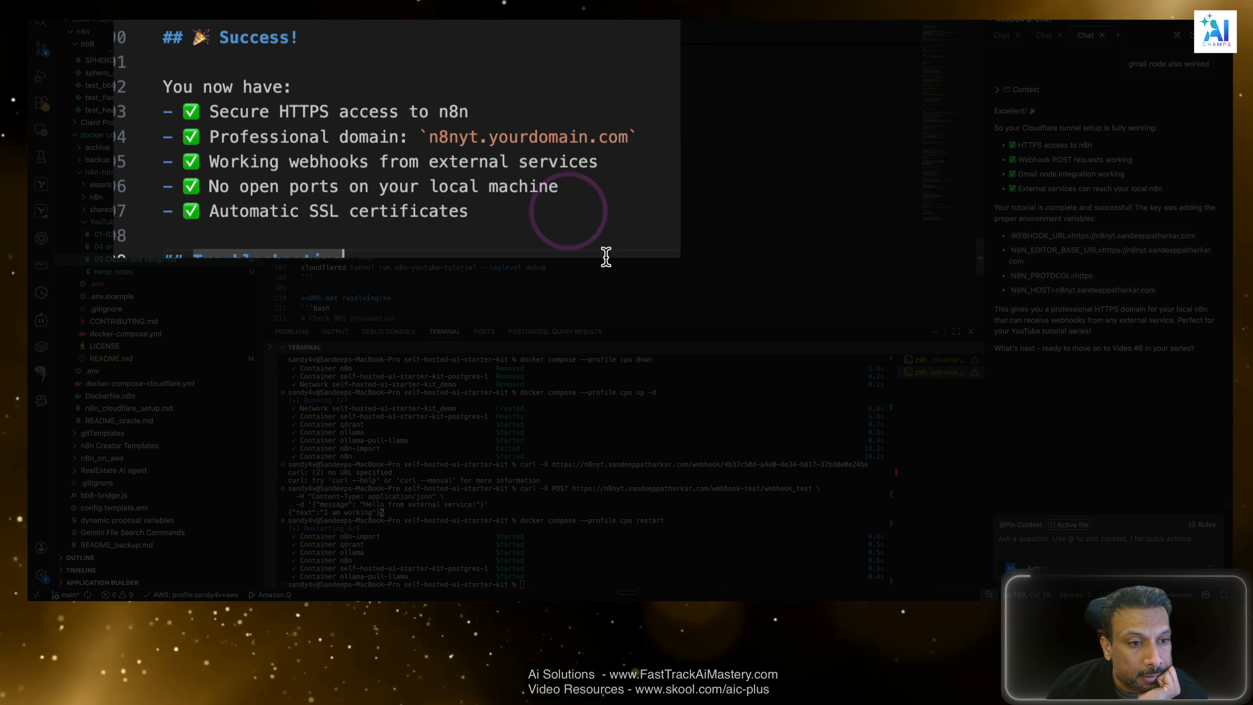
Review the Success checklist above the Troubleshooting heading in the Cloudflare setup guide.
{"action": "left_click", "coordinate": [449, 208]}
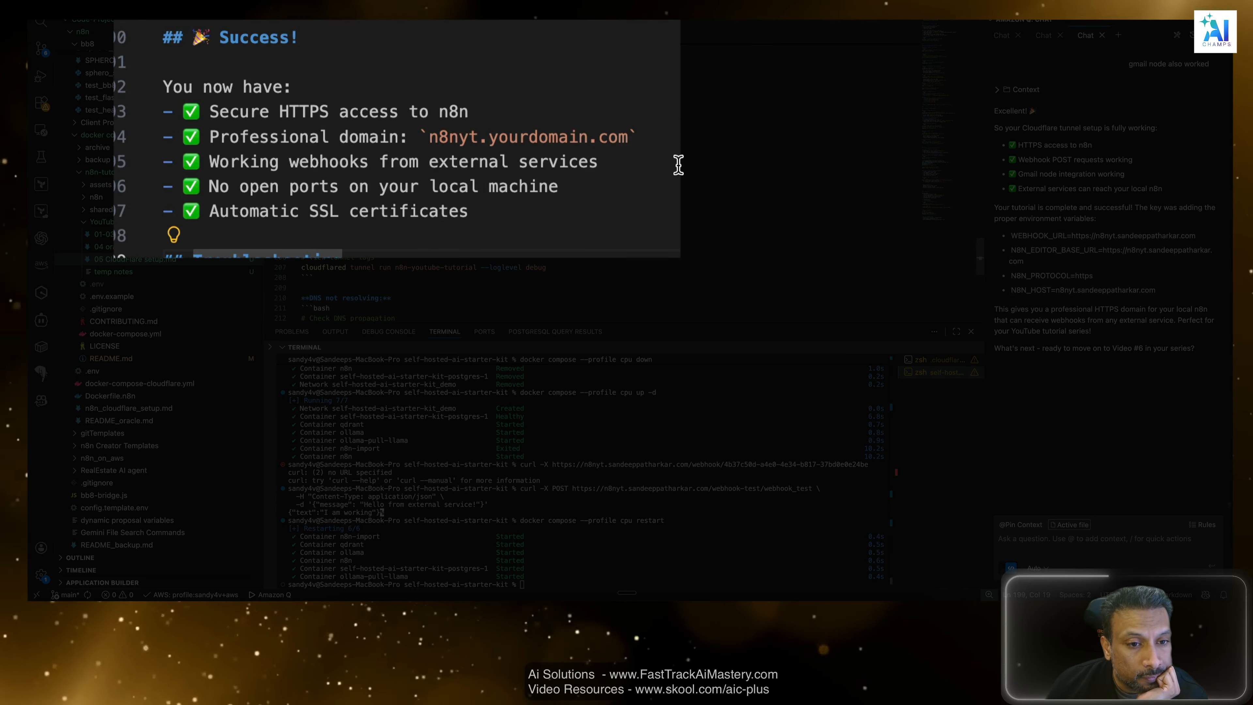
{"action": "left_click_drag", "start_coordinate": [677, 162], "coordinate": [305, 167]}
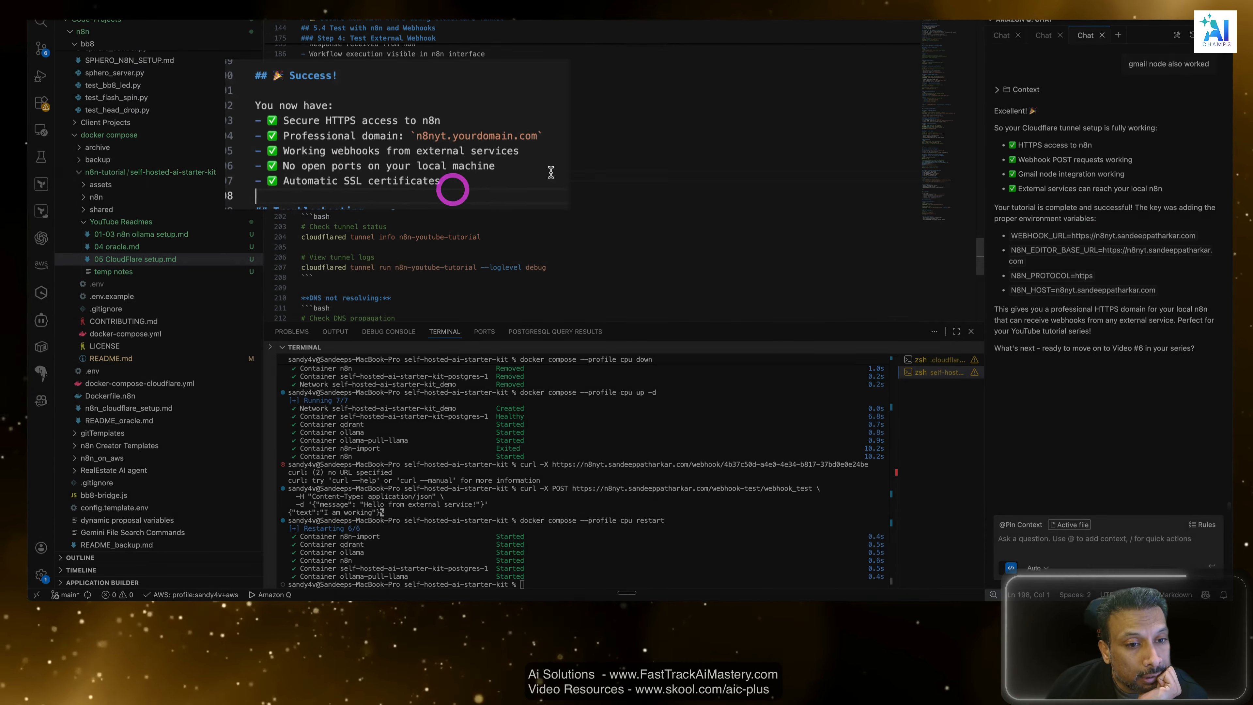
{"action": "double_click", "coordinate": [506, 184]}
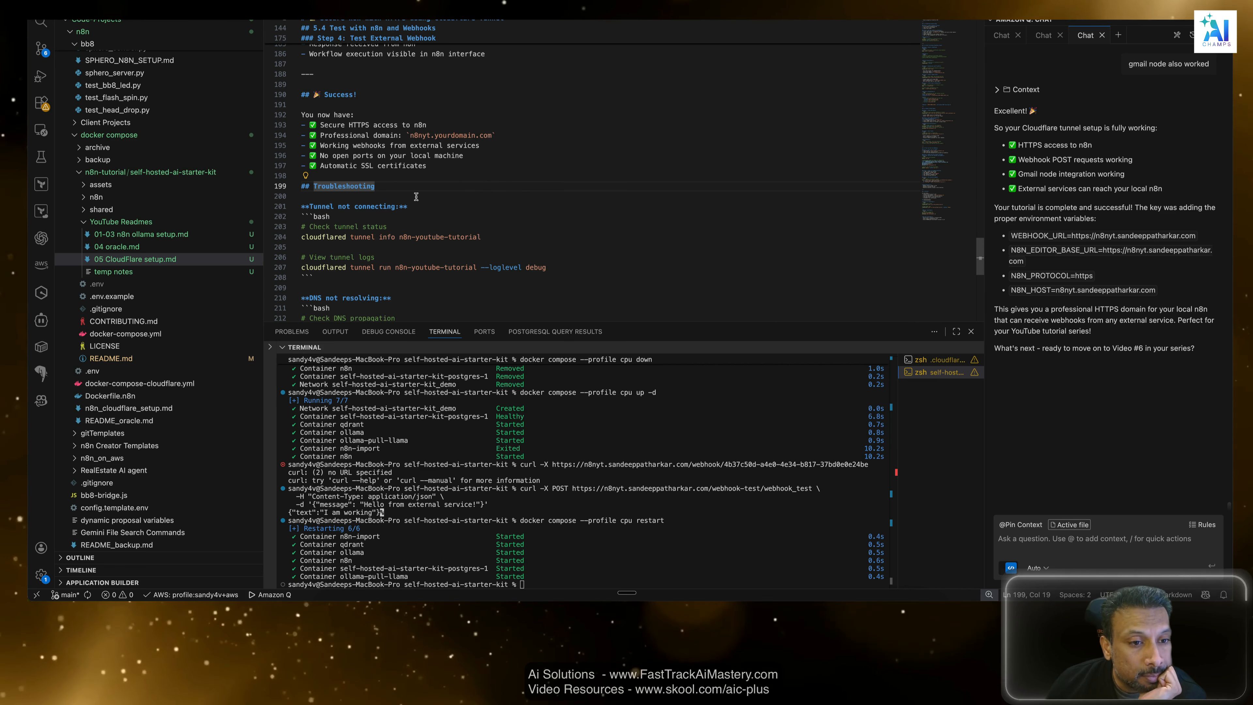
{"action": "left_click", "coordinate": [509, 174]}
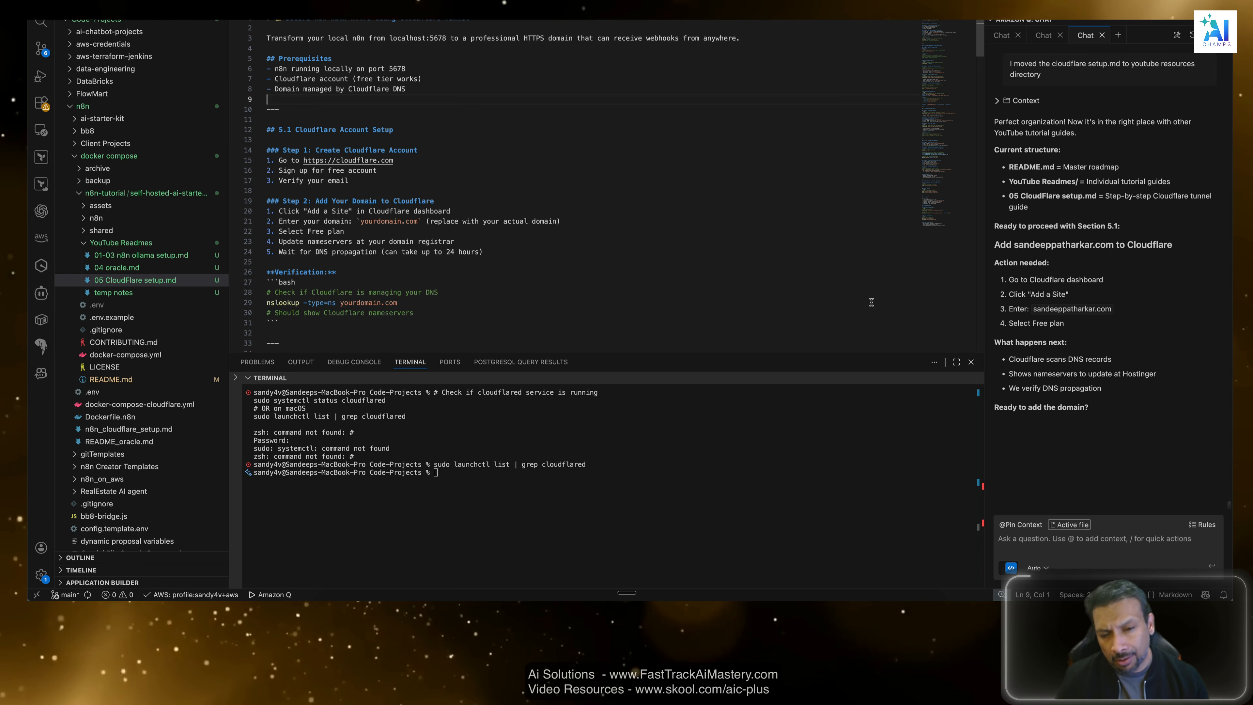
Examine the Cloudflare setup guide's title and its Prerequisites on local n8n, the Cloudflare account and the DNS-managed domain.
{"action": "left_click", "coordinate": [871, 300]}
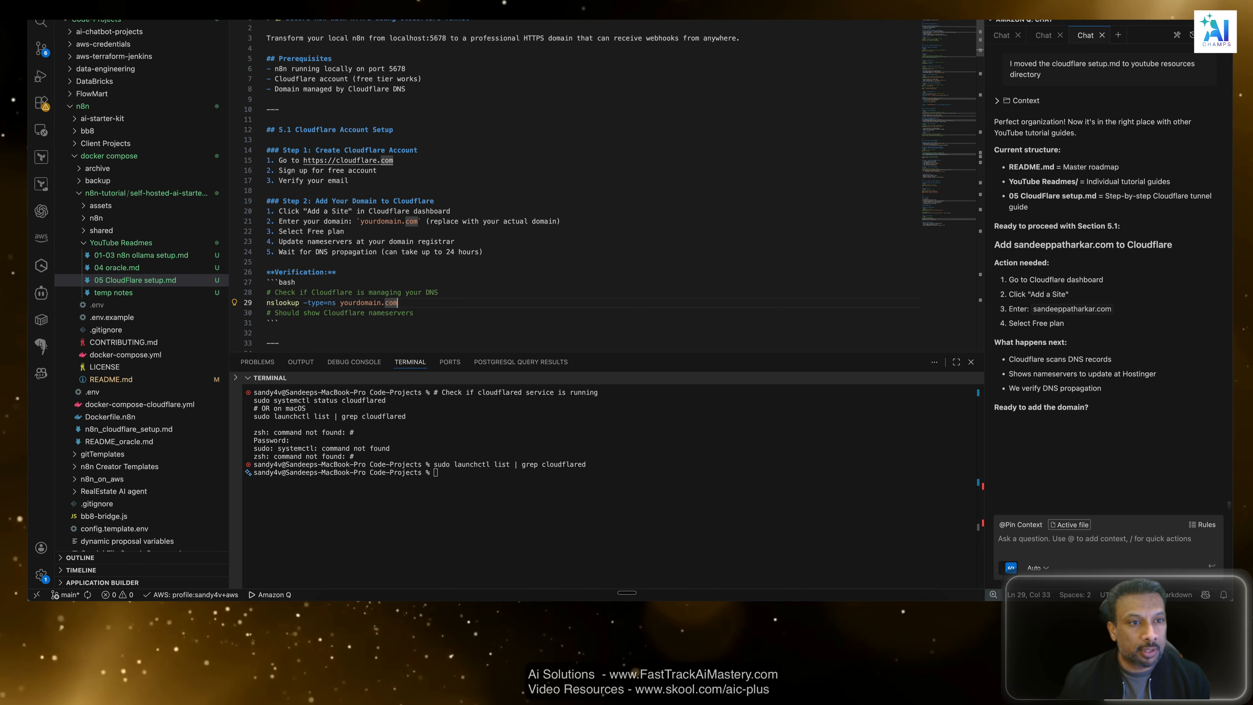
{"action": "left_click", "coordinate": [435, 69]}
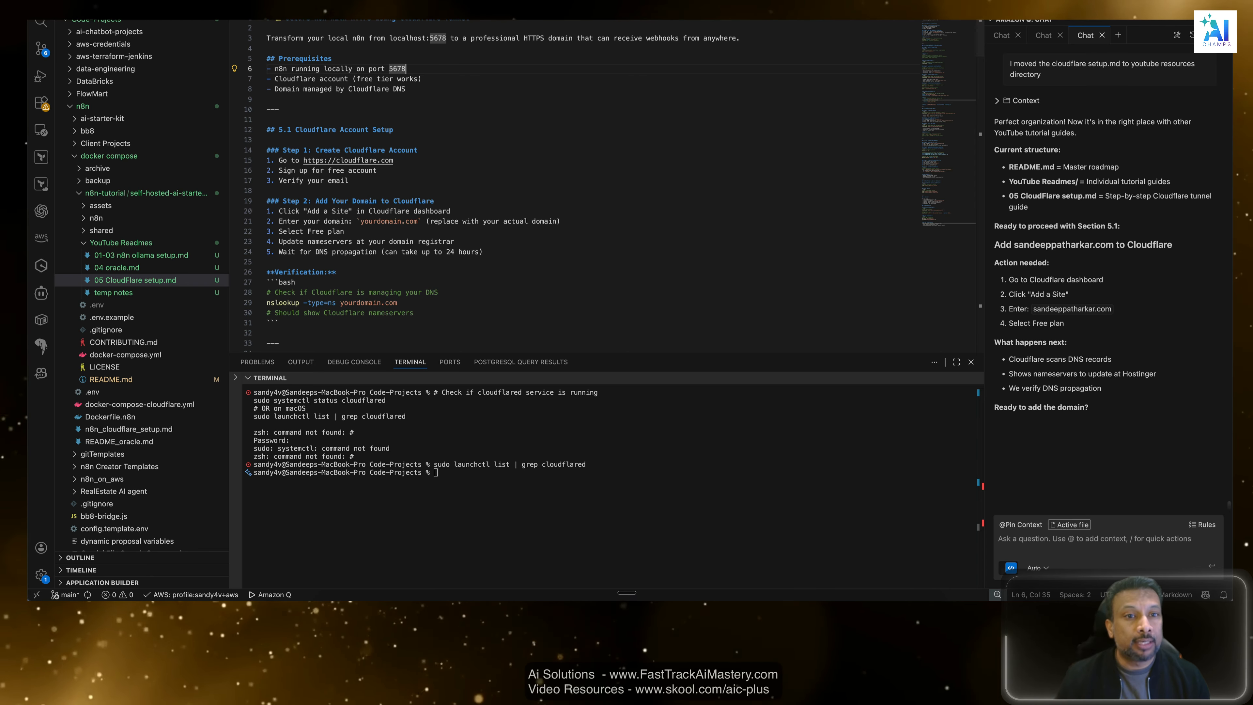
{"action": "left_click_drag", "start_coordinate": [471, 18], "coordinate": [388, 18]}
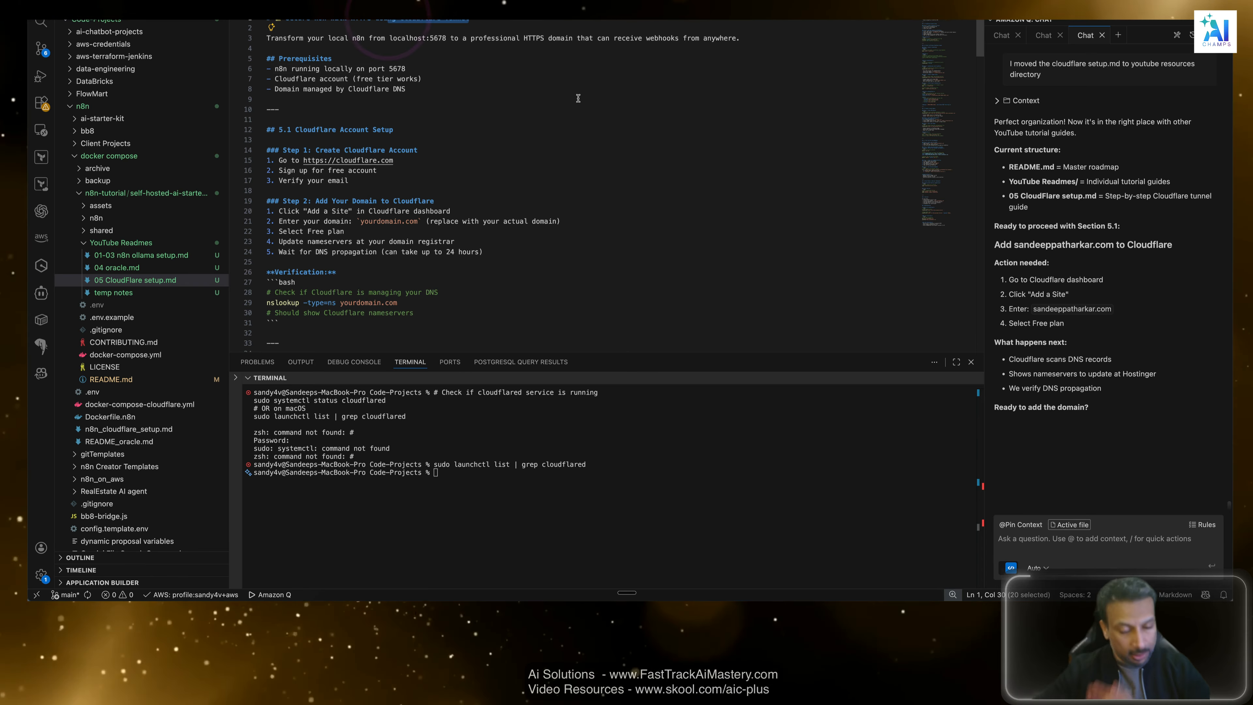
{"action": "left_click", "coordinate": [572, 111]}
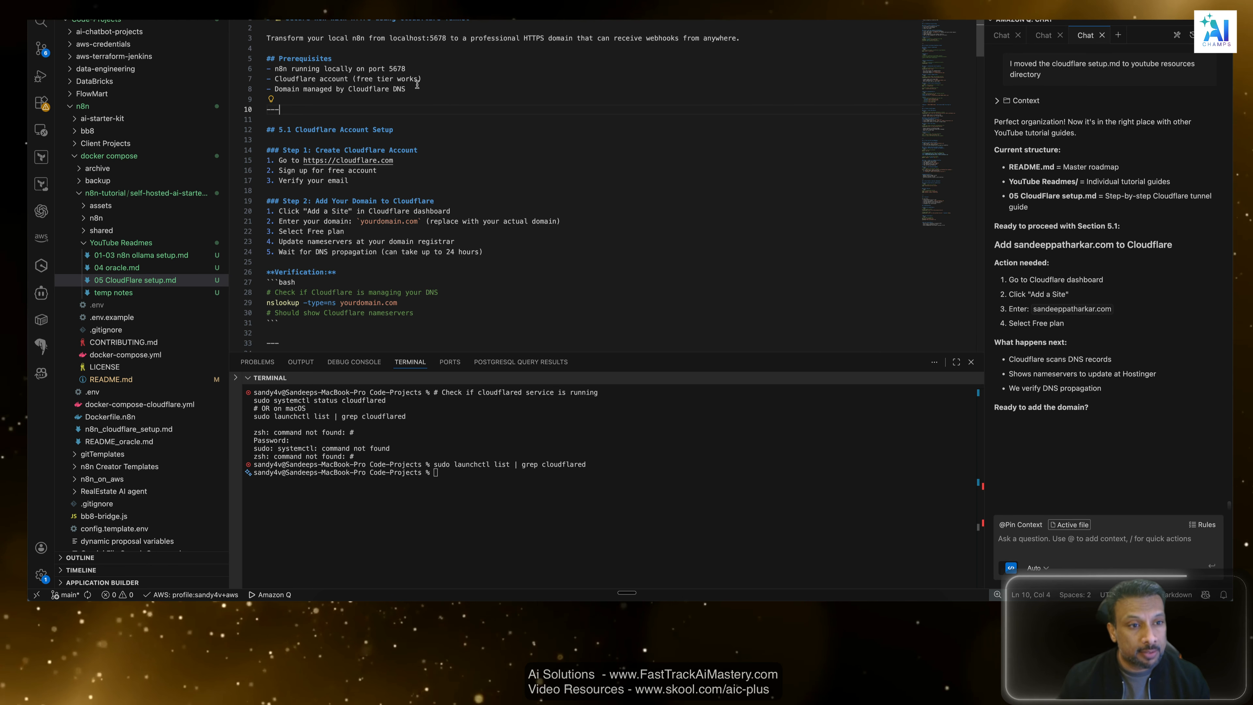
{"action": "left_click_drag", "start_coordinate": [275, 68], "coordinate": [443, 67]}
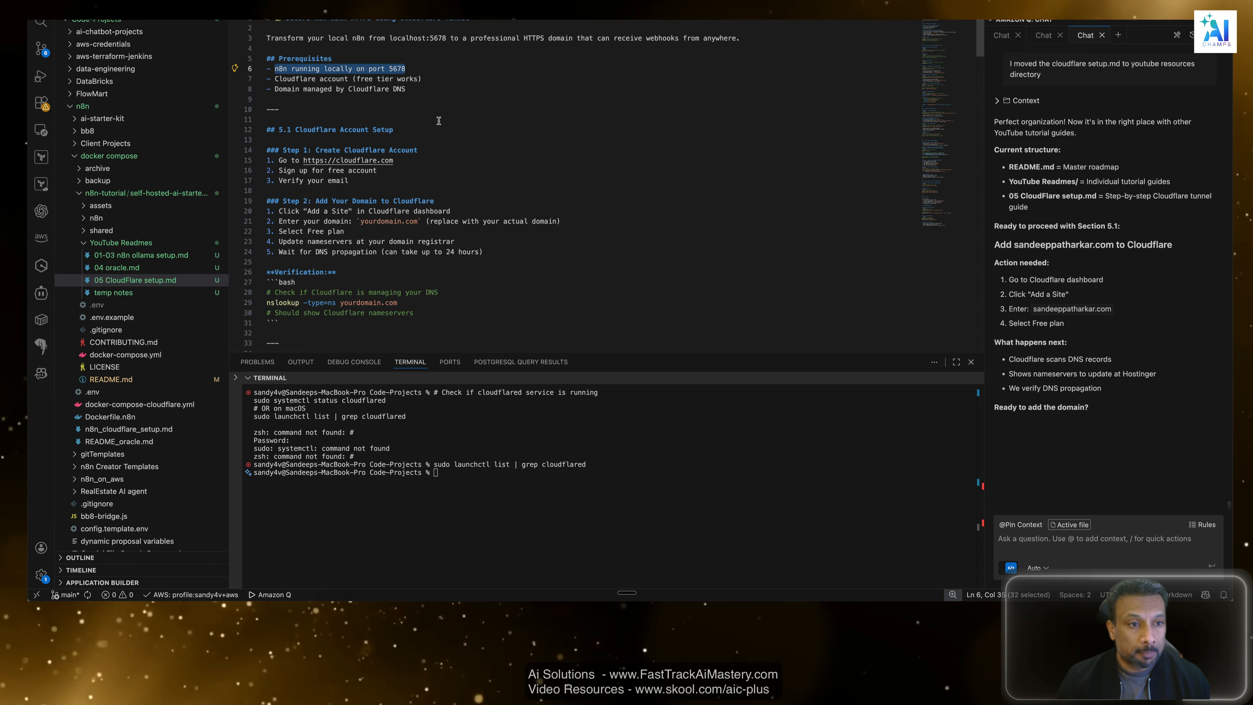
{"action": "left_click_drag", "start_coordinate": [423, 78], "coordinate": [270, 79]}
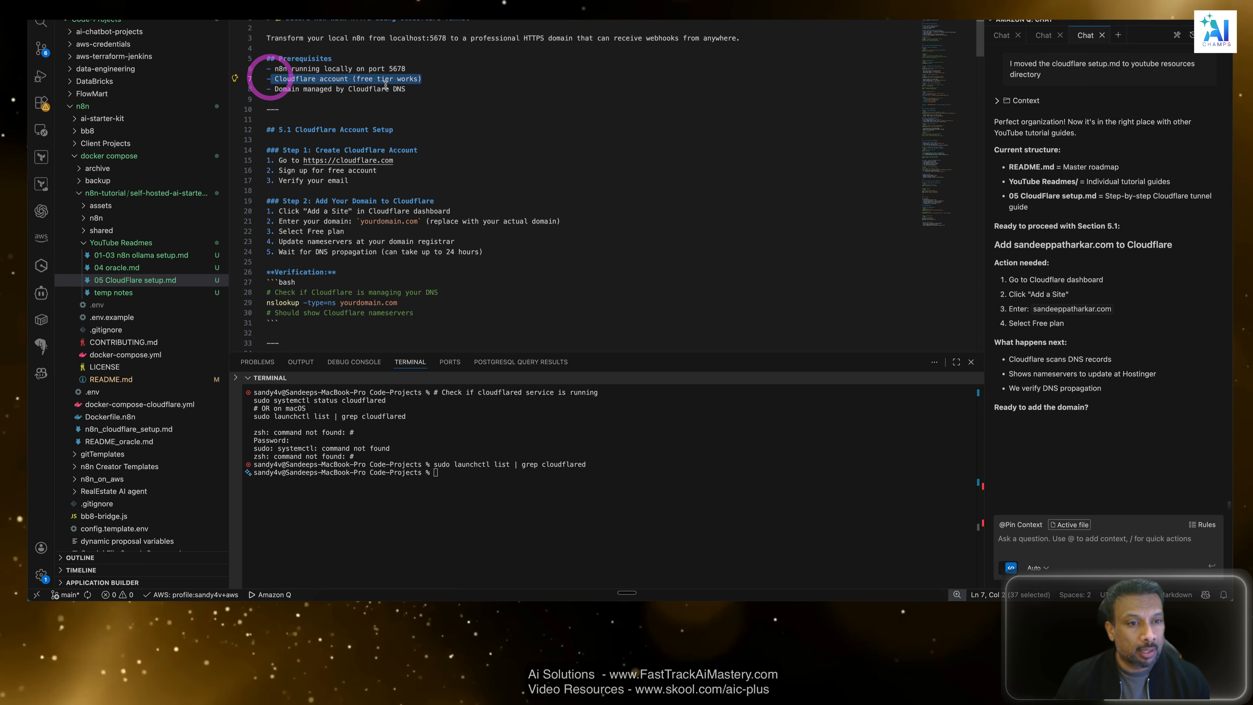
{"action": "left_click_drag", "start_coordinate": [407, 89], "coordinate": [295, 90]}
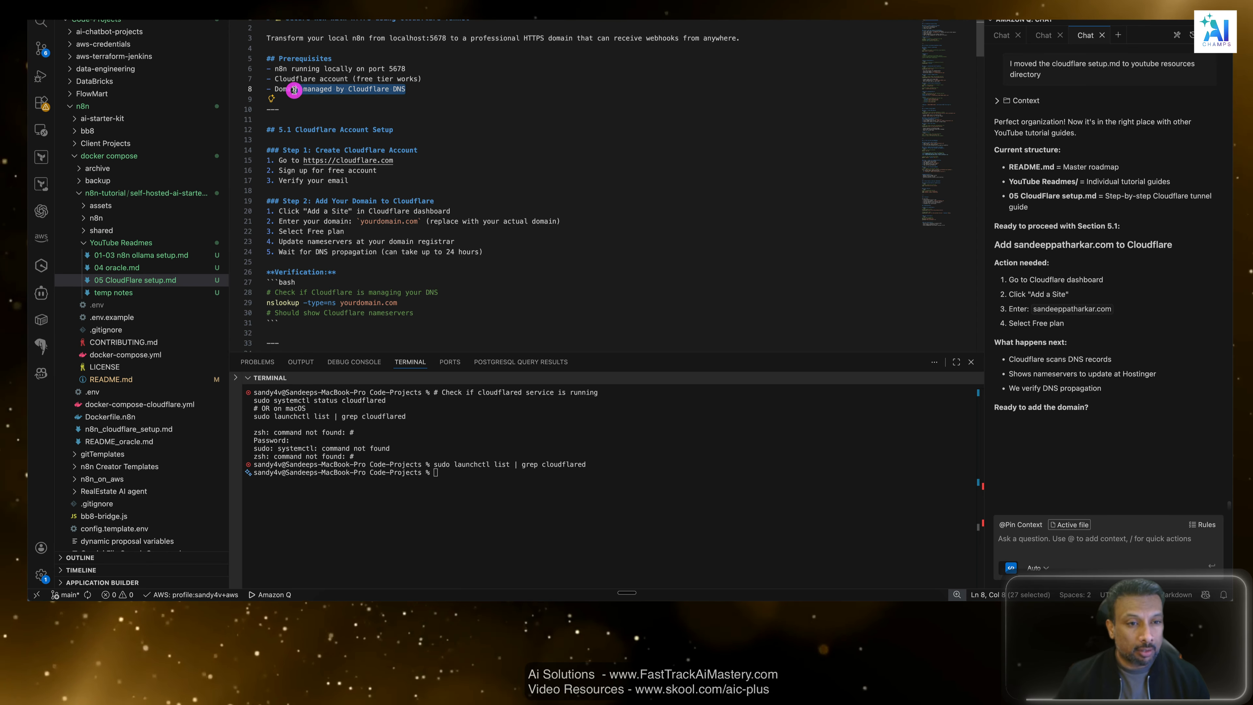
{"action": "left_click", "coordinate": [424, 88]}
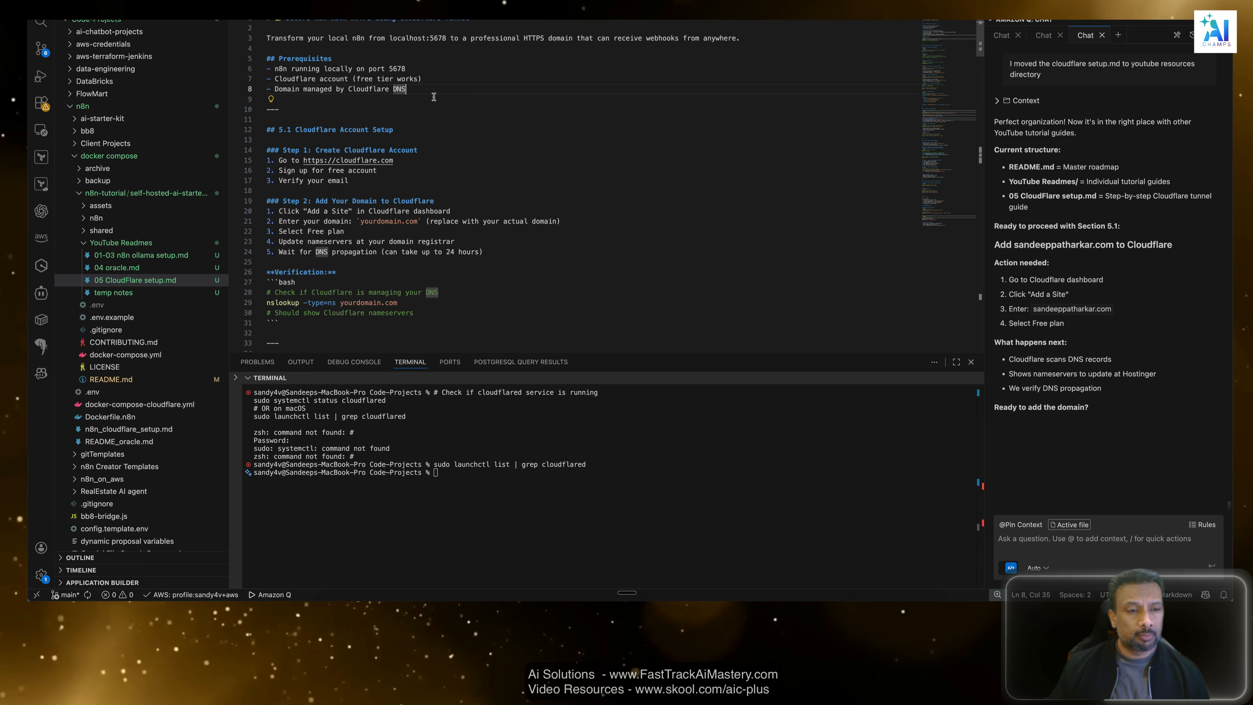
{"action": "mouse_move", "coordinate": [274, 69]}
{"action": "left_mouse_down"}
{"action": "mouse_move", "coordinate": [418, 87]}
{"action": "mouse_move", "coordinate": [270, 70]}
{"action": "left_mouse_up"}
{"action": "left_click", "coordinate": [426, 83]}
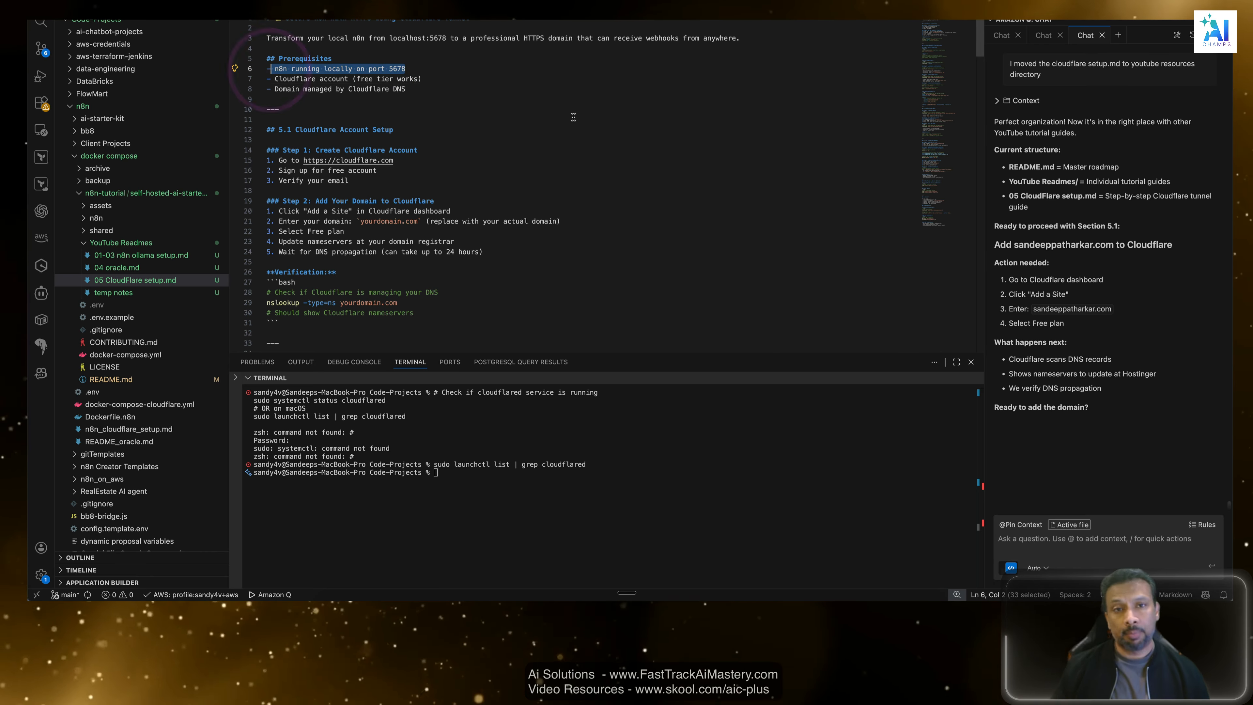
Switch to Google Chrome, open the YouTube playlist "n8n + Ollama : Private LLM series", and pause the video to view the playlist's entries.
{"action": "key", "text": "super+Tab"}
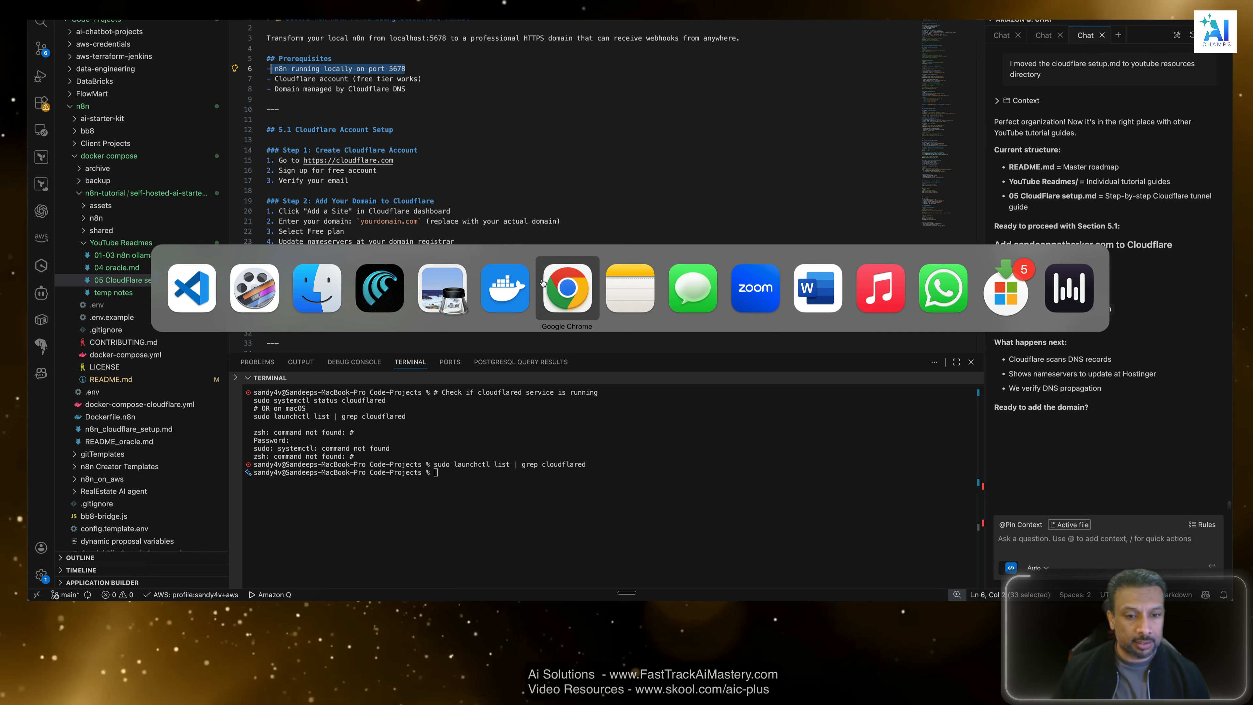
{"action": "left_click", "coordinate": [363, 290]}
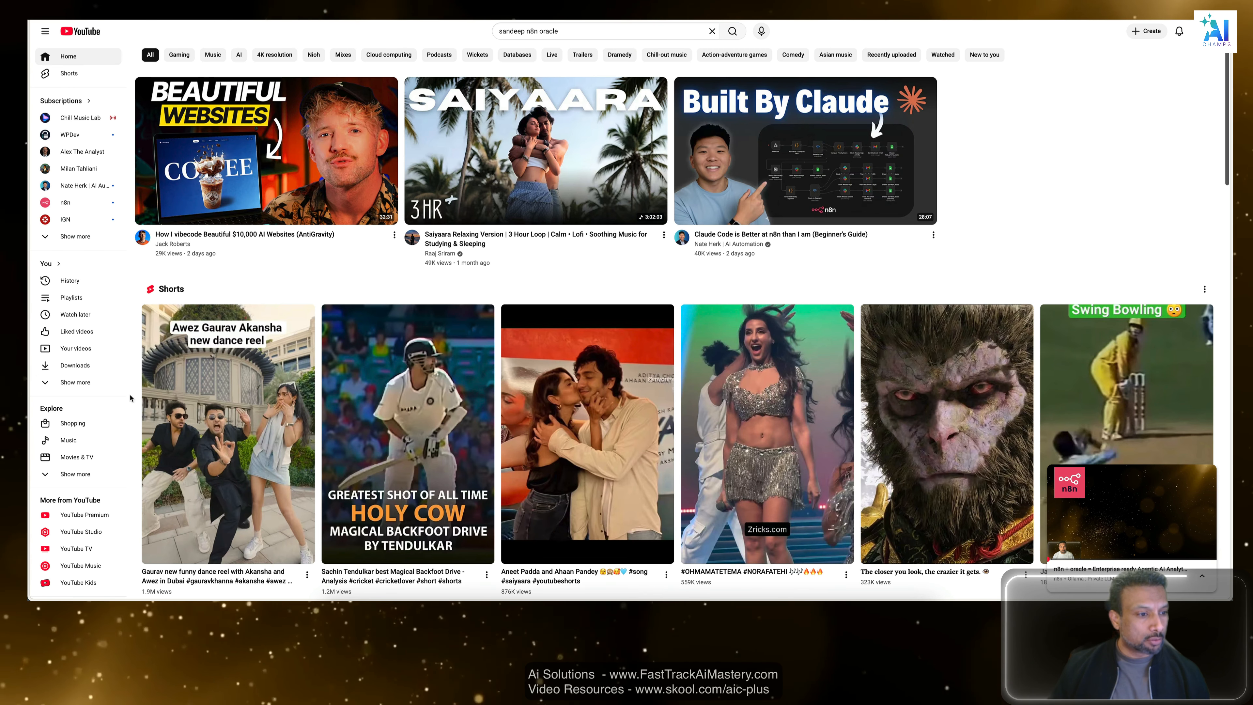
{"action": "left_click", "coordinate": [72, 297]}
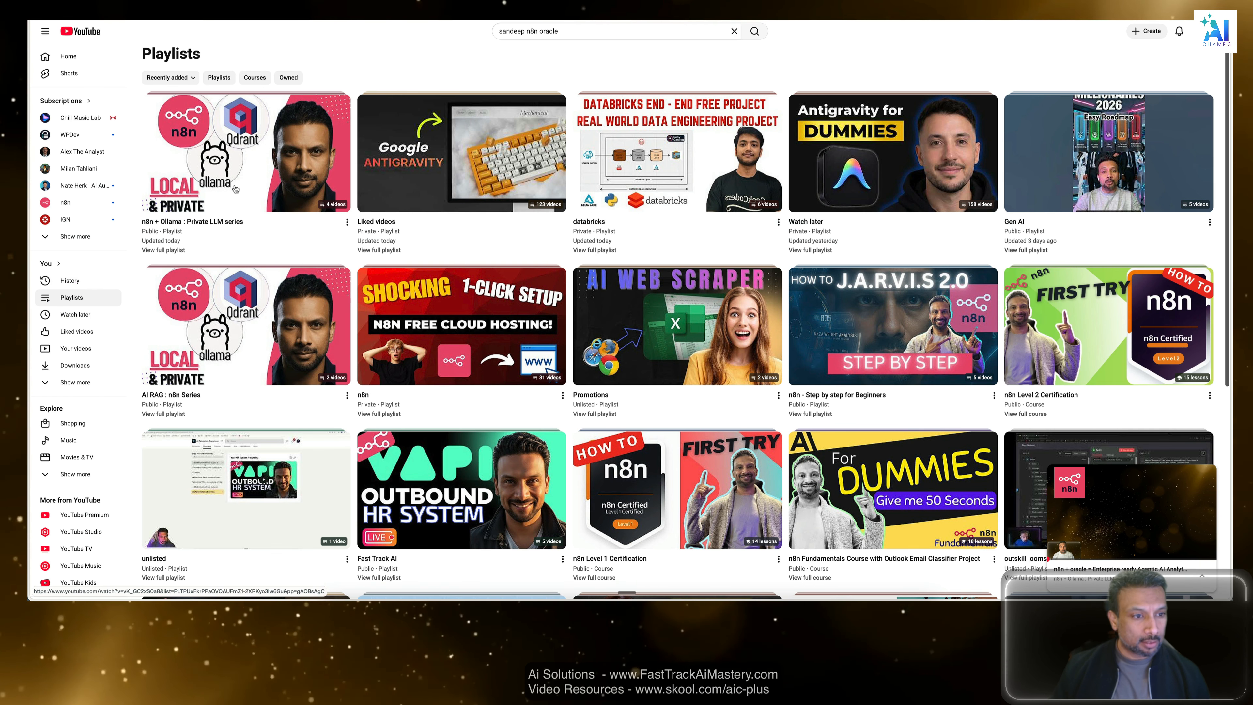
{"action": "mouse_move", "coordinate": [235, 189]}
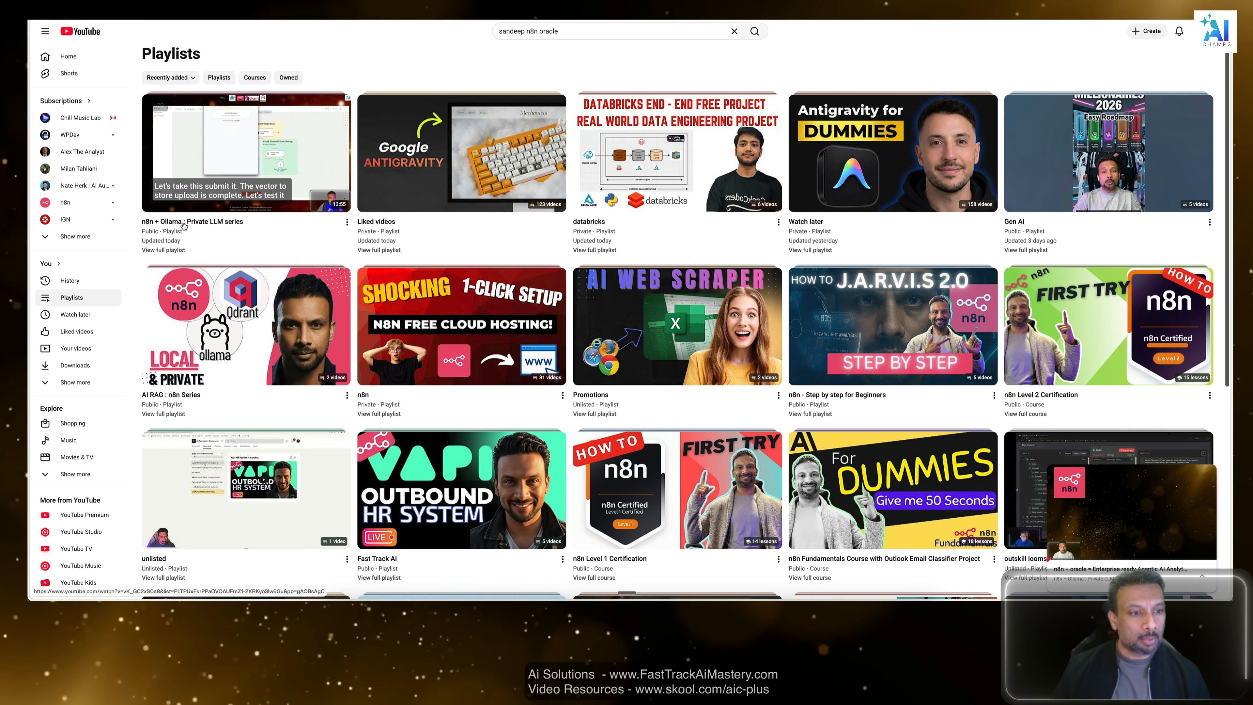
{"action": "left_click", "coordinate": [183, 223]}
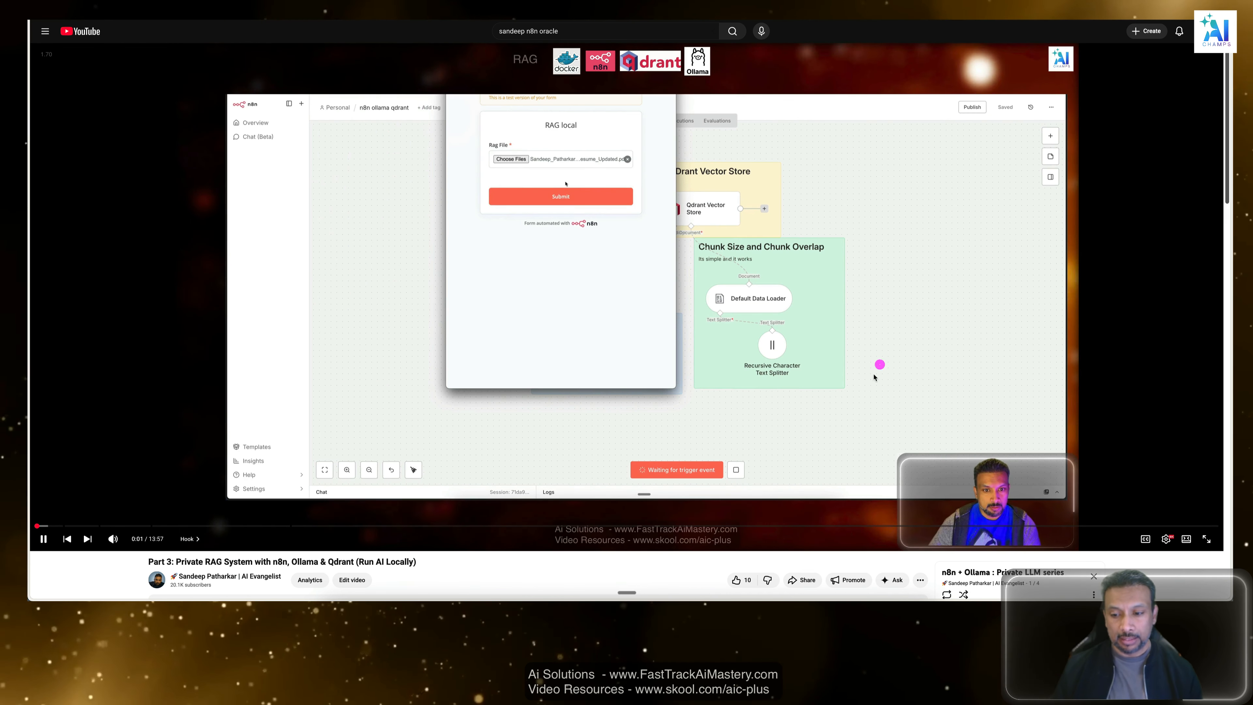
{"action": "left_click", "coordinate": [405, 317]}
{"action": "scroll", "coordinate": [737, 394], "scroll_direction": "down", "scroll_amount": 5}
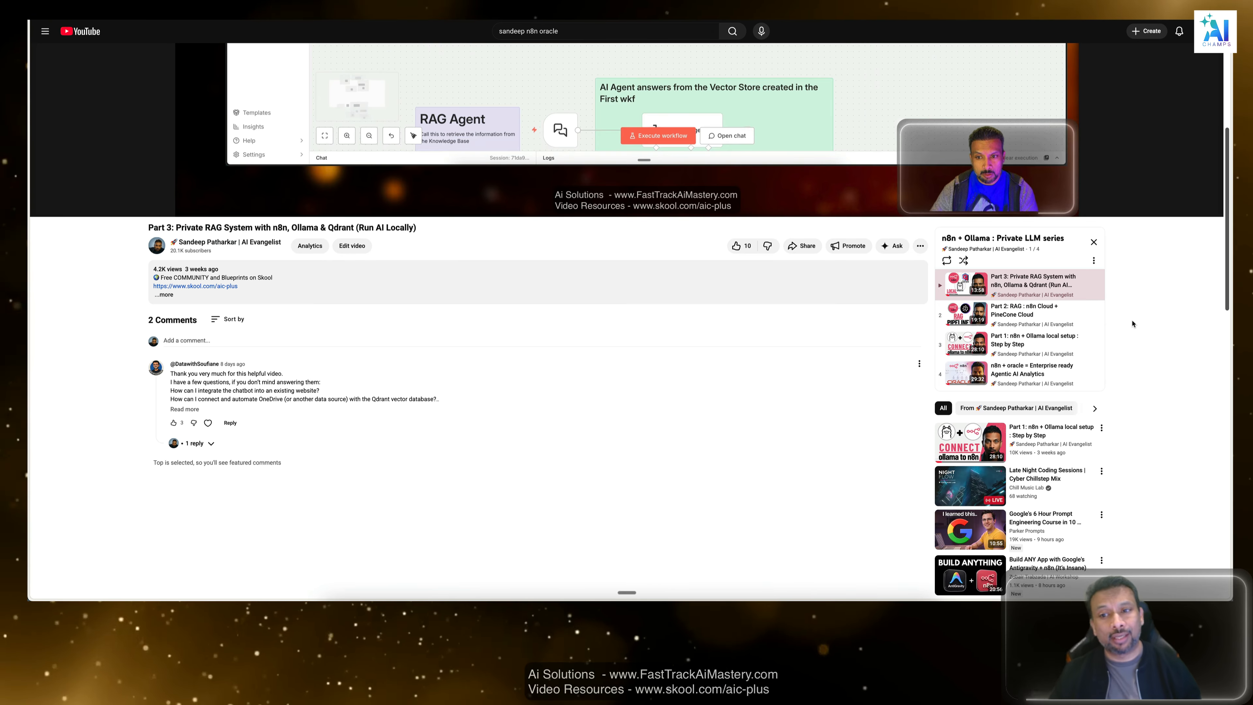
{"action": "scroll", "coordinate": [1133, 323], "scroll_direction": "up", "scroll_amount": 3}
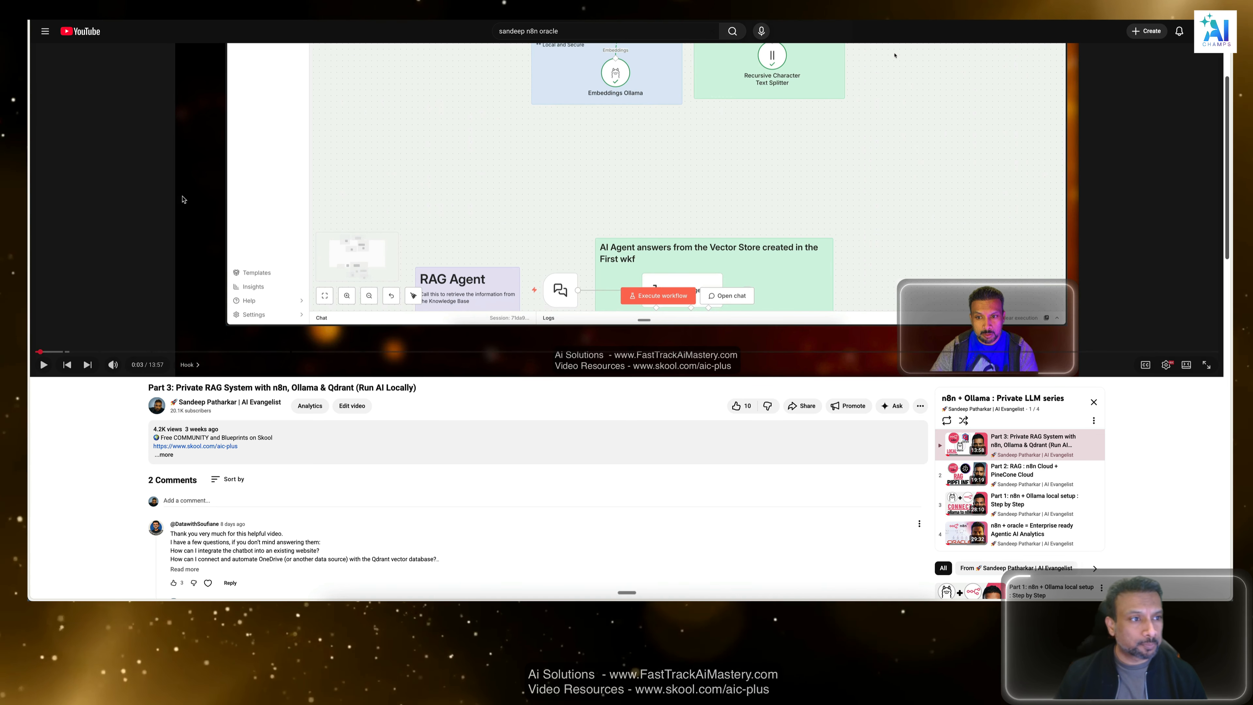
{"action": "scroll", "coordinate": [183, 199], "scroll_direction": "up", "scroll_amount": 3}
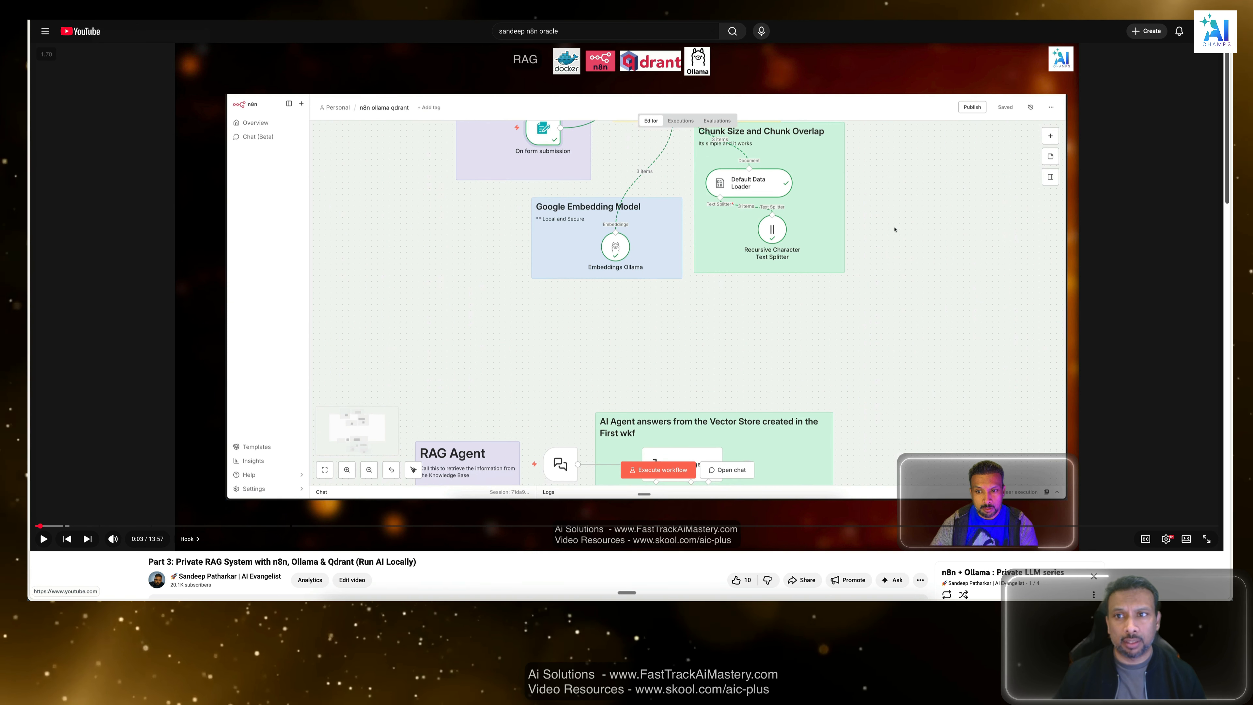
Search YouTube from its home page for the channel owner's ngrok n8n videos and look over the local setup tutorials.
{"action": "left_click", "coordinate": [114, 6]}
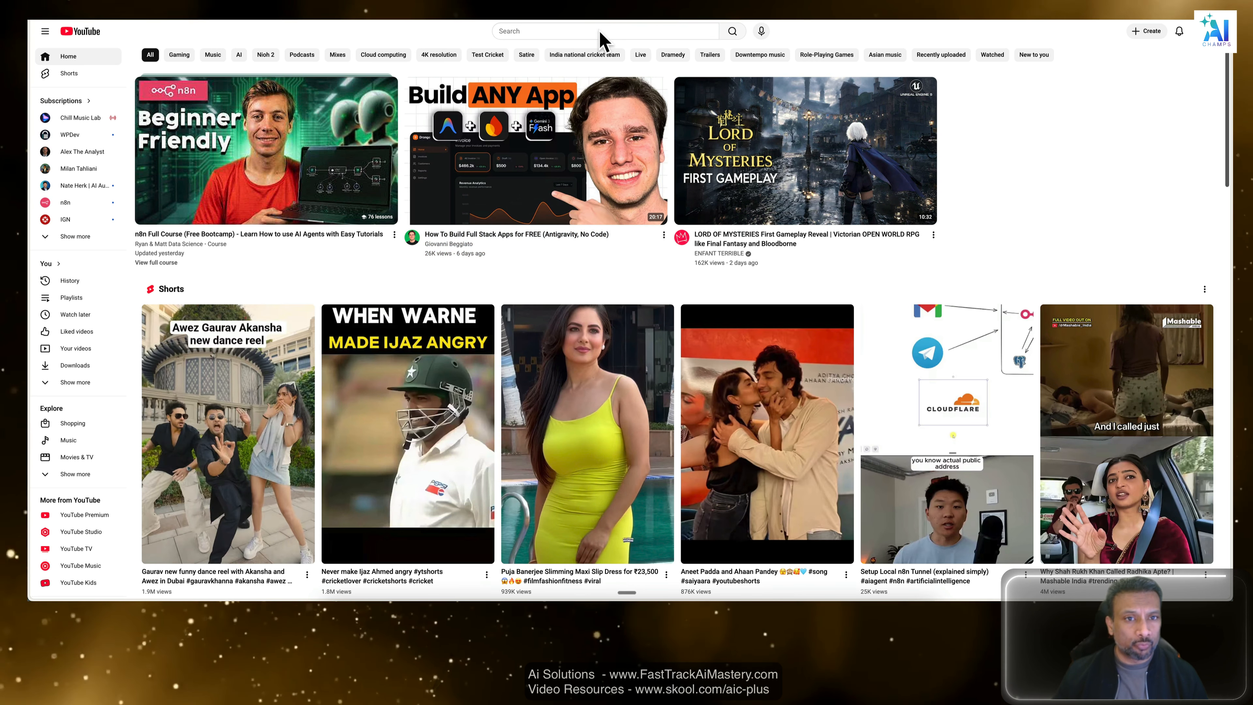
{"action": "left_click", "coordinate": [596, 30]}
{"action": "type", "text": "s"}
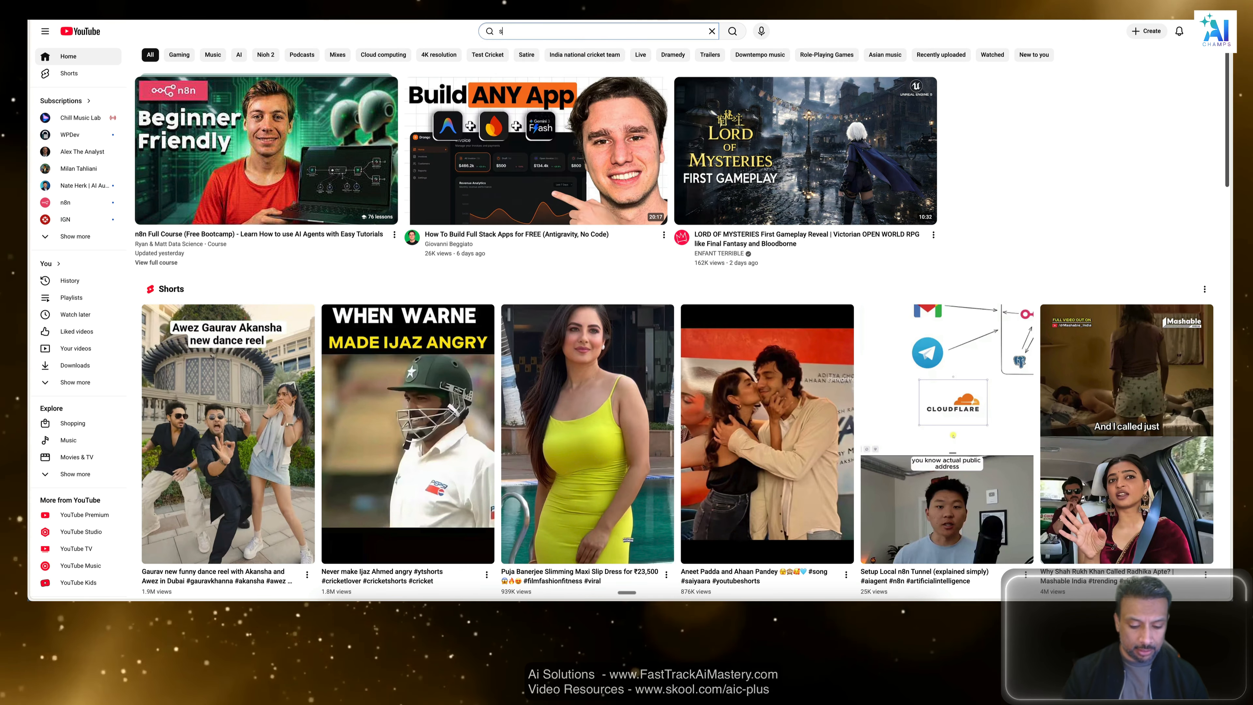
{"action": "type", "text": "andeep ngrok n8n"}
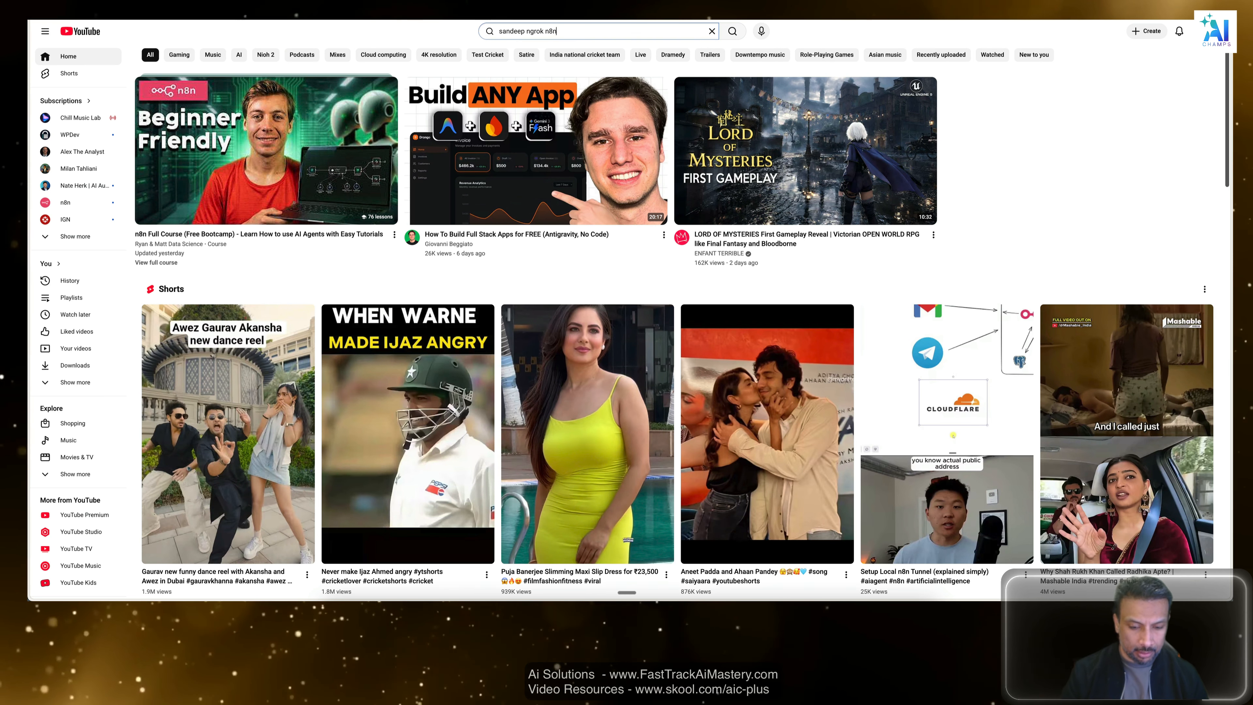
{"action": "key", "text": "Return"}
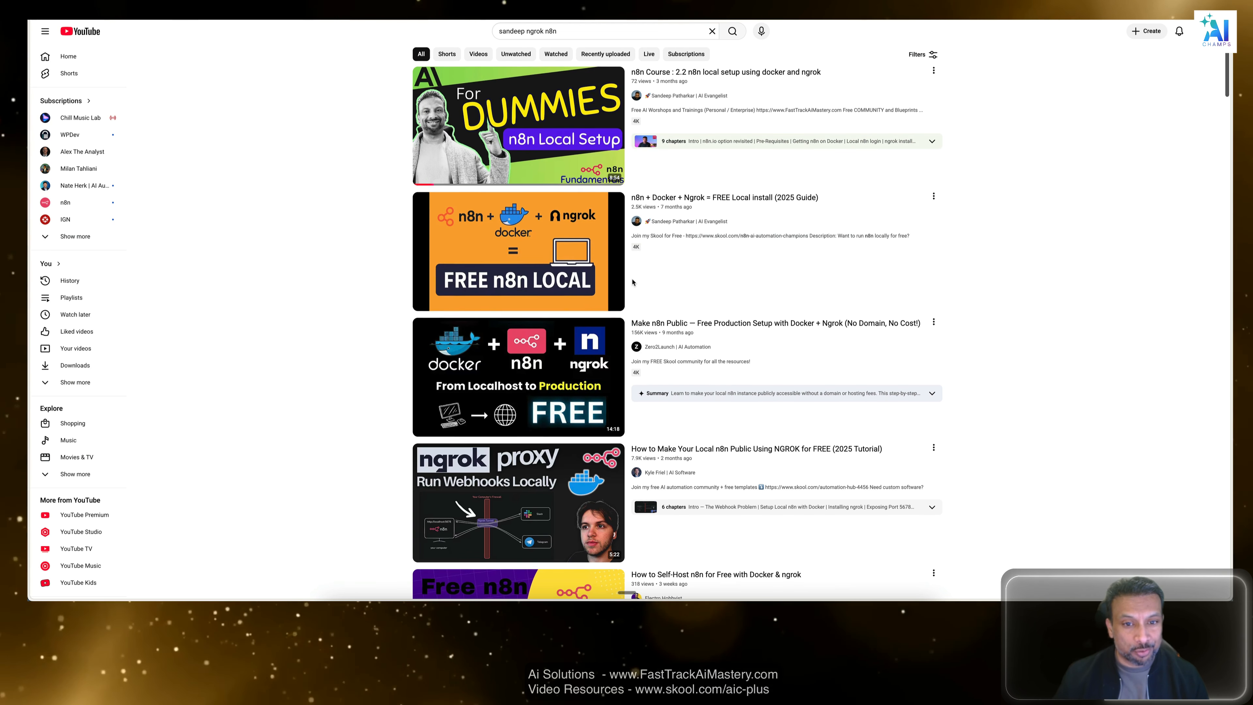
{"action": "scroll", "coordinate": [633, 282], "scroll_direction": "down", "scroll_amount": 1}
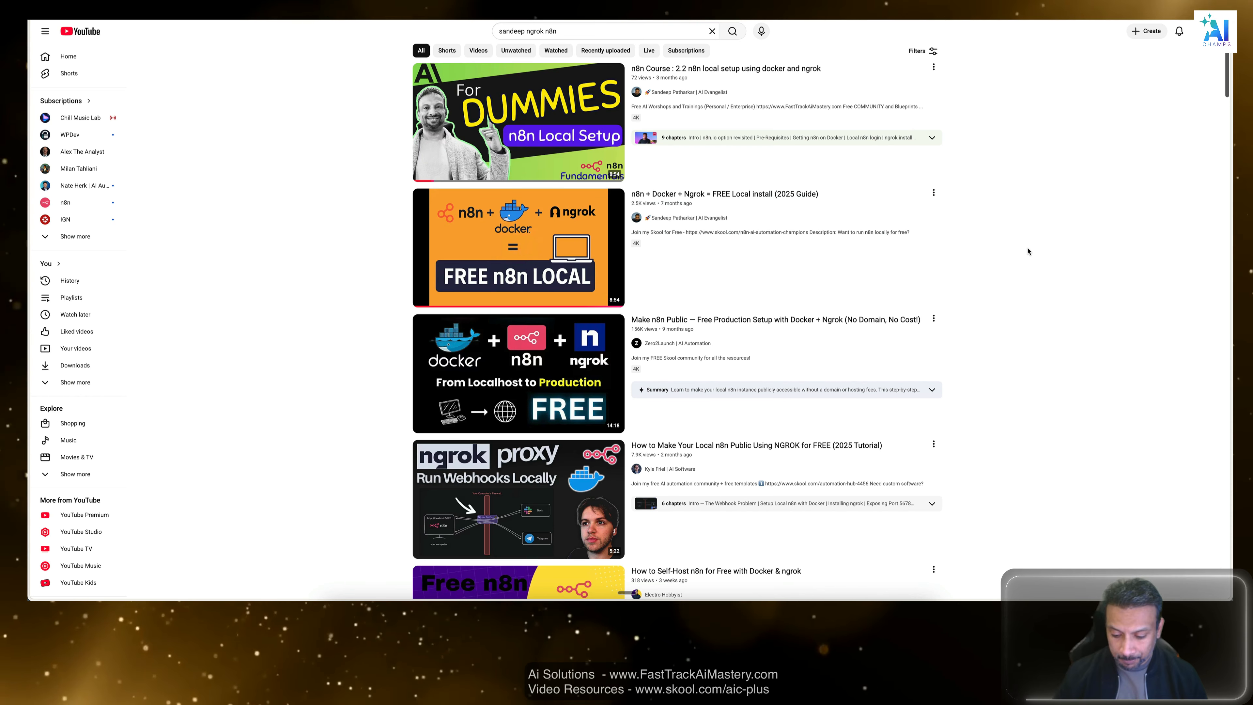
{"action": "mouse_move", "coordinate": [511, 271]}
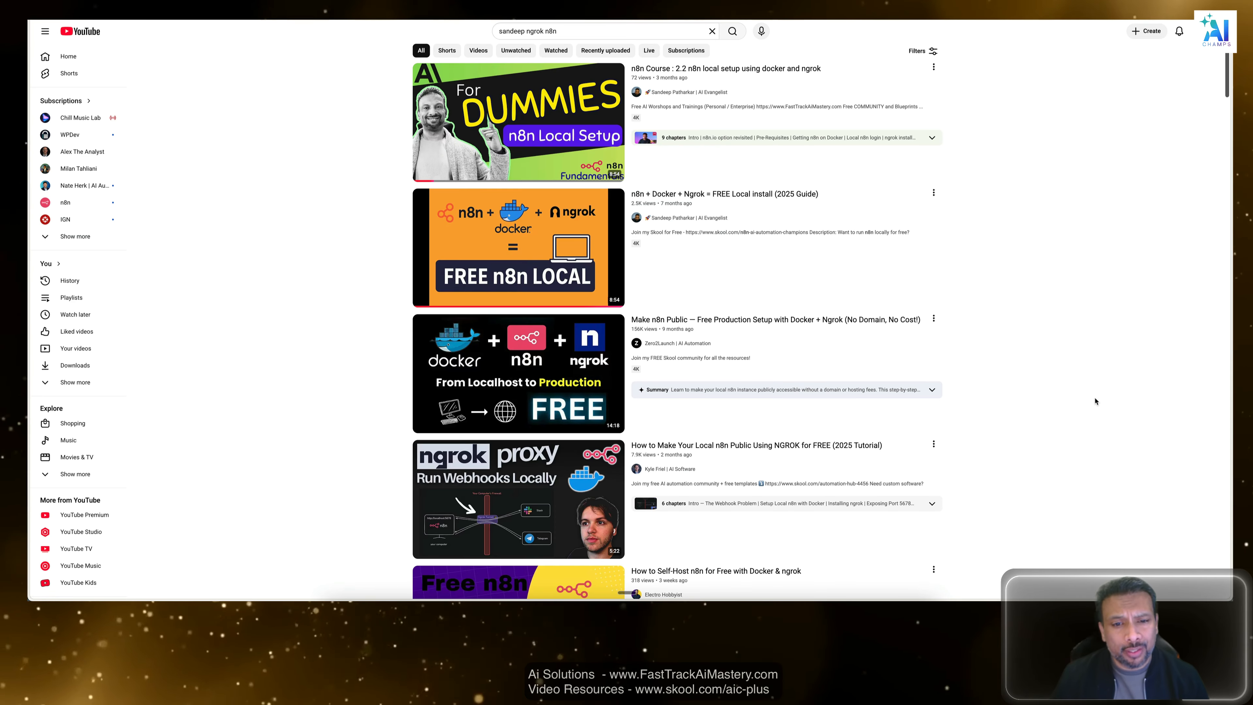
{"action": "mouse_move", "coordinate": [679, 213]}
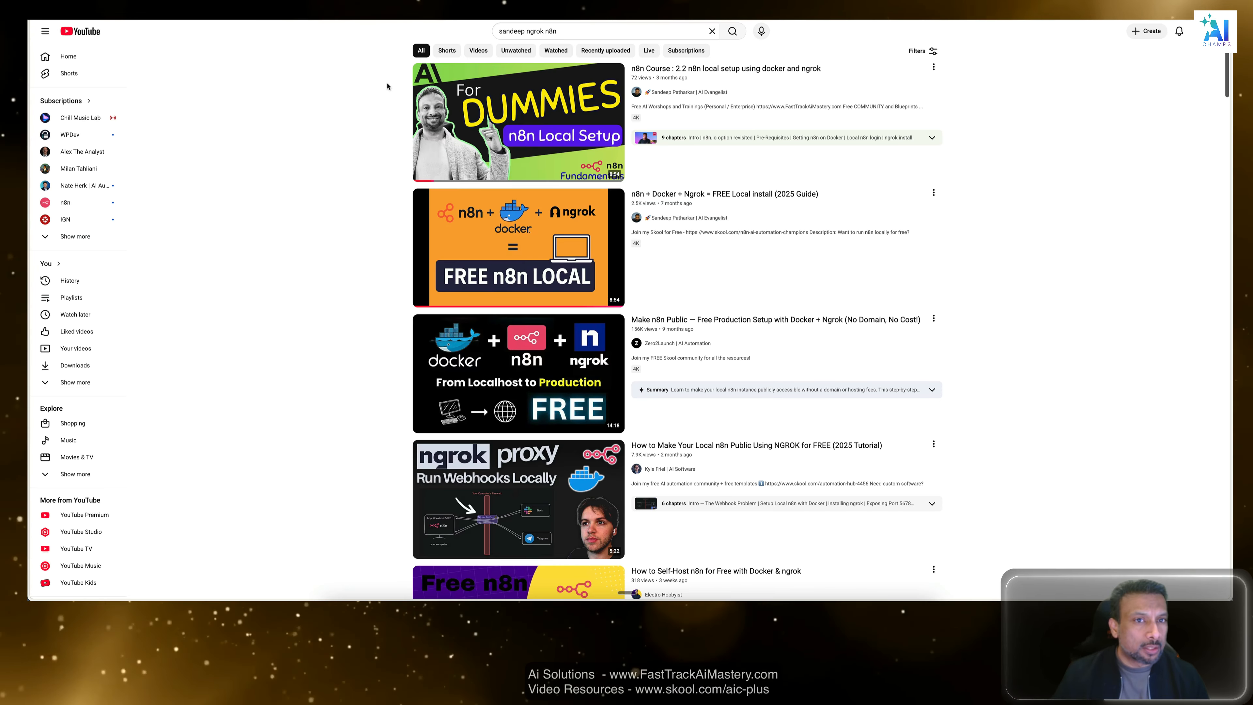
Switch to Visual Studio Code, toggle Amazon Q's agentic coding off and on, and view the chat models while keeping Auto.
{"action": "key", "text": "super+Tab"}
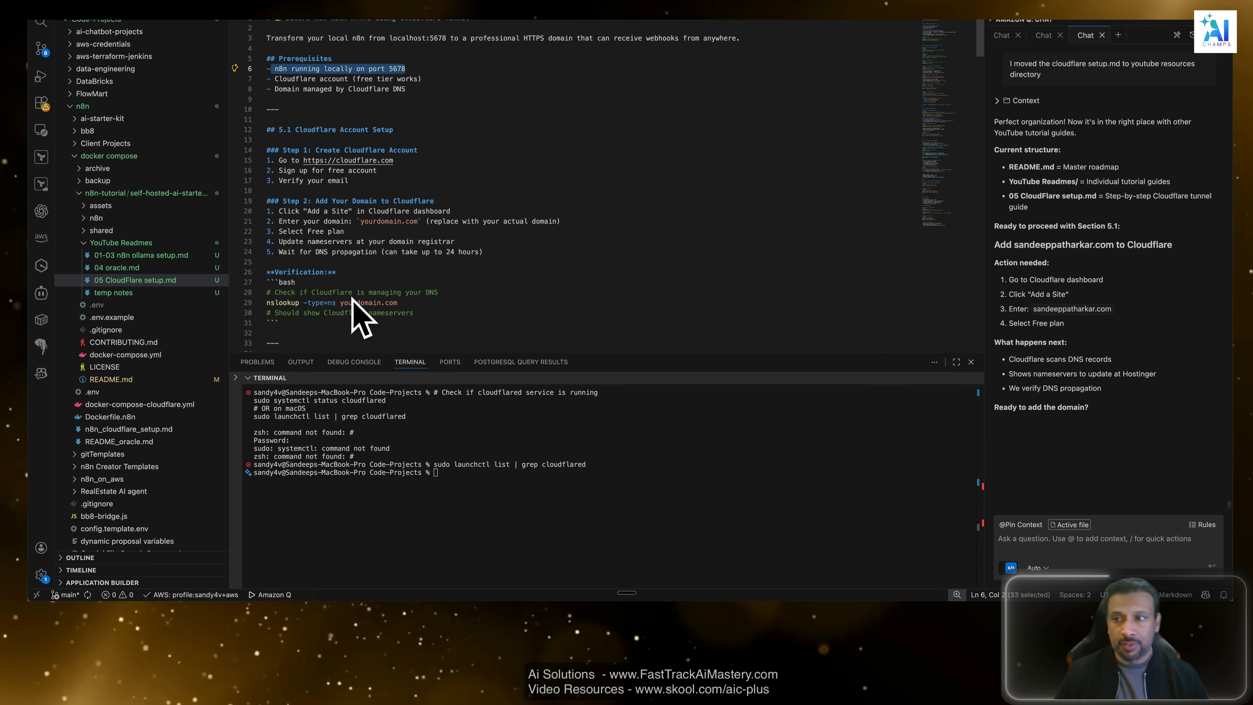
{"action": "left_click", "coordinate": [1119, 456]}
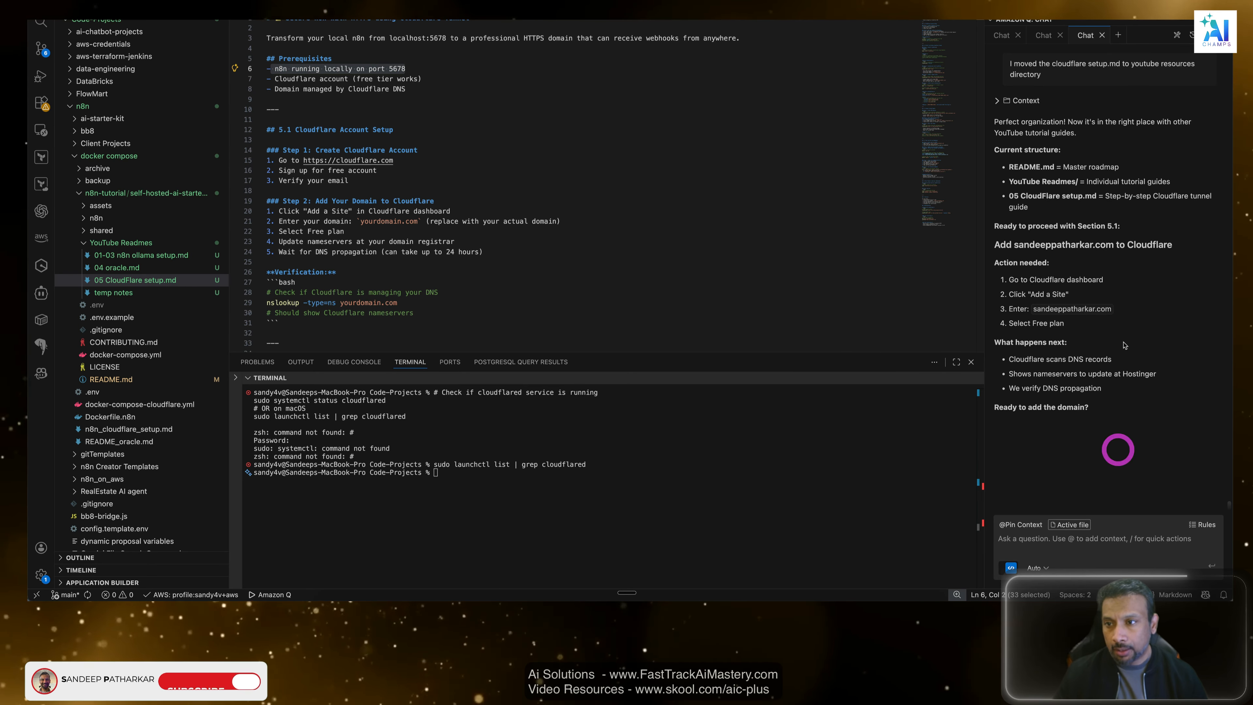
{"action": "left_click", "coordinate": [1011, 569]}
{"action": "left_click", "coordinate": [1012, 571]}
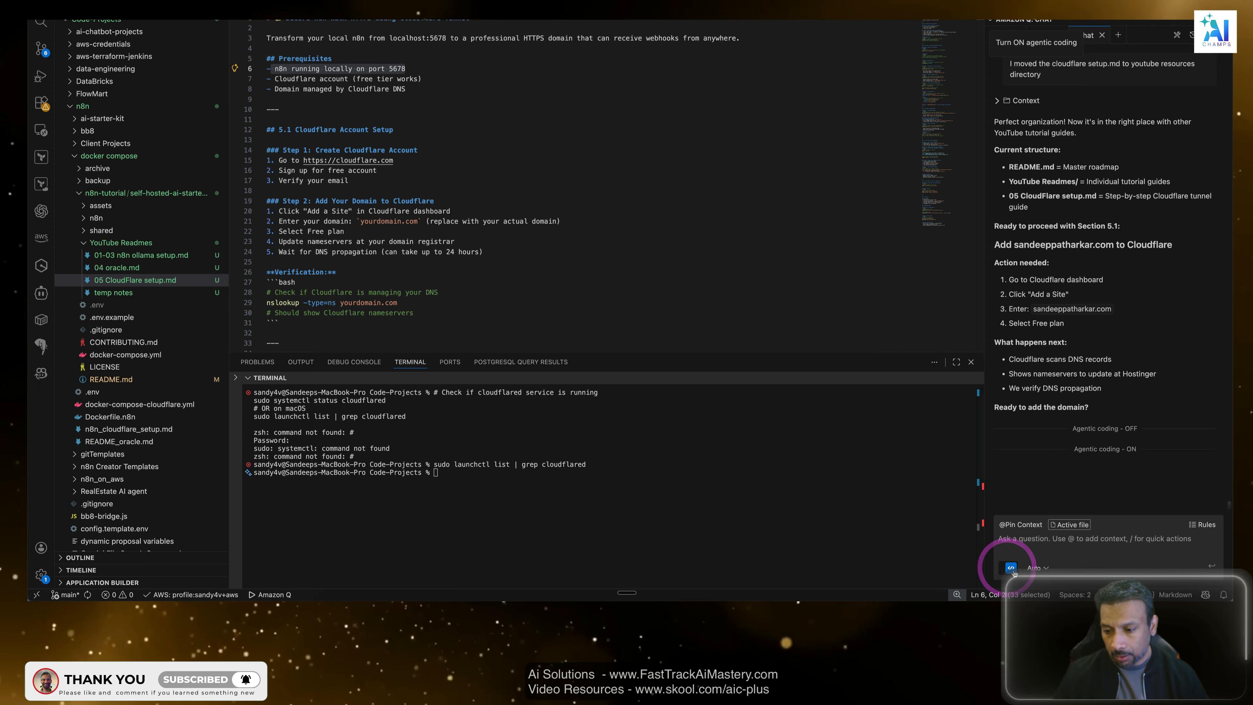
{"action": "left_click", "coordinate": [1036, 567]}
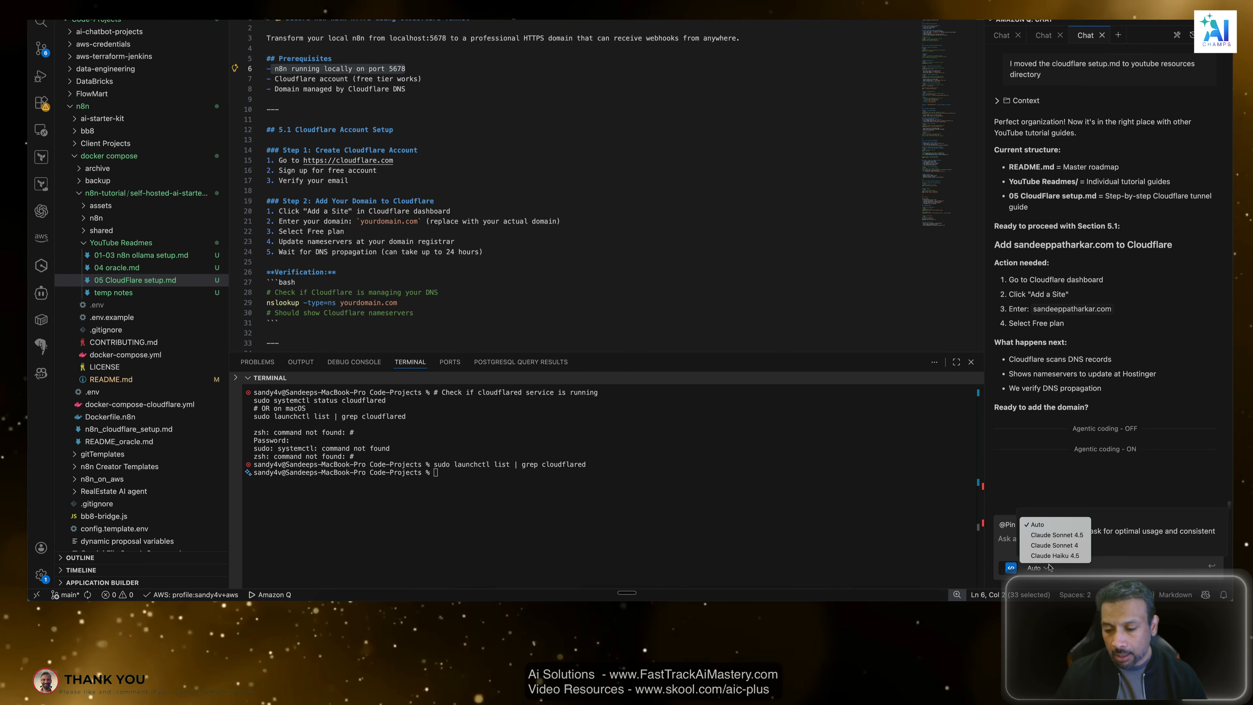
{"action": "left_click", "coordinate": [1101, 480]}
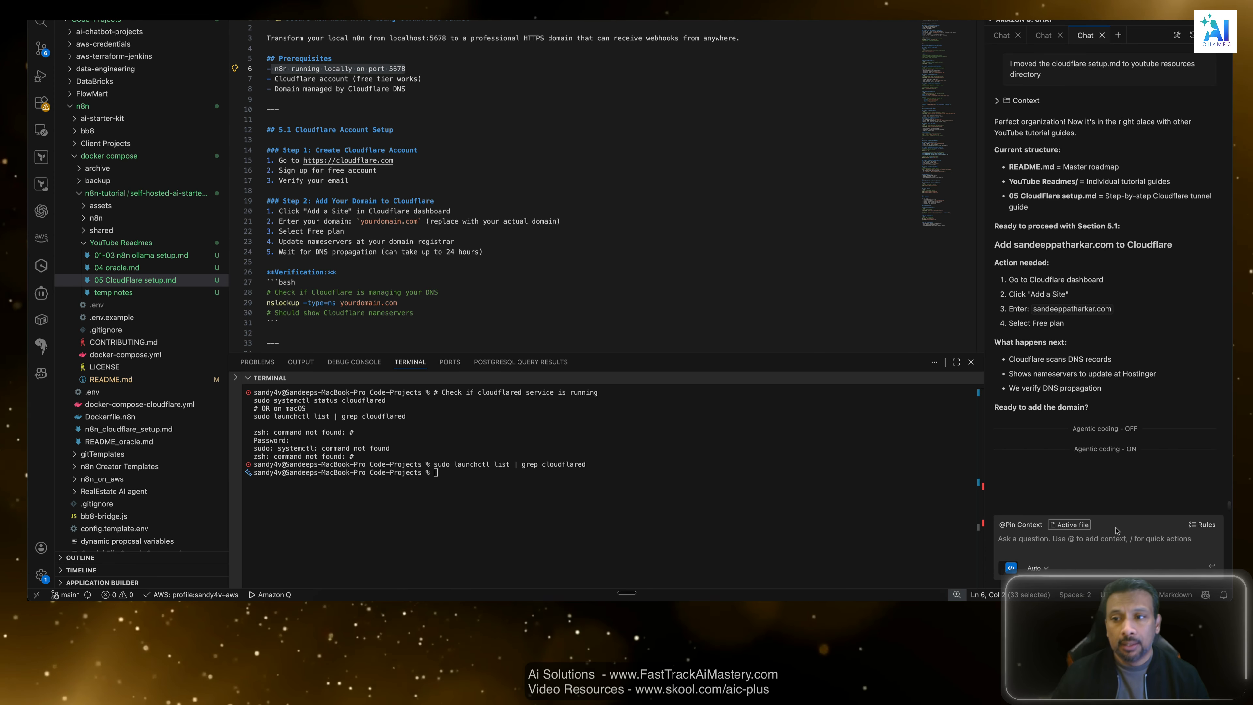
Highlight the guide's prerequisite about n8n running on port 5678, and switch to Google Chrome to view the local n8n workflow overview.
{"action": "left_click", "coordinate": [407, 87]}
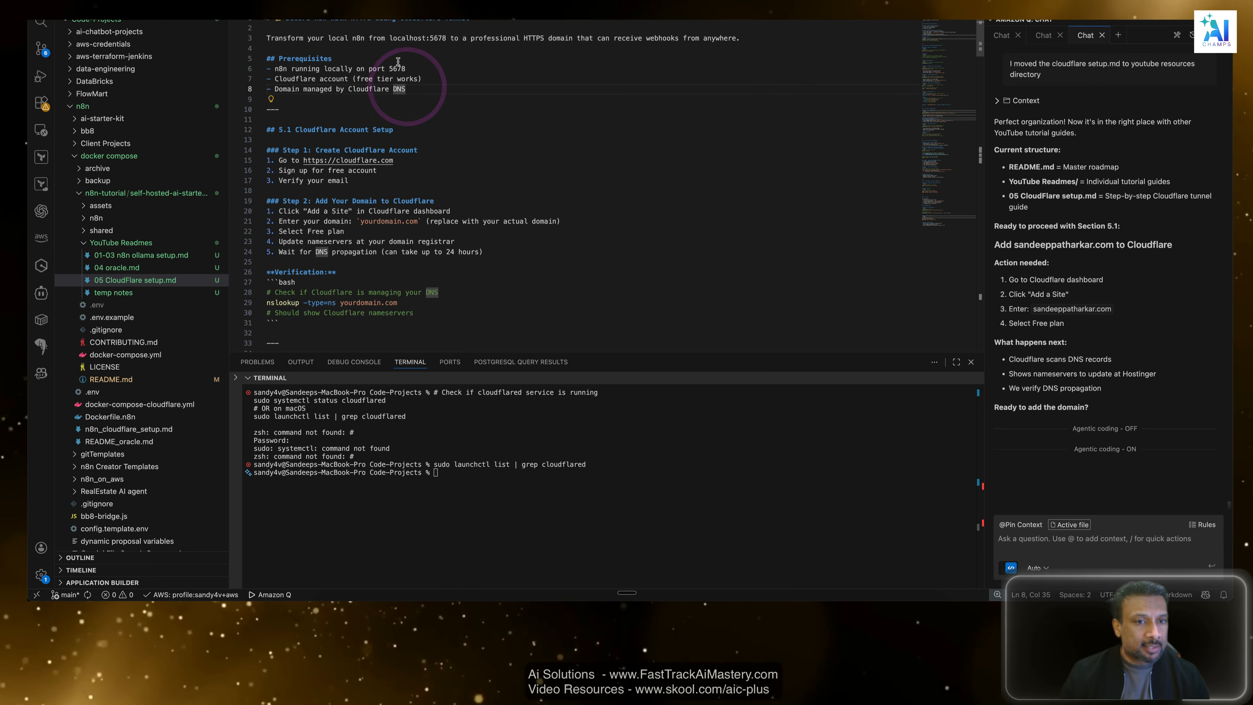
{"action": "left_click_drag", "start_coordinate": [406, 68], "coordinate": [274, 66]}
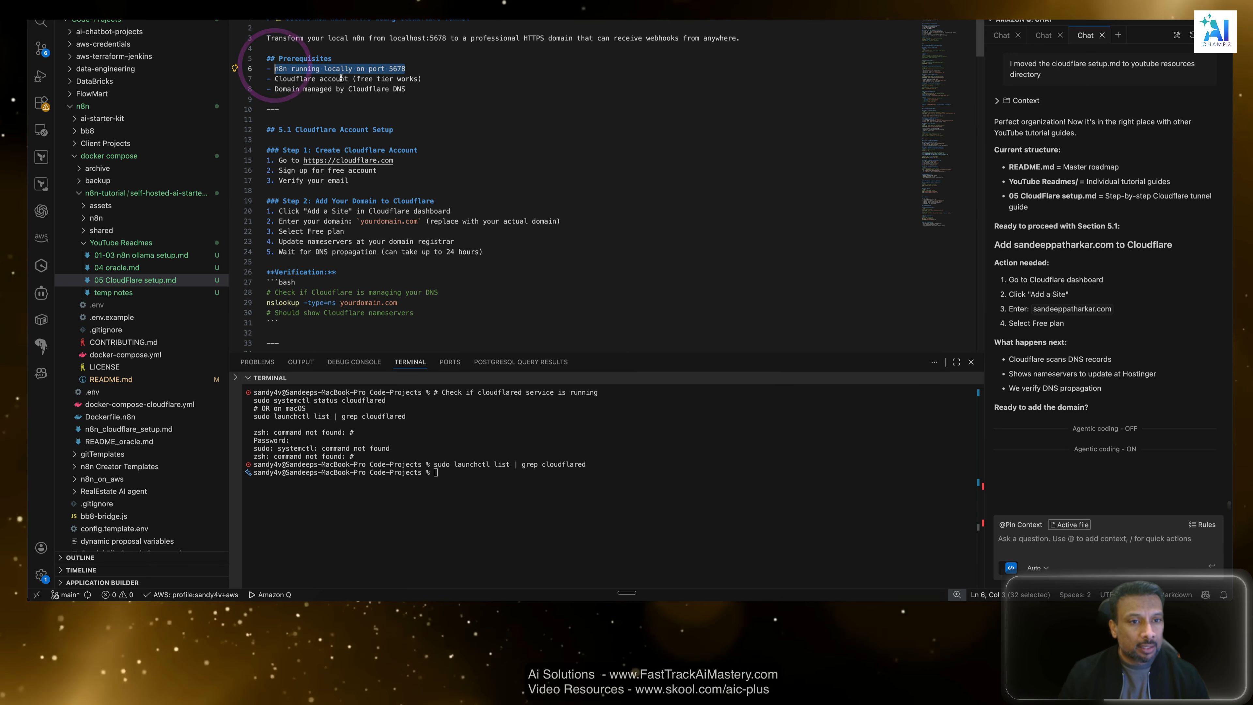
{"action": "key", "text": "super+Tab"}
{"action": "key", "text": "ctrl+Tab"}
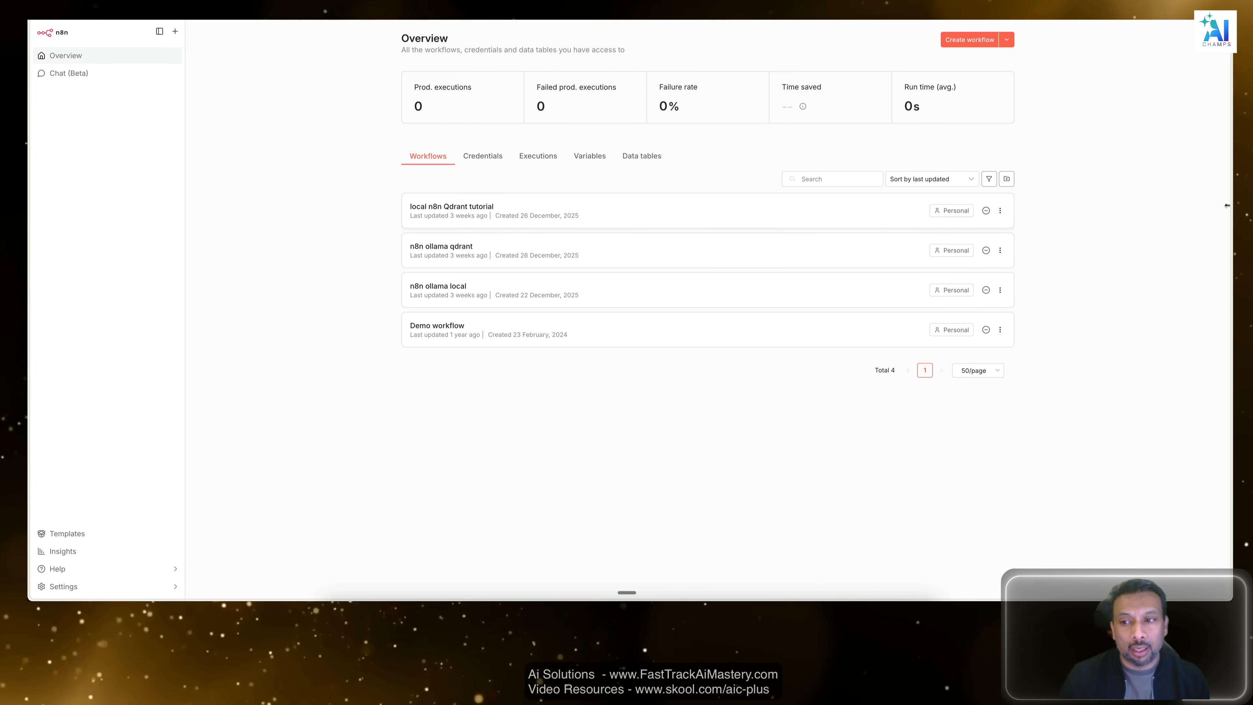
{"action": "left_click", "coordinate": [1083, 194]}
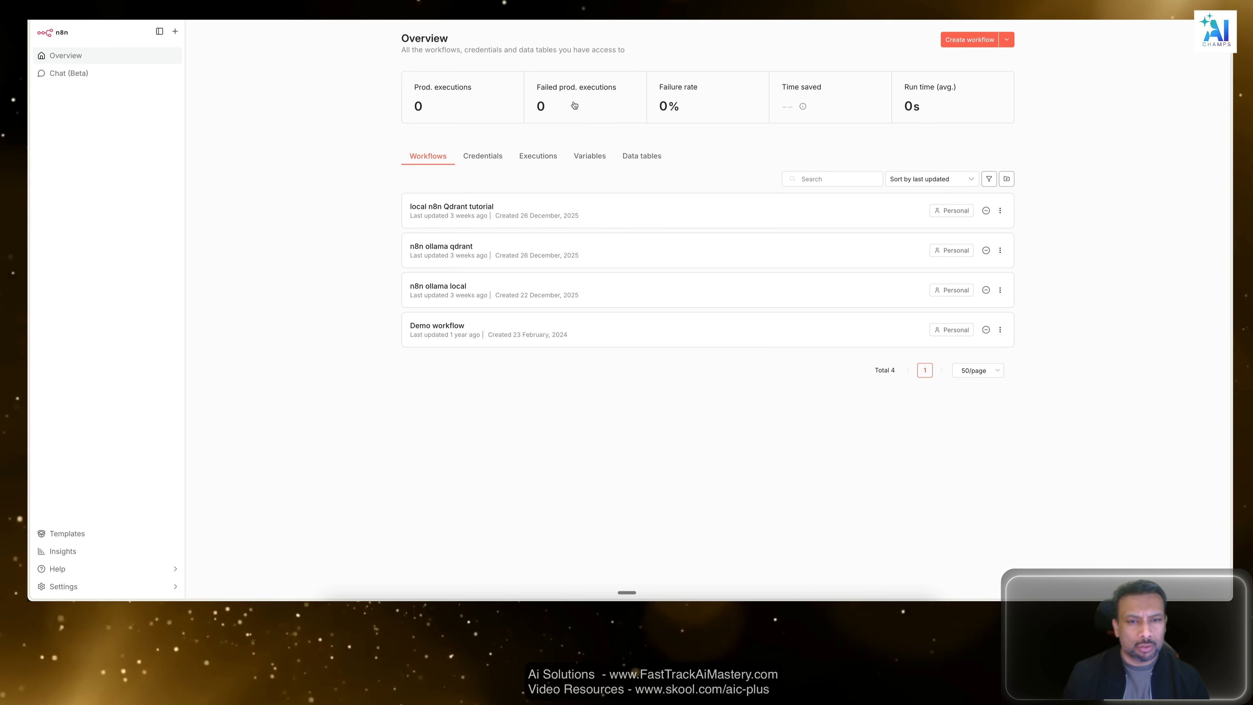
{"action": "left_click", "coordinate": [330, 182]}
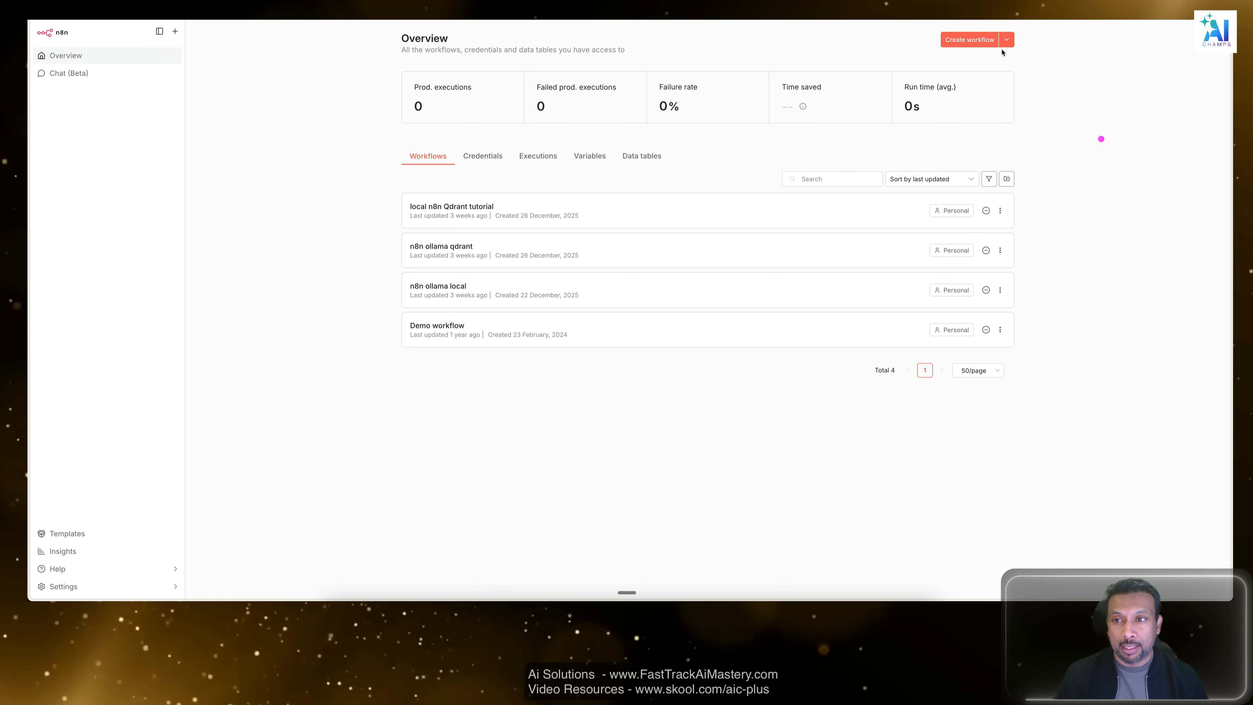
Create a new workflow with a Webhook trigger node and place the node left of the canvas centre.
{"action": "left_click", "coordinate": [969, 40]}
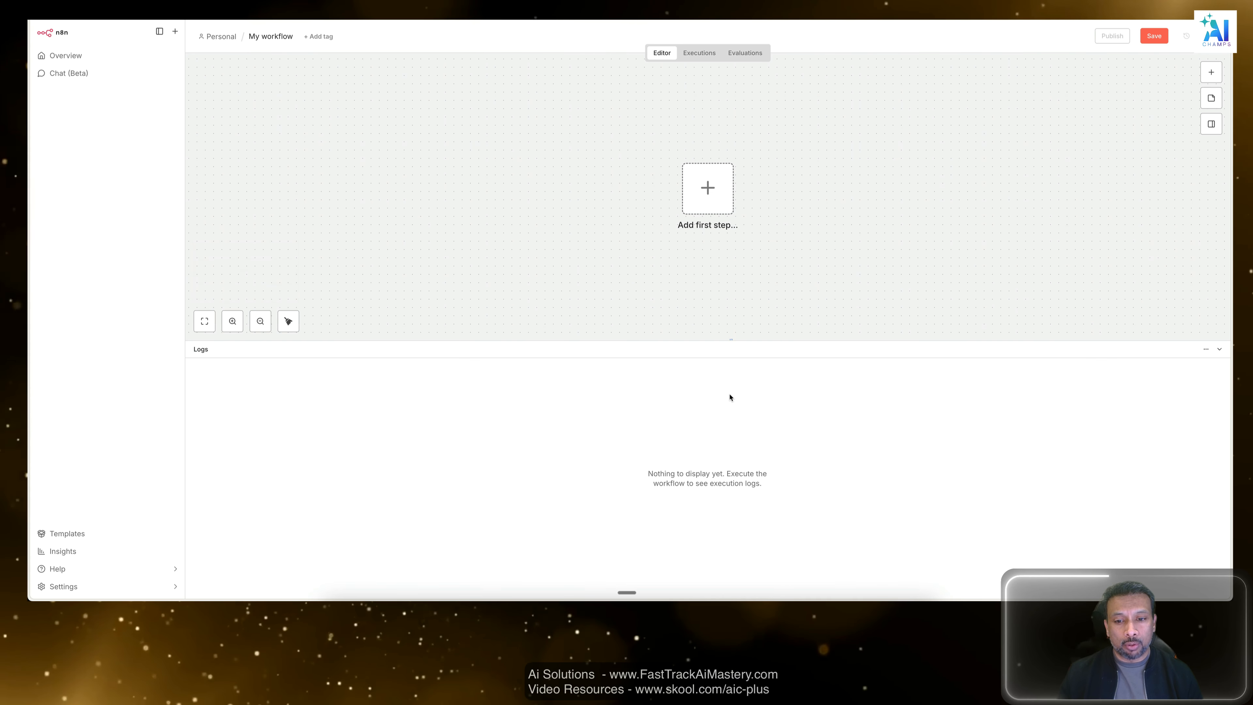
{"action": "left_click_drag", "start_coordinate": [725, 341], "coordinate": [718, 412]}
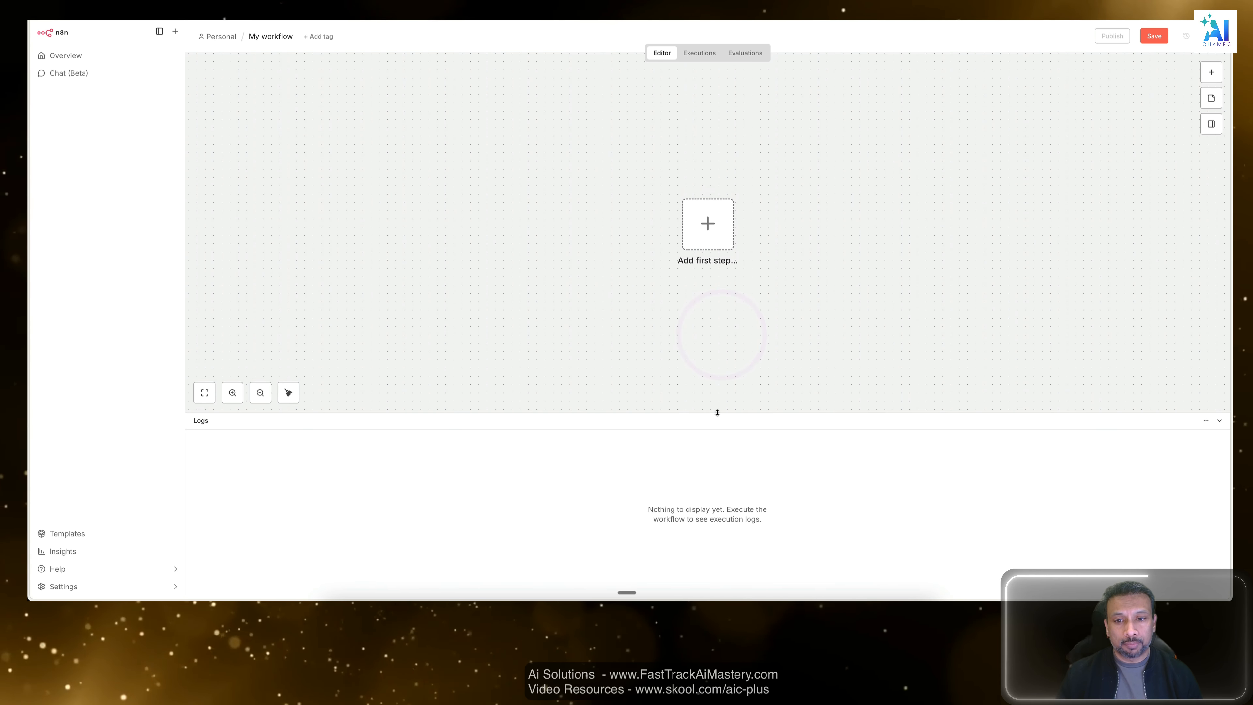
{"action": "left_click", "coordinate": [1212, 72]}
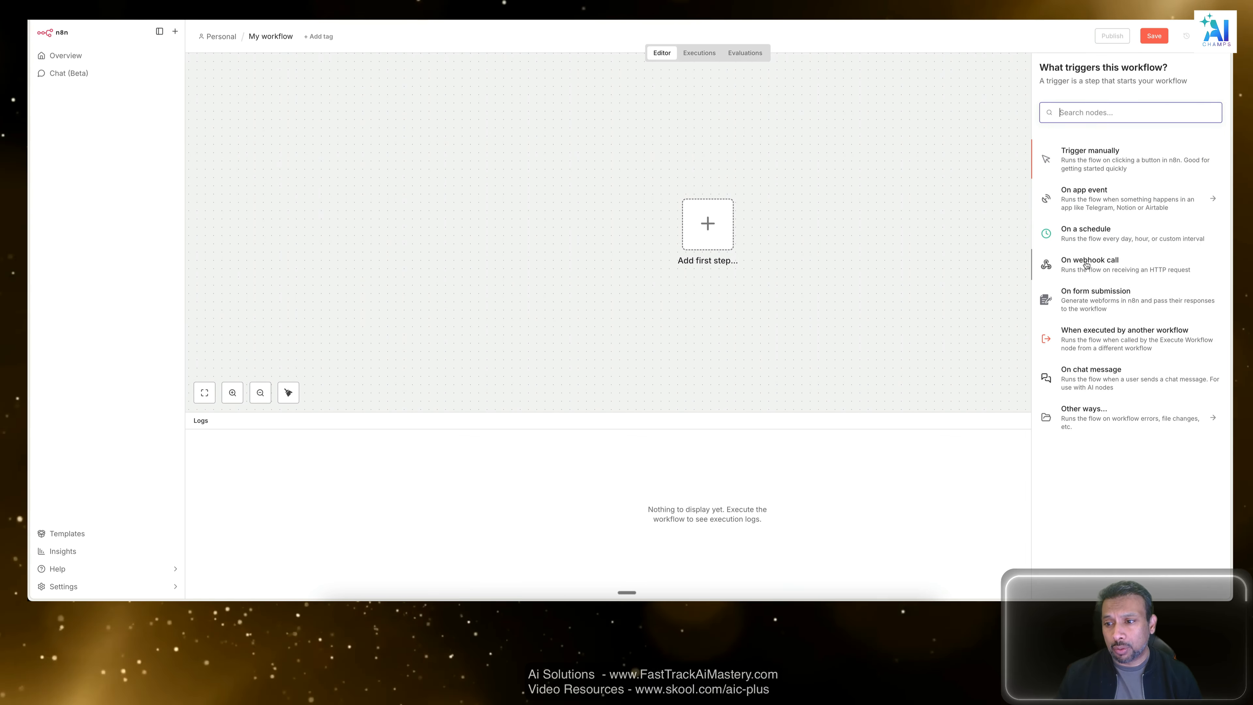
{"action": "left_click", "coordinate": [1100, 110]}
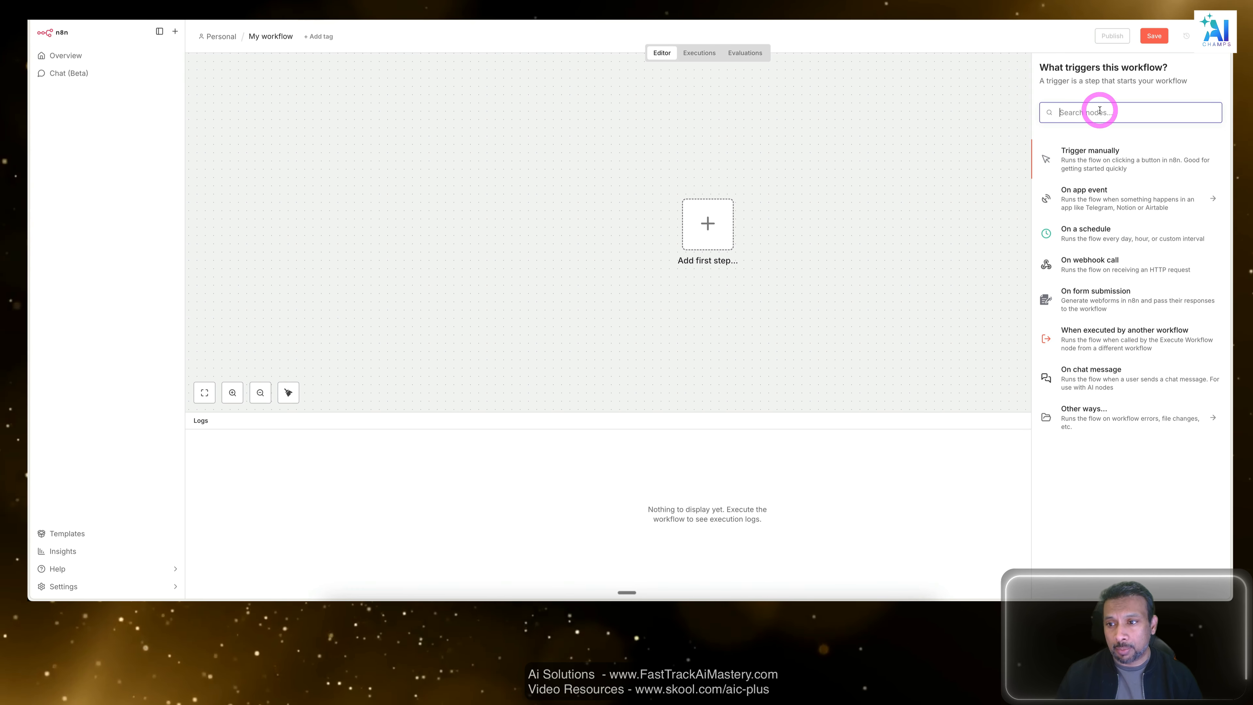
{"action": "type", "text": "webh"}
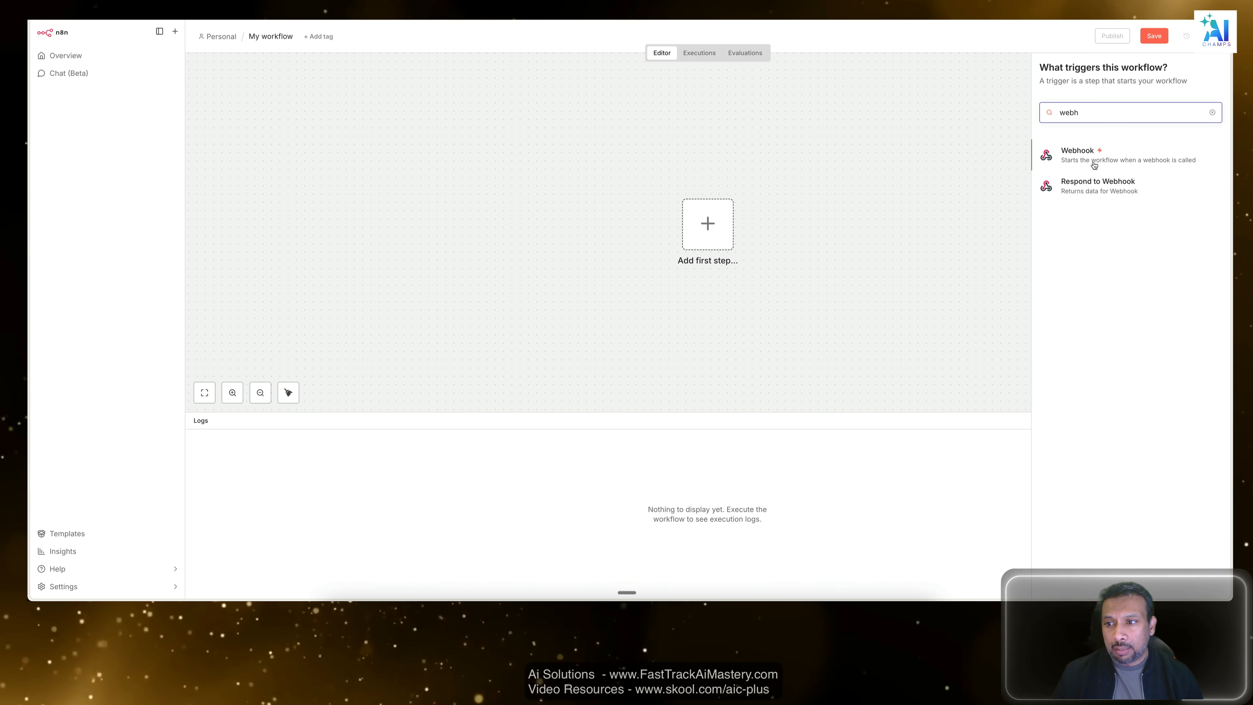
{"action": "left_click", "coordinate": [1094, 163]}
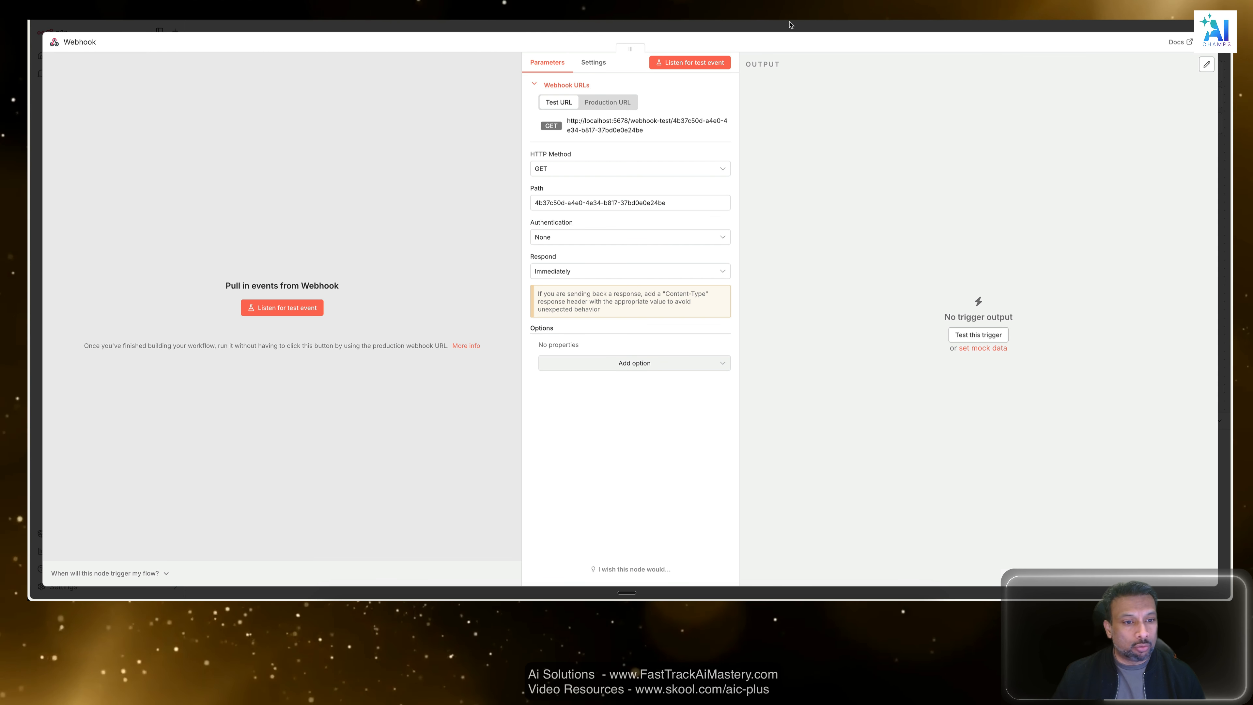
{"action": "left_click", "coordinate": [790, 23]}
{"action": "left_click", "coordinate": [758, 286]}
{"action": "left_click_drag", "start_coordinate": [705, 232], "coordinate": [539, 215]}
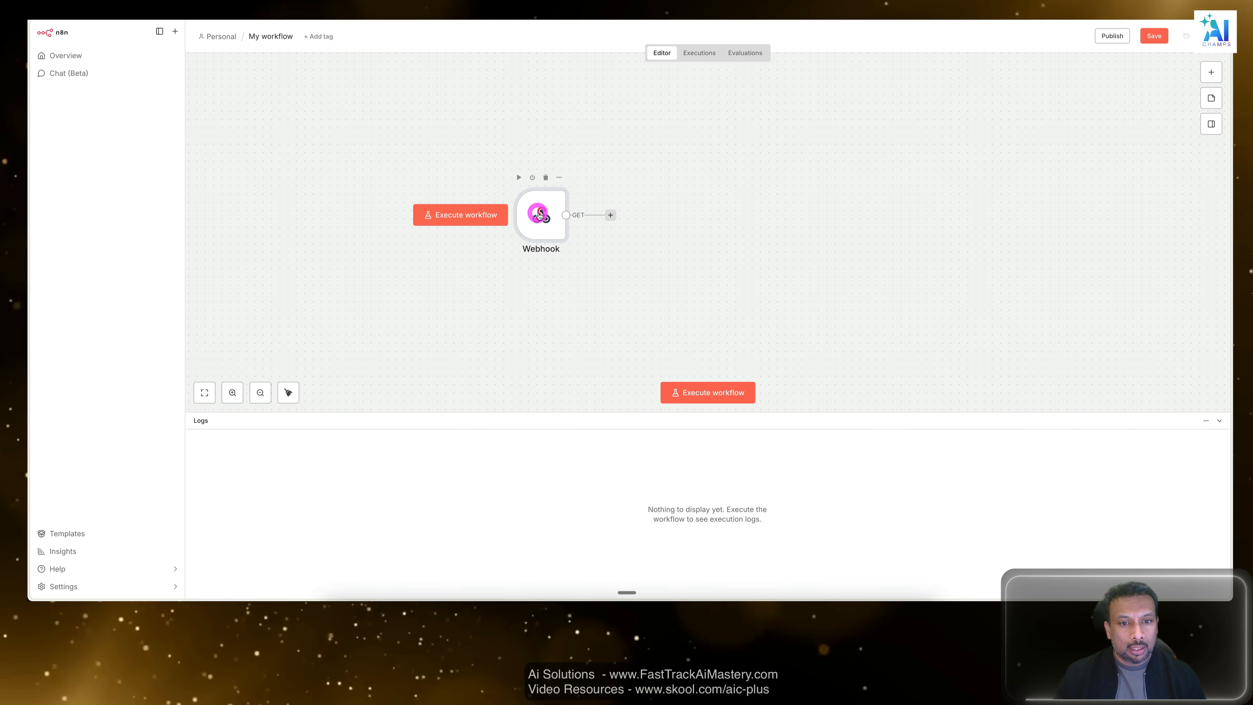
Set the Webhook node's HTTP method to POST and return to the canvas.
{"action": "double_click", "coordinate": [539, 216]}
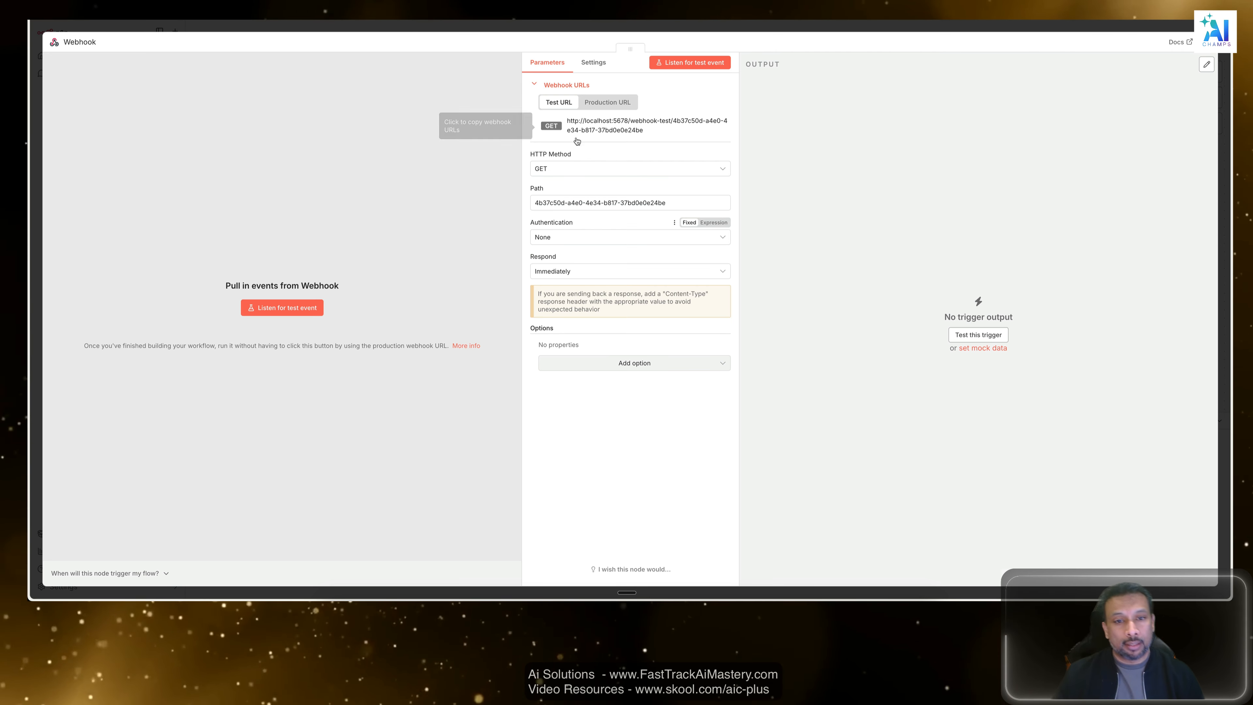
{"action": "left_click", "coordinate": [582, 169]}
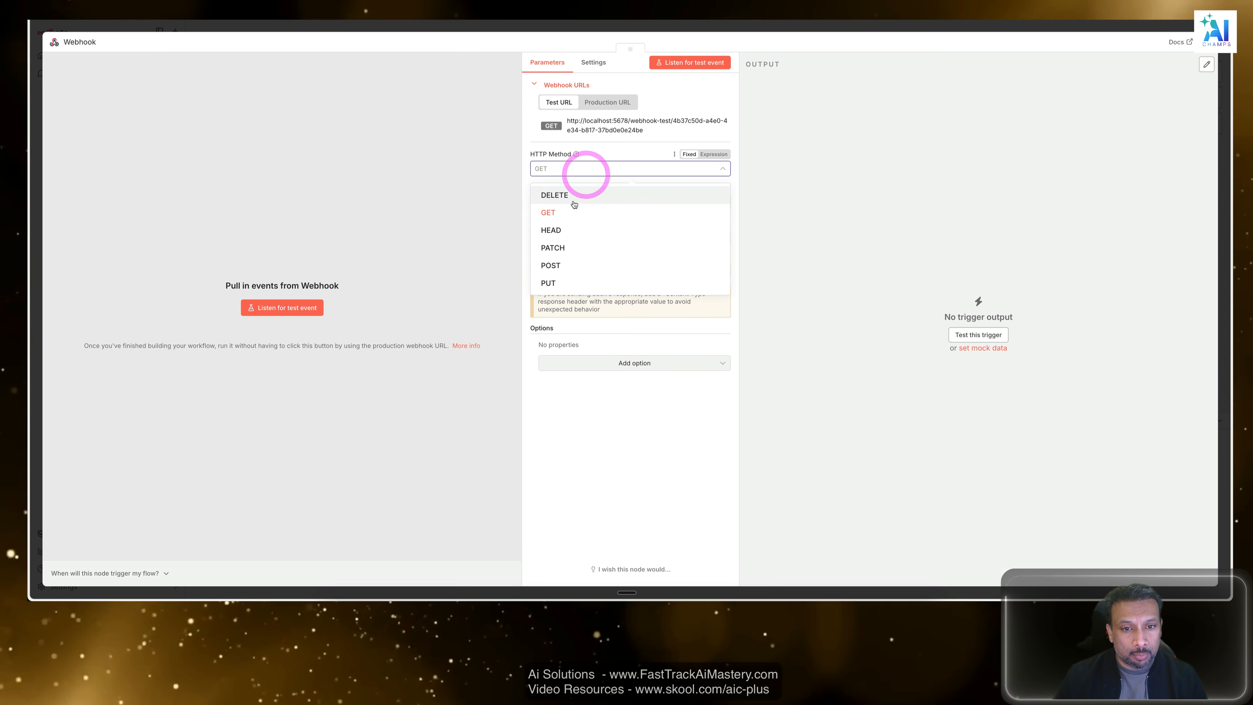
{"action": "left_click", "coordinate": [563, 264]}
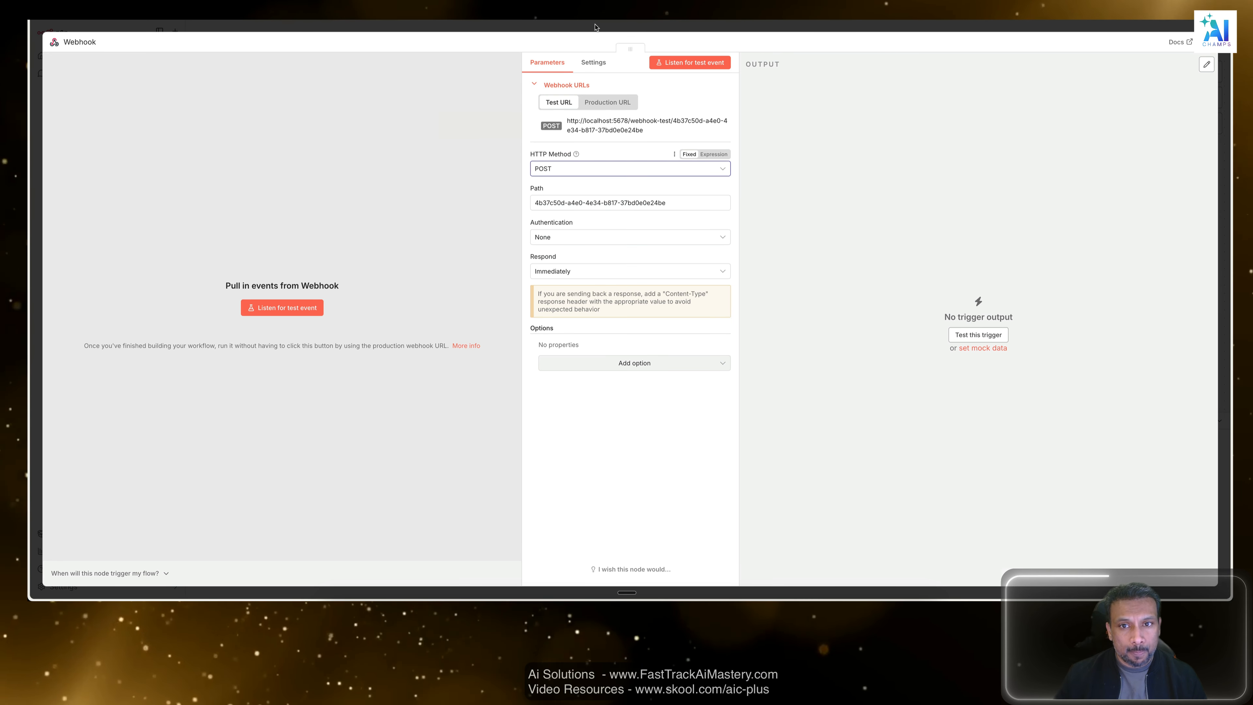
{"action": "left_click", "coordinate": [596, 25]}
{"action": "left_click", "coordinate": [893, 193]}
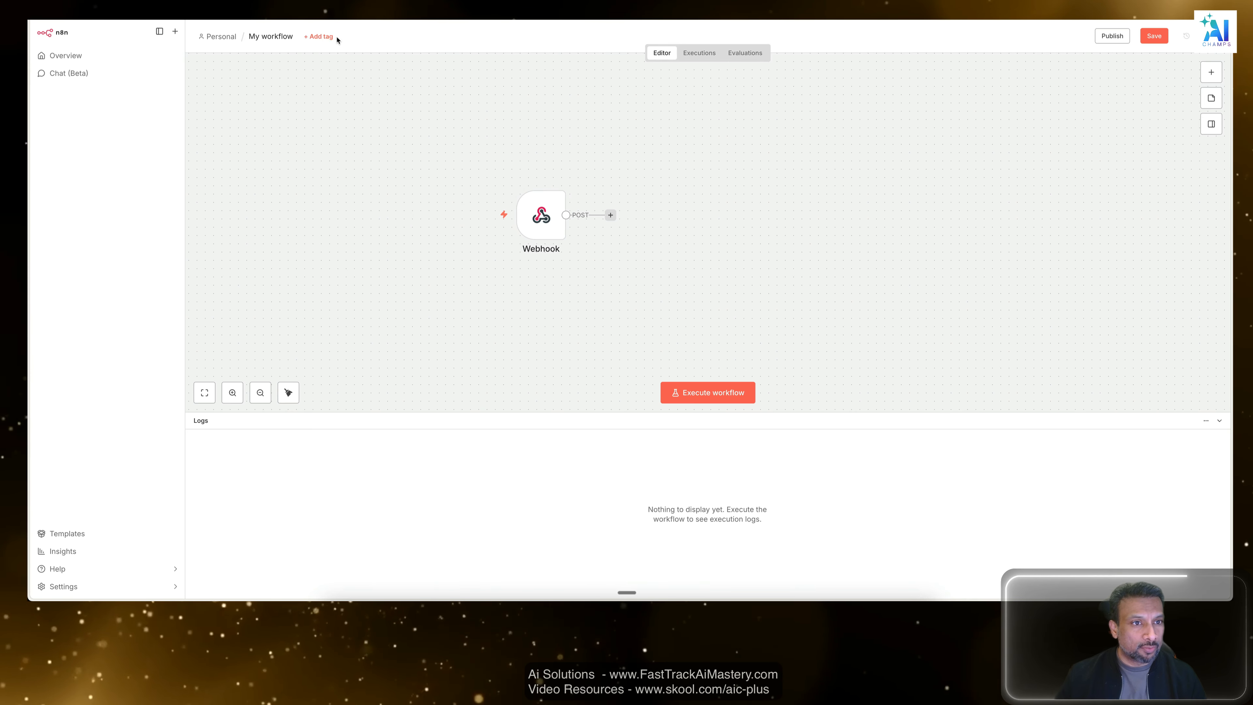
Rename the workflow as "local n8n webhook test" and save it.
{"action": "left_click", "coordinate": [254, 42]}
{"action": "type", "text": "We"}
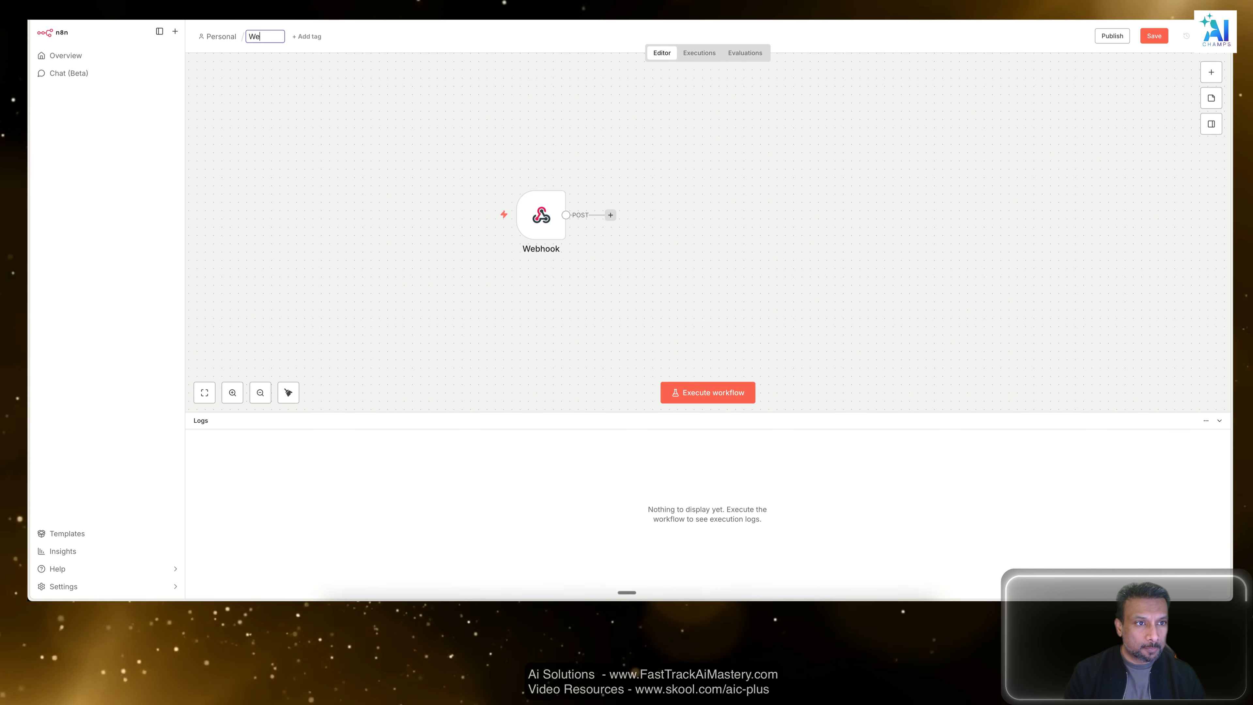
{"action": "type", "text": "I"}
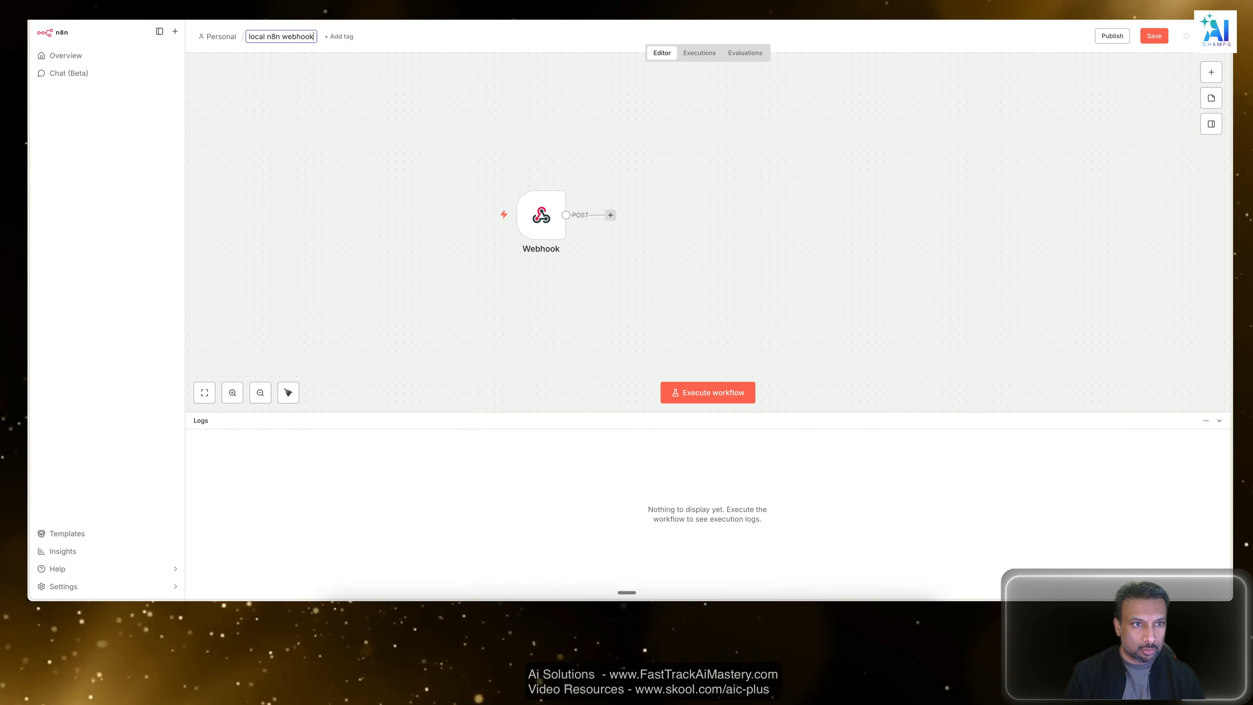
{"action": "type", "text": " test"}
{"action": "key", "text": "Return"}
{"action": "left_click", "coordinate": [686, 159]}
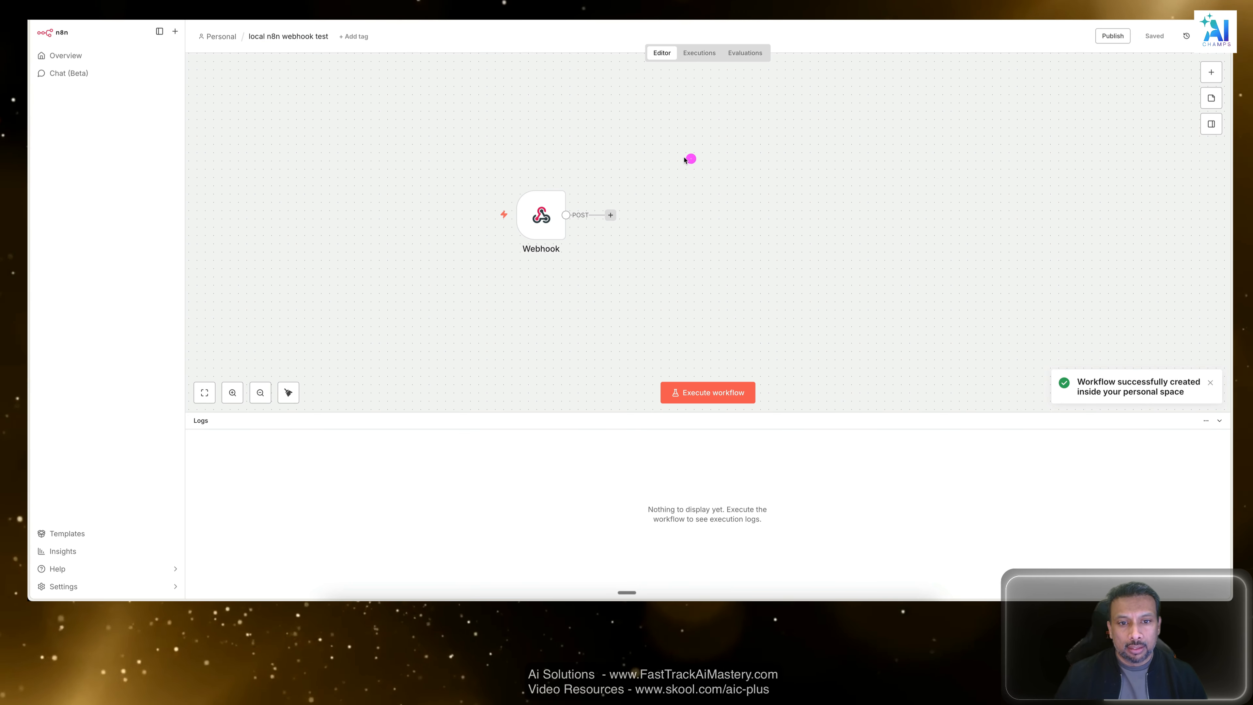
Move the Webhook node further left on the canvas to leave more room after it.
{"action": "double_click", "coordinate": [542, 215]}
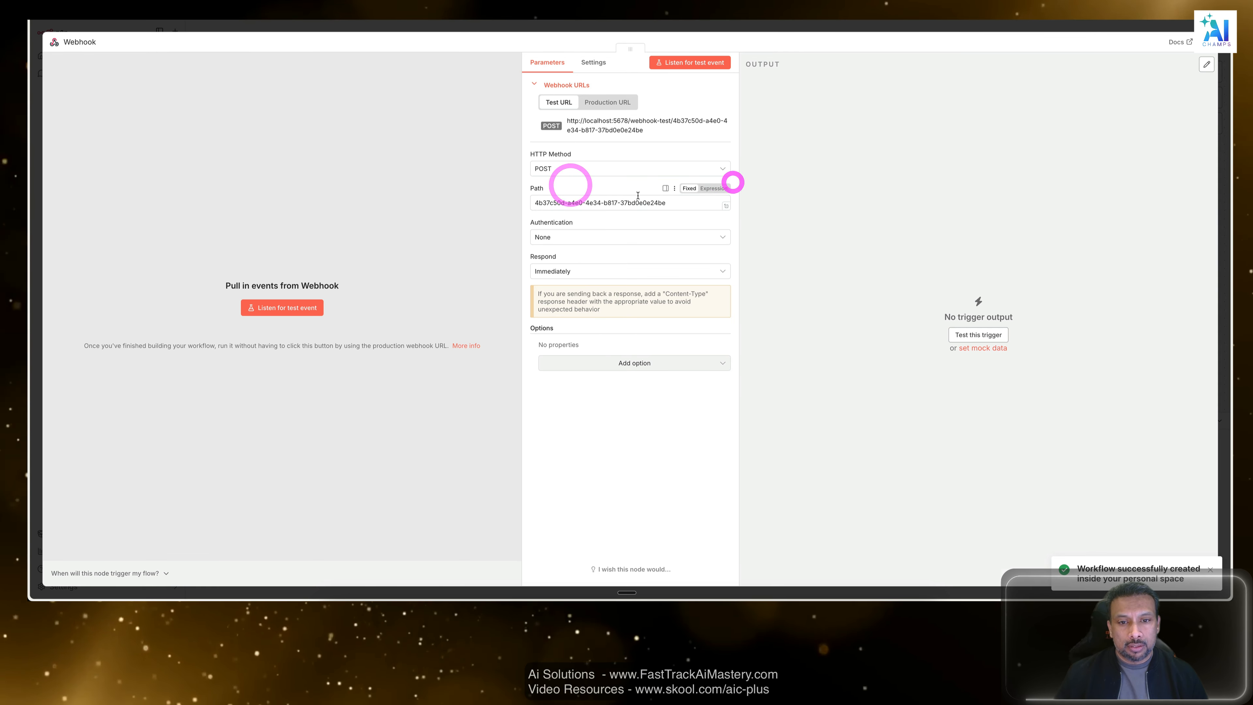
{"action": "key", "text": "Escape"}
{"action": "left_click", "coordinate": [636, 192]}
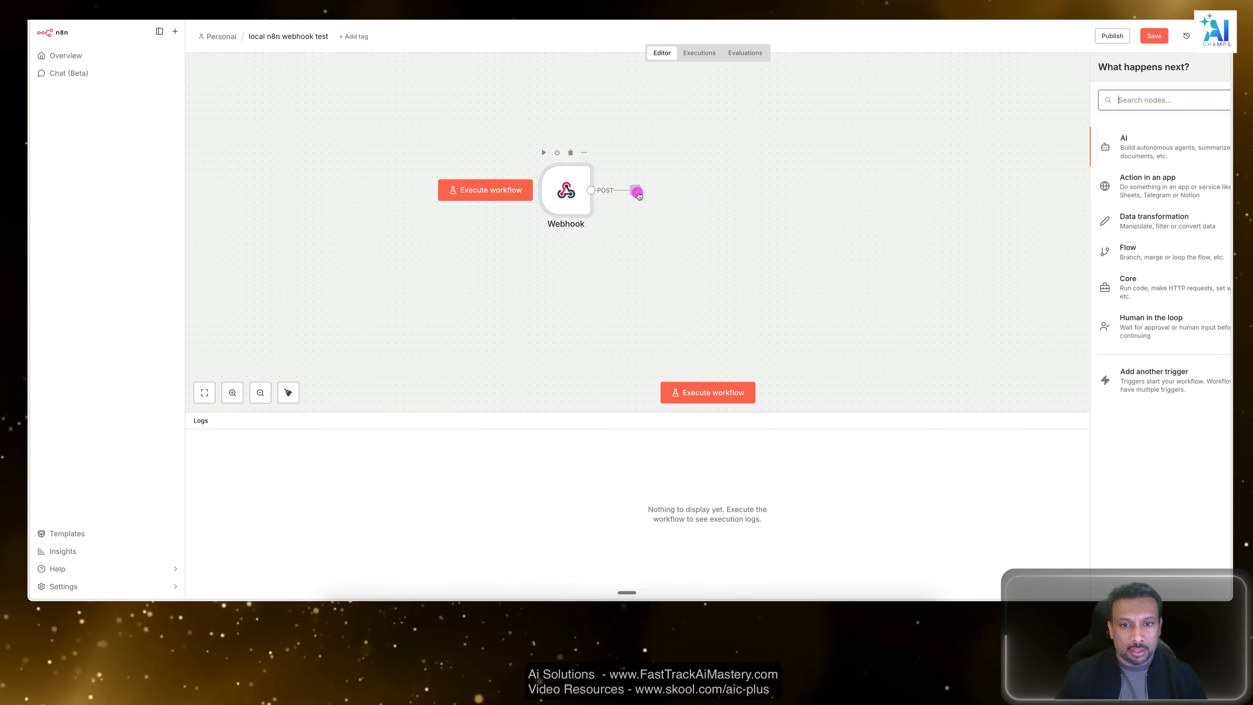
{"action": "left_click", "coordinate": [545, 191]}
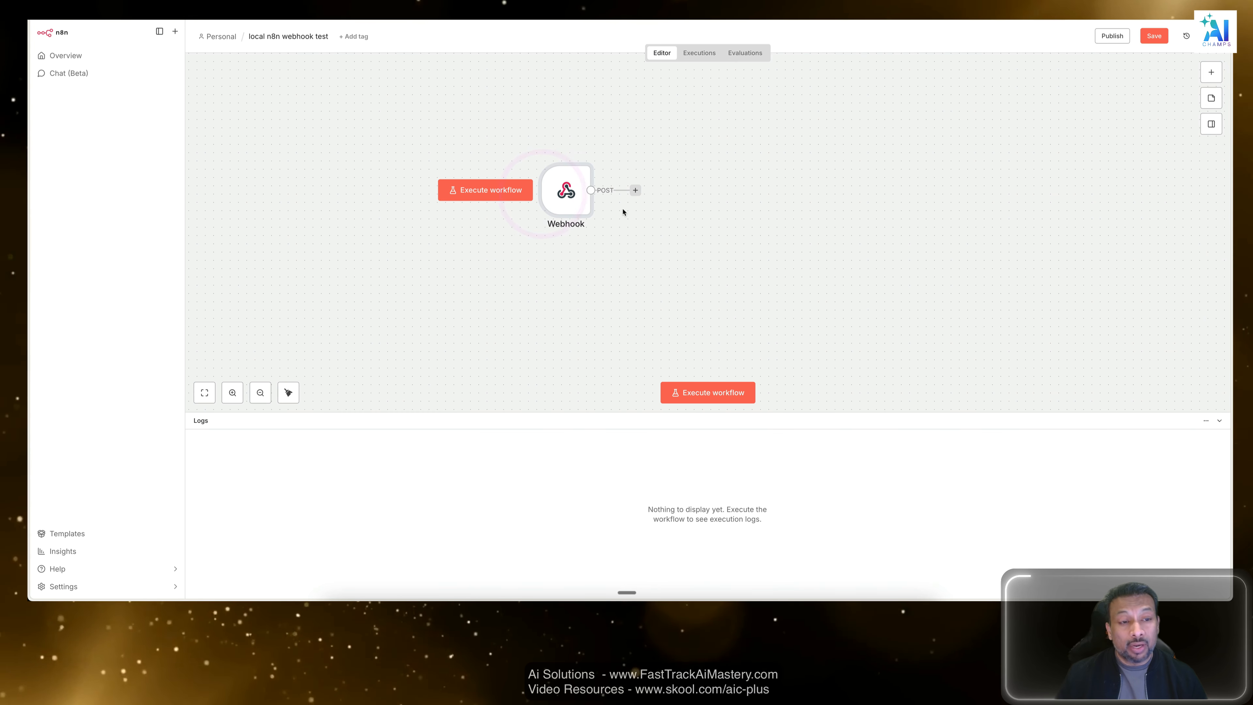
{"action": "left_click_drag", "start_coordinate": [560, 202], "coordinate": [502, 202]}
Switch the Webhook node's HTTP method to GET and back to POST, and save the workflow.
{"action": "double_click", "coordinate": [507, 204]}
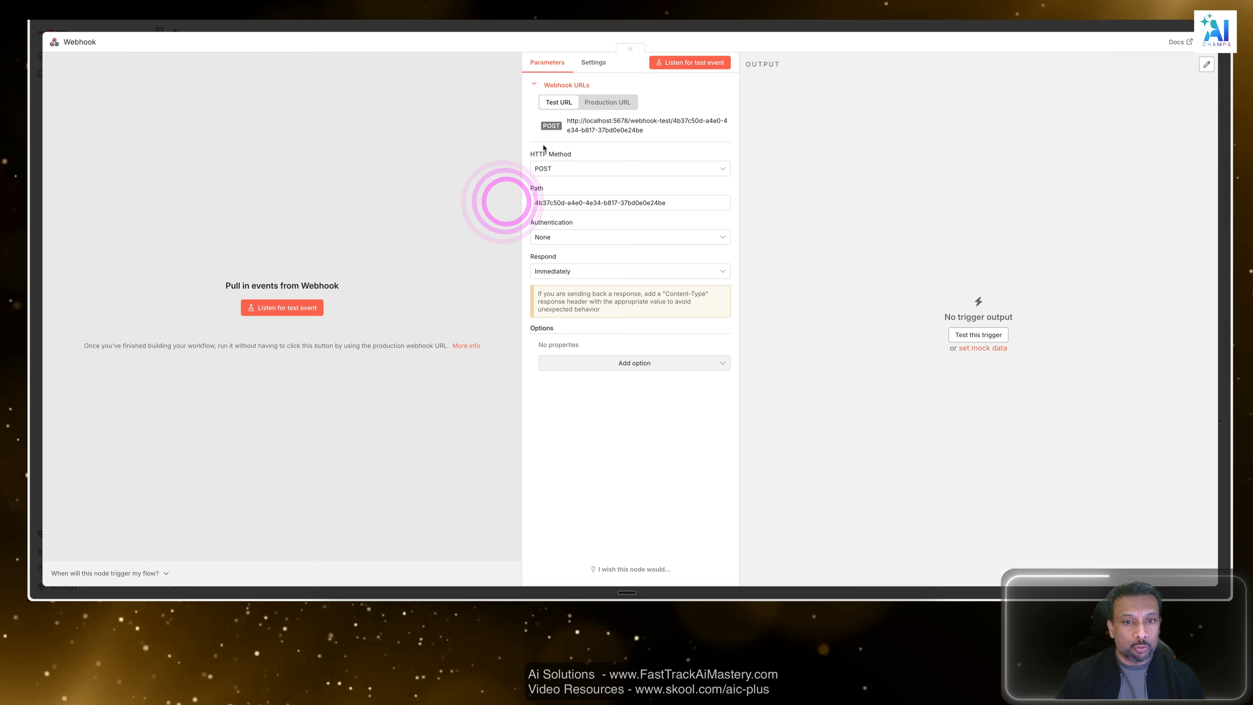
{"action": "left_click", "coordinate": [579, 168]}
{"action": "left_click", "coordinate": [566, 211]}
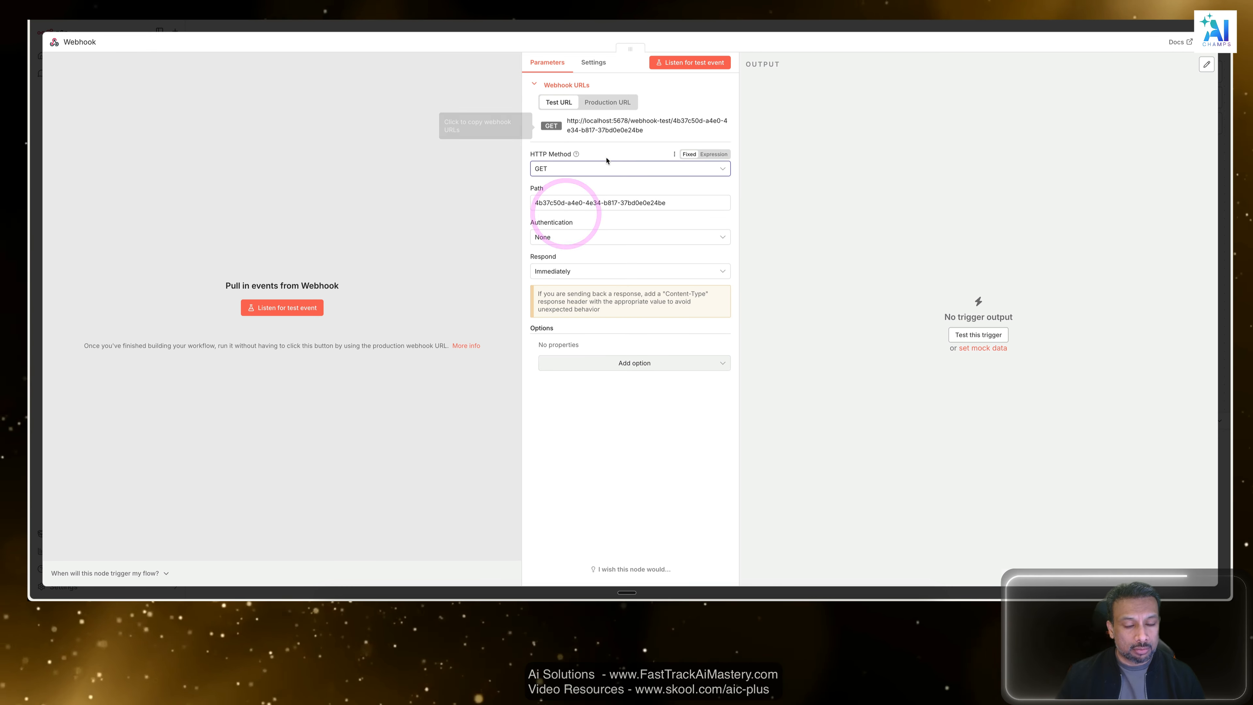
{"action": "left_click", "coordinate": [591, 168]}
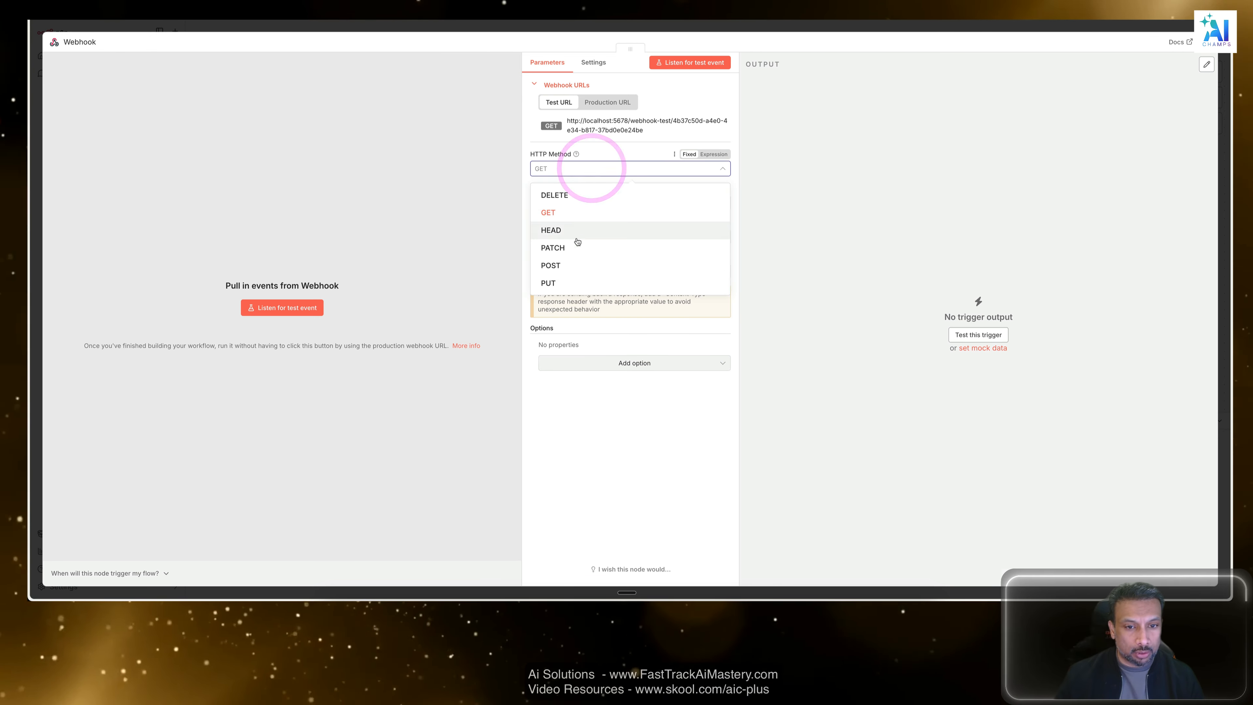
{"action": "left_click", "coordinate": [555, 263]}
{"action": "left_click", "coordinate": [583, 24]}
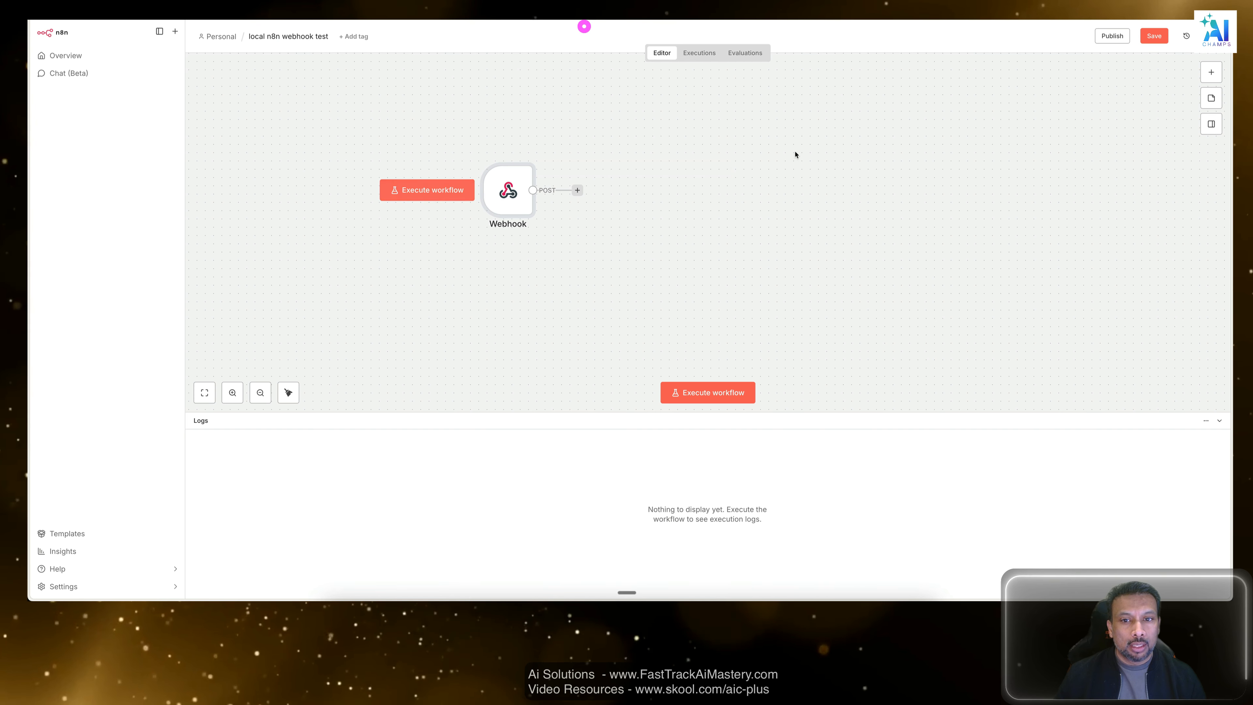
{"action": "left_click", "coordinate": [727, 180]}
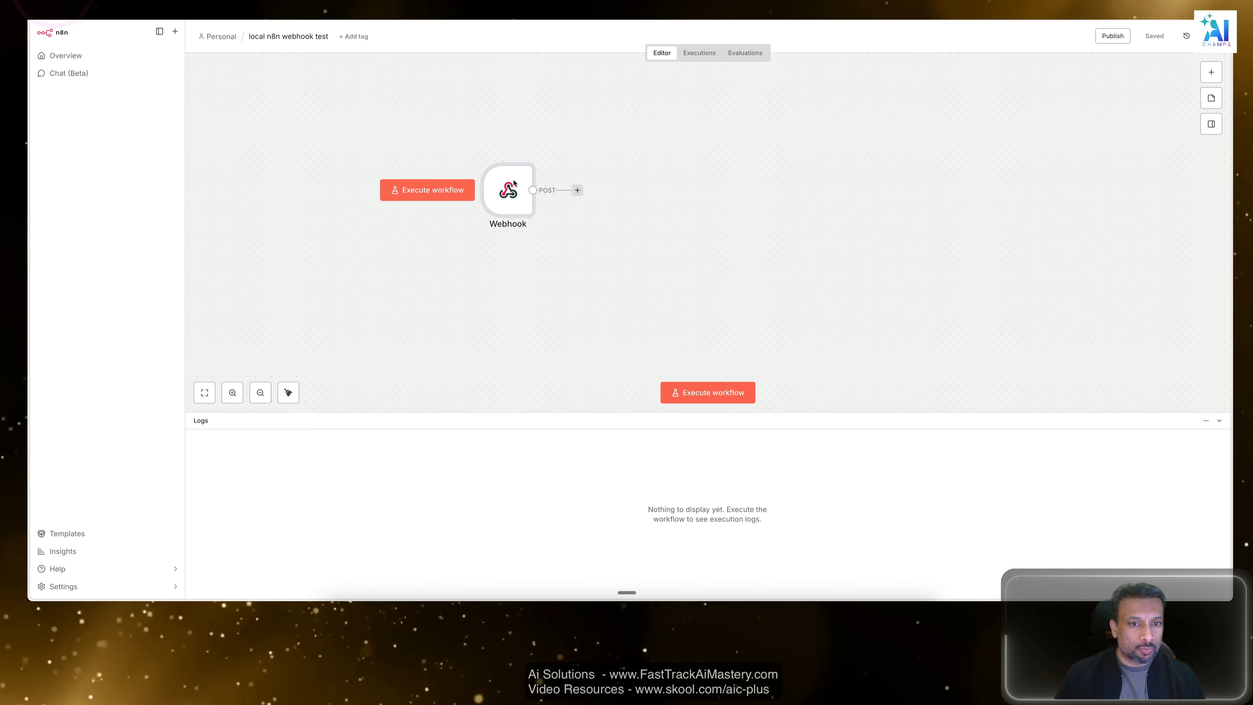
Examine the Webhook node's test and production URLs and return to the canvas.
{"action": "double_click", "coordinate": [506, 188]}
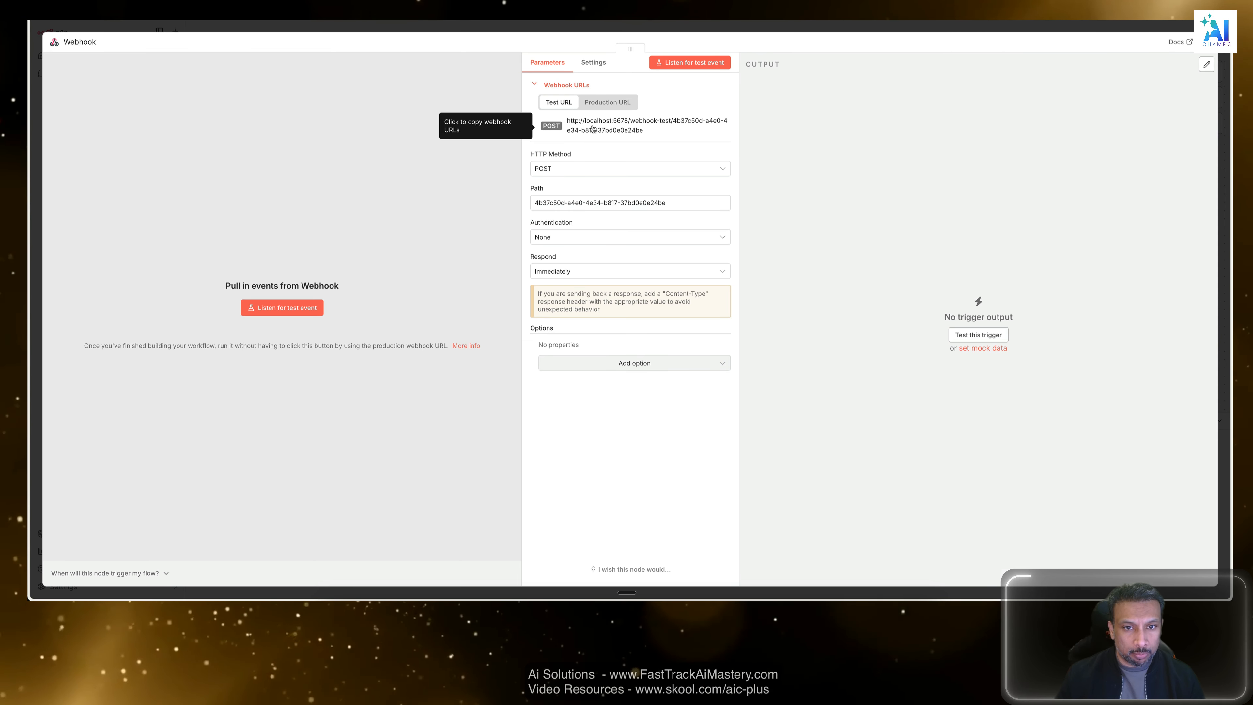
{"action": "left_click", "coordinate": [605, 106]}
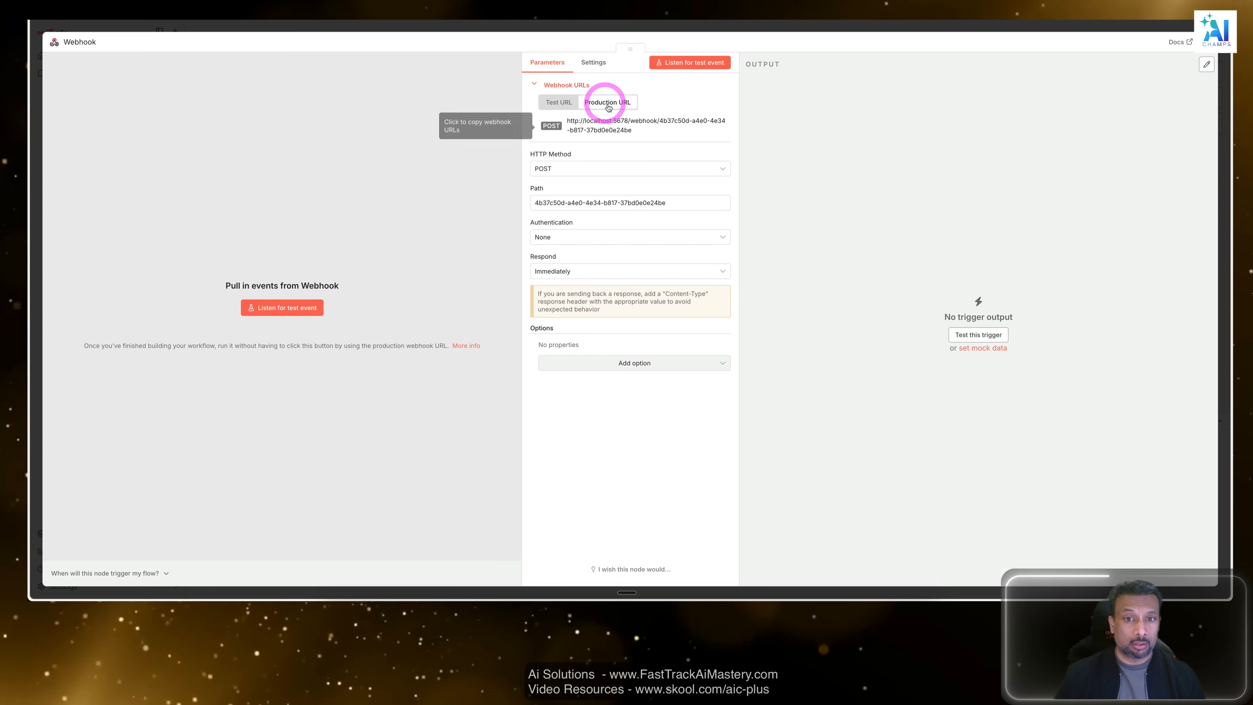
{"action": "left_click", "coordinate": [582, 27]}
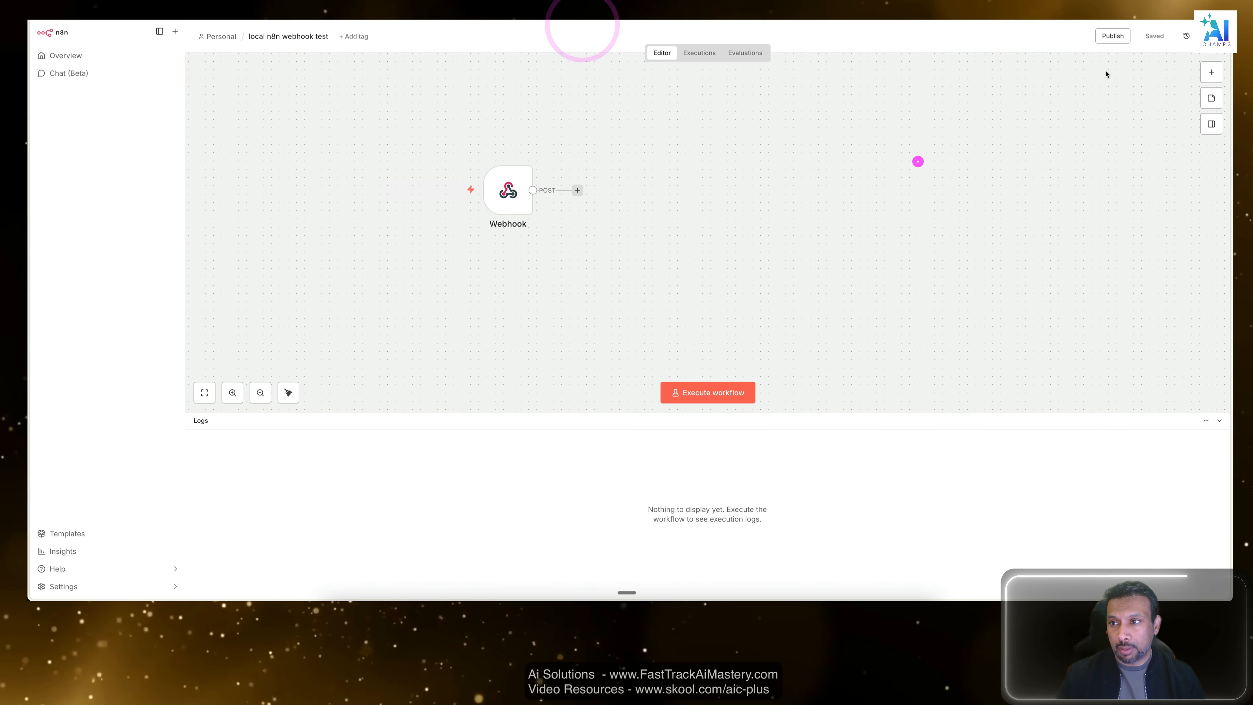
Publish the workflow with the suggested version name and no change description.
{"action": "left_click", "coordinate": [1099, 40]}
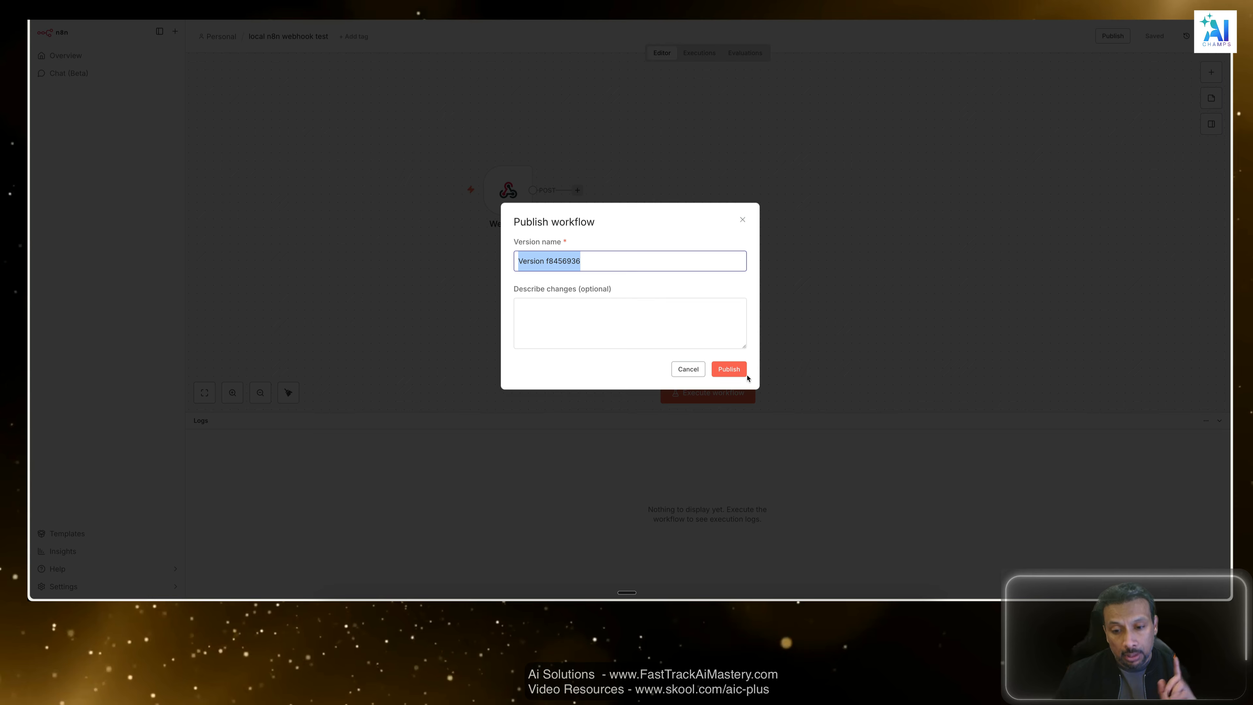
{"action": "left_click", "coordinate": [743, 371]}
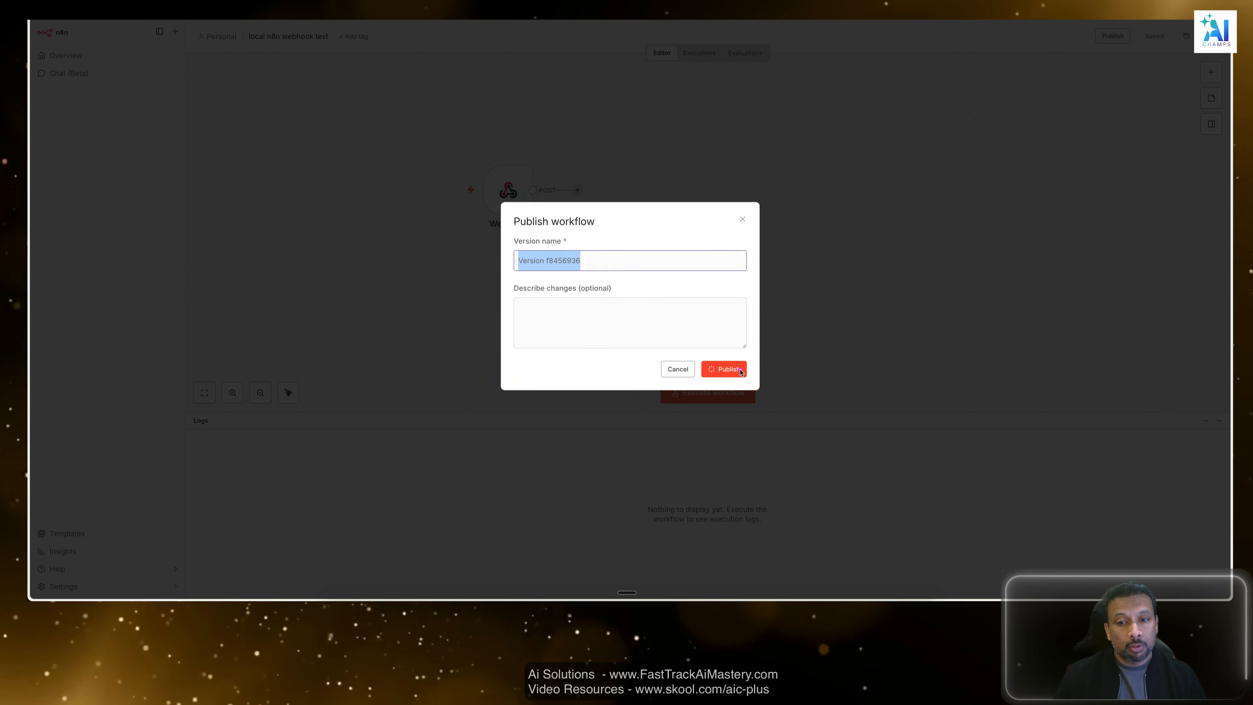
{"action": "left_click", "coordinate": [721, 335]}
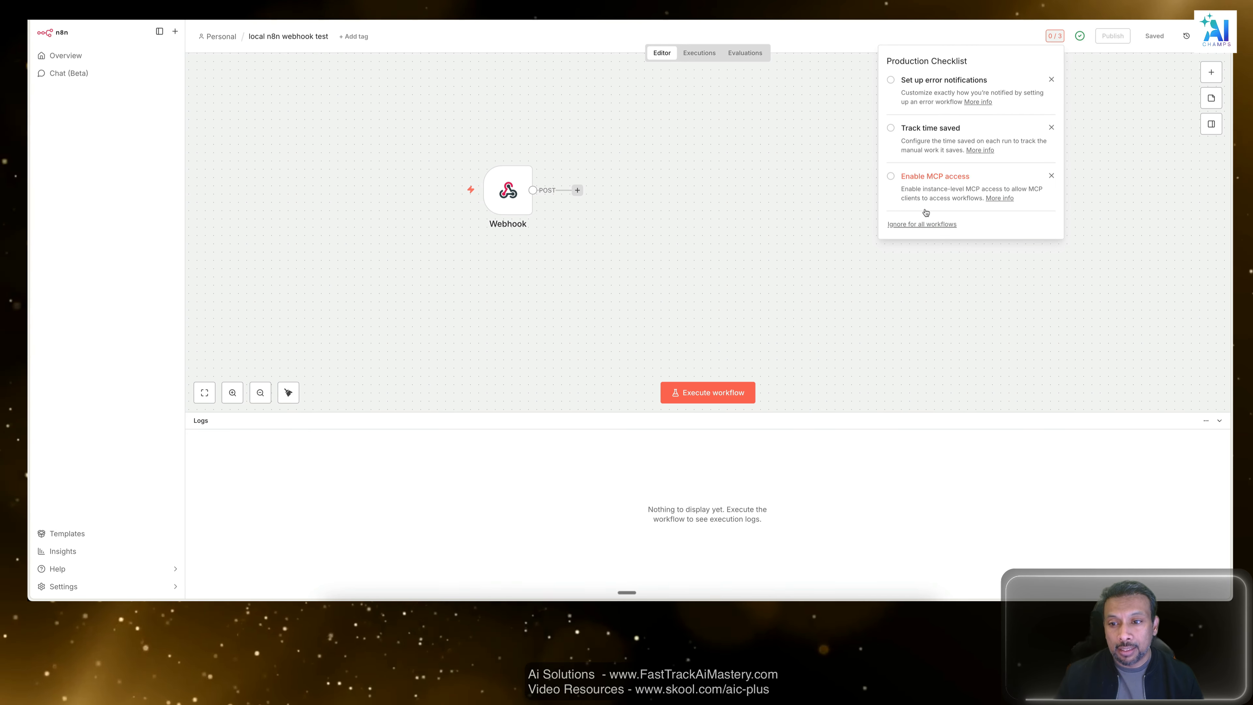
Dismiss the Production Checklist by ignoring it for all workflows.
{"action": "left_click", "coordinate": [929, 224]}
{"action": "left_click", "coordinate": [674, 337]}
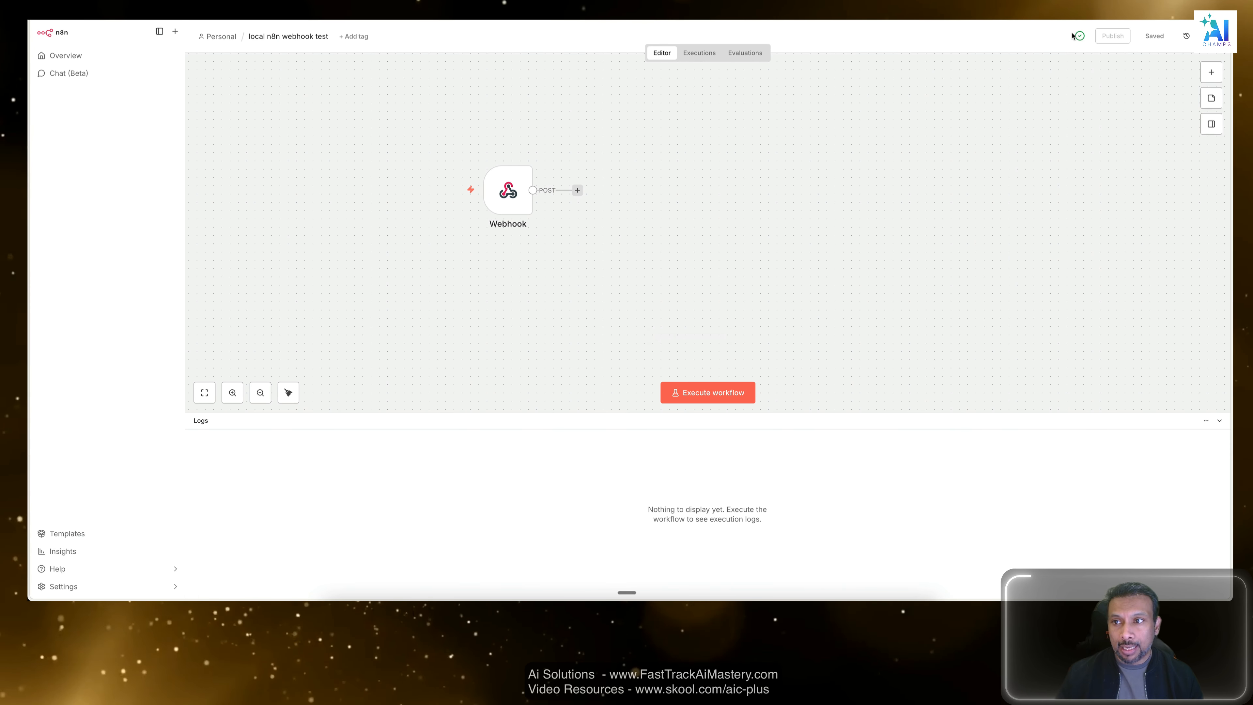
{"action": "mouse_move", "coordinate": [1080, 36]}
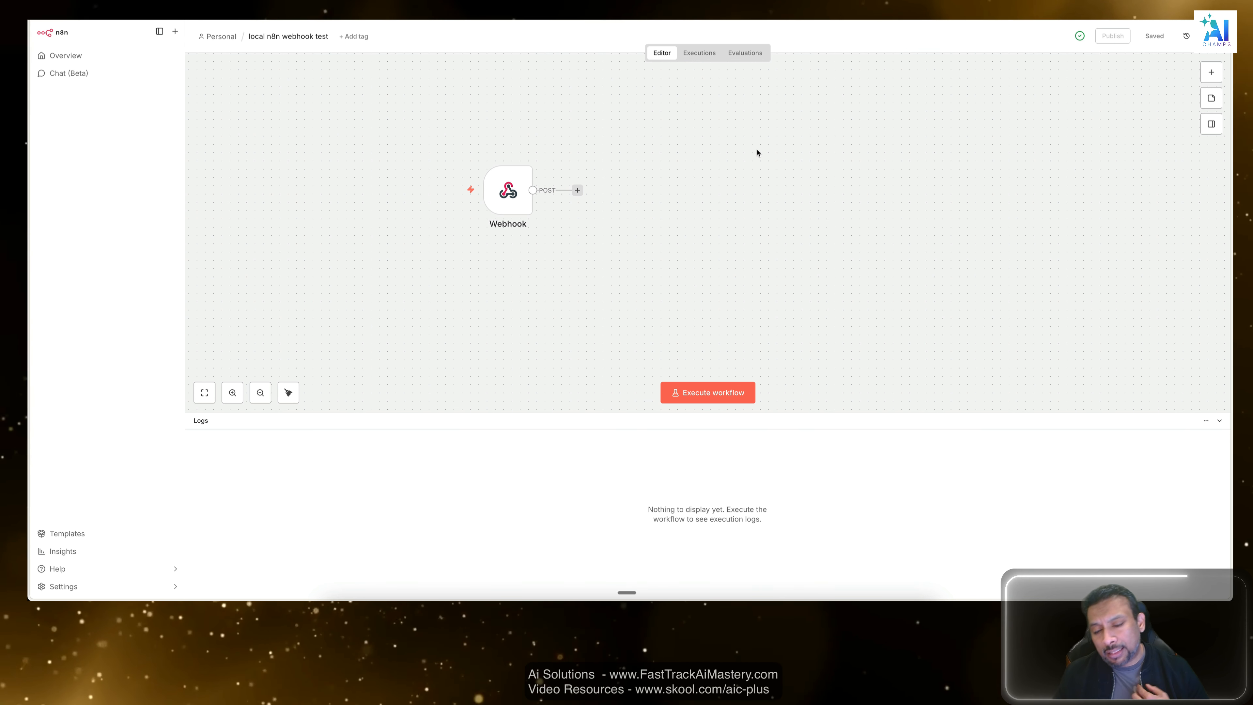
Switch to Postman, look through the workspace's request history for earlier webhook calls, and return to the collections view.
{"action": "left_click_drag", "start_coordinate": [674, 140], "coordinate": [406, 241]}
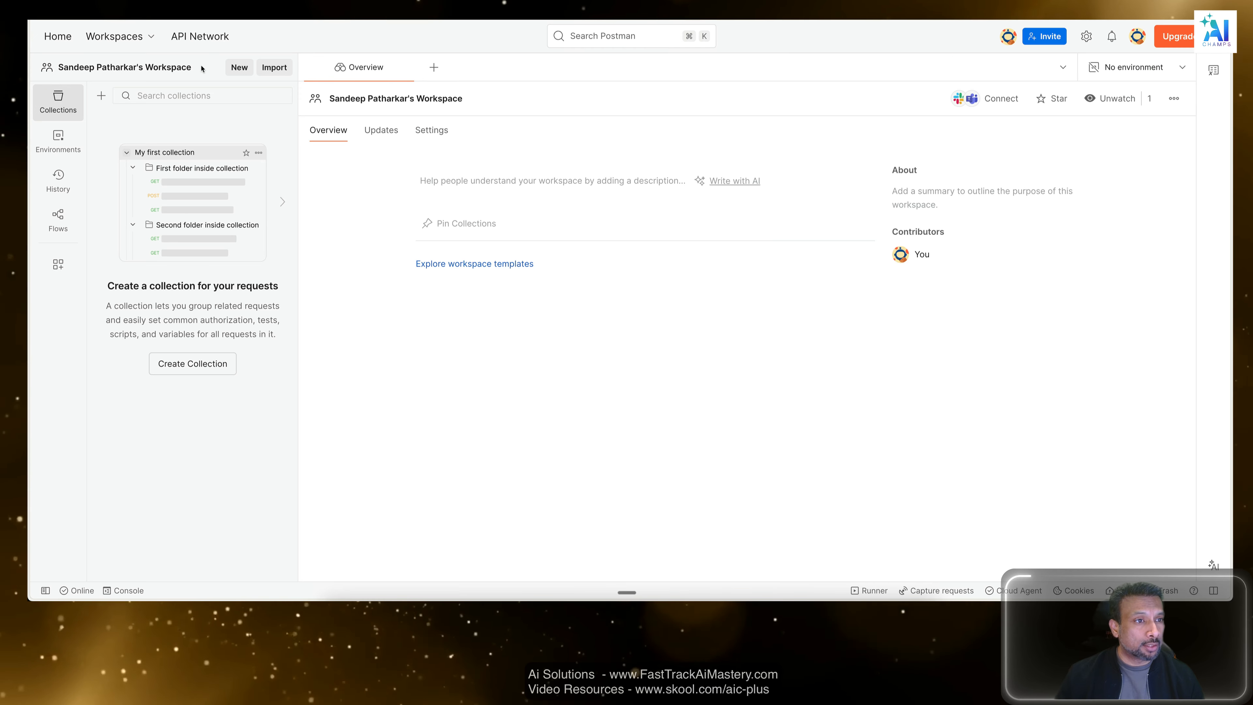
{"action": "mouse_move", "coordinate": [141, 73]}
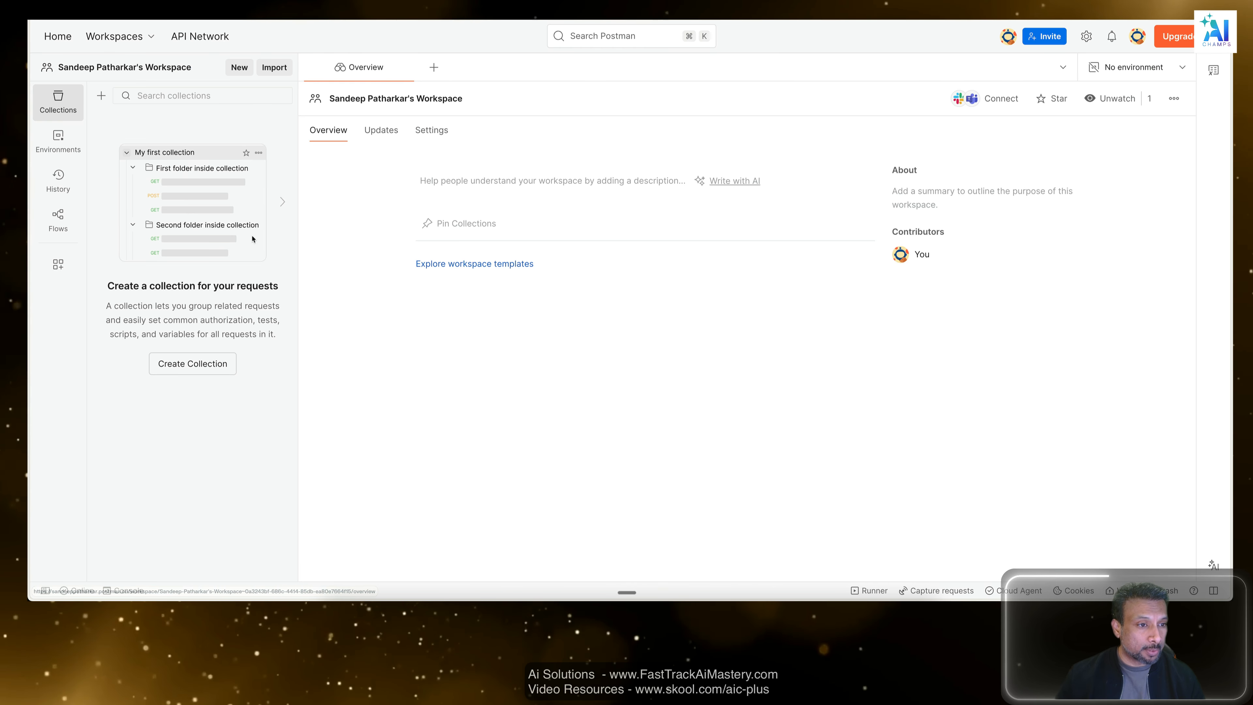
{"action": "left_click", "coordinate": [61, 187]}
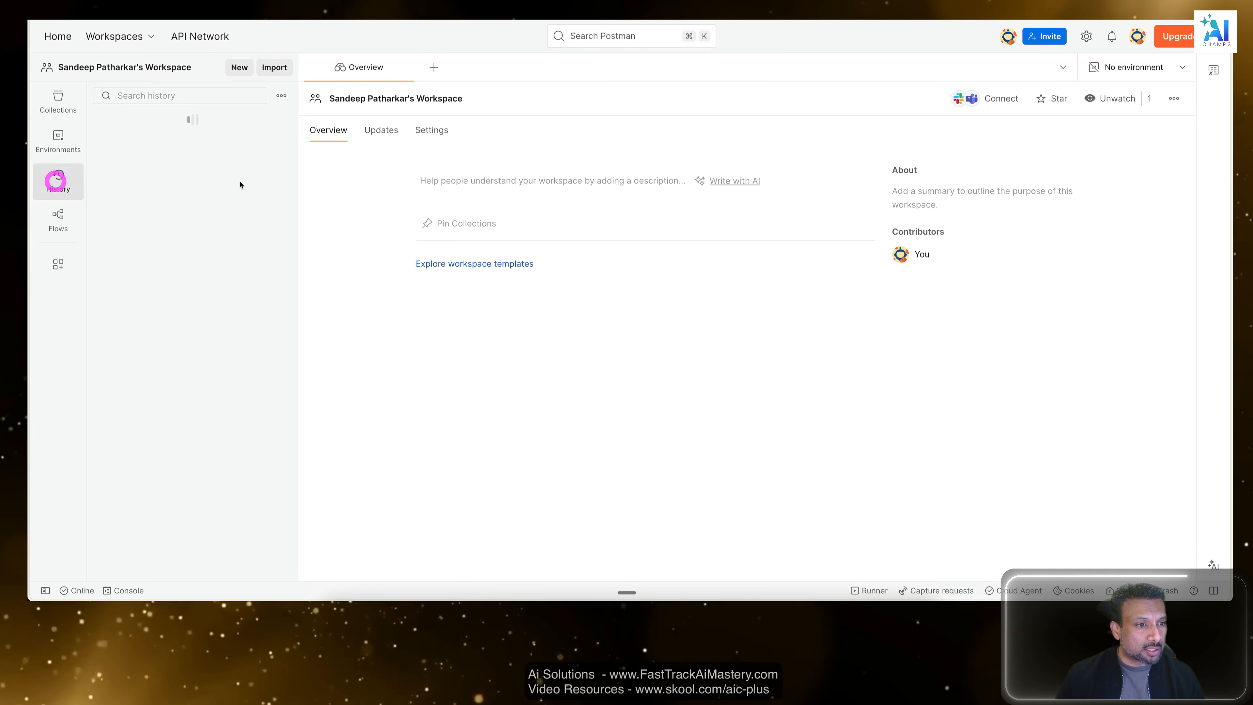
{"action": "scroll", "coordinate": [217, 247], "scroll_direction": "down", "scroll_amount": 5}
{"action": "scroll", "coordinate": [217, 250], "scroll_direction": "up", "scroll_amount": 5}
{"action": "scroll", "coordinate": [217, 252], "scroll_direction": "down", "scroll_amount": 5}
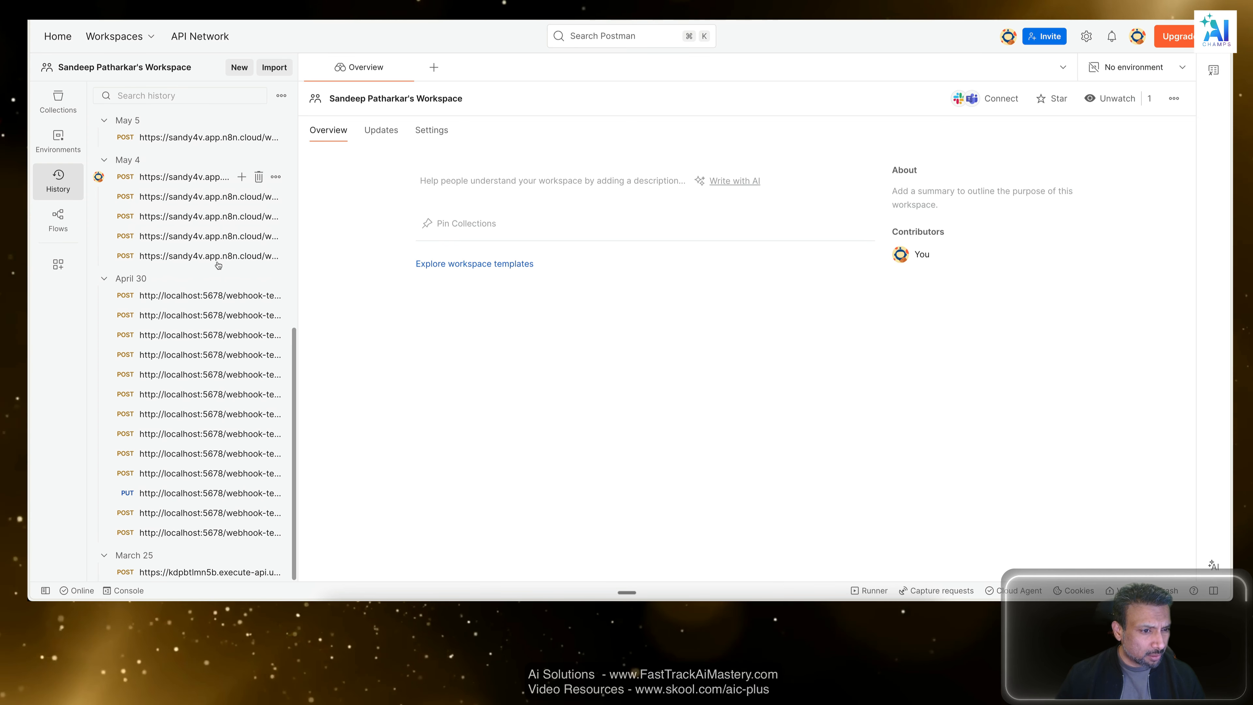
{"action": "scroll", "coordinate": [207, 259], "scroll_direction": "up", "scroll_amount": 5}
{"action": "scroll", "coordinate": [200, 268], "scroll_direction": "down", "scroll_amount": 5}
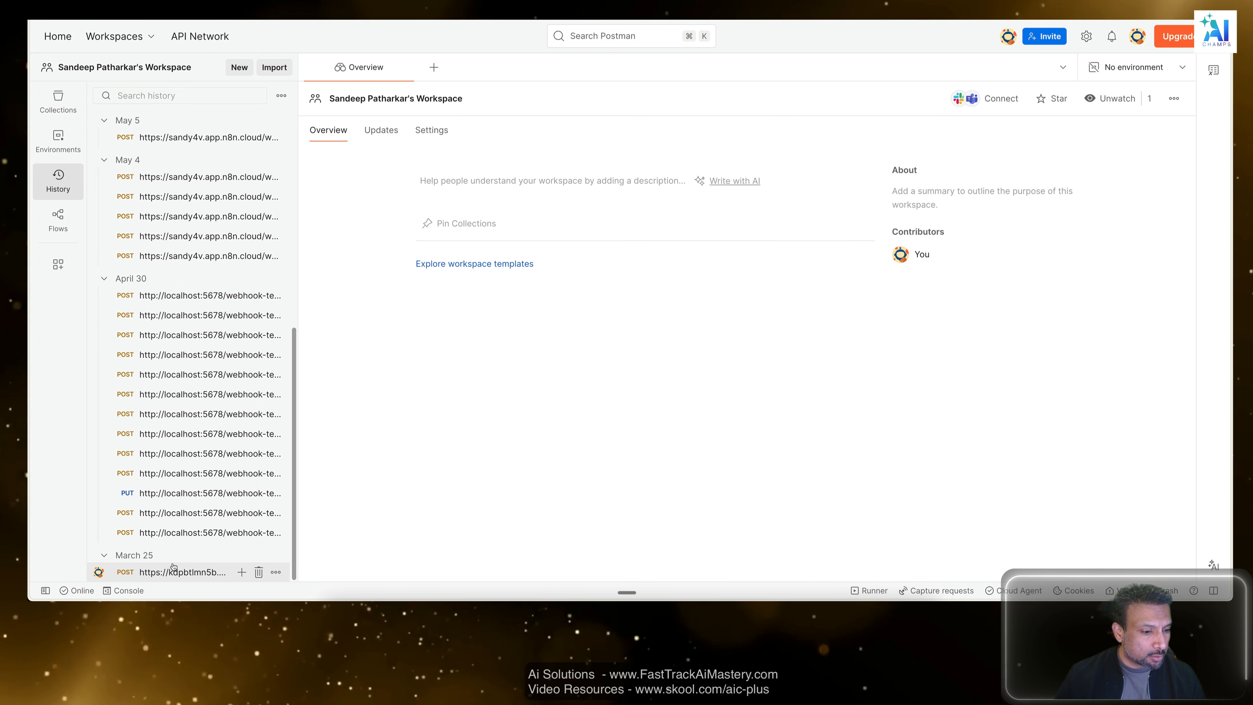
{"action": "scroll", "coordinate": [191, 567], "scroll_direction": "up", "scroll_amount": 5}
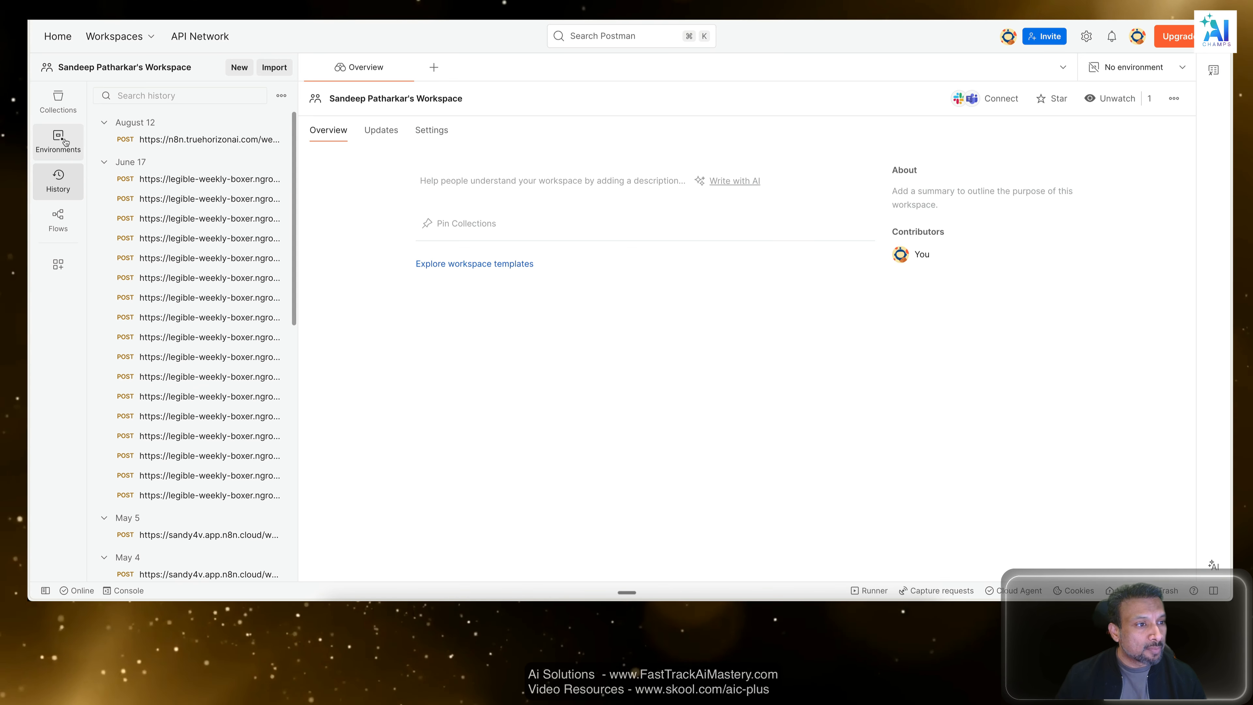
{"action": "left_click", "coordinate": [58, 179]}
{"action": "left_click", "coordinate": [58, 104]}
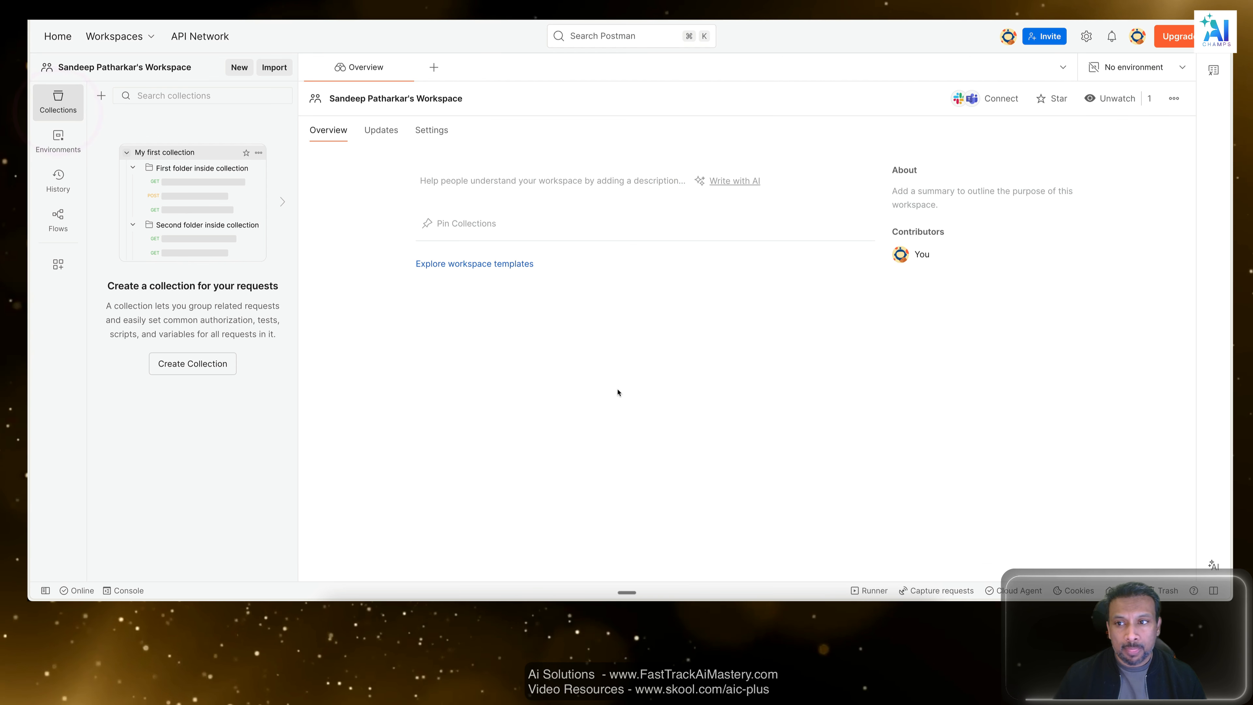
Create a new untitled HTTP request and set its method to POST.
{"action": "left_click", "coordinate": [434, 69]}
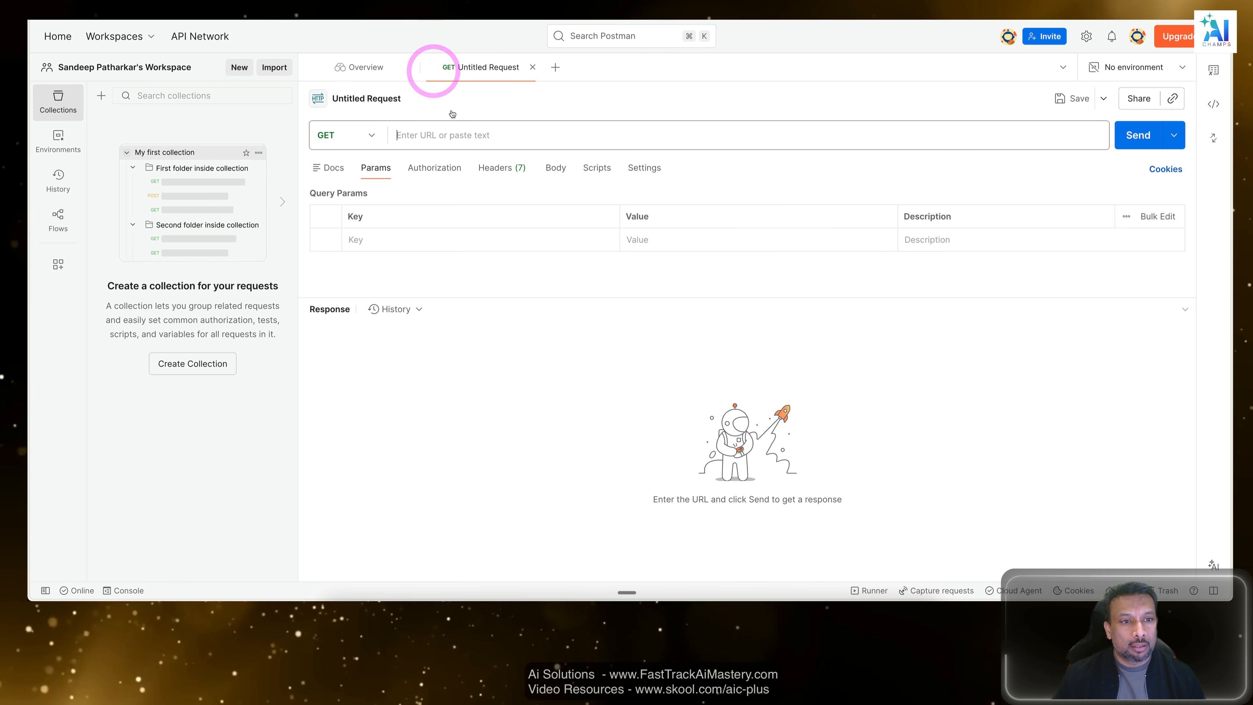
{"action": "left_click", "coordinate": [329, 134]}
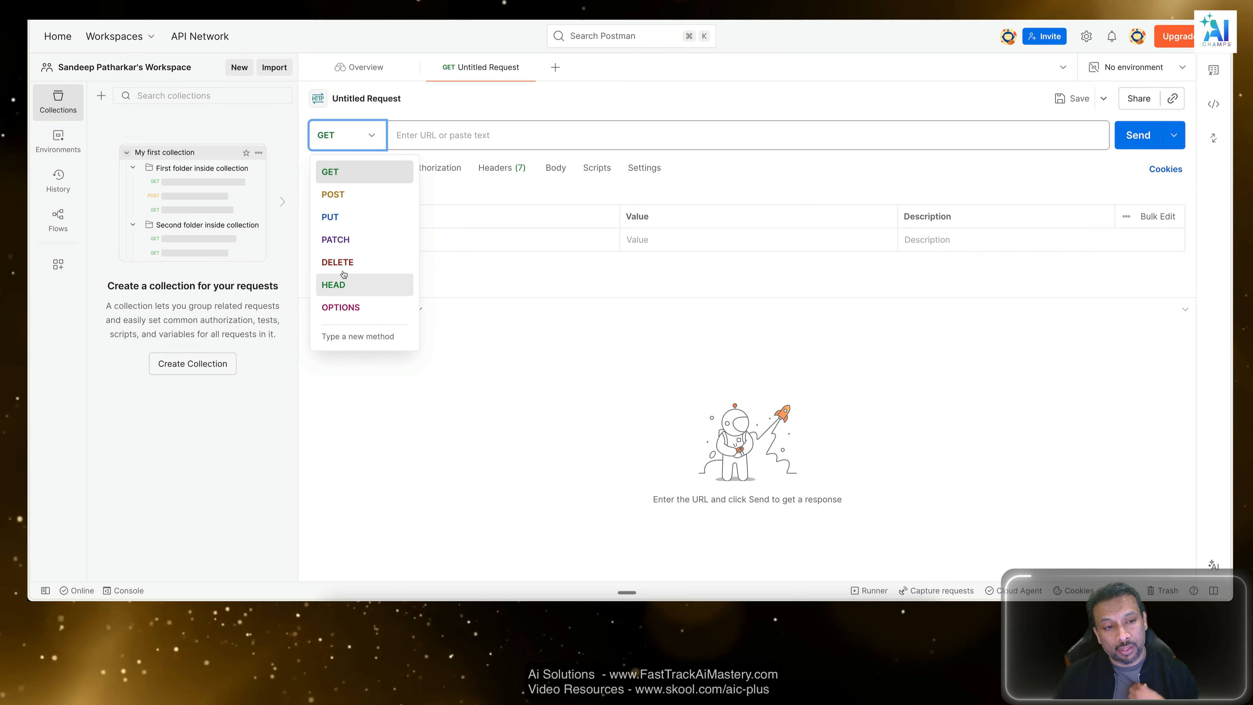
{"action": "left_click", "coordinate": [413, 138]}
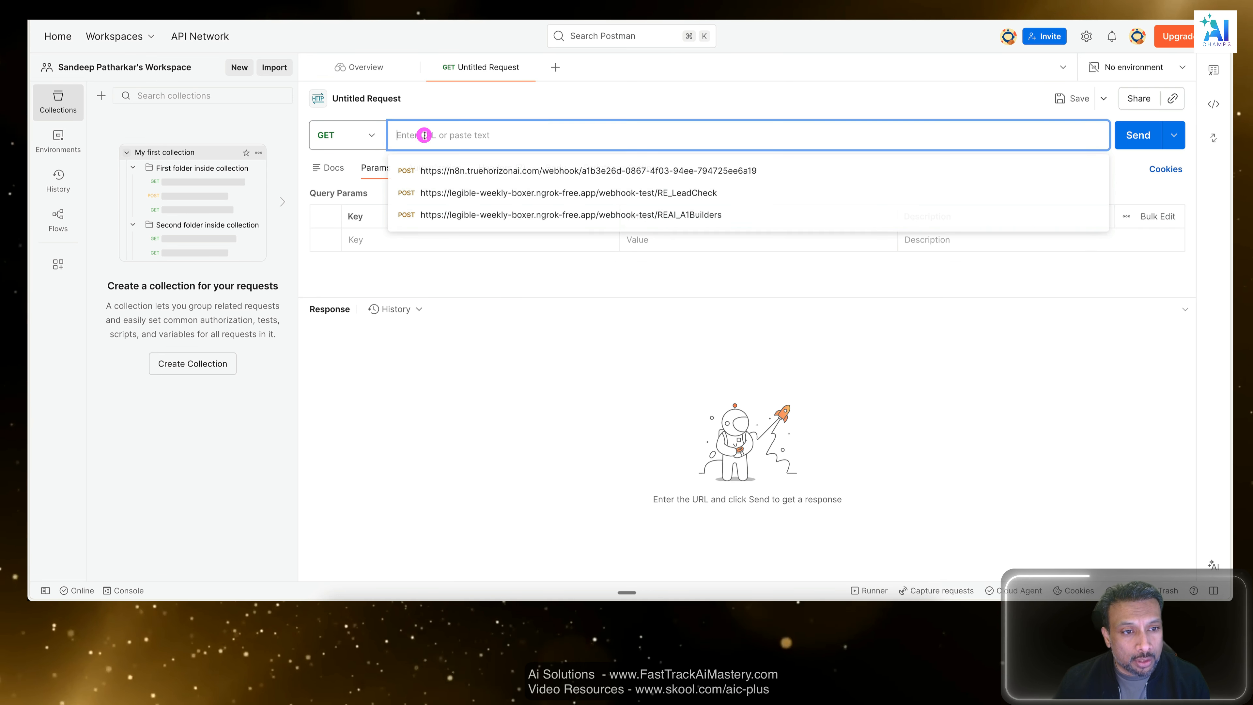
{"action": "left_click", "coordinate": [372, 135]}
{"action": "left_click", "coordinate": [343, 195]}
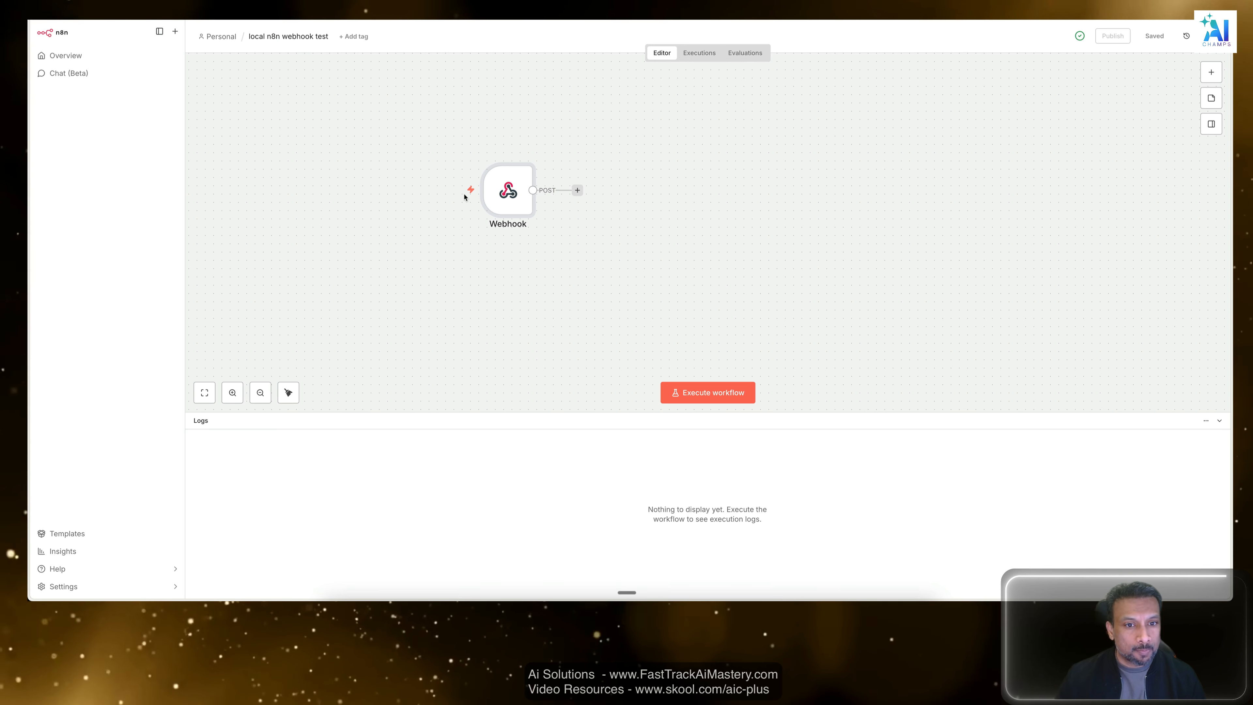
{"action": "double_click", "coordinate": [508, 190]}
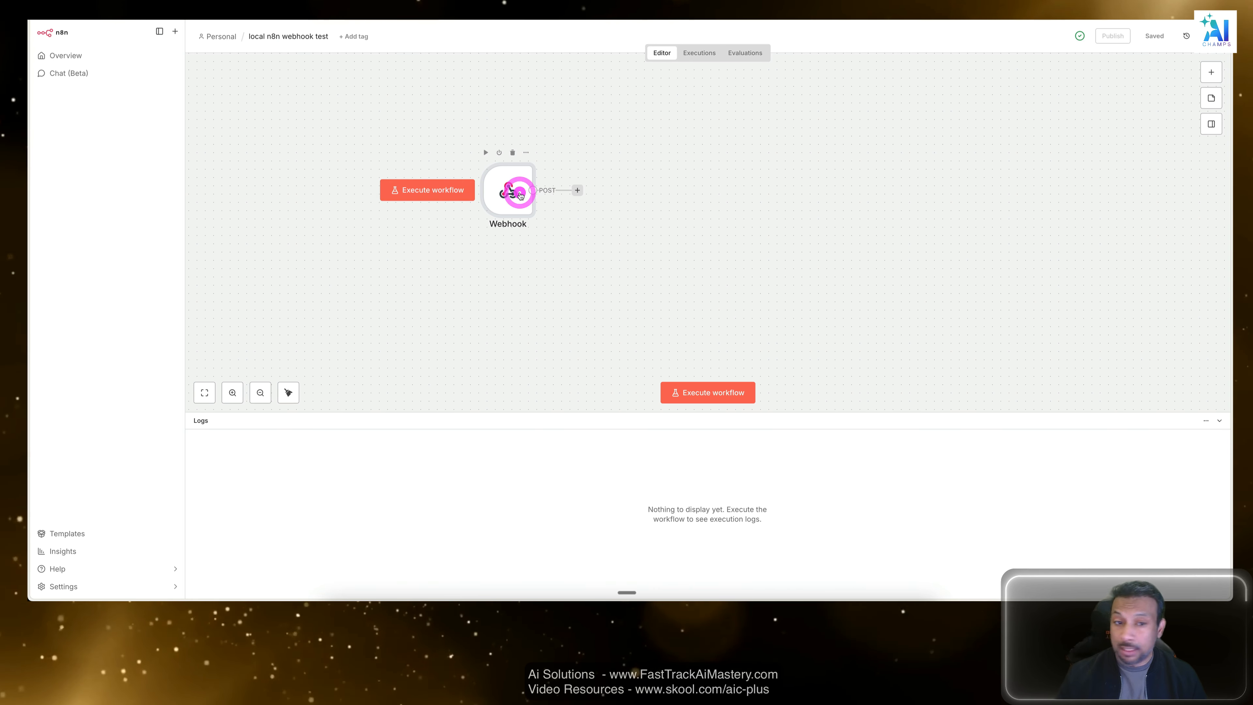
{"action": "left_click", "coordinate": [831, 31]}
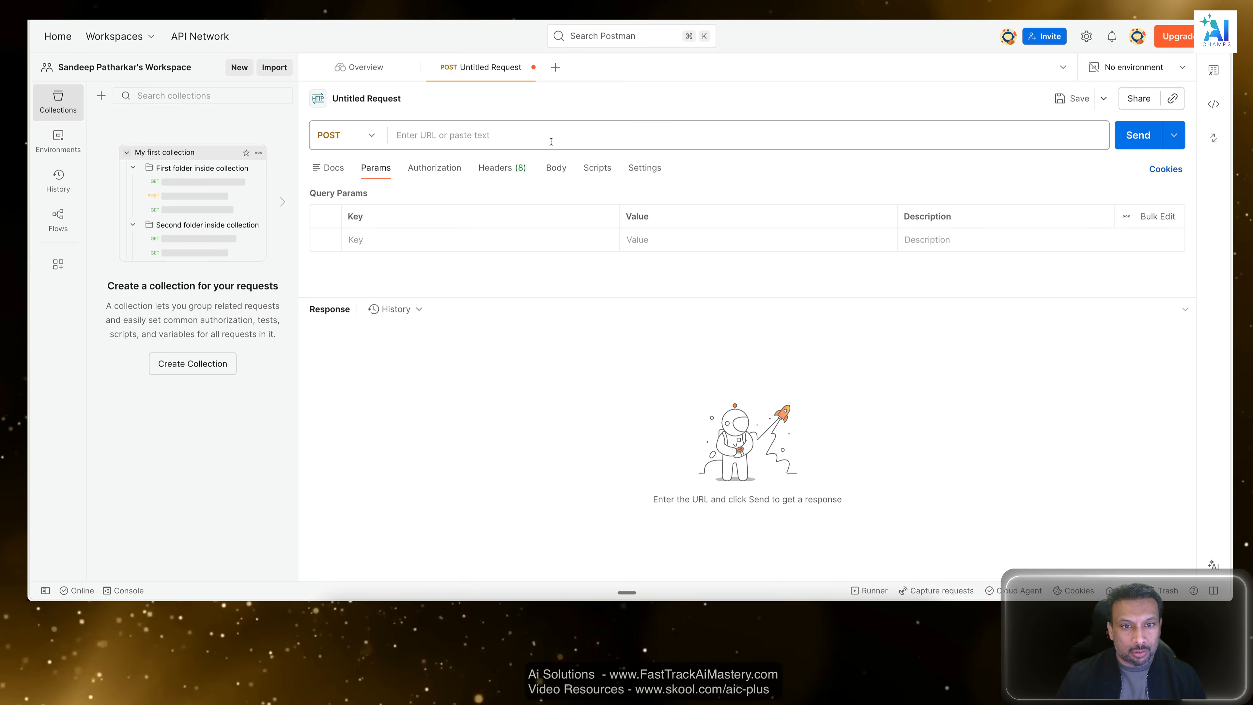
{"action": "left_click", "coordinate": [551, 142]}
{"action": "type", "text": "sudo launchctl list | grep cloudflared"}
{"action": "left_click_drag", "start_coordinate": [548, 134], "coordinate": [356, 132]}
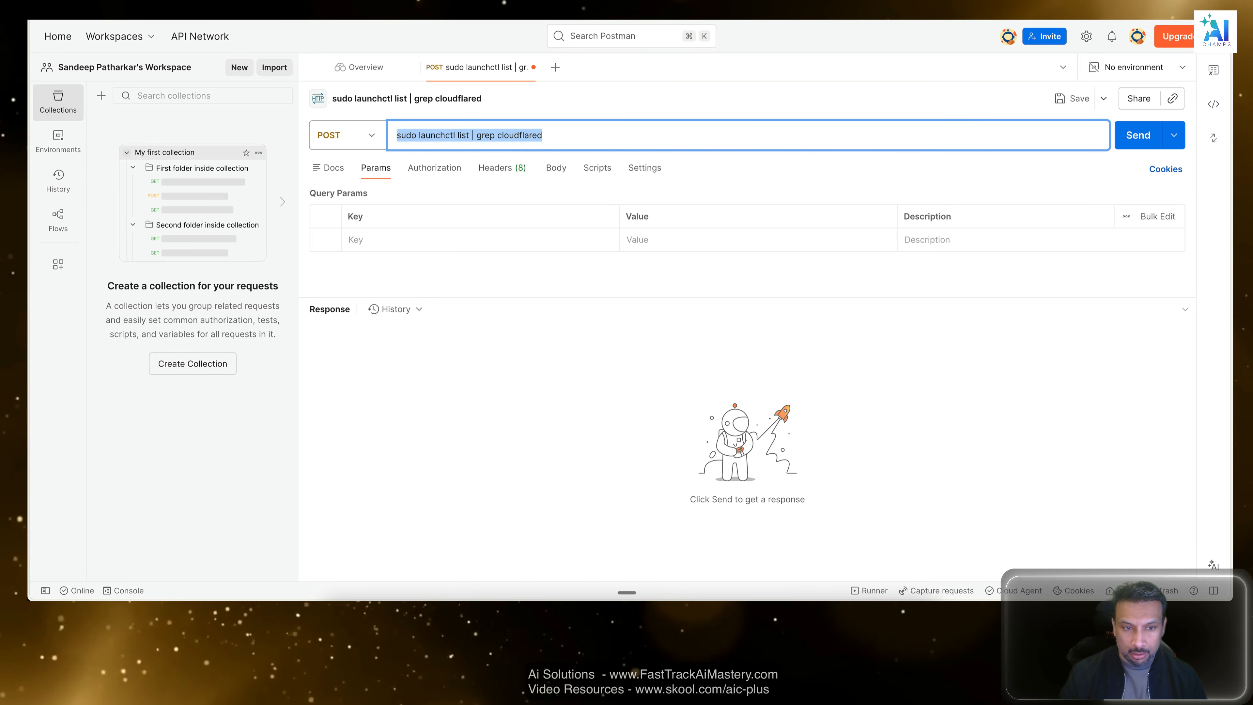
{"action": "key", "text": "BackSpace"}
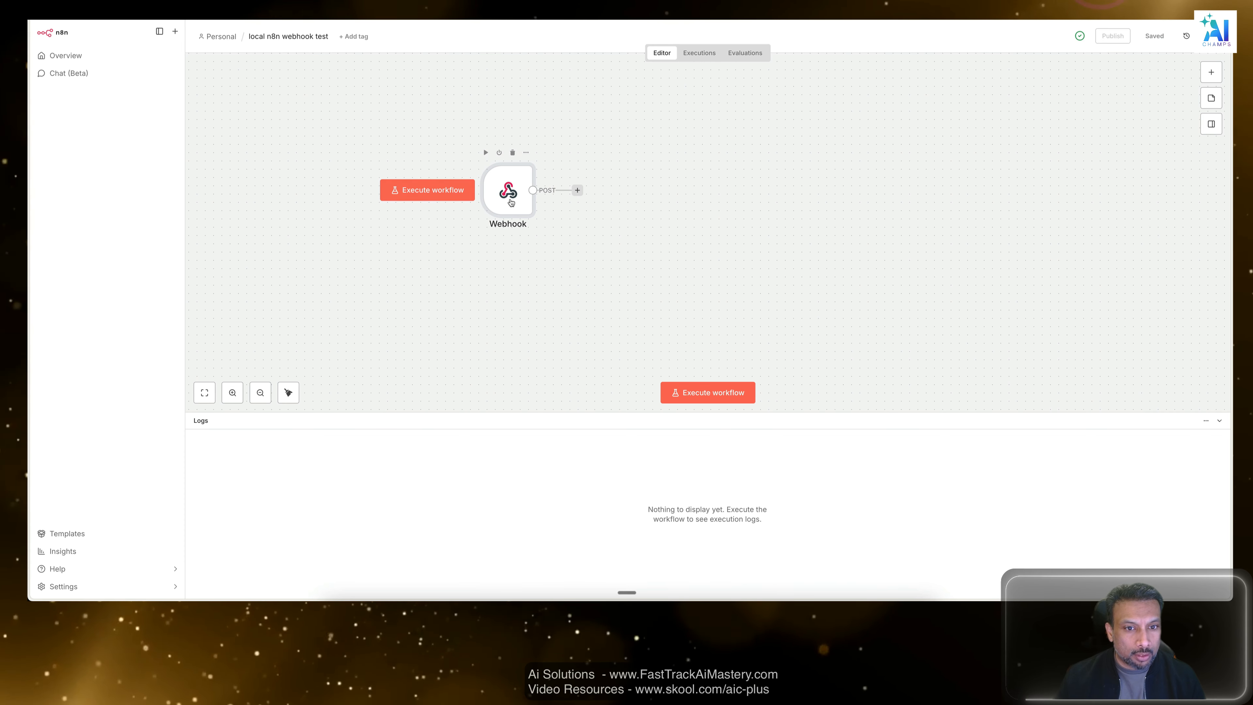
Copy the production URL of the Webhook node in the n8n workflow.
{"action": "double_click", "coordinate": [508, 195]}
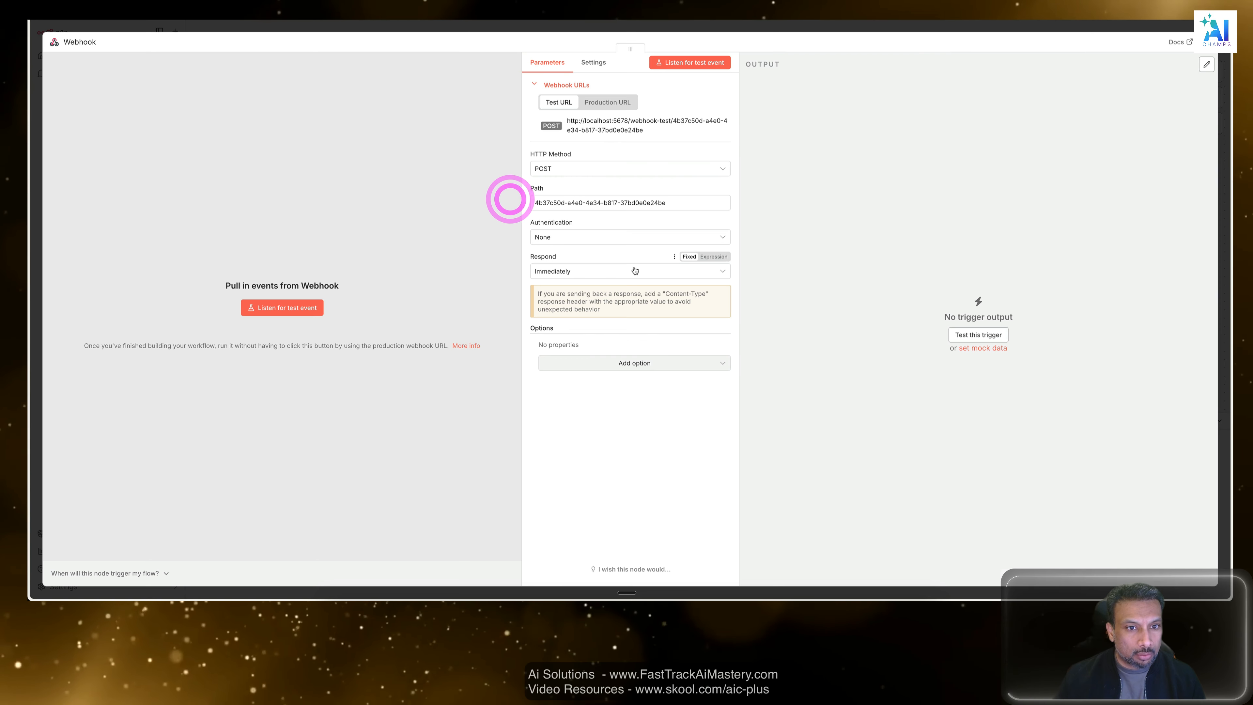
{"action": "left_click", "coordinate": [615, 104]}
{"action": "left_click", "coordinate": [597, 131]}
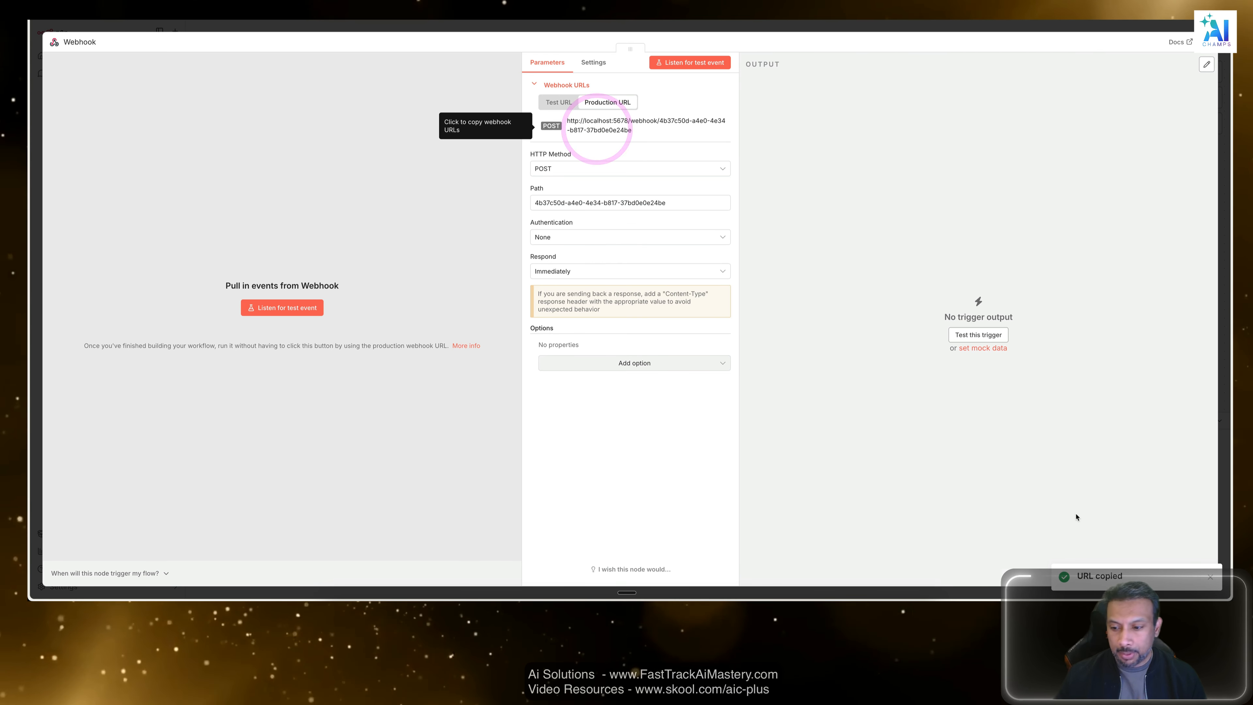
Switch to Postman and set the POST request's URL to the copied n8n production webhook address.
{"action": "key", "text": "ctrl+Up"}
{"action": "left_click", "coordinate": [924, 198]}
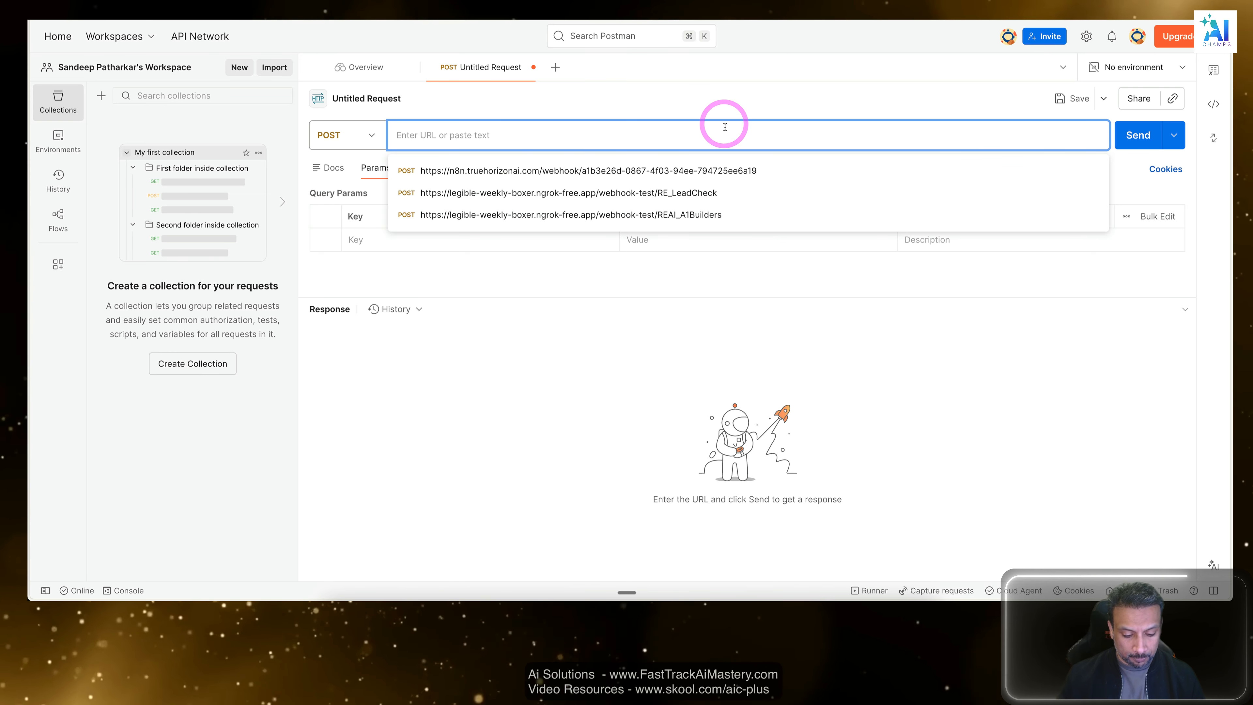
{"action": "key", "text": "super+v"}
{"action": "left_click", "coordinate": [565, 453]}
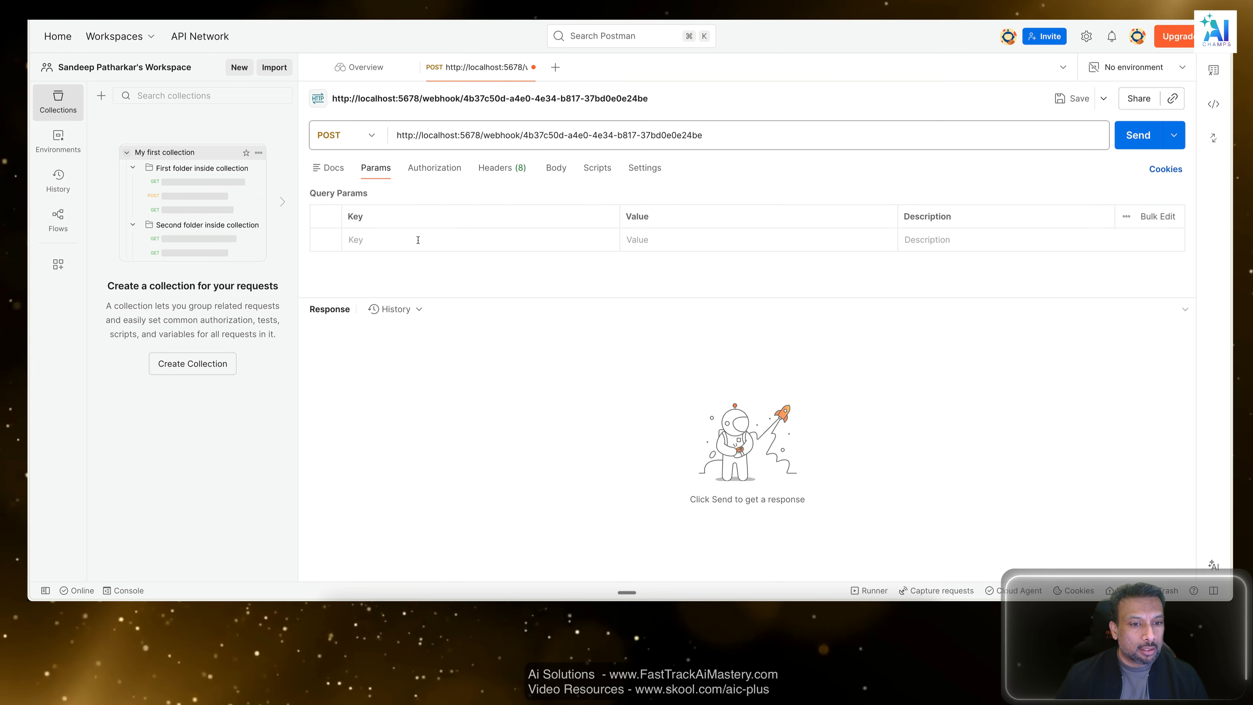
Open the POST request's raw JSON body and start it with an opening curly brace.
{"action": "left_click", "coordinate": [556, 168]}
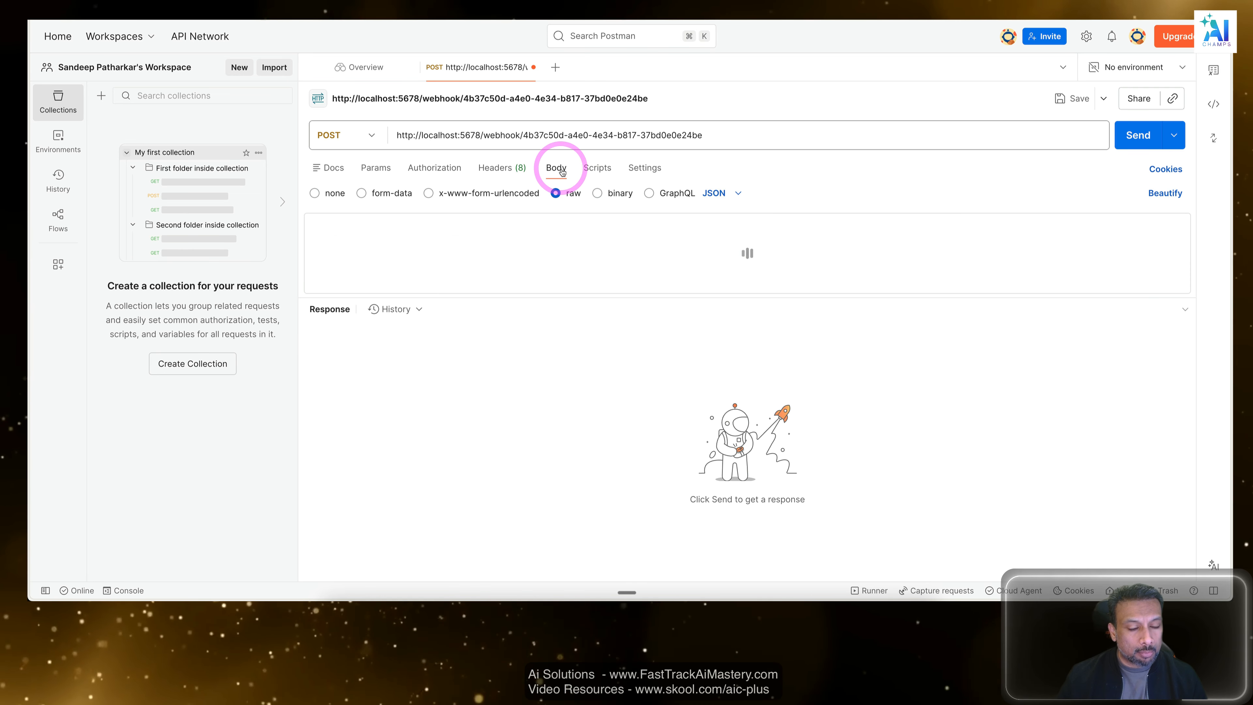
{"action": "left_click", "coordinate": [412, 261]}
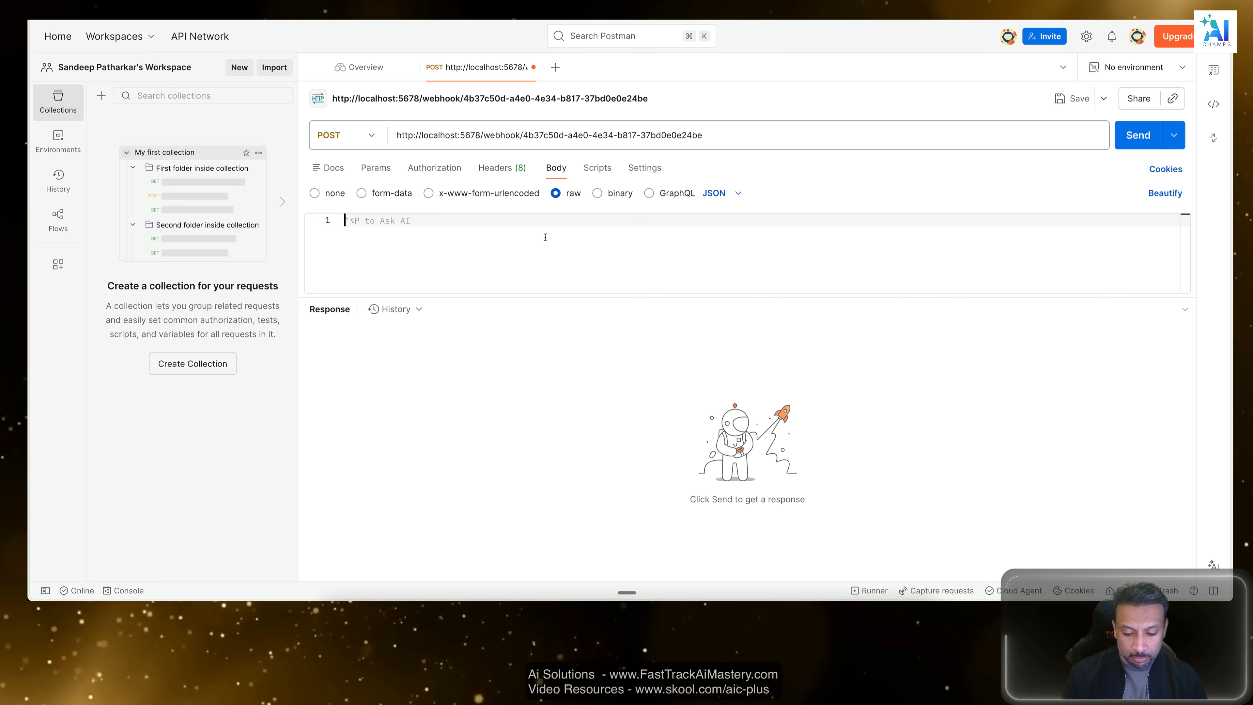
{"action": "type", "text": "{"}
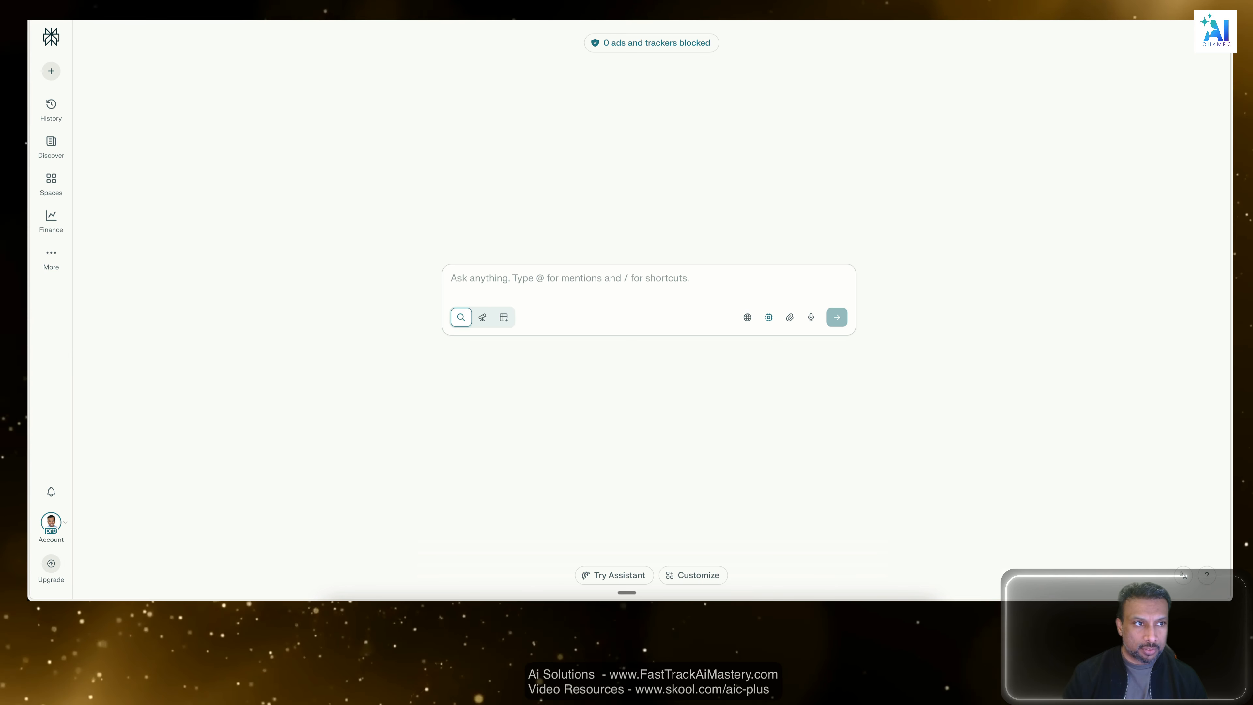
{"action": "type", "text": "I want to cal"}
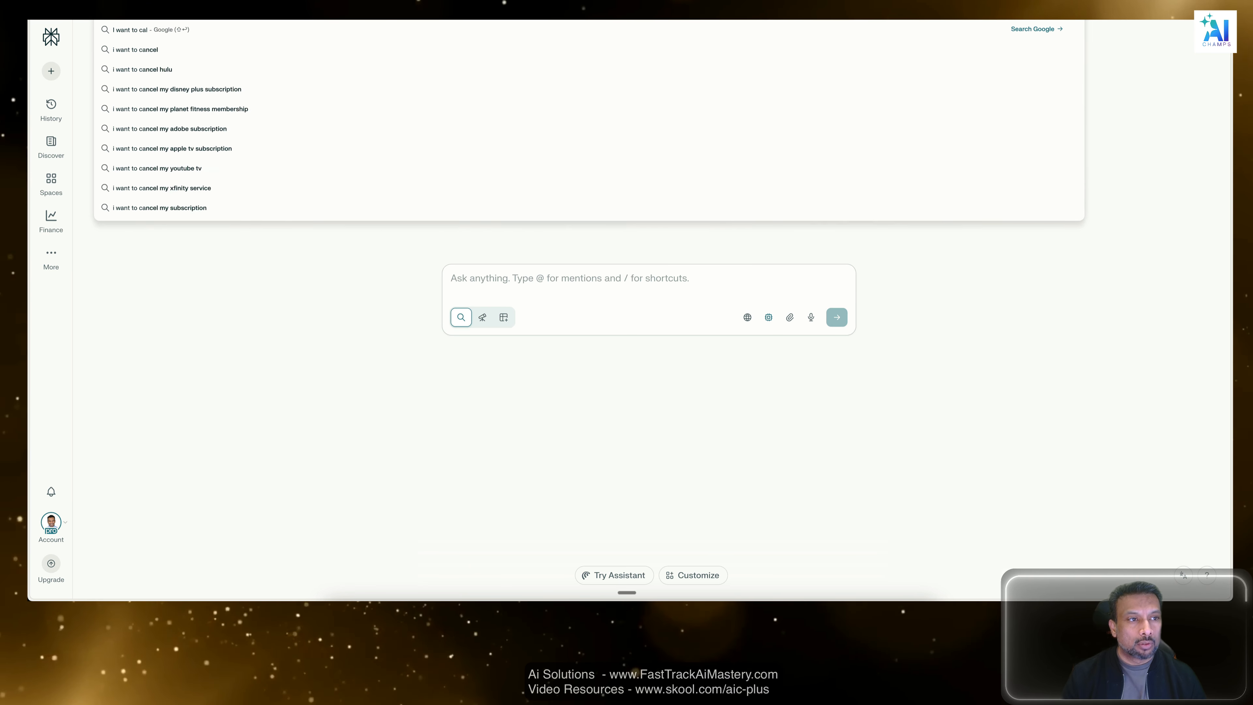
{"action": "type", "text": "l"}
{"action": "key", "text": "Return"}
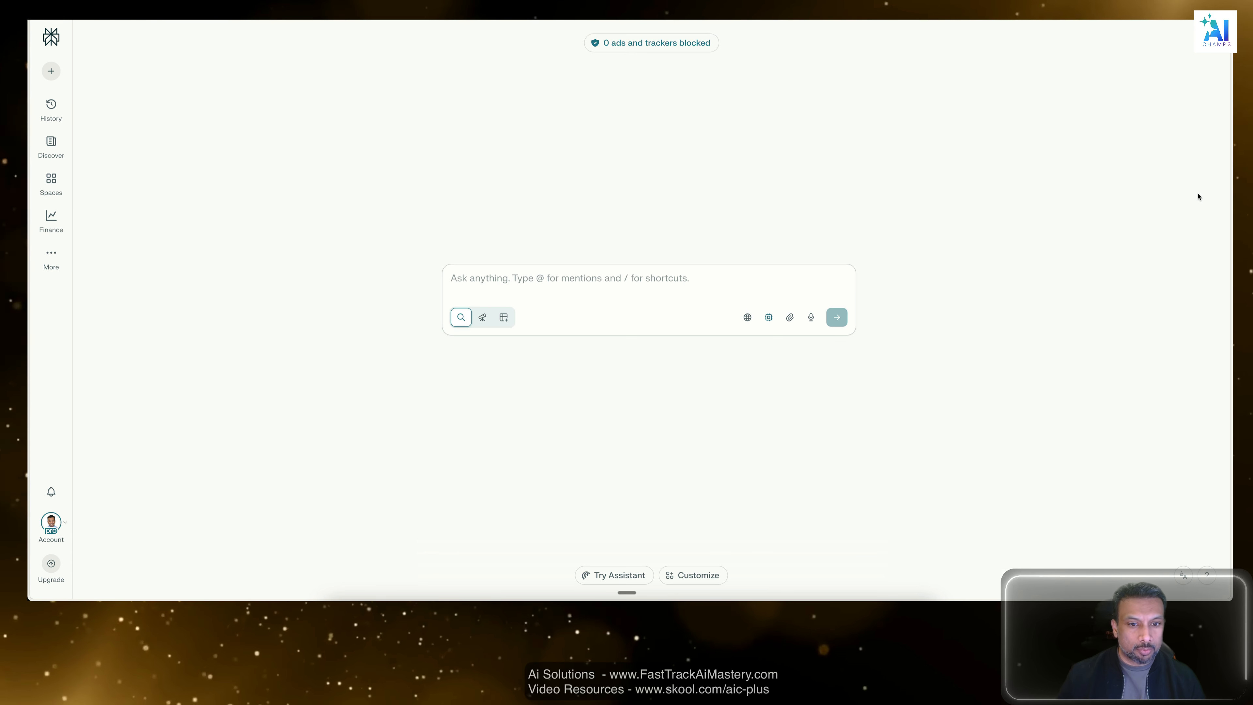
Ask Perplexity "I want to call n8n post webhook and send a sample name :" followed by the sample first name.
{"action": "left_click", "coordinate": [580, 276]}
{"action": "type", "text": "I want"}
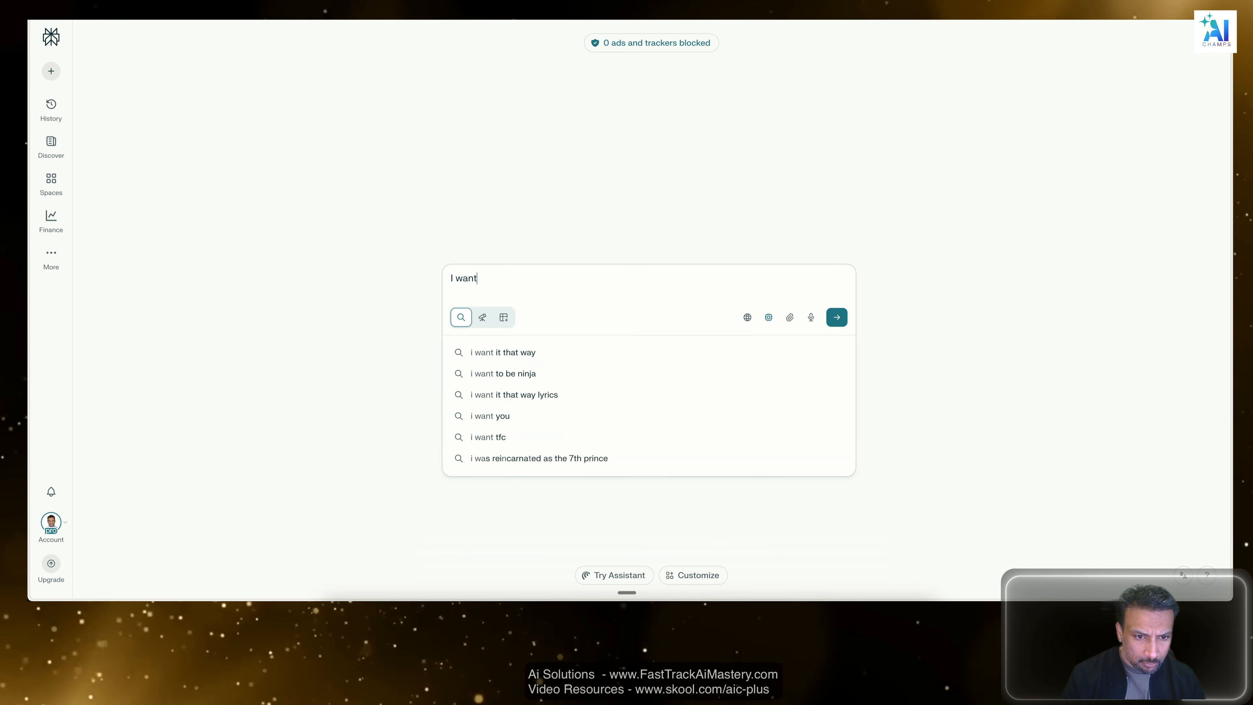
{"action": "type", "text": " to call n8n po"}
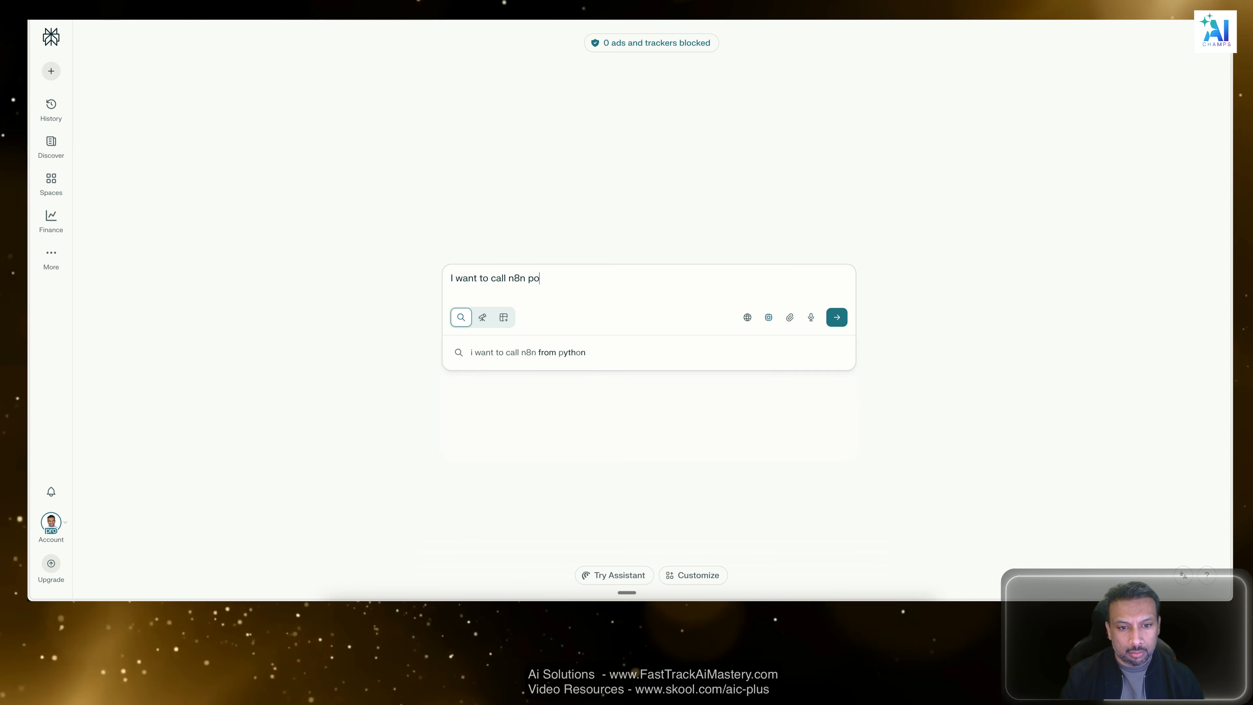
{"action": "type", "text": "st"}
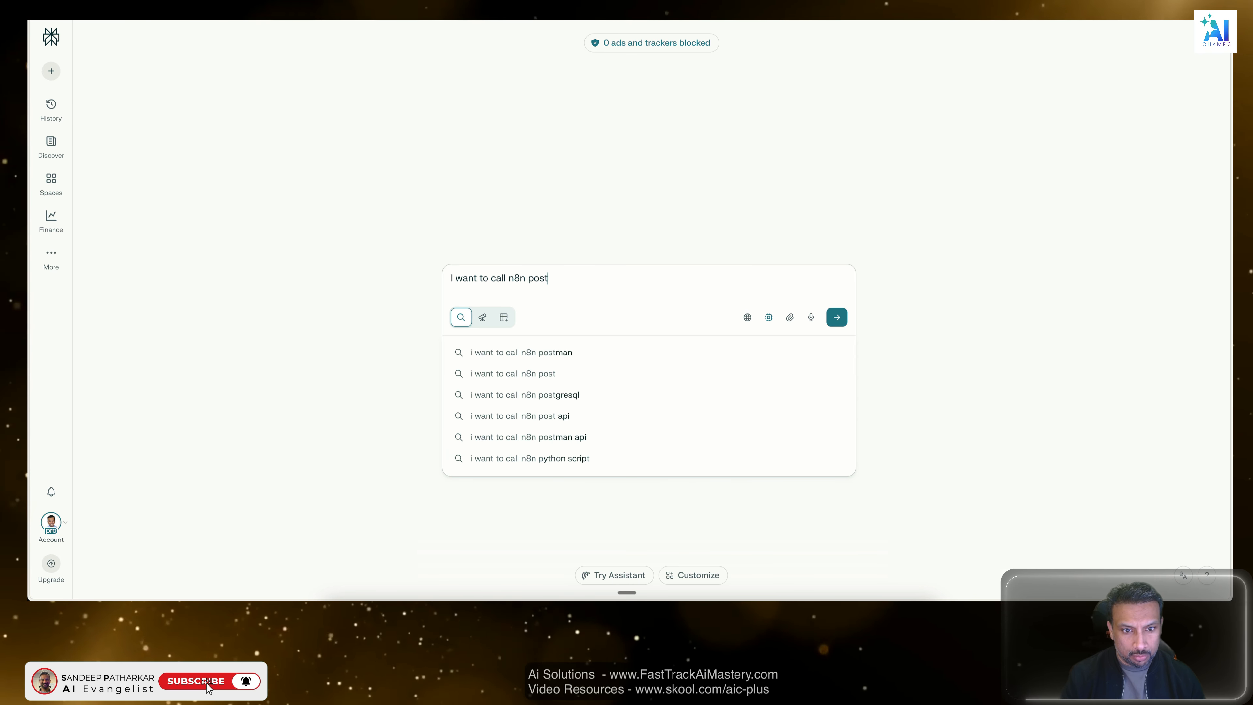
{"action": "type", "text": " webhook and send"}
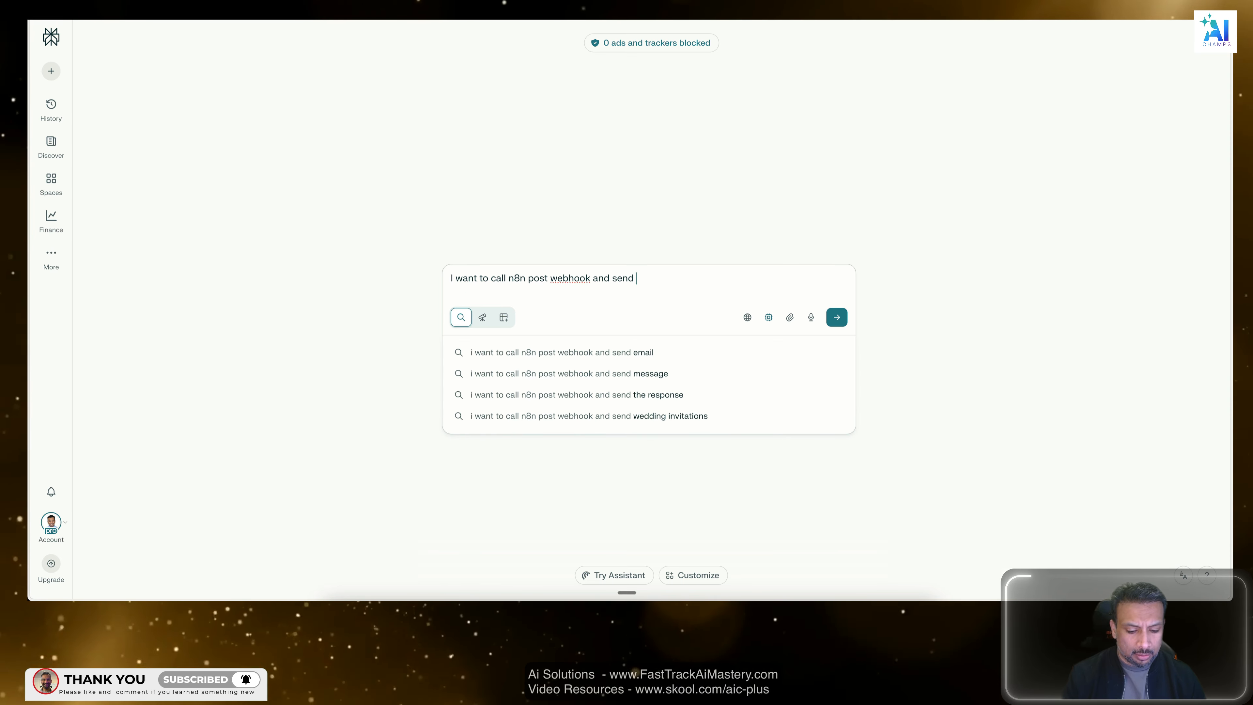
{"action": "type", "text": " a sample"}
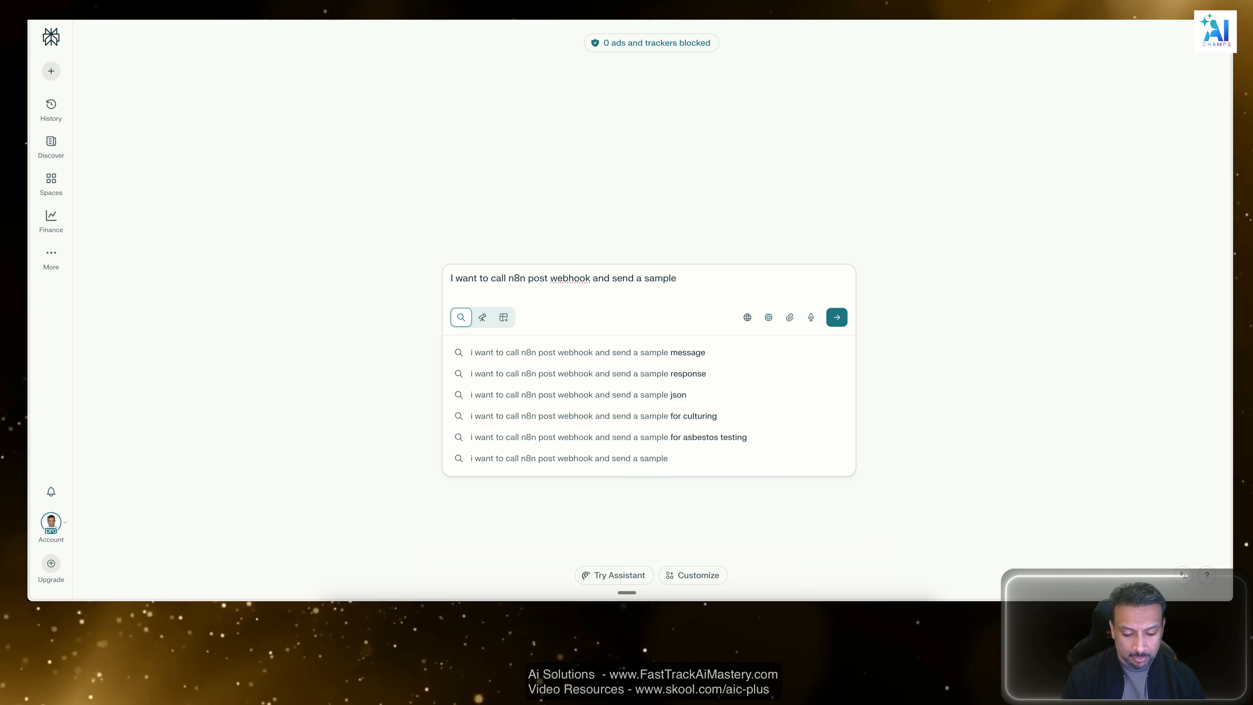
{"action": "type", "text": " name"}
{"action": "type", "text": ": Sandeep"}
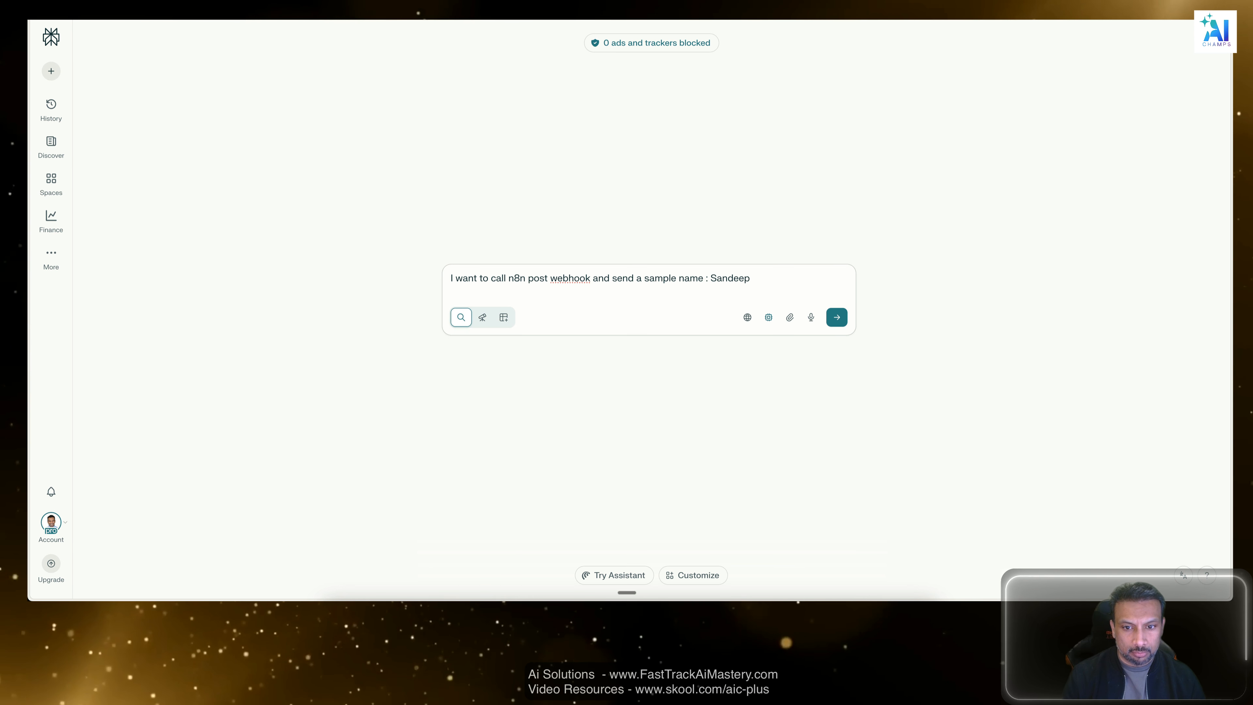
{"action": "key", "text": "Return"}
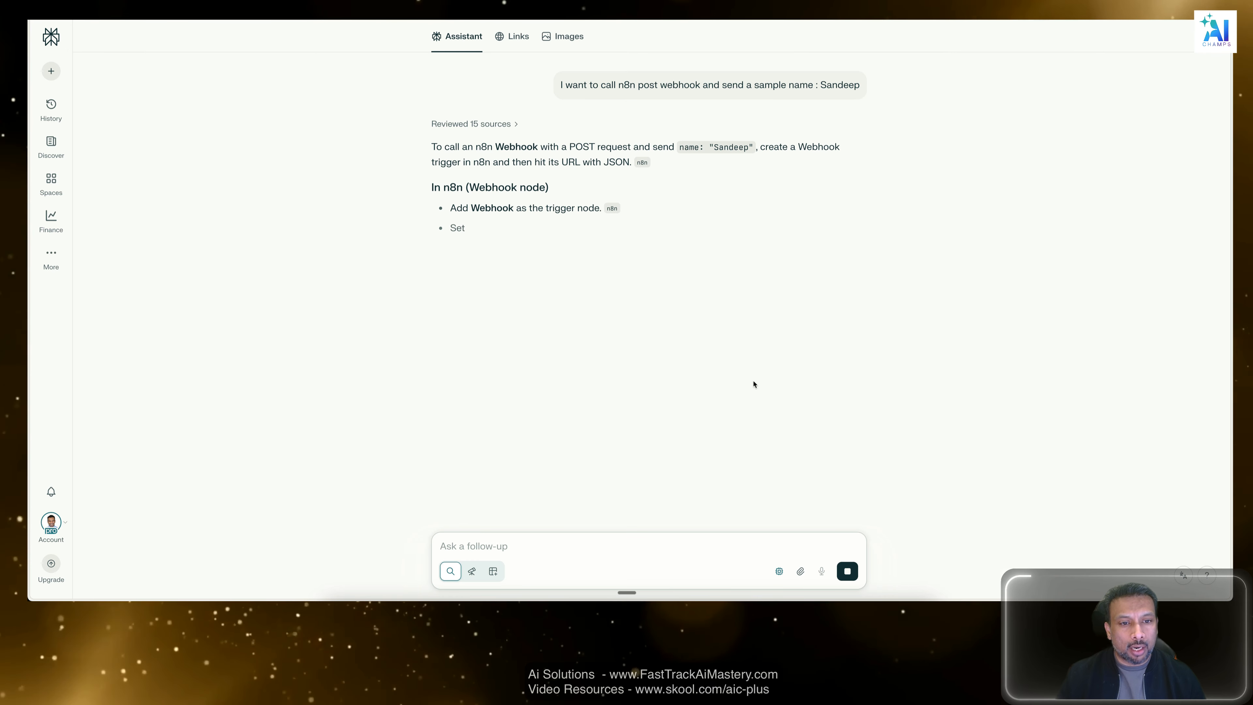
Stop the running answer and ask Perplexity the follow-up "I am using postman , give me the body to send".
{"action": "left_click", "coordinate": [847, 572]}
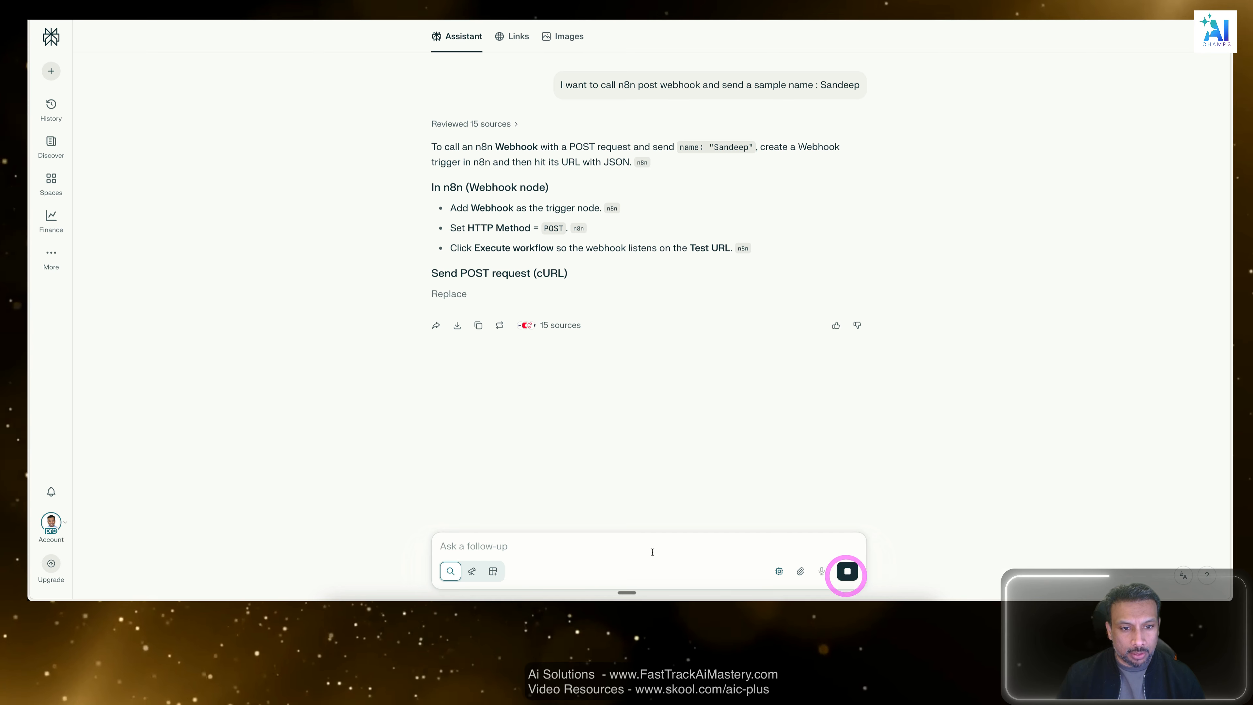
{"action": "type", "text": "I am"}
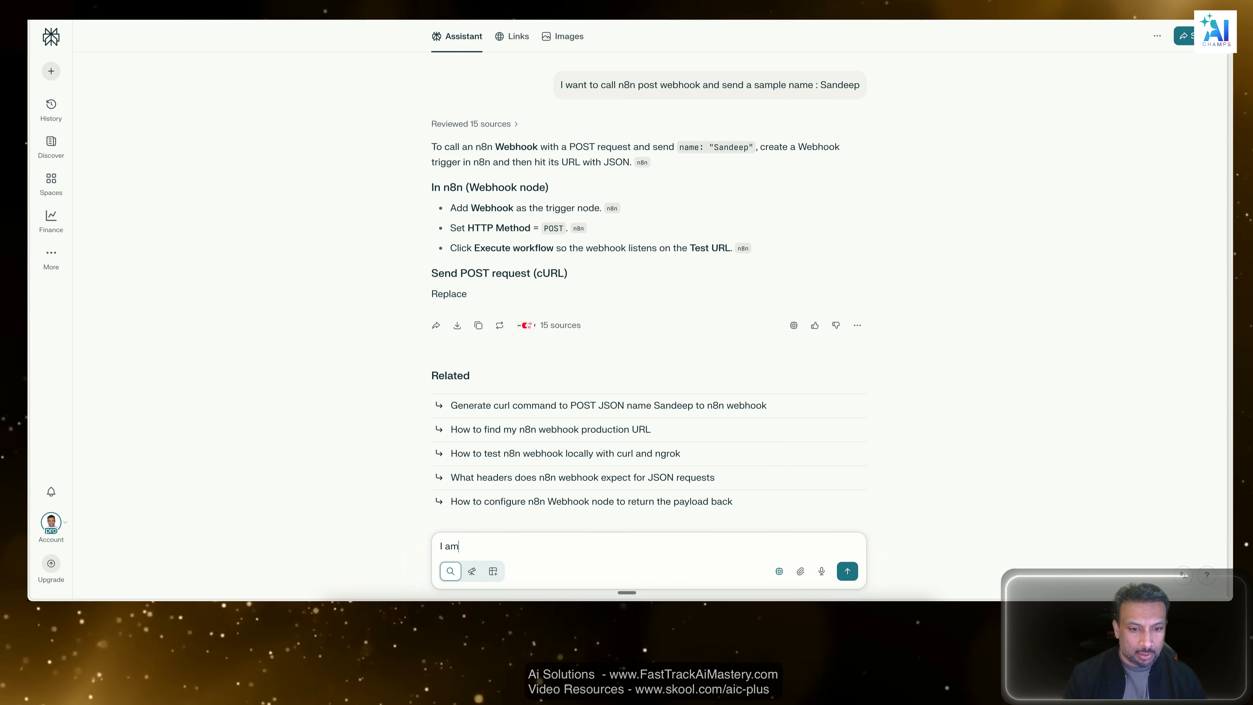
{"action": "type", "text": " using pos"}
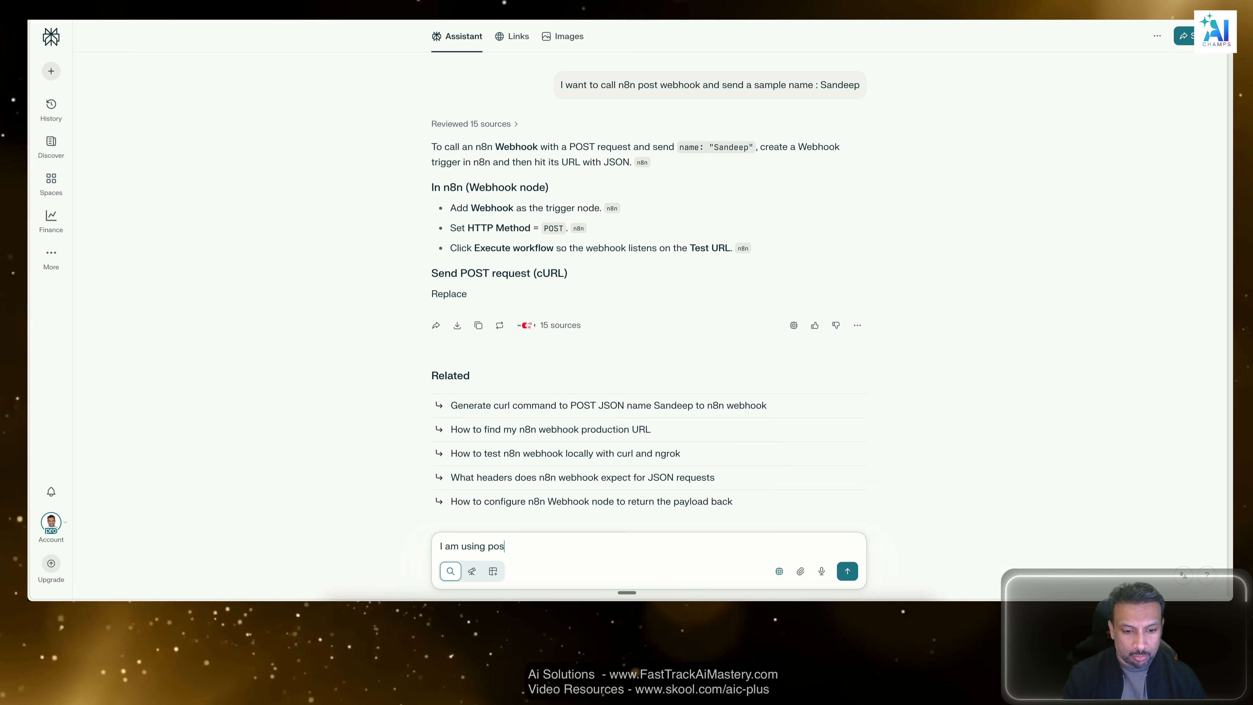
{"action": "type", "text": "tman "}
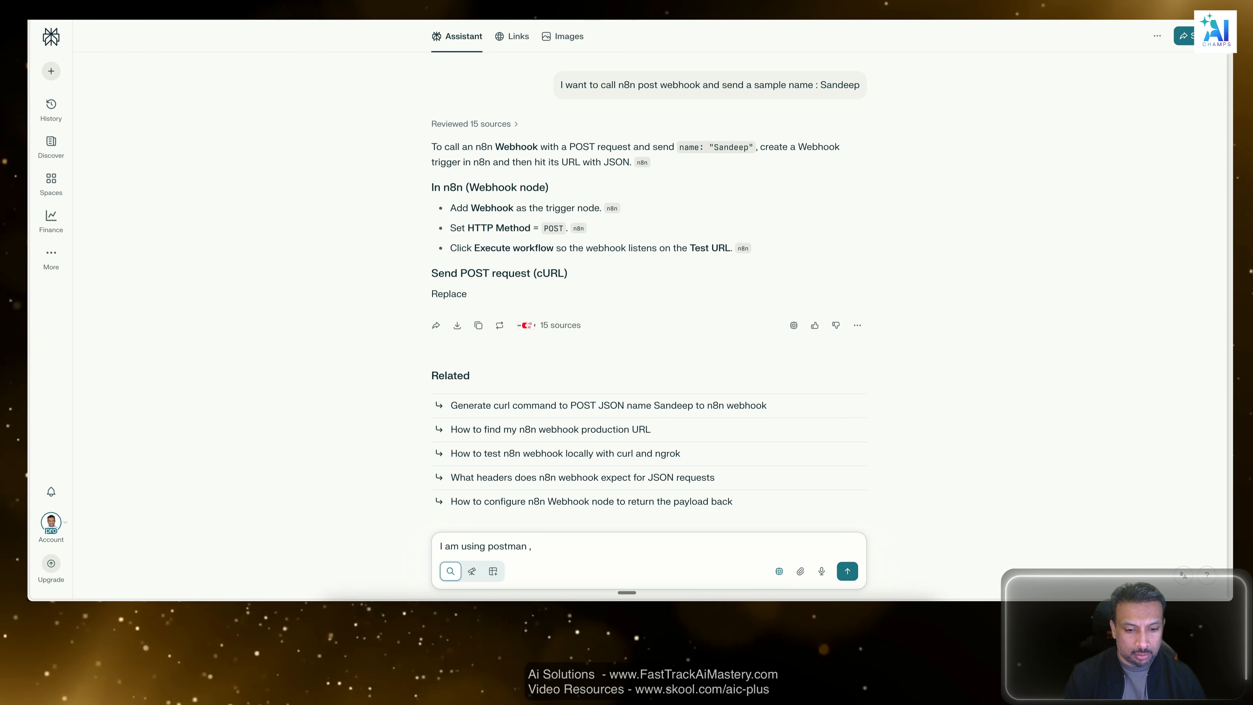
{"action": "type", "text": ", give me th"}
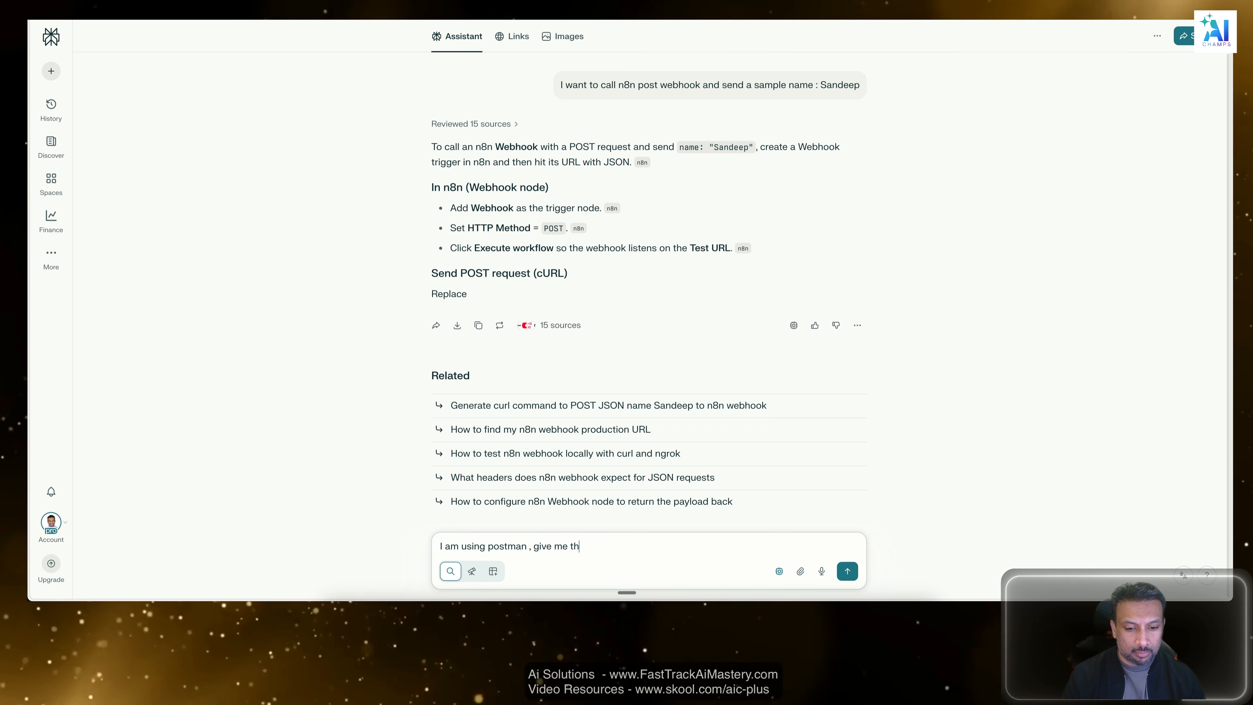
{"action": "type", "text": "e body to"}
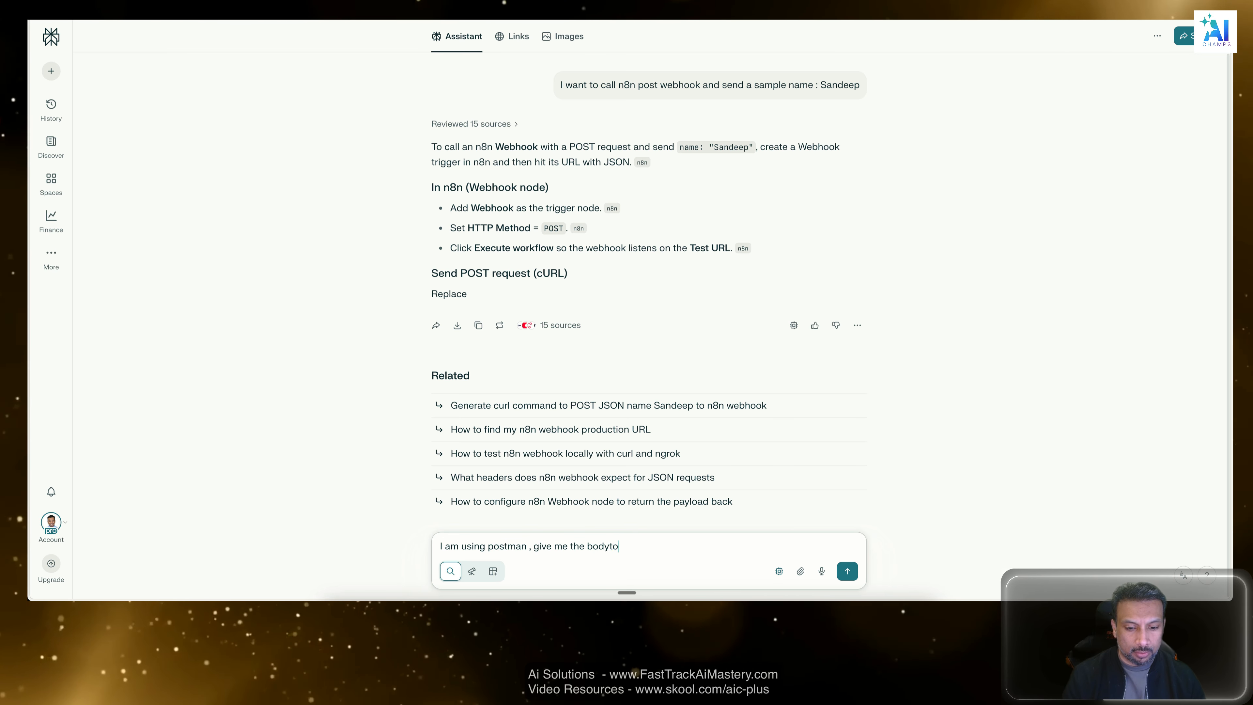
{"action": "type", "text": " send"}
{"action": "key", "text": "Return"}
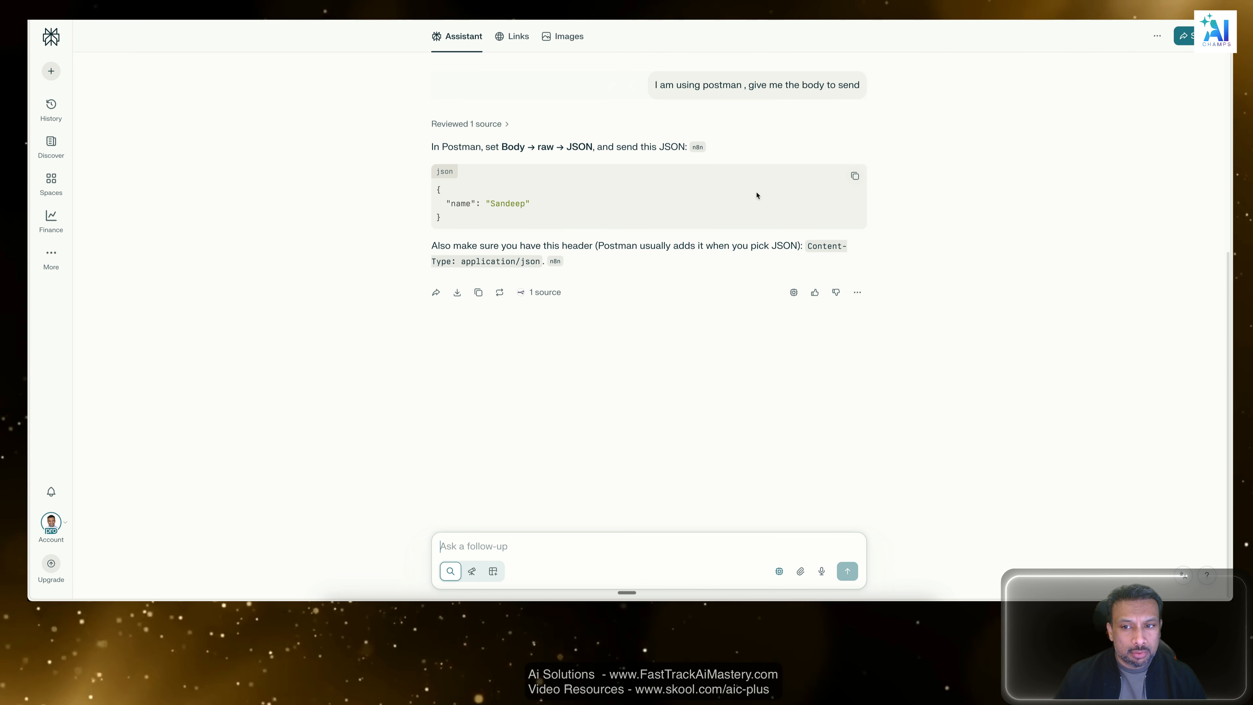
Copy the suggested JSON with the sample name, switch to Postman and replace the POST request's raw body with it.
{"action": "left_click", "coordinate": [855, 175]}
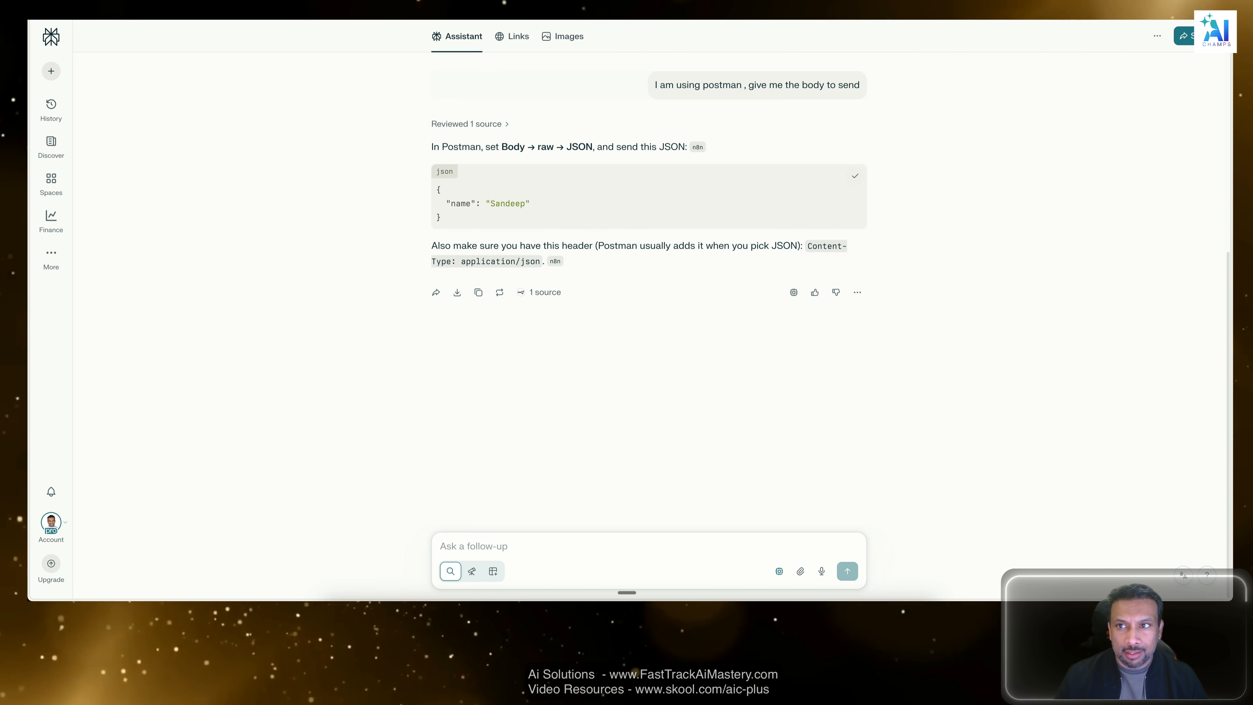
{"action": "key", "text": "super+Tab"}
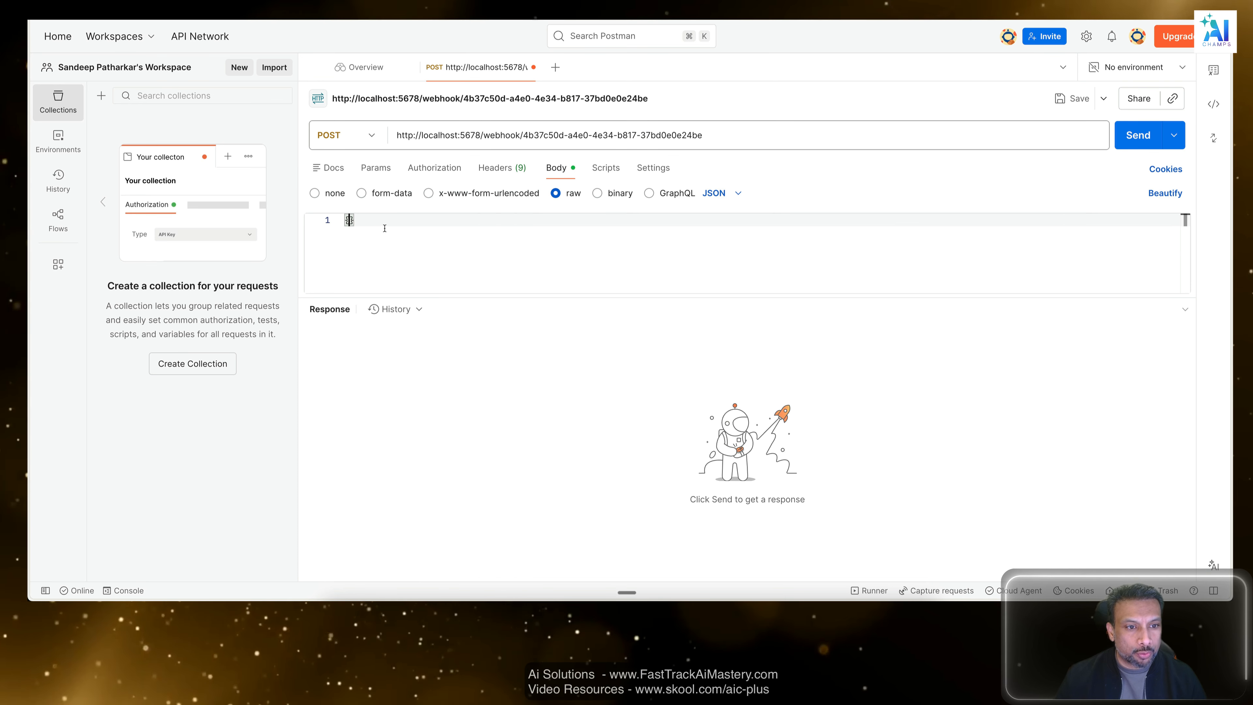
{"action": "left_click_drag", "start_coordinate": [384, 228], "coordinate": [306, 221]}
{"action": "key", "text": "super+v"}
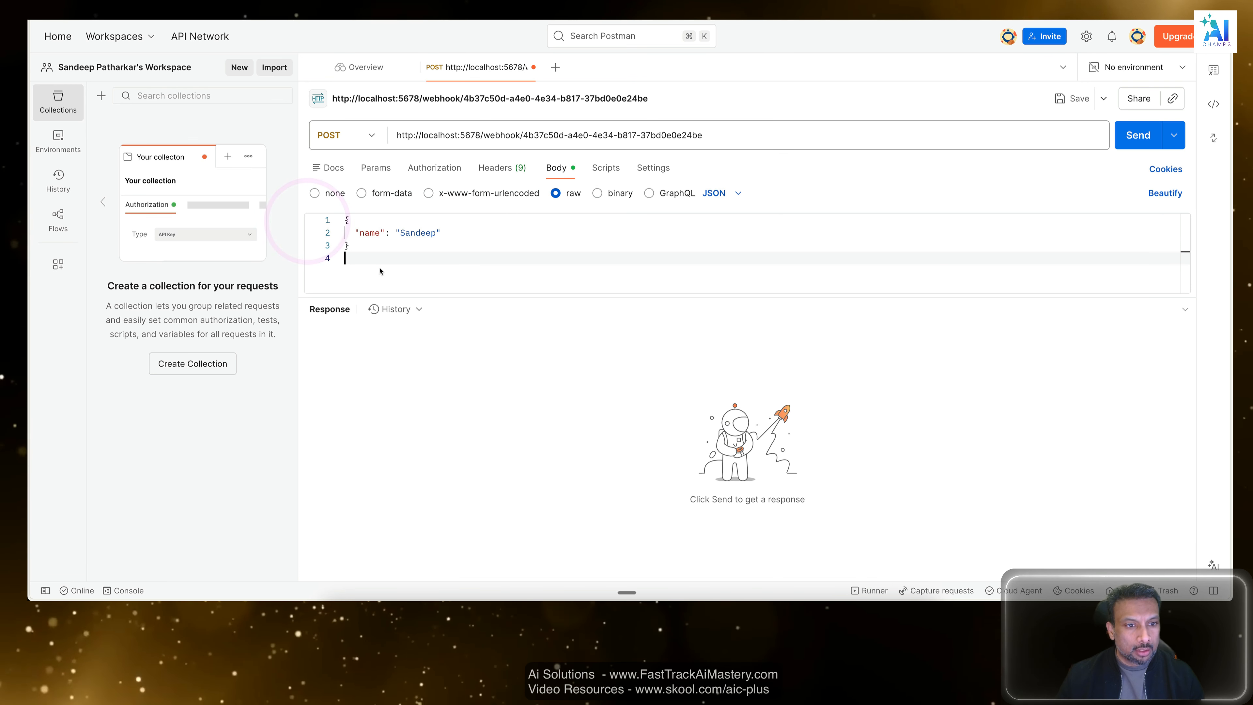
Send the POST request to the local n8n webhook and highlight the local host and port 5678 in its URL.
{"action": "left_click", "coordinate": [411, 253]}
{"action": "left_click", "coordinate": [1136, 133]}
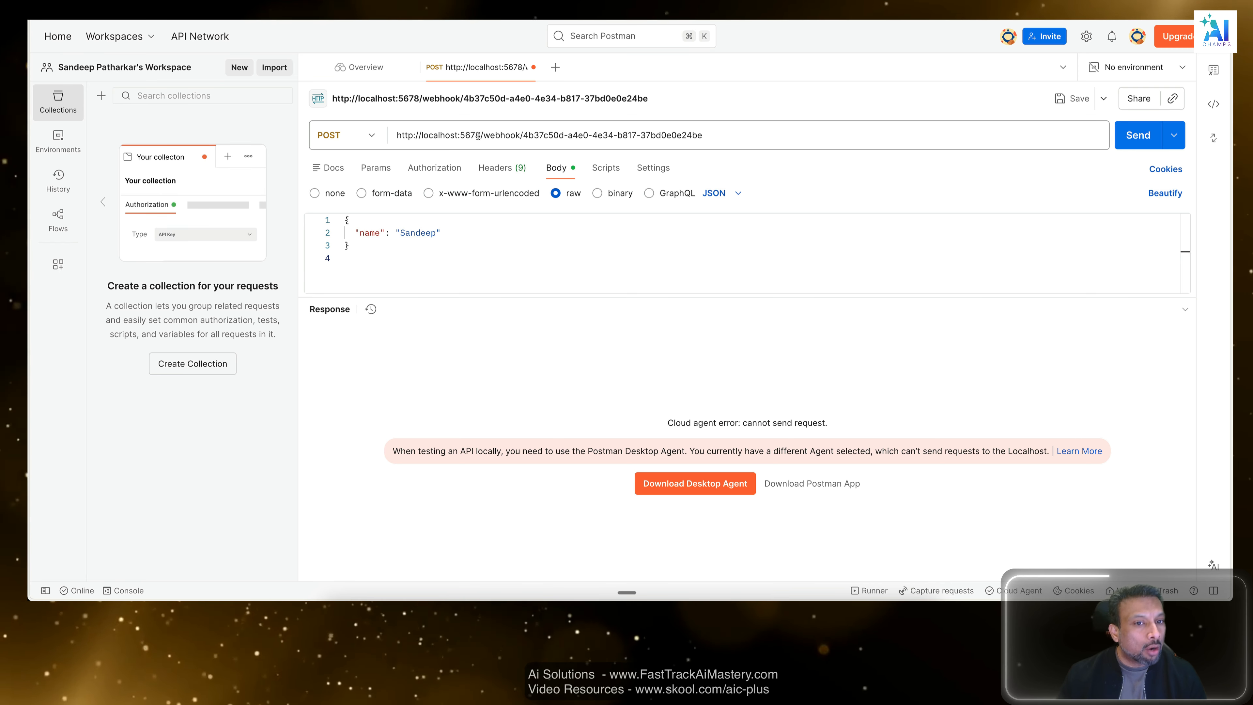
{"action": "left_click_drag", "start_coordinate": [481, 136], "coordinate": [436, 135]}
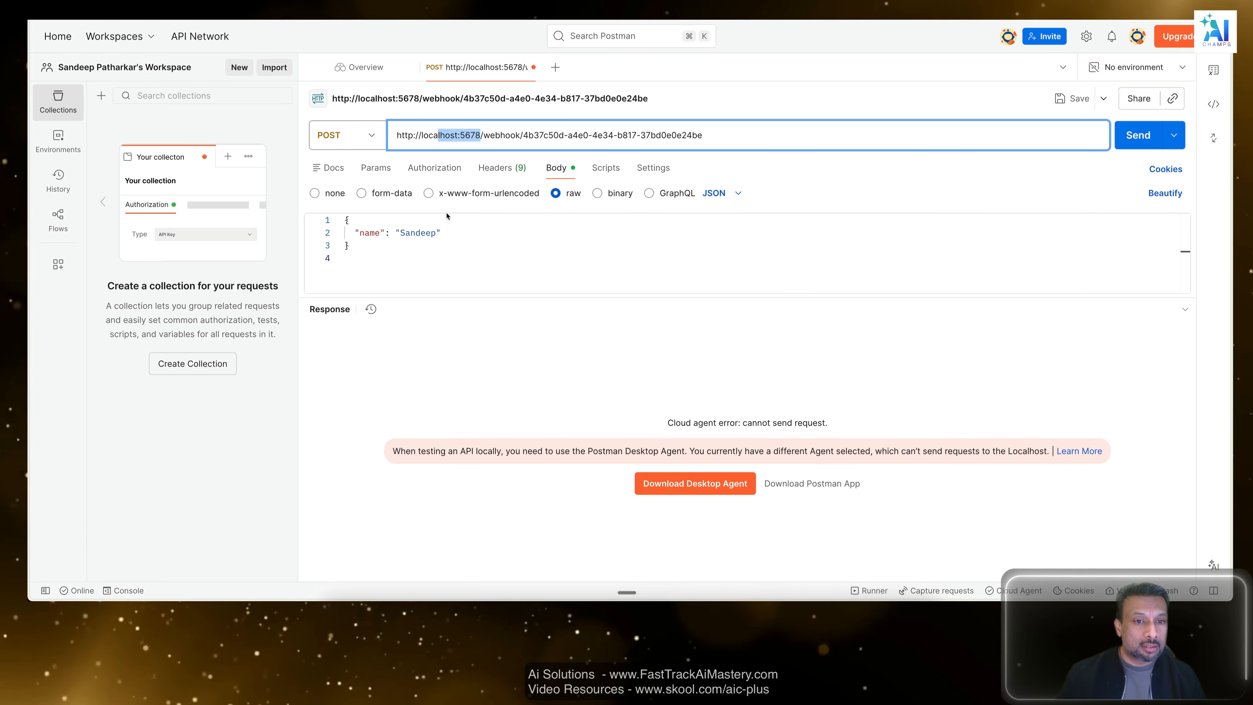
{"action": "left_click", "coordinate": [237, 153]}
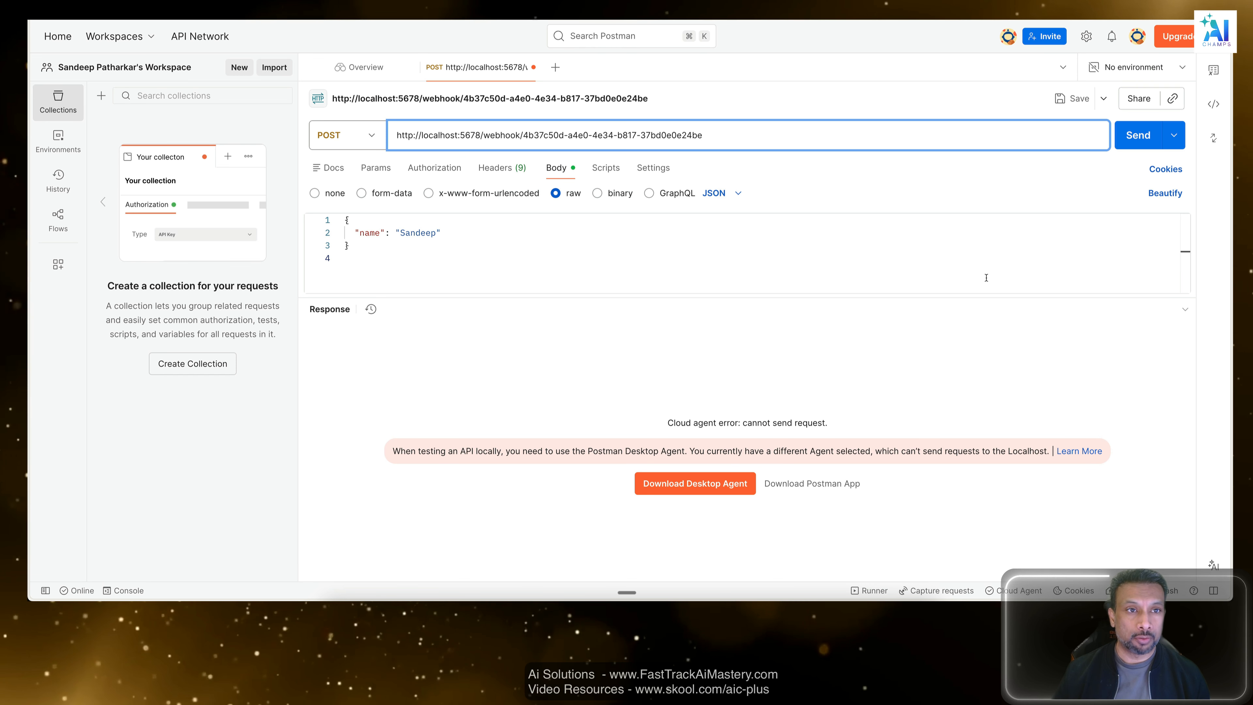
Switch to VS Code, collapse the YouTube Readmes folder and widen the file explorer to inspect the self-hosted-ai-starter-kit project folder.
{"action": "key", "text": "super+Tab"}
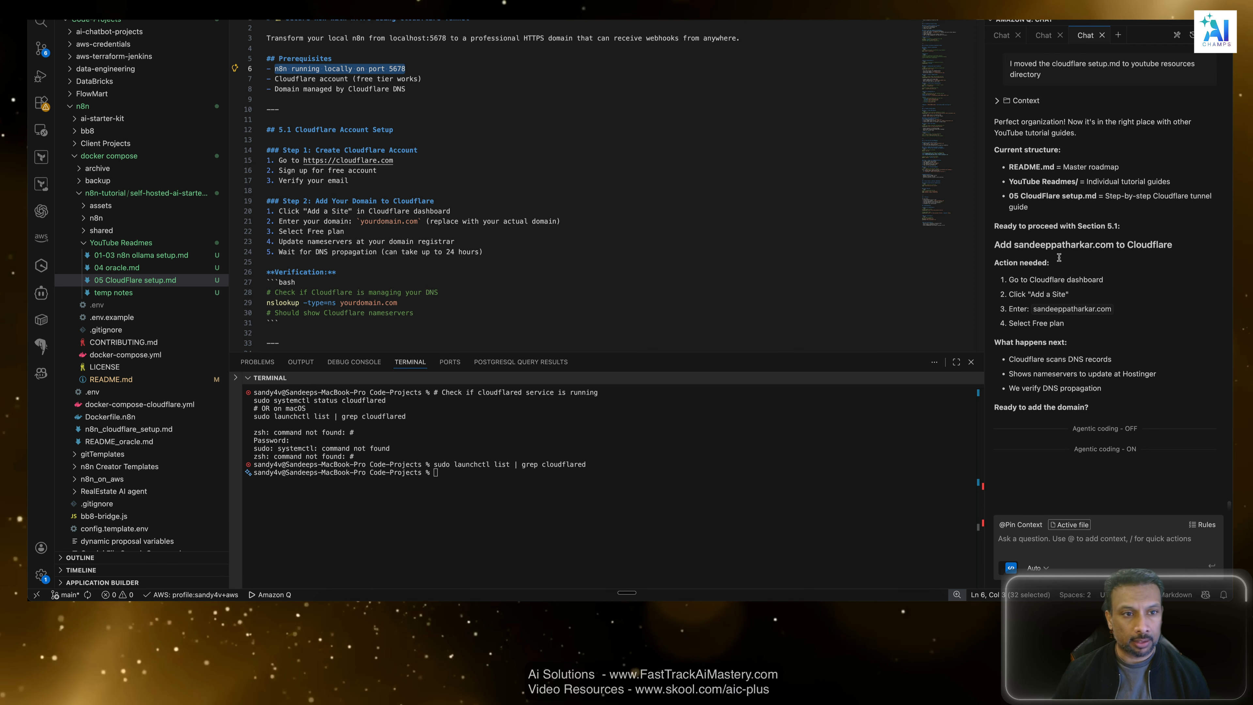
{"action": "left_click", "coordinate": [384, 88]}
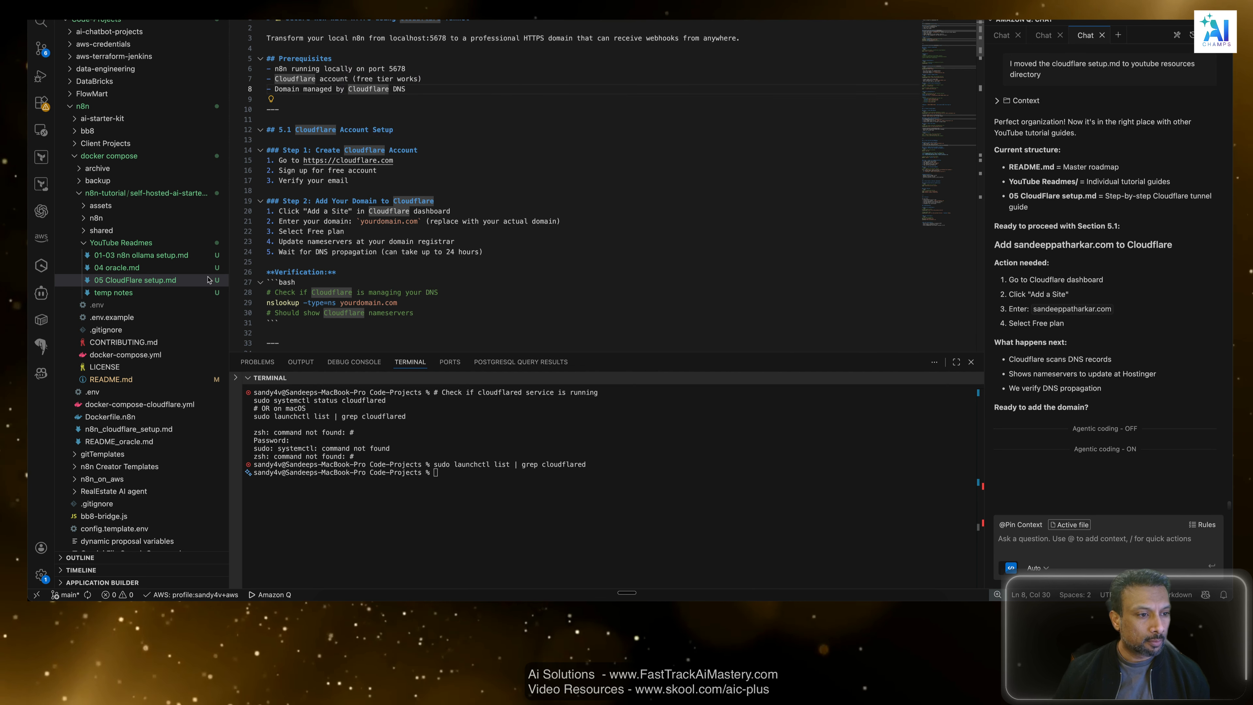
{"action": "scroll", "coordinate": [276, 148], "scroll_direction": "down", "scroll_amount": 2}
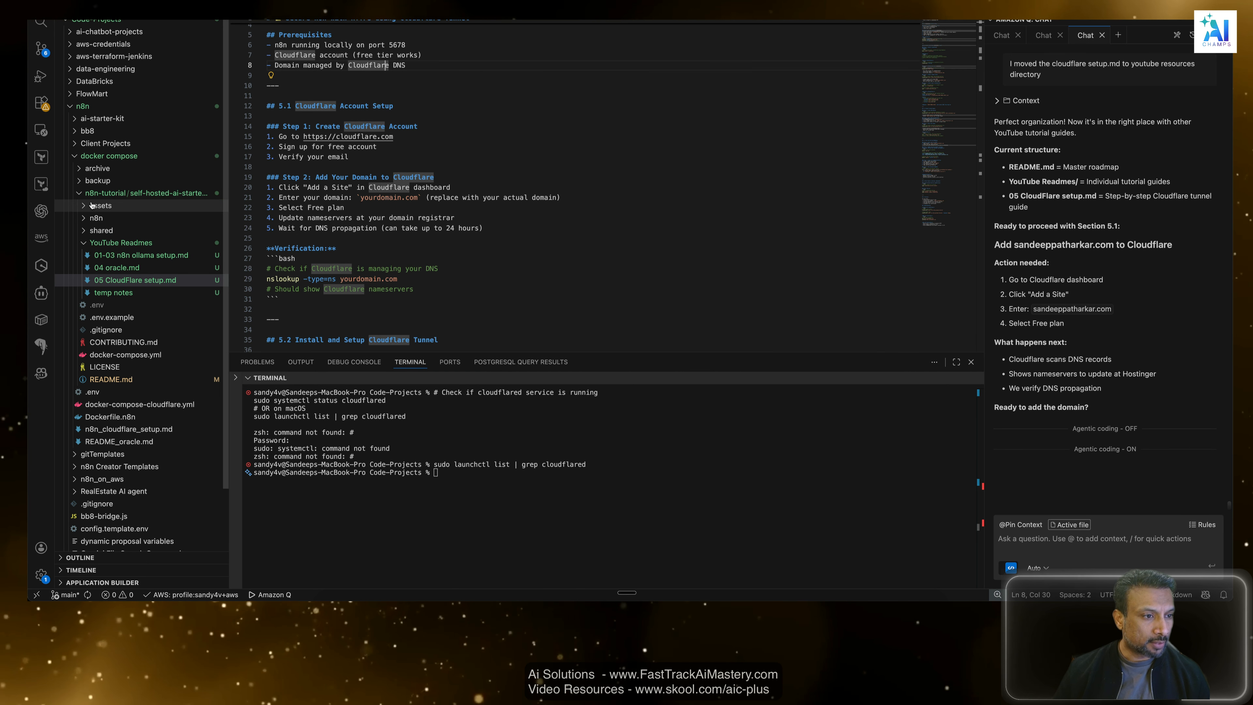
{"action": "left_click", "coordinate": [97, 242]}
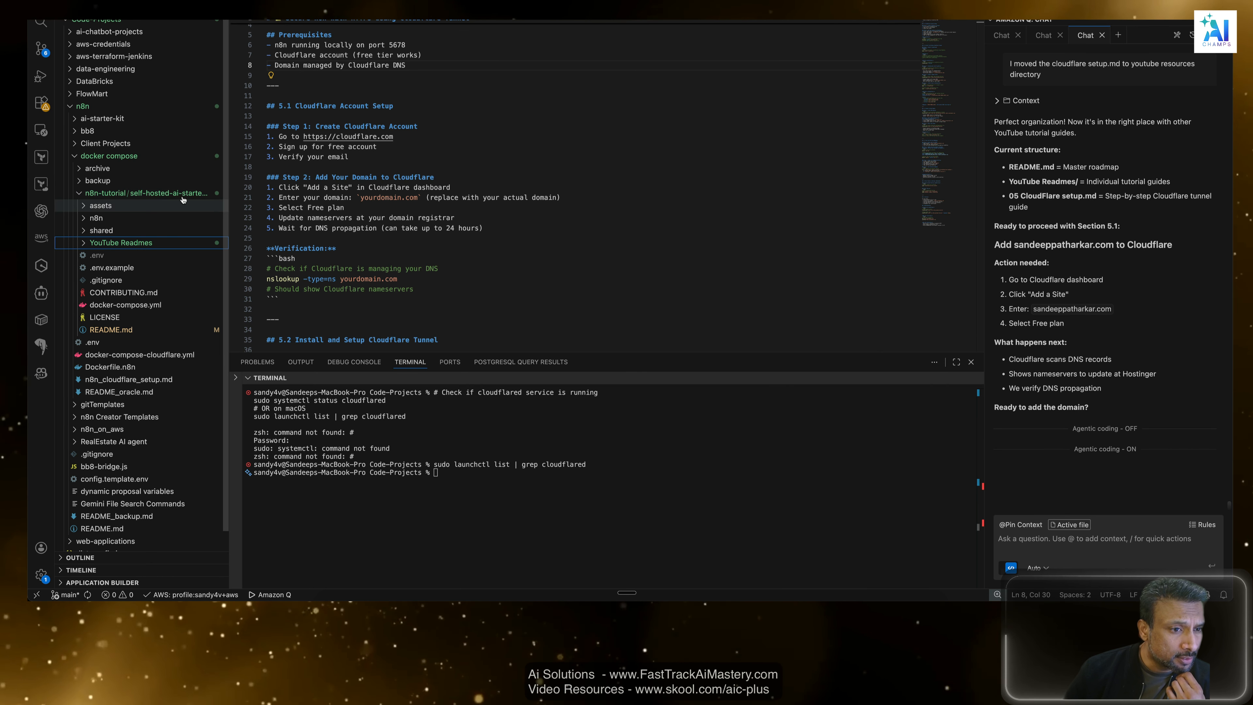
{"action": "left_click_drag", "start_coordinate": [227, 193], "coordinate": [264, 193]}
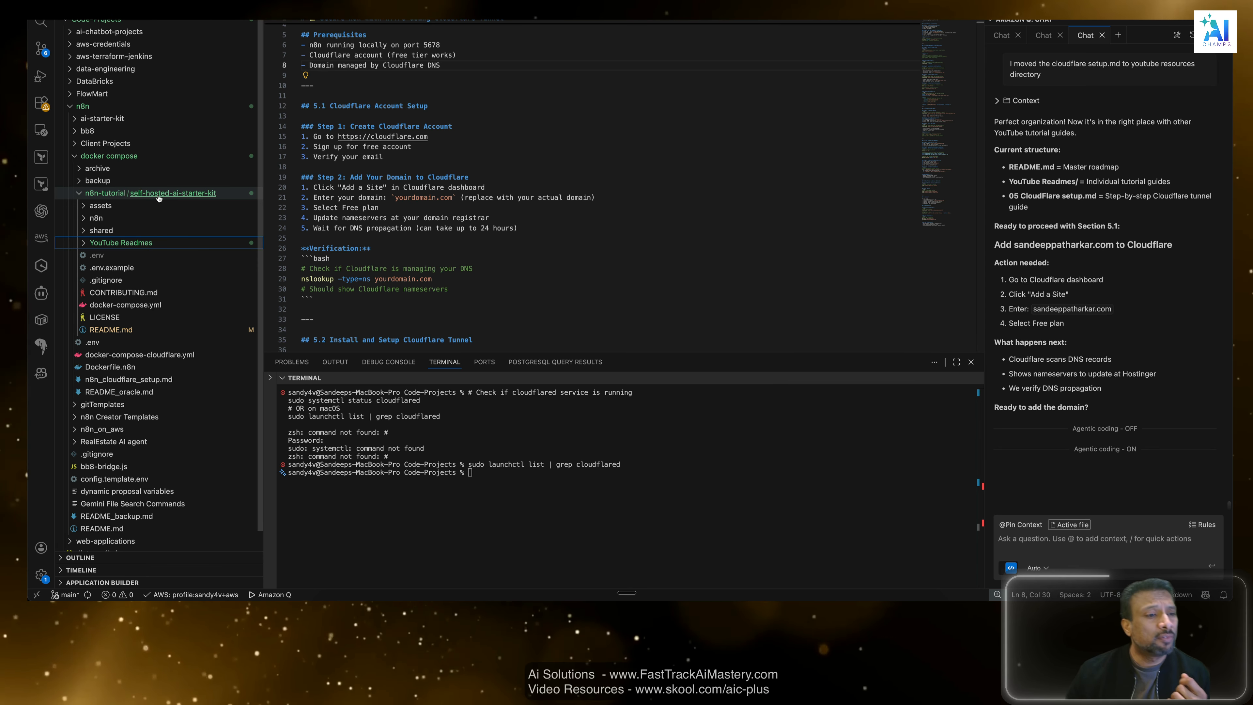
{"action": "left_click", "coordinate": [80, 219]}
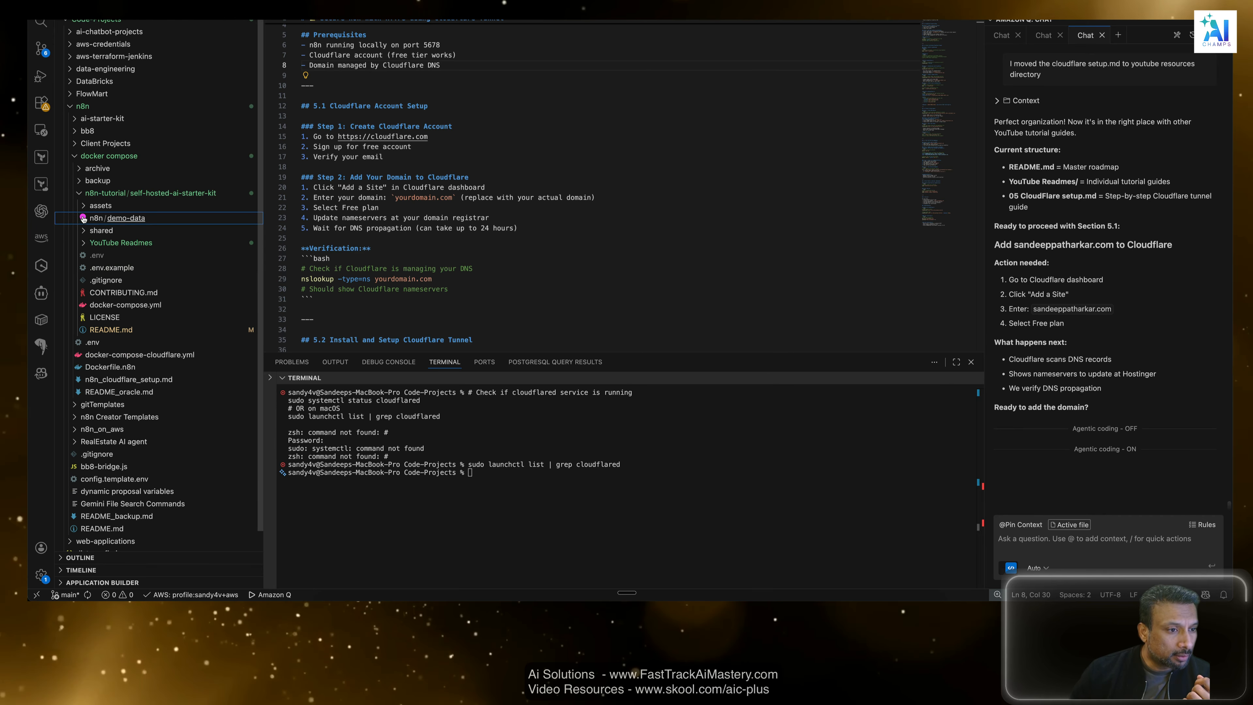
{"action": "left_click", "coordinate": [83, 218]}
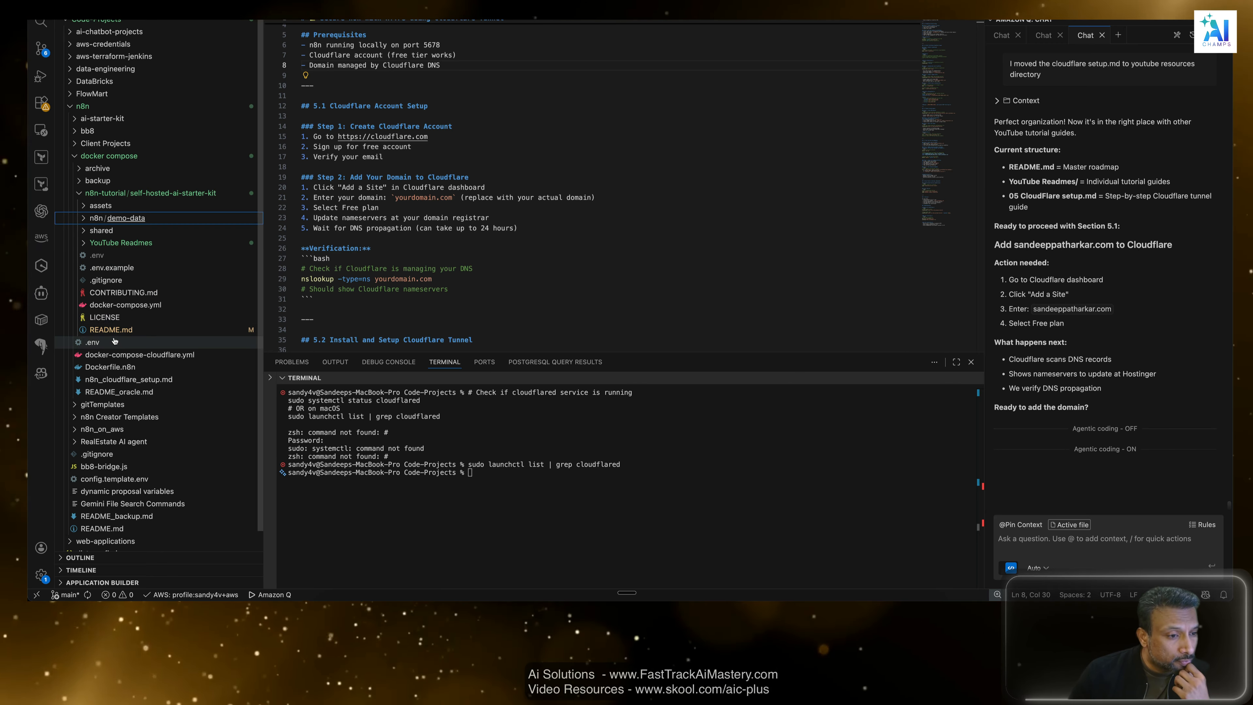
Open 05 CloudFlare setup.md from the YouTube Readmes folder and review its prerequisites and Cloudflare account setup section.
{"action": "left_click", "coordinate": [82, 245]}
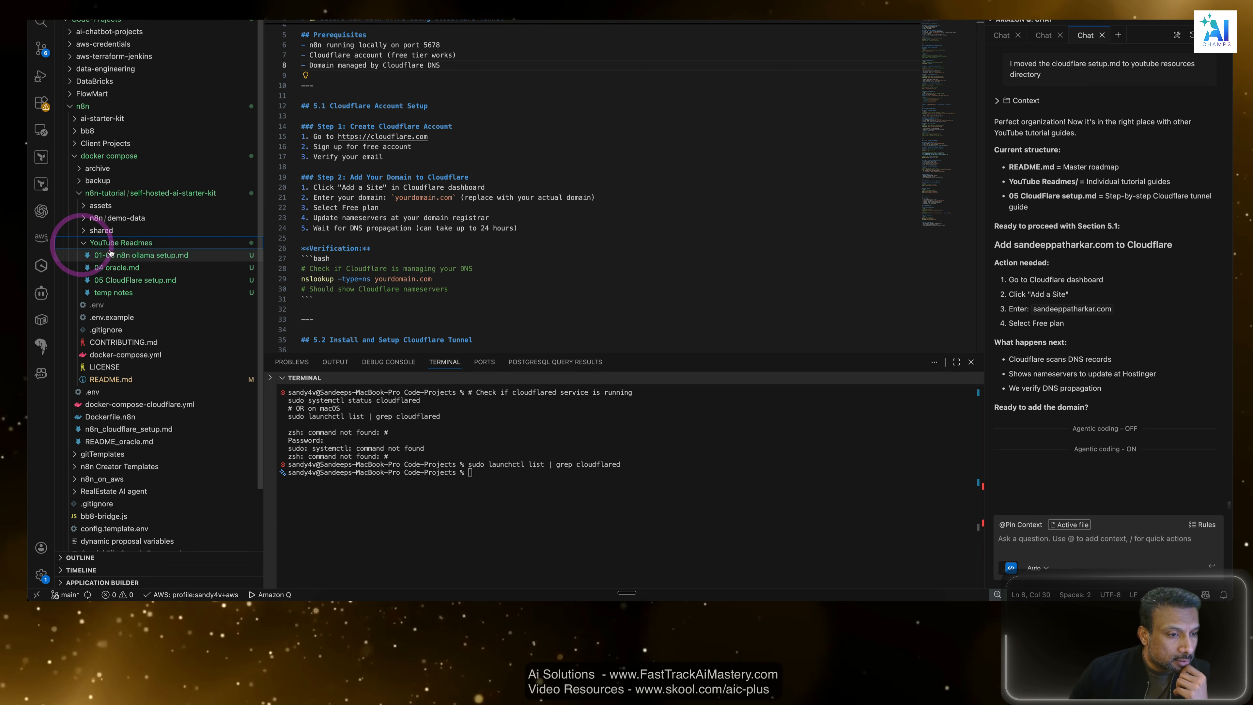
{"action": "left_click", "coordinate": [82, 244]}
{"action": "left_click", "coordinate": [83, 245]}
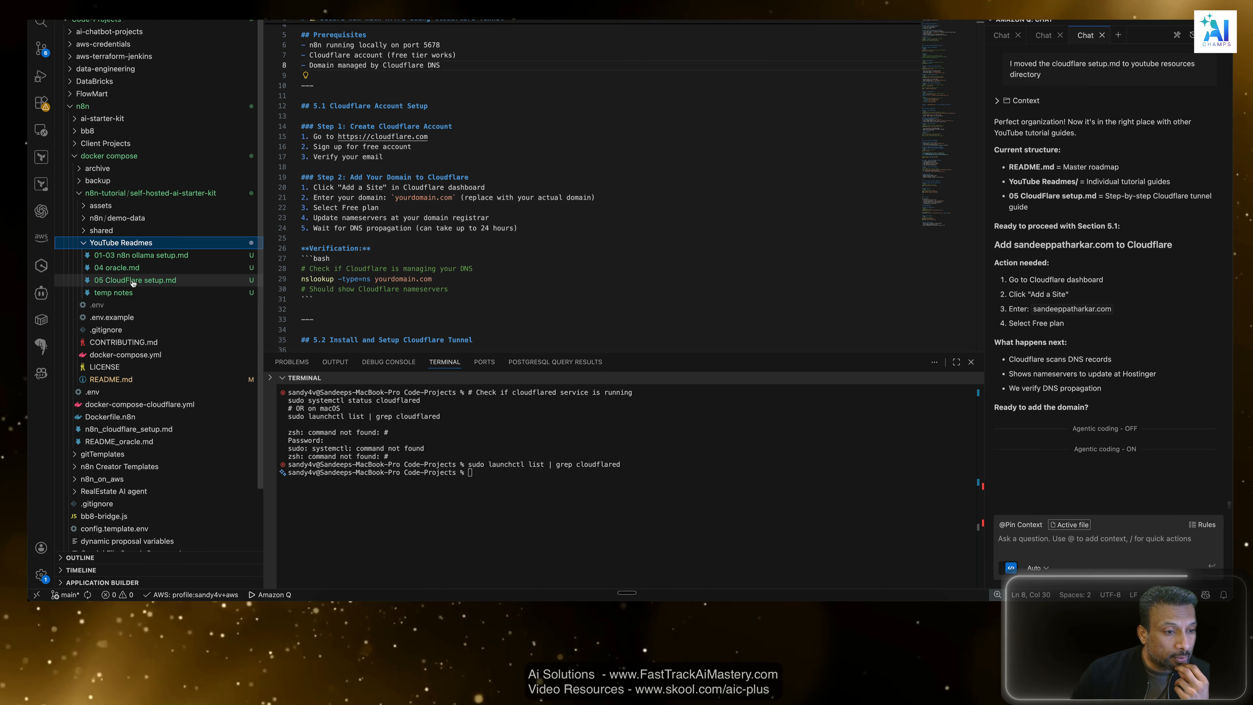
{"action": "left_click", "coordinate": [132, 281]}
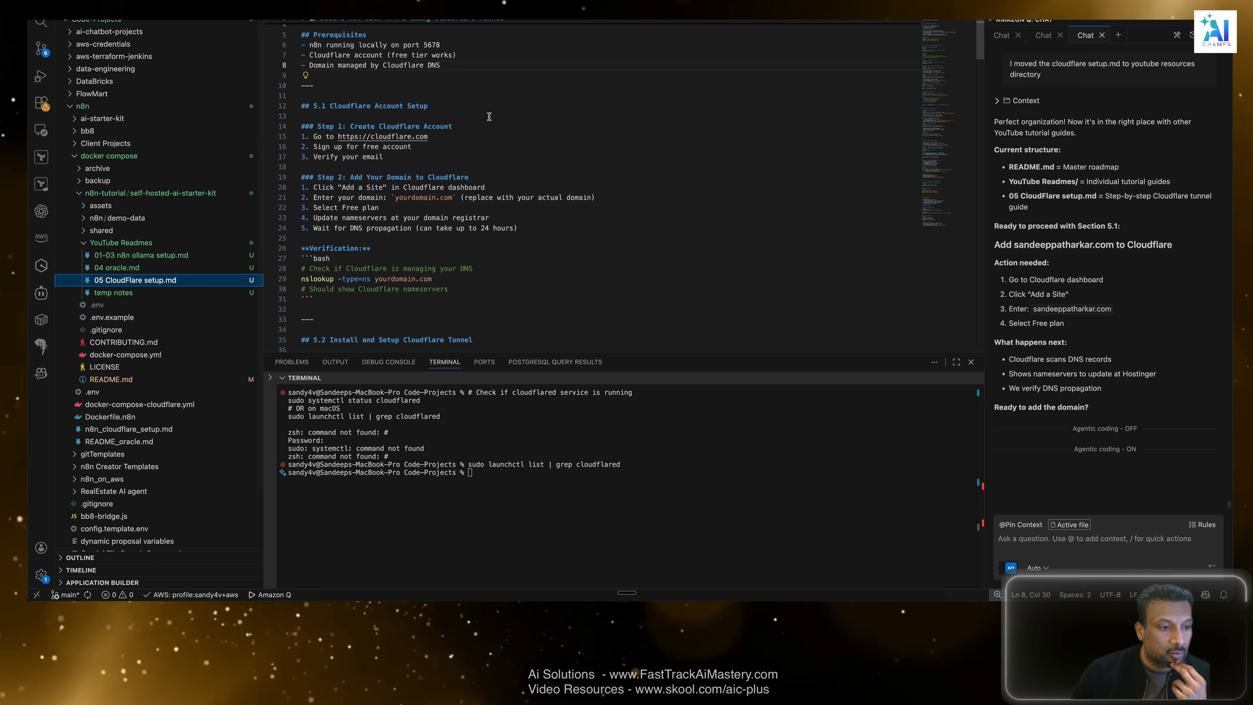
{"action": "left_click", "coordinate": [502, 126]}
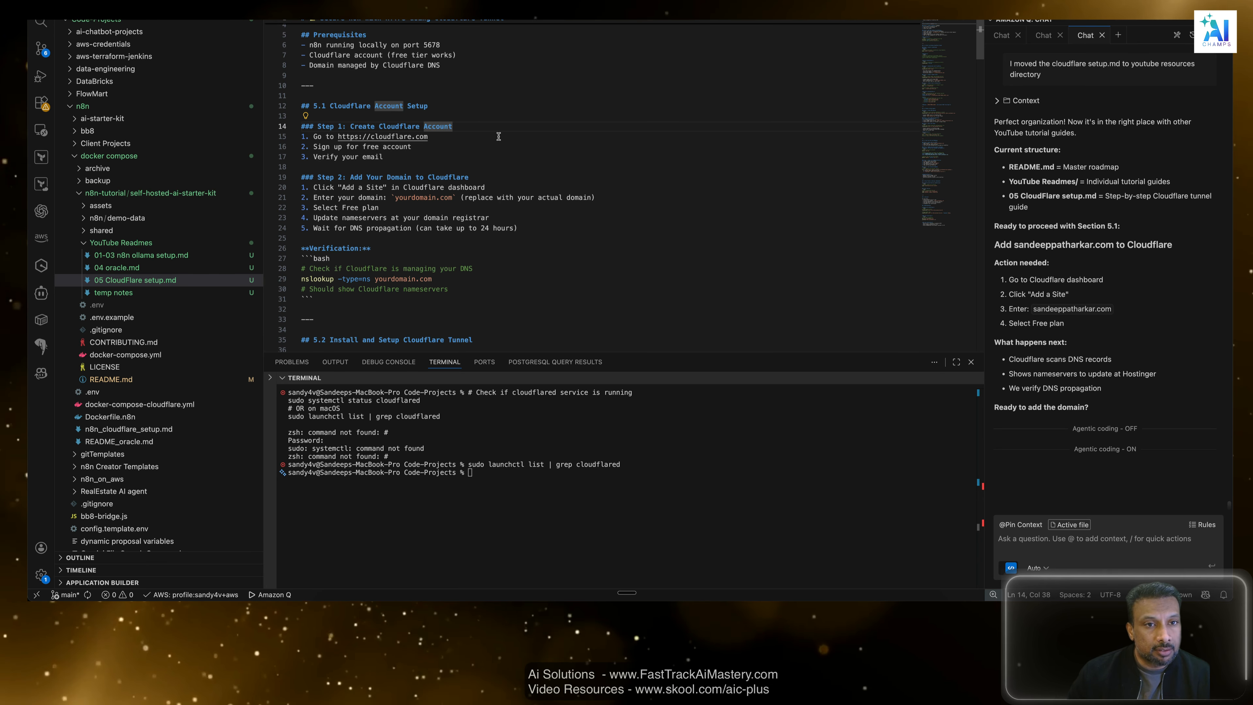
{"action": "scroll", "coordinate": [499, 136], "scroll_direction": "up", "scroll_amount": 1}
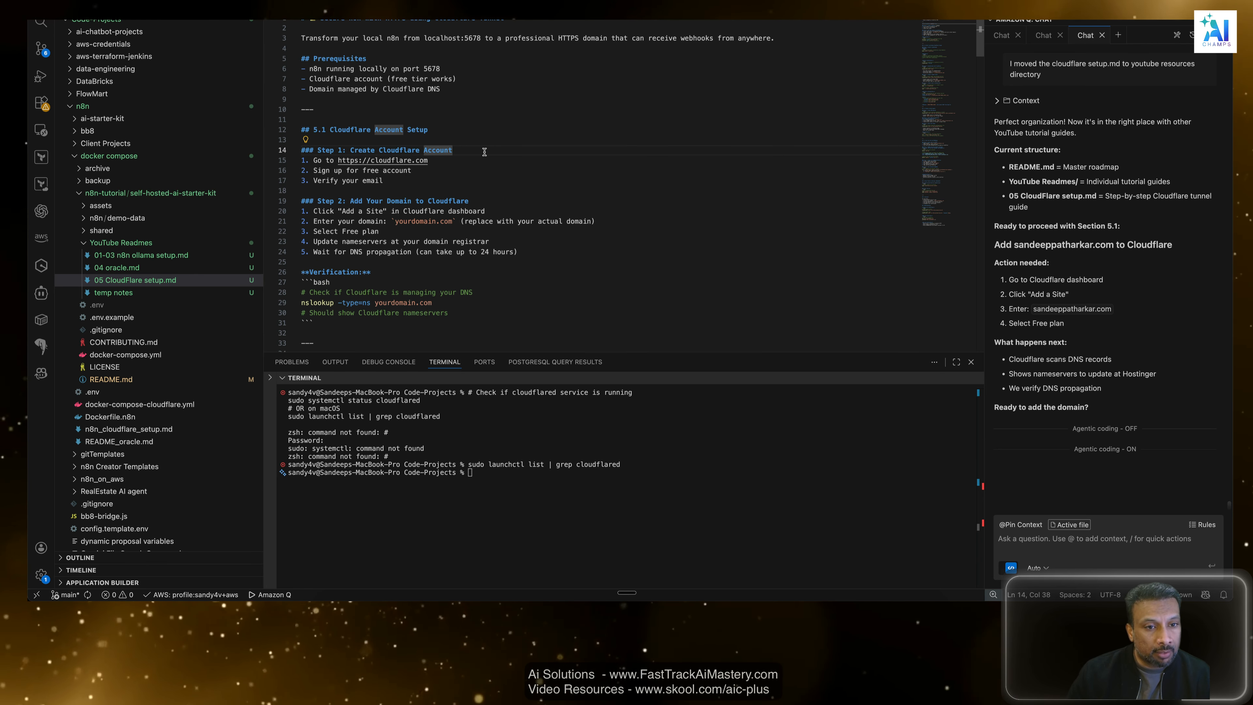
{"action": "left_click", "coordinate": [463, 110]}
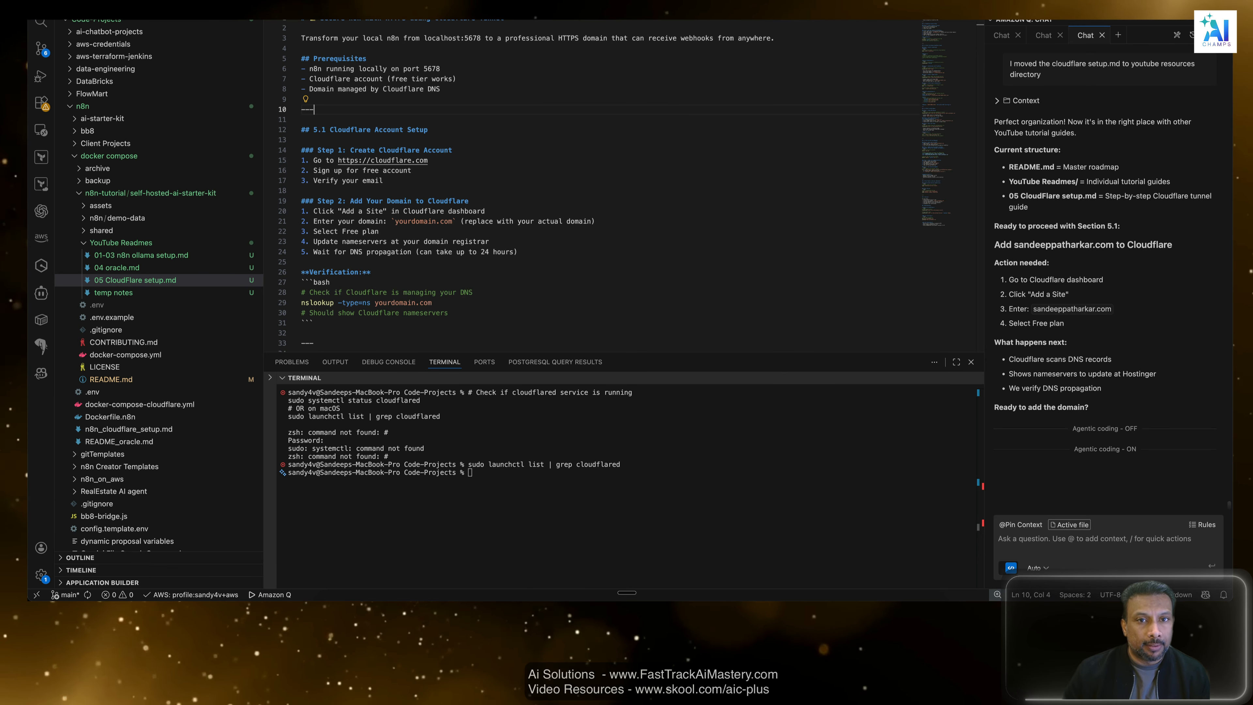
Switch to README.md and review the completed and upcoming videos in its North Star: Overview list.
{"action": "key", "text": "ctrl+Tab"}
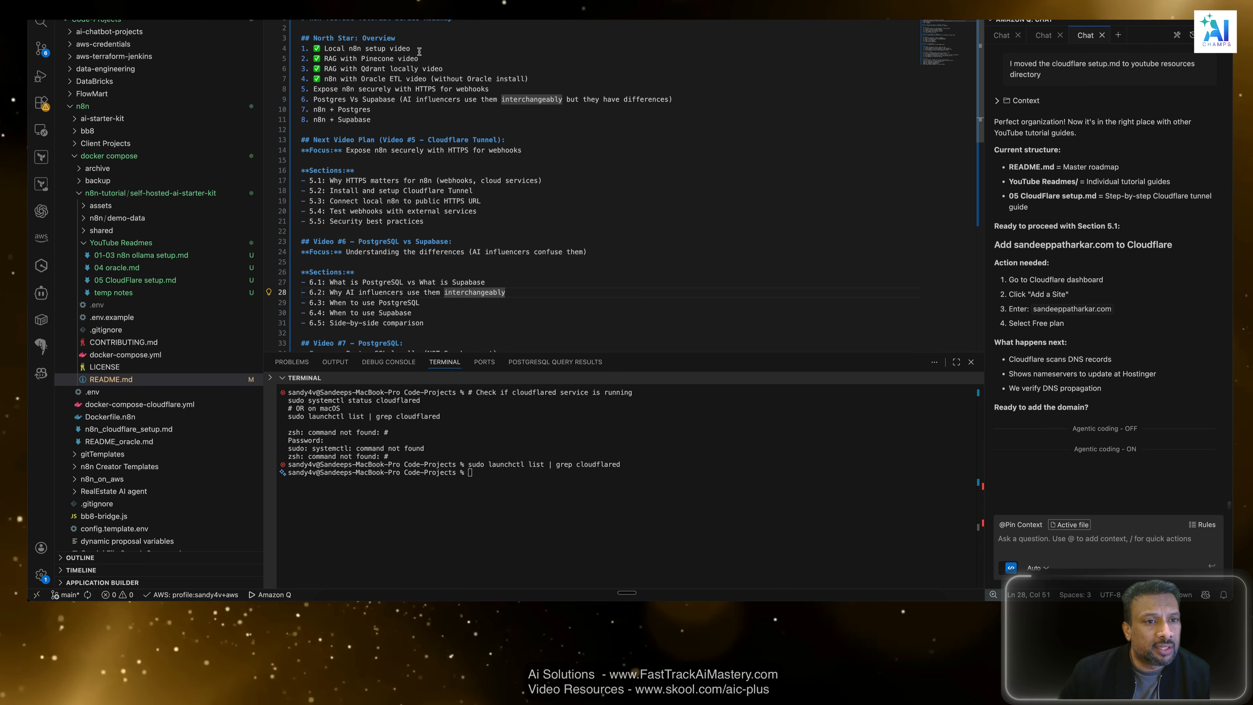
{"action": "left_click", "coordinate": [357, 58]}
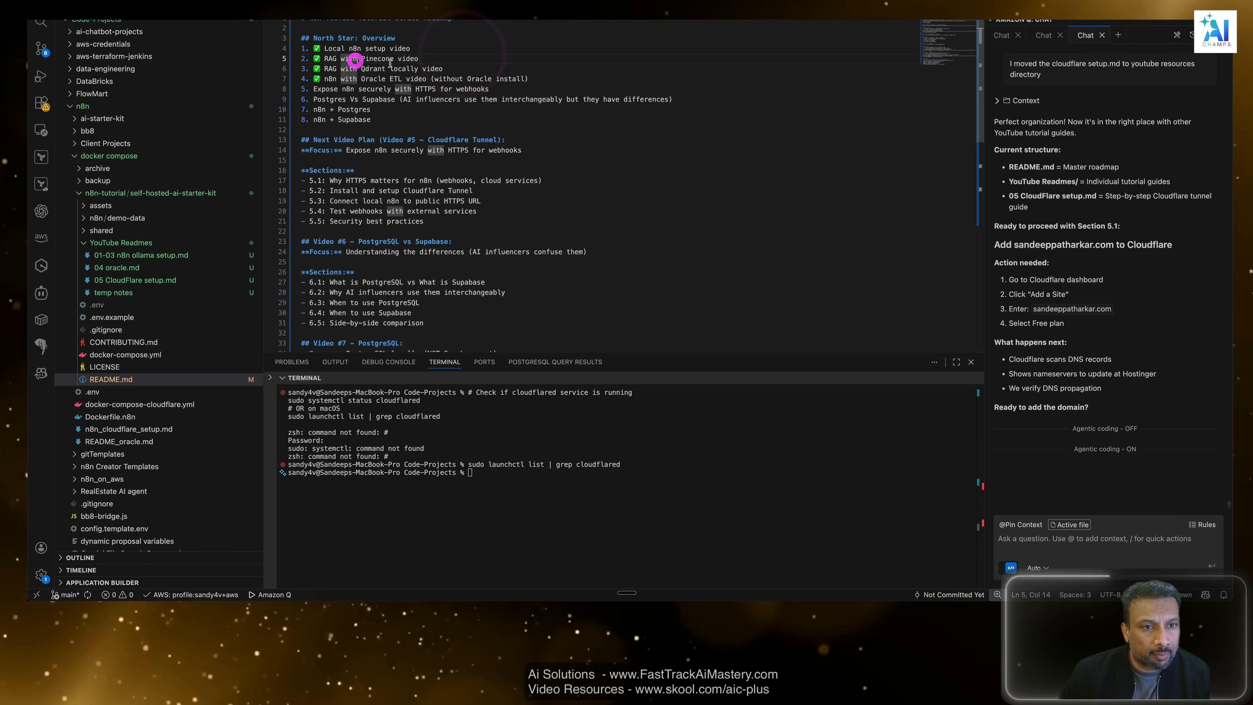
{"action": "left_click", "coordinate": [369, 68]}
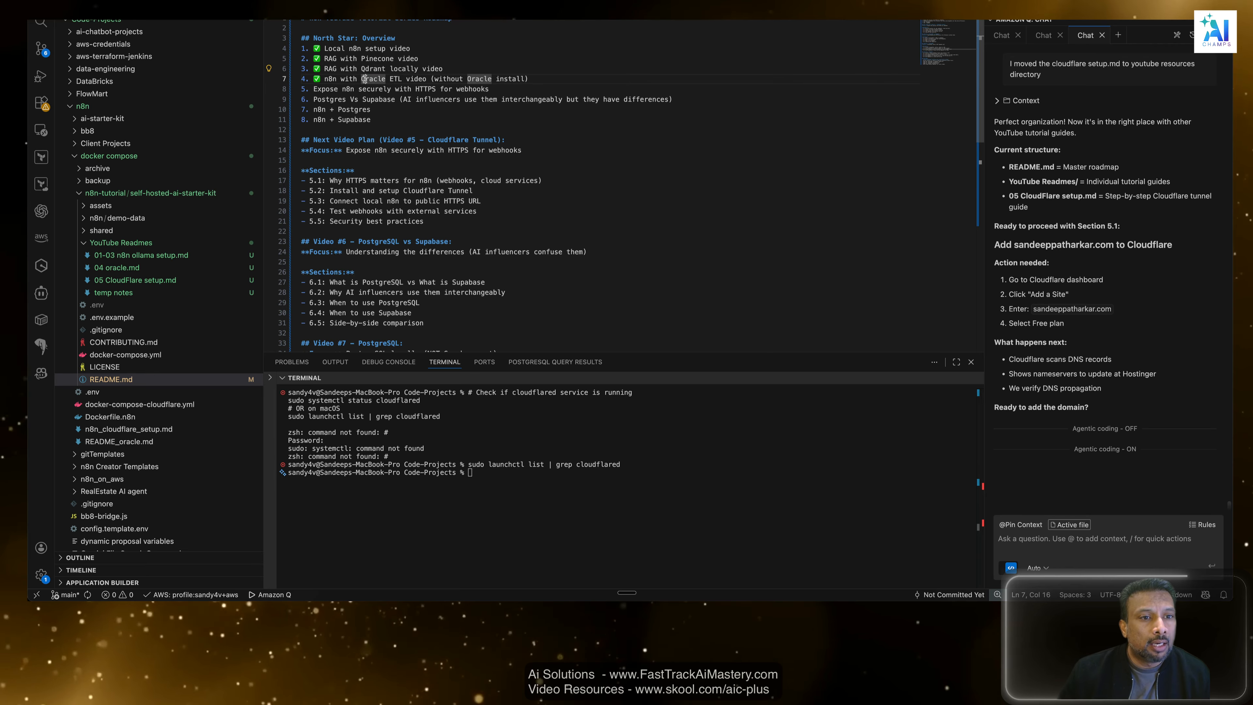
{"action": "left_click", "coordinate": [408, 79]}
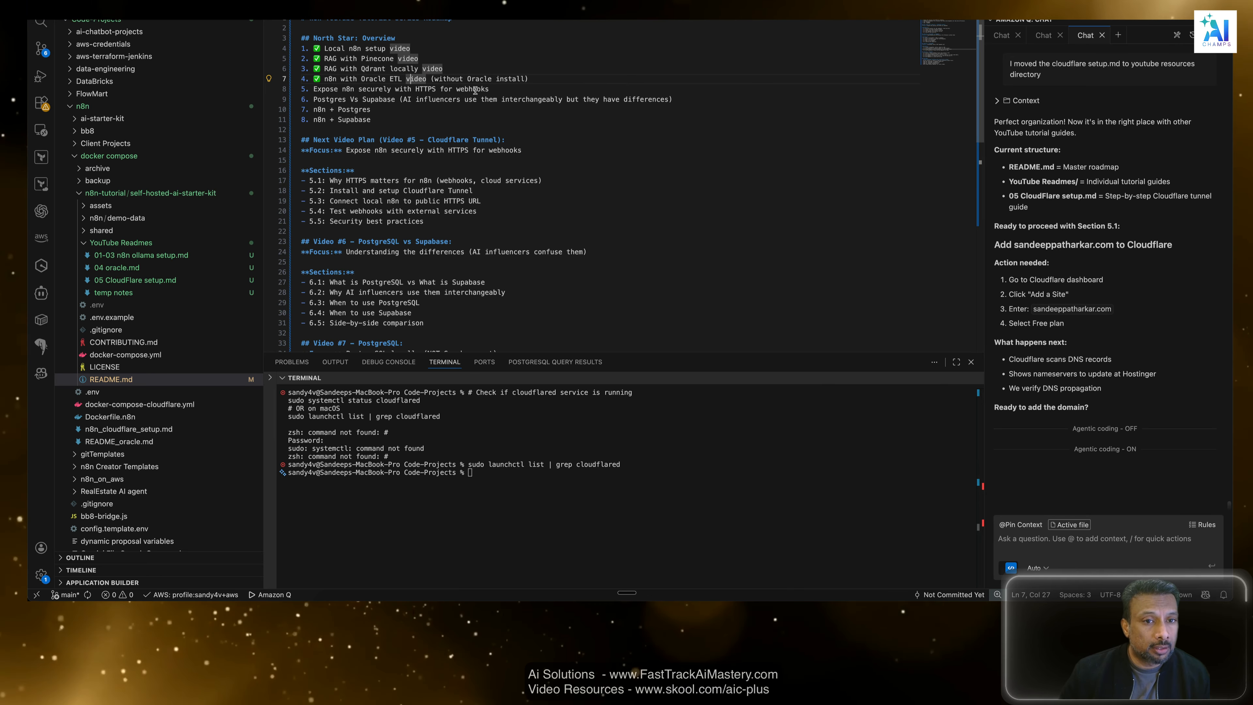
{"action": "left_click_drag", "start_coordinate": [489, 89], "coordinate": [304, 89]}
{"action": "left_click_drag", "start_coordinate": [383, 122], "coordinate": [257, 91]}
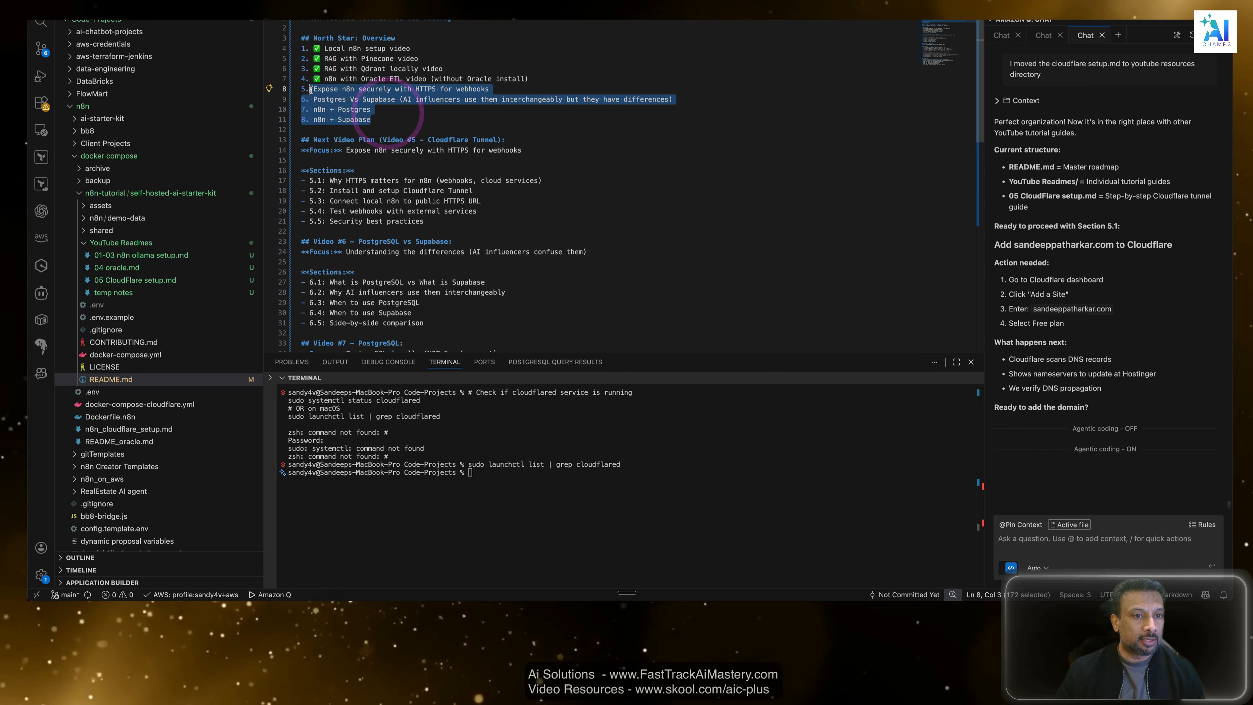
{"action": "left_click", "coordinate": [453, 119]}
{"action": "left_click_drag", "start_coordinate": [489, 89], "coordinate": [312, 91]}
{"action": "left_click_drag", "start_coordinate": [528, 76], "coordinate": [300, 58]}
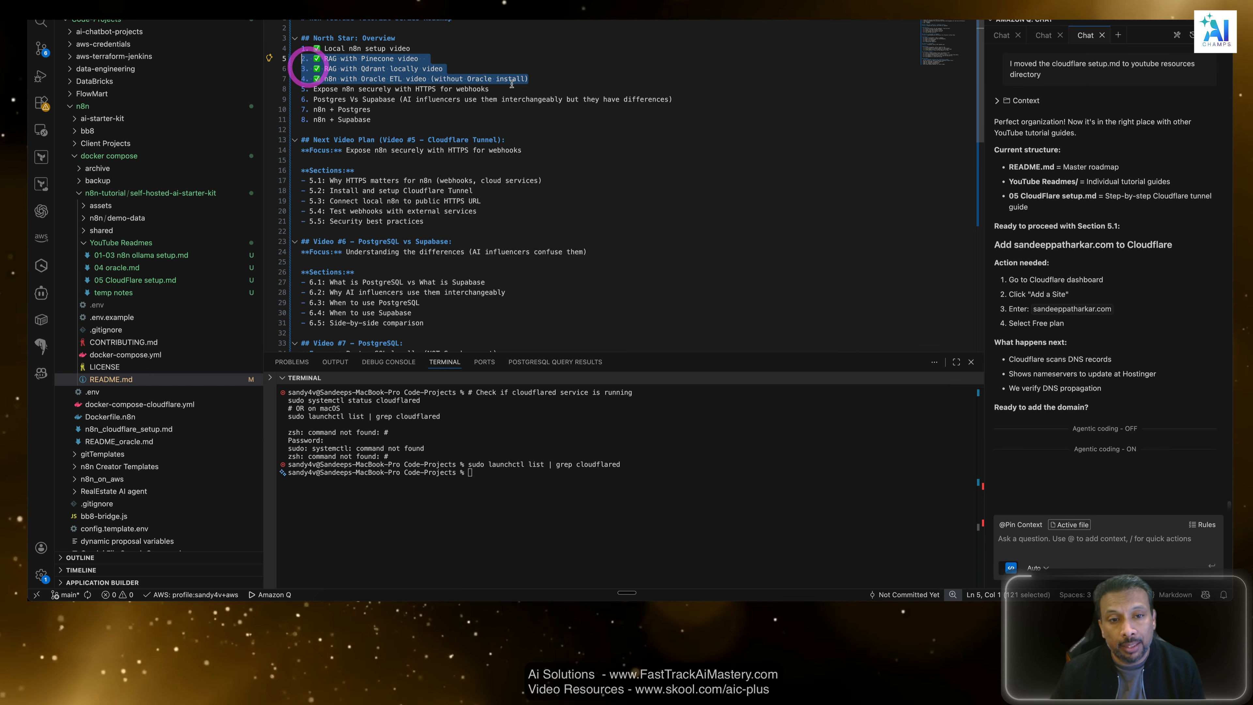
{"action": "left_click", "coordinate": [553, 90]}
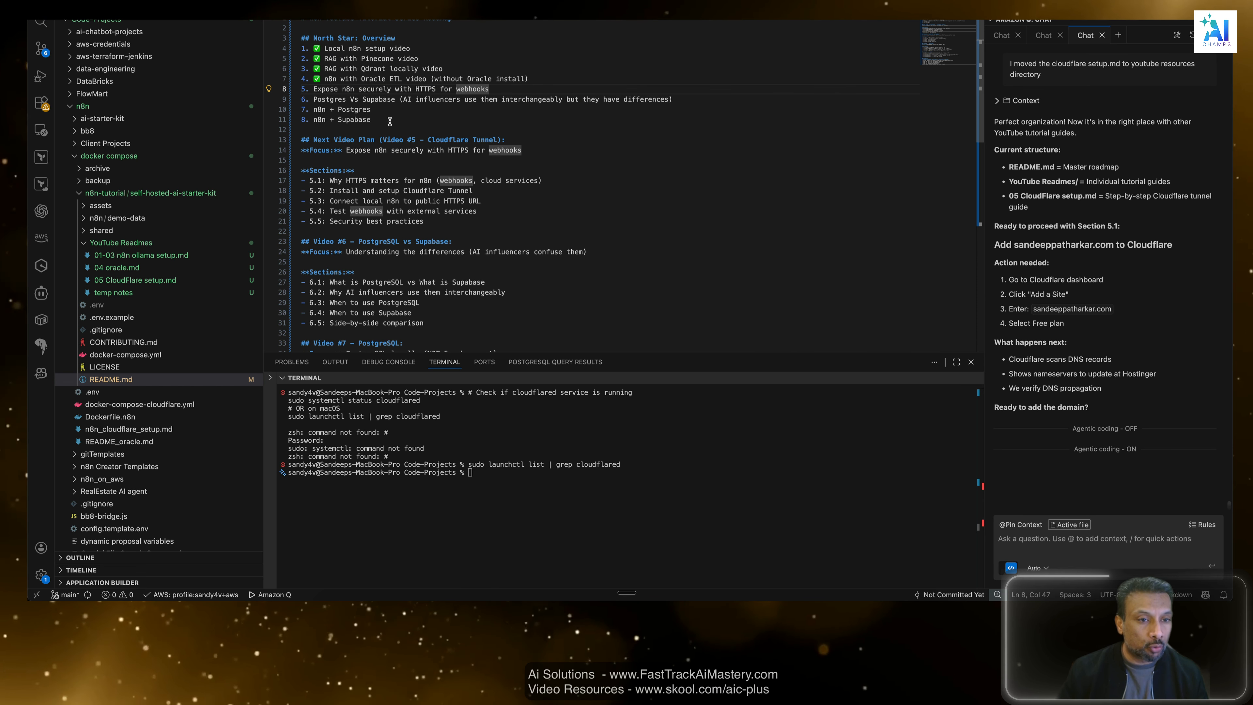
{"action": "left_click_drag", "start_coordinate": [390, 121], "coordinate": [289, 91]}
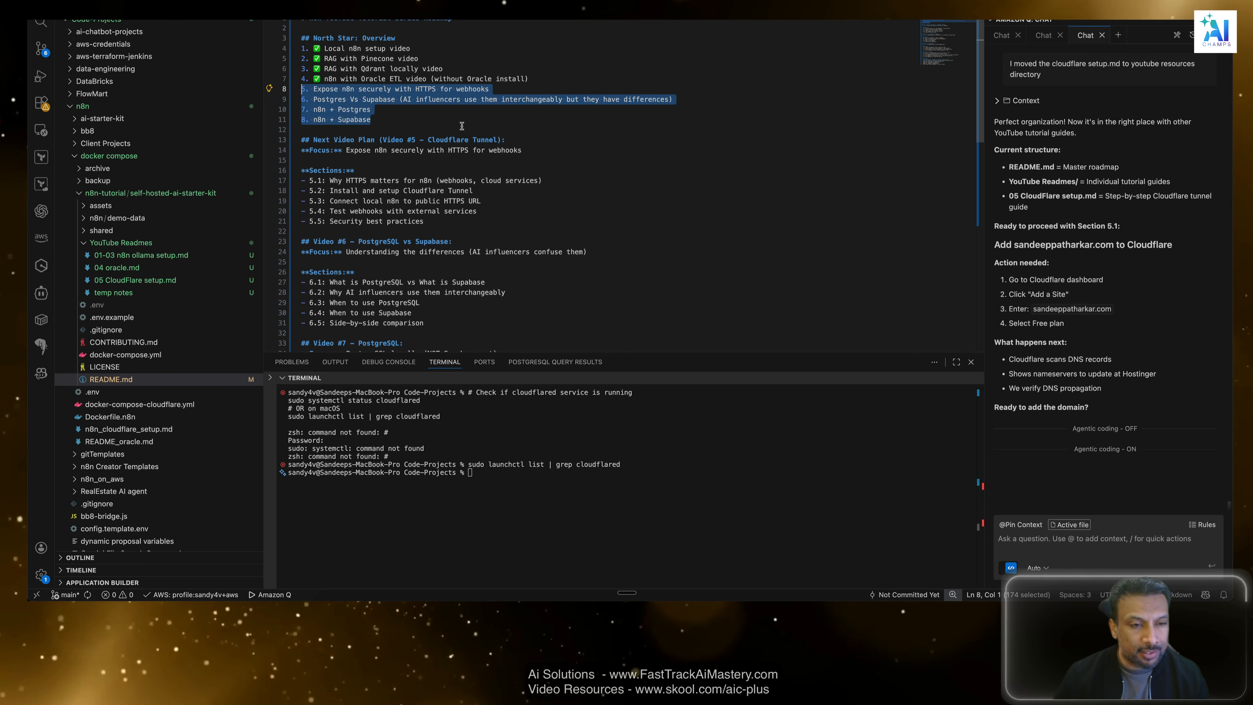
{"action": "left_click", "coordinate": [459, 111]}
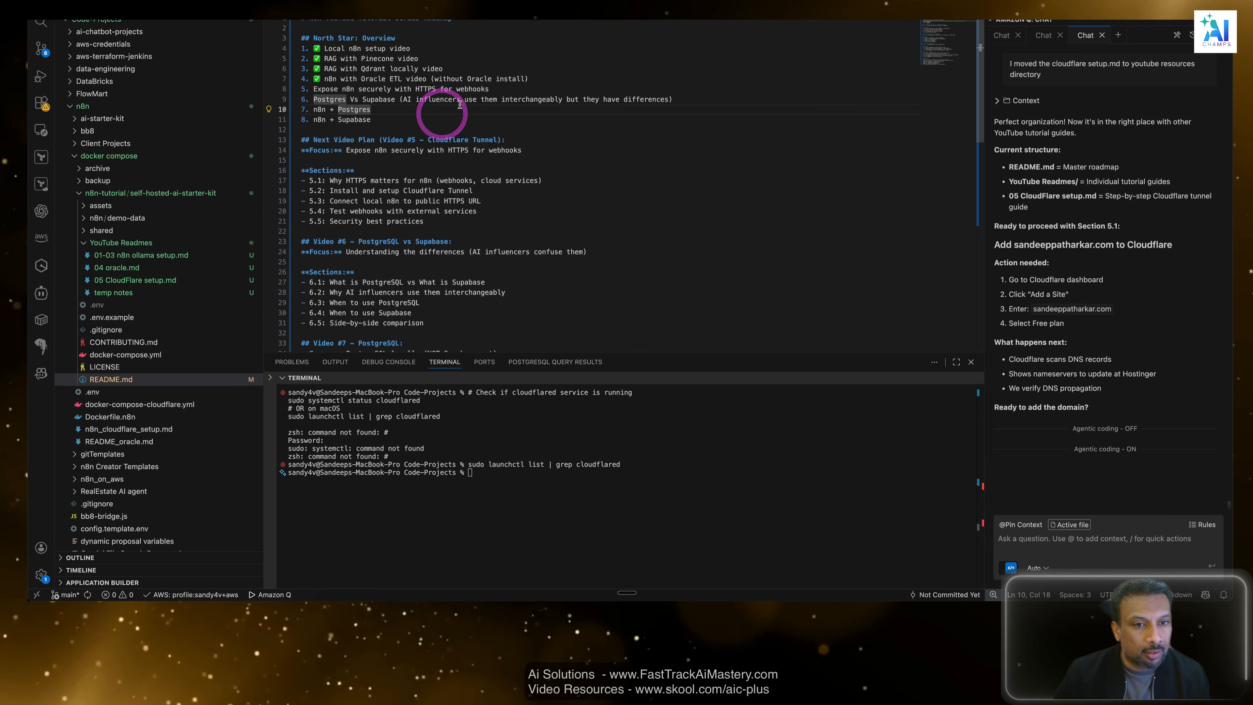
Highlight item 5, Expose n8n securely with HTTPS for webhooks, in the North Star: Overview list of README.md.
{"action": "left_click", "coordinate": [496, 92]}
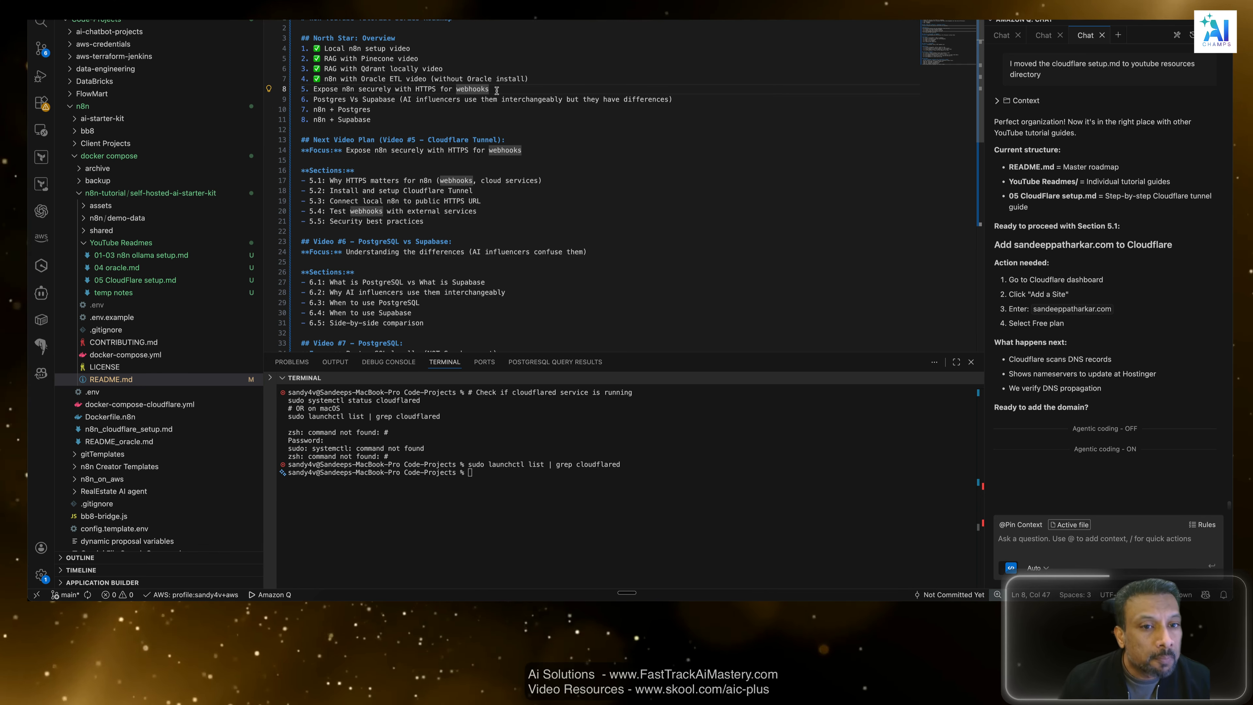
{"action": "left_click_drag", "start_coordinate": [497, 92], "coordinate": [312, 78]}
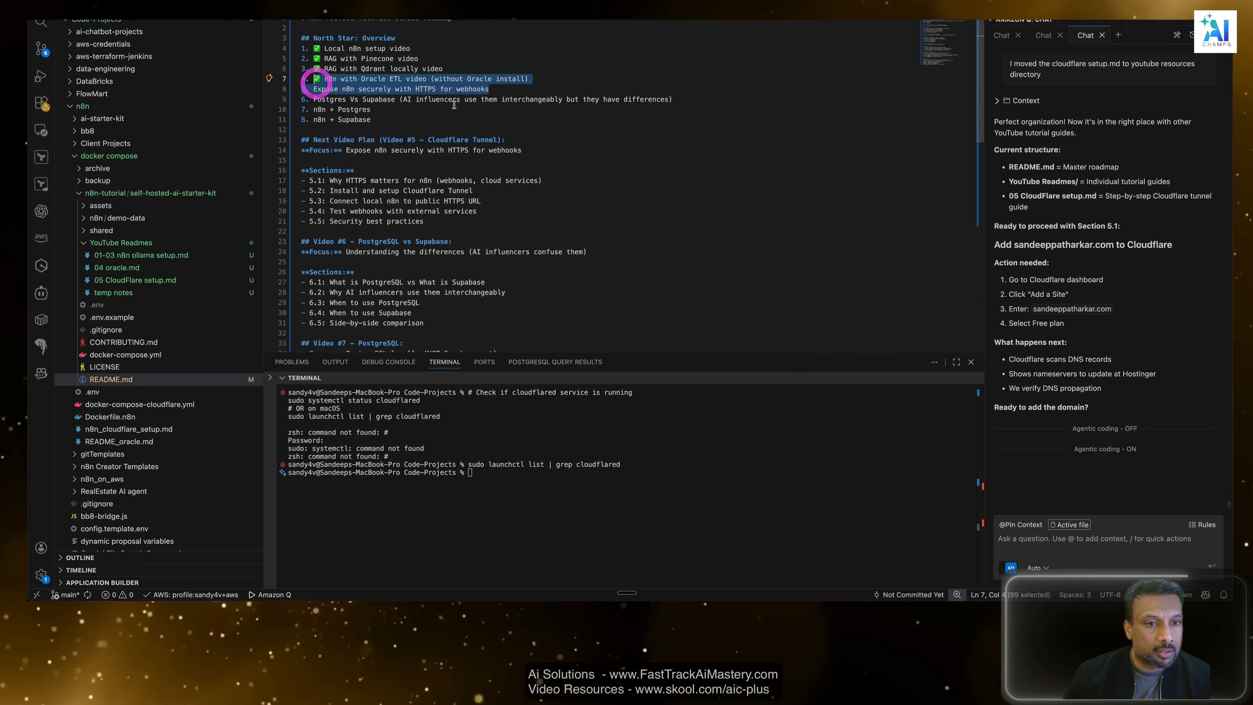
{"action": "left_click_drag", "start_coordinate": [490, 90], "coordinate": [355, 91]}
Highlight the Video #5 Sections list in README.md, picking out 5.1 on why HTTPS matters and 5.2 on installing Cloudflare Tunnel.
{"action": "scroll", "coordinate": [517, 230], "scroll_direction": "down", "scroll_amount": 2}
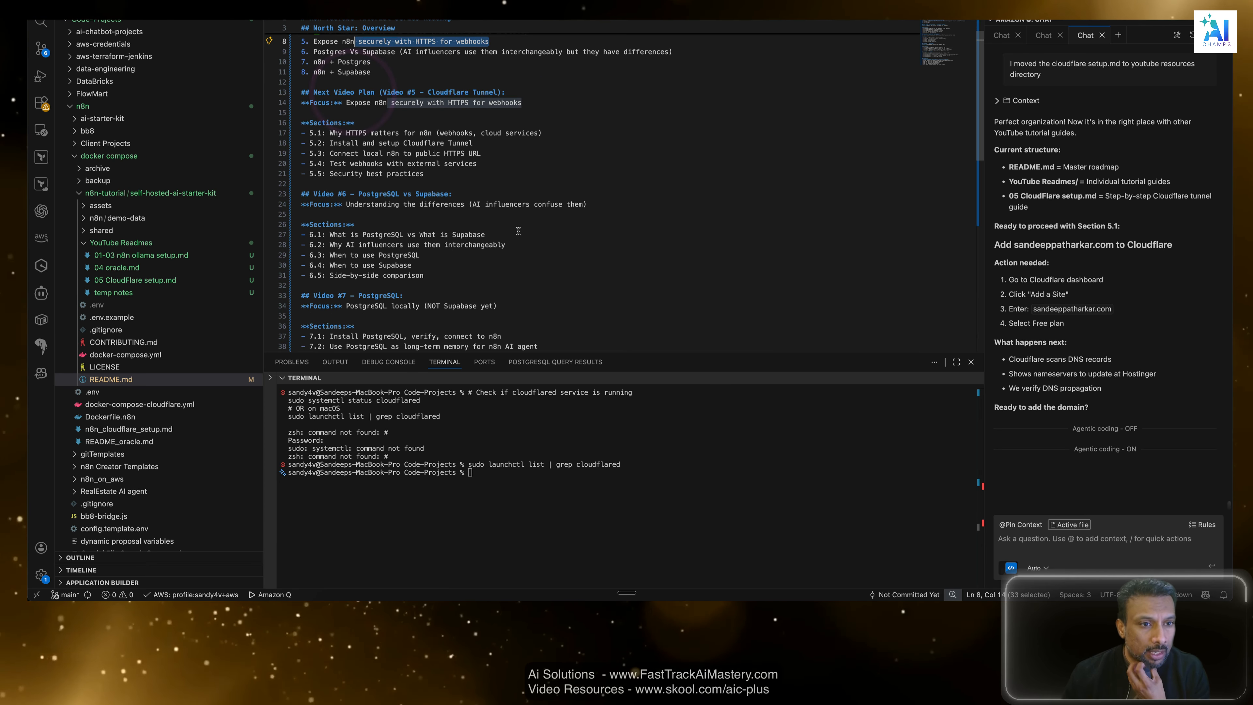
{"action": "left_click_drag", "start_coordinate": [477, 176], "coordinate": [278, 120]}
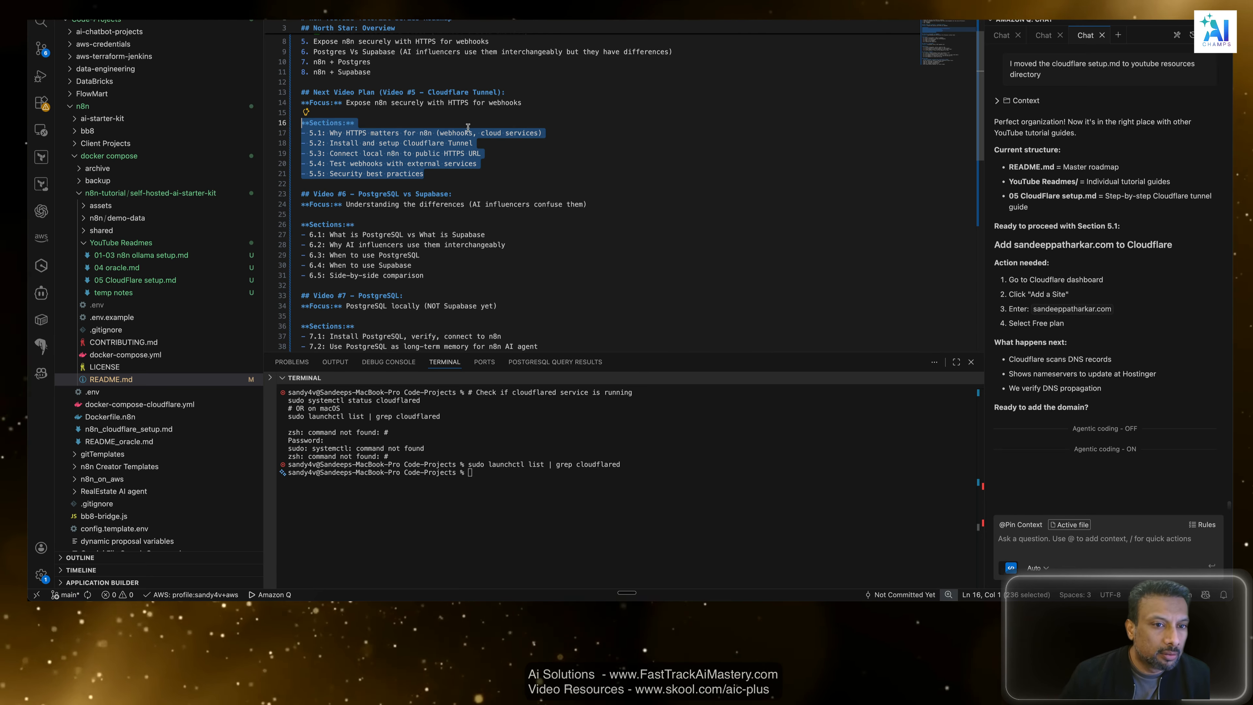
{"action": "left_click", "coordinate": [502, 141]}
{"action": "left_click_drag", "start_coordinate": [546, 134], "coordinate": [319, 130]}
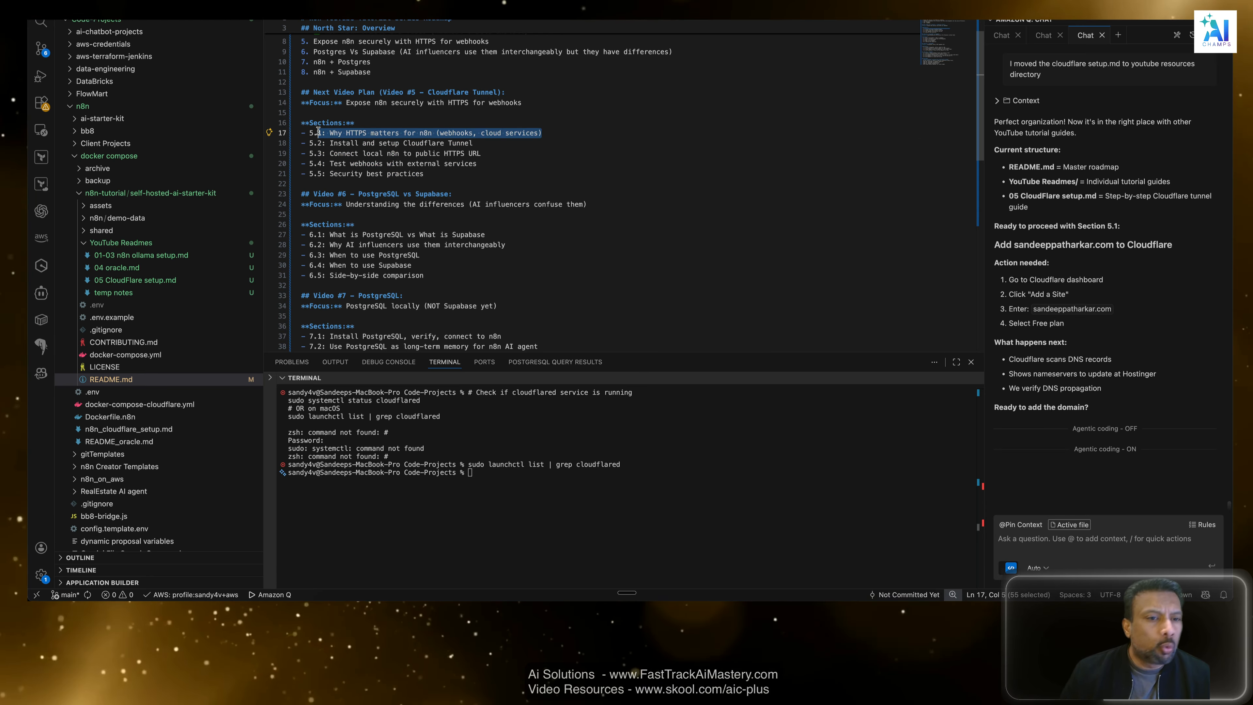
{"action": "left_click", "coordinate": [527, 143]}
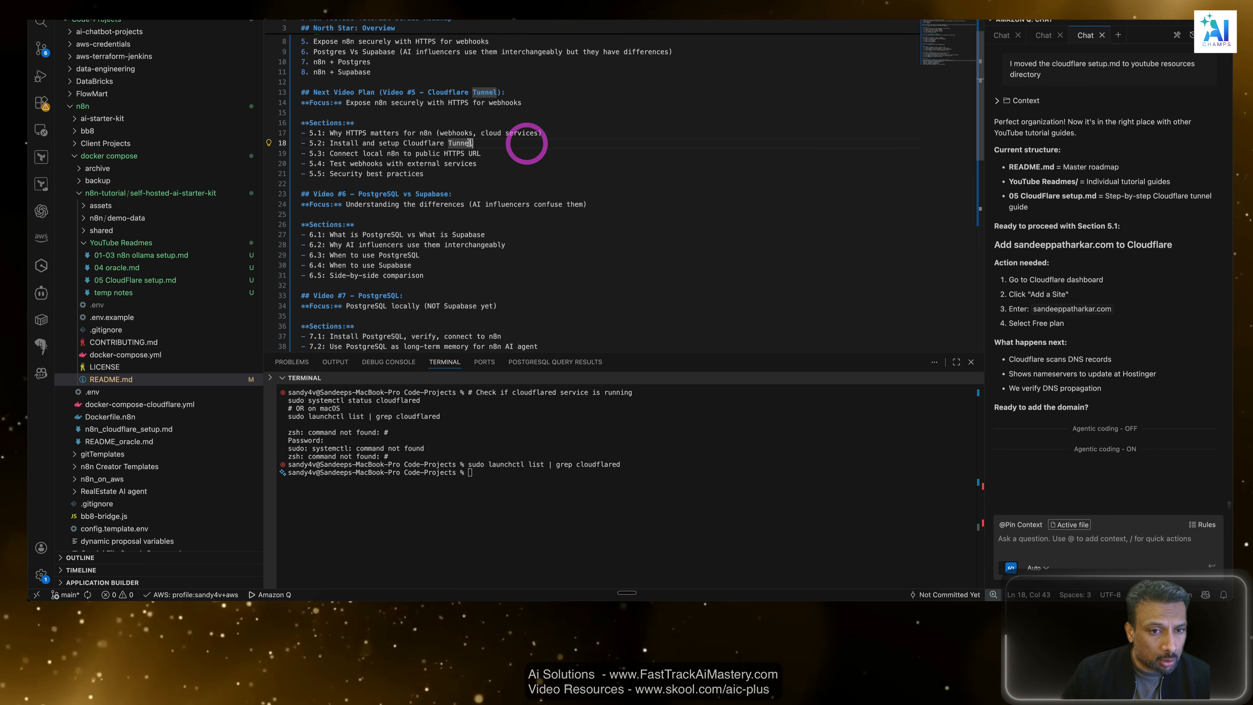
{"action": "left_click_drag", "start_coordinate": [484, 143], "coordinate": [321, 141]}
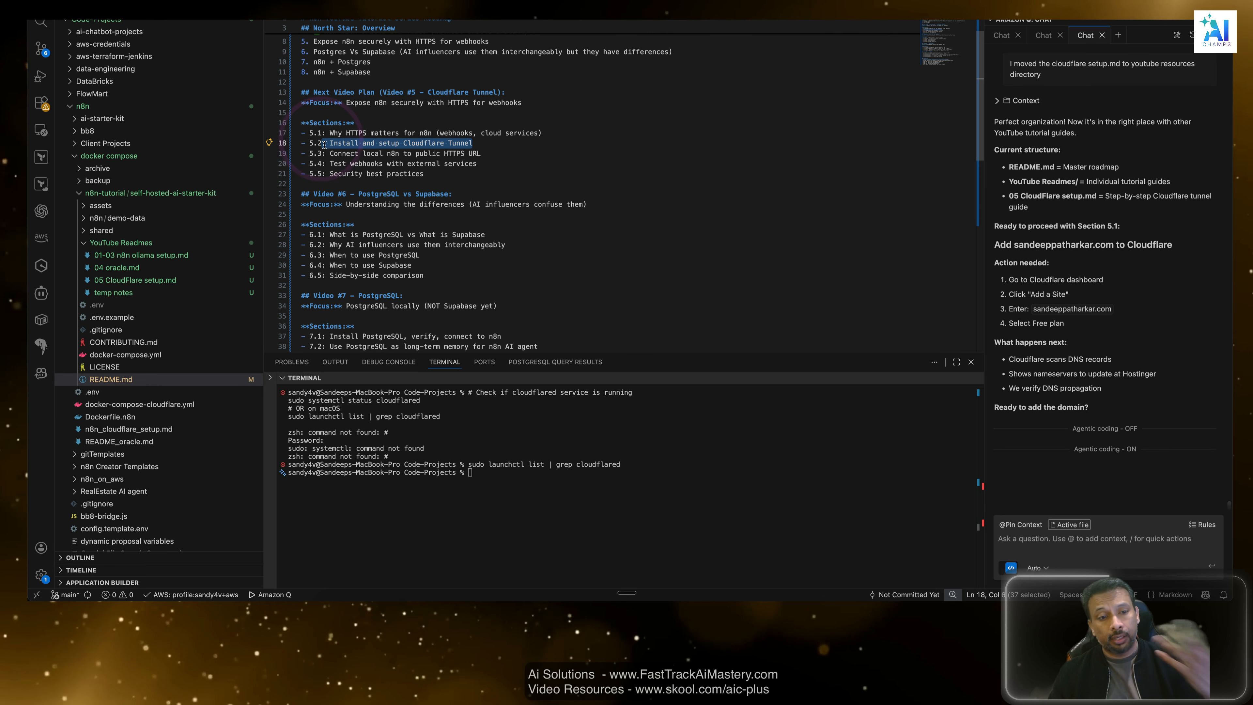
Review sections 5.3 and 5.4 of the Video #5 plan and skim the remaining video plans and Key Notes in README.md.
{"action": "left_click", "coordinate": [486, 154]}
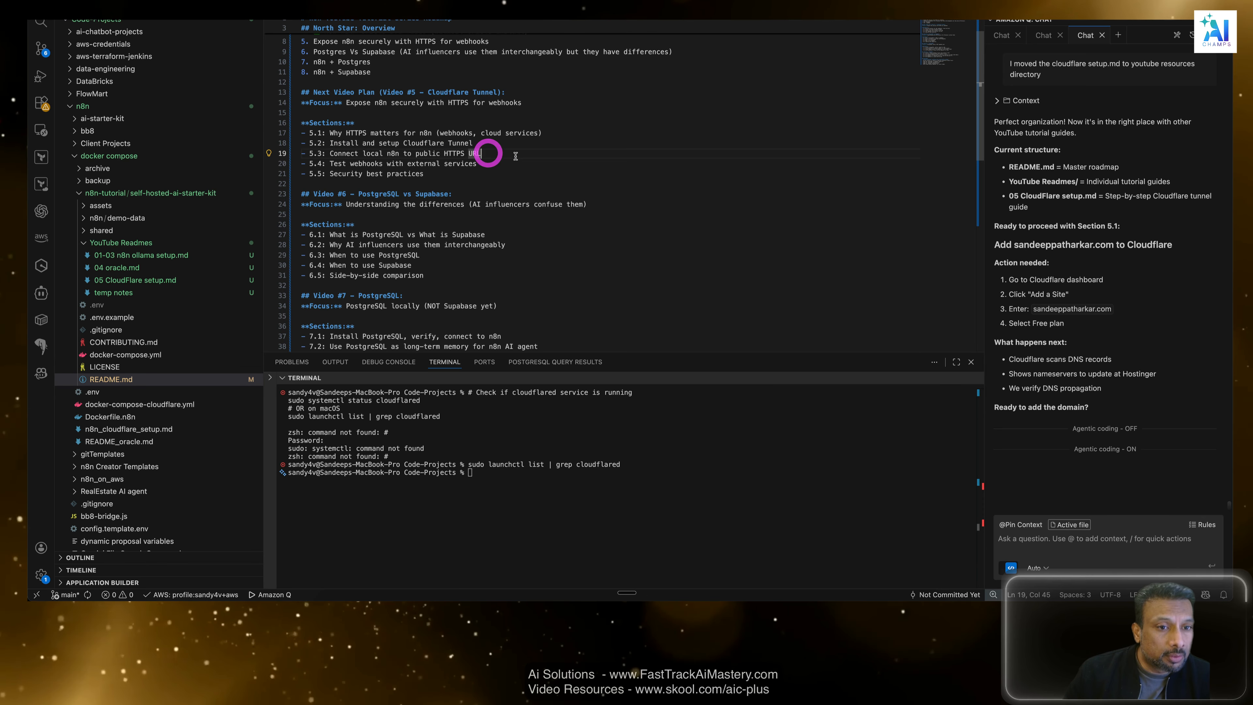
{"action": "left_click", "coordinate": [383, 153]}
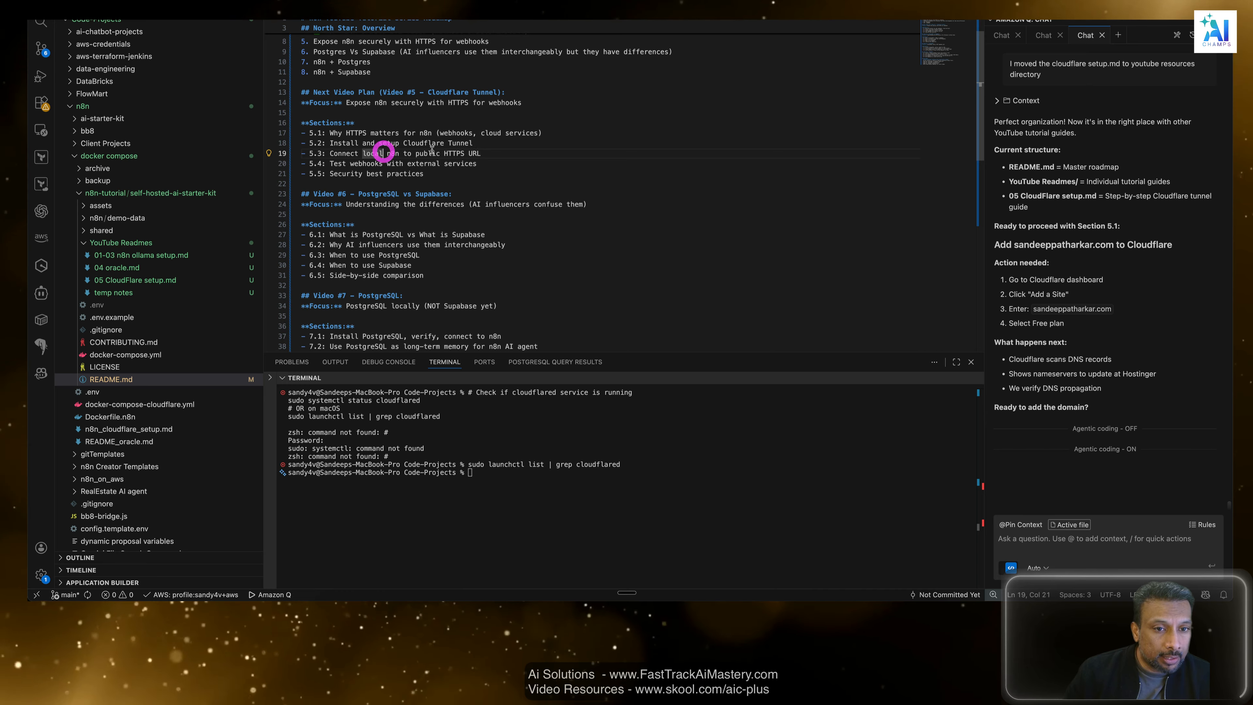
{"action": "left_click", "coordinate": [469, 143]}
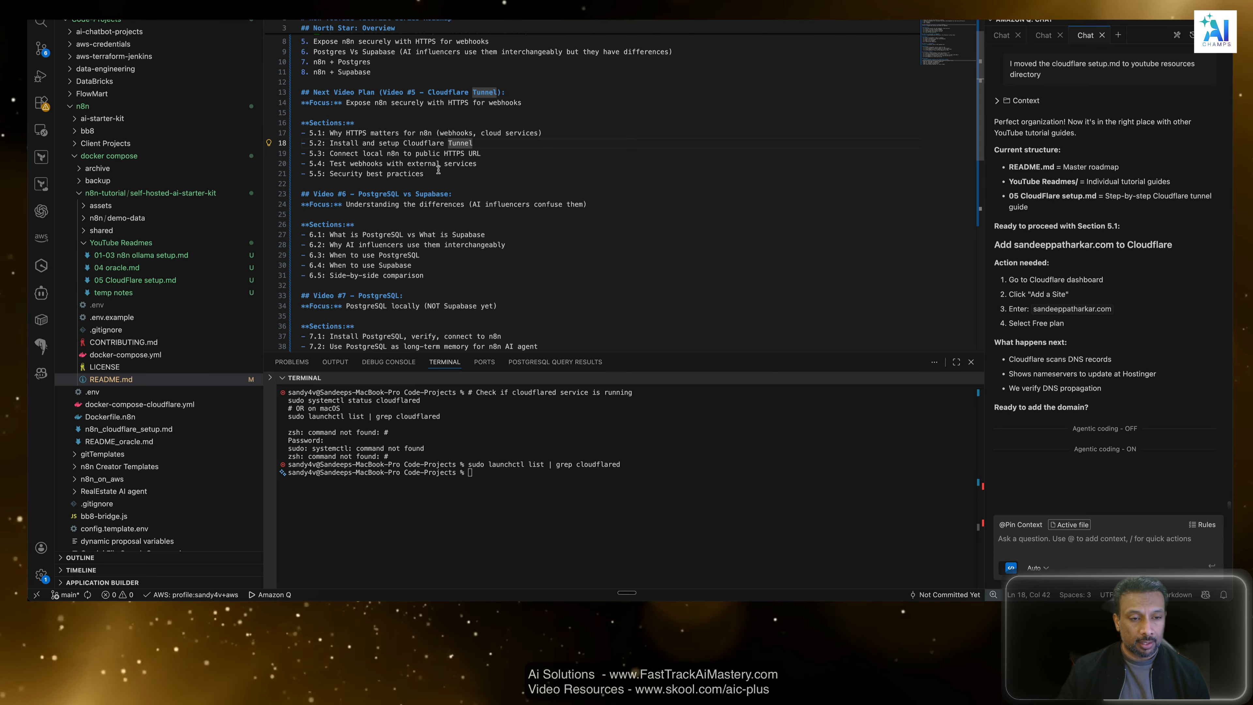
{"action": "left_click", "coordinate": [489, 165]}
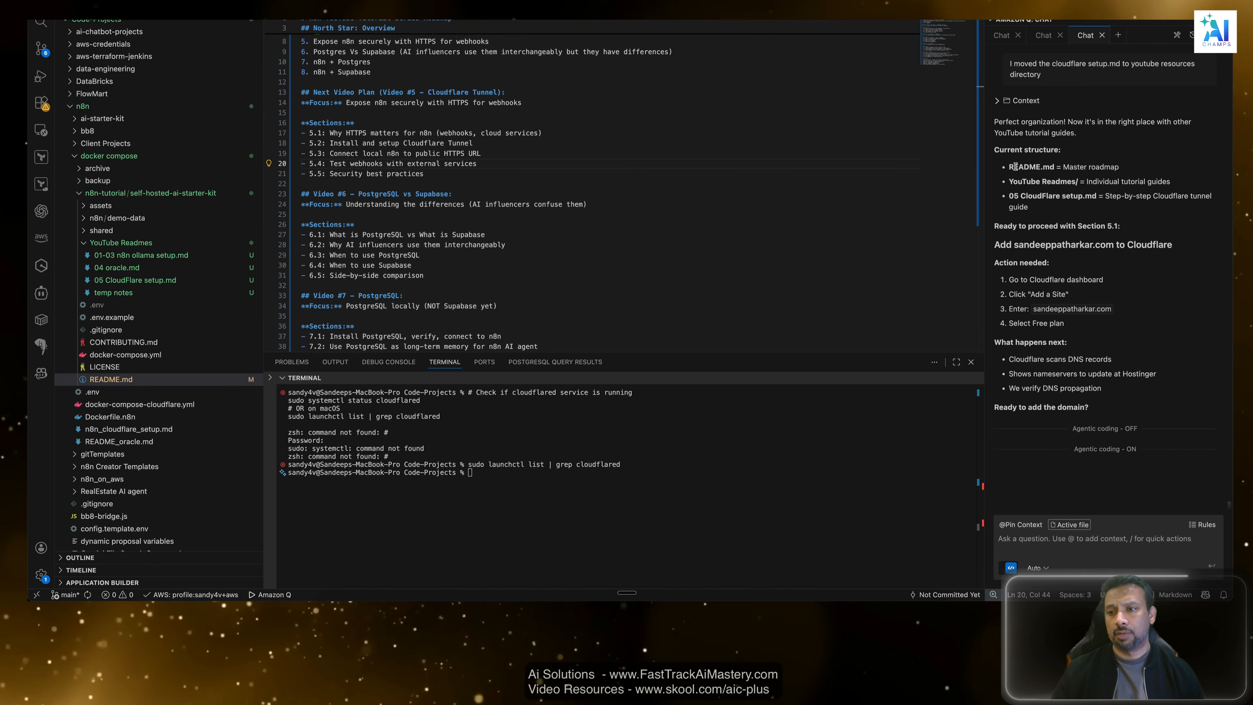
{"action": "scroll", "coordinate": [600, 121], "scroll_direction": "down", "scroll_amount": 10}
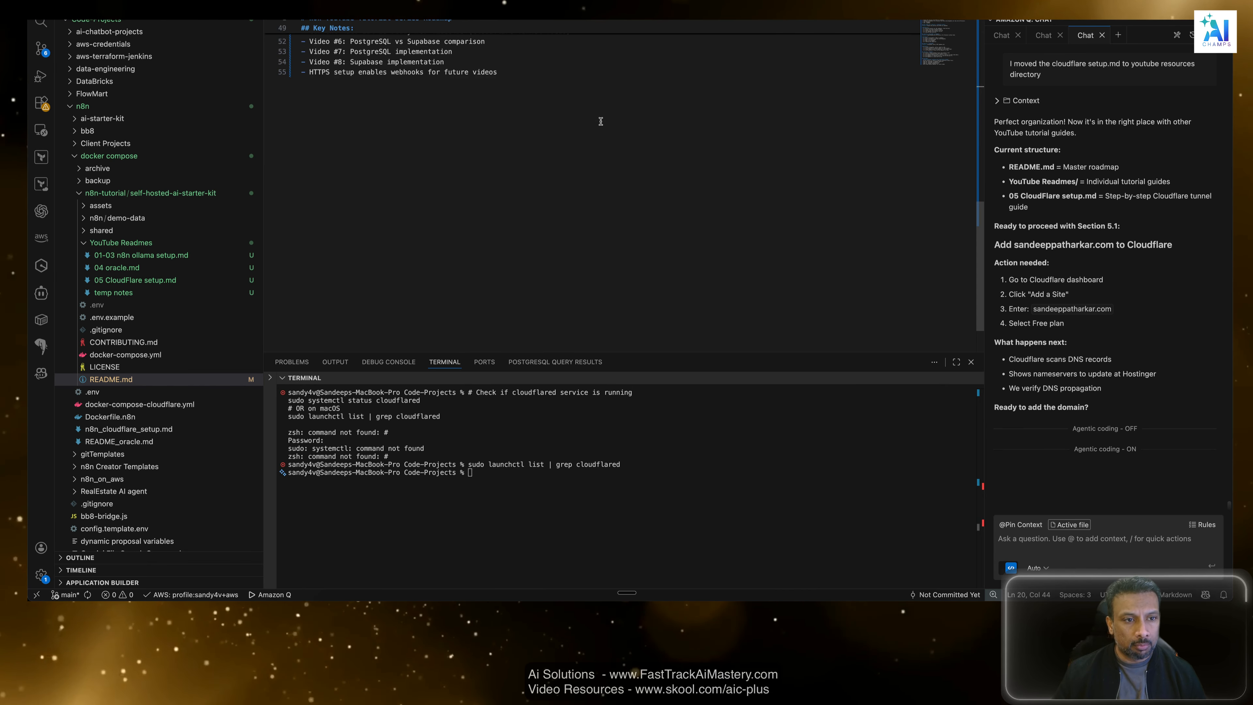
{"action": "scroll", "coordinate": [601, 121], "scroll_direction": "up", "scroll_amount": 10}
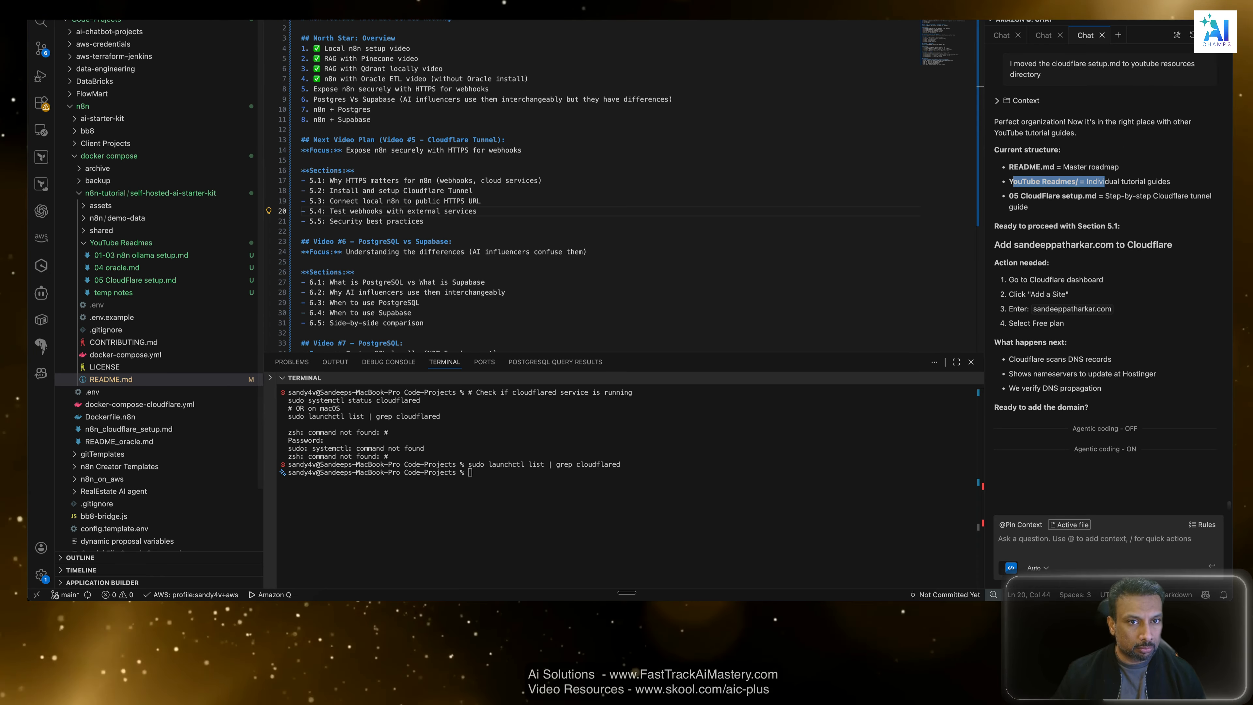
Open 05 CloudFlare setup.md and temp notes, skim the tunnel architecture outline, and close temp notes without saving.
{"action": "left_click", "coordinate": [135, 280]}
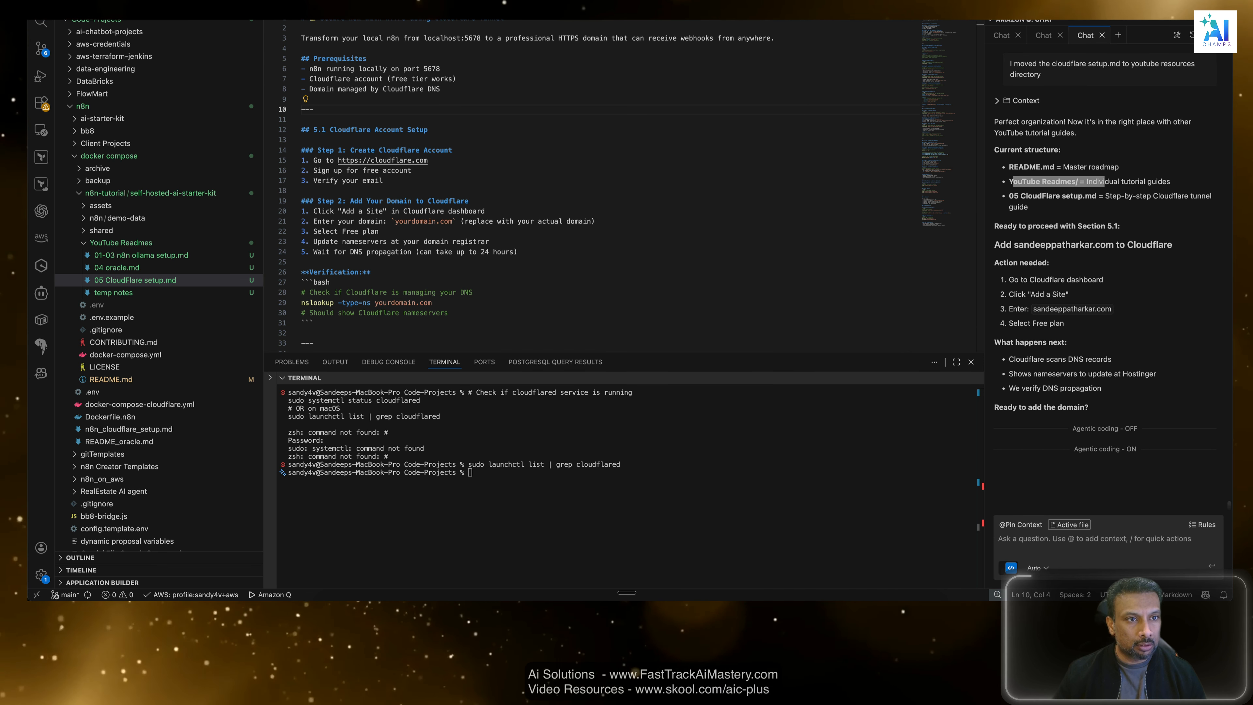
{"action": "left_click", "coordinate": [114, 292]}
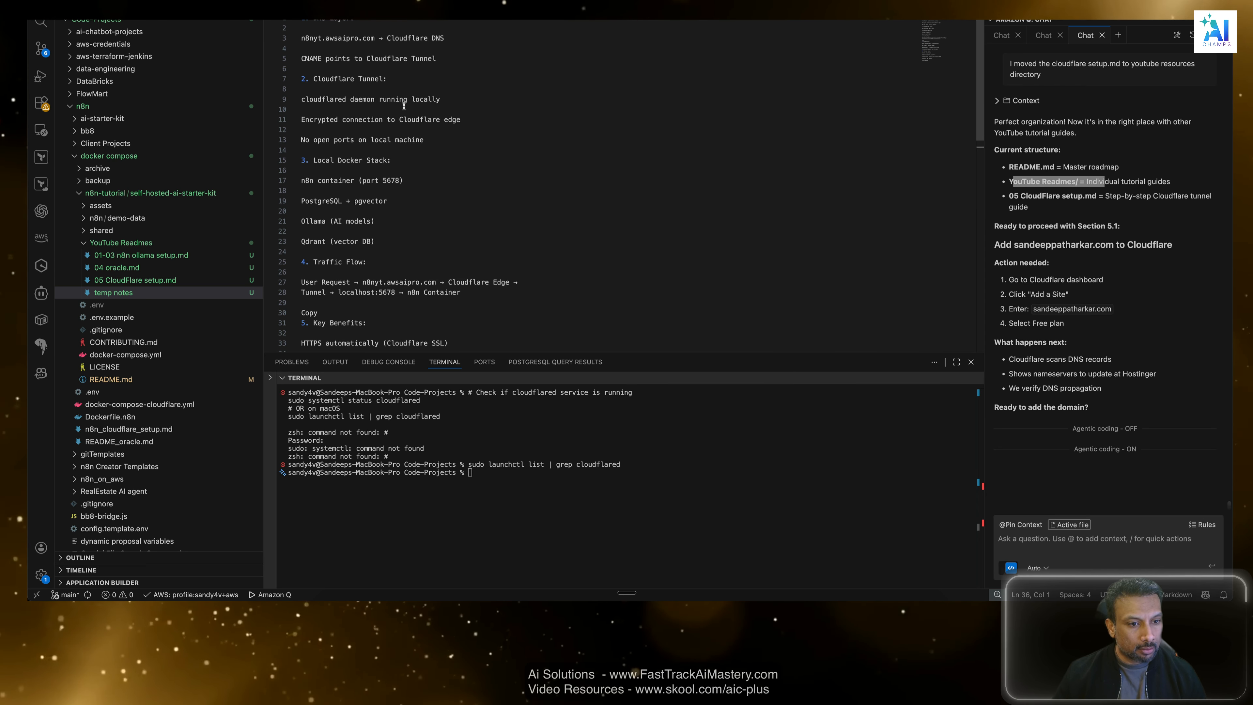
{"action": "scroll", "coordinate": [404, 106], "scroll_direction": "down", "scroll_amount": 5}
{"action": "scroll", "coordinate": [403, 106], "scroll_direction": "up", "scroll_amount": 5}
{"action": "key", "text": "super+w"}
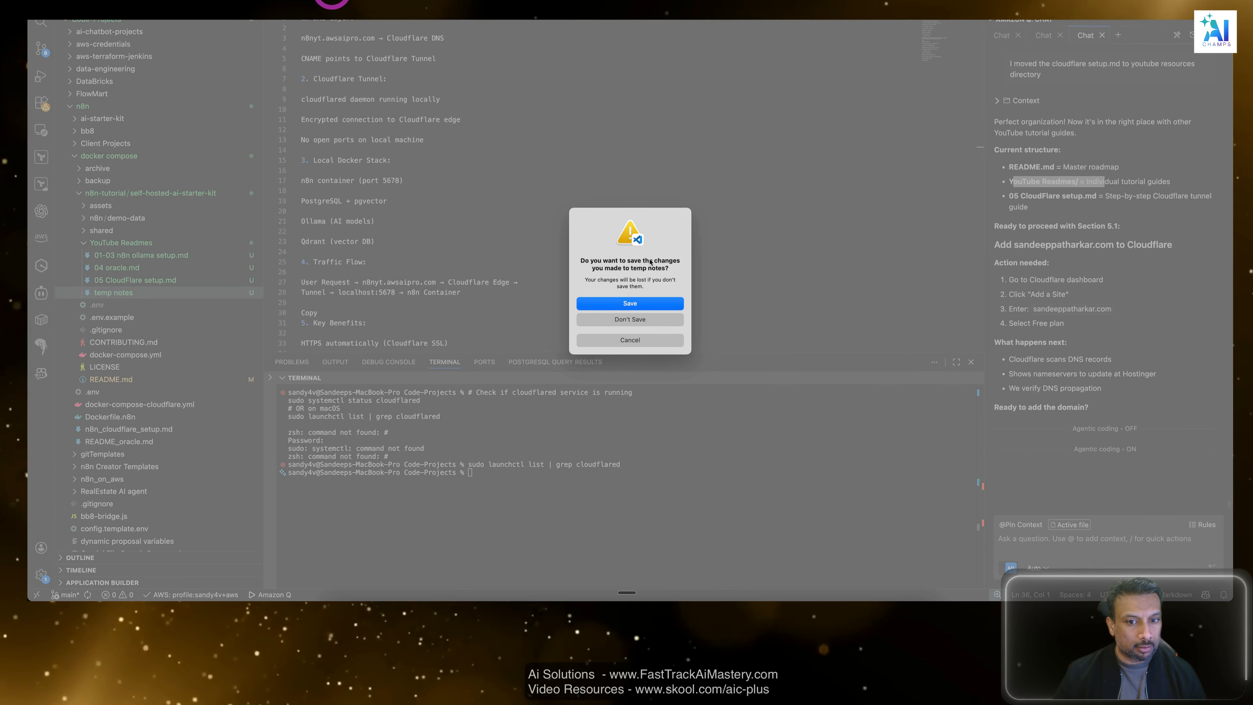
{"action": "left_click", "coordinate": [653, 322]}
{"action": "left_click", "coordinate": [401, 1]}
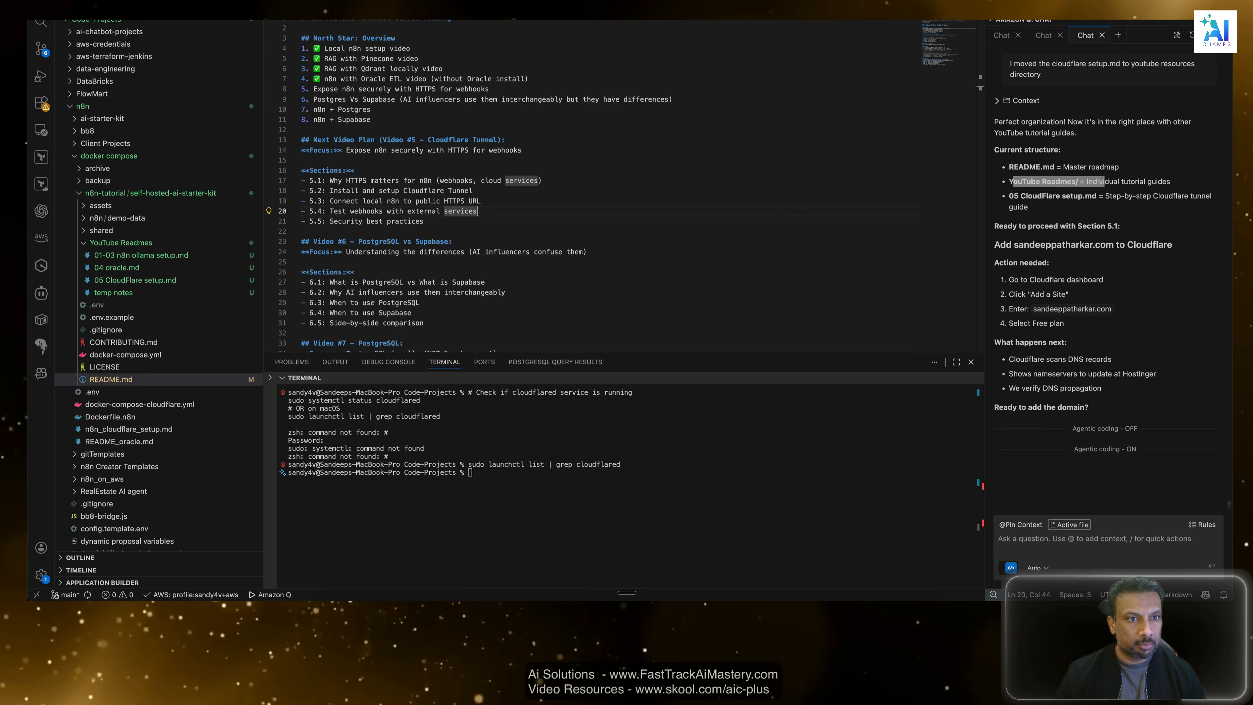
Return to 05 CloudFlare setup.md and highlight its entry under Current structure in the Amazon Q chat.
{"action": "left_click", "coordinate": [308, 0]}
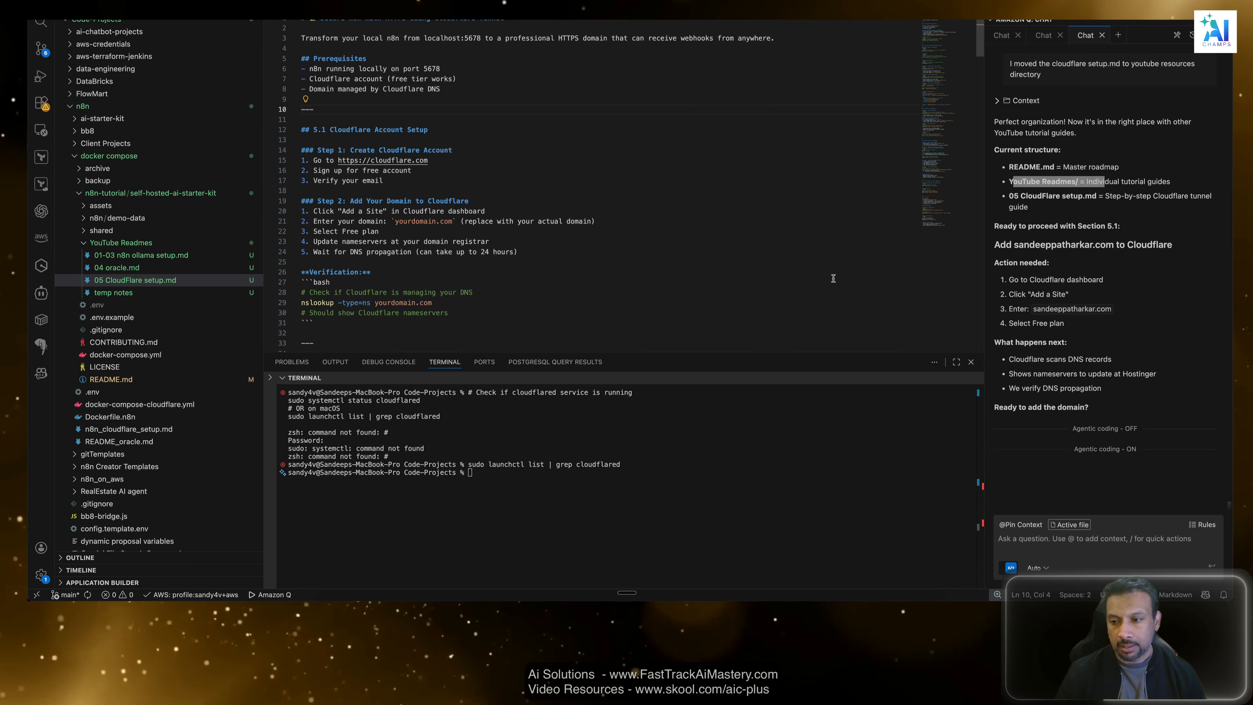
{"action": "left_click", "coordinate": [1088, 203]}
{"action": "left_click_drag", "start_coordinate": [1018, 197], "coordinate": [1077, 196]}
{"action": "left_click", "coordinate": [1070, 205]}
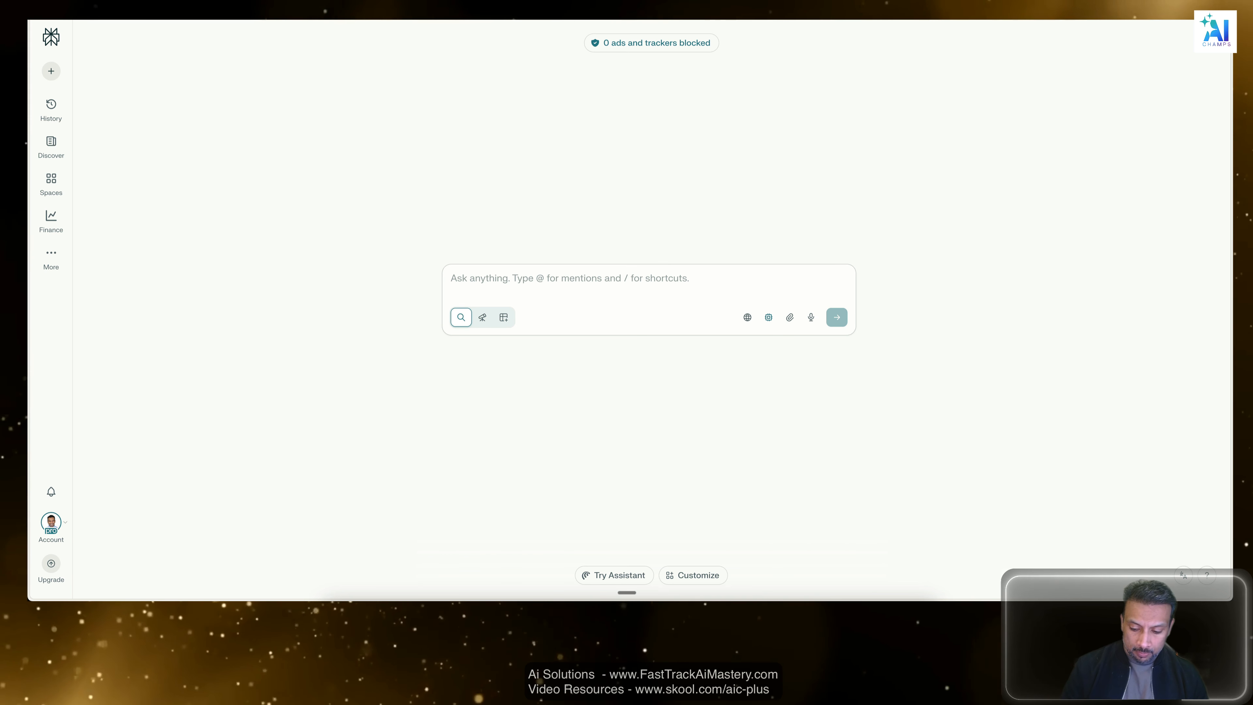
Switch to the browser and try to load the n8nyt subdomain of the personal domain.
{"action": "type", "text": "n8nyt.sandeep"}
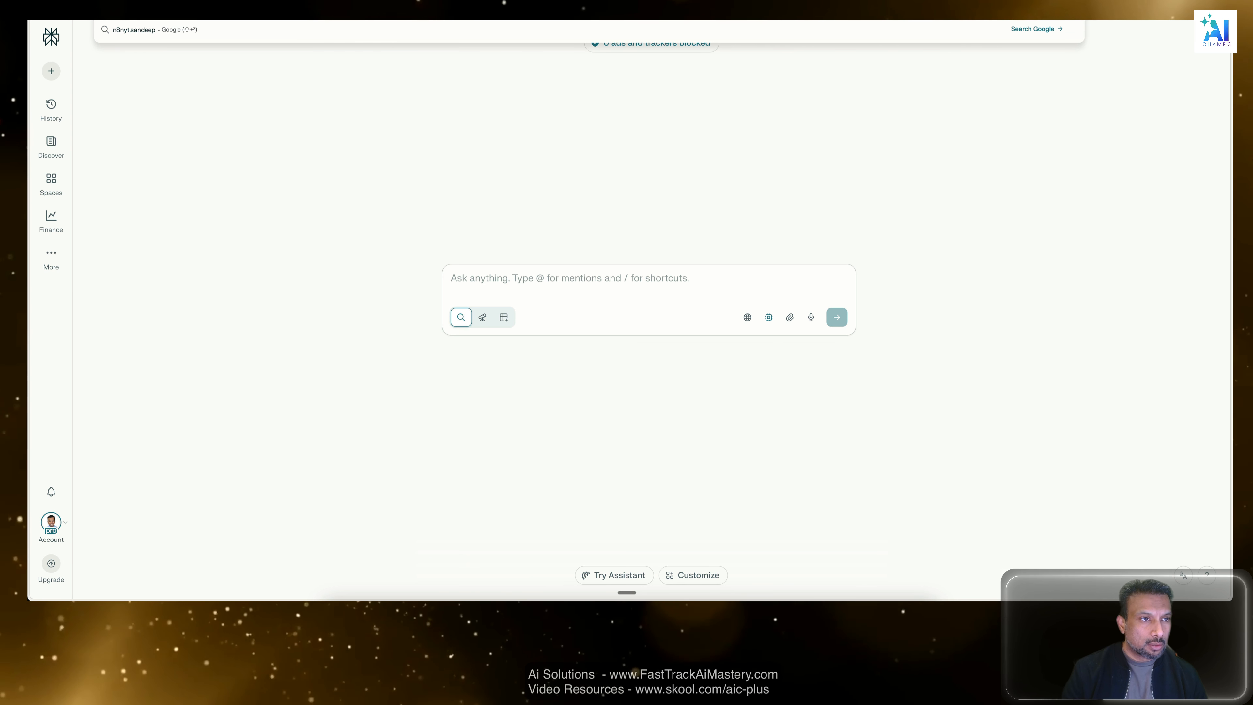
{"action": "type", "text": "patharkar.com"}
{"action": "key", "text": "Return"}
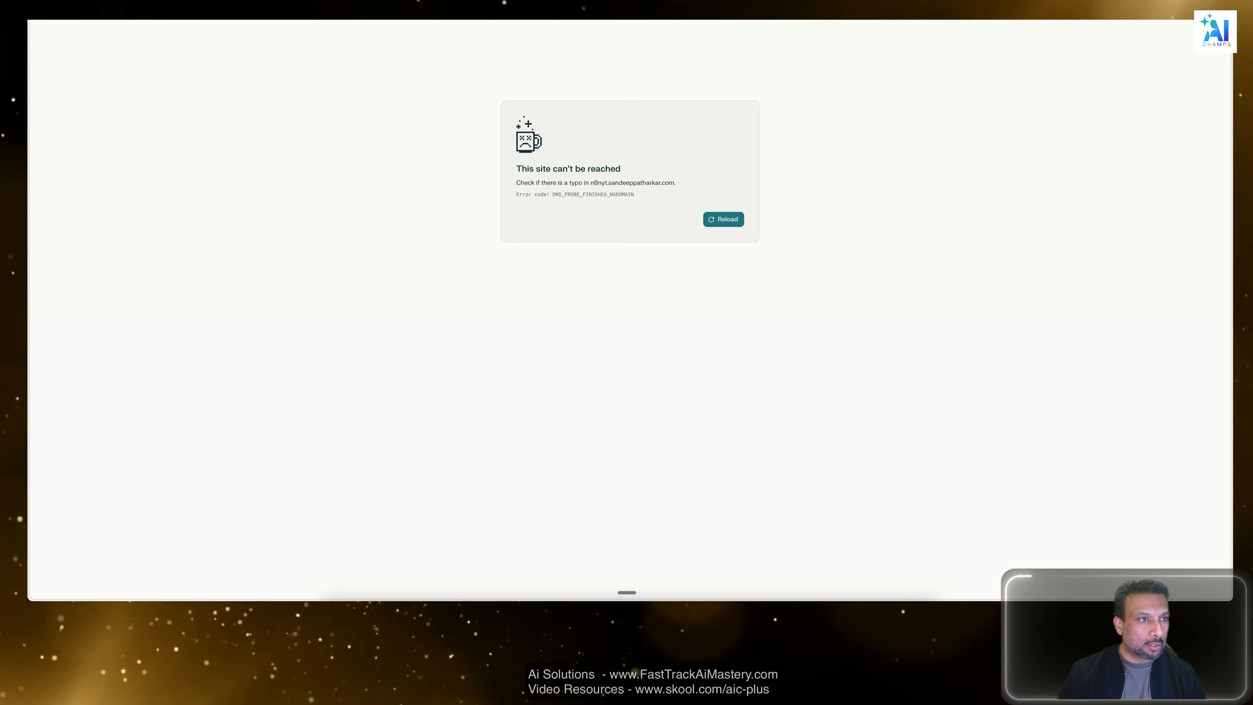
Load the personal domain without the n8nyt prefix and look through its homepage down to the Integrations section.
{"action": "key", "text": "BackSpace"}
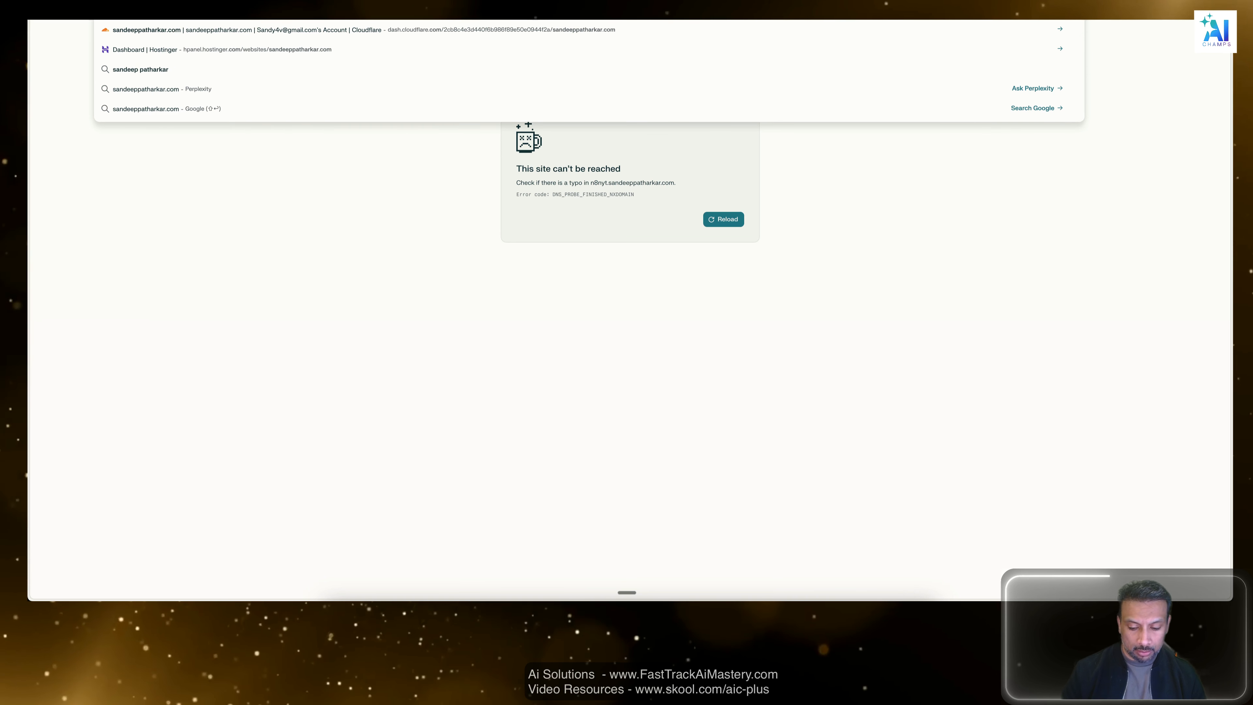
{"action": "key", "text": "Return"}
{"action": "scroll", "coordinate": [428, 280], "scroll_direction": "down", "scroll_amount": 8}
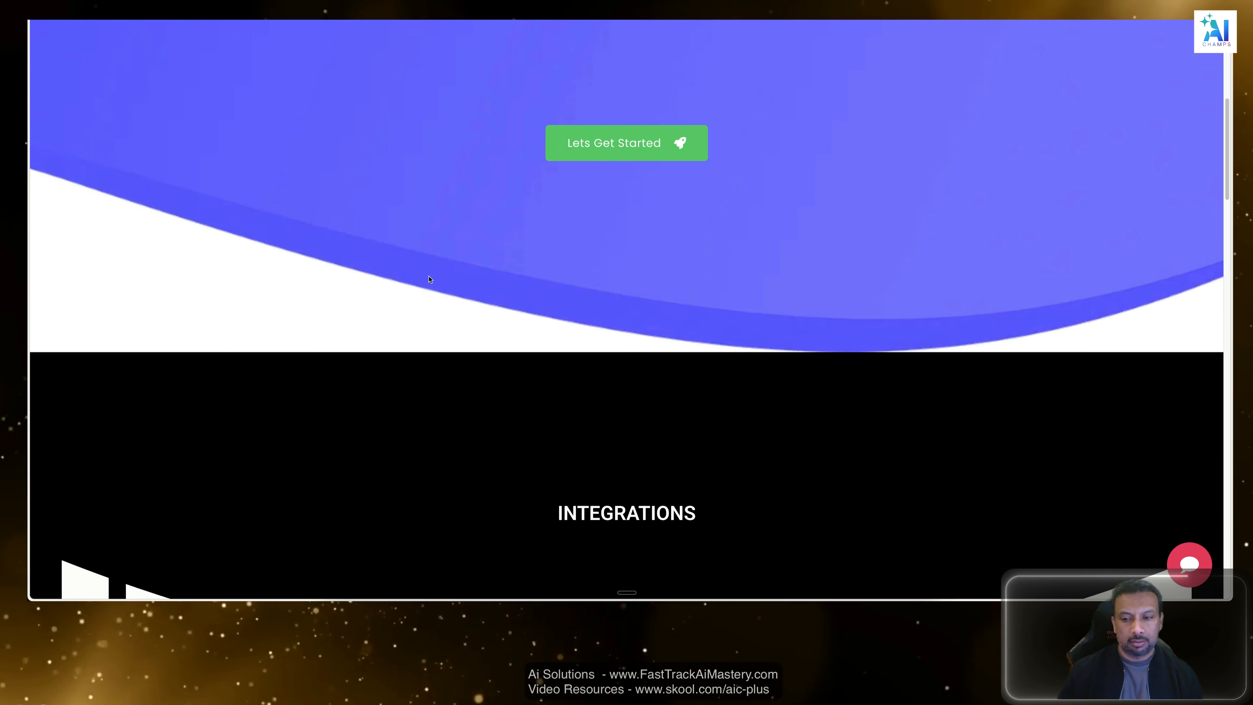
{"action": "scroll", "coordinate": [429, 279], "scroll_direction": "down", "scroll_amount": 15}
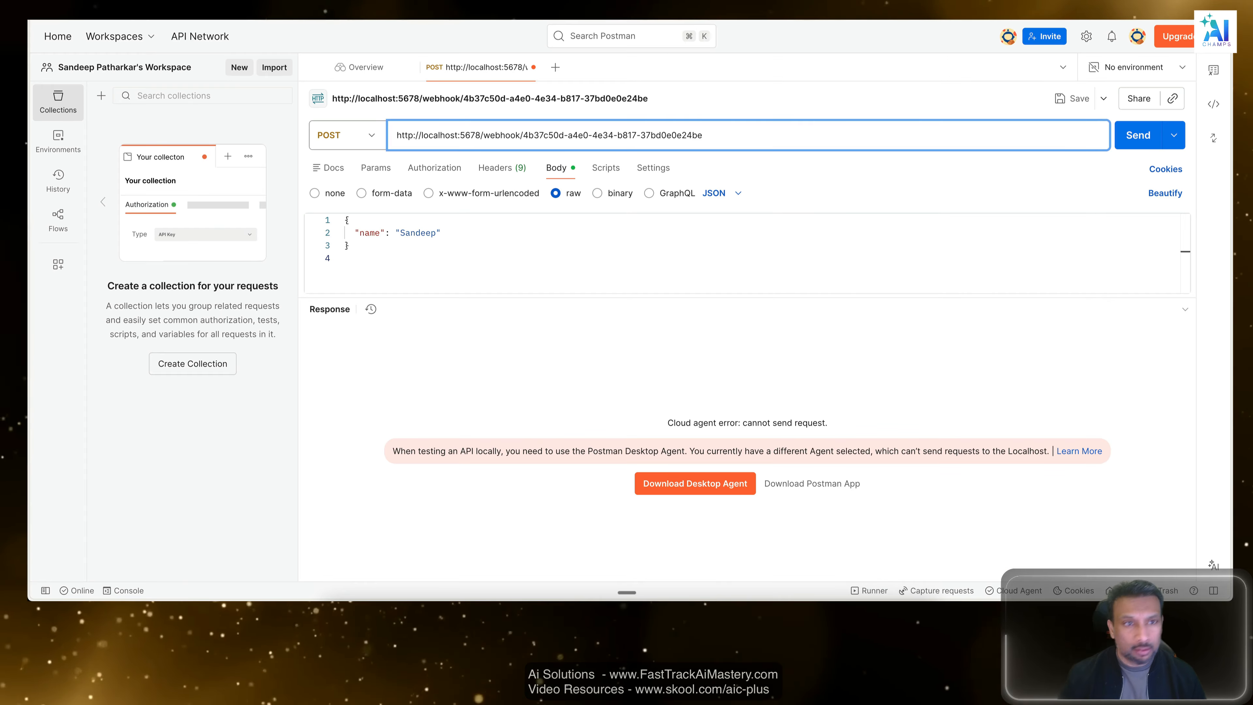
{"action": "key", "text": "super+Tab"}
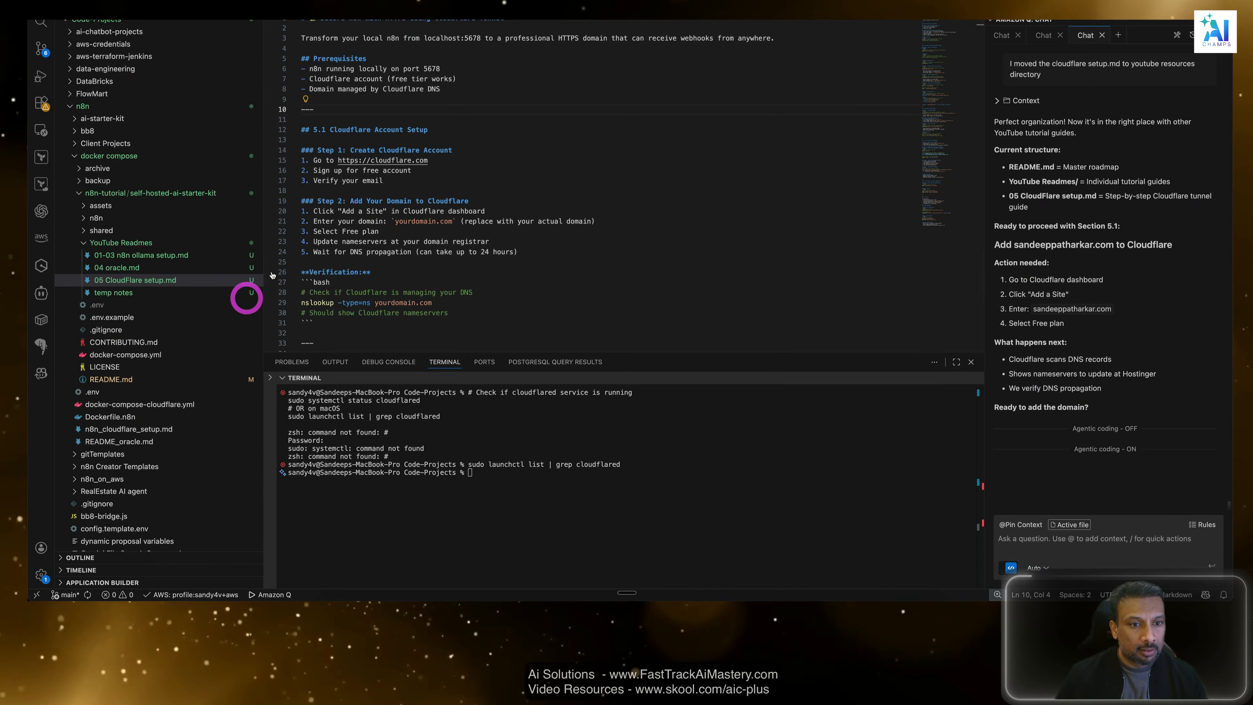
{"action": "left_click", "coordinate": [518, 159]}
{"action": "scroll", "coordinate": [411, 170], "scroll_direction": "down", "scroll_amount": 3}
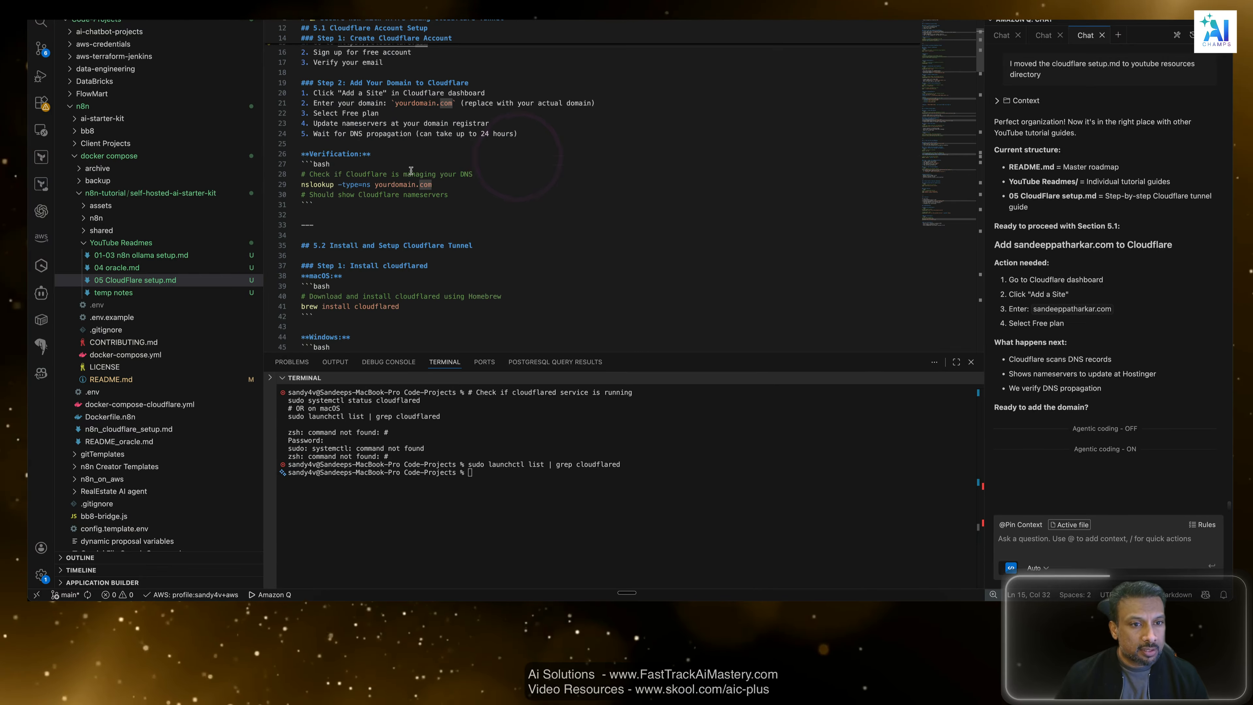
{"action": "scroll", "coordinate": [411, 170], "scroll_direction": "up", "scroll_amount": 4}
{"action": "left_click", "coordinate": [339, 154]}
{"action": "left_click", "coordinate": [453, 182]}
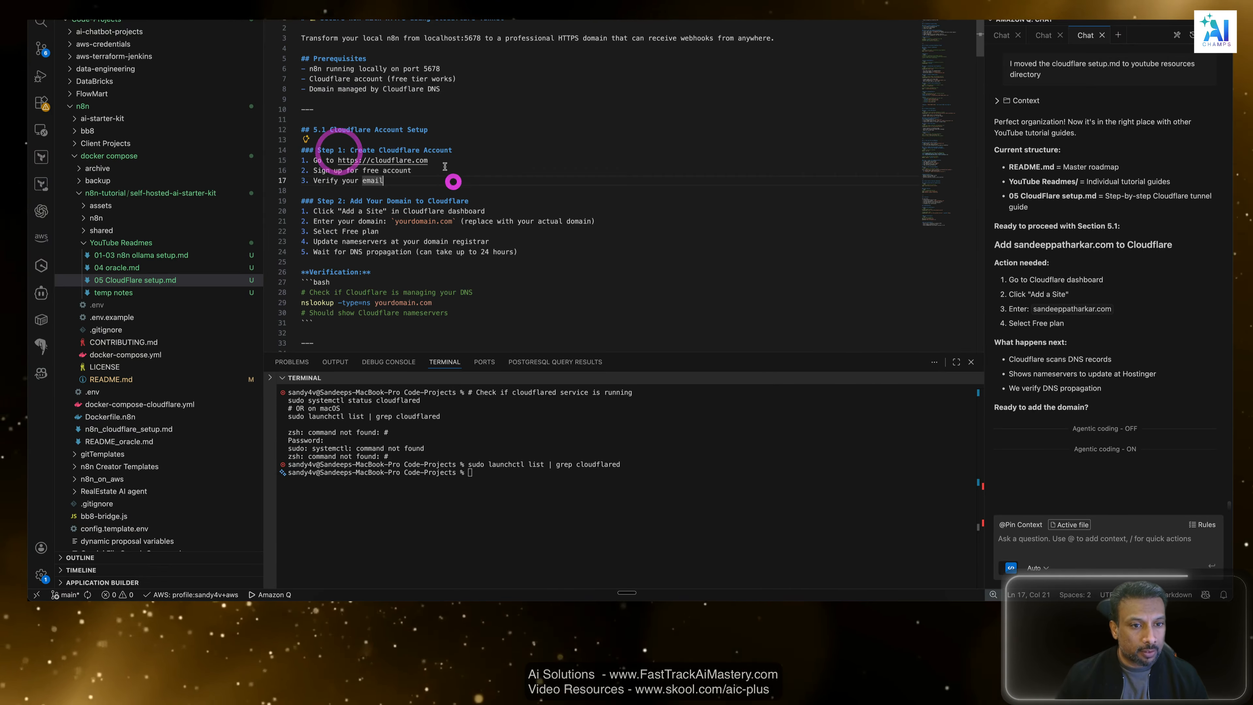
{"action": "double_click", "coordinate": [413, 160]}
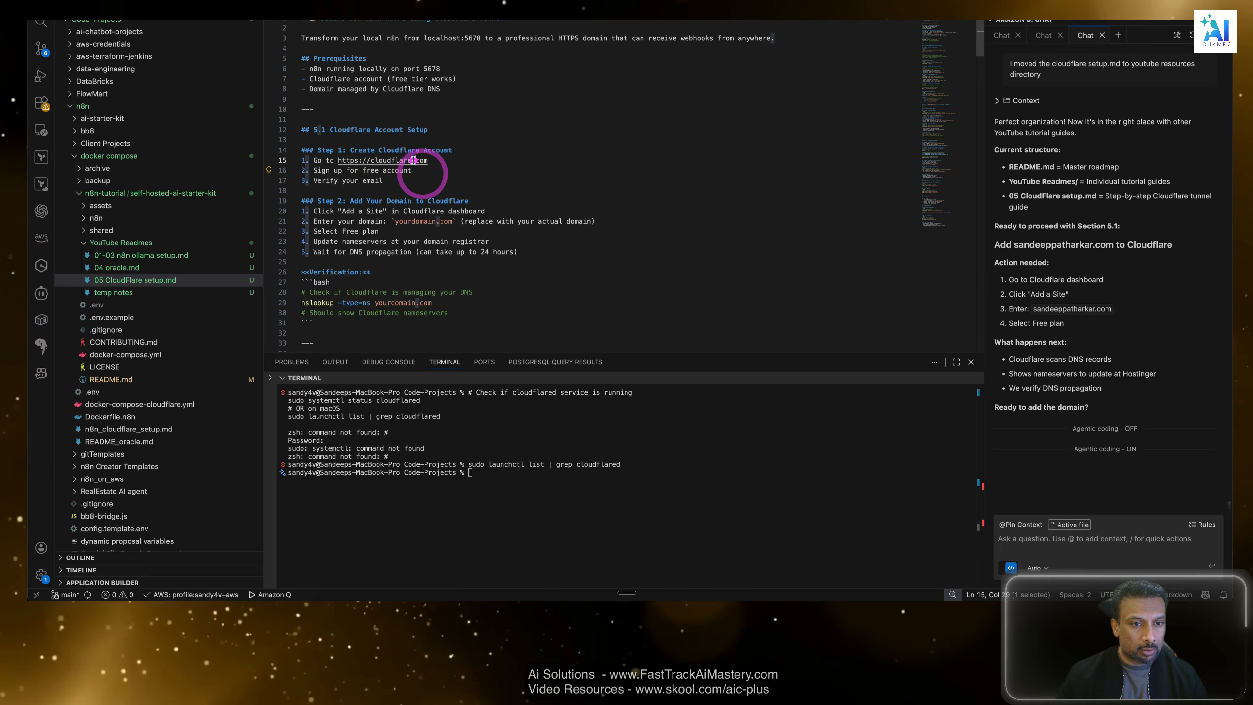
{"action": "left_click", "coordinate": [413, 160], "text": "super"}
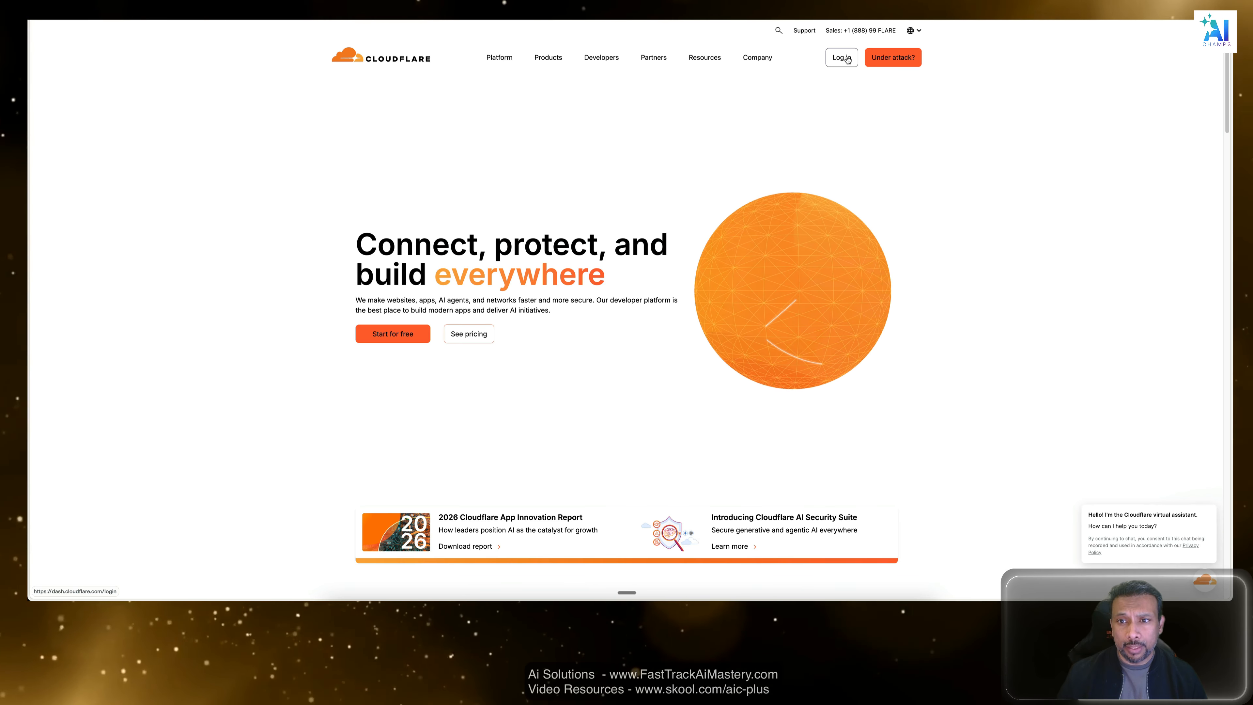
Log in to Cloudflare and view the Domains list on the account home page.
{"action": "left_click", "coordinate": [844, 57]}
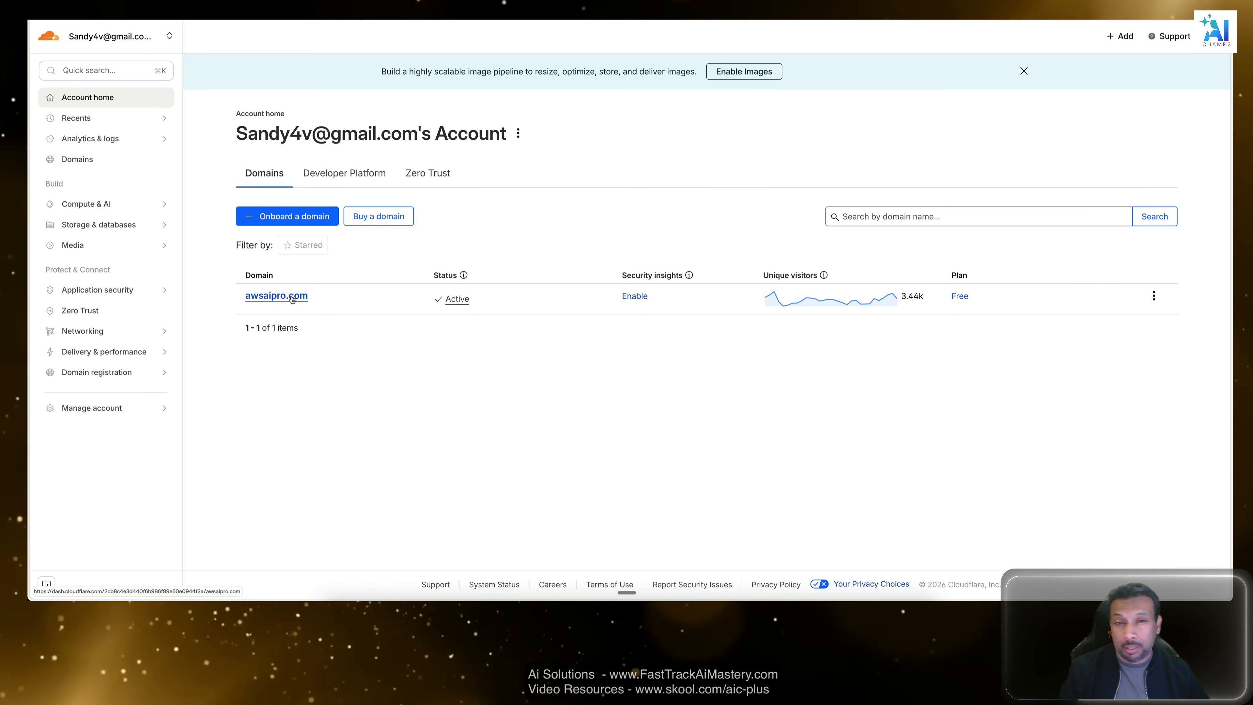
{"action": "left_click", "coordinate": [549, 419]}
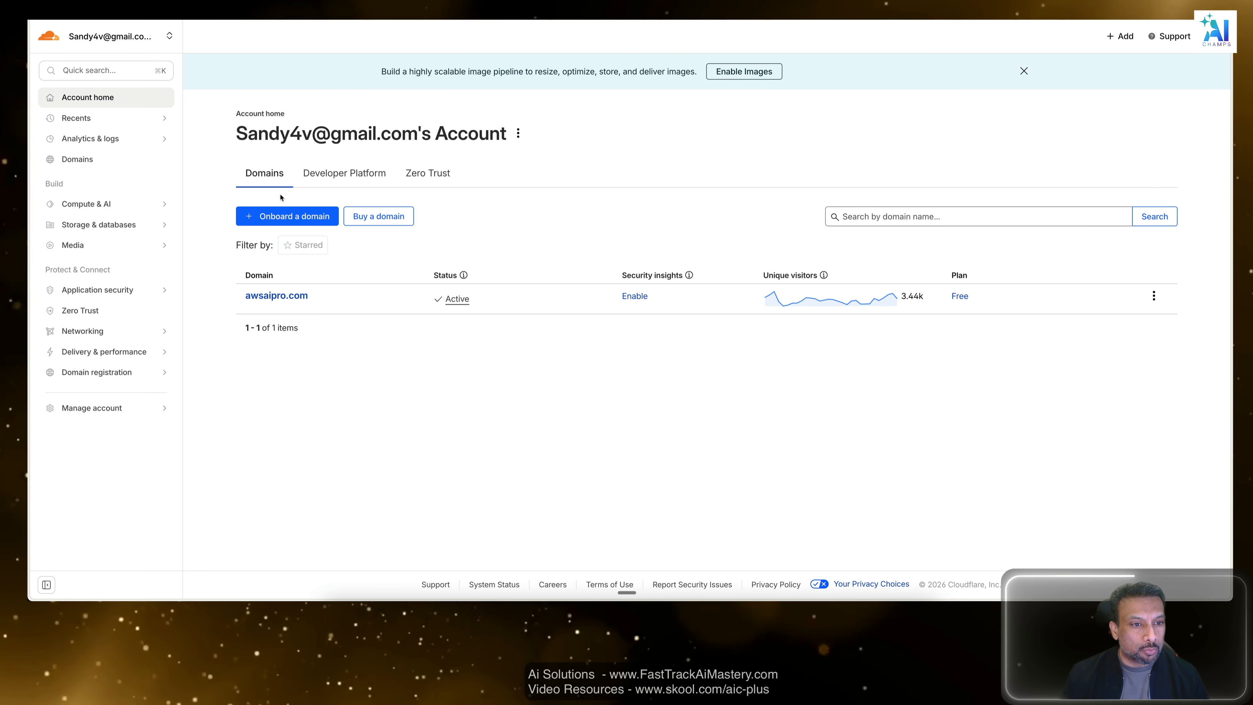
{"action": "left_click", "coordinate": [542, 458]}
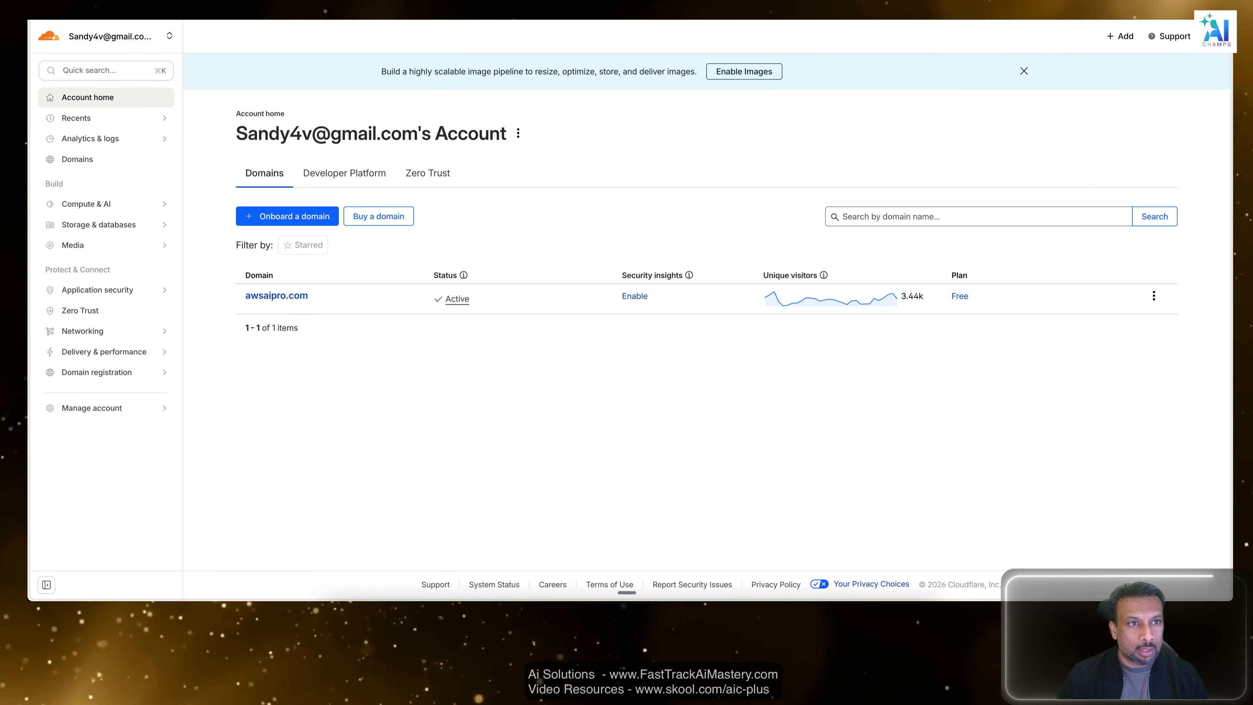
Switch back to VS Code and review the free account sign-up and email verification items in Step 1 of the Cloudflare guide.
{"action": "key", "text": "super+Tab"}
{"action": "left_click", "coordinate": [472, 171]}
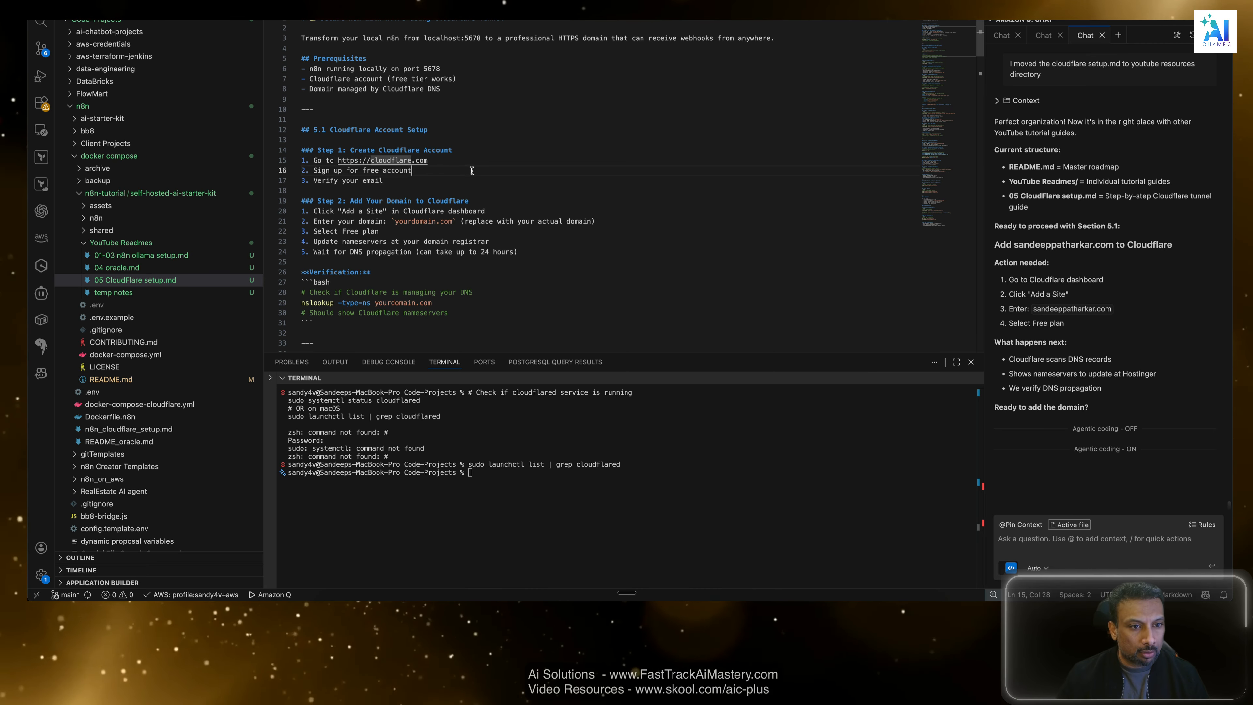
{"action": "left_click", "coordinate": [397, 179]}
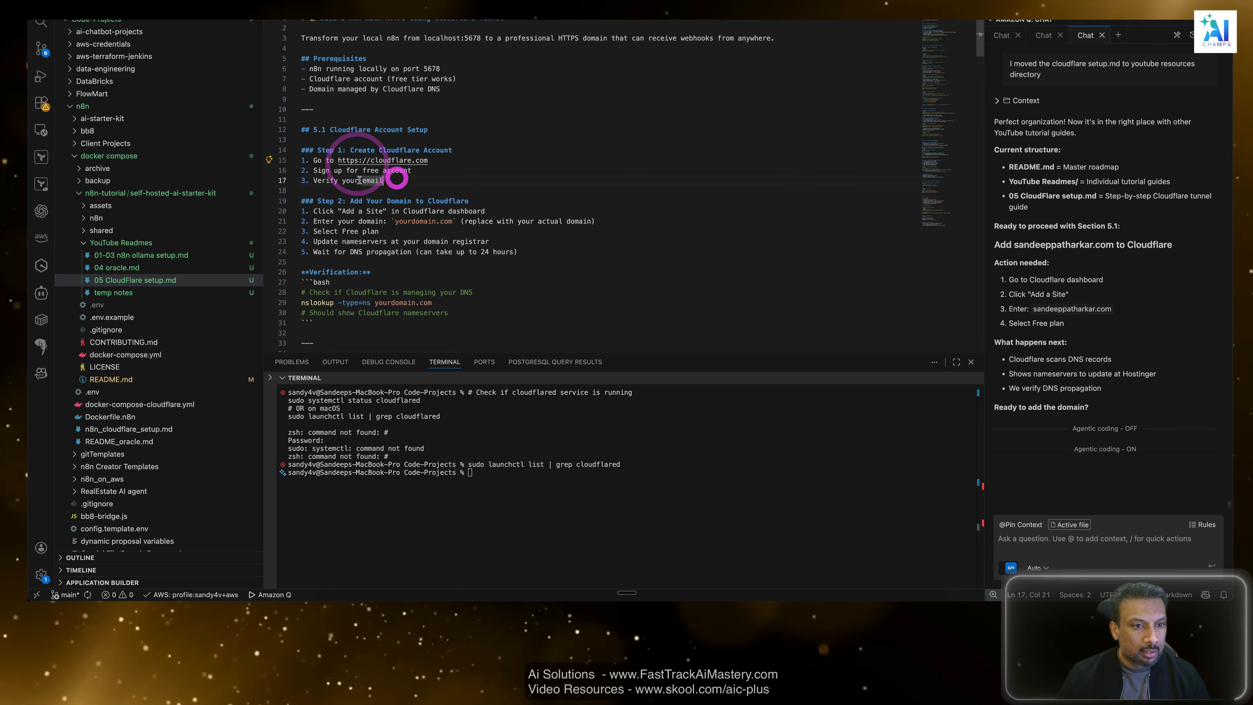
{"action": "left_click_drag", "start_coordinate": [359, 180], "coordinate": [298, 178]}
{"action": "left_click", "coordinate": [583, 190]}
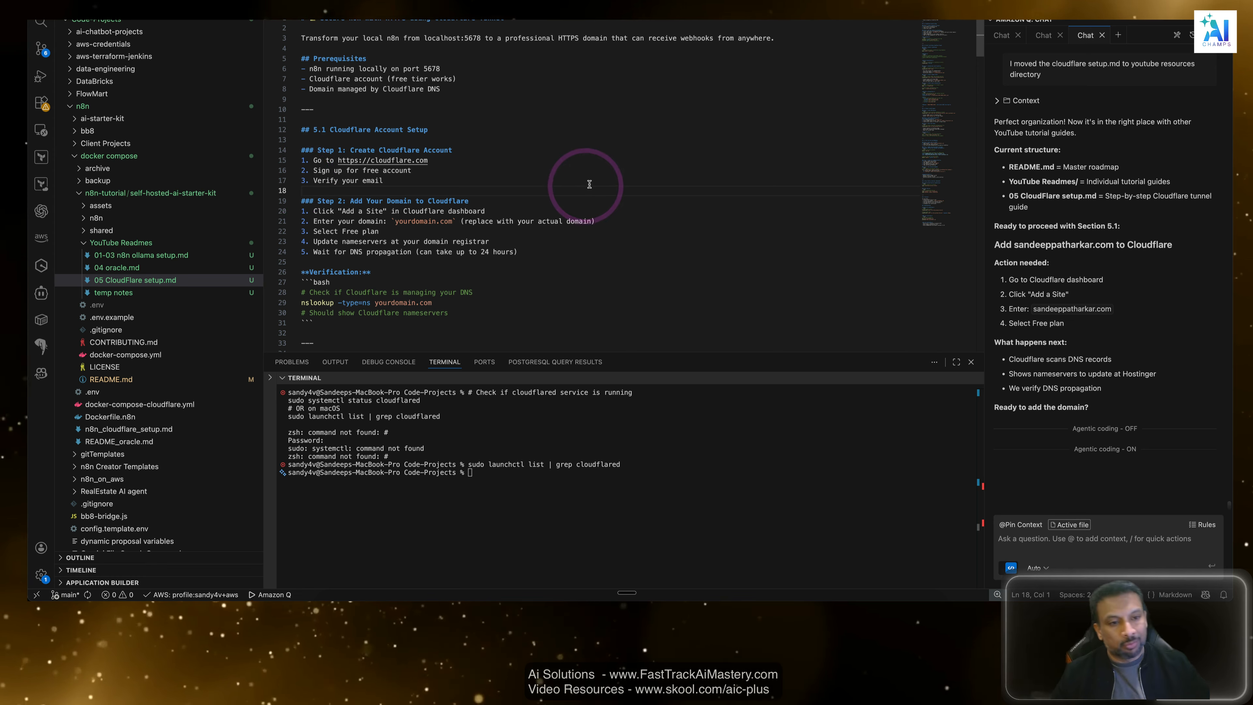
Review the free sign-up and email verification items in Step 1 of the guide alongside the Cloudflare account home page.
{"action": "left_click_drag", "start_coordinate": [410, 187], "coordinate": [291, 172]}
{"action": "key", "text": "super+Tab"}
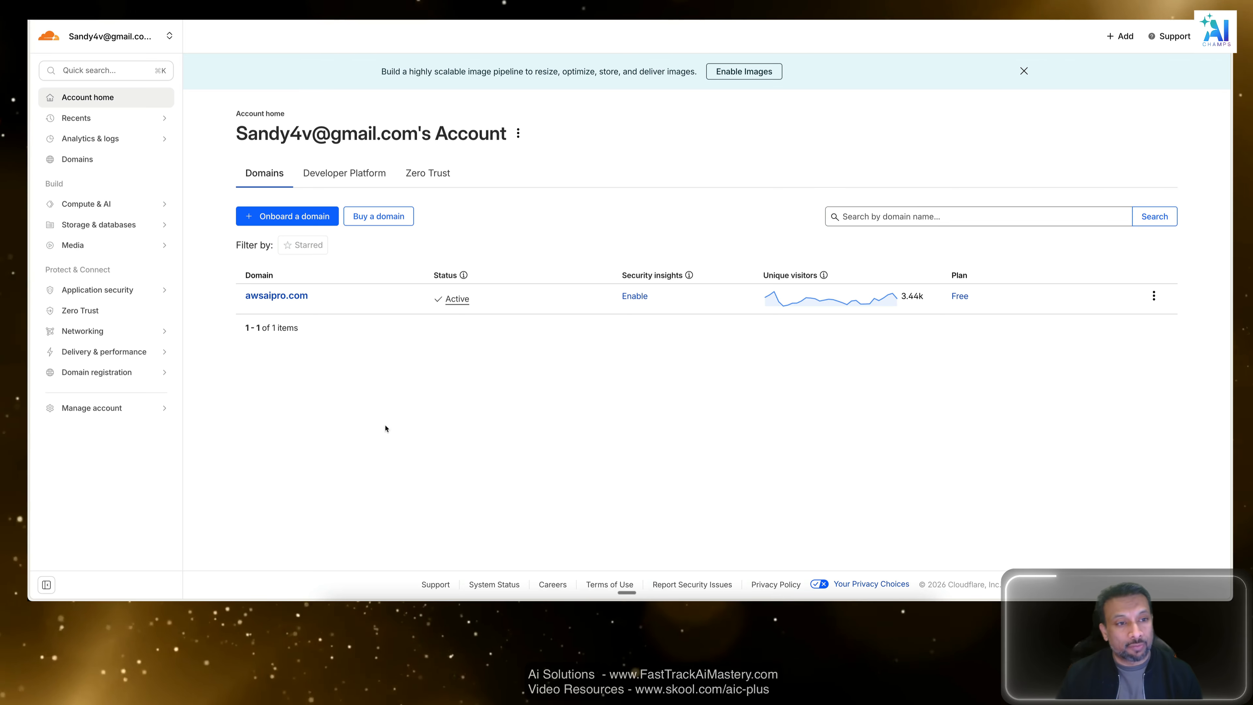
{"action": "key", "text": "super+Tab"}
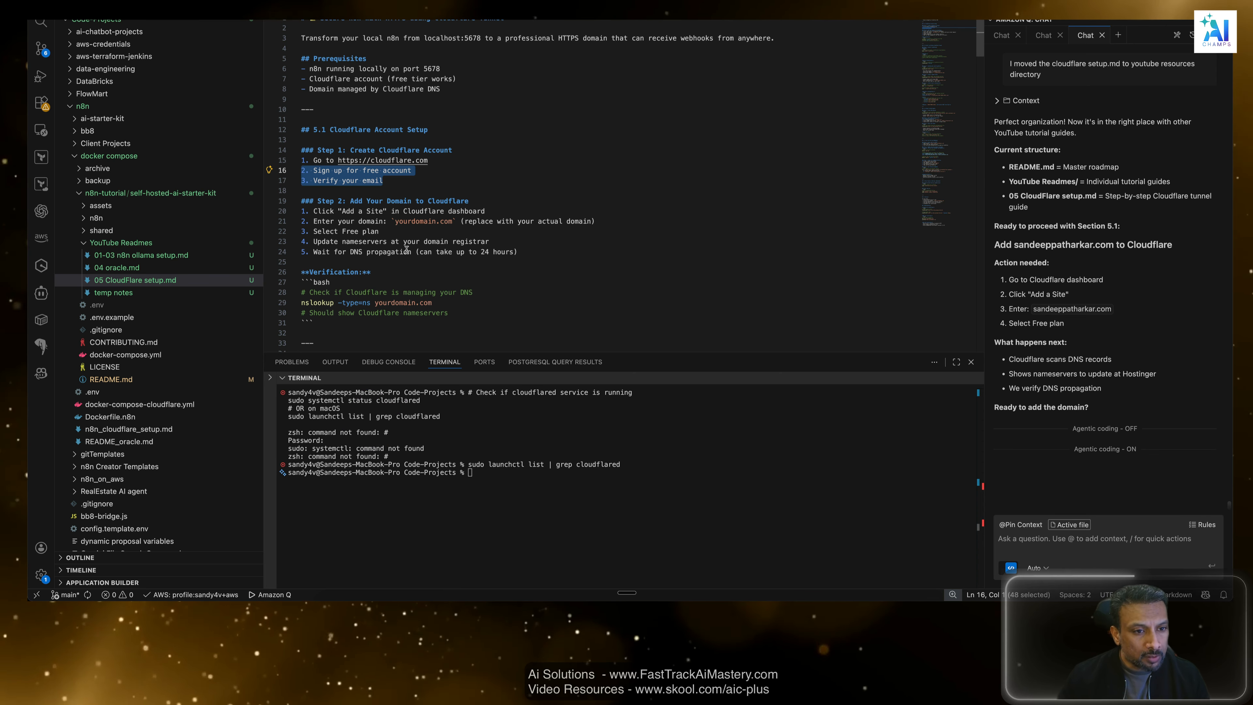
Review Step 2: Add Your Domain to Cloudflare in the guide, covering the Add a Site and domain entry items.
{"action": "left_click", "coordinate": [348, 212]}
{"action": "left_click_drag", "start_coordinate": [517, 213], "coordinate": [318, 211]}
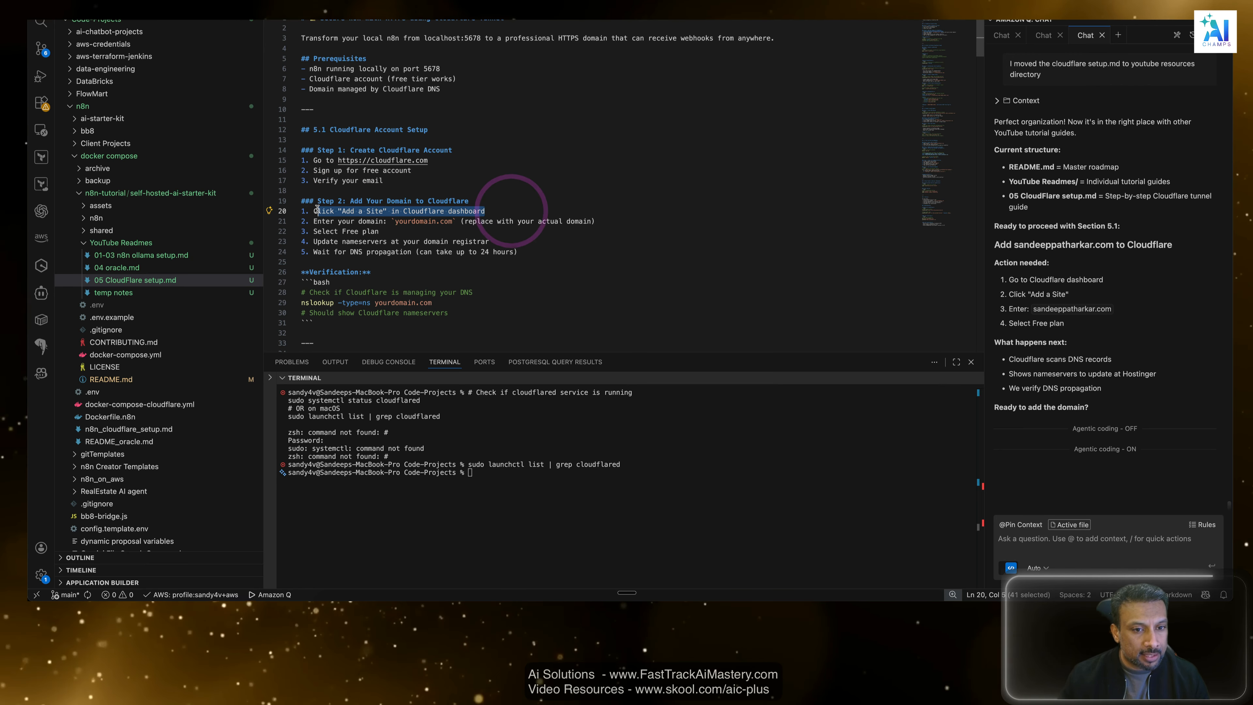
{"action": "scroll", "coordinate": [463, 302], "scroll_direction": "down", "scroll_amount": 2}
{"action": "left_click", "coordinate": [350, 173]}
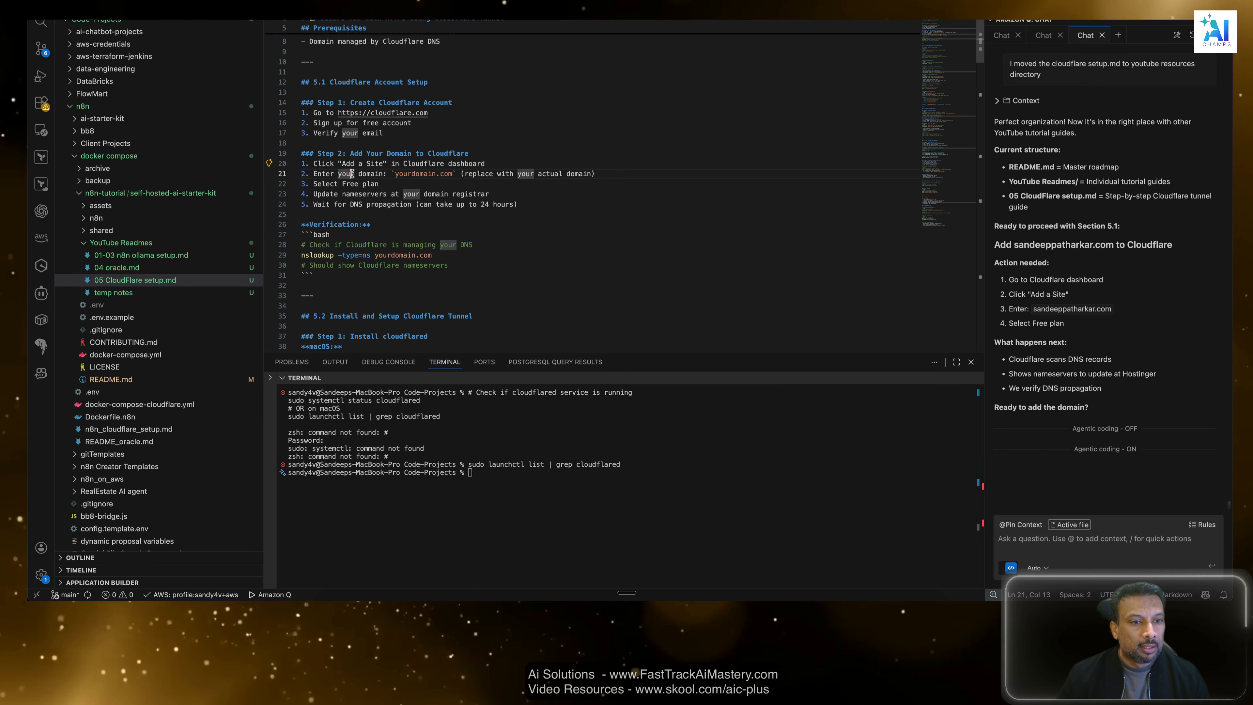
{"action": "left_click_drag", "start_coordinate": [395, 173], "coordinate": [451, 173]}
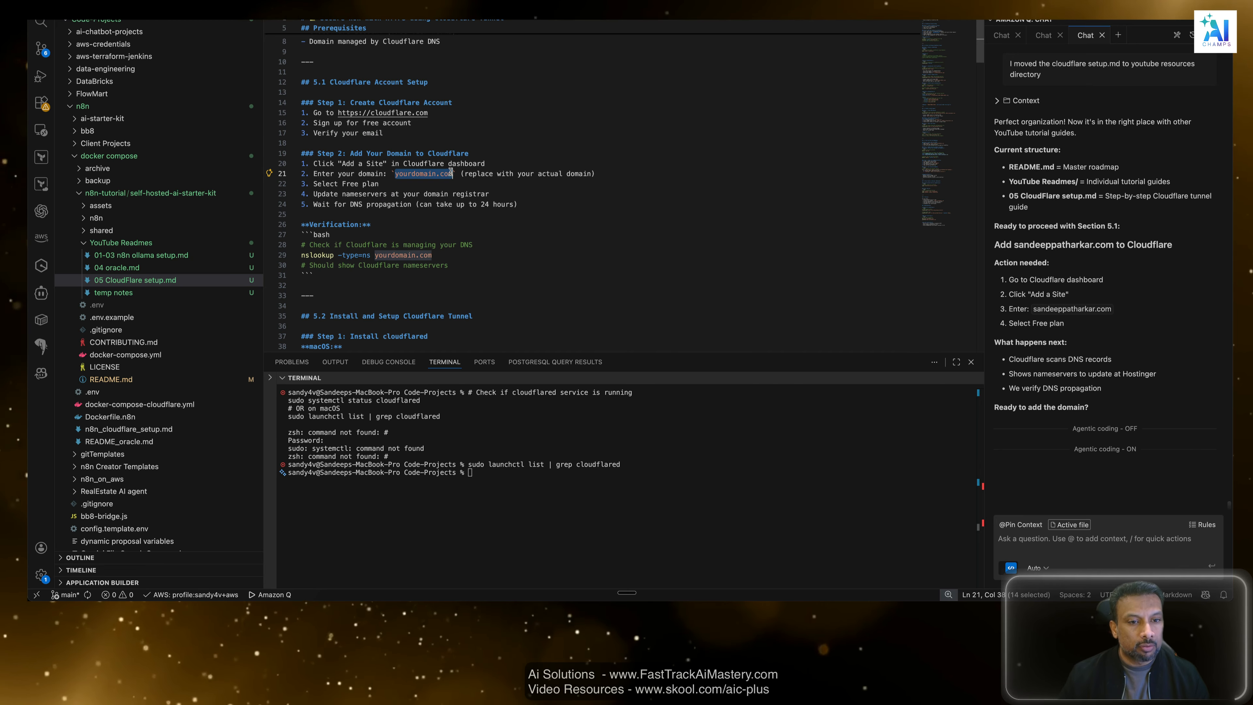
{"action": "left_click", "coordinate": [461, 188]}
Switch to Cloudflare and view the account's Zero Trust overview and Domains list.
{"action": "key", "text": "super+Tab"}
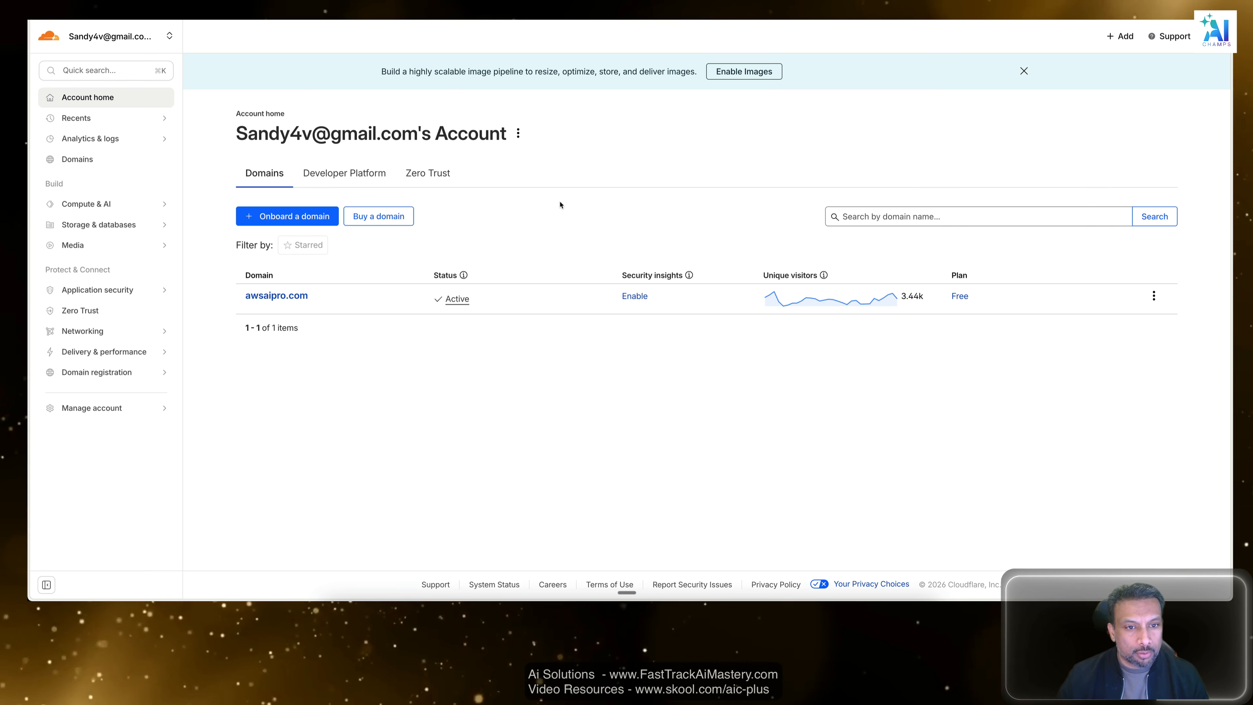
{"action": "left_click", "coordinate": [384, 387]}
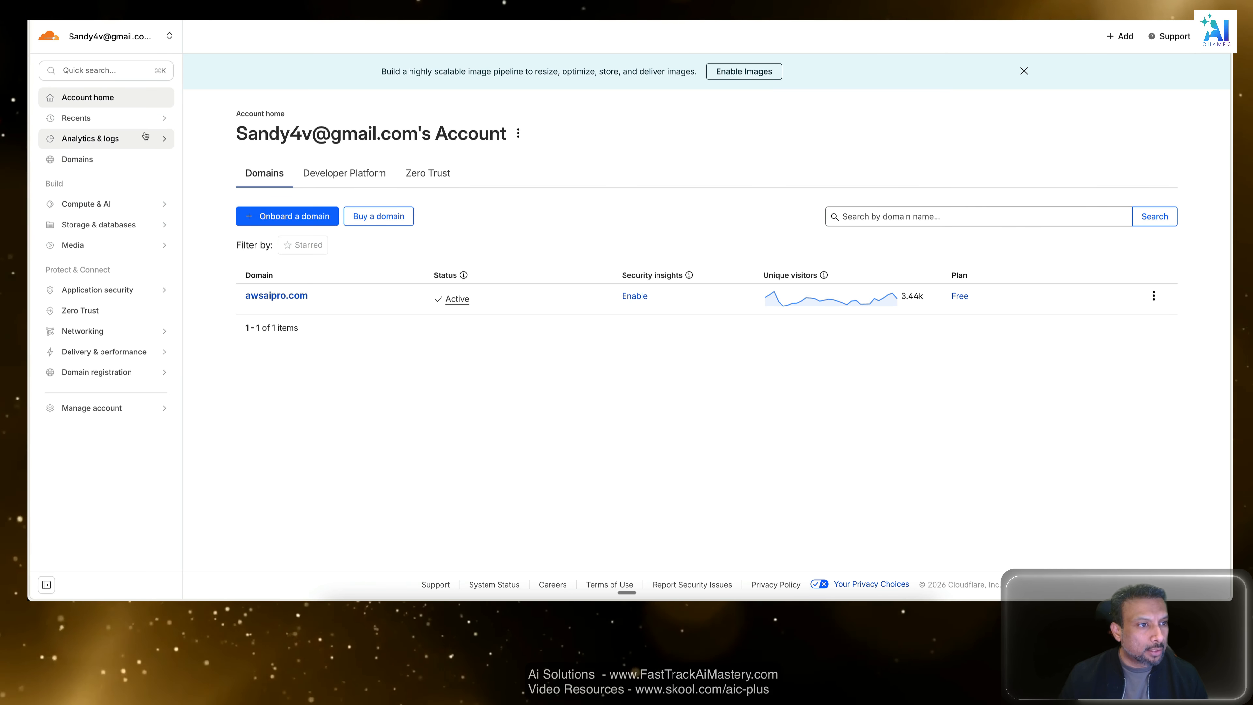
{"action": "left_click", "coordinate": [113, 38]}
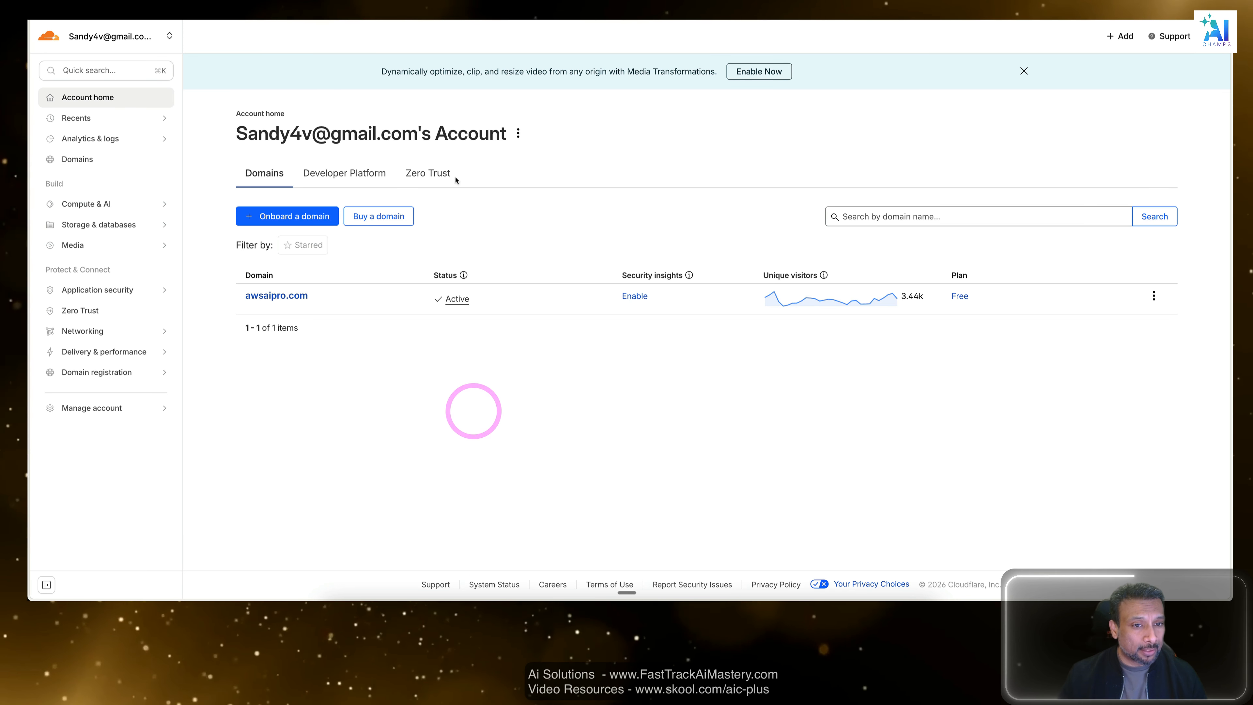
{"action": "left_click", "coordinate": [441, 174]}
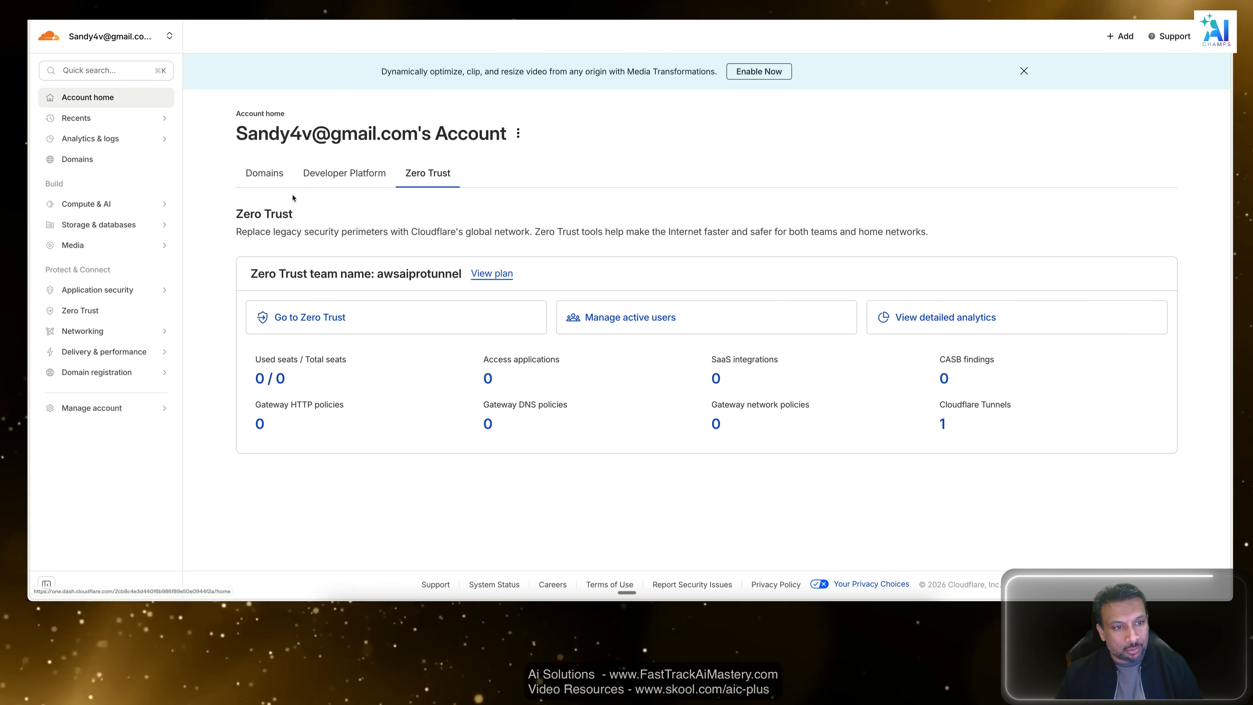
{"action": "left_click", "coordinate": [265, 173]}
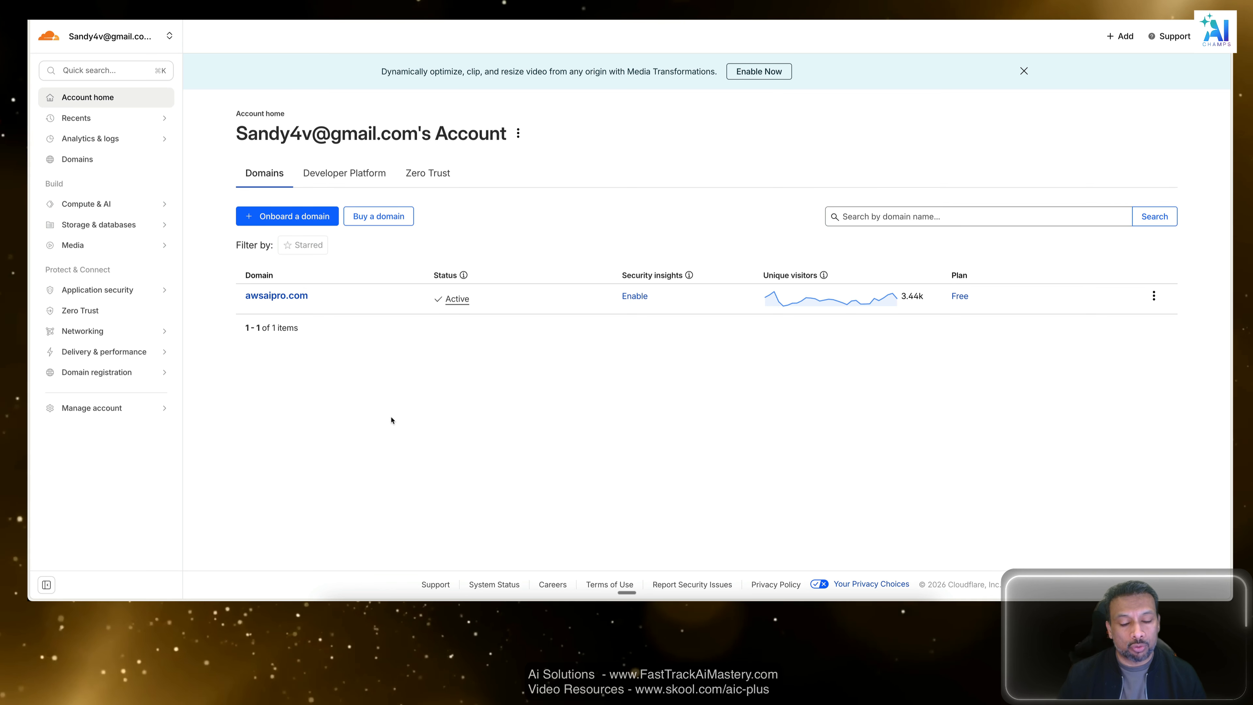
Search Cloudflare's domain registration for dfdfdf, look through the suggested names and prices, and return to the account home.
{"action": "left_click", "coordinate": [379, 216]}
{"action": "type", "text": "dfdfdf"}
{"action": "left_click", "coordinate": [831, 214]}
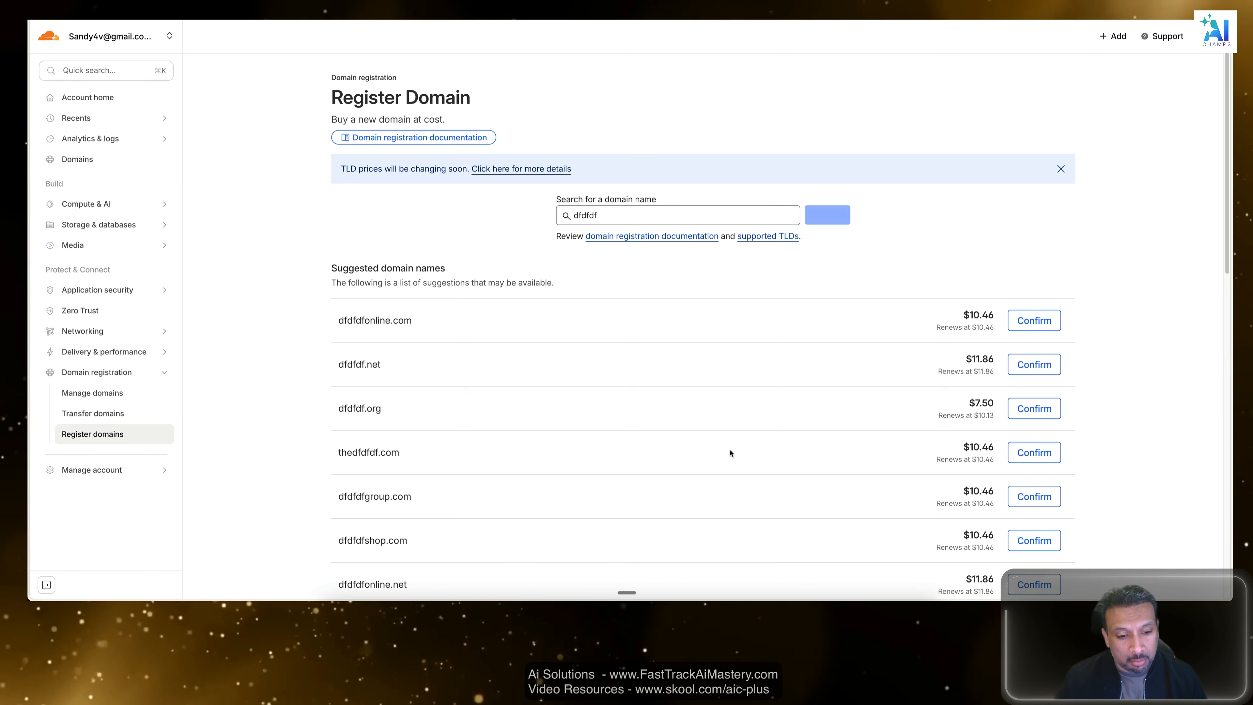
{"action": "scroll", "coordinate": [654, 444], "scroll_direction": "down", "scroll_amount": 4}
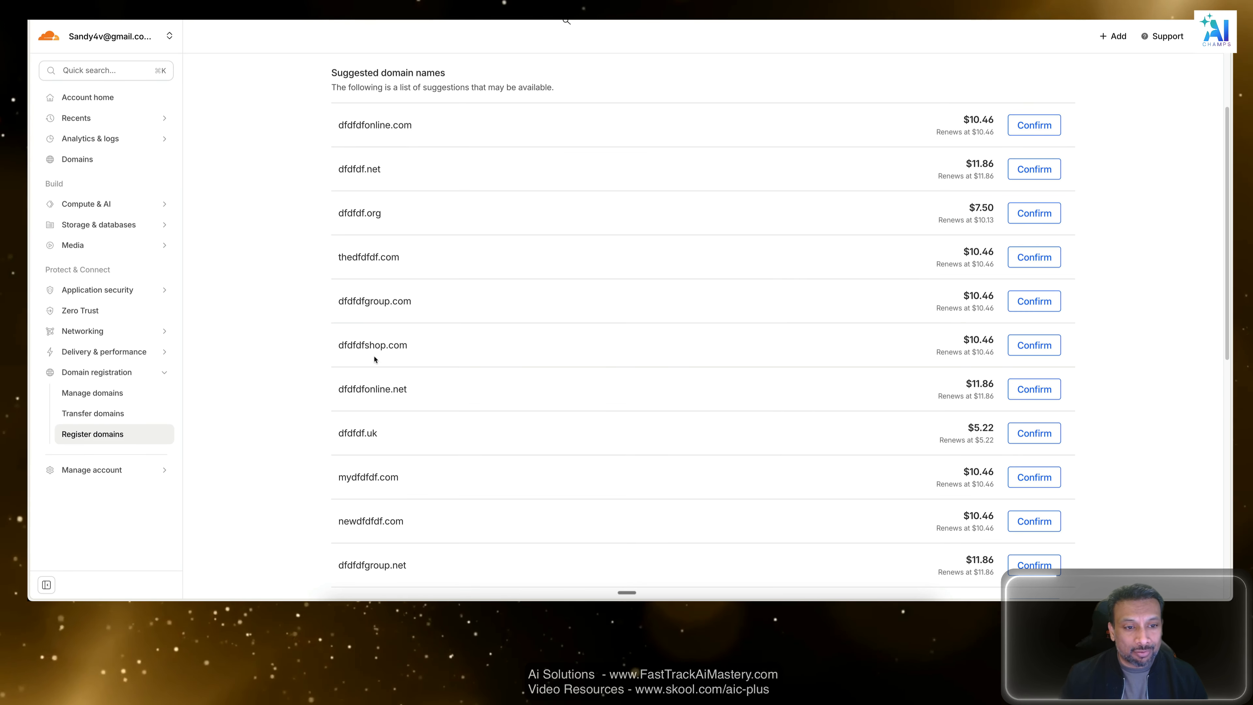
{"action": "scroll", "coordinate": [414, 361], "scroll_direction": "up", "scroll_amount": 4}
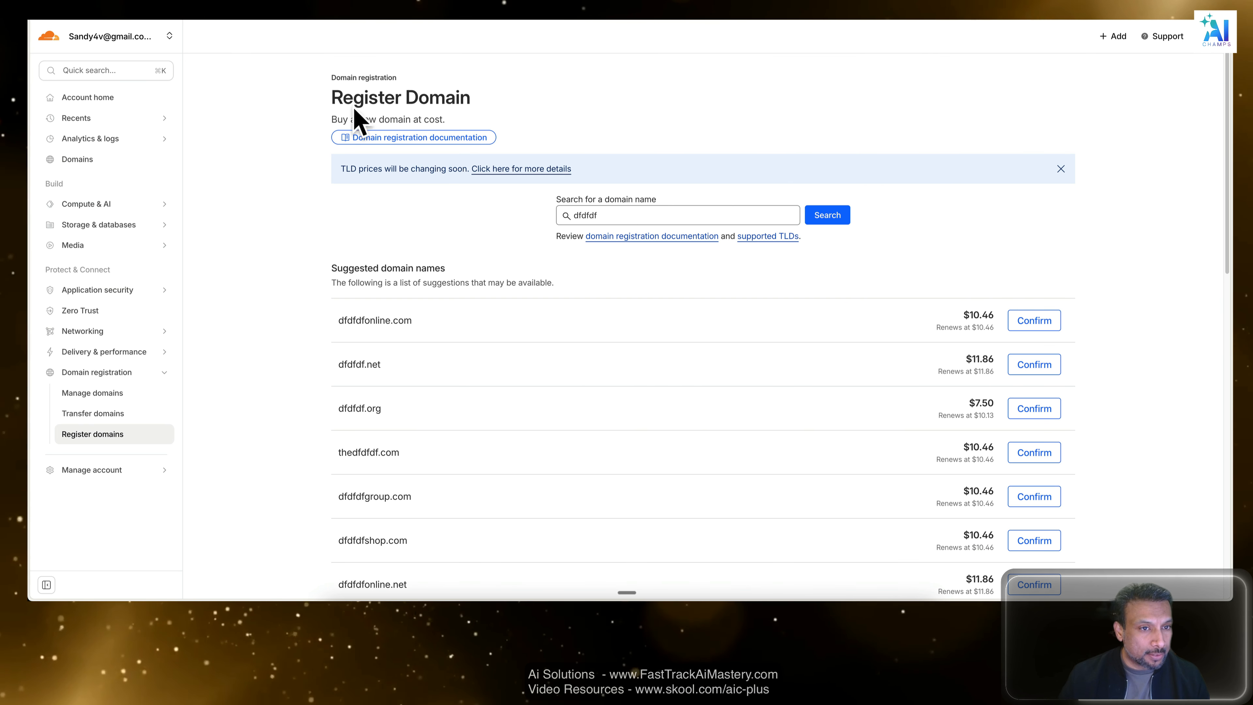
{"action": "left_click", "coordinate": [243, 214]}
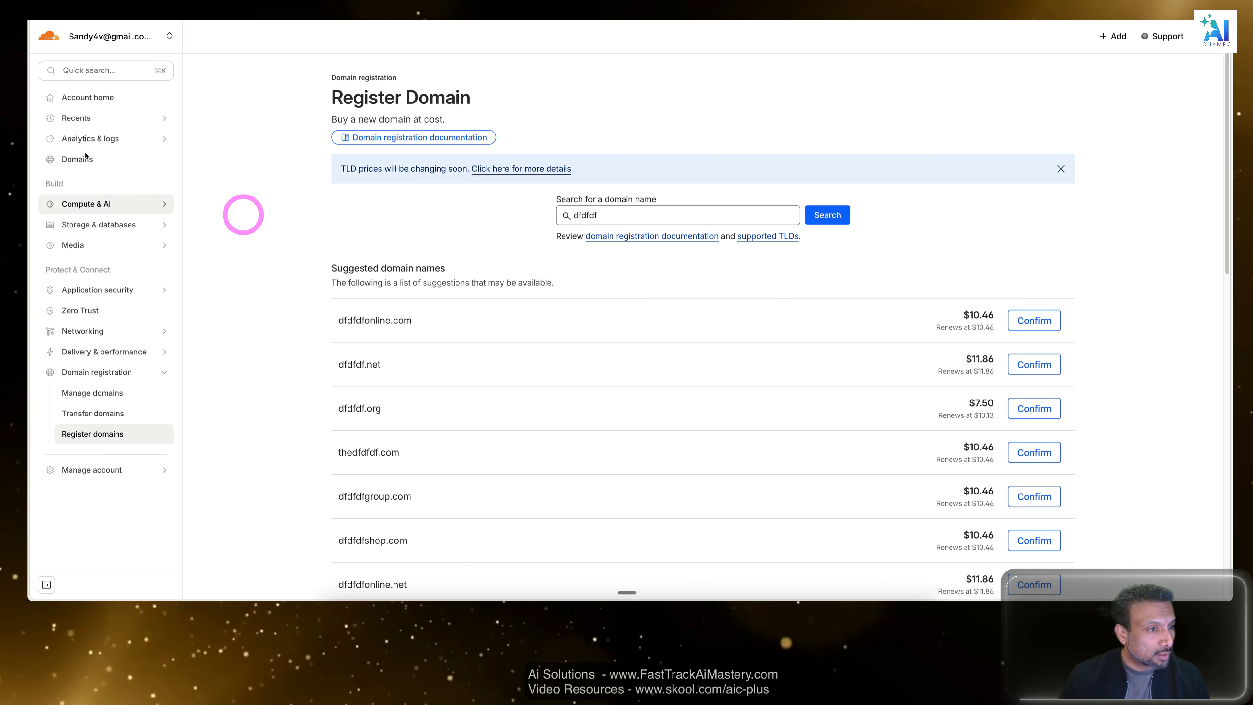
{"action": "left_click", "coordinate": [95, 104]}
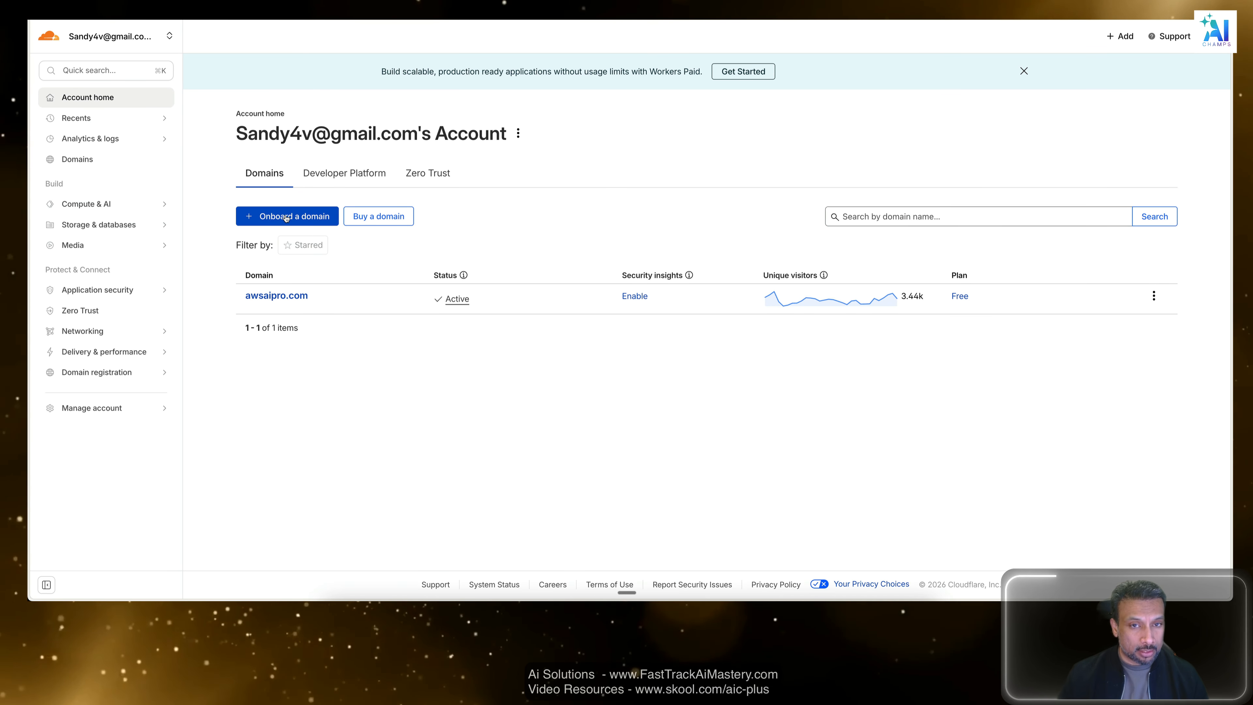
Open Hostinger in a new browser tab and log in to the account with Google.
{"action": "key", "text": "ctrl+Up"}
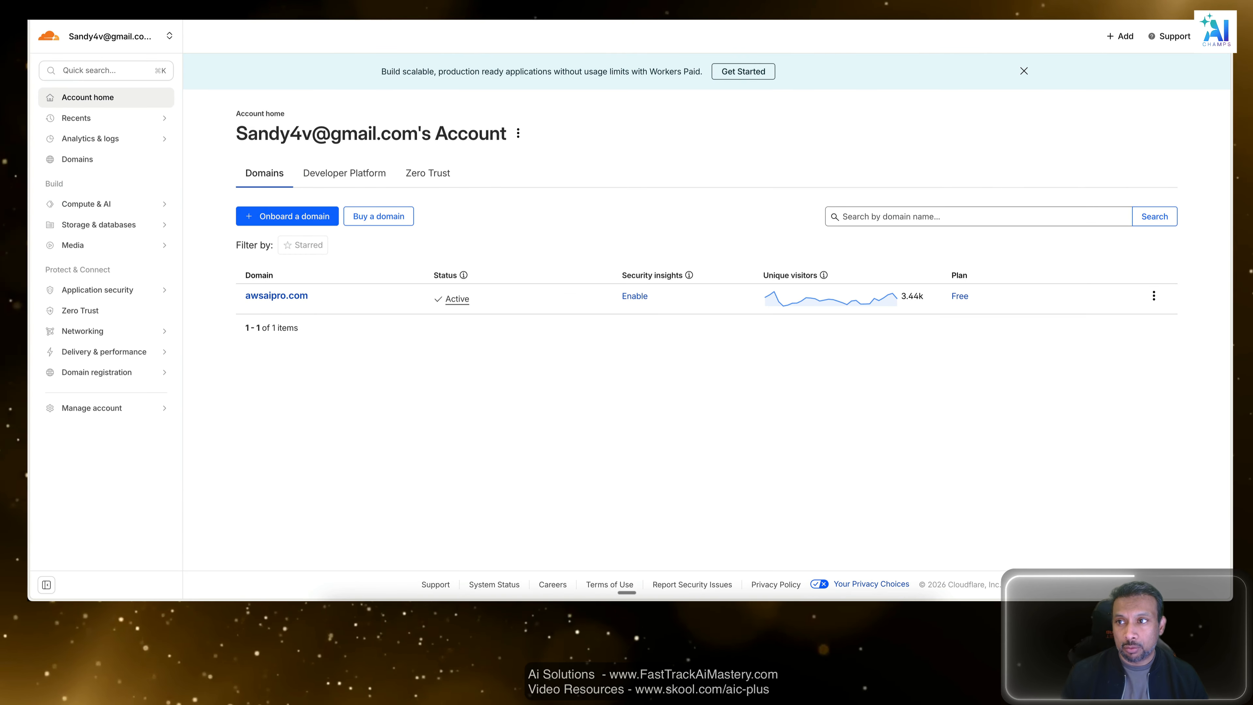
{"action": "key", "text": "super+t"}
{"action": "type", "text": "host"}
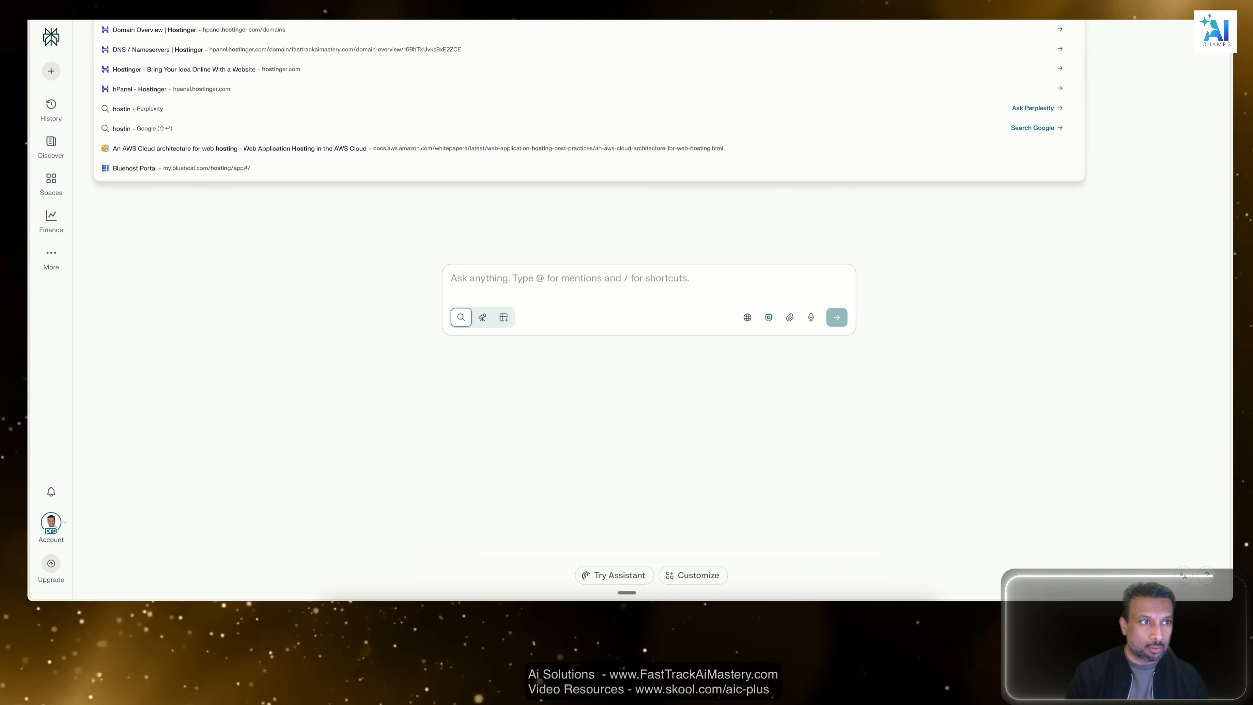
{"action": "key", "text": "Return"}
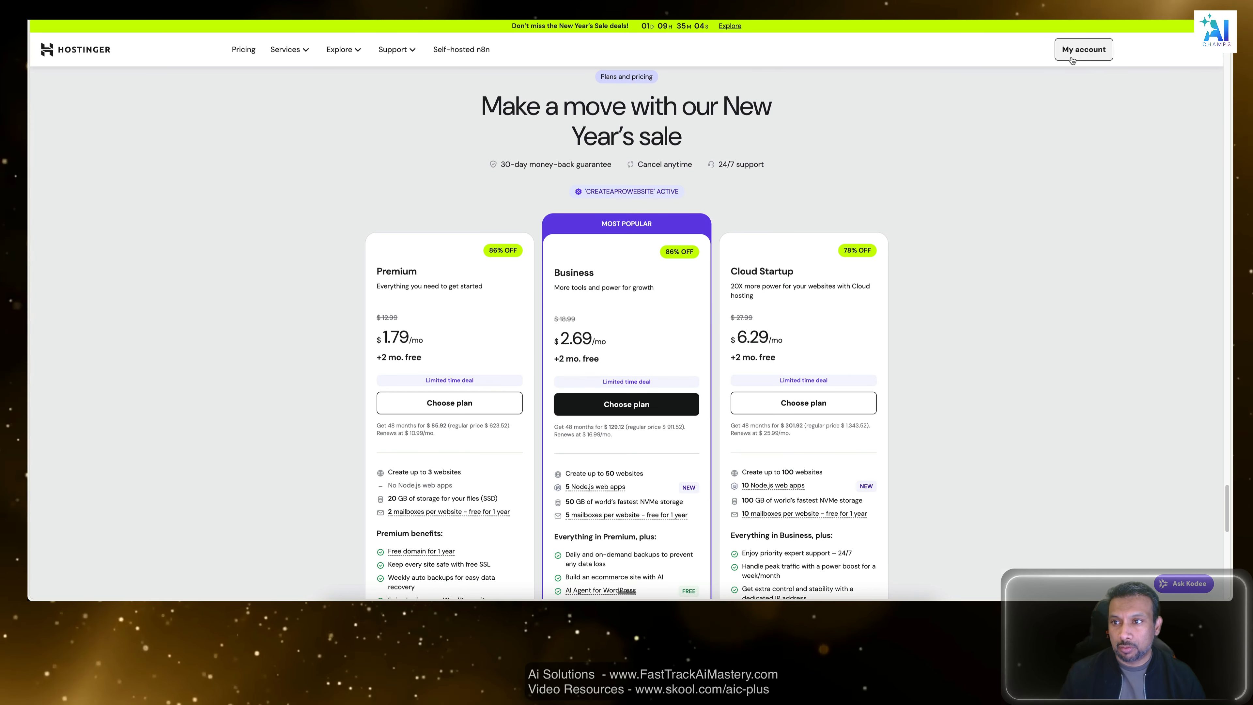
{"action": "left_click", "coordinate": [1084, 49]}
{"action": "left_click", "coordinate": [557, 141]}
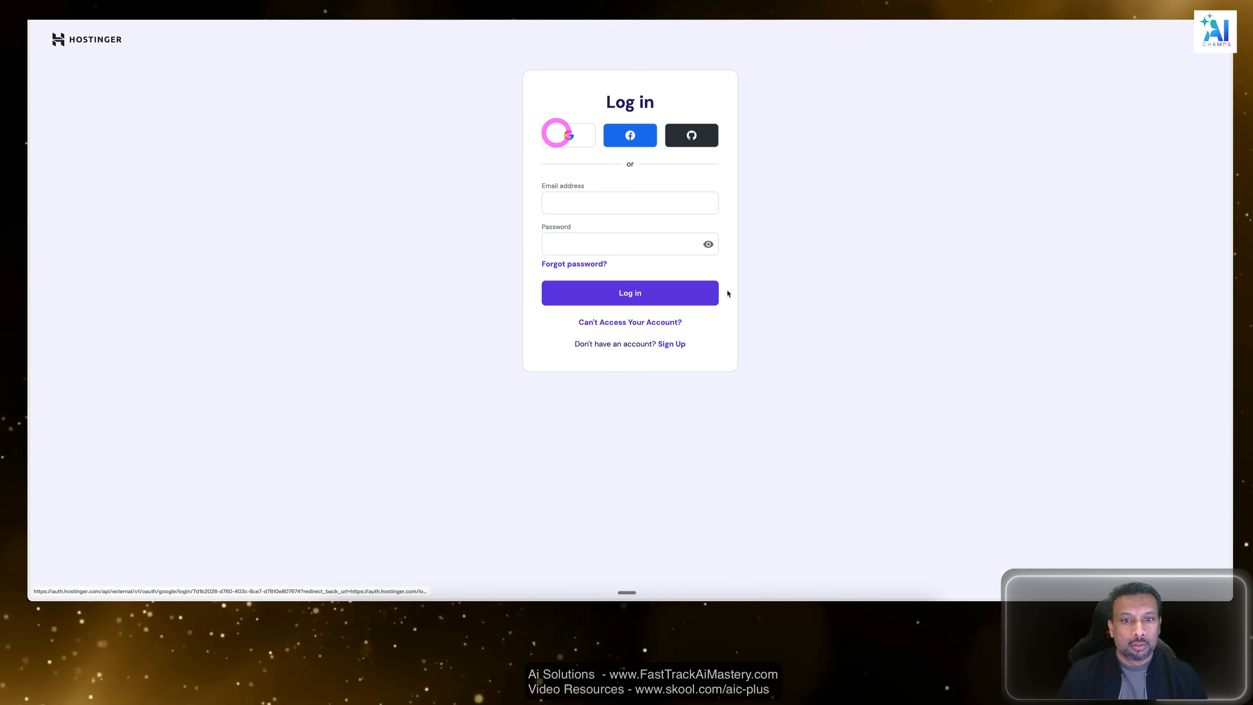
{"action": "left_click", "coordinate": [701, 215]}
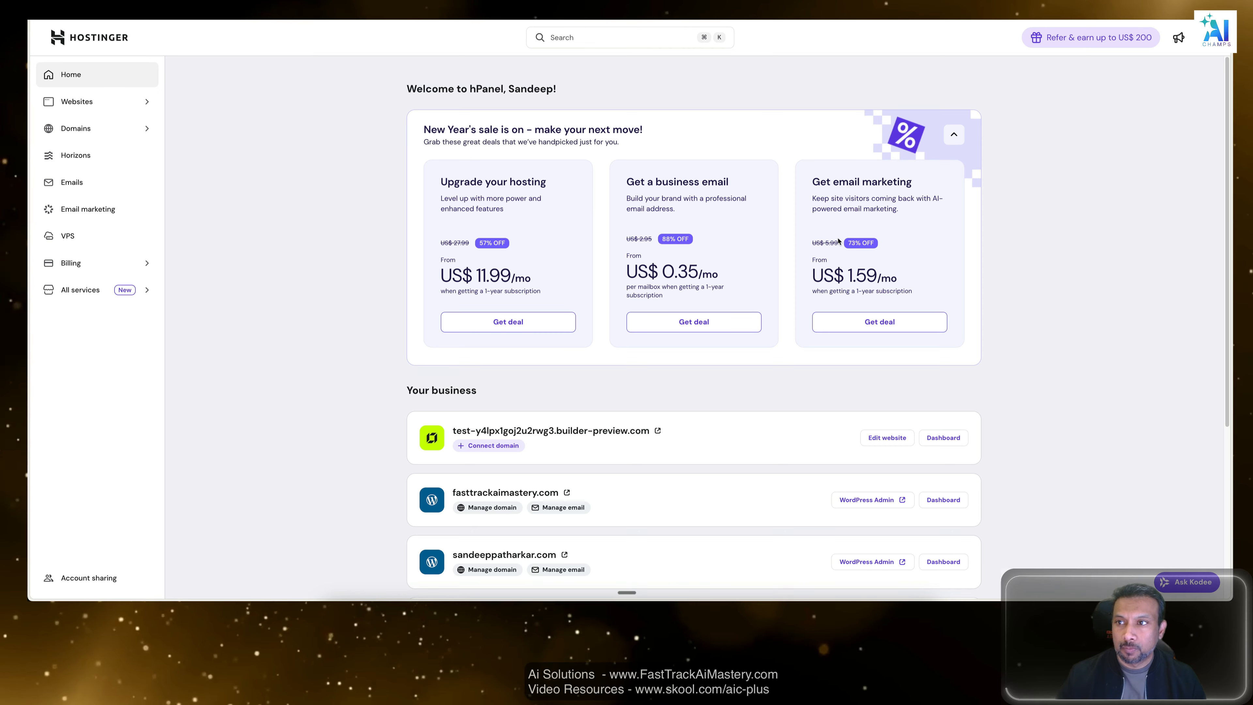
Open Hostinger's domain portfolio, dismiss the feedback survey and look through the listed domains down to awsaipro.com.
{"action": "left_click", "coordinate": [112, 128]}
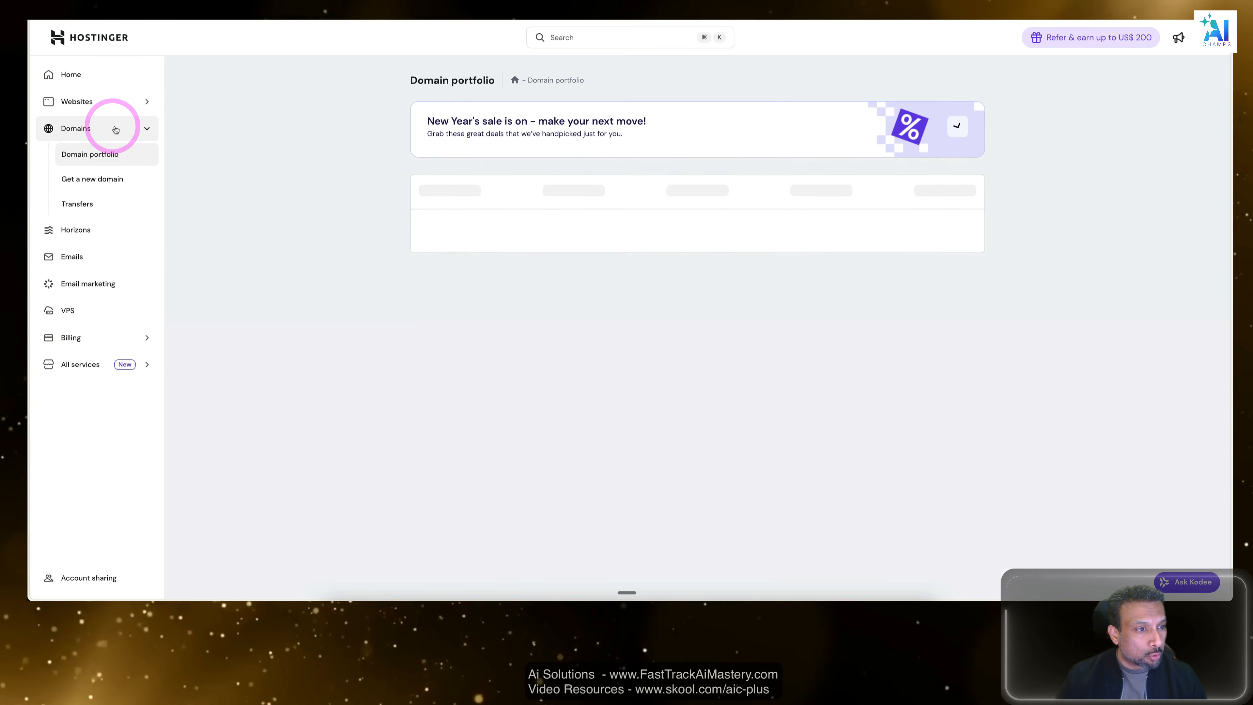
{"action": "key", "text": "super+plus"}
{"action": "scroll", "coordinate": [440, 394], "scroll_direction": "down", "scroll_amount": 2}
{"action": "left_click_drag", "start_coordinate": [511, 312], "coordinate": [413, 311]}
{"action": "left_click_drag", "start_coordinate": [508, 356], "coordinate": [396, 353]}
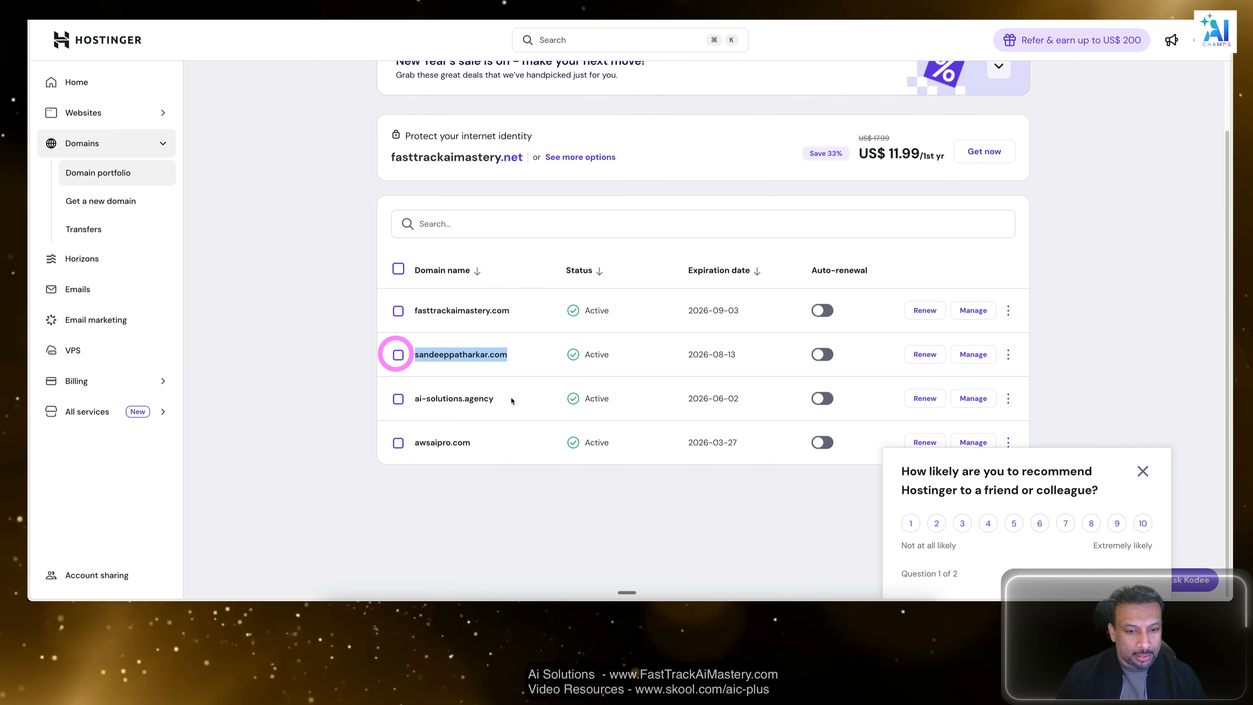
{"action": "left_click_drag", "start_coordinate": [508, 400], "coordinate": [417, 402]}
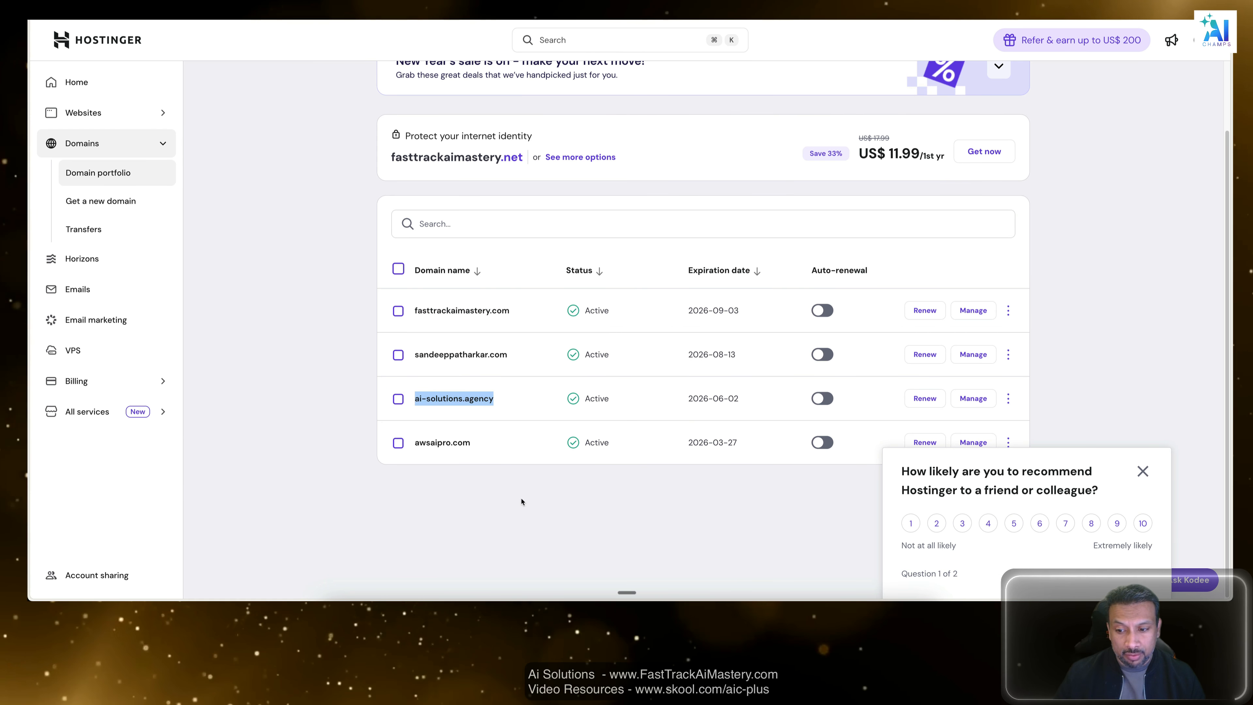
{"action": "left_click", "coordinate": [1144, 472]}
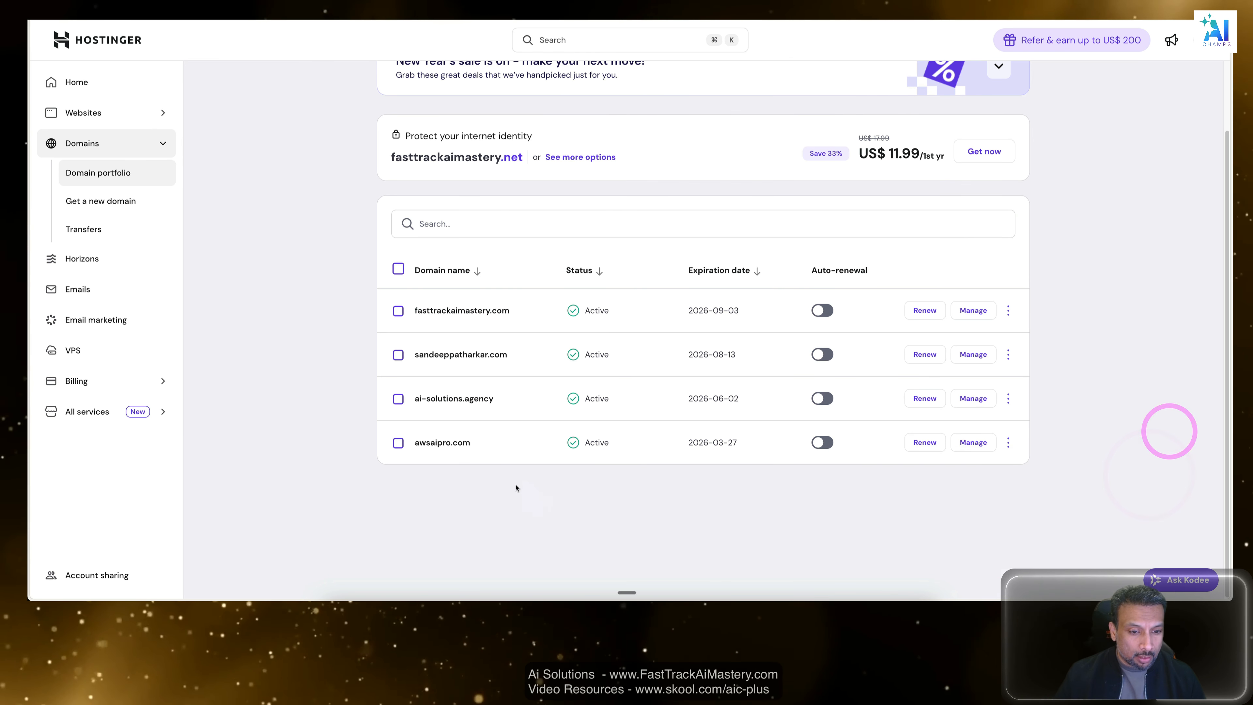
{"action": "left_click_drag", "start_coordinate": [513, 484], "coordinate": [398, 445]}
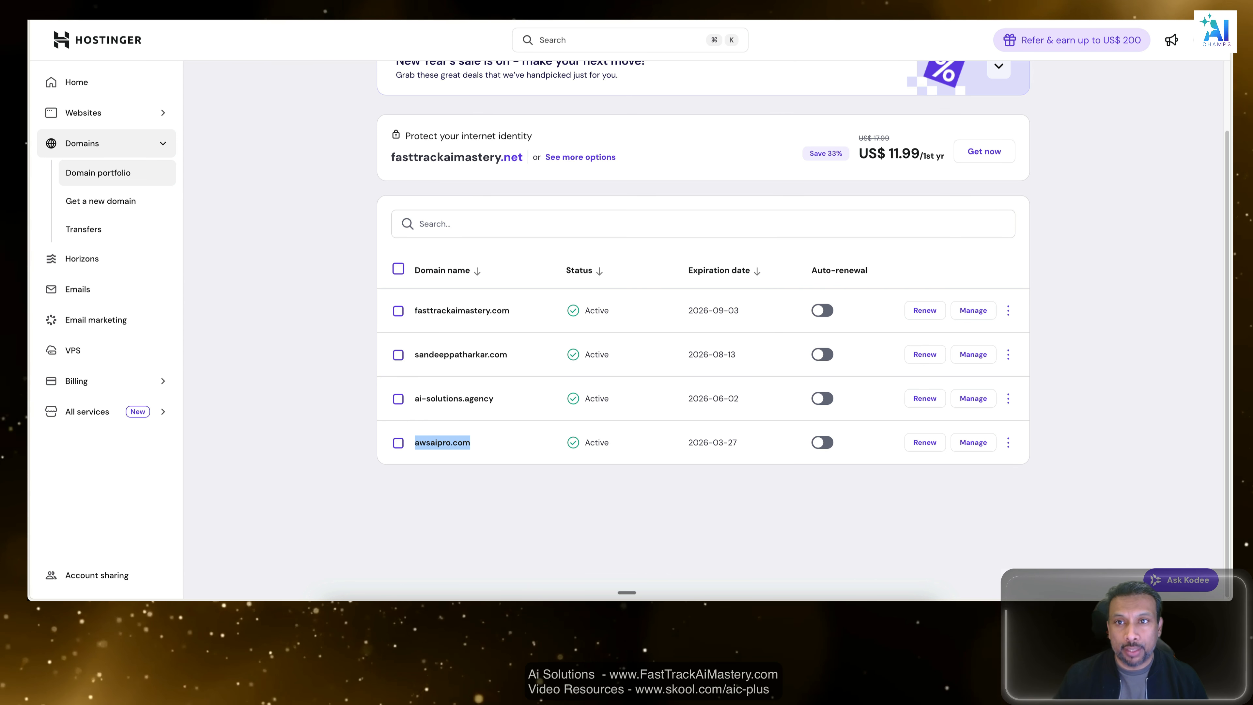
Open the Docker Desktop dashboard, view the self-hosted-ai-starter-kit containers and return to the Hostinger domain portfolio.
{"action": "left_click", "coordinate": [867, 3]}
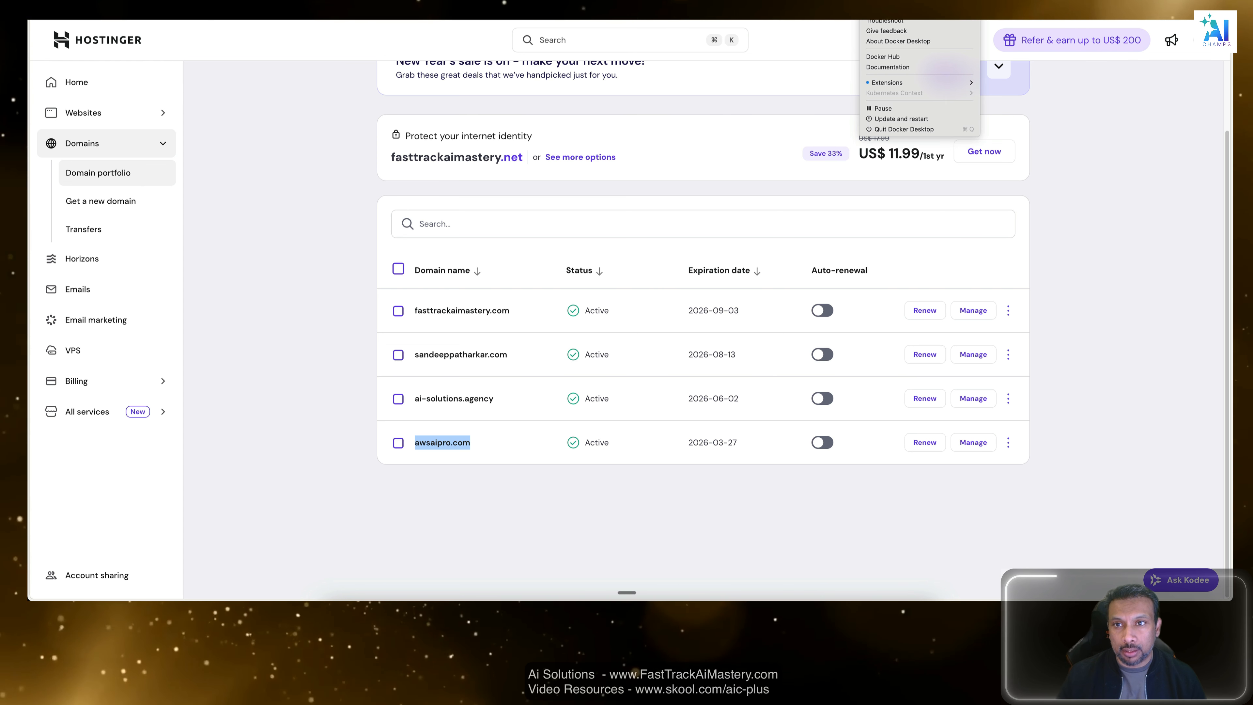
{"action": "left_click", "coordinate": [891, 3]}
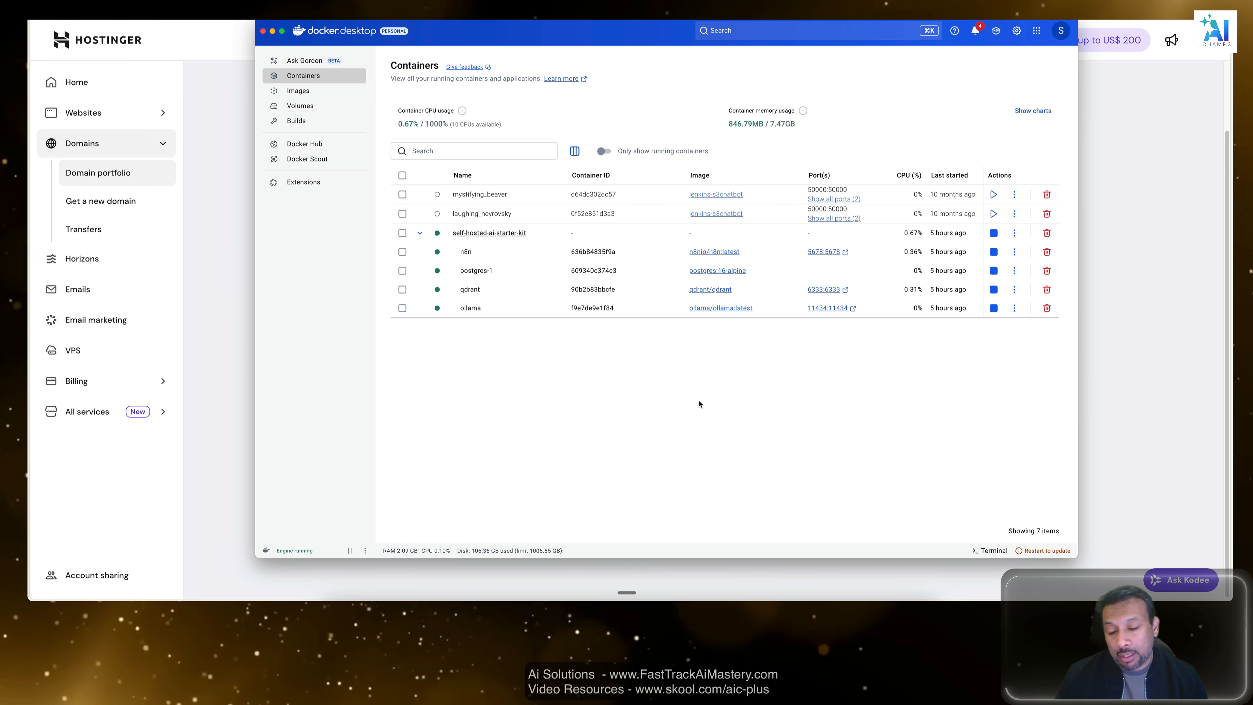
{"action": "left_click", "coordinate": [1119, 239]}
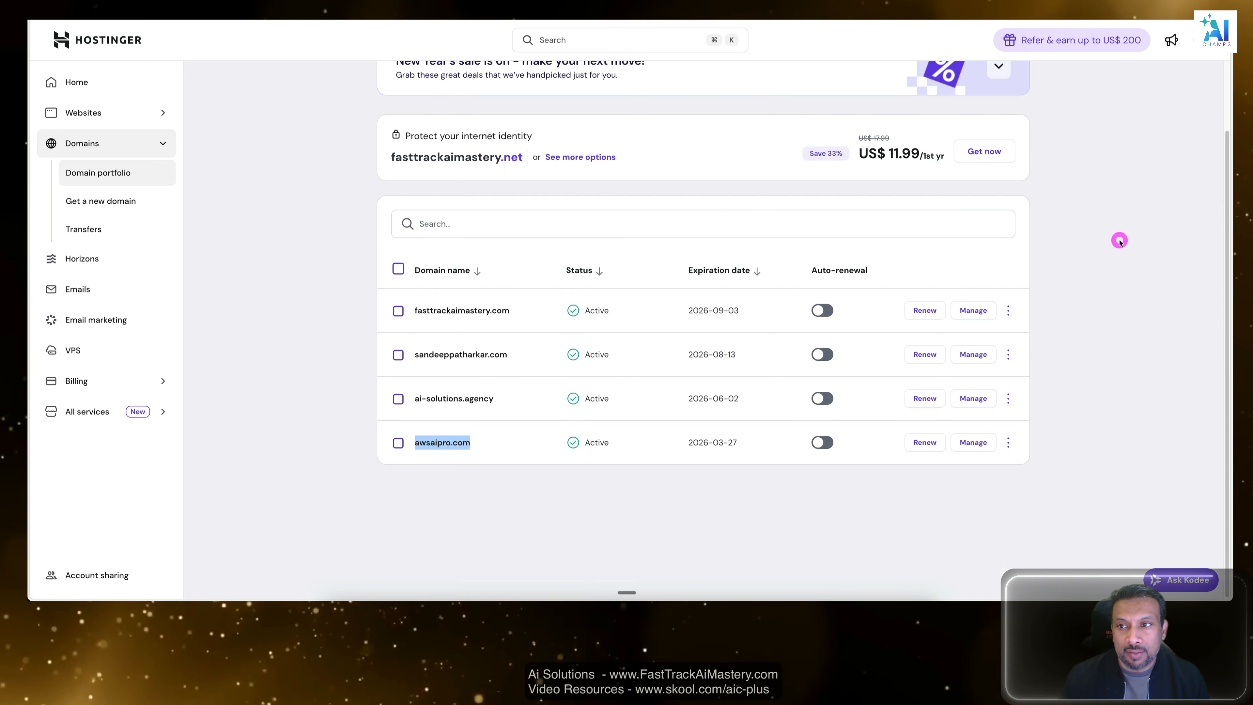
Copy the personal domain name from the Hostinger domain portfolio.
{"action": "scroll", "coordinate": [1083, 330], "scroll_direction": "up", "scroll_amount": 3}
{"action": "scroll", "coordinate": [1083, 331], "scroll_direction": "down", "scroll_amount": 2}
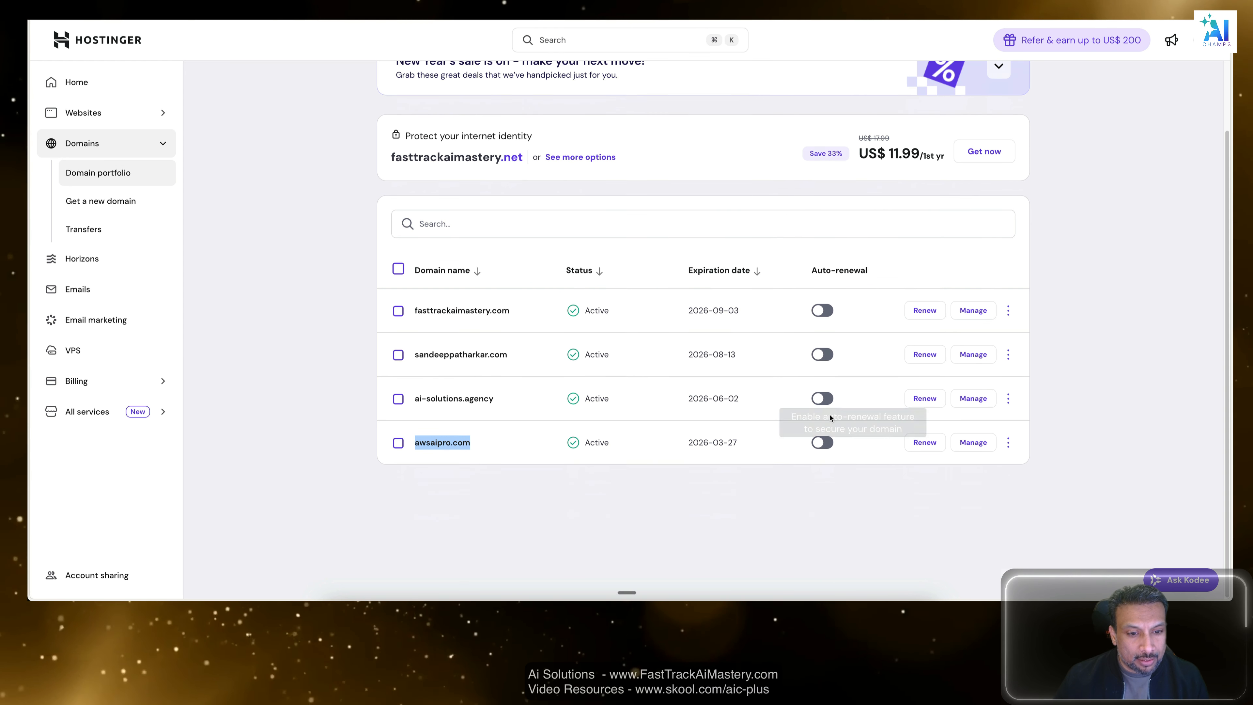
{"action": "left_click", "coordinate": [501, 357]}
{"action": "left_click_drag", "start_coordinate": [500, 357], "coordinate": [416, 359]}
{"action": "key", "text": "ctrl+c"}
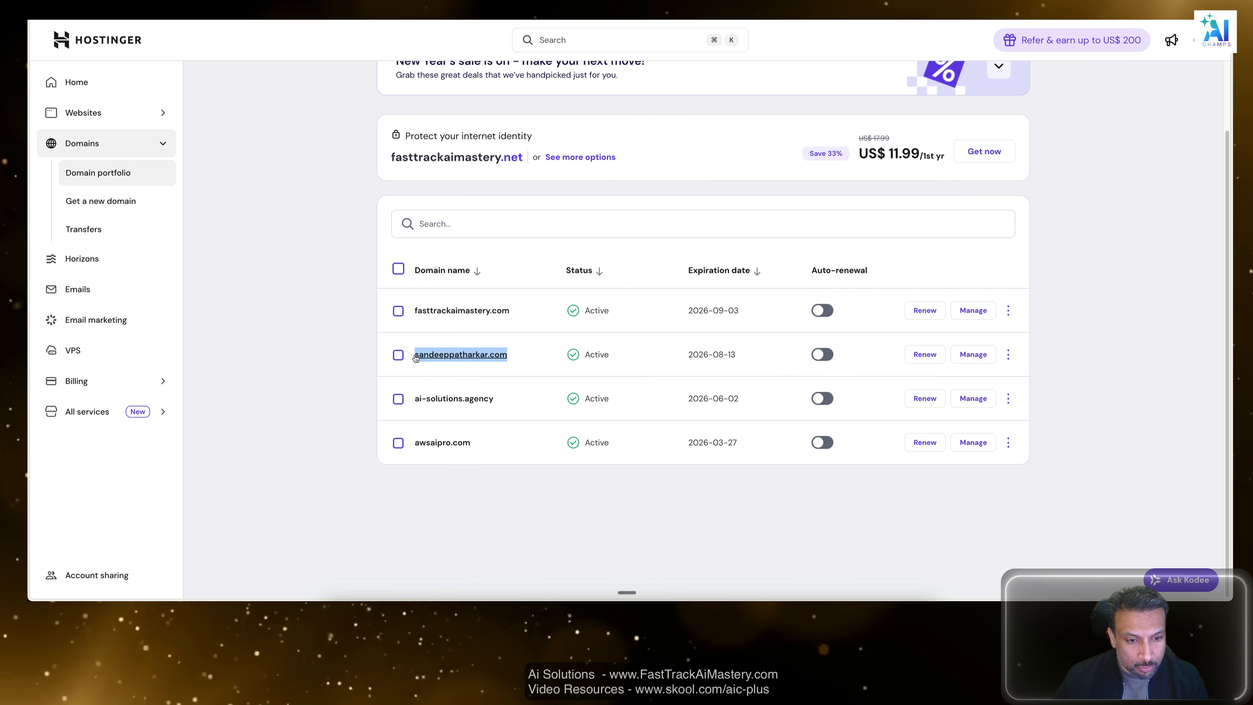
Onboard the copied personal domain in Cloudflare using the quick scan for DNS records and the Free plan.
{"action": "key", "text": "ctrl+Tab"}
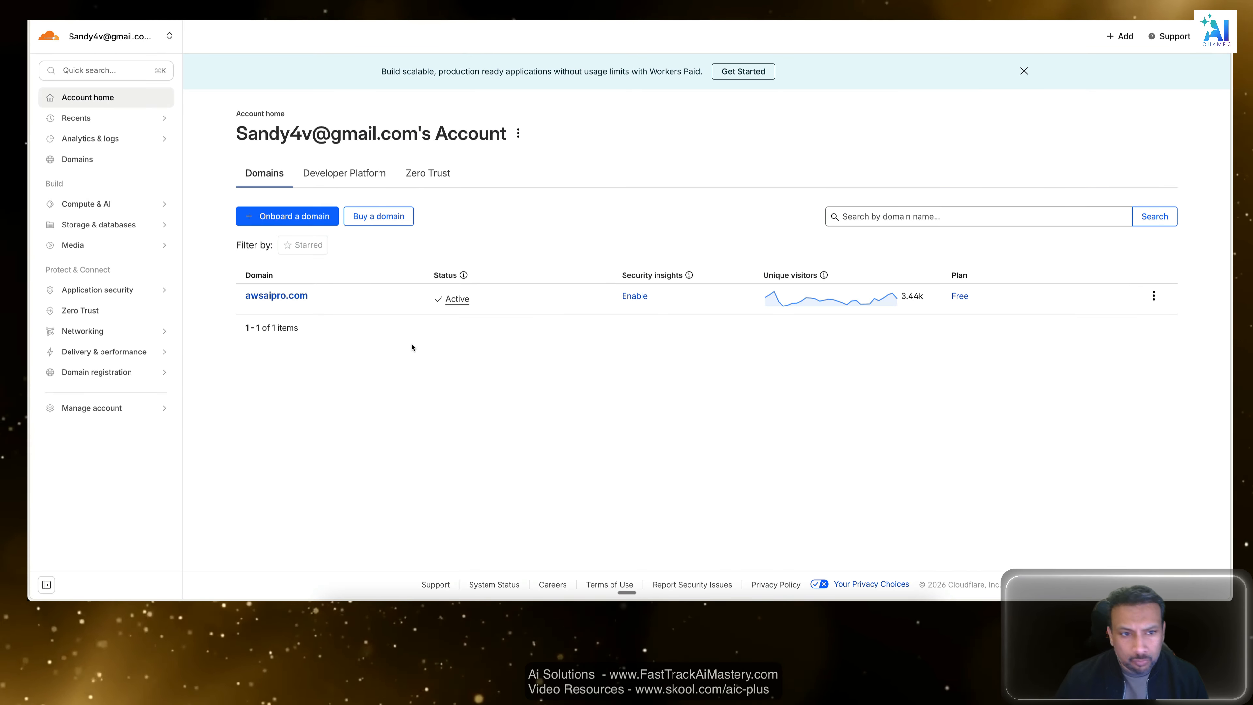
{"action": "left_click", "coordinate": [270, 218]}
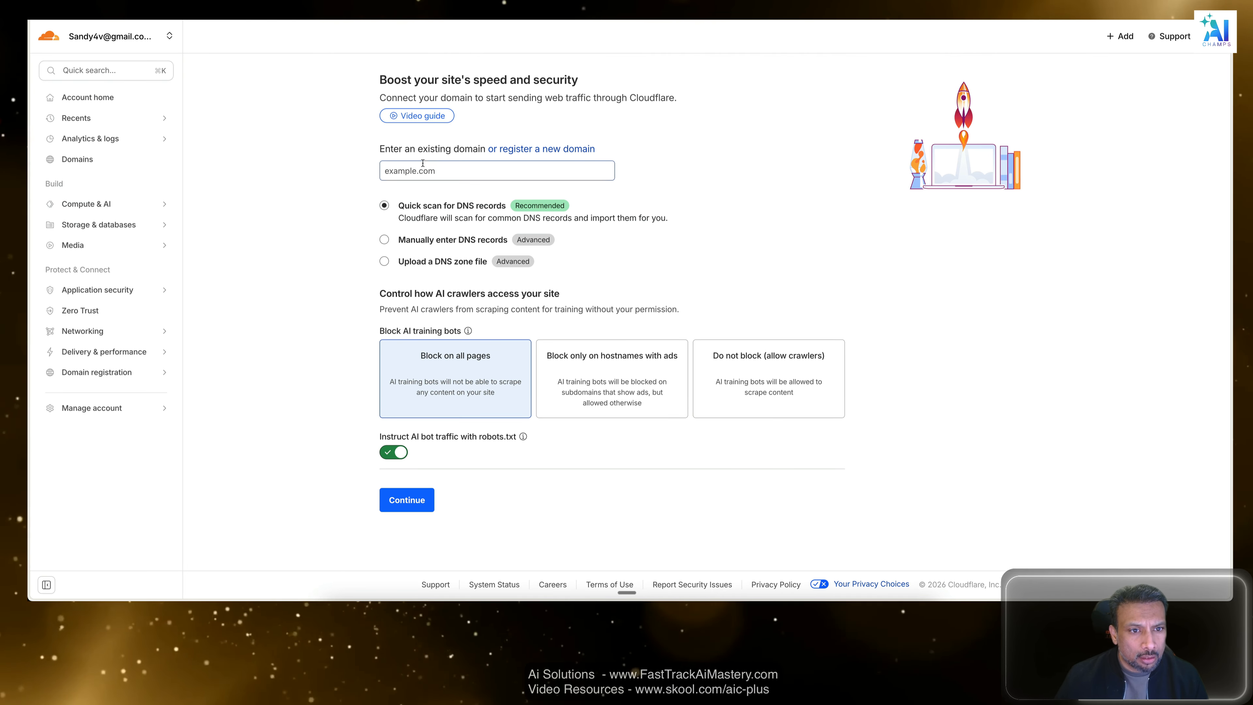
{"action": "left_click", "coordinate": [434, 170]}
{"action": "key", "text": "ctrl+v"}
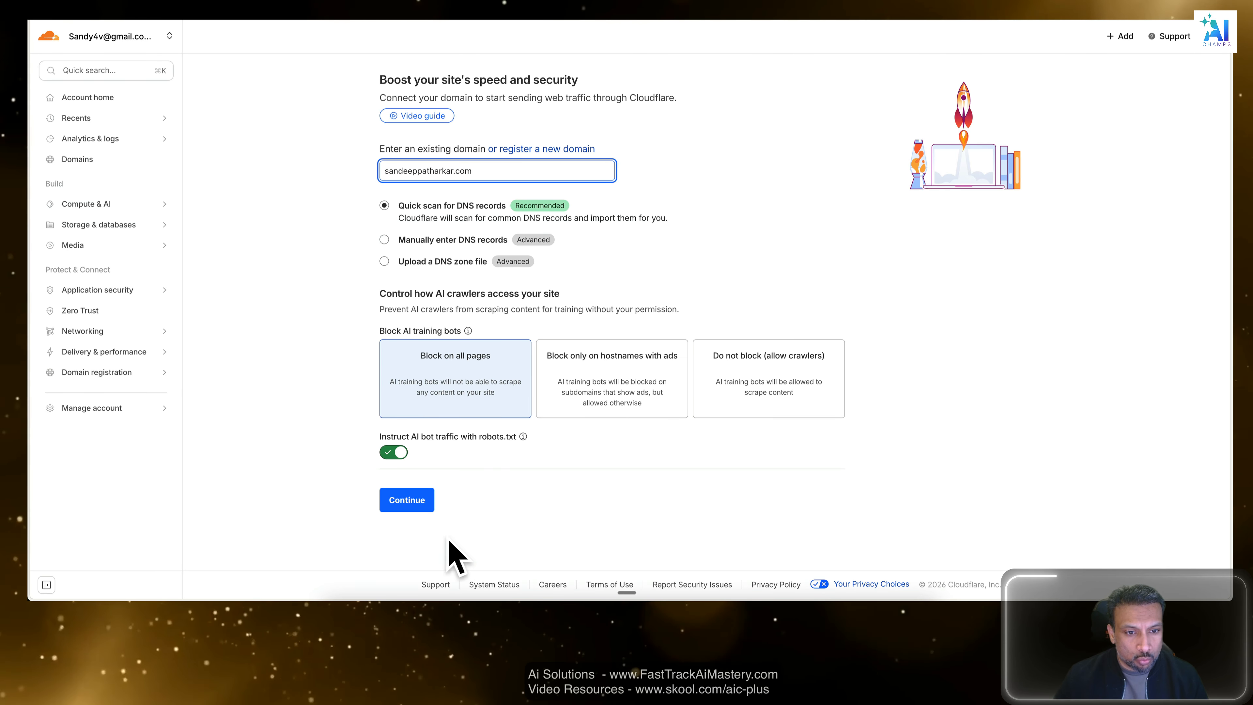
{"action": "left_click", "coordinate": [407, 501]}
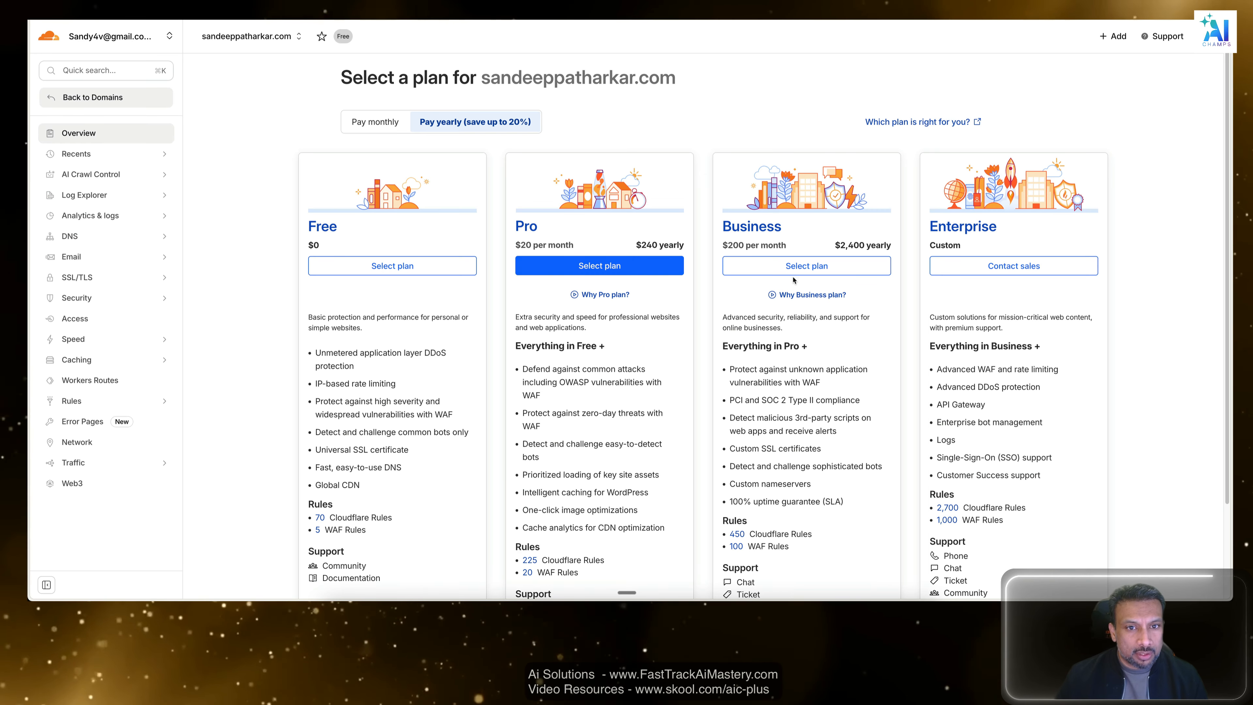
{"action": "left_click", "coordinate": [398, 267]}
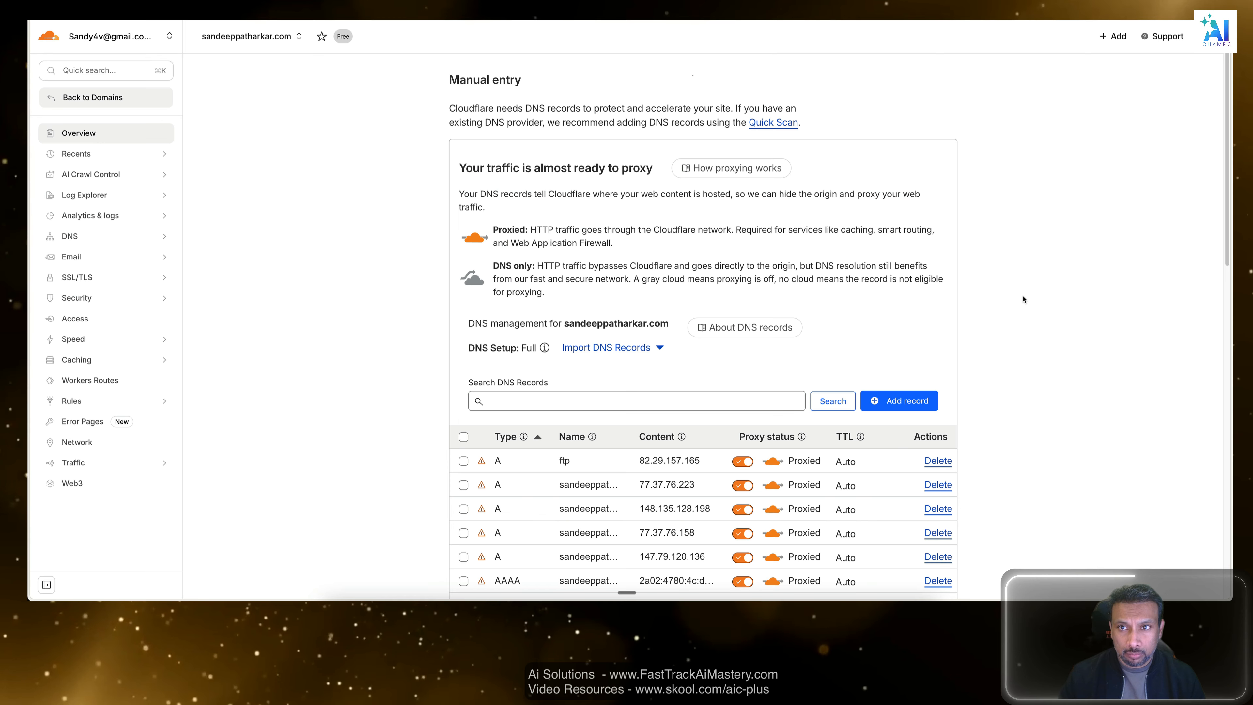
Review the scanned DNS records for the domain, inspecting the contents of two AAAA records and checking the list through to its end.
{"action": "scroll", "coordinate": [516, 256], "scroll_direction": "down", "scroll_amount": 2}
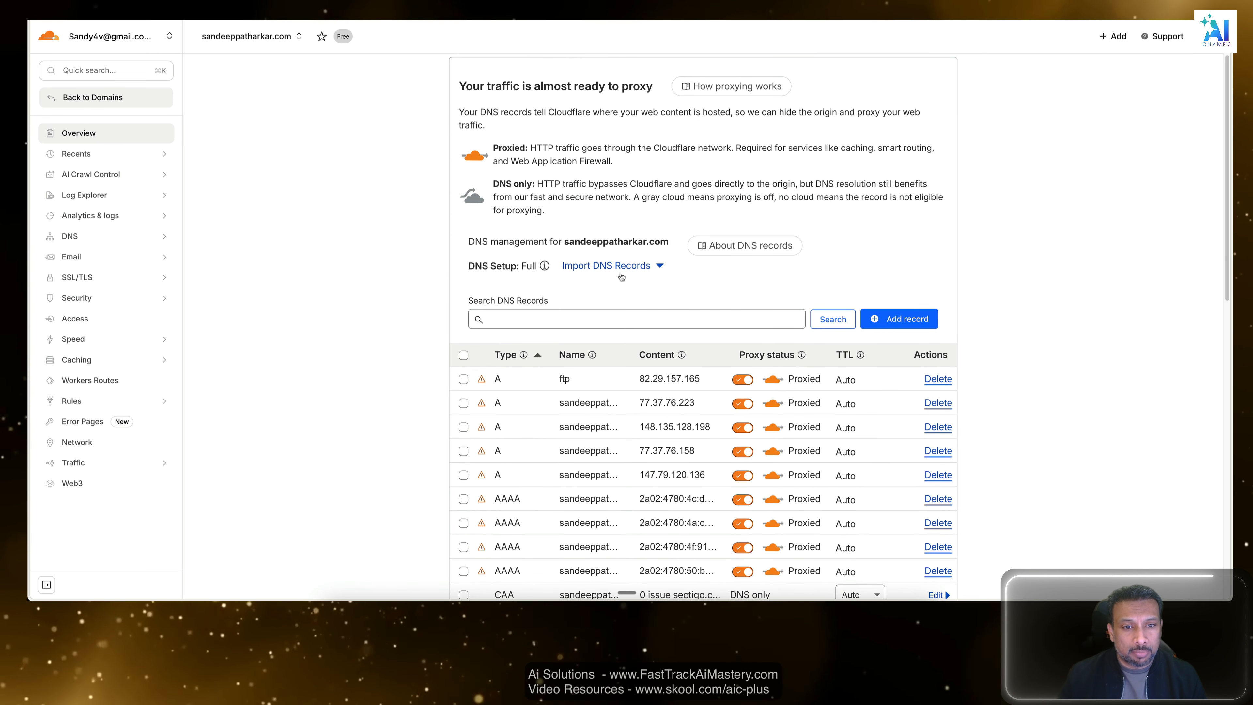
{"action": "scroll", "coordinate": [649, 207], "scroll_direction": "down", "scroll_amount": 4}
{"action": "scroll", "coordinate": [636, 499], "scroll_direction": "down", "scroll_amount": 3}
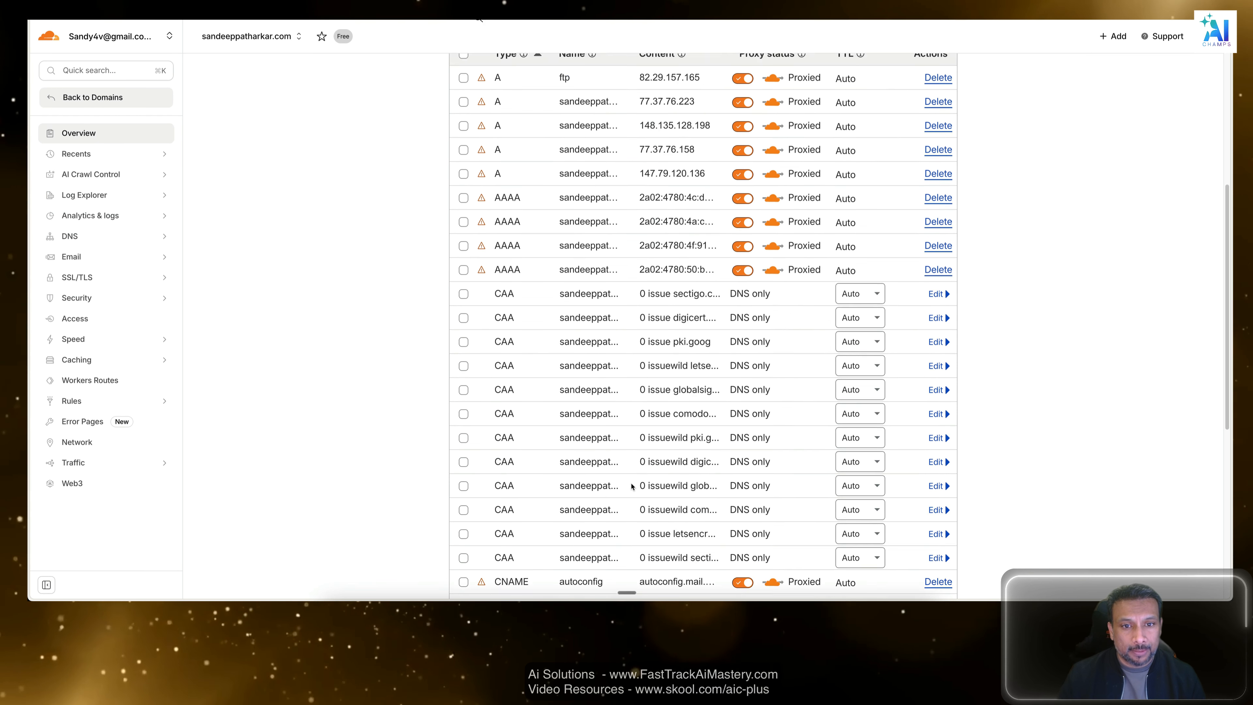
{"action": "scroll", "coordinate": [630, 482], "scroll_direction": "up", "scroll_amount": 4}
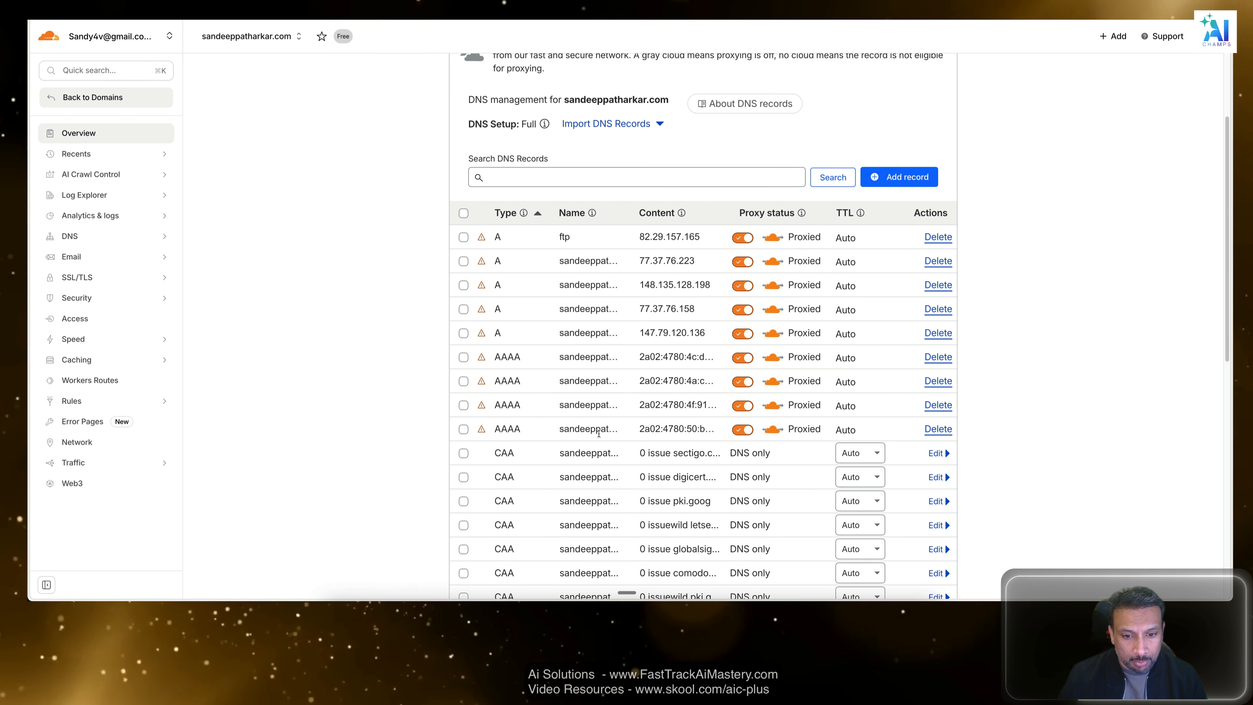
{"action": "scroll", "coordinate": [762, 351], "scroll_direction": "down", "scroll_amount": 2}
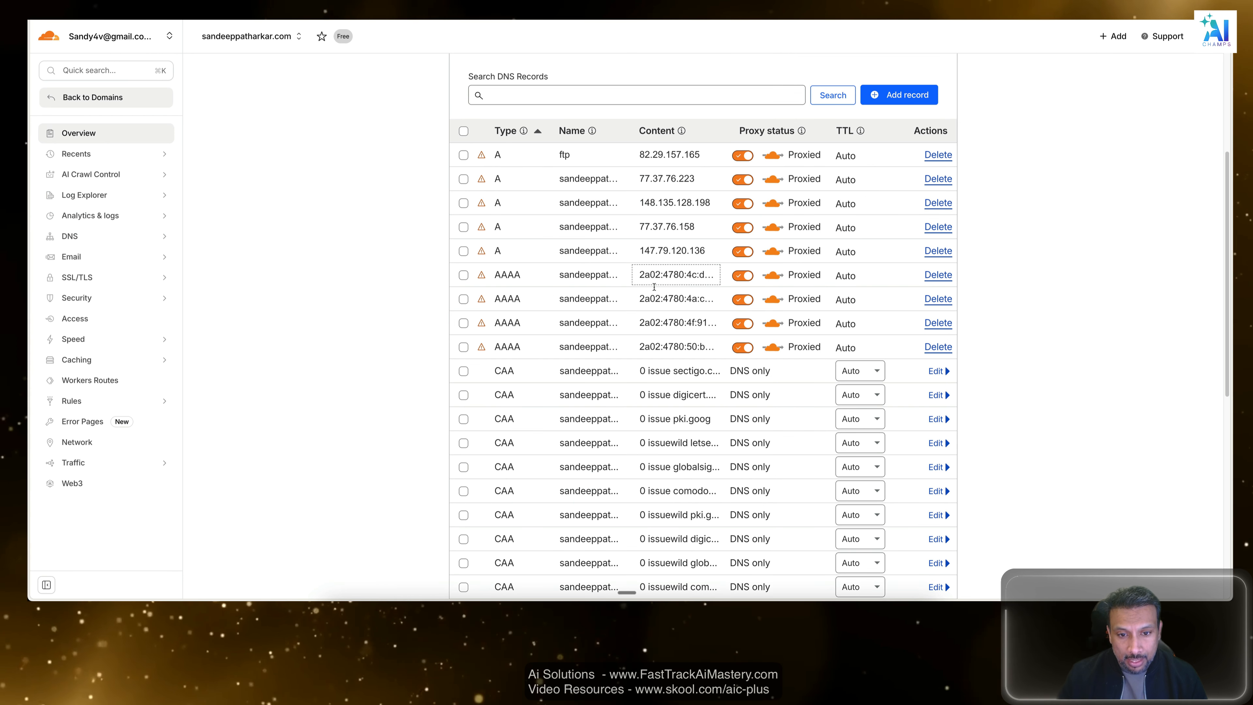
{"action": "left_click", "coordinate": [705, 275]}
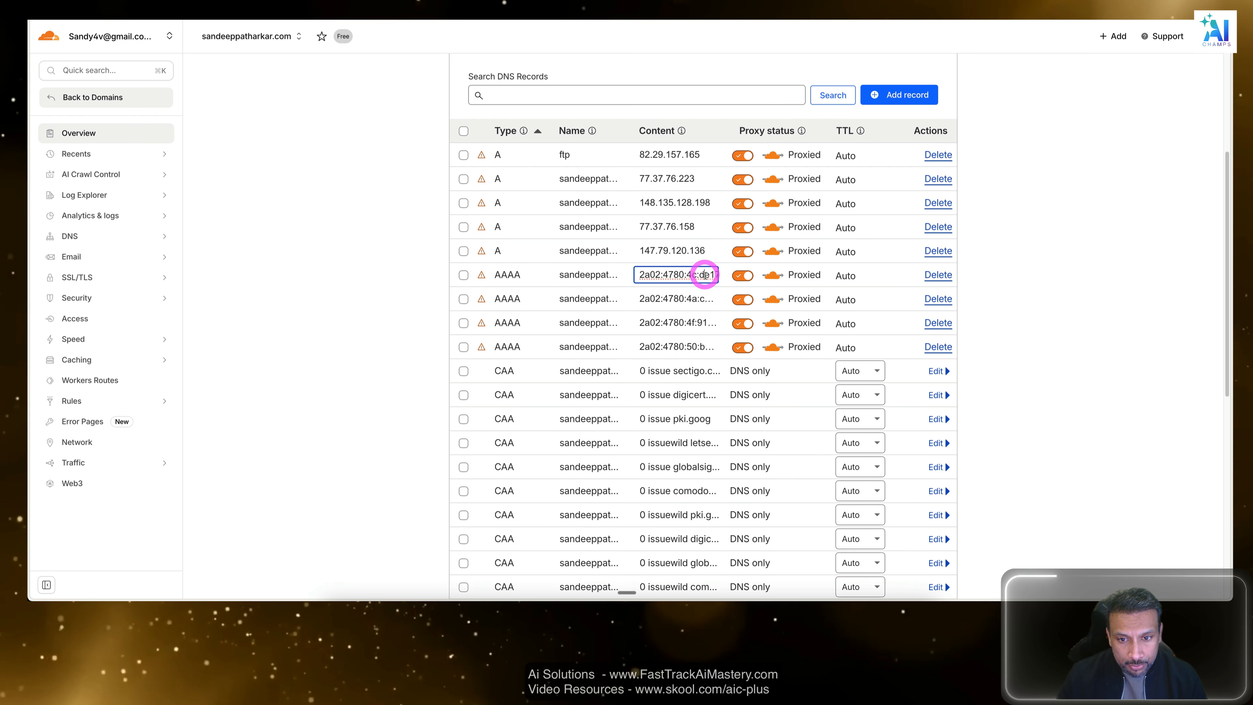
{"action": "left_click", "coordinate": [707, 323]}
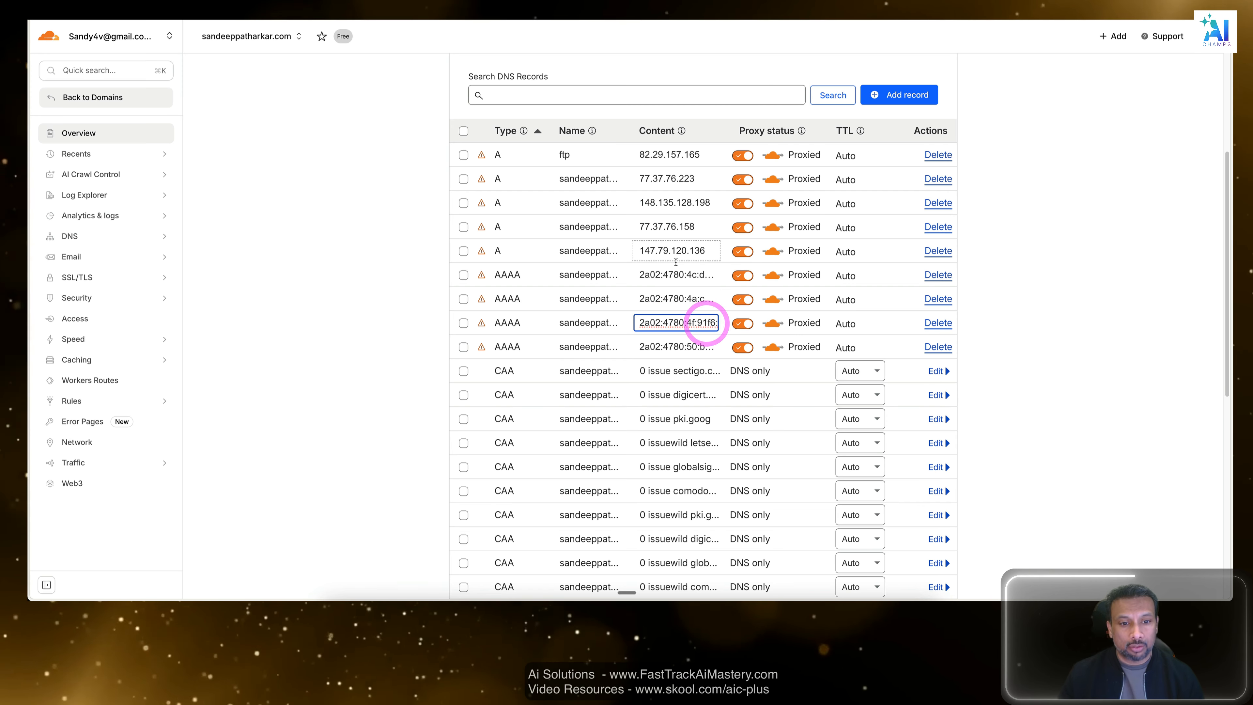
{"action": "scroll", "coordinate": [551, 345], "scroll_direction": "down", "scroll_amount": 2}
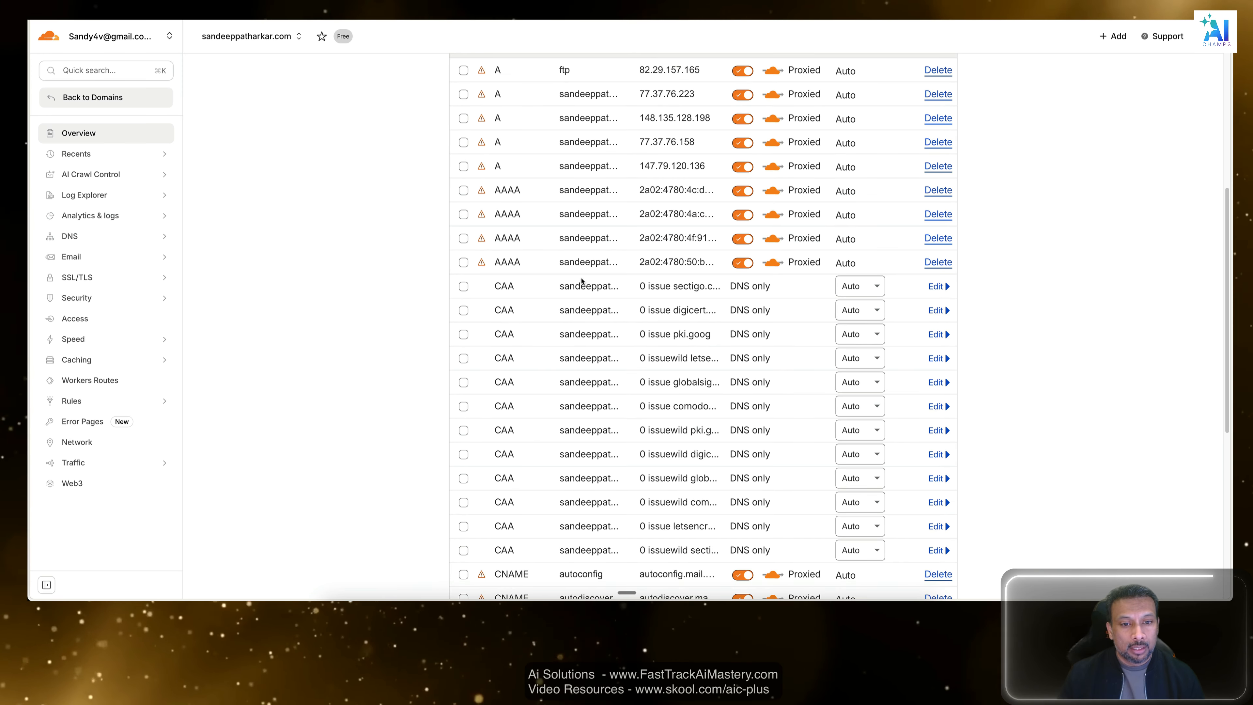
{"action": "scroll", "coordinate": [546, 308], "scroll_direction": "down", "scroll_amount": 6}
{"action": "scroll", "coordinate": [546, 308], "scroll_direction": "up", "scroll_amount": 10}
{"action": "scroll", "coordinate": [567, 313], "scroll_direction": "down", "scroll_amount": 5}
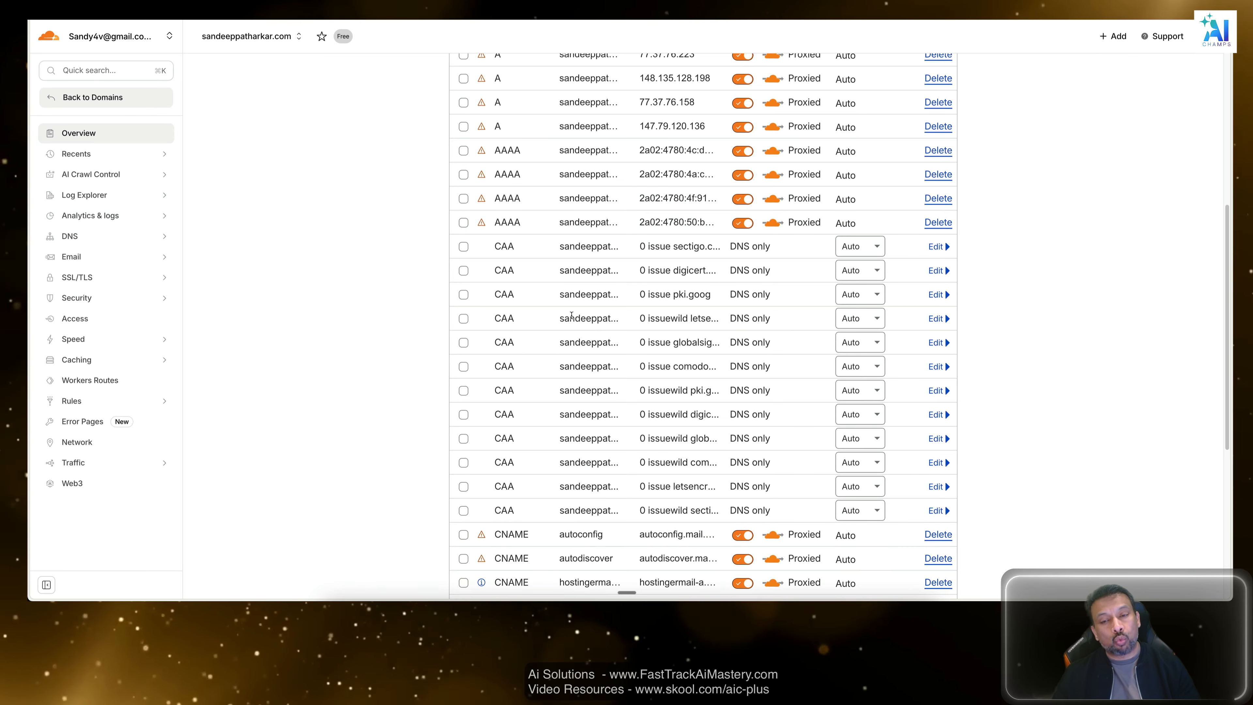
{"action": "scroll", "coordinate": [569, 333], "scroll_direction": "up", "scroll_amount": 5}
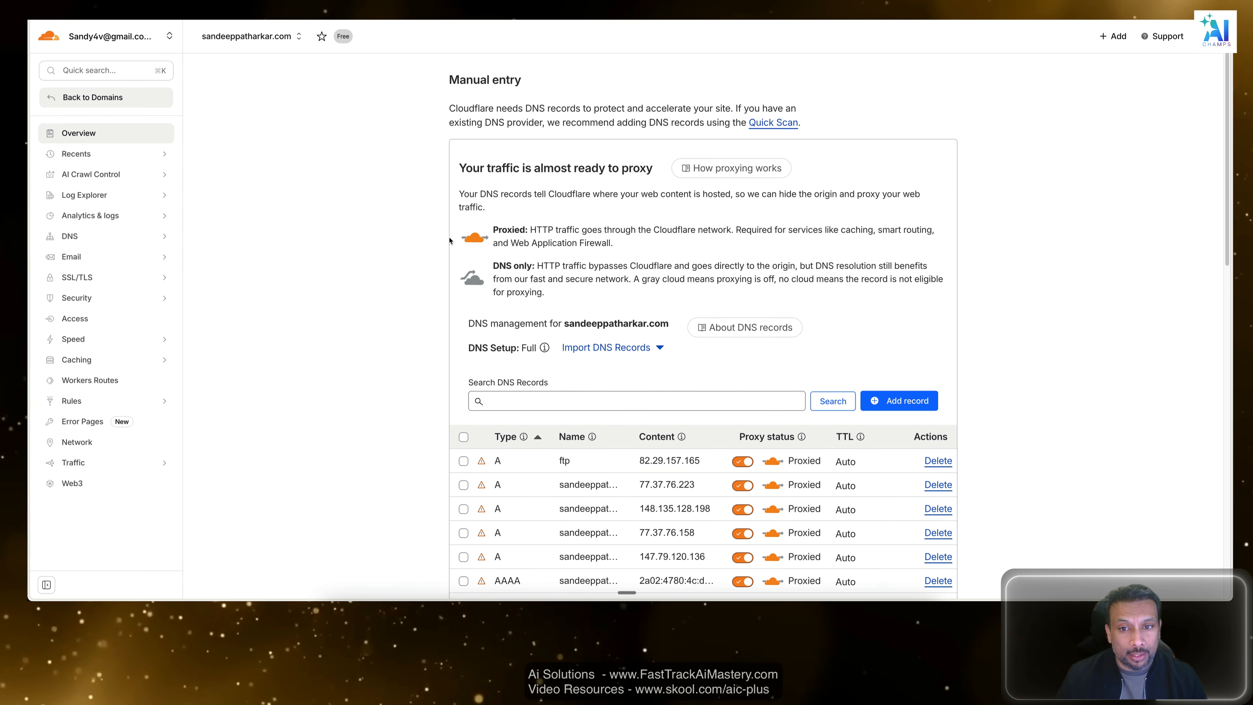
{"action": "scroll", "coordinate": [493, 346], "scroll_direction": "down", "scroll_amount": 15}
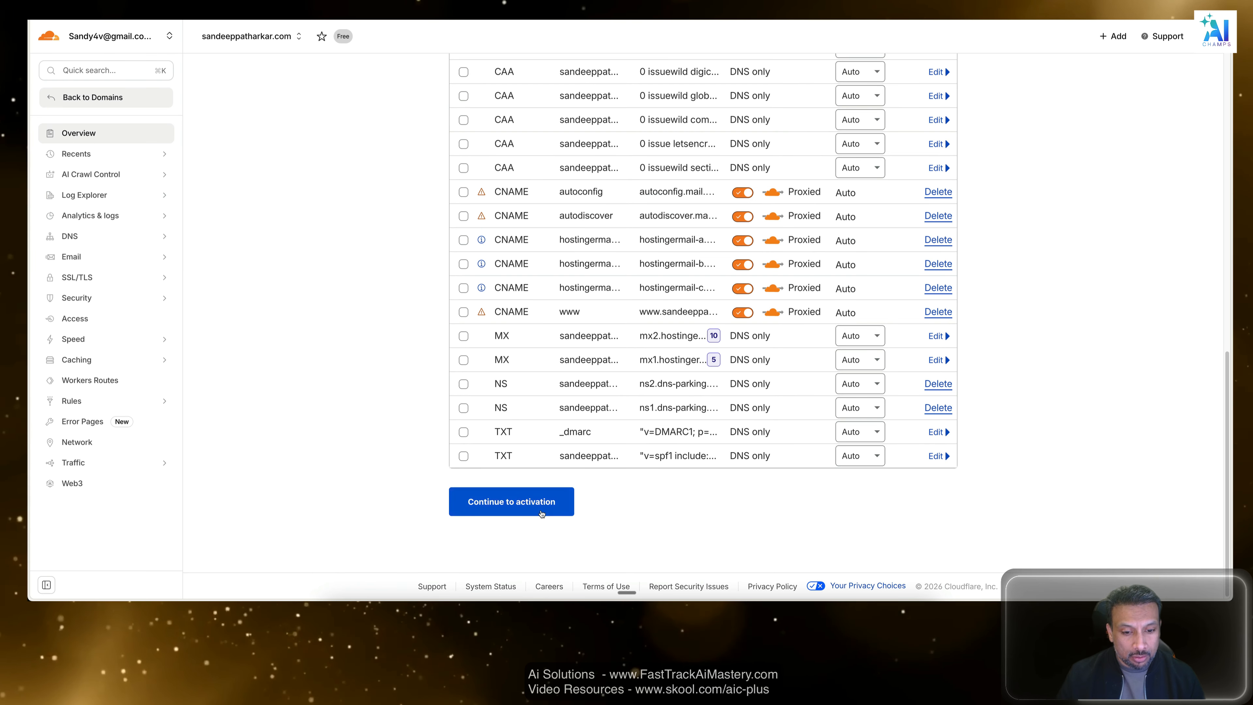
Continue to domain activation and read the instruction to log into the DNS provider, checking it against the Hostinger domain portfolio.
{"action": "left_click", "coordinate": [541, 513]}
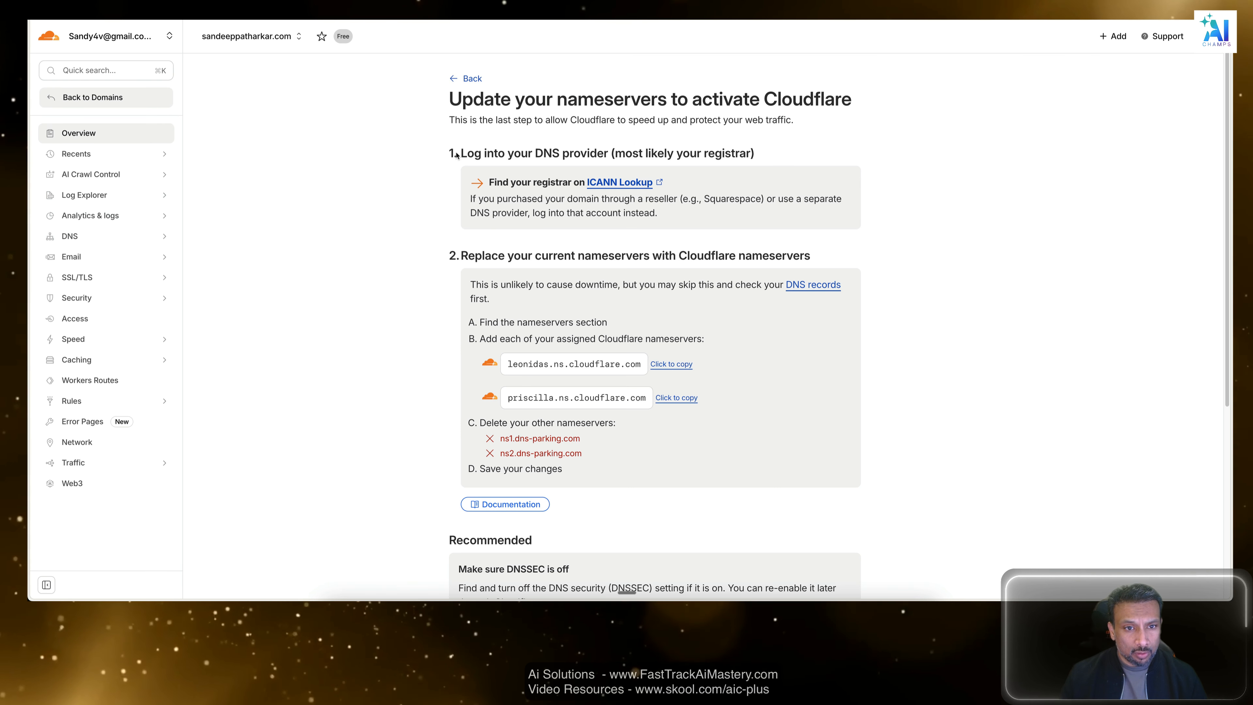
{"action": "left_click_drag", "start_coordinate": [457, 155], "coordinate": [624, 152]}
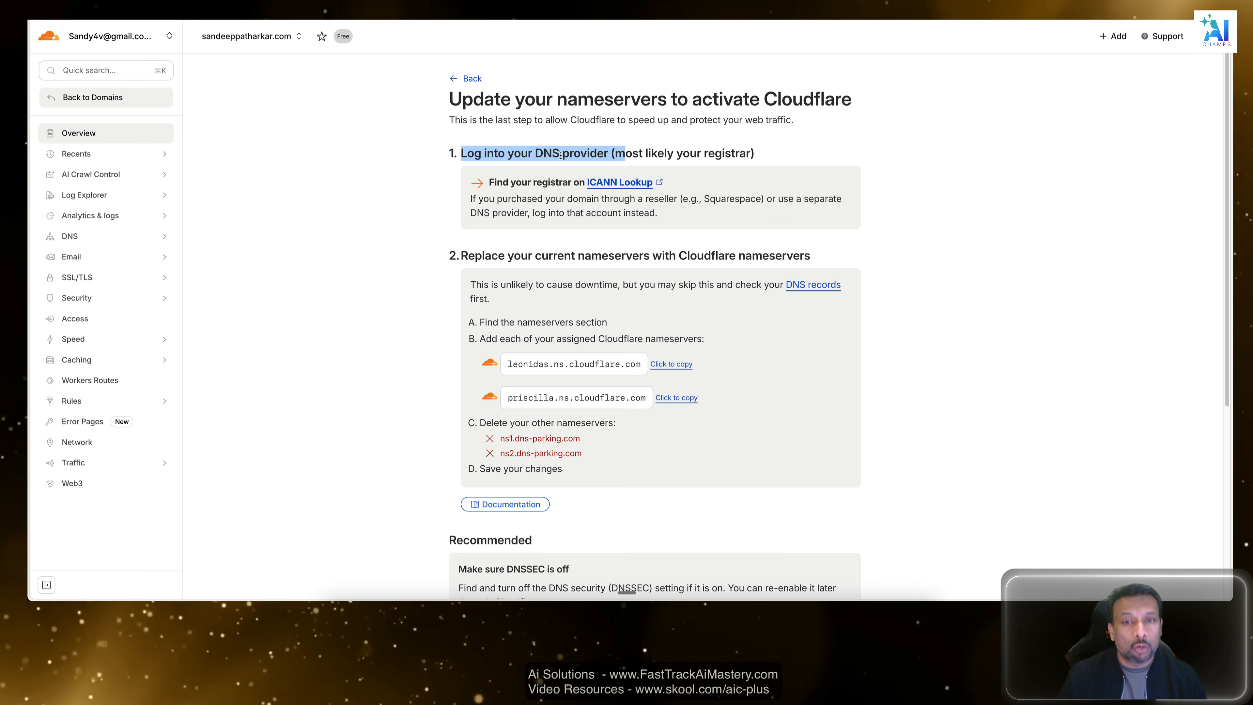
{"action": "left_click", "coordinate": [776, 149]}
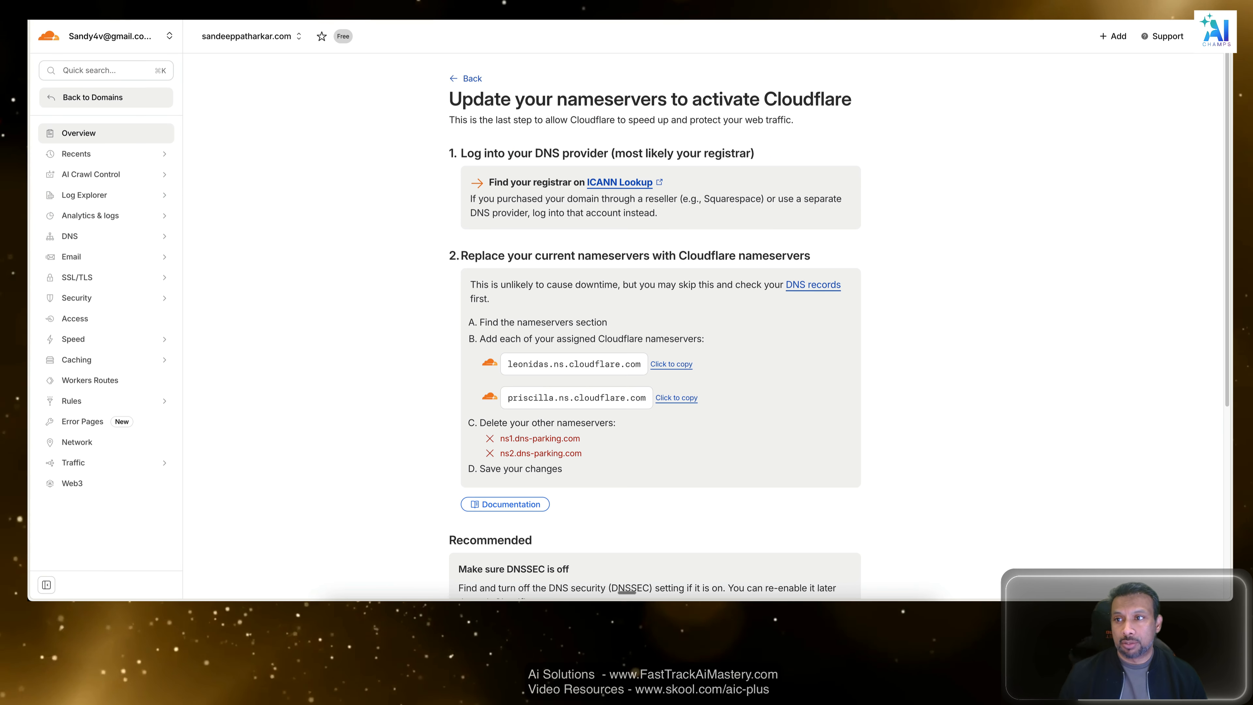
{"action": "key", "text": "ctrl+shift+Tab"}
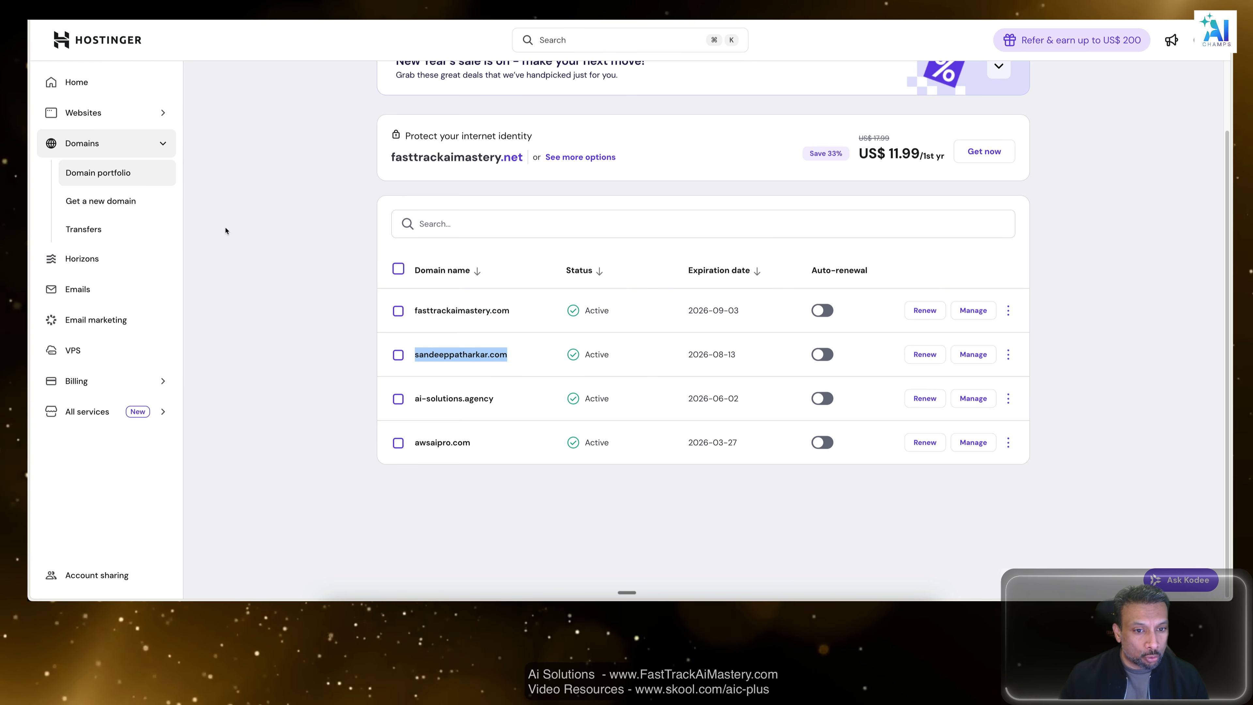
{"action": "key", "text": "ctrl+Tab"}
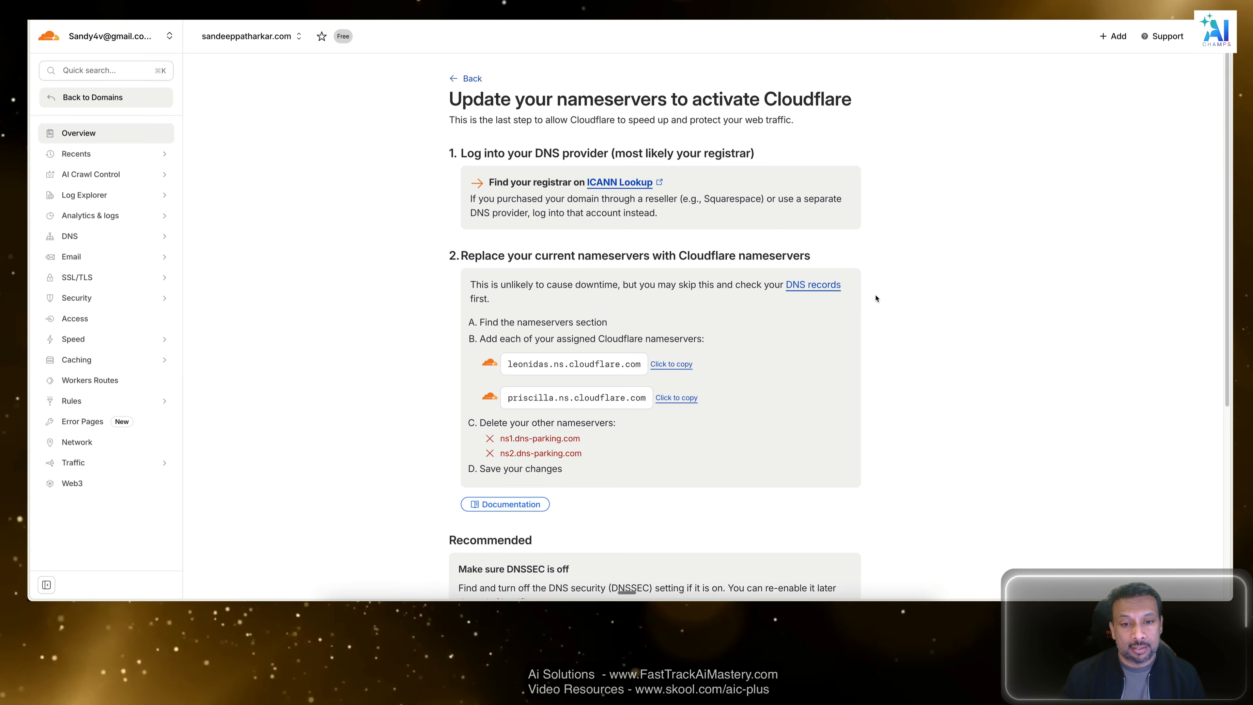
{"action": "left_click", "coordinate": [867, 289]}
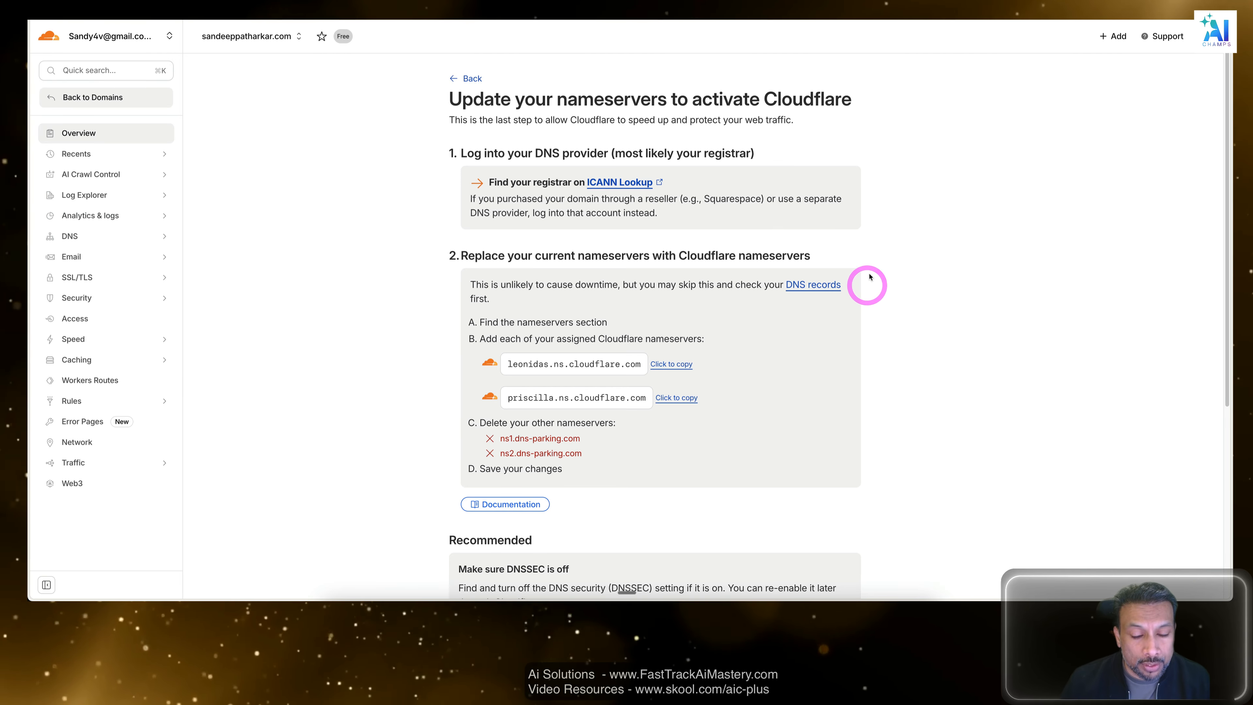
{"action": "scroll", "coordinate": [867, 289], "scroll_direction": "down", "scroll_amount": 1}
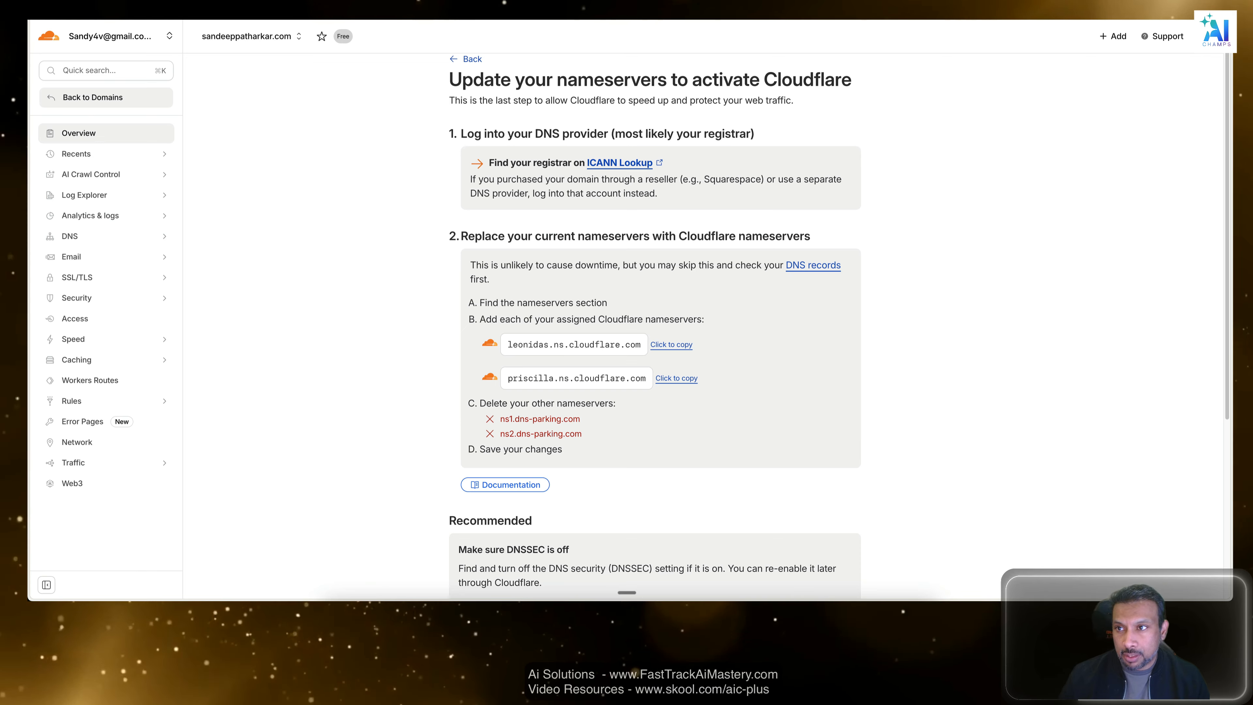
Read Cloudflare's section on replacing the current nameservers, comparing it with the Hostinger domain portfolio.
{"action": "key", "text": "ctrl+Tab"}
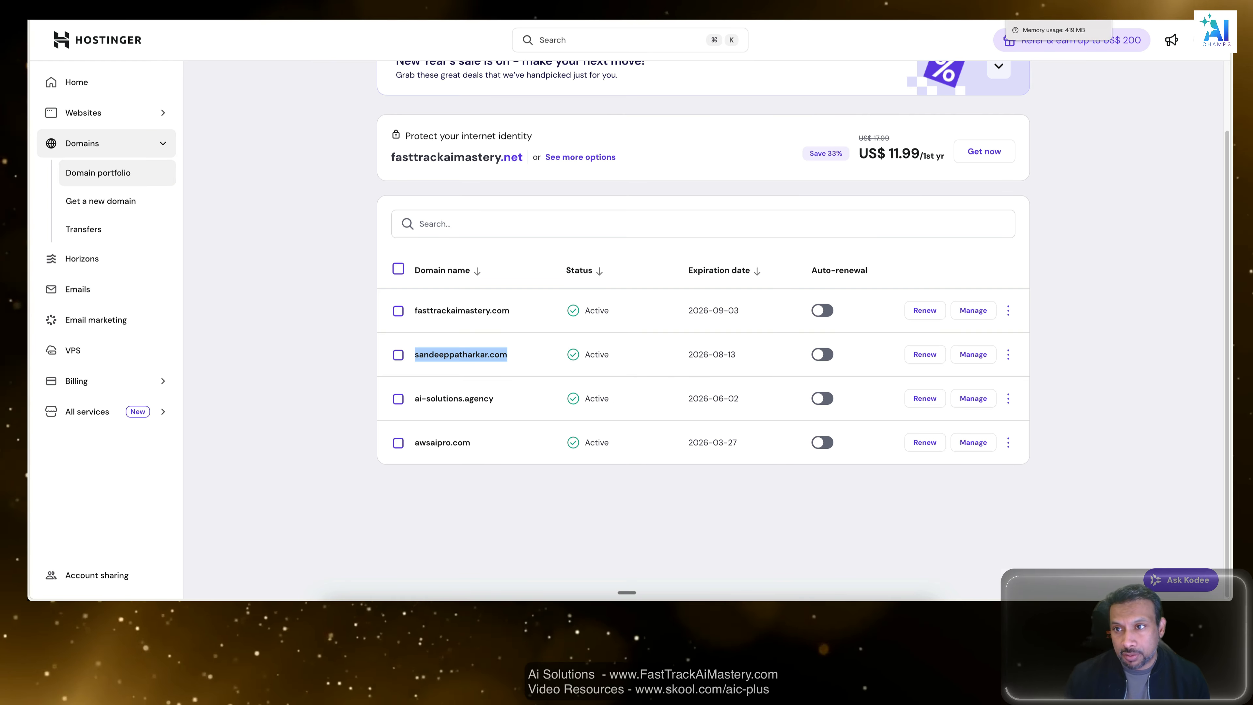
{"action": "left_click", "coordinate": [1056, 9]}
{"action": "scroll", "coordinate": [843, 344], "scroll_direction": "down", "scroll_amount": 2}
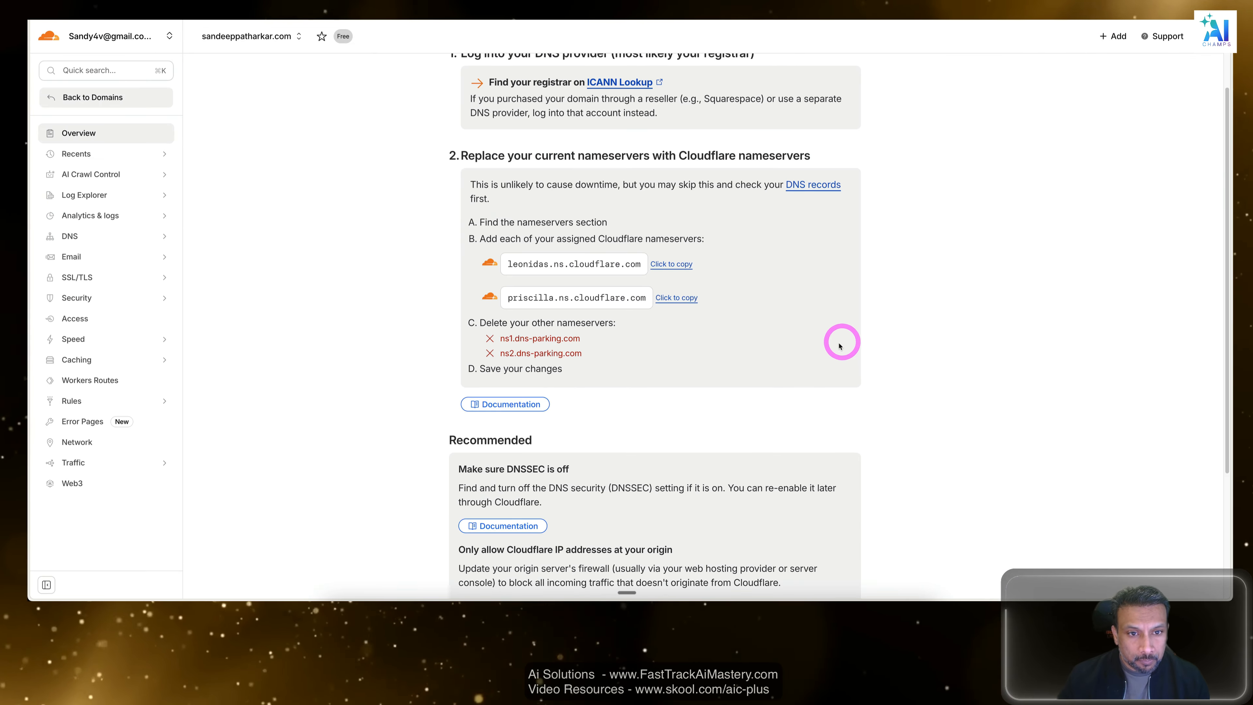
{"action": "left_click_drag", "start_coordinate": [475, 155], "coordinate": [698, 155]}
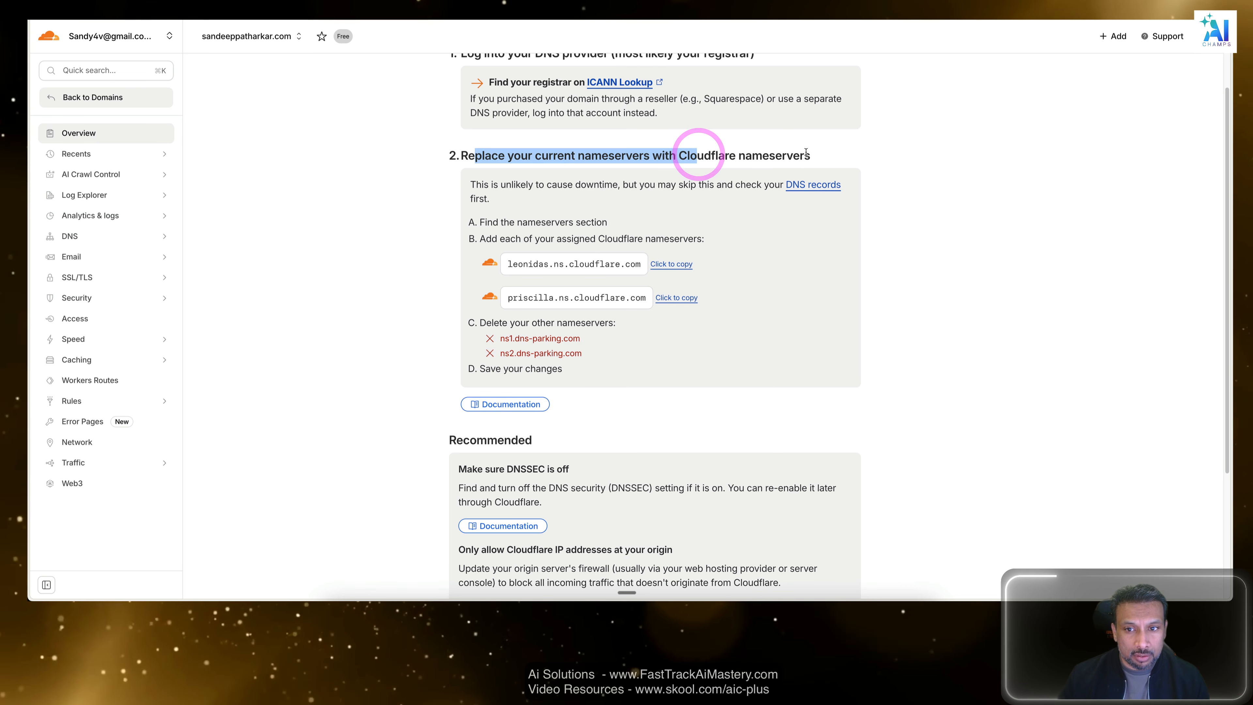
{"action": "left_click_drag", "start_coordinate": [806, 152], "coordinate": [624, 158]}
{"action": "left_click", "coordinate": [793, 147]}
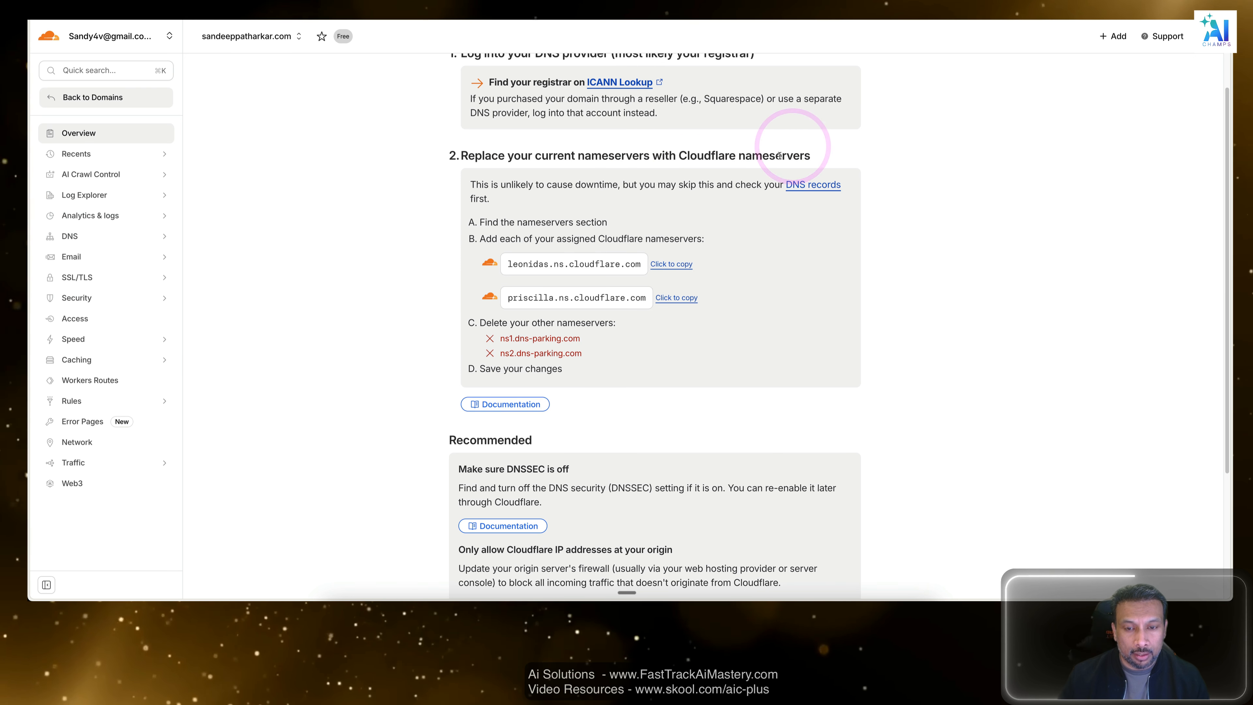
{"action": "scroll", "coordinate": [596, 211], "scroll_direction": "down", "scroll_amount": 1}
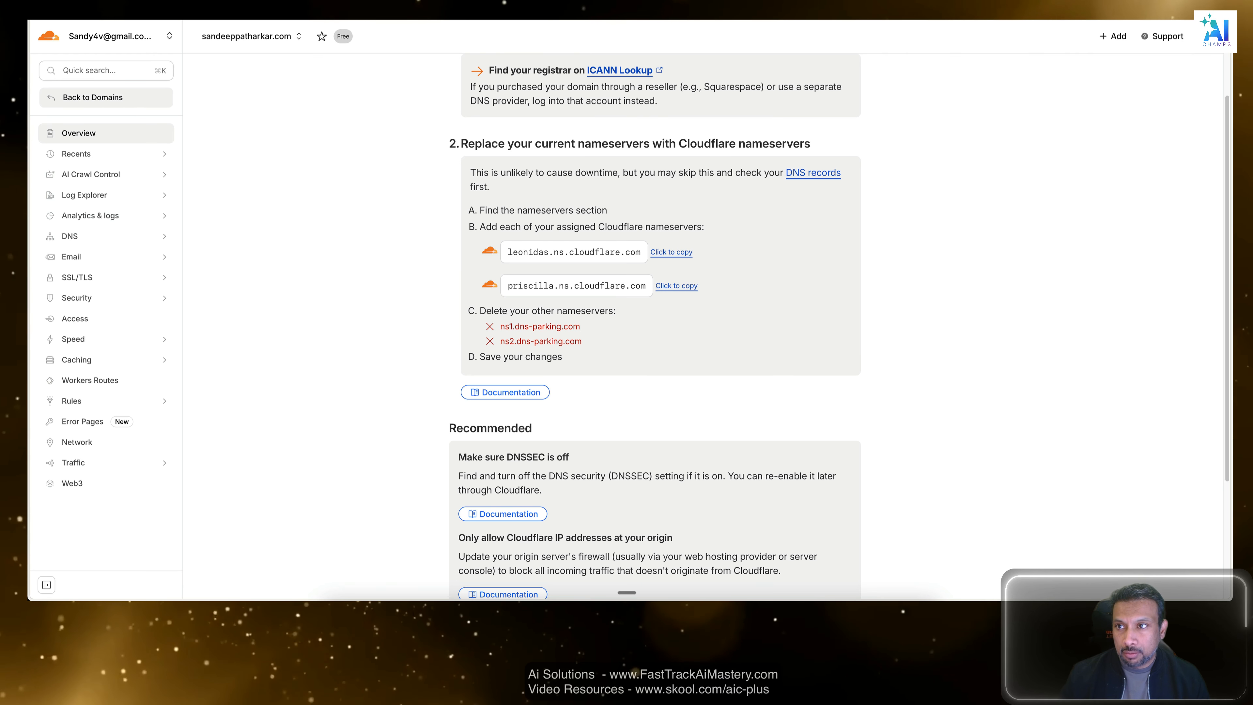
Switch to Hostinger and open the DNS / Nameservers settings of the personal domain being onboarded.
{"action": "key", "text": "ctrl+Tab"}
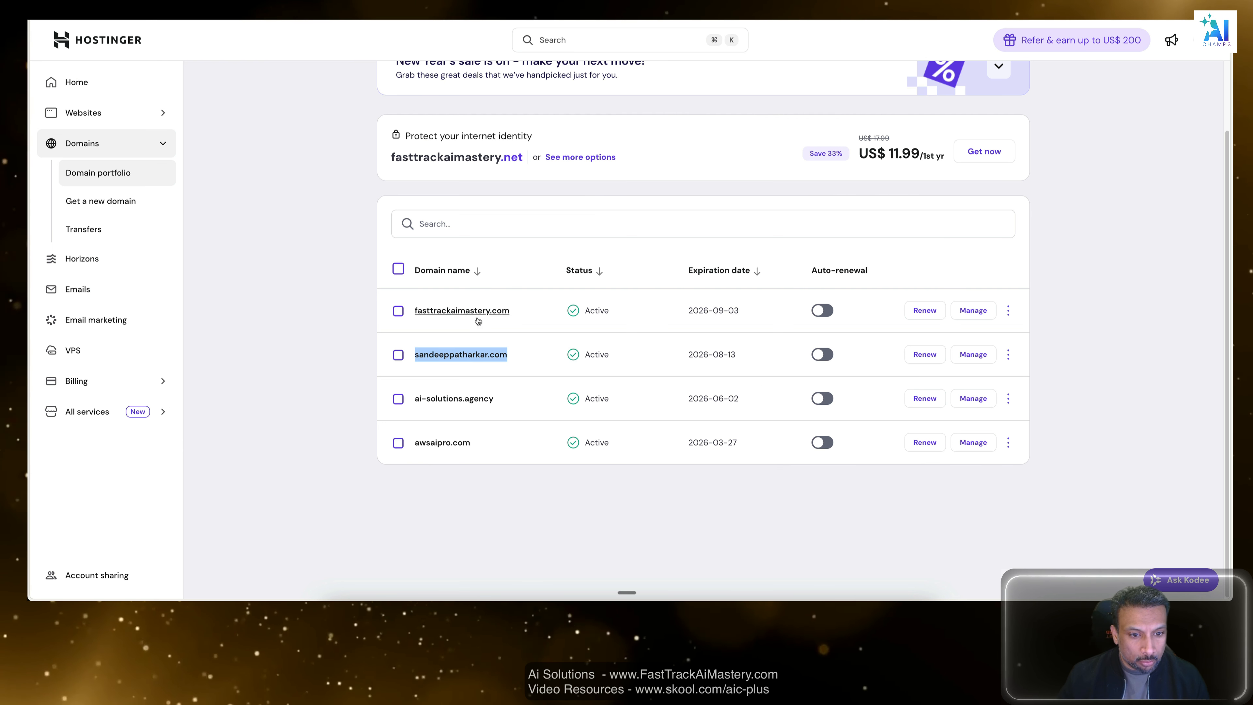
{"action": "left_click", "coordinate": [975, 354]}
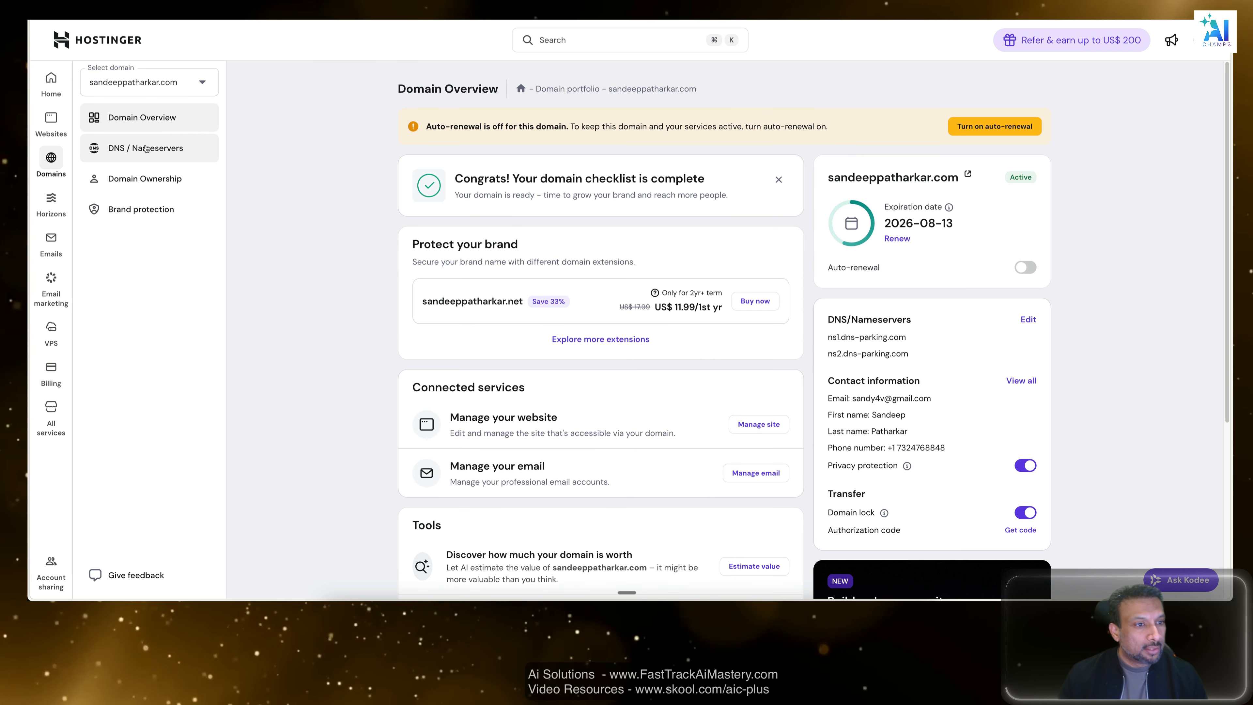
{"action": "left_click", "coordinate": [149, 149]}
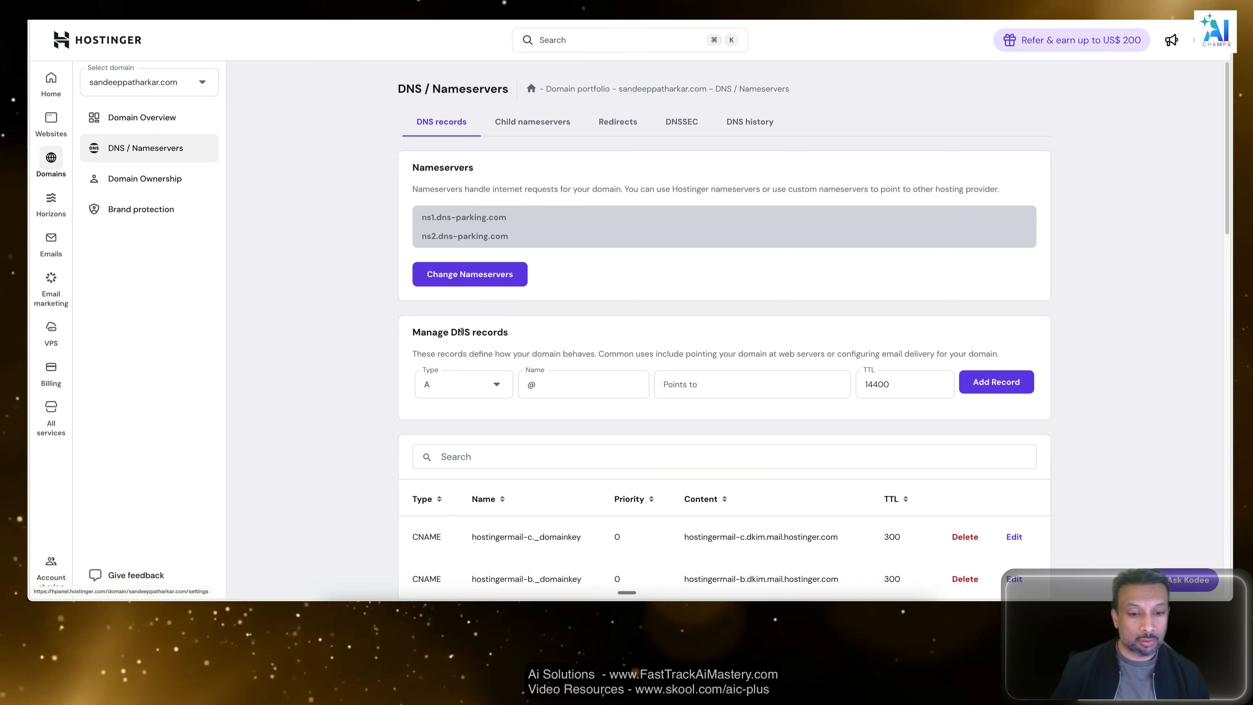
{"action": "scroll", "coordinate": [460, 331], "scroll_direction": "down", "scroll_amount": 4}
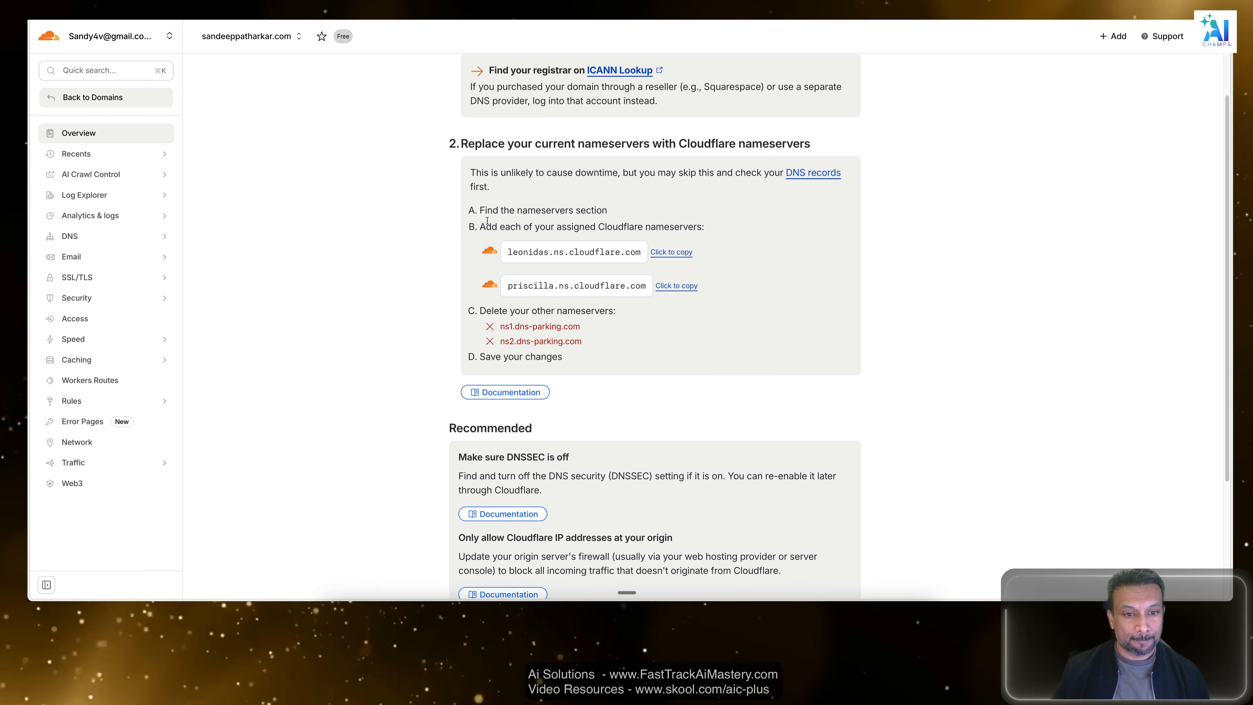
Return to Cloudflare and read the instructions for adding the assigned nameservers and deleting the other ones.
{"action": "left_click_drag", "start_coordinate": [480, 227], "coordinate": [539, 228]}
{"action": "left_click", "coordinate": [563, 227]}
{"action": "left_click", "coordinate": [602, 226]}
{"action": "left_click", "coordinate": [541, 229]}
{"action": "left_click", "coordinate": [583, 225]}
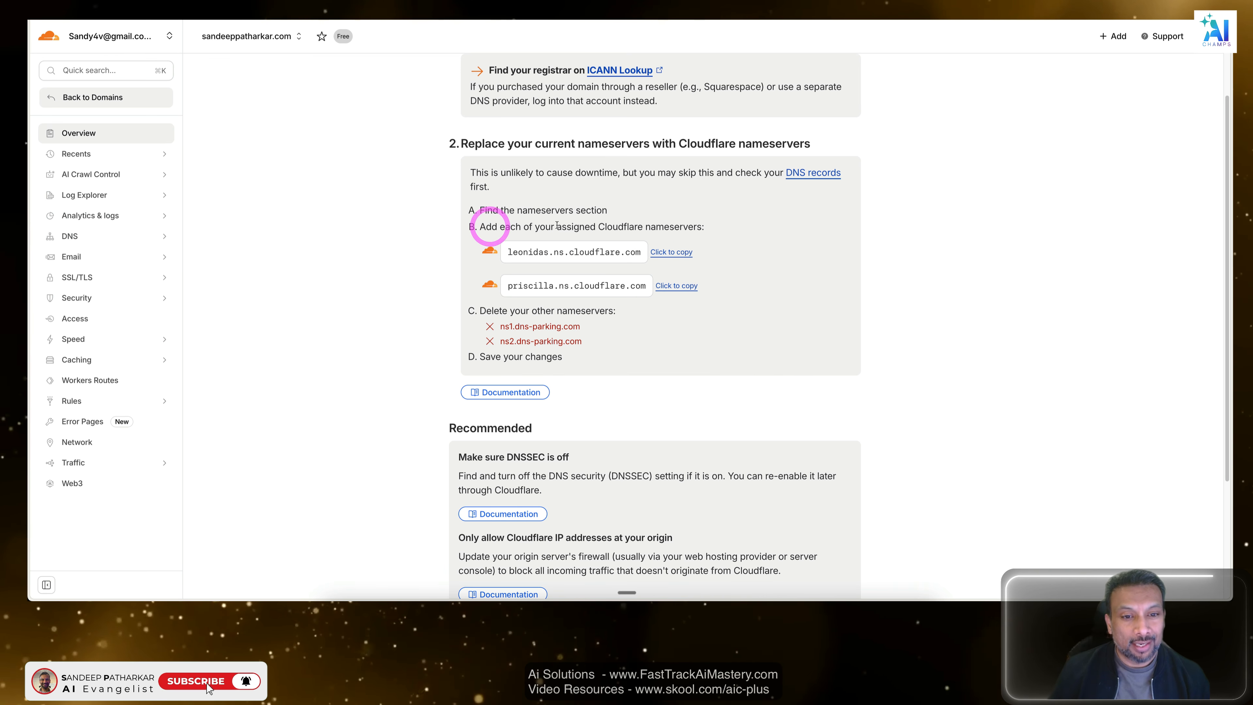
{"action": "left_click", "coordinate": [624, 226]}
{"action": "left_click", "coordinate": [693, 227]}
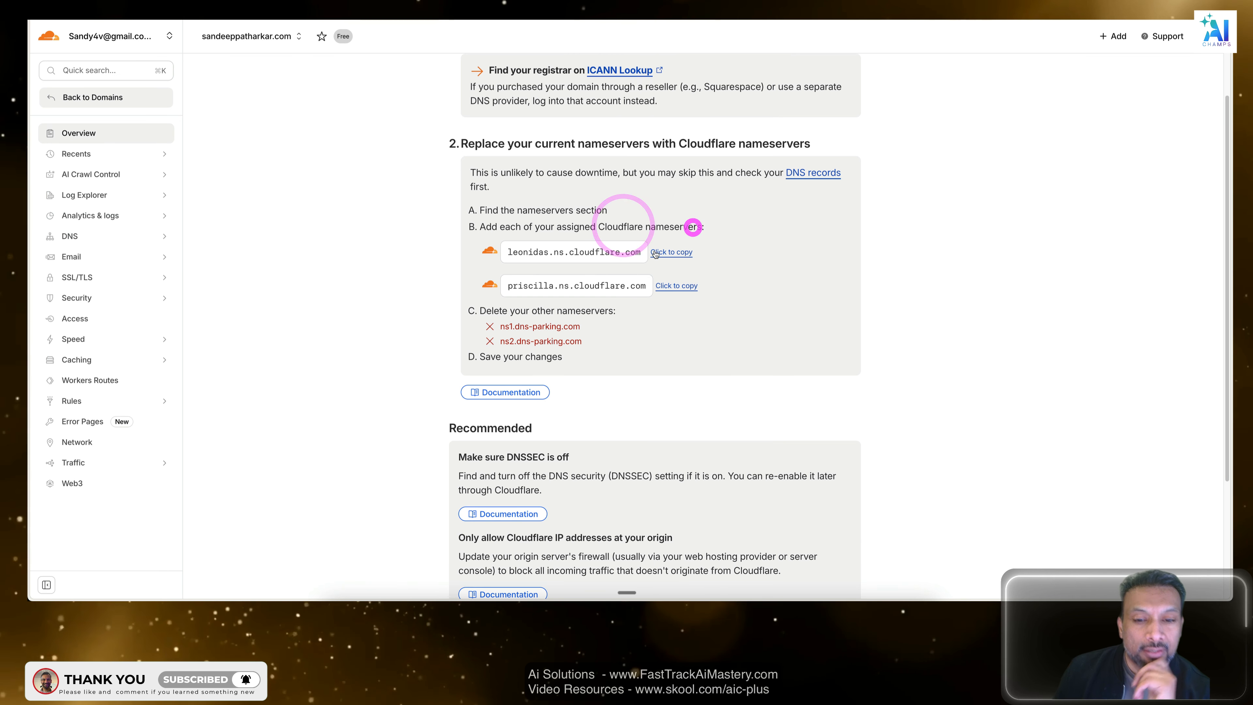
{"action": "scroll", "coordinate": [547, 305], "scroll_direction": "down", "scroll_amount": 2}
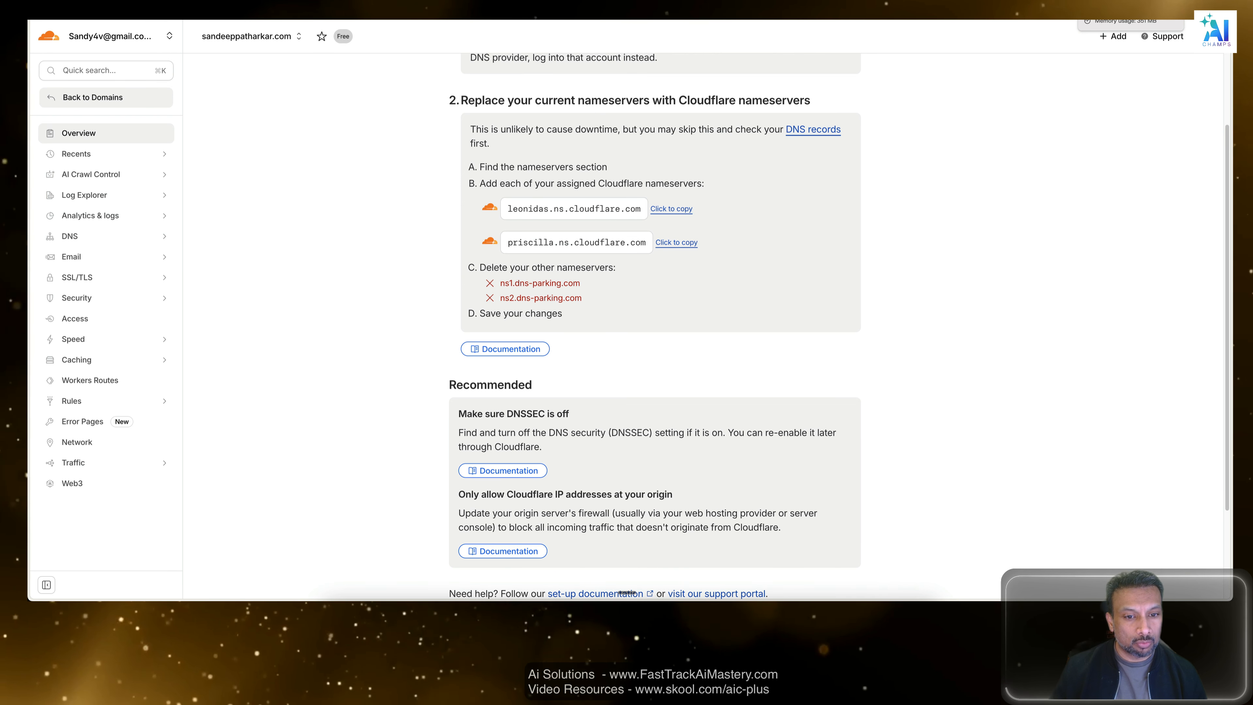
Switch to Hostinger and look through the domain's existing DNS records down to the reset section.
{"action": "left_click", "coordinate": [1130, 4]}
{"action": "scroll", "coordinate": [551, 388], "scroll_direction": "down", "scroll_amount": 4}
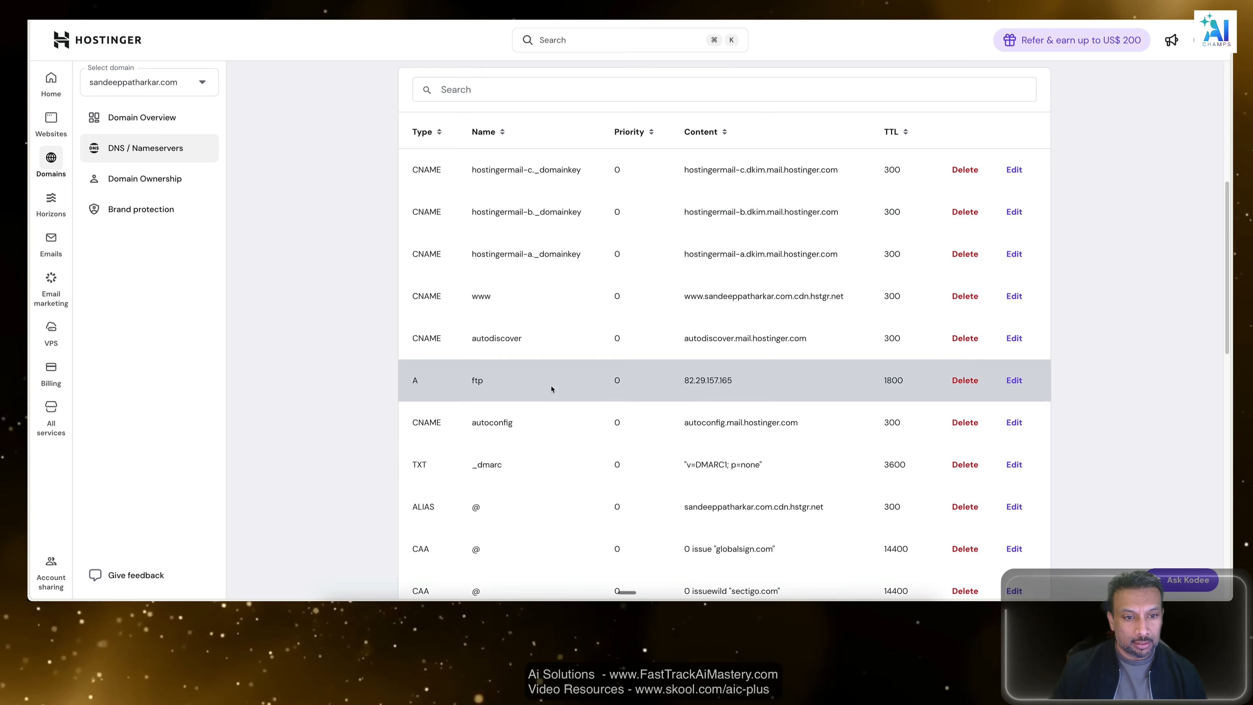
{"action": "scroll", "coordinate": [552, 388], "scroll_direction": "down", "scroll_amount": 5}
{"action": "scroll", "coordinate": [551, 389], "scroll_direction": "down", "scroll_amount": 3}
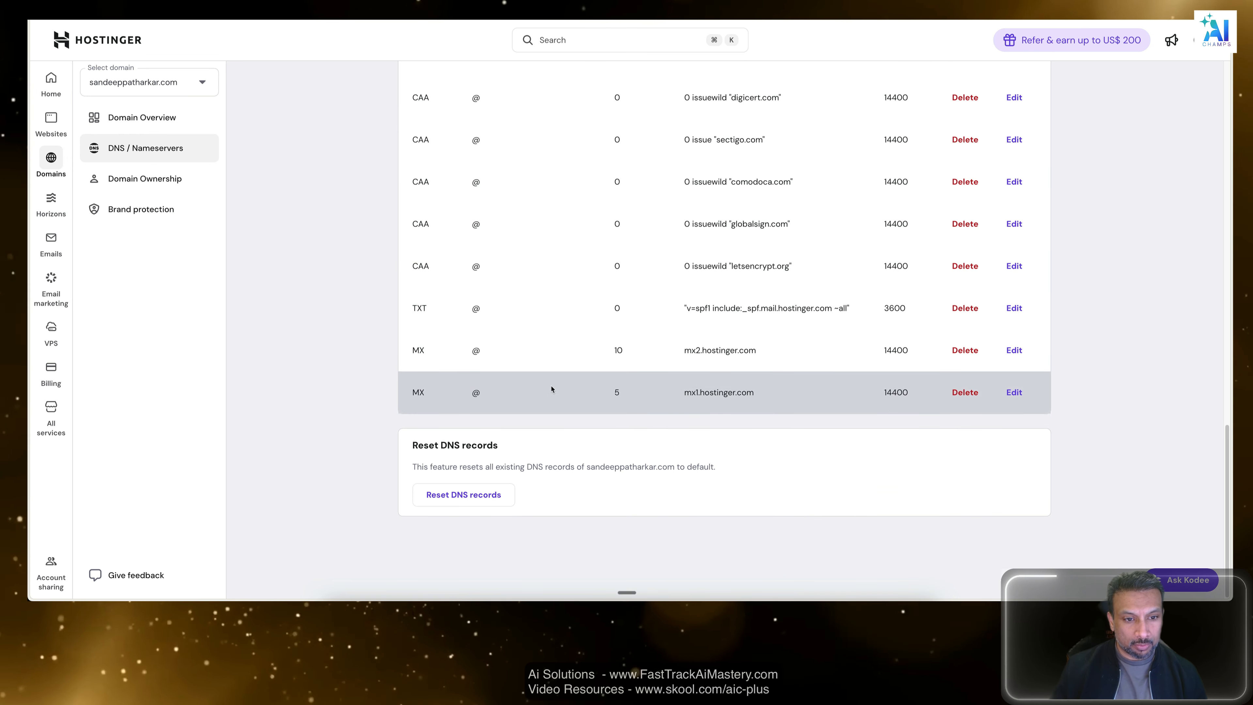
{"action": "scroll", "coordinate": [551, 388], "scroll_direction": "up", "scroll_amount": 10}
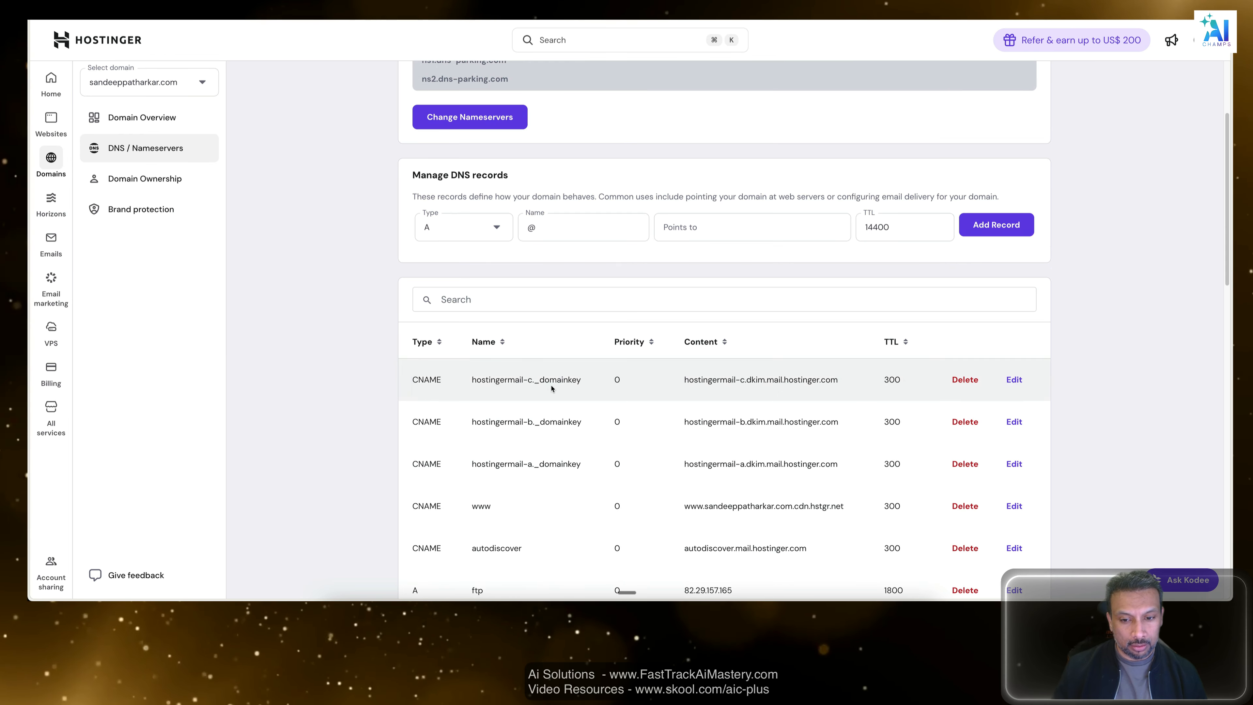
{"action": "scroll", "coordinate": [552, 388], "scroll_direction": "down", "scroll_amount": 3}
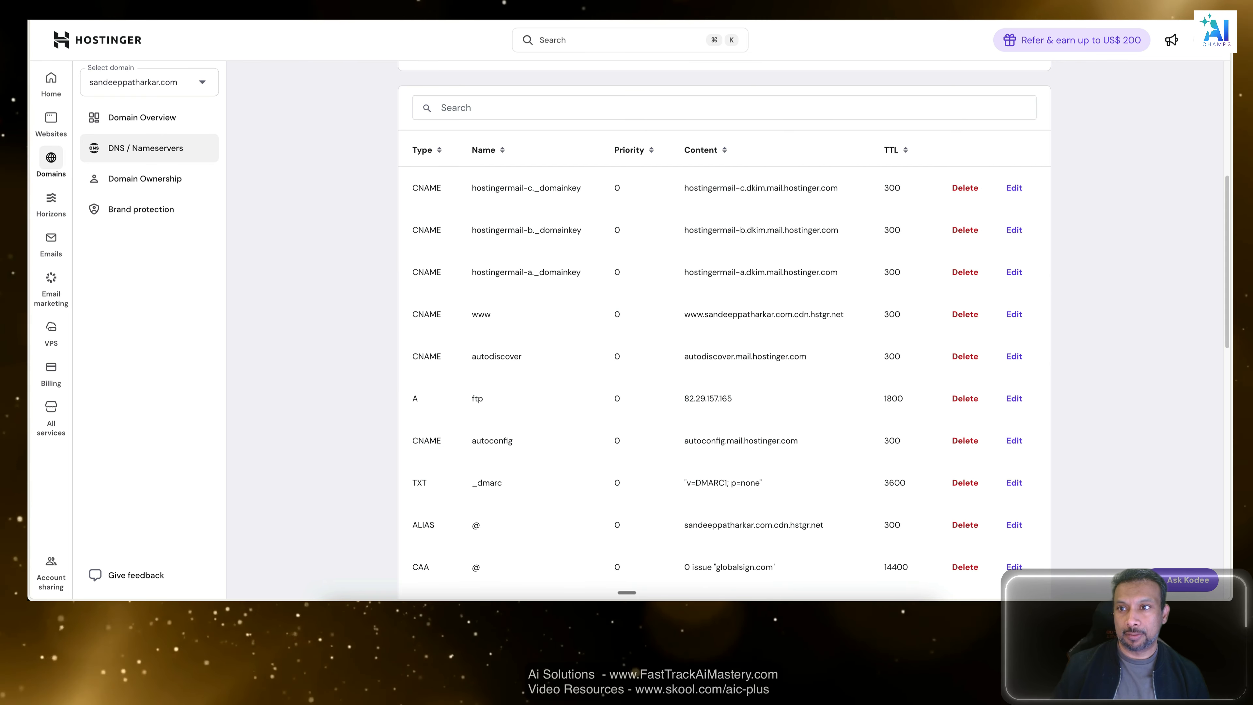
Return to Cloudflare's nameserver instructions and open the browser's AI Assistant beside the page.
{"action": "key", "text": "ctrl+Tab"}
{"action": "left_click_drag", "start_coordinate": [721, 253], "coordinate": [485, 208]}
{"action": "left_click", "coordinate": [744, 190]}
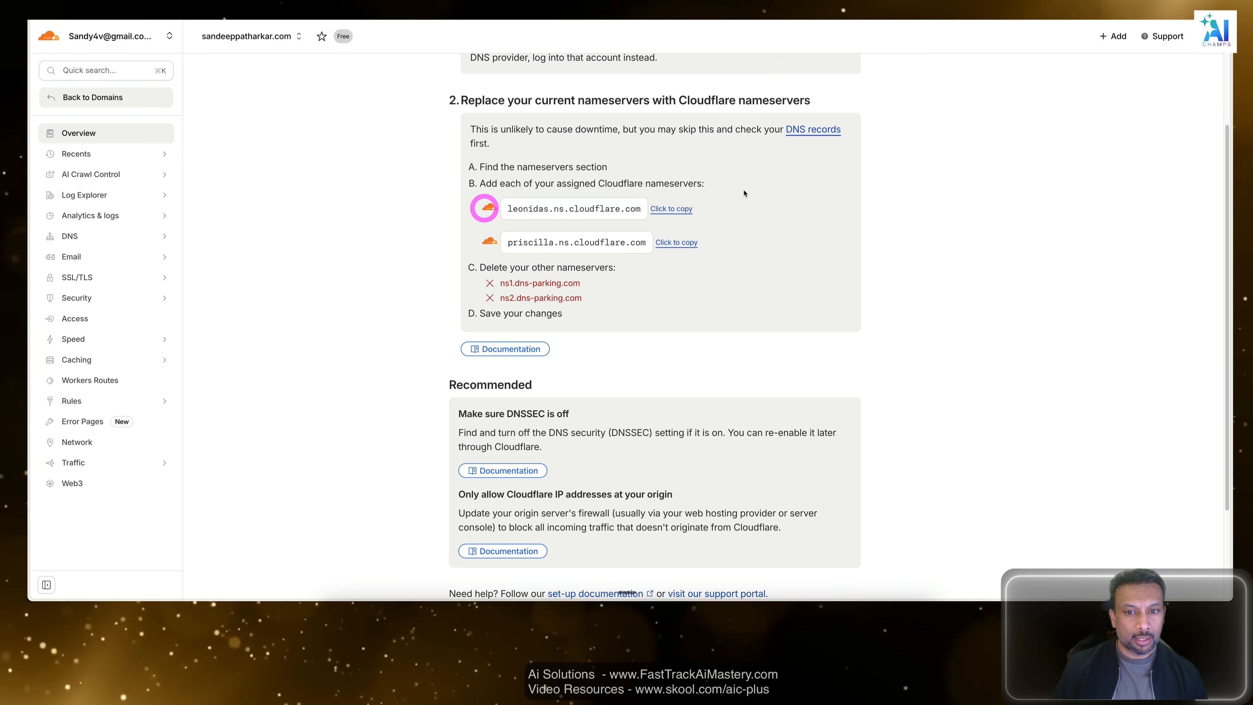
{"action": "left_click", "coordinate": [730, 247]}
{"action": "left_click", "coordinate": [1214, 1]}
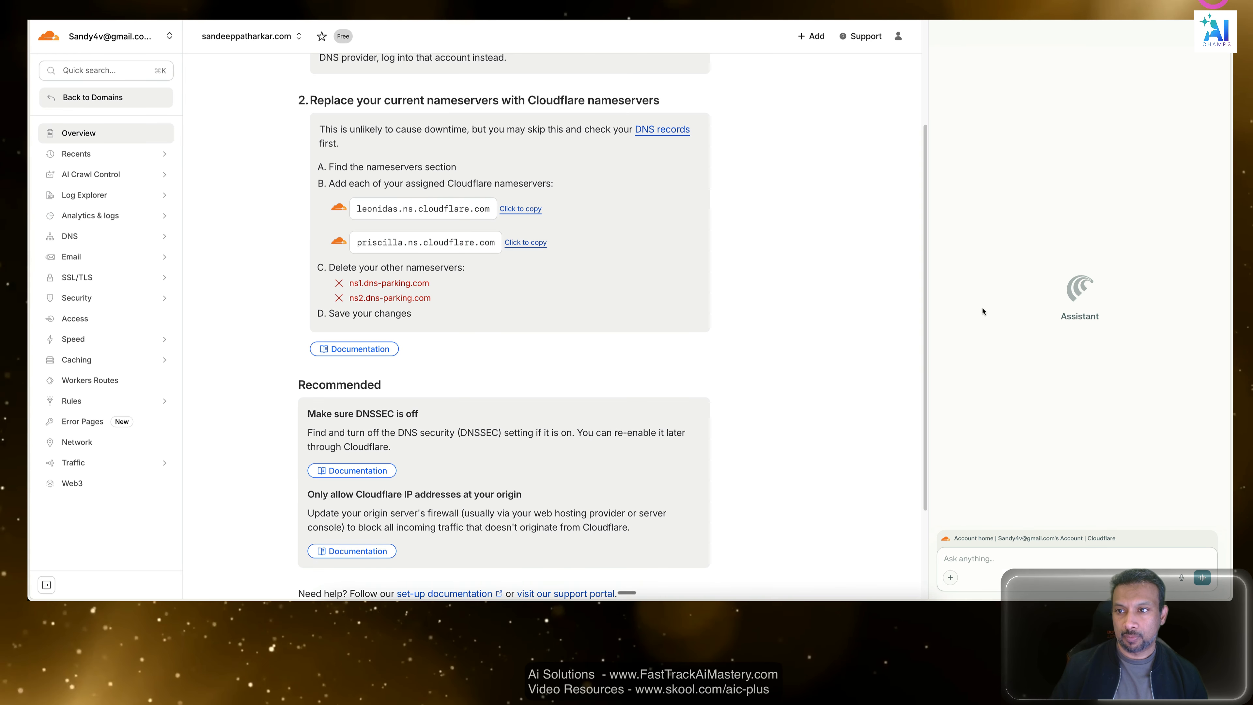
Copy the first assigned Cloudflare nameserver, leonidas.ns.cloudflare.com, and switch to the domain's DNS / Nameservers page in Hostinger.
{"action": "left_click", "coordinate": [1013, 553]}
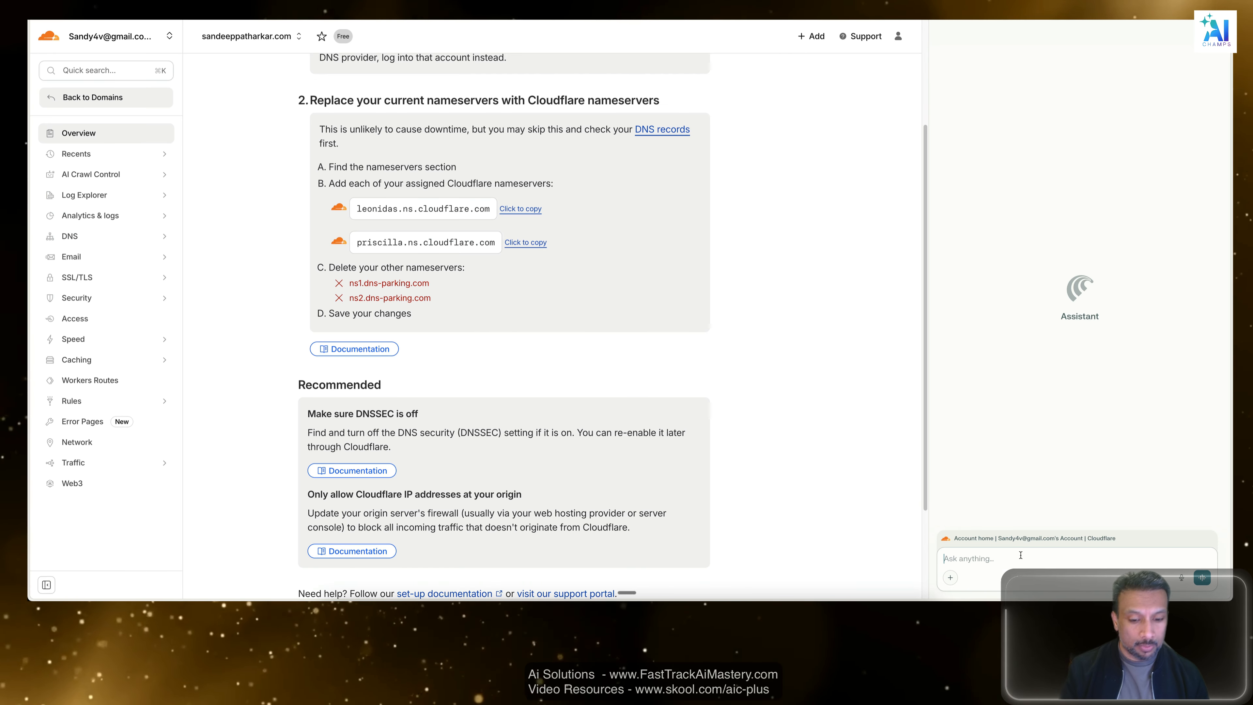
{"action": "type", "text": "j"}
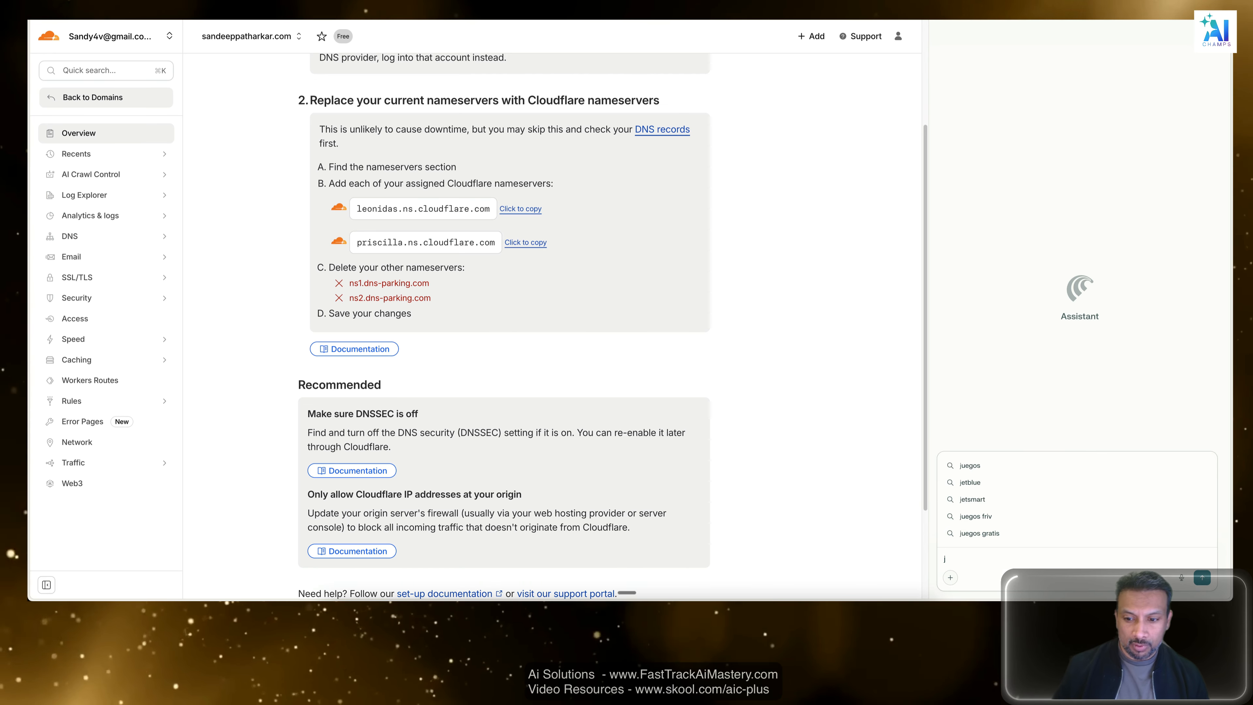
{"action": "left_click", "coordinate": [506, 207]}
{"action": "key", "text": "ctrl+Tab"}
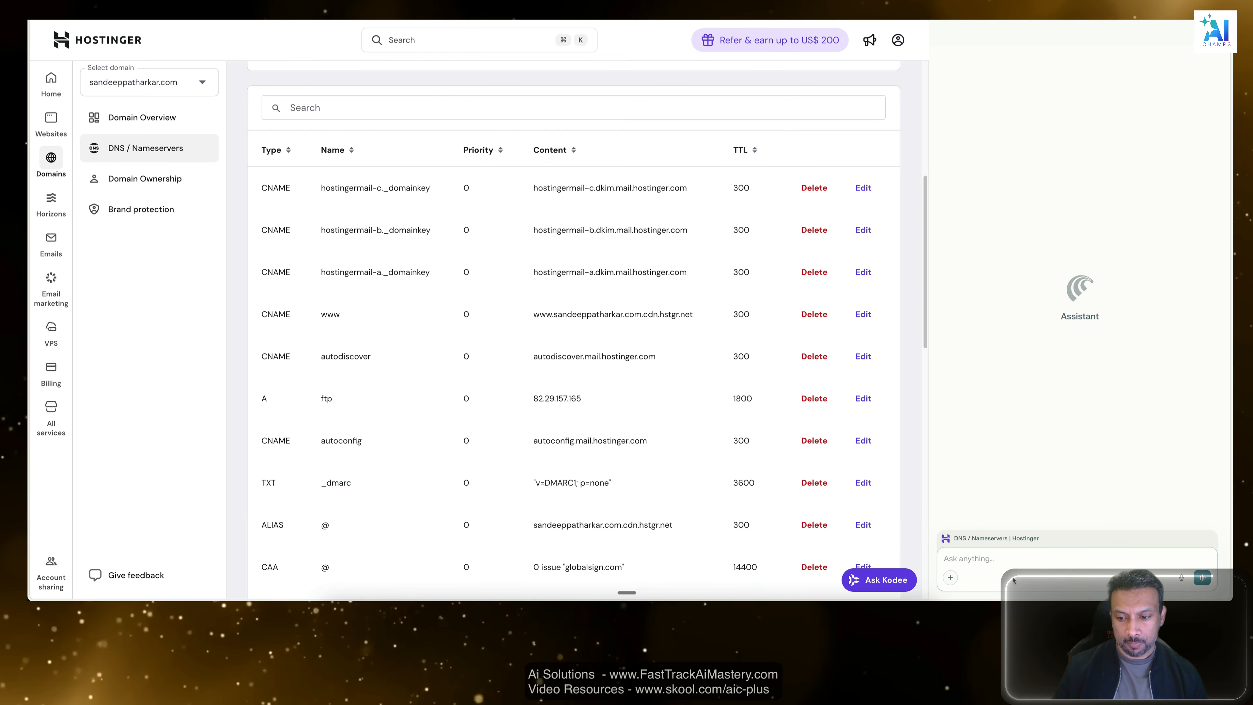
Ask the browser's Assistant "how do I add leonidas.ns.cloudflare.com as nameserver".
{"action": "left_click", "coordinate": [1007, 559]}
{"action": "type", "text": "how"}
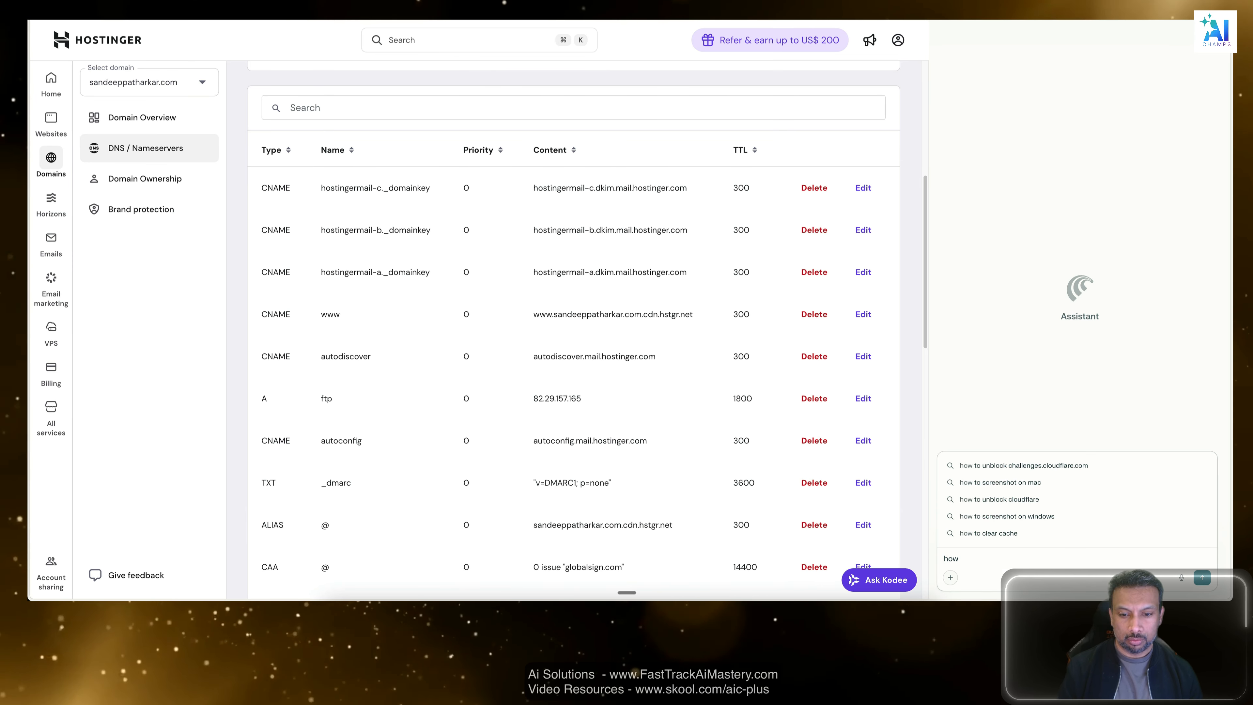
{"action": "type", "text": " do I add"}
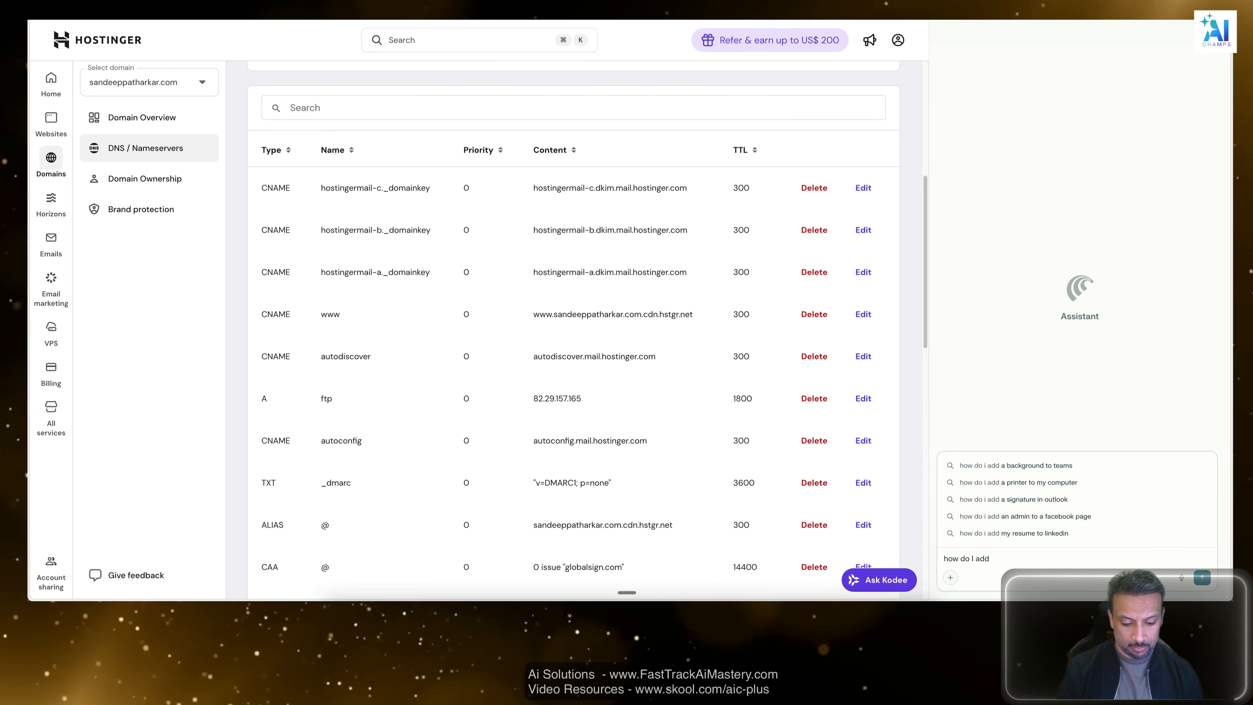
{"action": "key", "text": "super+v"}
{"action": "type", "text": "as nm"}
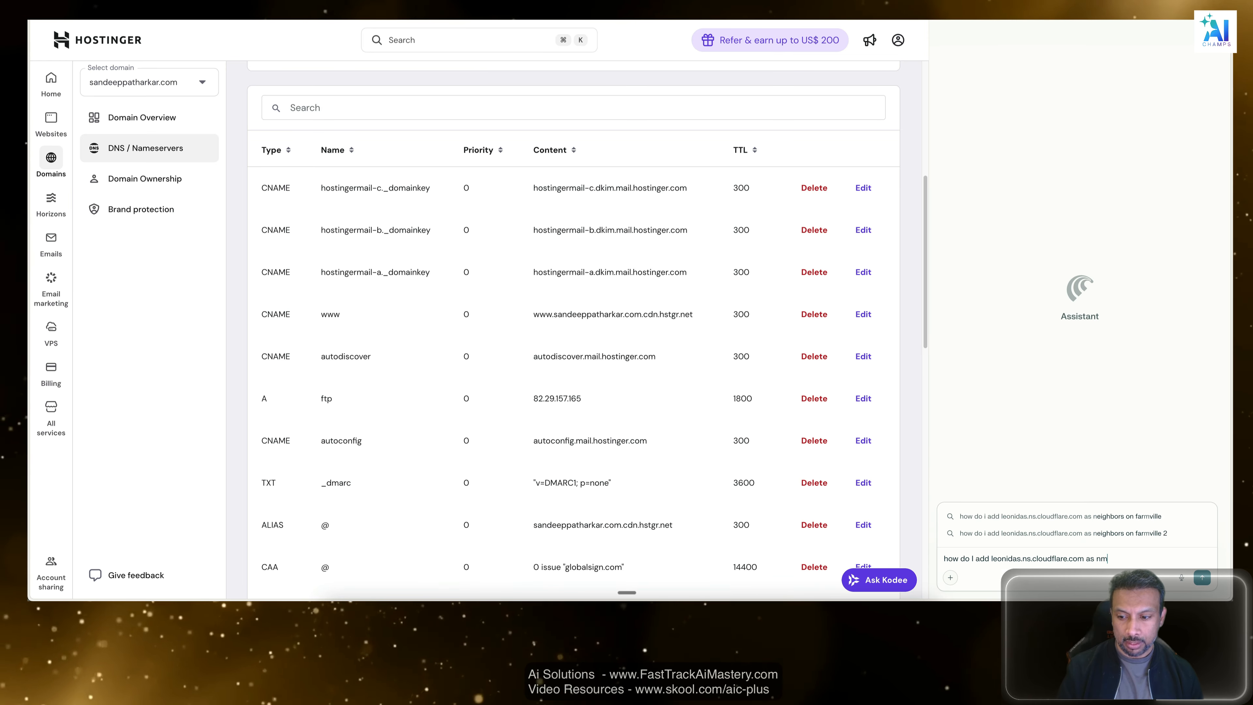
{"action": "key", "text": "BackSpace"}
{"action": "type", "text": "ameserve"}
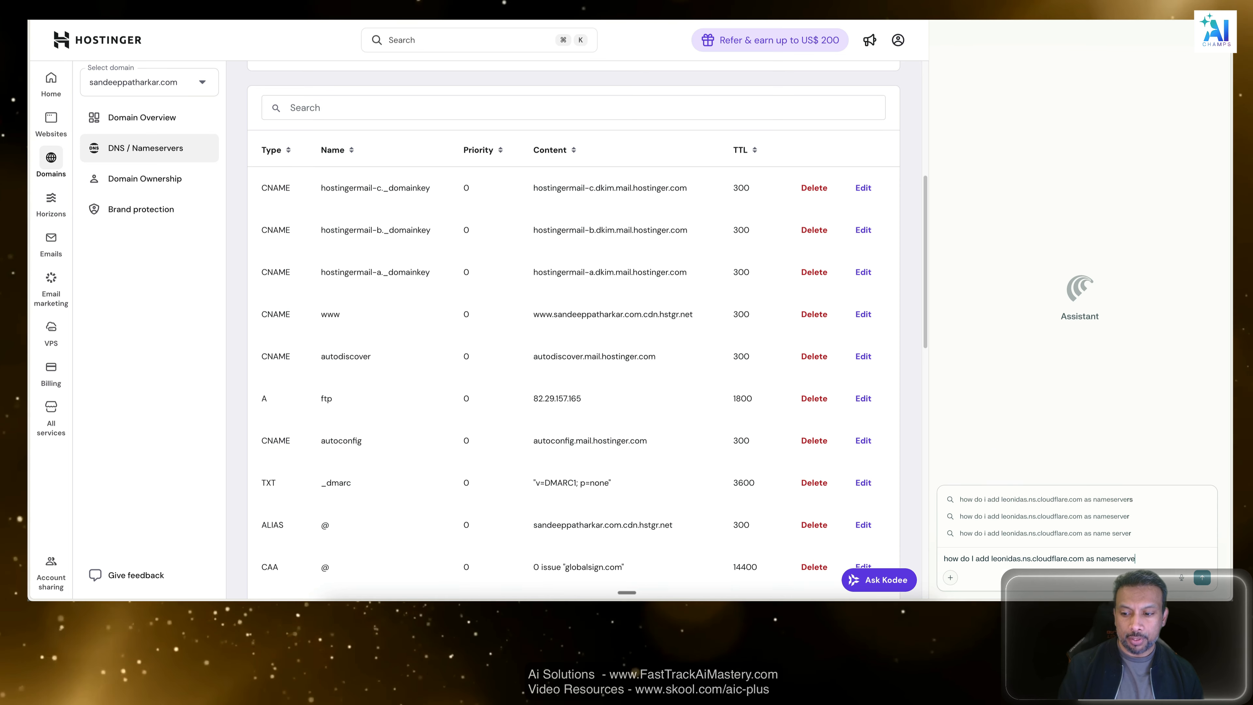
{"action": "type", "text": "r"}
{"action": "key", "text": "Return"}
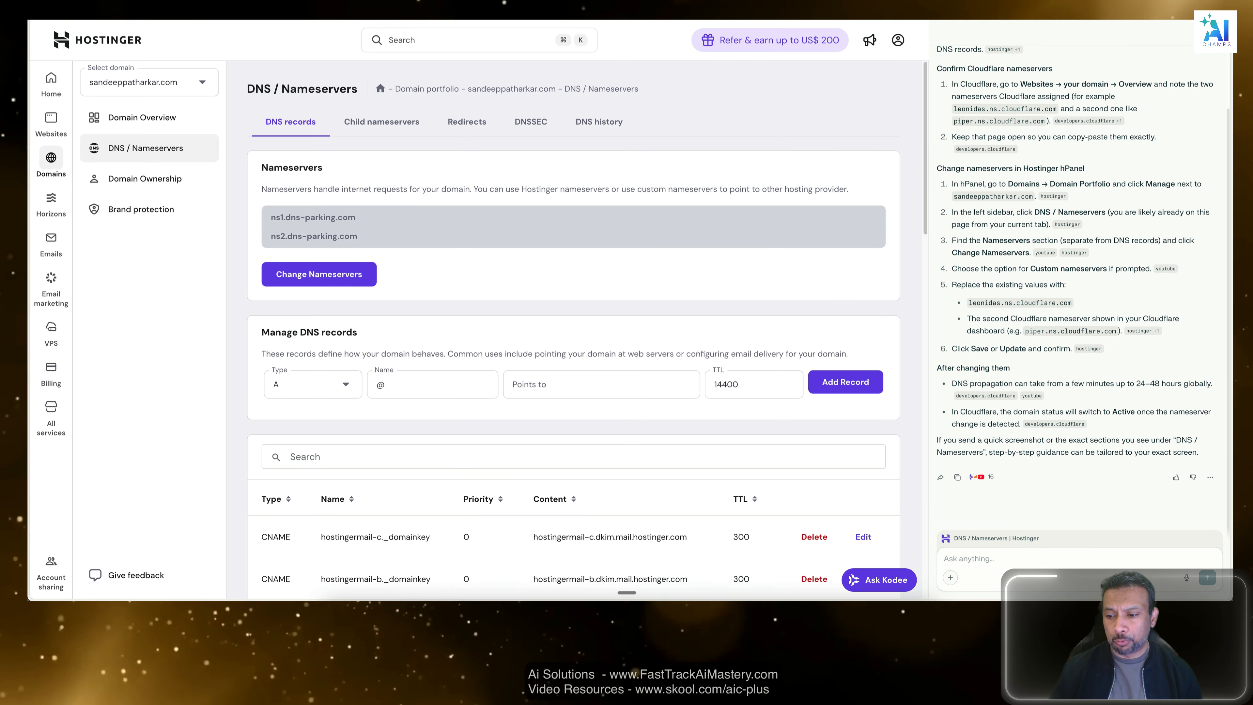
Begin a follow-up message to the Assistant reading "can you check in the open tab which ones to update".
{"action": "left_click", "coordinate": [1093, 558]}
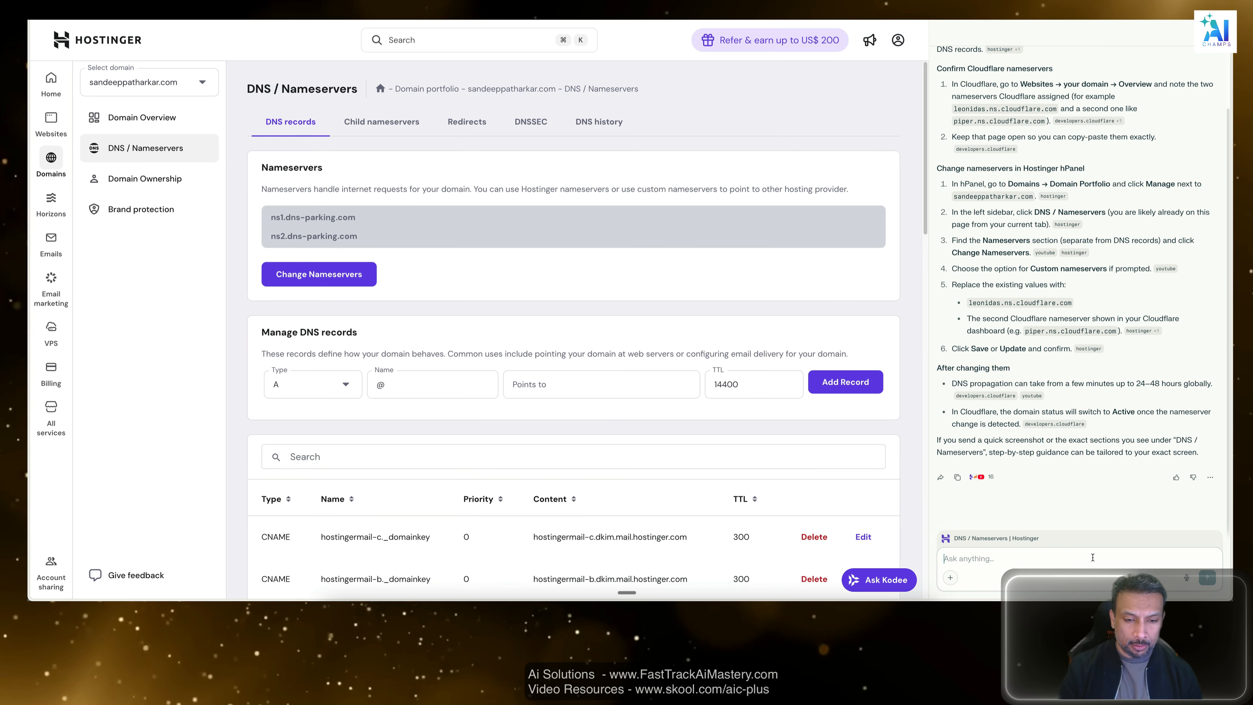
{"action": "type", "text": "can you check "}
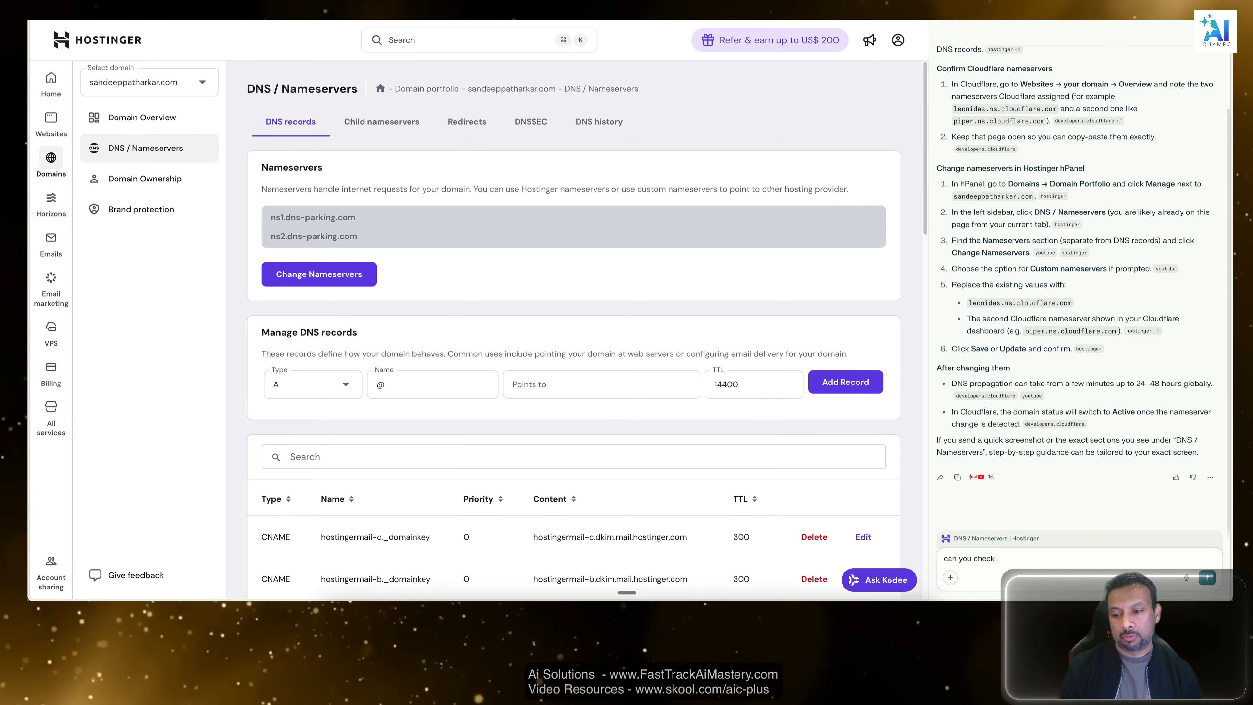
{"action": "type", "text": "in the "}
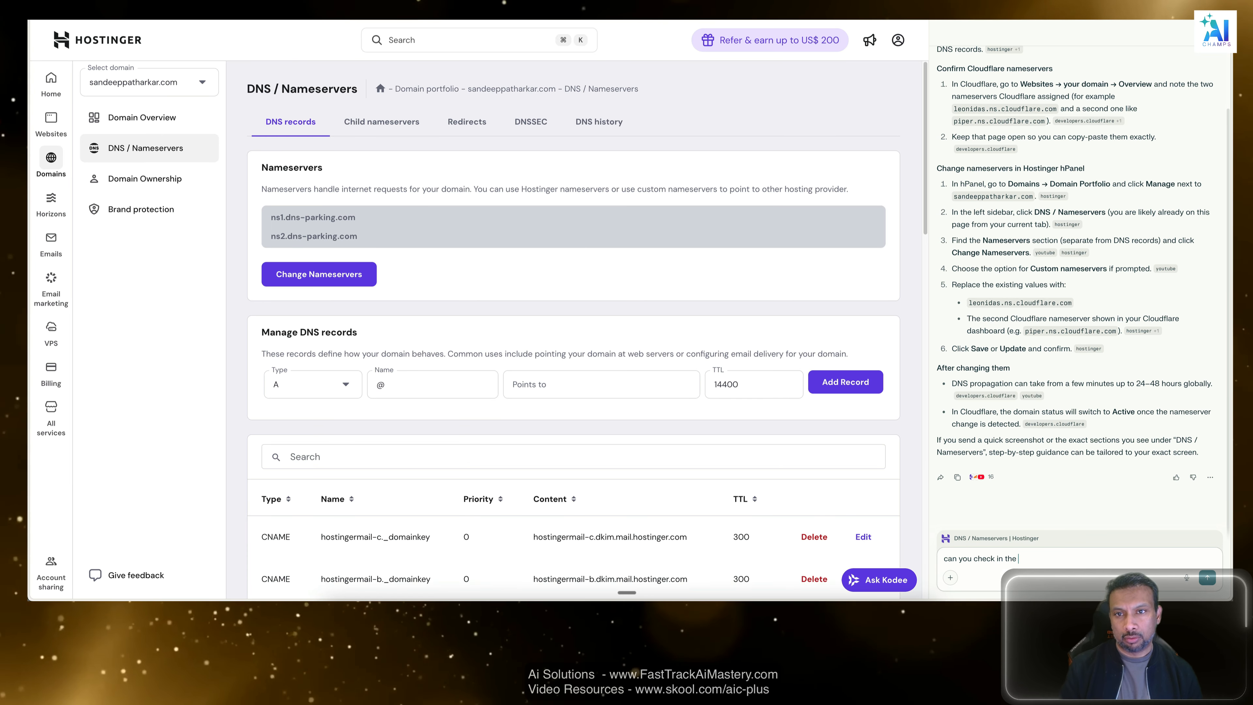
{"action": "type", "text": "open tqb"}
{"action": "key", "text": "BackSpace"}
{"action": "key", "text": "BackSpace"}
{"action": "type", "text": "ab "}
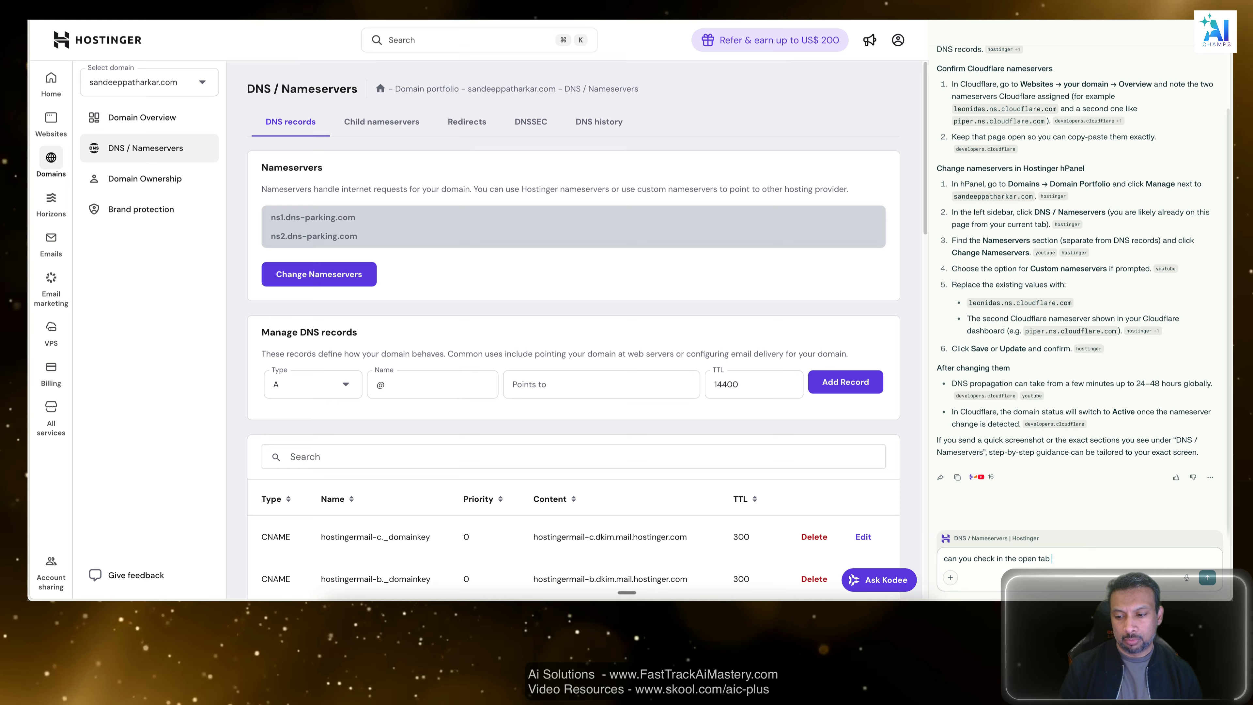
{"action": "type", "text": "which onese t"}
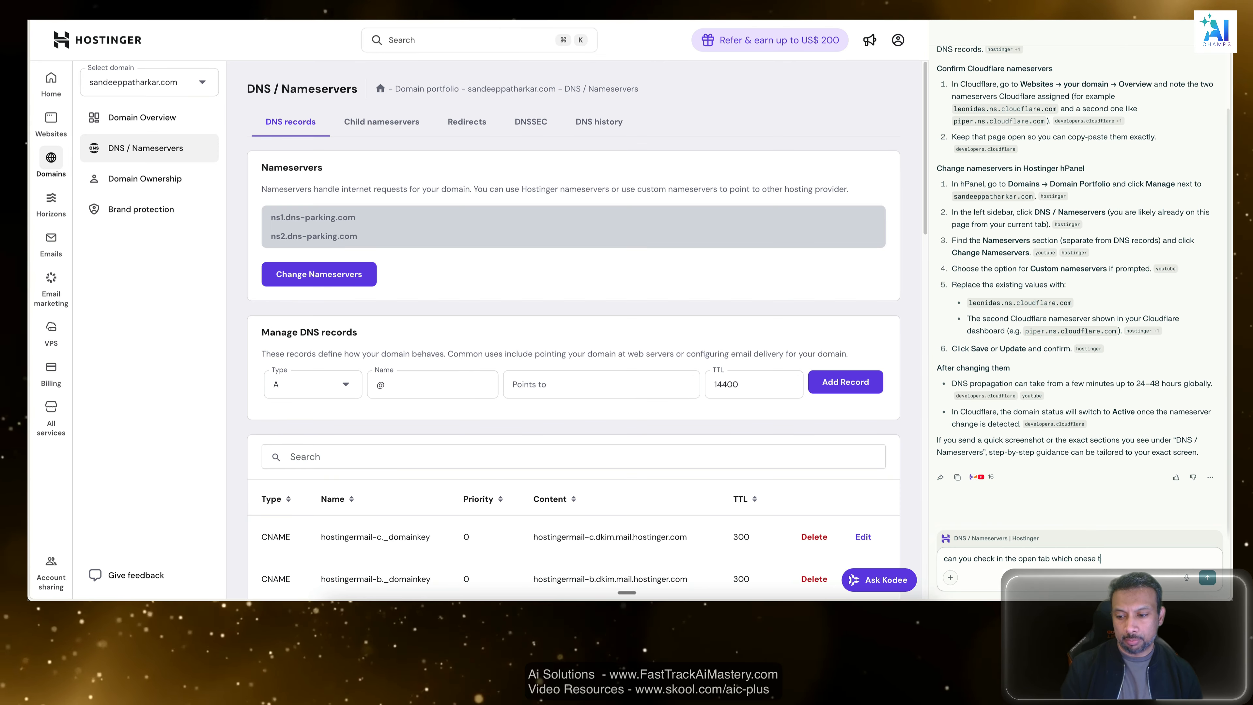
{"action": "key", "text": "BackSpace"}
{"action": "key", "text": "BackSpace"}
{"action": "key", "text": "BackSpace"}
{"action": "type", "text": "to update"}
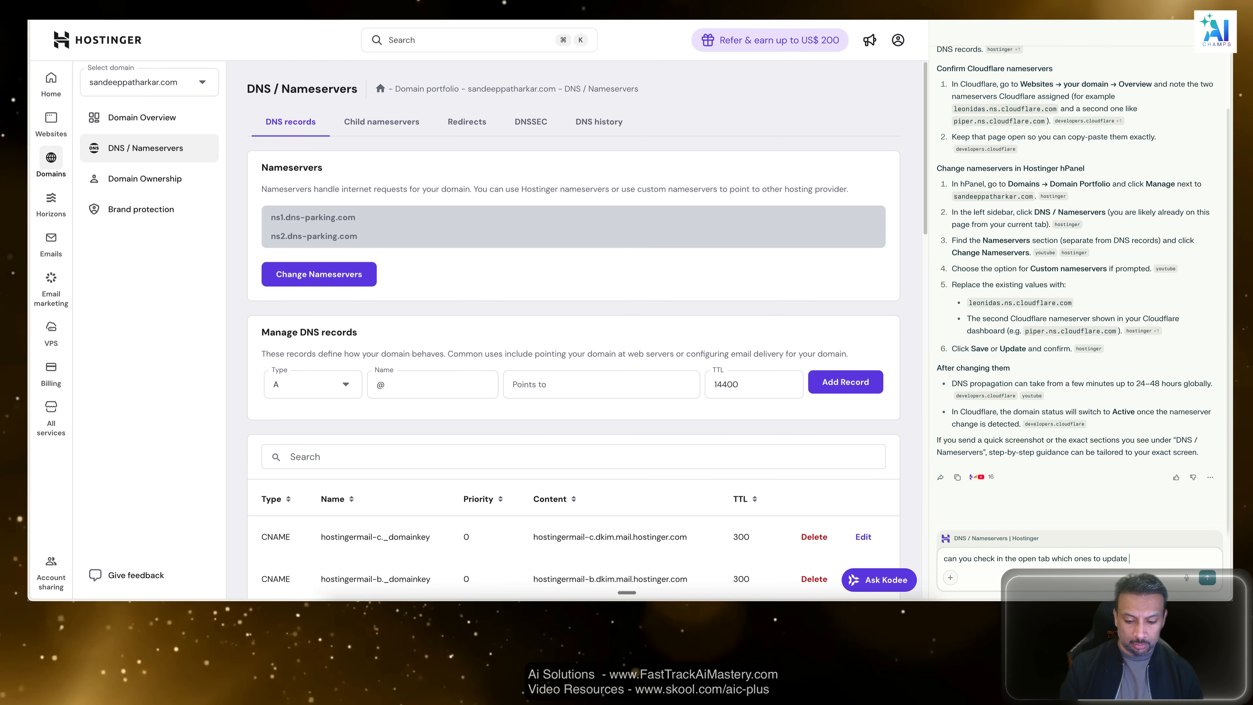
Add the separate lines "I want to update", "leonidas.ns.cloudflare.com" and "and" to the Assistant message.
{"action": "key", "text": "shift+Return"}
{"action": "type", "text": "I want to"}
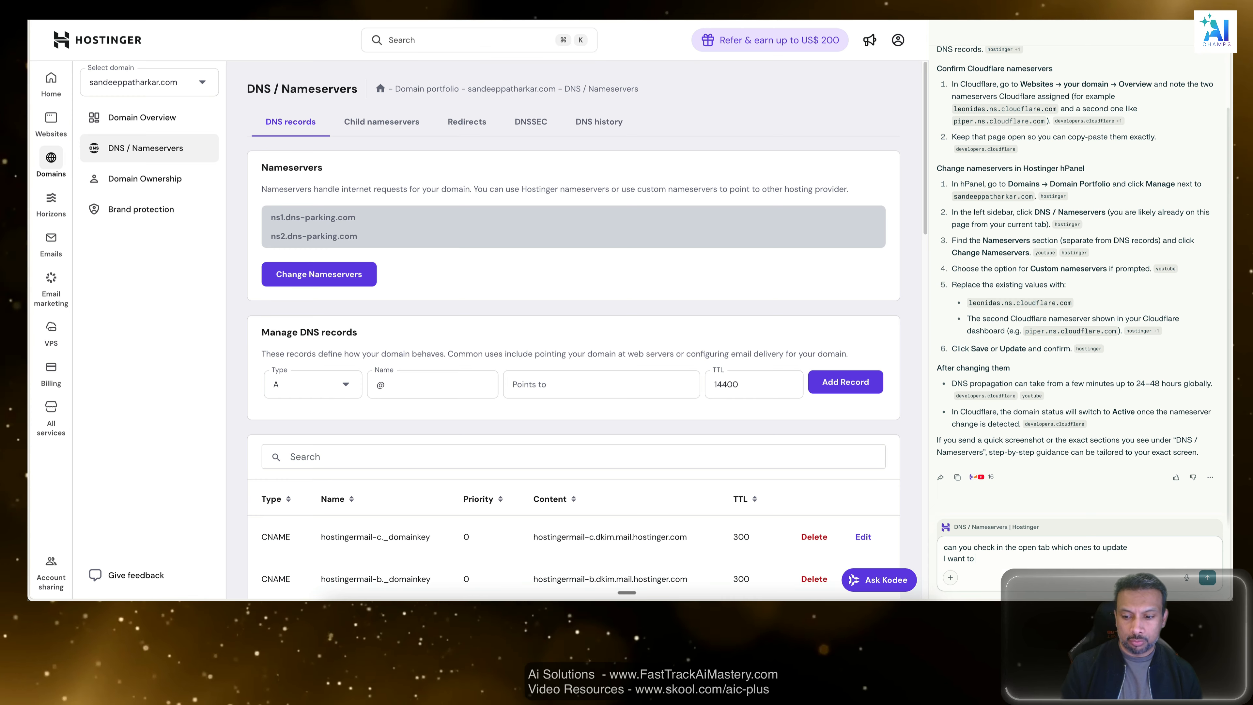
{"action": "type", "text": " update"}
{"action": "key", "text": "shift+Return"}
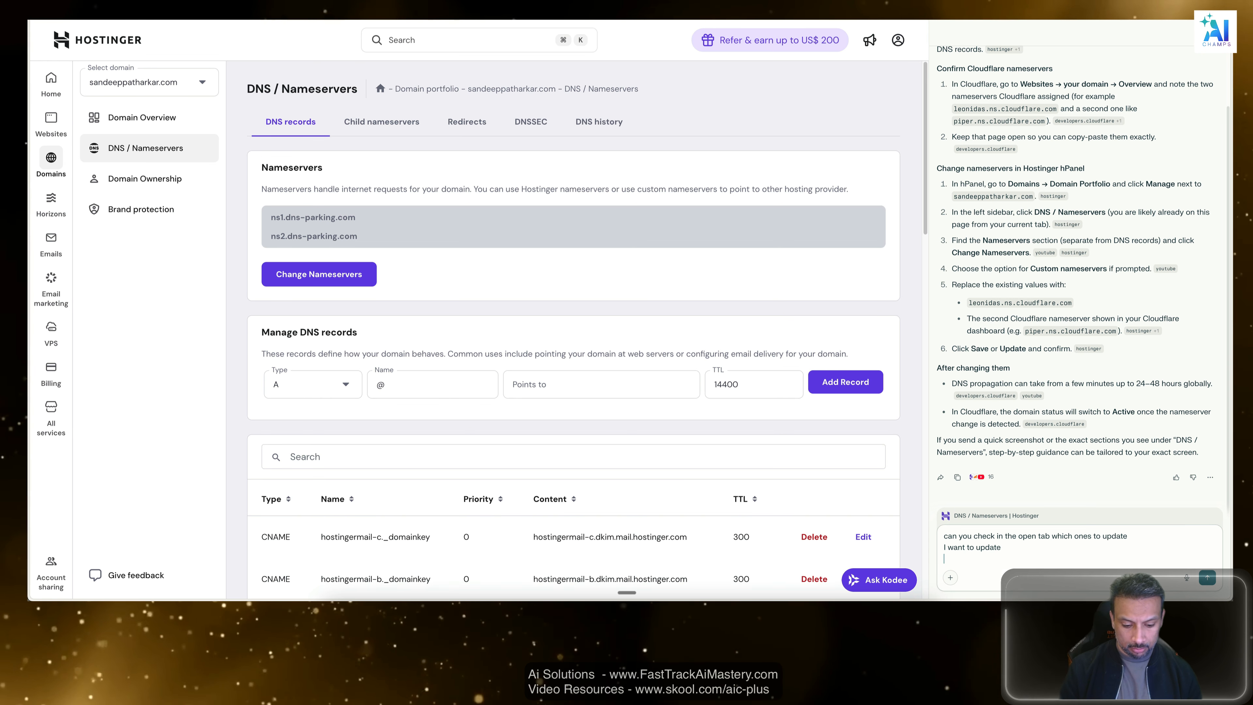
{"action": "type", "text": "leonidas.ns.cloudflare.com"}
{"action": "key", "text": "shift+Return"}
{"action": "type", "text": "and"}
{"action": "key", "text": "shift+Return"}
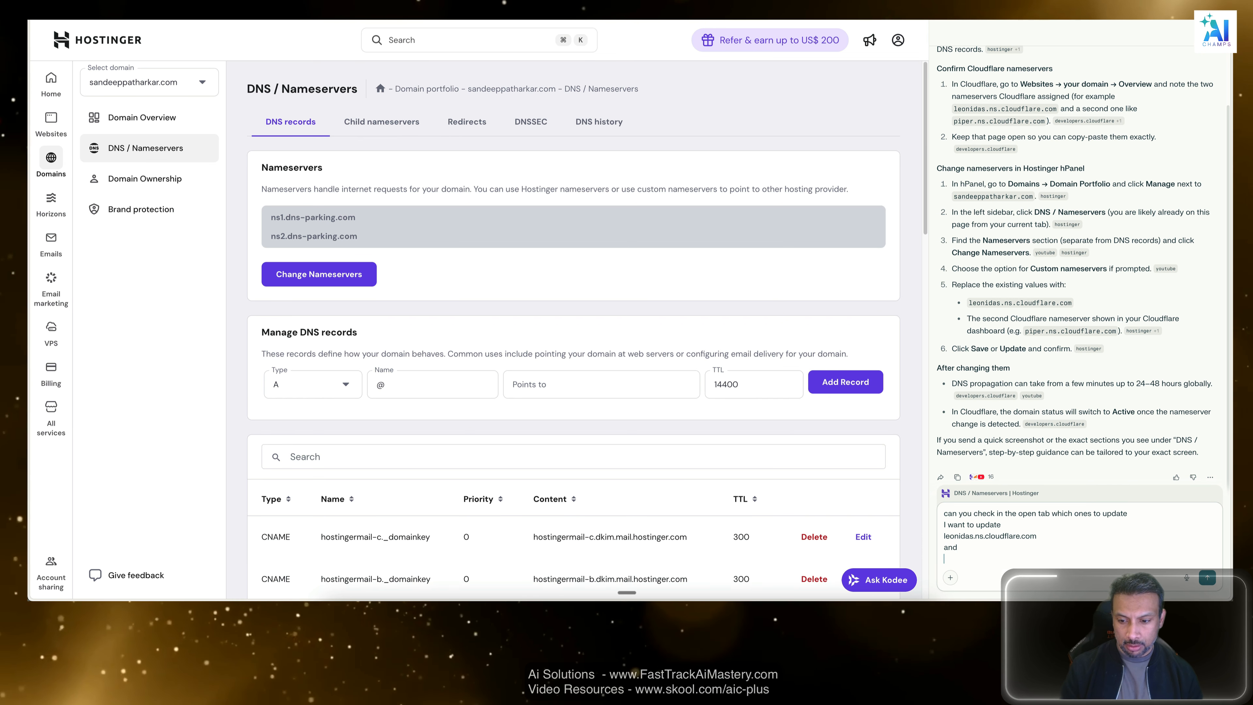
Copy the second nameserver, priscilla.ns.cloudflare.com, from Cloudflare, append it to the Assistant message in Hostinger and send the message.
{"action": "key", "text": "ctrl+Tab"}
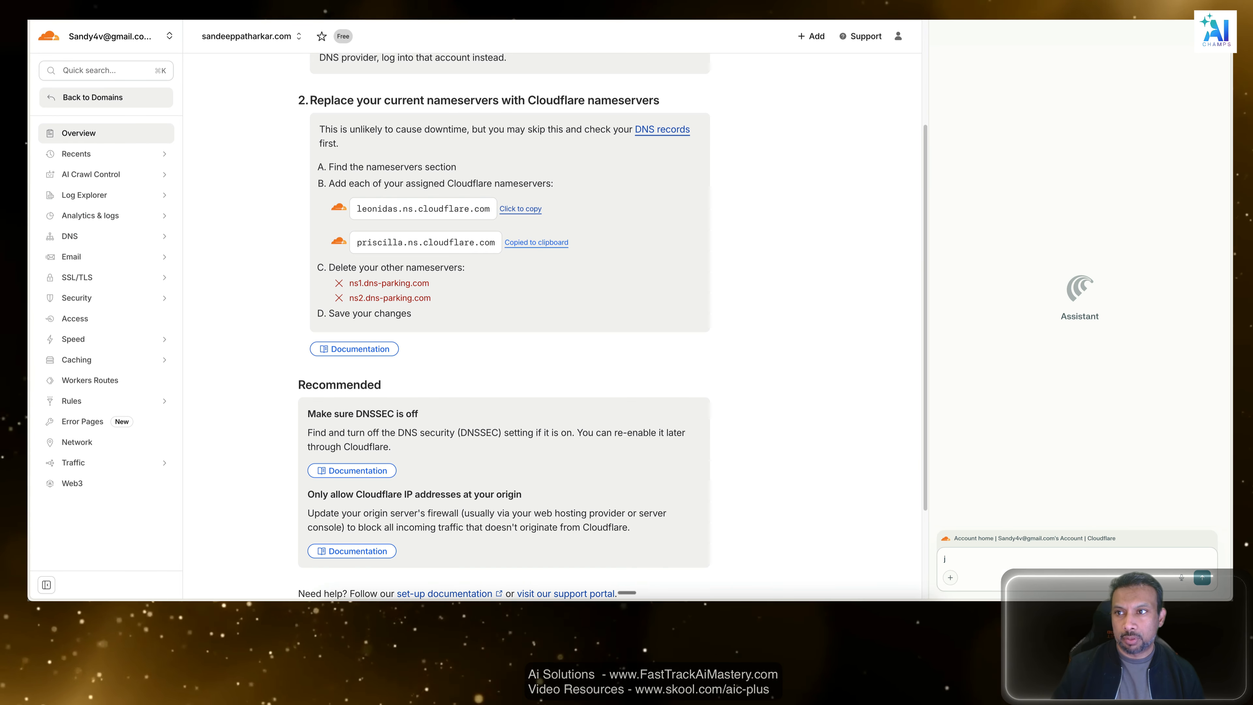
{"action": "key", "text": "ctrl+shift+Tab"}
{"action": "left_click", "coordinate": [963, 558]}
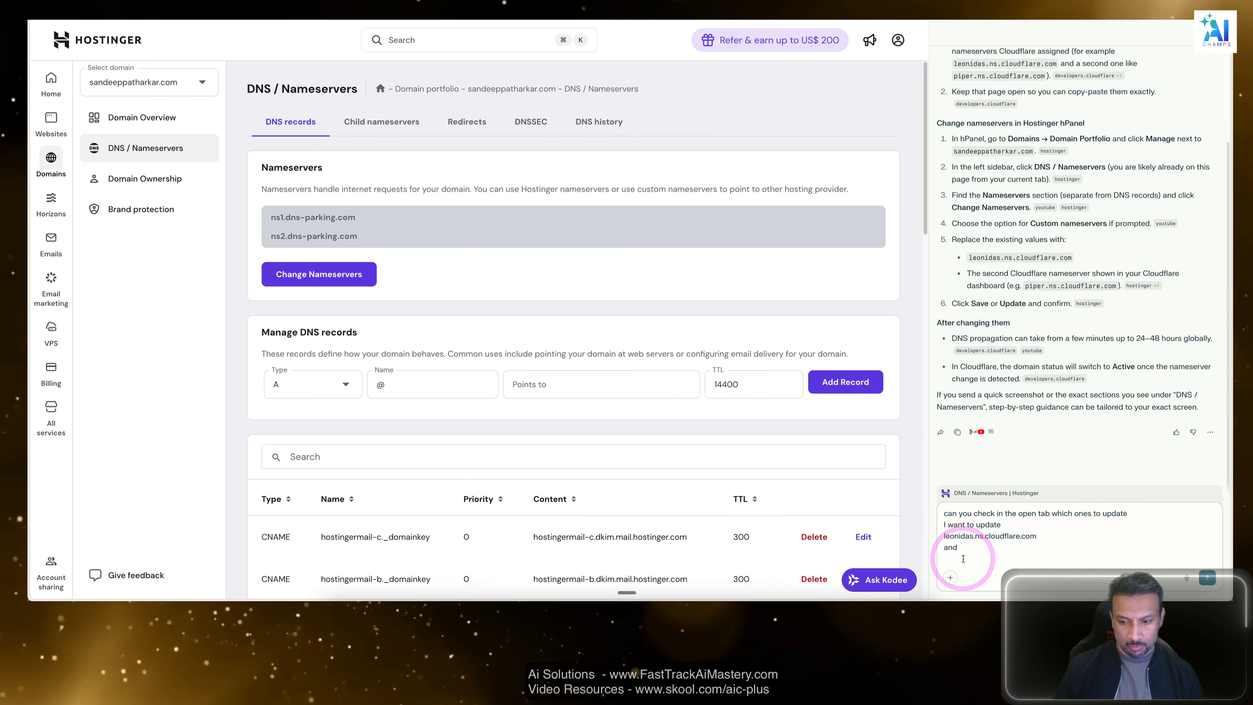
{"action": "type", "text": "priscilla.ns.cloudflare.com"}
{"action": "left_click", "coordinate": [1208, 577]}
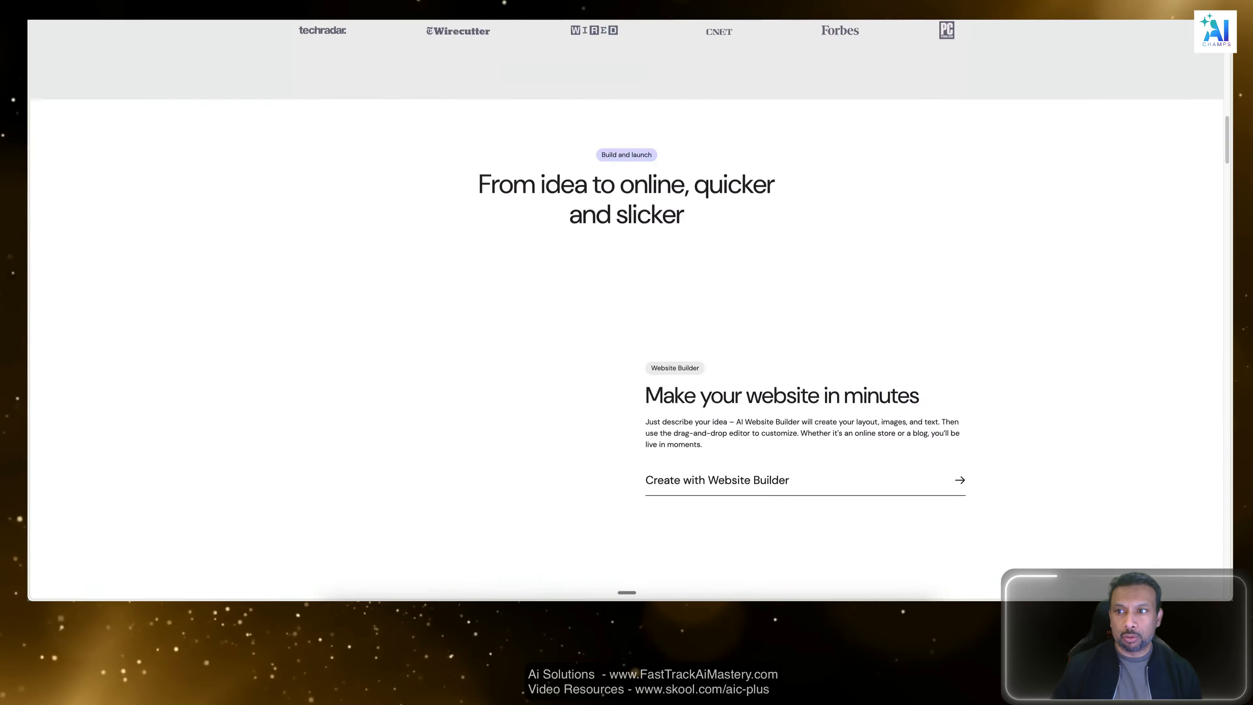
Open awsaipro.com's DNS / Nameservers settings from the Hostinger domain portfolio and examine its nameservers.
{"action": "scroll", "coordinate": [926, 114], "scroll_direction": "down", "scroll_amount": 20}
{"action": "scroll", "coordinate": [926, 115], "scroll_direction": "up", "scroll_amount": 20}
{"action": "left_click", "coordinate": [1084, 57]}
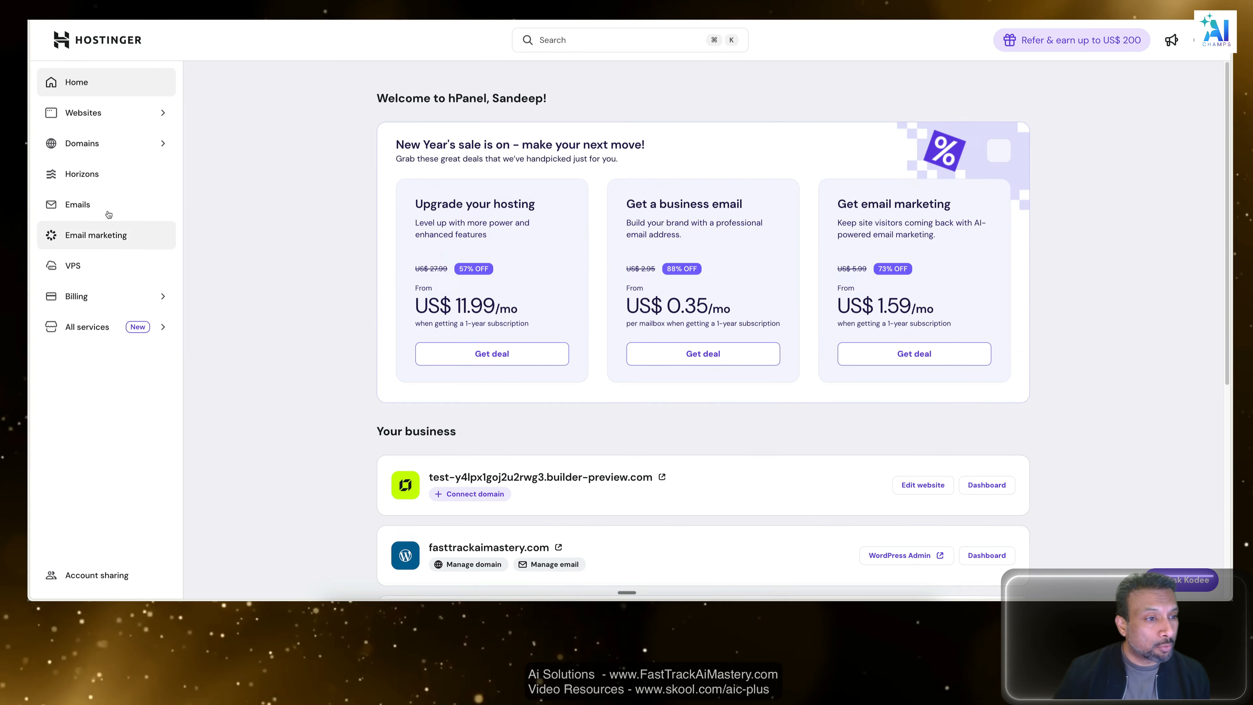
{"action": "left_click", "coordinate": [80, 146]}
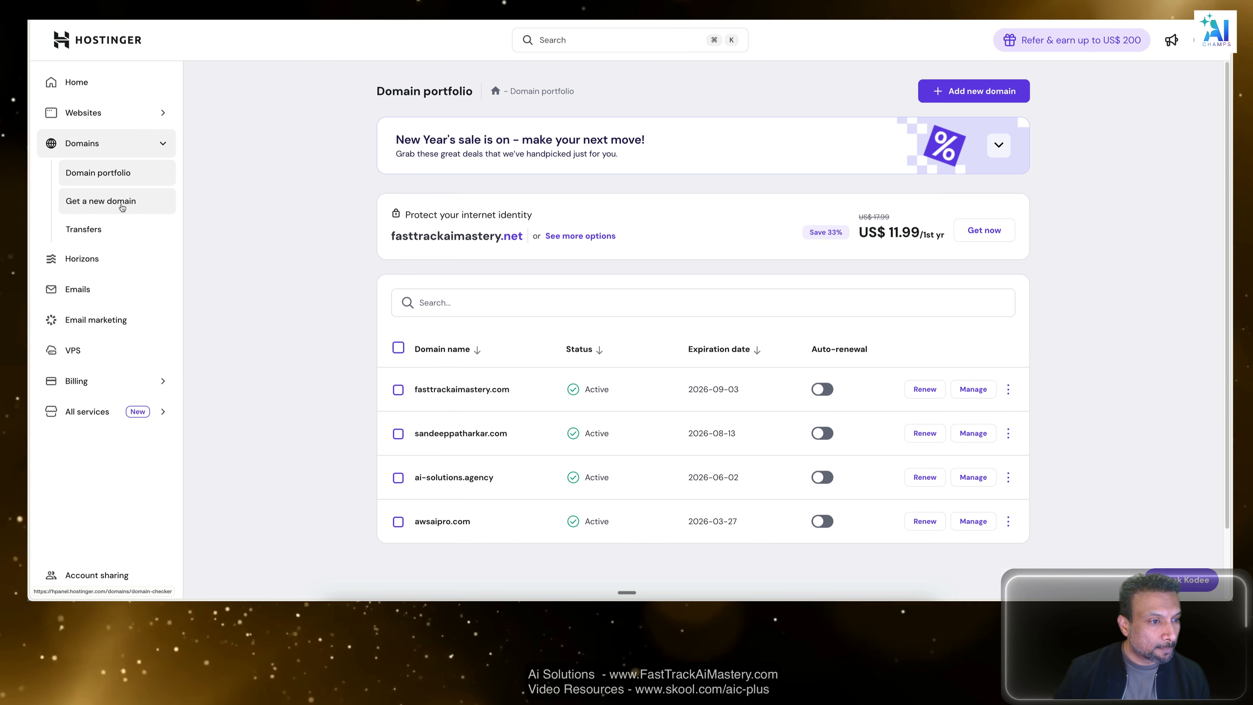
{"action": "scroll", "coordinate": [466, 426], "scroll_direction": "down", "scroll_amount": 1}
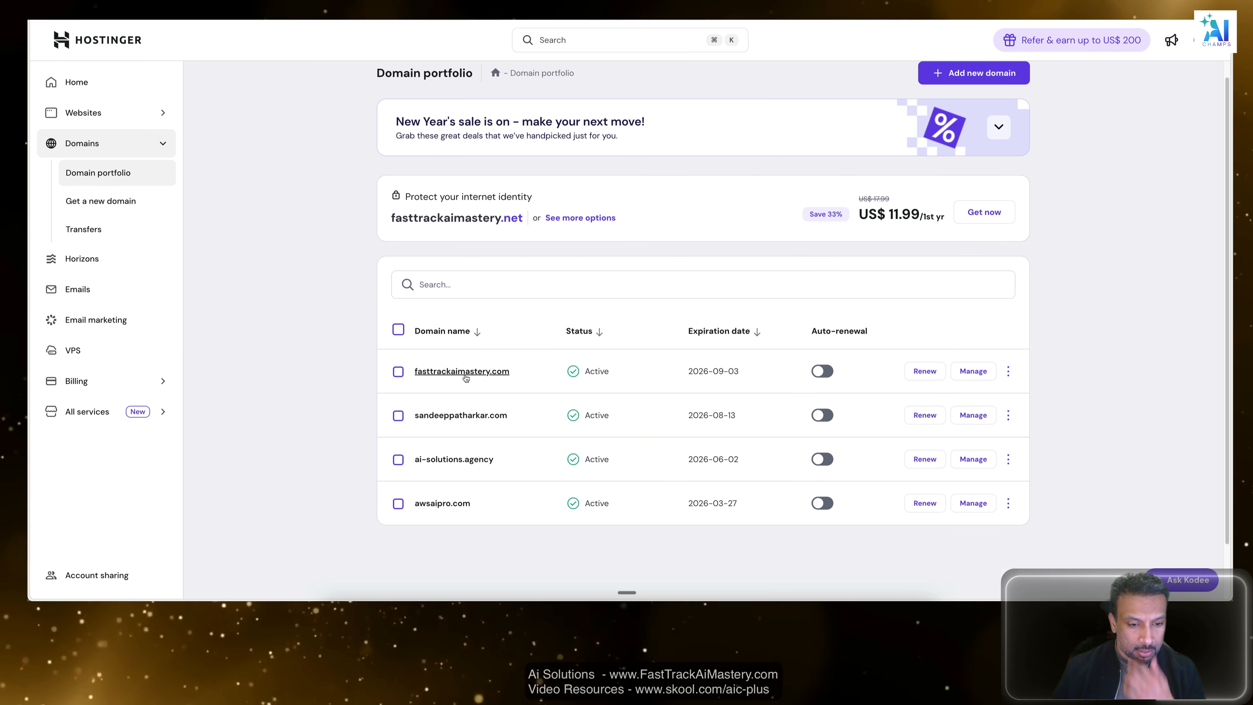
{"action": "left_click", "coordinate": [441, 505]}
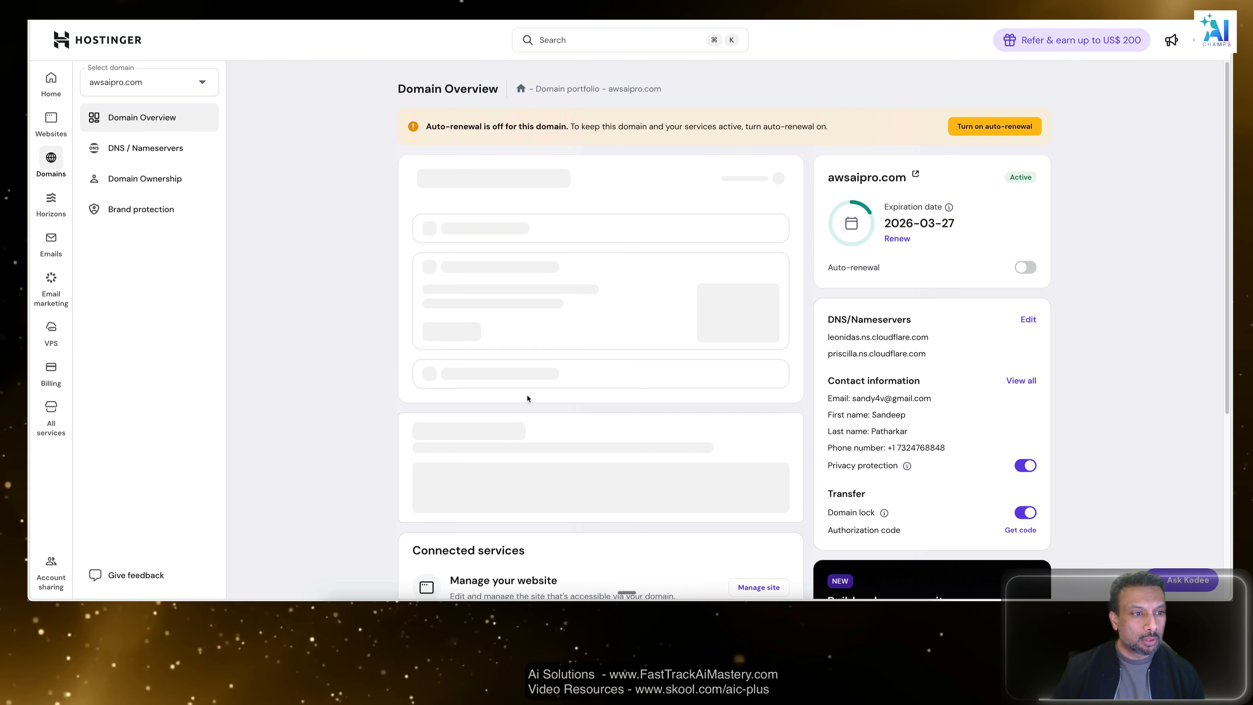
{"action": "left_click", "coordinate": [127, 148]}
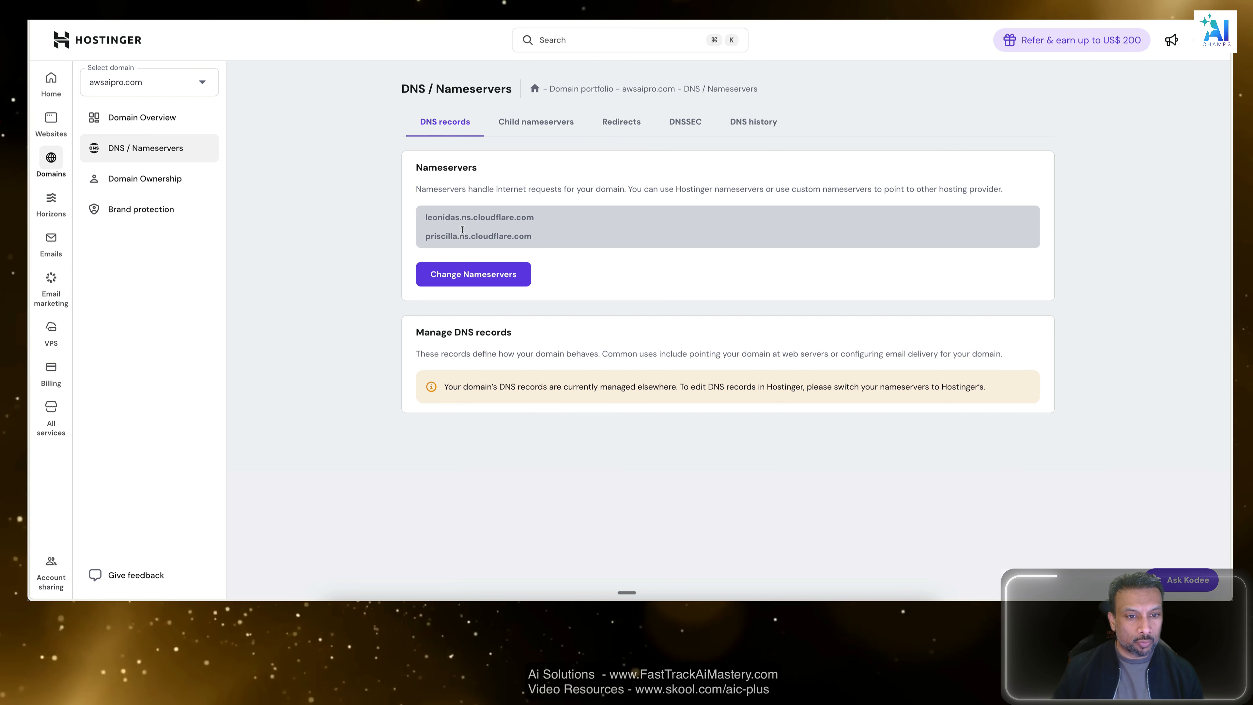
{"action": "left_click_drag", "start_coordinate": [557, 236], "coordinate": [446, 208]}
{"action": "left_click", "coordinate": [631, 225]}
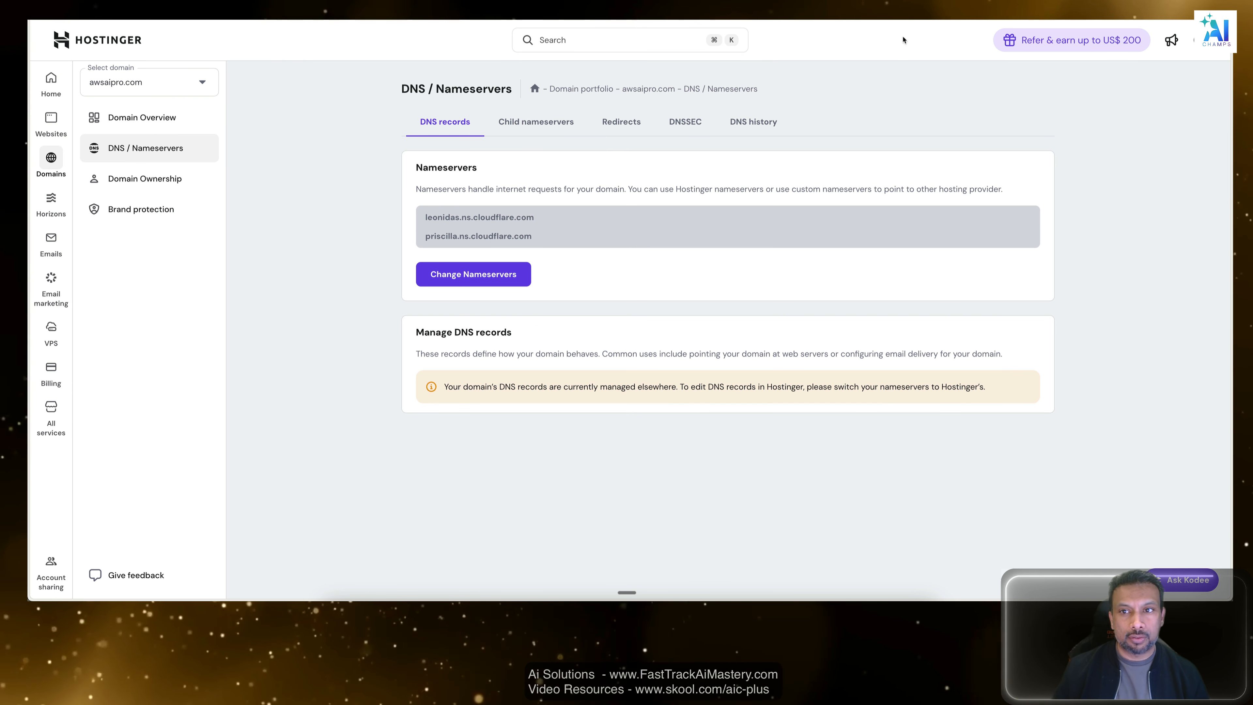
{"action": "left_click", "coordinate": [161, 157]}
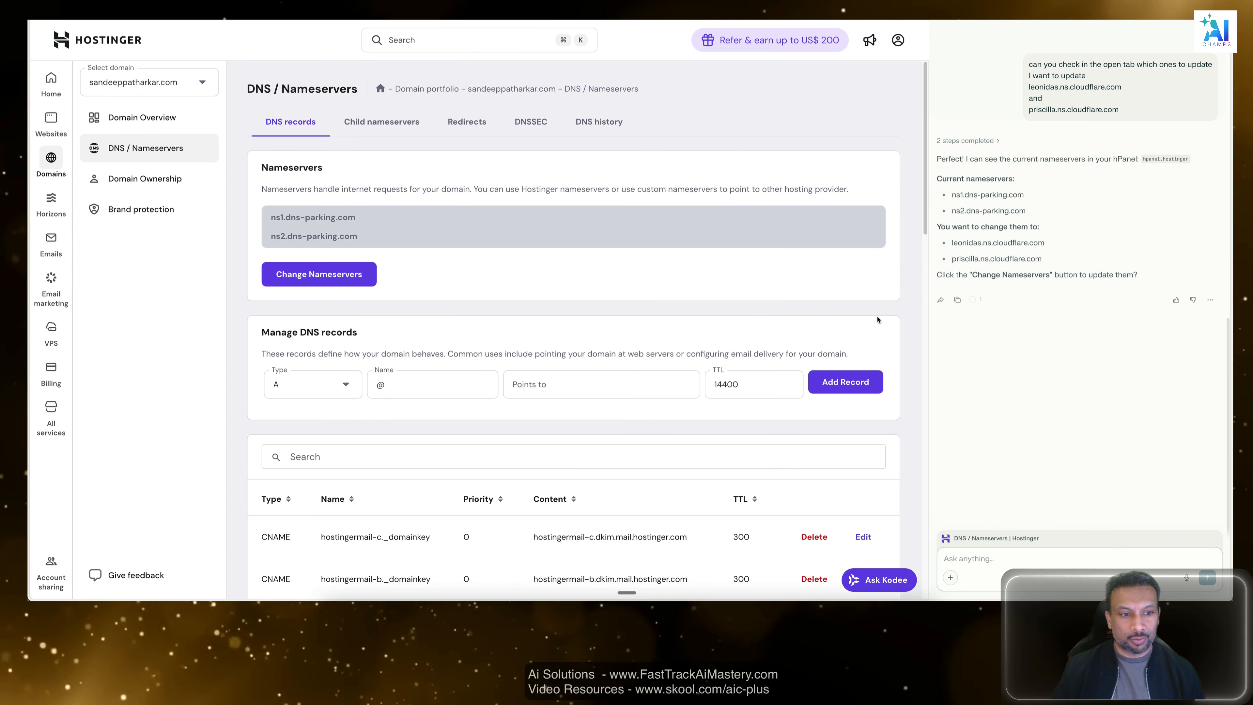
Return to the personal domain's DNS / Nameservers page and review the Assistant's answer, the DNS records and the current nameservers.
{"action": "scroll", "coordinate": [527, 381], "scroll_direction": "down", "scroll_amount": 15}
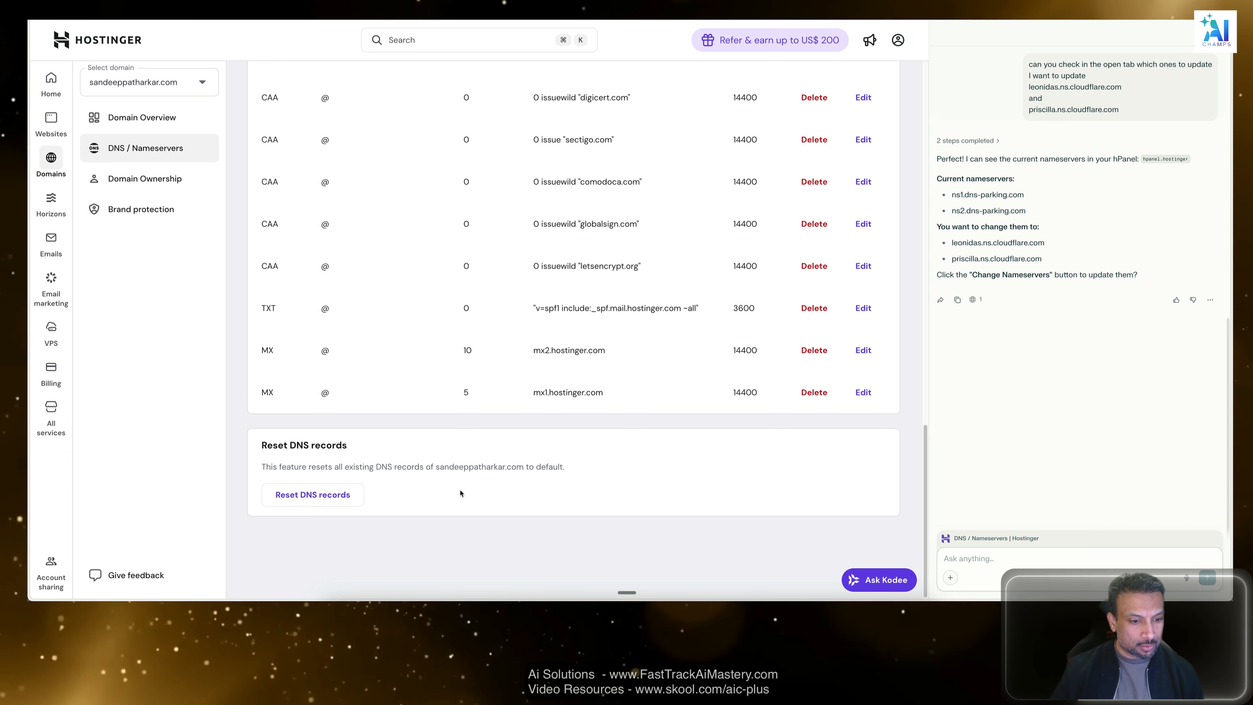
{"action": "scroll", "coordinate": [398, 380], "scroll_direction": "up", "scroll_amount": 8}
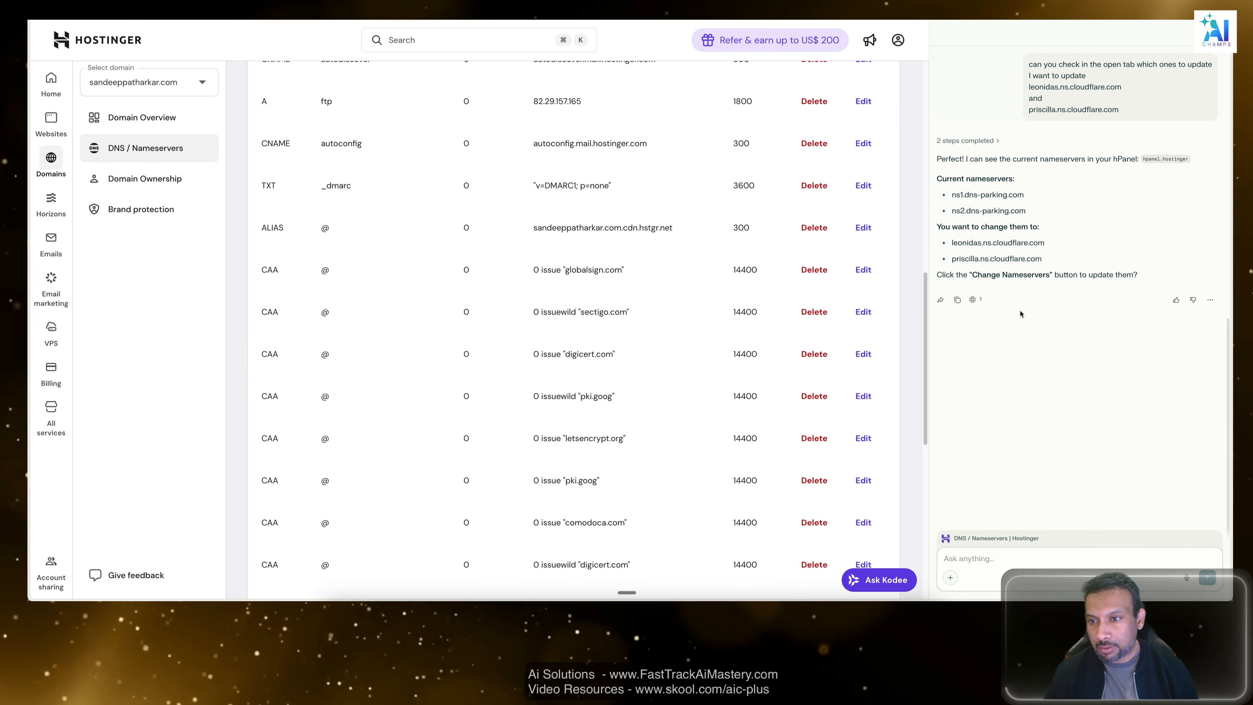
{"action": "scroll", "coordinate": [586, 469], "scroll_direction": "down", "scroll_amount": 8}
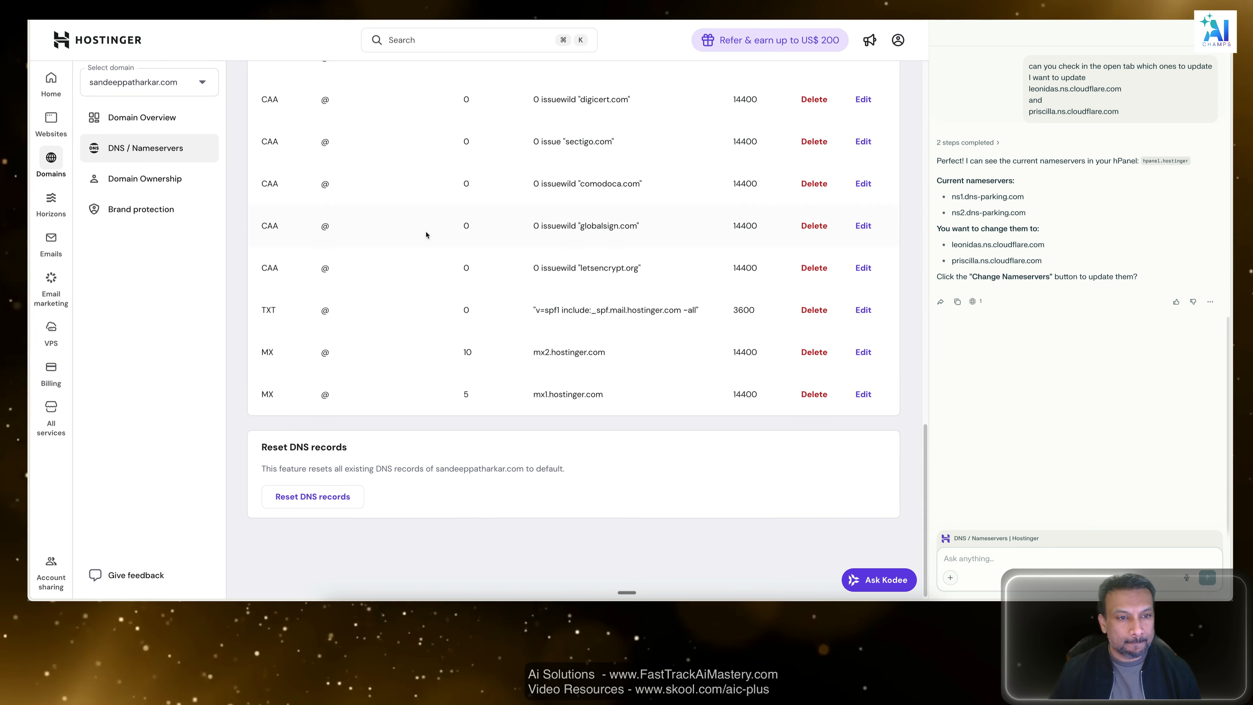
{"action": "scroll", "coordinate": [456, 287], "scroll_direction": "up", "scroll_amount": 10}
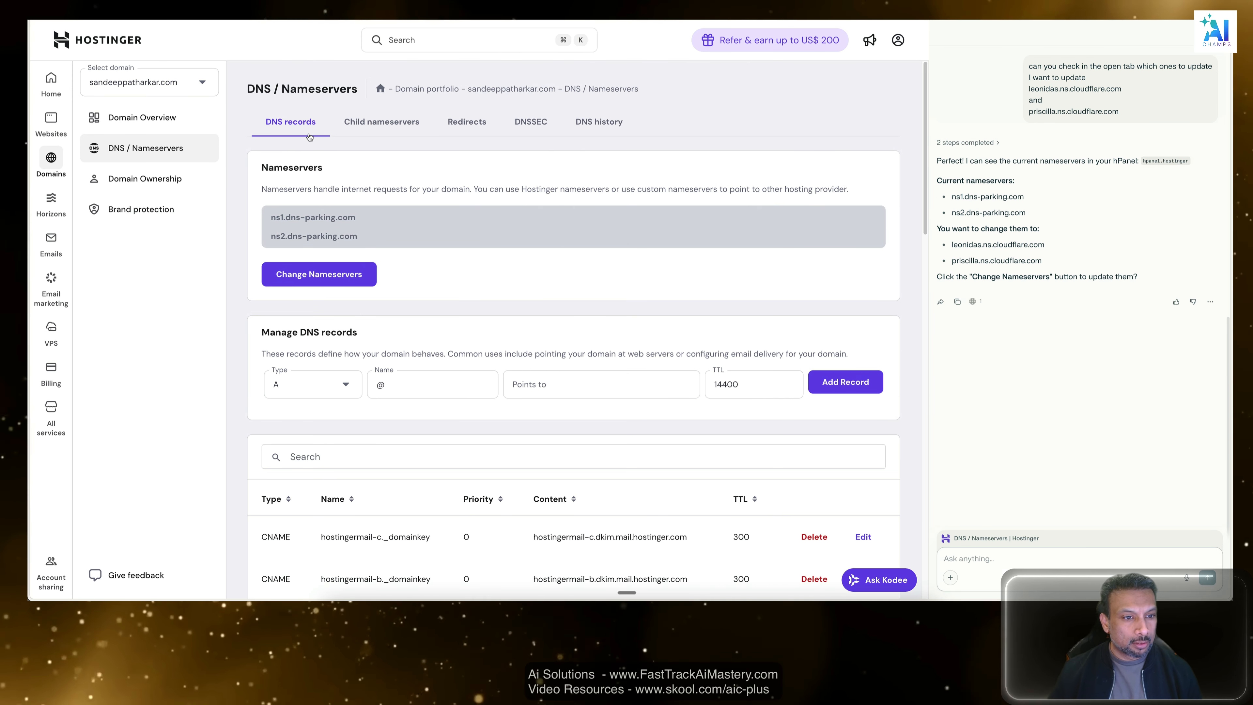
{"action": "left_click_drag", "start_coordinate": [358, 235], "coordinate": [233, 200]}
{"action": "left_click", "coordinate": [353, 222]}
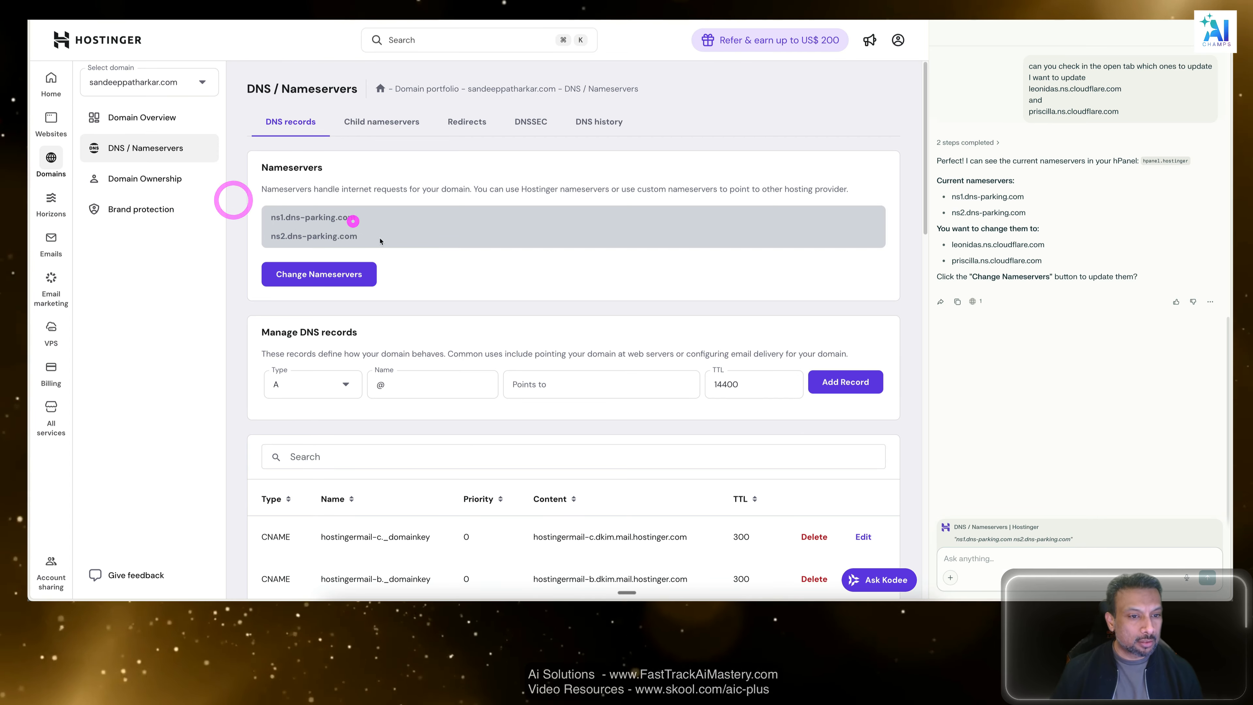
{"action": "left_click_drag", "start_coordinate": [380, 242], "coordinate": [251, 205]}
{"action": "left_click", "coordinate": [432, 267]}
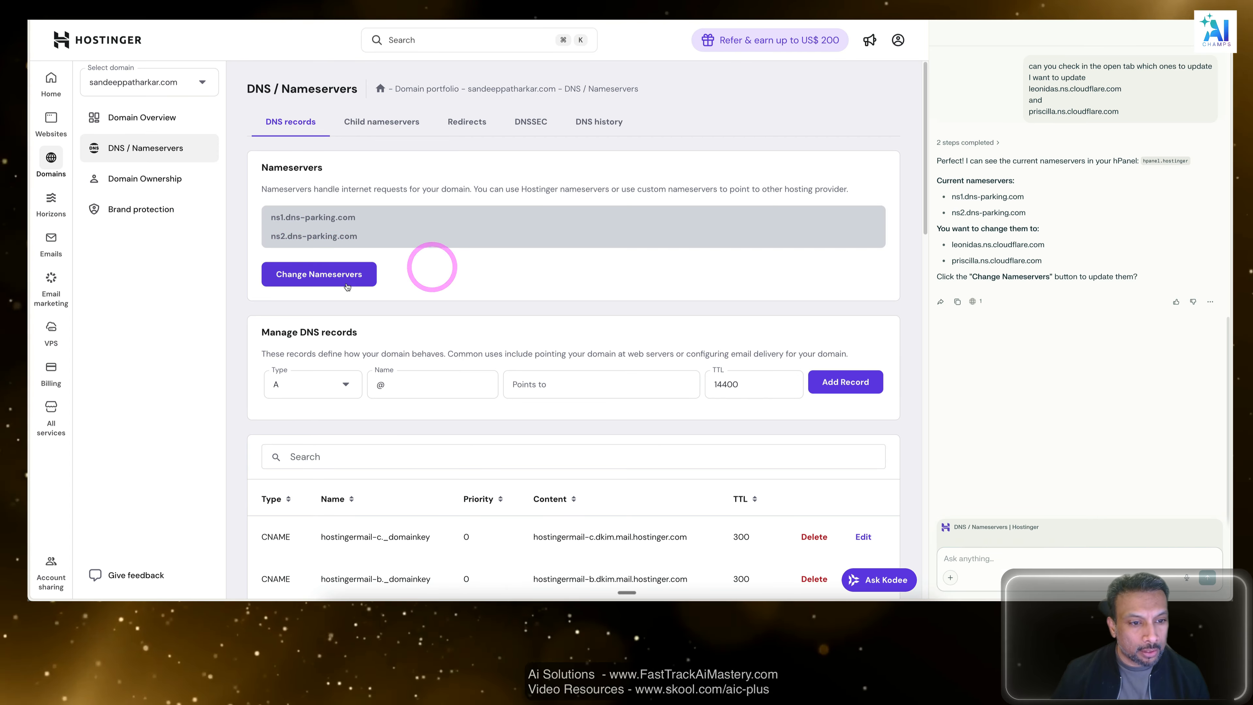
Start changing the domain's nameservers to custom ones and set the second nameserver to priscilla.ns.cloudflare.com.
{"action": "left_click", "coordinate": [320, 273]}
{"action": "left_click", "coordinate": [289, 316]}
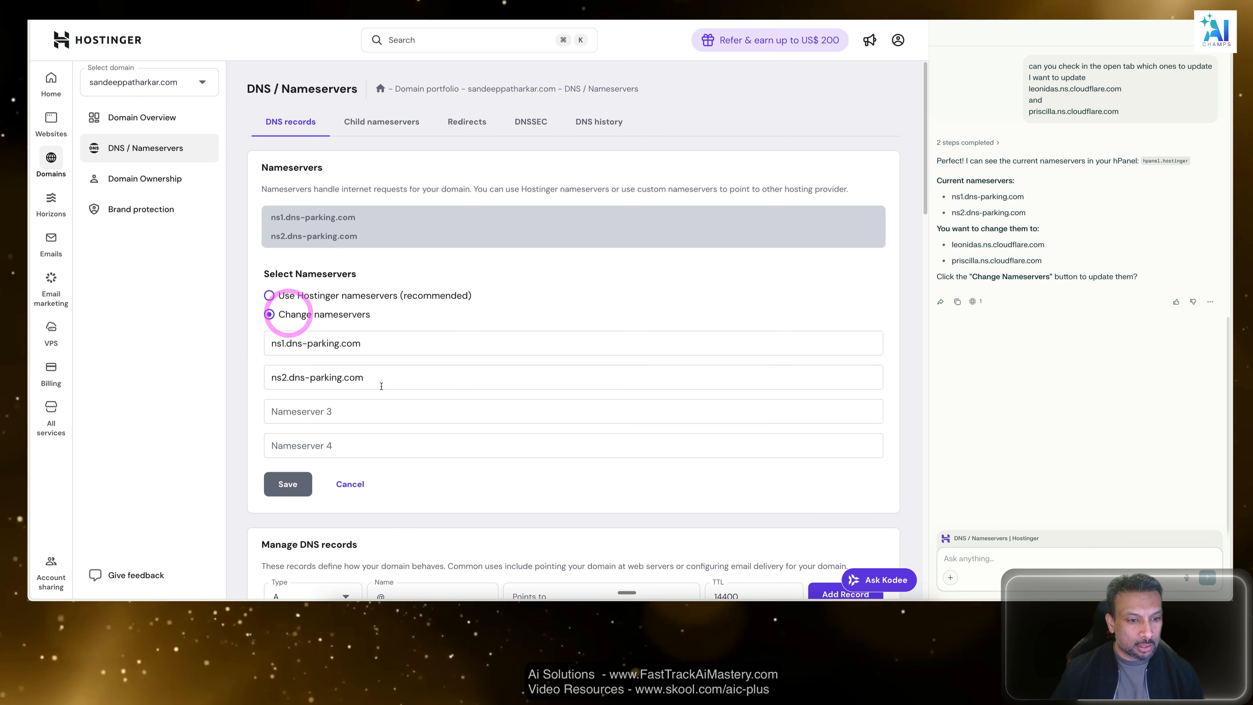
{"action": "scroll", "coordinate": [384, 386], "scroll_direction": "down", "scroll_amount": 3}
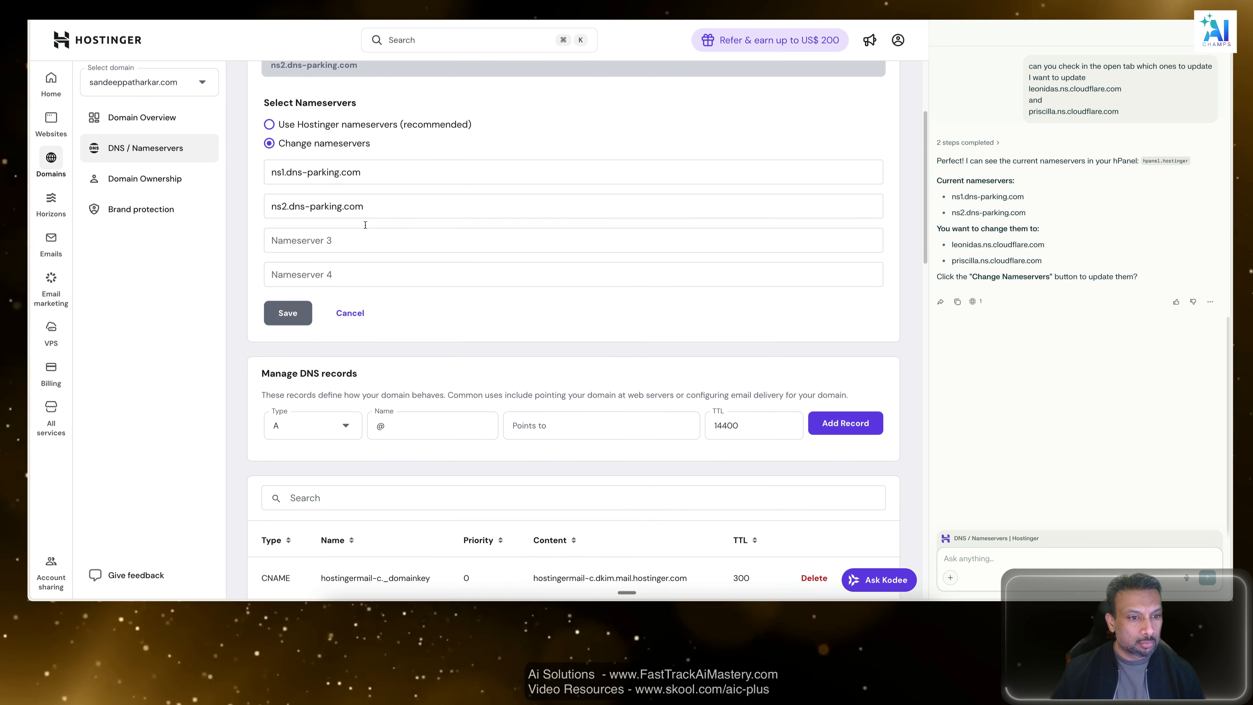
{"action": "triple_click", "coordinate": [381, 203]}
{"action": "type", "text": "priscilla.ns.cloudflare.com"}
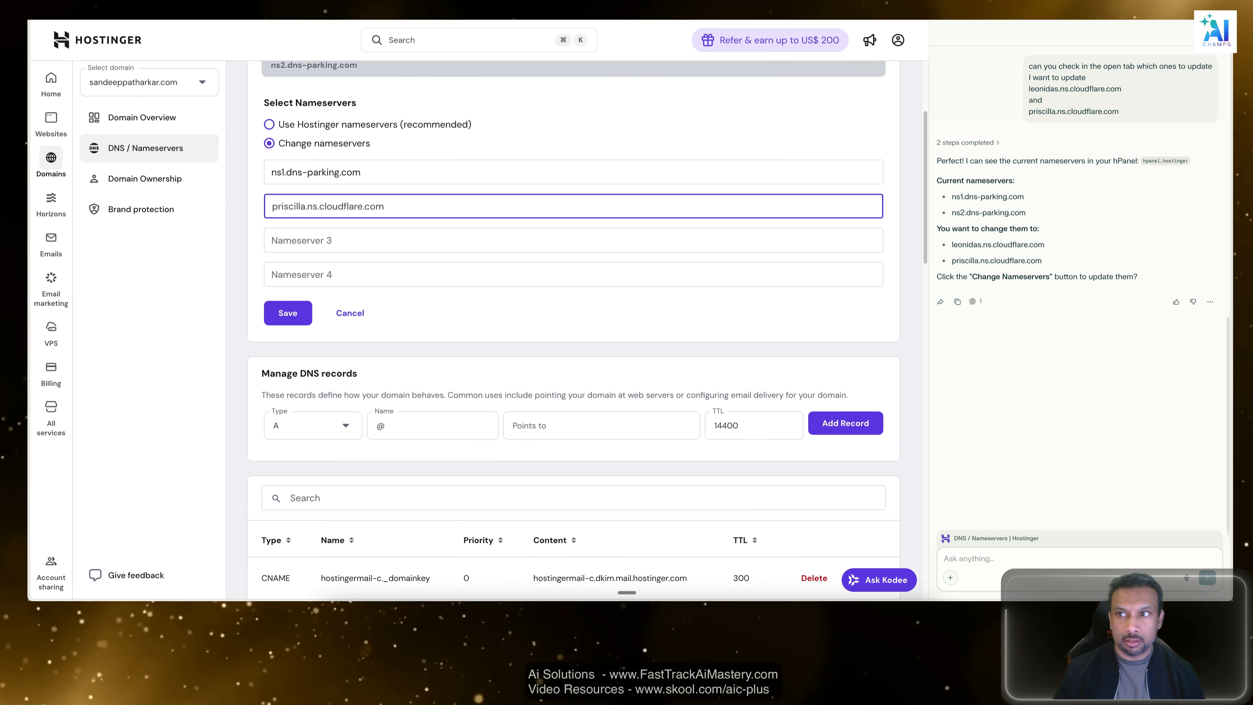
{"action": "scroll", "coordinate": [1073, 179], "scroll_direction": "up", "scroll_amount": 2}
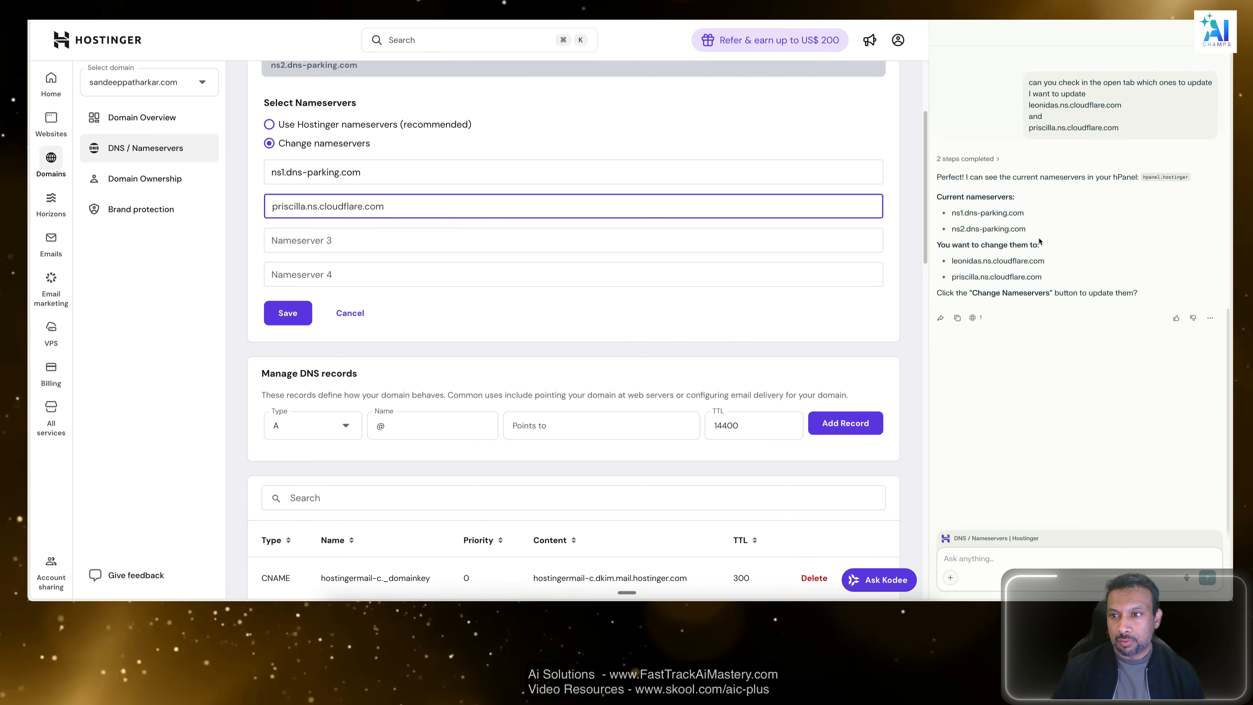
Copy the first assigned nameserver from Cloudflare and set Hostinger's first nameserver to leonidas.ns.cloudflare.com.
{"action": "key", "text": "ctrl+Tab"}
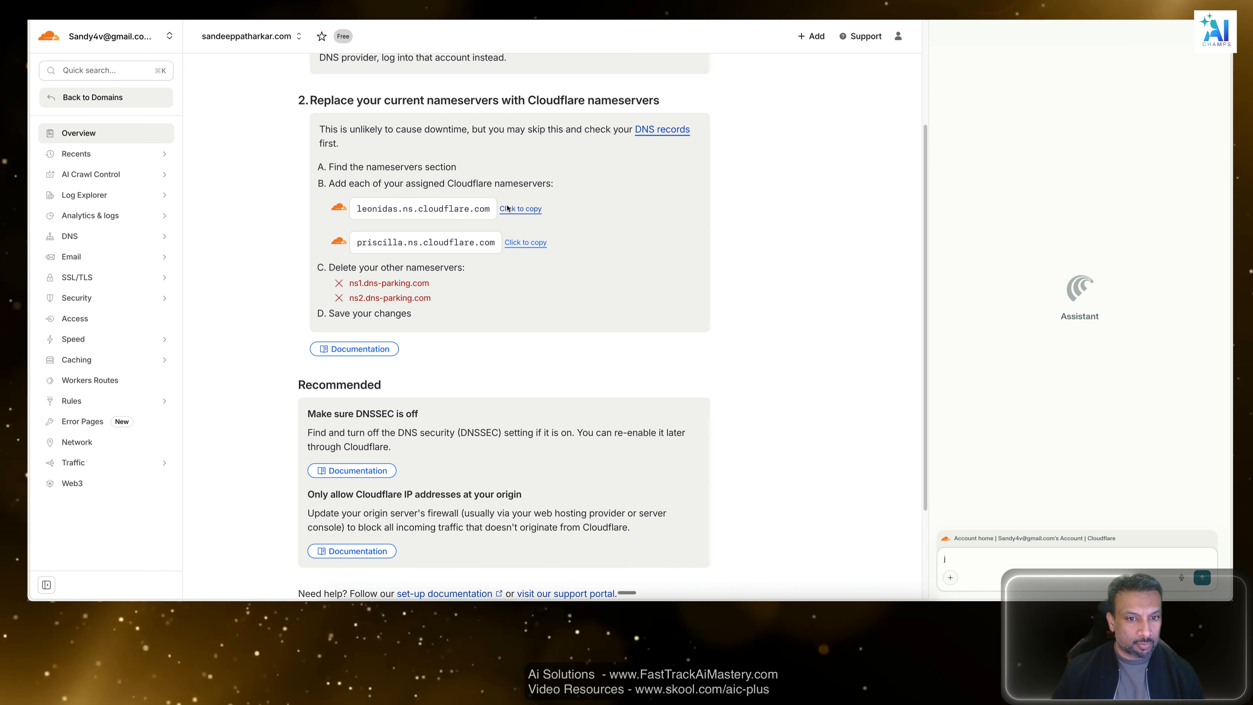
{"action": "key", "text": "ctrl+Tab"}
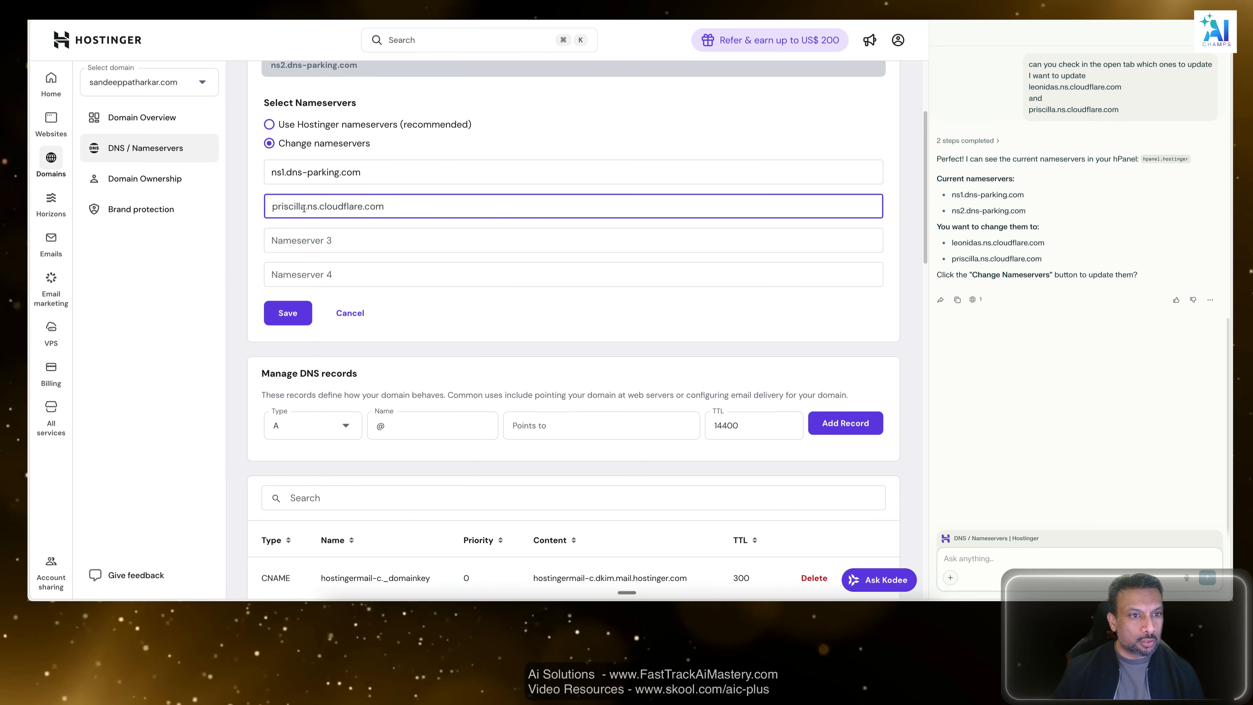
{"action": "scroll", "coordinate": [358, 200], "scroll_direction": "up", "scroll_amount": 3}
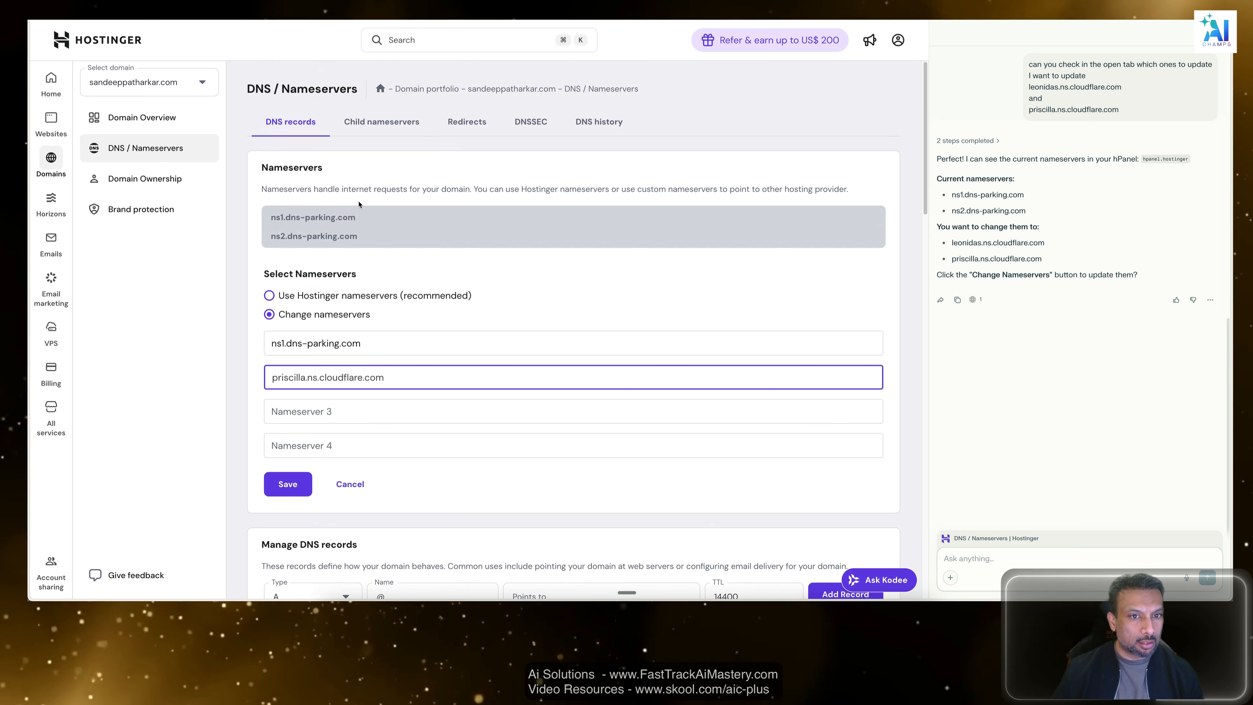
{"action": "scroll", "coordinate": [365, 206], "scroll_direction": "down", "scroll_amount": 3}
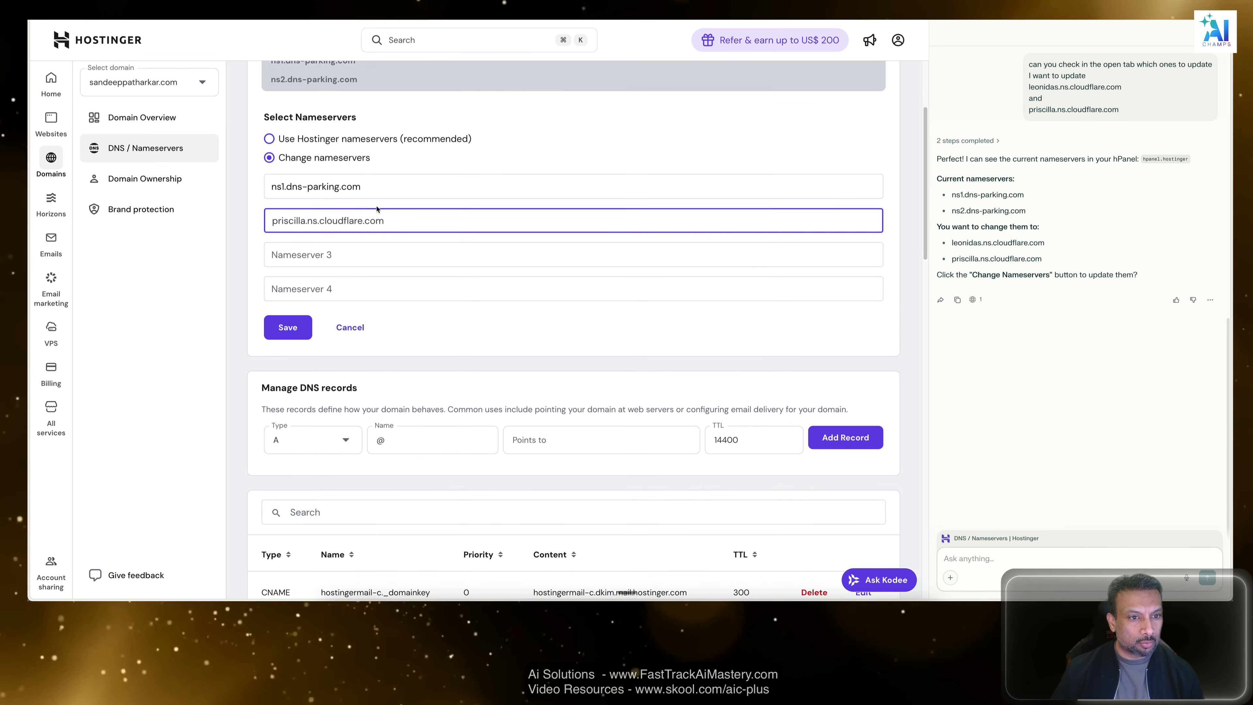
{"action": "left_click", "coordinate": [367, 186]}
{"action": "key", "text": "ctrl+a"}
{"action": "type", "text": "leonidas.ns.cloudflare.com"}
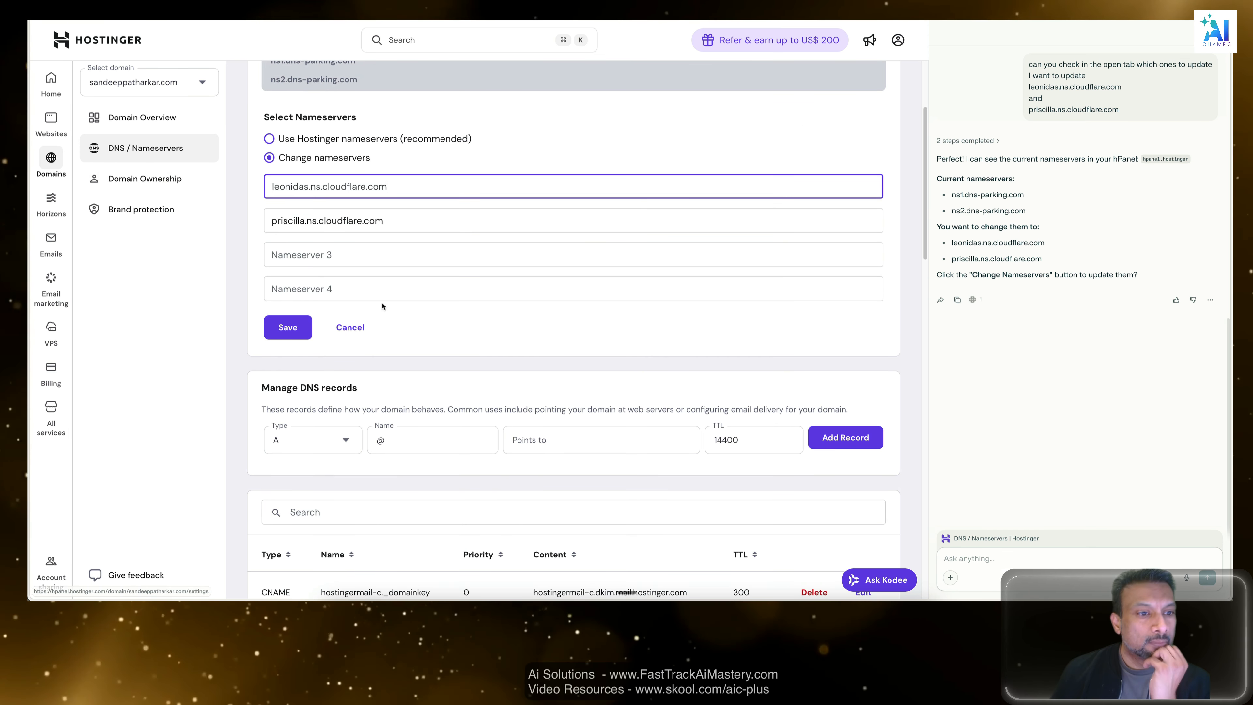
Save the new nameservers, read the propagation note and close the confirmation dialog.
{"action": "left_click", "coordinate": [286, 328]}
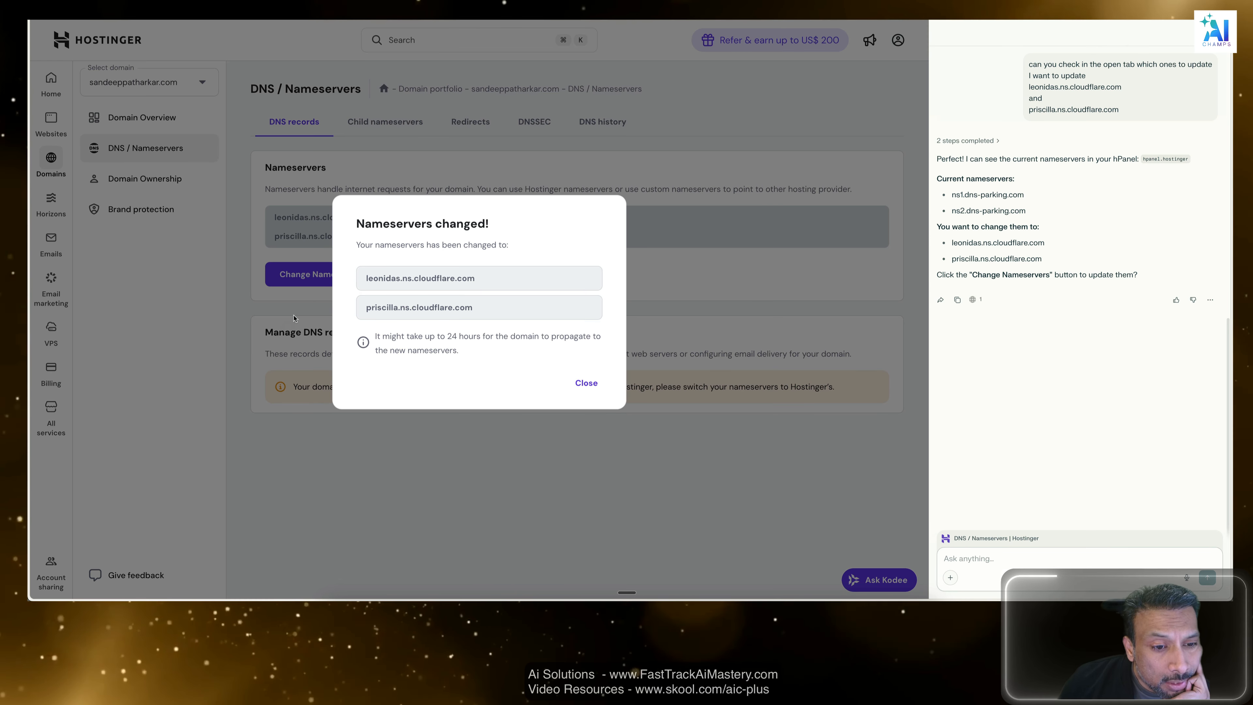
{"action": "left_click_drag", "start_coordinate": [477, 333], "coordinate": [479, 333]}
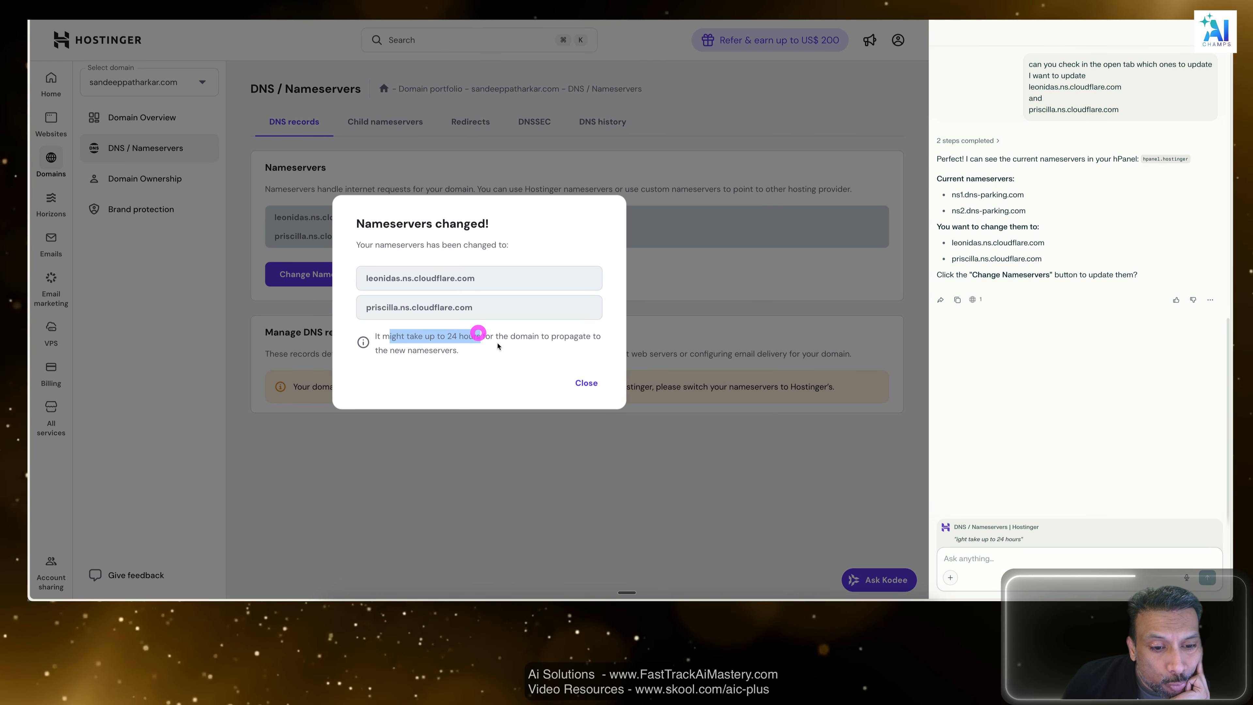
{"action": "left_click", "coordinate": [498, 343]}
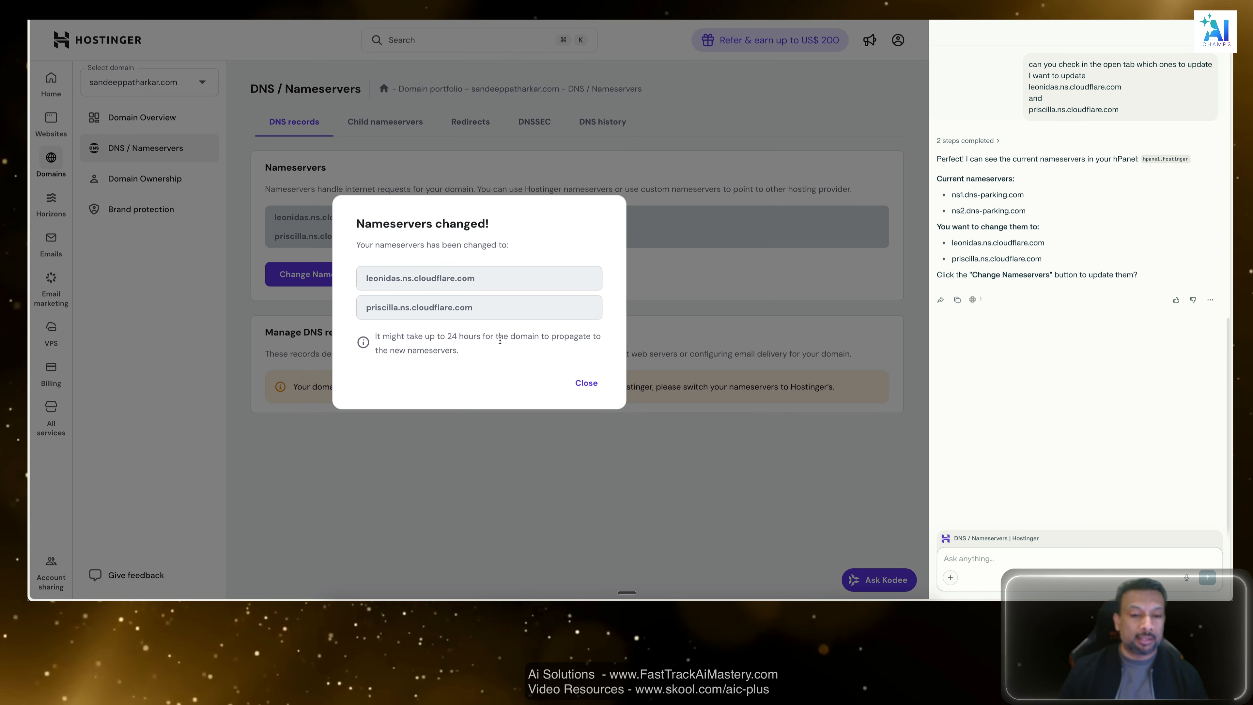
{"action": "left_click", "coordinate": [588, 384]}
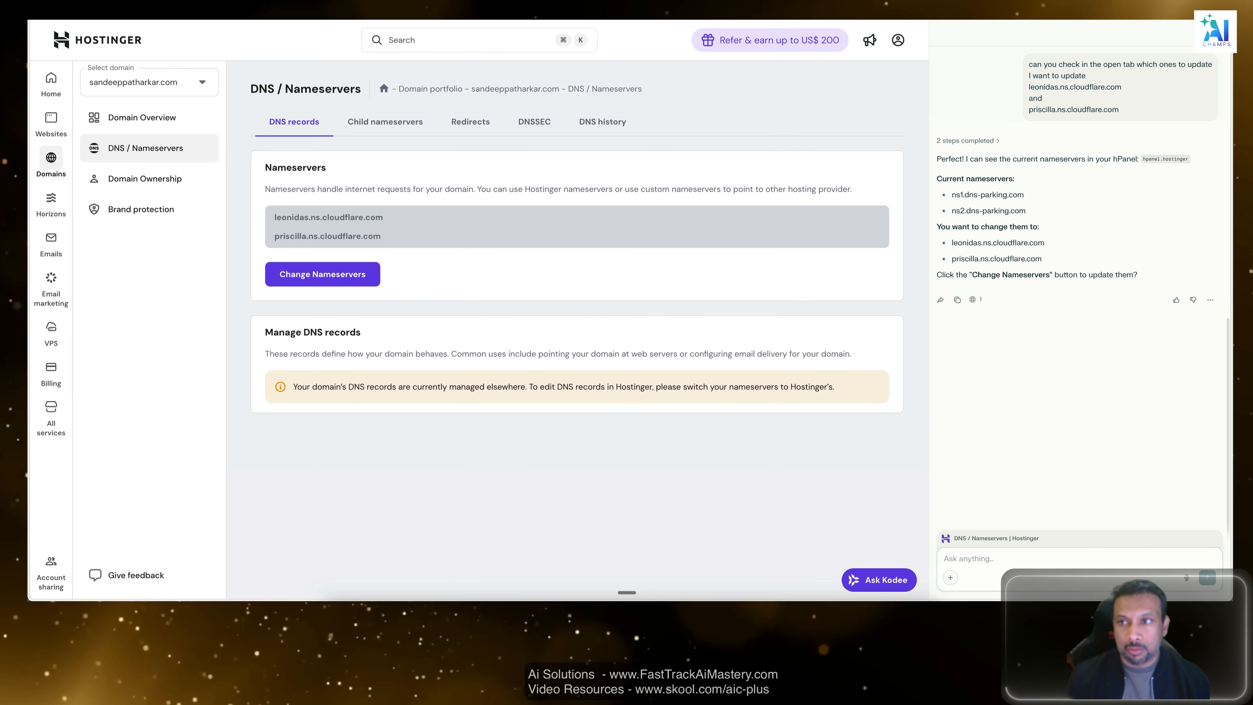
Return to the domain's setup page in Cloudflare and declare the nameservers as updated.
{"action": "key", "text": "ctrl+Tab"}
{"action": "scroll", "coordinate": [603, 368], "scroll_direction": "down", "scroll_amount": 3}
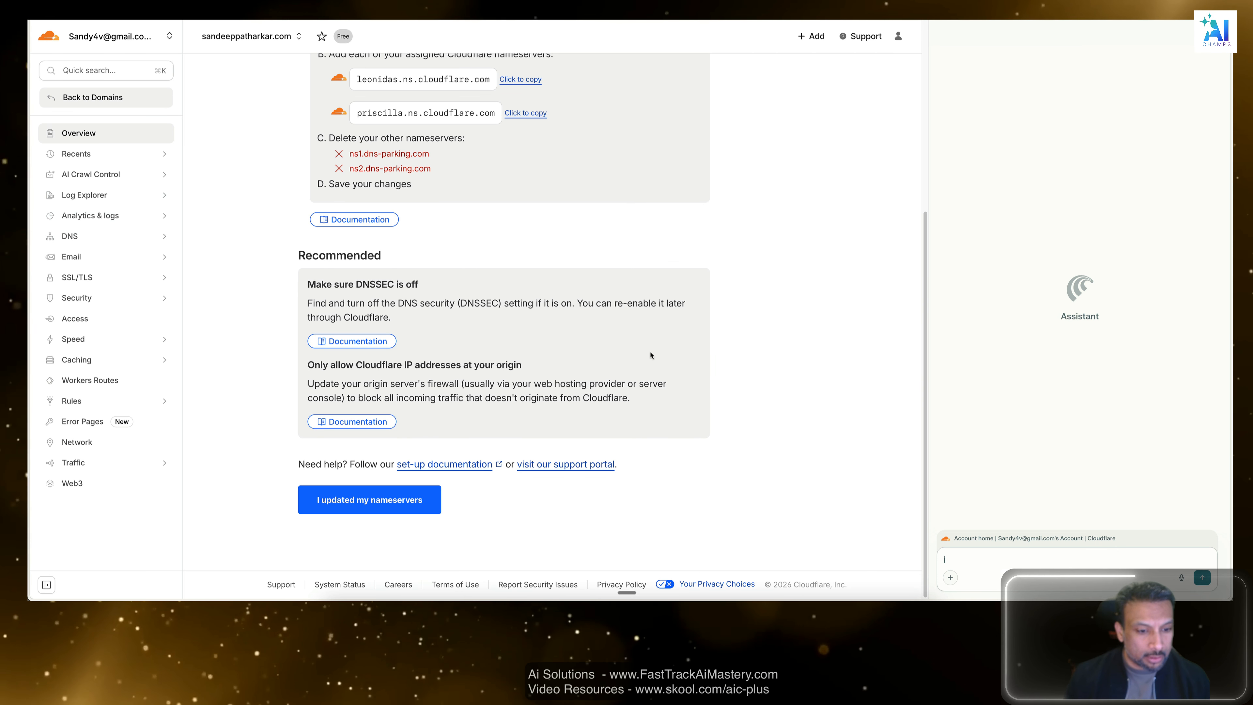
{"action": "left_click", "coordinate": [405, 500]}
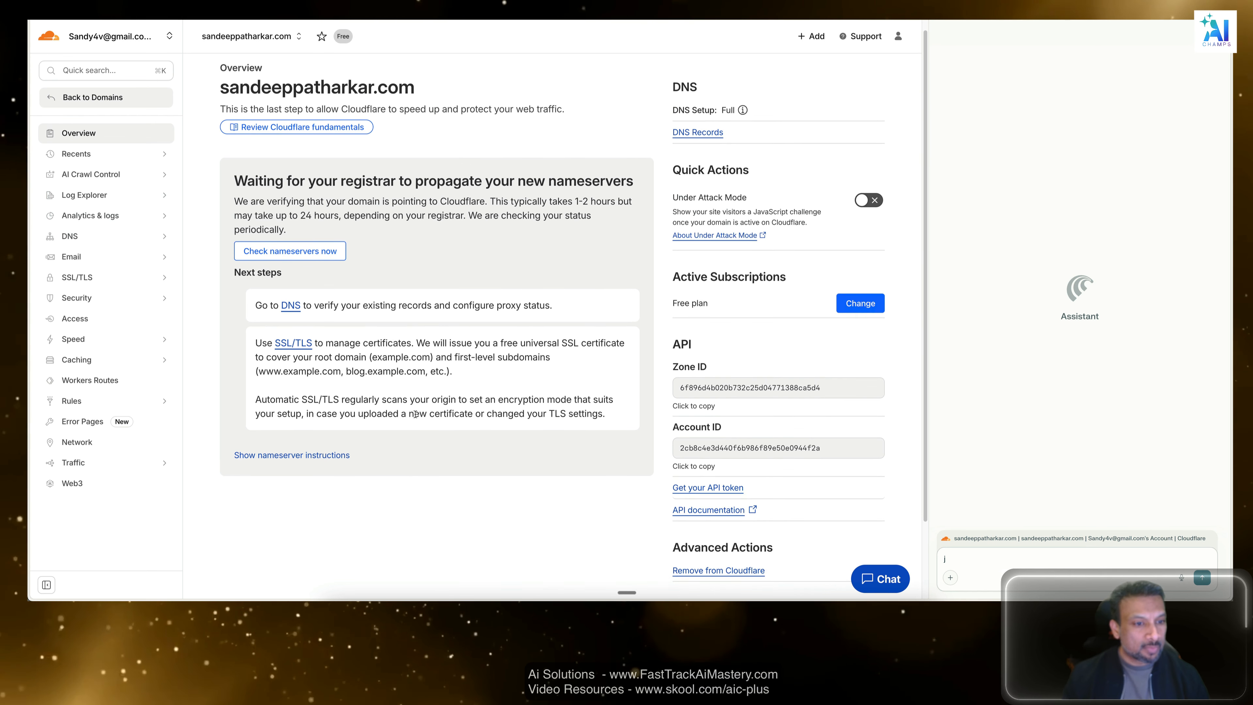
Review the propagation notice and next steps on the domain's Cloudflare overview, and request an immediate nameserver check.
{"action": "scroll", "coordinate": [414, 414], "scroll_direction": "down", "scroll_amount": 1}
{"action": "left_click_drag", "start_coordinate": [315, 179], "coordinate": [524, 182]}
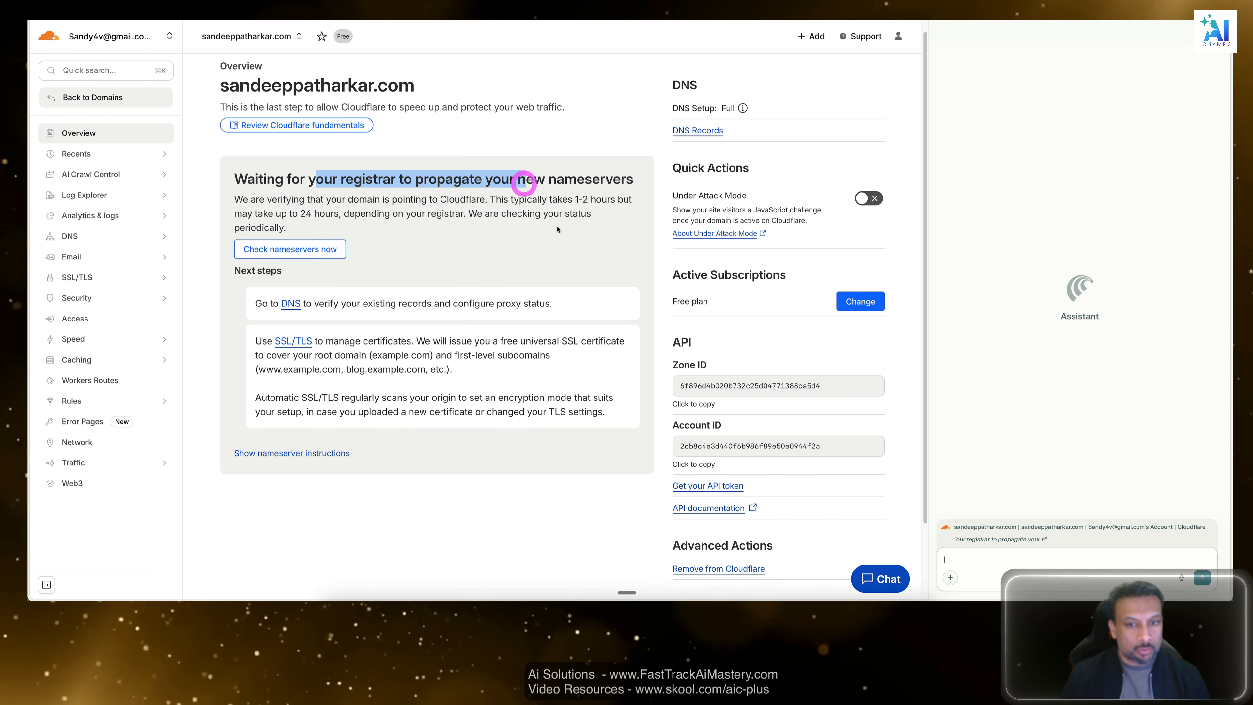
{"action": "left_click", "coordinate": [543, 245]}
{"action": "scroll", "coordinate": [481, 344], "scroll_direction": "down", "scroll_amount": 3}
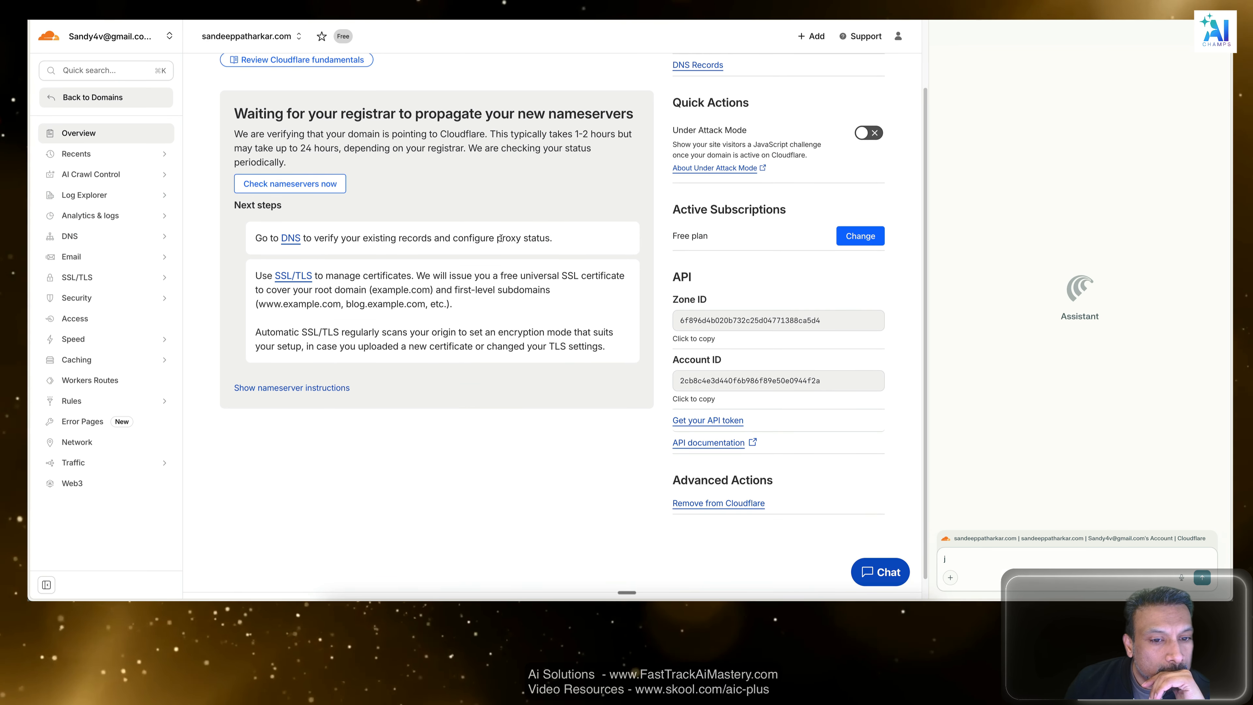
{"action": "left_click_drag", "start_coordinate": [547, 238], "coordinate": [402, 238]}
{"action": "left_click_drag", "start_coordinate": [332, 275], "coordinate": [527, 288]}
{"action": "left_click", "coordinate": [521, 315]}
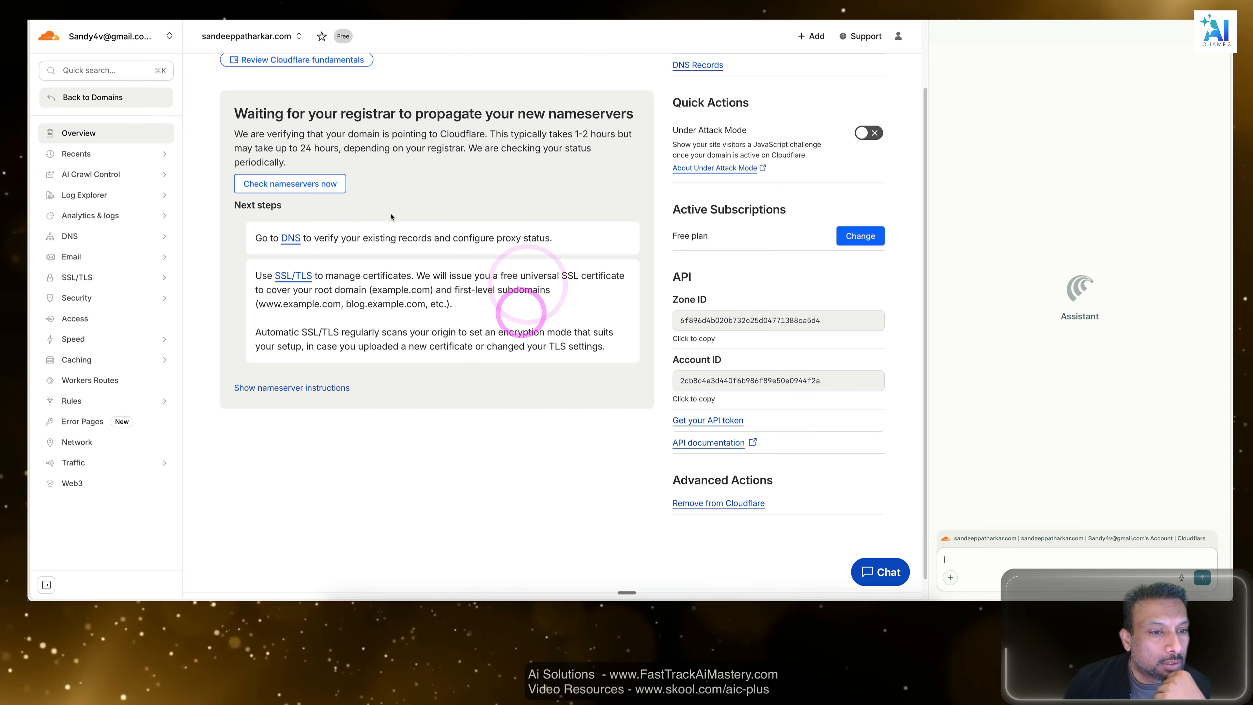
{"action": "left_click", "coordinate": [318, 194]}
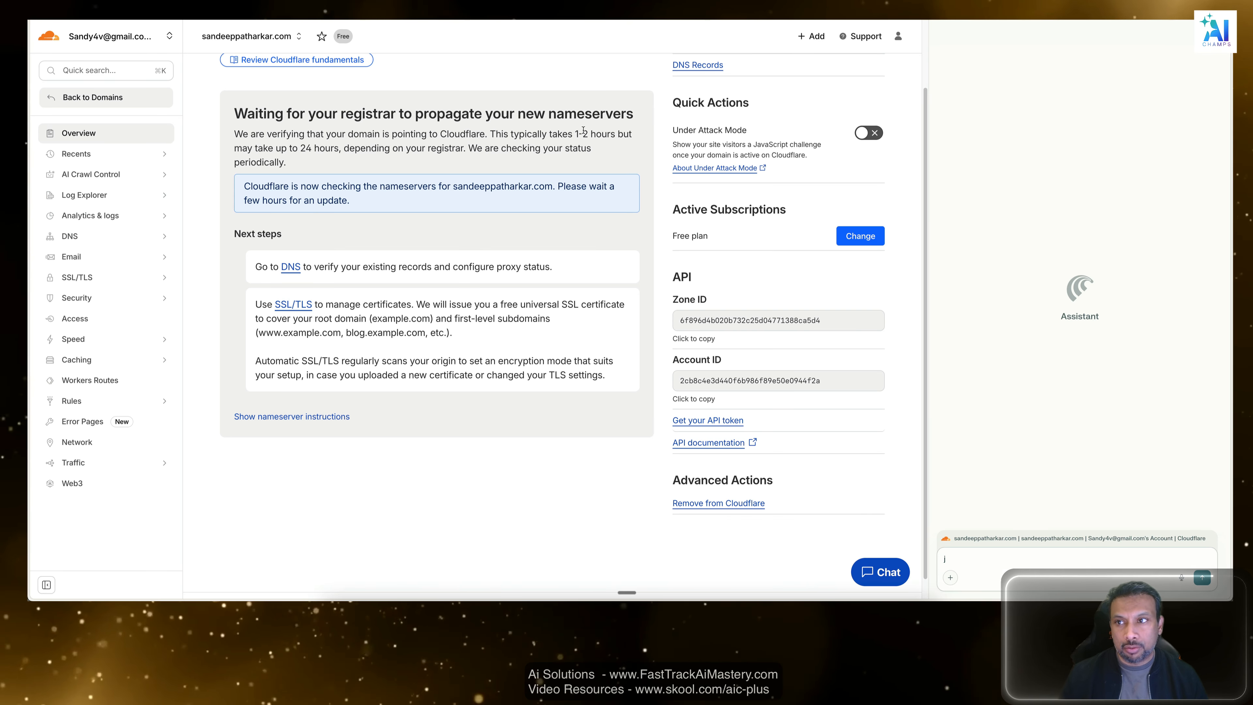
Open a new browser tab.
{"action": "key", "text": "super+t"}
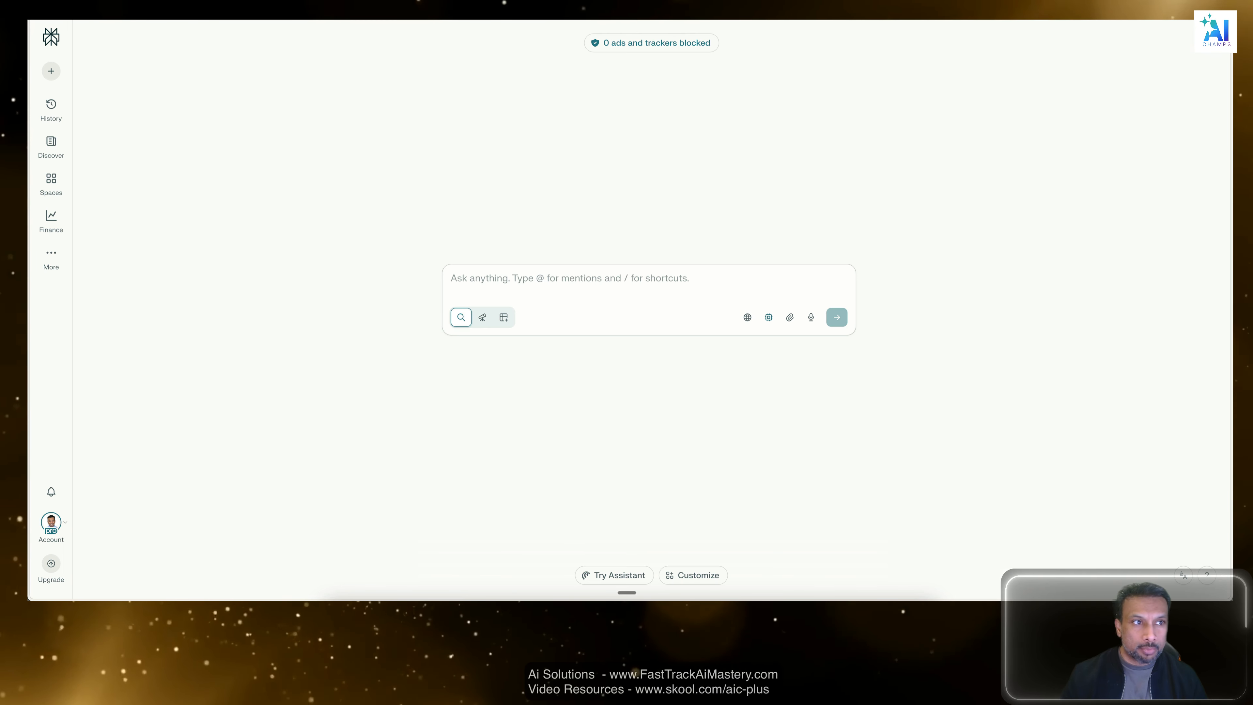
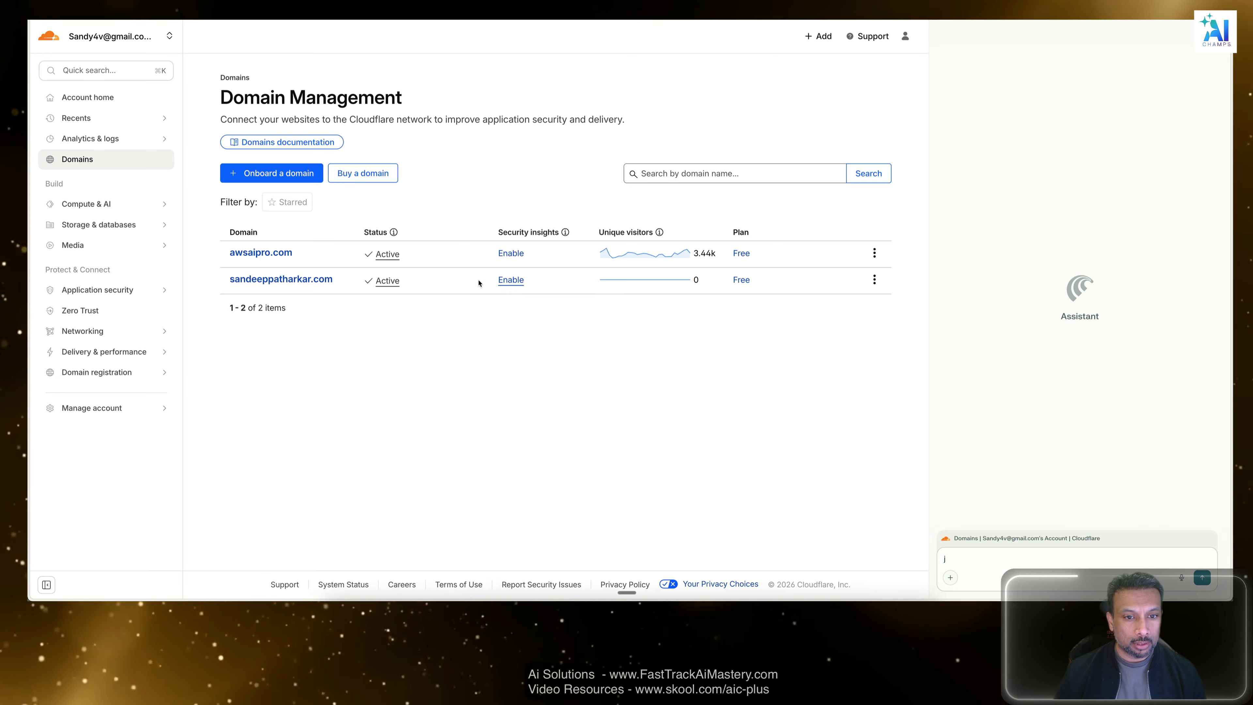
Examine the status and security insights of the newly added domain in the Cloudflare domain list.
{"action": "double_click", "coordinate": [477, 282]}
{"action": "left_click", "coordinate": [580, 333]}
{"action": "left_click_drag", "start_coordinate": [528, 283], "coordinate": [486, 281]}
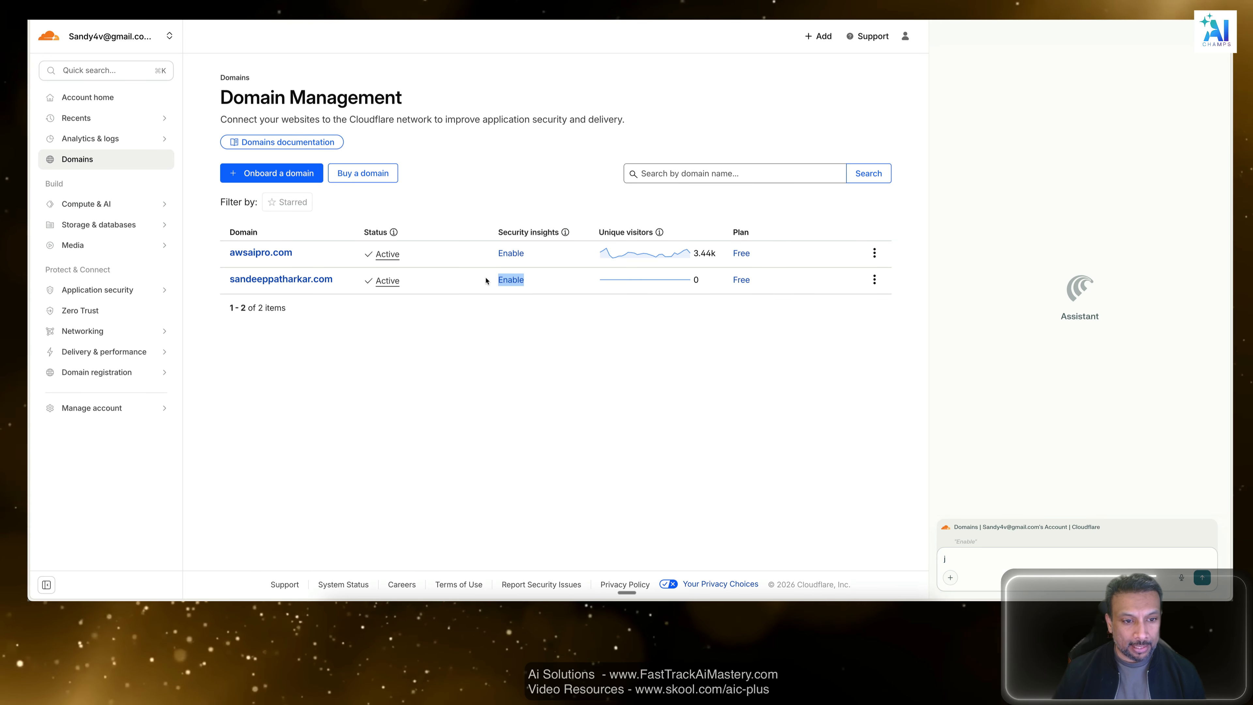
{"action": "left_click", "coordinate": [546, 355]}
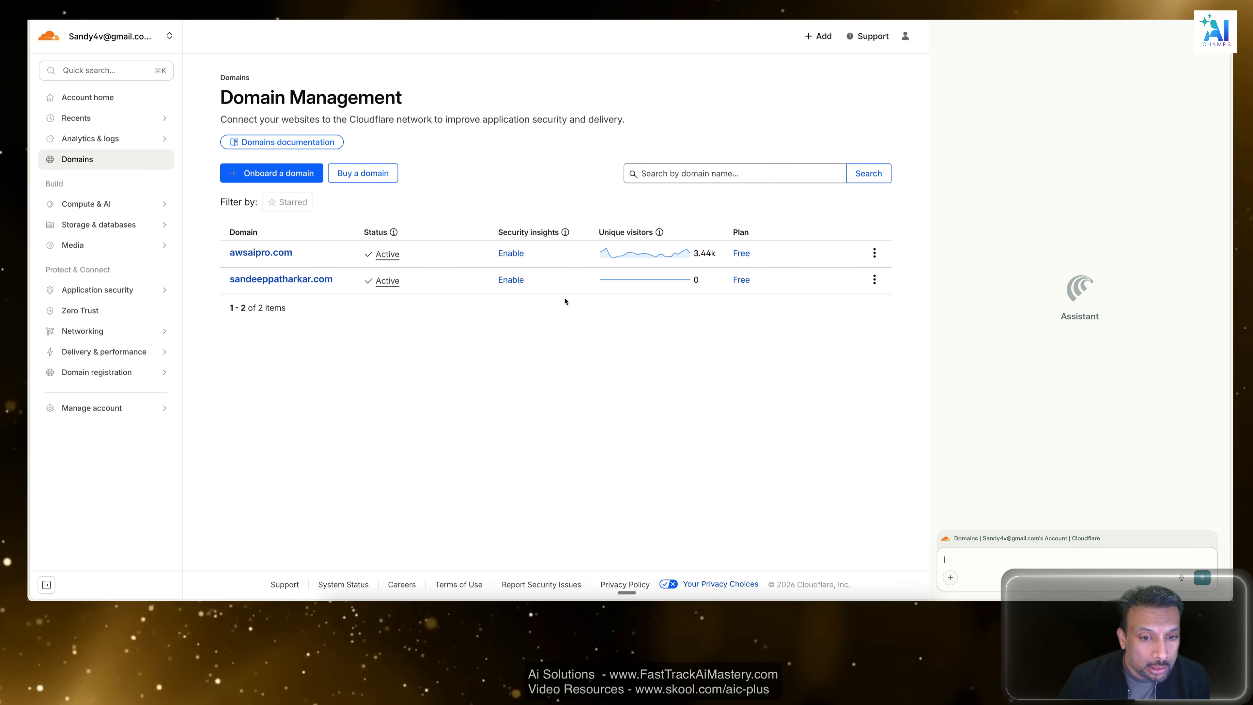
{"action": "left_click_drag", "start_coordinate": [560, 280], "coordinate": [495, 279]}
{"action": "left_click", "coordinate": [523, 302]}
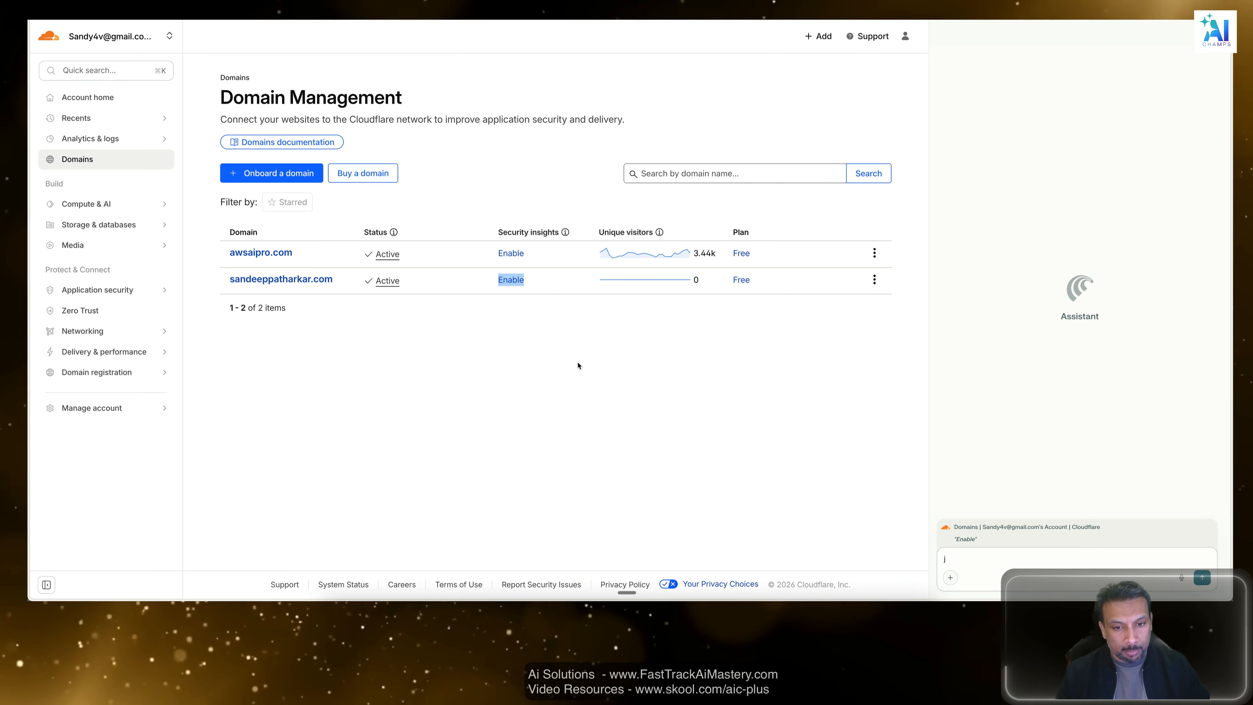
{"action": "mouse_move", "coordinate": [540, 281]}
{"action": "left_mouse_down"}
{"action": "mouse_move", "coordinate": [441, 279]}
{"action": "mouse_move", "coordinate": [554, 280]}
{"action": "left_mouse_up"}
{"action": "left_click", "coordinate": [537, 379]}
{"action": "left_click", "coordinate": [456, 278]}
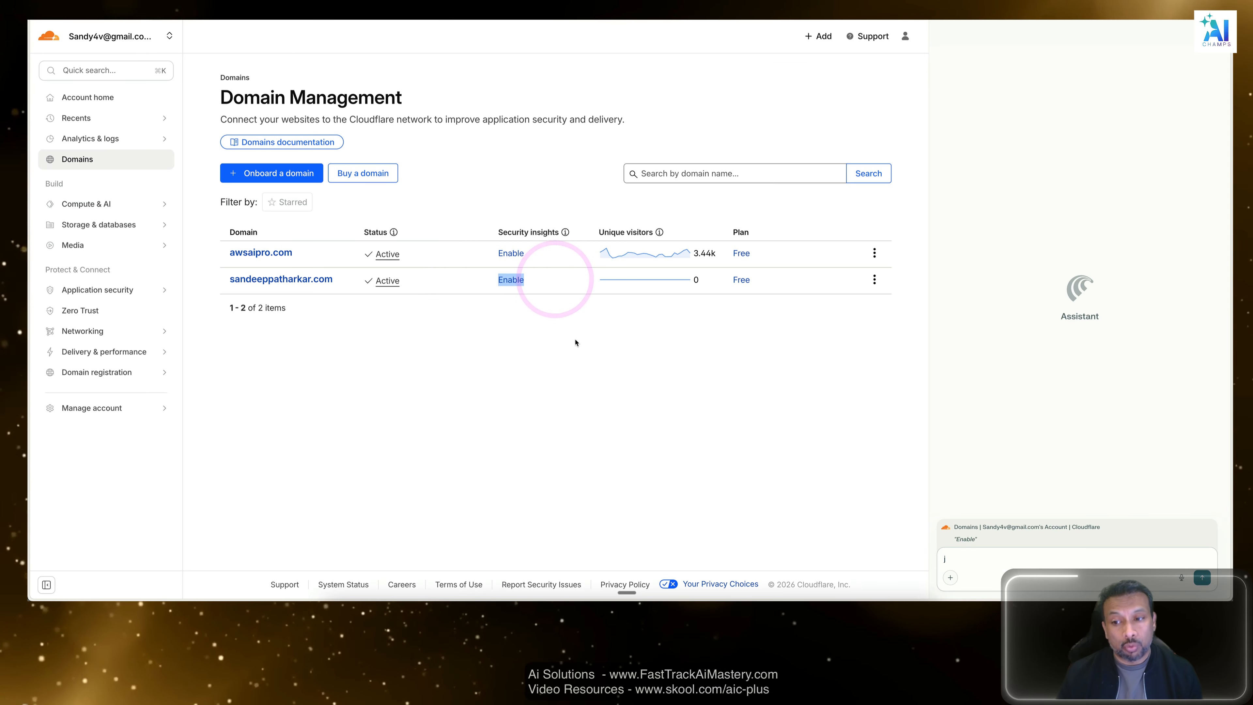
Open the newly activated domain's overview and turn on Bot Fight Mode in the quick start guide's security features.
{"action": "left_click", "coordinate": [295, 285]}
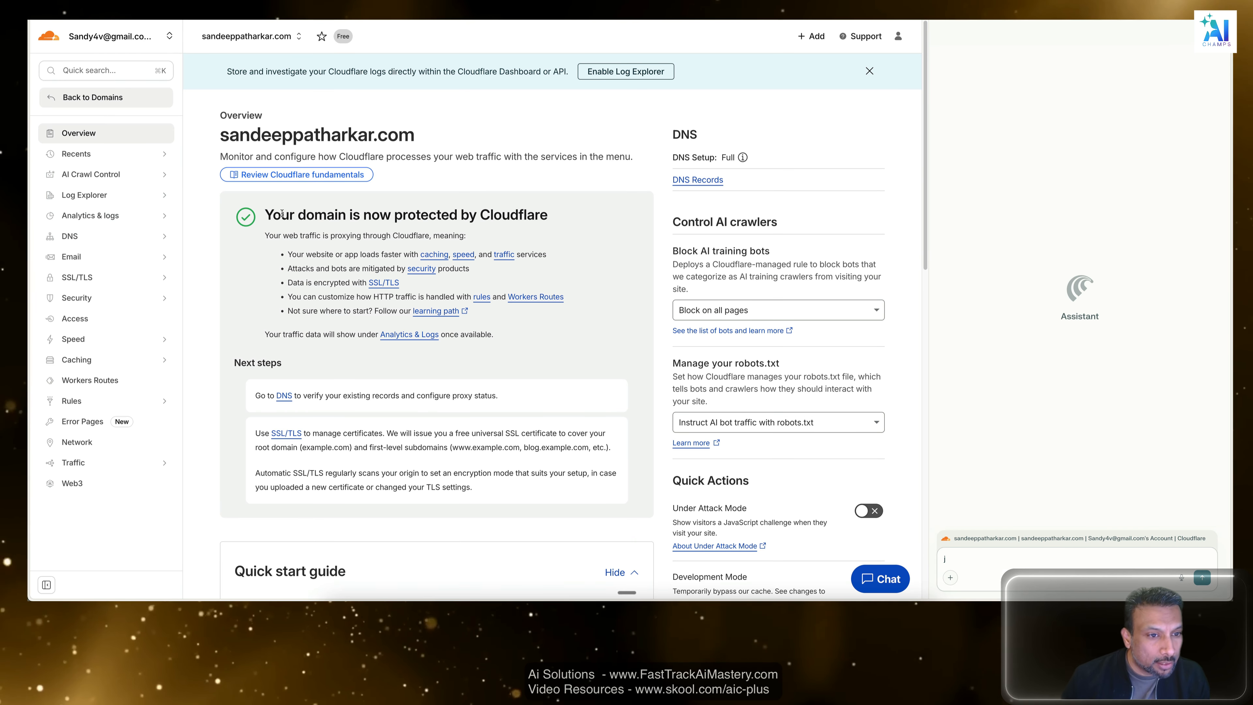
{"action": "left_click_drag", "start_coordinate": [281, 214], "coordinate": [574, 219]}
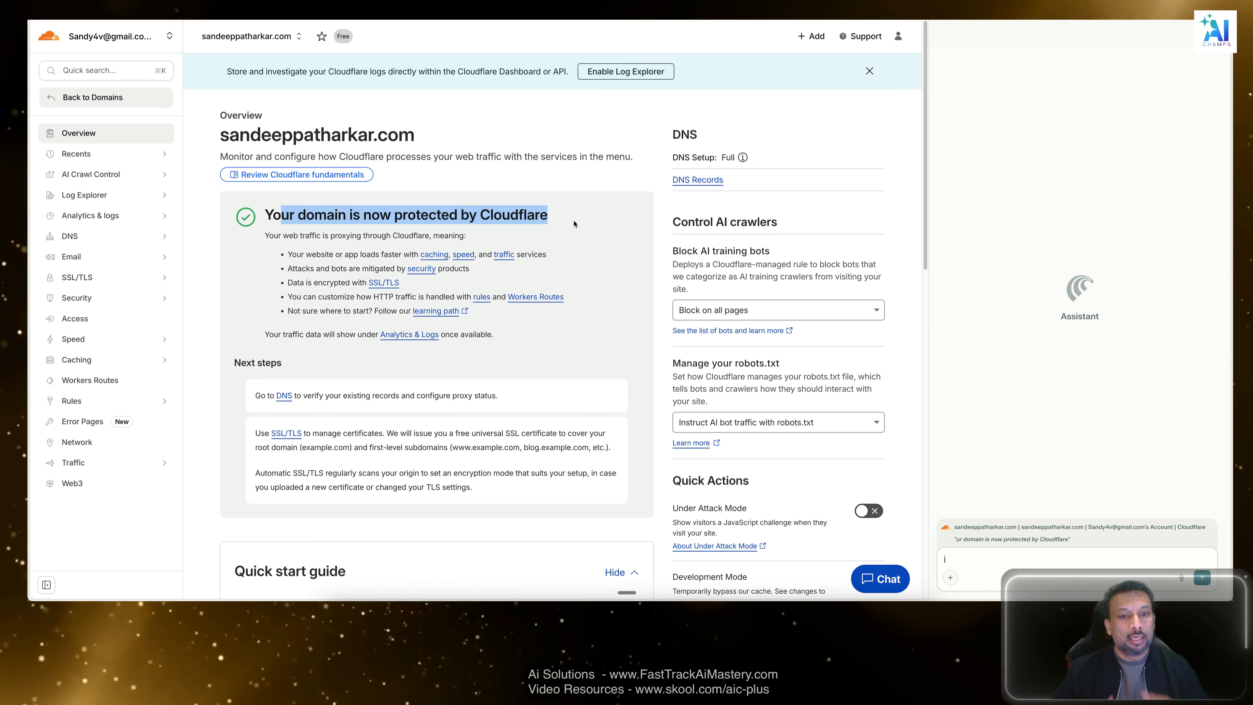
{"action": "scroll", "coordinate": [577, 455], "scroll_direction": "down", "scroll_amount": 15}
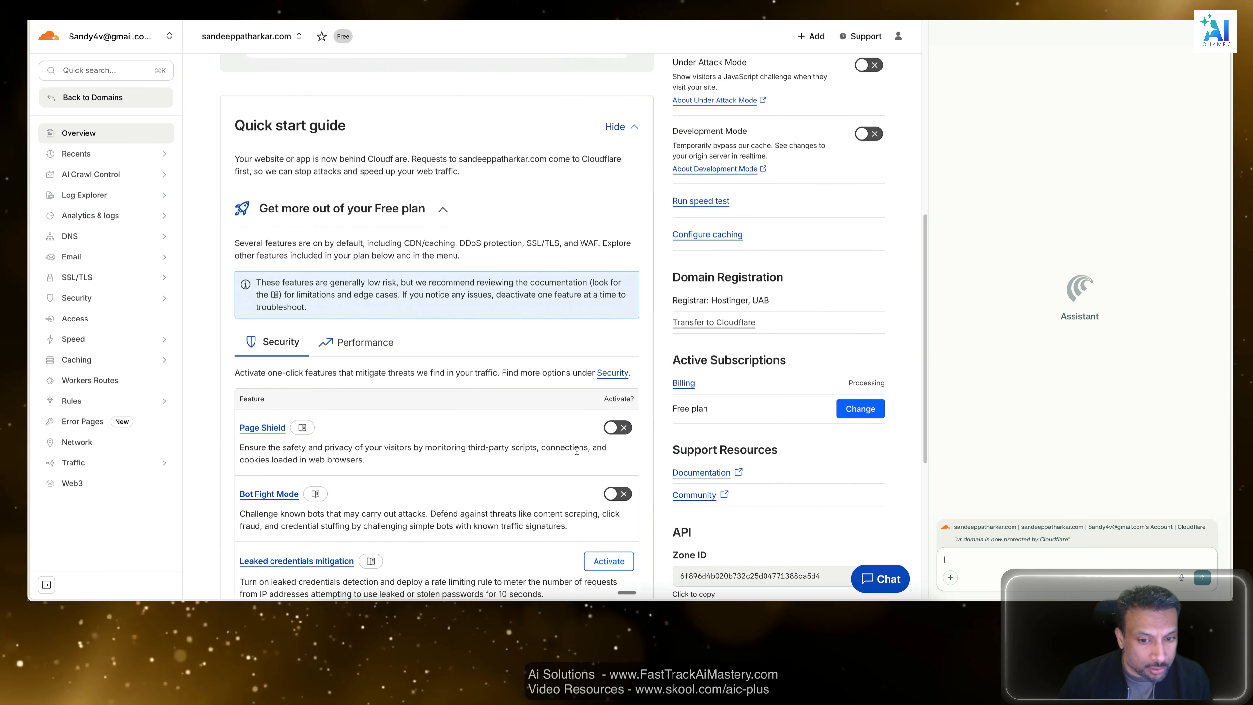
{"action": "scroll", "coordinate": [575, 454], "scroll_direction": "up", "scroll_amount": 3}
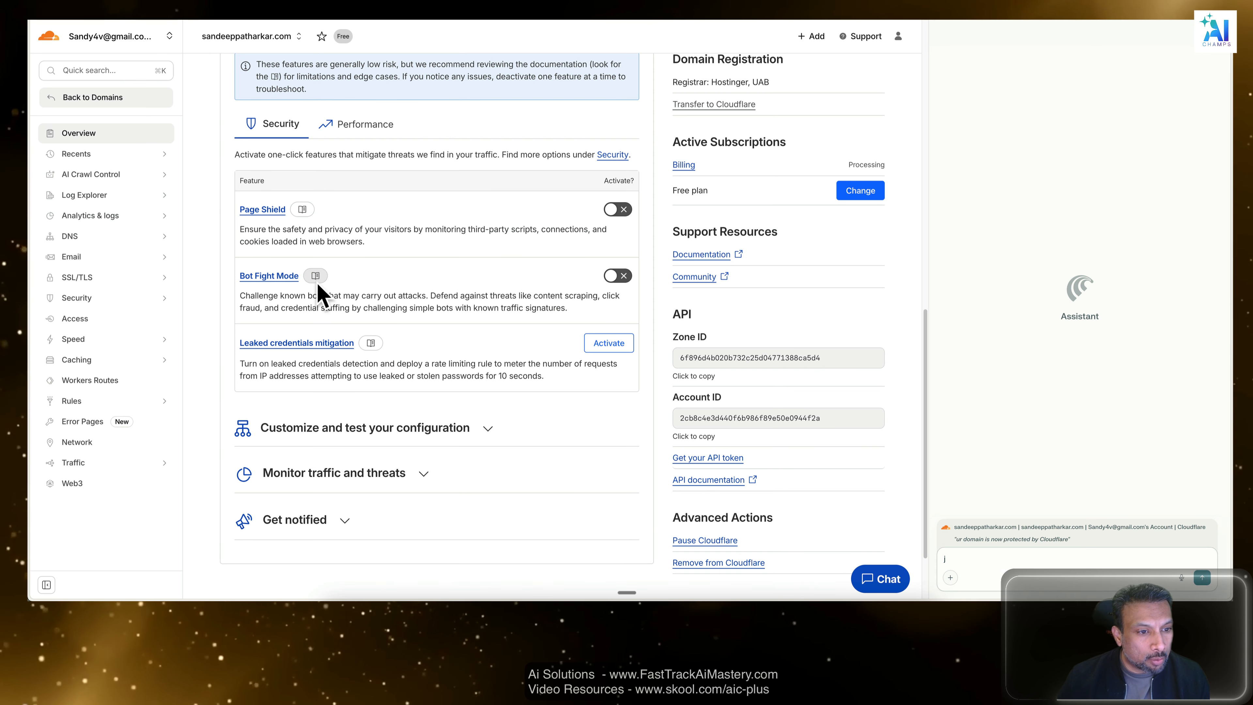
{"action": "scroll", "coordinate": [225, 275], "scroll_direction": "up", "scroll_amount": 1}
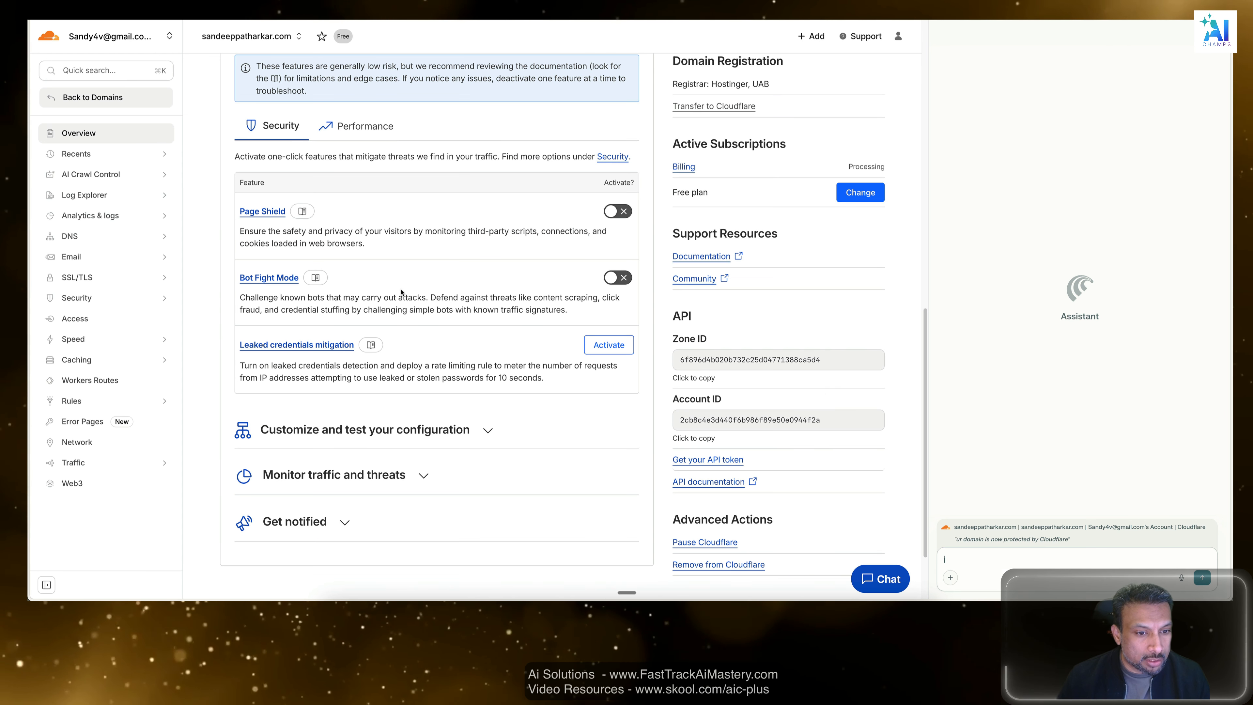
{"action": "left_click", "coordinate": [610, 278]}
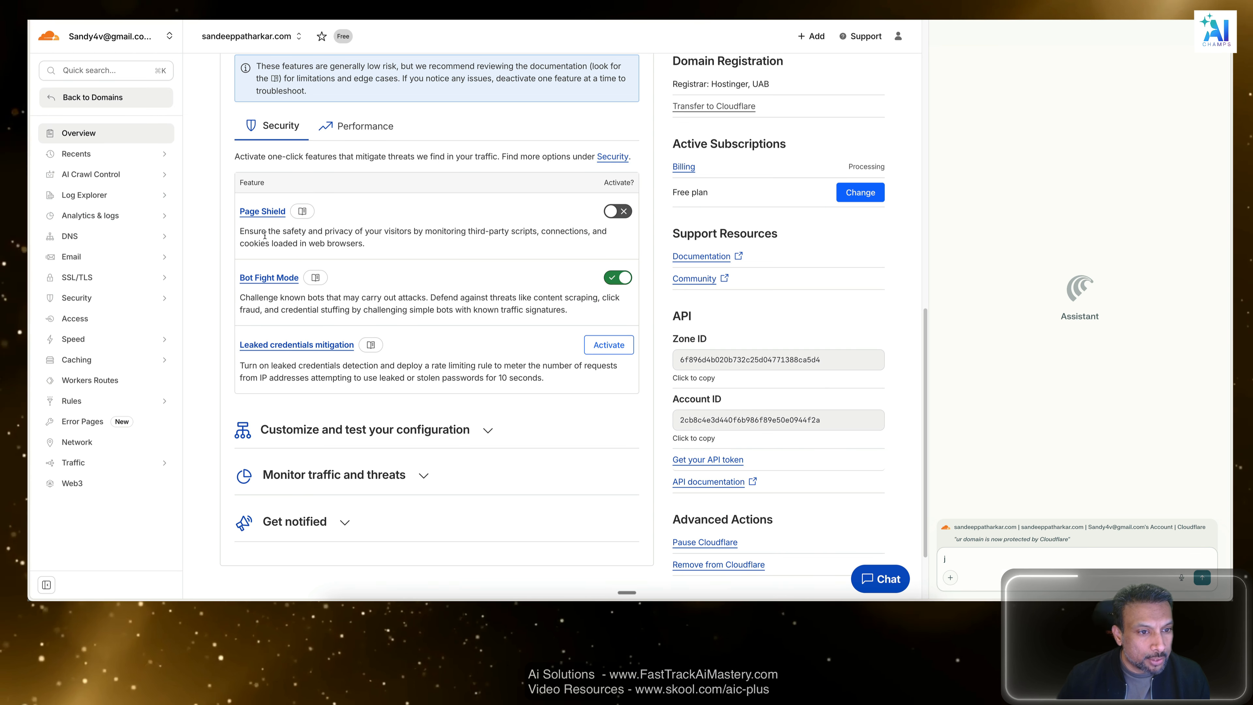
{"action": "scroll", "coordinate": [405, 267], "scroll_direction": "up", "scroll_amount": 4}
{"action": "scroll", "coordinate": [405, 267], "scroll_direction": "down", "scroll_amount": 6}
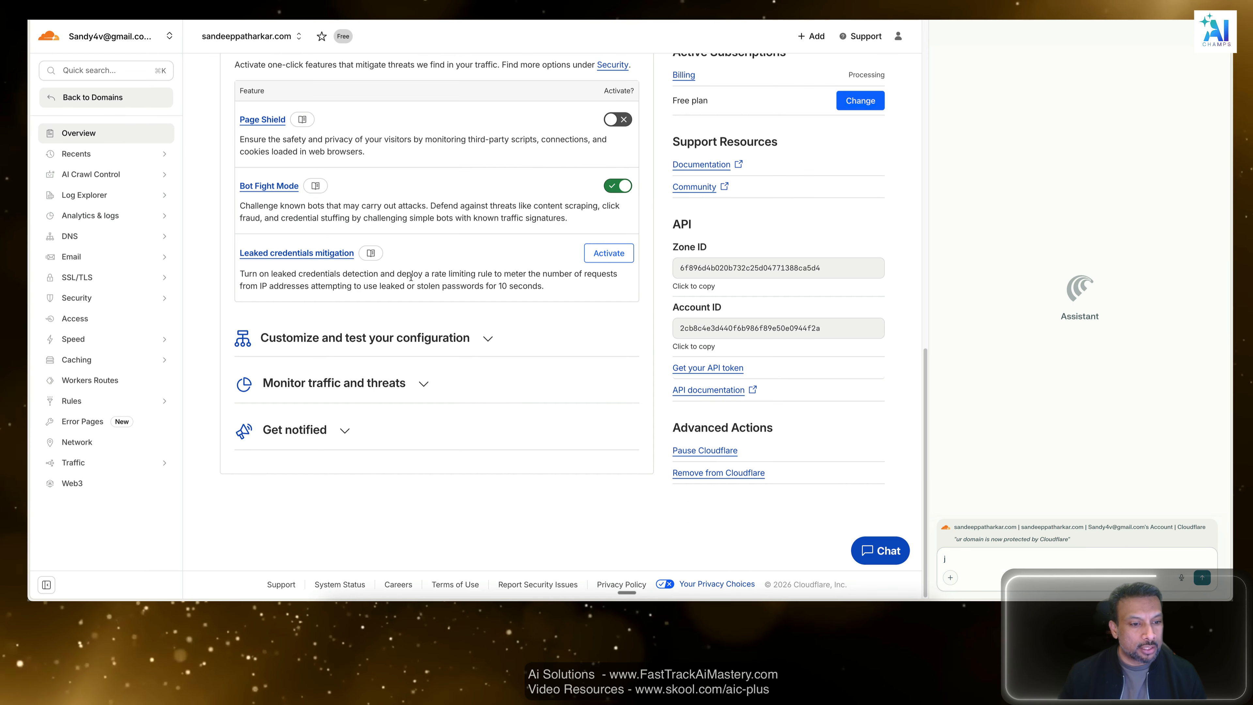
{"action": "scroll", "coordinate": [411, 276], "scroll_direction": "up", "scroll_amount": 7}
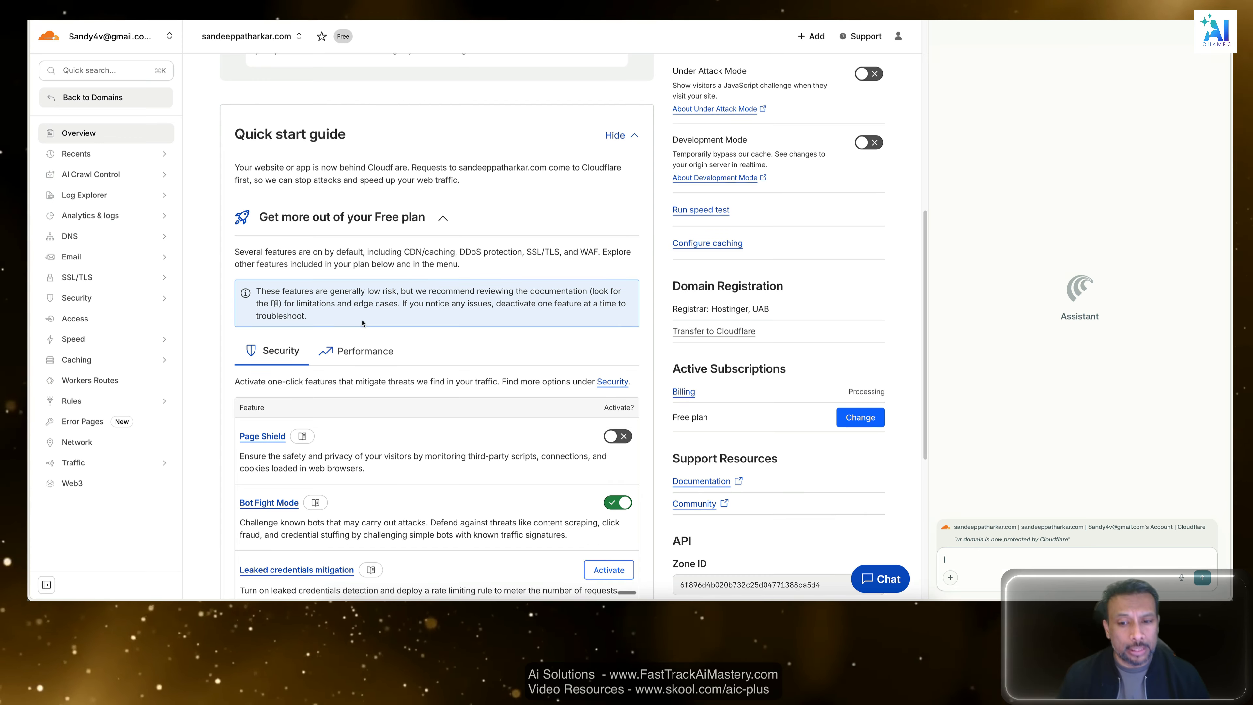
{"action": "scroll", "coordinate": [415, 279], "scroll_direction": "up", "scroll_amount": 10}
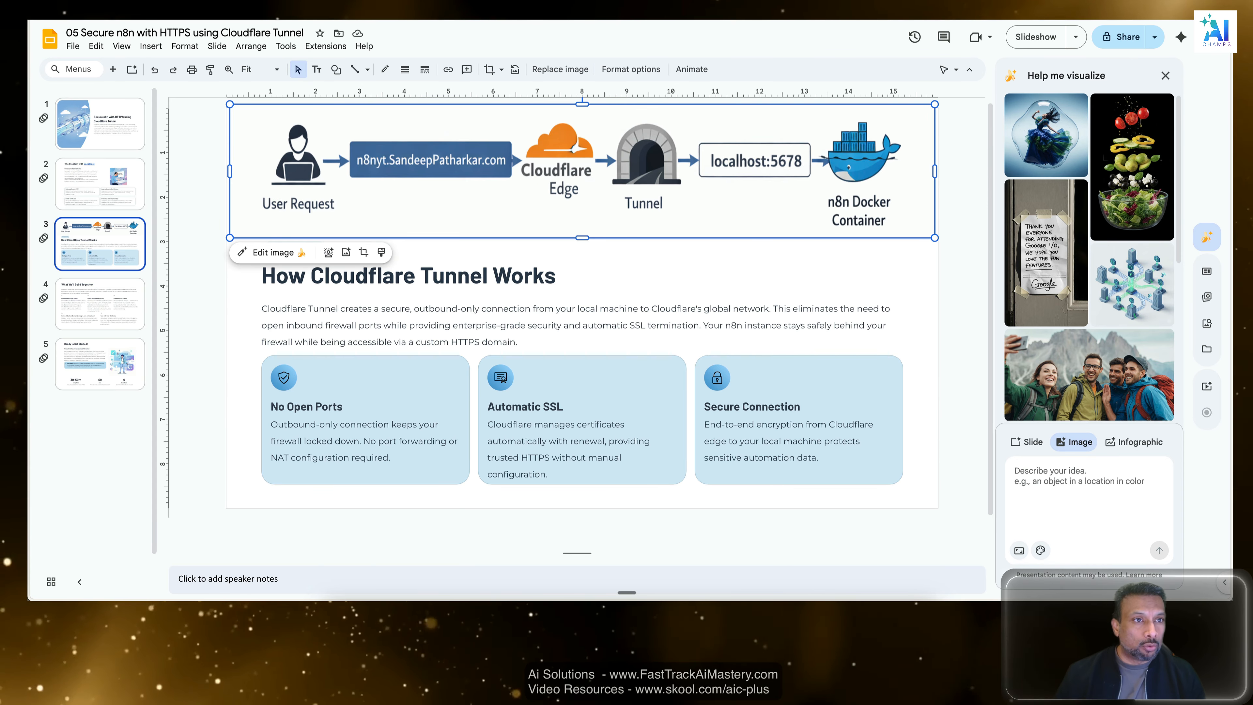
In VS Code, draft to Amazon Q: "I am done with step 1. we added updated the name servers on hostinger for the domain", plus the domain name.
{"action": "key", "text": "super+Tab"}
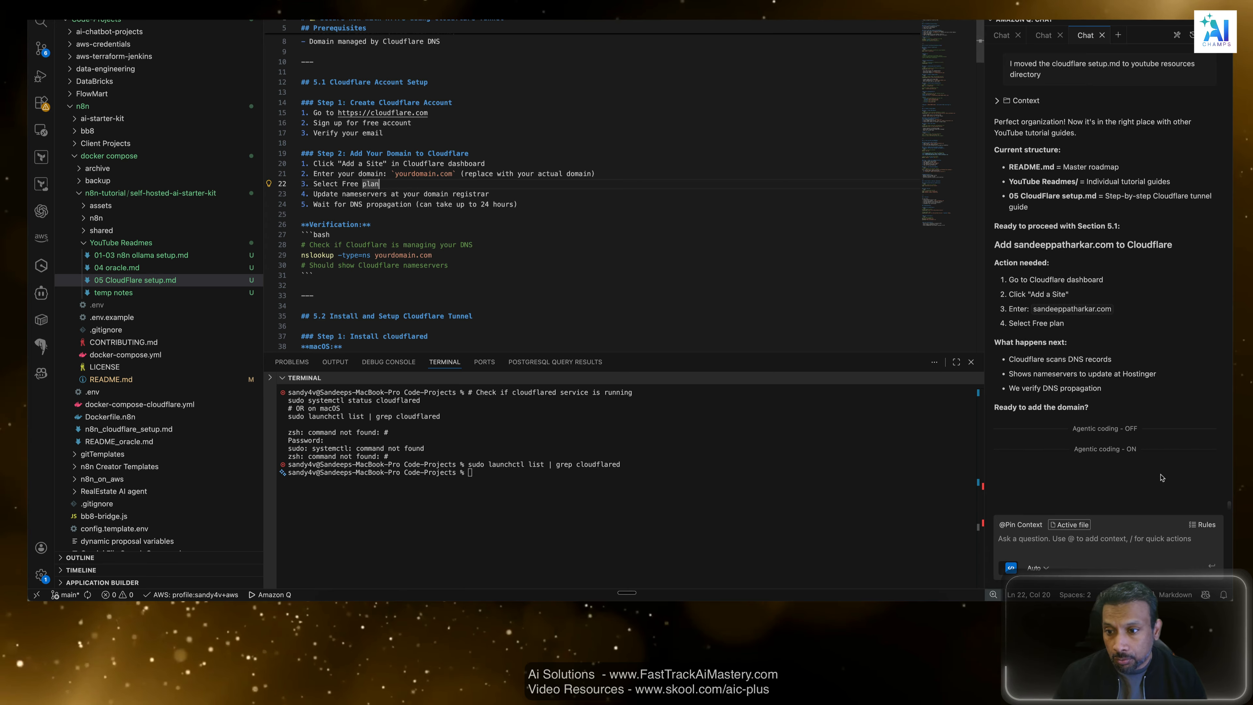
{"action": "left_click", "coordinate": [1155, 336]}
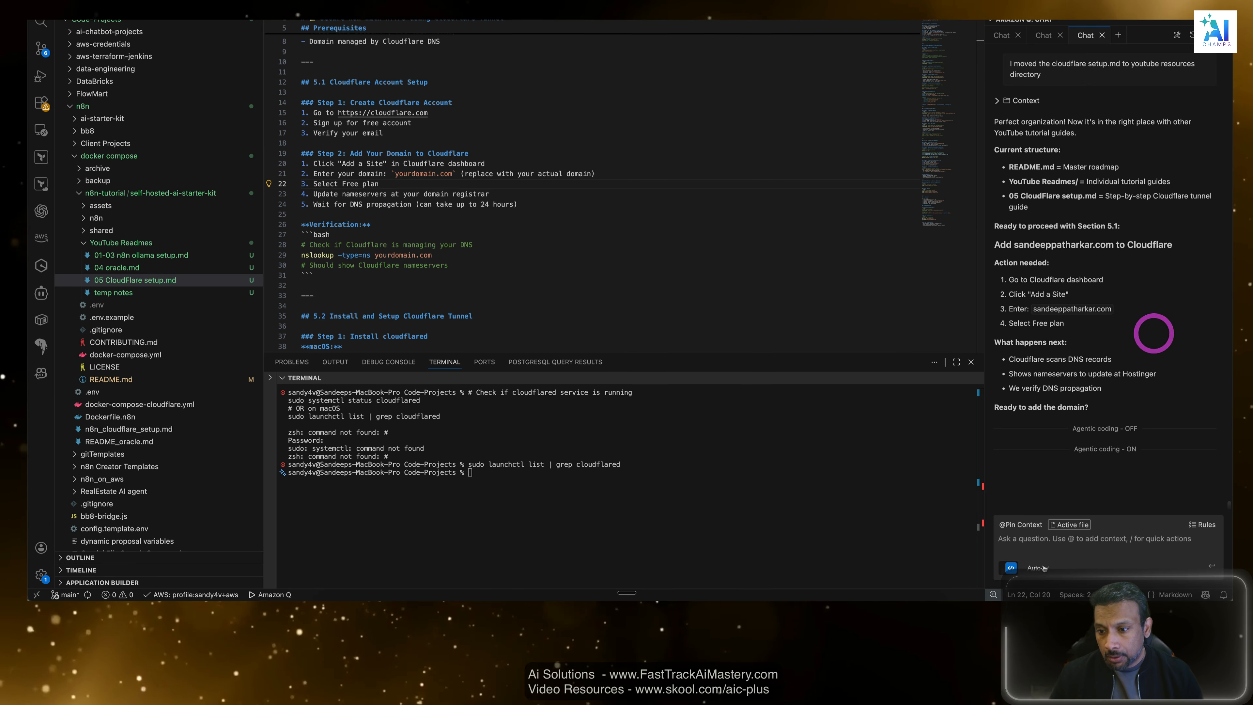
{"action": "left_click", "coordinate": [1092, 547]}
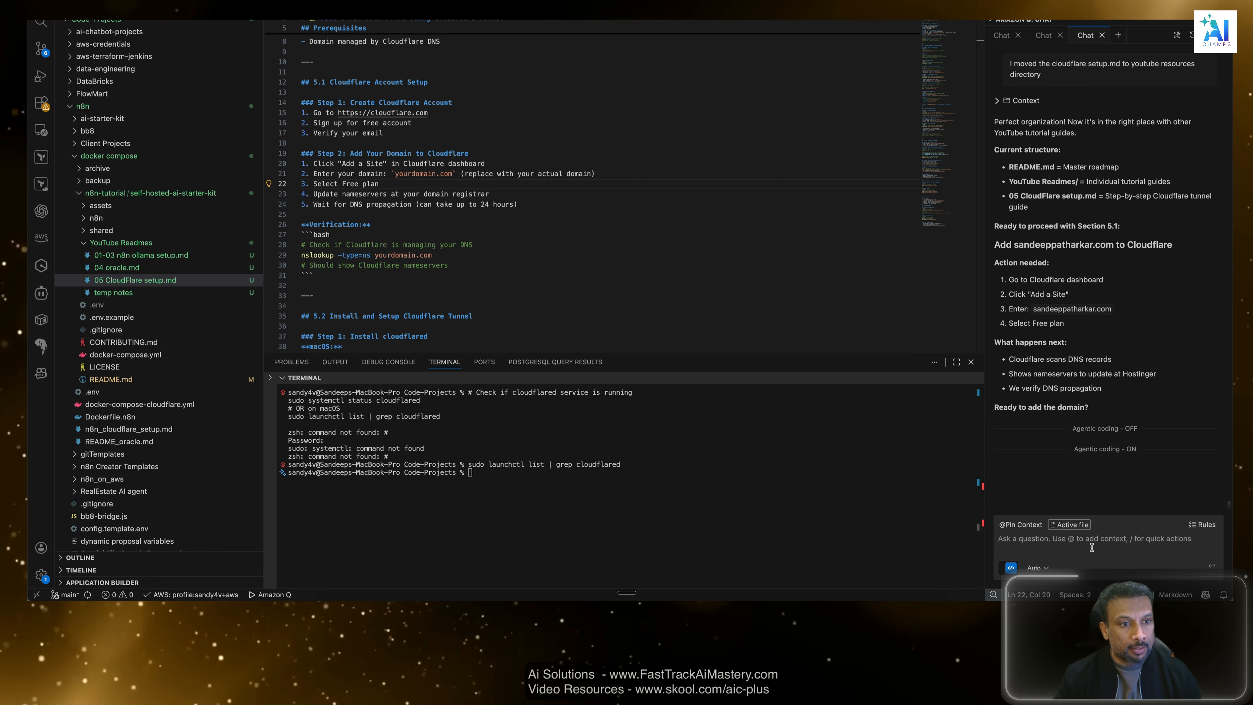
{"action": "type", "text": "I am done "}
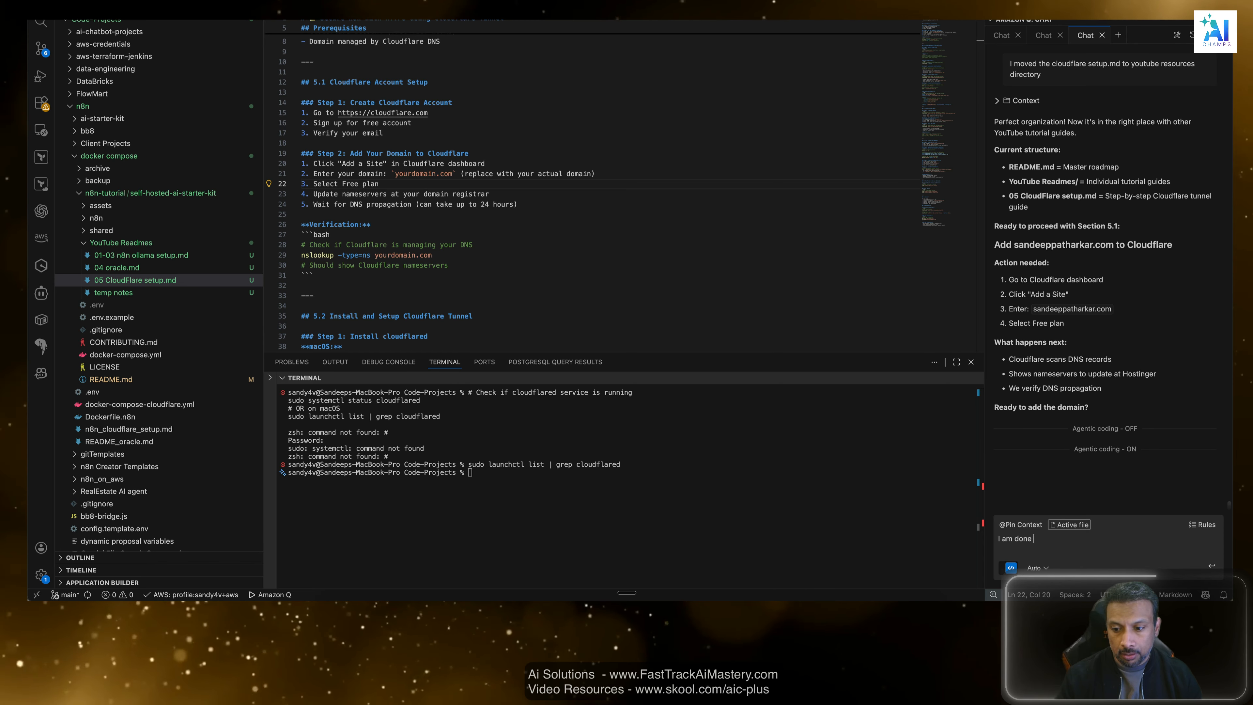
{"action": "type", "text": "with step 1."}
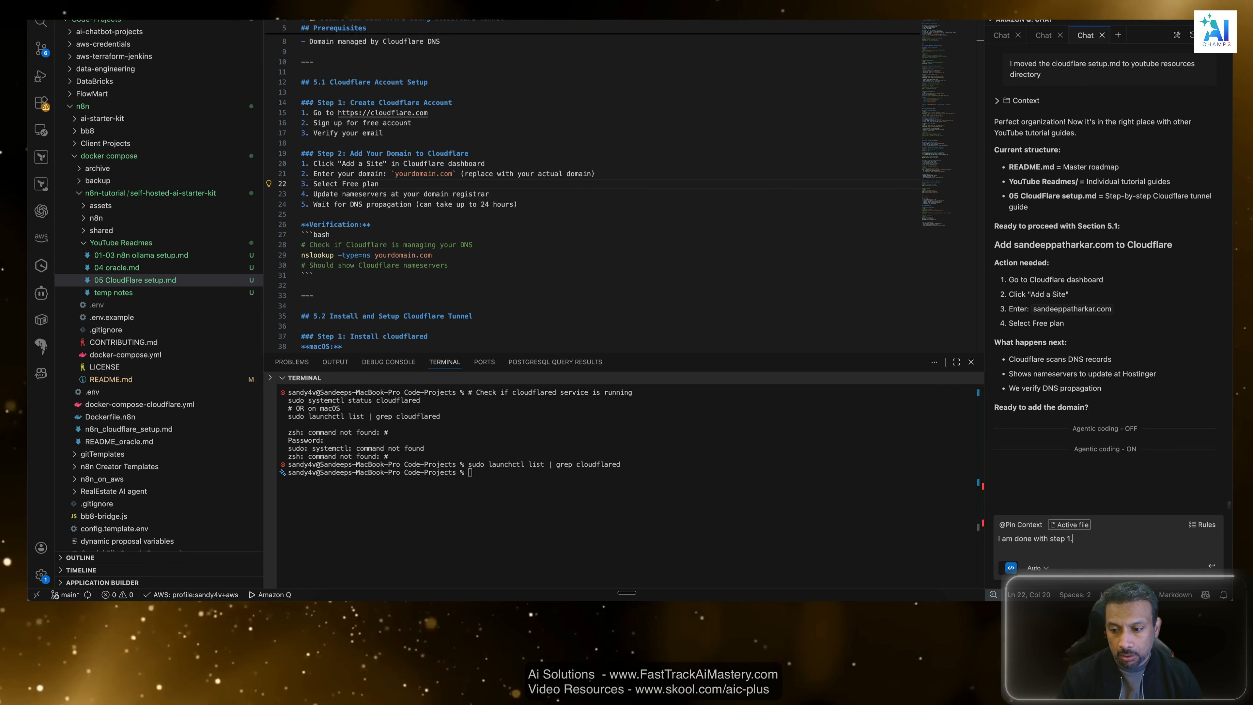
{"action": "type", "text": " we added the dns"}
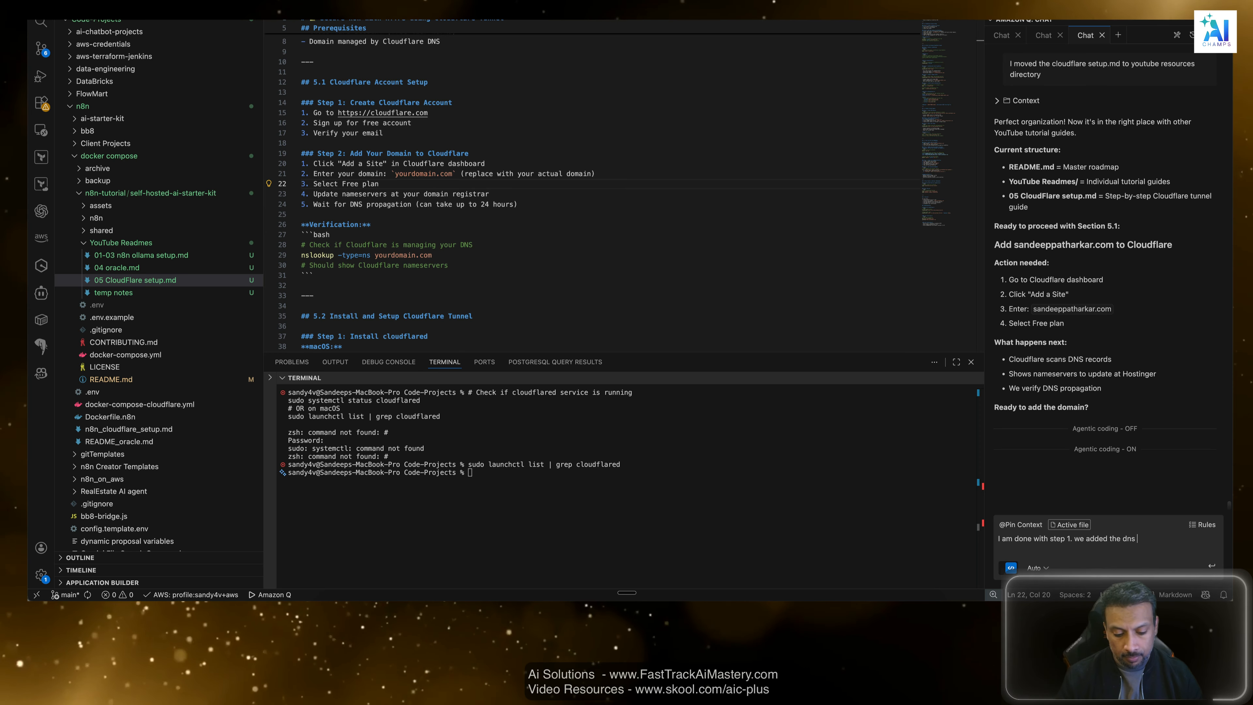
{"action": "key", "text": "BackSpace"}
{"action": "key", "text": "BackSpace"}
{"action": "key", "text": "BackSpace"}
{"action": "key", "text": "BackSpace"}
{"action": "key", "text": "BackSpace"}
{"action": "key", "text": "BackSpace"}
{"action": "key", "text": "BackSpace"}
{"action": "key", "text": "BackSpace"}
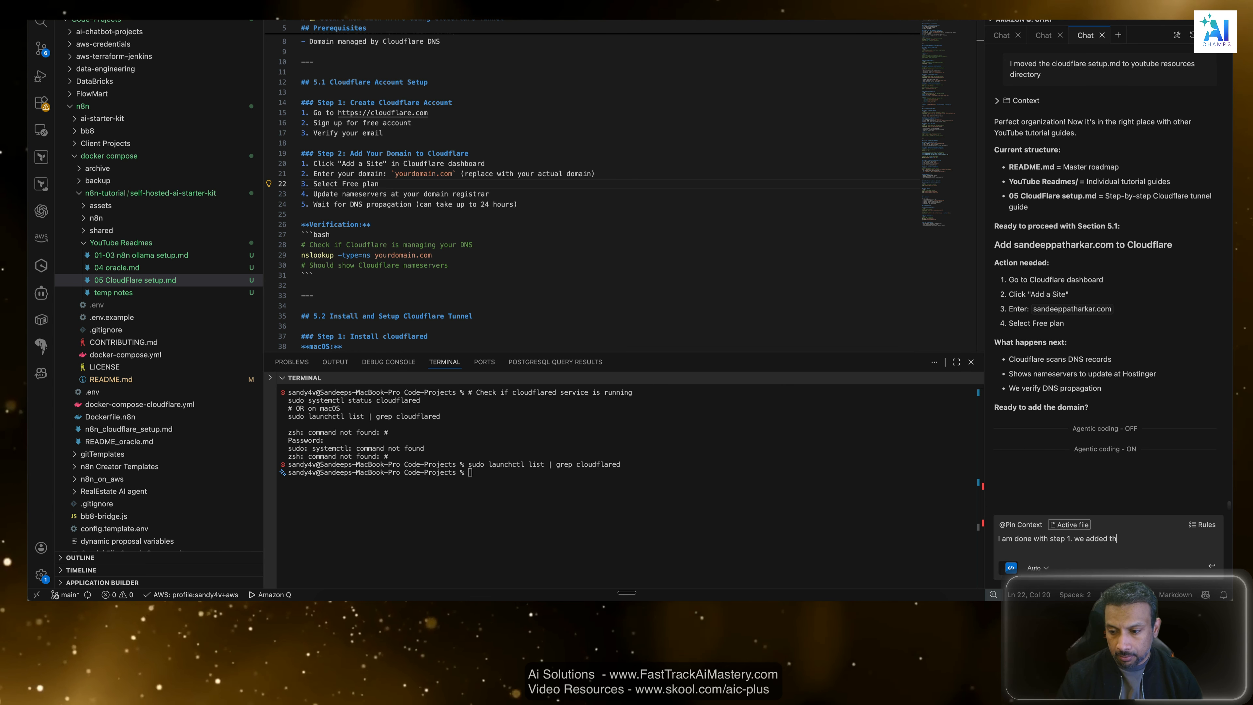
{"action": "type", "text": "updated the name"}
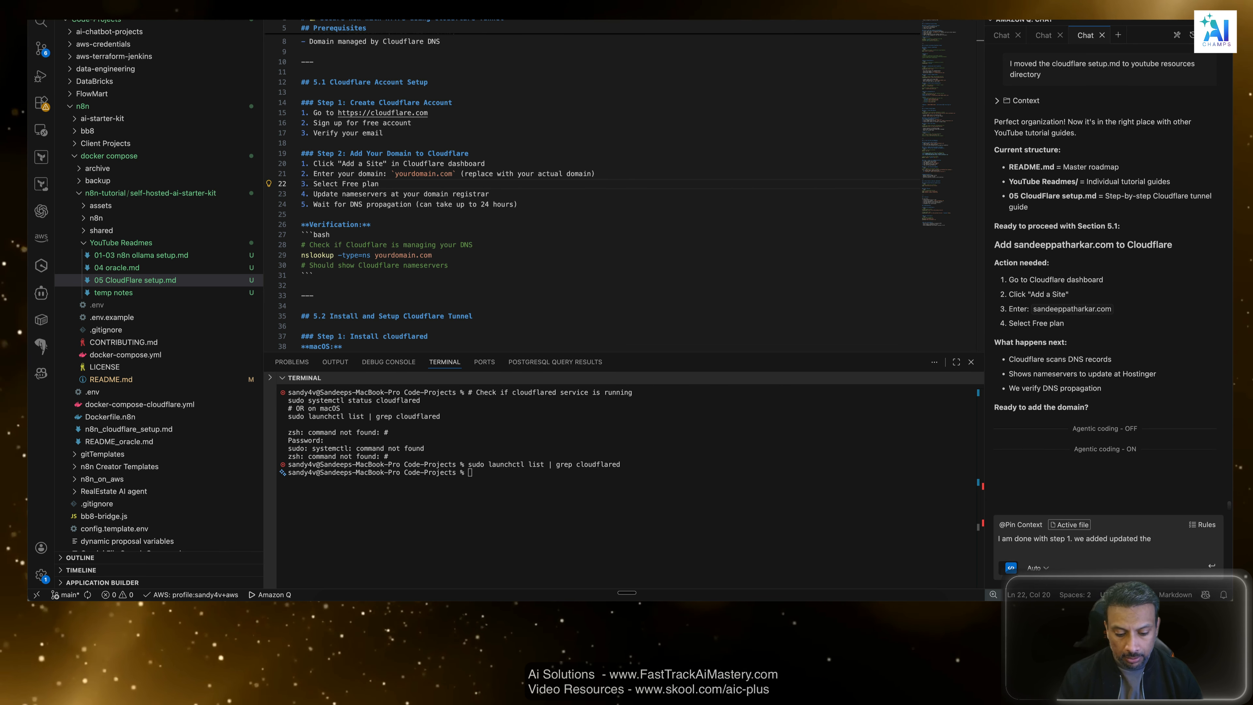
{"action": "type", "text": " servers "}
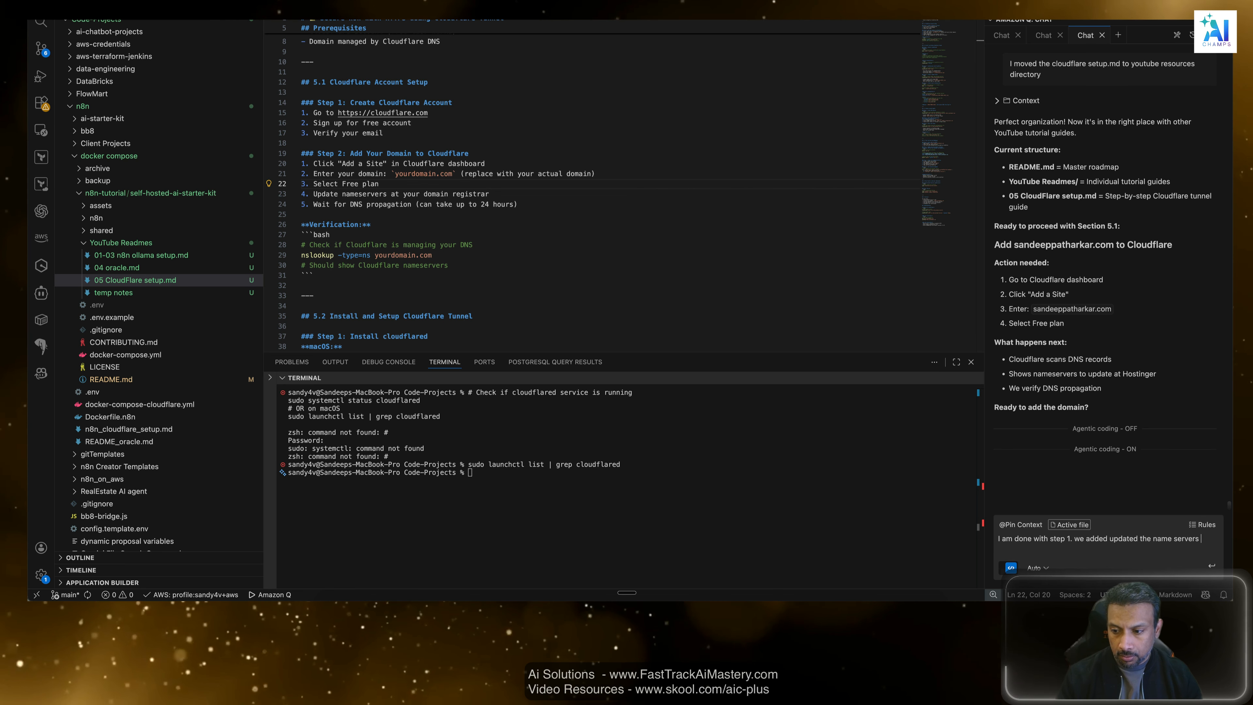
{"action": "type", "text": "on hostin"}
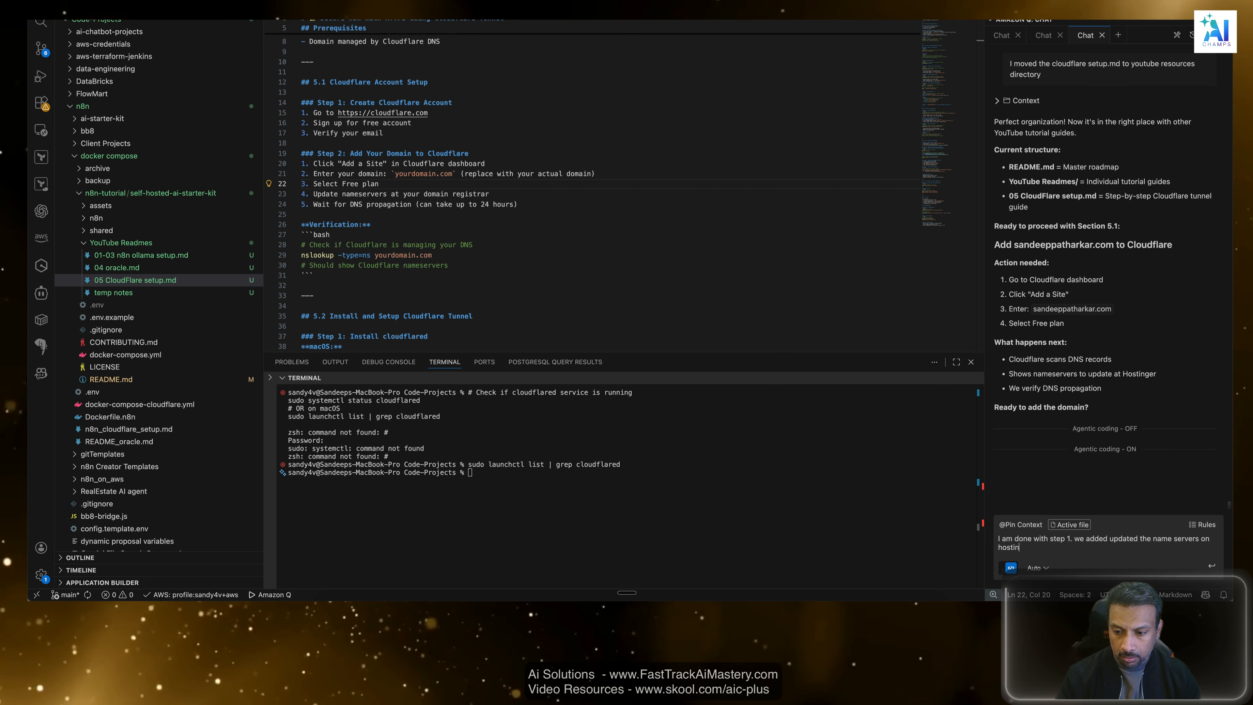
{"action": "type", "text": "g"}
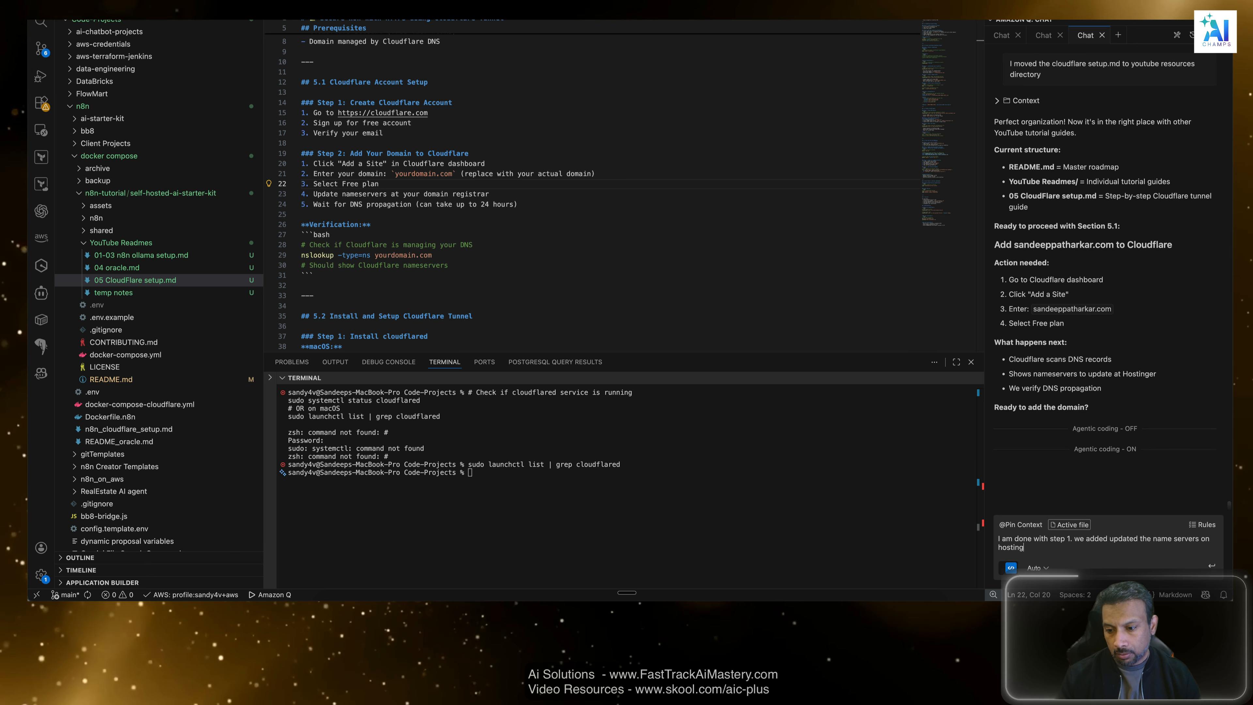
{"action": "type", "text": "er for the domain"}
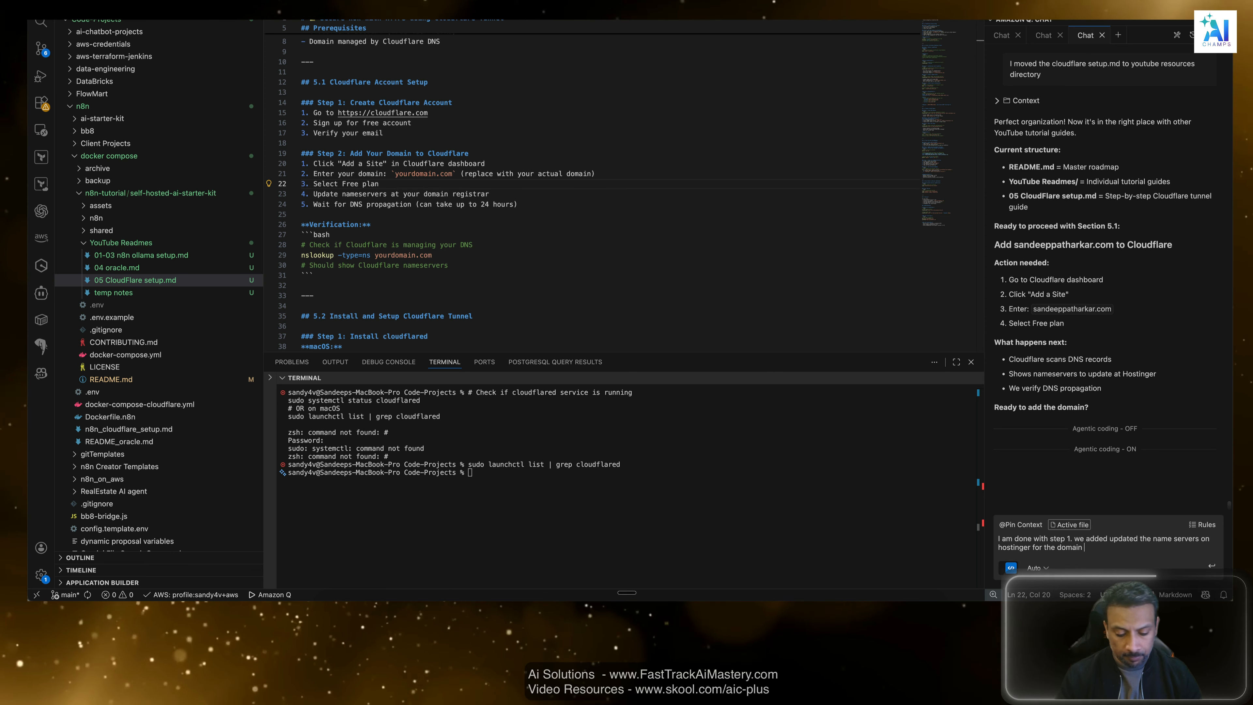
{"action": "type", "text": " sandeeppatharka"}
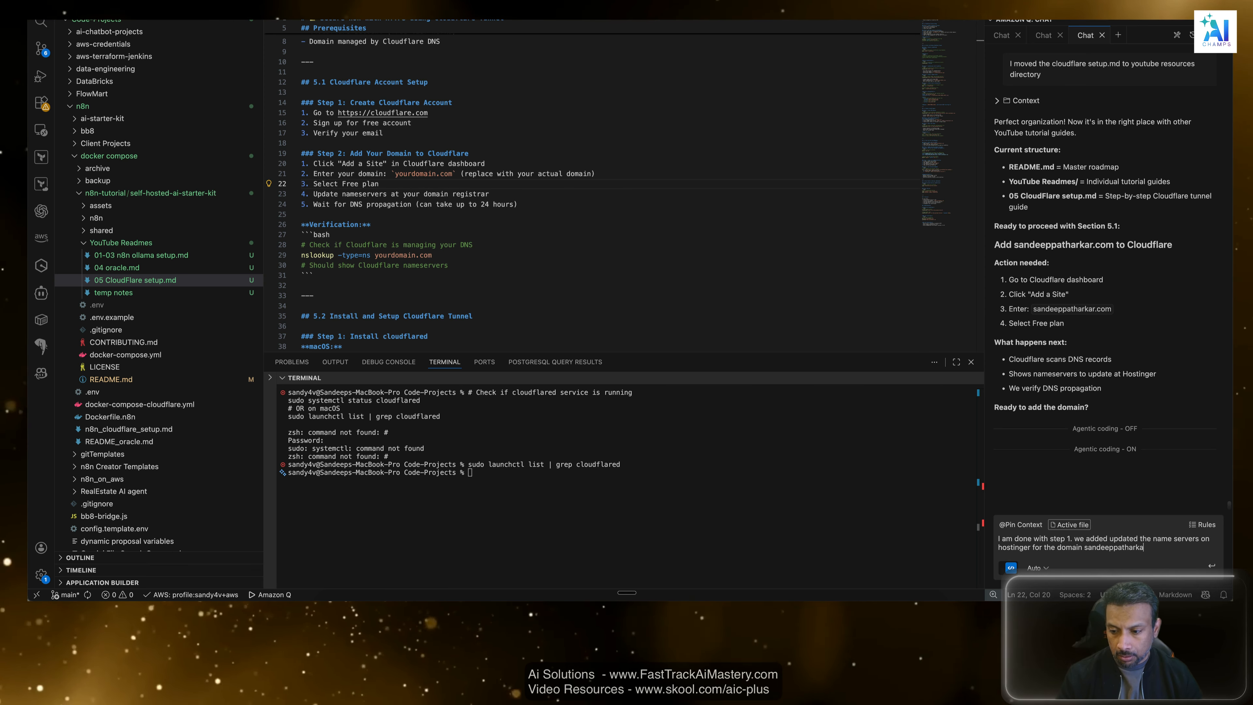
{"action": "type", "text": "r.com"}
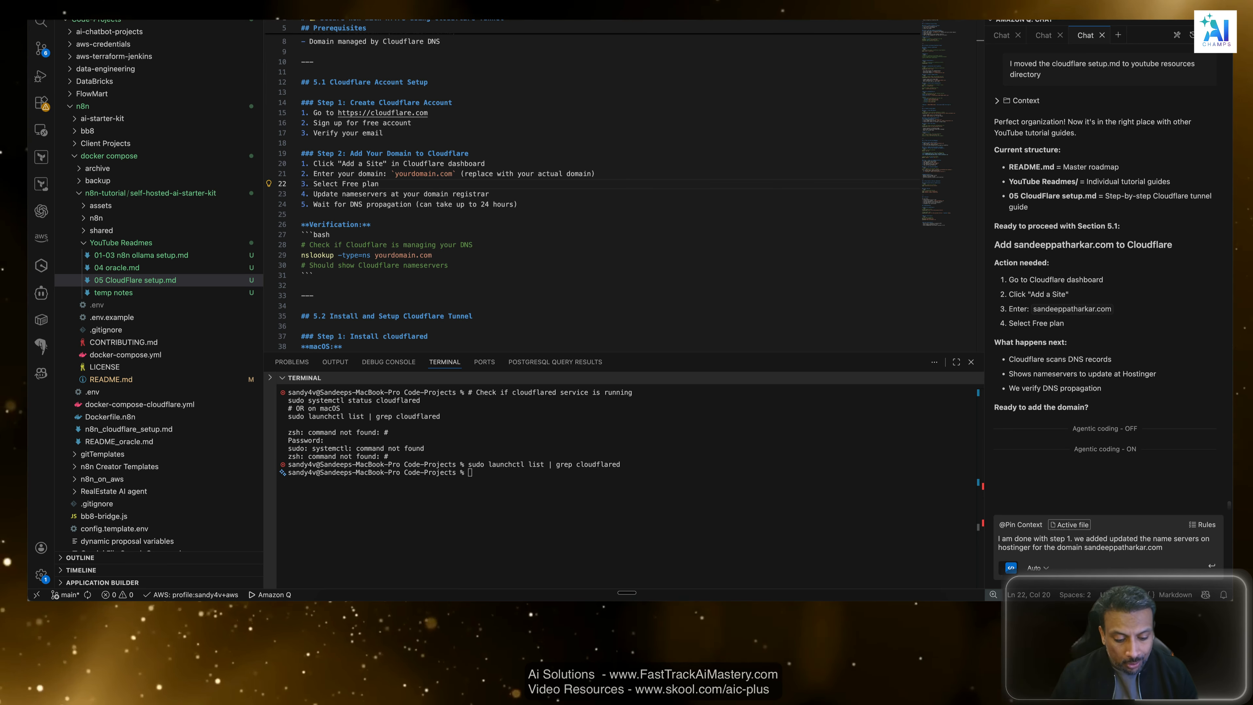
{"action": "mouse_move", "coordinate": [635, 595]}
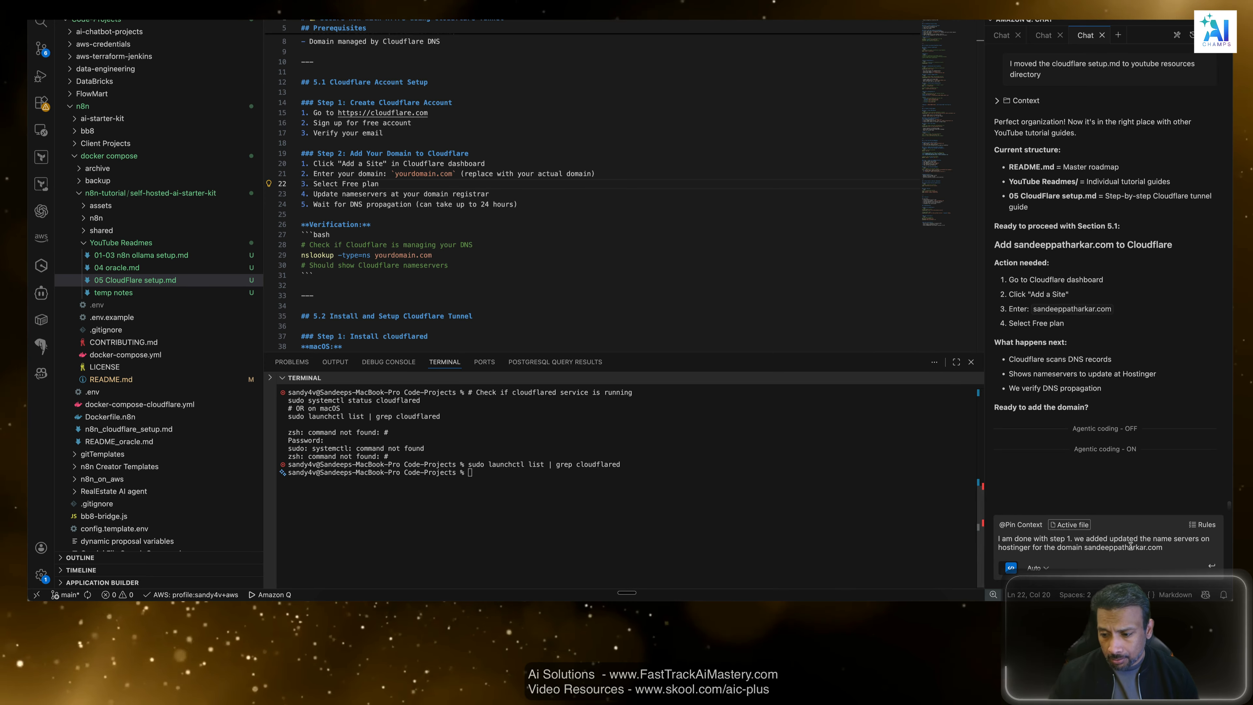
{"action": "key", "text": "shift+Return"}
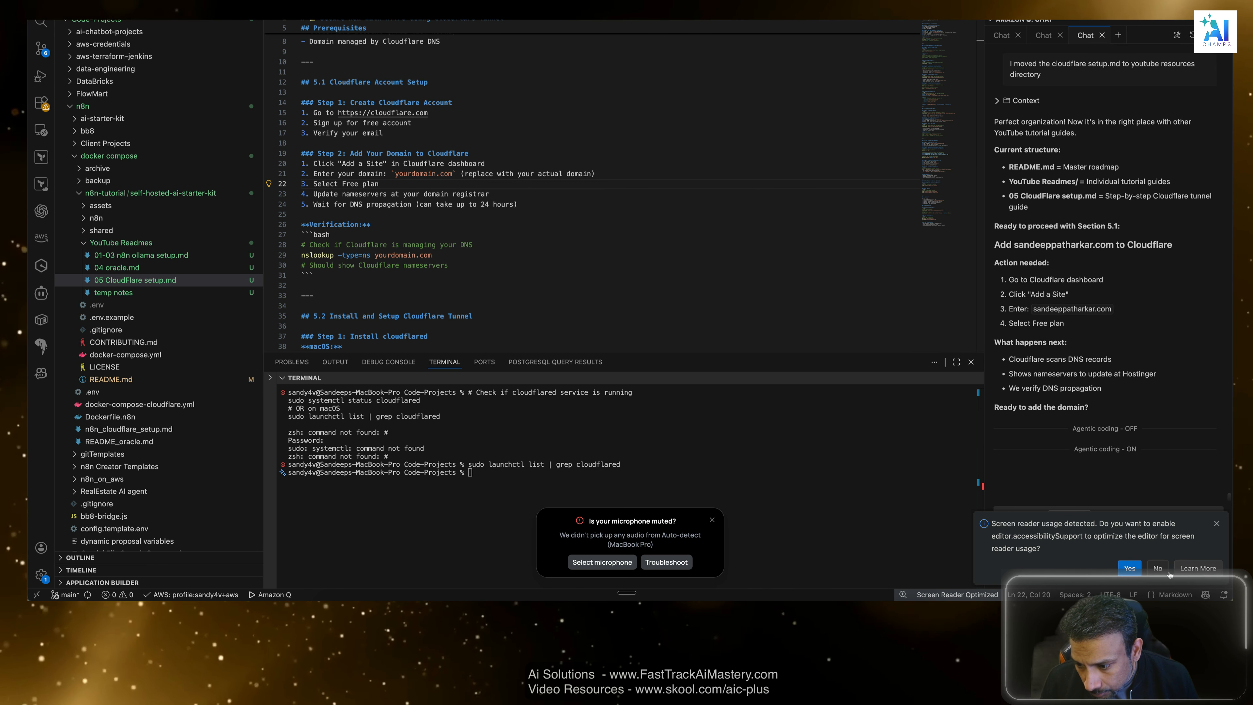
Decline the editor's screen reader optimization and select HD Pro Webcam C920 (USB) as the microphone for Flow dictation.
{"action": "left_click", "coordinate": [1159, 568]}
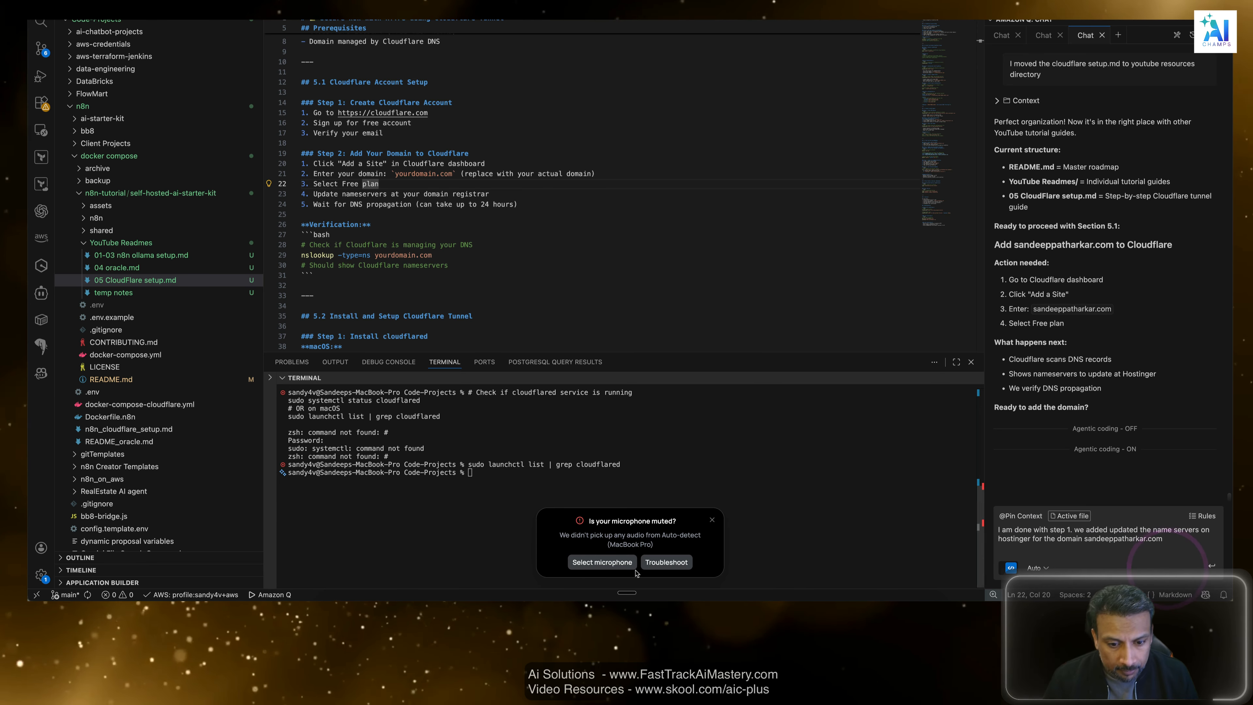
{"action": "left_click", "coordinate": [628, 561]}
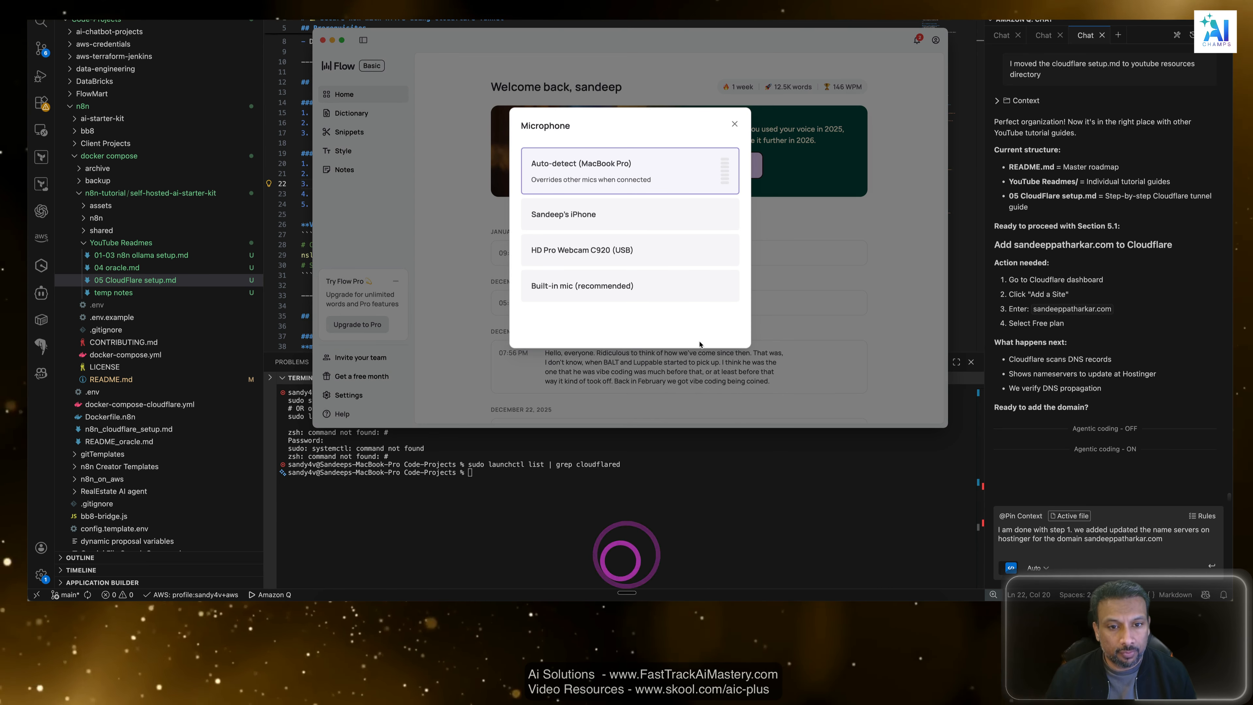
{"action": "left_click", "coordinate": [571, 251]}
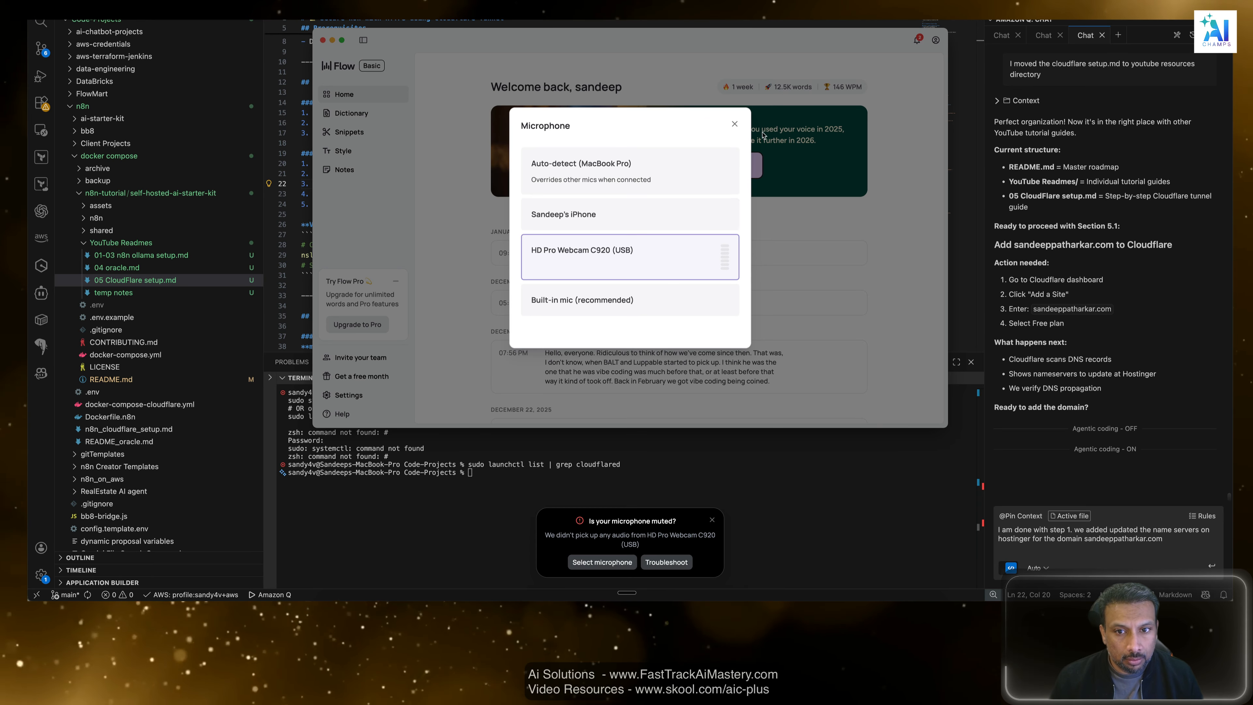
{"action": "left_click", "coordinate": [735, 125]}
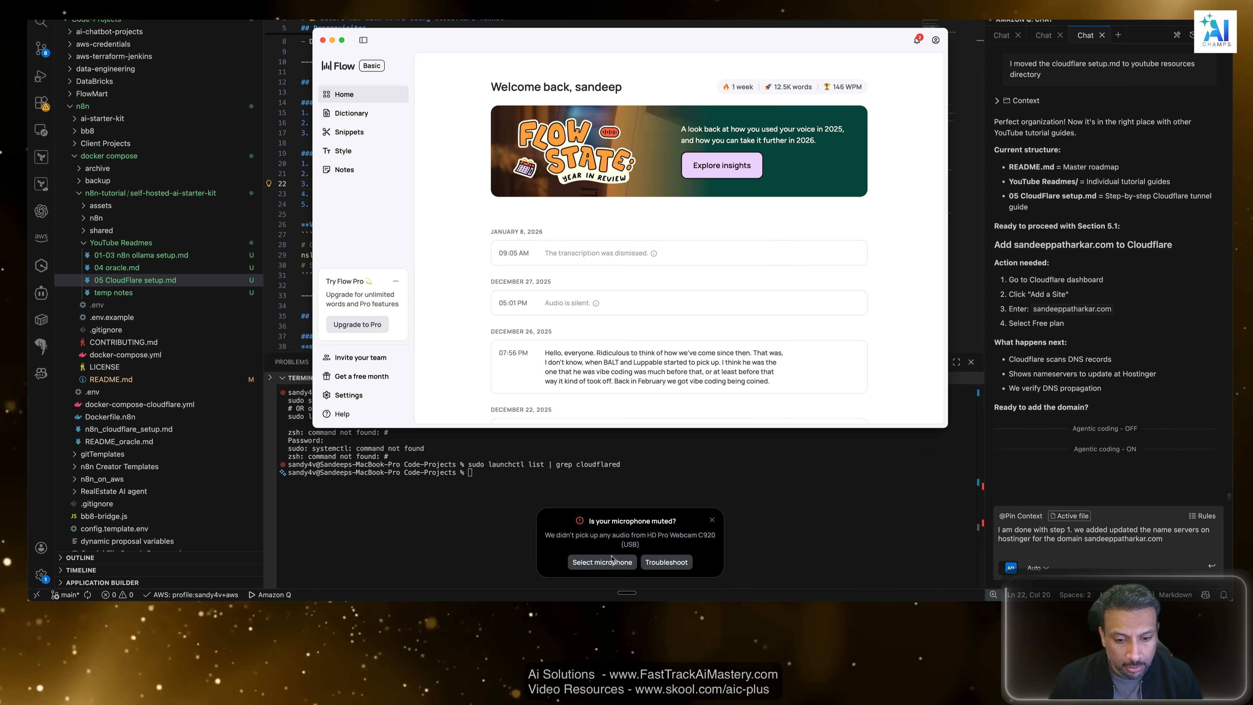
{"action": "left_click", "coordinate": [597, 563]}
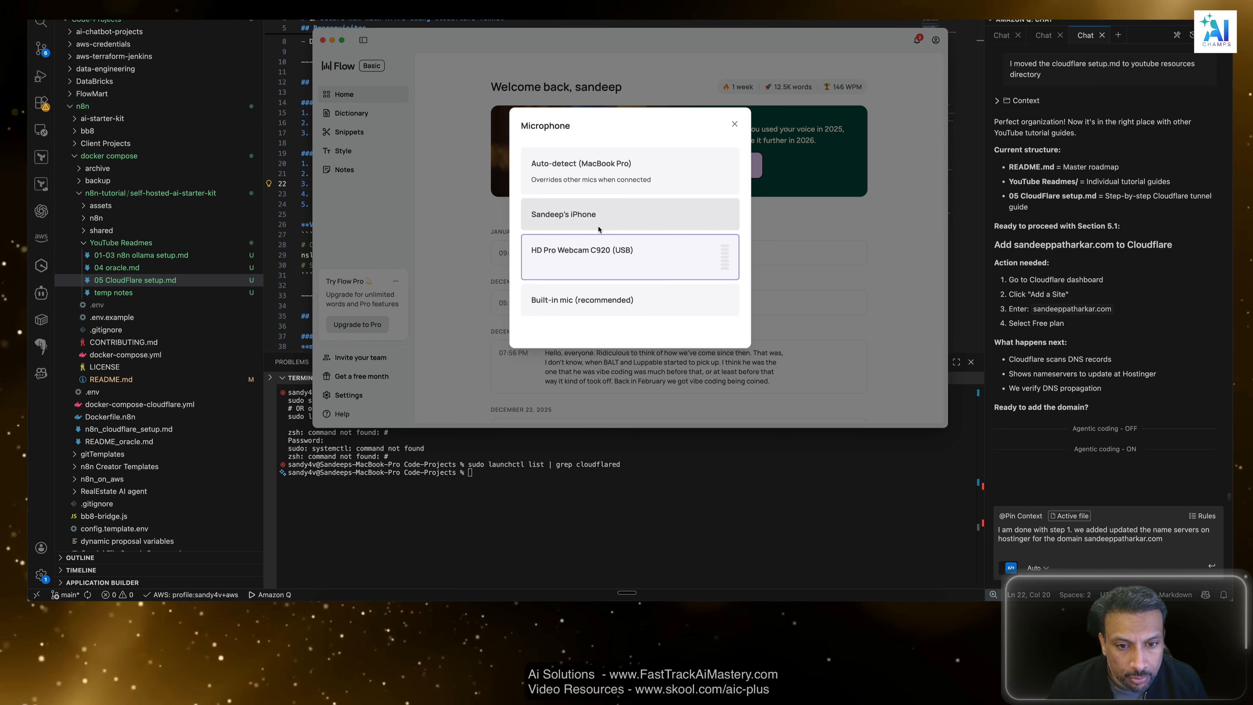
{"action": "left_click", "coordinate": [603, 256]}
{"action": "left_click", "coordinate": [736, 125]}
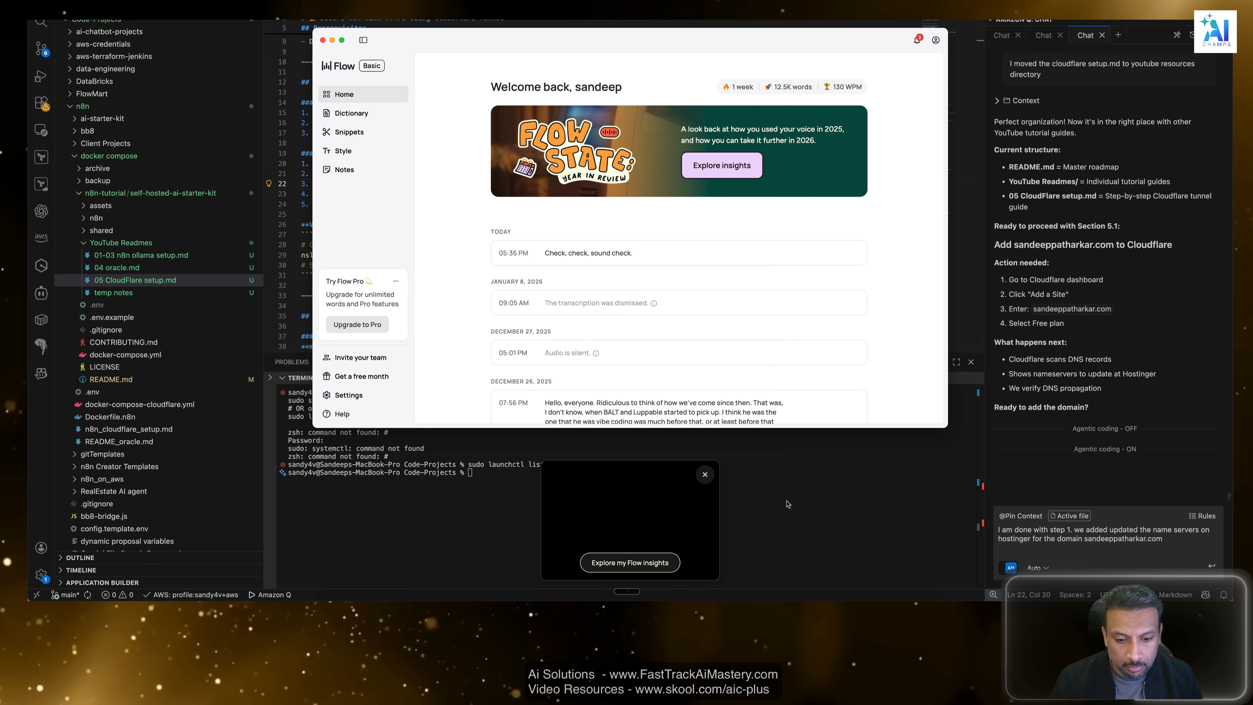
Replace the test dictation in the Amazon Q draft with confirmation that Cloudflare handles the domain and a request to proceed to step two, creating a tunnel; send it.
{"action": "left_click", "coordinate": [704, 475]}
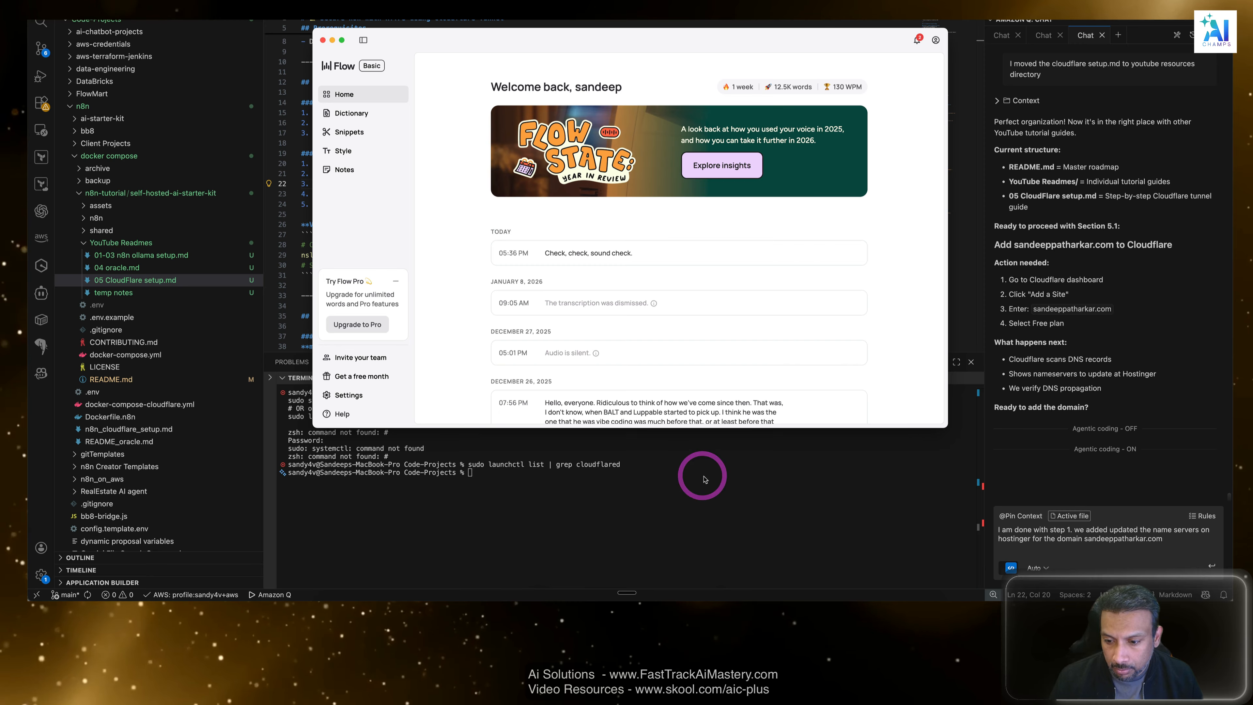
{"action": "left_click", "coordinate": [1168, 544]}
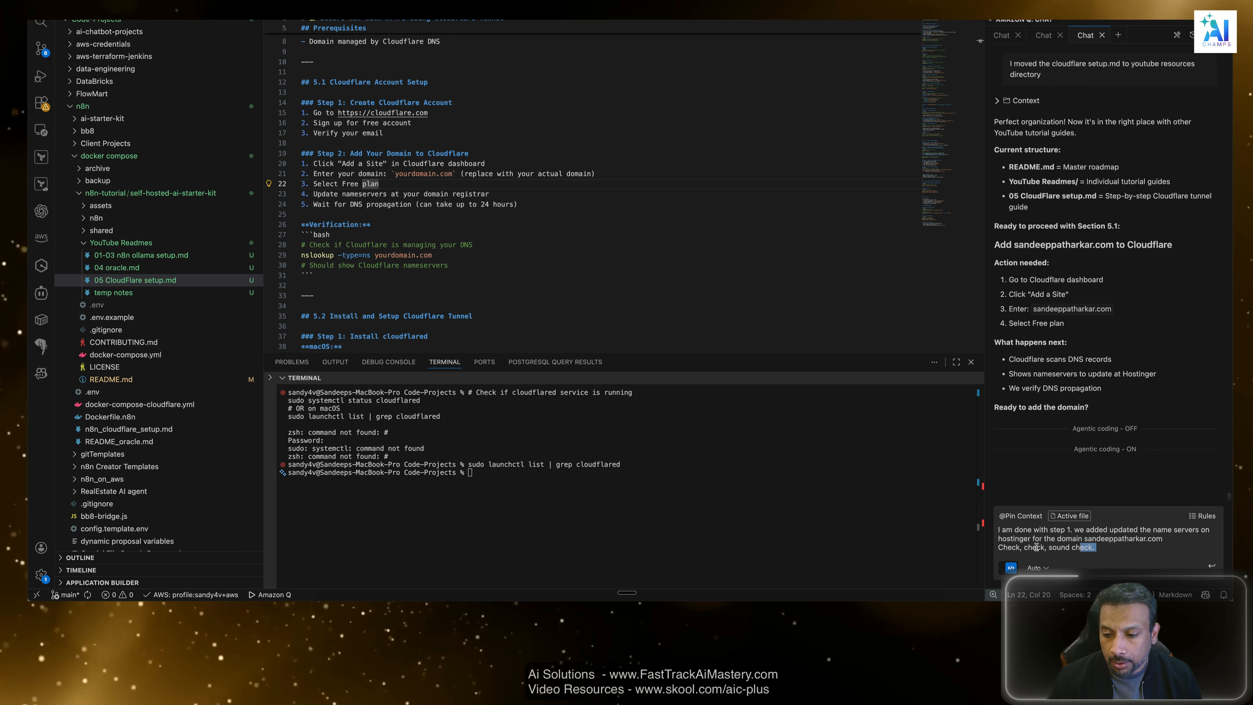
{"action": "key", "text": "super+shift+Left"}
{"action": "key", "text": "BackSpace"}
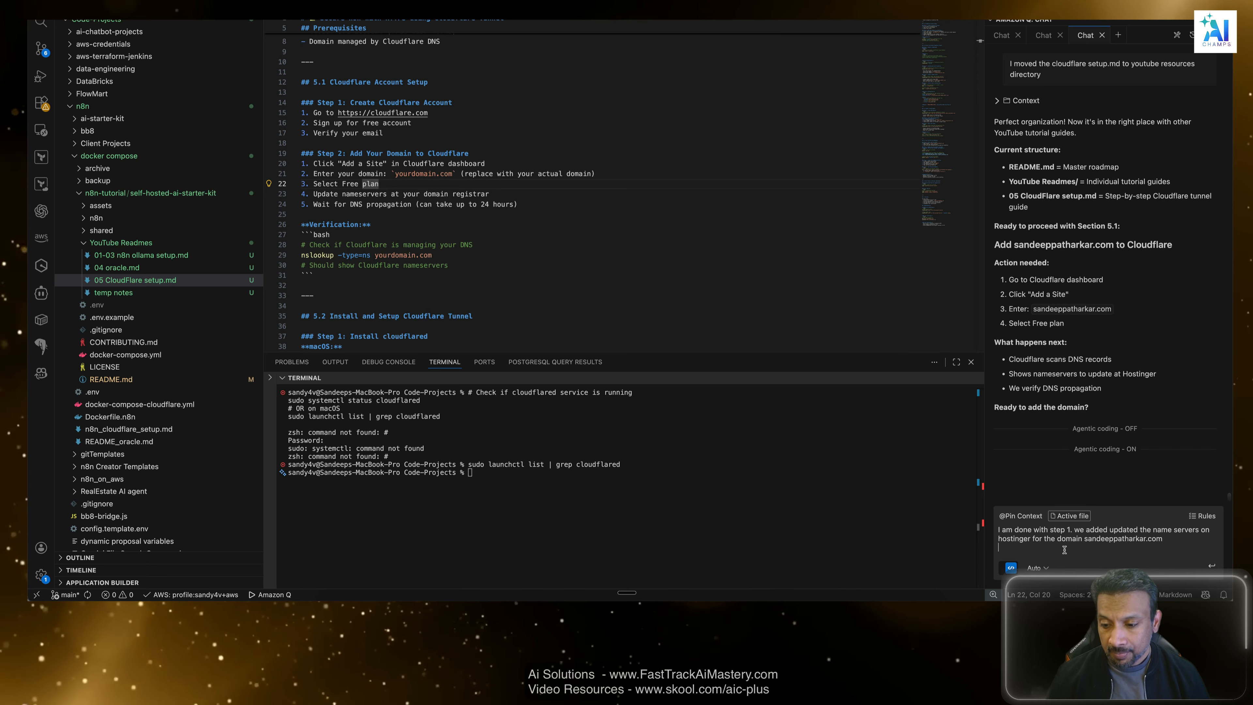
{"action": "key", "text": "shift+Return"}
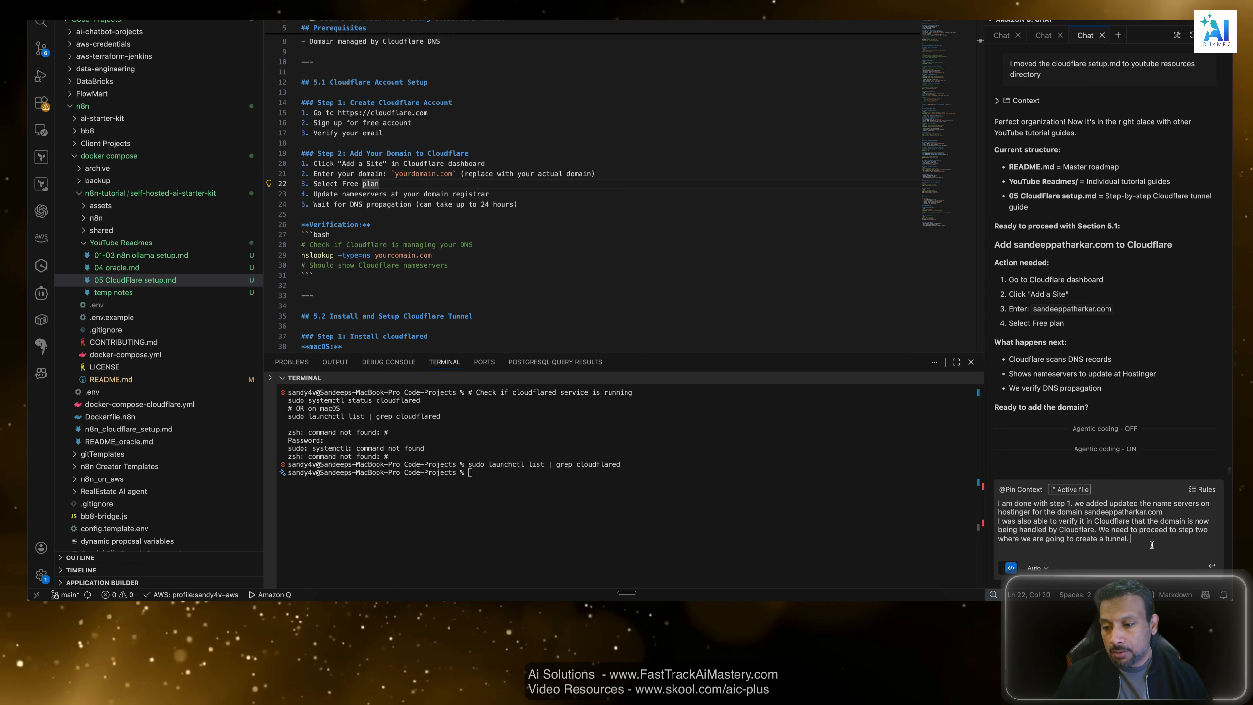
{"action": "key", "text": "Return"}
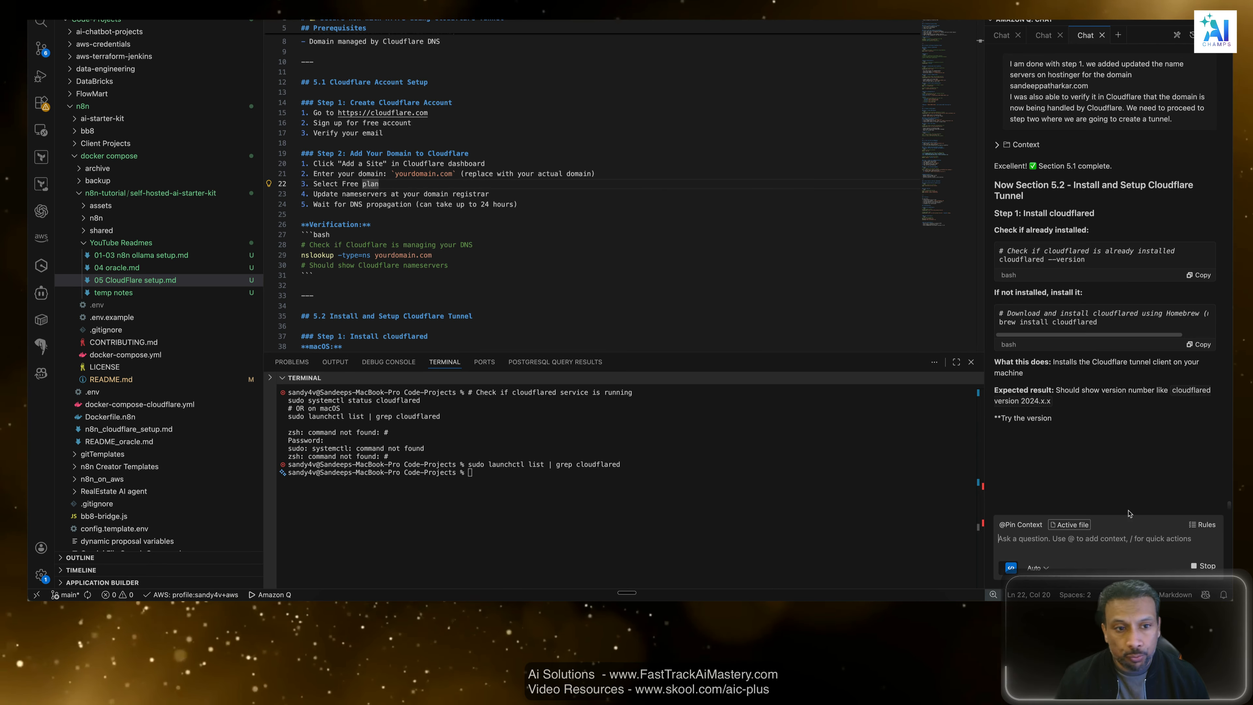
Examine the setup guide's "Add Your Domain to Cloudflare" instructions and its nslookup verification command.
{"action": "left_click_drag", "start_coordinate": [469, 154], "coordinate": [302, 143]}
{"action": "scroll", "coordinate": [302, 143], "scroll_direction": "down", "scroll_amount": 3}
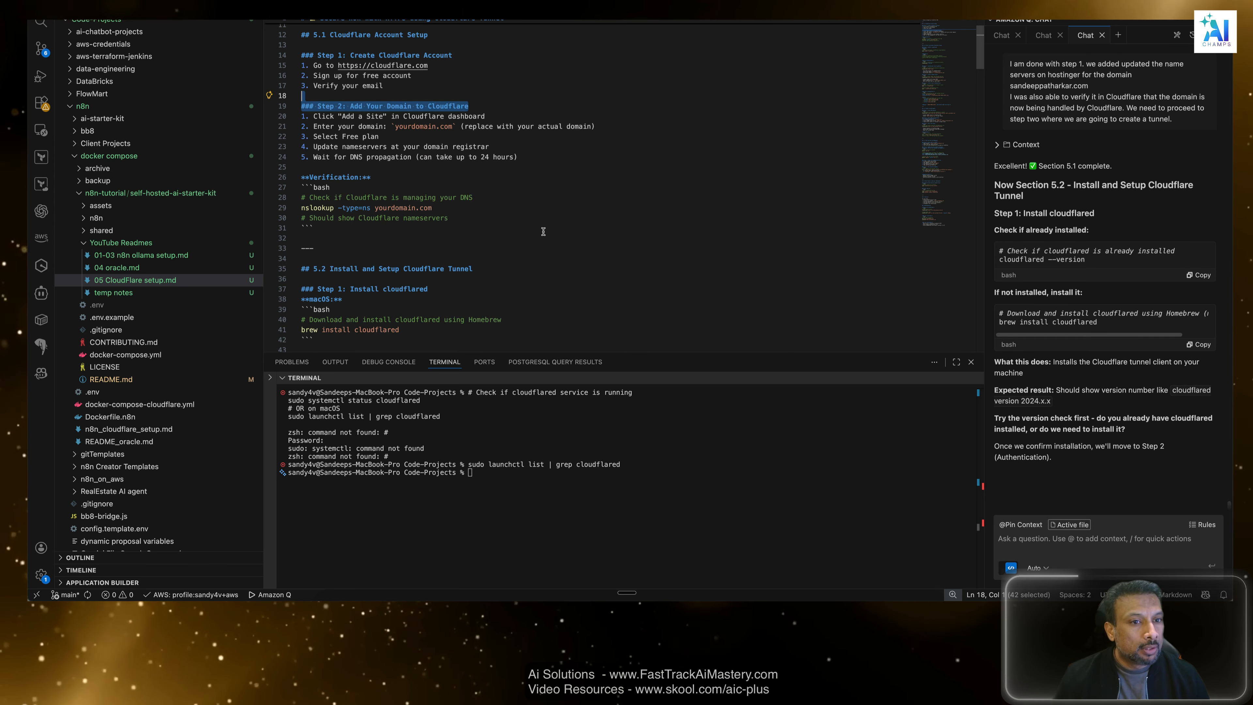
{"action": "left_click", "coordinate": [505, 107]}
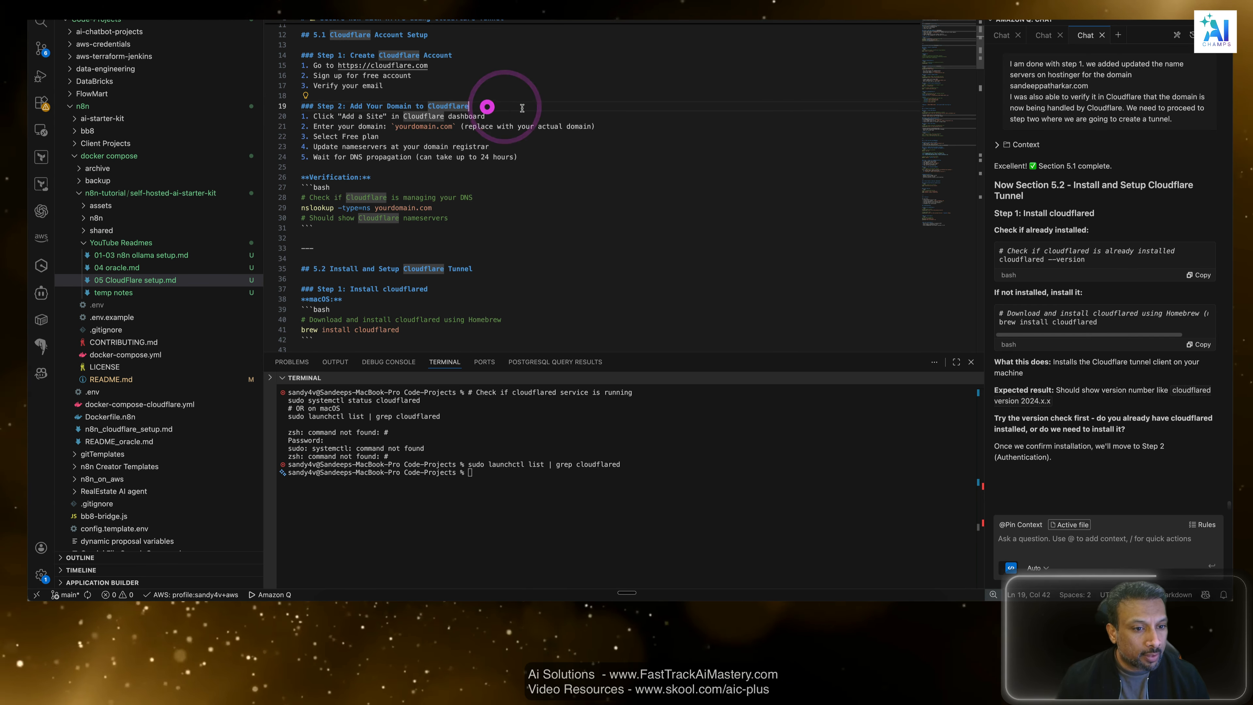
{"action": "scroll", "coordinate": [404, 46], "scroll_direction": "down", "scroll_amount": 4}
{"action": "scroll", "coordinate": [404, 45], "scroll_direction": "up", "scroll_amount": 8}
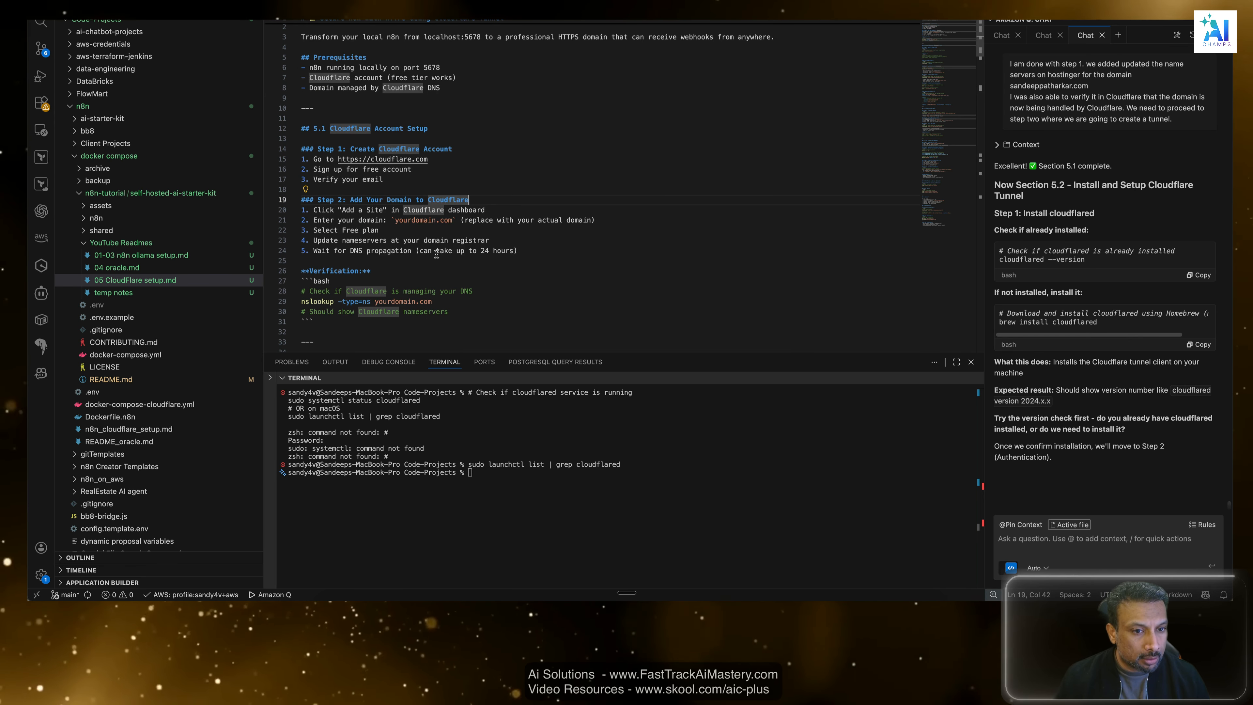
{"action": "left_click_drag", "start_coordinate": [436, 256], "coordinate": [328, 207]}
{"action": "scroll", "coordinate": [489, 300], "scroll_direction": "down", "scroll_amount": 4}
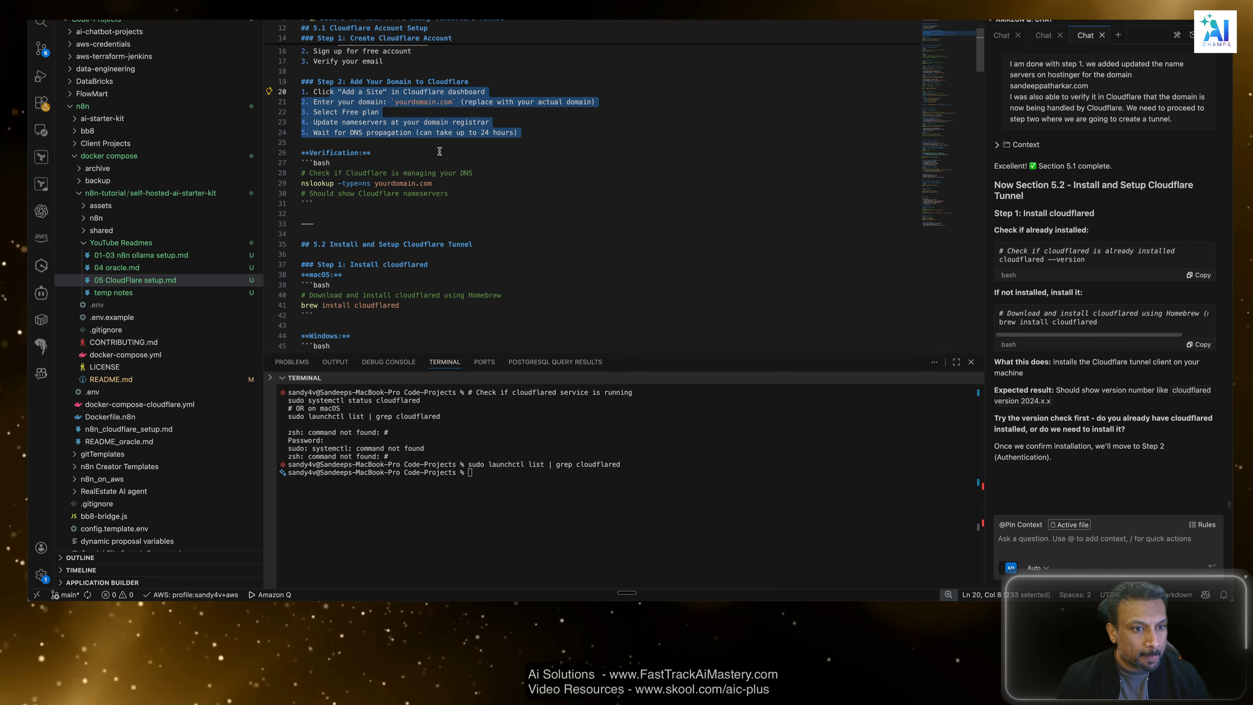
{"action": "left_click", "coordinate": [421, 143]}
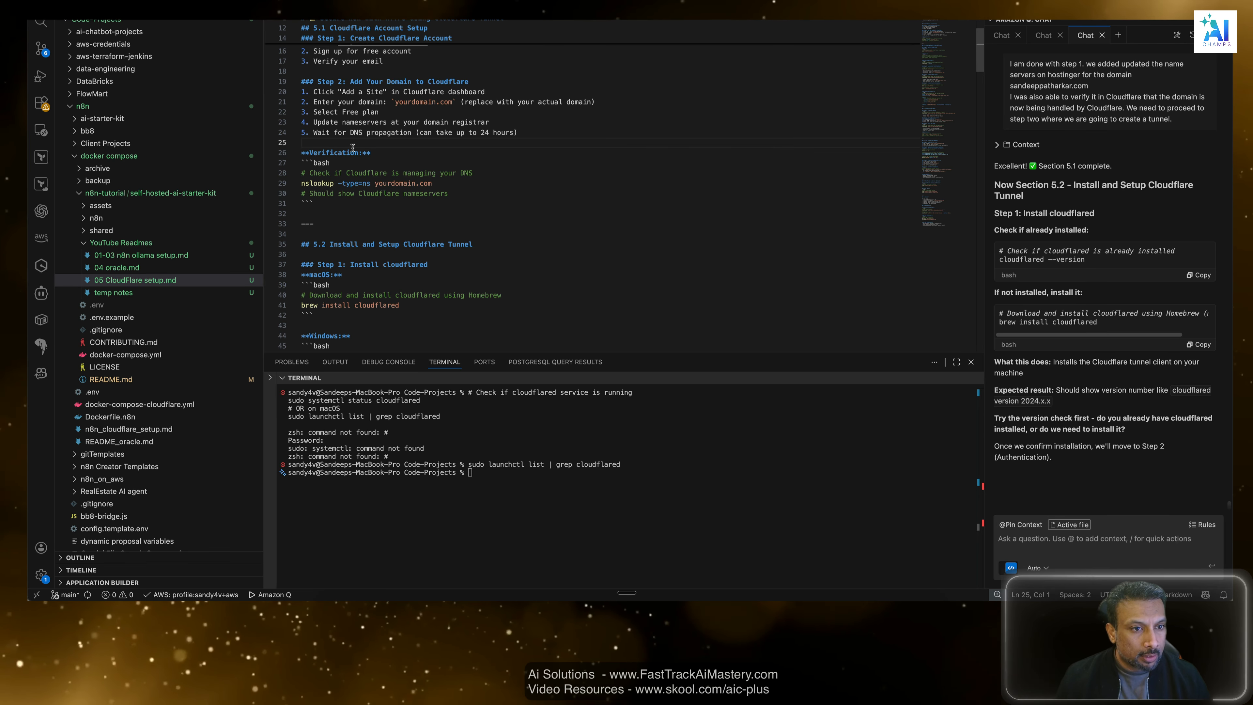
{"action": "left_click_drag", "start_coordinate": [445, 183], "coordinate": [268, 183]}
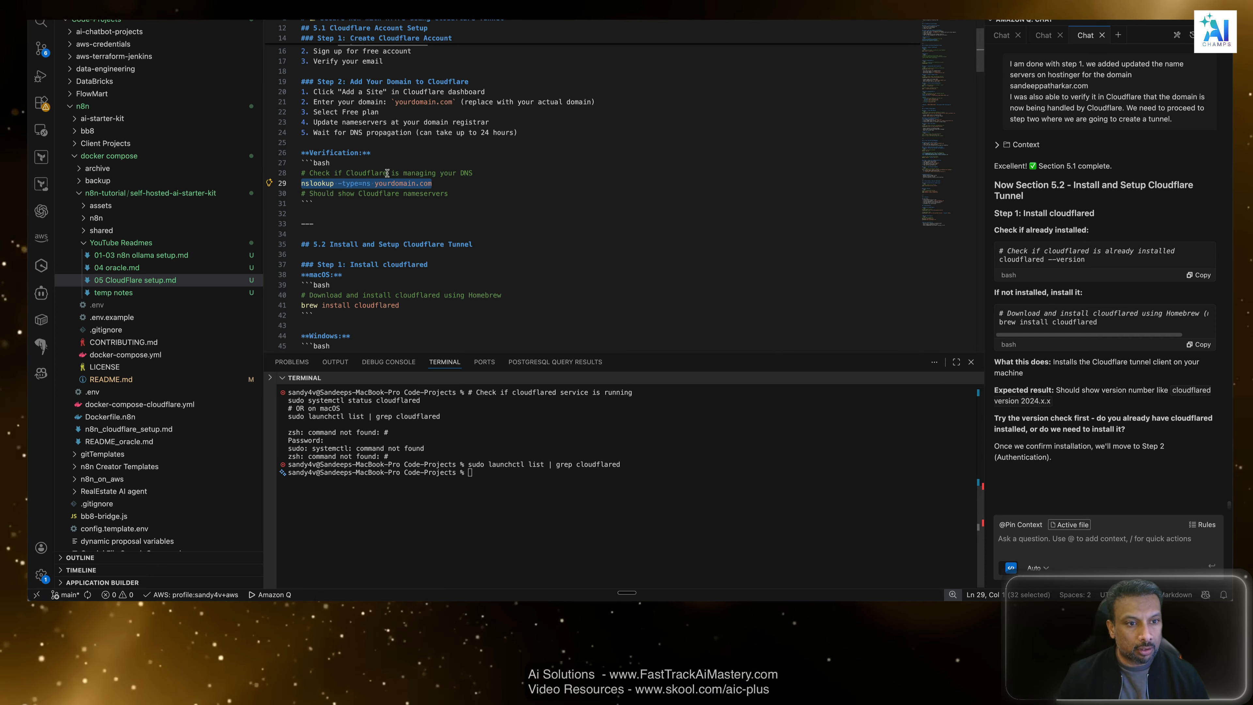
List the terminal's command history and find the earlier nslookup command for awsaipro.com.
{"action": "left_click", "coordinate": [650, 526]}
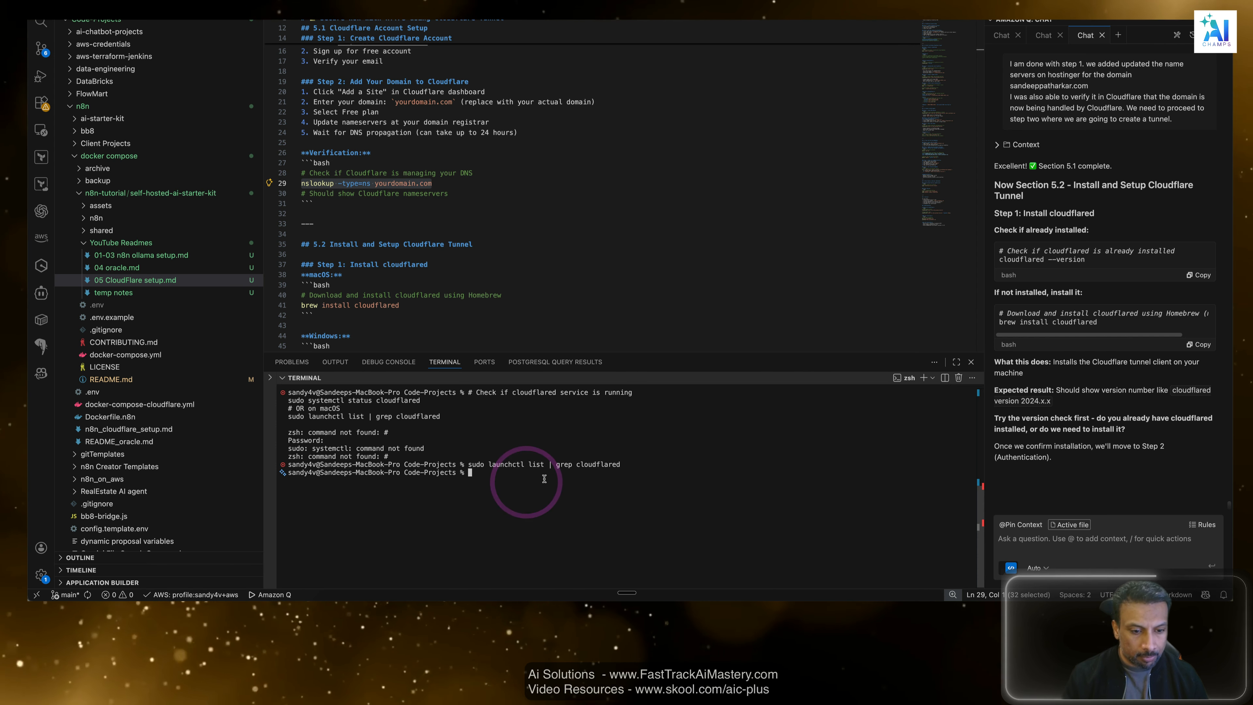
{"action": "type", "text": "istory"}
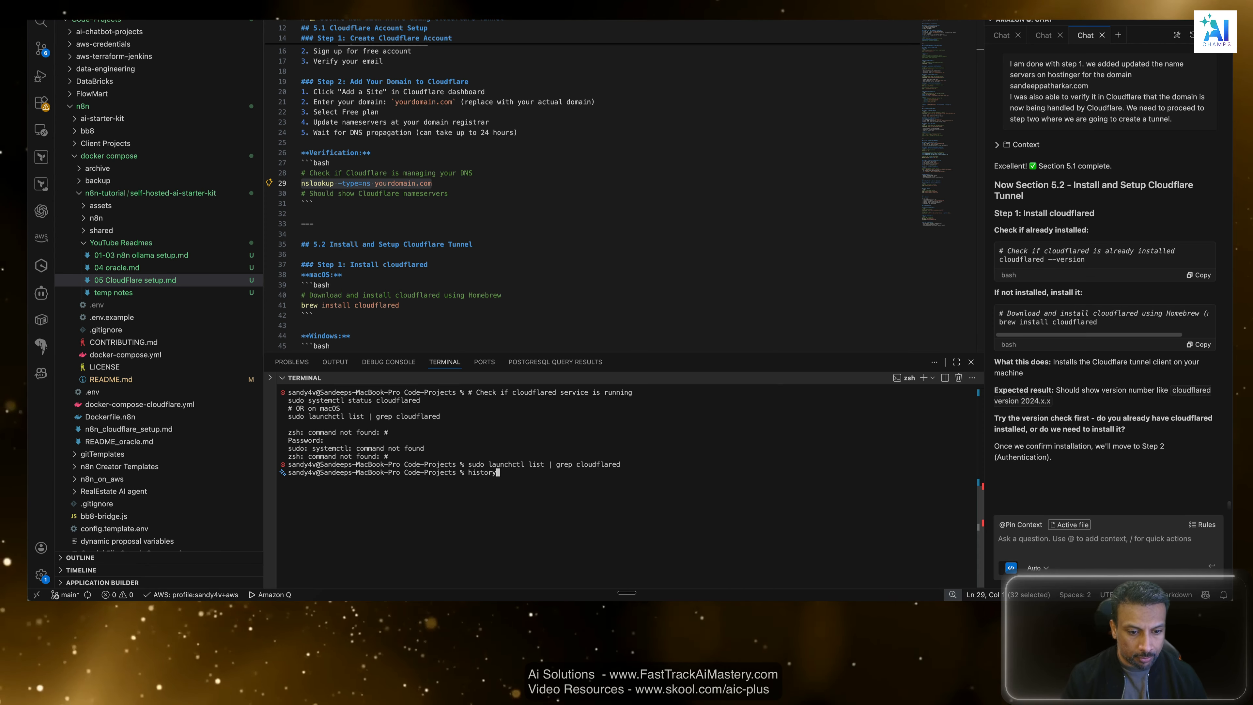
{"action": "key", "text": "Return"}
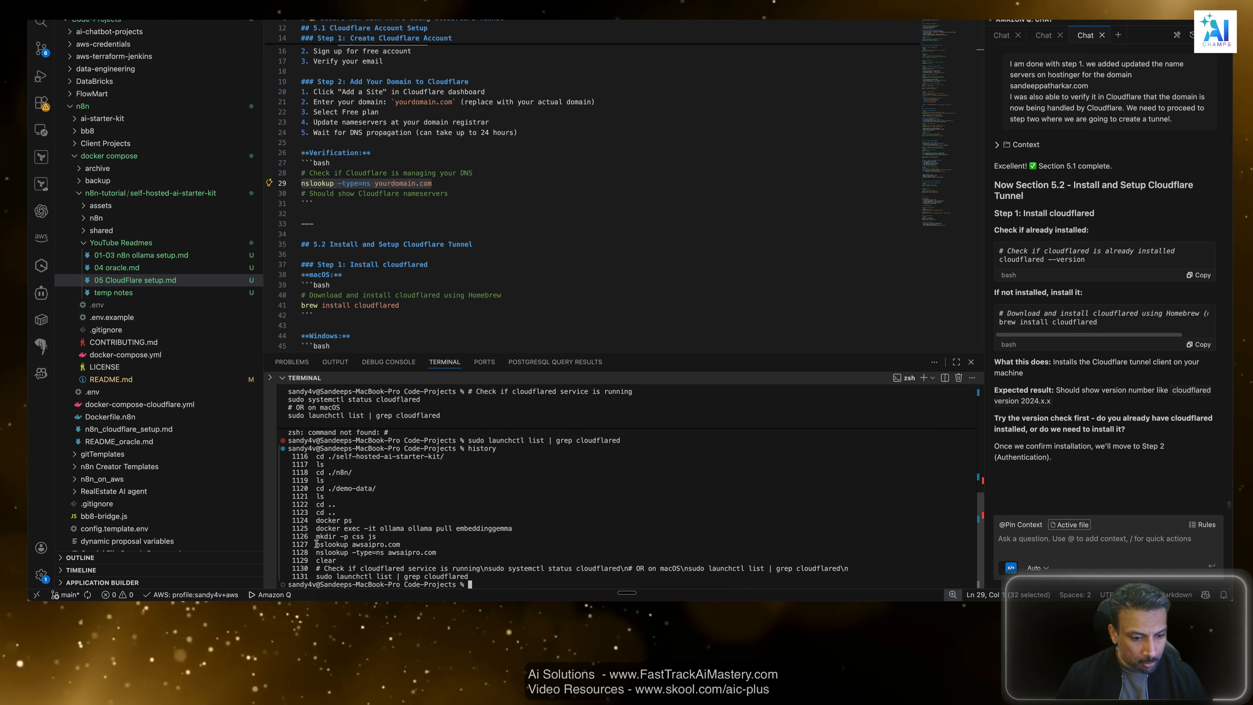
{"action": "left_click_drag", "start_coordinate": [400, 544], "coordinate": [401, 544]}
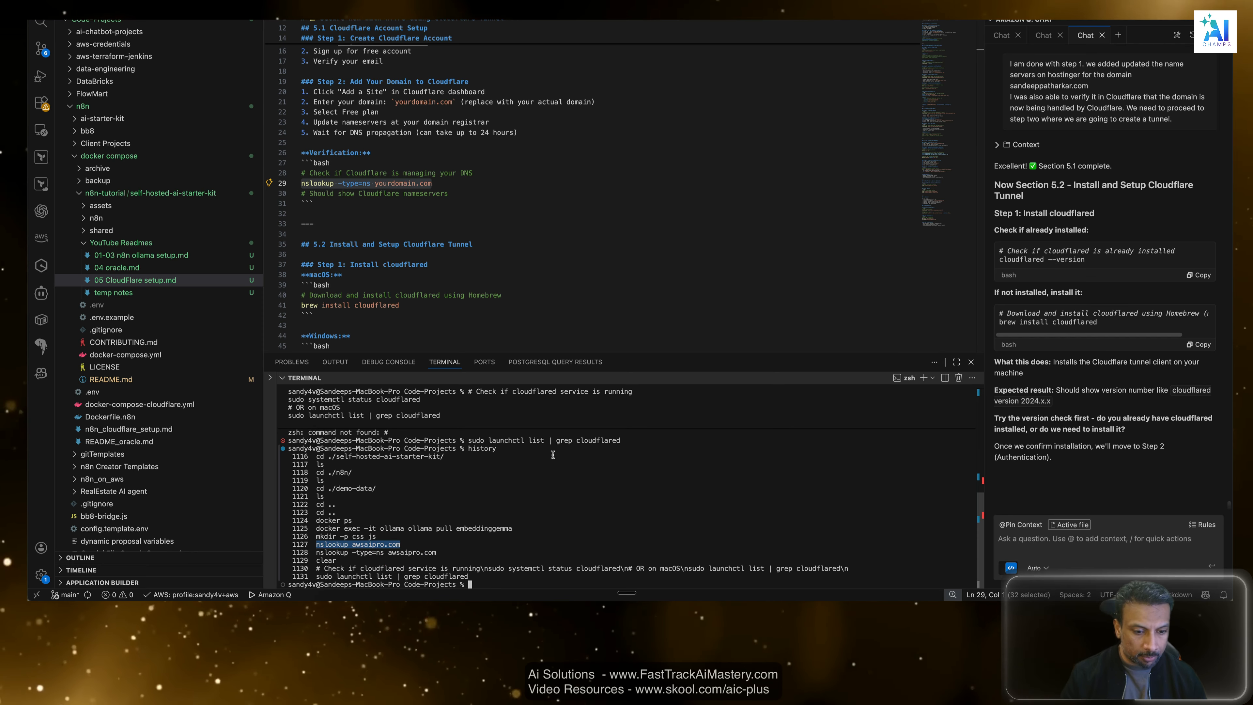
Run nslookup awsaipro.com in the terminal to check which addresses that domain resolves to.
{"action": "type", "text": "nslook"}
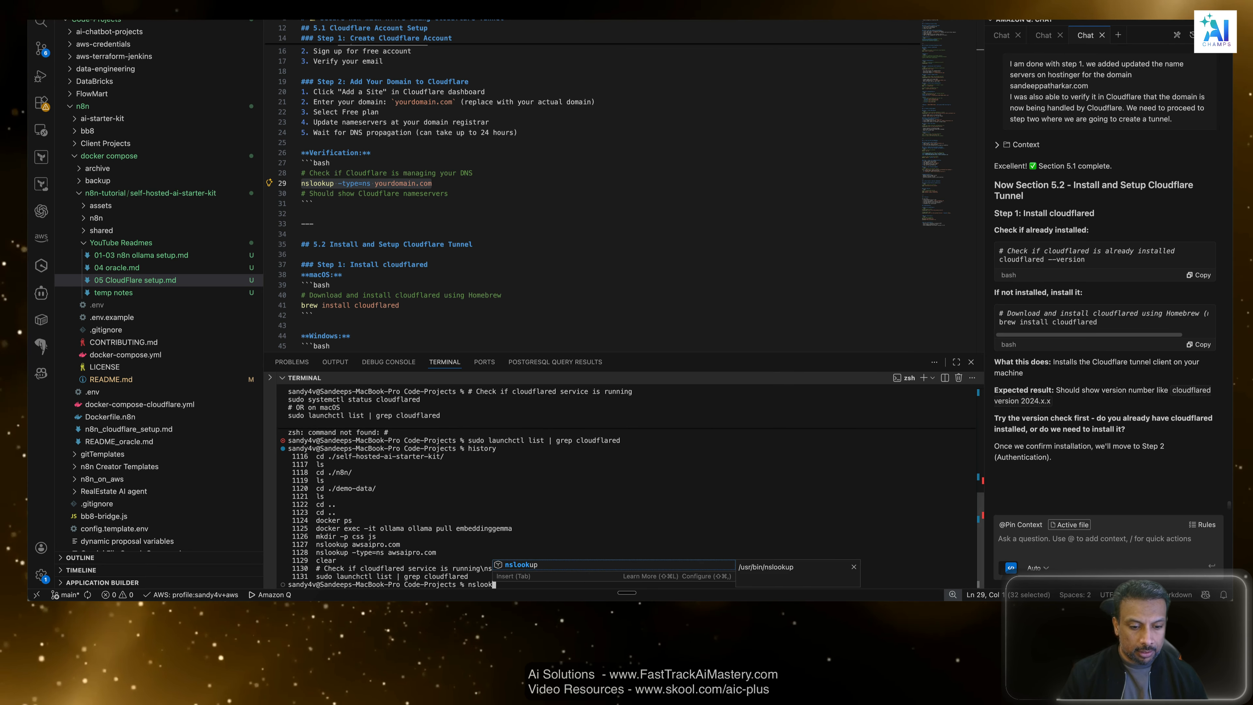
{"action": "type", "text": "up awsa"}
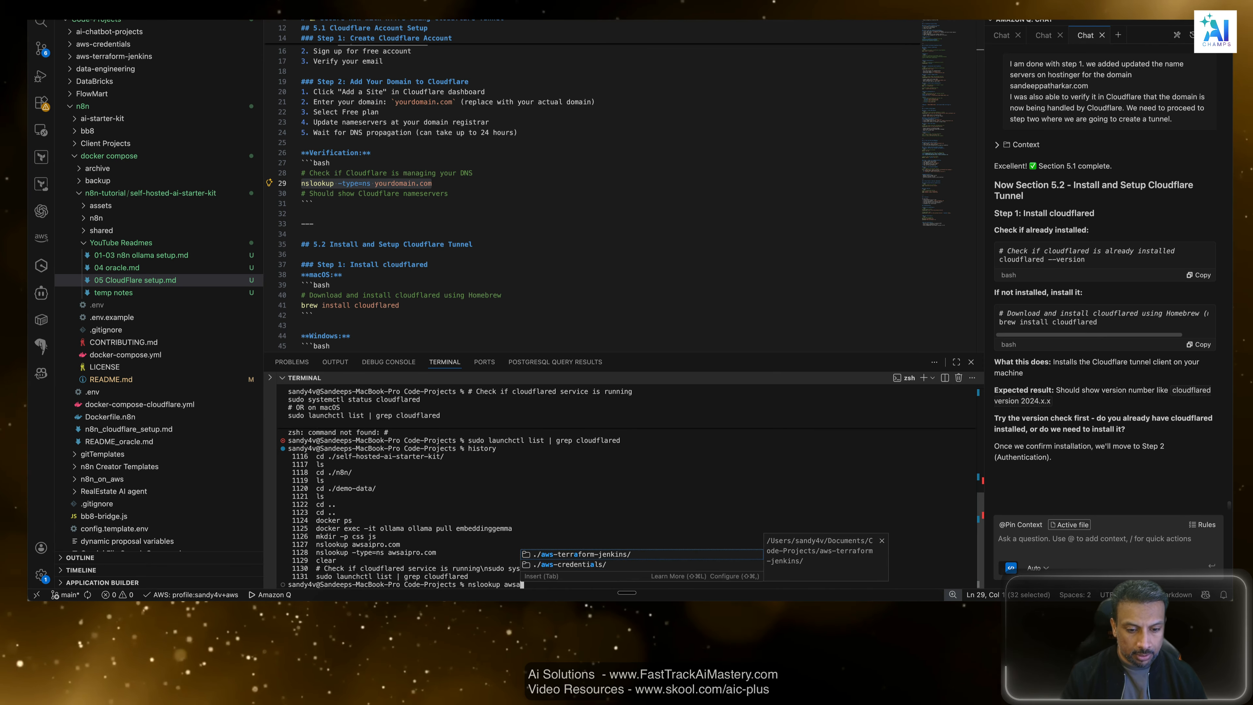
{"action": "type", "text": "ipro.com"}
{"action": "key", "text": "Return"}
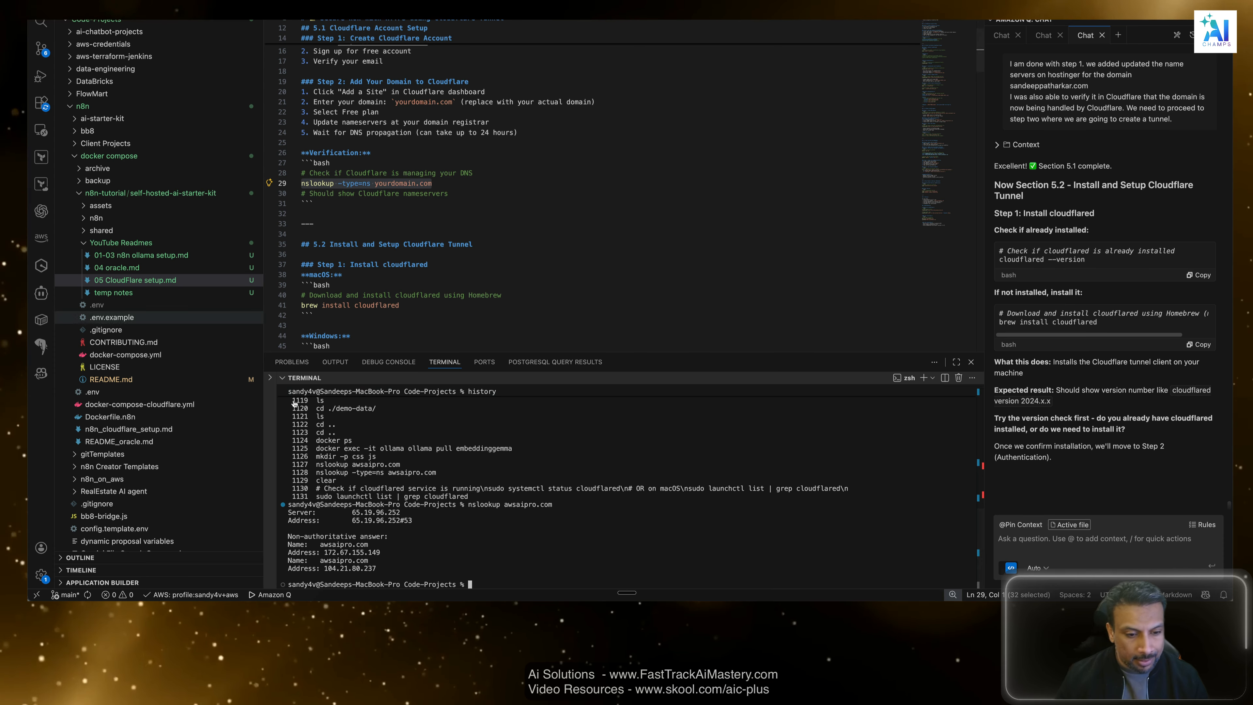
Run nslookup on the newly activated domain in the terminal and examine the addresses it resolves to.
{"action": "type", "text": "nslookup"}
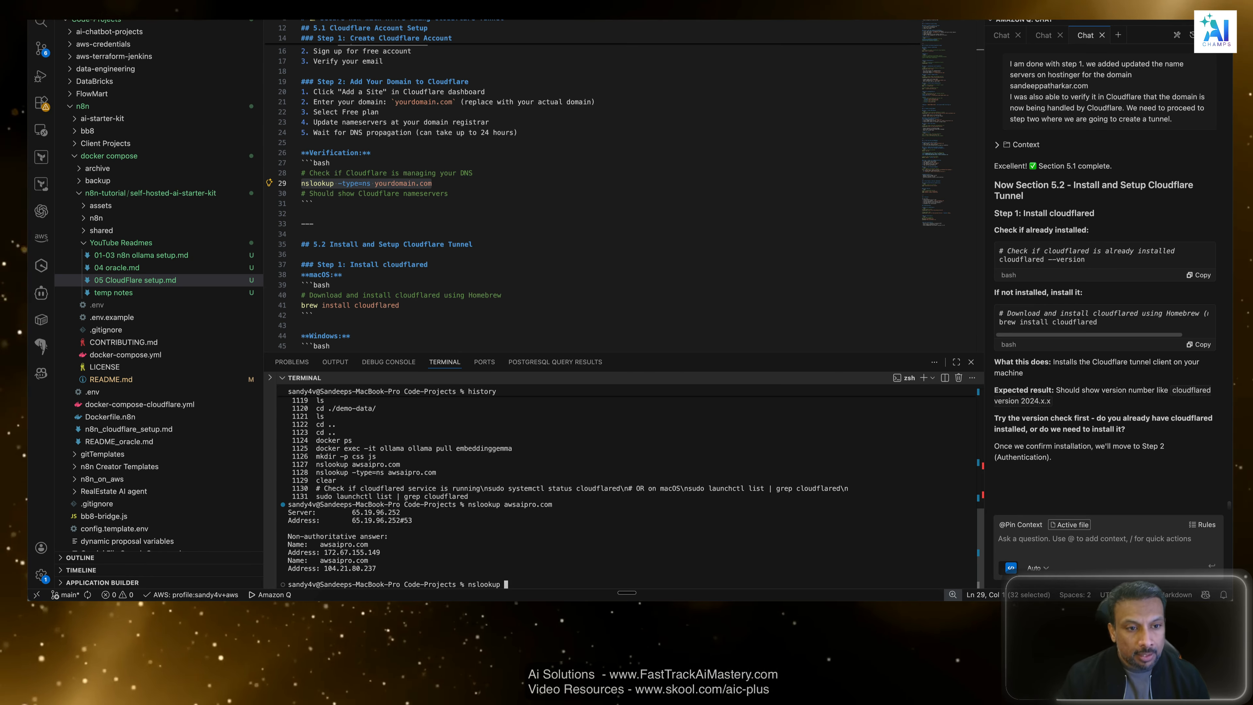
{"action": "type", "text": "sande"}
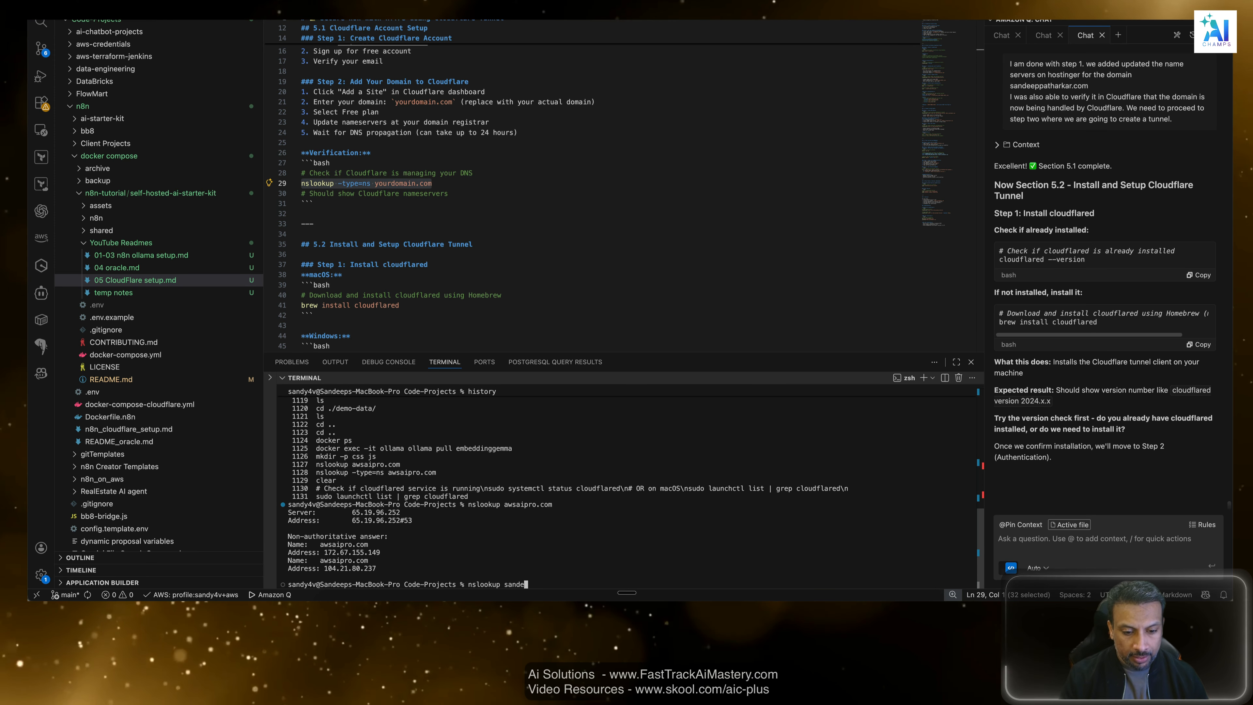
{"action": "type", "text": "eppatharkar.com"}
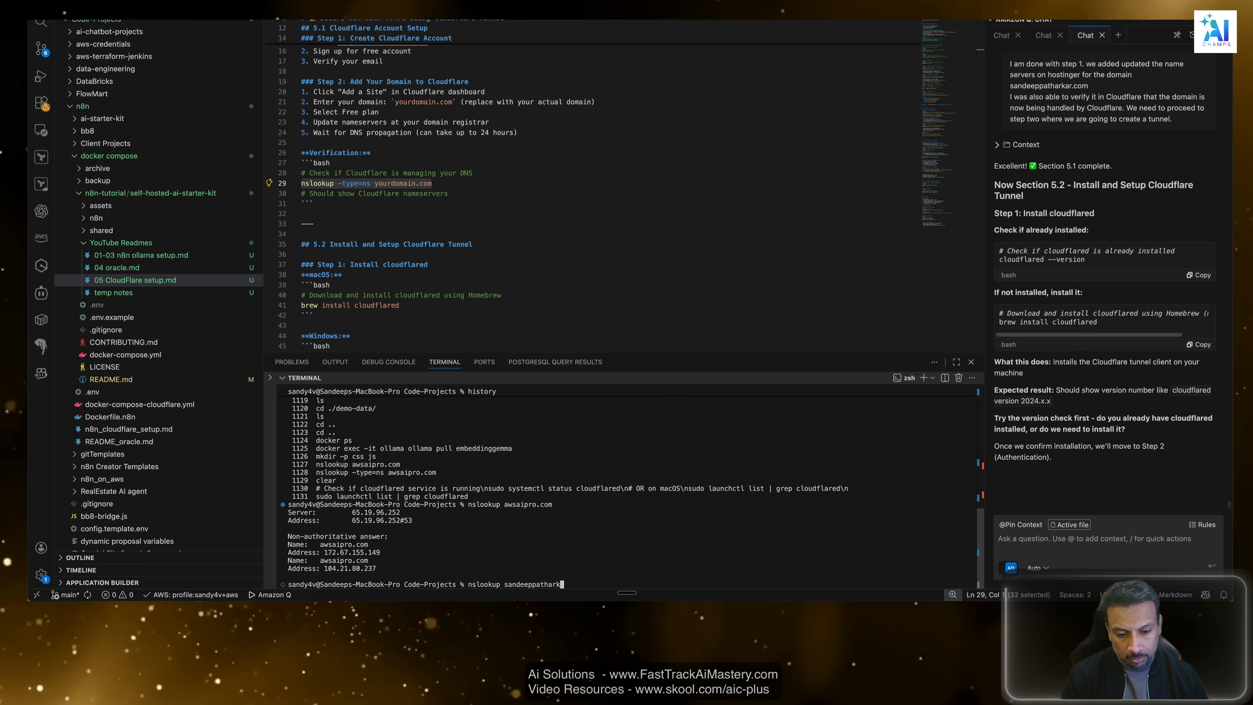
{"action": "key", "text": "Return"}
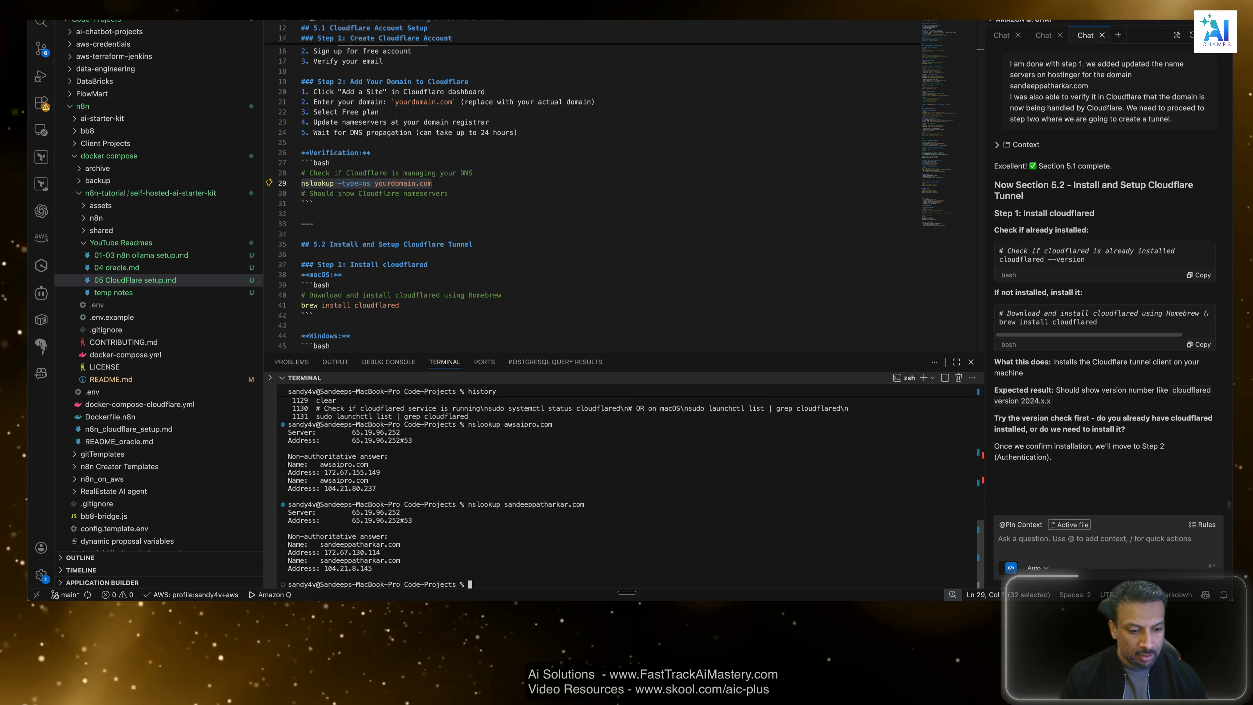
{"action": "left_click_drag", "start_coordinate": [398, 542], "coordinate": [323, 543]}
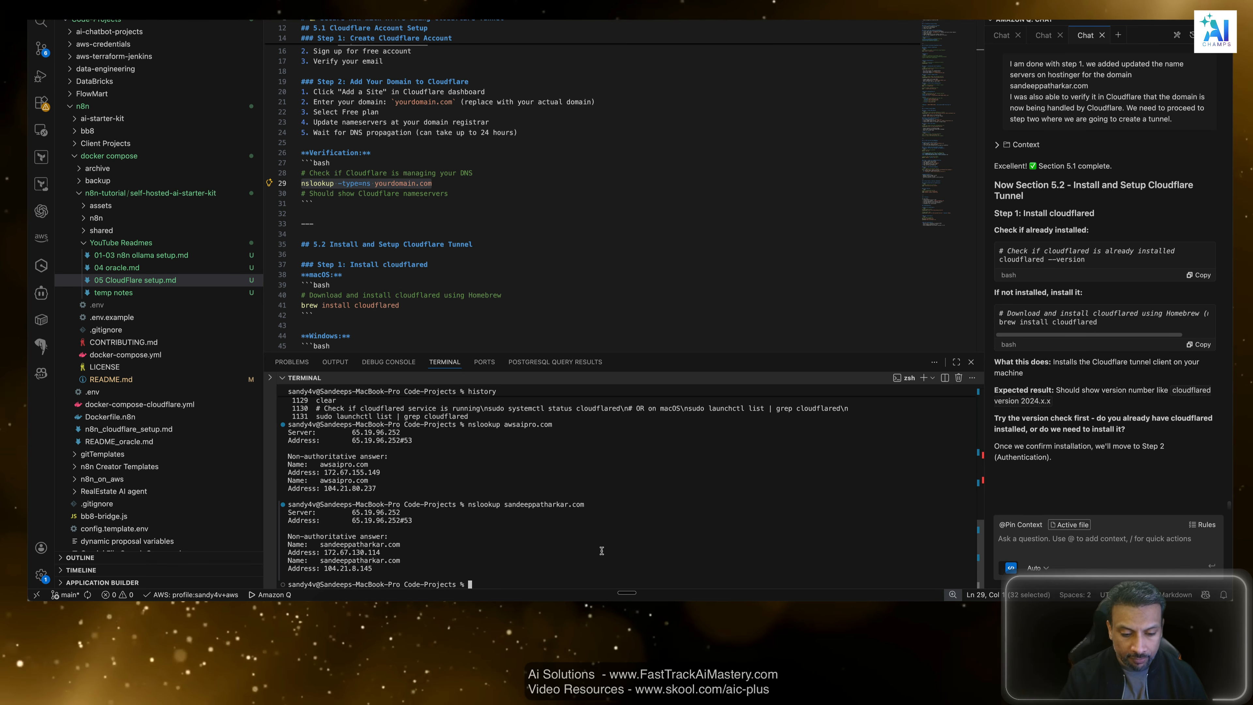
Run nslookup -type=ns on the newly activated domain and examine the nameservers it returns.
{"action": "type", "text": "nslookup "}
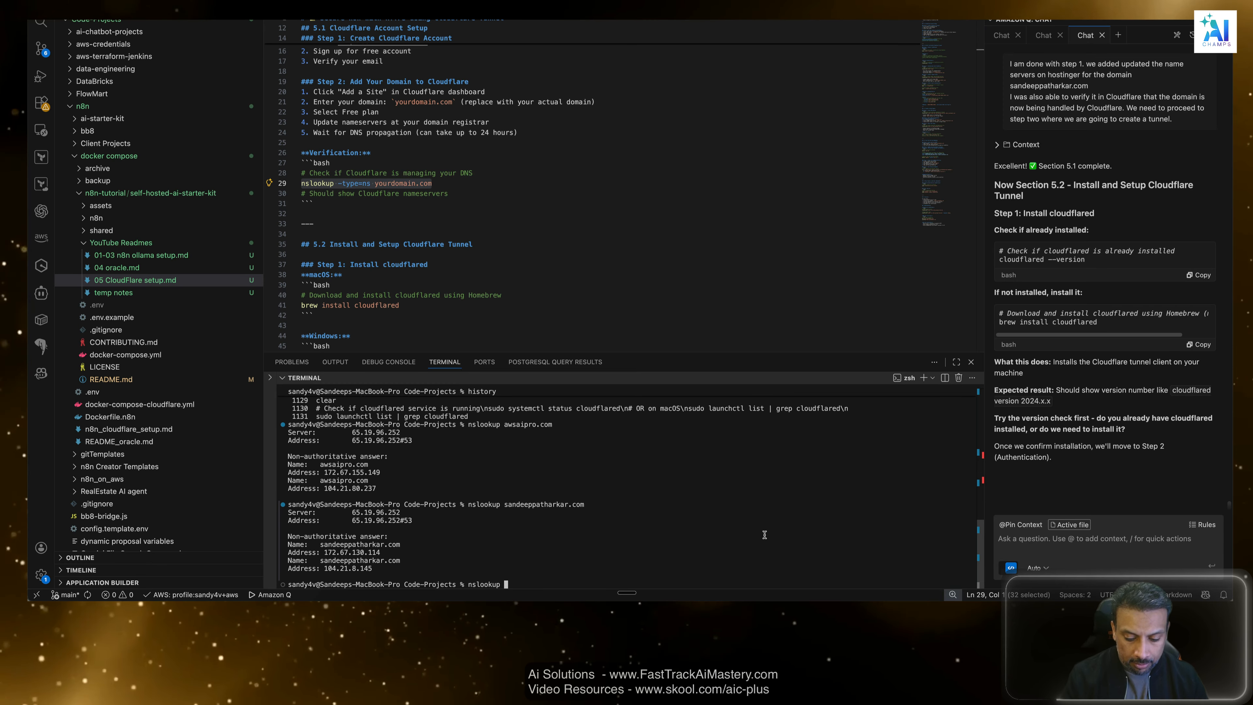
{"action": "type", "text": "-tyu"}
{"action": "key", "text": "BackSpace"}
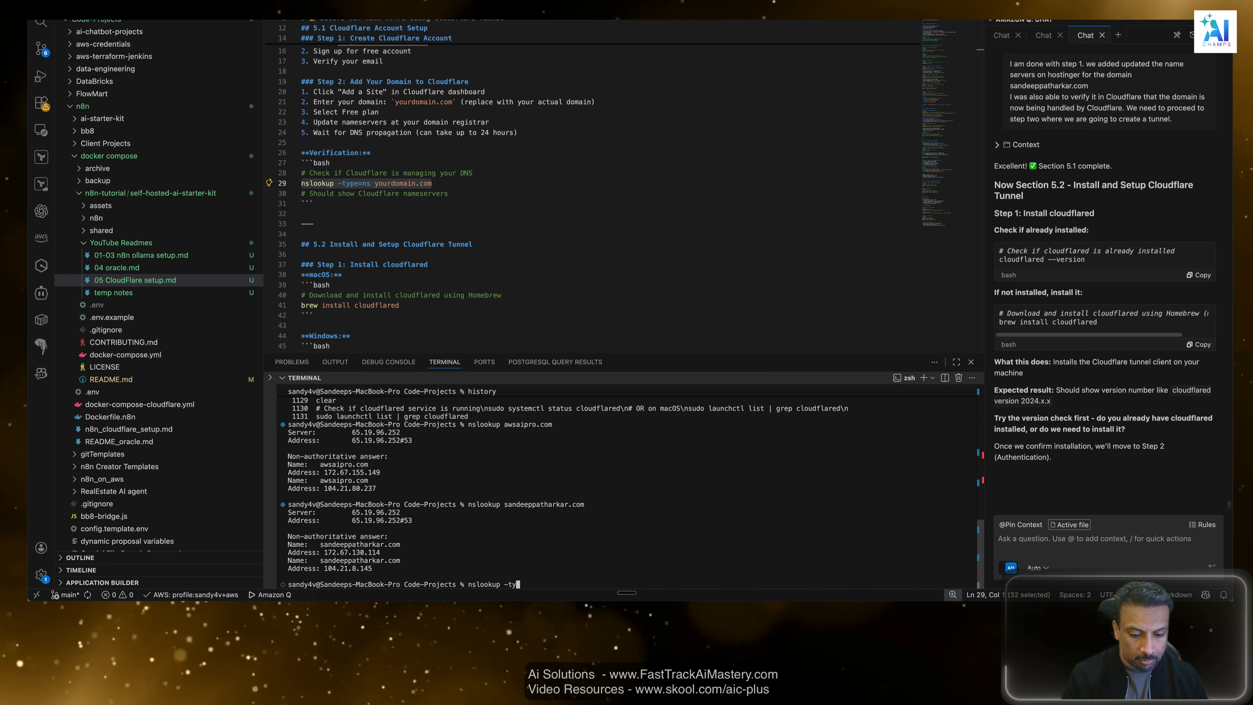
{"action": "type", "text": "pe="}
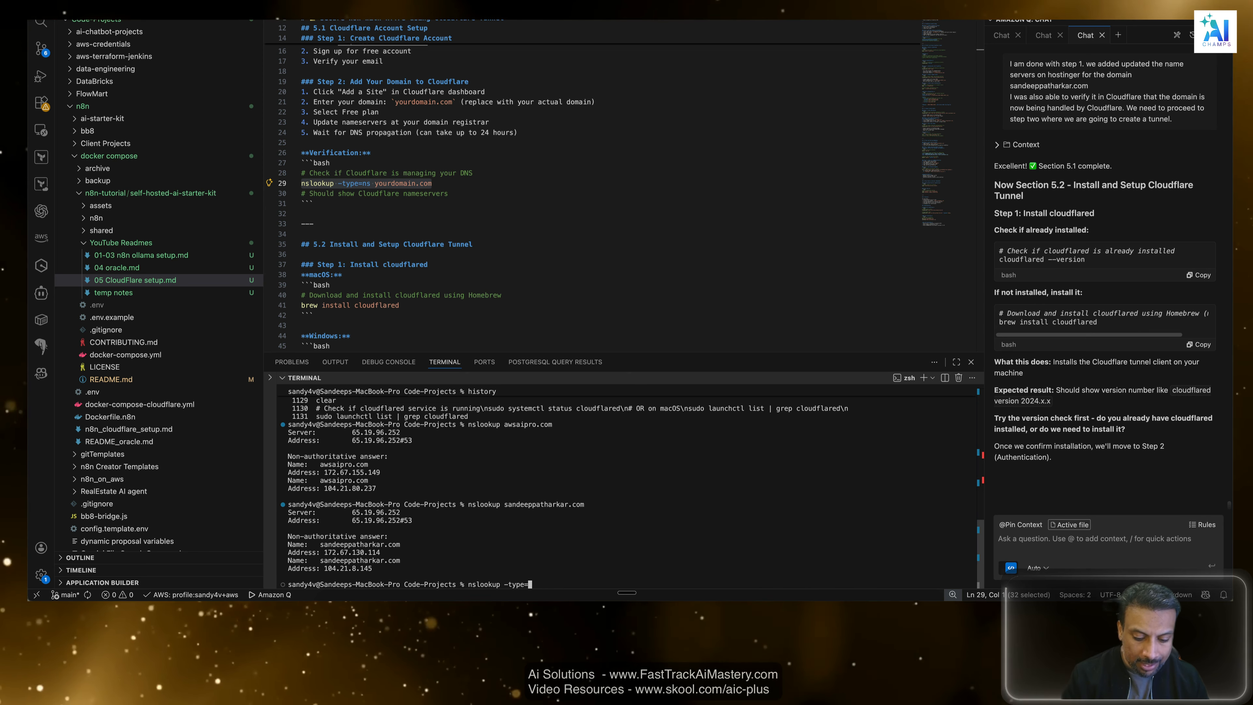
{"action": "type", "text": "ns "}
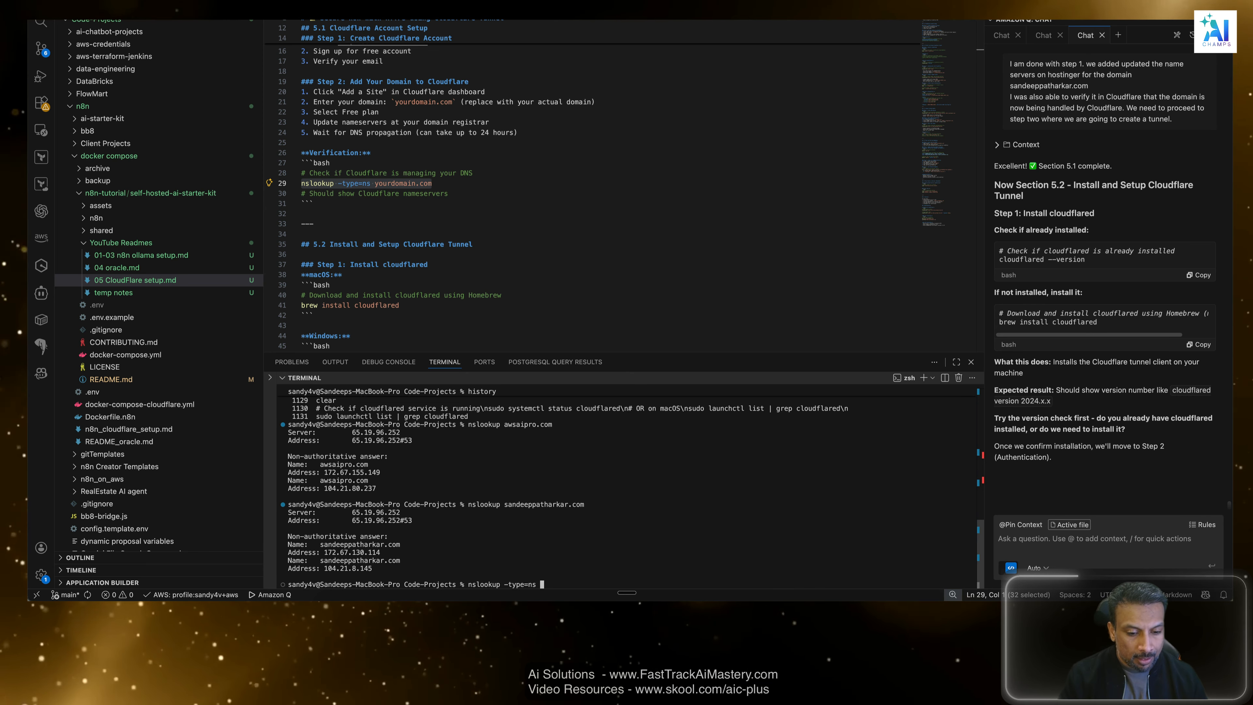
{"action": "type", "text": "sandeeppatharkar."}
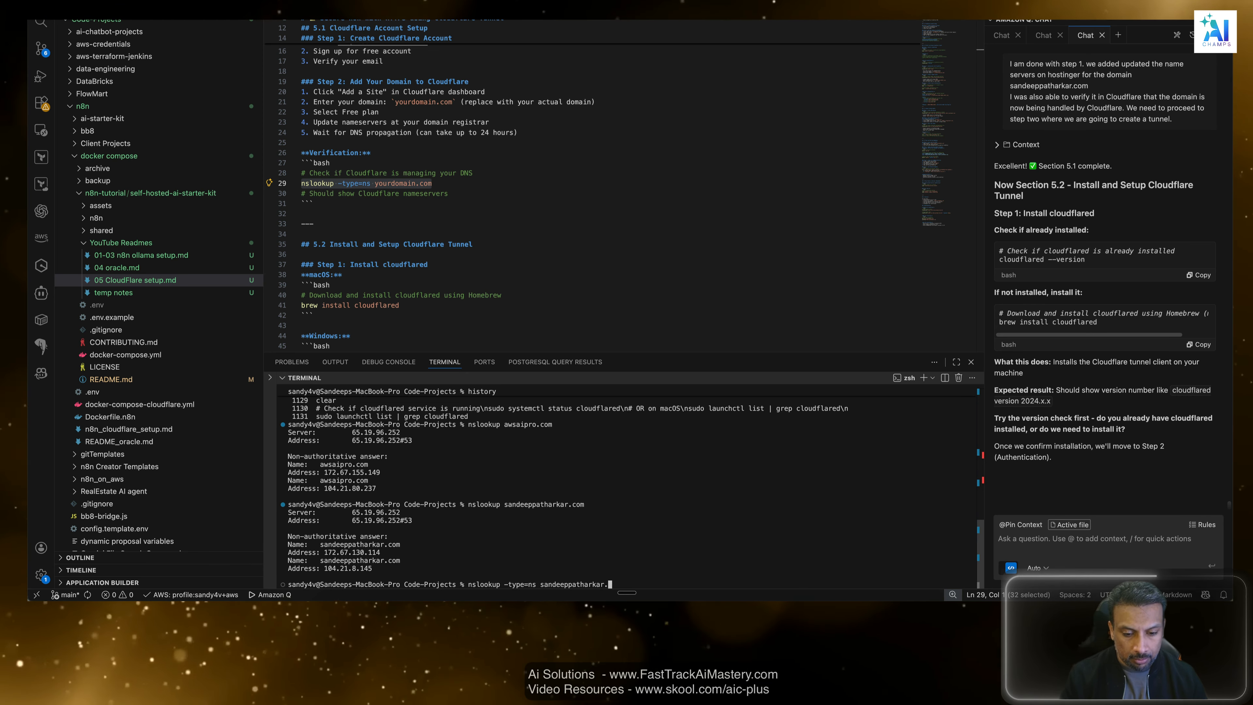
{"action": "type", "text": "com"}
{"action": "key", "text": "Return"}
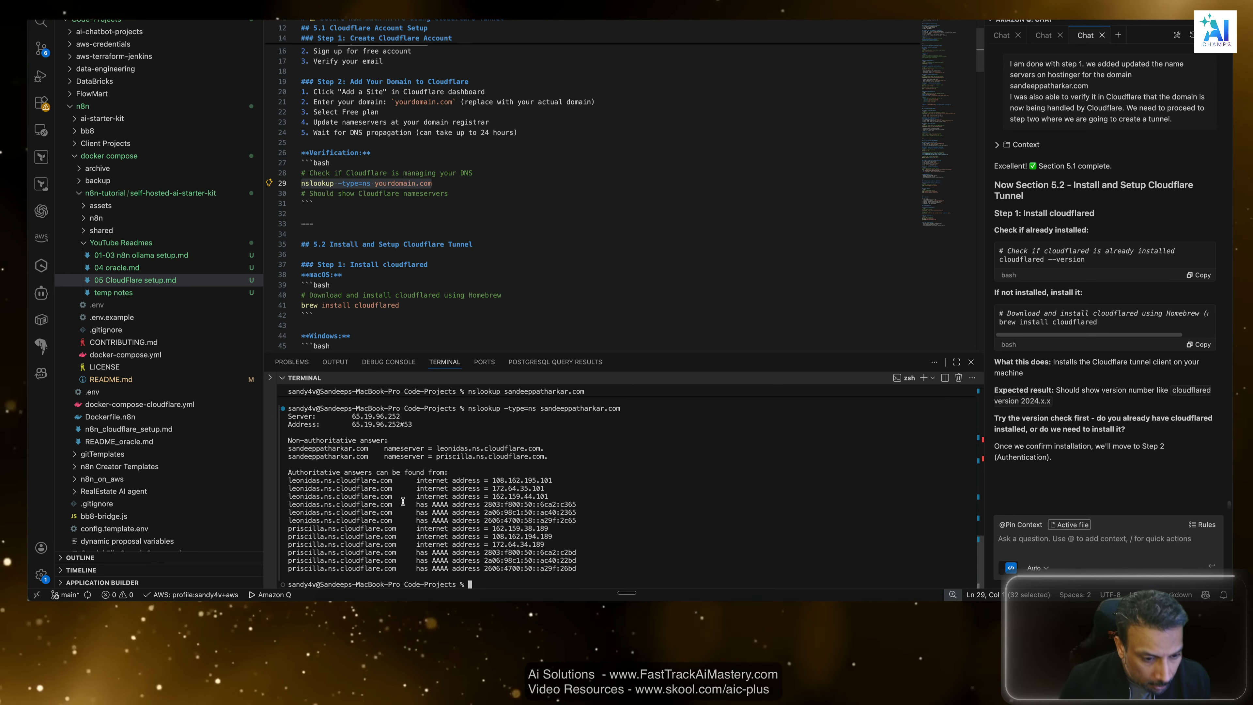
{"action": "left_click_drag", "start_coordinate": [292, 528], "coordinate": [401, 531]}
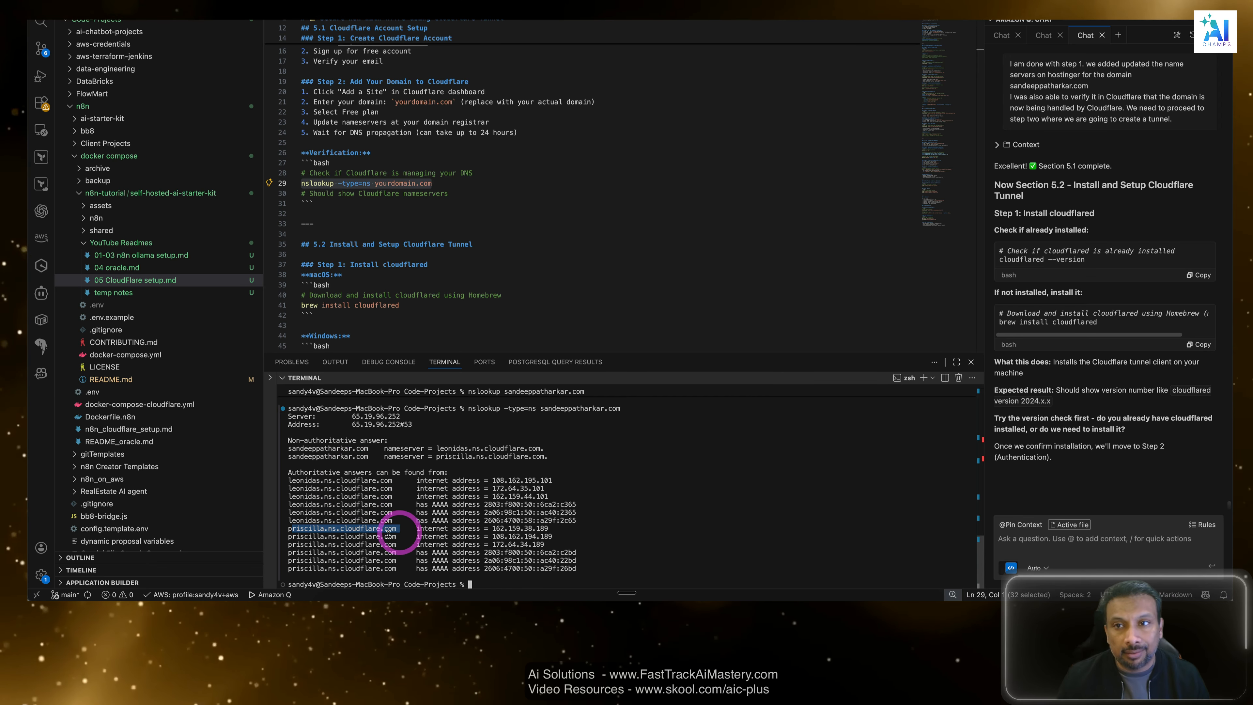
Close the Flow window and switch to the browser.
{"action": "key", "text": "super+Tab"}
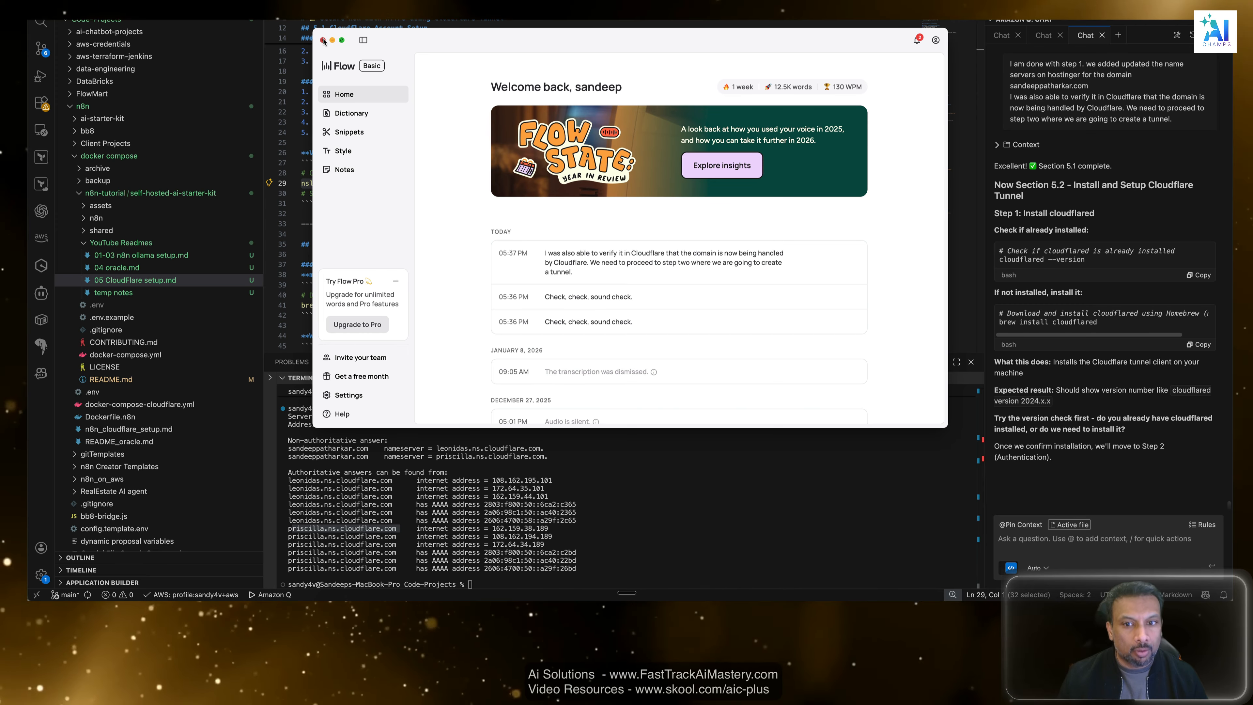
{"action": "left_click", "coordinate": [324, 41]}
{"action": "key", "text": "super+Tab"}
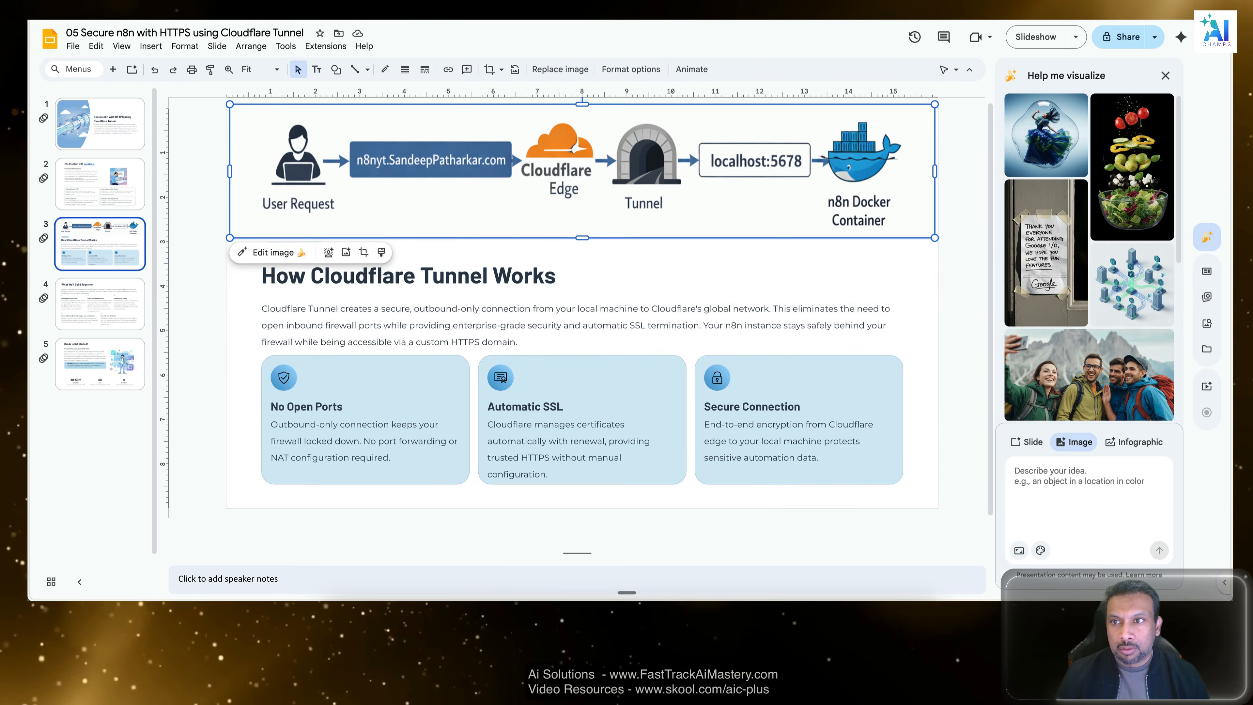
Look through the domain's Cloudflare overview and compare the returned nameservers with those set for the domain in Hostinger.
{"action": "key", "text": "ctrl+Tab"}
{"action": "scroll", "coordinate": [437, 376], "scroll_direction": "down", "scroll_amount": 1}
{"action": "scroll", "coordinate": [437, 376], "scroll_direction": "down", "scroll_amount": 15}
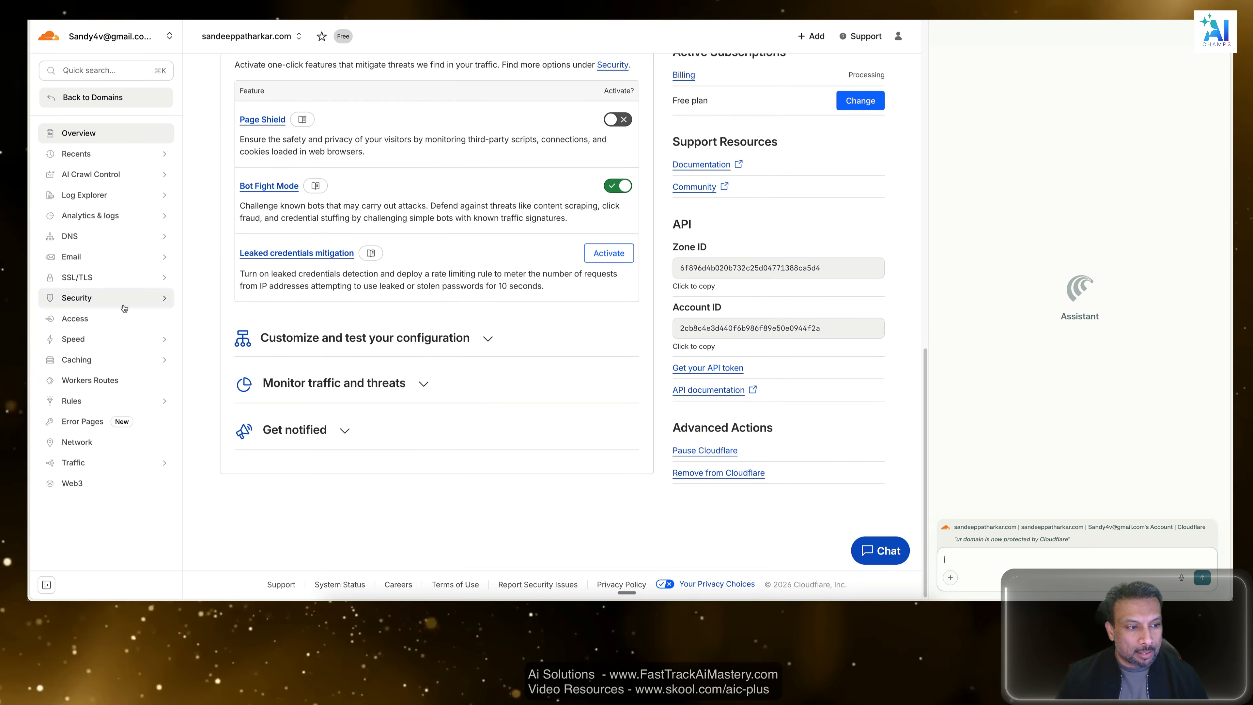
{"action": "scroll", "coordinate": [178, 290], "scroll_direction": "up", "scroll_amount": 15}
{"action": "scroll", "coordinate": [178, 290], "scroll_direction": "down", "scroll_amount": 10}
{"action": "scroll", "coordinate": [179, 290], "scroll_direction": "down", "scroll_amount": 5}
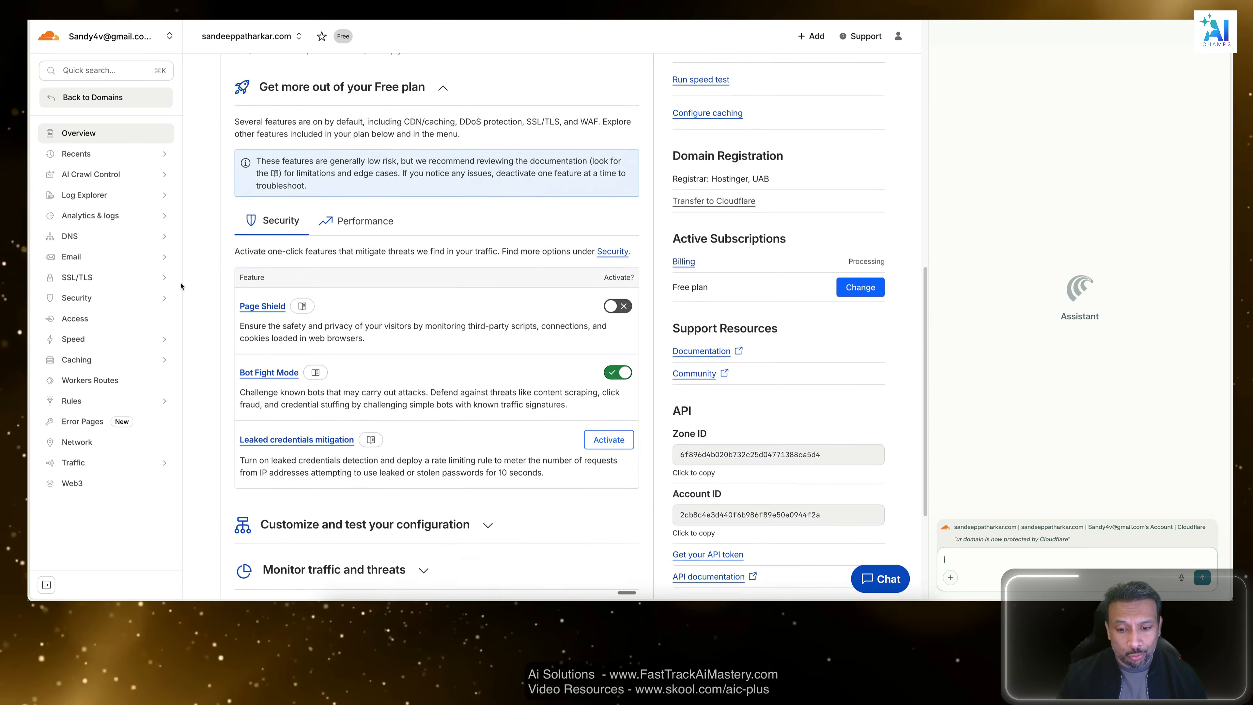
{"action": "scroll", "coordinate": [179, 279], "scroll_direction": "up", "scroll_amount": 15}
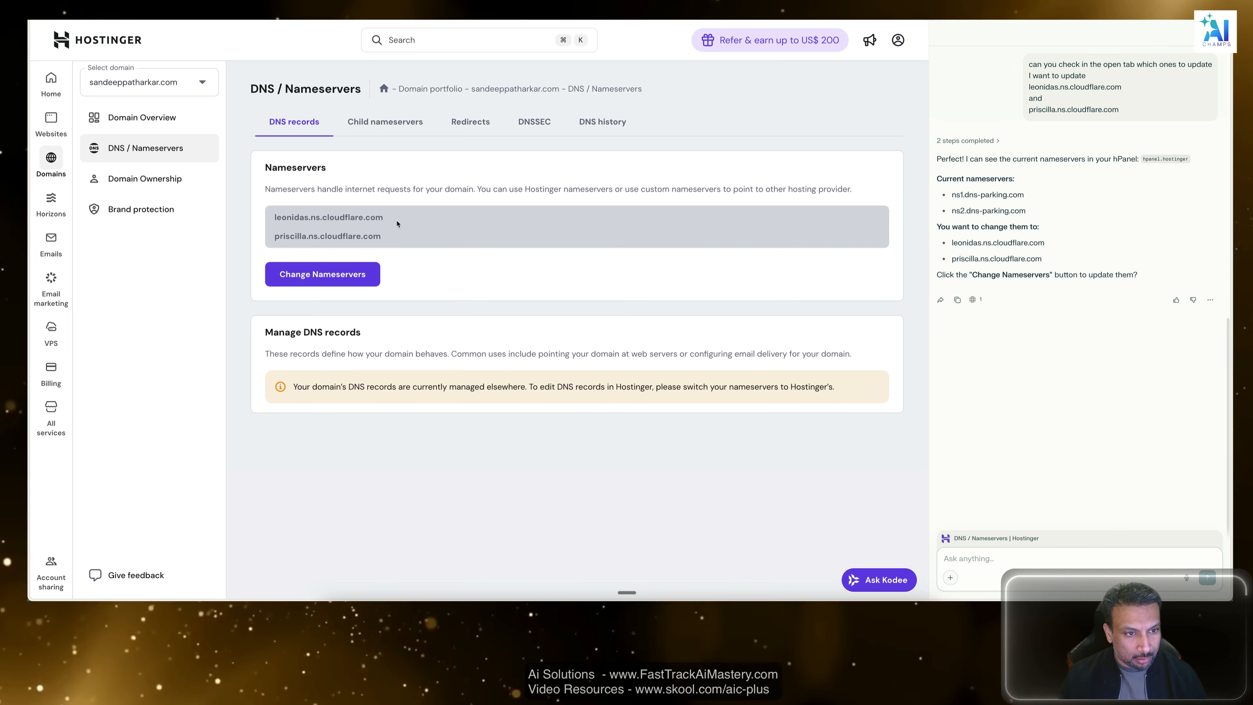
Check the two Cloudflare nameservers set for the domain in Hostinger and switch back to VS Code.
{"action": "triple_click", "coordinate": [315, 217]}
{"action": "triple_click", "coordinate": [302, 236]}
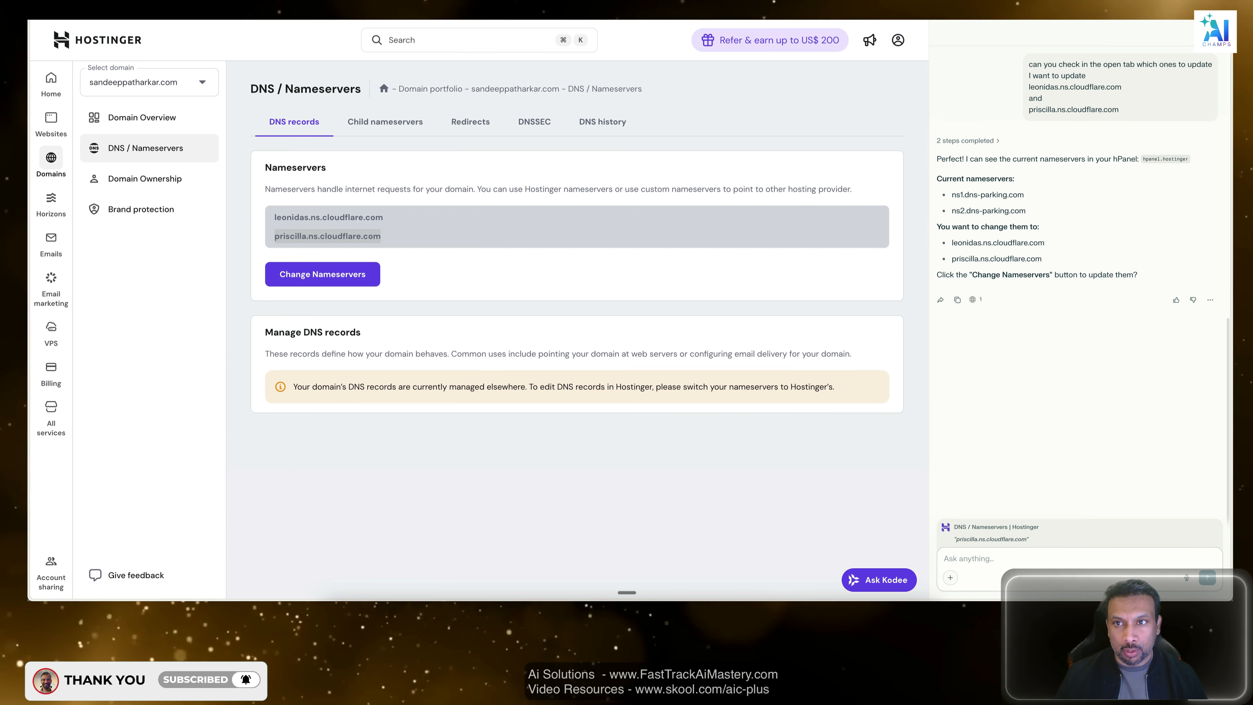
{"action": "key", "text": "super+Tab"}
{"action": "key", "text": "super+Tab"}
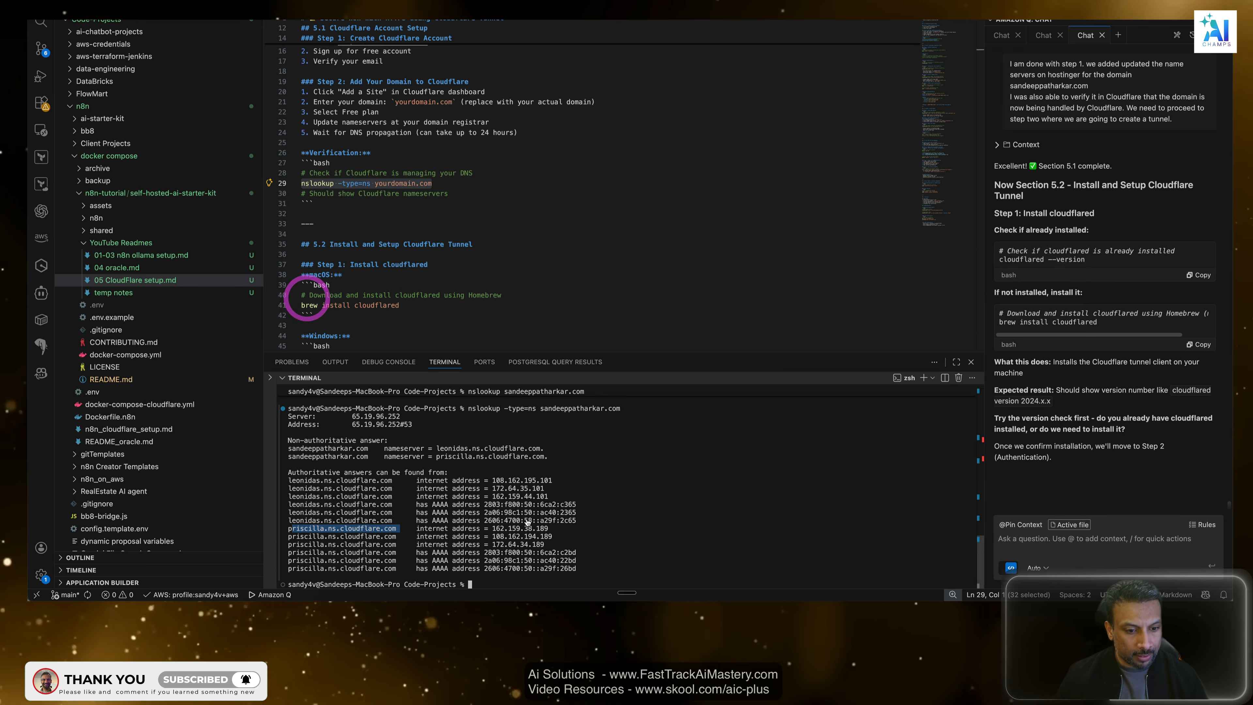
Read section 5.2 of the Cloudflare setup guide, covering the cloudflared install commands and the installation check.
{"action": "left_click", "coordinate": [401, 213]}
{"action": "scroll", "coordinate": [401, 213], "scroll_direction": "down", "scroll_amount": 3}
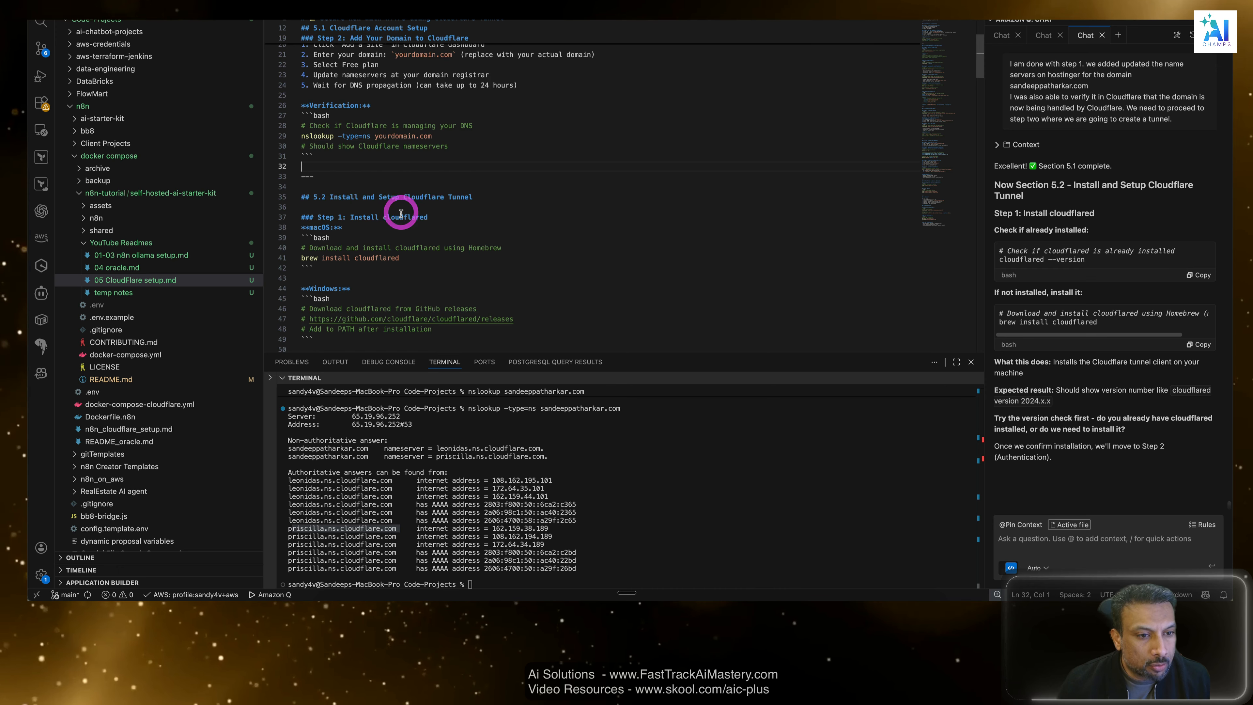
{"action": "left_click_drag", "start_coordinate": [480, 149], "coordinate": [341, 148]}
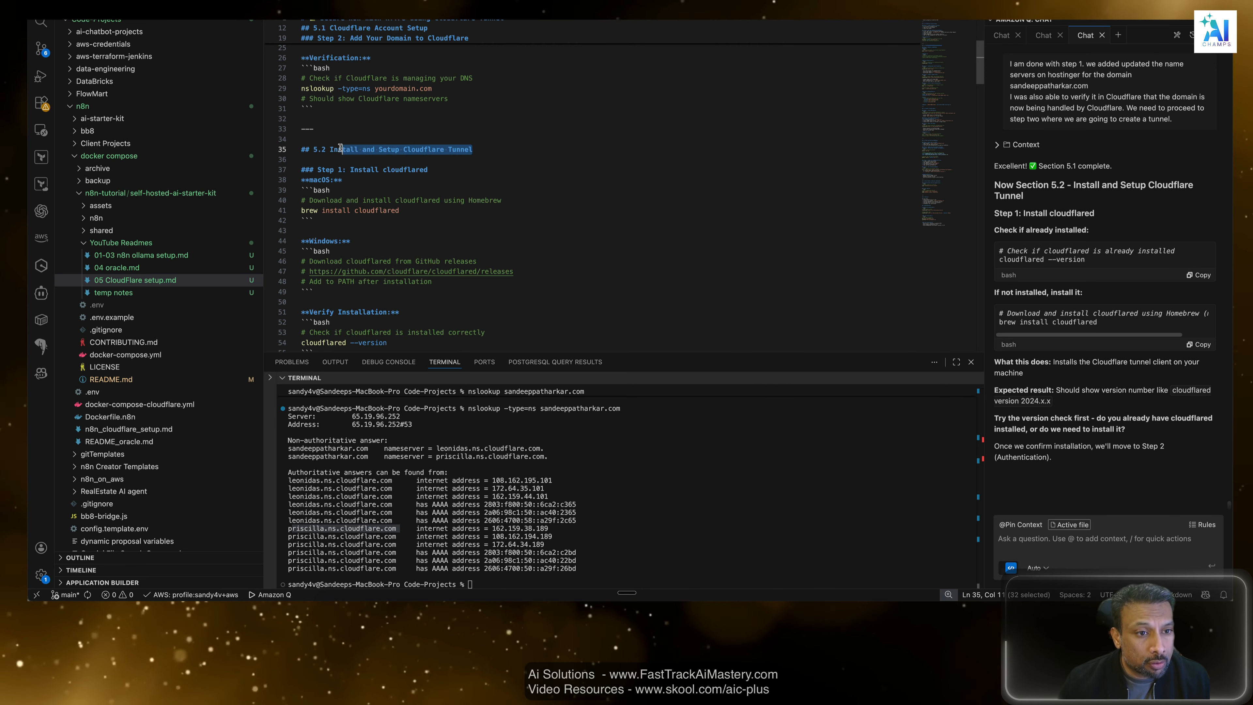
{"action": "scroll", "coordinate": [493, 99], "scroll_direction": "down", "scroll_amount": 4}
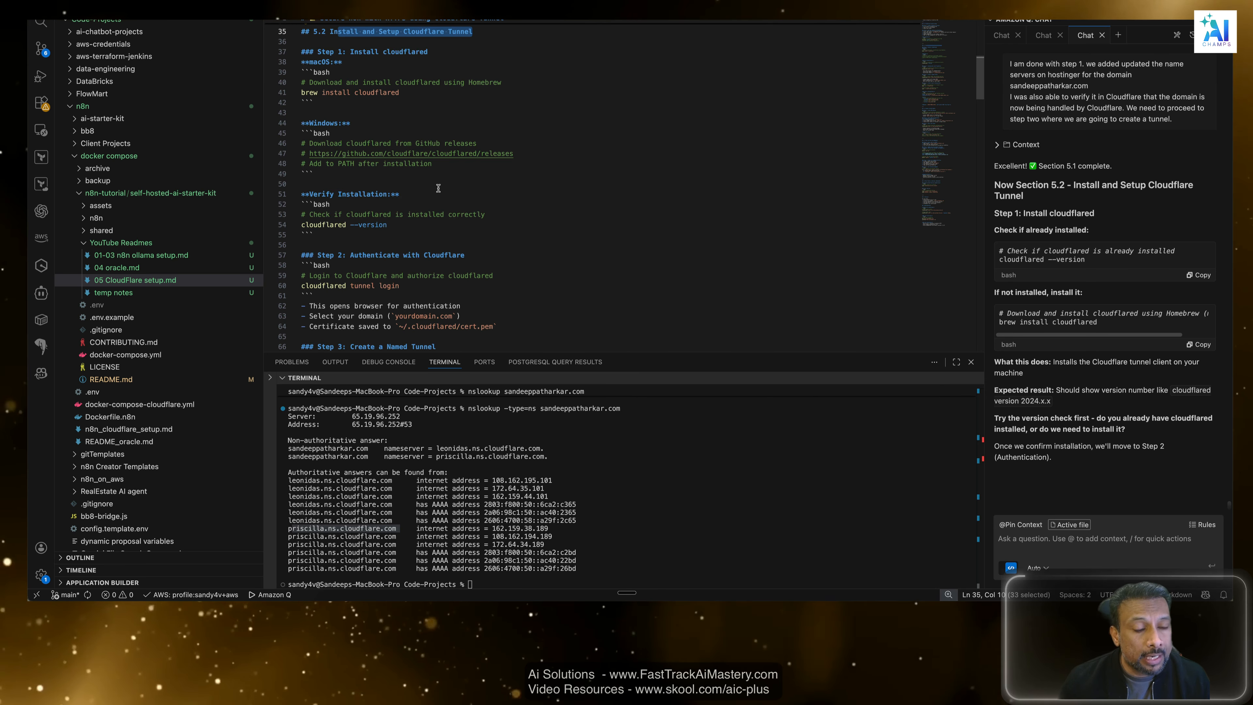
{"action": "double_click", "coordinate": [378, 92]}
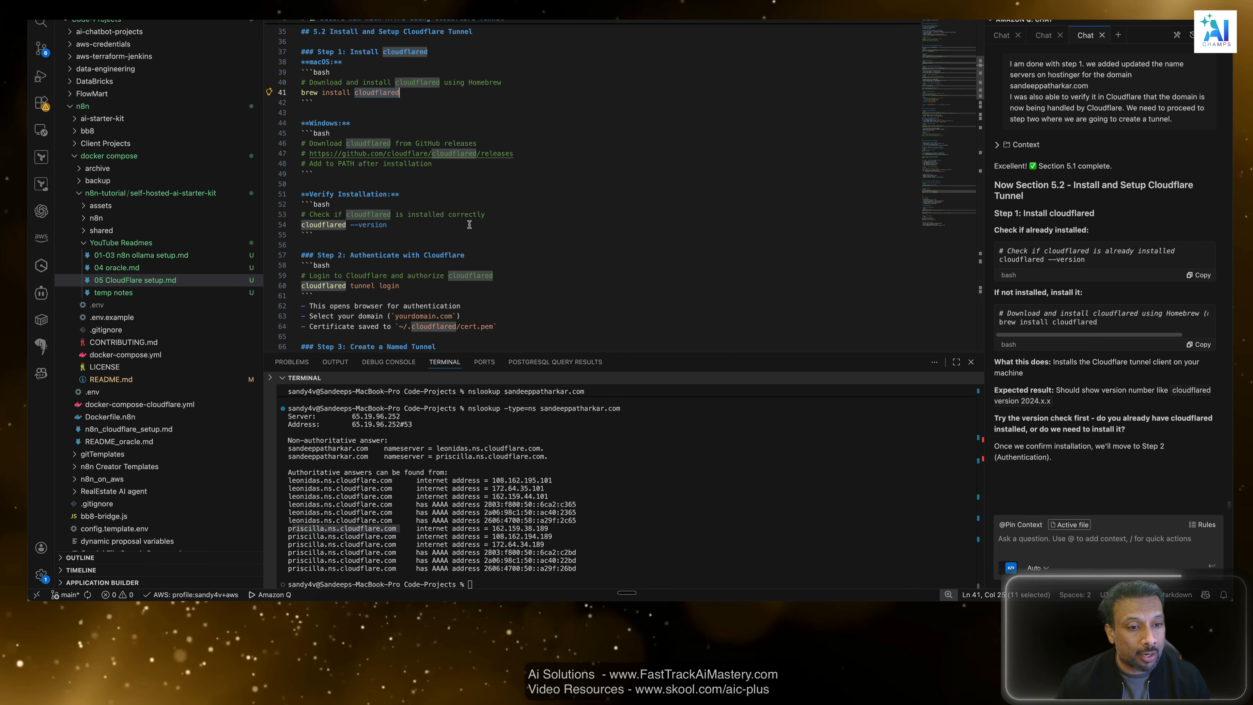
{"action": "left_click", "coordinate": [397, 224]}
Clear the nslookup output from the terminal.
{"action": "left_click", "coordinate": [599, 483]}
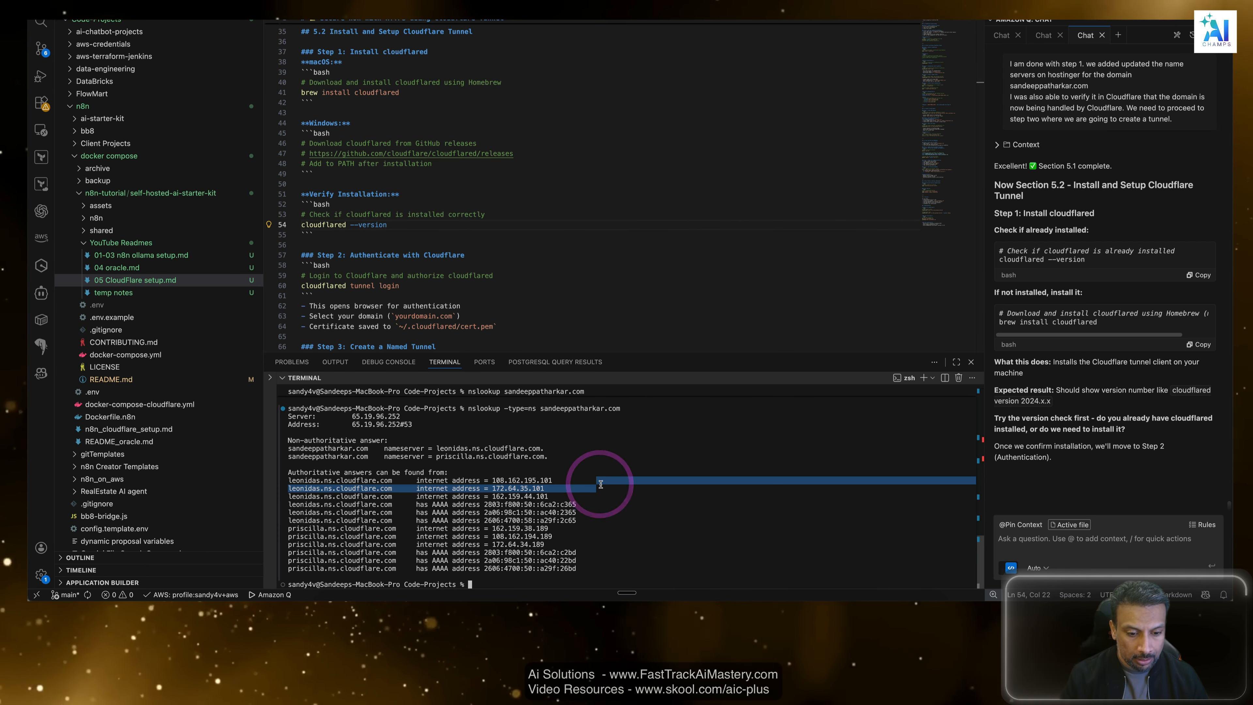
{"action": "key", "text": "super+k"}
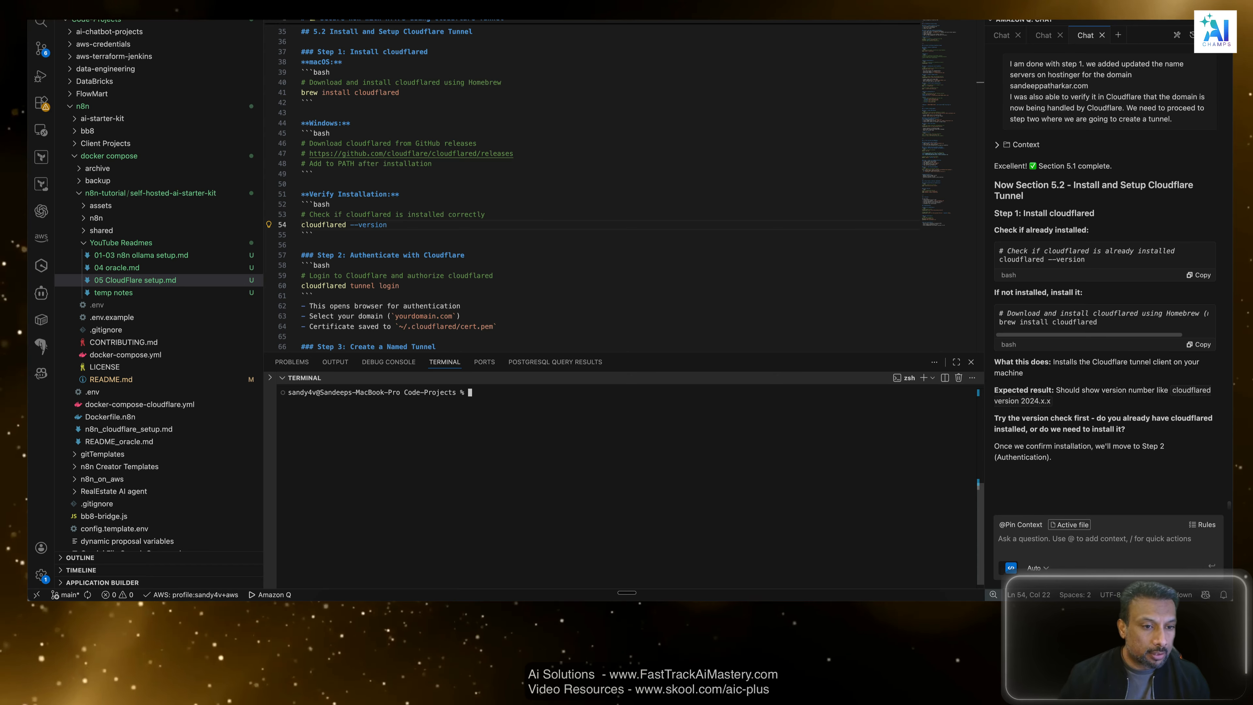
{"action": "key", "text": "super+equal"}
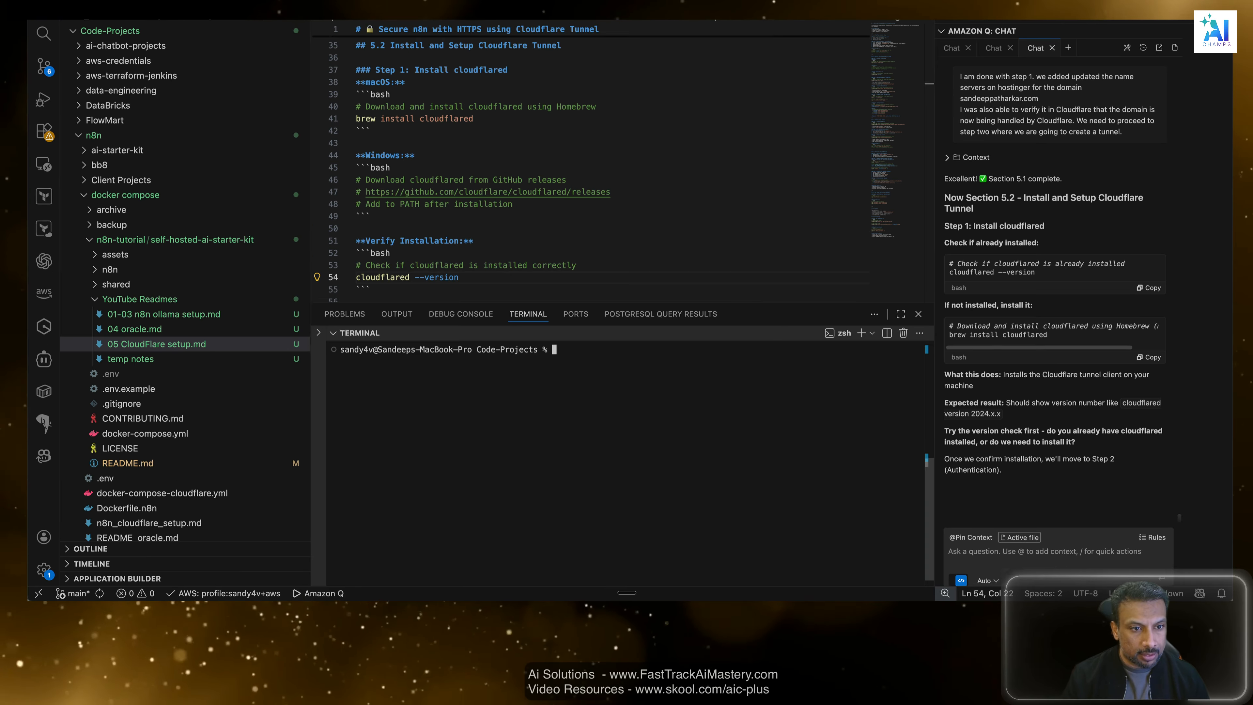
{"action": "key", "text": "super+minus"}
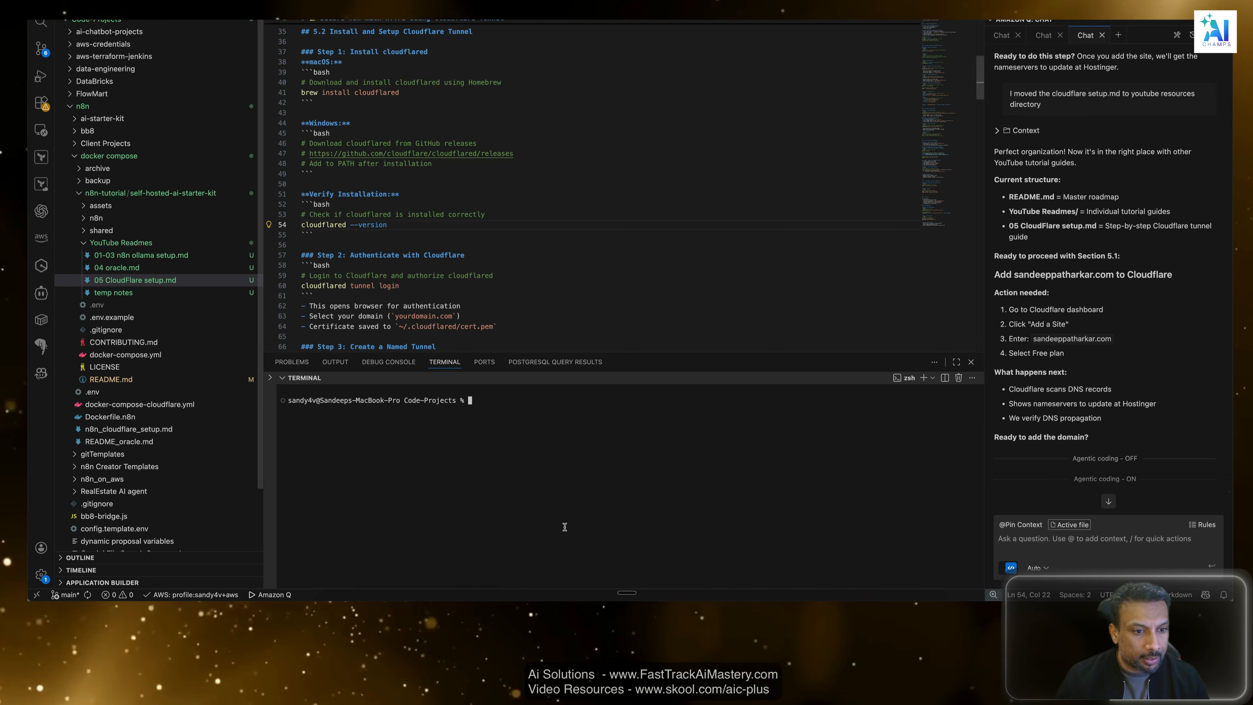
{"action": "left_click", "coordinate": [518, 417]}
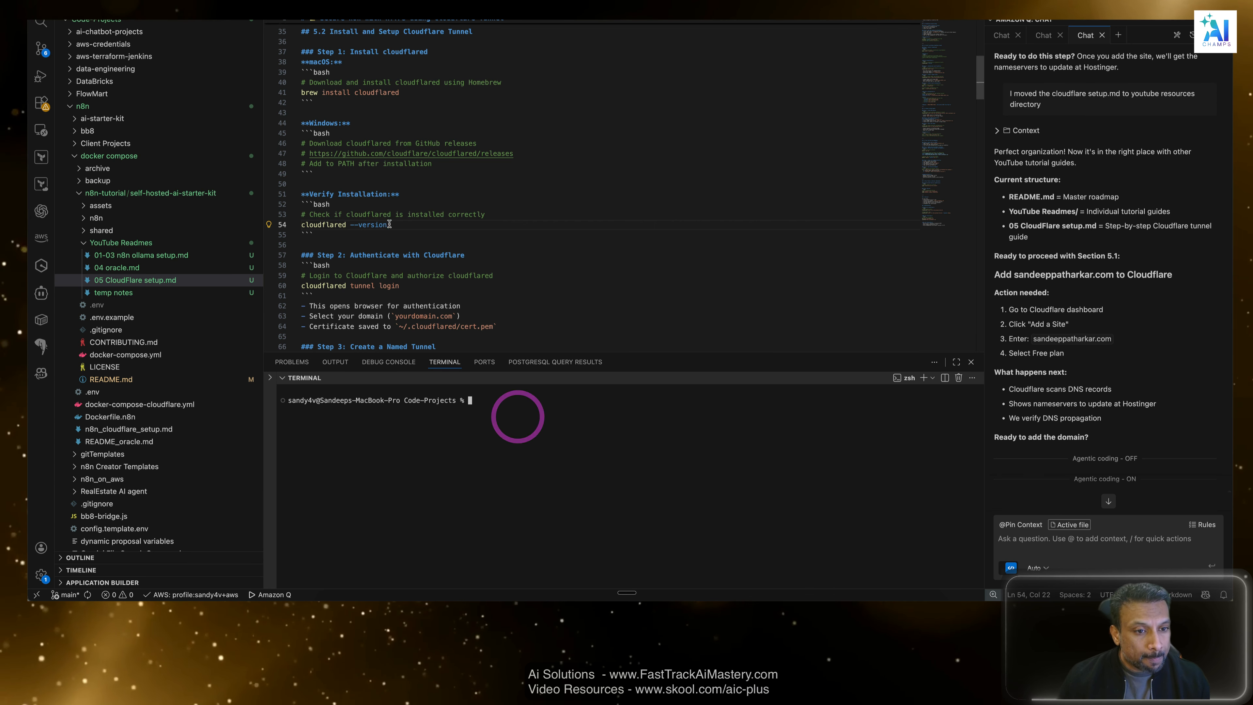
Copy the cloudflared --version command from the guide and run it in the terminal.
{"action": "scroll", "coordinate": [472, 344], "scroll_direction": "down", "scroll_amount": 5}
{"action": "scroll", "coordinate": [471, 345], "scroll_direction": "up", "scroll_amount": 5}
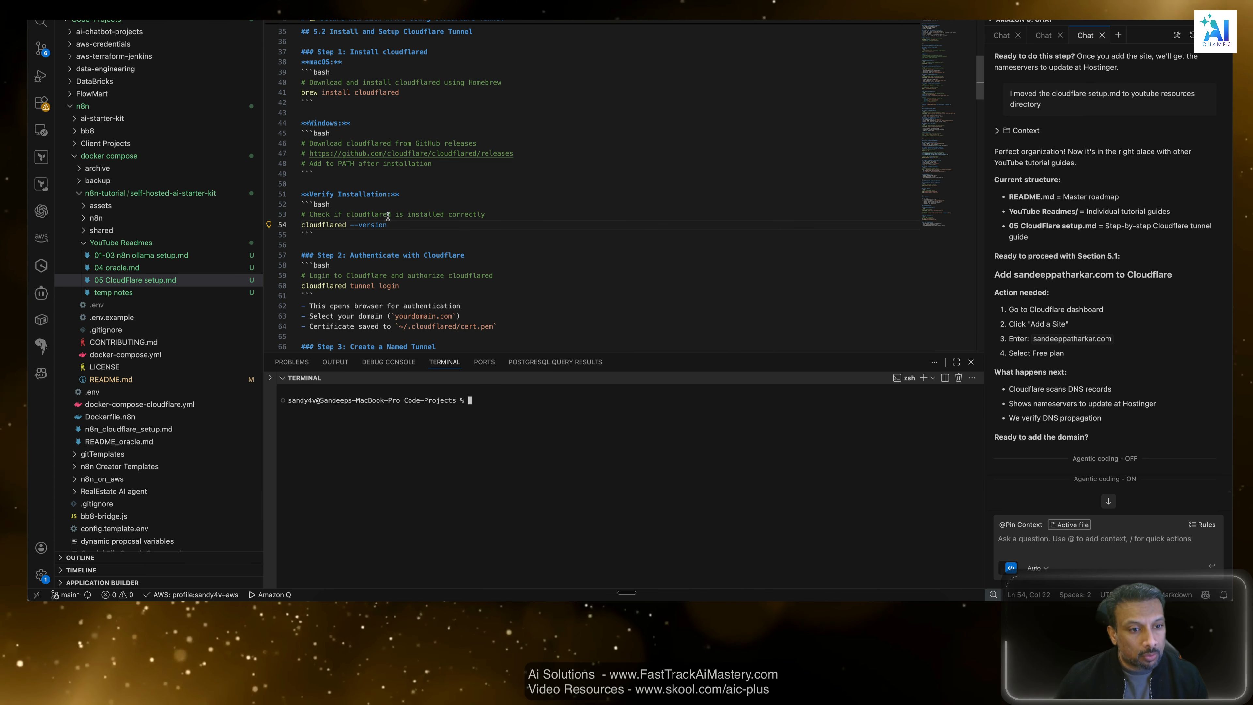
{"action": "left_click_drag", "start_coordinate": [351, 222], "coordinate": [298, 221]}
{"action": "key", "text": "super+c"}
{"action": "left_click", "coordinate": [532, 433]}
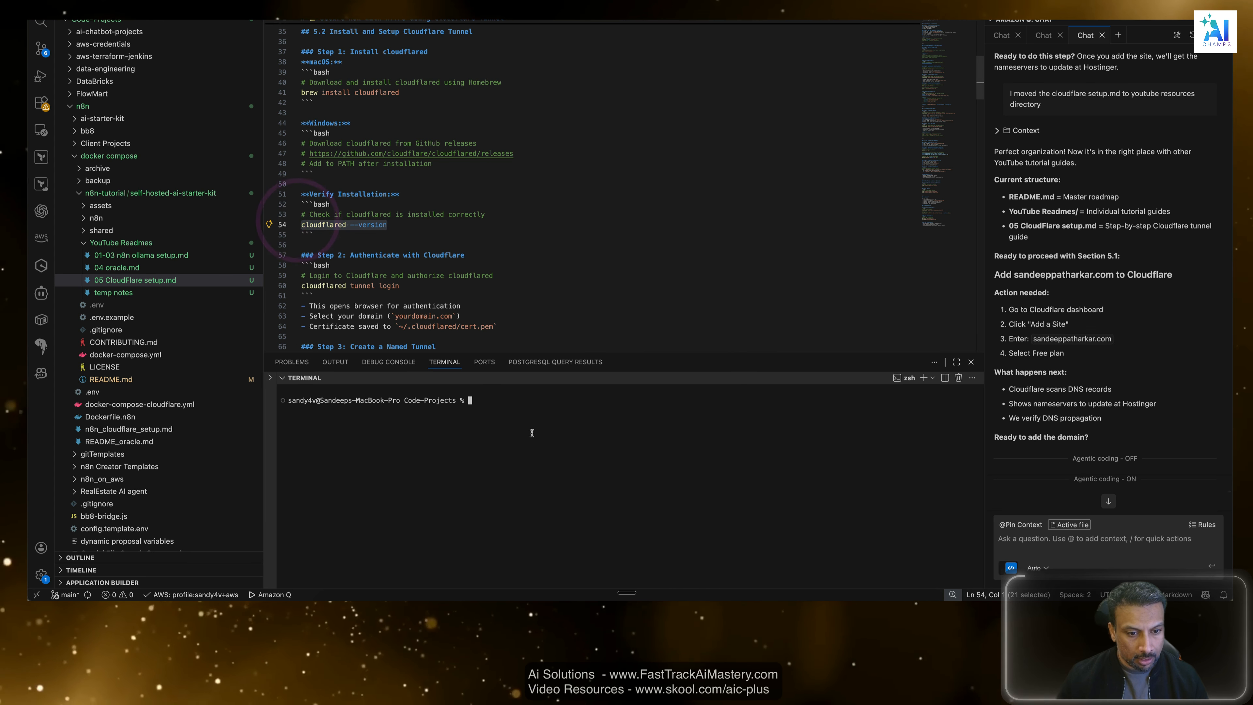
{"action": "key", "text": "super+v"}
{"action": "key", "text": "Return"}
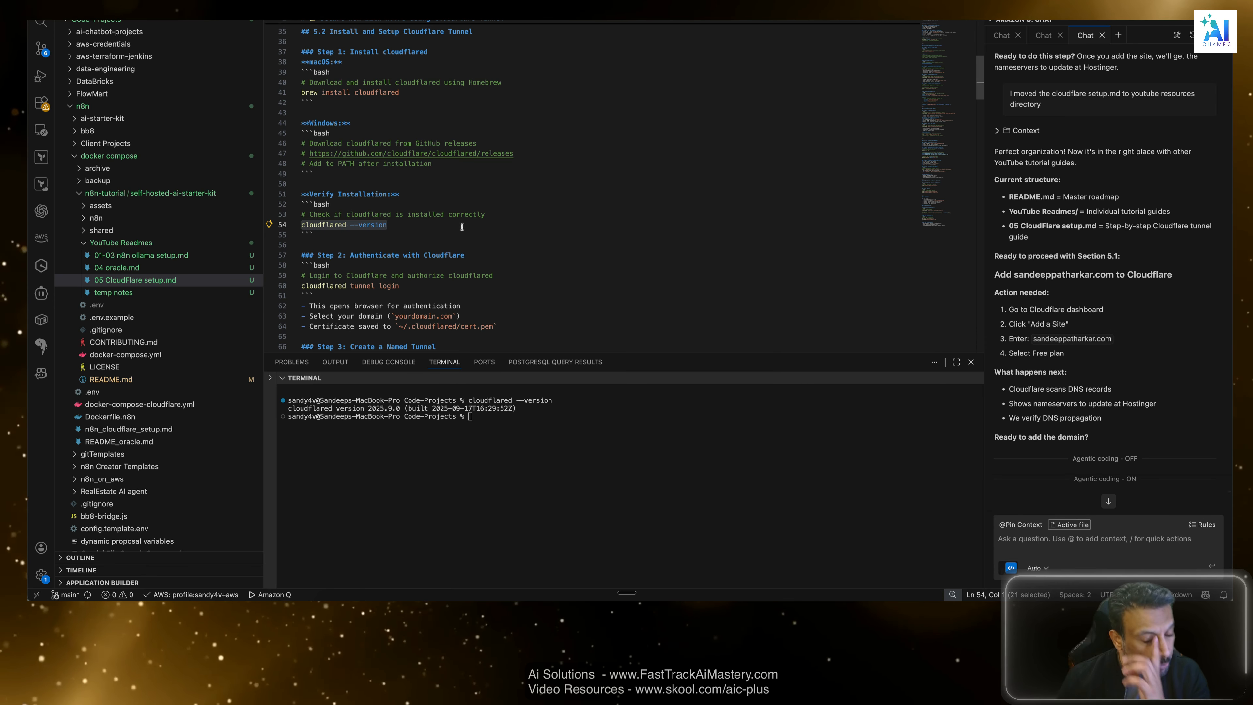
Copy the macOS command brew install cloudflared from the guide, review the Windows instructions, and run the macOS command in the terminal.
{"action": "left_click_drag", "start_coordinate": [399, 93], "coordinate": [304, 93]}
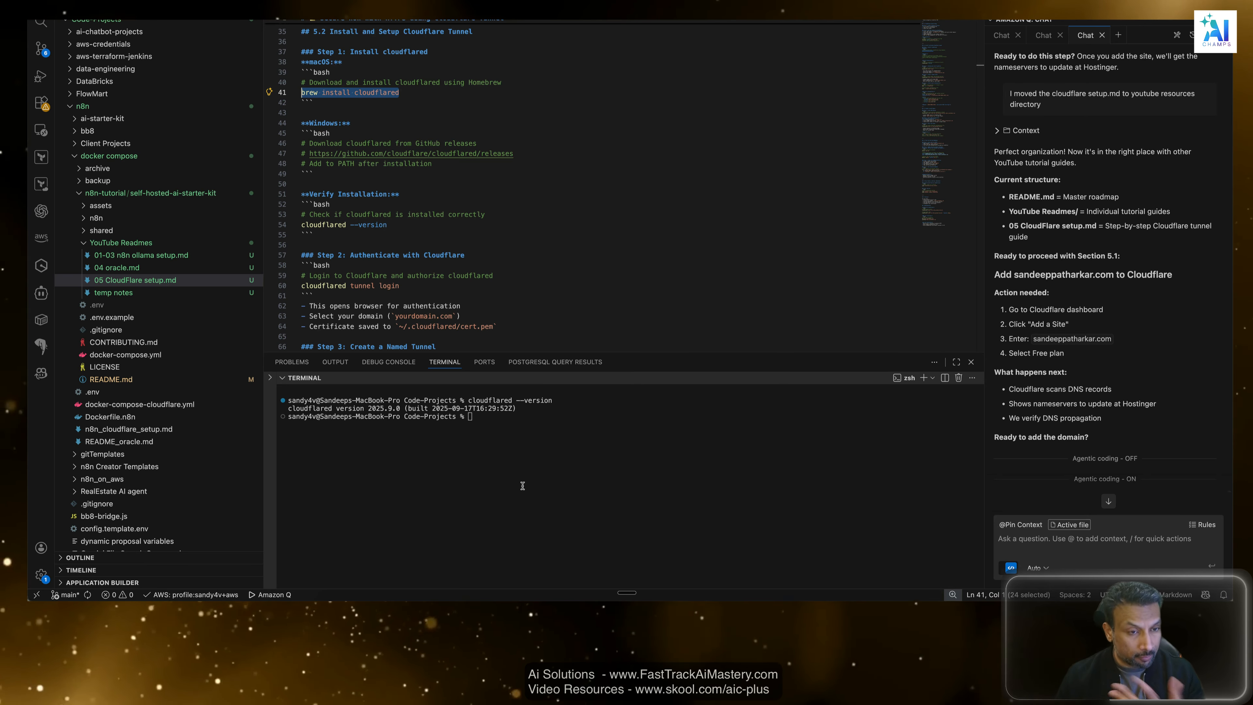
{"action": "scroll", "coordinate": [379, 196], "scroll_direction": "up", "scroll_amount": 2}
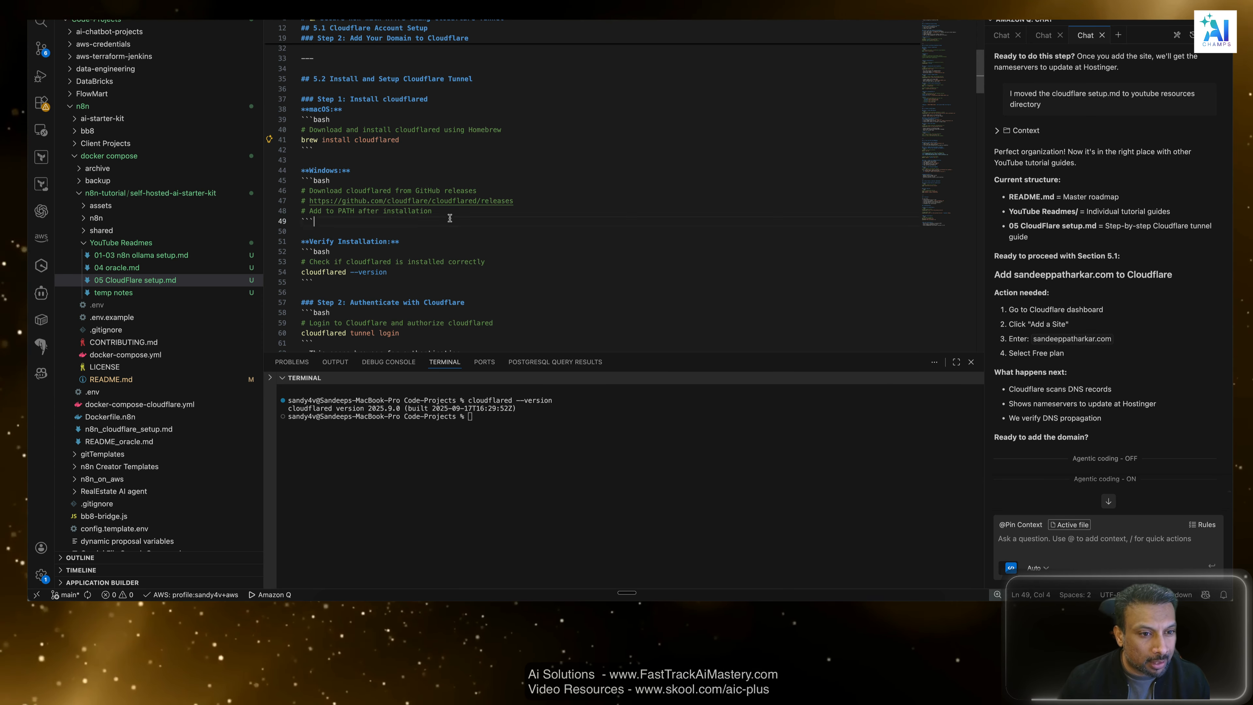
{"action": "left_click_drag", "start_coordinate": [314, 222], "coordinate": [301, 180]}
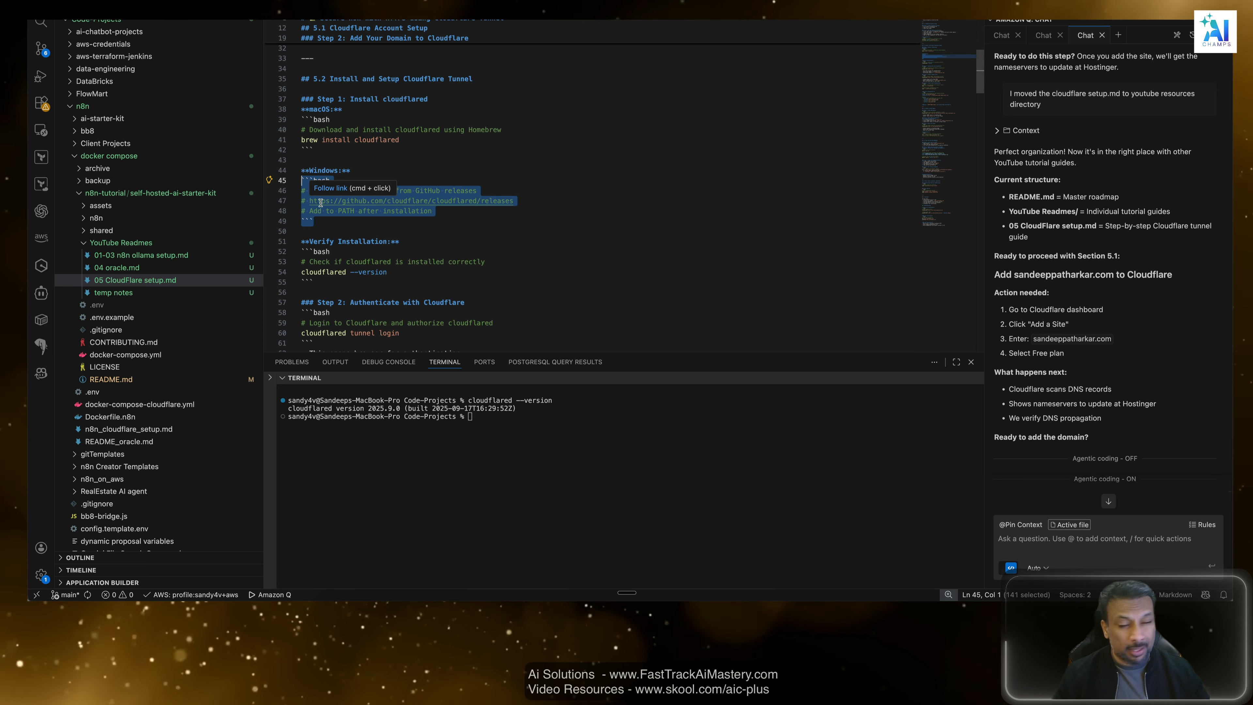
{"action": "left_click", "coordinate": [488, 231]}
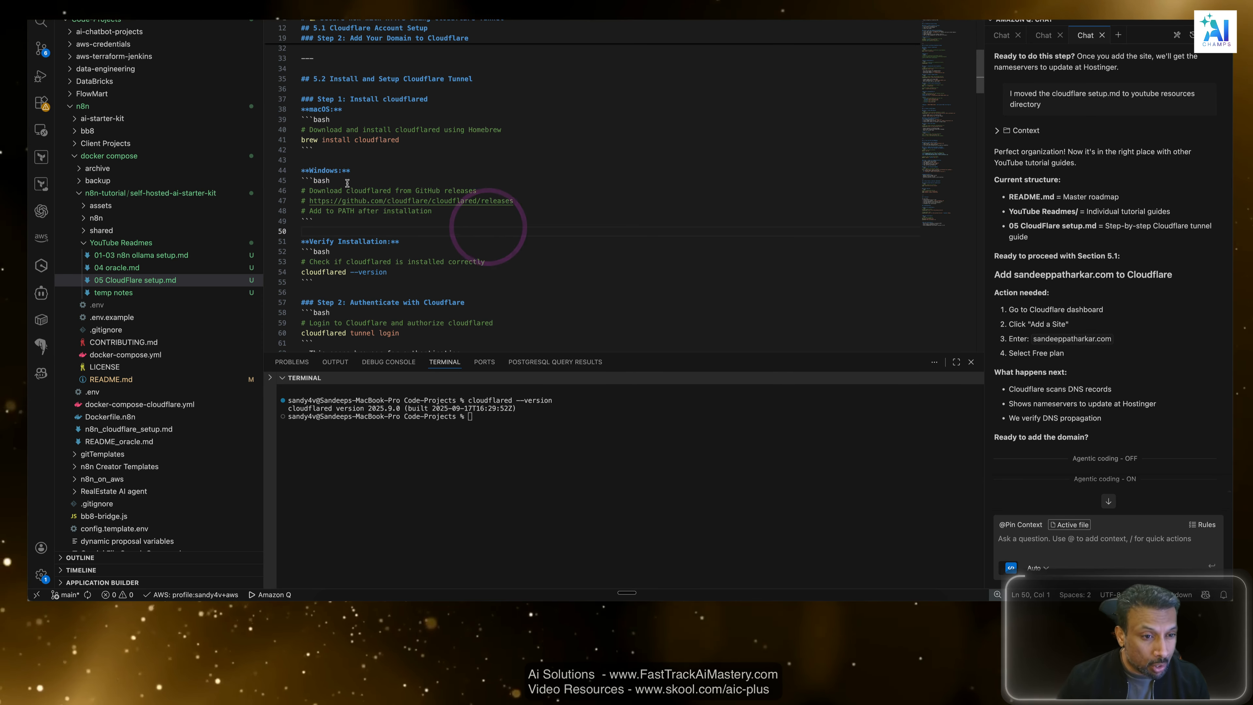
{"action": "scroll", "coordinate": [366, 211], "scroll_direction": "down", "scroll_amount": 2}
{"action": "scroll", "coordinate": [365, 211], "scroll_direction": "up", "scroll_amount": 2}
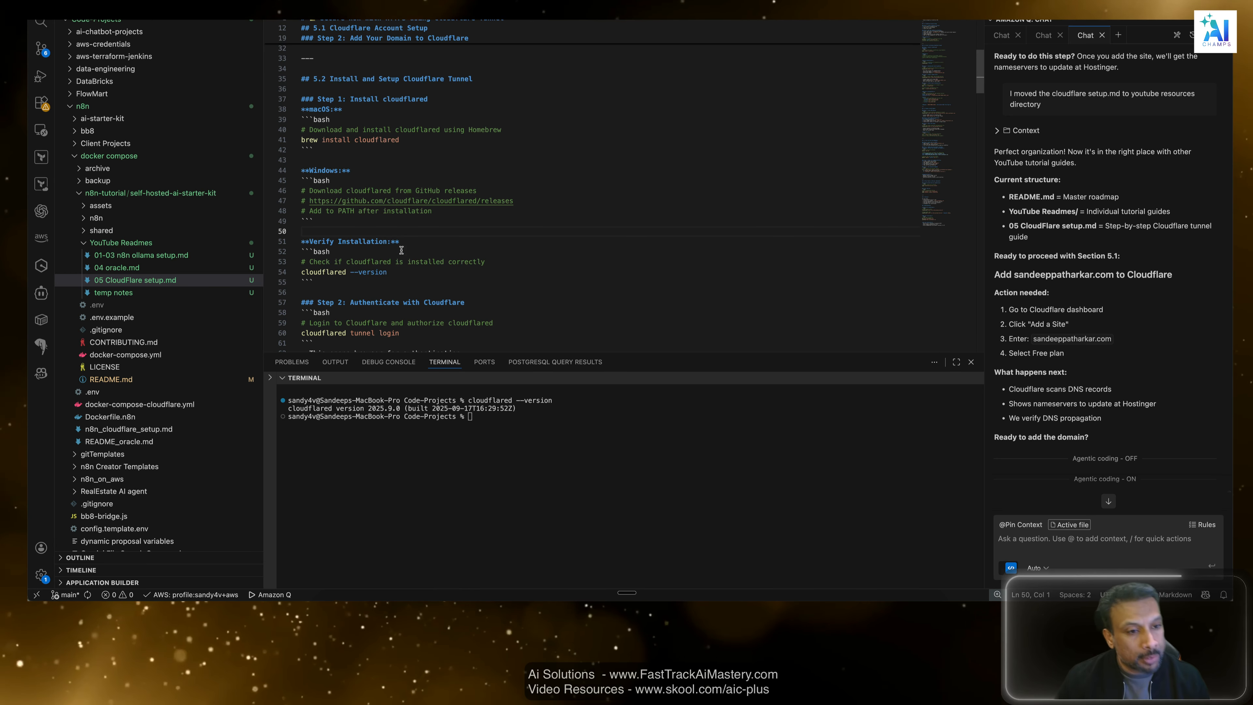
{"action": "left_click", "coordinate": [488, 461]}
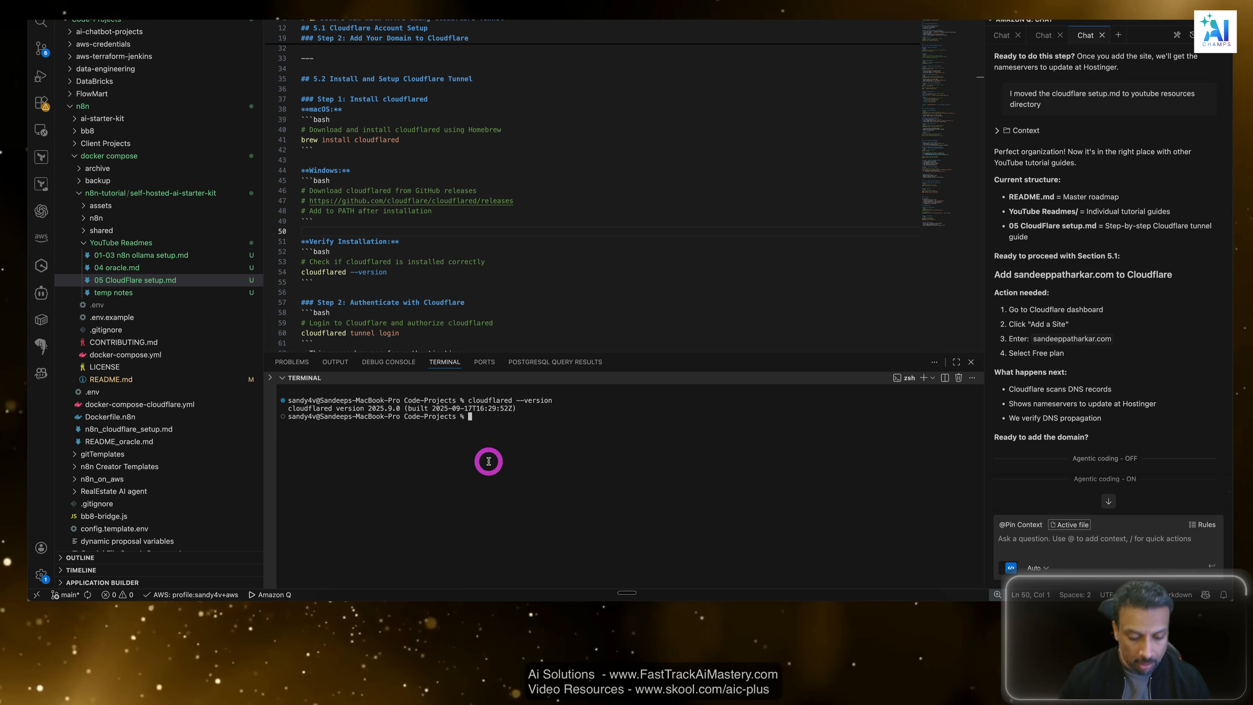
{"action": "key", "text": "super+v"}
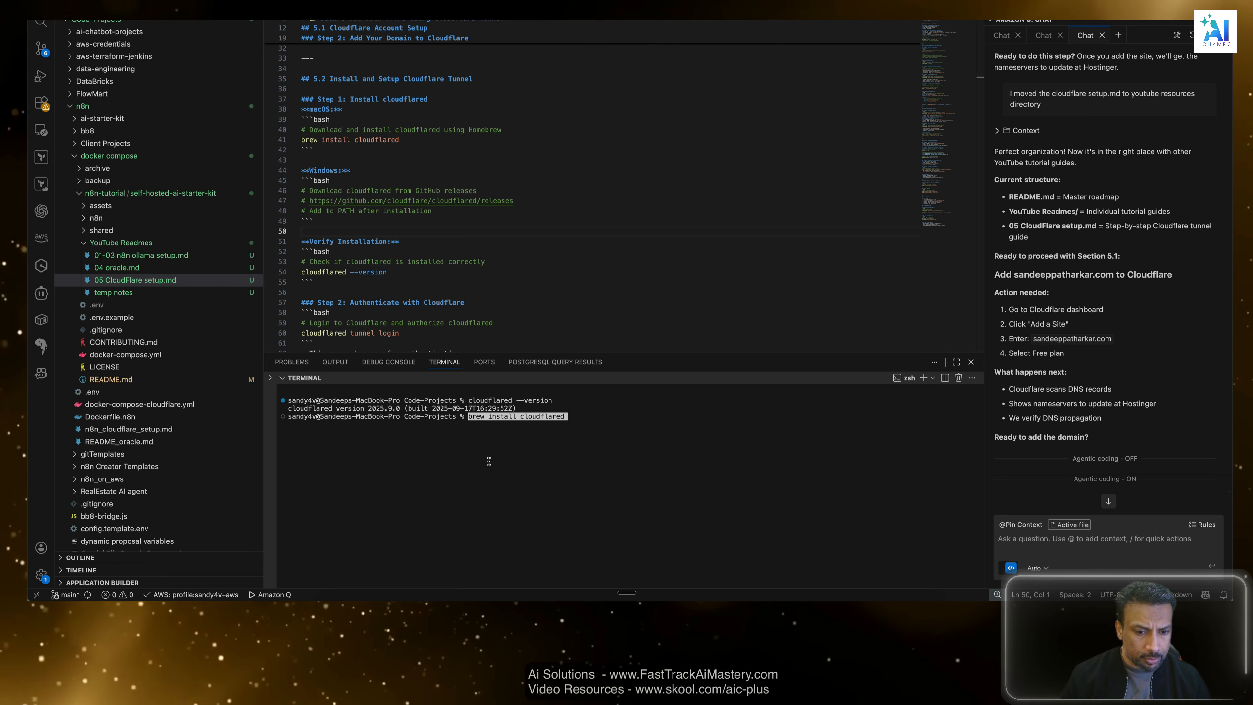
{"action": "key", "text": "Return"}
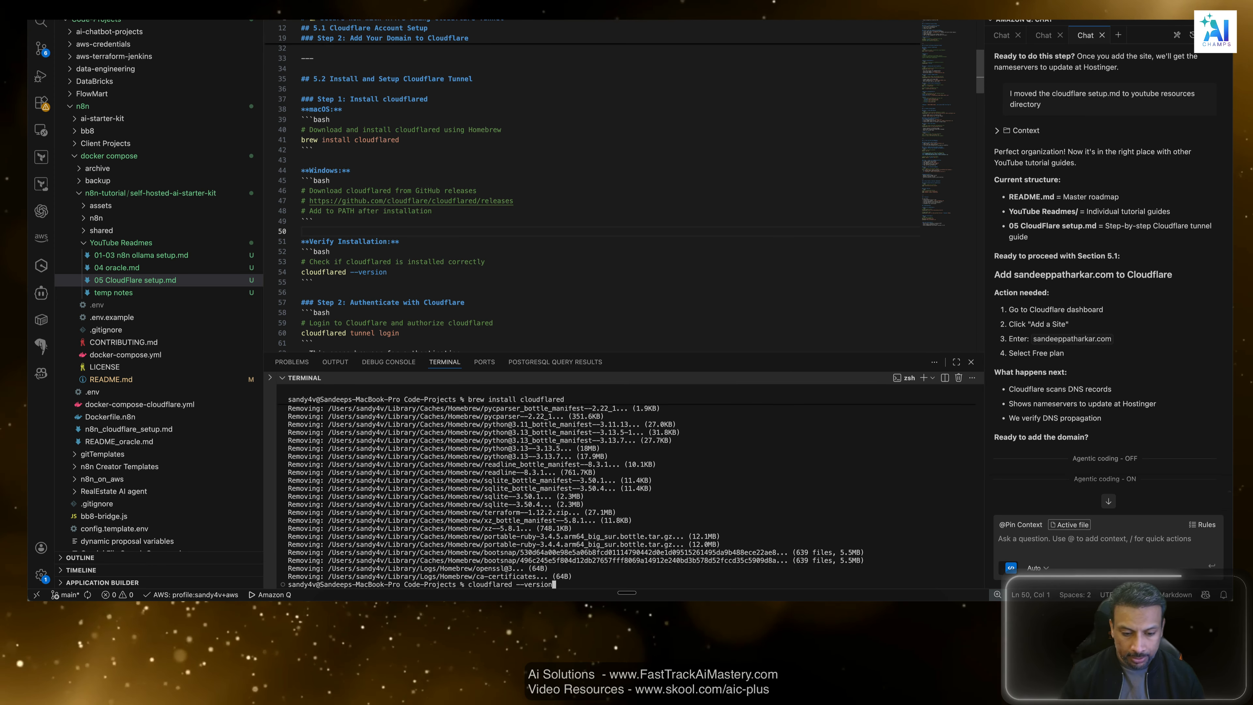
Run cloudflared --version again and examine the version number it reports.
{"action": "key", "text": "Return"}
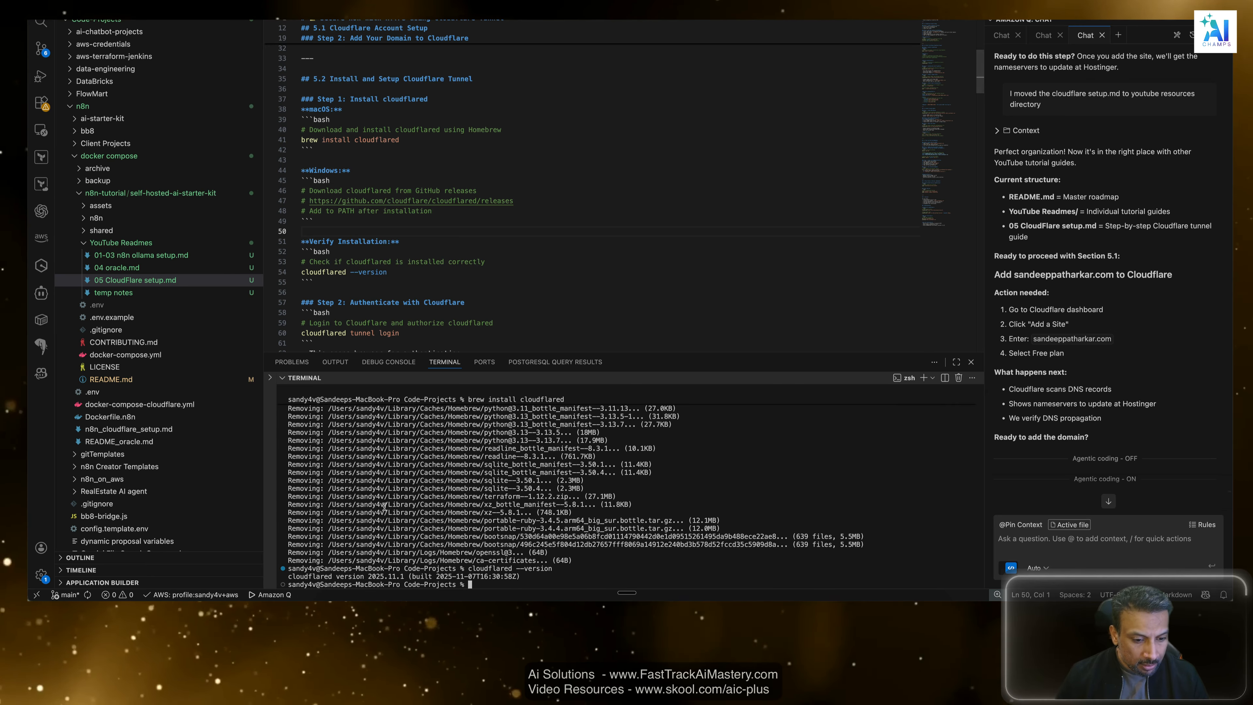
{"action": "left_click_drag", "start_coordinate": [373, 577], "coordinate": [404, 577]}
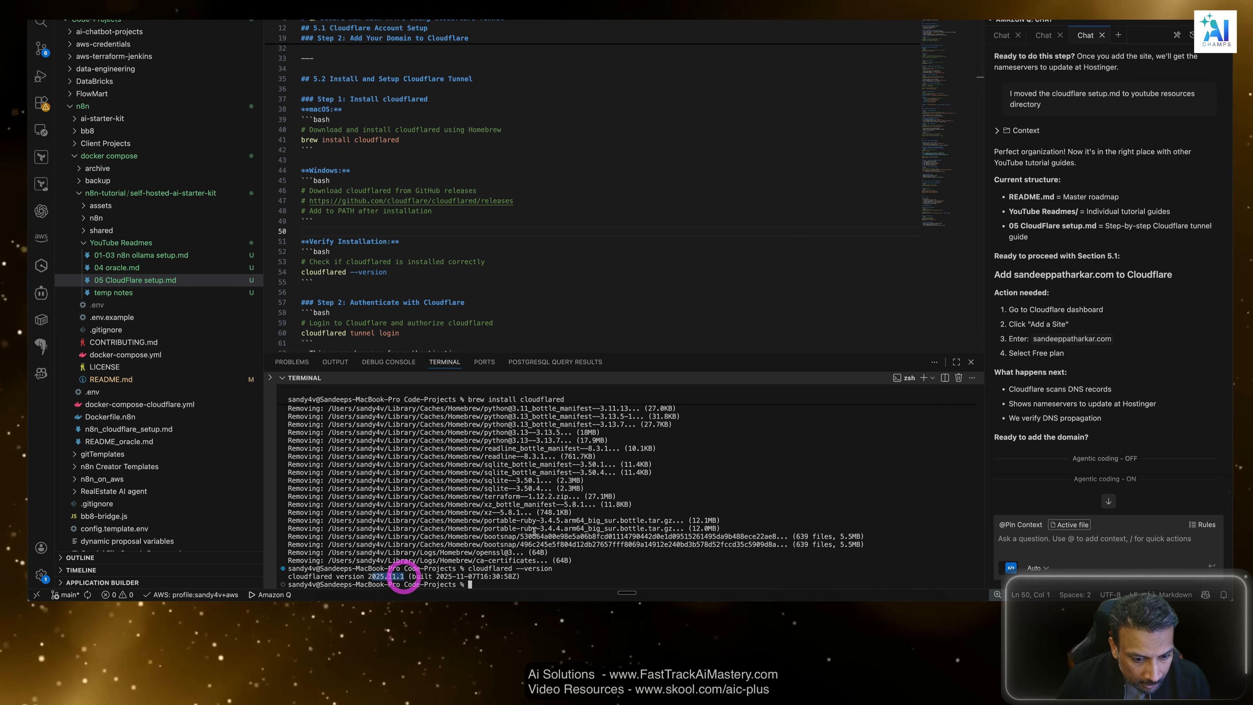
Review the Homebrew output in the terminal and compare the cloudflared versions reported before and after the install.
{"action": "scroll", "coordinate": [535, 524], "scroll_direction": "up", "scroll_amount": 10}
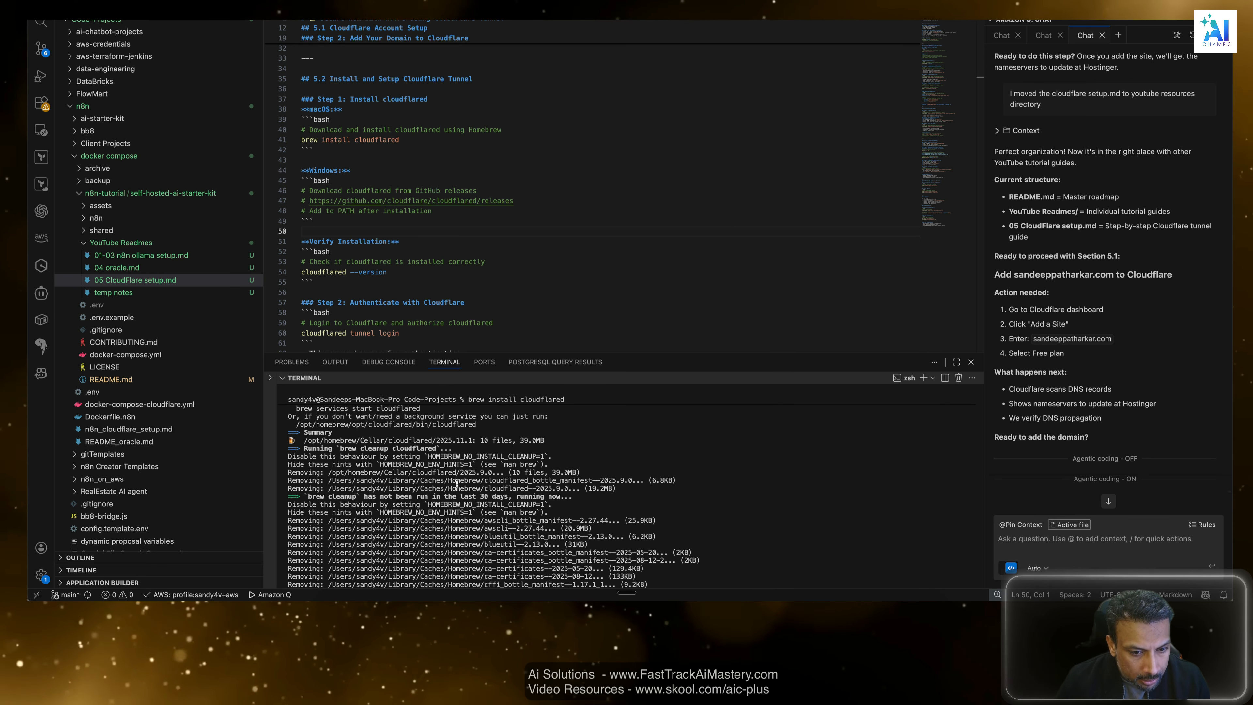
{"action": "scroll", "coordinate": [437, 438], "scroll_direction": "up", "scroll_amount": 5}
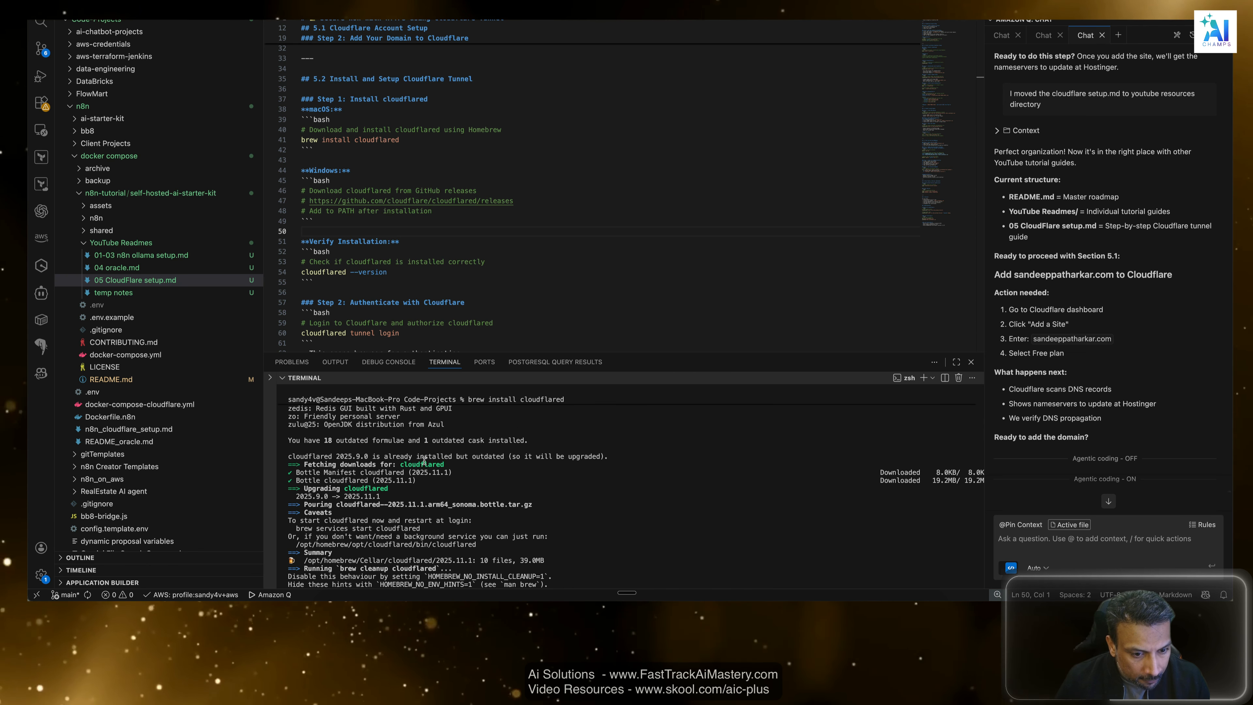
{"action": "scroll", "coordinate": [430, 472], "scroll_direction": "up", "scroll_amount": 6}
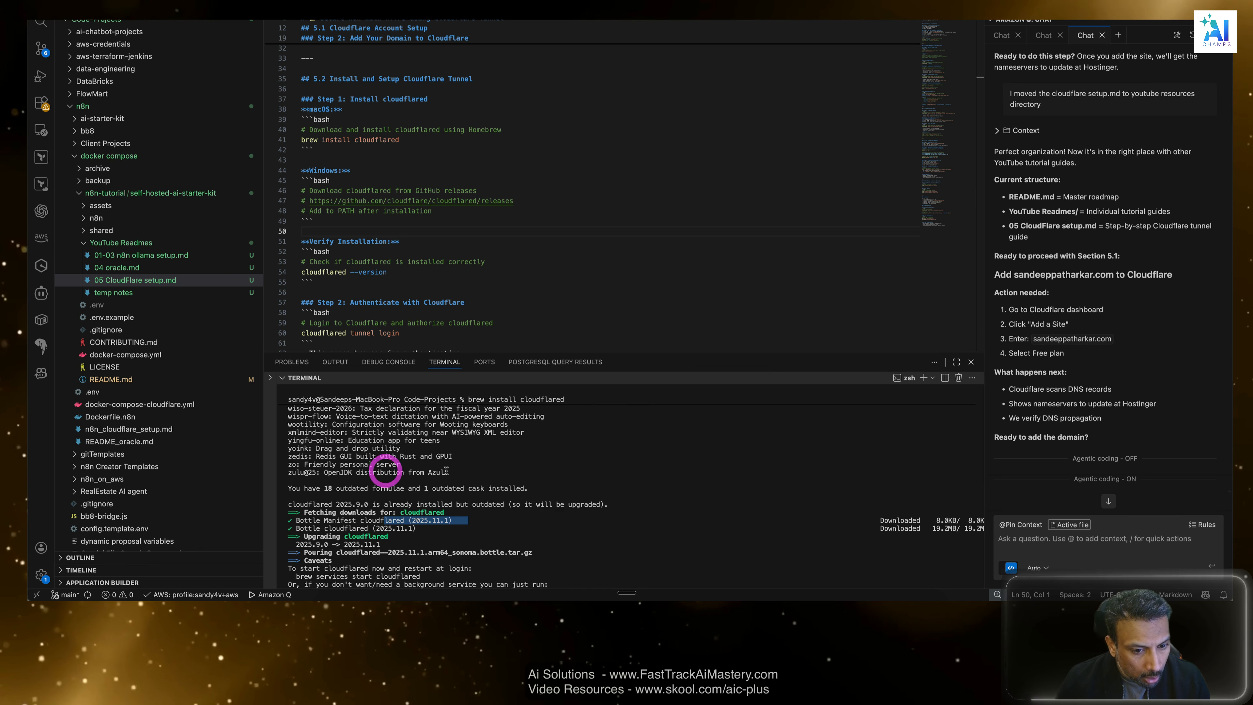
{"action": "scroll", "coordinate": [447, 471], "scroll_direction": "up", "scroll_amount": 10}
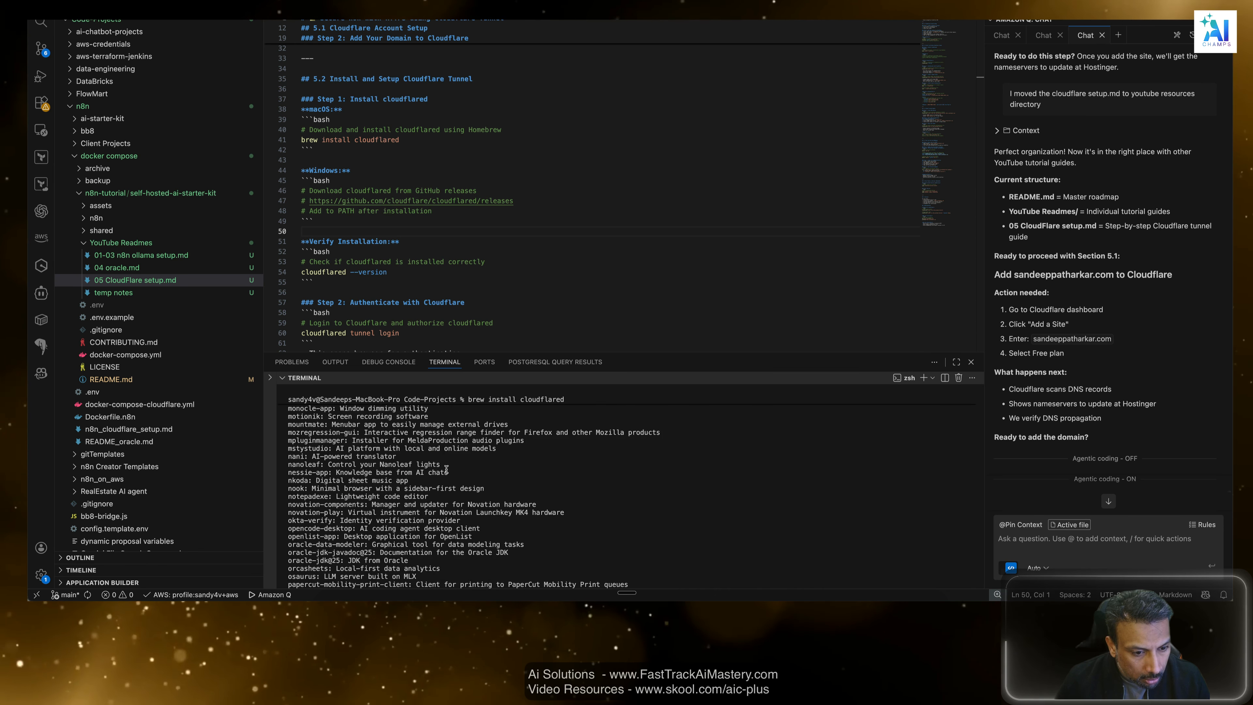
{"action": "scroll", "coordinate": [447, 462], "scroll_direction": "up", "scroll_amount": 15}
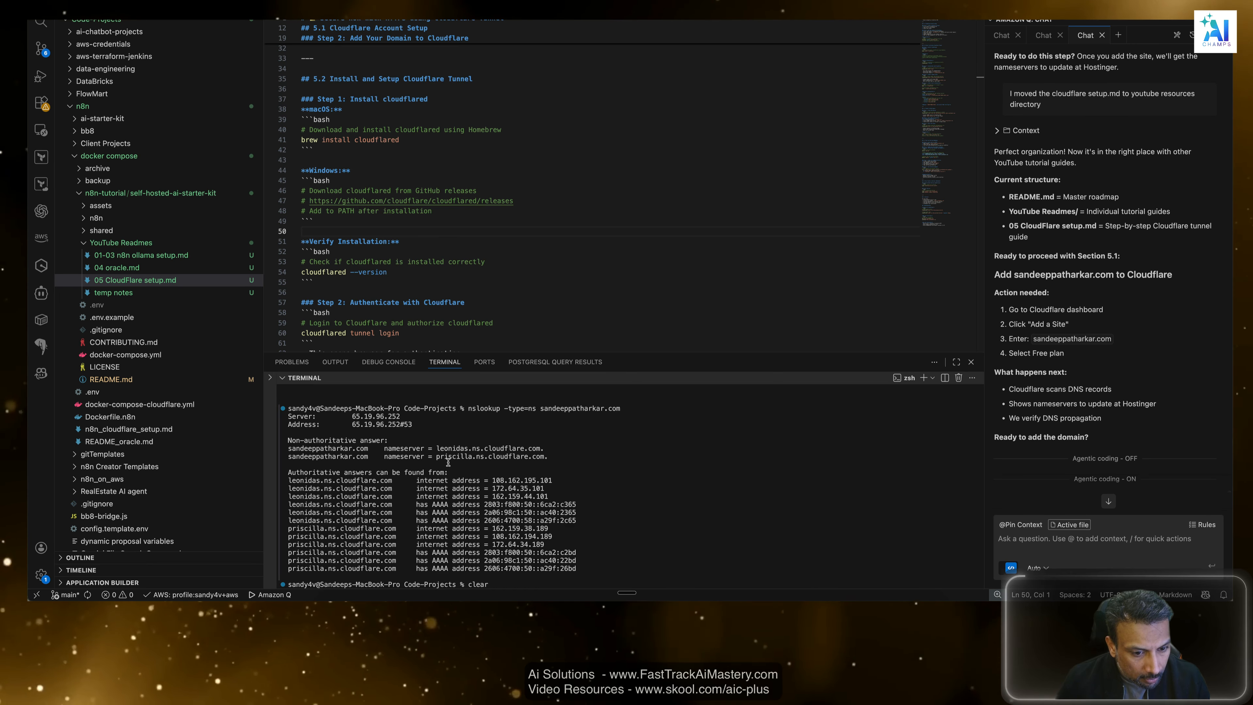
{"action": "scroll", "coordinate": [447, 462], "scroll_direction": "up", "scroll_amount": 6}
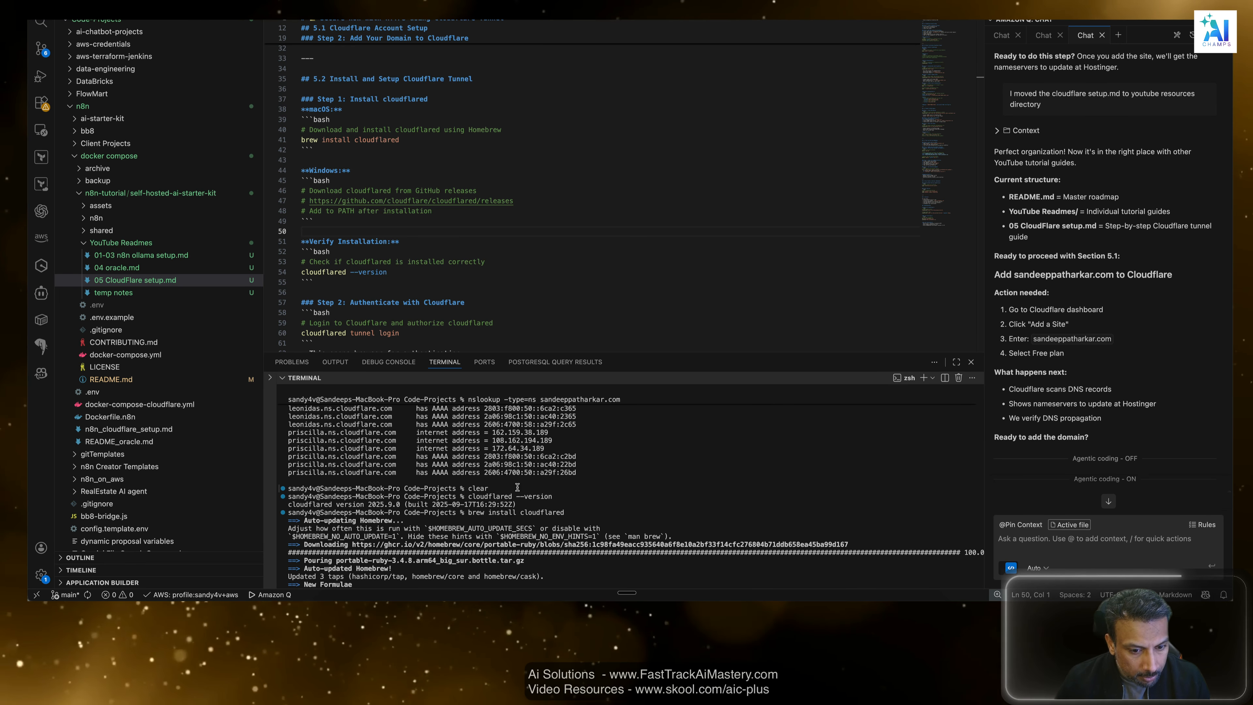
{"action": "scroll", "coordinate": [528, 494], "scroll_direction": "down", "scroll_amount": 1}
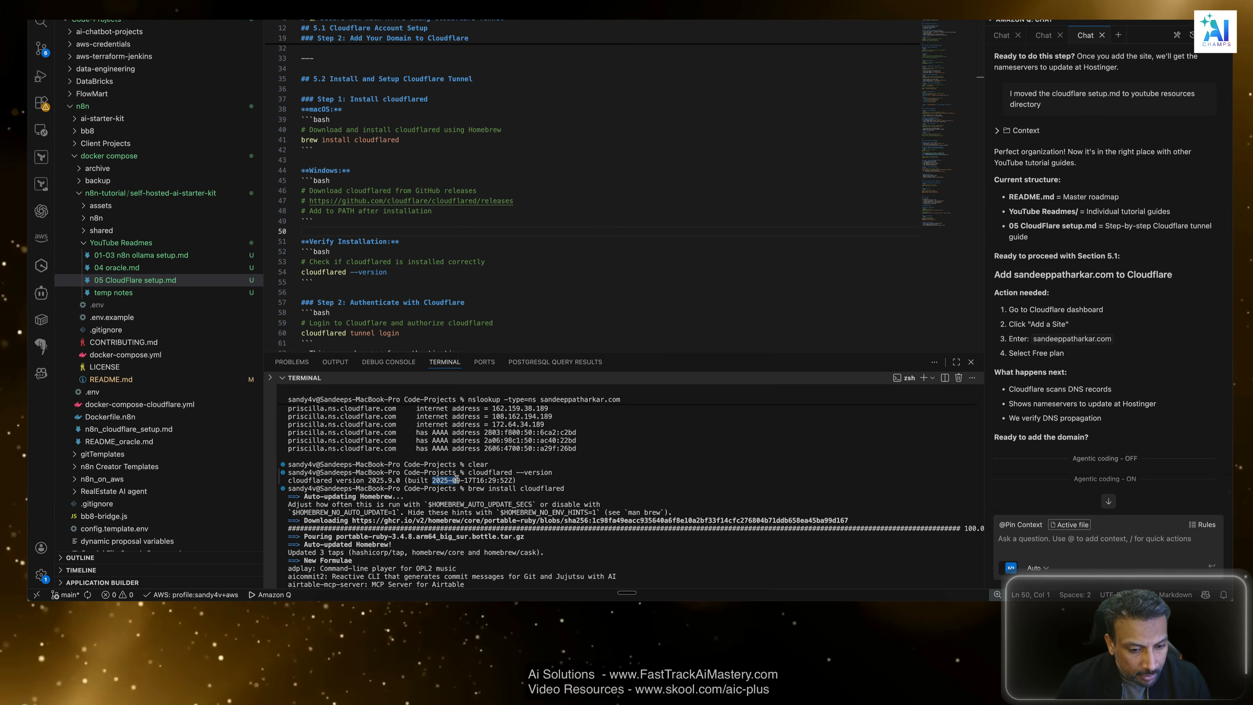
{"action": "left_click_drag", "start_coordinate": [432, 480], "coordinate": [472, 479]}
{"action": "left_click", "coordinate": [471, 479]}
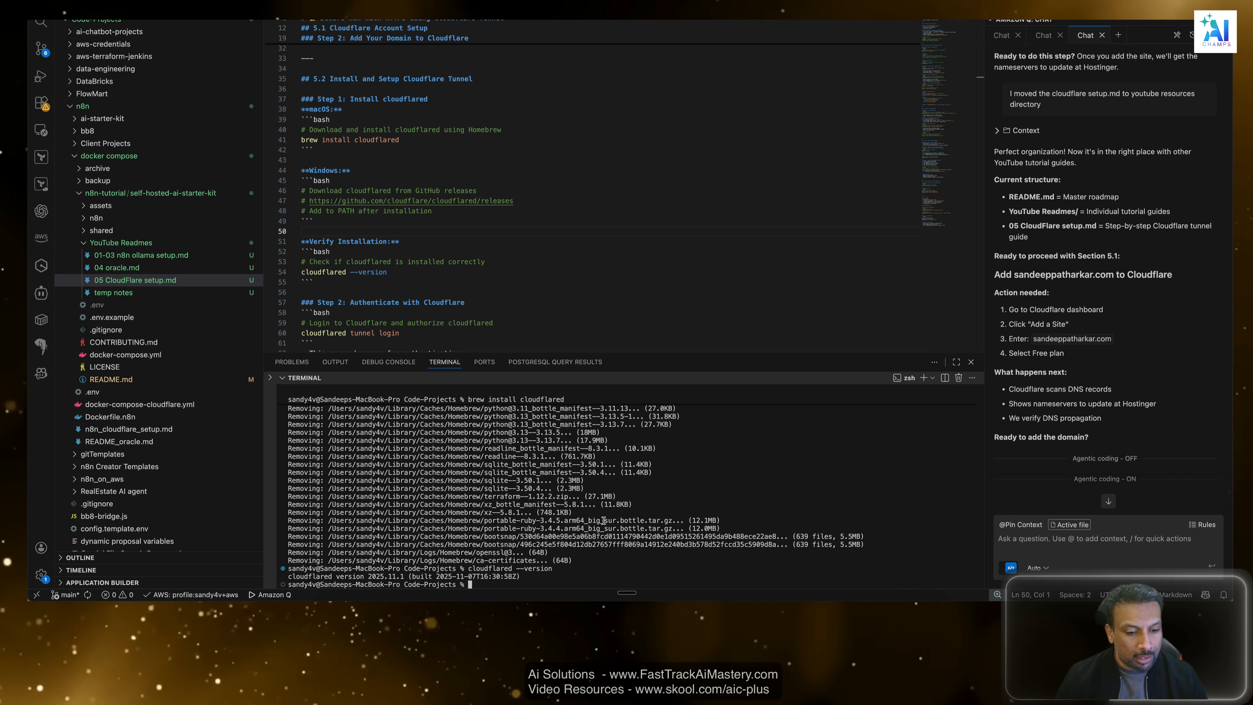
{"action": "left_click_drag", "start_coordinate": [559, 574], "coordinate": [305, 576]}
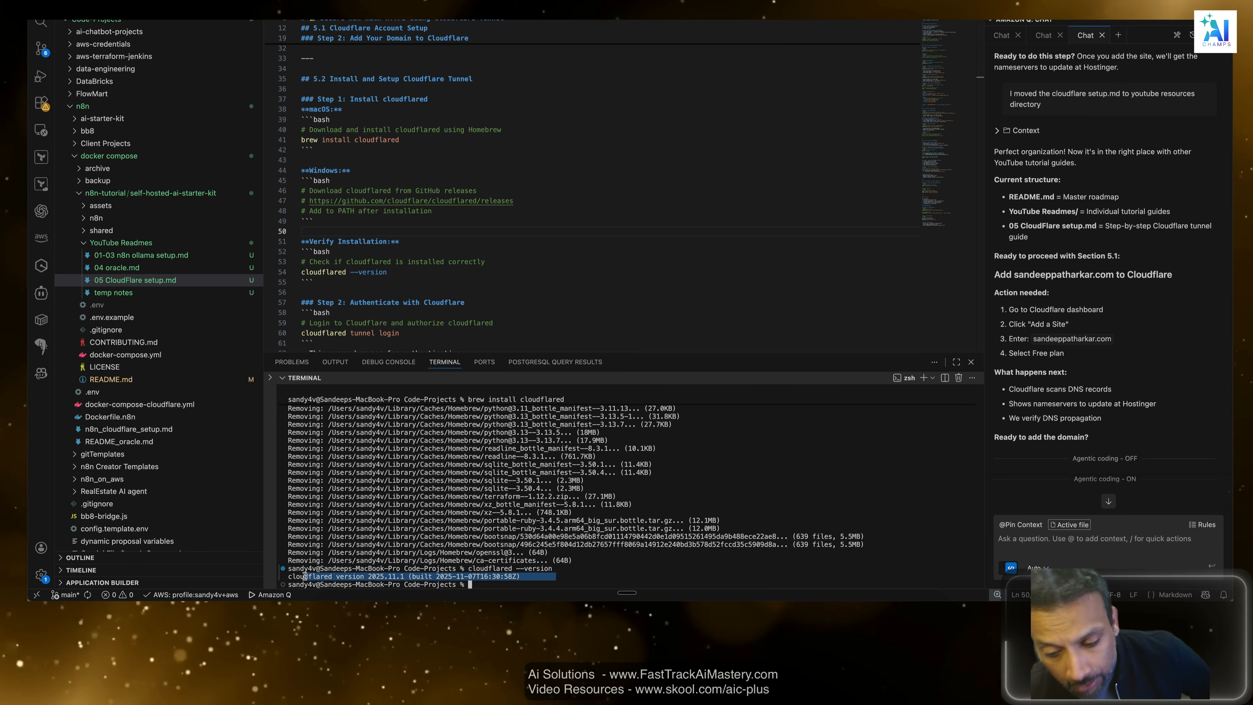
{"action": "left_click", "coordinate": [685, 516]}
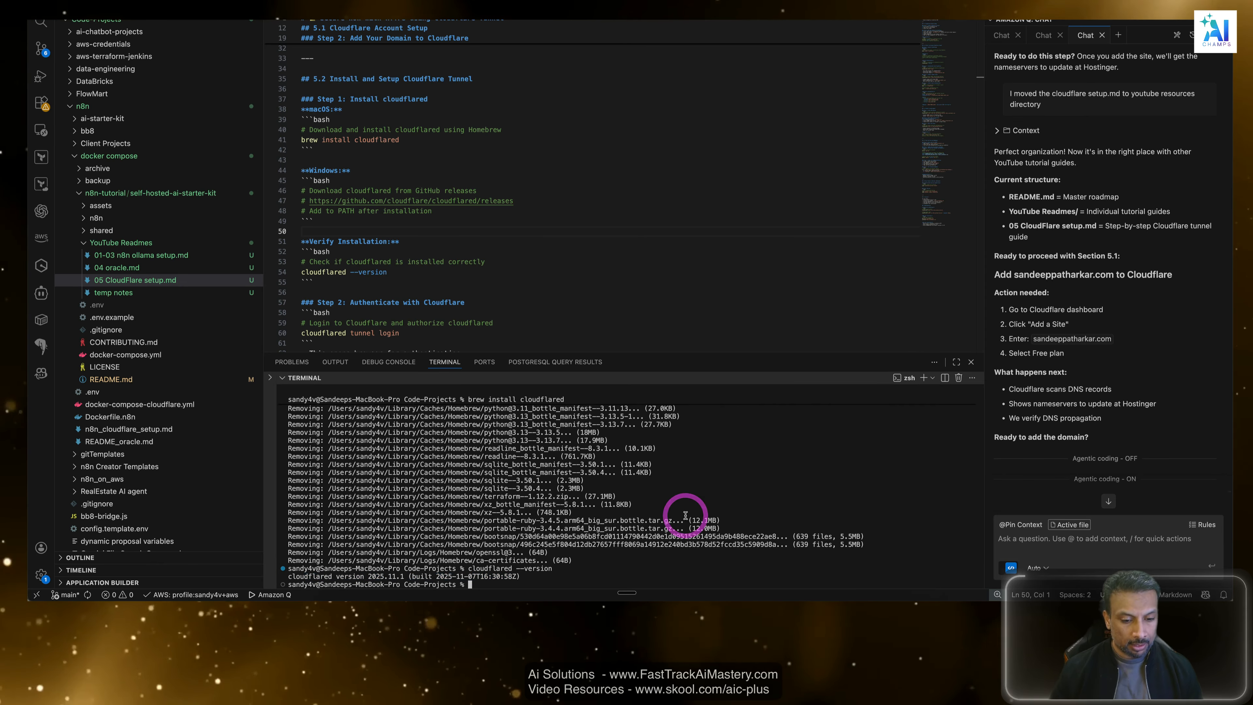
{"action": "left_click_drag", "start_coordinate": [568, 567], "coordinate": [511, 567]}
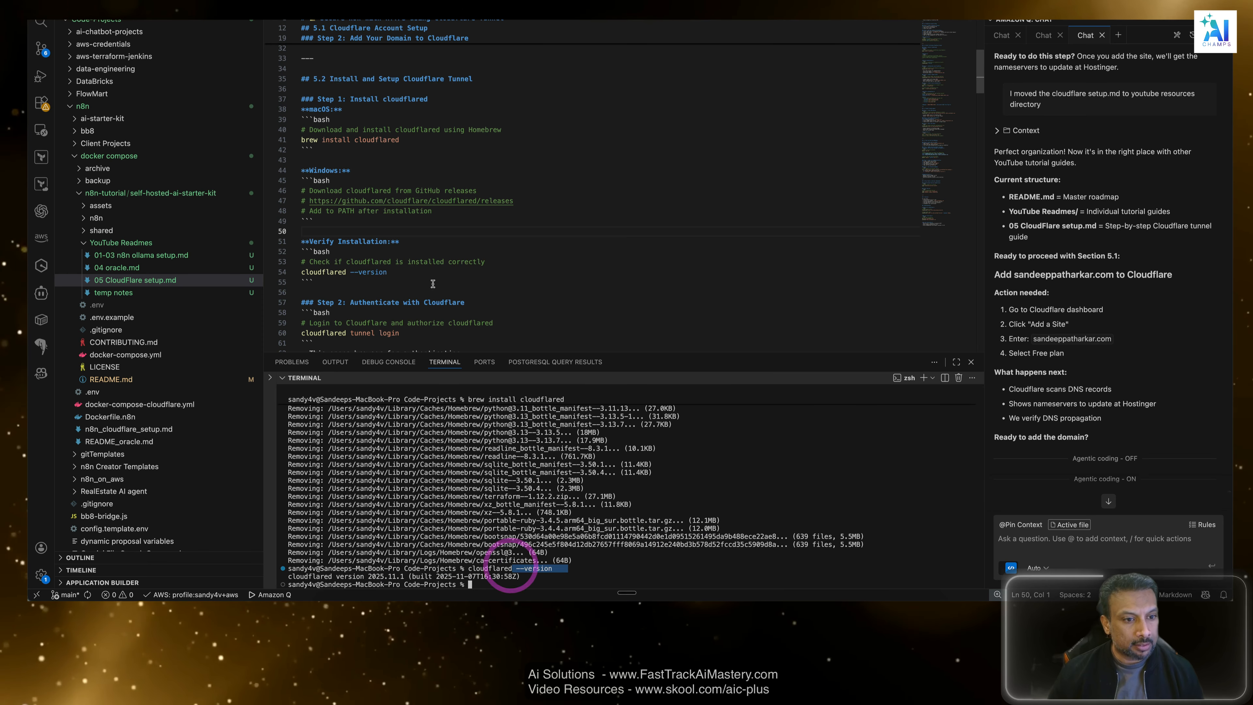
Check the assistant's cloudflared install instructions in the chat and reply "yes its installed".
{"action": "scroll", "coordinate": [418, 273], "scroll_direction": "down", "scroll_amount": 3}
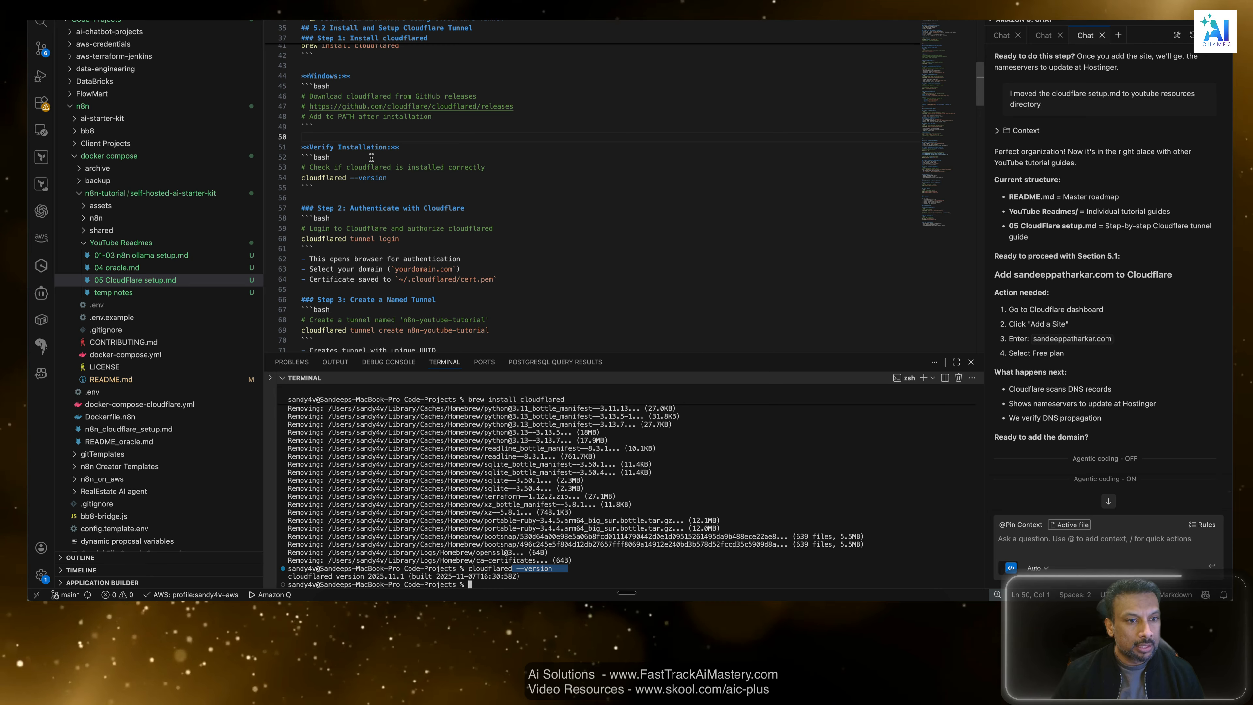
{"action": "scroll", "coordinate": [411, 232], "scroll_direction": "down", "scroll_amount": 2}
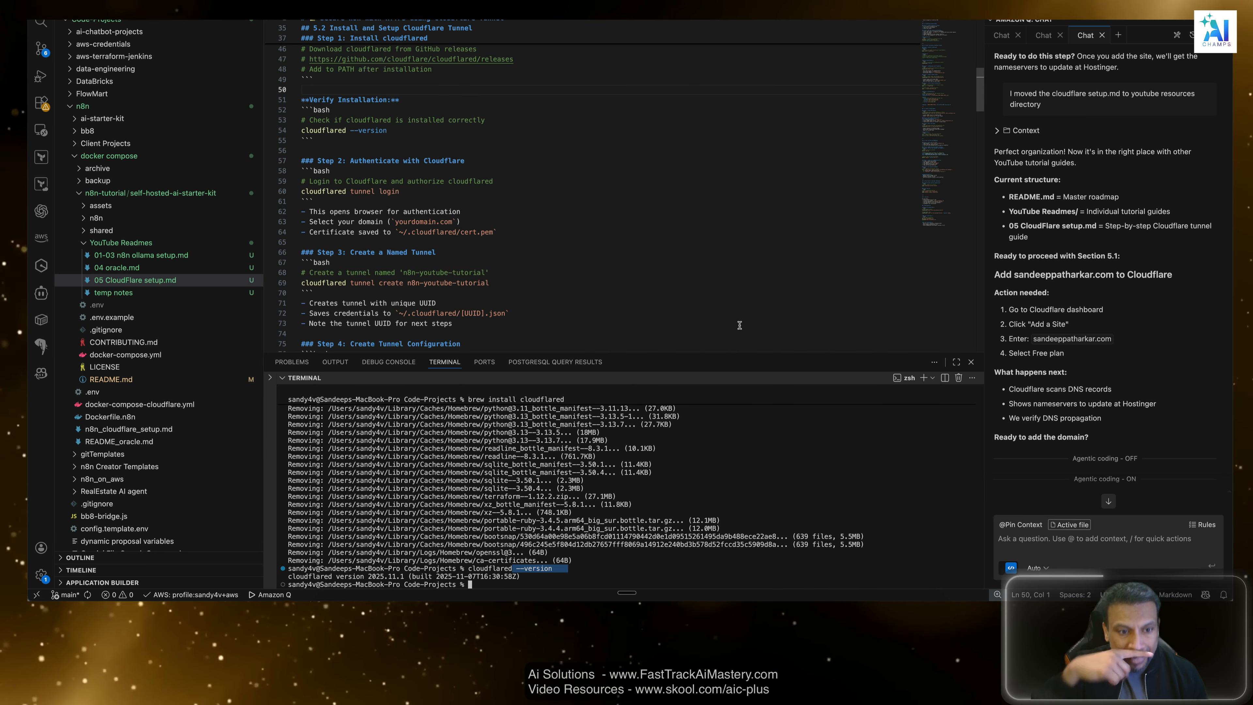
{"action": "key", "text": "super+Tab"}
{"action": "left_click", "coordinate": [312, 286]}
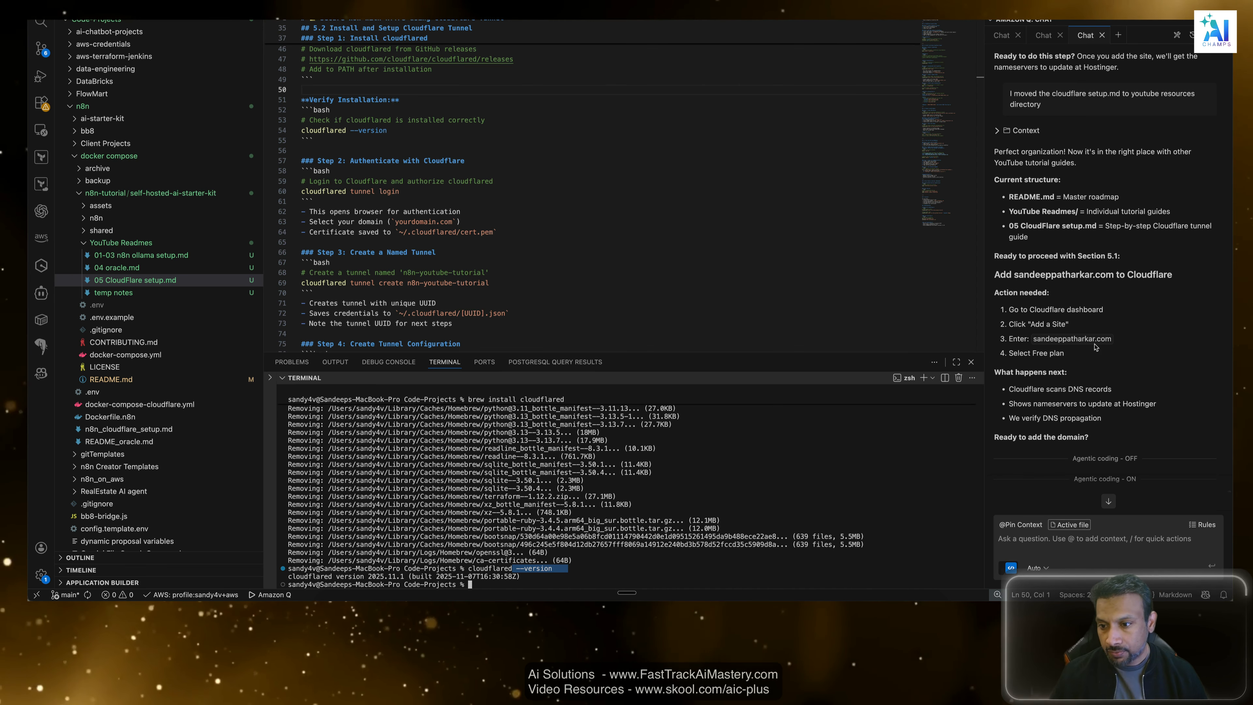
{"action": "scroll", "coordinate": [1095, 350], "scroll_direction": "down", "scroll_amount": 1}
{"action": "scroll", "coordinate": [1095, 350], "scroll_direction": "down", "scroll_amount": 15}
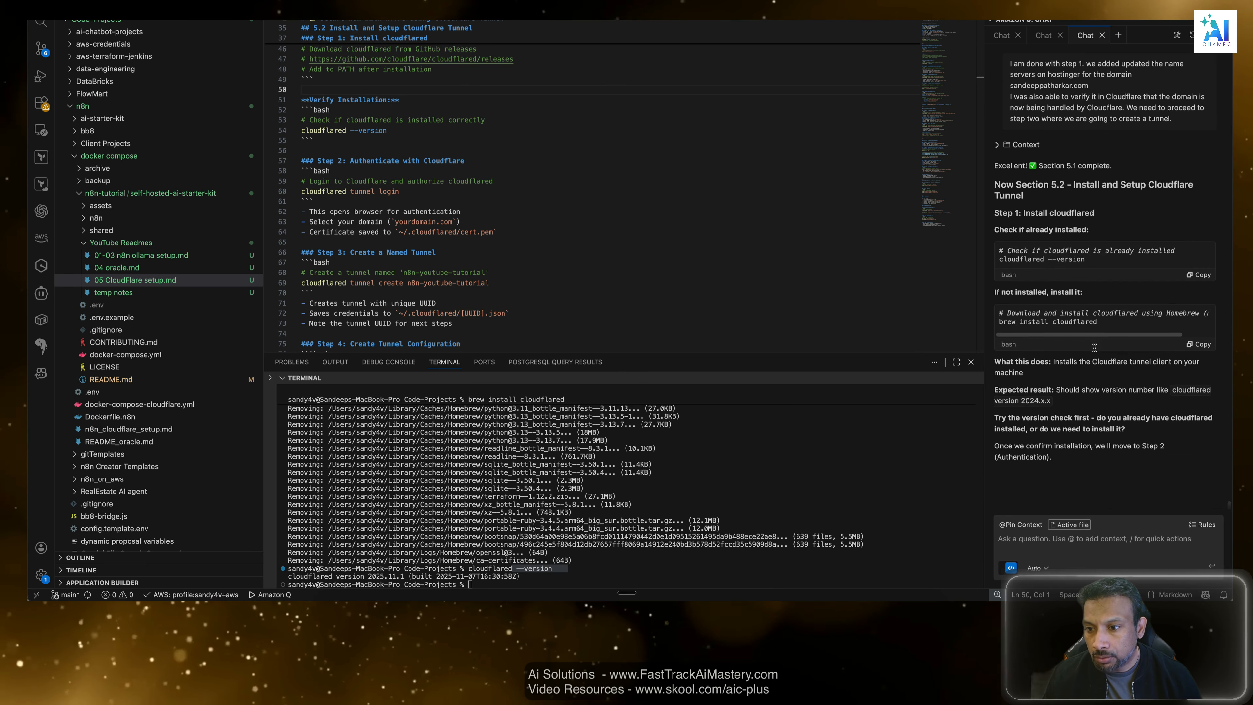
{"action": "left_click_drag", "start_coordinate": [1125, 263], "coordinate": [1001, 259]}
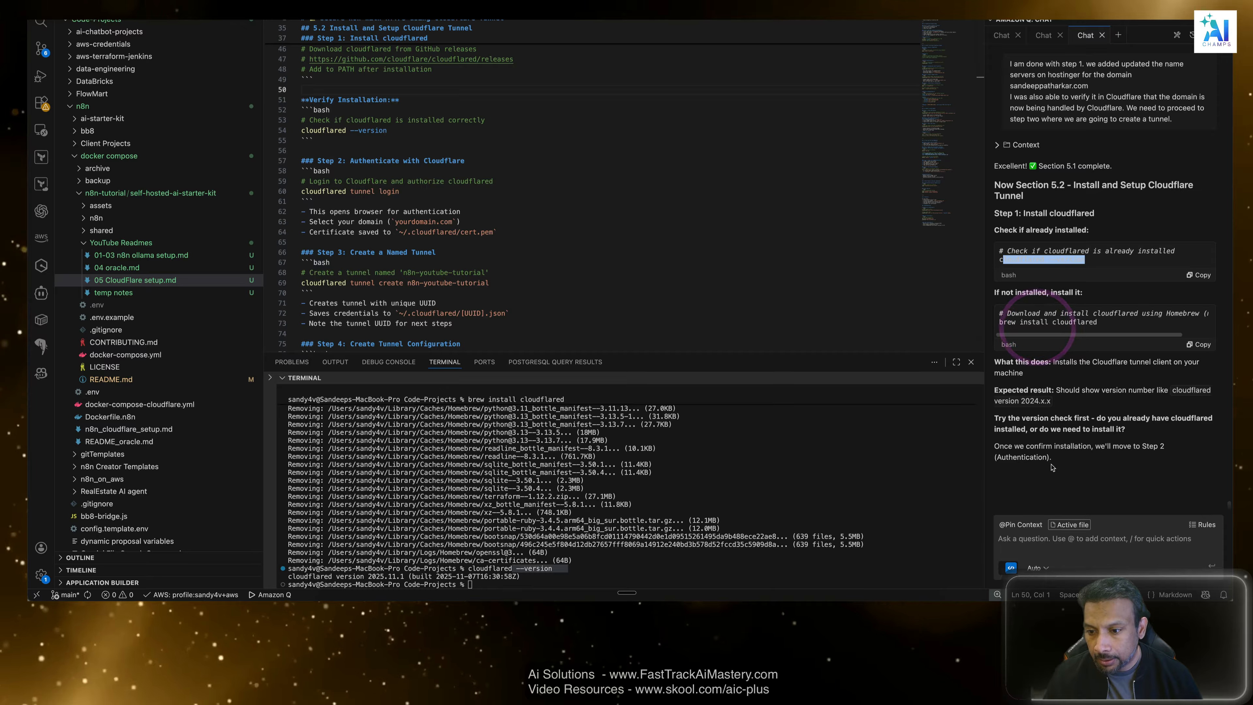
{"action": "left_click", "coordinate": [1121, 550]}
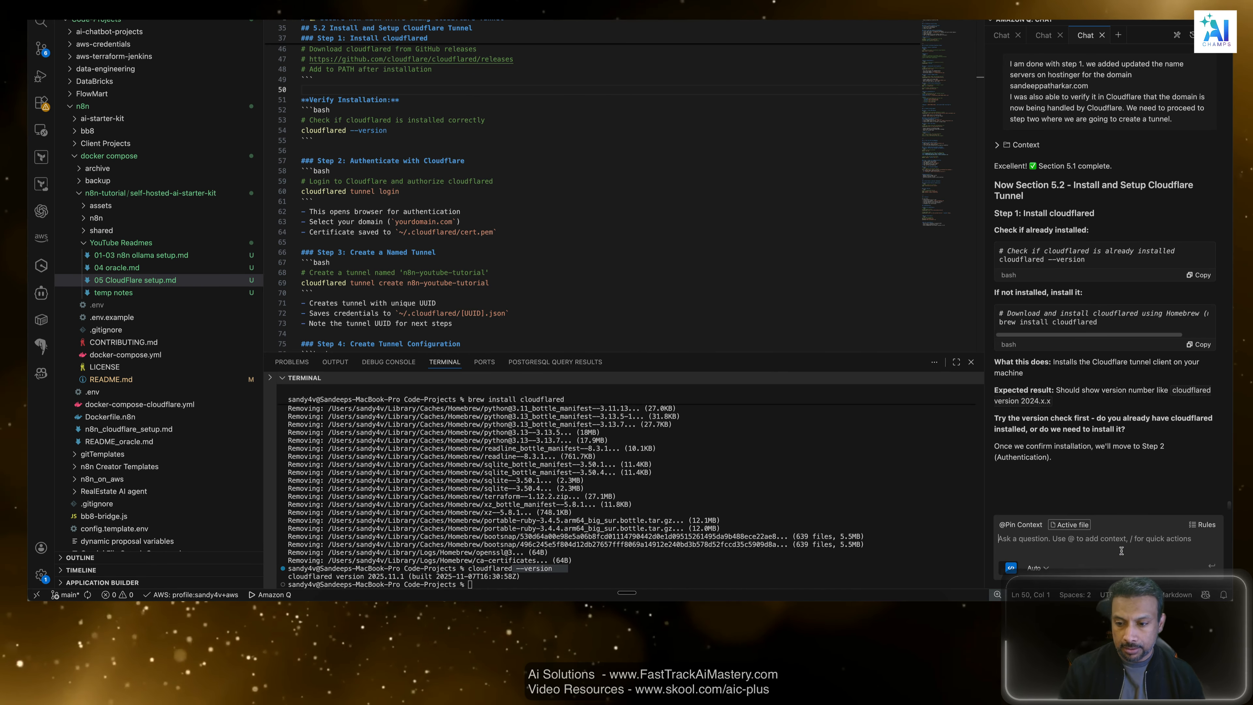
{"action": "type", "text": "yes its installed"}
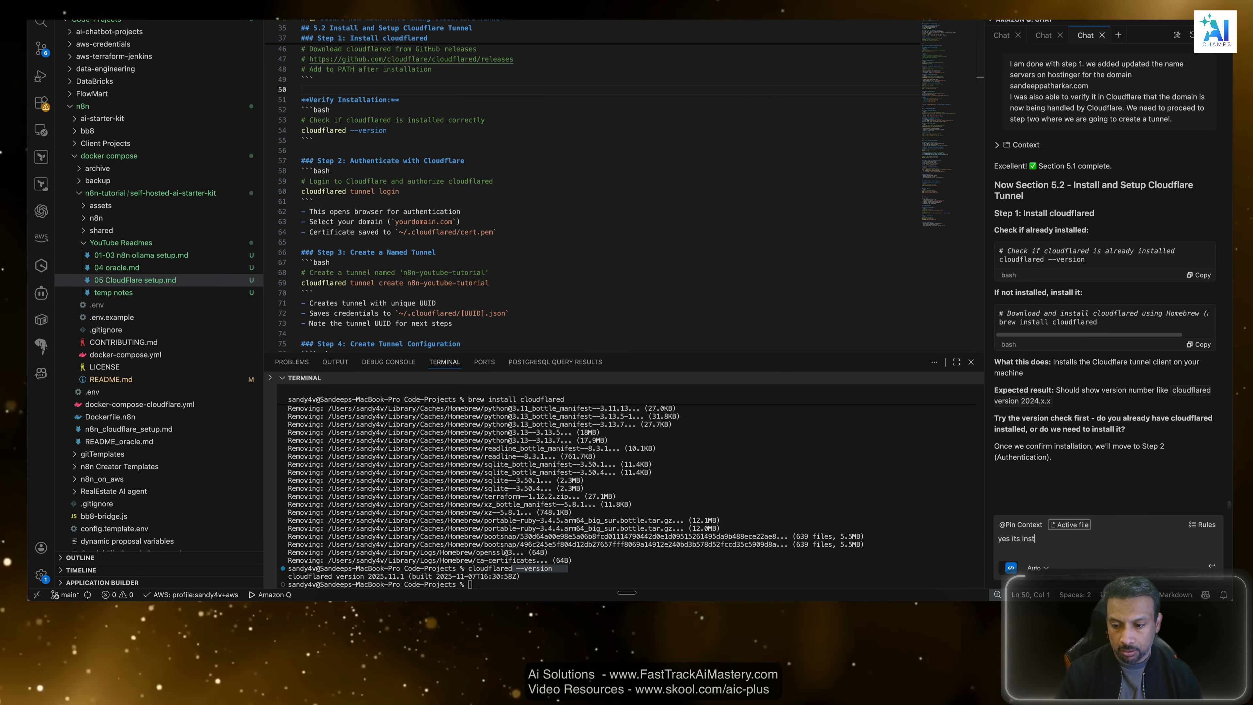
{"action": "key", "text": "Return"}
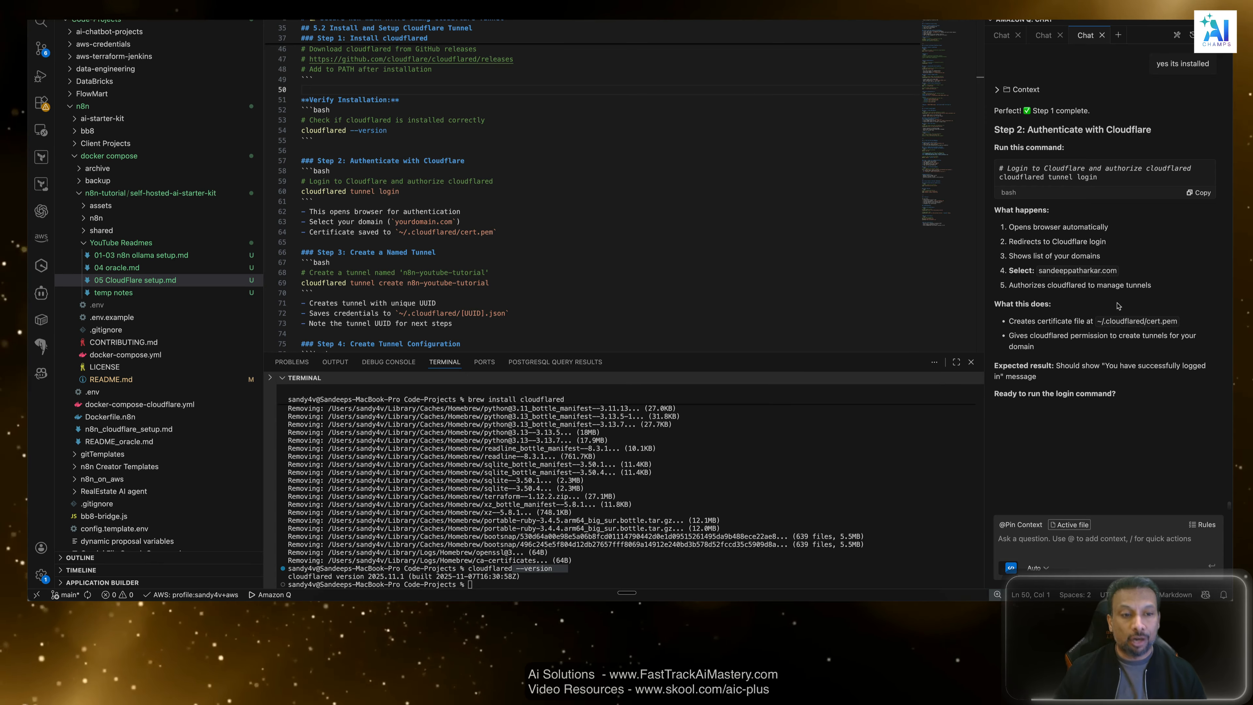
Examine the Step 2 Authenticate with Cloudflare instructions and their login command in the chat reply and the setup guide.
{"action": "left_click", "coordinate": [576, 271]}
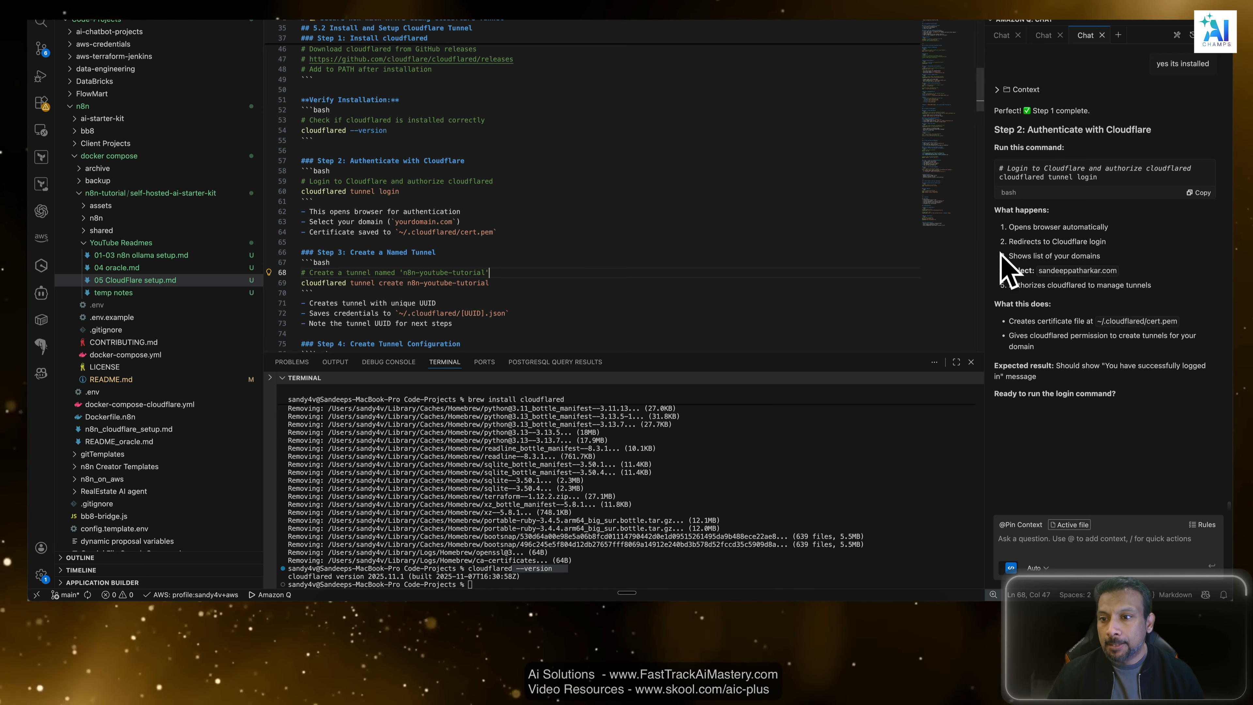
{"action": "left_click_drag", "start_coordinate": [1097, 180], "coordinate": [979, 165]}
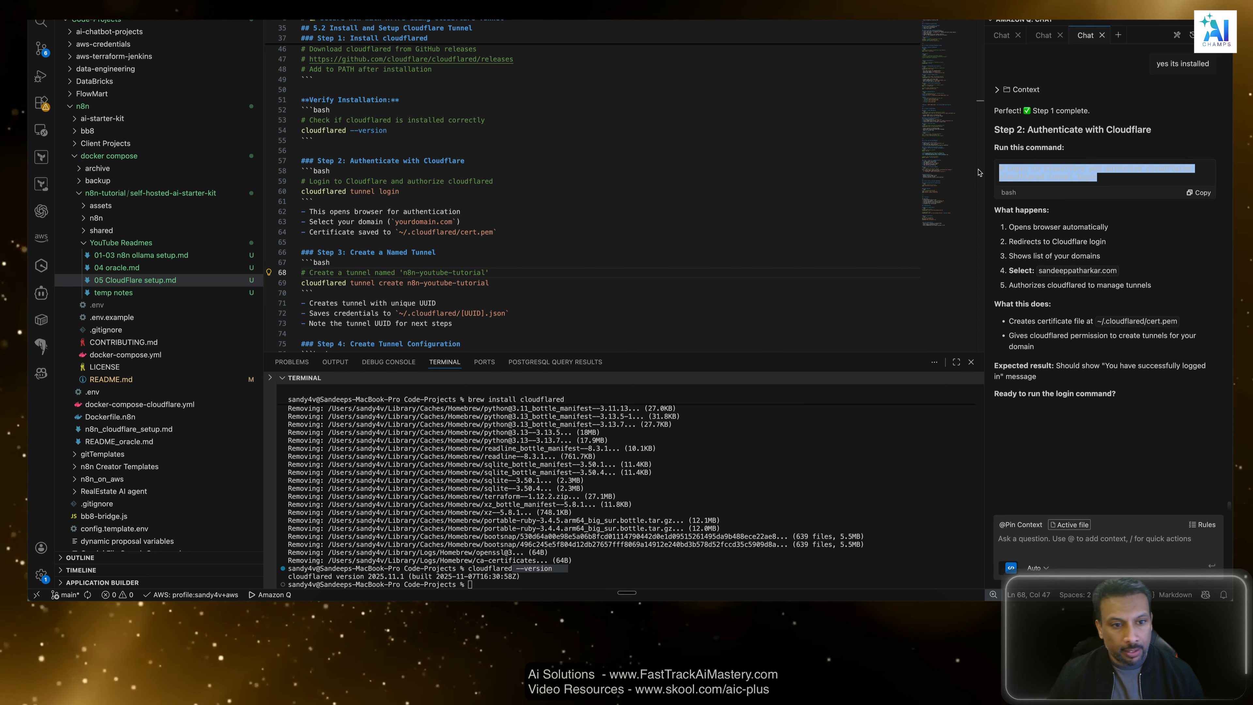
{"action": "scroll", "coordinate": [410, 286], "scroll_direction": "down", "scroll_amount": 2}
{"action": "left_click_drag", "start_coordinate": [437, 205], "coordinate": [307, 198]}
{"action": "left_click_drag", "start_coordinate": [467, 113], "coordinate": [362, 106]}
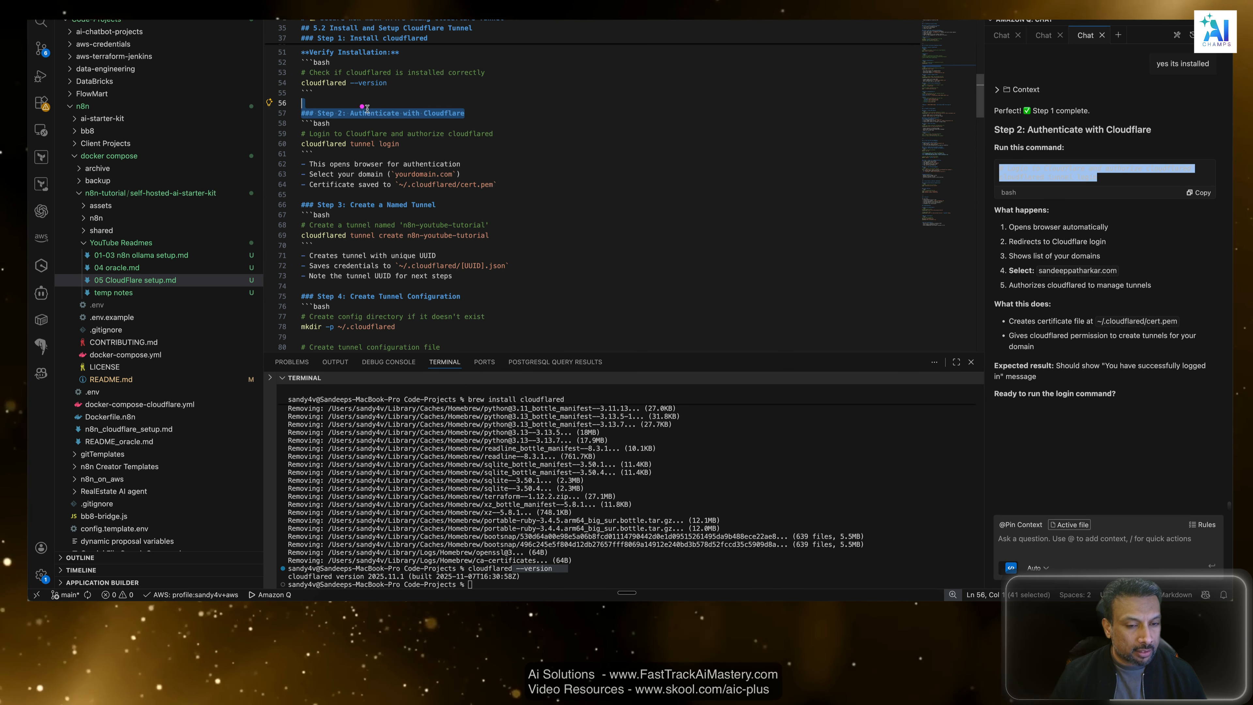
{"action": "left_click", "coordinate": [584, 126]}
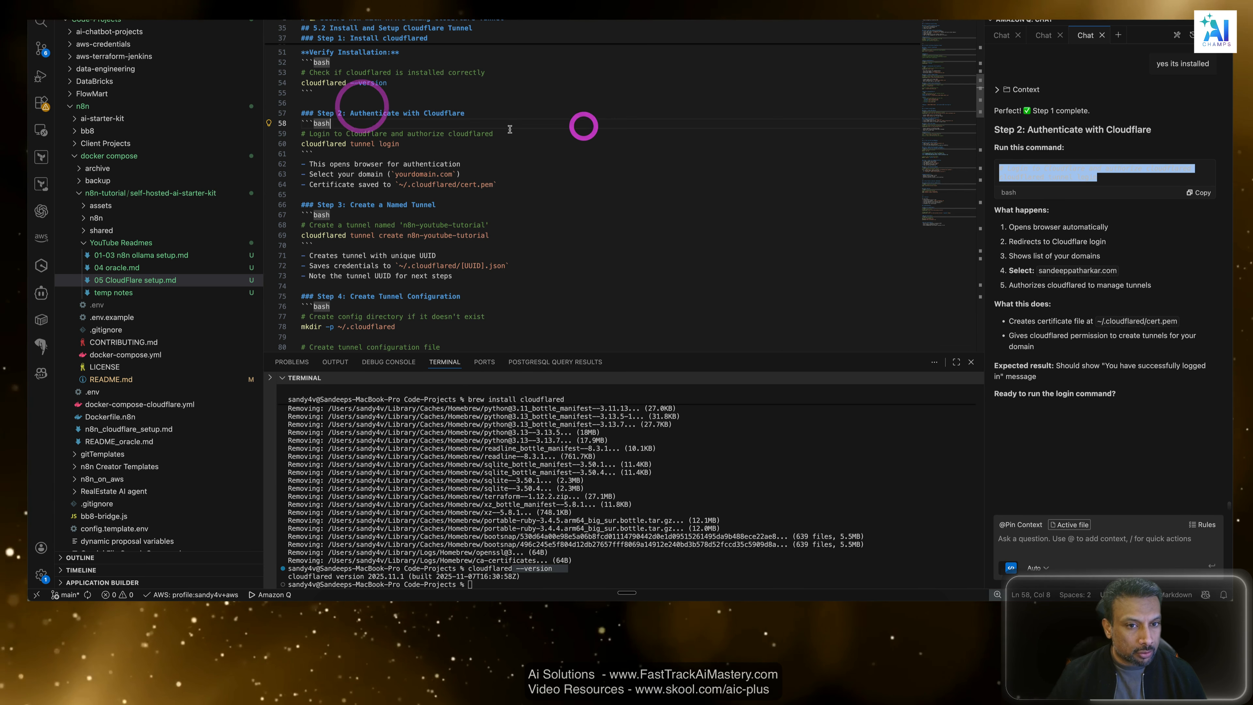
{"action": "left_click", "coordinate": [486, 133]}
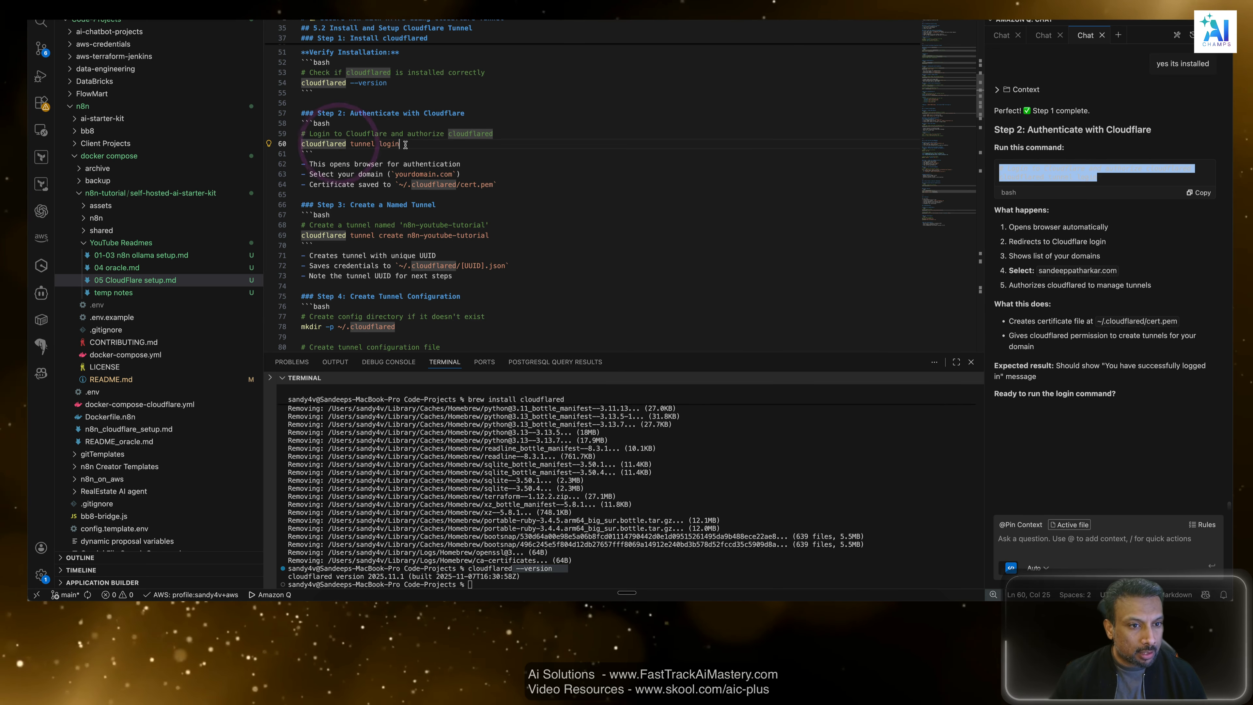
{"action": "left_click_drag", "start_coordinate": [399, 144], "coordinate": [285, 140]}
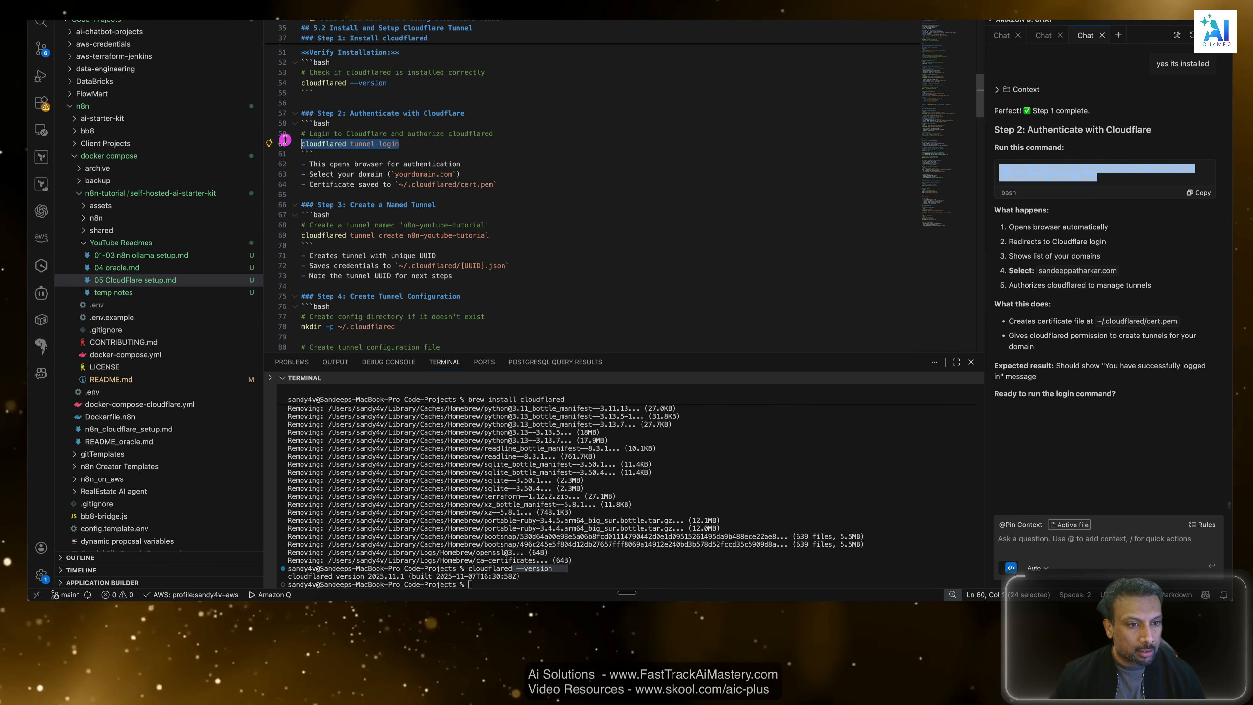
{"action": "left_click", "coordinate": [285, 140]}
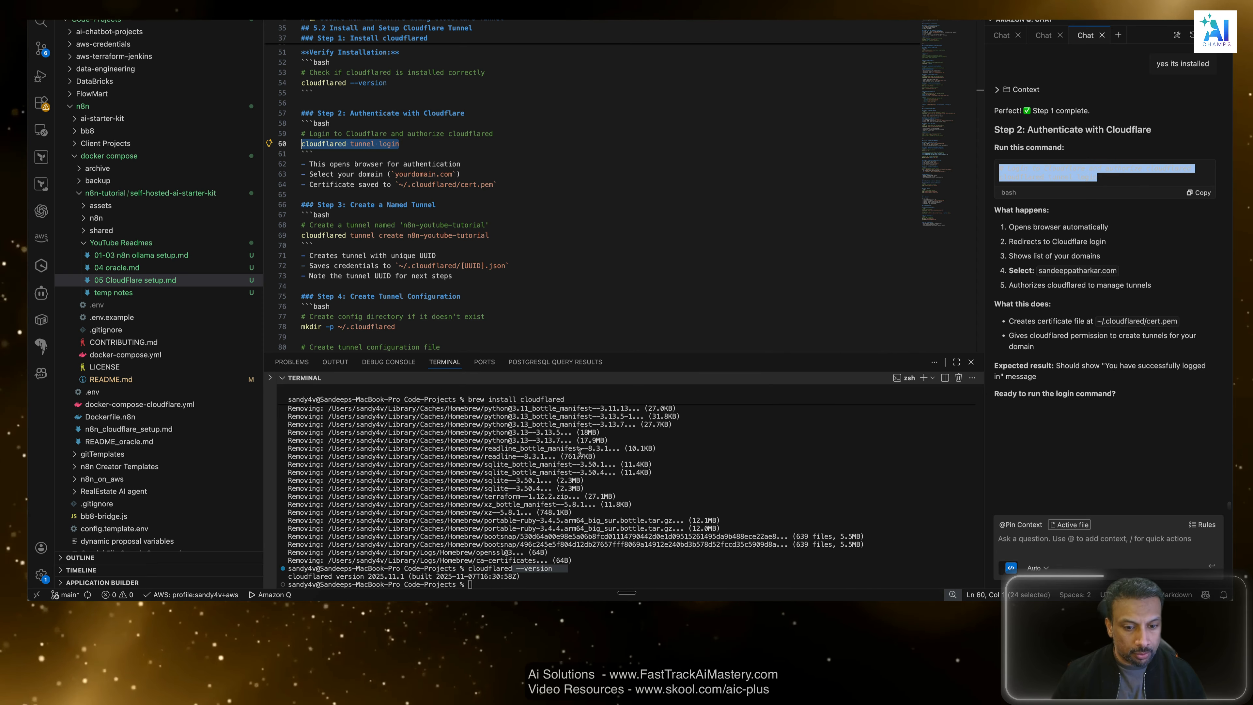
Clear the terminal and run cloudflared tunnel login.
{"action": "left_click", "coordinate": [680, 540]}
{"action": "type", "text": "clear"}
{"action": "key", "text": "Return"}
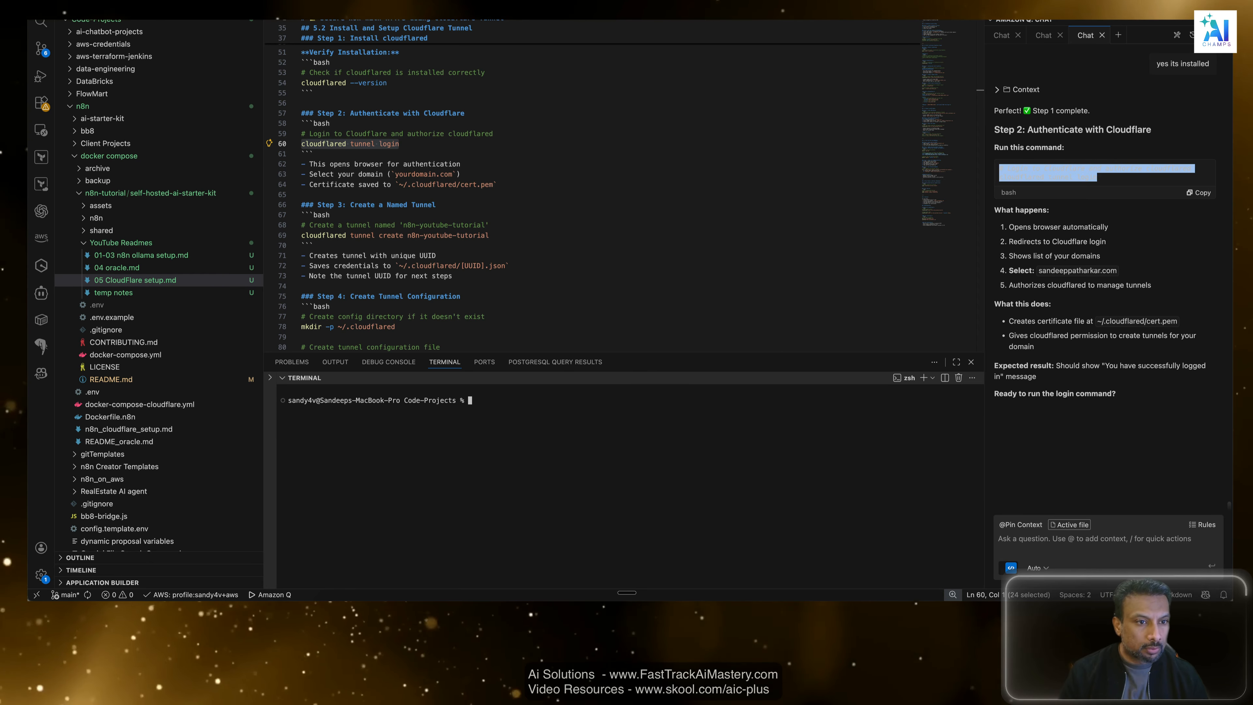
{"action": "type", "text": "cloud"}
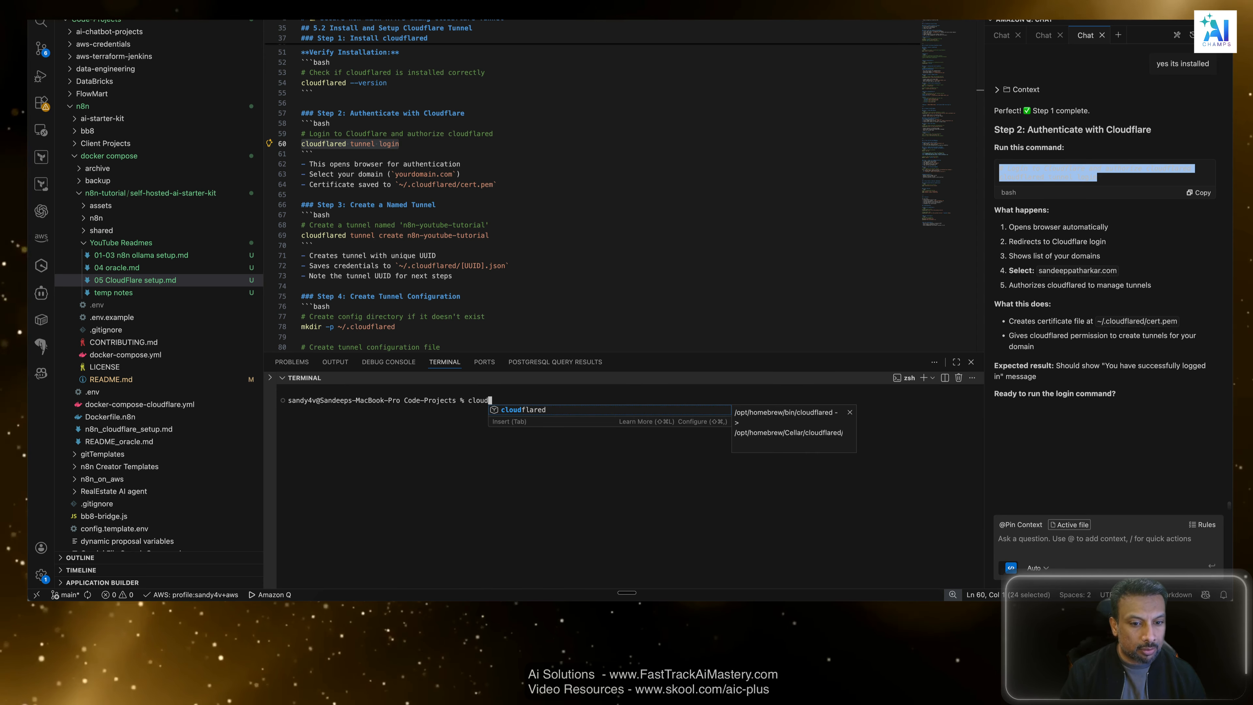
{"action": "key", "text": "Tab"}
{"action": "type", "text": "tun"}
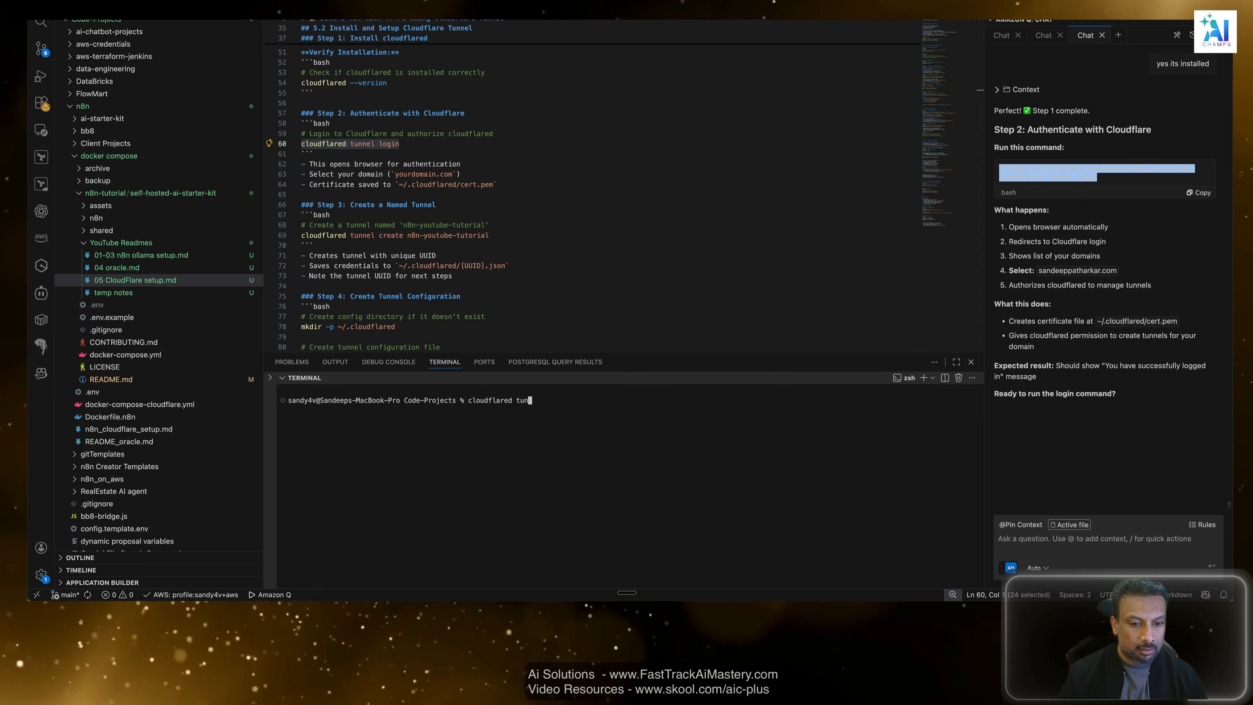
{"action": "type", "text": "nel login"}
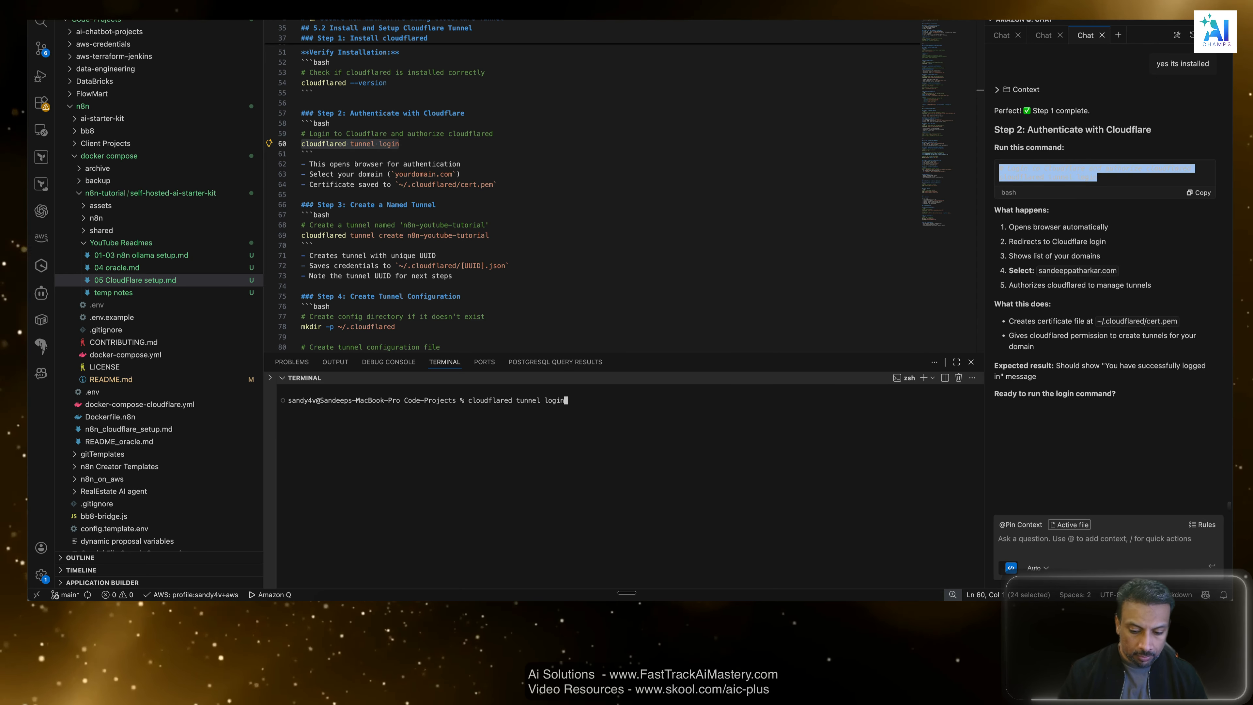
{"action": "key", "text": "Return"}
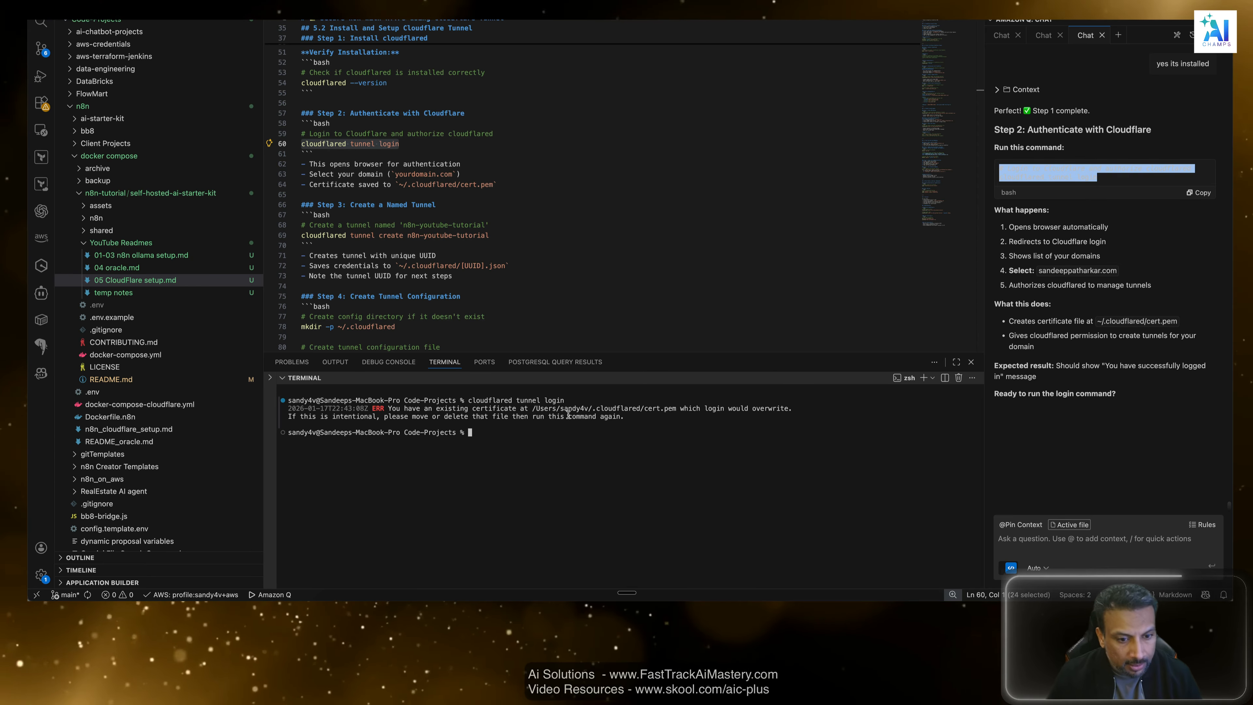
Copy the terminal output of the login command and send it to the chat assistant.
{"action": "left_click_drag", "start_coordinate": [633, 417], "coordinate": [280, 403]}
{"action": "key", "text": "super+c"}
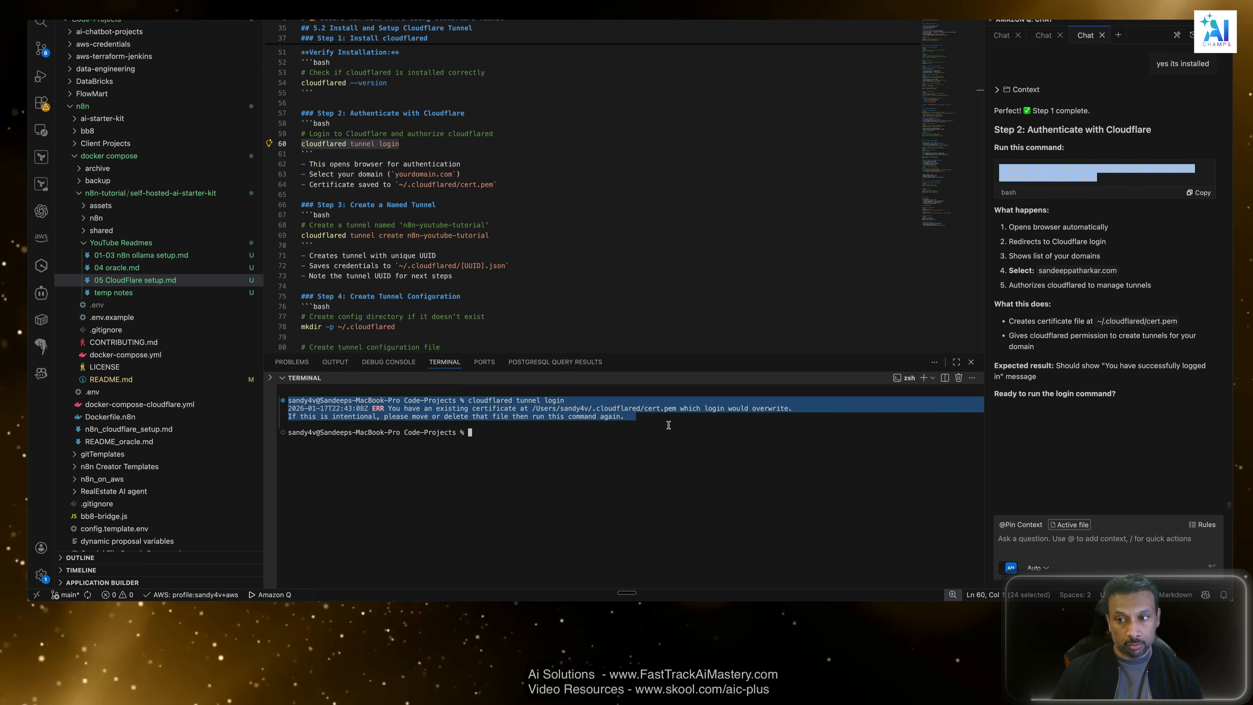
{"action": "left_click", "coordinate": [1059, 546]}
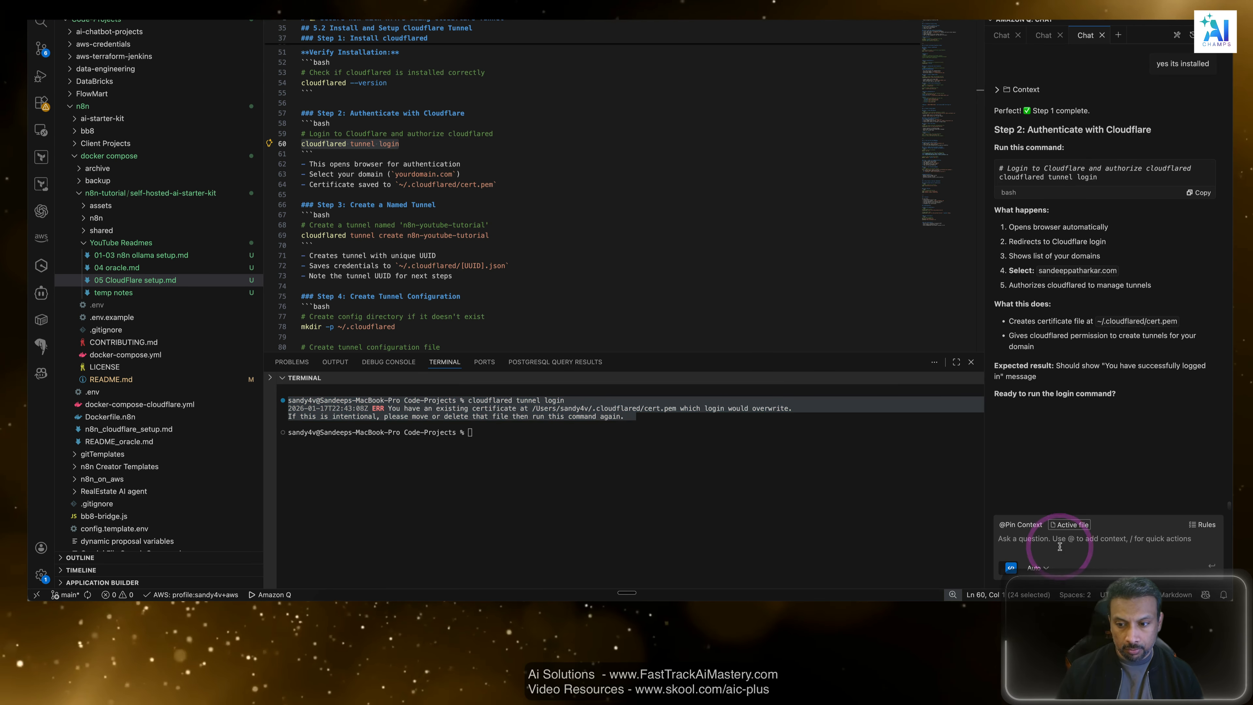
{"action": "key", "text": "super+v"}
{"action": "key", "text": "Return"}
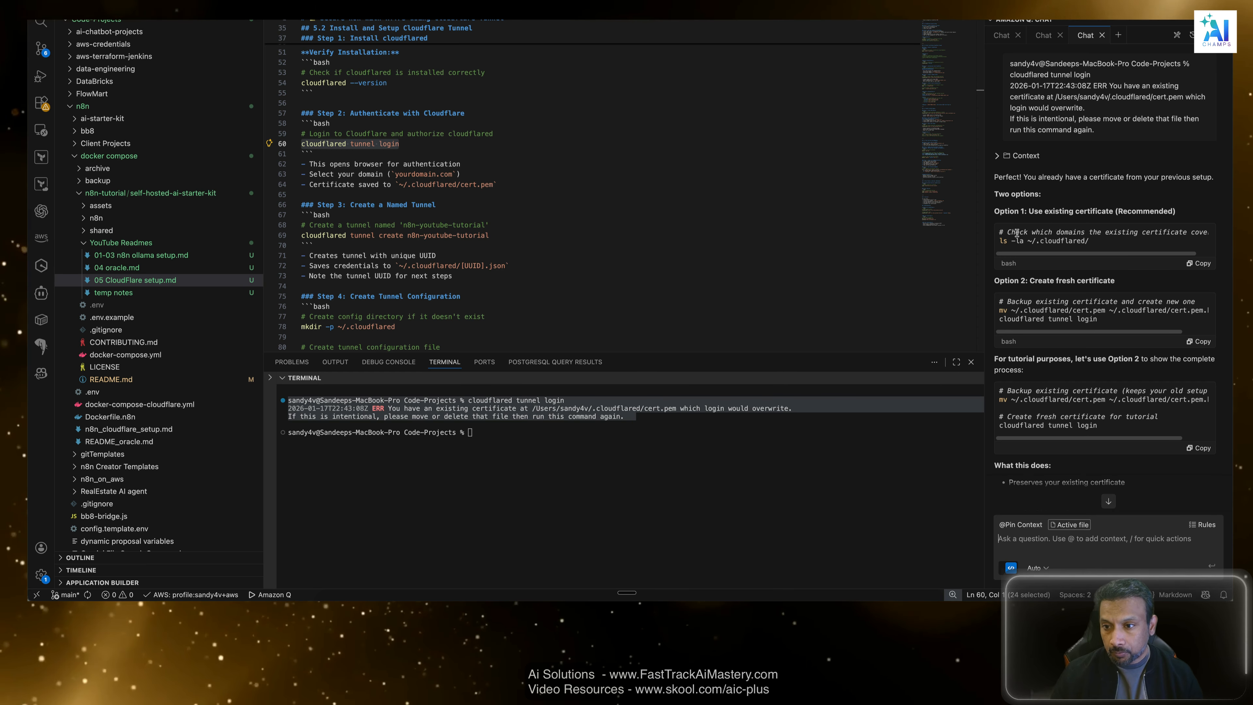
Review the assistant's two certificate options, including the backup and fresh login commands suggested for the tutorial.
{"action": "left_click_drag", "start_coordinate": [1015, 232], "coordinate": [1016, 260]}
{"action": "left_click", "coordinate": [1196, 228]}
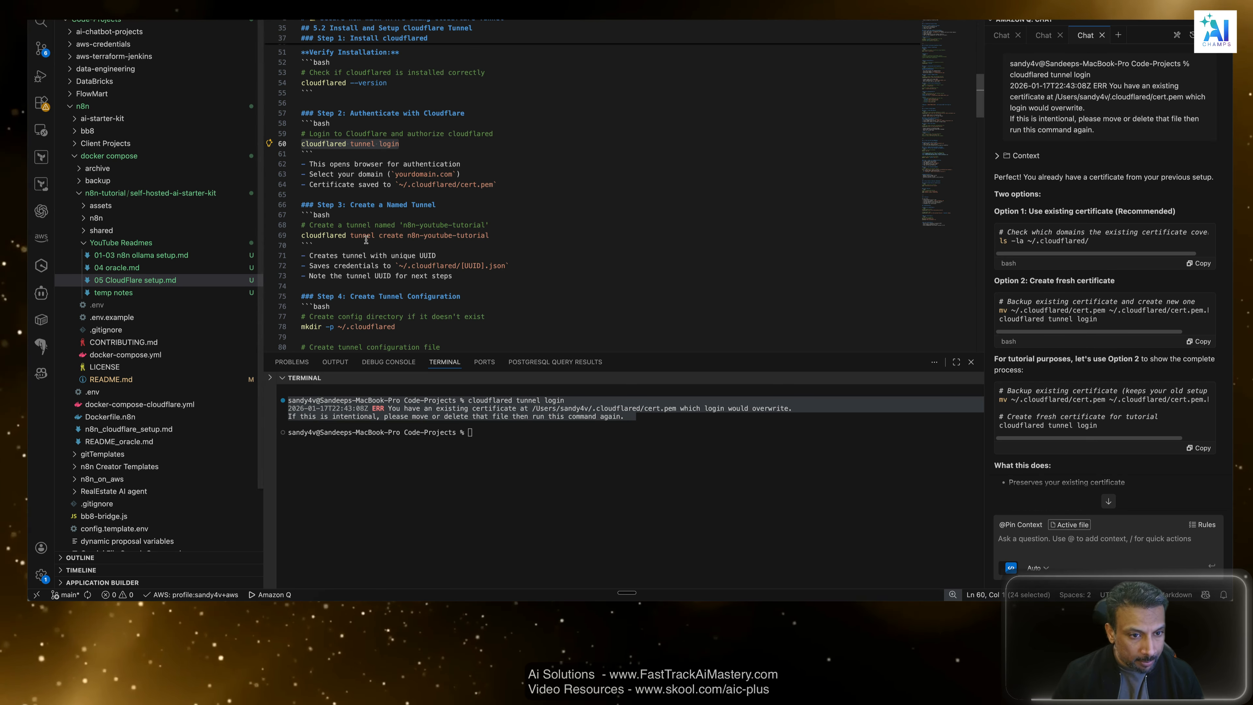
{"action": "left_click", "coordinate": [446, 248]}
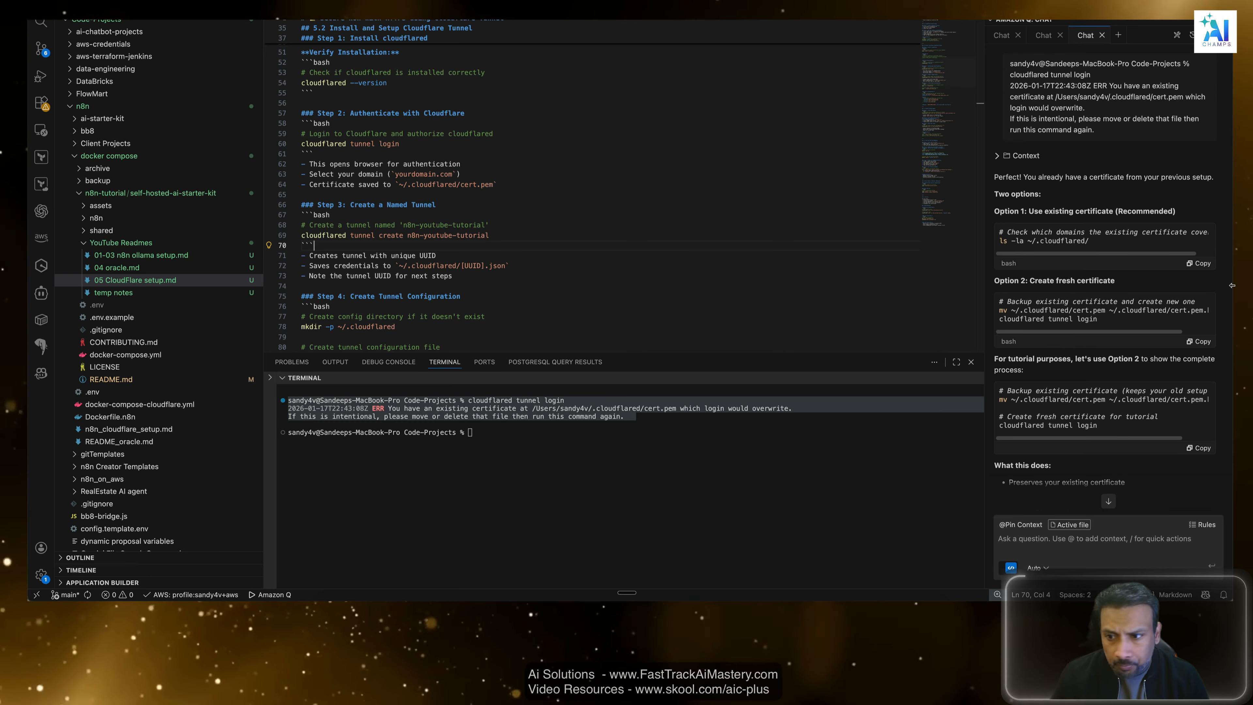
{"action": "scroll", "coordinate": [1061, 326], "scroll_direction": "down", "scroll_amount": 1}
{"action": "scroll", "coordinate": [1057, 317], "scroll_direction": "down", "scroll_amount": 1}
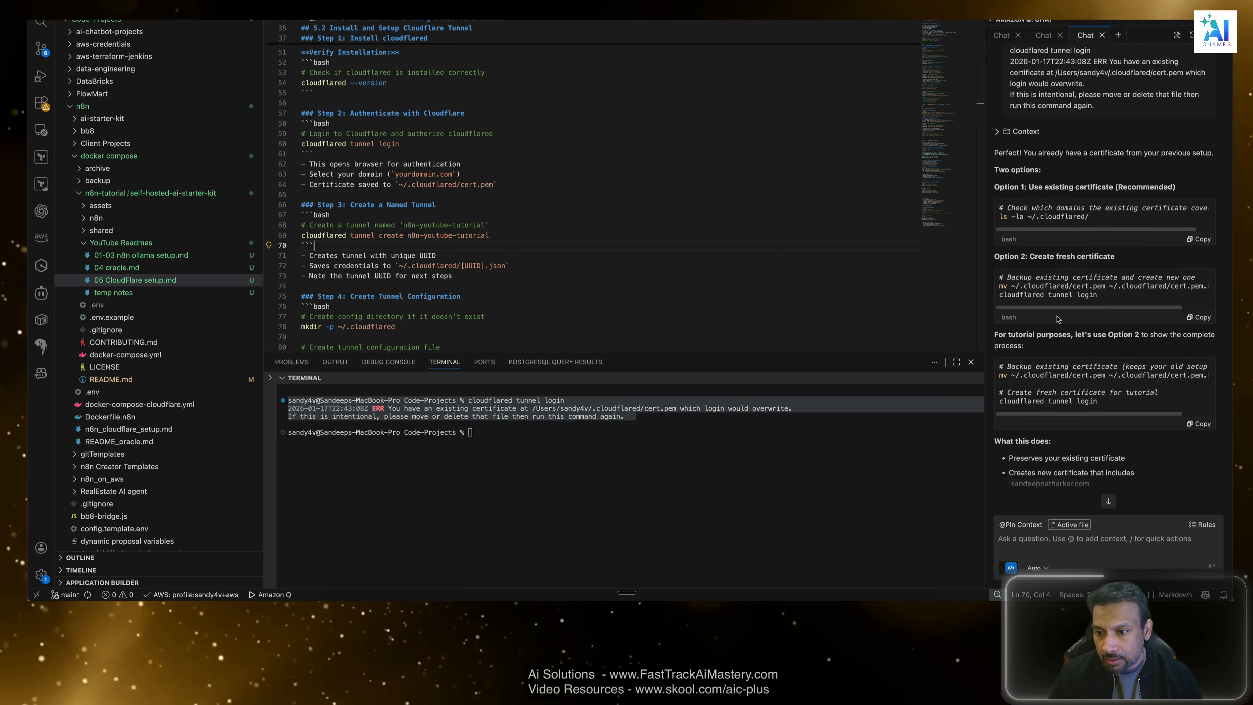
{"action": "left_click", "coordinate": [1080, 342]}
{"action": "left_click_drag", "start_coordinate": [1110, 341], "coordinate": [1153, 337]}
{"action": "left_click", "coordinate": [1154, 335]}
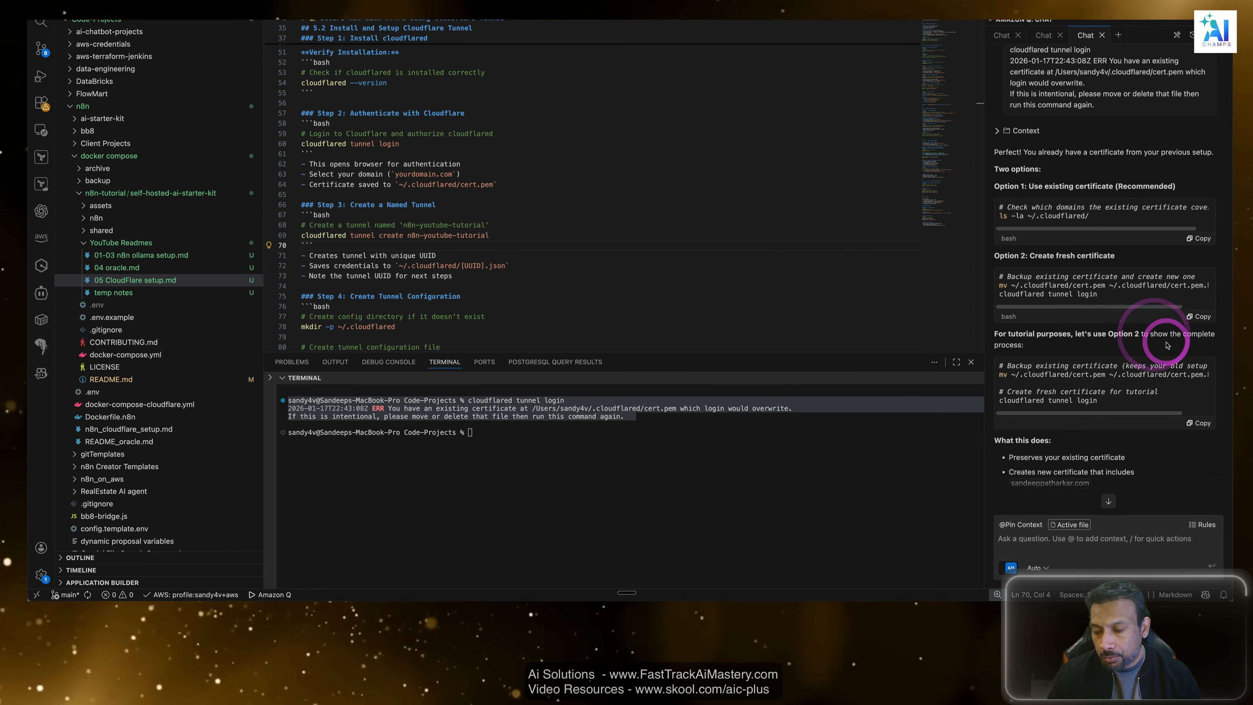
{"action": "scroll", "coordinate": [1140, 365], "scroll_direction": "down", "scroll_amount": 2}
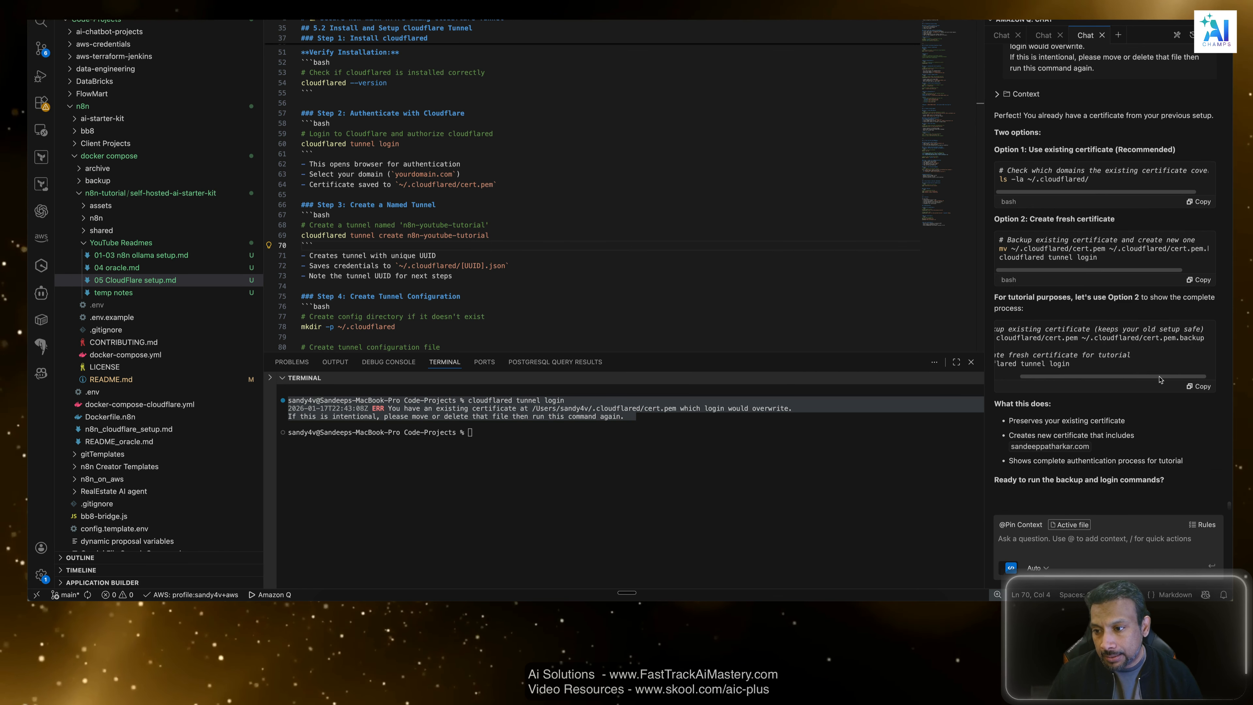
{"action": "left_click", "coordinate": [1078, 377]}
Ask the assistant "If we go with suggestion two or option two, will that mean that my AWS AI Pro.com will stop working?".
{"action": "left_click", "coordinate": [1087, 548]}
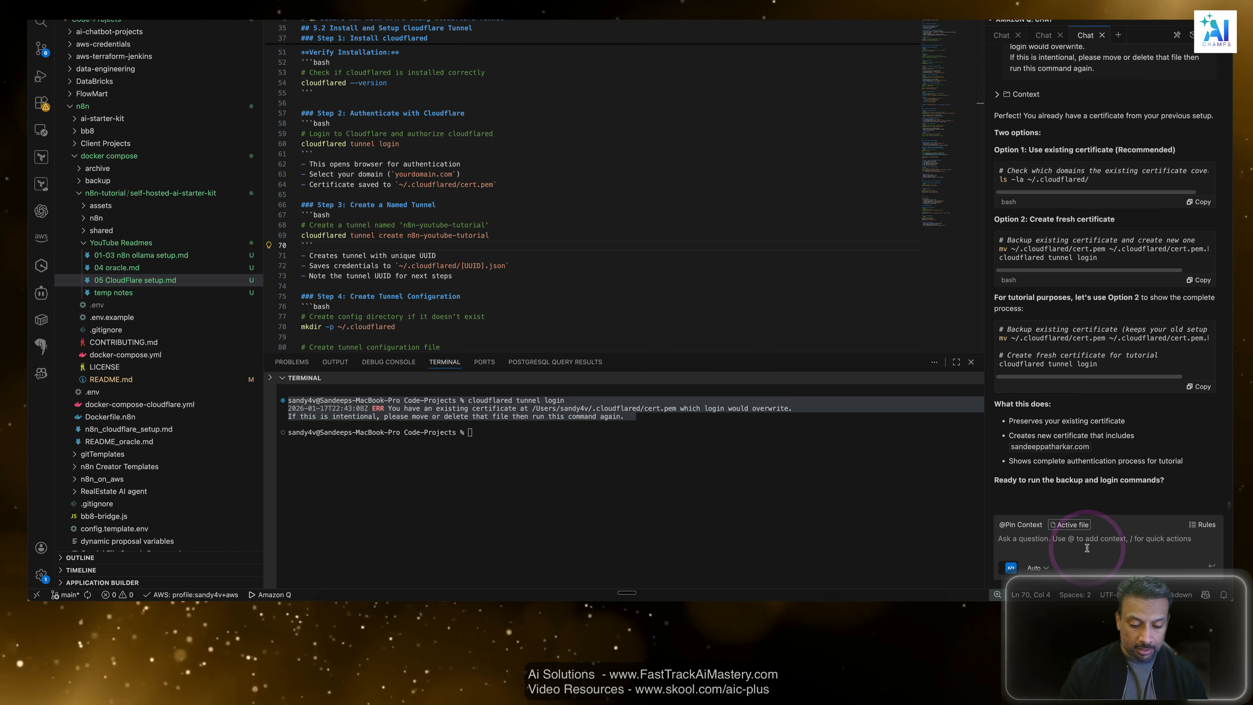
{"action": "type", "text": "if we"}
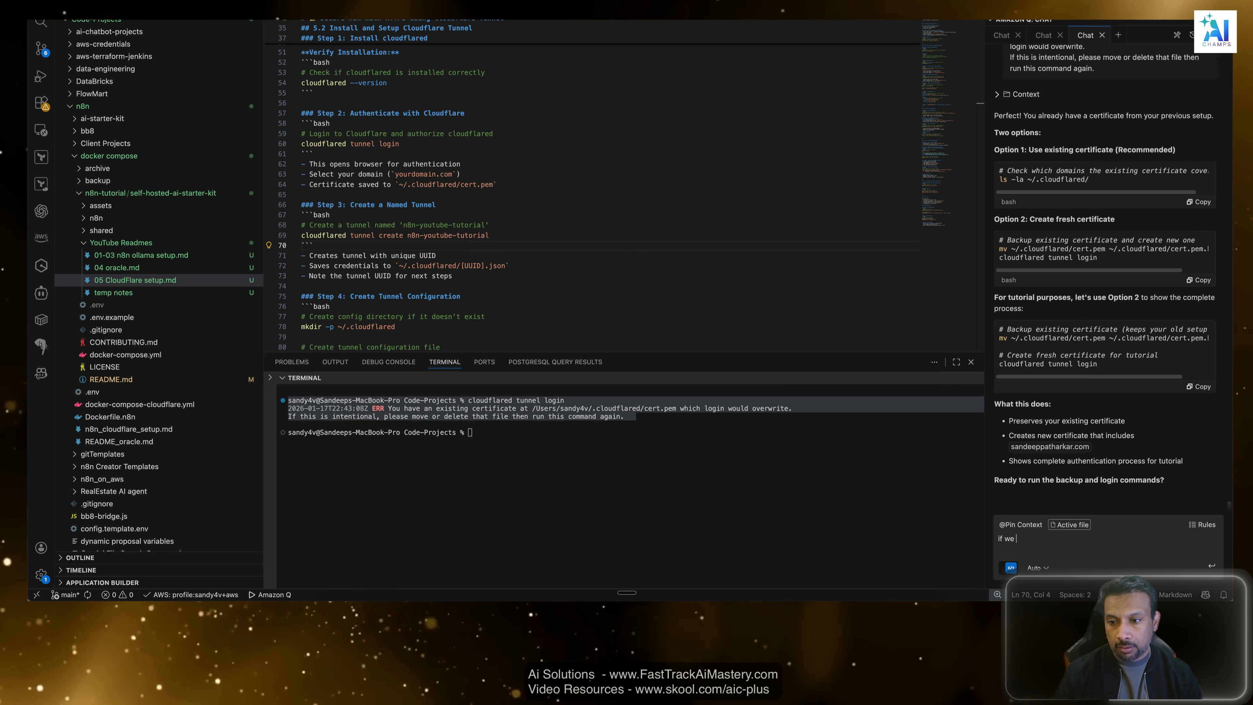
{"action": "type", "text": " go t"}
{"action": "key", "text": "BackSpace"}
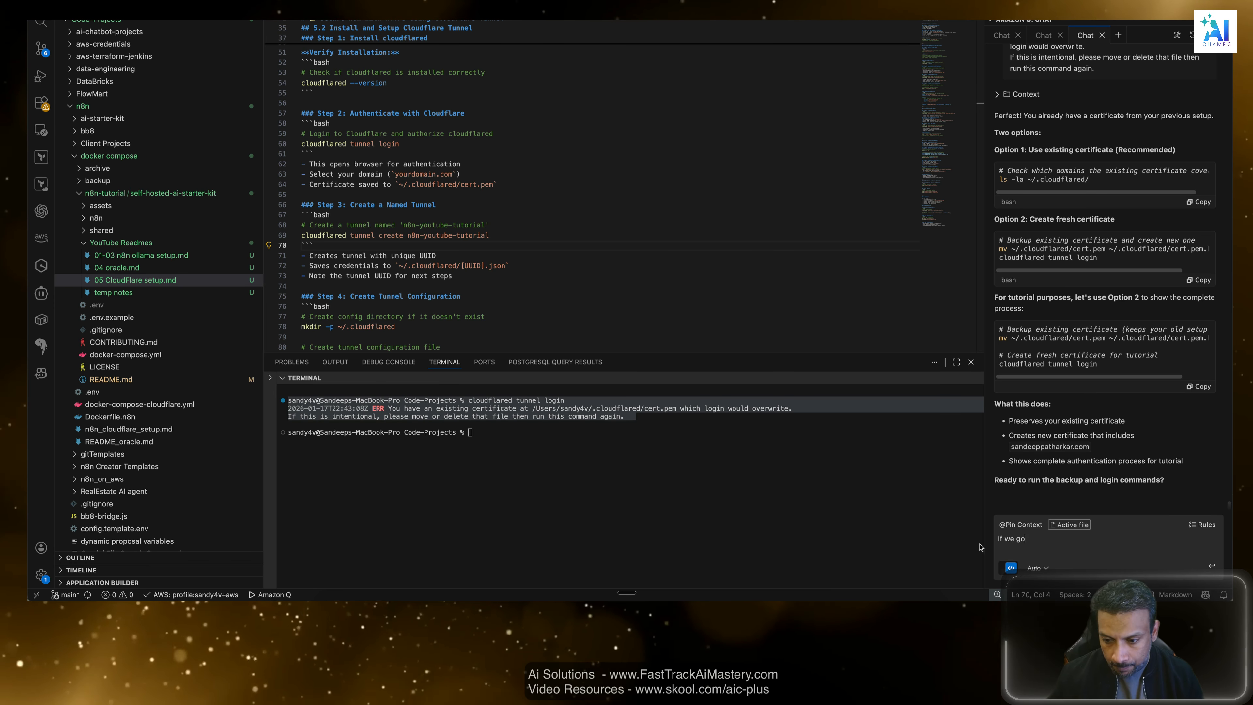
{"action": "left_click_drag", "start_coordinate": [1036, 537], "coordinate": [989, 537]}
{"action": "key", "text": "BackSpace"}
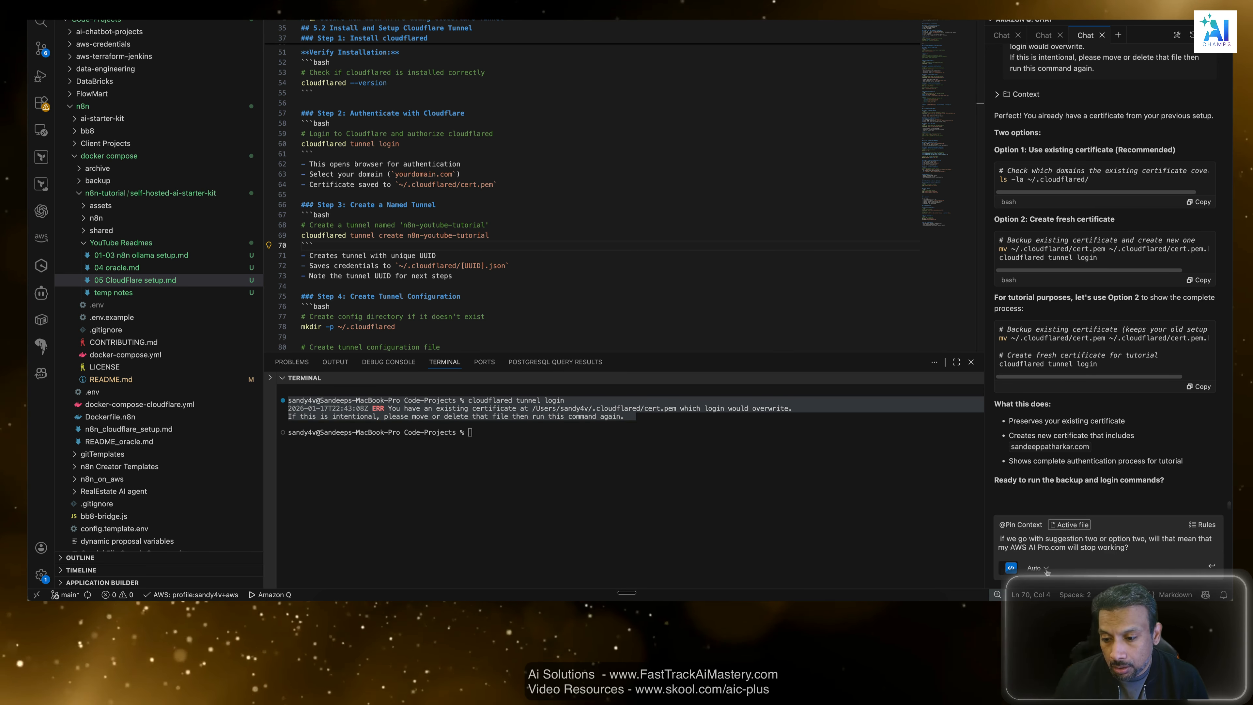
{"action": "key", "text": "Return"}
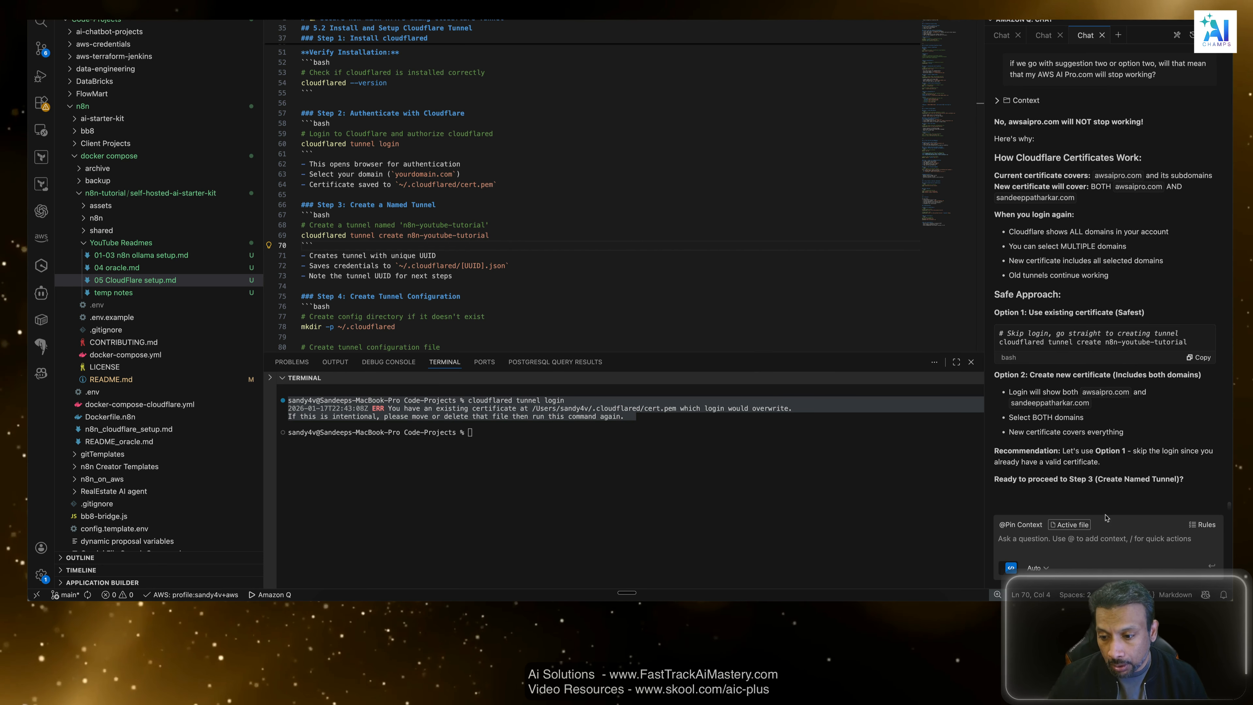
Reply to the chat assistant with "let's create a new one, that's fine.".
{"action": "left_click", "coordinate": [1105, 545]}
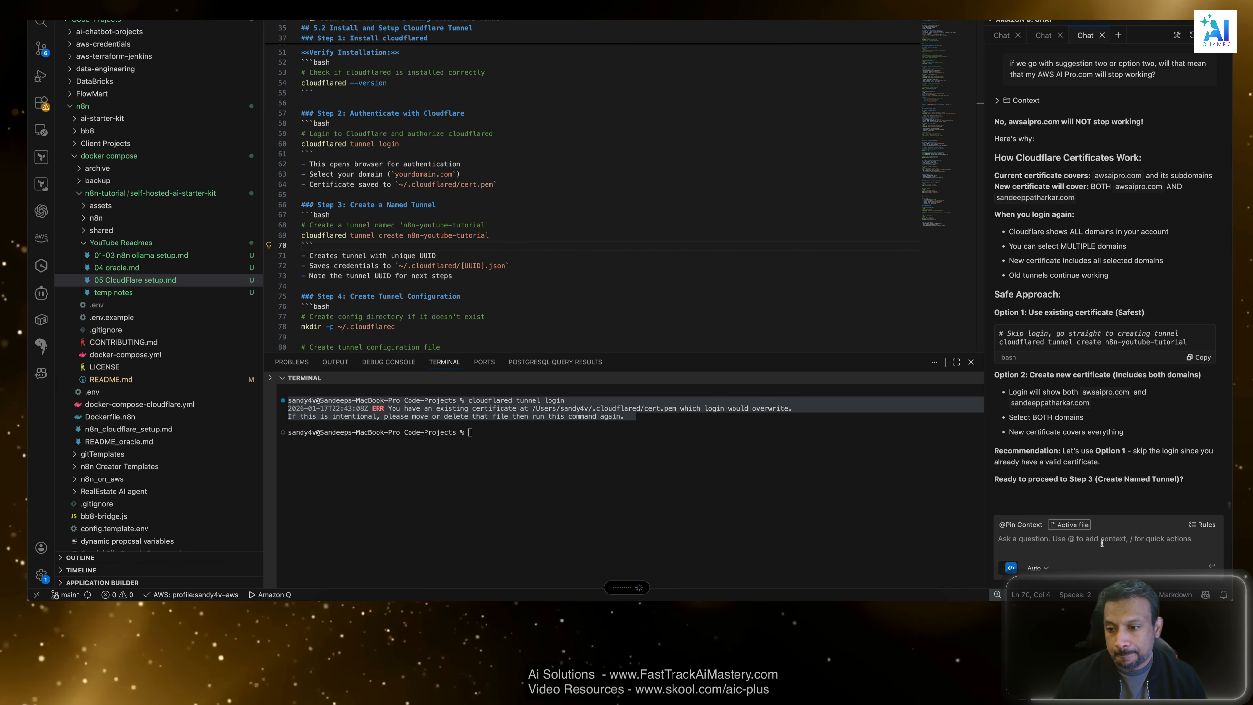
{"action": "type", "text": "let's create a new one, that's fine."}
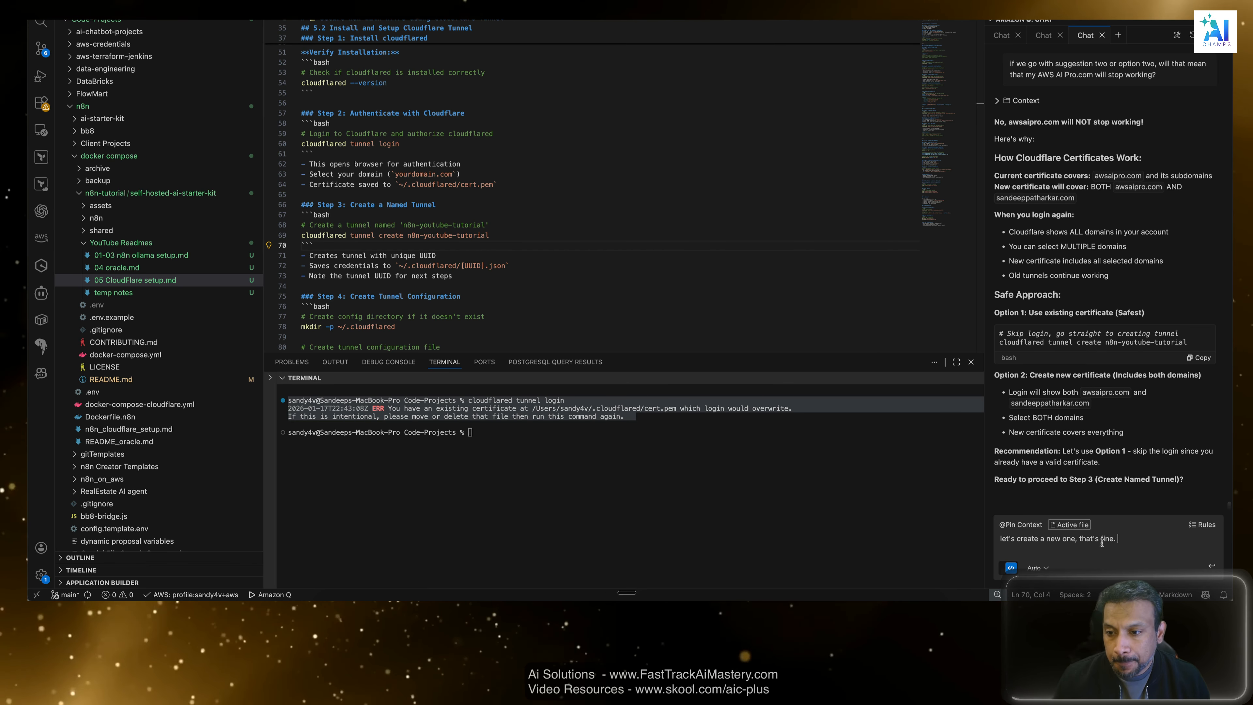
{"action": "left_click", "coordinate": [1213, 567]}
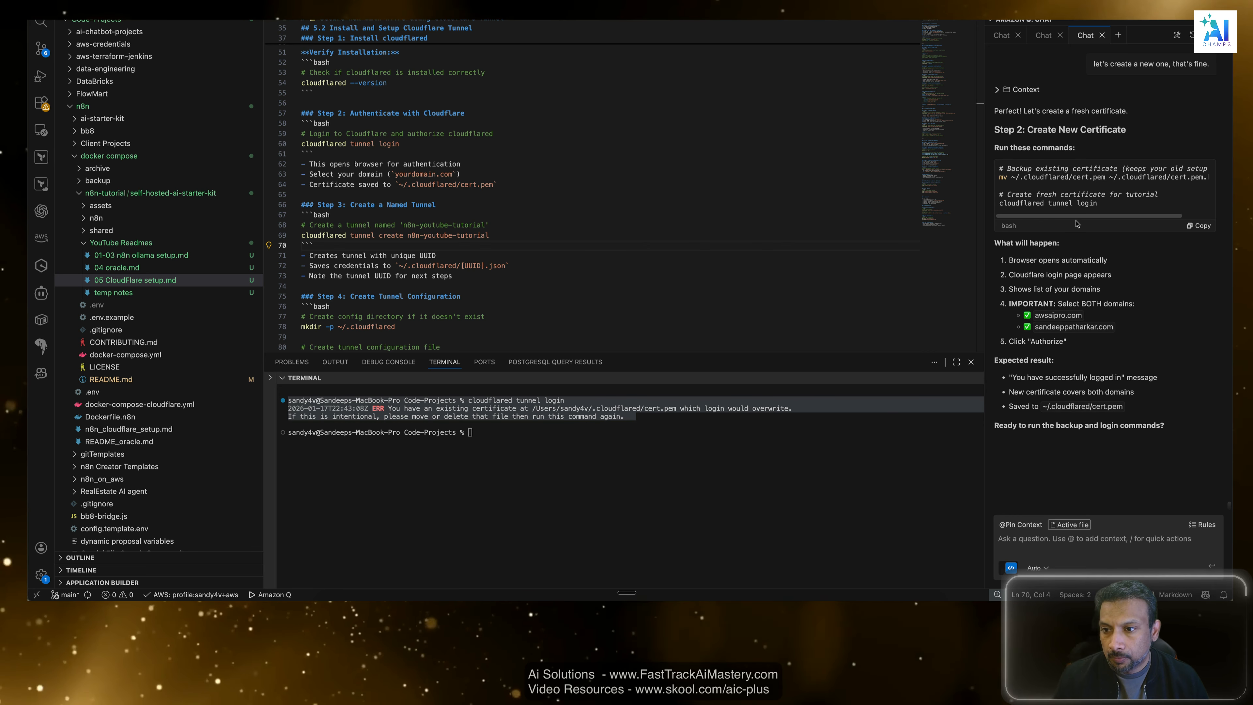
Back up the existing Cloudflare certificate by running the assistant's command mv ~/.cloudflared/cert.pem ~/.cloudflared/cert.pem.backup in the terminal.
{"action": "scroll", "coordinate": [1030, 218], "scroll_direction": "right", "scroll_amount": 2}
{"action": "left_click", "coordinate": [1022, 217]}
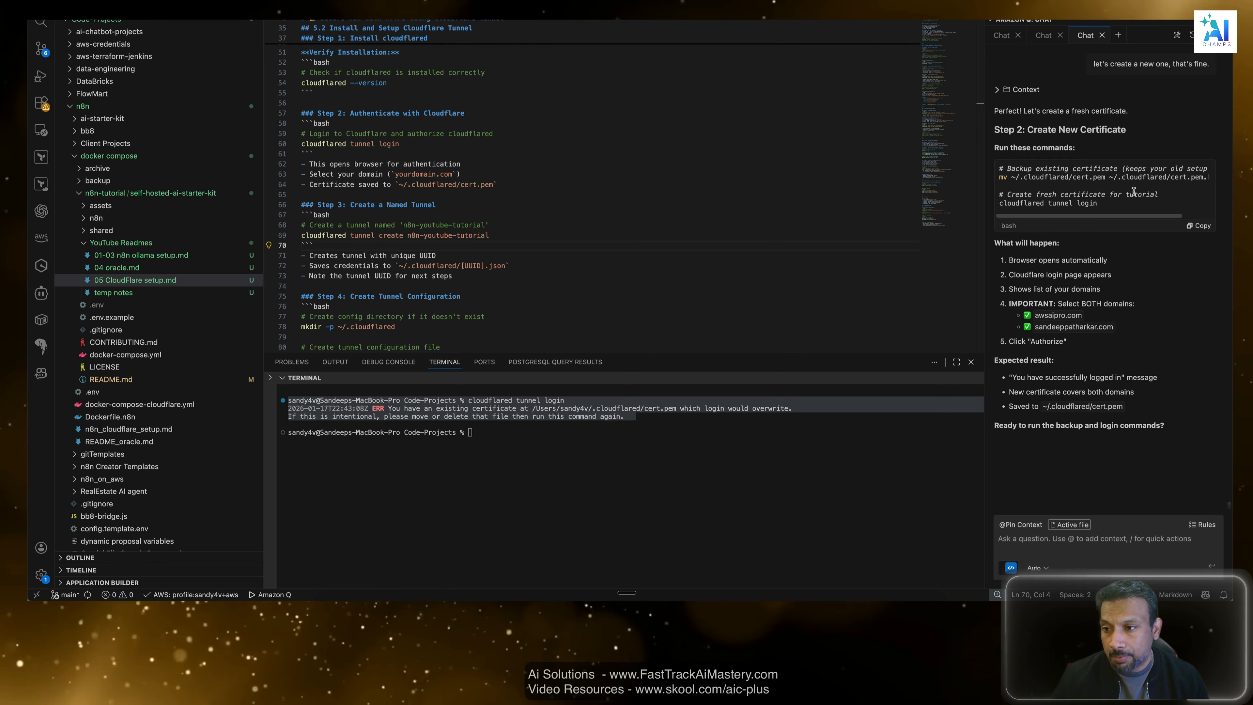
{"action": "left_click", "coordinate": [1092, 216]}
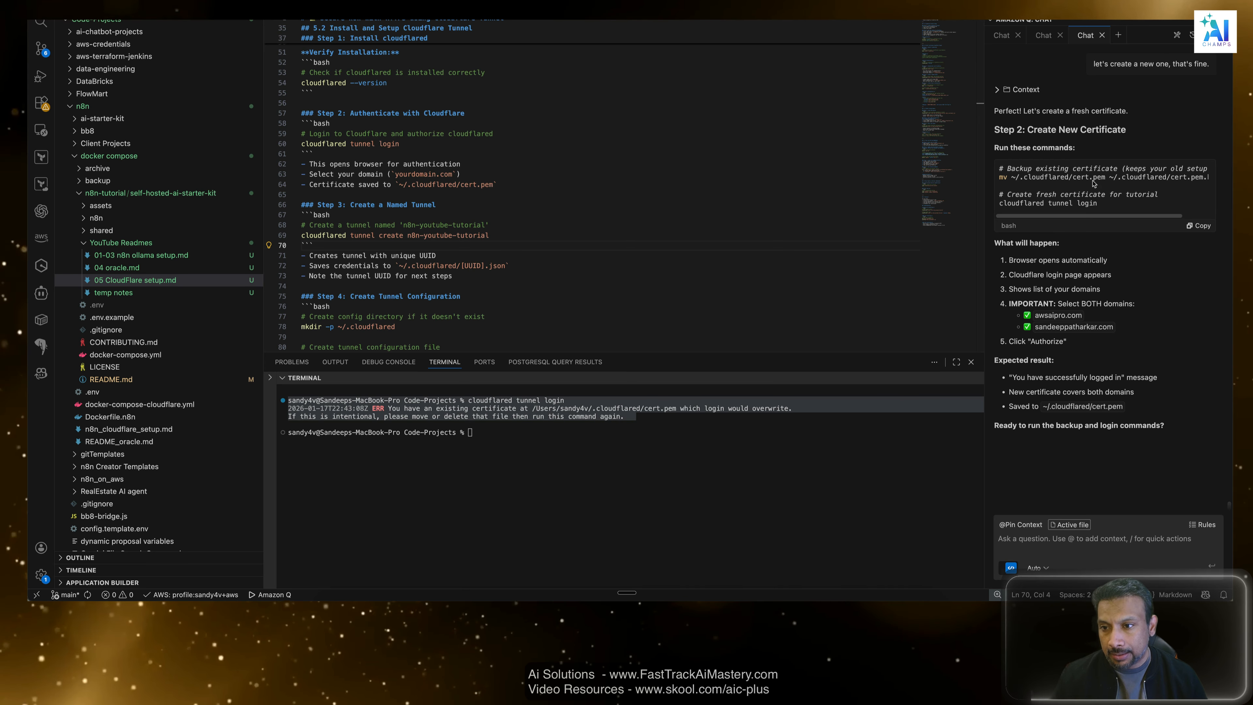
{"action": "left_click_drag", "start_coordinate": [1004, 177], "coordinate": [1223, 192]}
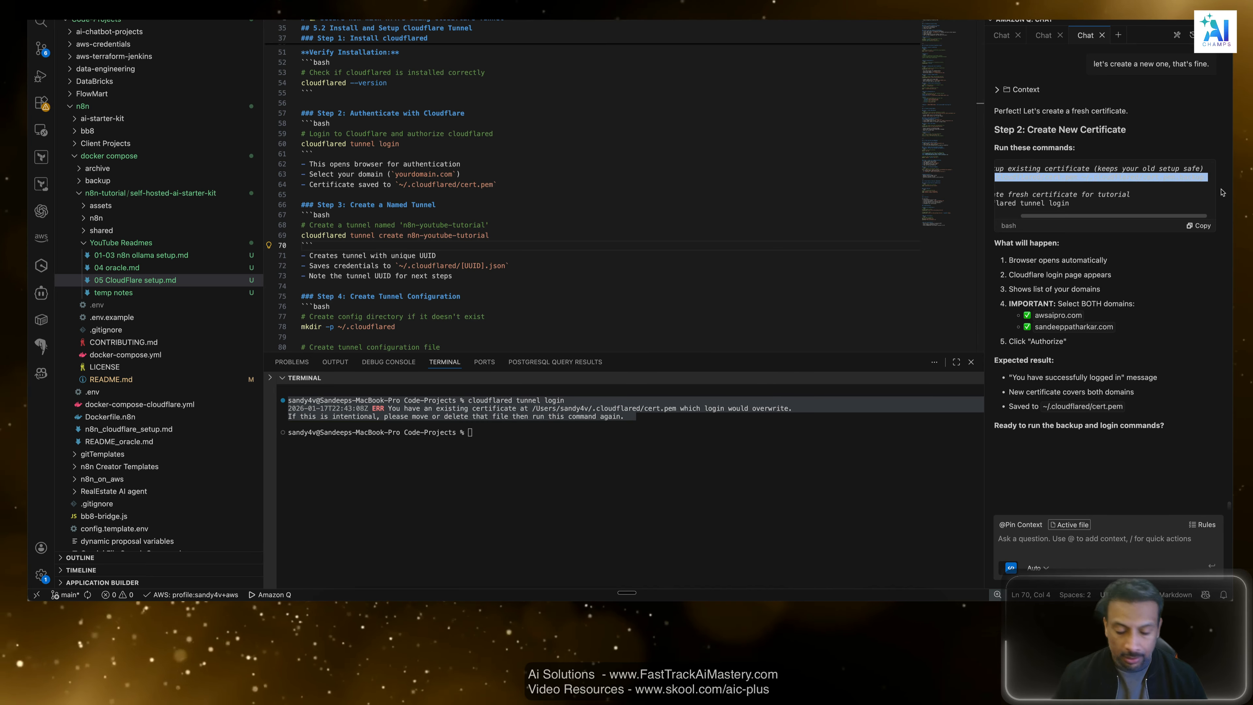
{"action": "key", "text": "super+c"}
{"action": "left_click", "coordinate": [463, 434]}
{"action": "left_click", "coordinate": [597, 468]}
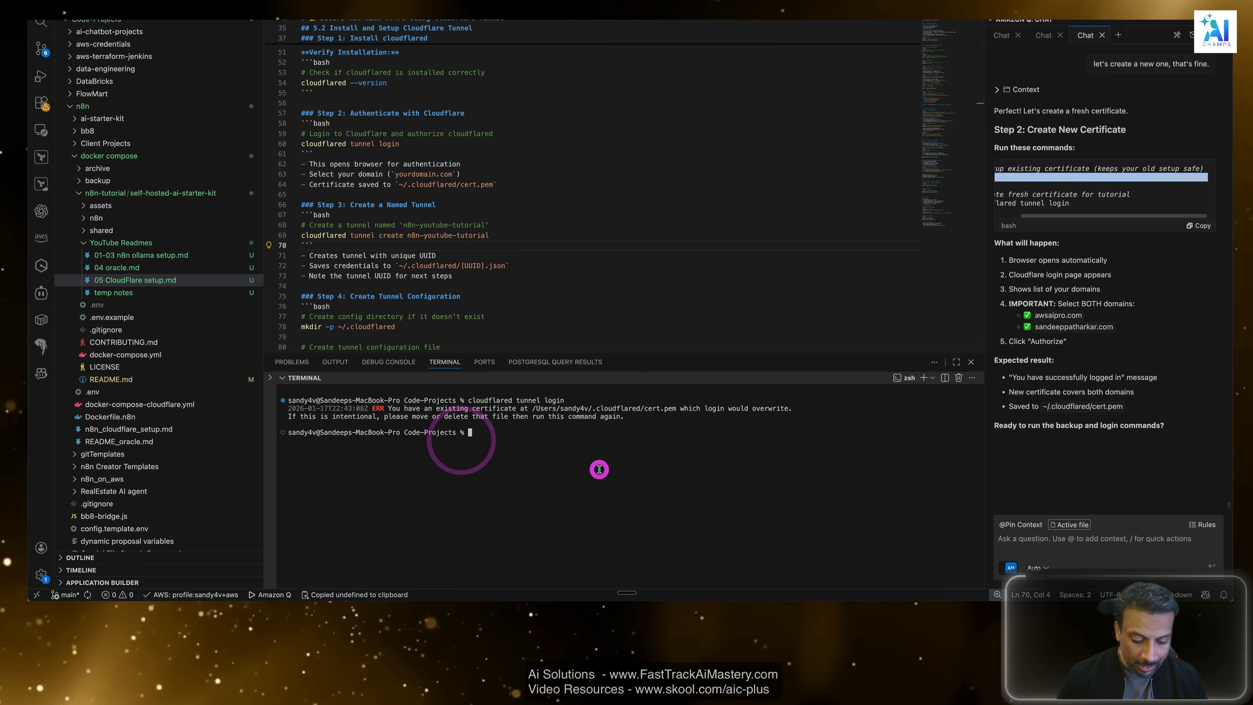
{"action": "key", "text": "super+v"}
{"action": "key", "text": "Return"}
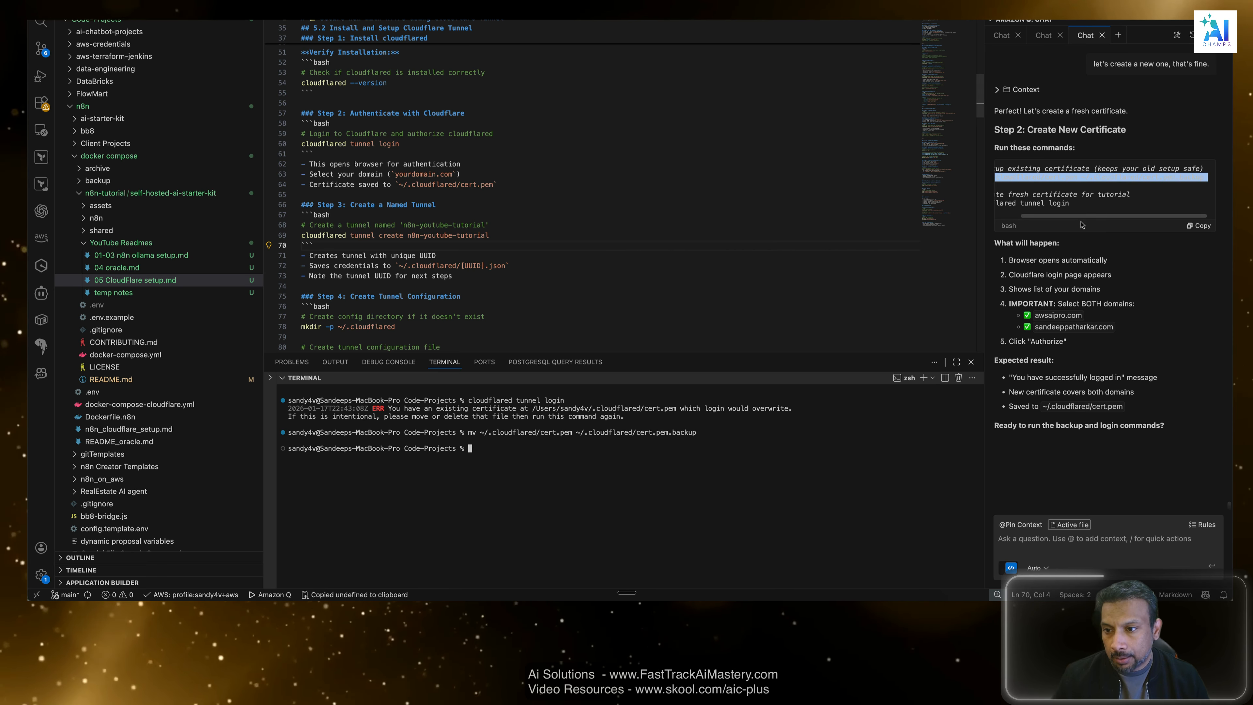
Run the assistant's cloudflared tunnel login command in the terminal and check its browser login instructions.
{"action": "left_click_drag", "start_coordinate": [1096, 203], "coordinate": [1011, 203]}
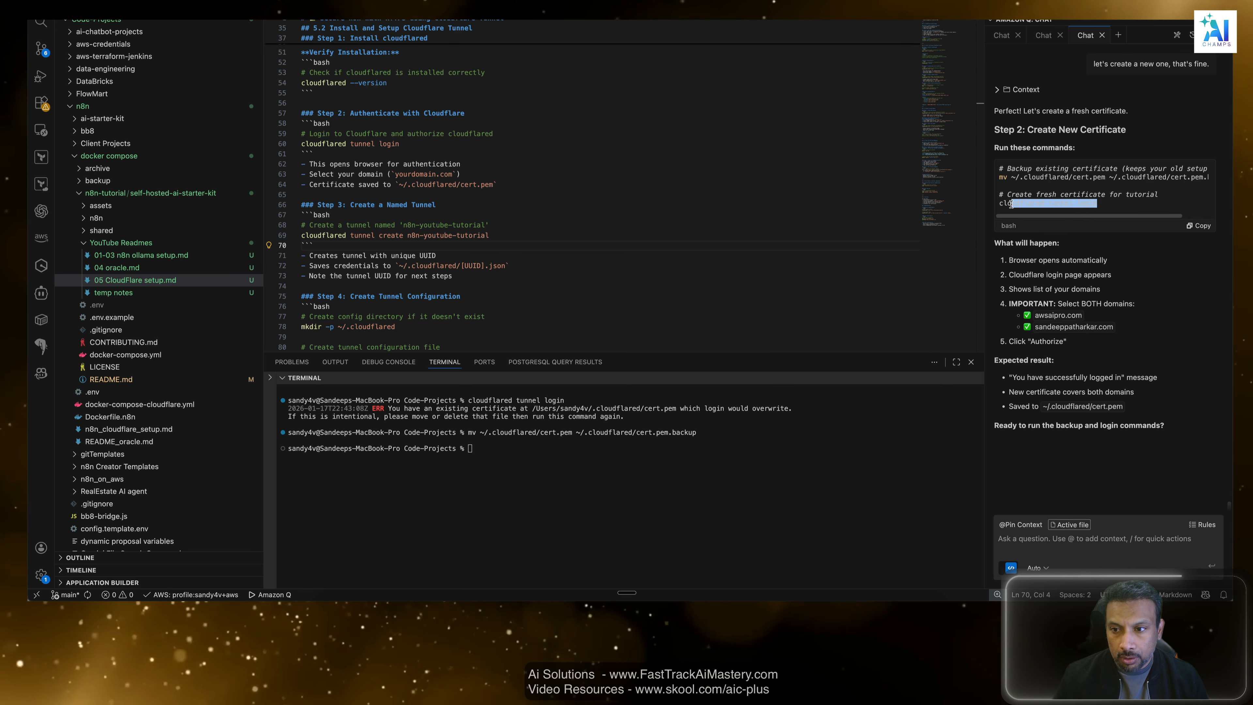
{"action": "key", "text": "super+c"}
{"action": "left_click", "coordinate": [448, 476]}
{"action": "key", "text": "super+v"}
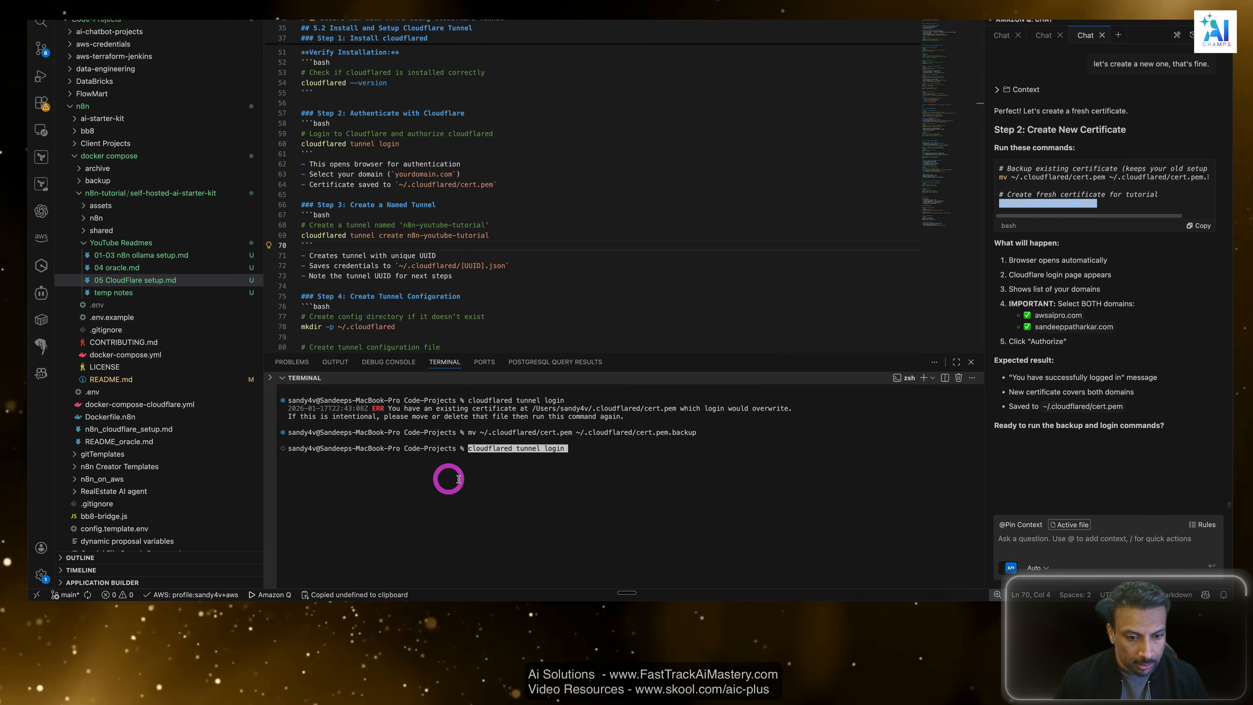
{"action": "key", "text": "Return"}
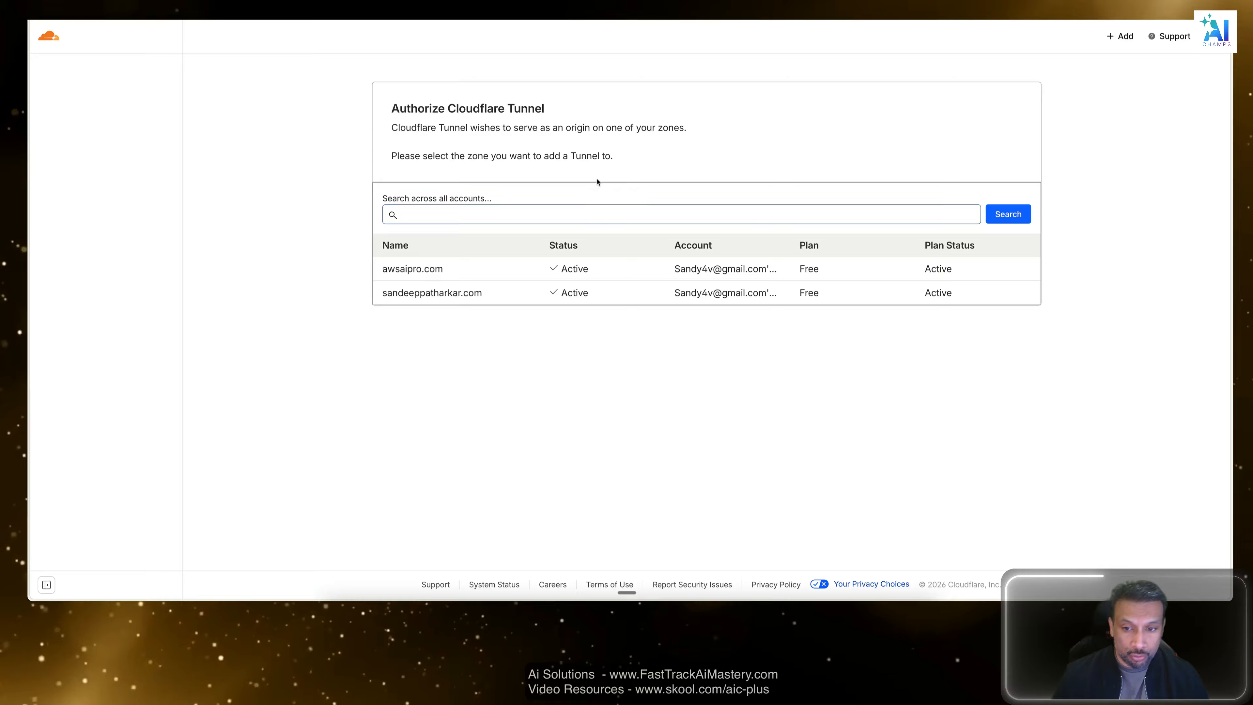
{"action": "key", "text": "super+Tab"}
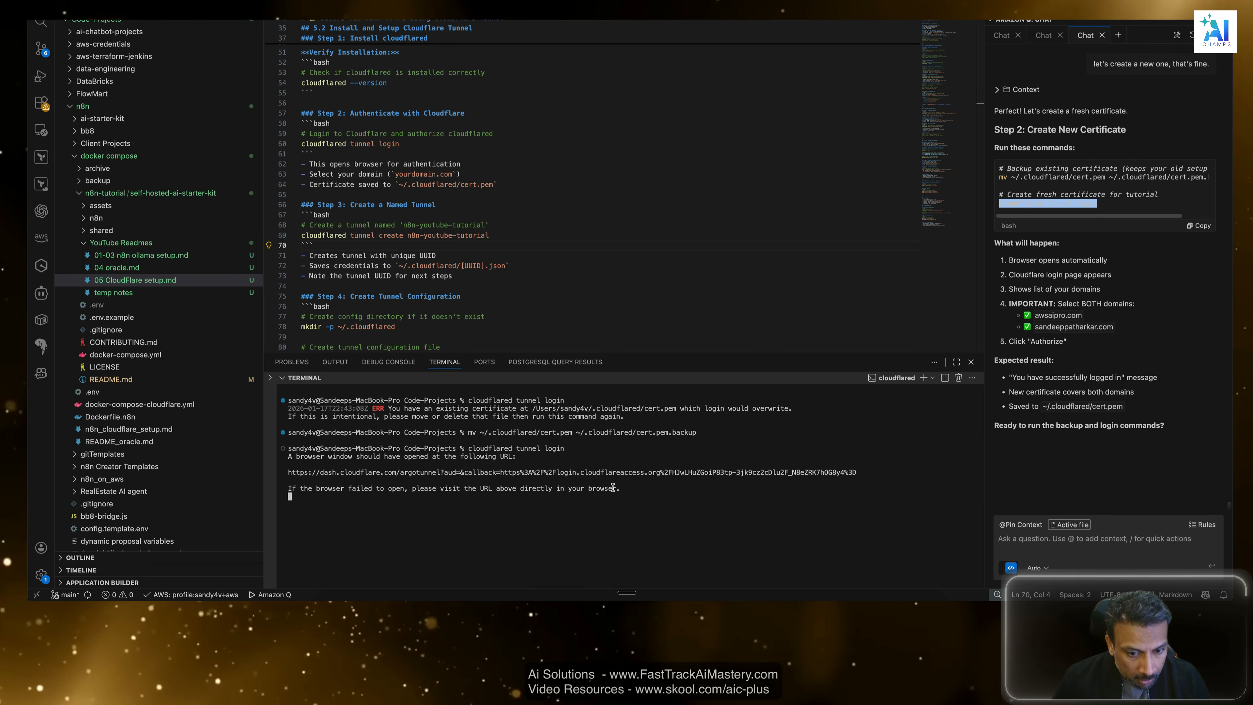
{"action": "left_click_drag", "start_coordinate": [618, 488], "coordinate": [337, 479]}
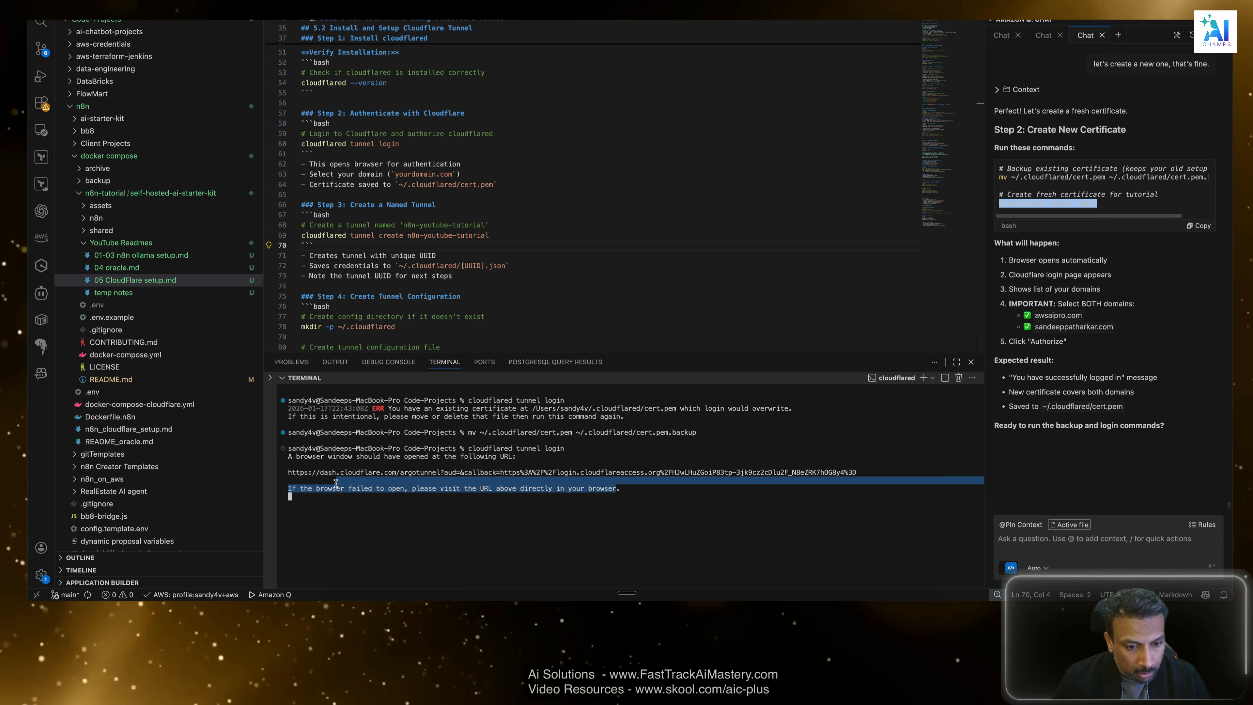
{"action": "left_click", "coordinate": [355, 496]}
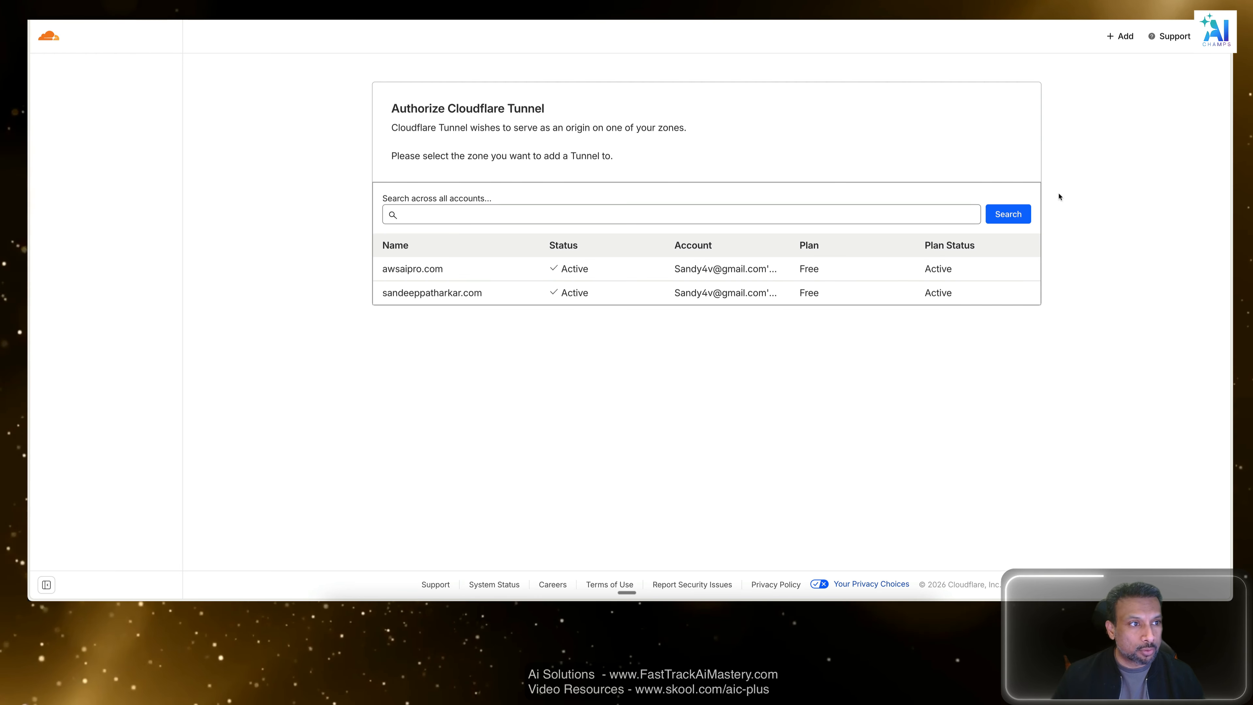
Authorize Cloudflare Tunnel for the second listed zone in the browser, dismissing the awsaipro.com authorization prompt first.
{"action": "left_click", "coordinate": [422, 270]}
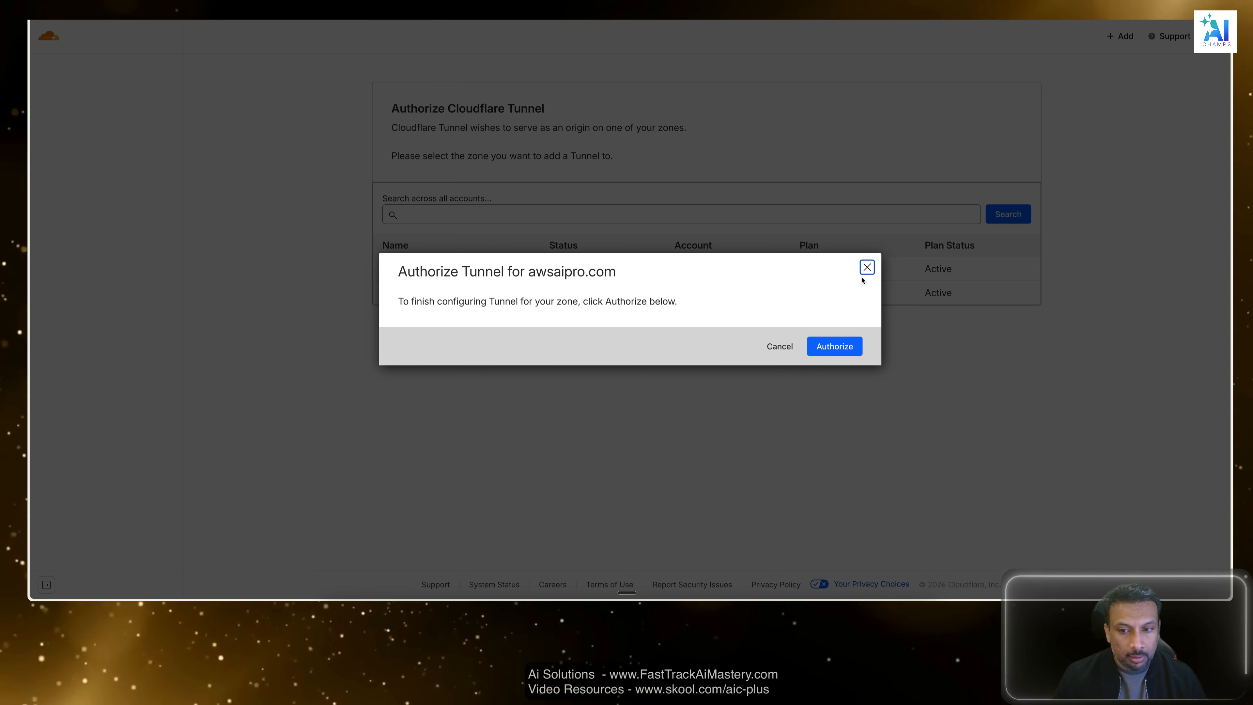
{"action": "left_click", "coordinate": [867, 267]}
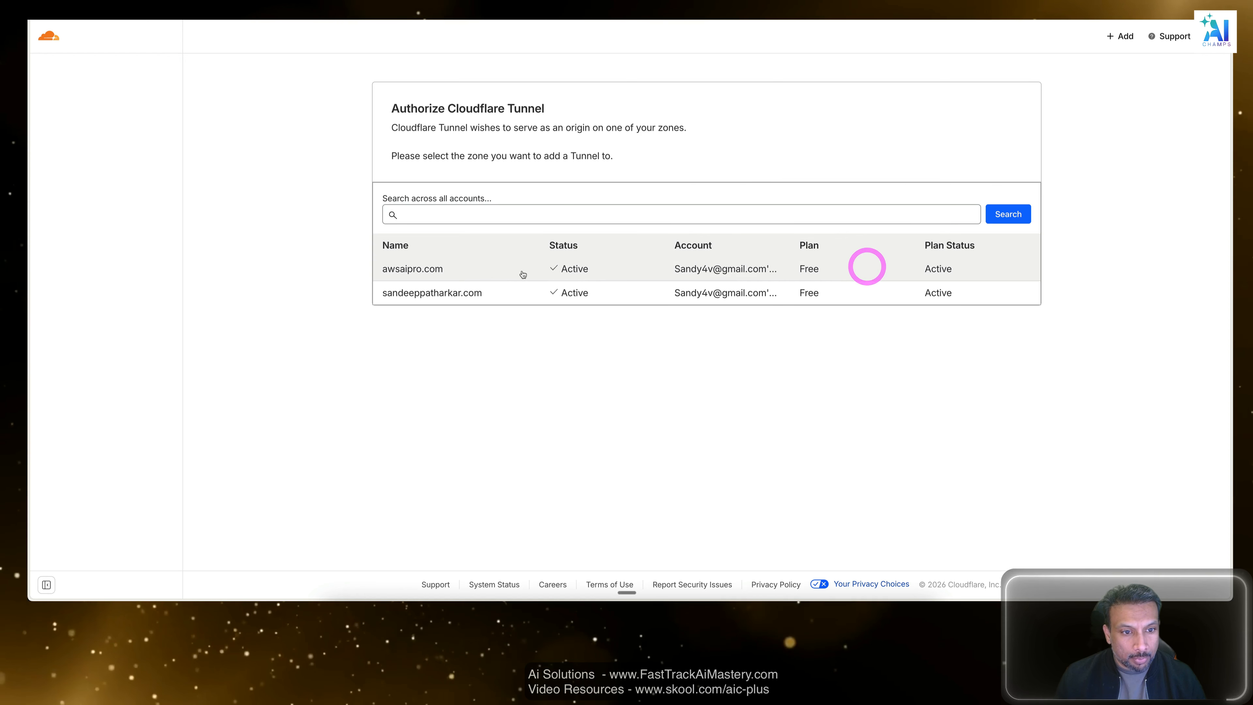
{"action": "left_click", "coordinate": [463, 292]}
{"action": "left_click", "coordinate": [841, 347]}
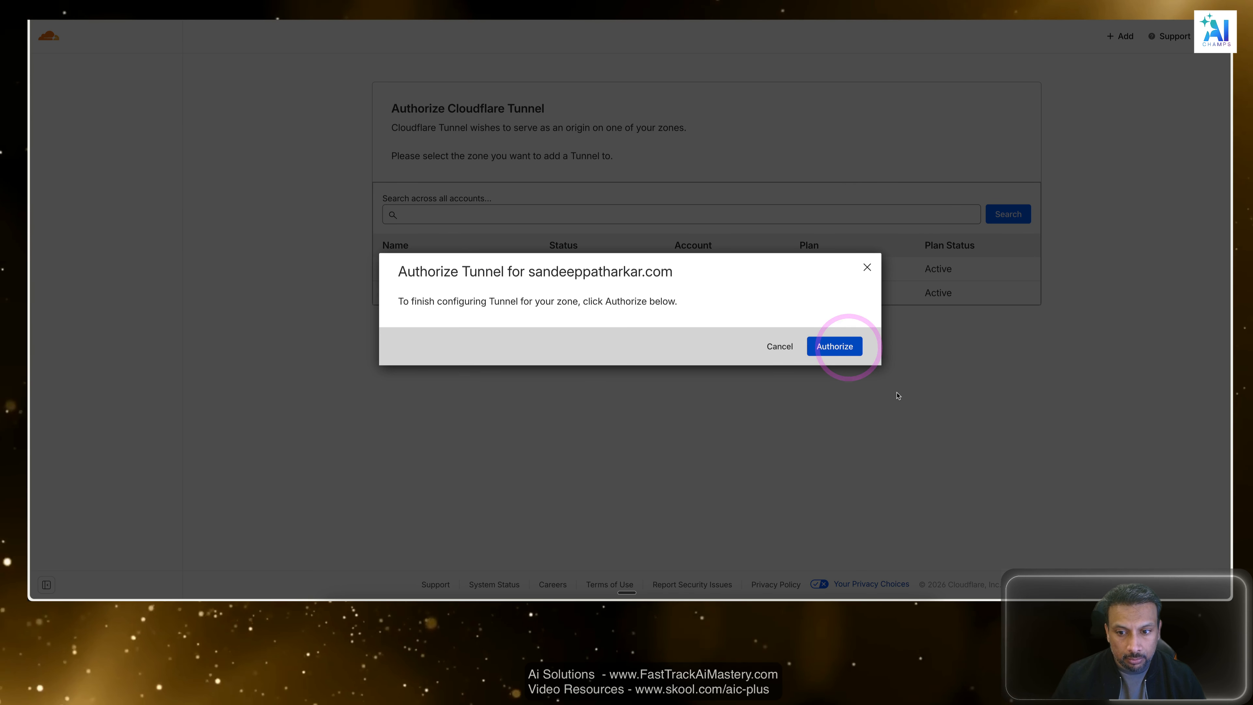
{"action": "left_click", "coordinate": [835, 347]}
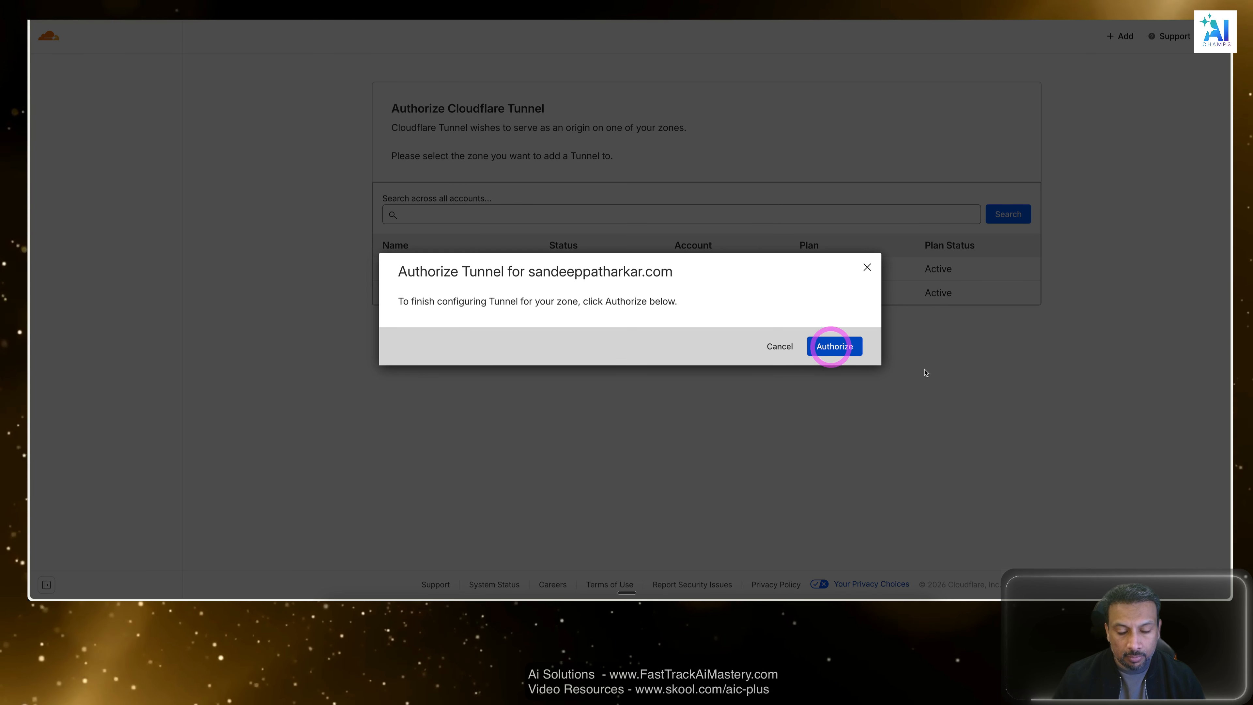
{"action": "left_click", "coordinate": [1050, 363]}
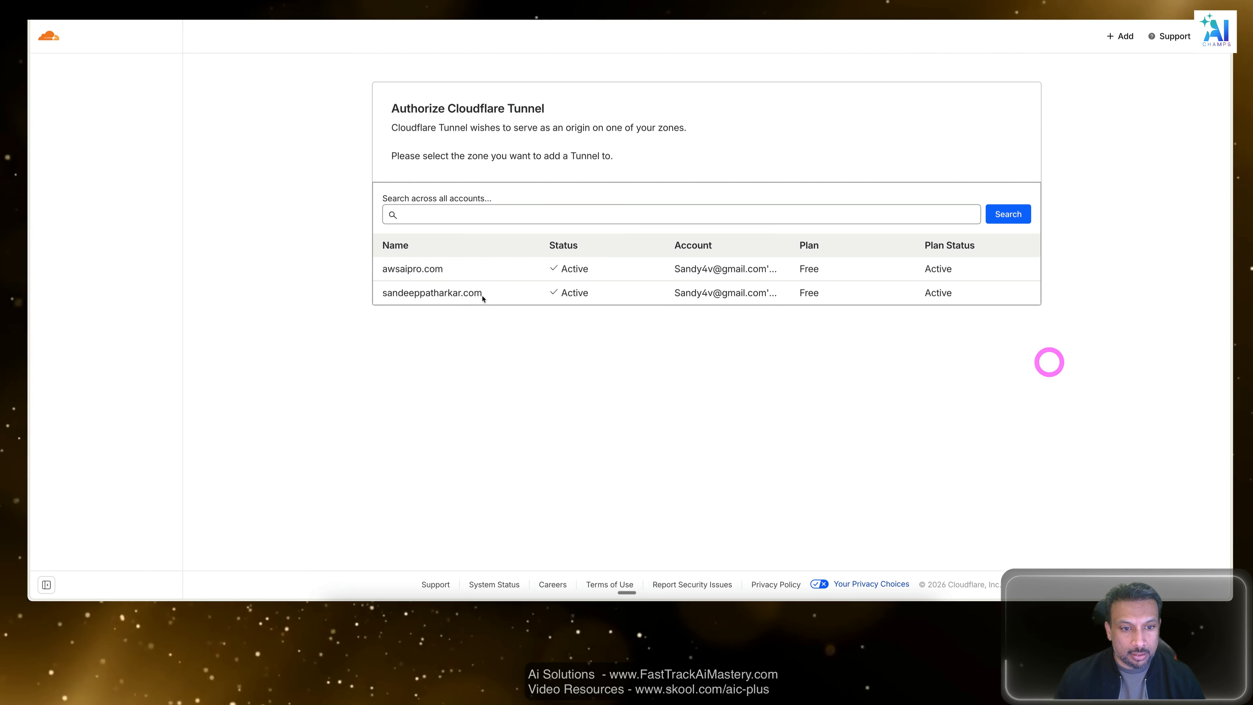
Authorize Cloudflare Tunnel for the awsaipro.com zone and close the resulting dialog.
{"action": "left_click", "coordinate": [441, 268]}
{"action": "left_click", "coordinate": [846, 343]}
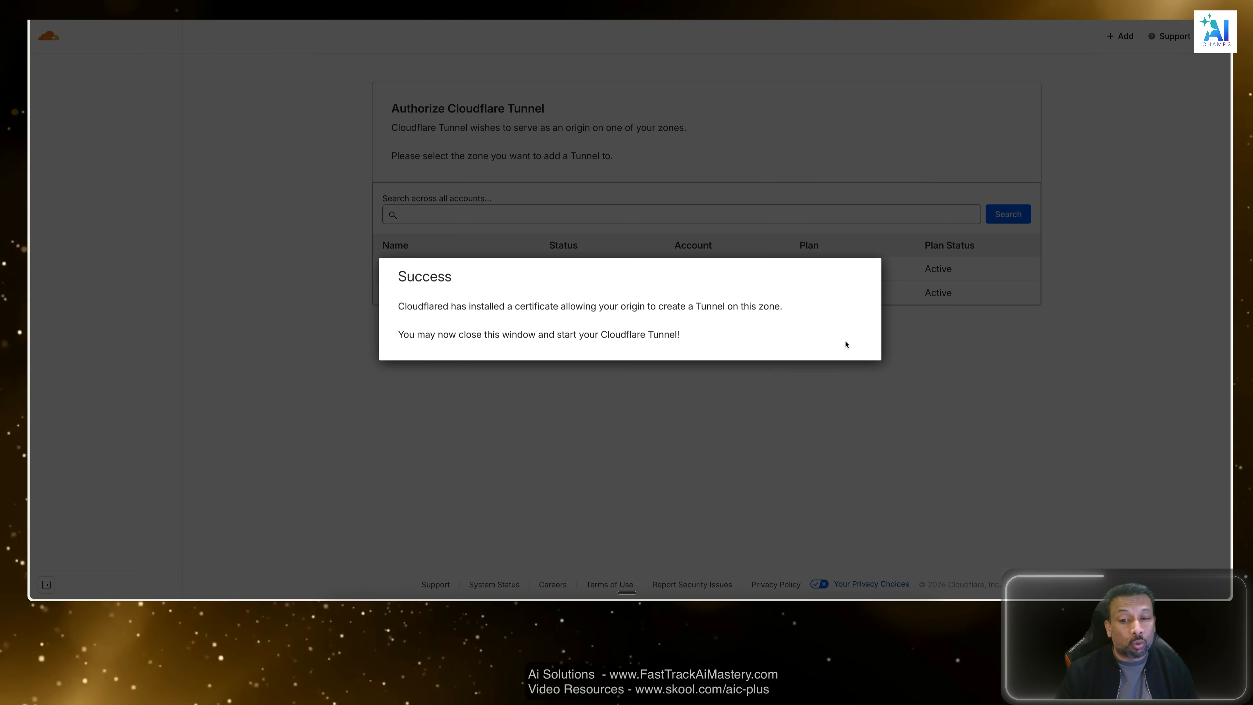
{"action": "left_click", "coordinate": [957, 398]}
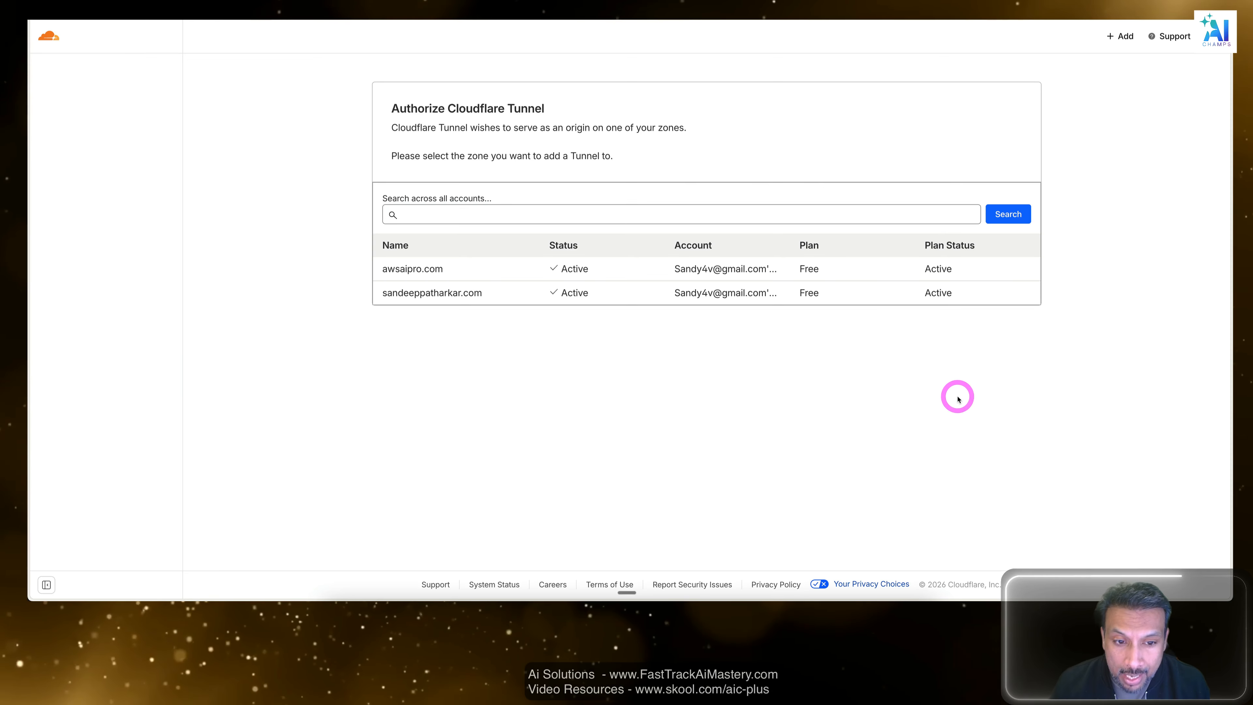
Switch back to the code editor and check the terminal output of the tunnel login.
{"action": "key", "text": "super+Tab"}
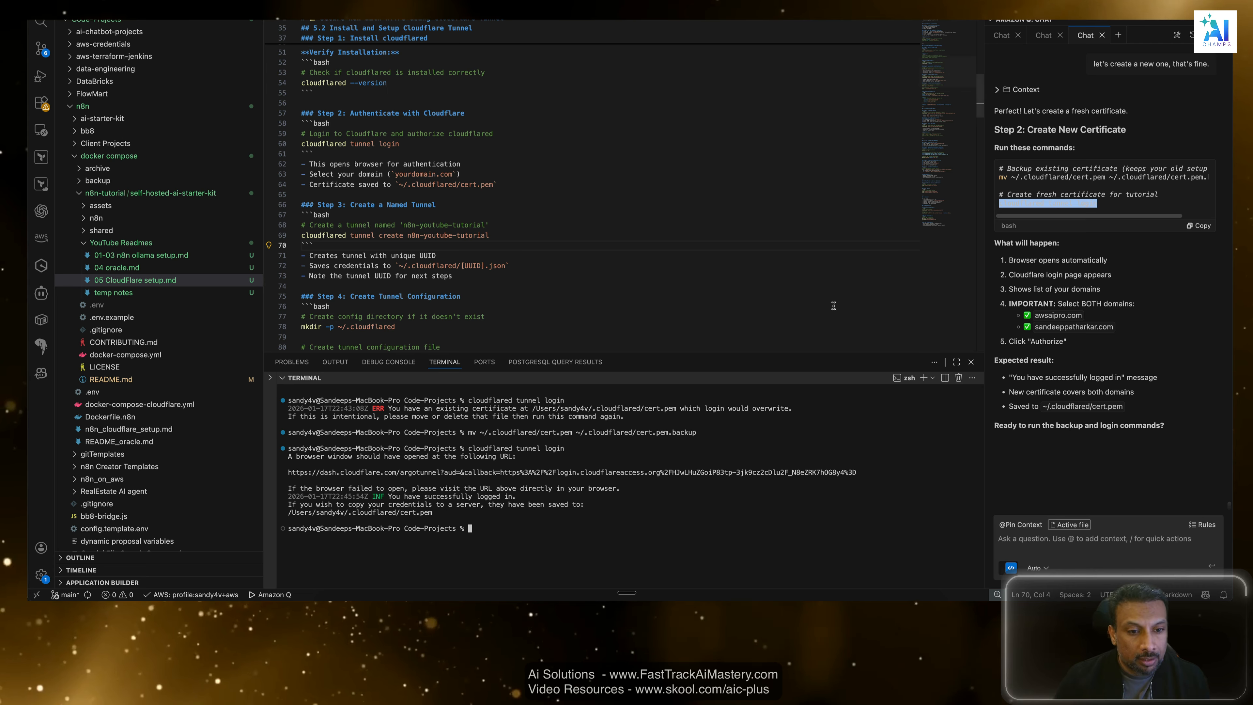
{"action": "left_click_drag", "start_coordinate": [468, 514], "coordinate": [286, 476]}
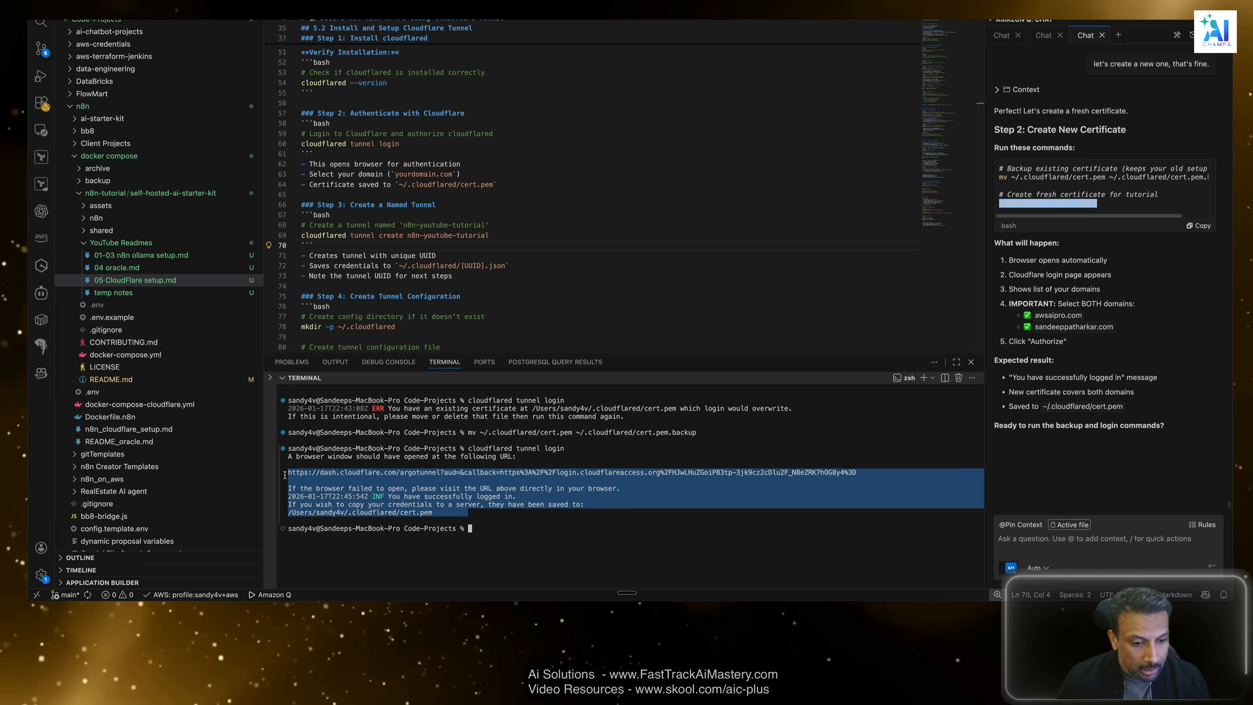
{"action": "left_click", "coordinate": [286, 476]}
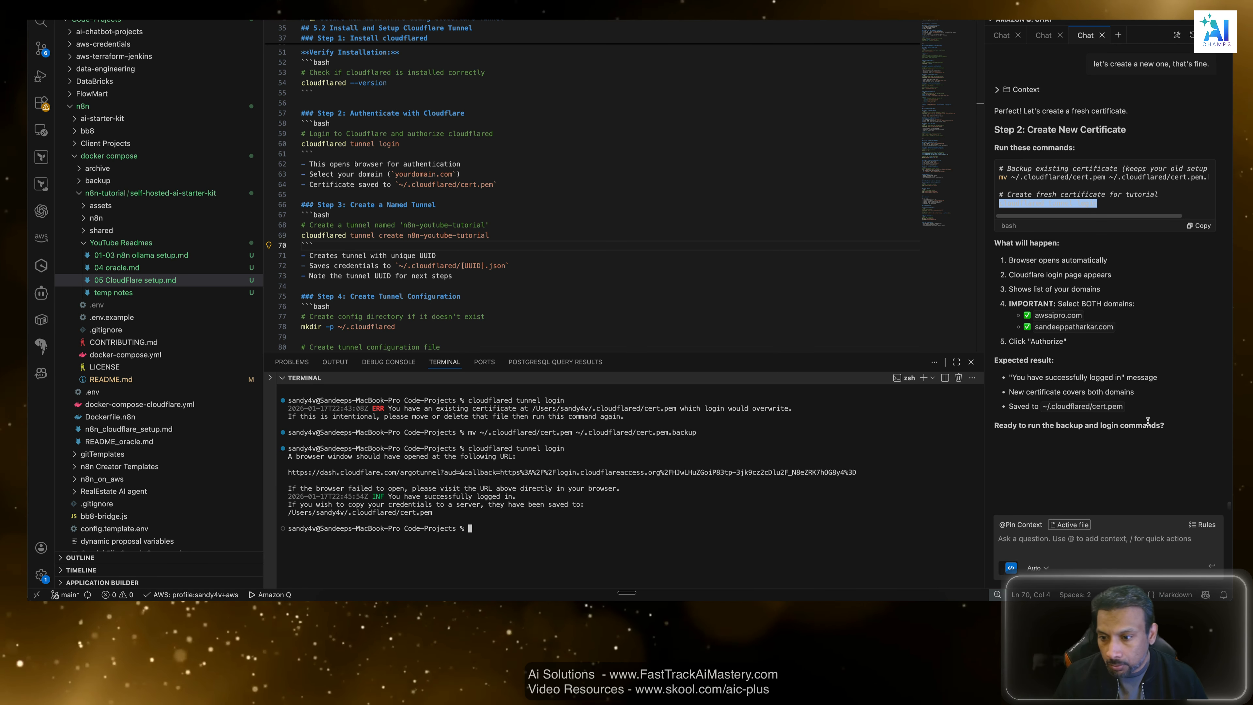
{"action": "left_click", "coordinate": [1131, 442]}
Review Step 2 of the Cloudflare setup readme: the login command, browser authentication, domain selection and certificate location.
{"action": "scroll", "coordinate": [422, 253], "scroll_direction": "down", "scroll_amount": 1}
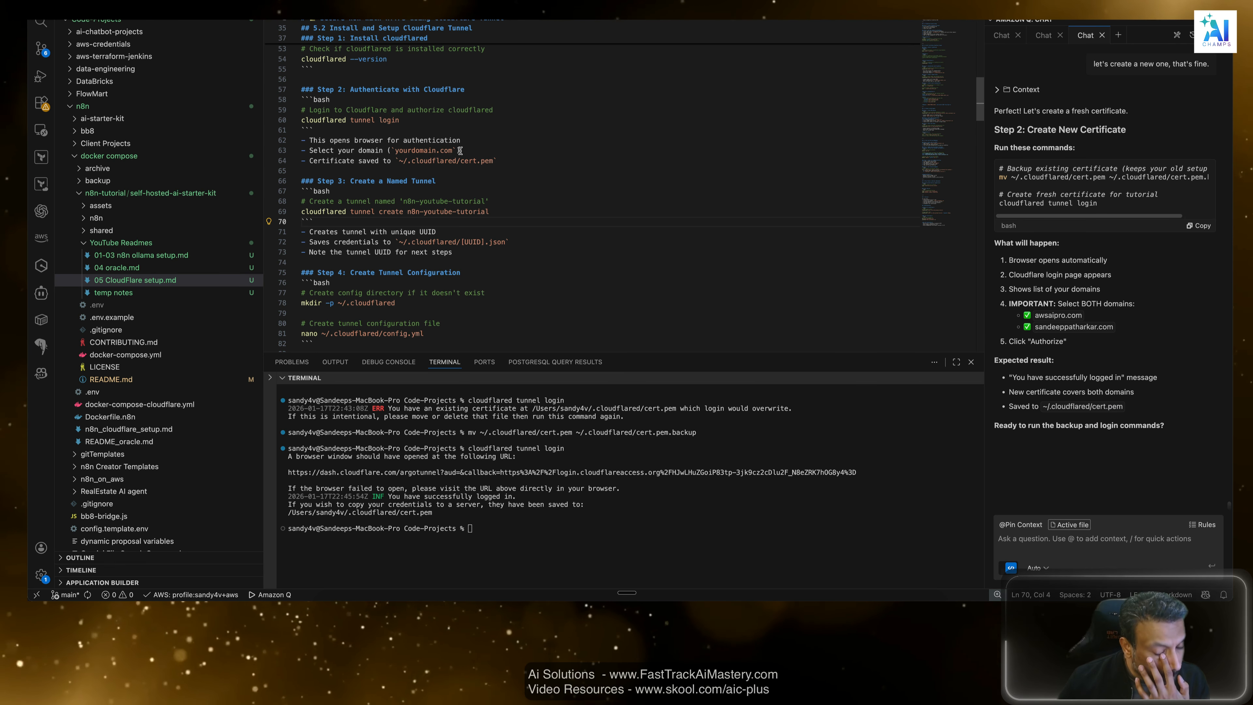
{"action": "scroll", "coordinate": [522, 190], "scroll_direction": "down", "scroll_amount": 1}
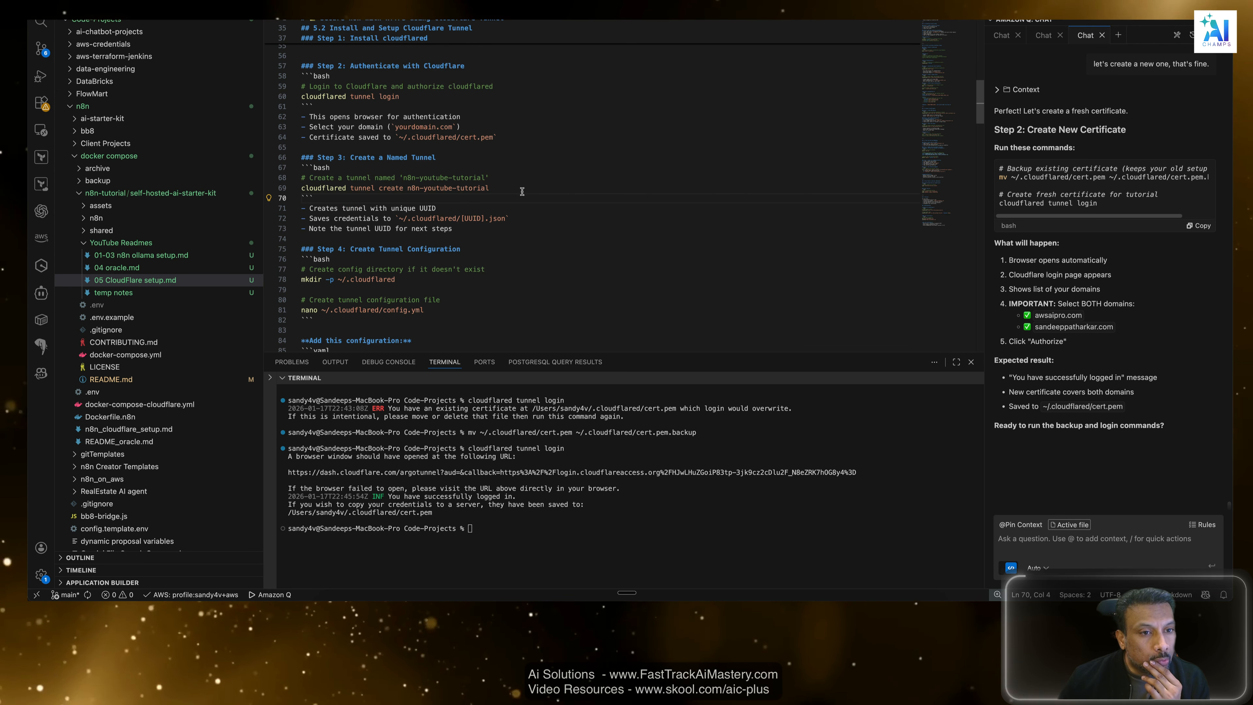
{"action": "scroll", "coordinate": [377, 135], "scroll_direction": "up", "scroll_amount": 2}
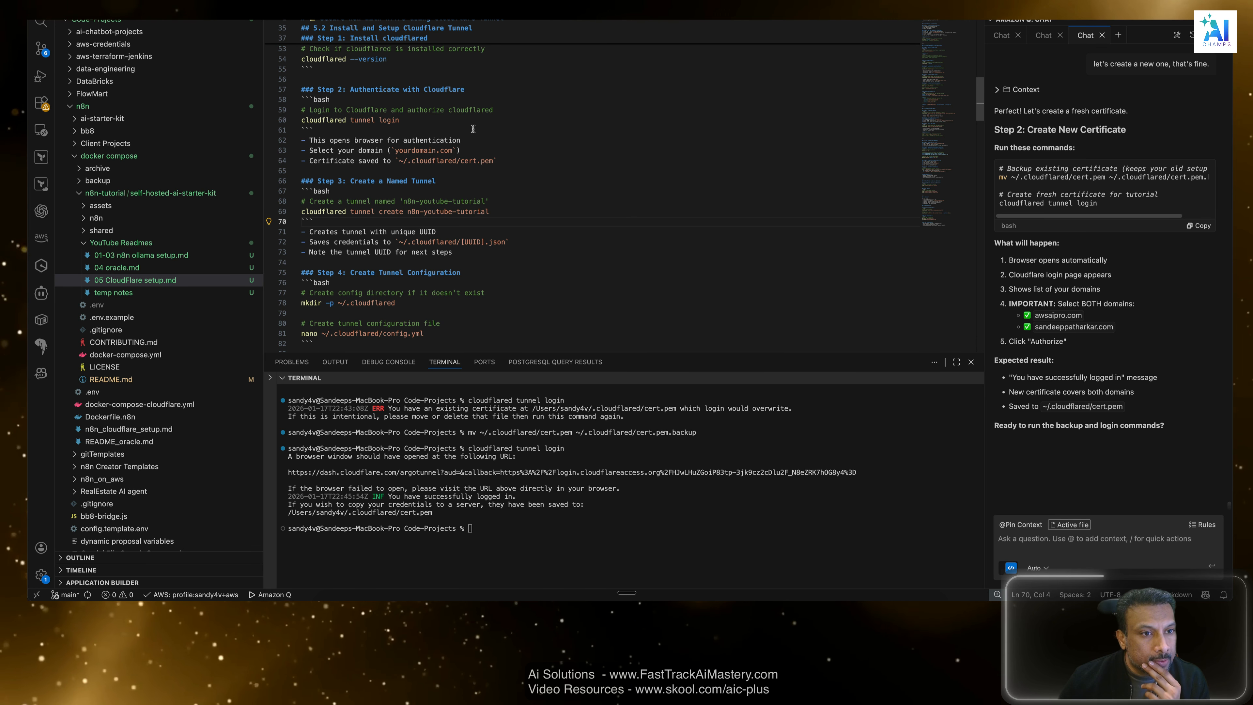
{"action": "left_click_drag", "start_coordinate": [400, 143], "coordinate": [306, 143]}
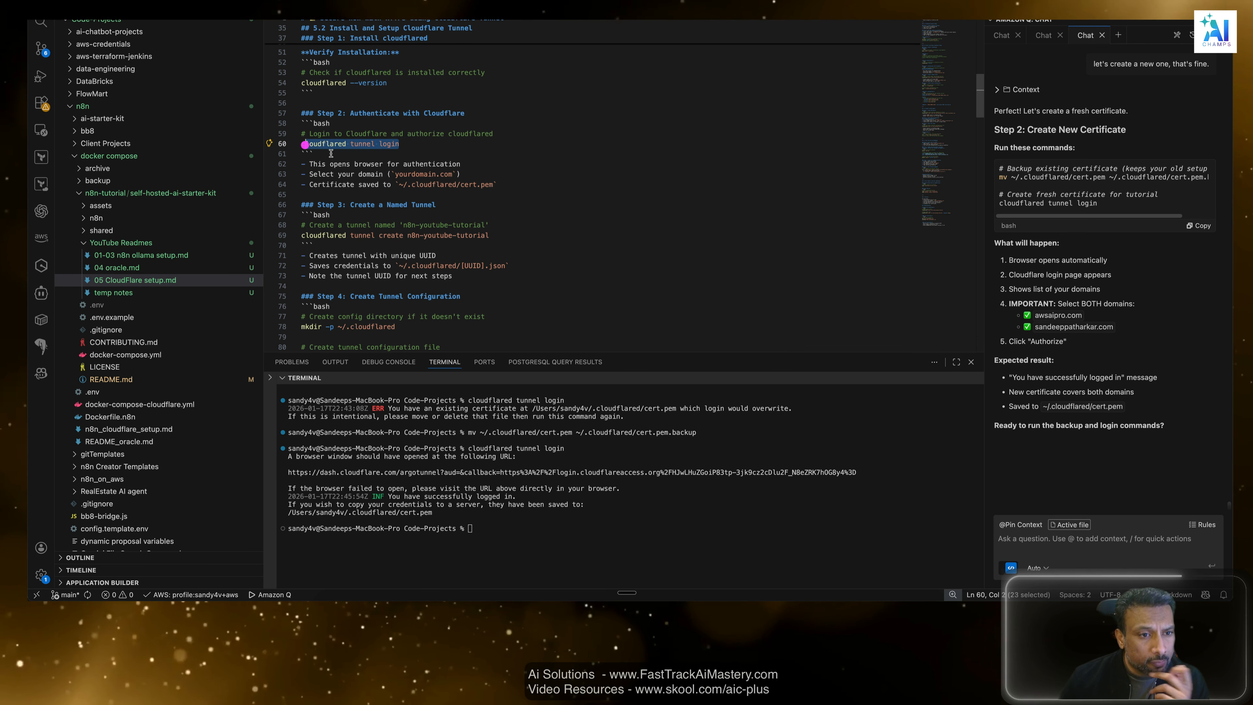
{"action": "left_click_drag", "start_coordinate": [467, 163], "coordinate": [325, 157]}
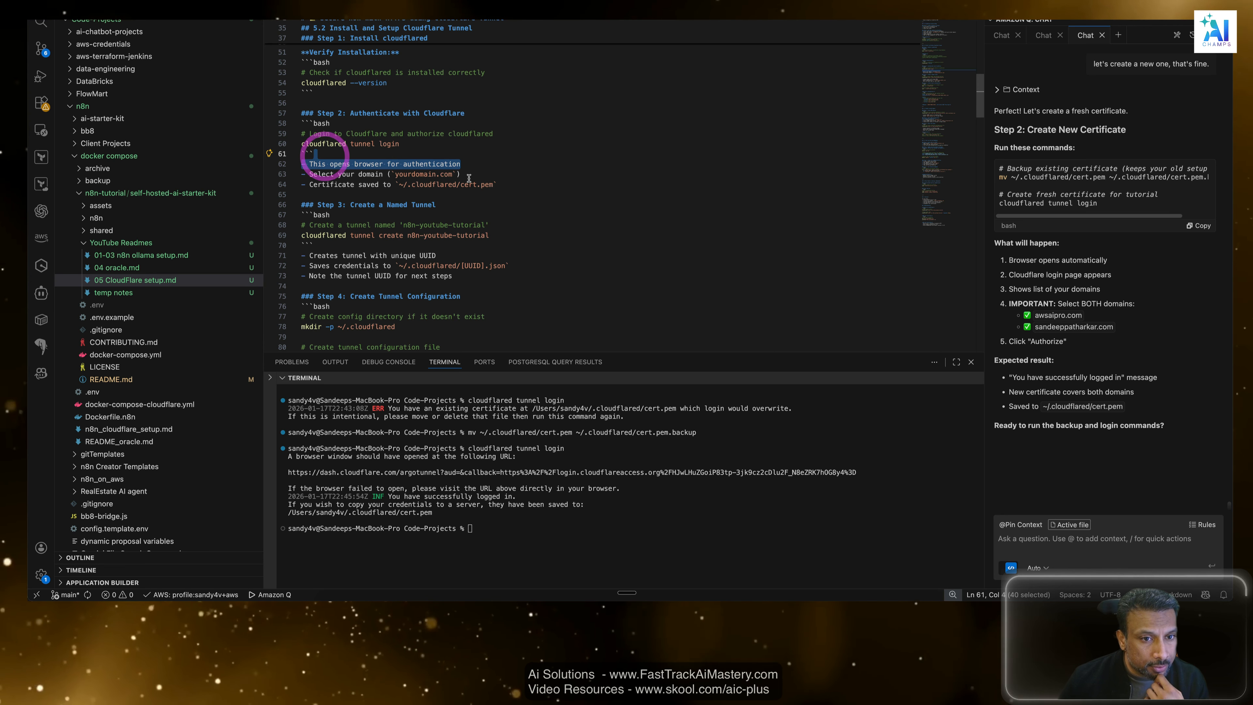
{"action": "left_click_drag", "start_coordinate": [466, 175], "coordinate": [286, 183]}
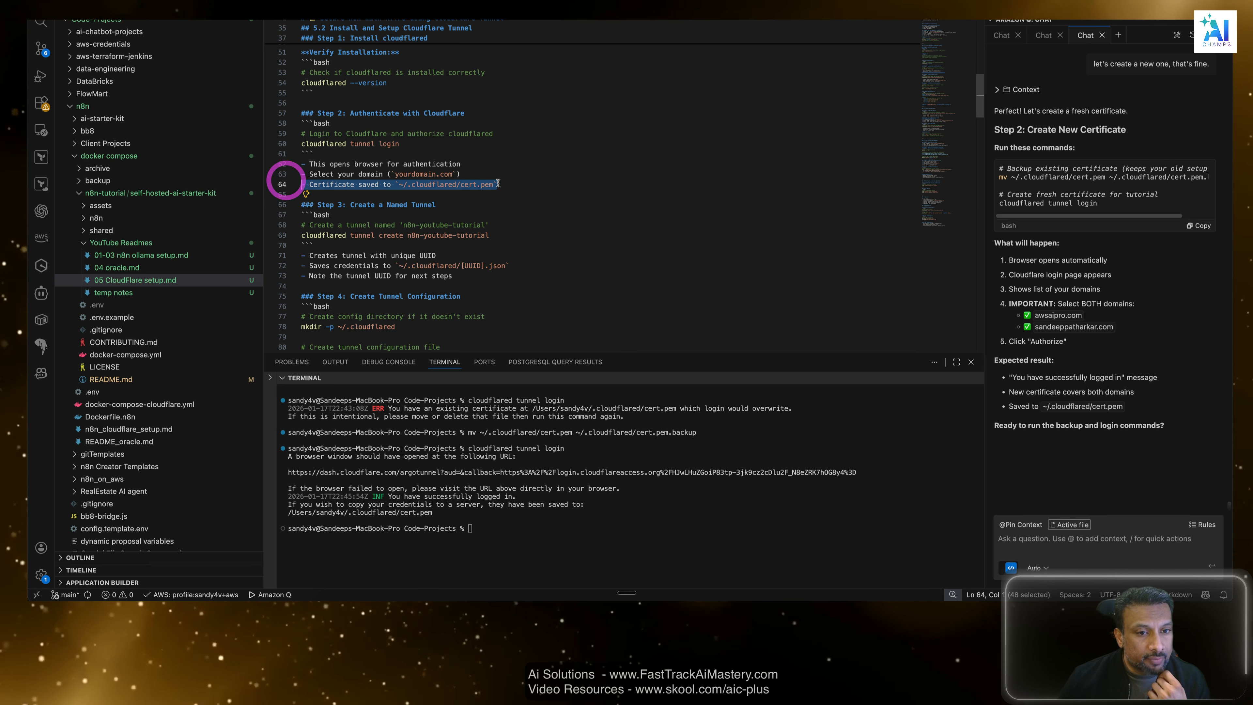
{"action": "left_click", "coordinate": [522, 181]}
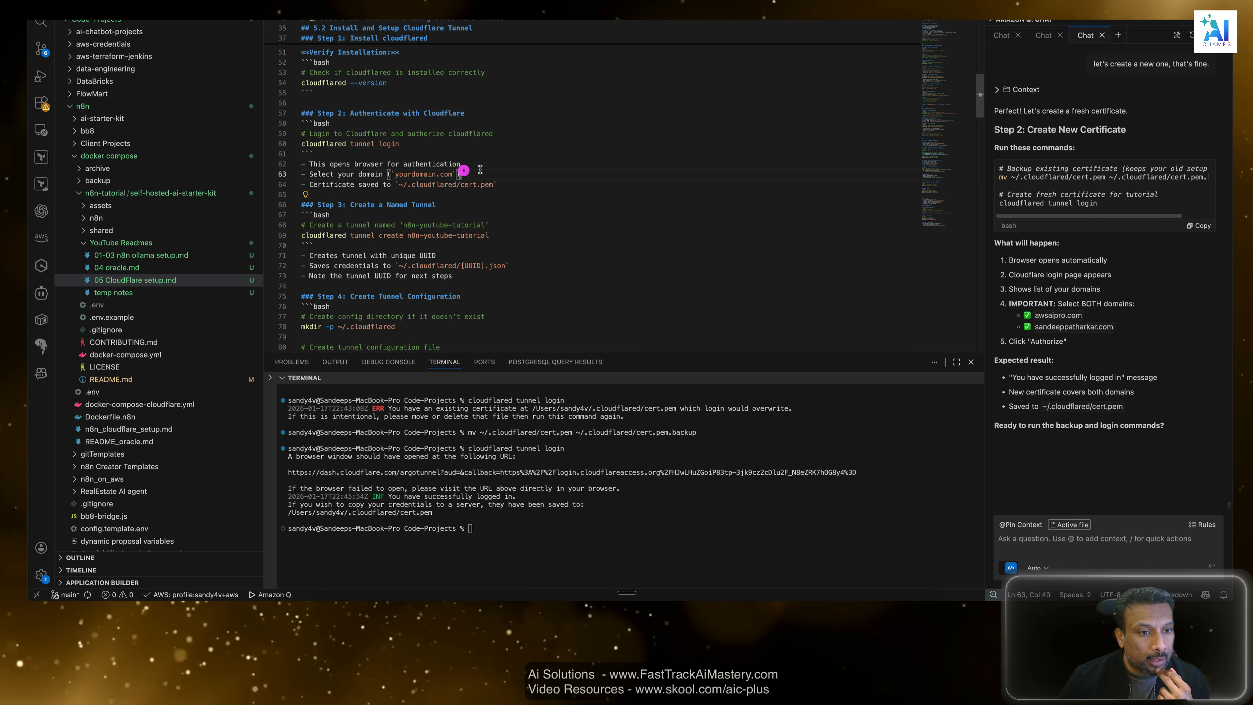
{"action": "left_click_drag", "start_coordinate": [463, 175], "coordinate": [278, 165]}
{"action": "scroll", "coordinate": [372, 147], "scroll_direction": "down", "scroll_amount": 3}
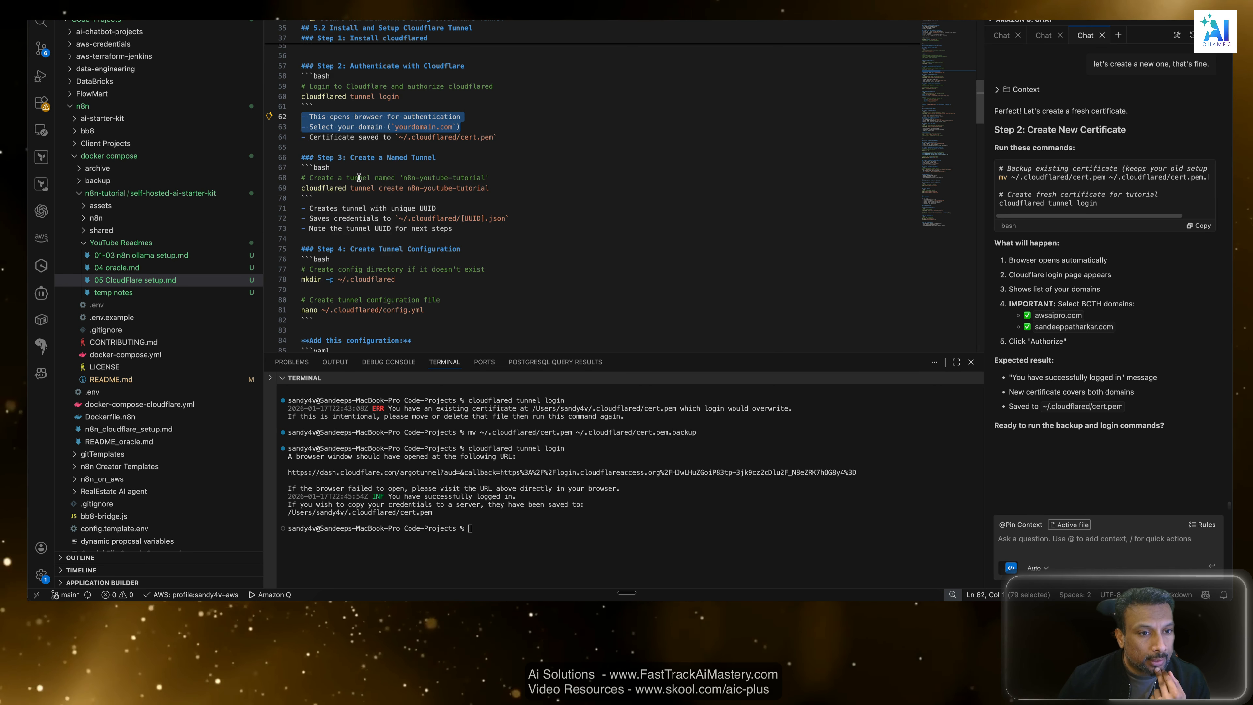
{"action": "left_click", "coordinate": [473, 136]}
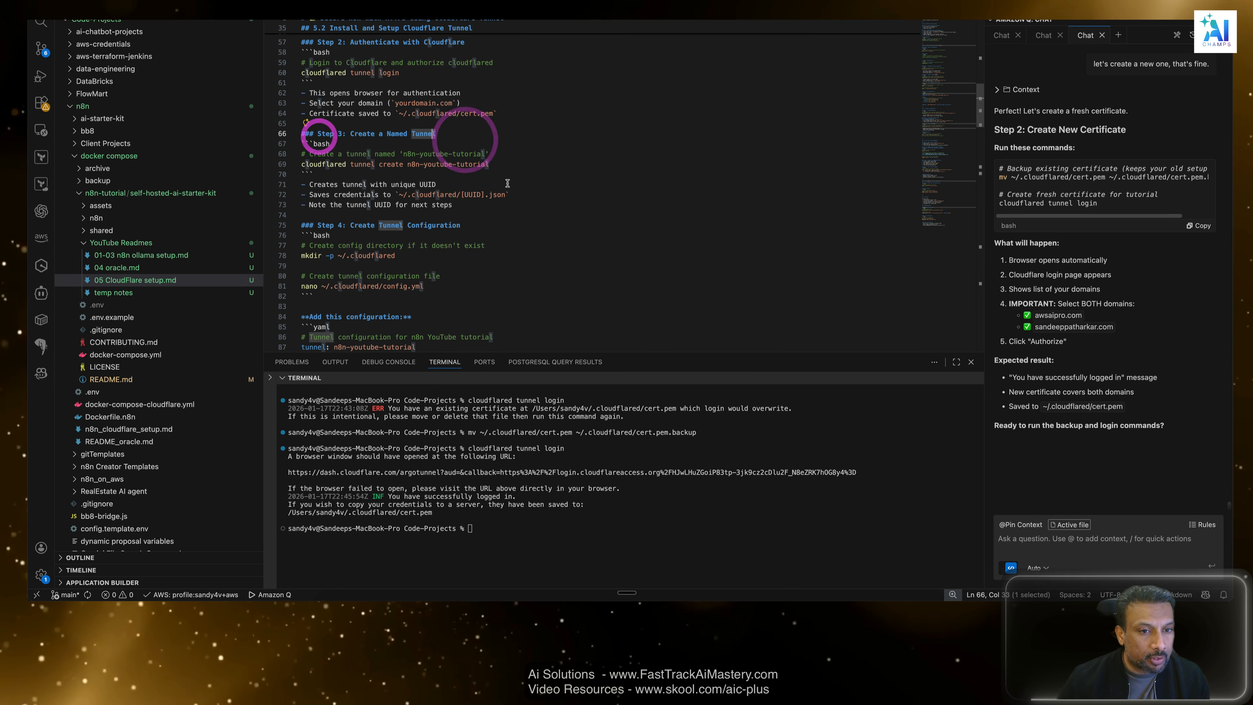
Highlight the command cloudflared tunnel create n8n-youtube-tutorial under Step 3 of the readme.
{"action": "left_click", "coordinate": [563, 172]}
{"action": "left_click_drag", "start_coordinate": [489, 165], "coordinate": [303, 163]}
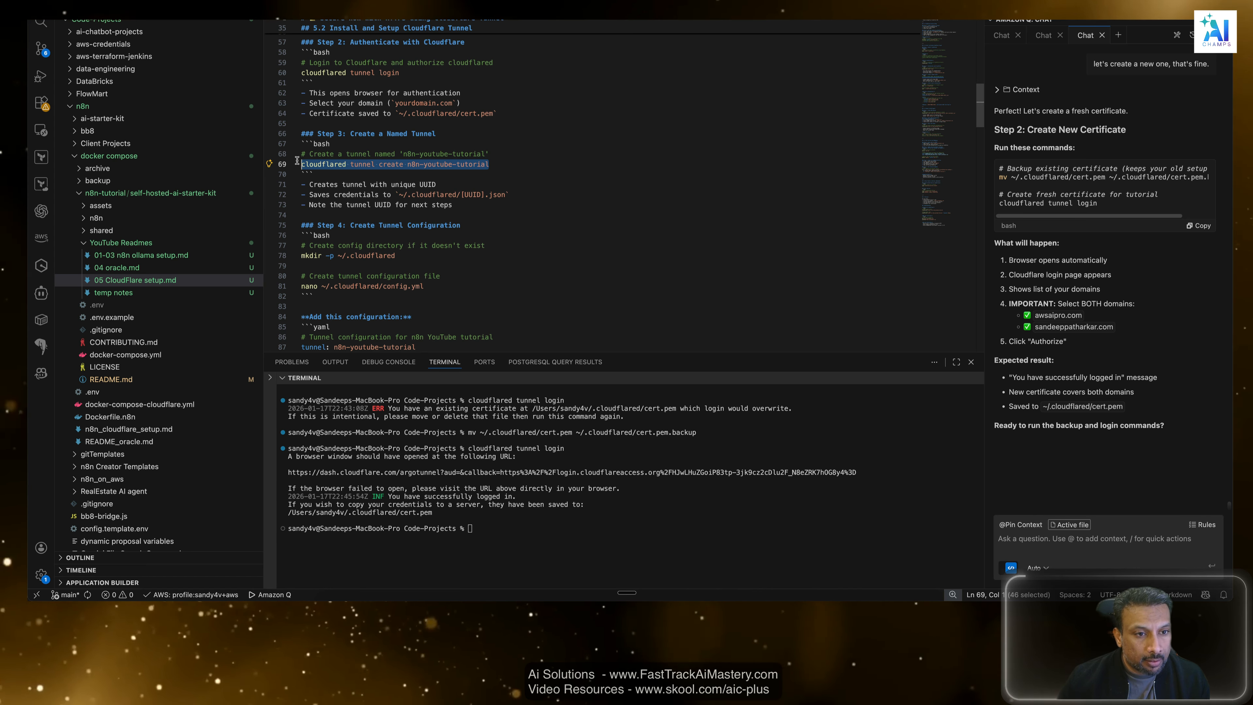
{"action": "left_click", "coordinate": [491, 217]}
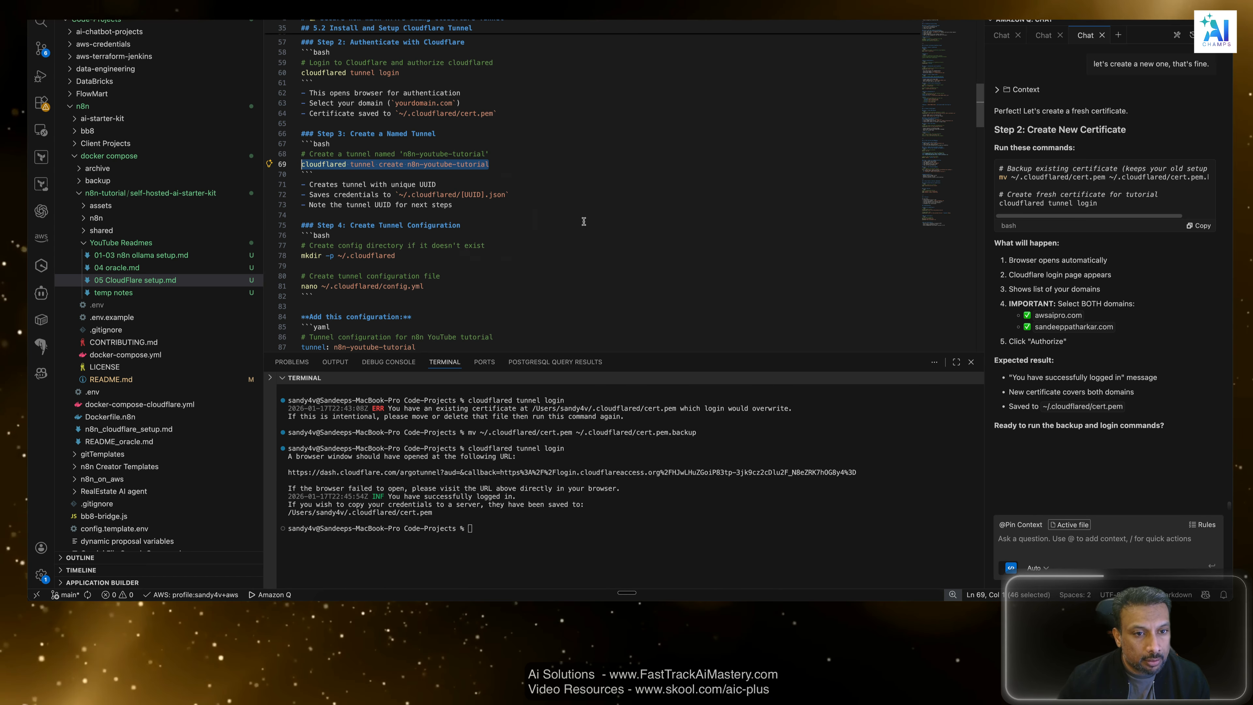
Run cloudflared tunnel create n8n-youtube-tutorial in the terminal and enlarge the terminal area to show its output.
{"action": "left_click", "coordinate": [504, 528]}
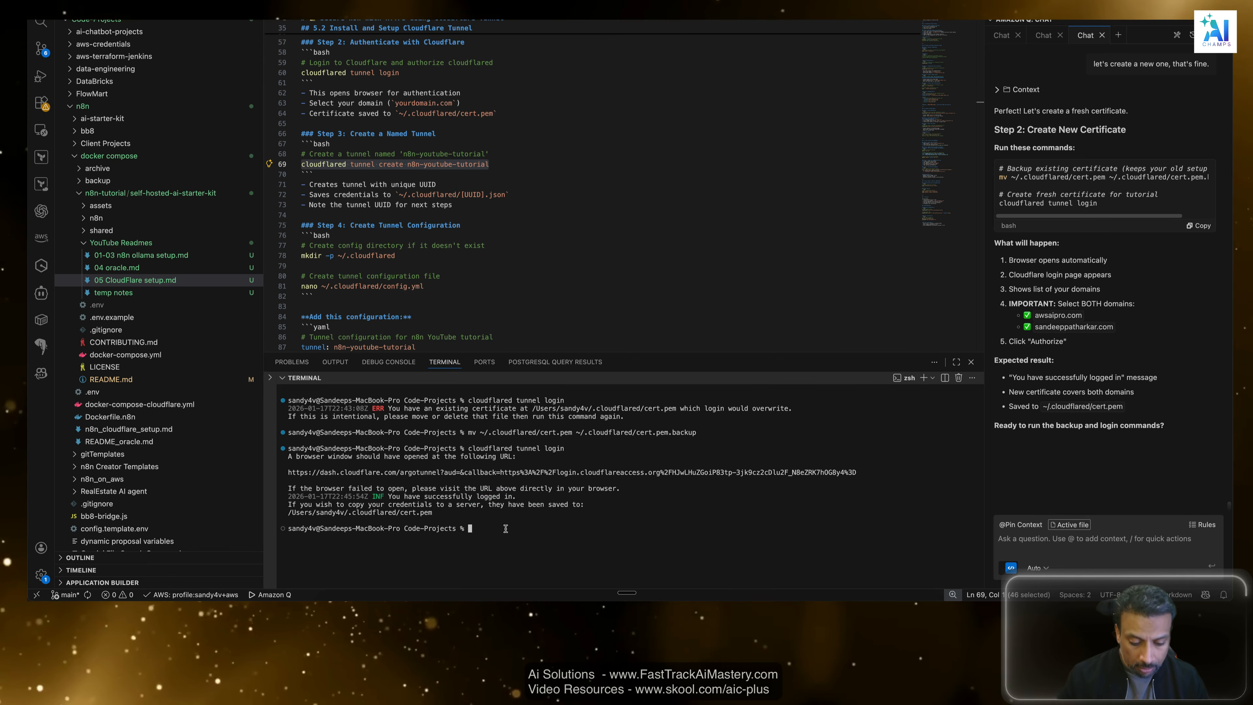
{"action": "type", "text": "cloudflared tunnel create n8n-youtube-tutorial"}
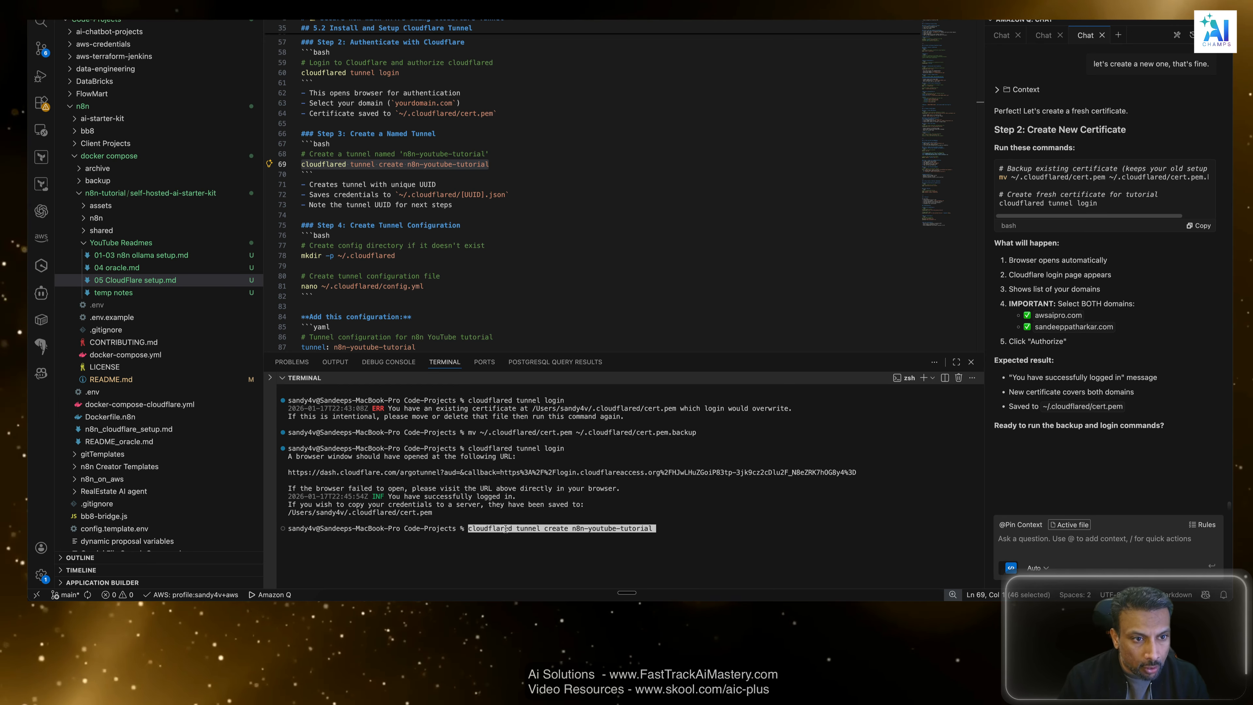
{"action": "key", "text": "Return"}
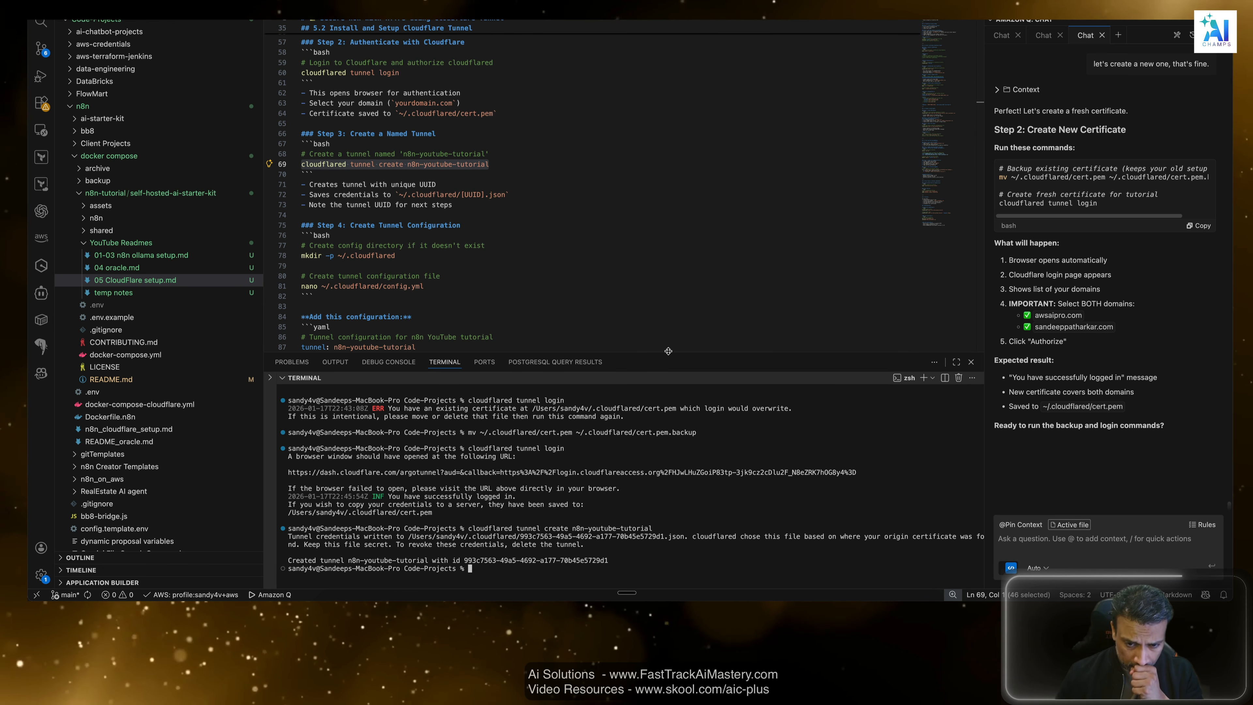
{"action": "left_click_drag", "start_coordinate": [668, 351], "coordinate": [668, 321]}
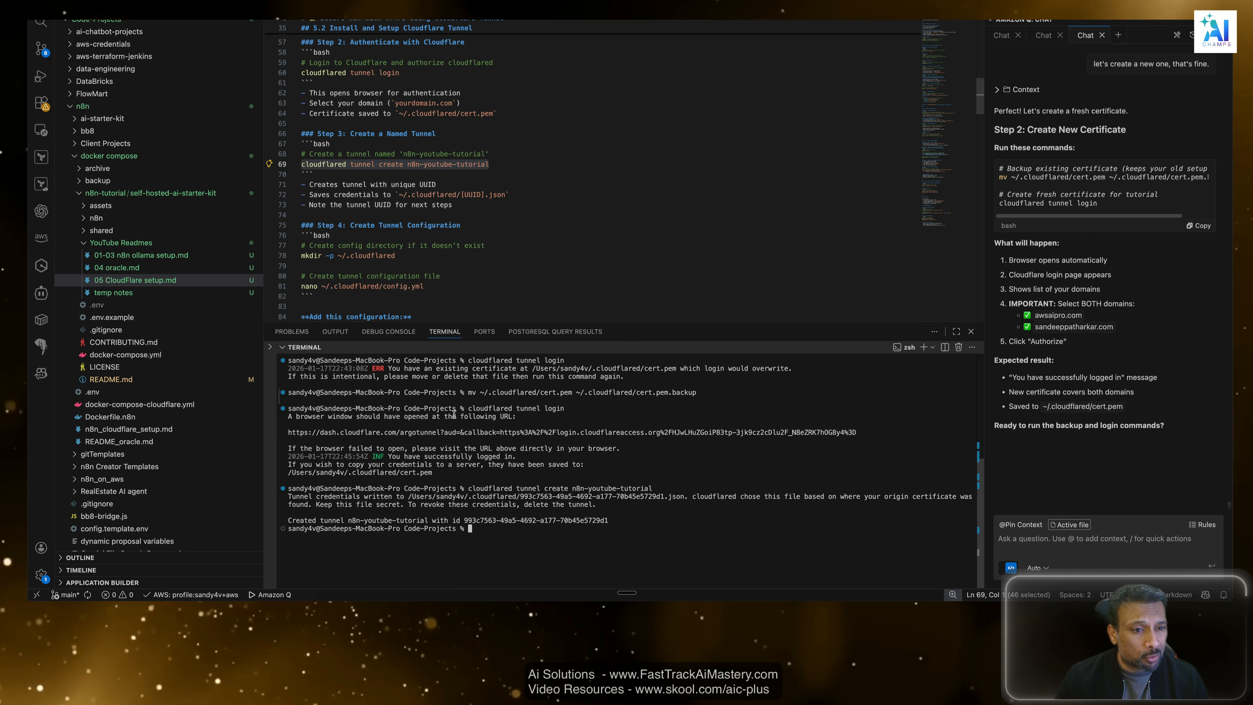
{"action": "scroll", "coordinate": [373, 274], "scroll_direction": "down", "scroll_amount": 1}
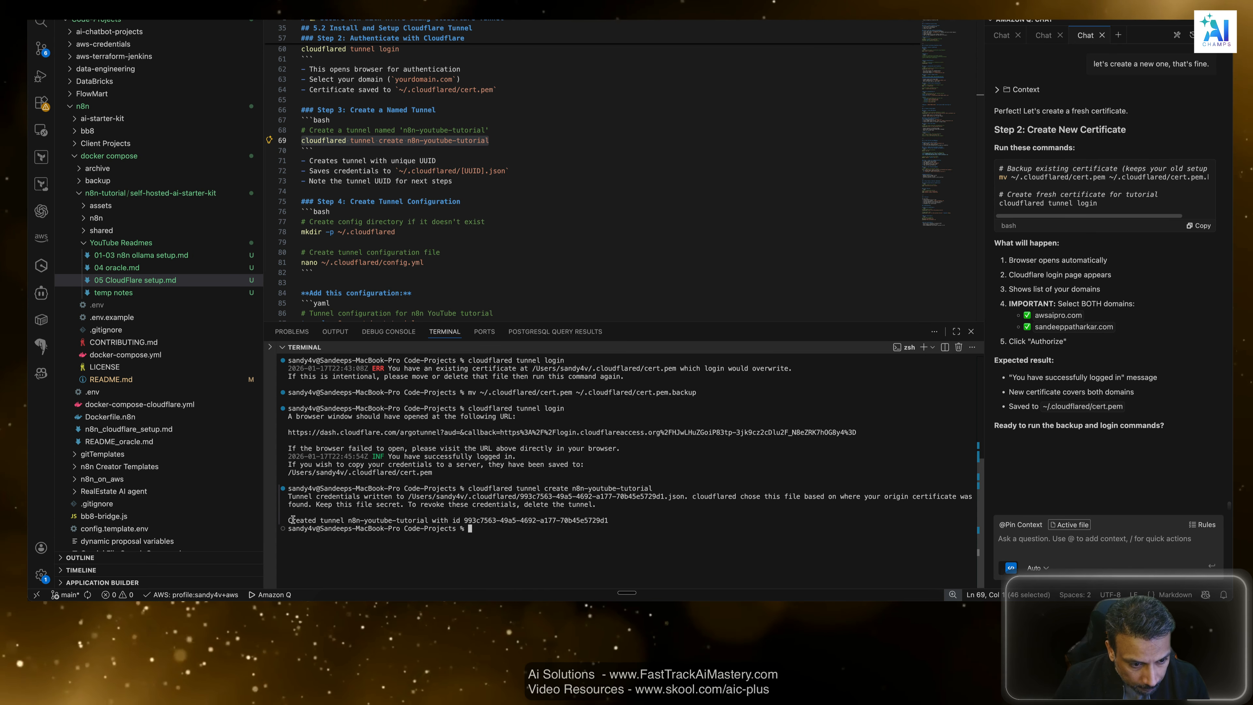
Copy the tunnel creation line with its ID from the terminal output and send it to the Amazon Q chat.
{"action": "left_click_drag", "start_coordinate": [407, 526], "coordinate": [609, 520]}
{"action": "key", "text": "super+c"}
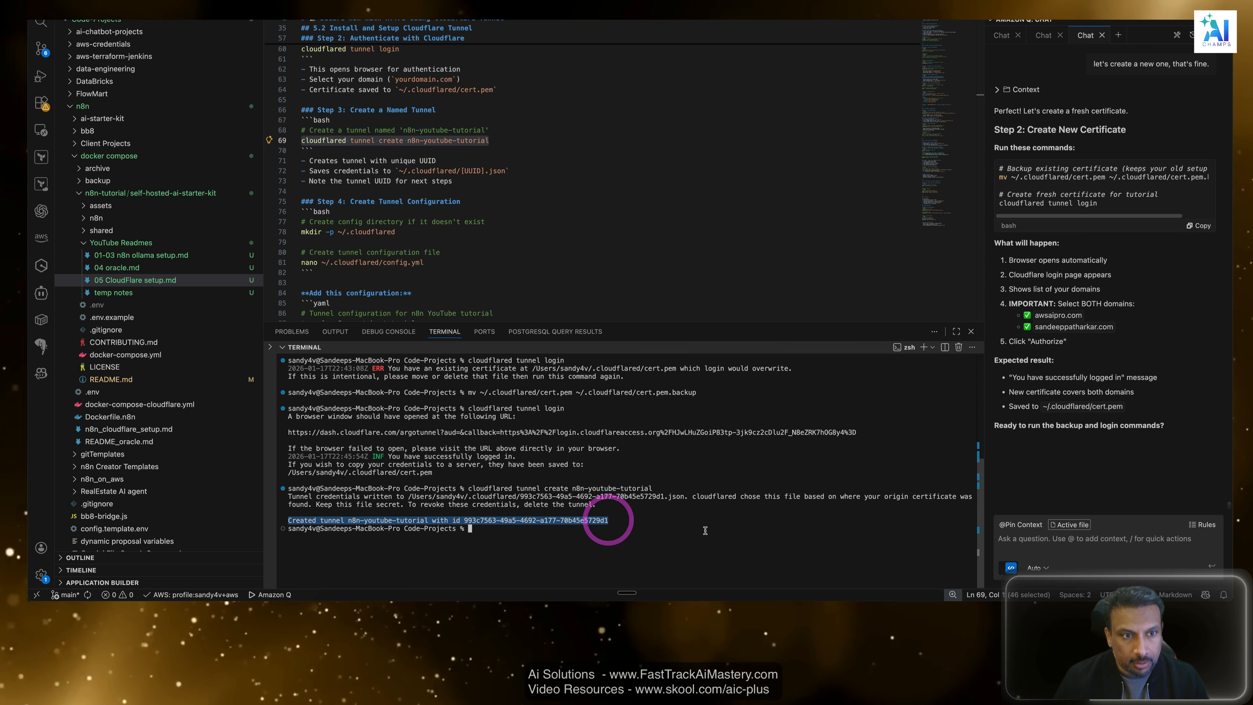
{"action": "left_click", "coordinate": [1081, 542]}
{"action": "key", "text": "super+v"}
{"action": "key", "text": "Return"}
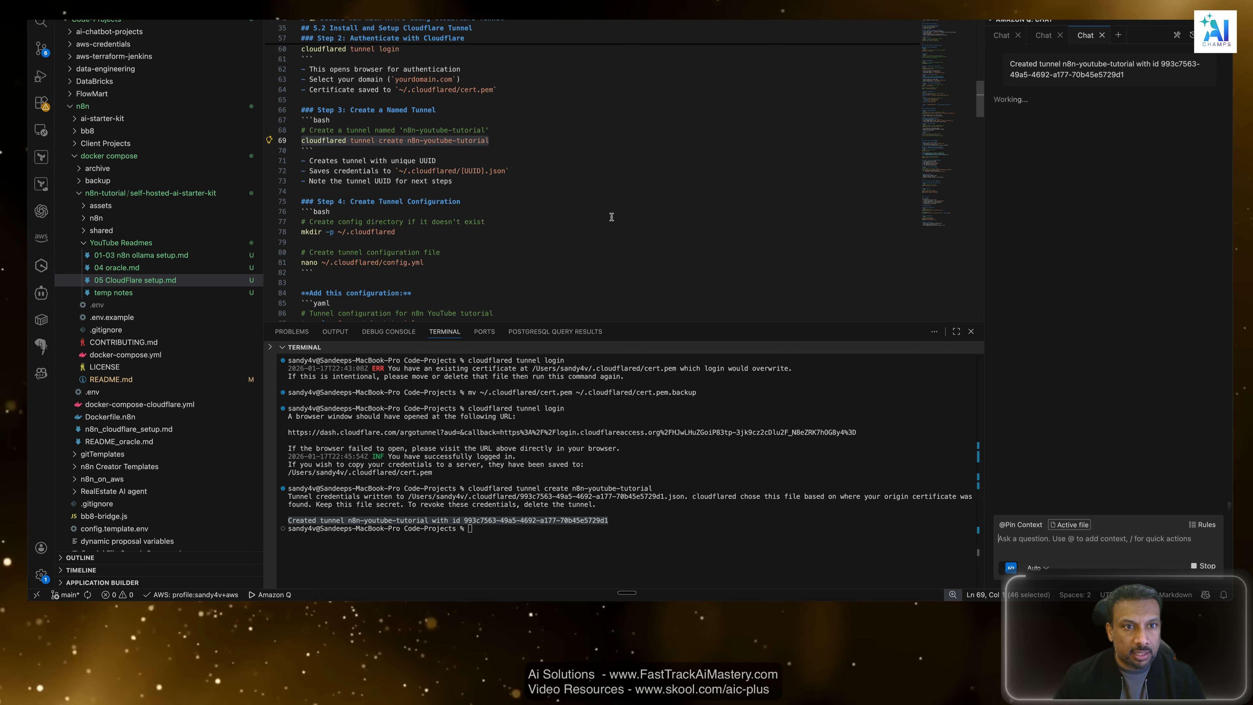
Open the temp notes file and paste the tunnel creation line with its ID, followed by two line breaks.
{"action": "key", "text": "super+Tab"}
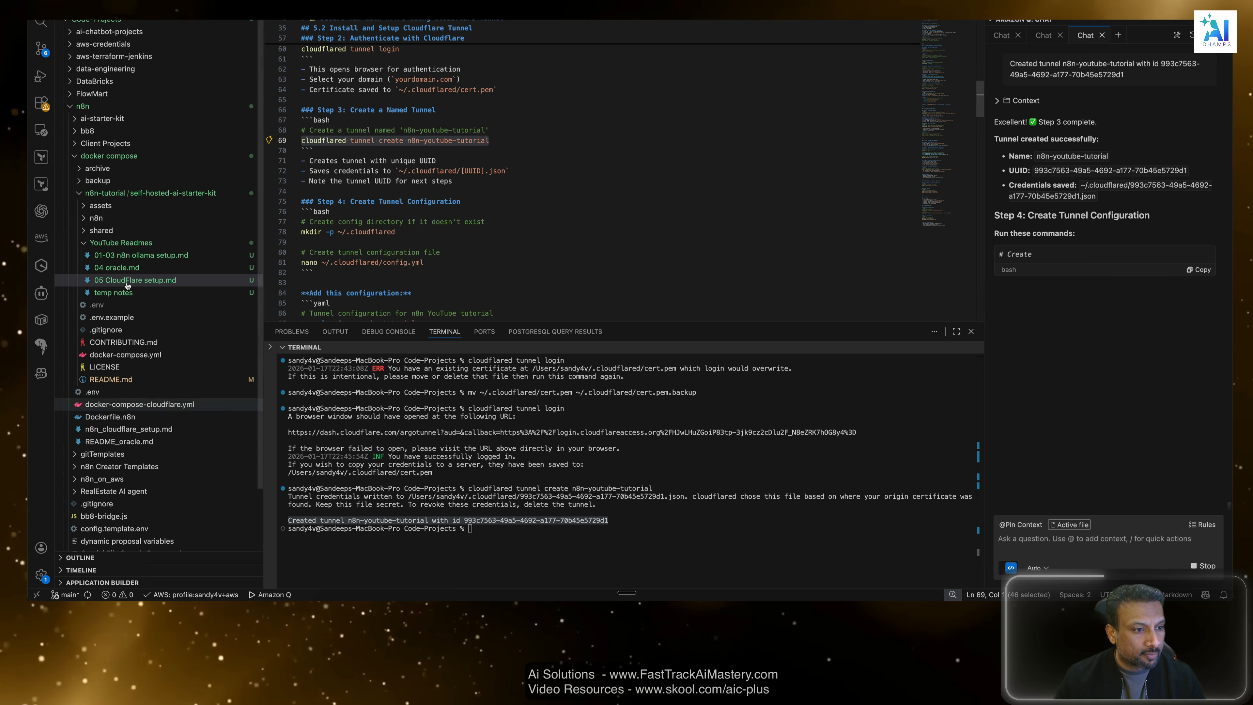
{"action": "left_click", "coordinate": [120, 292]}
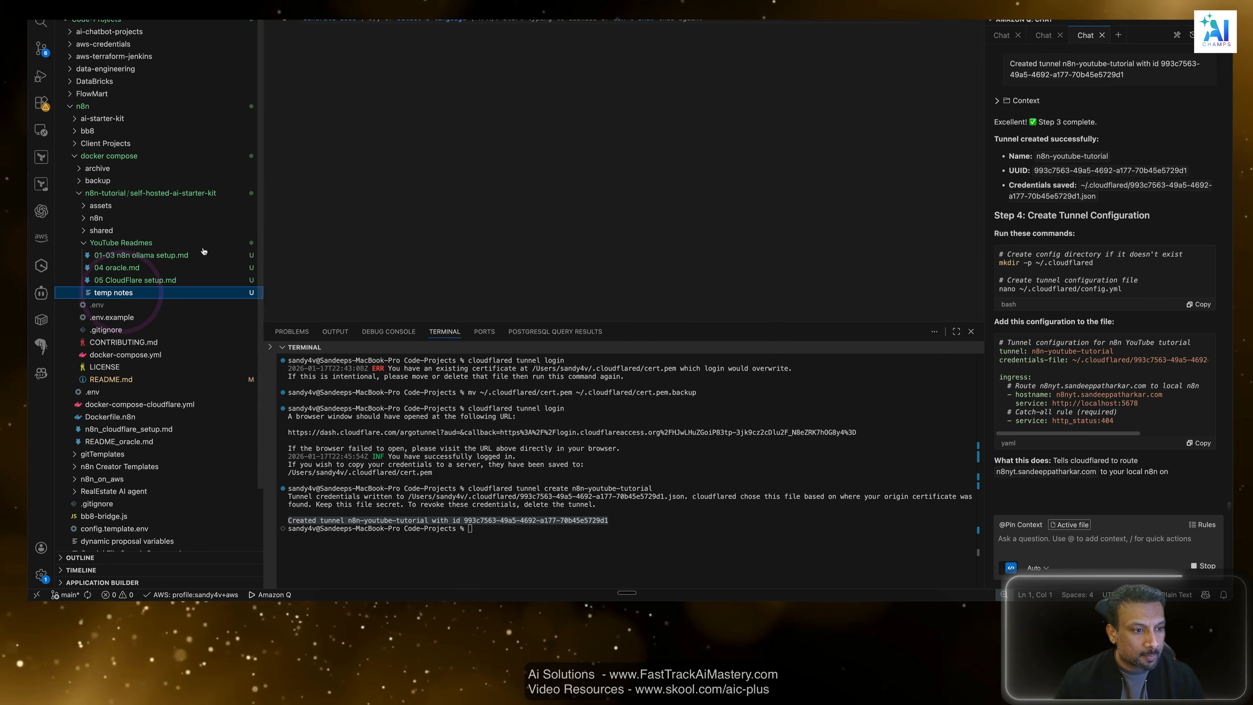
{"action": "left_click", "coordinate": [115, 293]}
{"action": "left_click", "coordinate": [663, 118]}
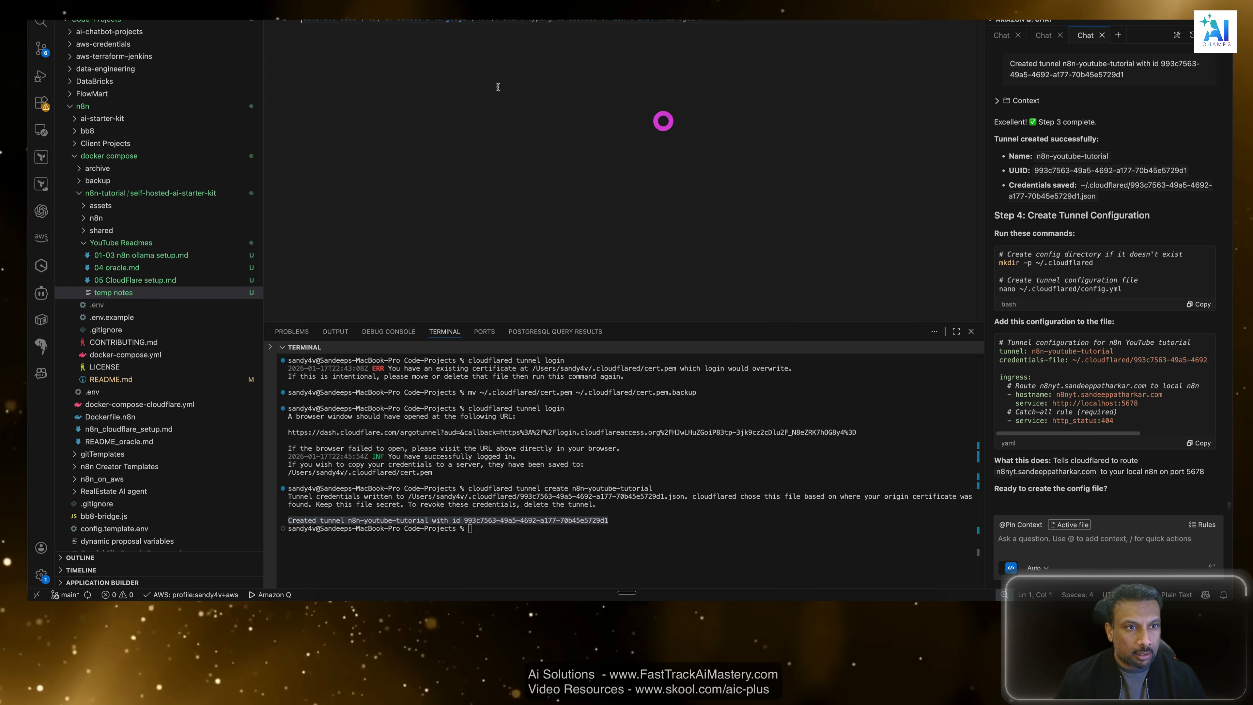
{"action": "key", "text": "super+v"}
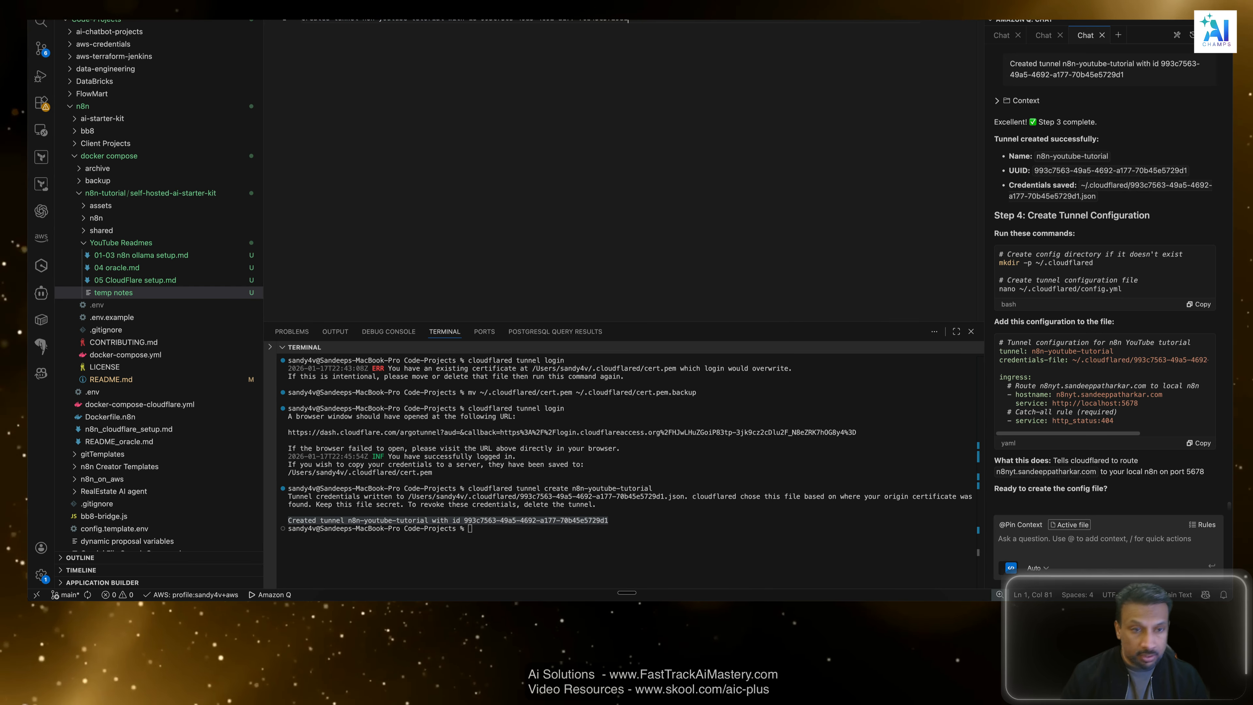
{"action": "key", "text": "Return"}
{"action": "key", "text": "Return"}
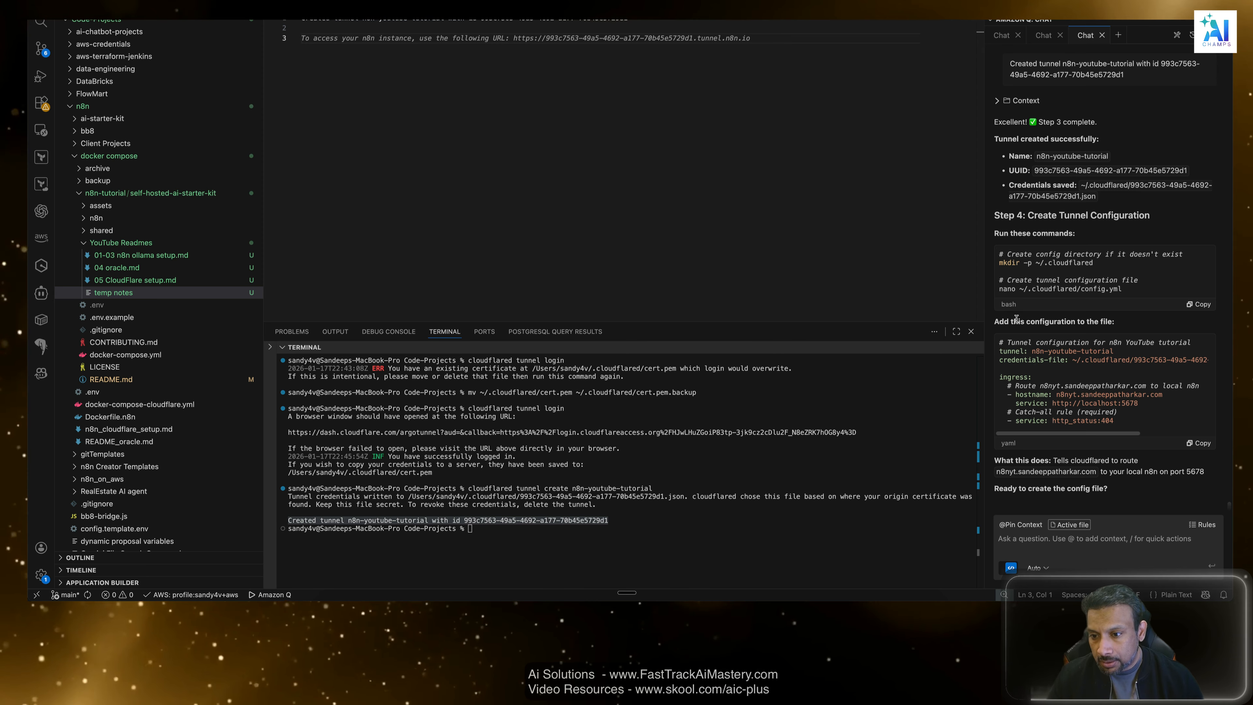
Review the assistant's reply on the created tunnel and its Step 4 tunnel configuration instructions.
{"action": "left_click_drag", "start_coordinate": [1003, 322], "coordinate": [1116, 324]}
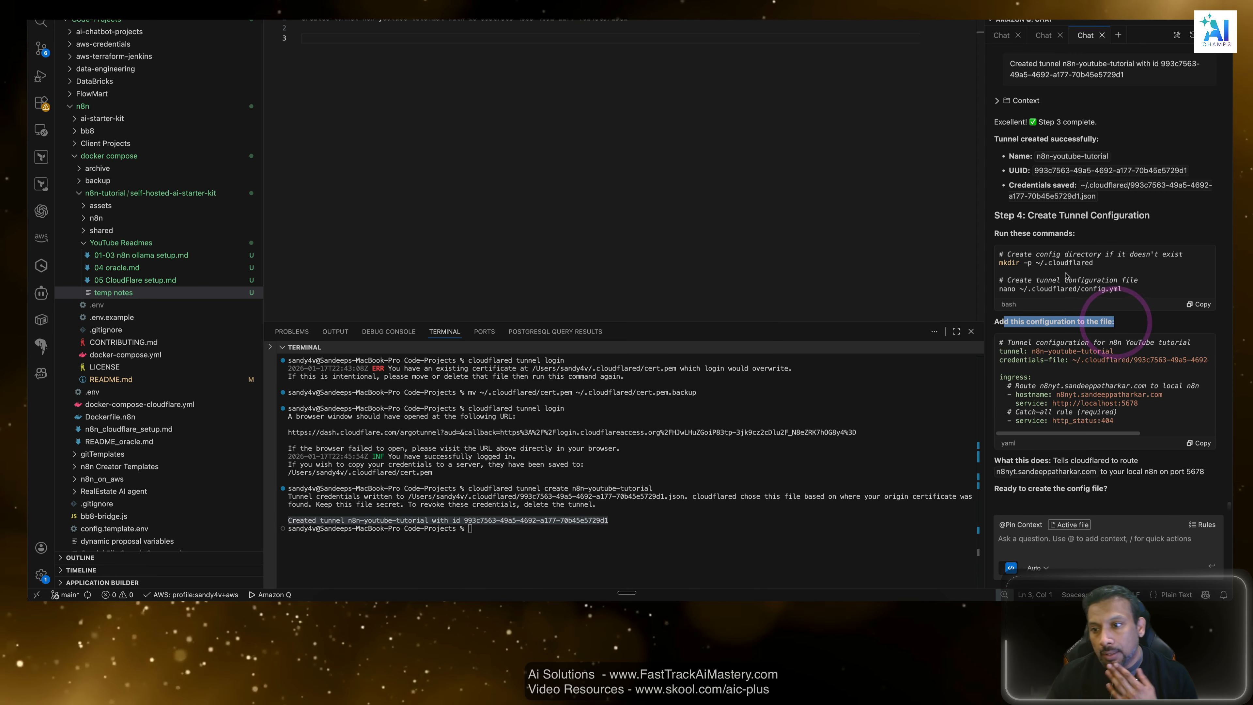
{"action": "left_click_drag", "start_coordinate": [1015, 215], "coordinate": [1139, 223]}
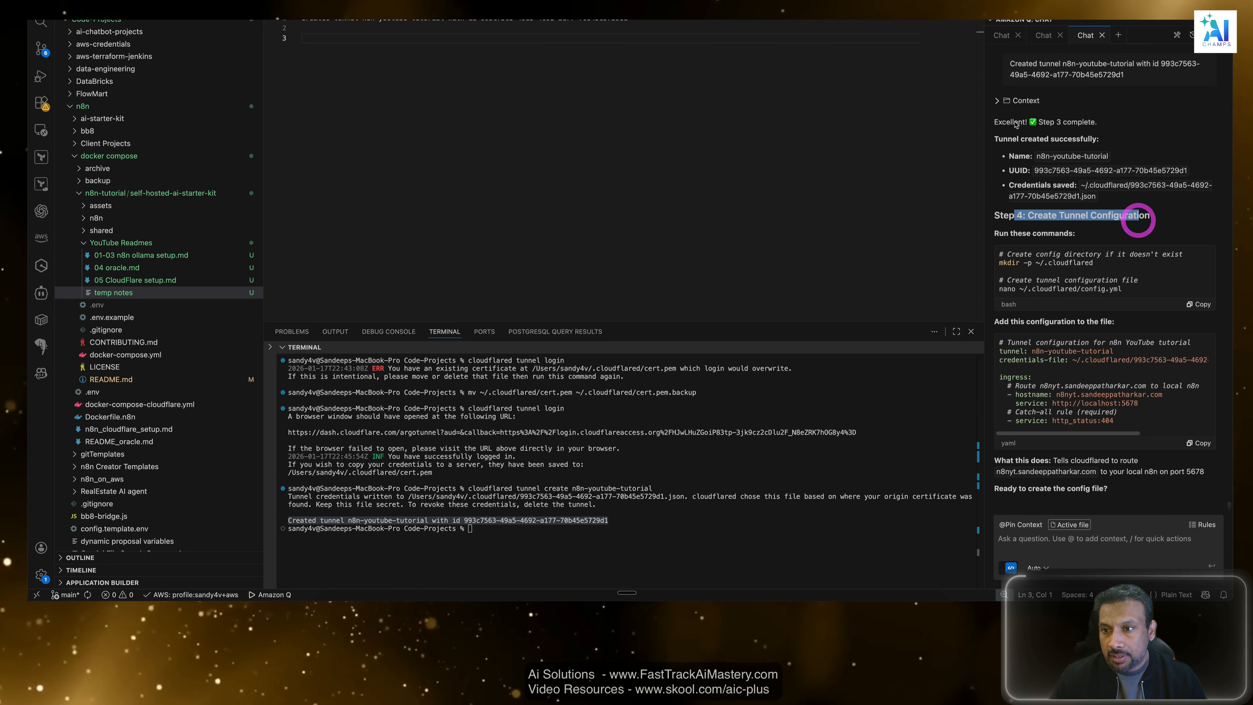
{"action": "left_click_drag", "start_coordinate": [1033, 139], "coordinate": [1113, 142]}
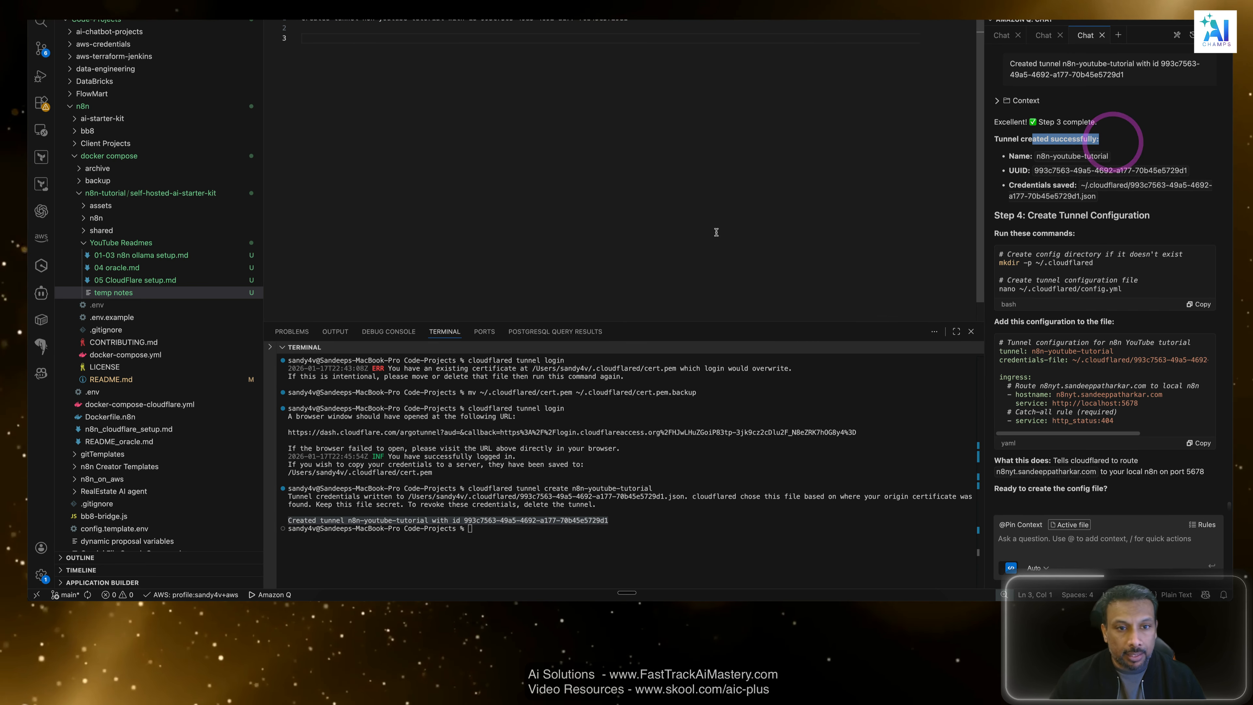
Switch to the browser to view the How Cloudflare Tunnel Works slide, and return to the code editor.
{"action": "key", "text": "super+Tab"}
{"action": "key", "text": "super+Tab"}
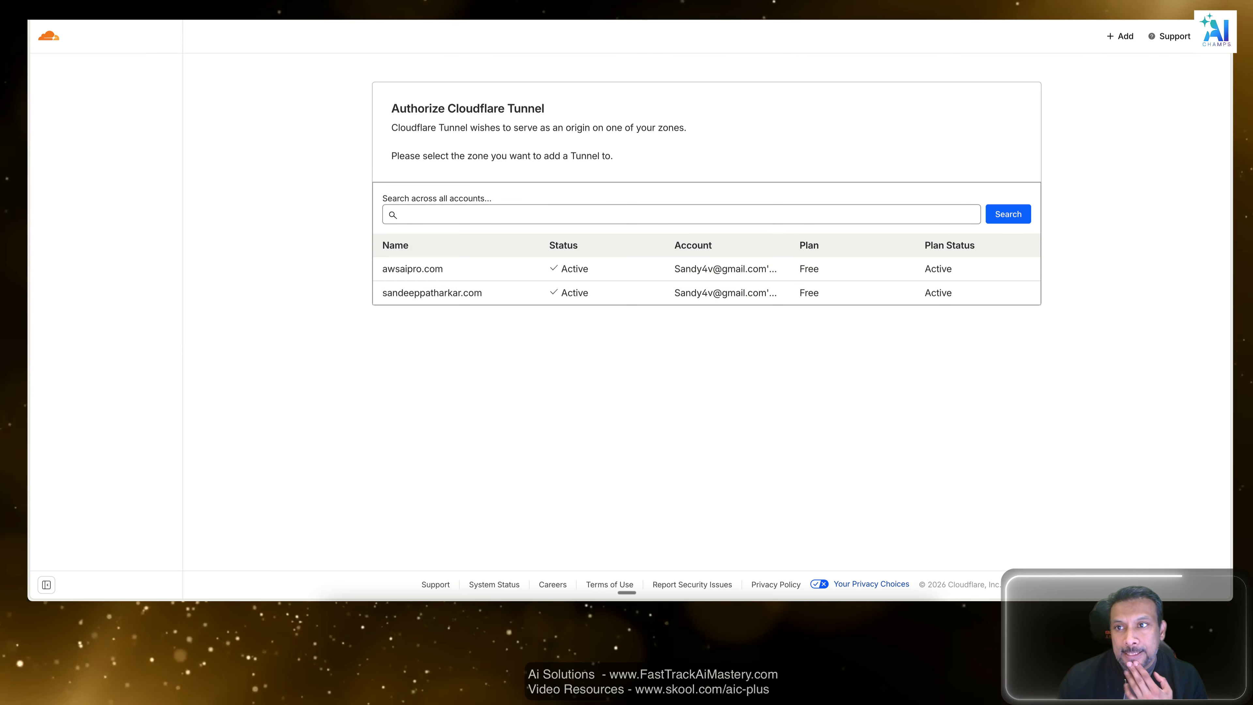
{"action": "key", "text": "ctrl+Tab"}
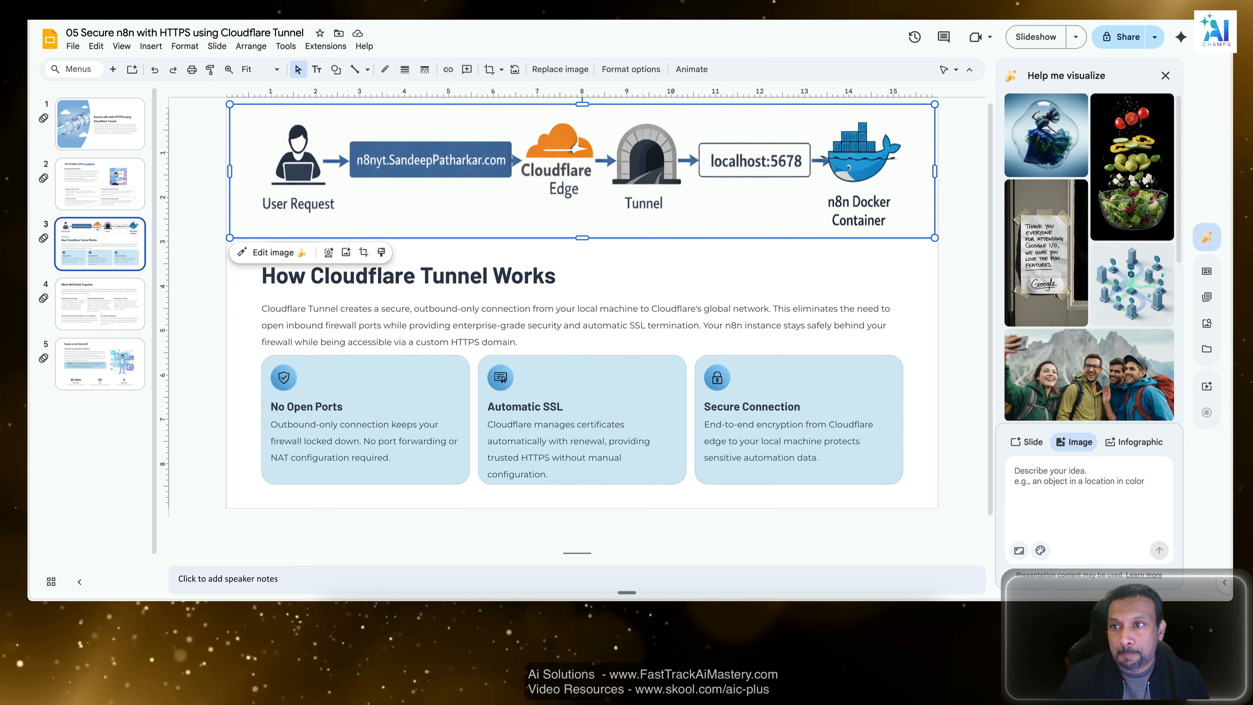
{"action": "key", "text": "super+Tab"}
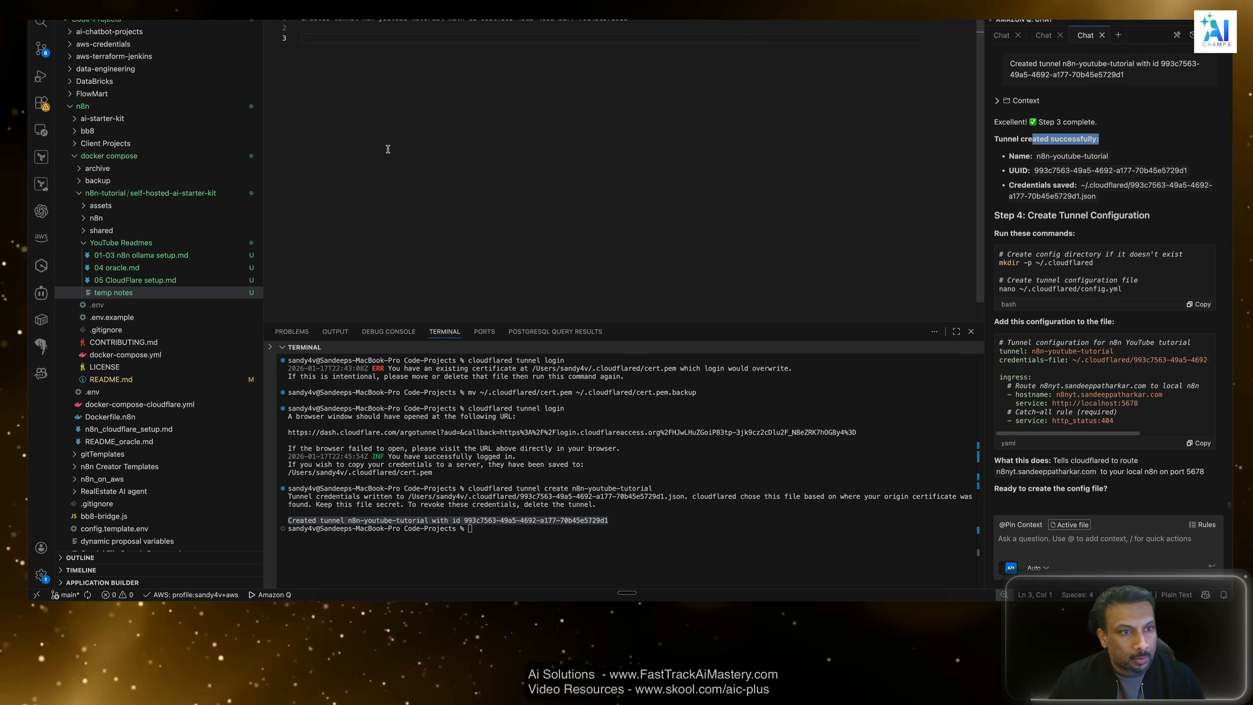
Return to the 05 CloudFlare setup.md readme and check where Step 3 saves the tunnel credentials.
{"action": "left_click", "coordinate": [417, 0]}
{"action": "scroll", "coordinate": [435, 195], "scroll_direction": "down", "scroll_amount": 1}
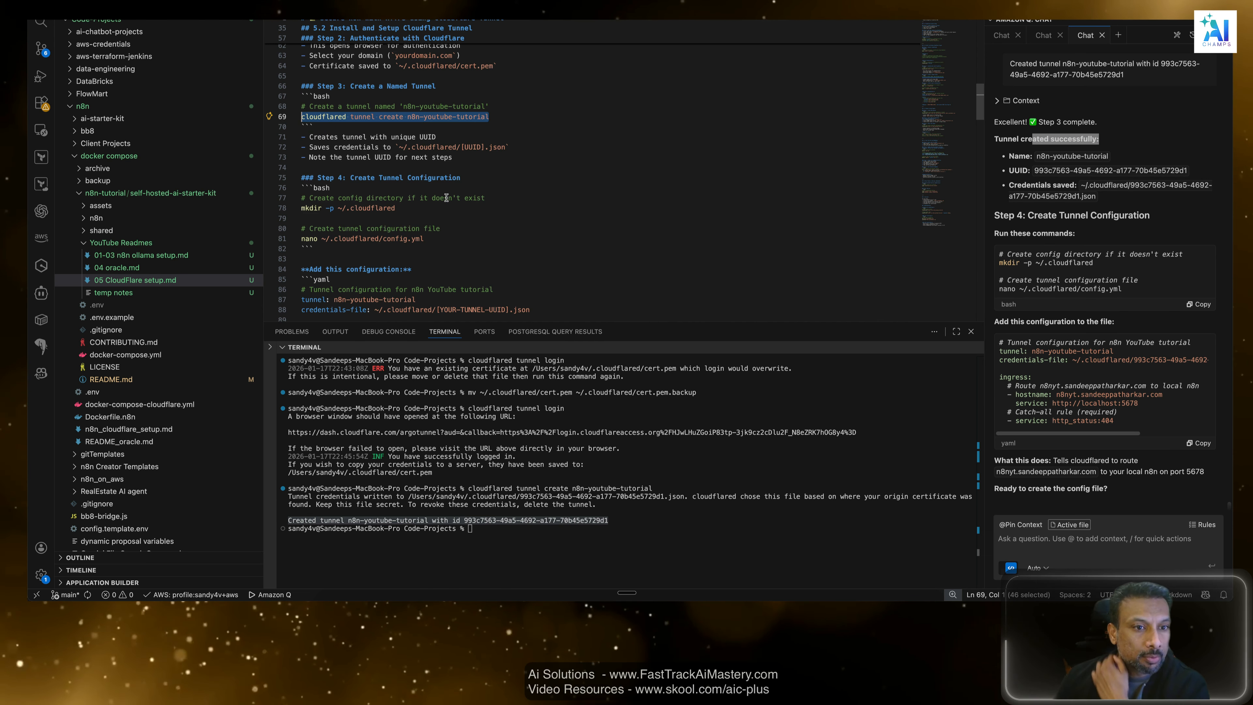
{"action": "double_click", "coordinate": [520, 146]}
{"action": "left_click", "coordinate": [558, 146]}
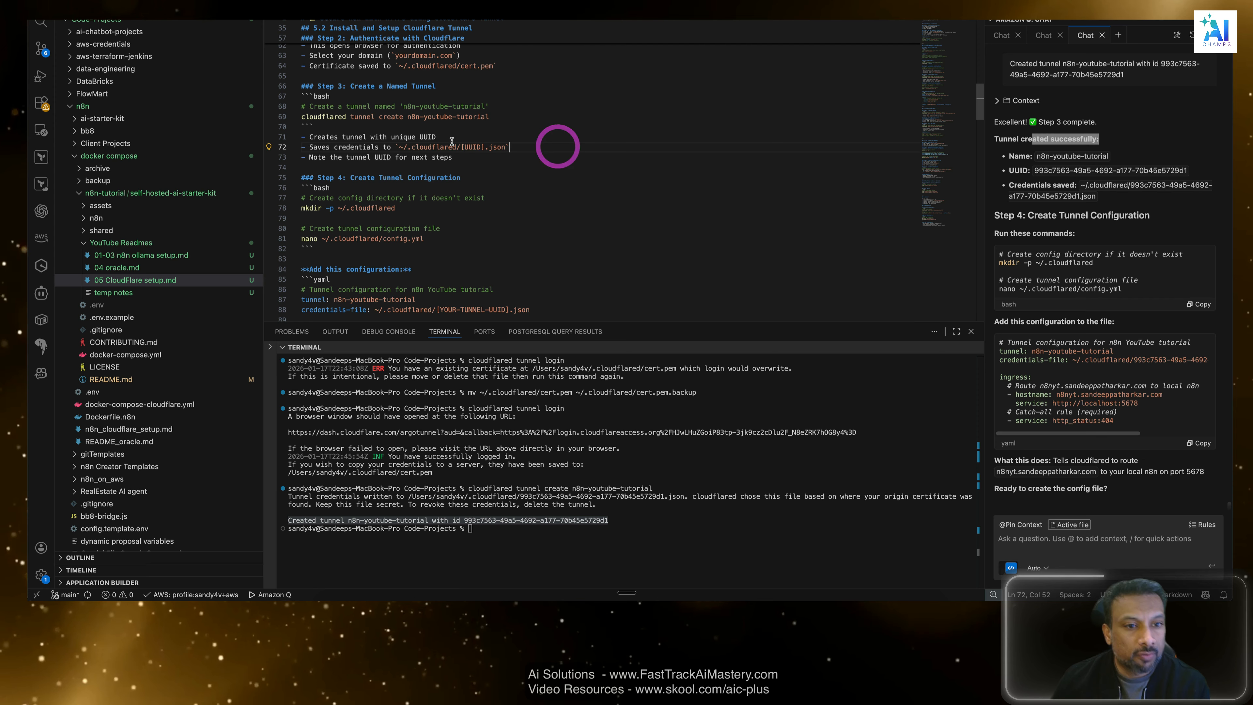
Try to change the terminal's directory with cd /.cloudflared.
{"action": "left_click", "coordinate": [612, 513]}
{"action": "type", "text": "cd "}
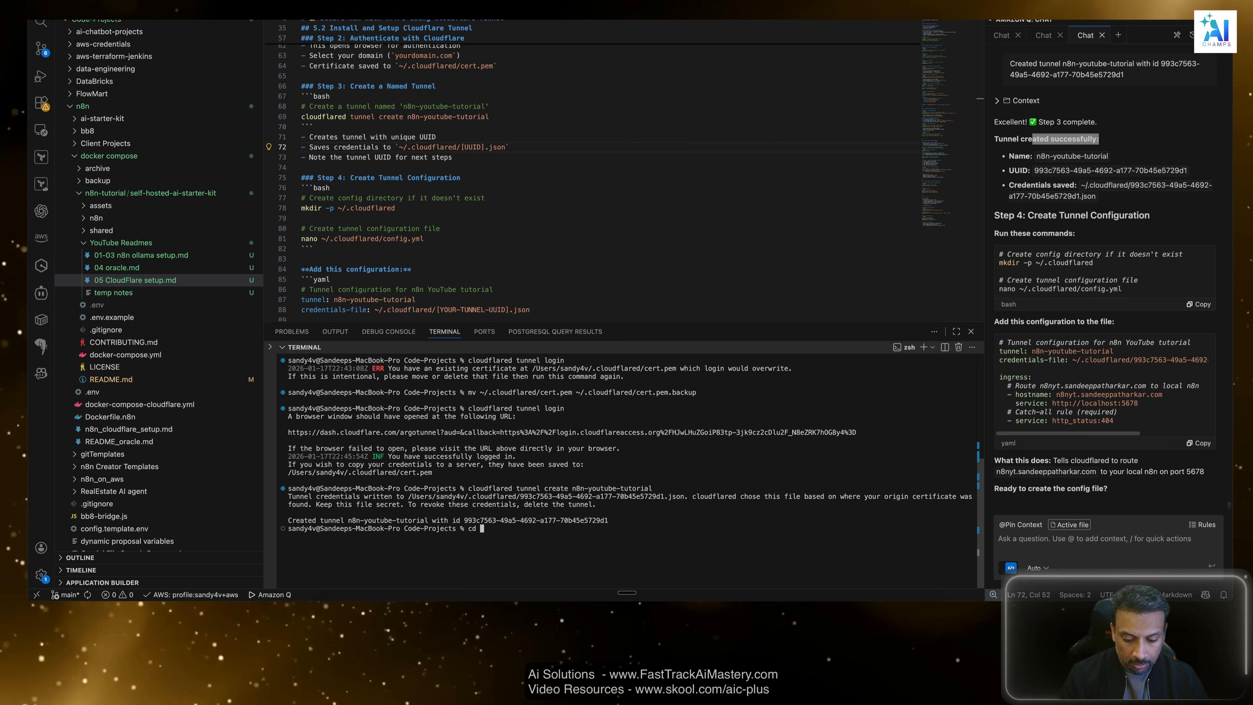
{"action": "type", "text": "/.clou"}
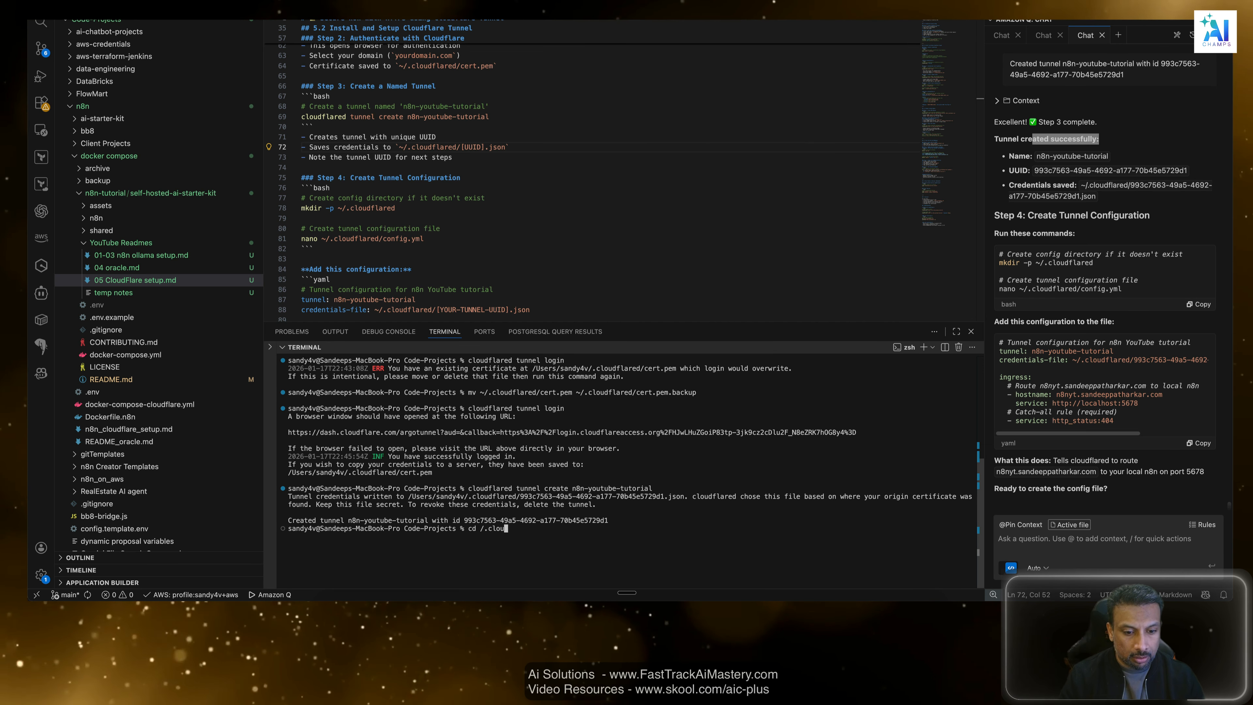
{"action": "type", "text": "d"}
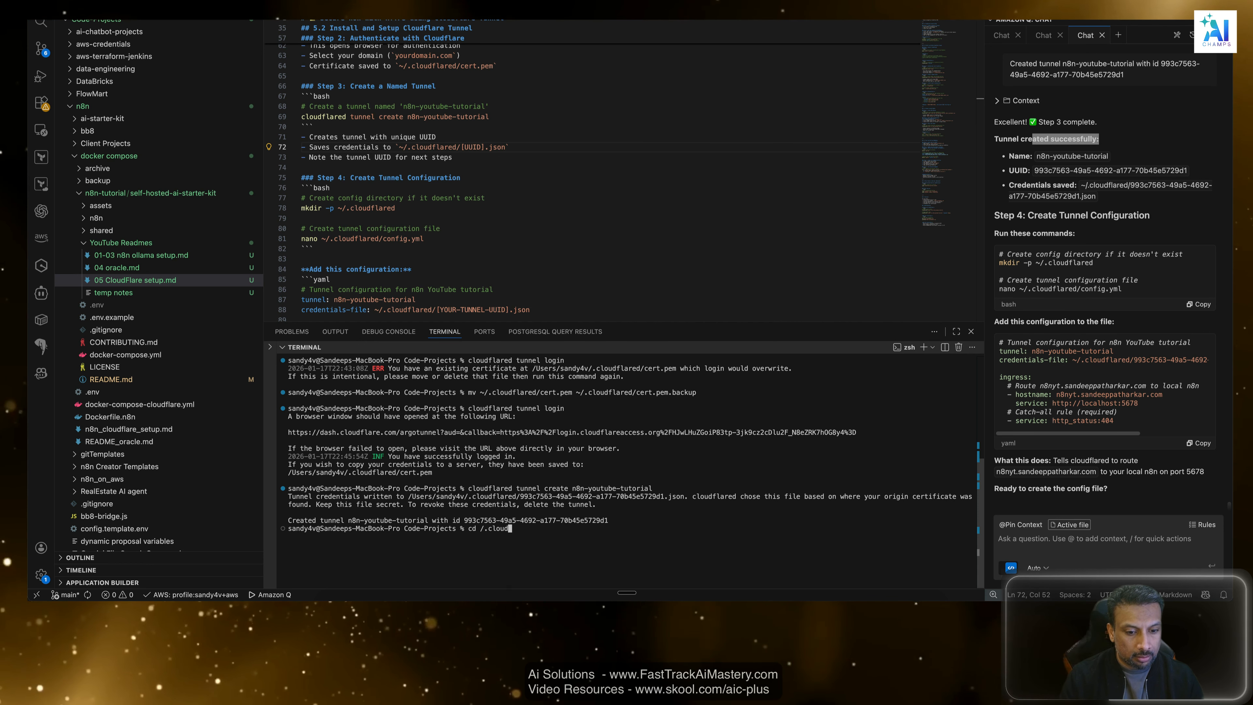
{"action": "type", "text": "flared"}
{"action": "key", "text": "Return"}
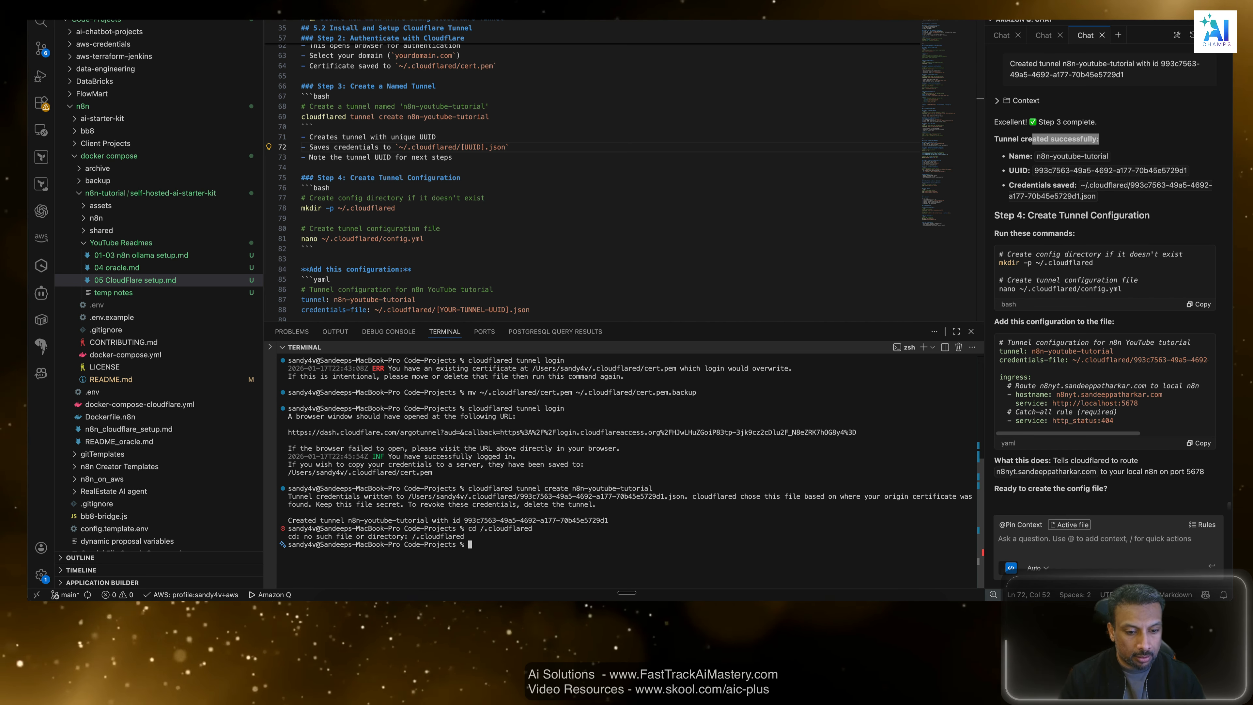
{"action": "type", "text": "cd .cloud"}
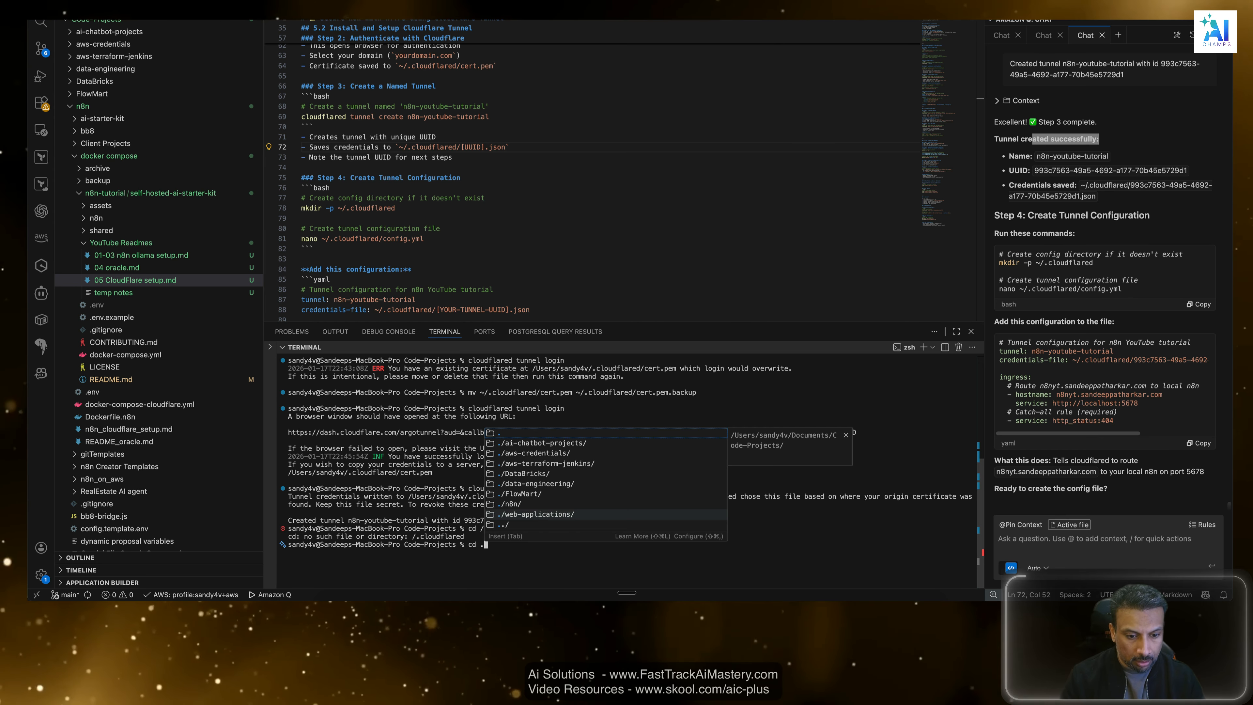
Try to enter the credentials folder with the relative path command cd .cloudflared.
{"action": "key", "text": "BackSpace"}
{"action": "key", "text": "BackSpace"}
{"action": "key", "text": "BackSpace"}
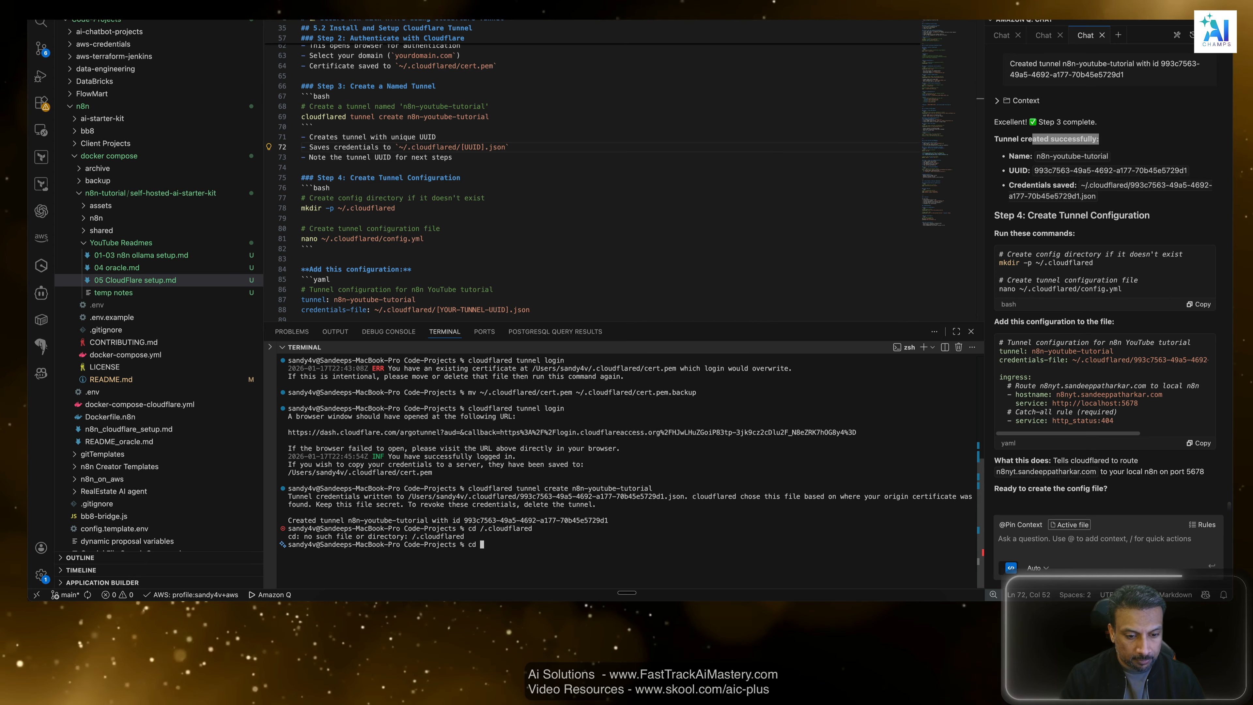
{"action": "type", "text": ".clou"}
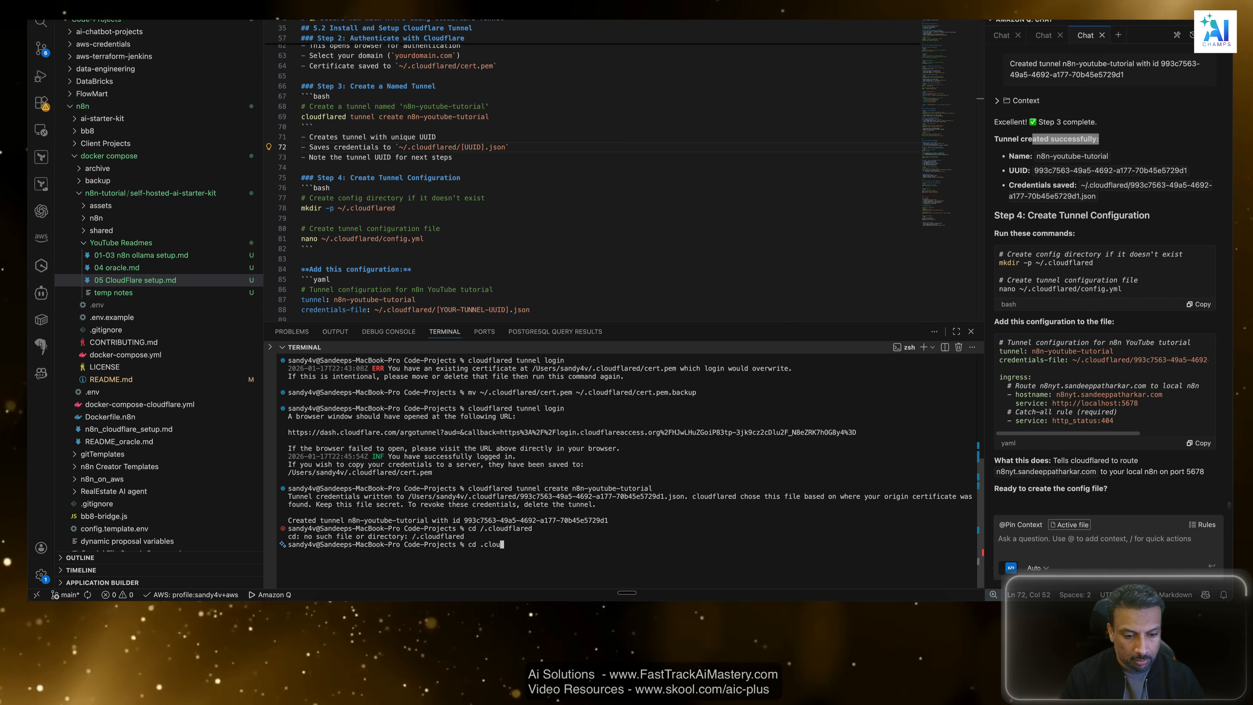
{"action": "type", "text": "dflared"}
{"action": "key", "text": "Return"}
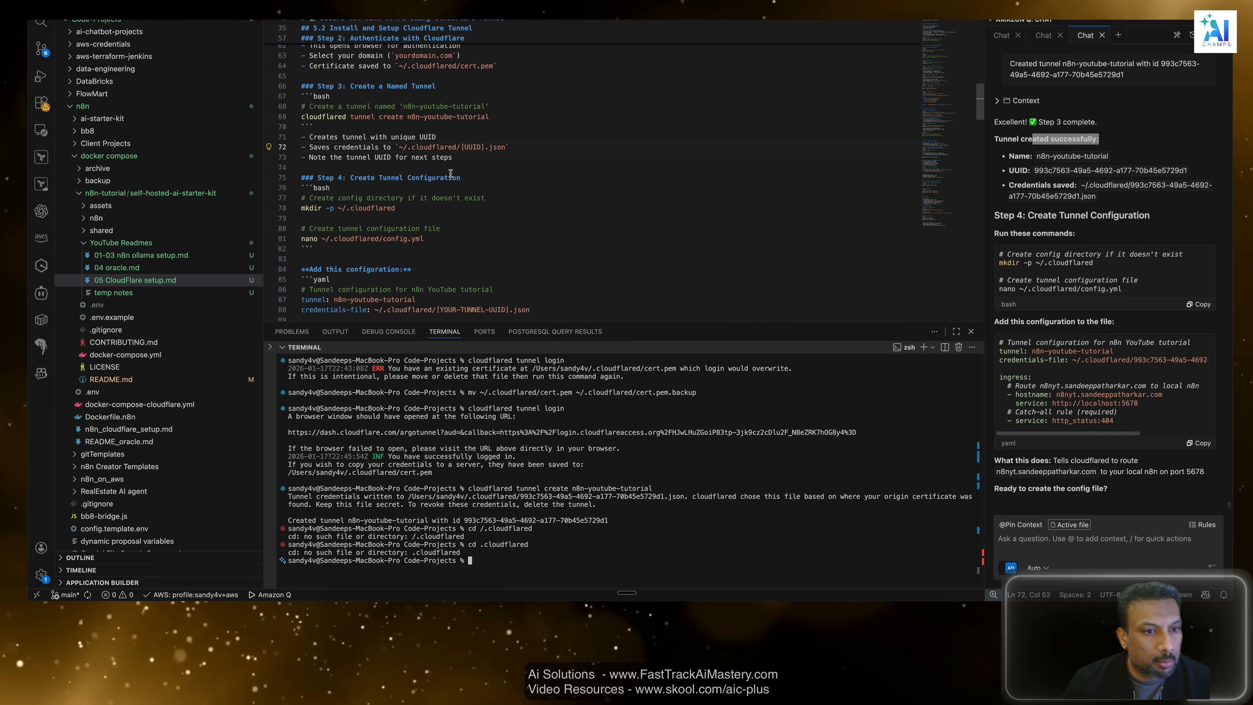
Examine Steps 3 and 4 of the readme: the credentials path, the mkdir -p ~/.cloudflared command and the config.yml creation.
{"action": "left_click", "coordinate": [443, 146]}
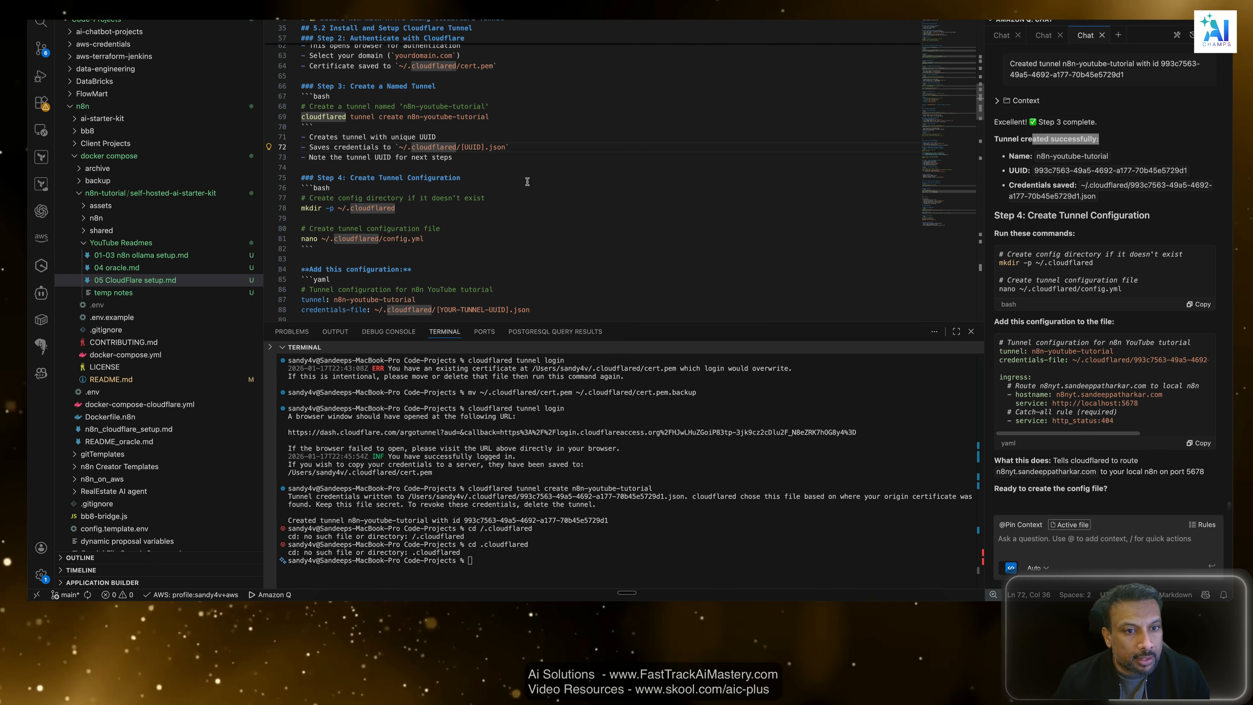
{"action": "left_click", "coordinate": [505, 169]}
{"action": "scroll", "coordinate": [504, 169], "scroll_direction": "down", "scroll_amount": 1}
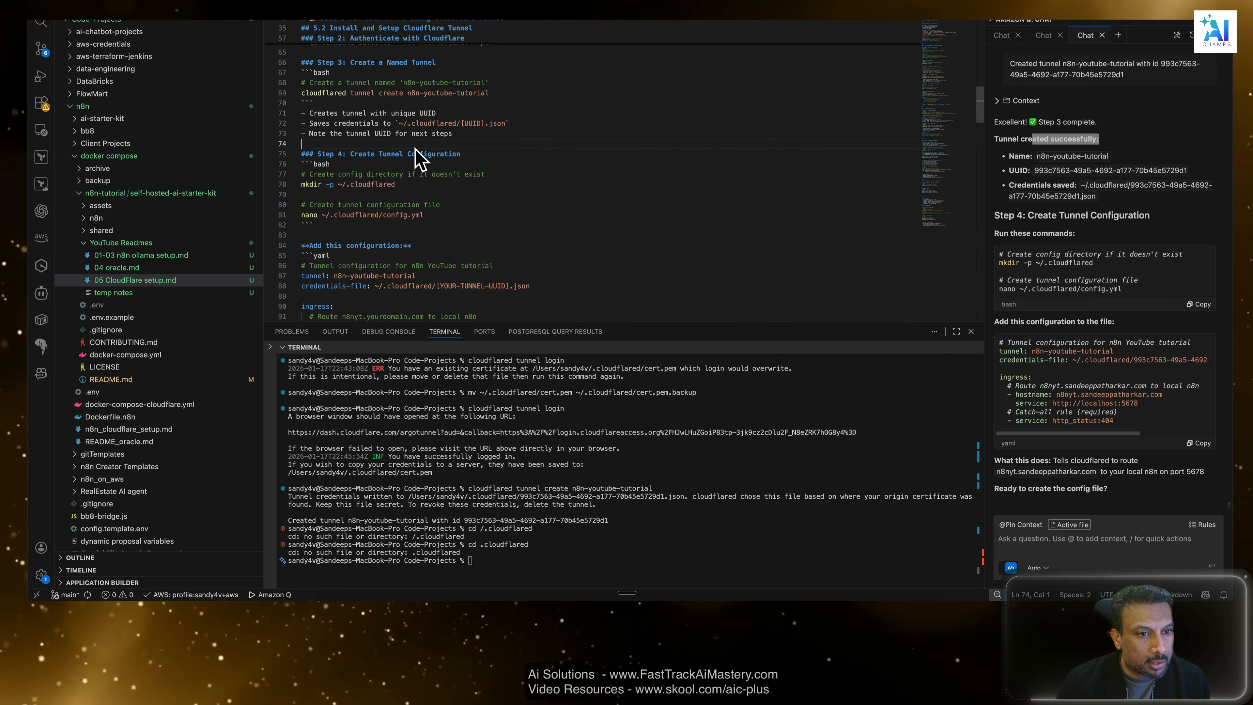
{"action": "left_click", "coordinate": [371, 134]}
{"action": "scroll", "coordinate": [414, 143], "scroll_direction": "down", "scroll_amount": 1}
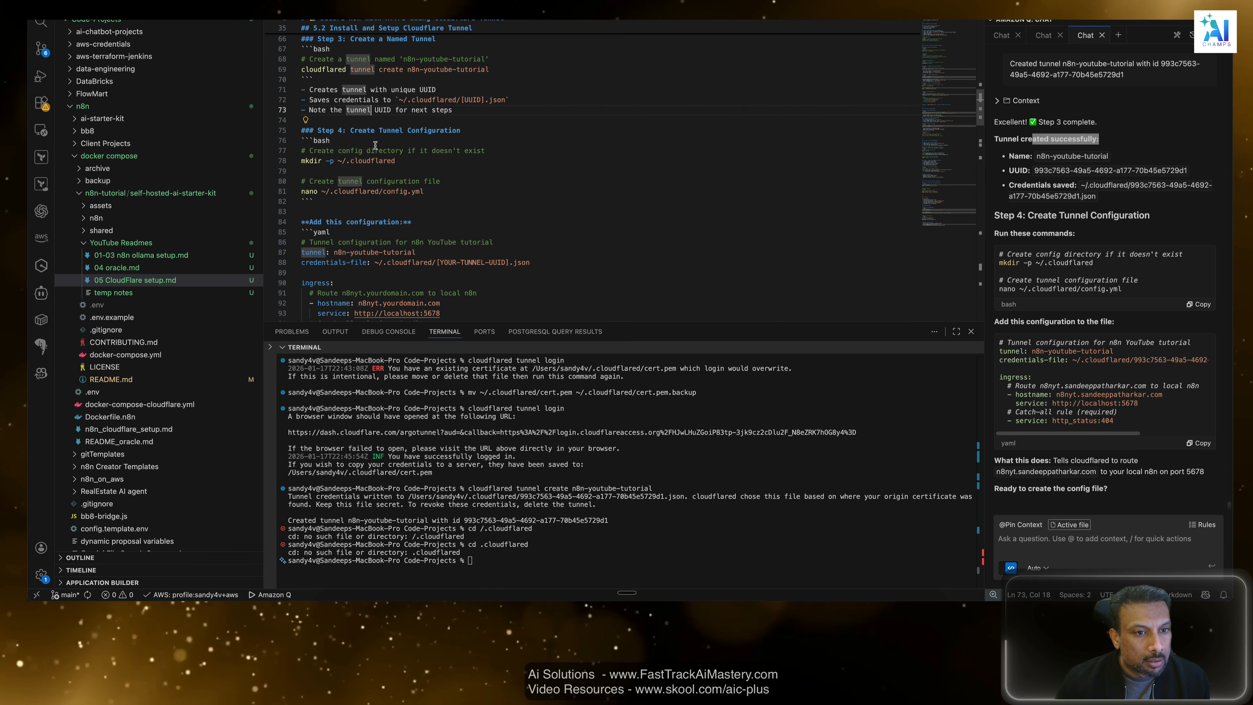
{"action": "left_click", "coordinate": [397, 149]}
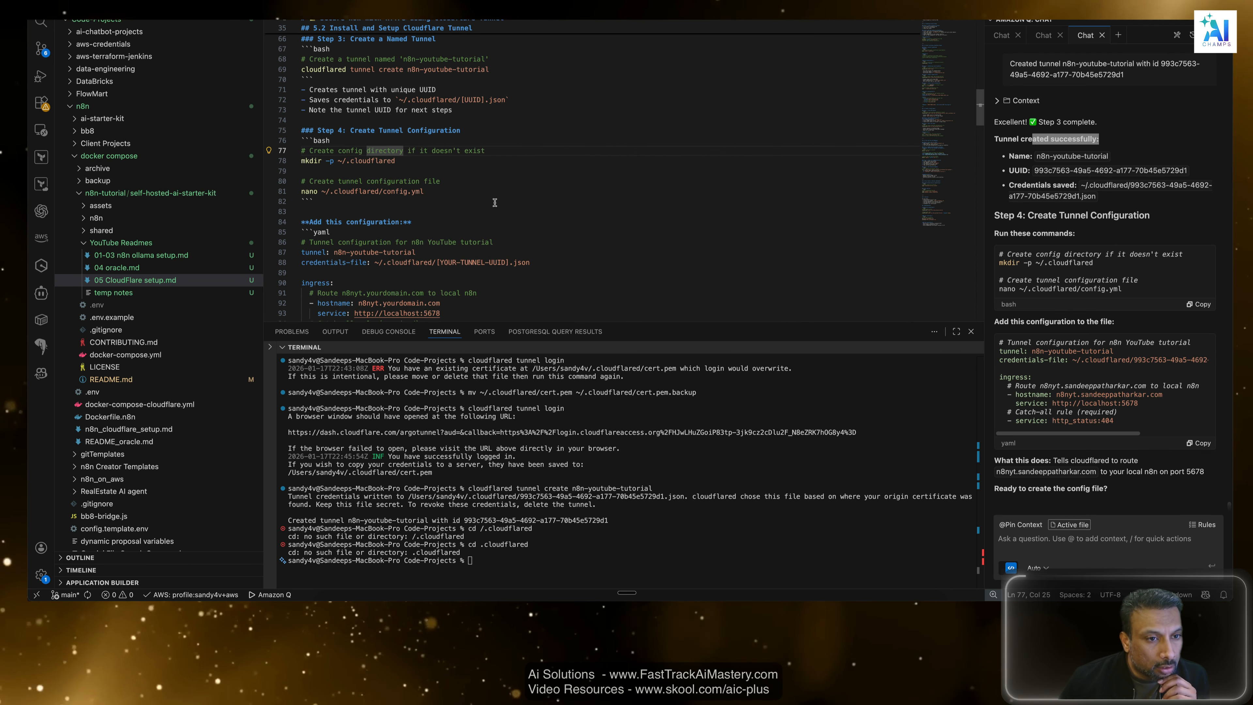
{"action": "left_click", "coordinate": [456, 164]}
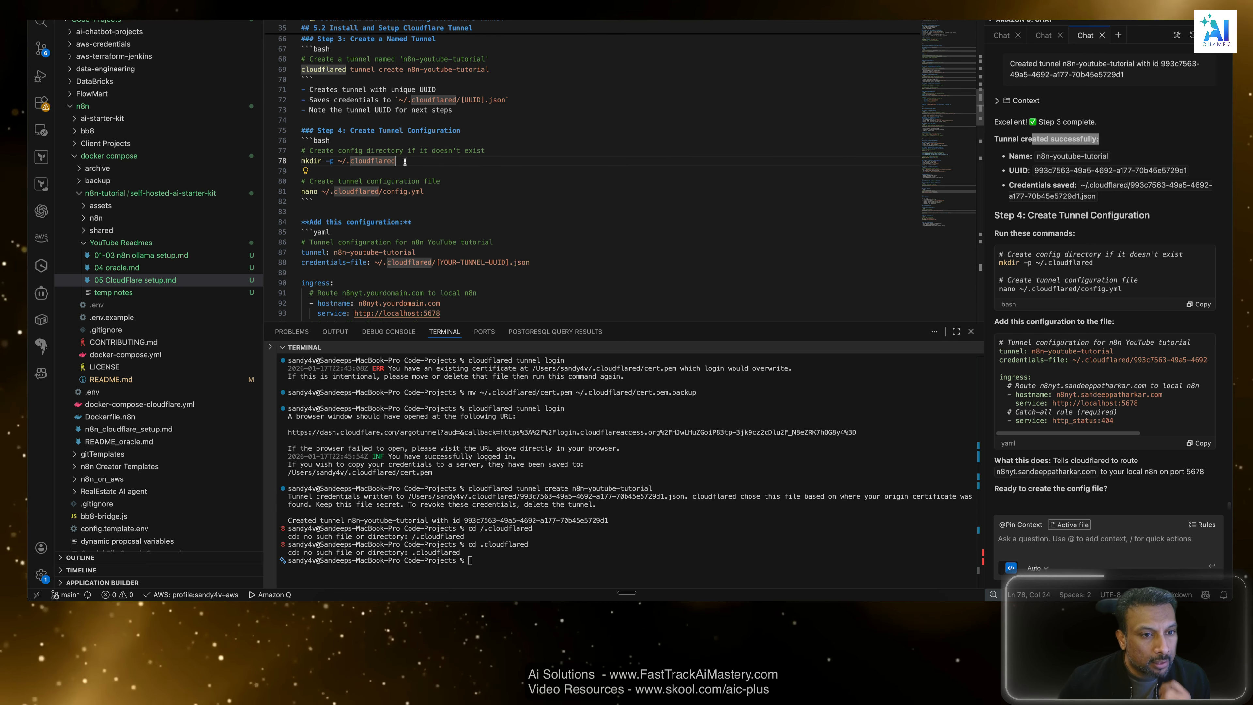
{"action": "left_click_drag", "start_coordinate": [405, 162], "coordinate": [295, 159]}
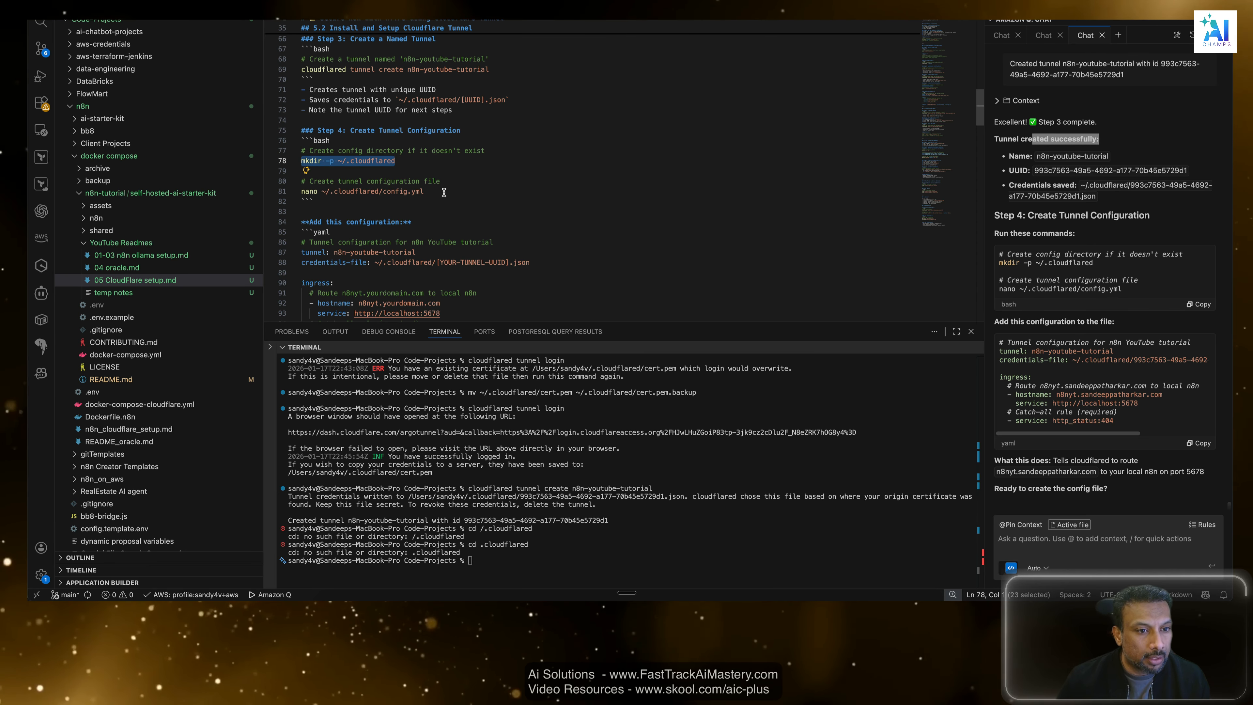
{"action": "left_click", "coordinate": [413, 168]}
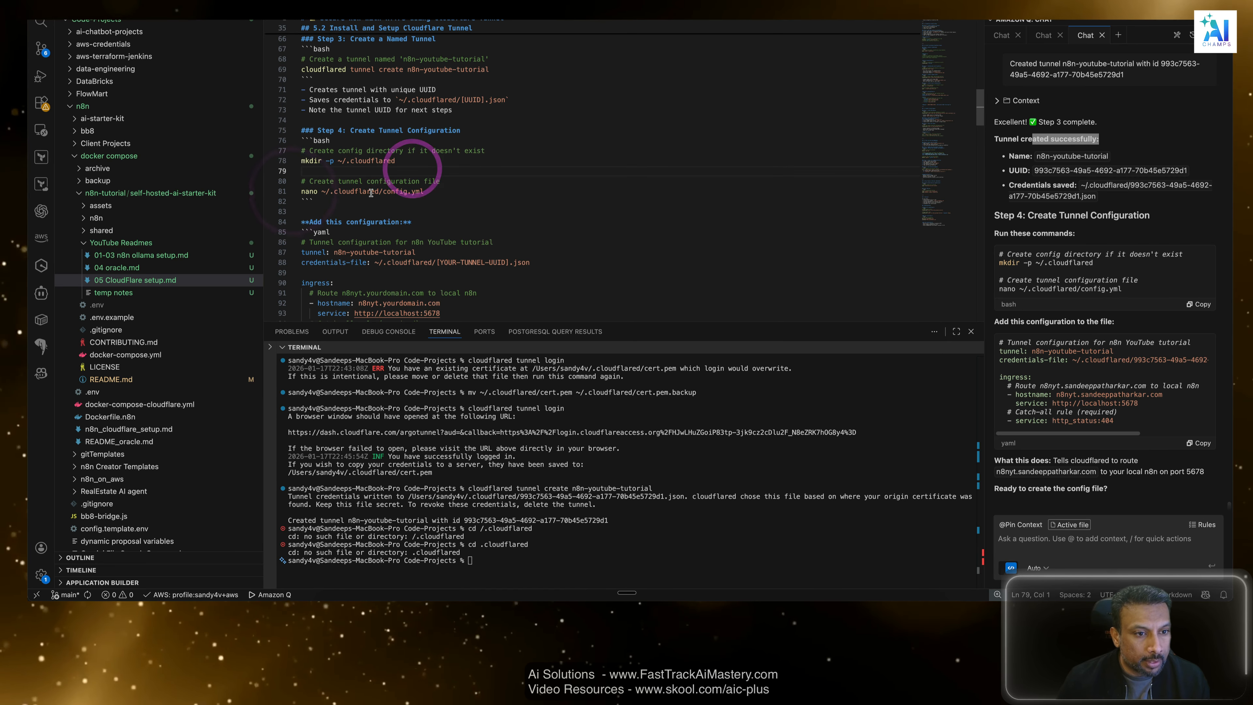
Copy the mkdir -p ~/.cloudflared command from the assistant's Step 4 instructions.
{"action": "left_click_drag", "start_coordinate": [396, 161], "coordinate": [300, 162]}
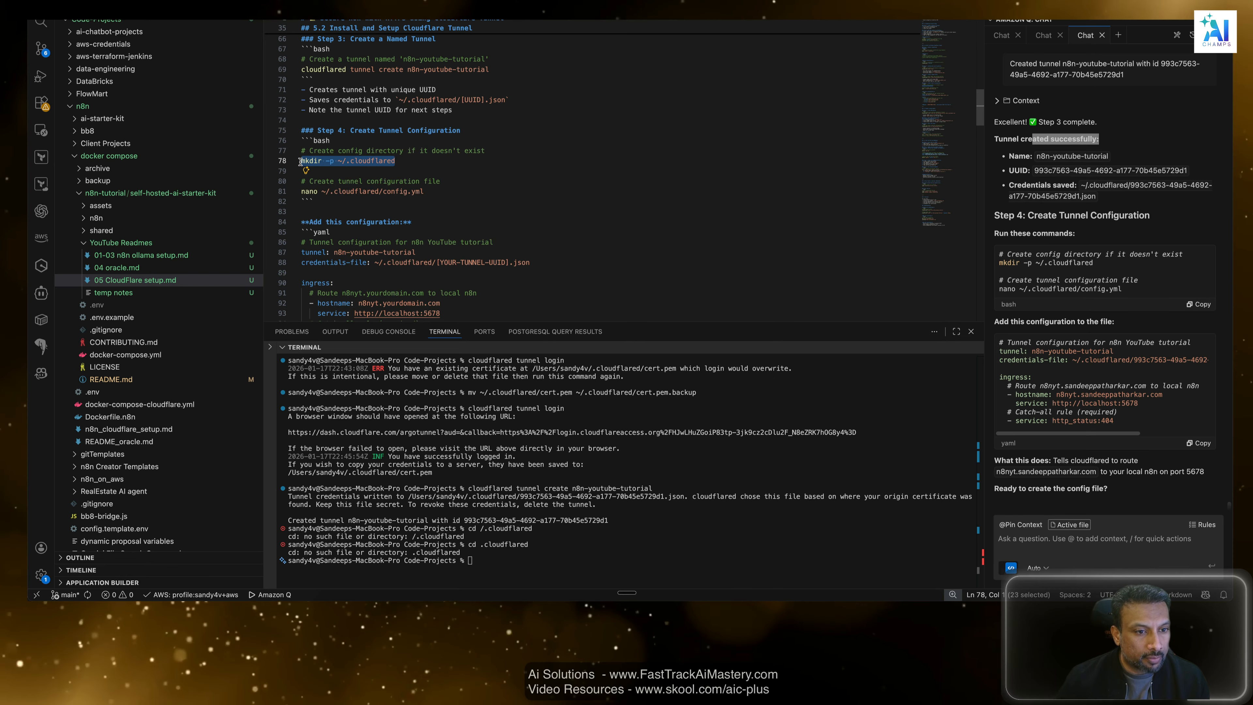
{"action": "scroll", "coordinate": [419, 223], "scroll_direction": "down", "scroll_amount": 1}
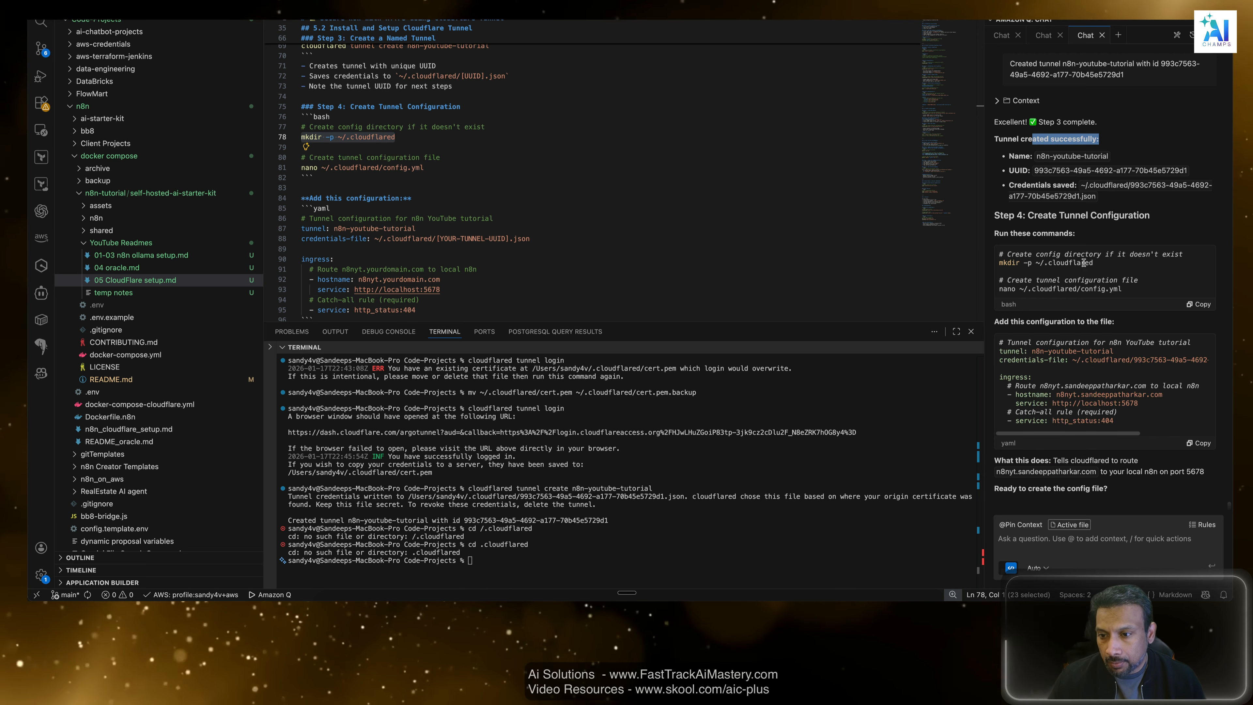
{"action": "scroll", "coordinate": [1086, 277], "scroll_direction": "down", "scroll_amount": 1}
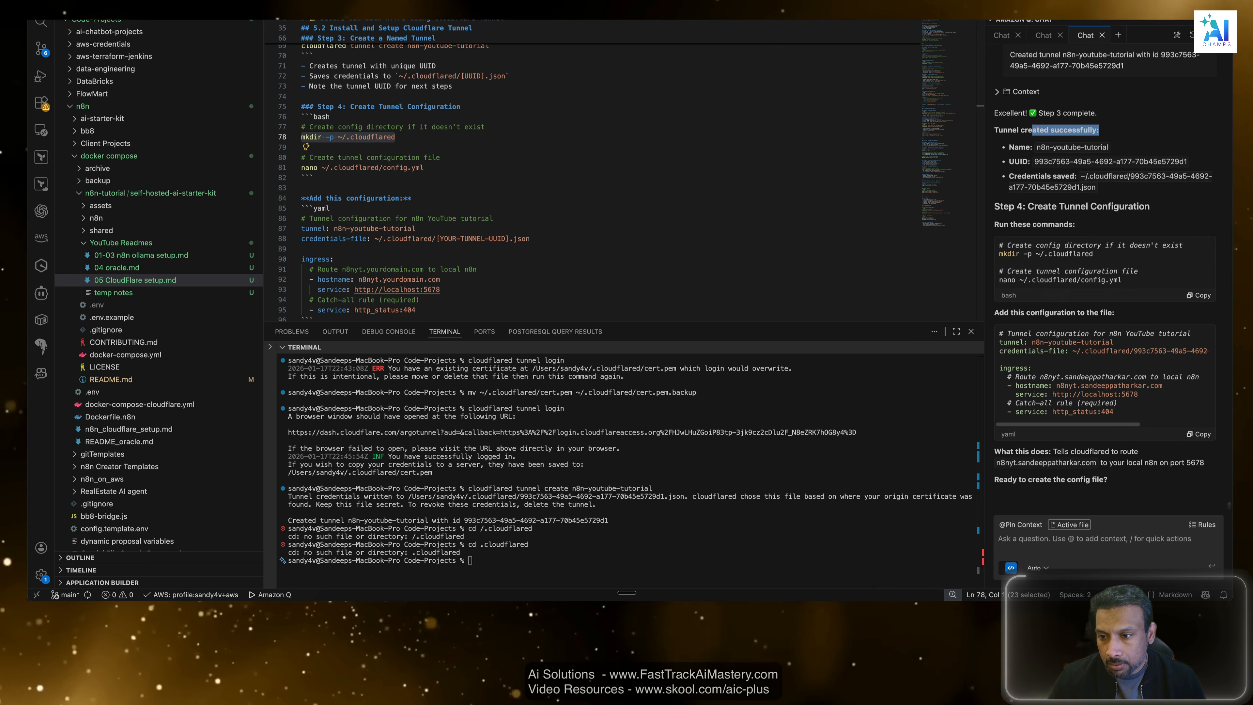
{"action": "left_click_drag", "start_coordinate": [1000, 254], "coordinate": [1065, 255]}
{"action": "left_click", "coordinate": [1066, 257]}
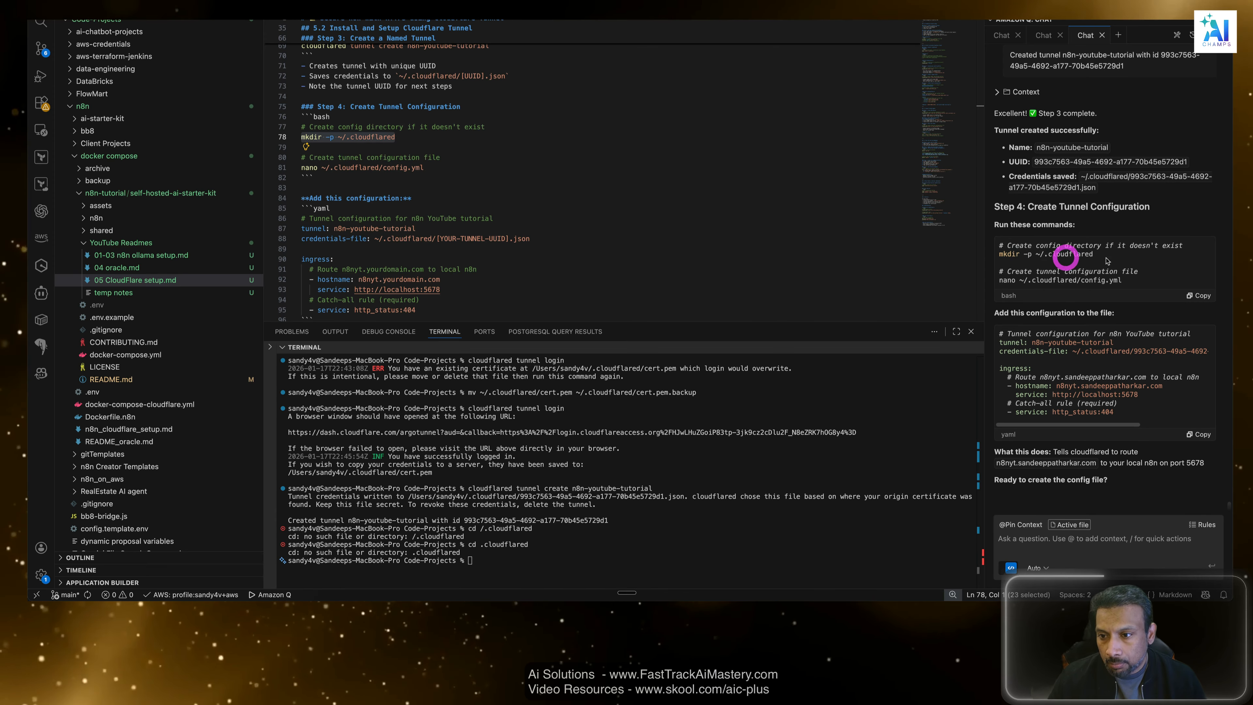
{"action": "left_click", "coordinate": [1108, 257]}
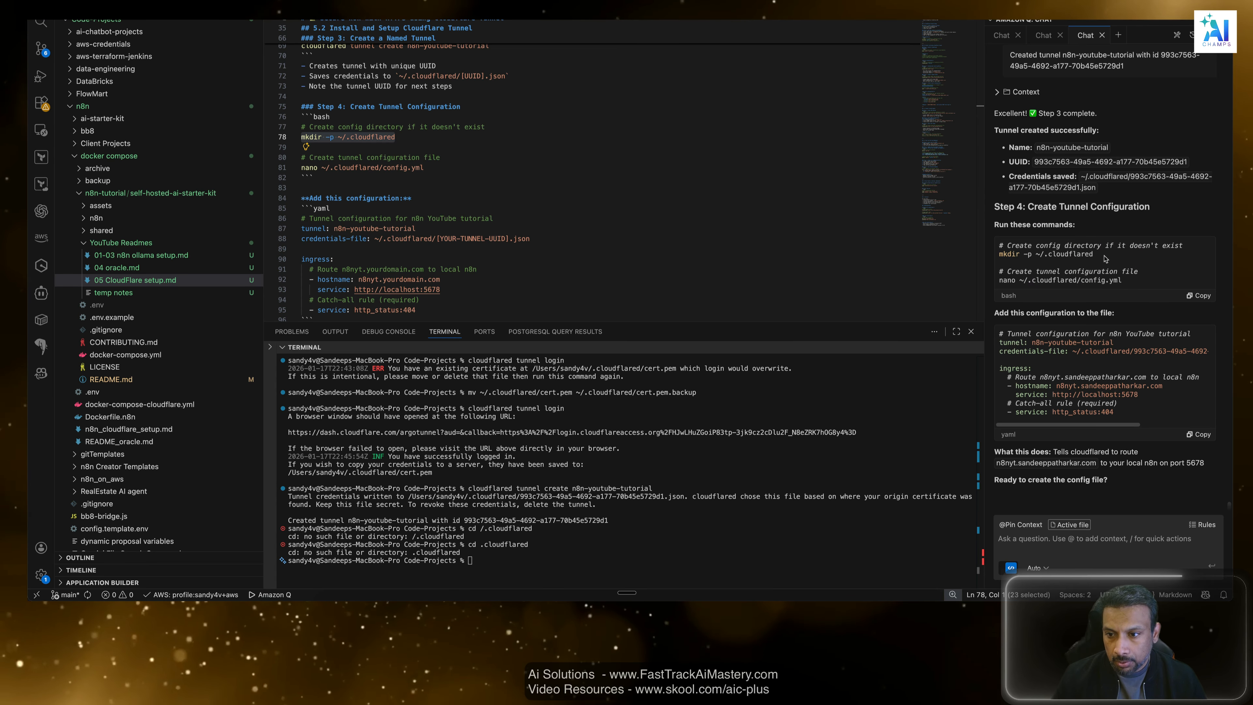
{"action": "key", "text": "super+c"}
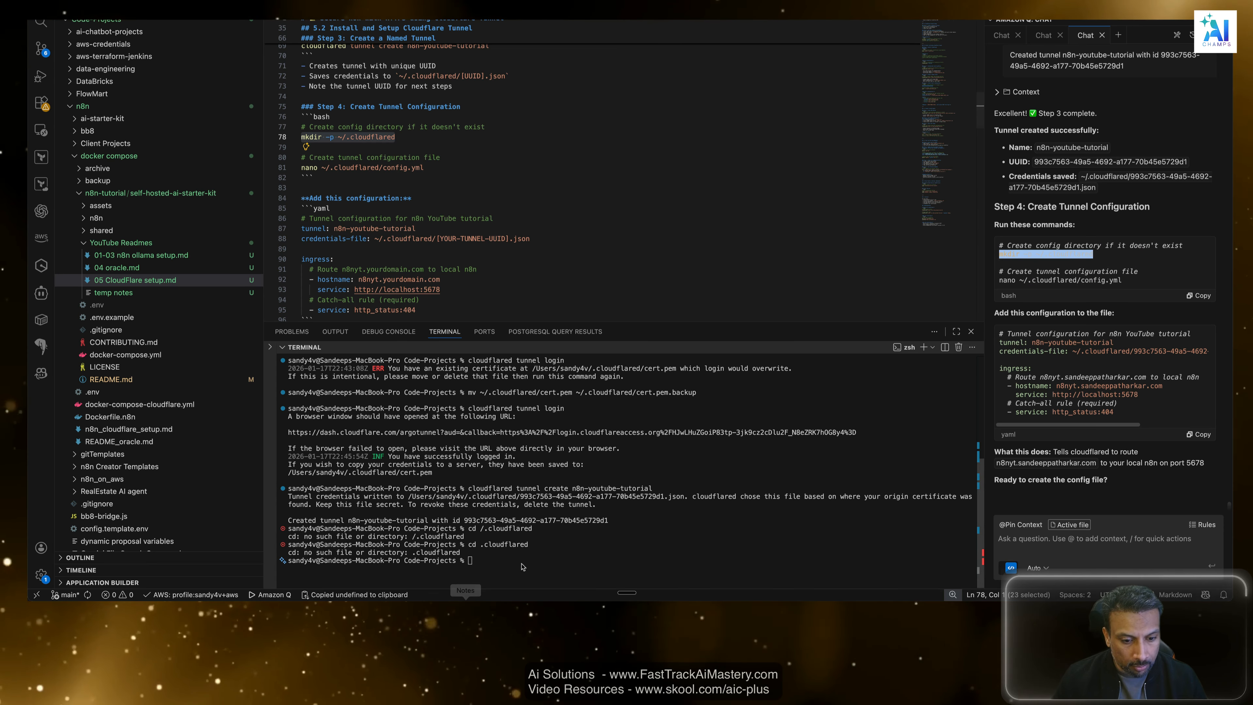
Clear the terminal and run mkdir -p ~/.cloudflared to create the config directory.
{"action": "left_click", "coordinate": [527, 561]}
{"action": "type", "text": "clear"}
{"action": "key", "text": "Return"}
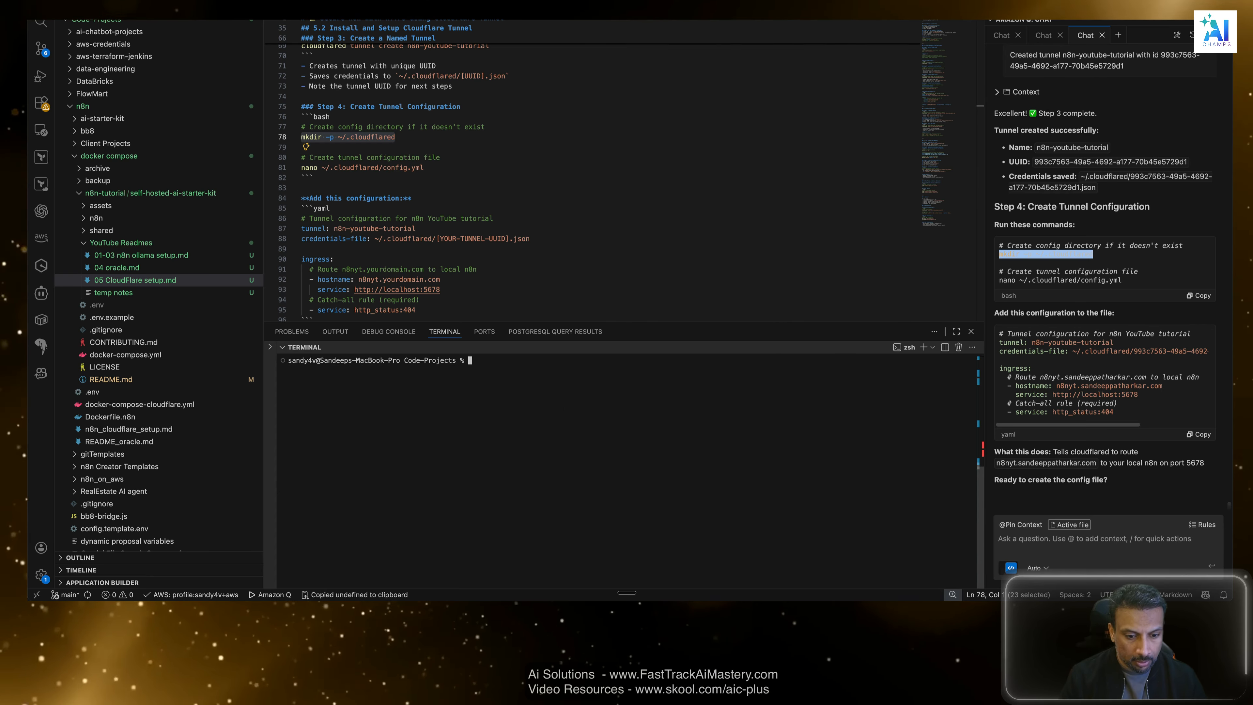
{"action": "key", "text": "super+v"}
{"action": "key", "text": "Return"}
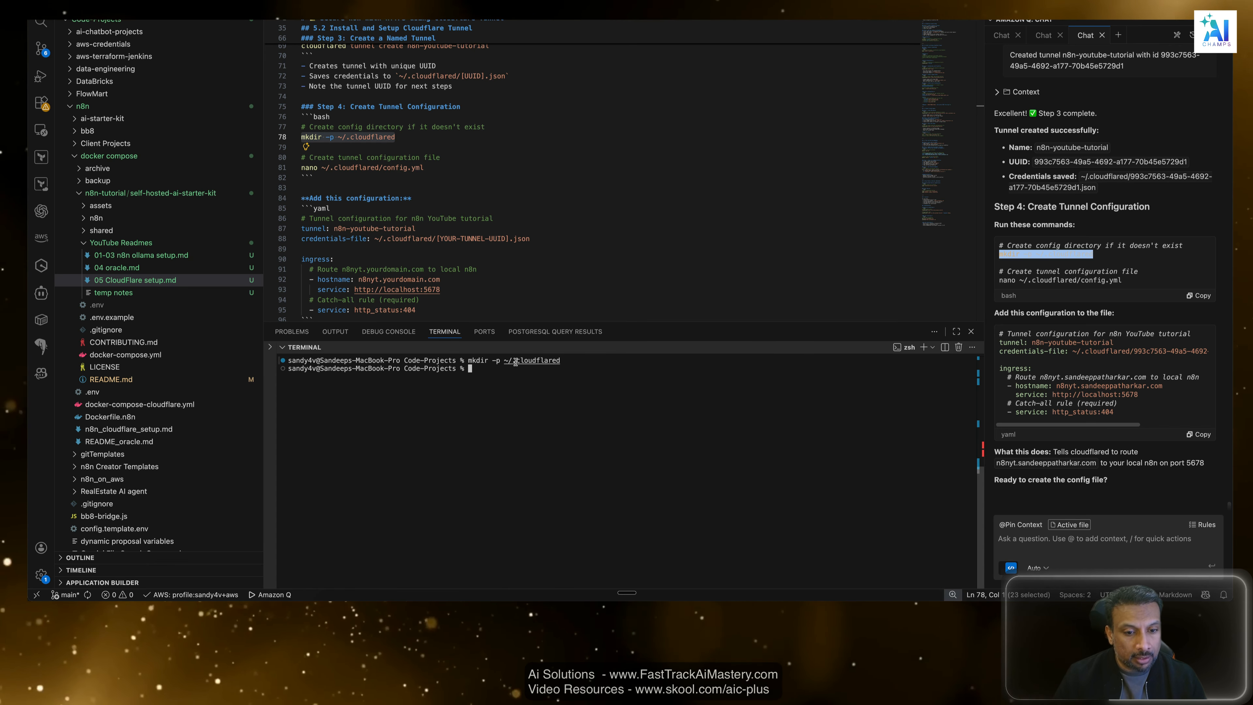
{"action": "left_click_drag", "start_coordinate": [508, 373], "coordinate": [523, 401]}
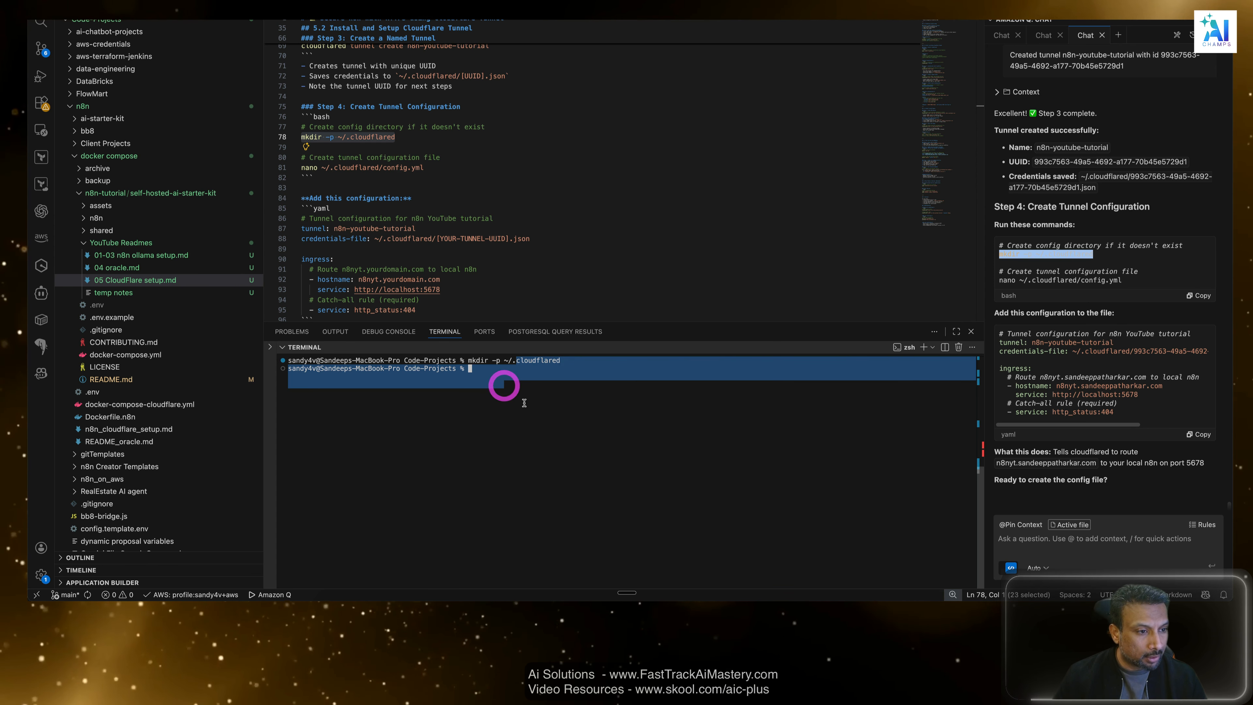
{"action": "left_click", "coordinate": [542, 429]}
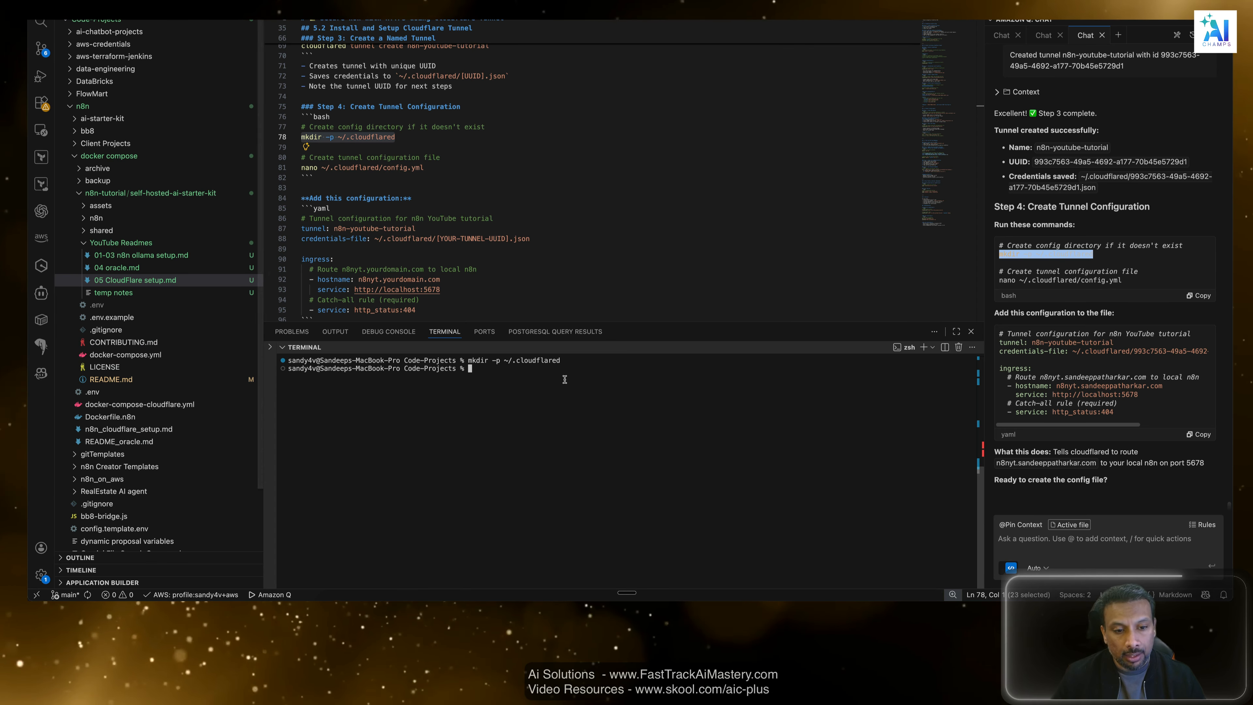
Try to enter the config directory in the terminal with cd /.cloudflared, or with the relative cd .cloudflared.
{"action": "left_click_drag", "start_coordinate": [1123, 280], "coordinate": [1002, 281]}
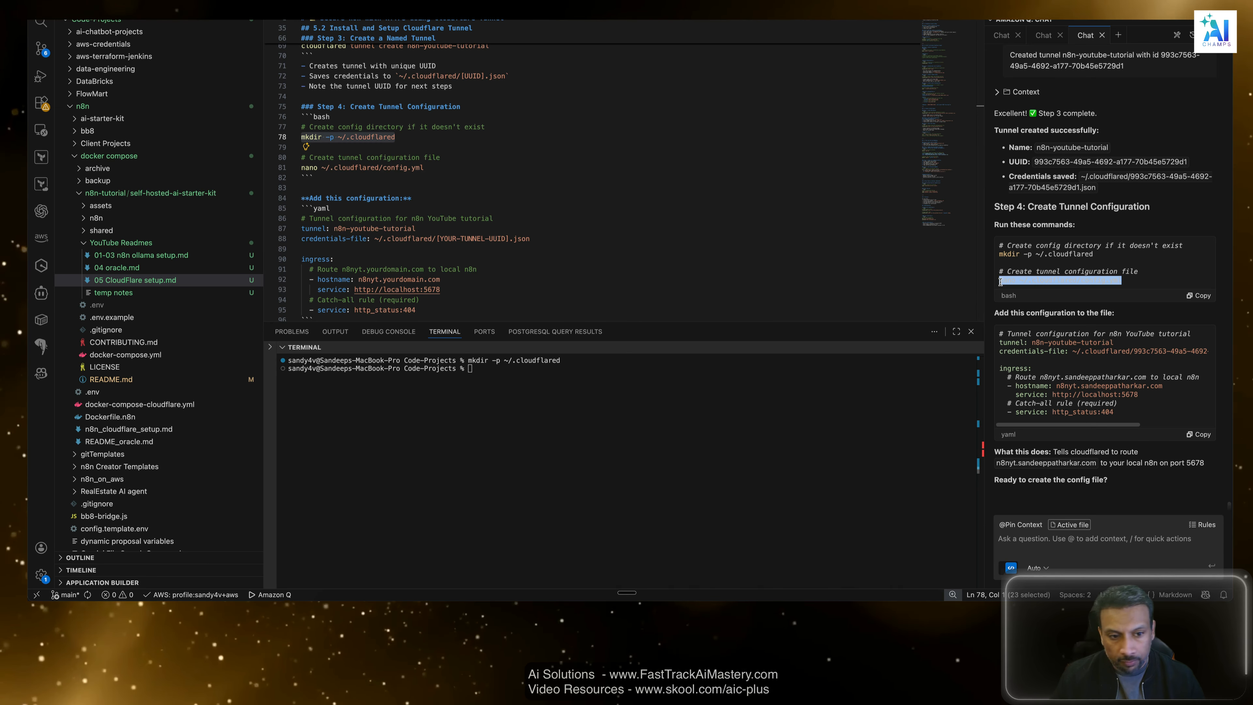
{"action": "left_click", "coordinate": [453, 447]}
{"action": "type", "text": "cd "}
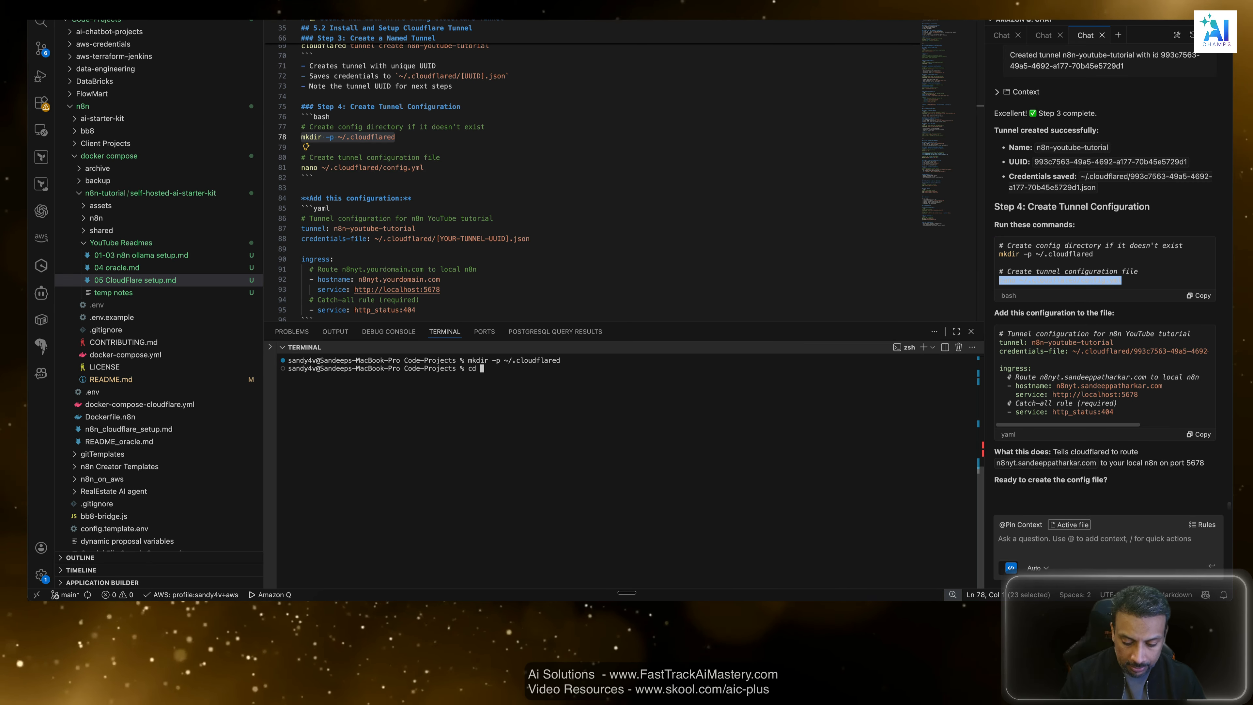
{"action": "type", "text": "/.cl"}
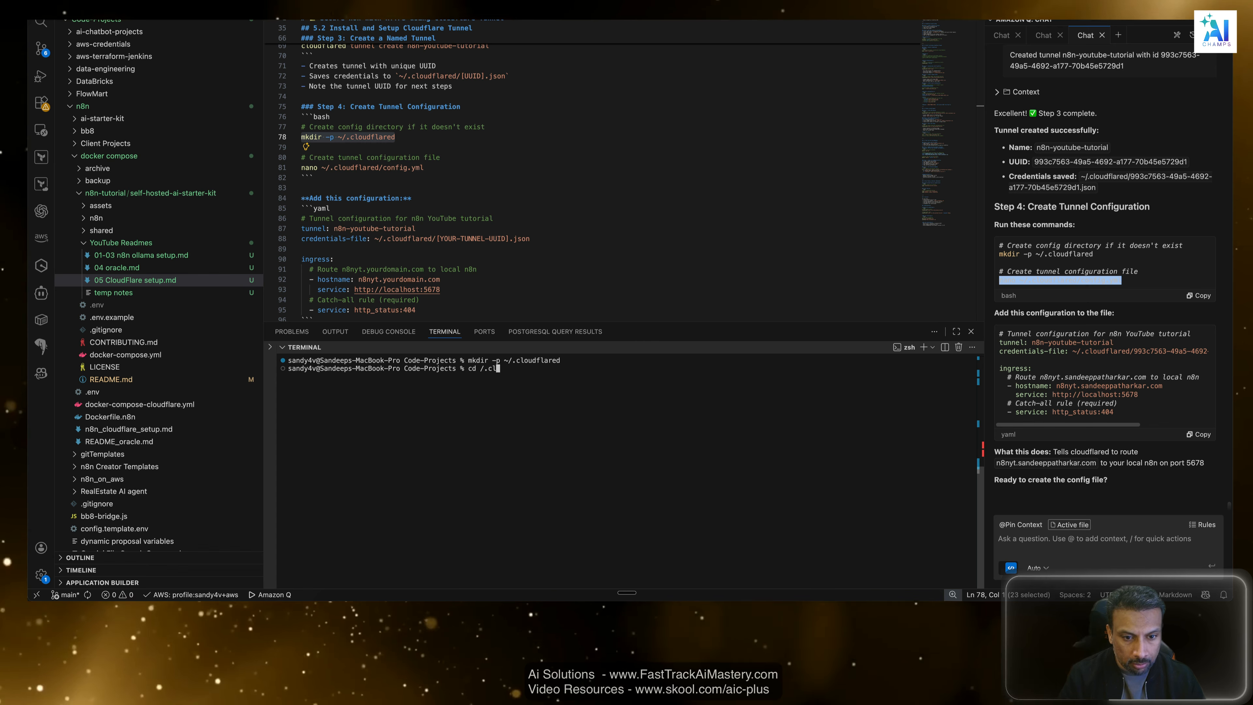
{"action": "type", "text": "oudrlared"}
{"action": "key", "text": "Return"}
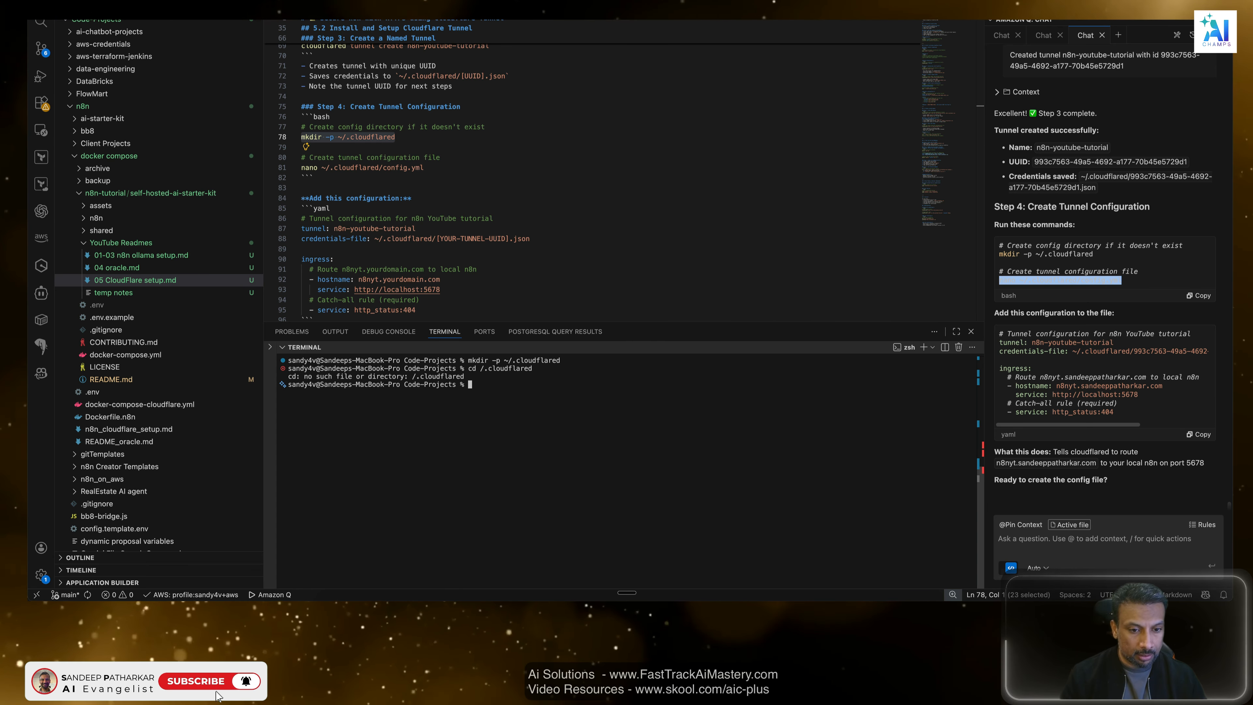
{"action": "type", "text": "cd ."}
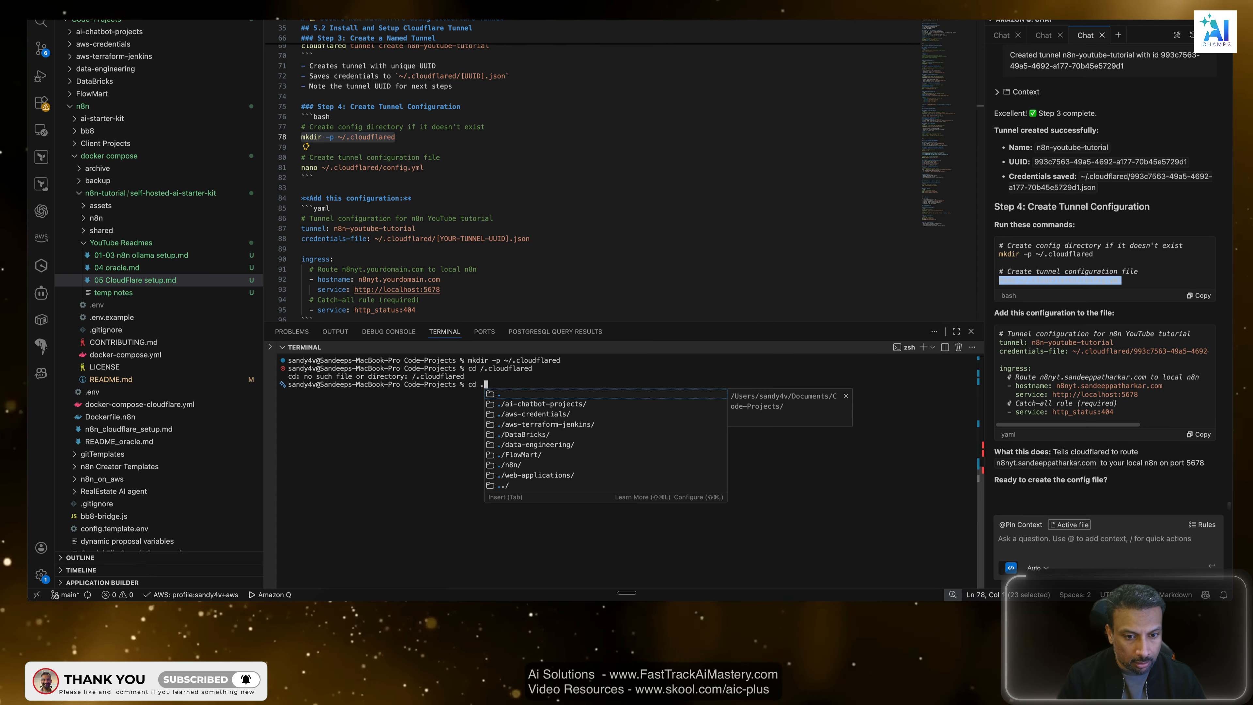
{"action": "type", "text": "cloudflared"}
{"action": "key", "text": "Return"}
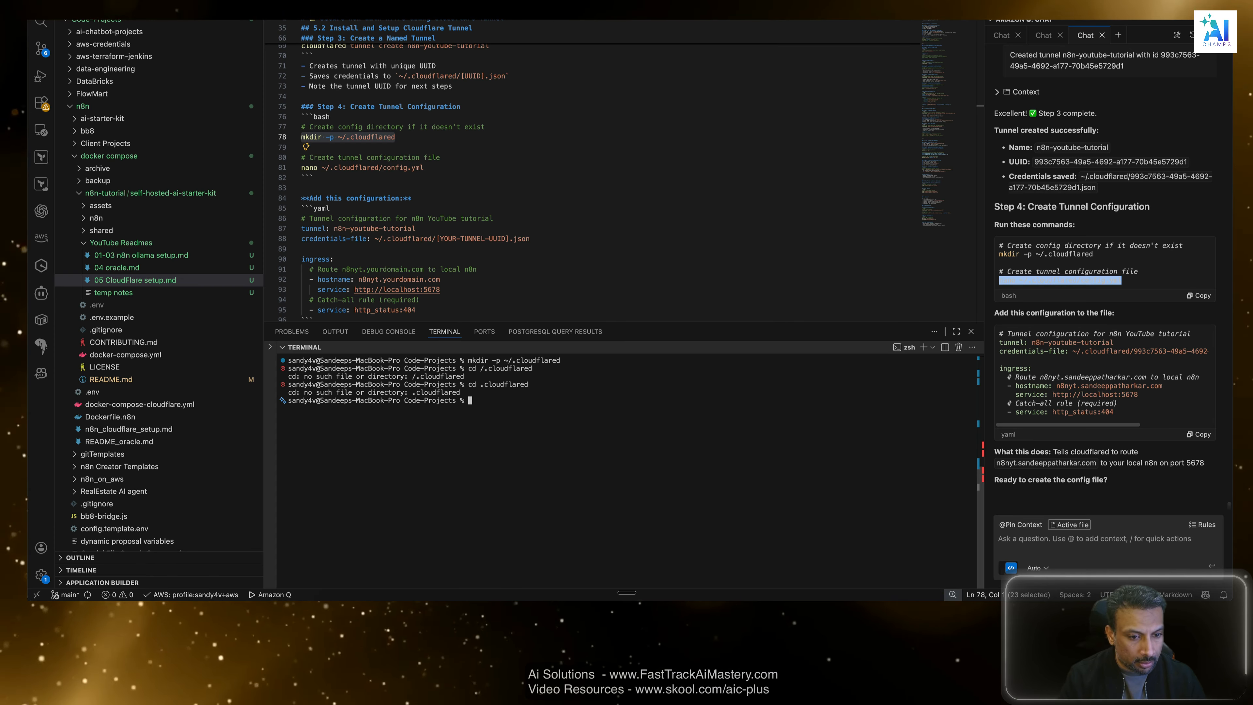
List the Code-Projects folder's contents, including hidden files, with ls -lart.
{"action": "type", "text": "ls -lart"}
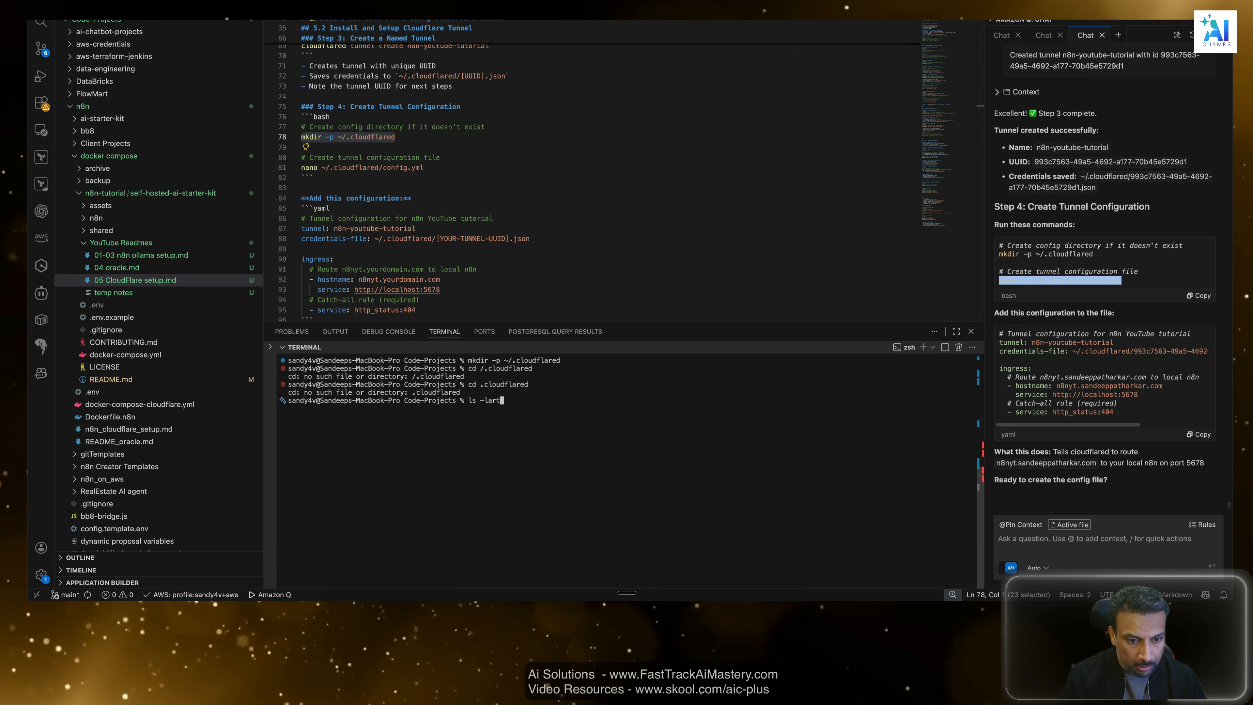
{"action": "key", "text": "Return"}
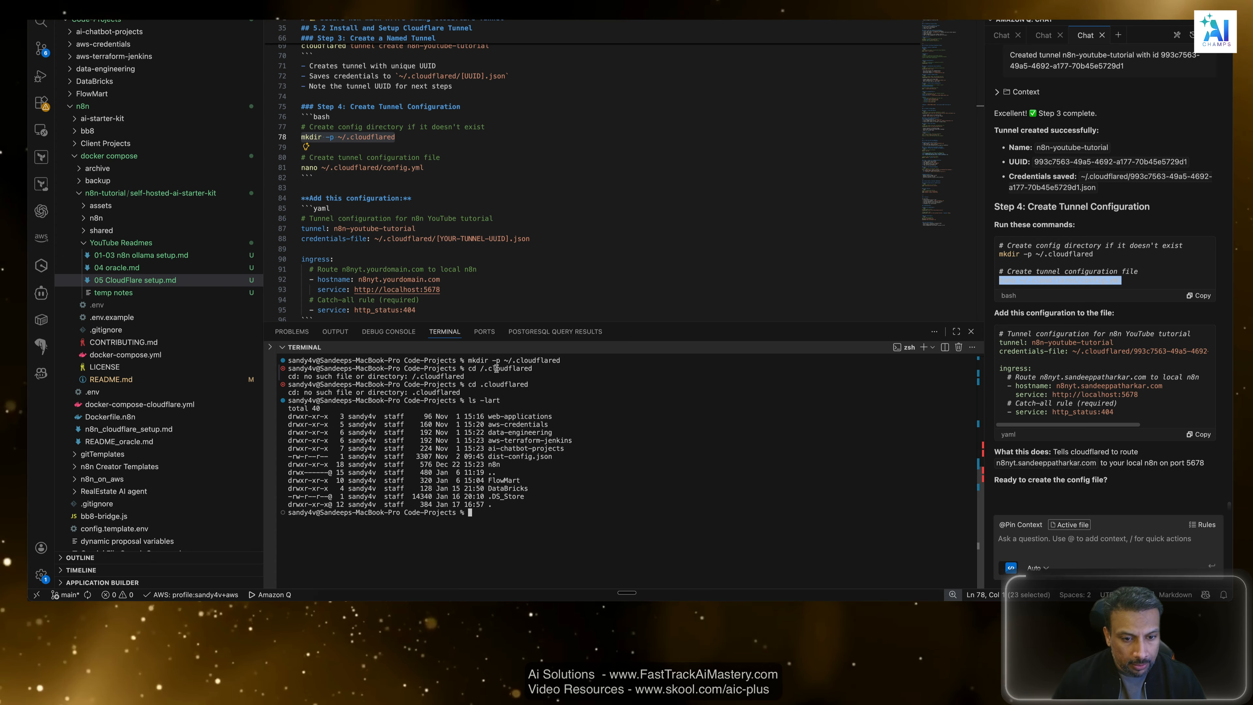
Change the terminal's directory with cd ~/.cloudflared and print its full path with pwd.
{"action": "left_click", "coordinate": [563, 360]}
{"action": "type", "text": "cd ~/.cloudflared"}
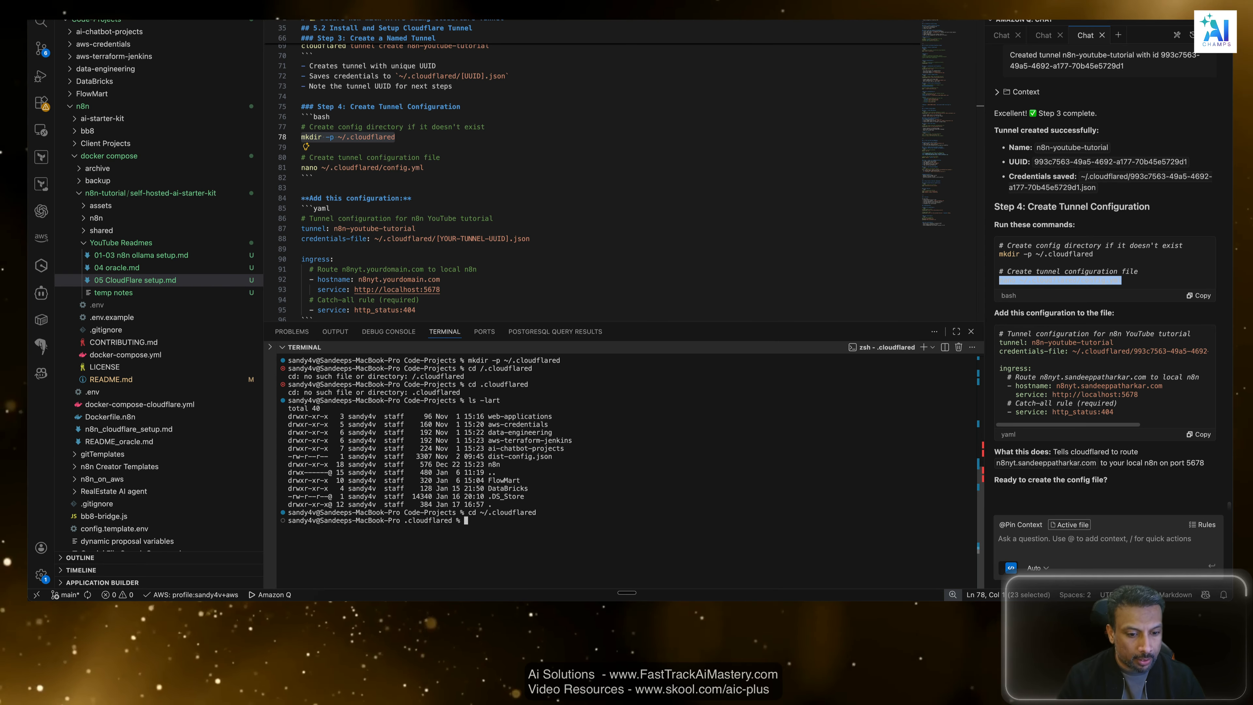
{"action": "type", "text": "pwd"}
{"action": "key", "text": "Return"}
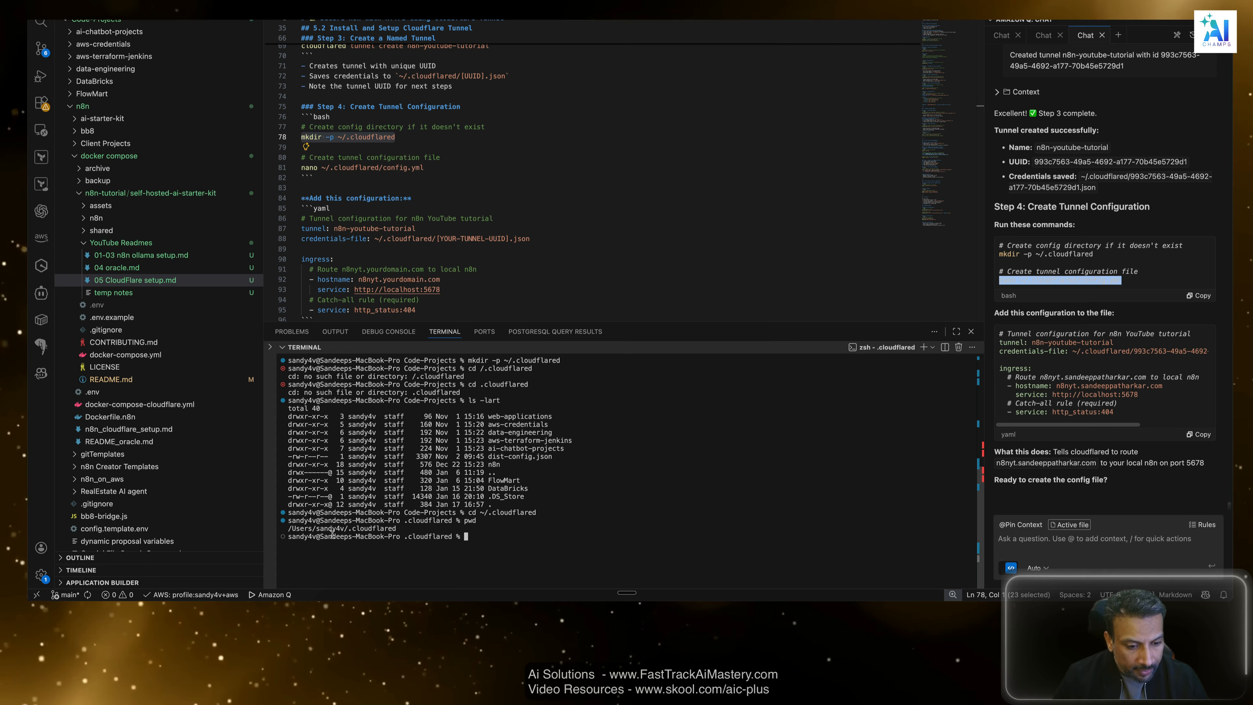
Start a chat message reading "it created the directory under" followed by the full .cloudflared path copied from the terminal.
{"action": "left_click_drag", "start_coordinate": [416, 528], "coordinate": [288, 529]}
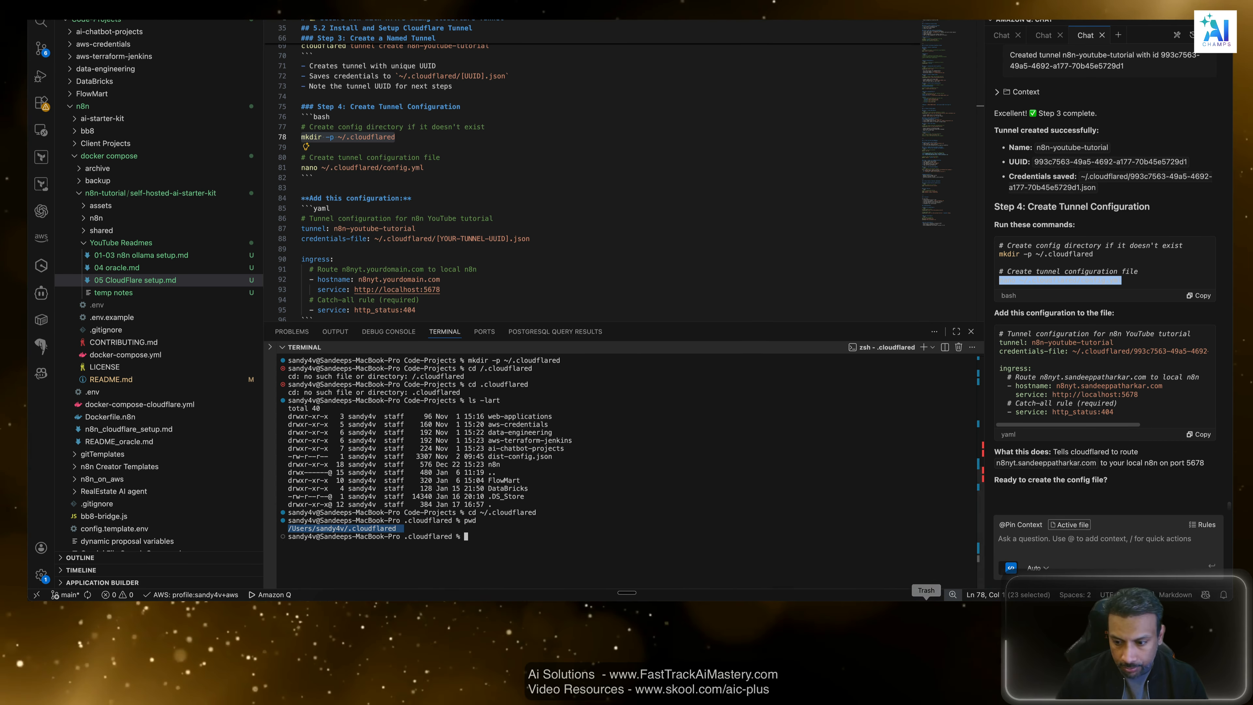
{"action": "key", "text": "ctrl+Down"}
{"action": "key", "text": "ctrl+Down"}
{"action": "left_click", "coordinate": [1040, 543]}
{"action": "type", "text": "i"}
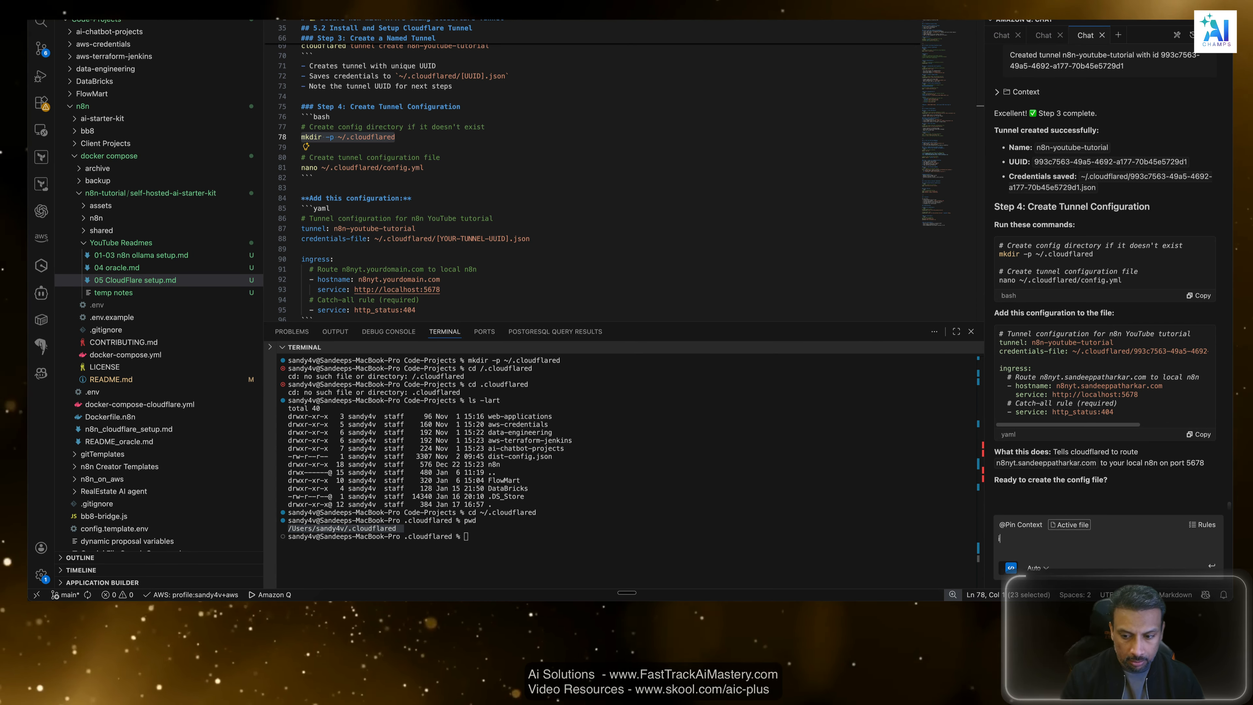
{"action": "type", "text": "t created "}
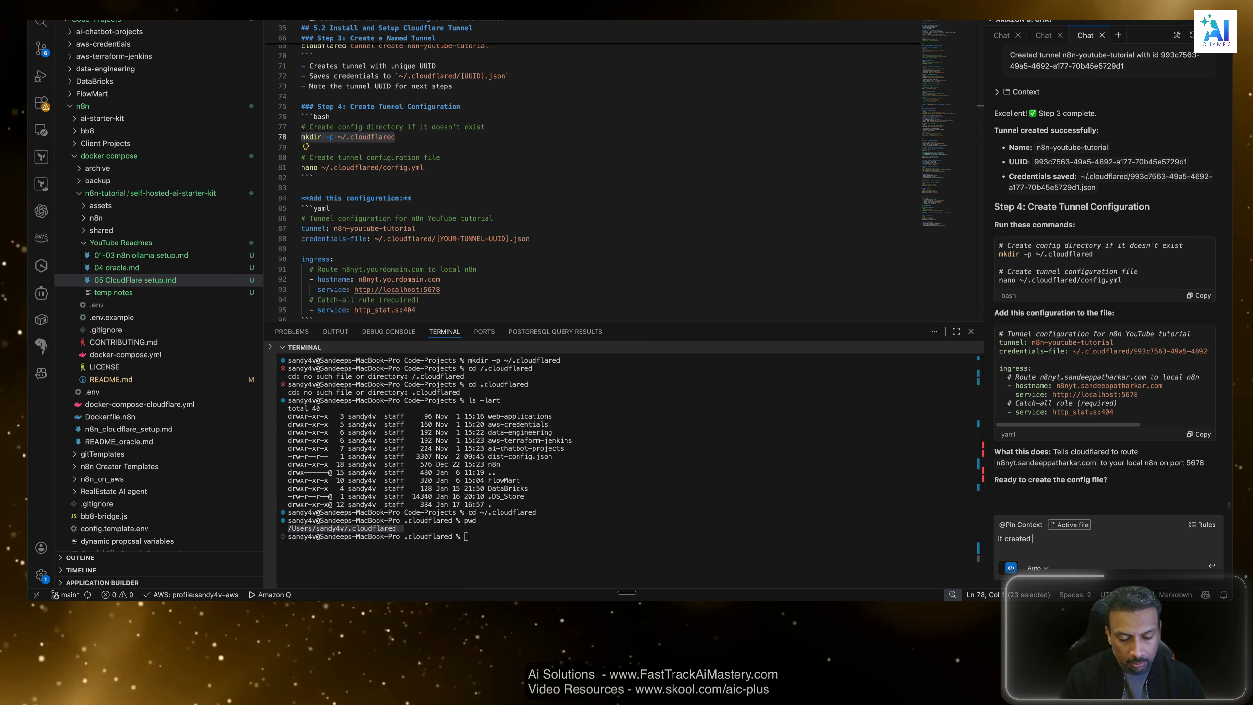
{"action": "type", "text": "the direc"}
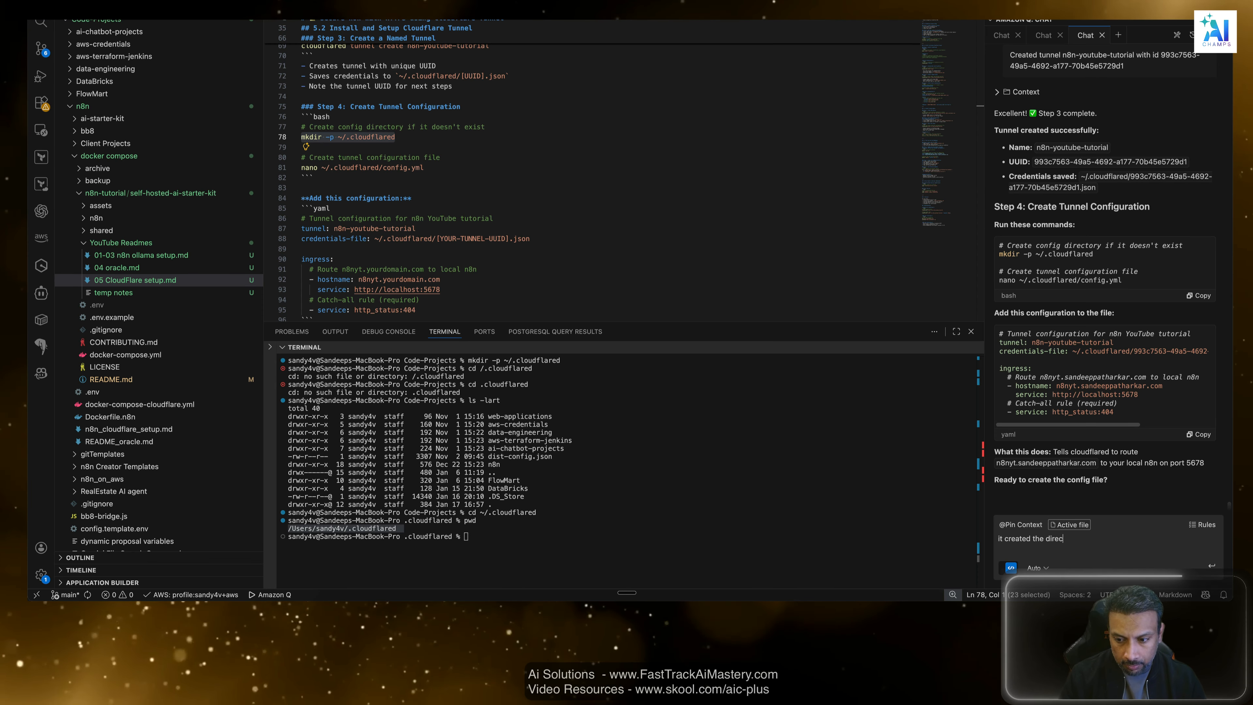
{"action": "type", "text": "tory under"}
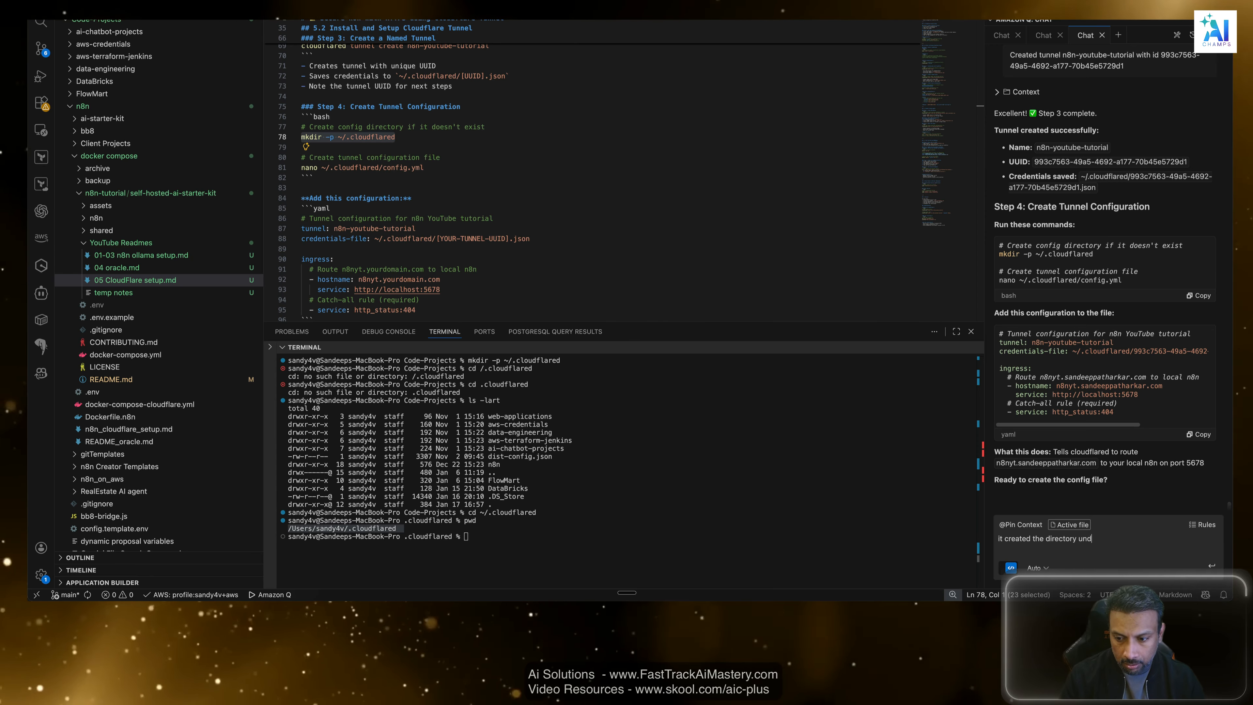
{"action": "key", "text": "super+v"}
Add a separate line to the chat message: "I want to keep everything inside the n8n-tutorial folder".
{"action": "key", "text": "shift+Return"}
{"action": "key", "text": "shift+Return"}
{"action": "type", "text": "I want to keep "}
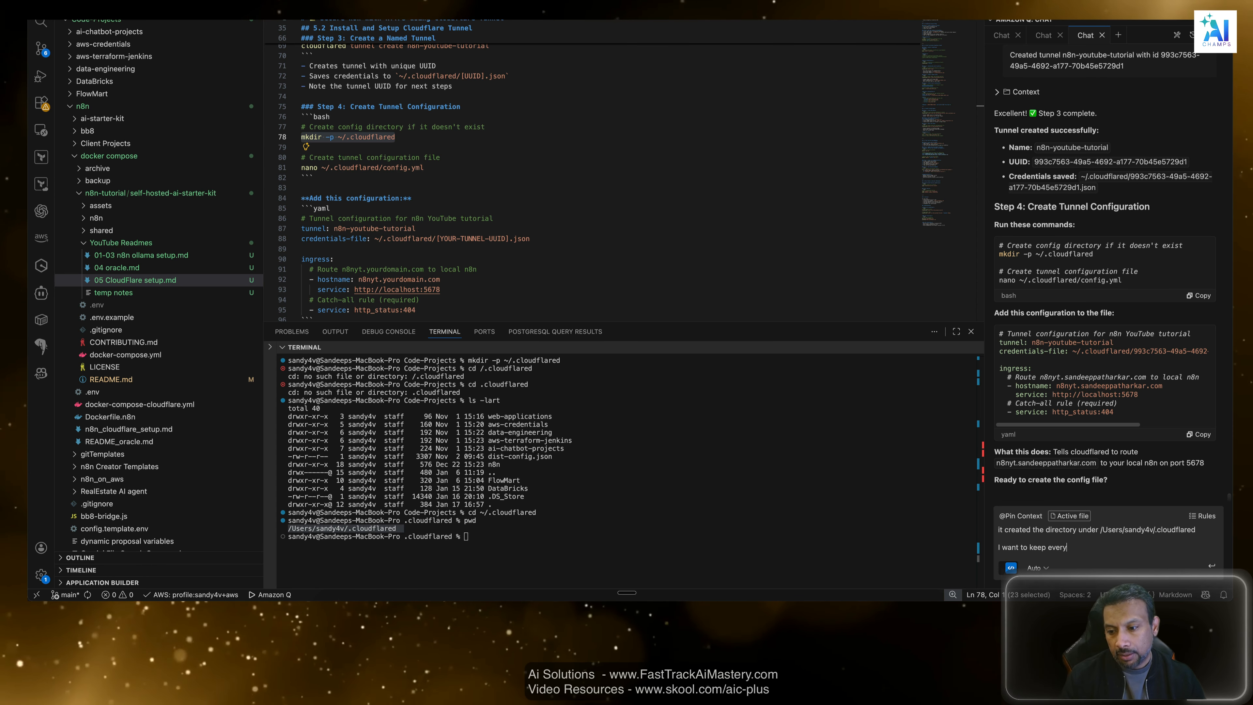
{"action": "type", "text": "everything"}
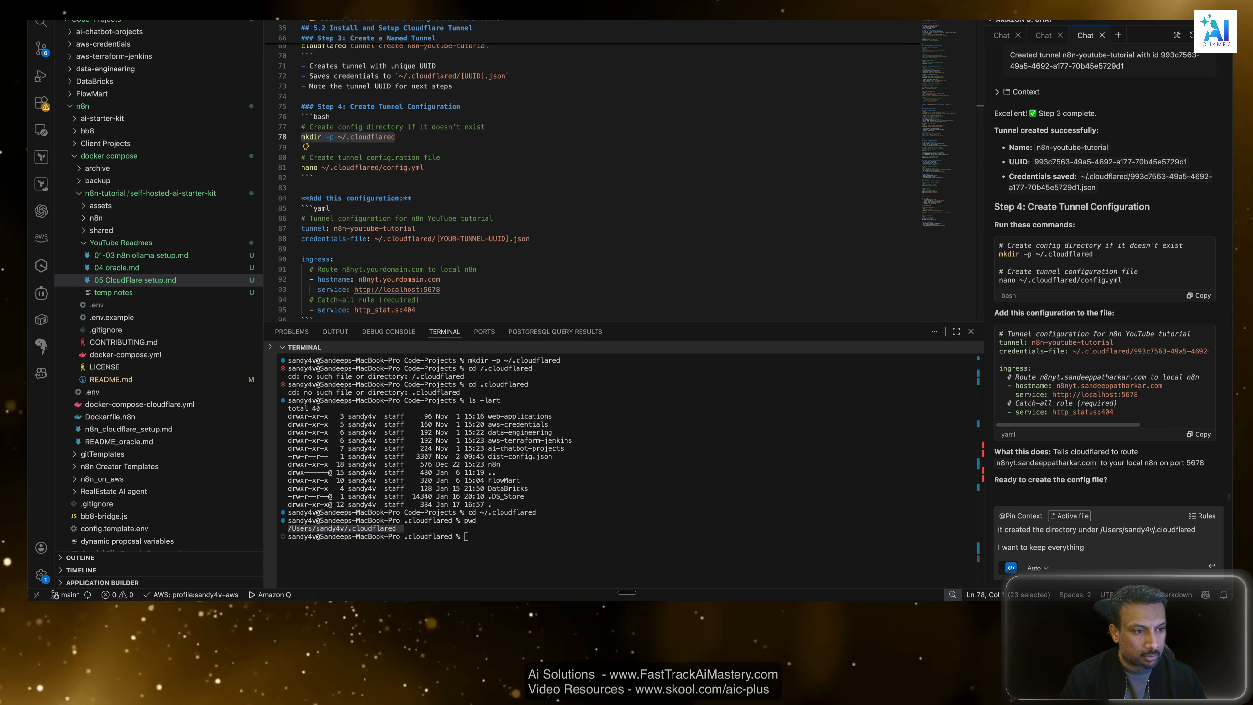
{"action": "type", "text": " inside the n8n"}
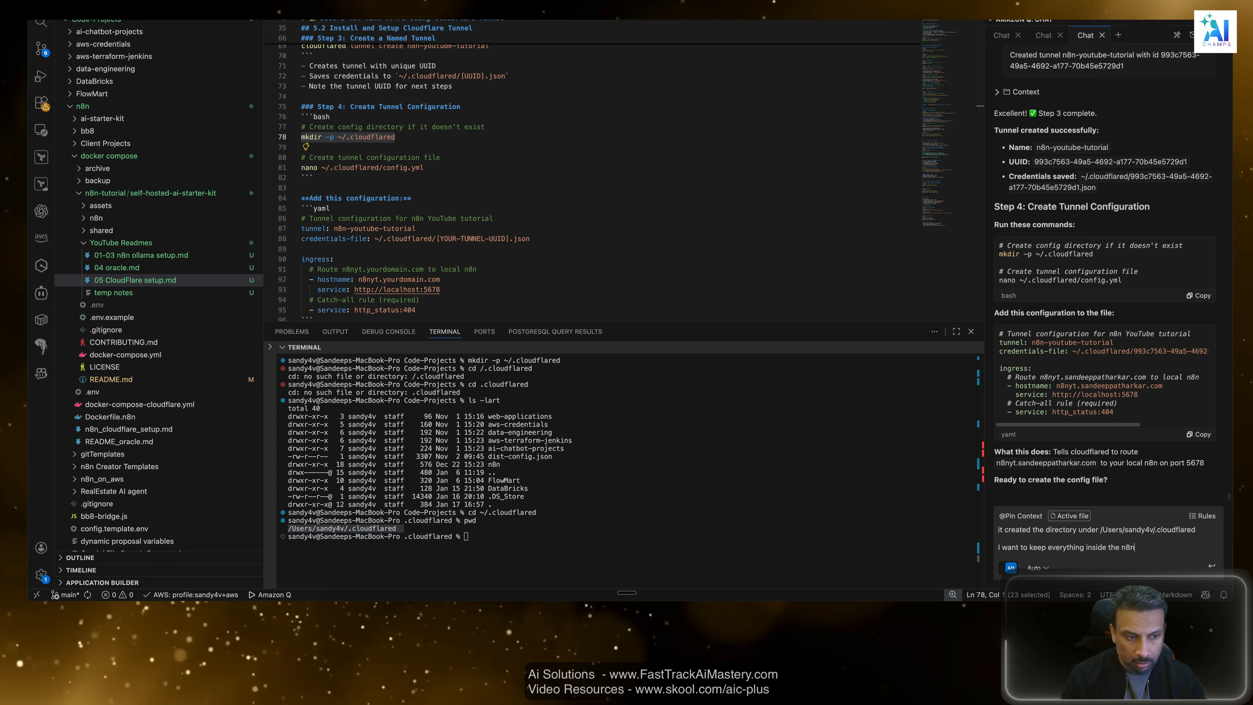
{"action": "type", "text": "-tutorial folder"}
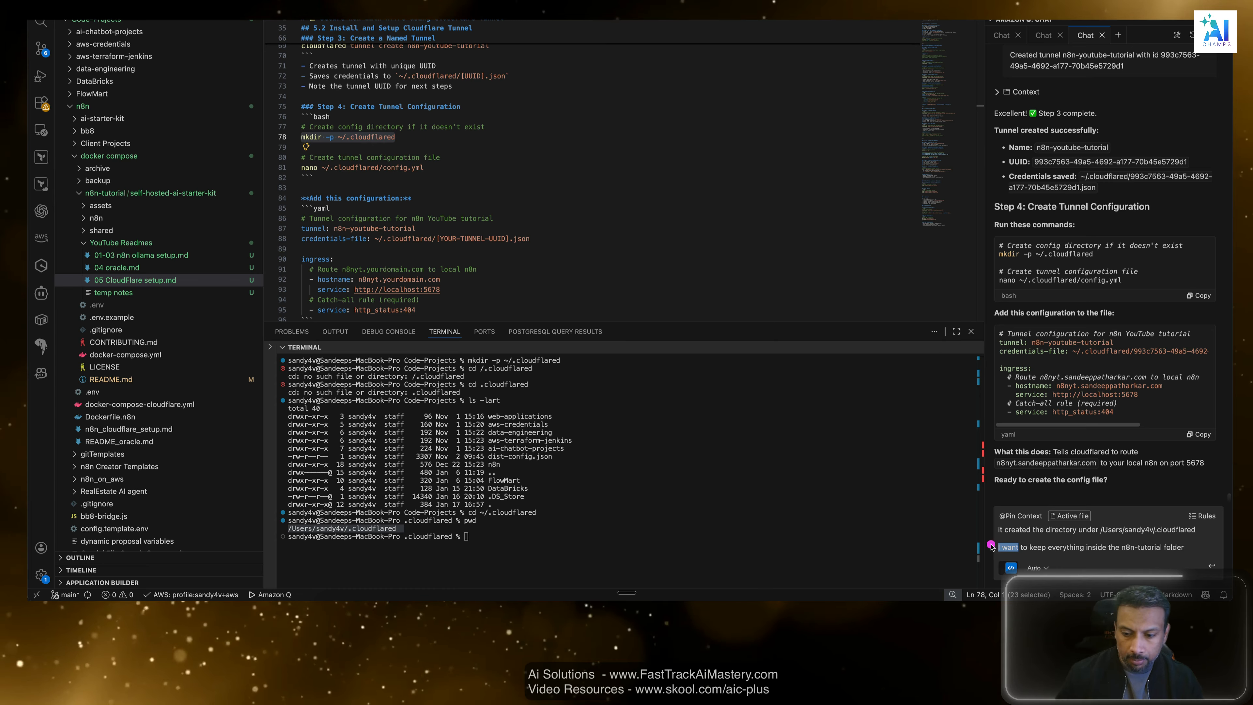
Reword the message's last line as "shouldnt we keep everything inside the n8n-tutorial folder" and send it.
{"action": "type", "text": "we"}
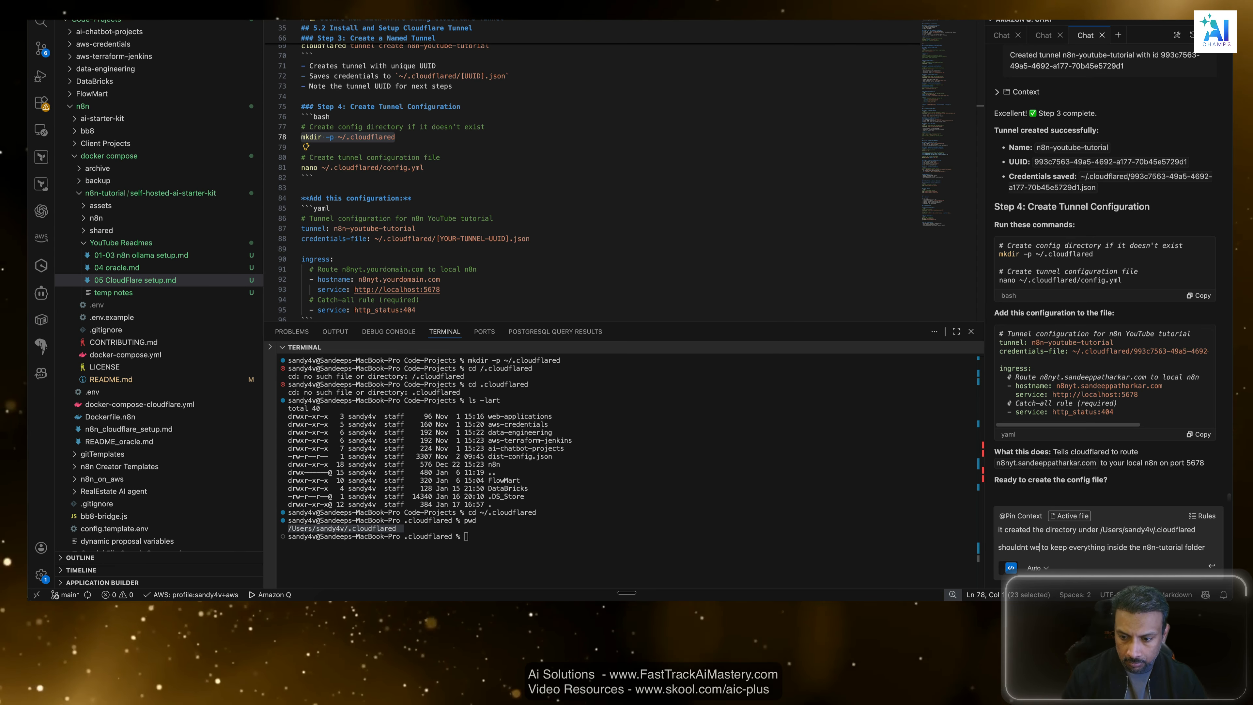
{"action": "key", "text": "alt+shift+Right"}
{"action": "key", "text": "BackSpace"}
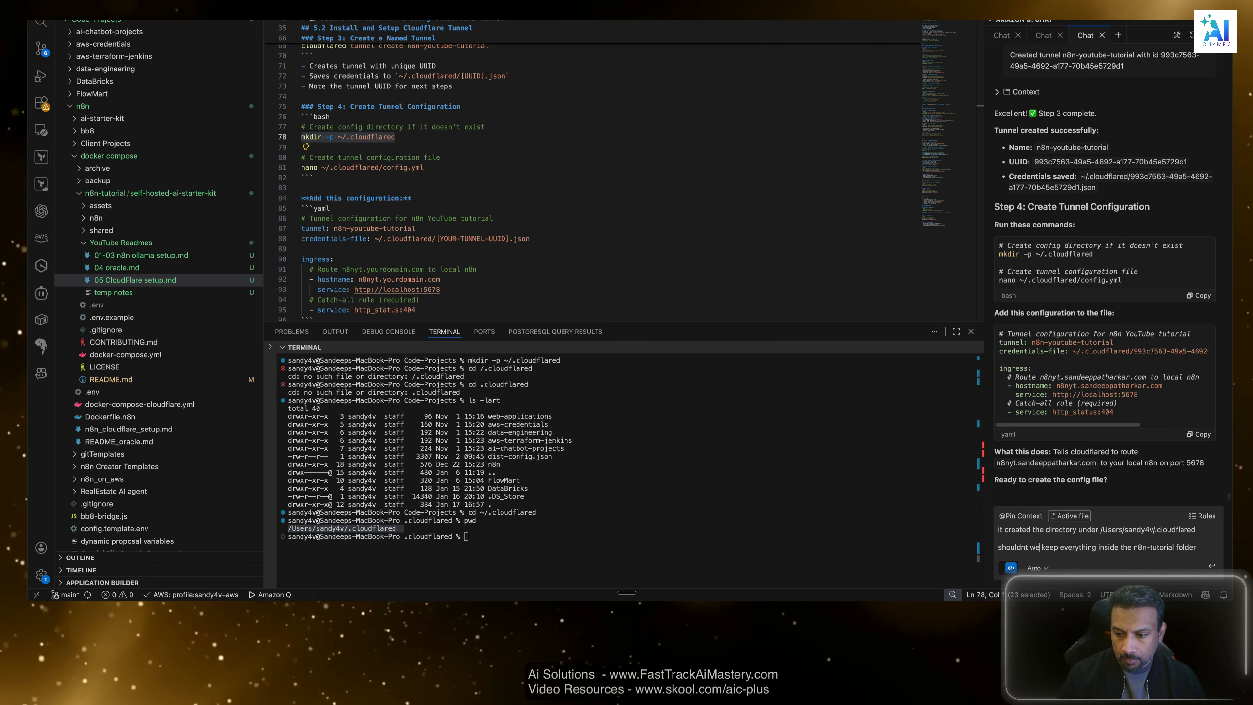
{"action": "key", "text": "Return"}
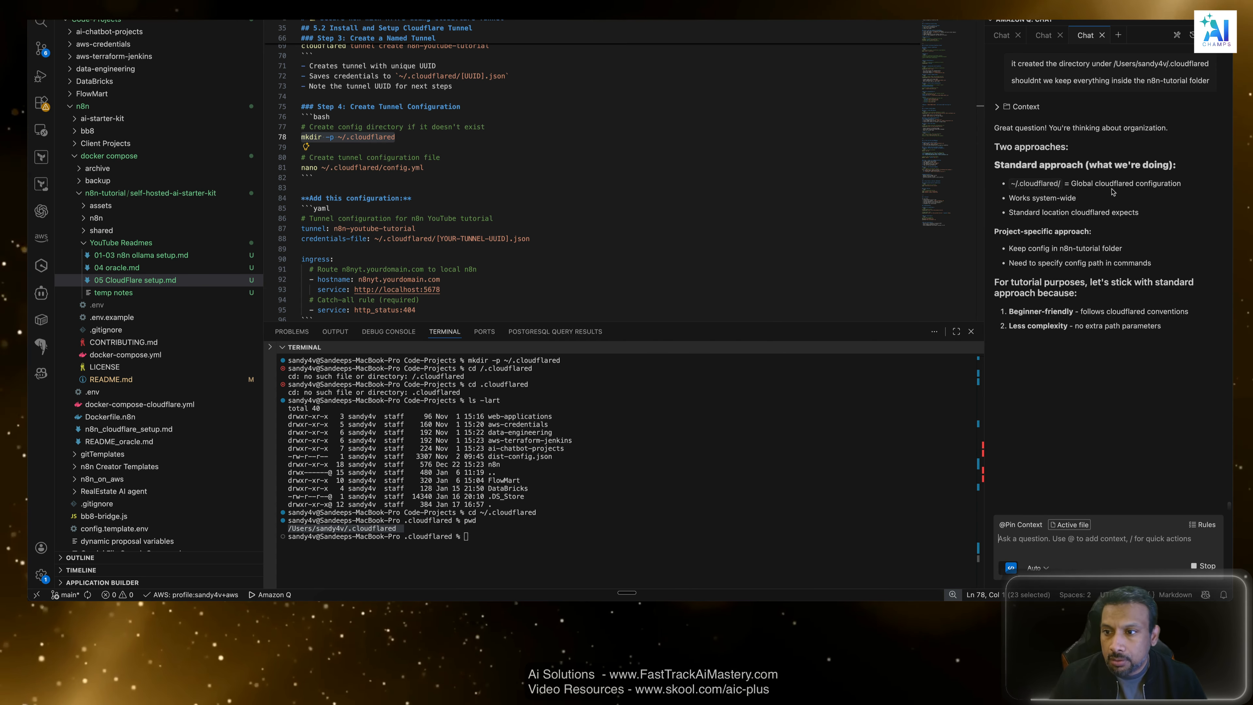
Review the assistant's comparison of the standard ~/.cloudflared location with the project-specific approach, then return to the terminal.
{"action": "left_click_drag", "start_coordinate": [1181, 184], "coordinate": [1034, 194]}
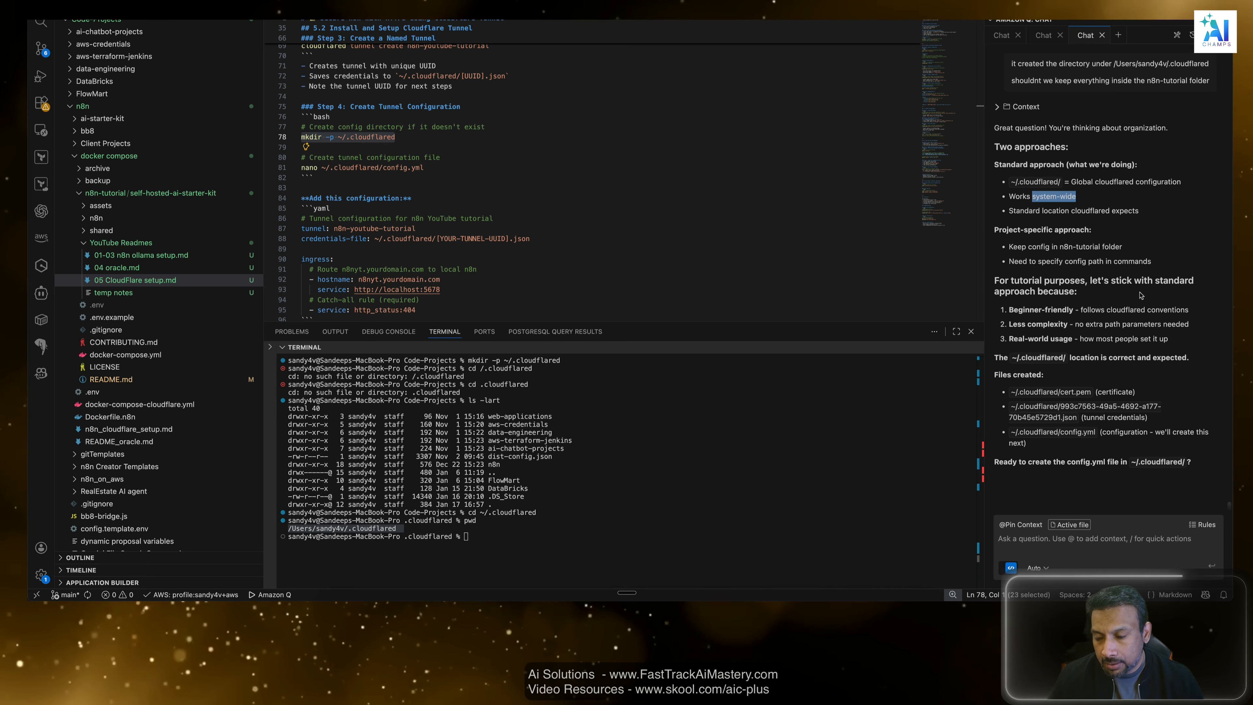
{"action": "left_click_drag", "start_coordinate": [1116, 309], "coordinate": [1126, 309]}
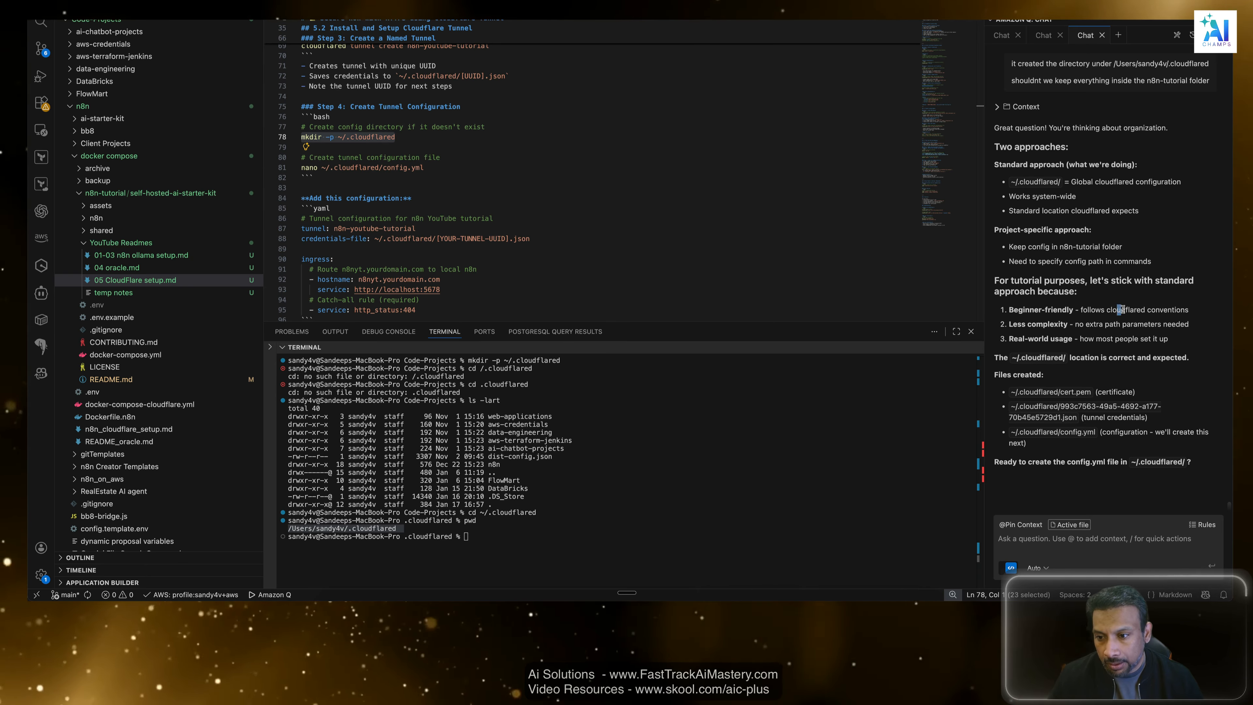
{"action": "left_click", "coordinate": [588, 493]}
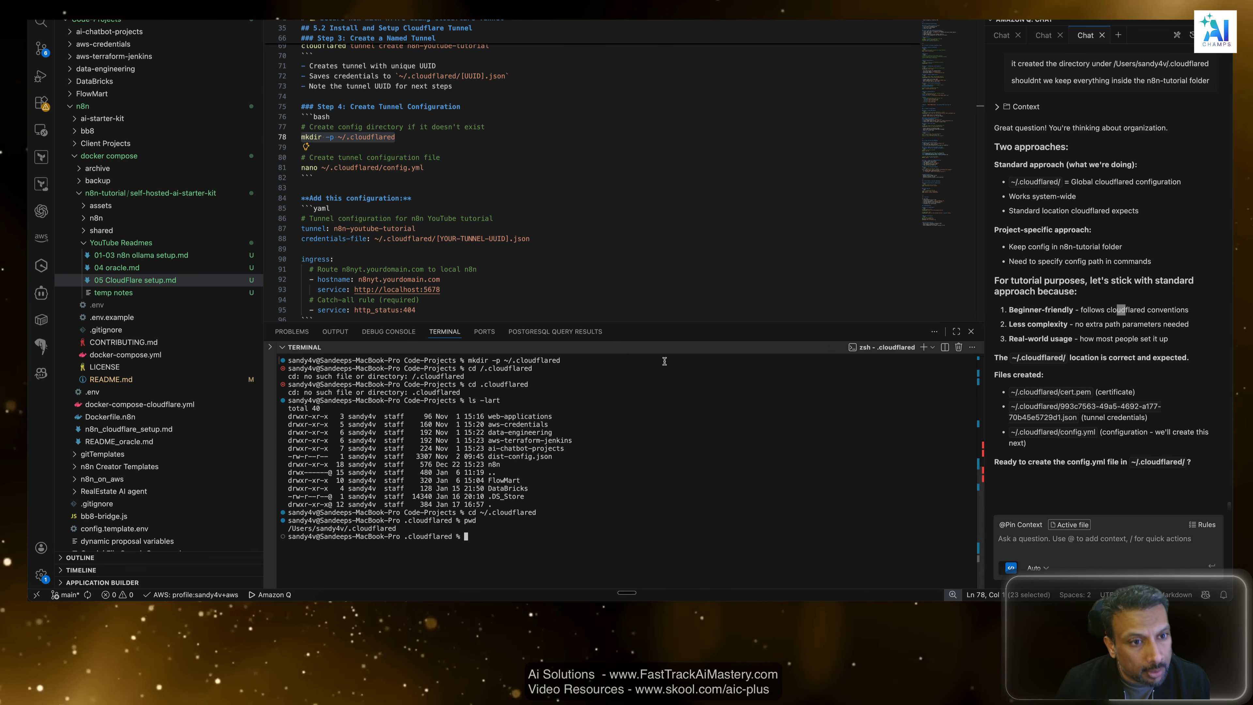
Print the terminal's current working directory before creating the tunnel configuration file.
{"action": "left_click", "coordinate": [575, 205]}
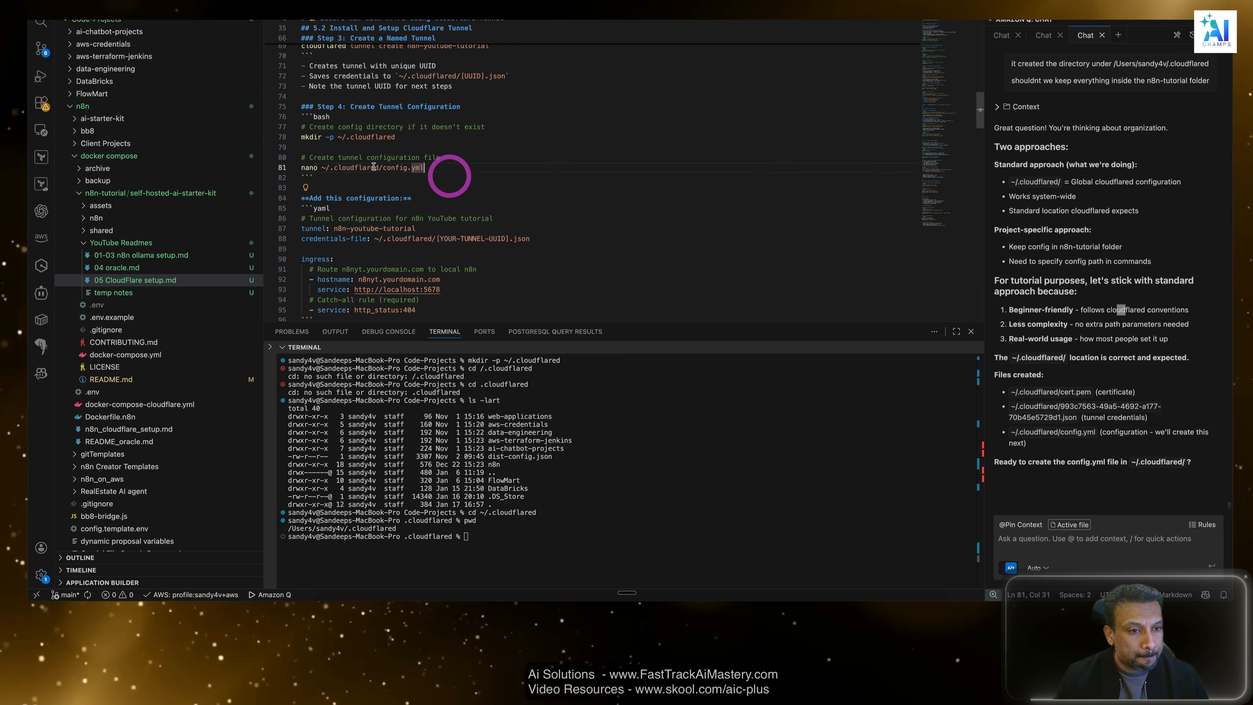
{"action": "left_click_drag", "start_coordinate": [451, 169], "coordinate": [302, 168]}
{"action": "left_click", "coordinate": [546, 533]}
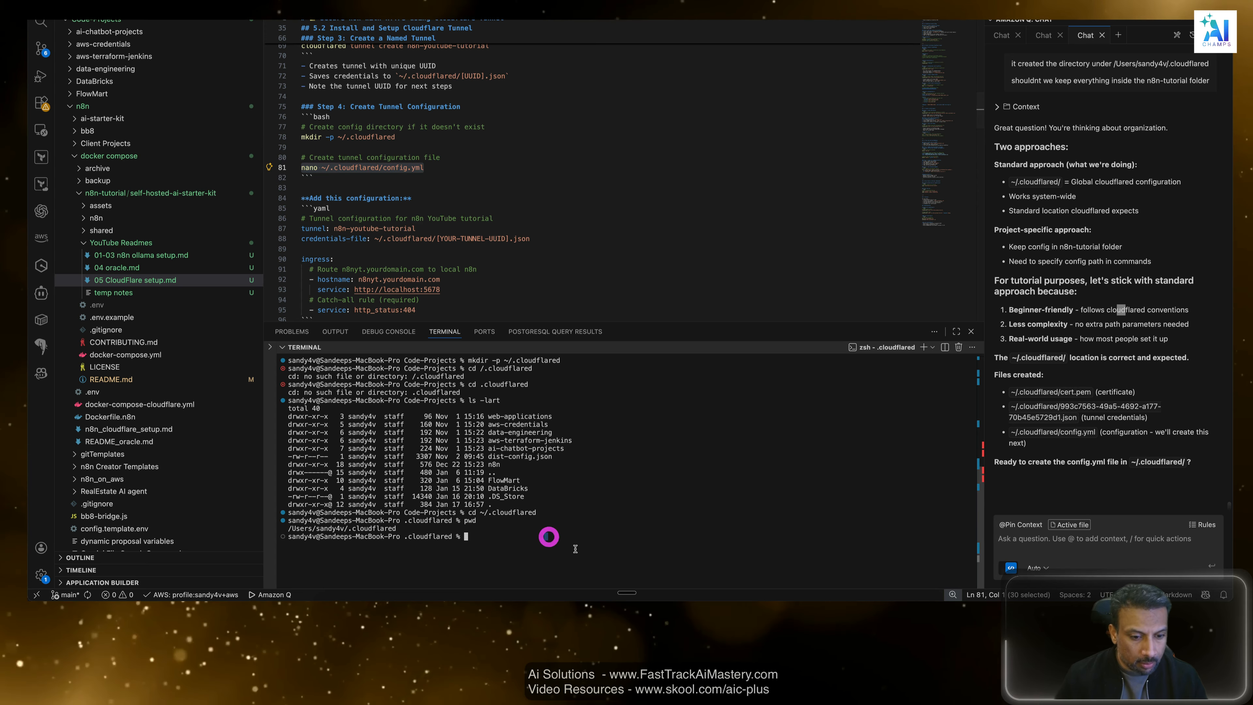
{"action": "type", "text": "pwd"}
{"action": "key", "text": "Return"}
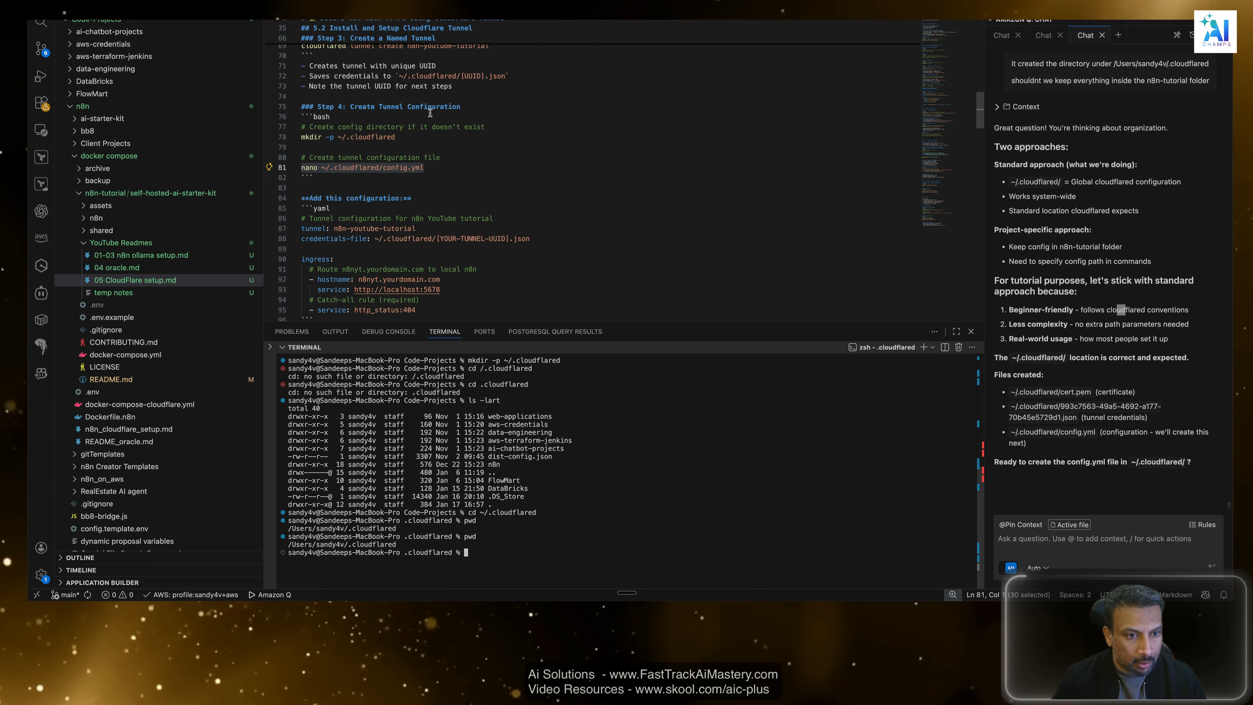
Copy the command nano ~/.cloudflared/config.yml from Step 4 of the setup notes and run it in the terminal.
{"action": "left_click", "coordinate": [379, 168]}
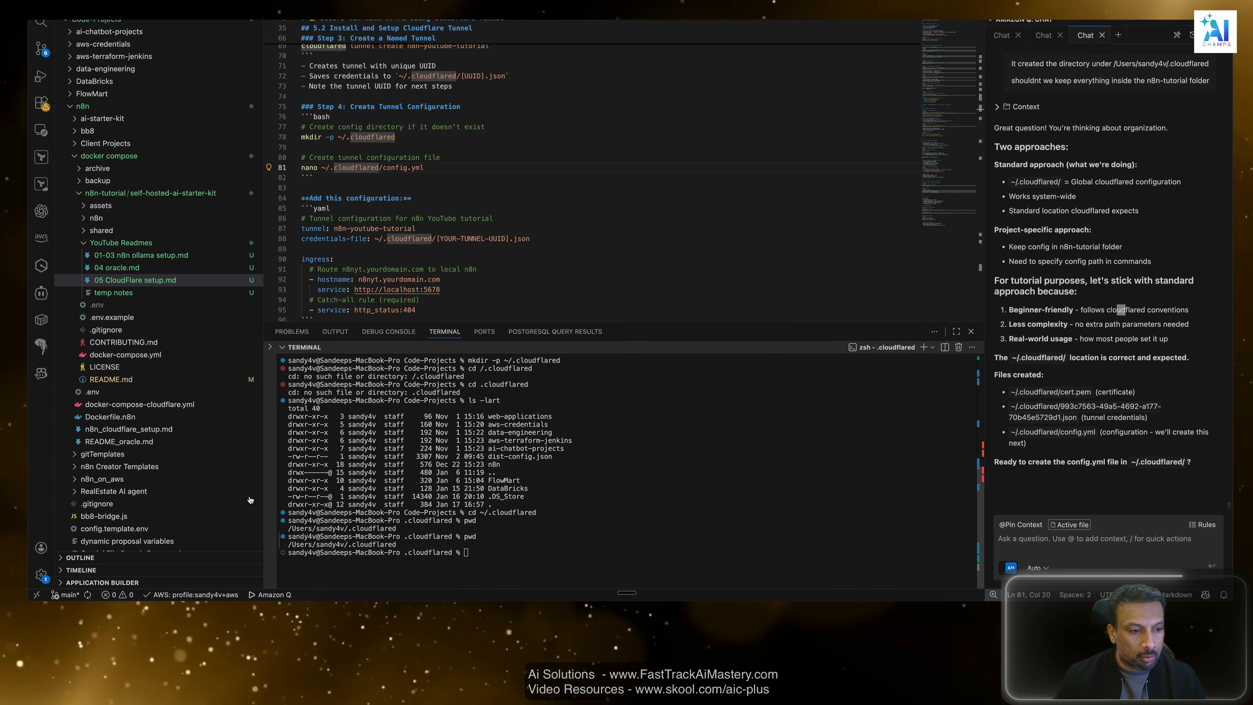
{"action": "left_click", "coordinate": [643, 490]}
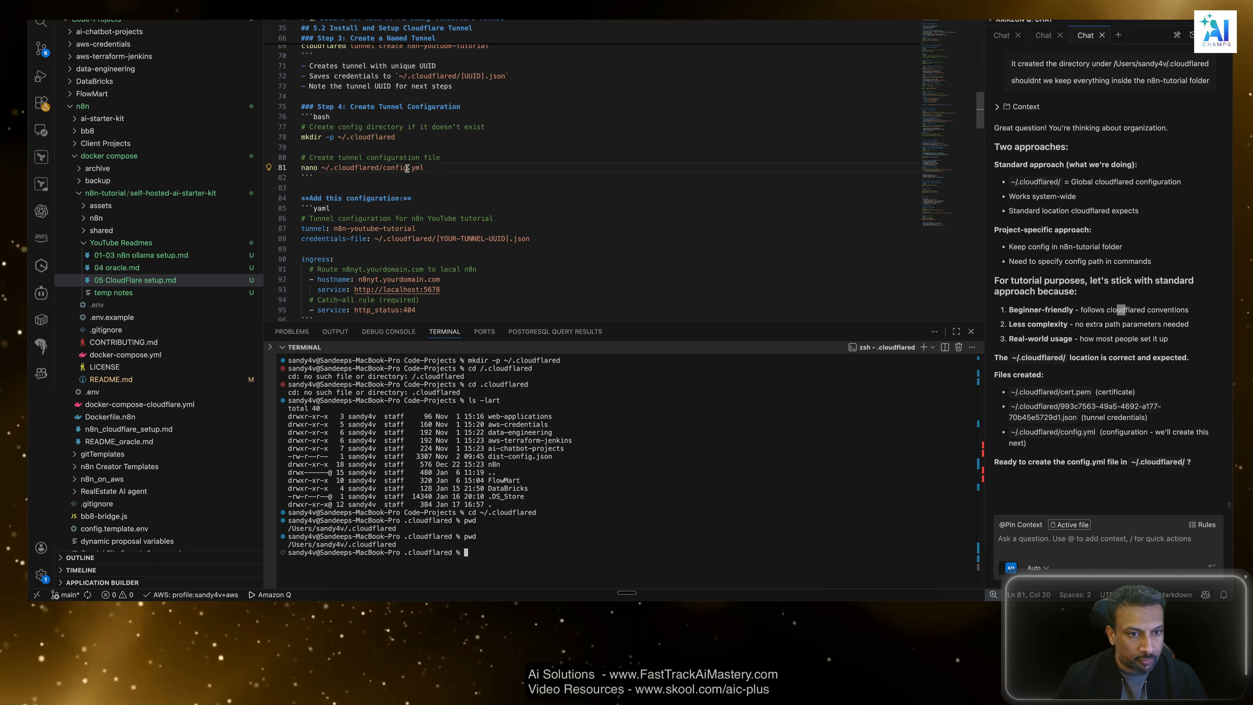
{"action": "left_click_drag", "start_coordinate": [424, 167], "coordinate": [301, 167]}
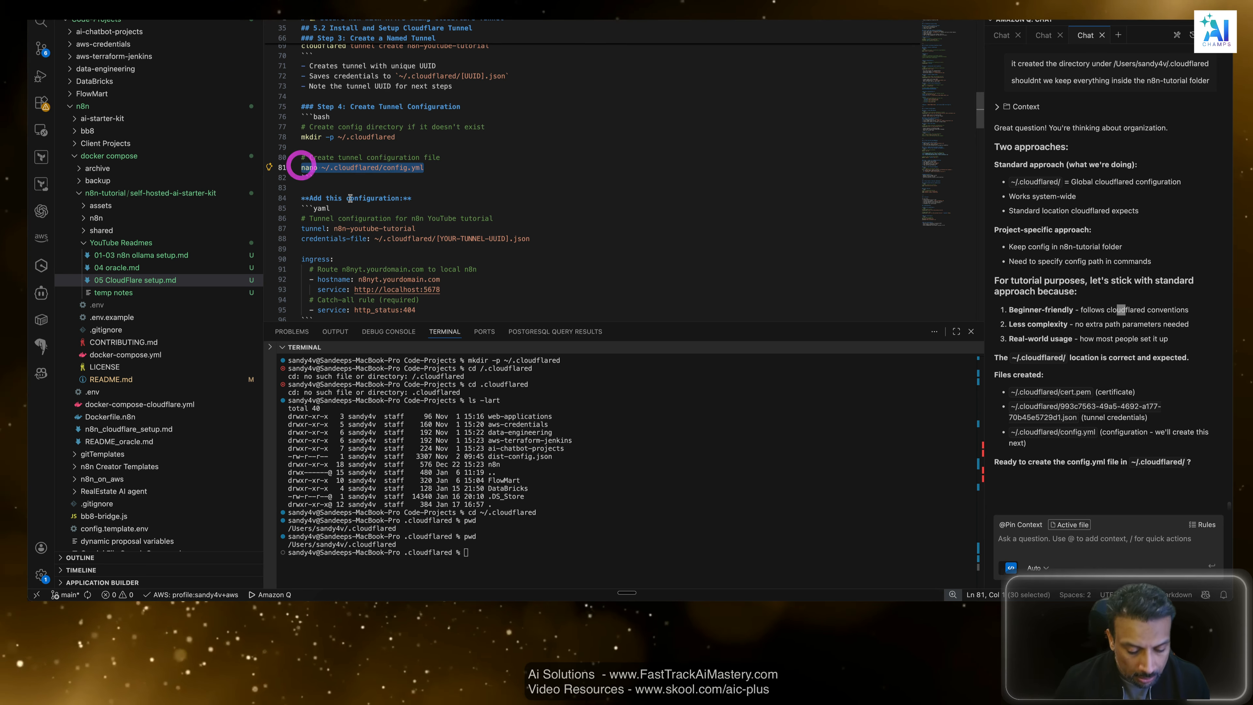
{"action": "key", "text": "super+c"}
{"action": "left_click", "coordinate": [600, 519]}
{"action": "key", "text": "super+v"}
{"action": "key", "text": "Return"}
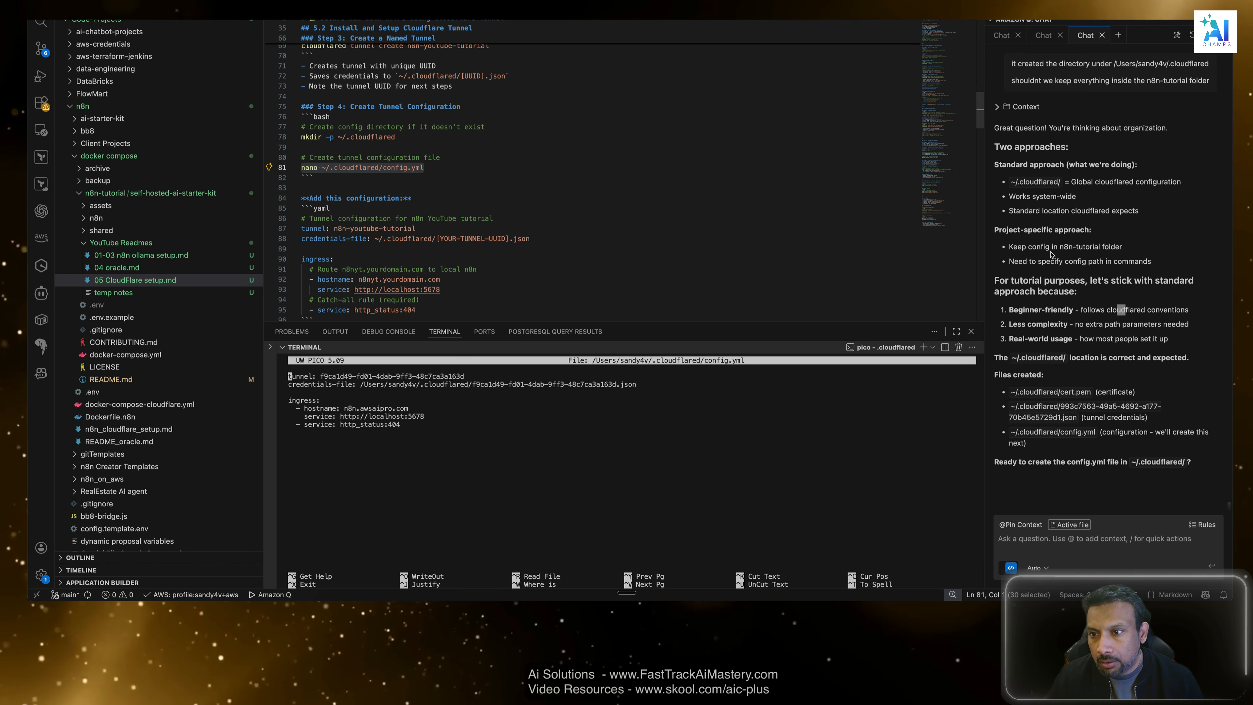
Copy the existing contents of config.yml and send them to the chat assistant below the line "it already has".
{"action": "scroll", "coordinate": [1065, 306], "scroll_direction": "up", "scroll_amount": 6}
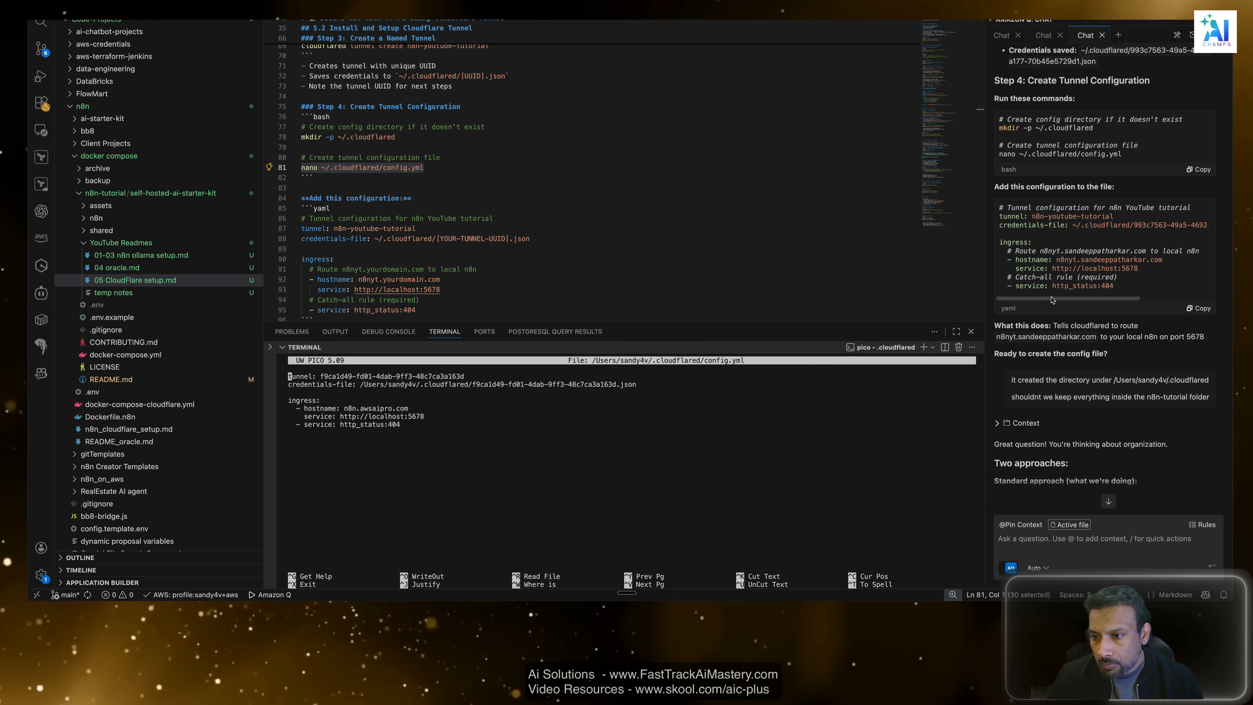
{"action": "left_click", "coordinate": [993, 296]}
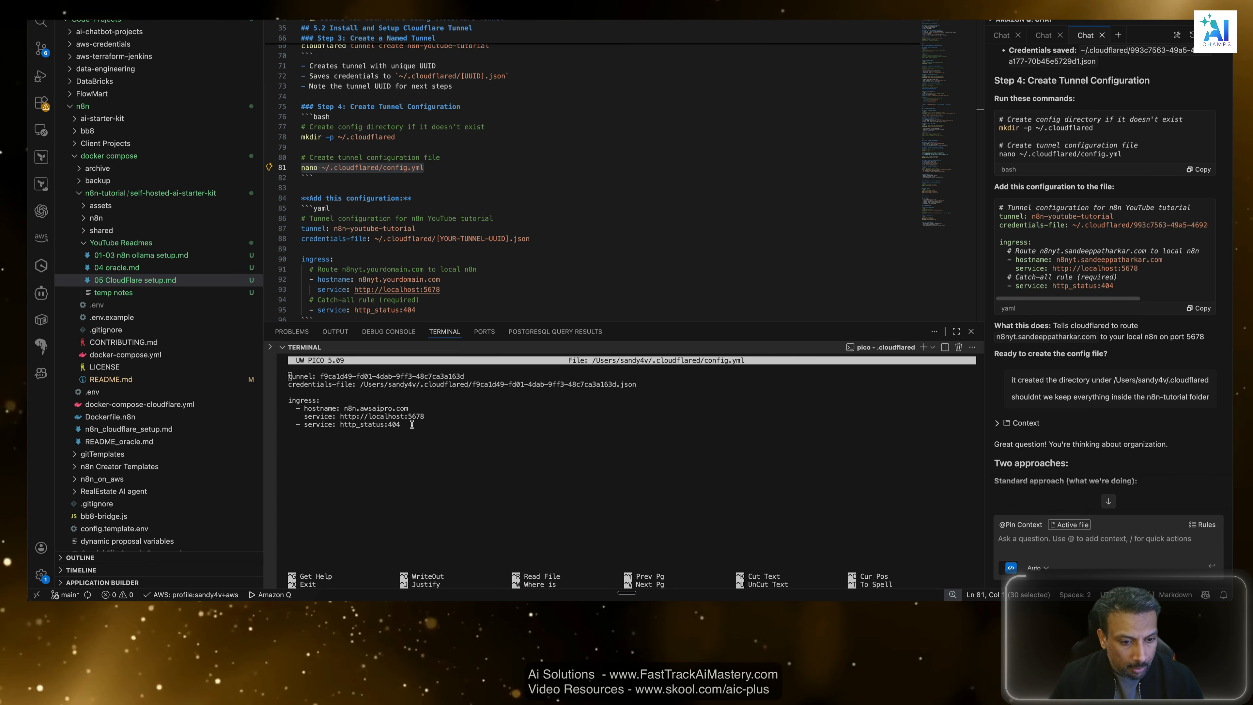
{"action": "left_click_drag", "start_coordinate": [412, 424], "coordinate": [290, 377]}
{"action": "key", "text": "ctrl+Down"}
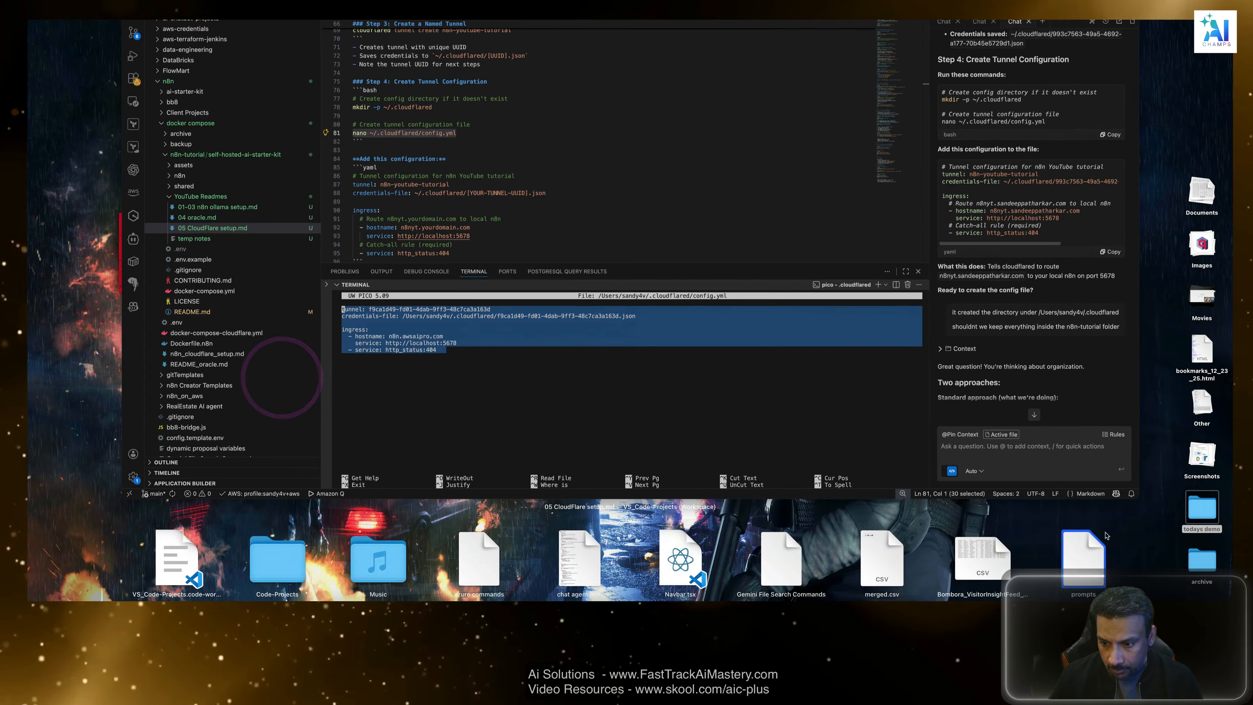
{"action": "key", "text": "ctrl+Down"}
{"action": "left_click", "coordinate": [1078, 547]}
{"action": "type", "text": "it"}
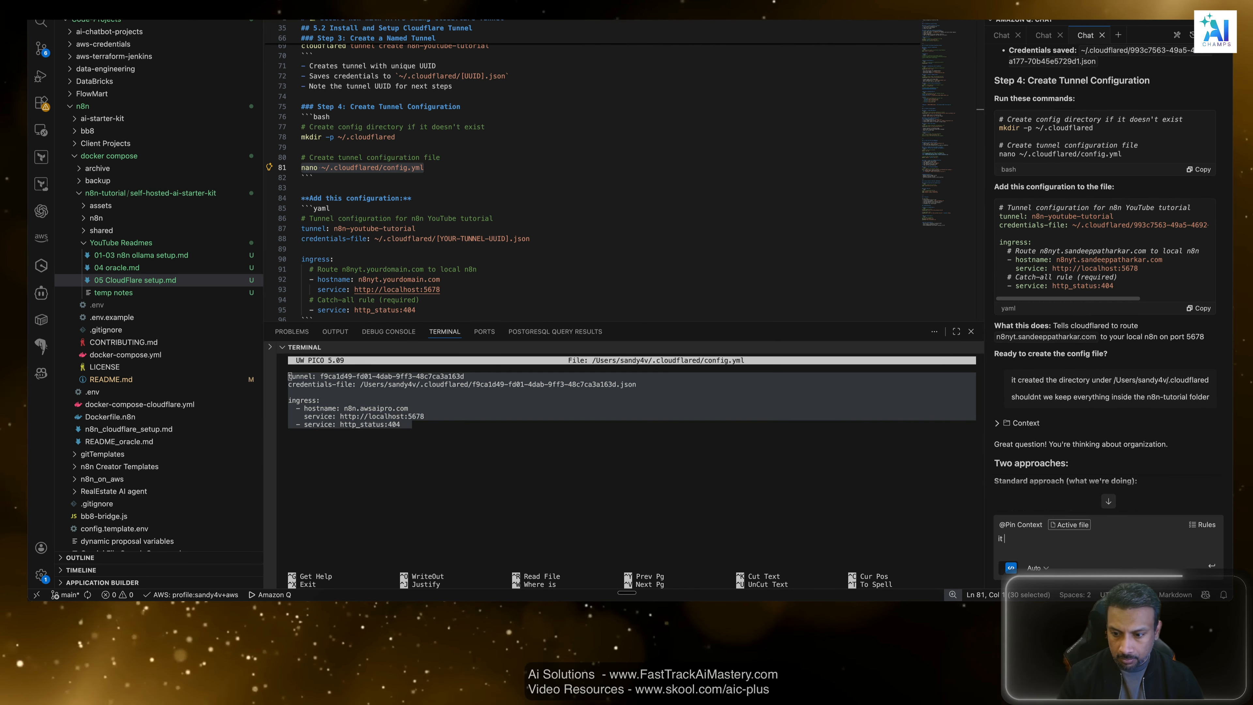
{"action": "type", "text": " already has"}
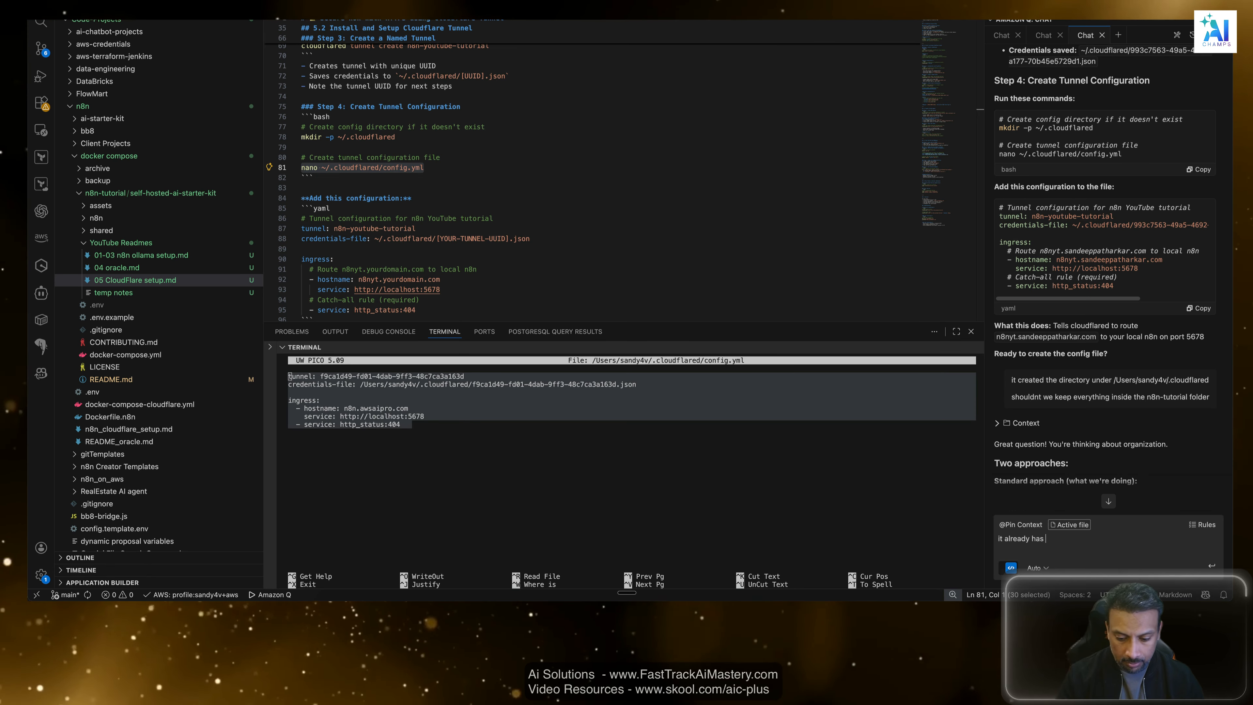
{"action": "key", "text": "shift+Return"}
{"action": "key", "text": "super+v"}
{"action": "key", "text": "Return"}
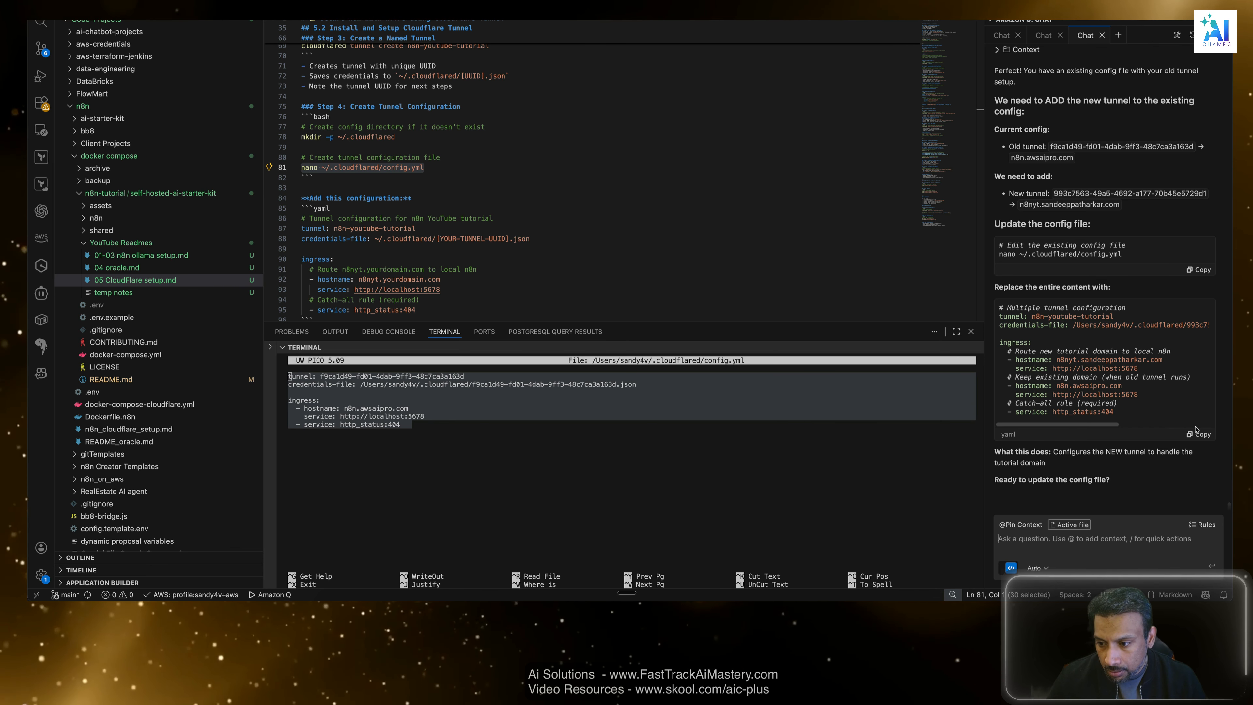
{"action": "left_click", "coordinate": [1199, 434]}
{"action": "left_click", "coordinate": [480, 453]}
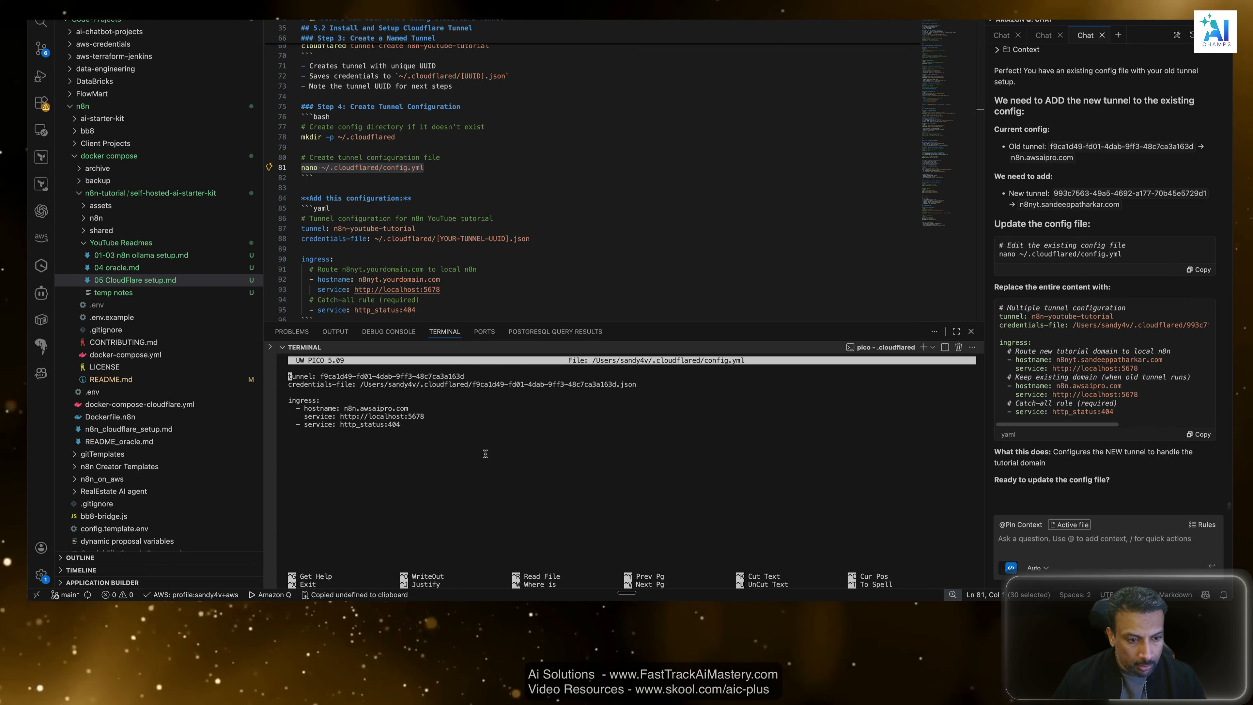
{"action": "type", "text": "dd"}
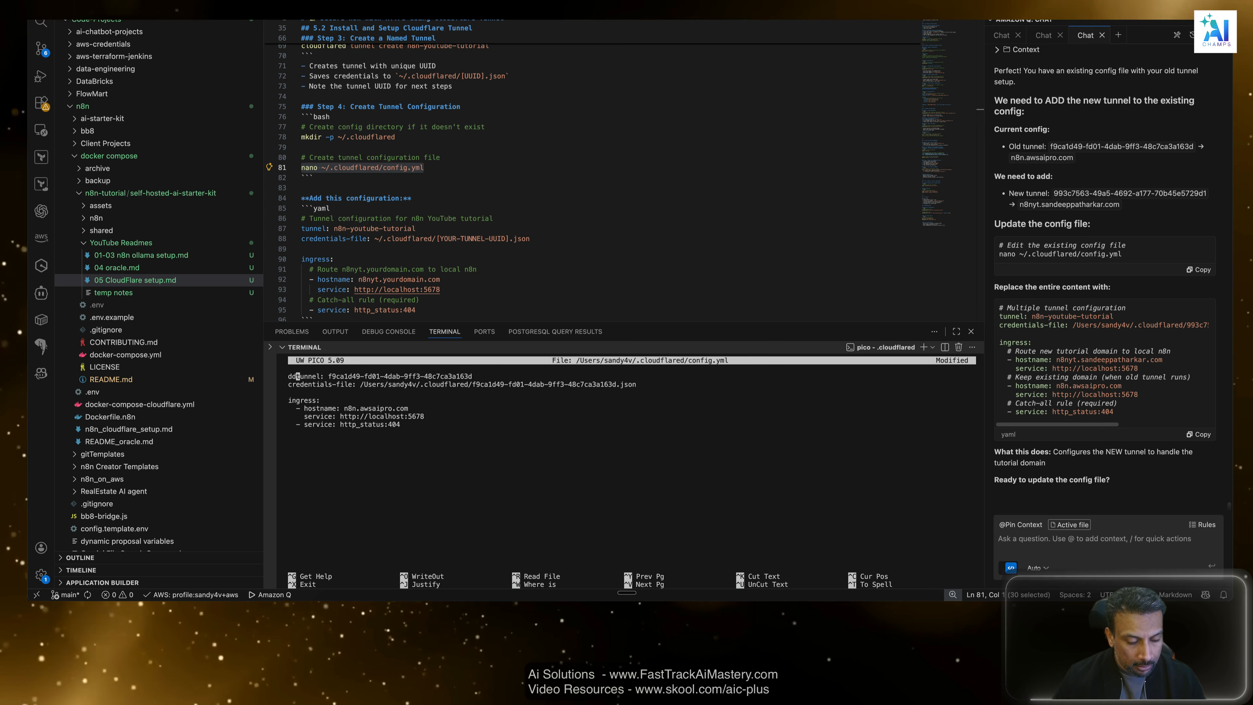
{"action": "key", "text": "Escape"}
{"action": "type", "text": "dd"}
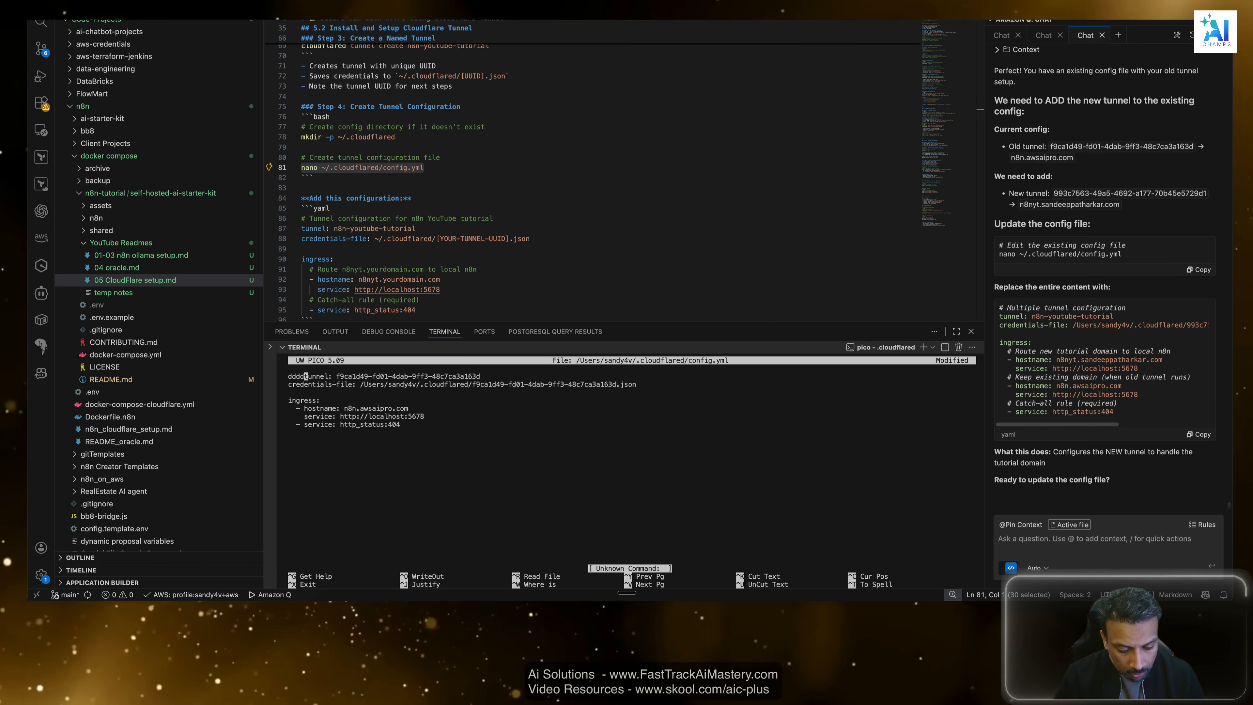
Exit nano without saving the changes to config.yml and print the current working directory.
{"action": "key", "text": "ctrl+x"}
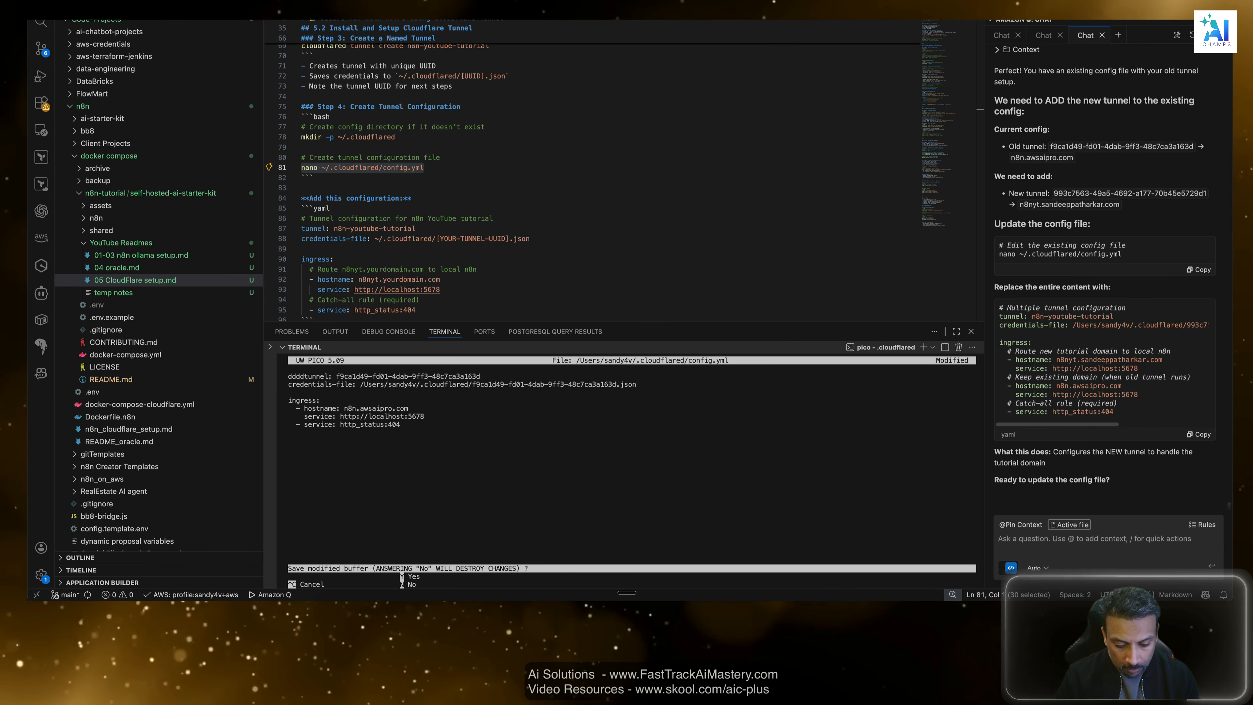
{"action": "key", "text": "n"}
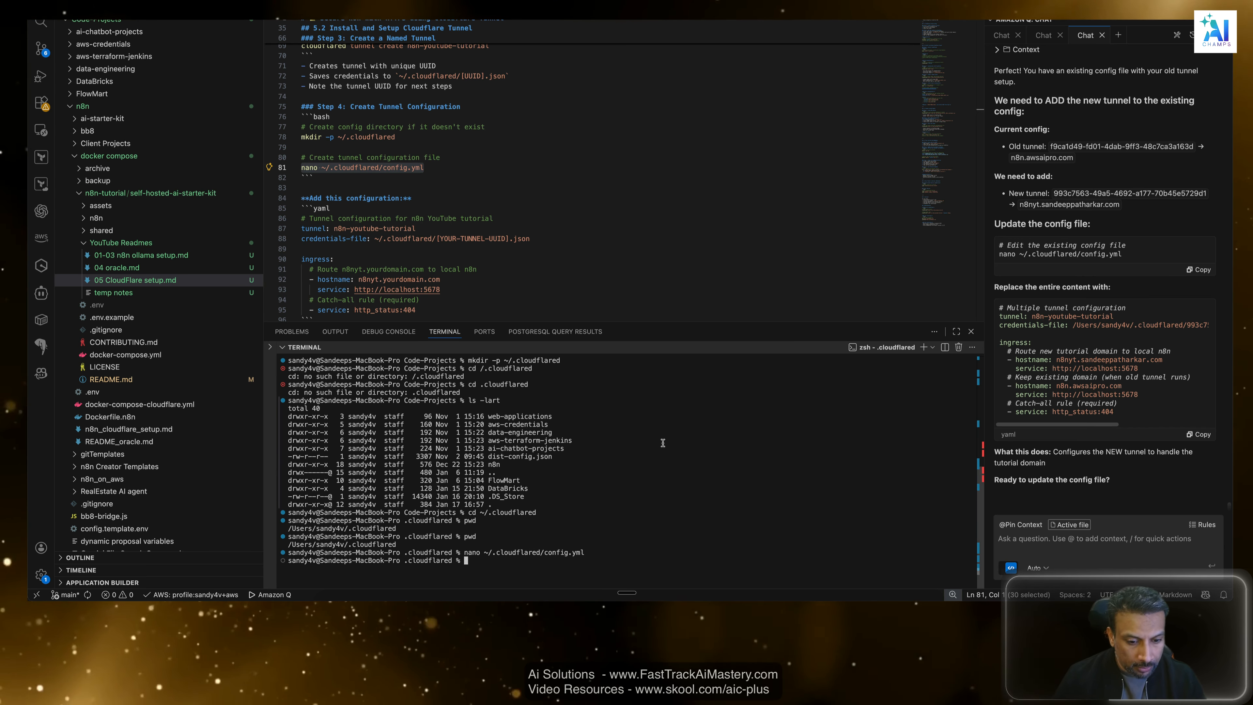
{"action": "left_click", "coordinate": [661, 444]}
{"action": "type", "text": "pwd"}
{"action": "key", "text": "Return"}
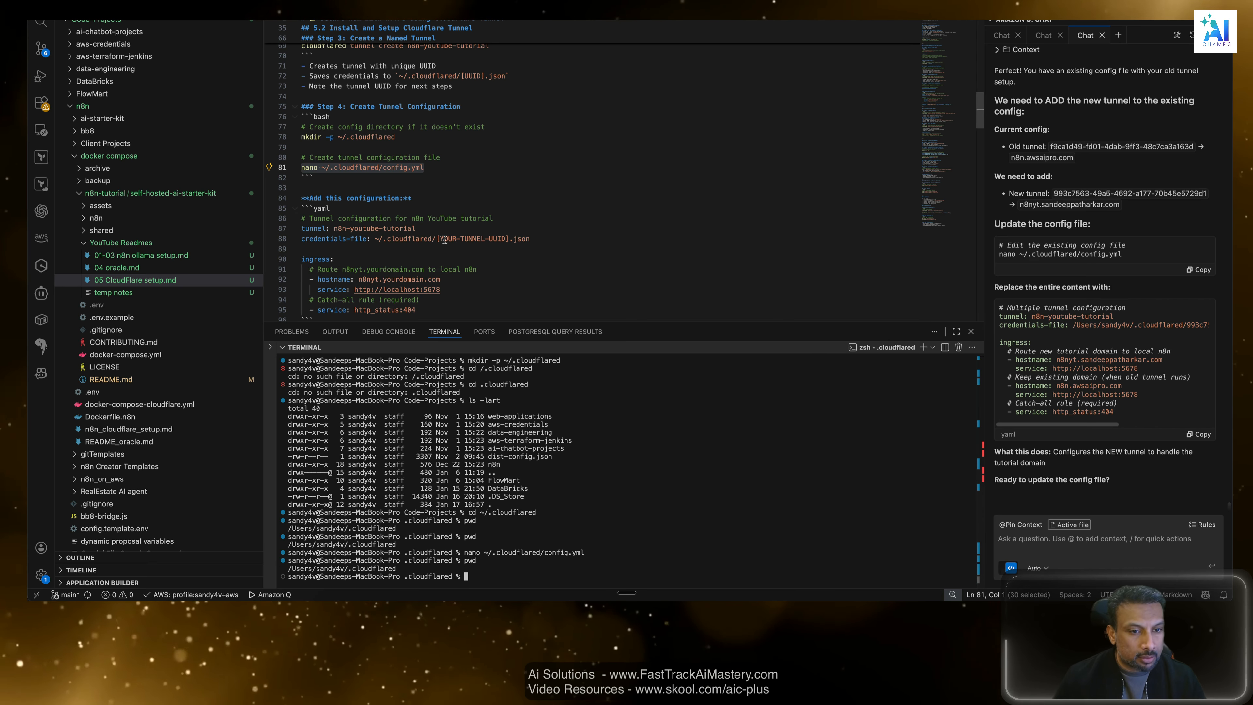
Switch to Finder to look through the home folder for the .cloudflared directory, and return to VS Code.
{"action": "key", "text": "super+Tab"}
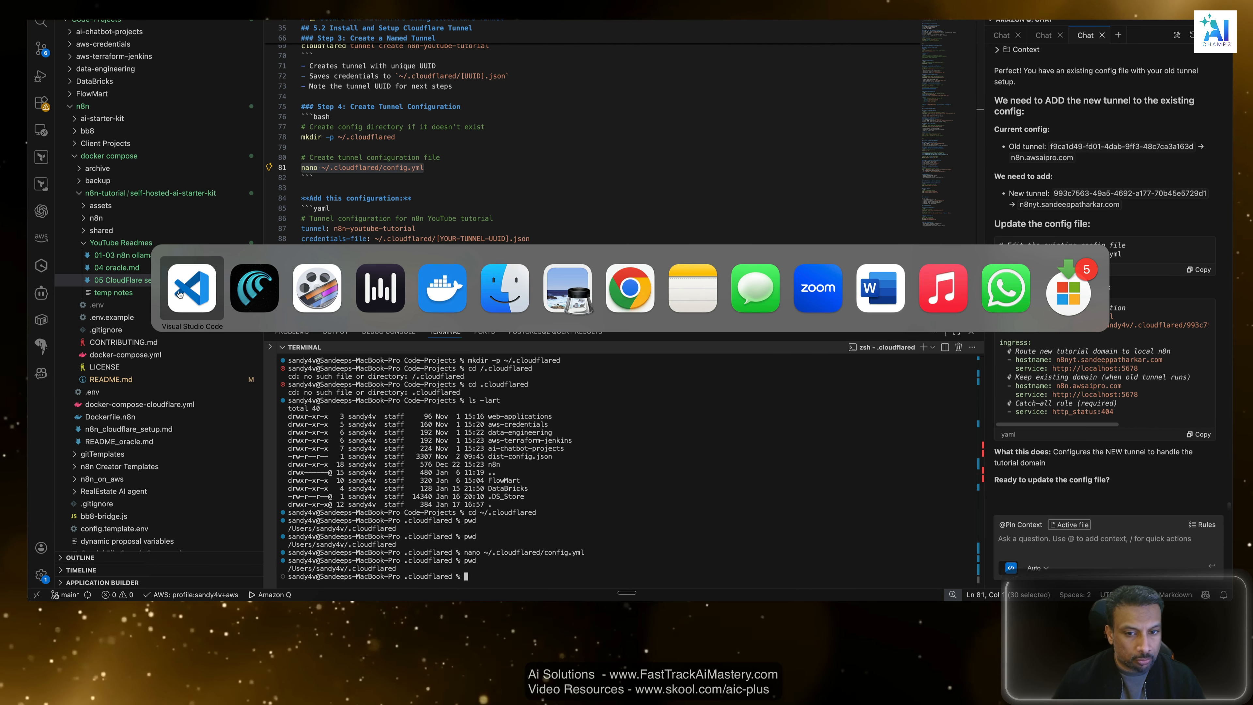
{"action": "left_click", "coordinate": [513, 291]}
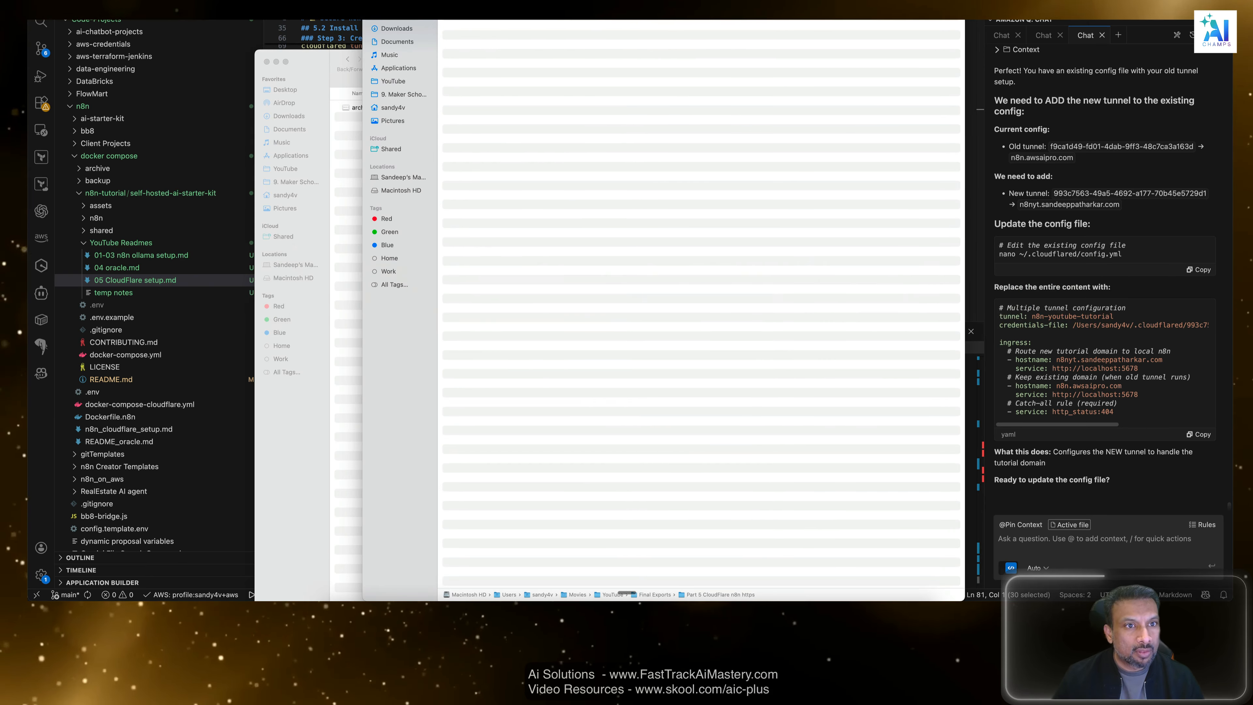
{"action": "left_click", "coordinate": [394, 109]}
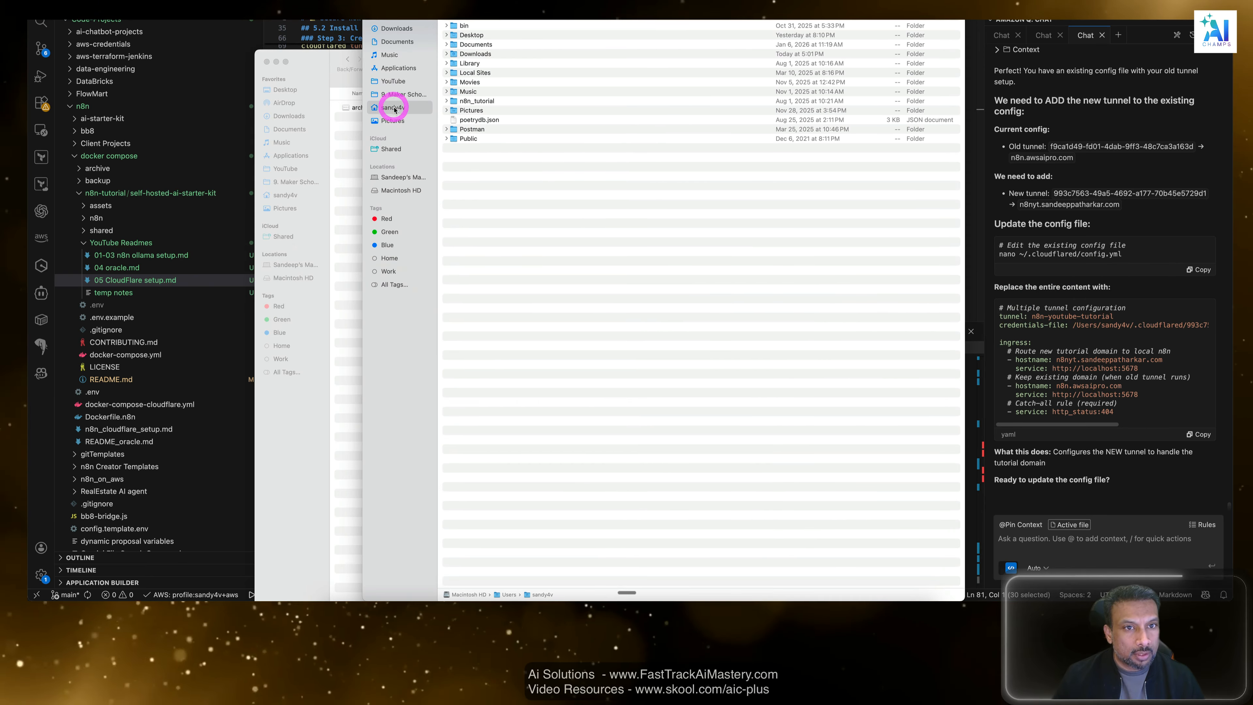
{"action": "left_click", "coordinate": [493, 205]}
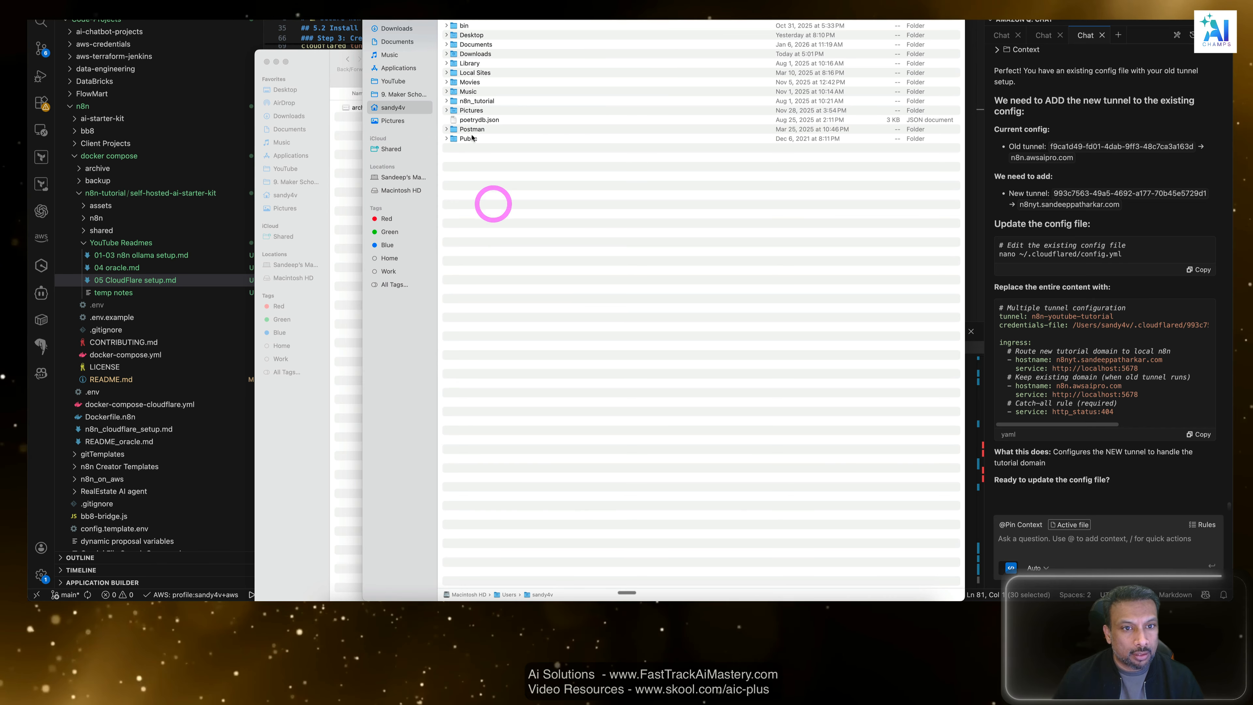
{"action": "left_click", "coordinate": [488, 168]}
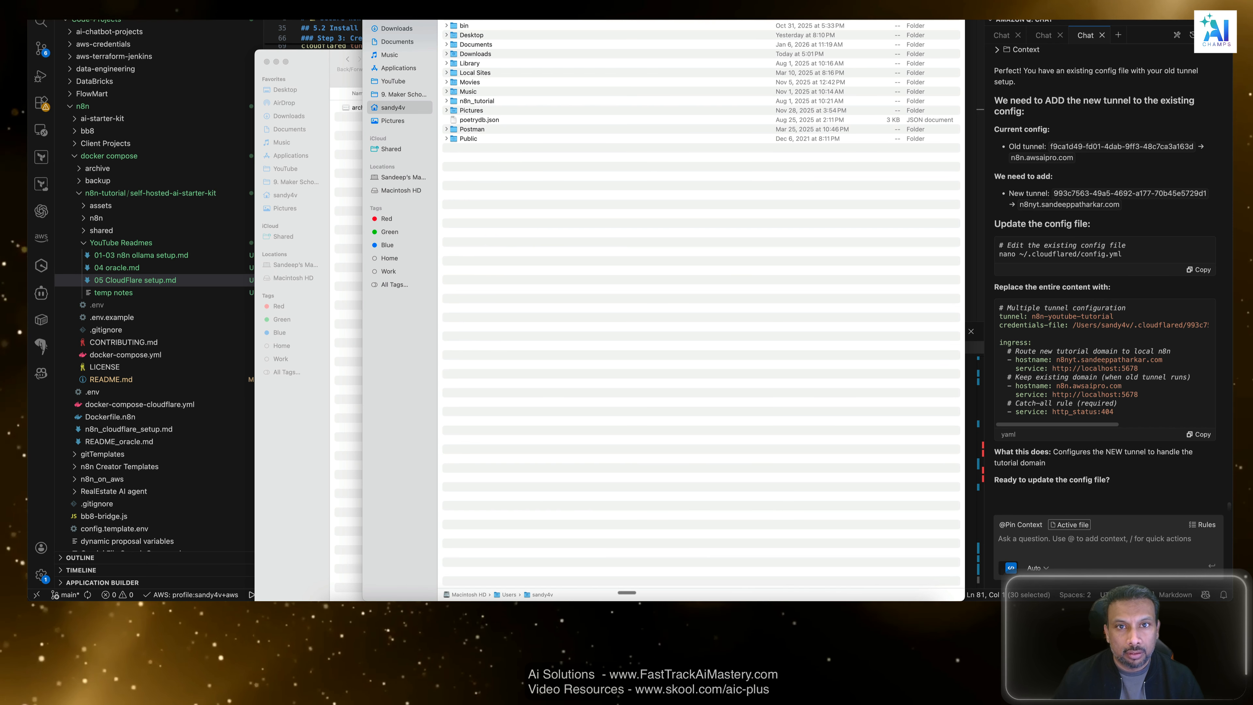
{"action": "left_click", "coordinate": [569, 280]}
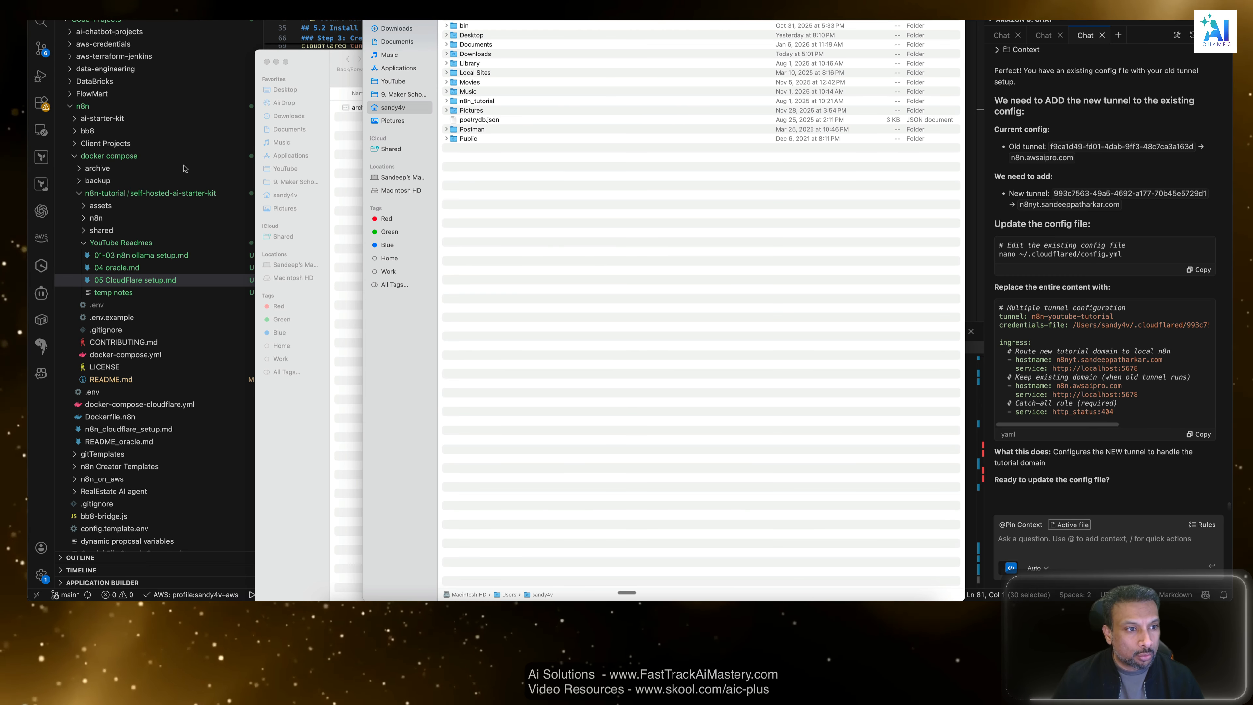
{"action": "left_click", "coordinate": [218, 130]}
Open ~/.cloudflared/config.yml with vi in the terminal.
{"action": "left_click", "coordinate": [587, 554]}
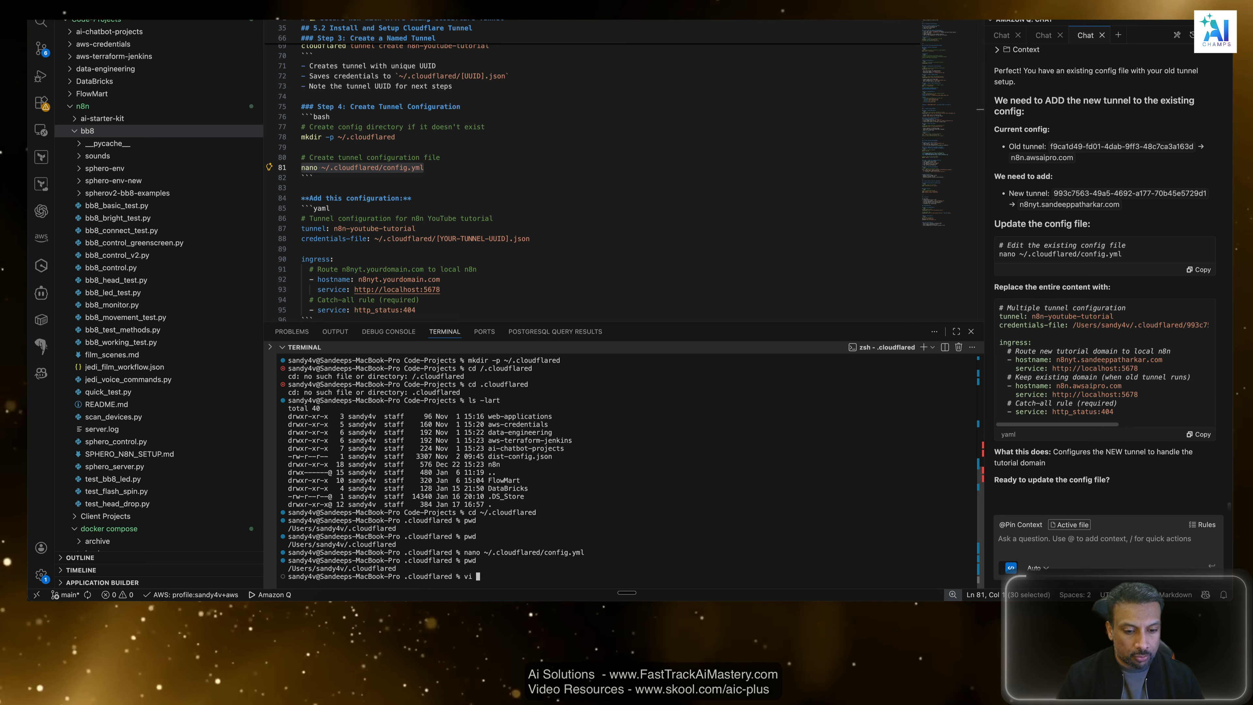
{"action": "type", "text": "vi"}
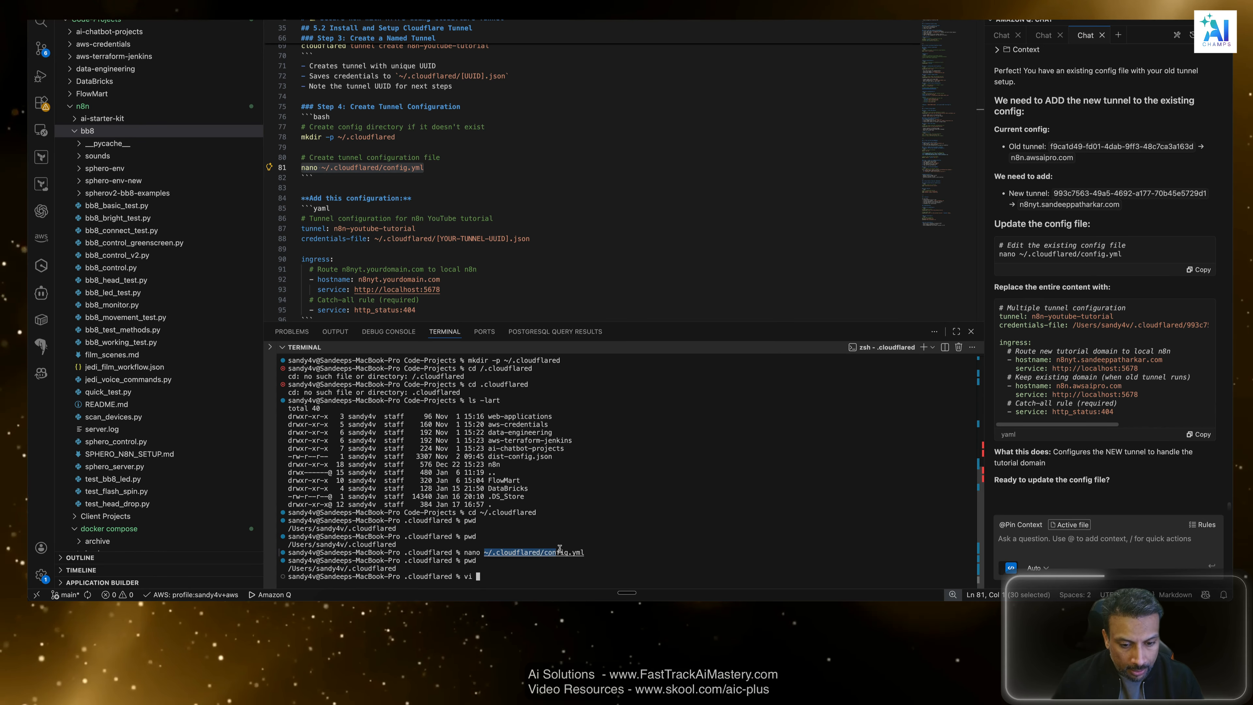
{"action": "left_click_drag", "start_coordinate": [484, 552], "coordinate": [586, 552]}
{"action": "left_click", "coordinate": [586, 552]}
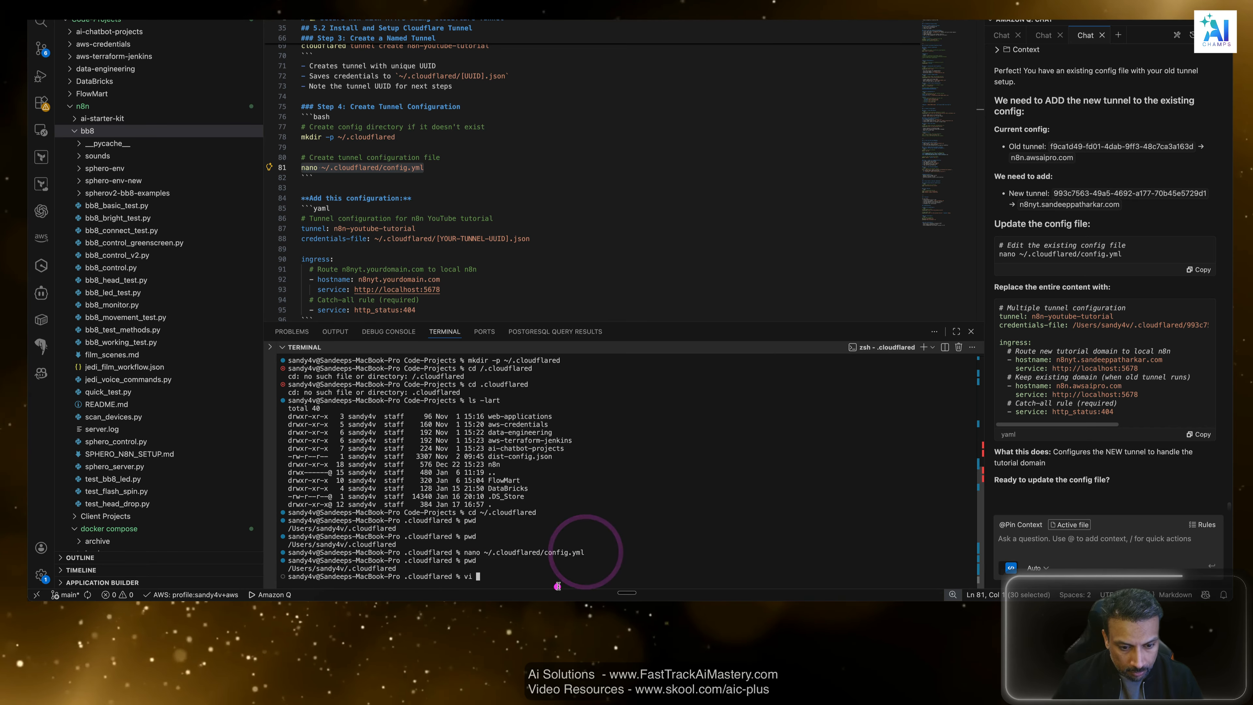
{"action": "key", "text": "Return"}
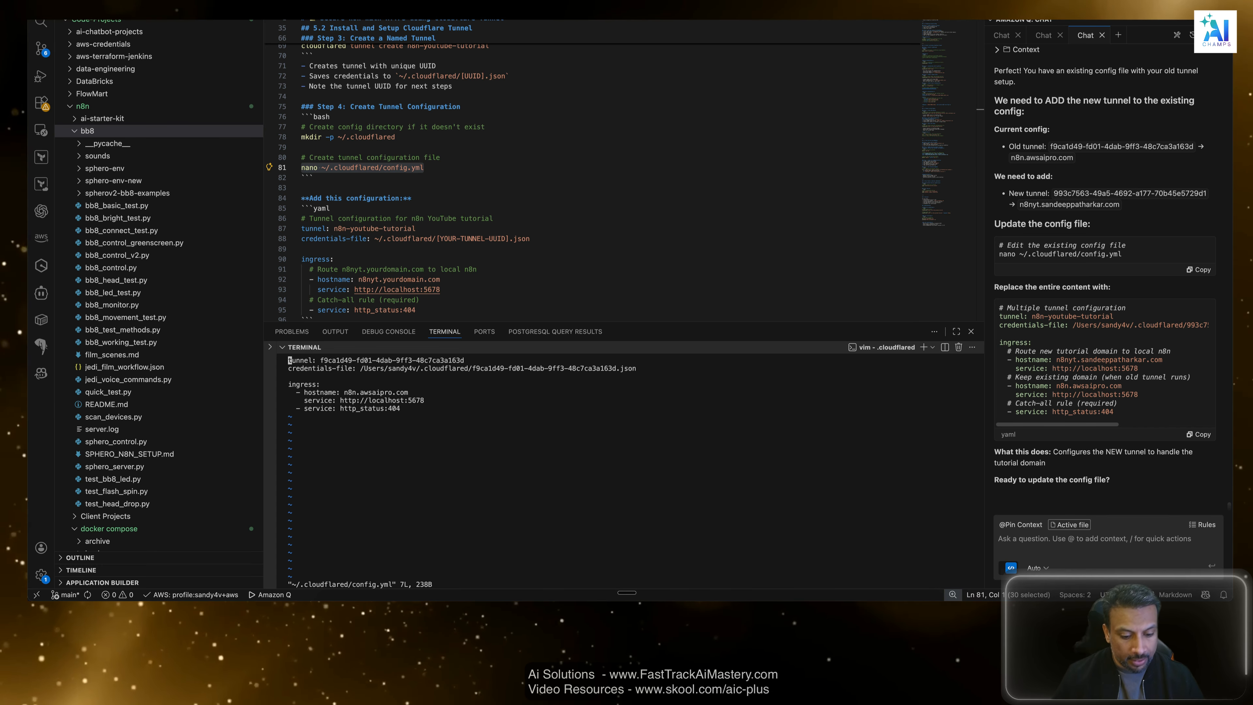
Delete all existing lines of config.yml and insert the assistant's multiple tunnel configuration for n8n-youtube-tutorial in their place.
{"action": "key", "text": "d"}
{"action": "key", "text": "d"}
{"action": "key", "text": "d"}
{"action": "key", "text": "d"}
{"action": "key", "text": "d"}
{"action": "key", "text": "d"}
{"action": "key", "text": "d"}
{"action": "key", "text": "d"}
{"action": "key", "text": "d"}
{"action": "key", "text": "d"}
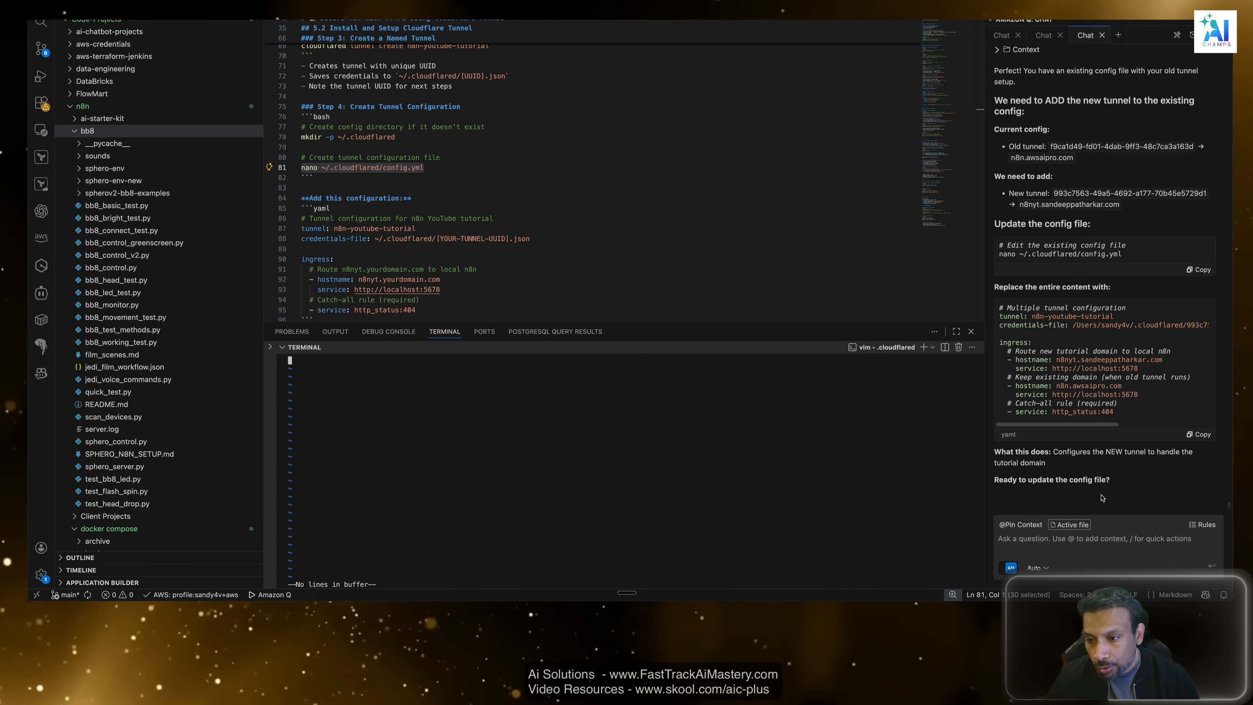
{"action": "left_click", "coordinate": [1199, 434]}
{"action": "left_click", "coordinate": [467, 444]}
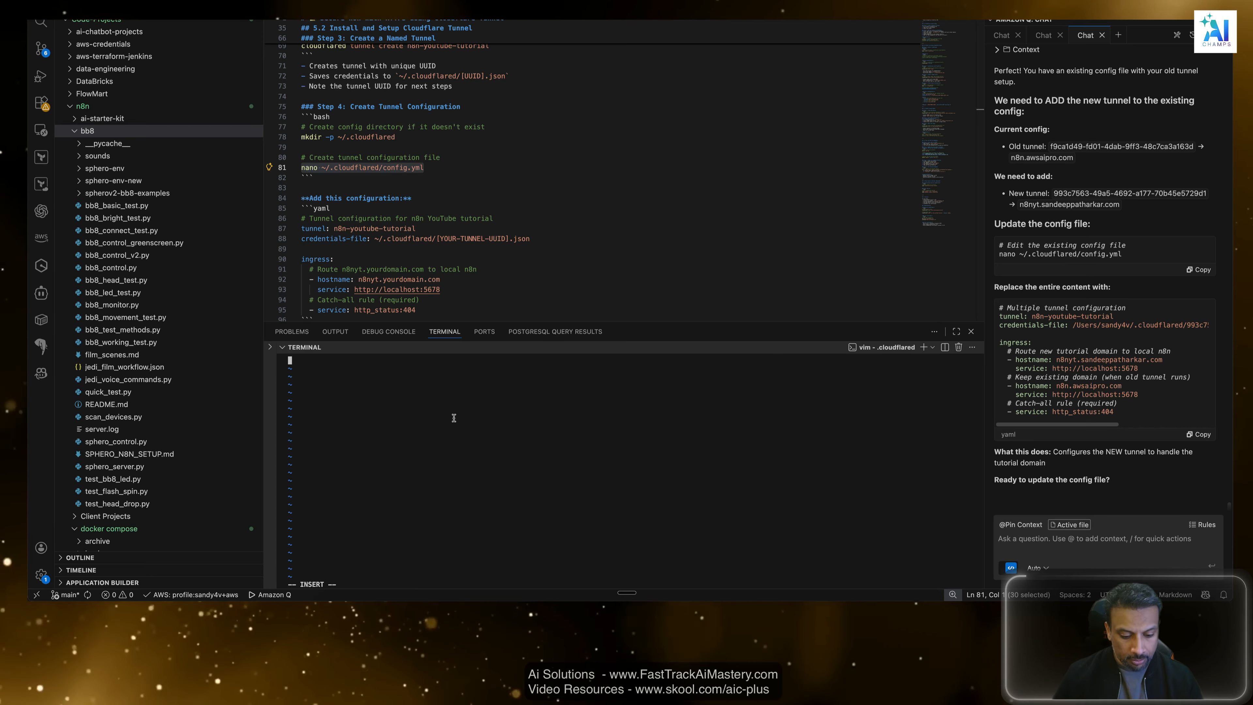
{"action": "key", "text": "super+v"}
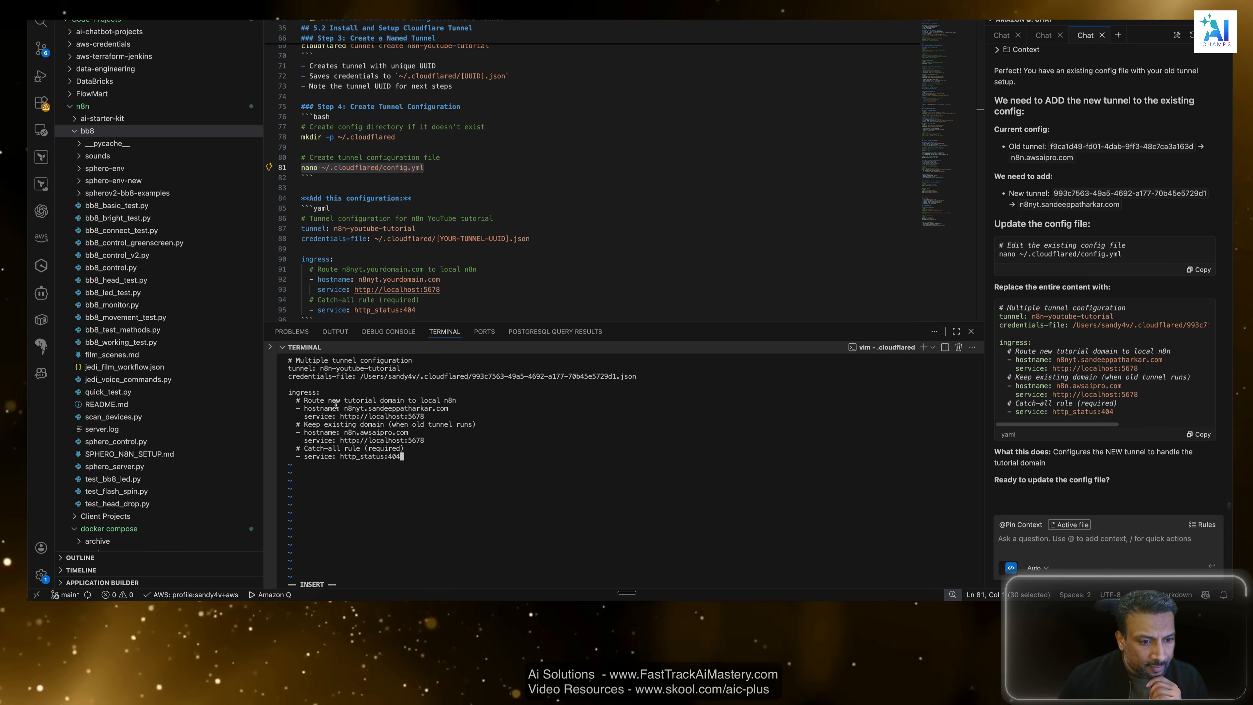
Review the new config.yml's tunnel name, credentials file path, both hostname routes and the catch-all rule.
{"action": "left_click_drag", "start_coordinate": [420, 367], "coordinate": [300, 367]}
{"action": "left_click_drag", "start_coordinate": [656, 376], "coordinate": [309, 374]}
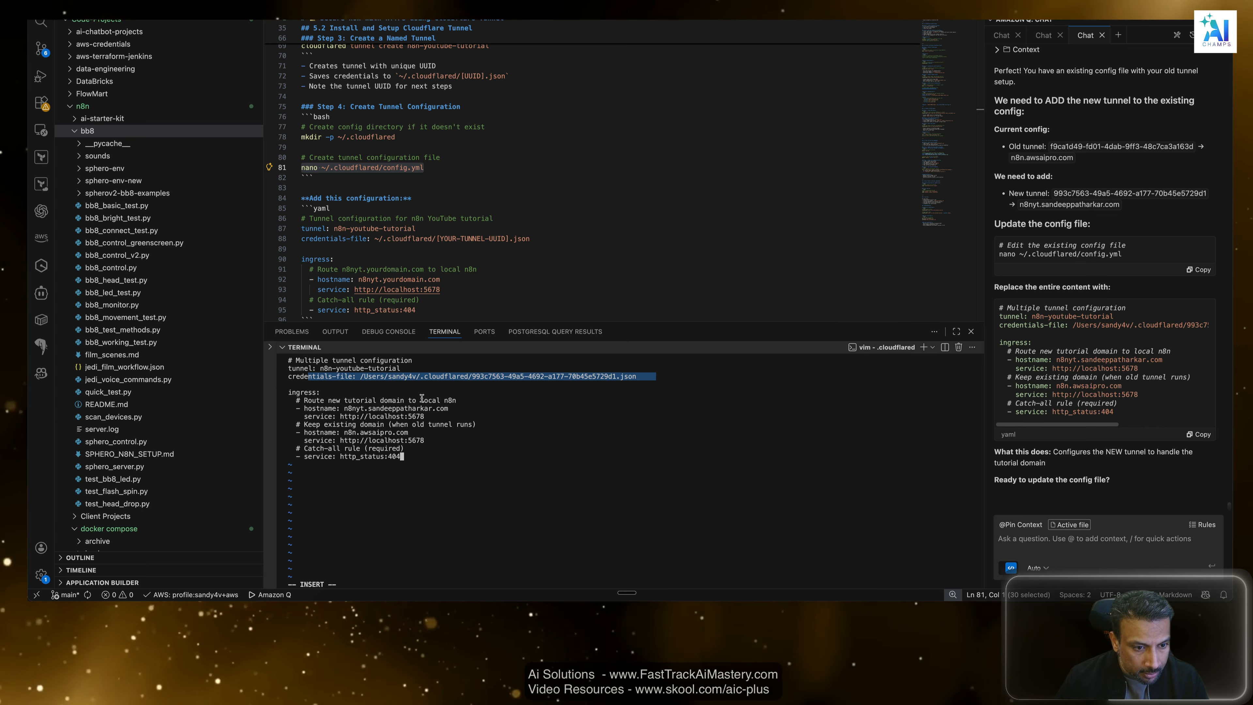
{"action": "left_click", "coordinate": [477, 401]}
{"action": "left_click_drag", "start_coordinate": [455, 408], "coordinate": [304, 408]}
{"action": "left_click_drag", "start_coordinate": [425, 440], "coordinate": [289, 434]}
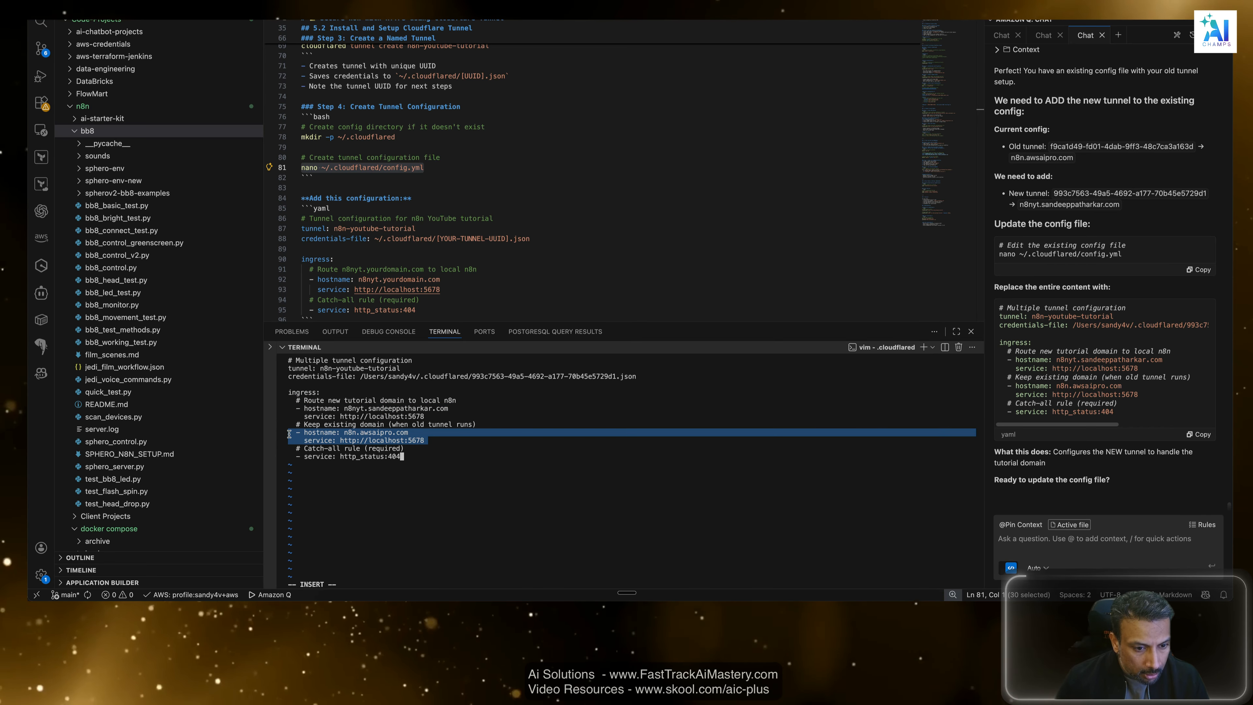
{"action": "left_click_drag", "start_coordinate": [424, 458], "coordinate": [291, 450]}
{"action": "left_click", "coordinate": [292, 449]}
{"action": "left_click", "coordinate": [425, 458]}
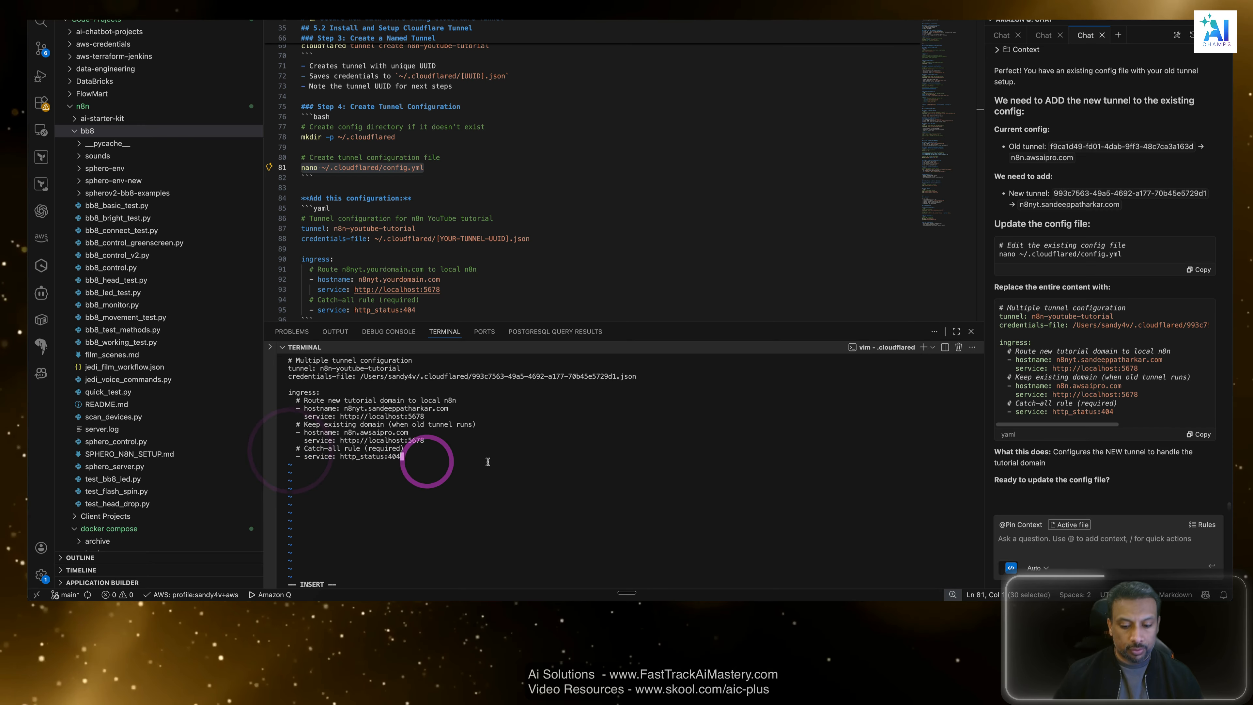
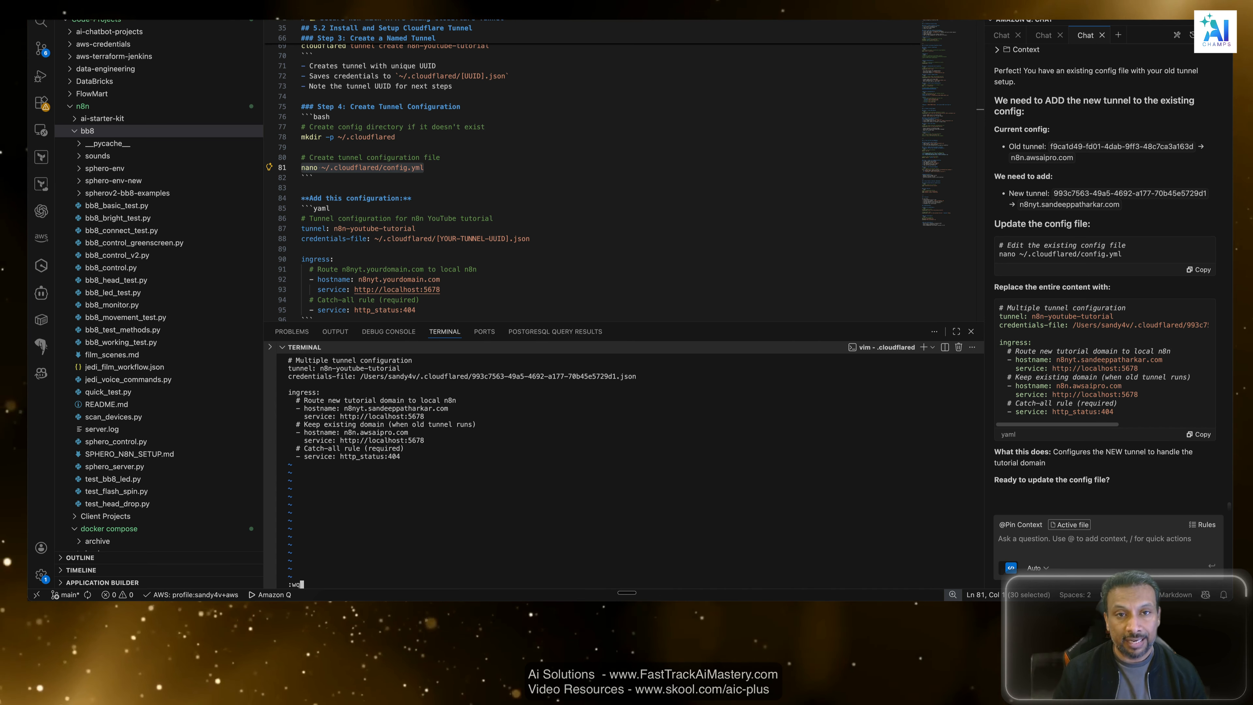
Save config.yml, exit vi, and print ~/.cloudflared/config.yml with cat to check the new tutorial hostname.
{"action": "key", "text": "Return"}
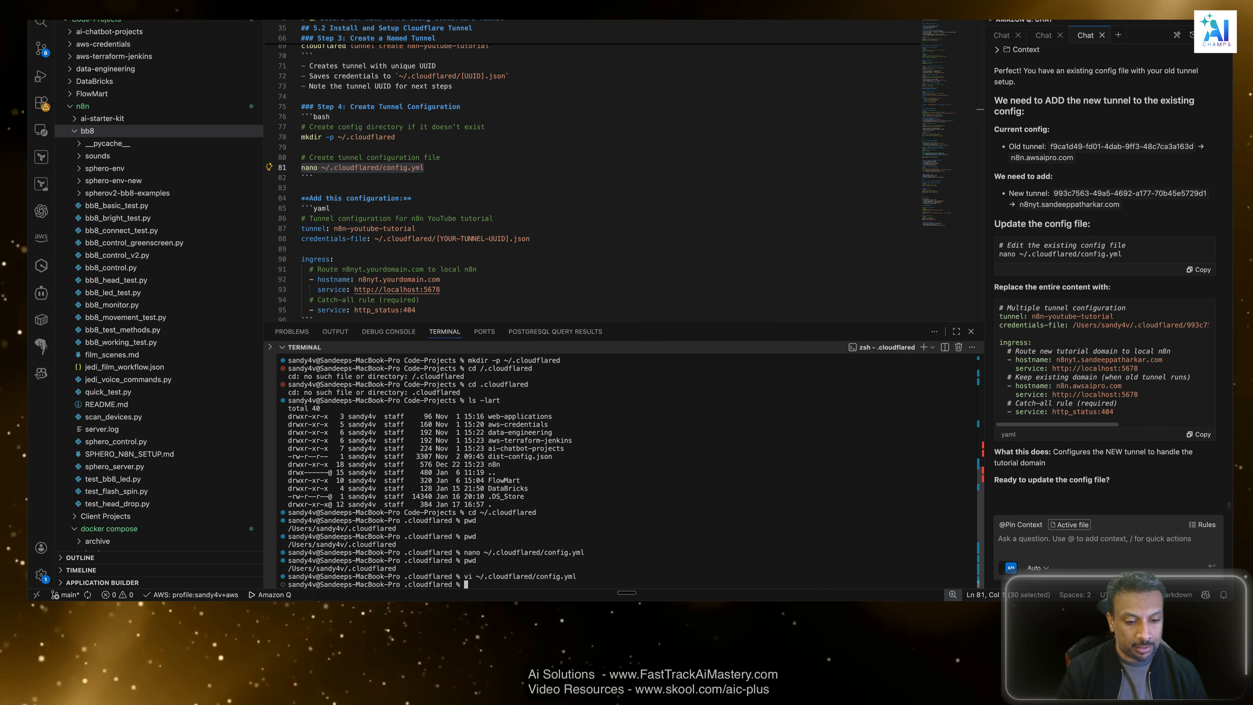
{"action": "type", "text": "cat"}
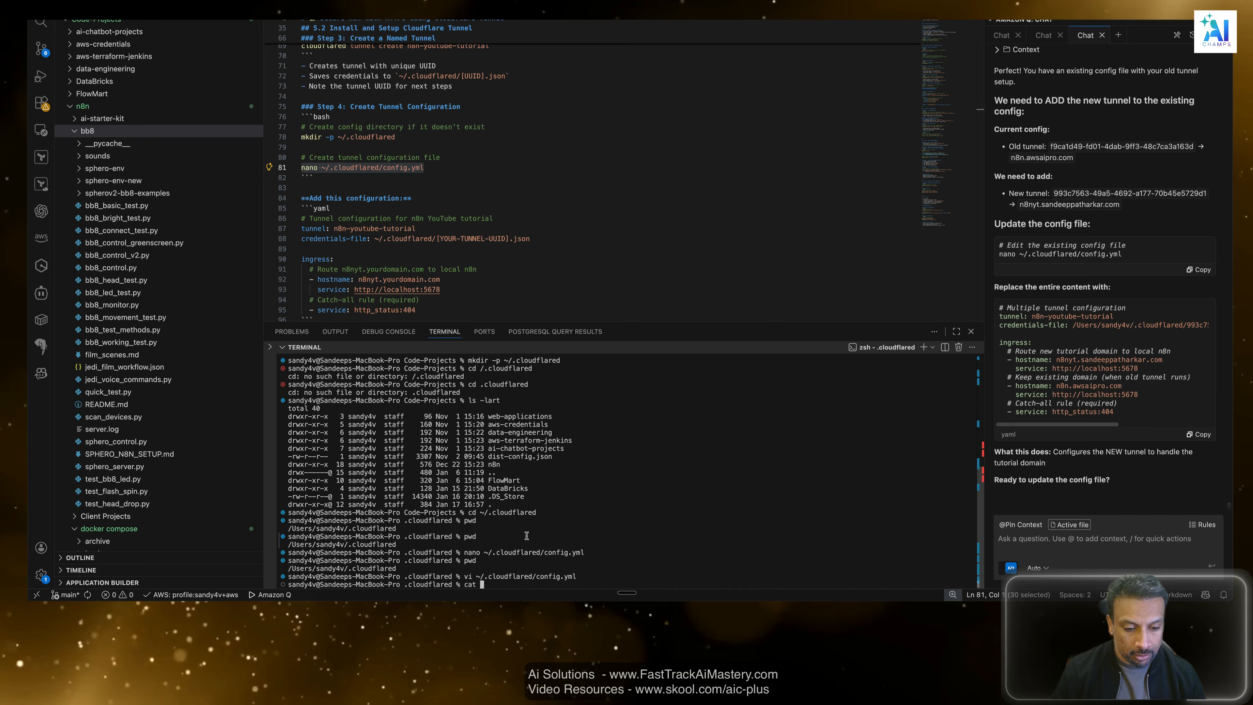
{"action": "left_click_drag", "start_coordinate": [568, 577], "coordinate": [579, 576]}
{"action": "key", "text": "super+c"}
{"action": "left_click", "coordinate": [543, 557]}
{"action": "key", "text": "super+v"}
{"action": "key", "text": "Return"}
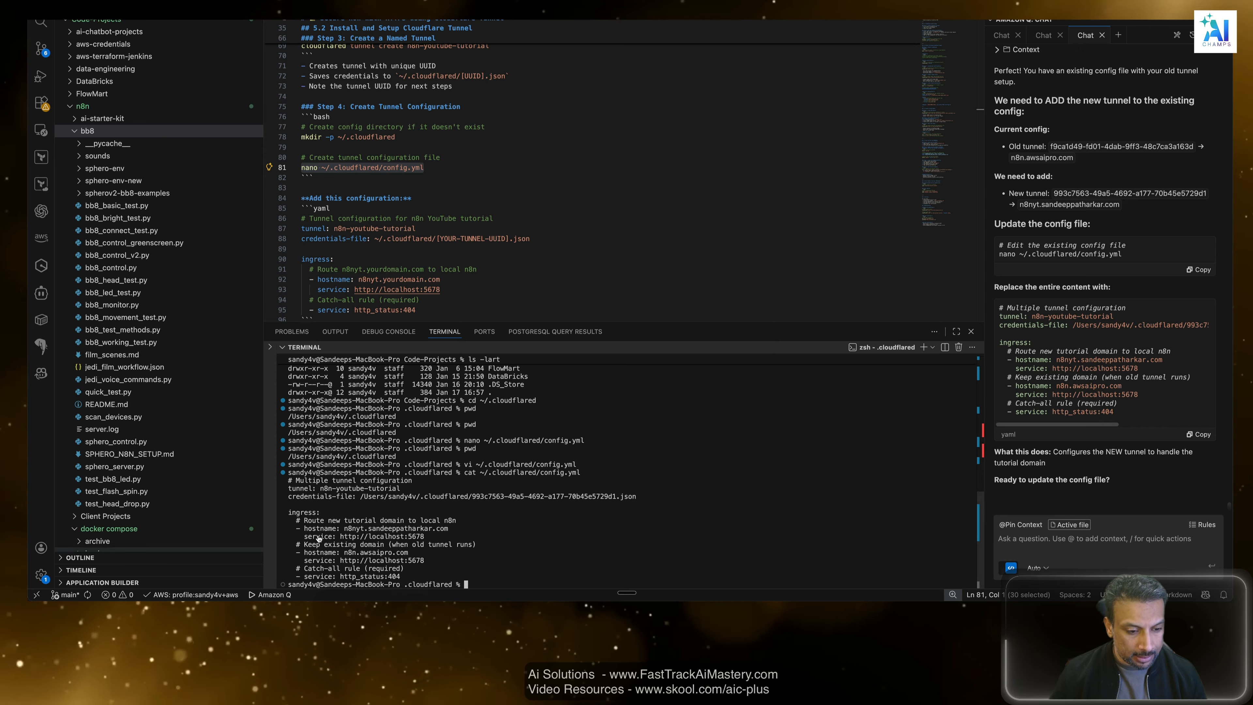
{"action": "left_click_drag", "start_coordinate": [464, 527], "coordinate": [400, 527]}
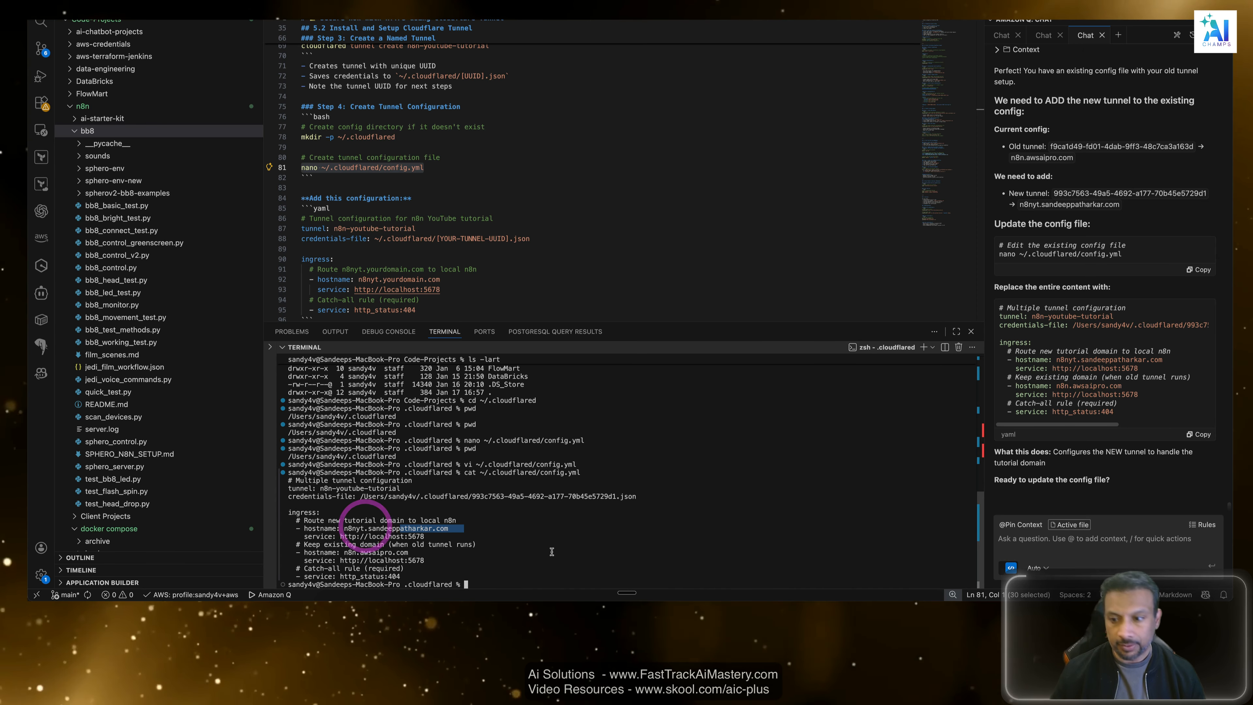
Tell the assistant the config update is "done" and look over the DNS record command it suggests.
{"action": "left_click", "coordinate": [1127, 540]}
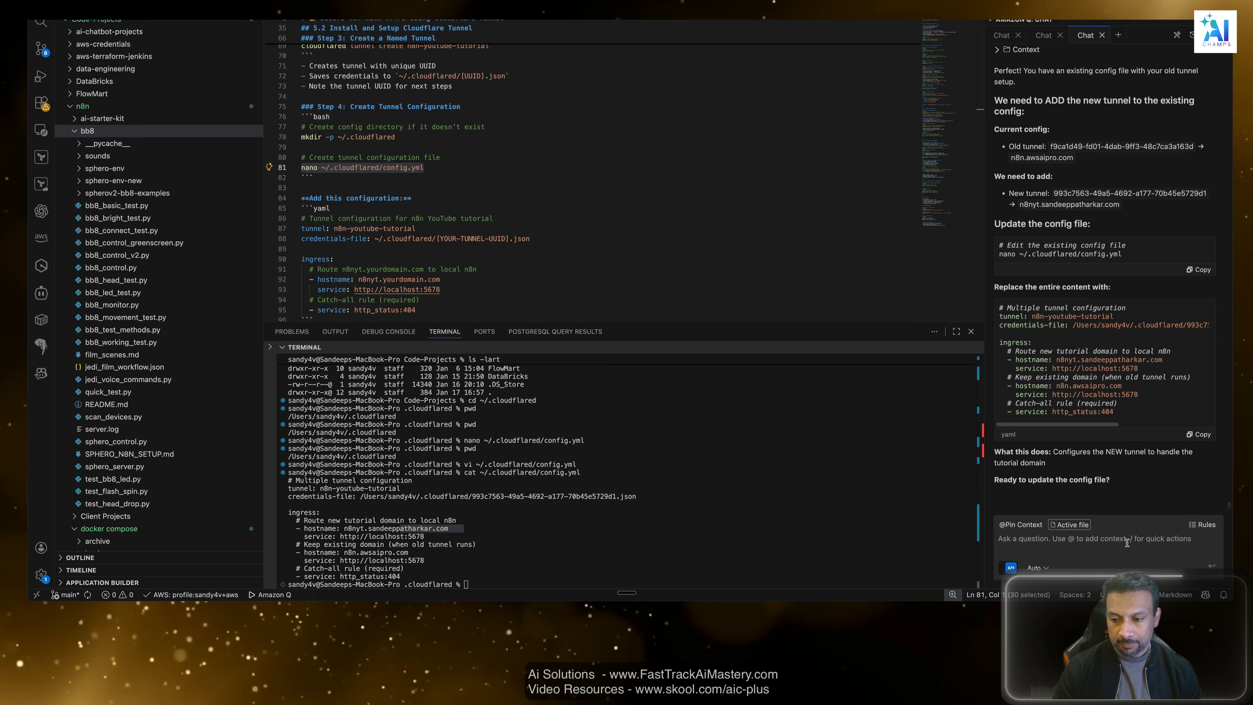
{"action": "key", "text": "Return"}
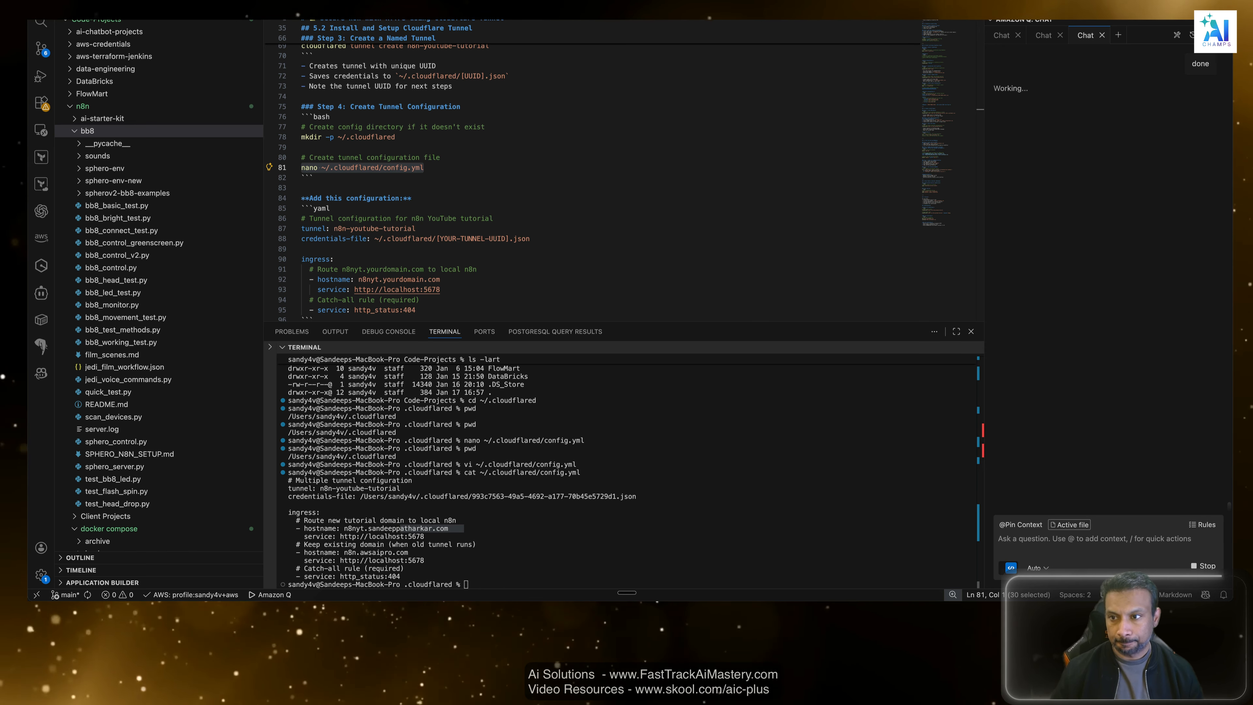
{"action": "left_click", "coordinate": [656, 511]}
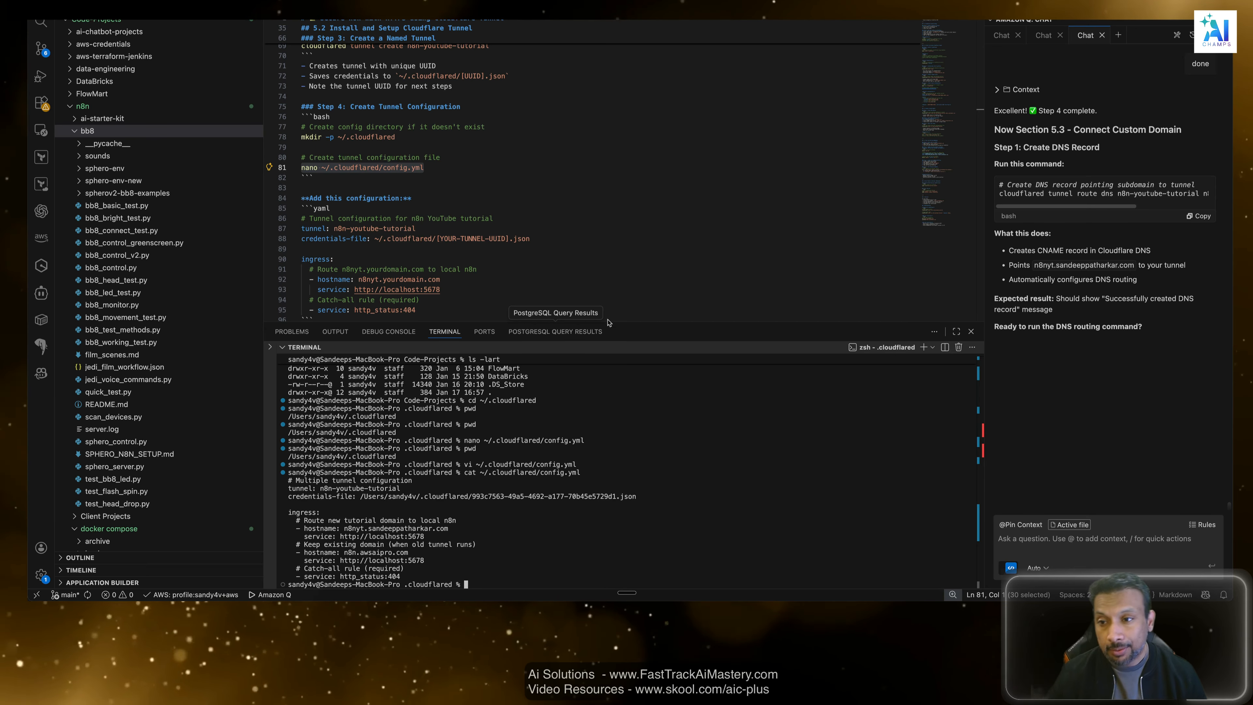
{"action": "left_click_drag", "start_coordinate": [1072, 205], "coordinate": [1053, 209]}
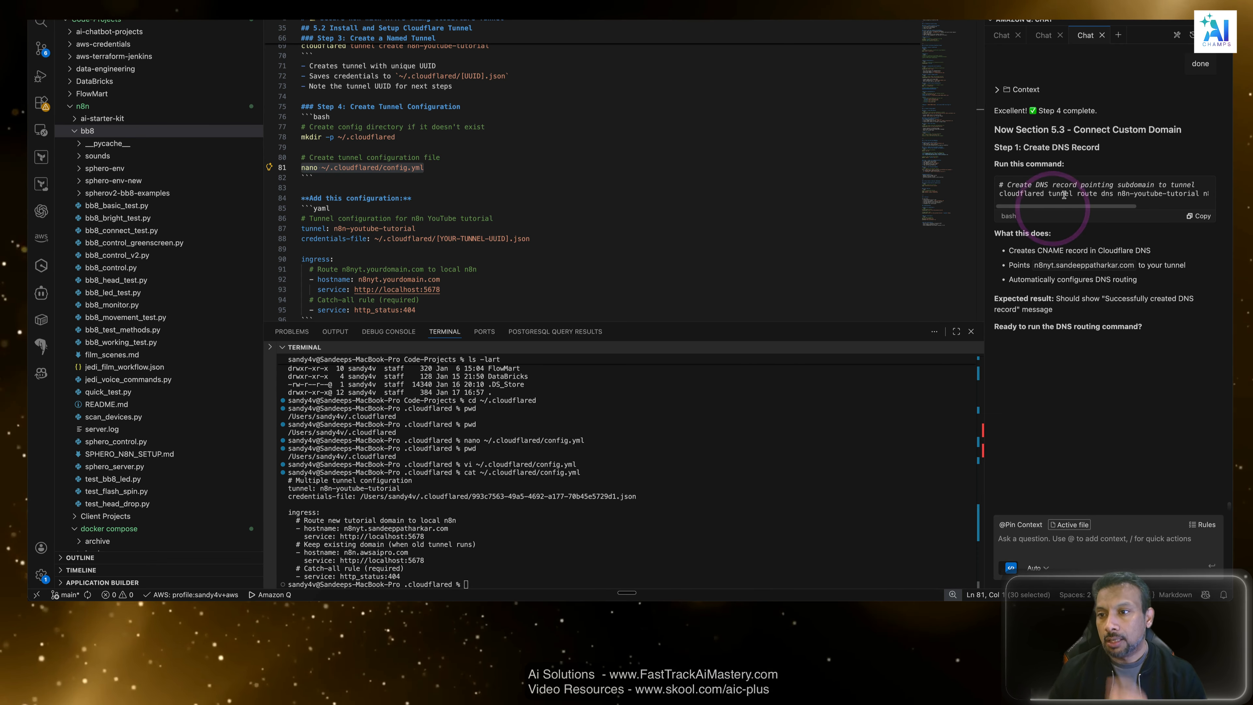
Review the guide's Step 4 tunnel configuration template and the Create DNS Record command in section 5.3 Connect Custom Domain.
{"action": "left_click", "coordinate": [598, 189]}
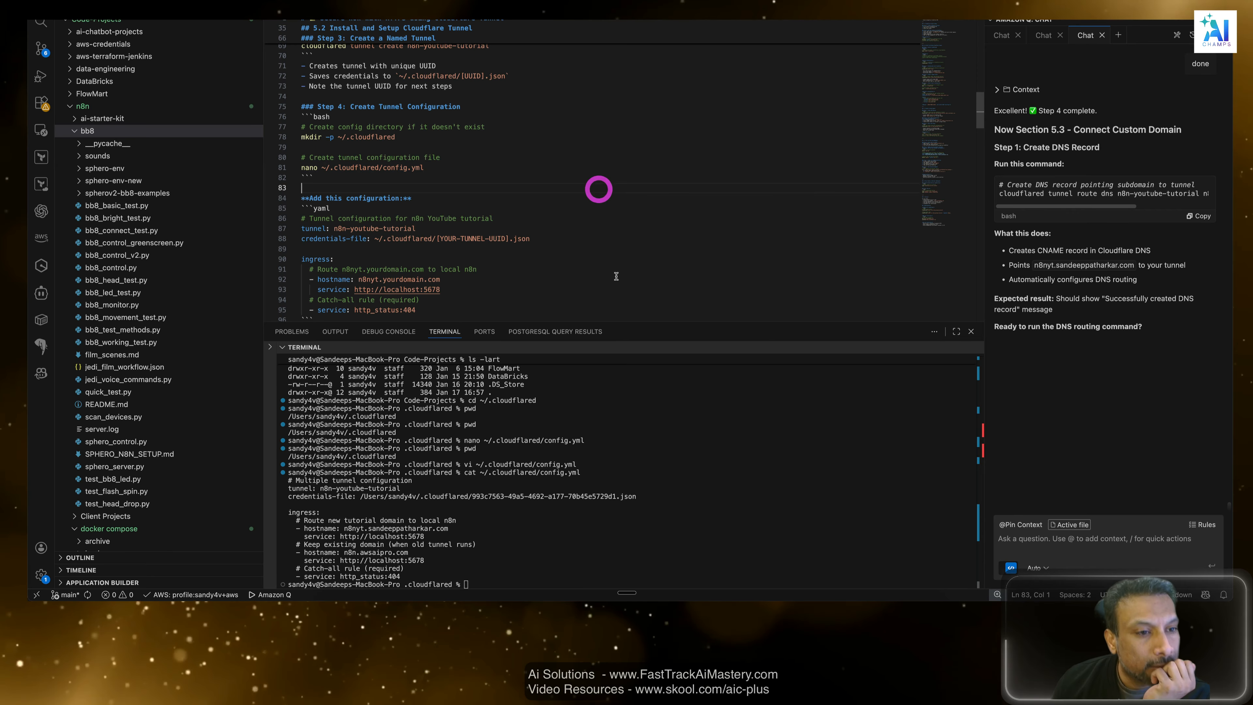
{"action": "scroll", "coordinate": [615, 277], "scroll_direction": "down", "scroll_amount": 5}
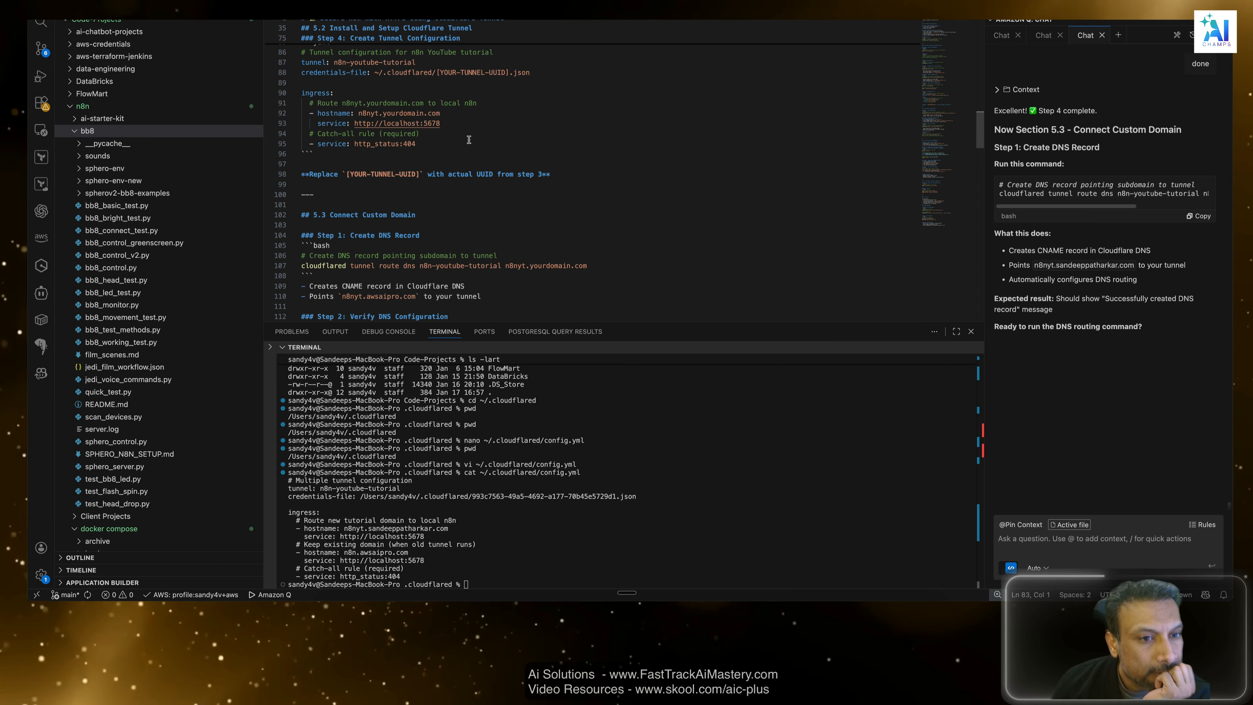
{"action": "scroll", "coordinate": [463, 136], "scroll_direction": "up", "scroll_amount": 2}
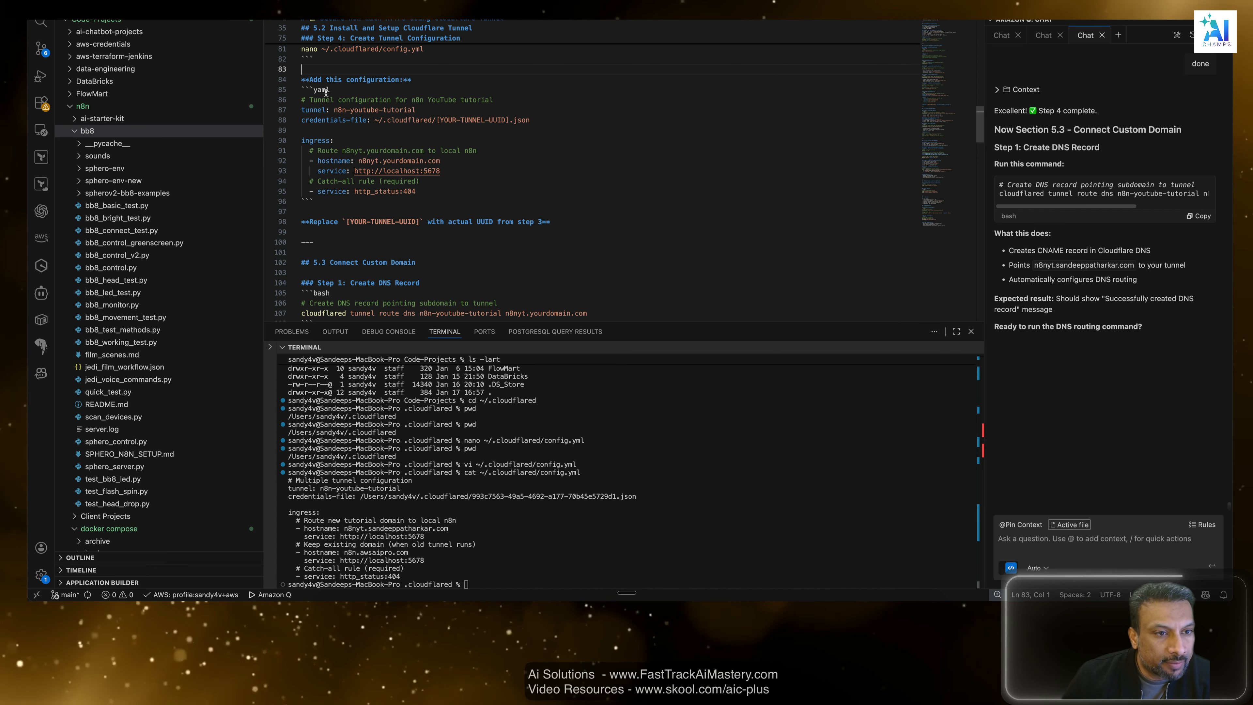
{"action": "left_click_drag", "start_coordinate": [550, 114], "coordinate": [272, 109]}
{"action": "scroll", "coordinate": [462, 166], "scroll_direction": "down", "scroll_amount": 1}
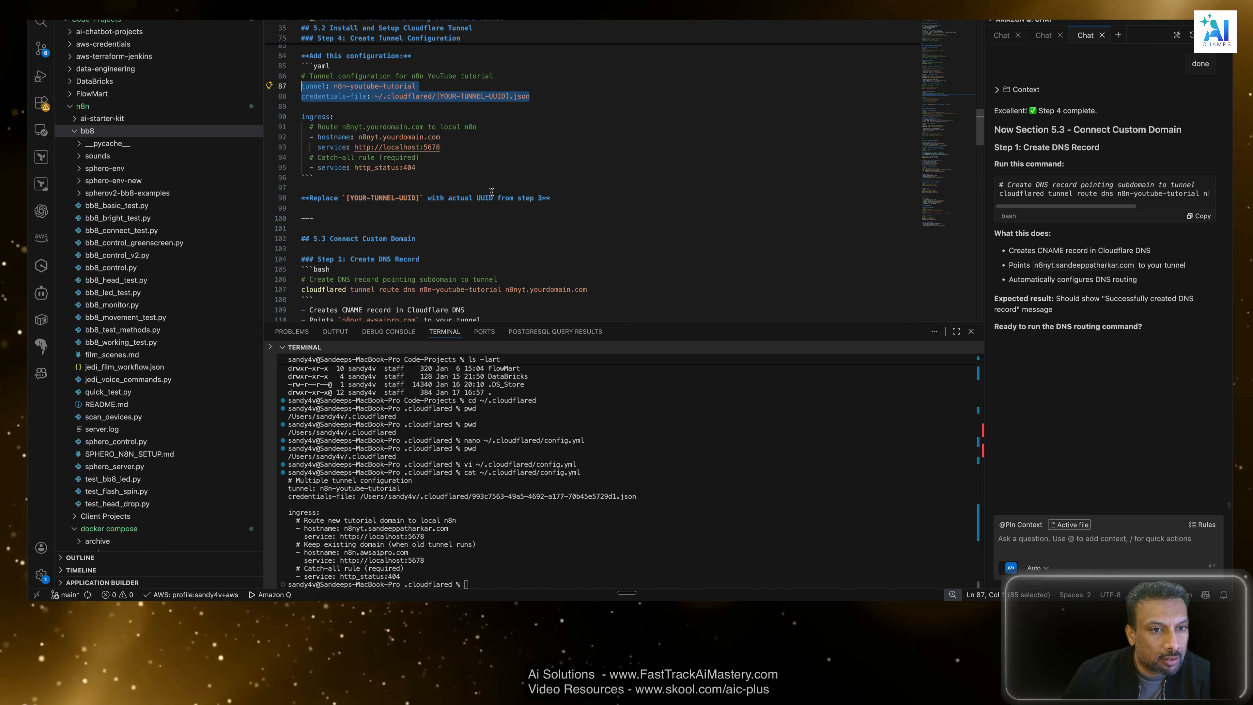
{"action": "scroll", "coordinate": [491, 191], "scroll_direction": "down", "scroll_amount": 1}
{"action": "left_click_drag", "start_coordinate": [468, 139], "coordinate": [306, 103]}
{"action": "scroll", "coordinate": [356, 181], "scroll_direction": "down", "scroll_amount": 1}
{"action": "left_click_drag", "start_coordinate": [552, 150], "coordinate": [302, 142]}
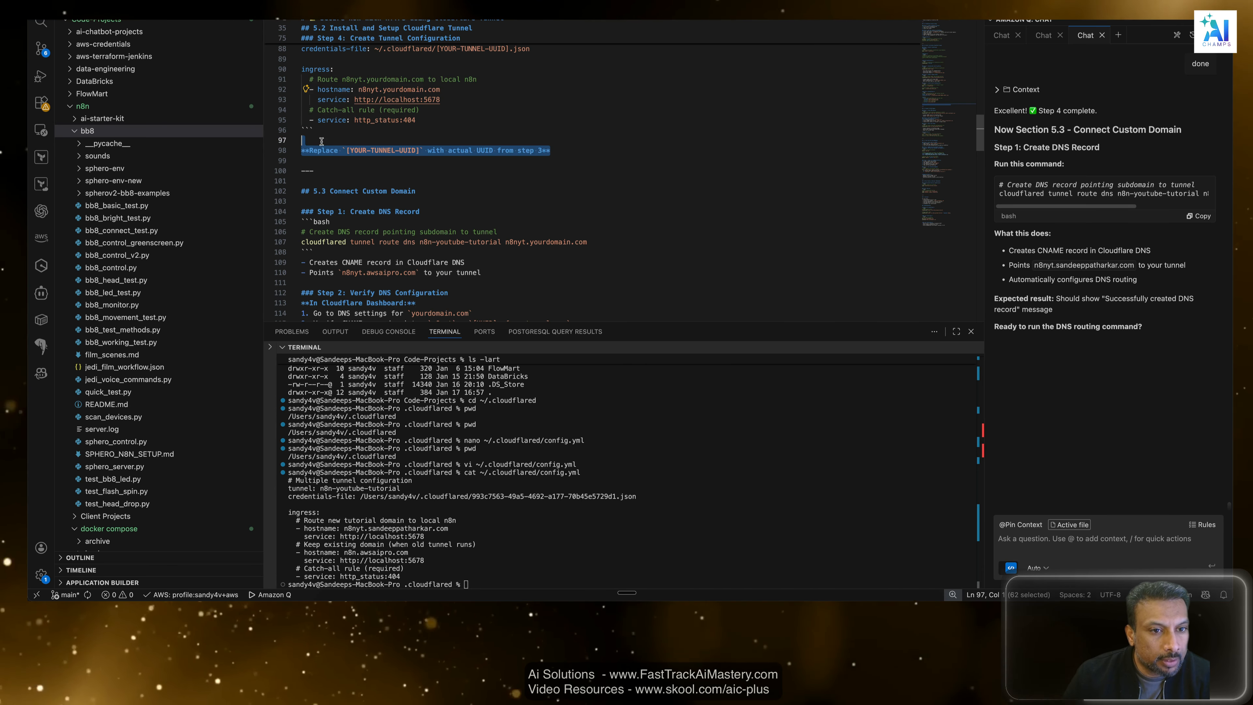
{"action": "scroll", "coordinate": [450, 164], "scroll_direction": "down", "scroll_amount": 2}
{"action": "double_click", "coordinate": [403, 143]}
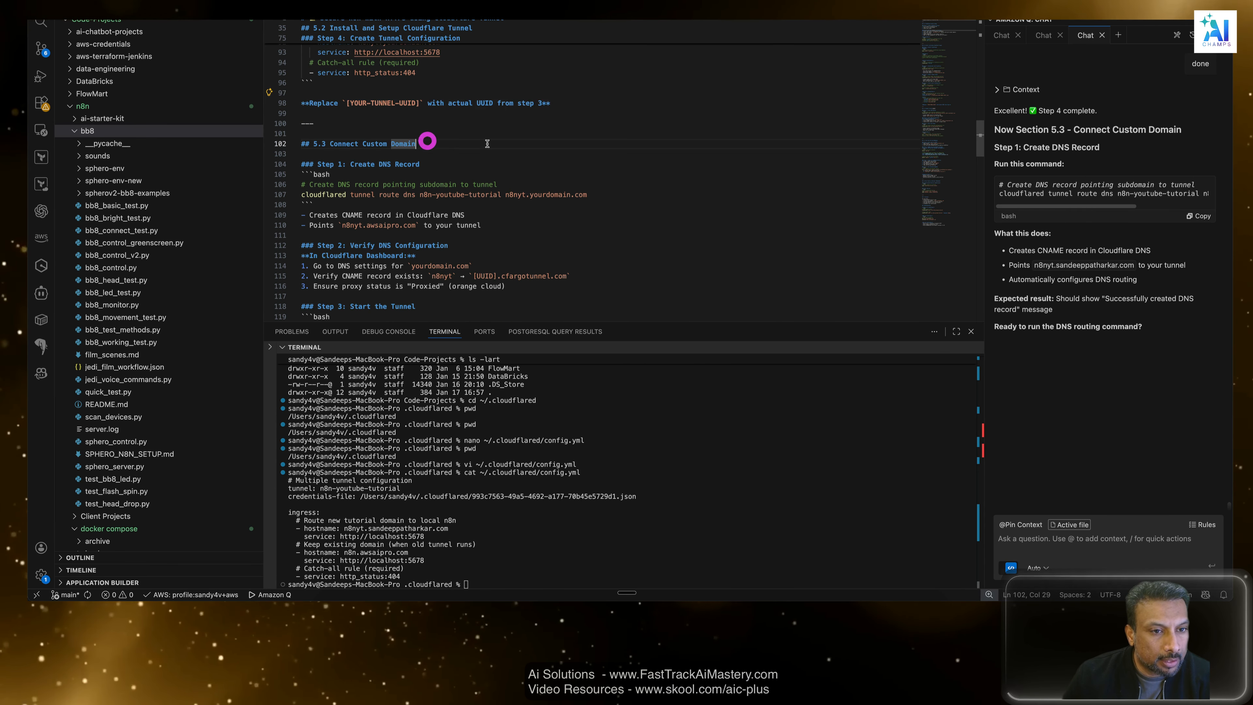
{"action": "scroll", "coordinate": [485, 146], "scroll_direction": "down", "scroll_amount": 2}
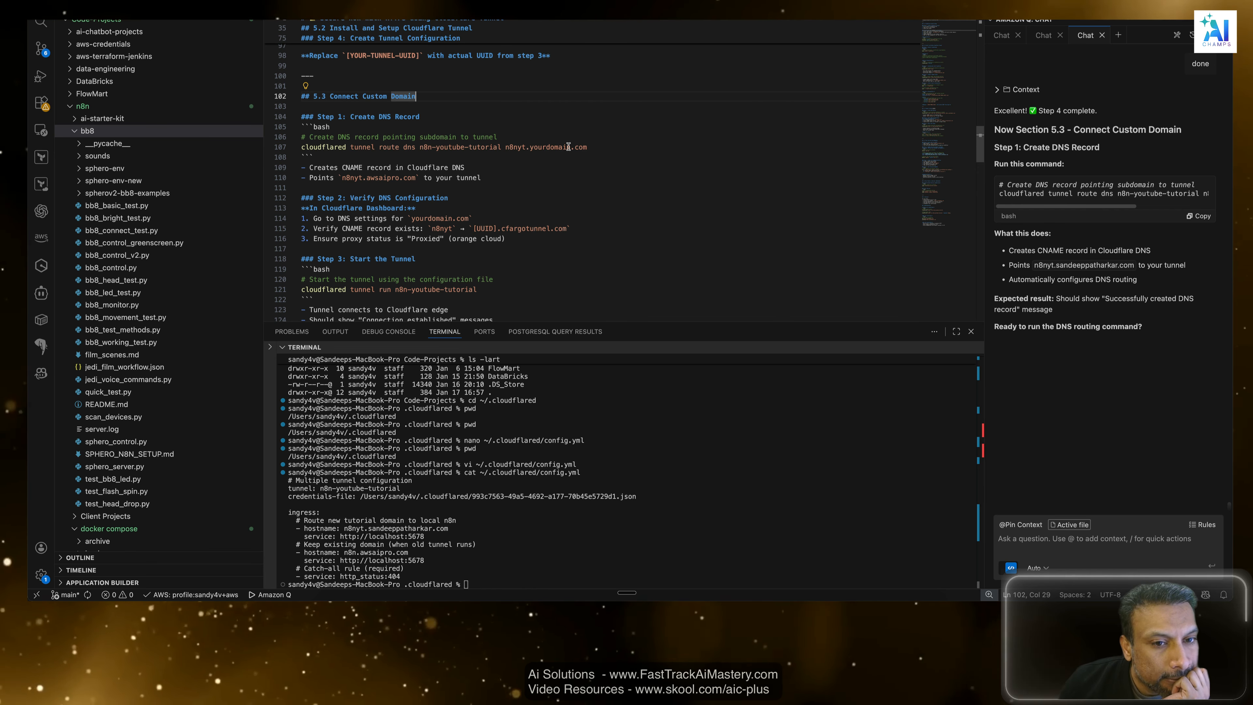
{"action": "left_click_drag", "start_coordinate": [587, 147], "coordinate": [313, 123]}
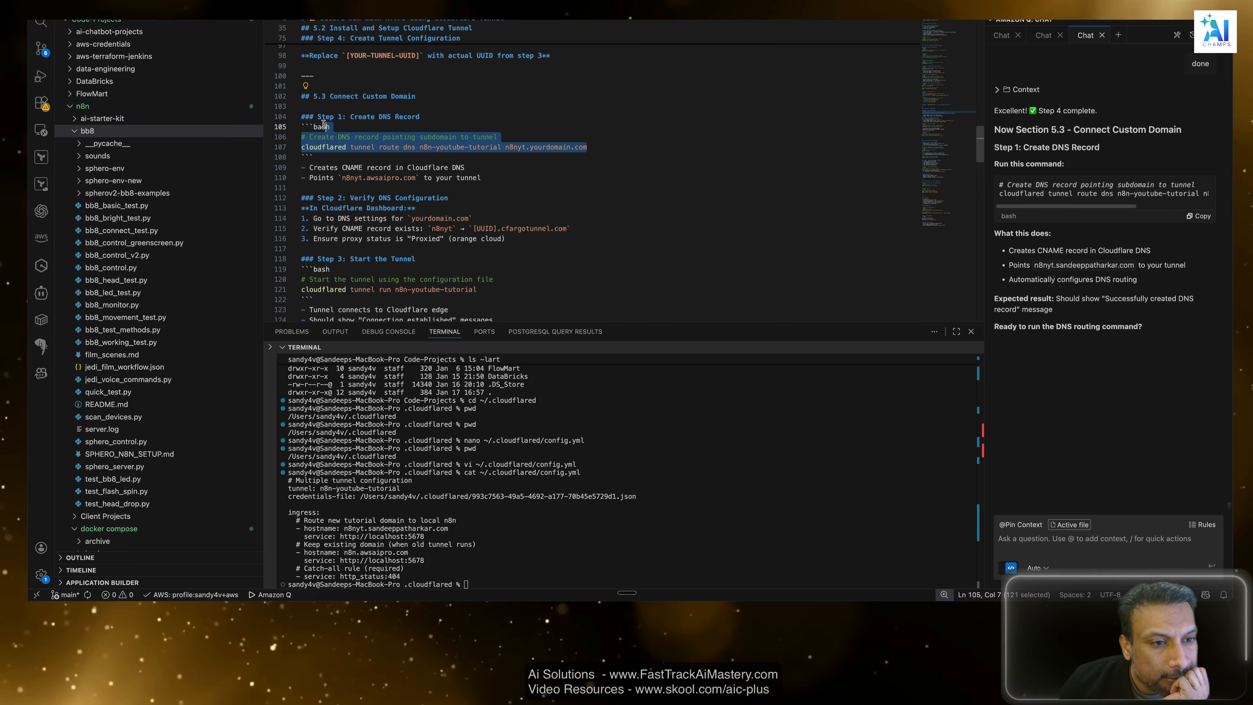
{"action": "left_click", "coordinate": [652, 146]}
Ask the assistant why the CNAME record is created in Cloudflare DNS rather than Hostinger, and whether Cloudflare now managing all DNS is the reason.
{"action": "left_click", "coordinate": [1120, 469]}
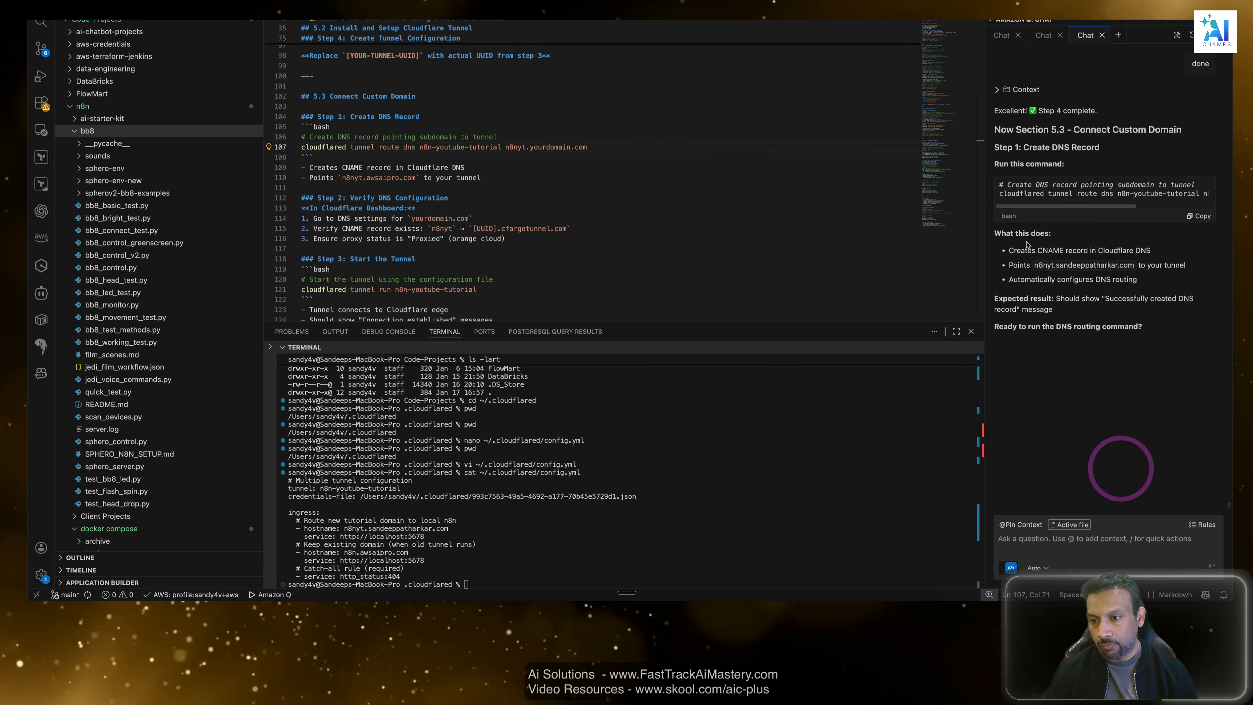
{"action": "left_click", "coordinate": [1145, 260]}
{"action": "left_click", "coordinate": [1143, 442]}
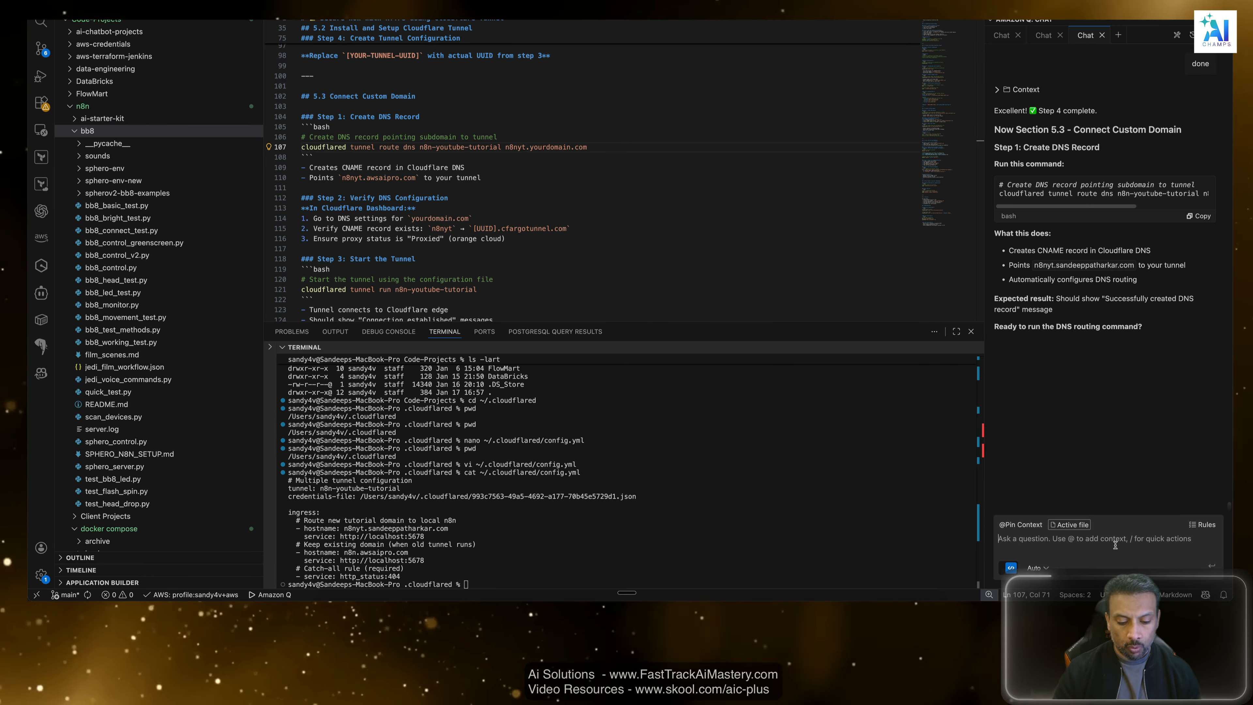
{"action": "type", "text": "why are we"}
{"action": "key", "text": "BackSpace"}
{"action": "key", "text": "BackSpace"}
{"action": "key", "text": "BackSpace"}
{"action": "key", "text": "BackSpace"}
{"action": "key", "text": "BackSpace"}
{"action": "key", "text": "BackSpace"}
{"action": "key", "text": "BackSpace"}
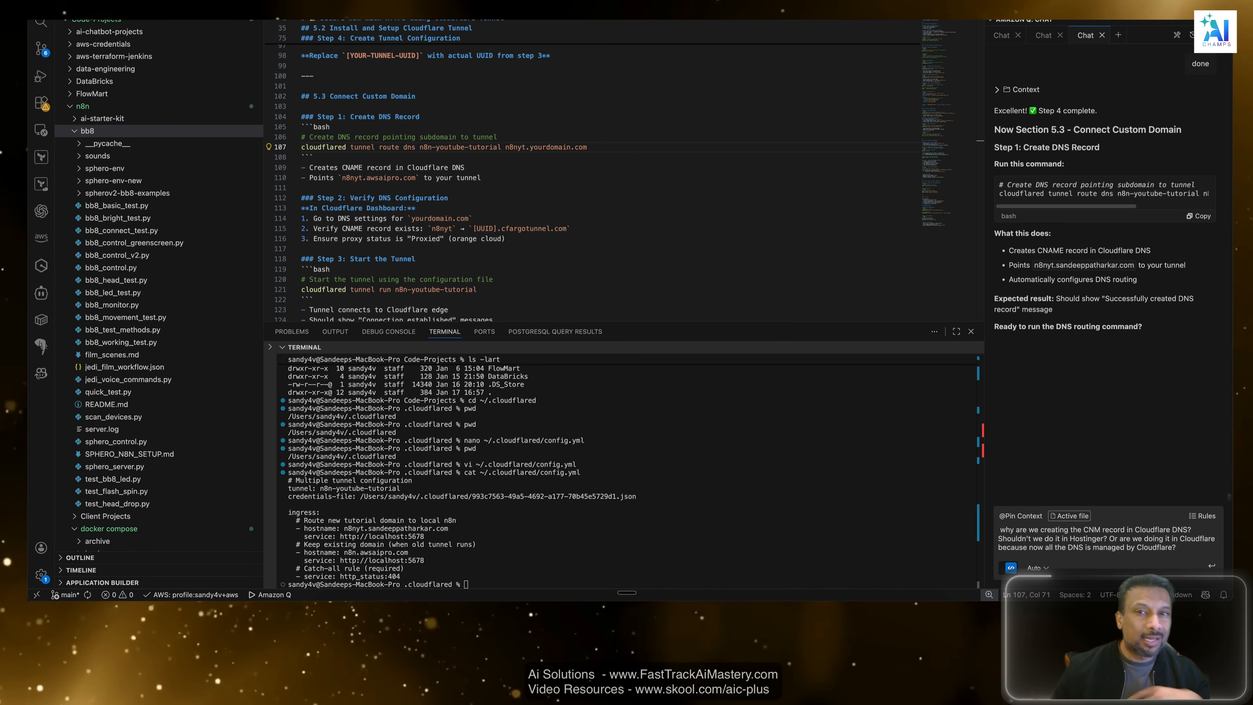
{"action": "key", "text": "Return"}
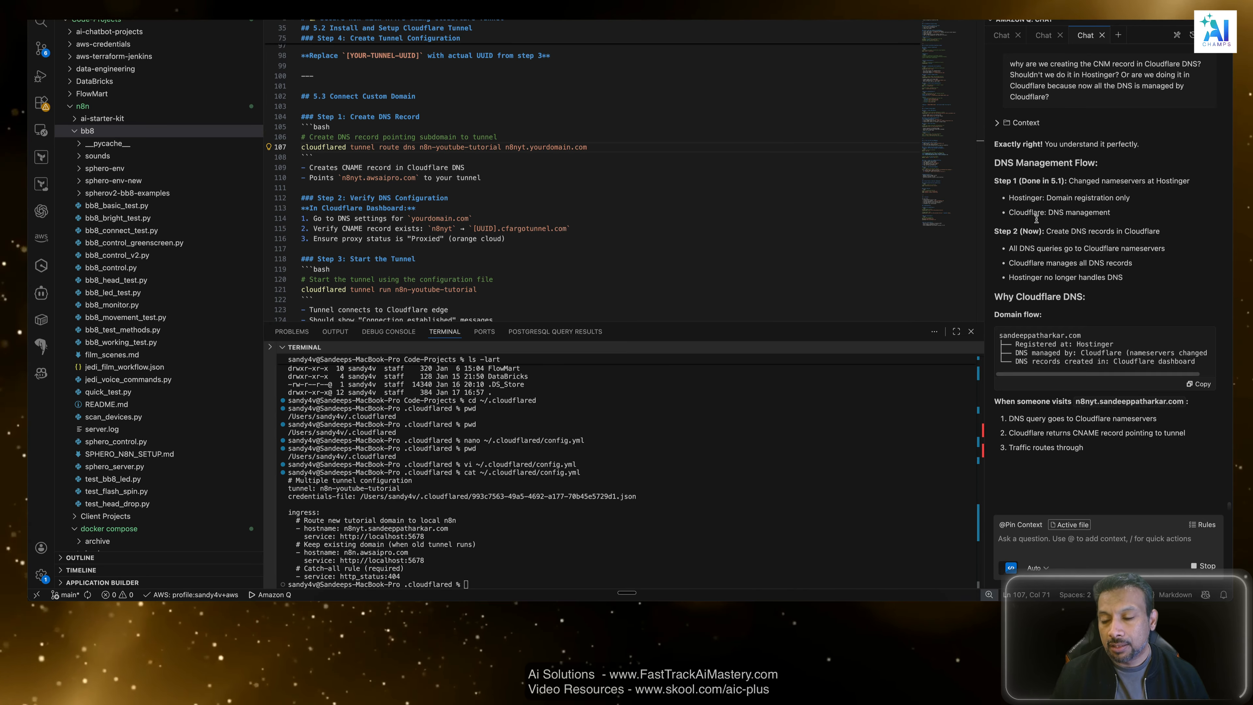
Read the assistant's DNS management explanation, covering Hostinger's and Cloudflare's roles and how a visitor's request reaches localhost.
{"action": "left_click_drag", "start_coordinate": [1018, 198], "coordinate": [1194, 198]}
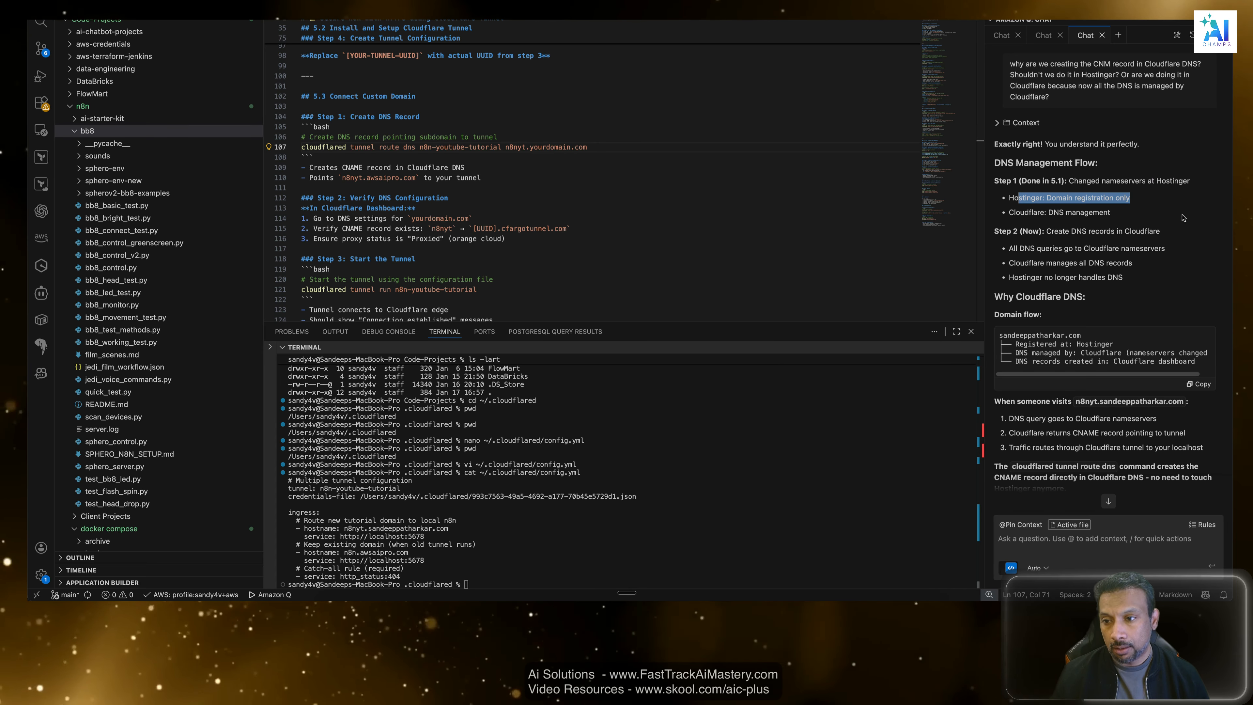
{"action": "left_click", "coordinate": [1124, 220]}
{"action": "left_click_drag", "start_coordinate": [1123, 216], "coordinate": [1000, 211]}
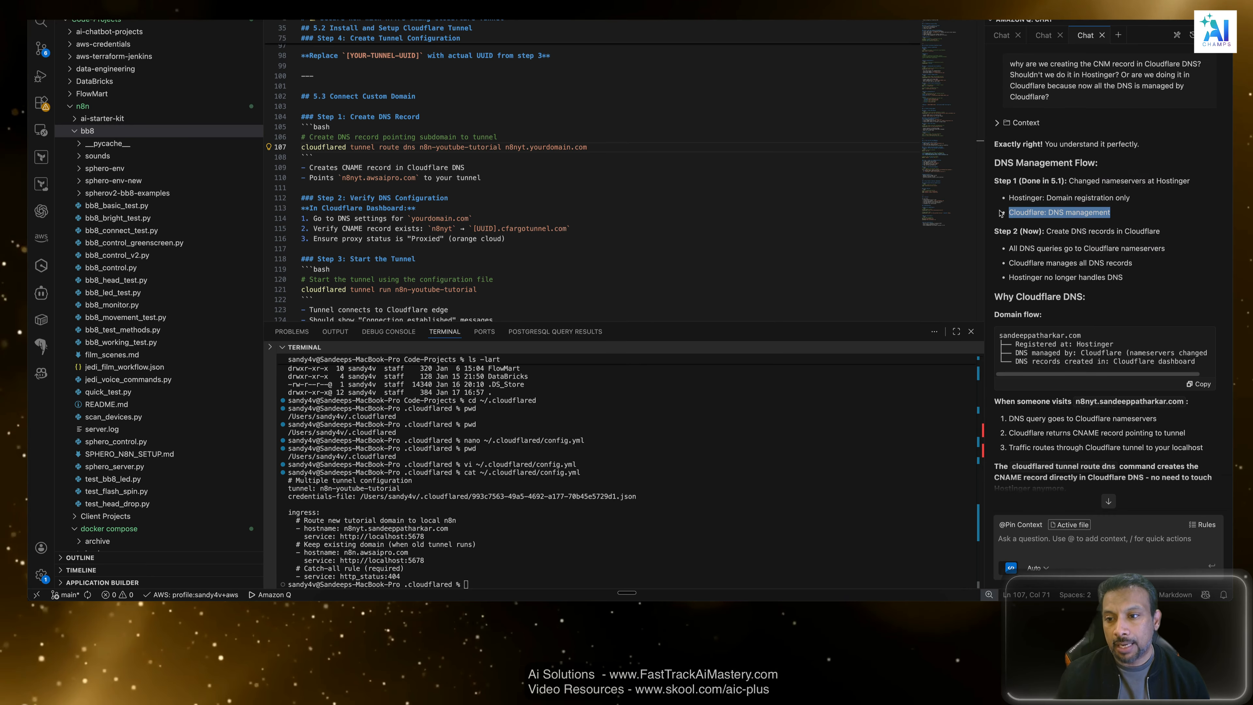
{"action": "left_click", "coordinate": [1149, 216]}
{"action": "left_click_drag", "start_coordinate": [1112, 213], "coordinate": [1005, 216]}
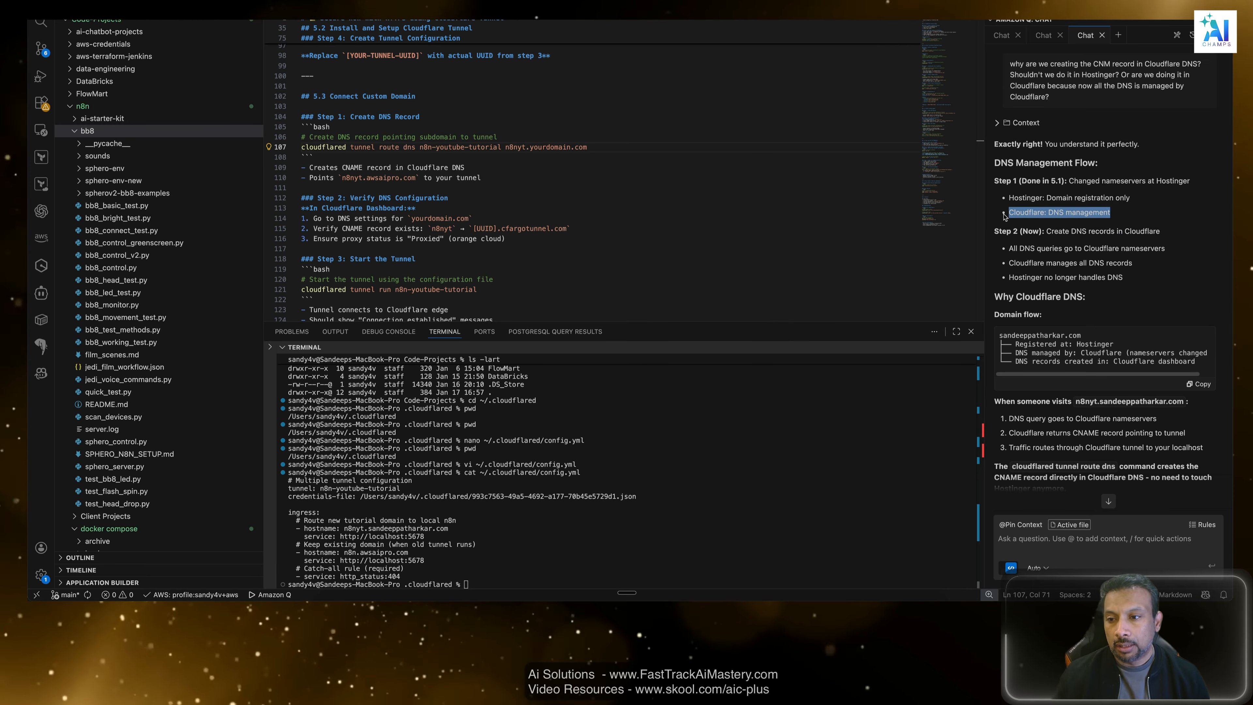
{"action": "left_click", "coordinate": [1059, 266]}
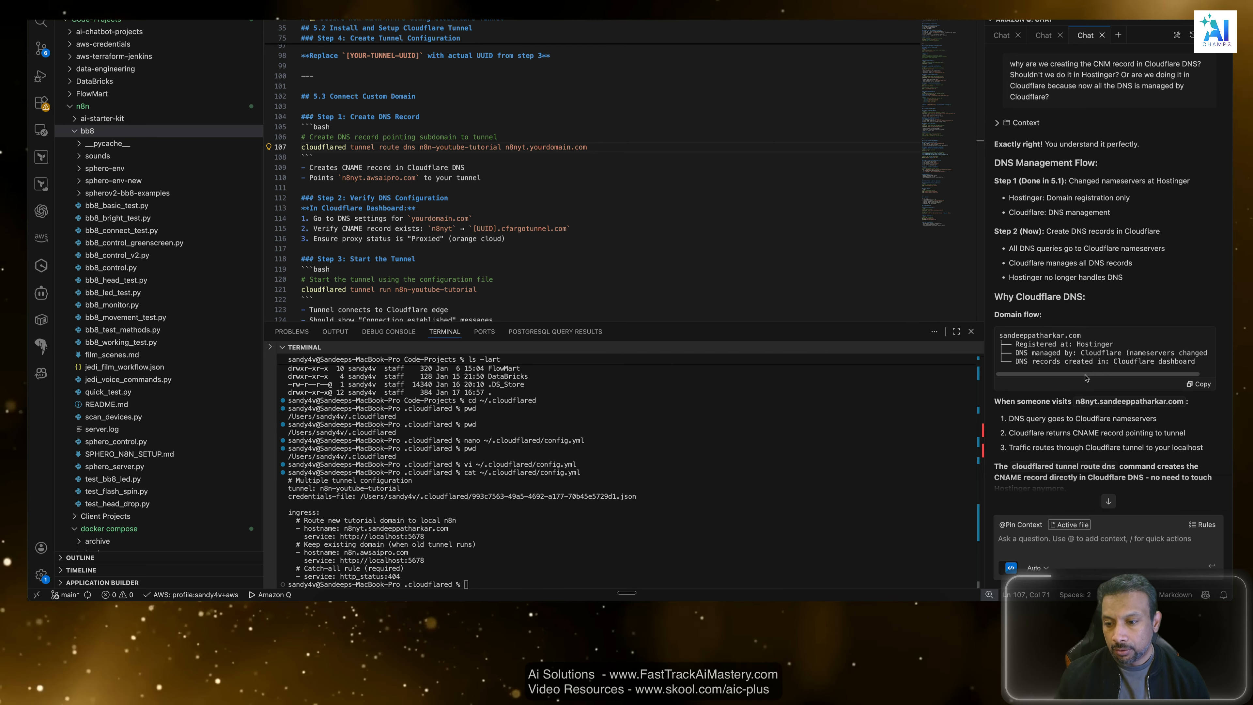
{"action": "scroll", "coordinate": [1081, 380], "scroll_direction": "down", "scroll_amount": 1}
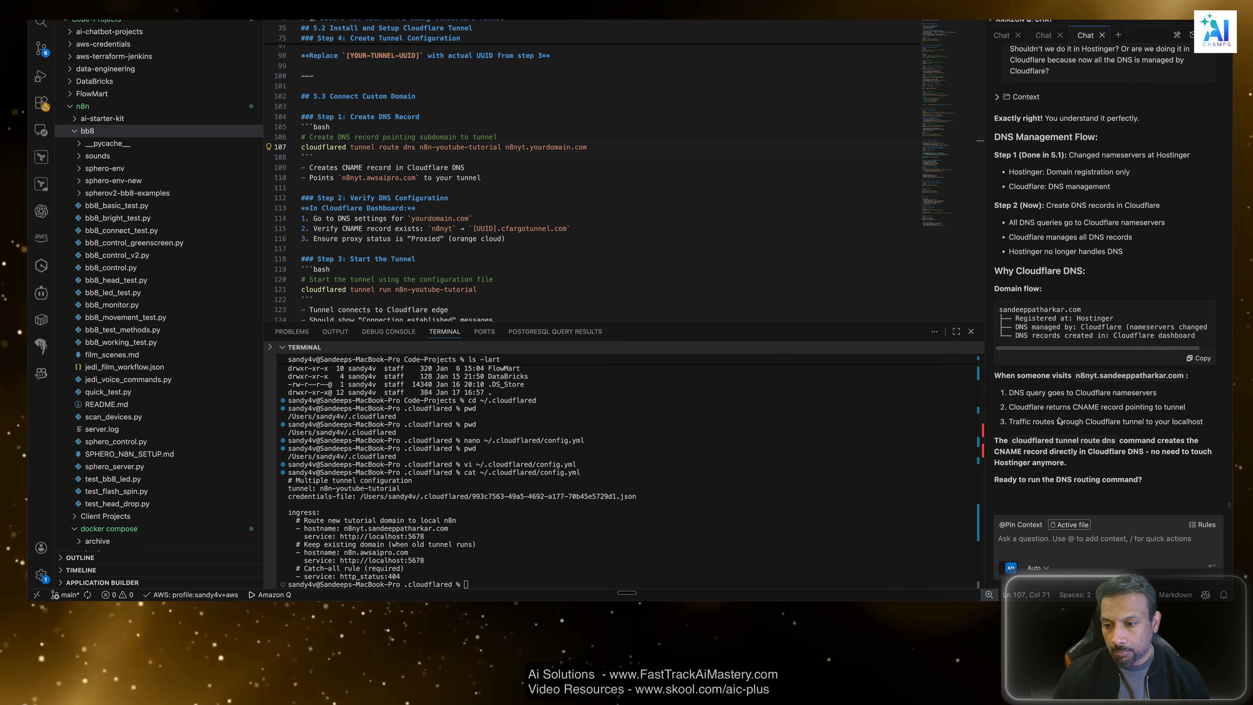
{"action": "left_click_drag", "start_coordinate": [1008, 399], "coordinate": [1168, 390]}
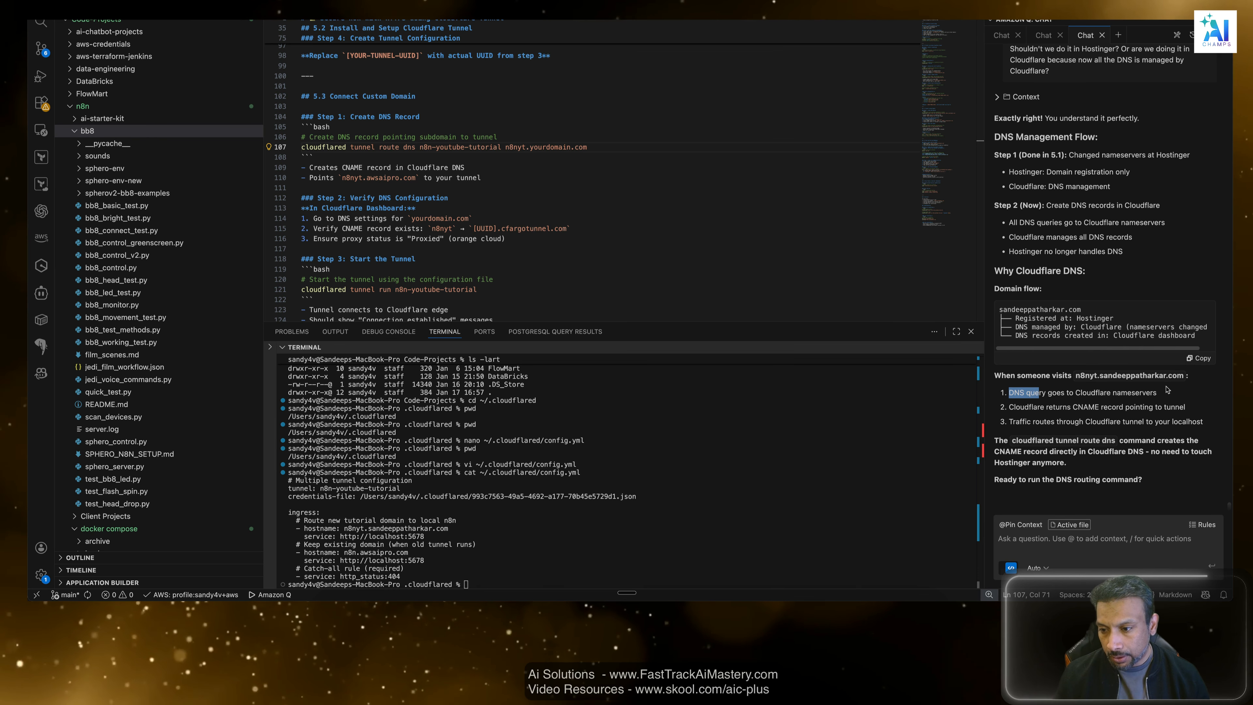
{"action": "left_click", "coordinate": [1164, 404]}
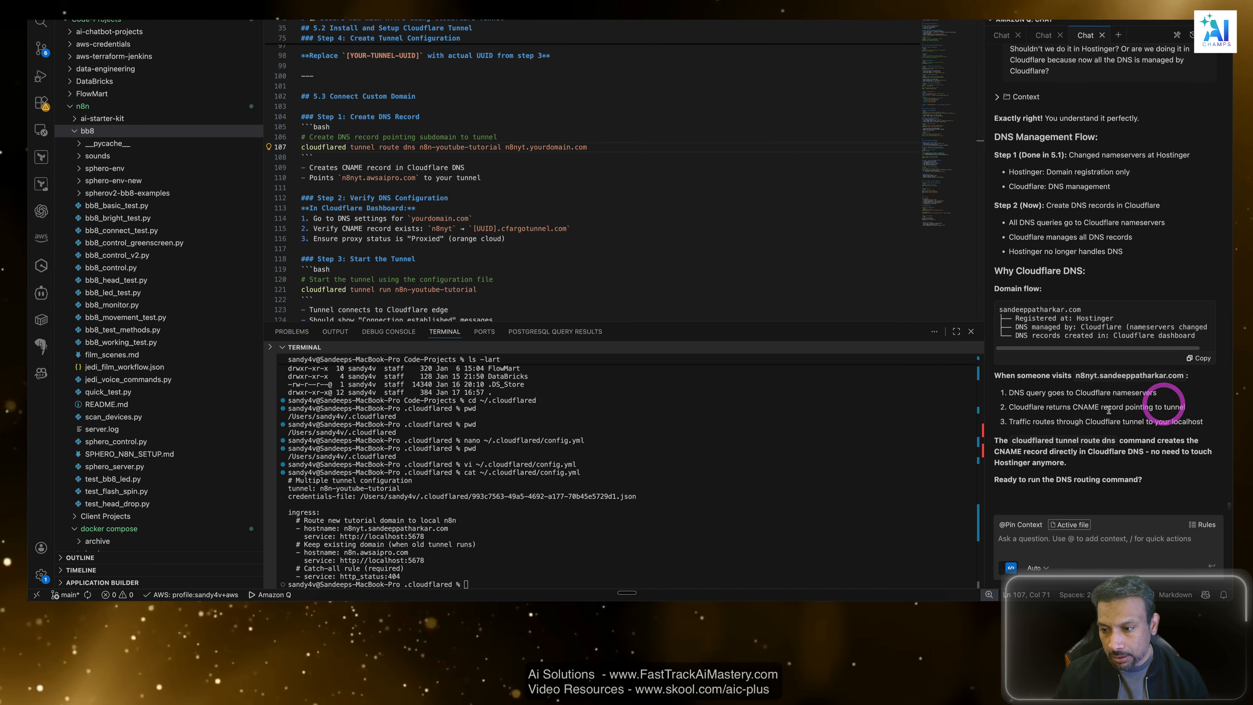
{"action": "left_click", "coordinate": [1111, 409]}
{"action": "left_click_drag", "start_coordinate": [1012, 423], "coordinate": [1160, 430]}
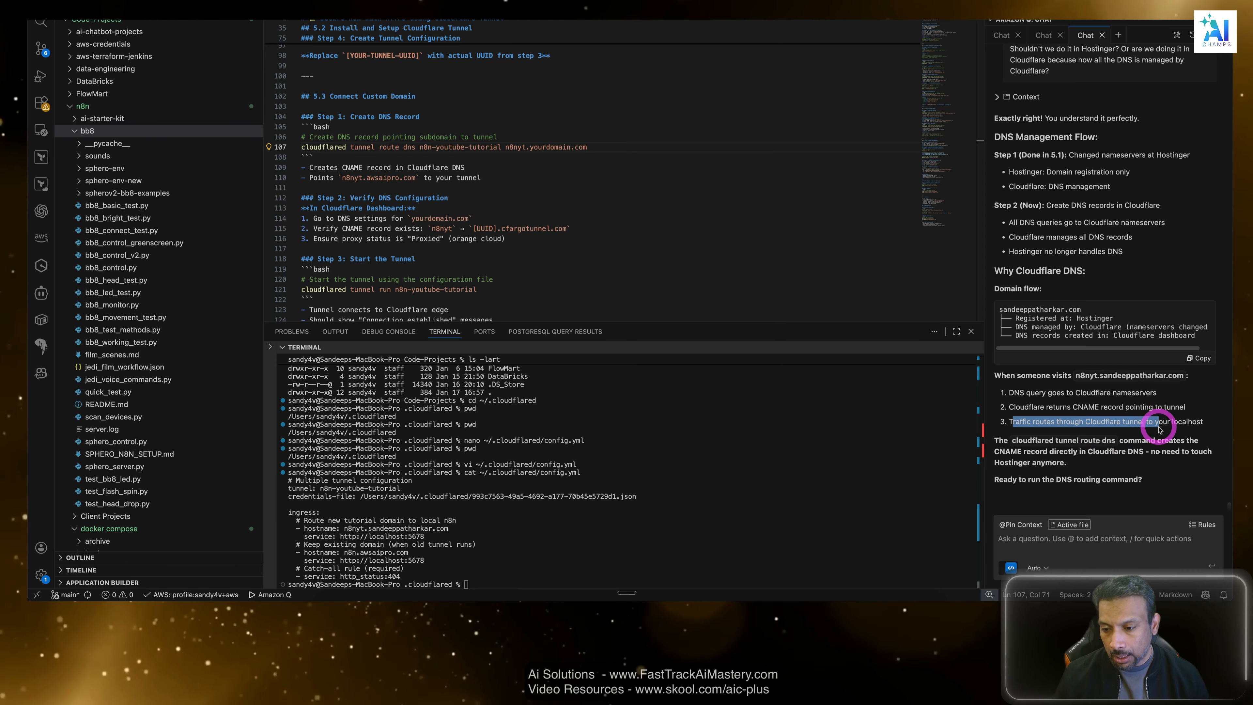
{"action": "left_click", "coordinate": [1084, 545]}
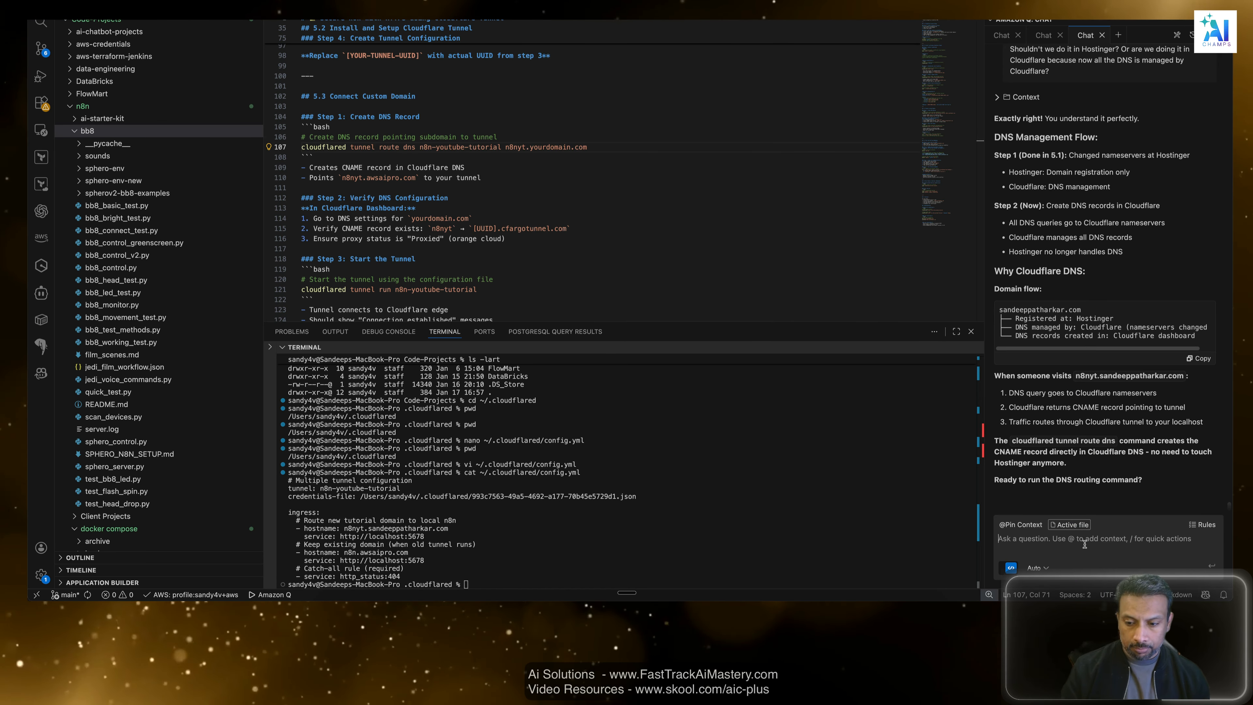
{"action": "type", "text": "I want to do"}
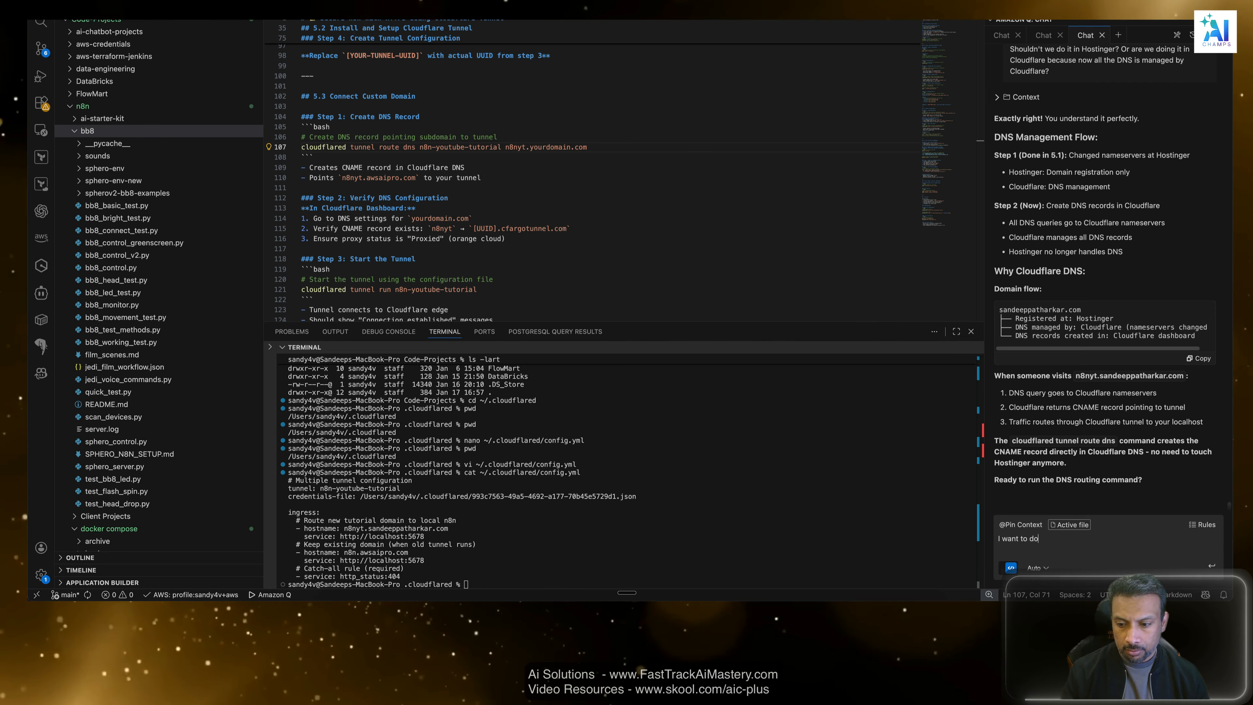
{"action": "key", "text": "BackSpace"}
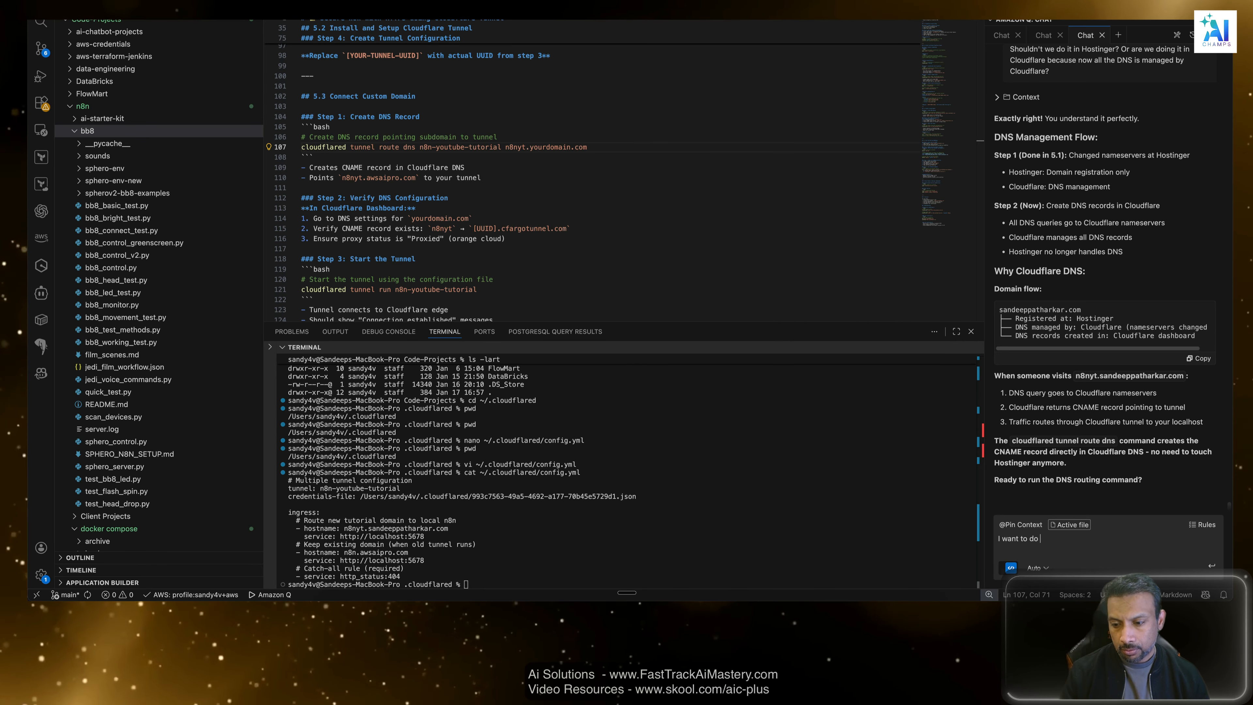
{"action": "key", "text": "BackSpace"}
{"action": "key", "text": "BackSpace"}
{"action": "key", "text": "BackSpace"}
{"action": "key", "text": "BackSpace"}
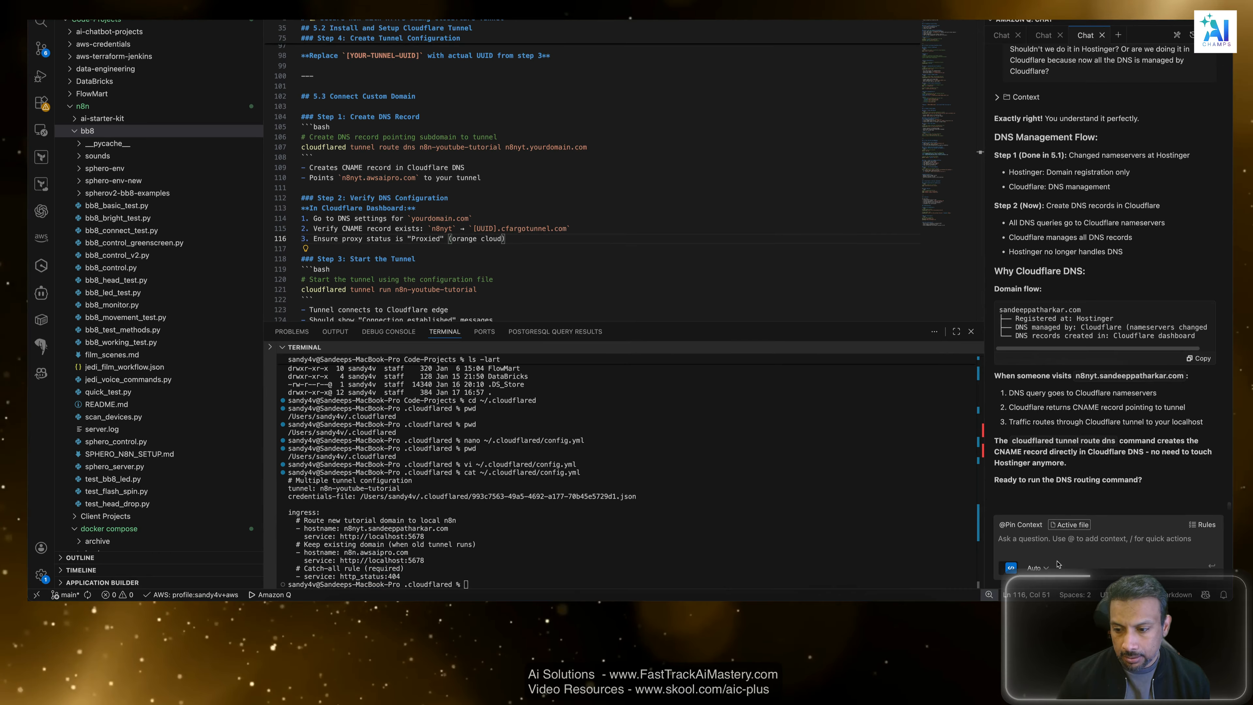
Reply "yes" to the assistant's question about running the DNS routing command, and check the cloudflared tunnel route dns line in the guide.
{"action": "left_click", "coordinate": [1052, 544]}
{"action": "type", "text": "yes"}
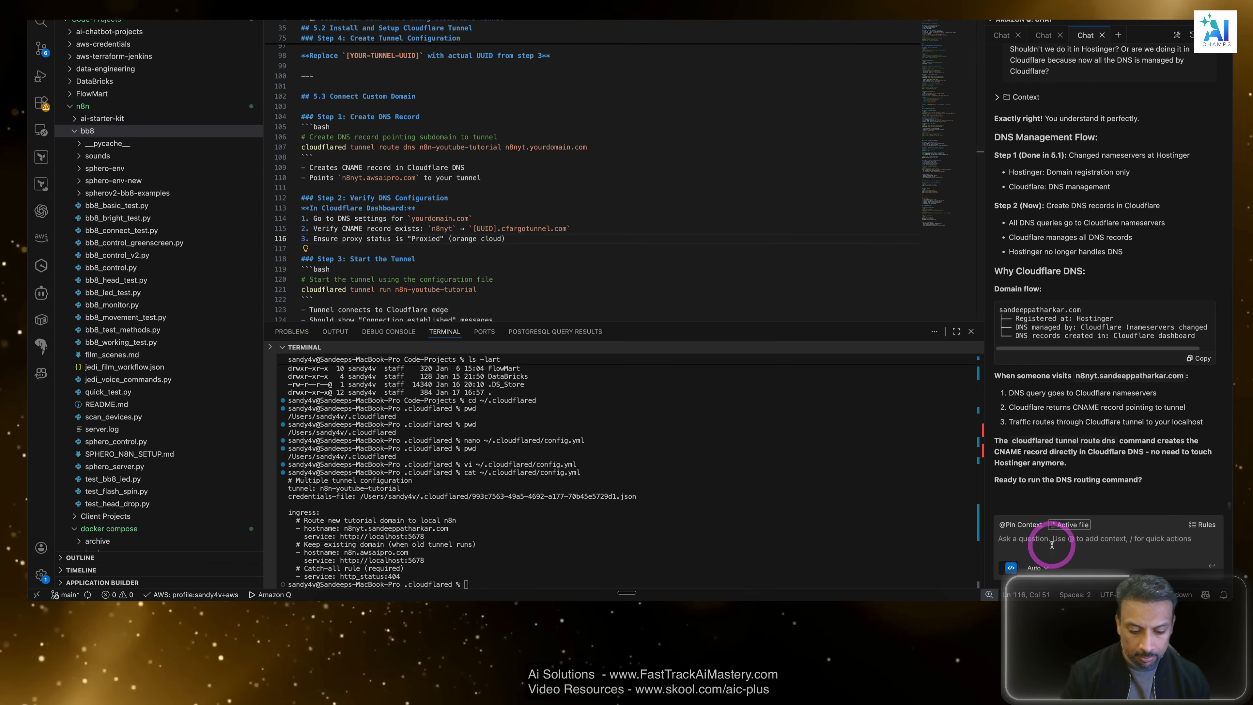
{"action": "key", "text": "Return"}
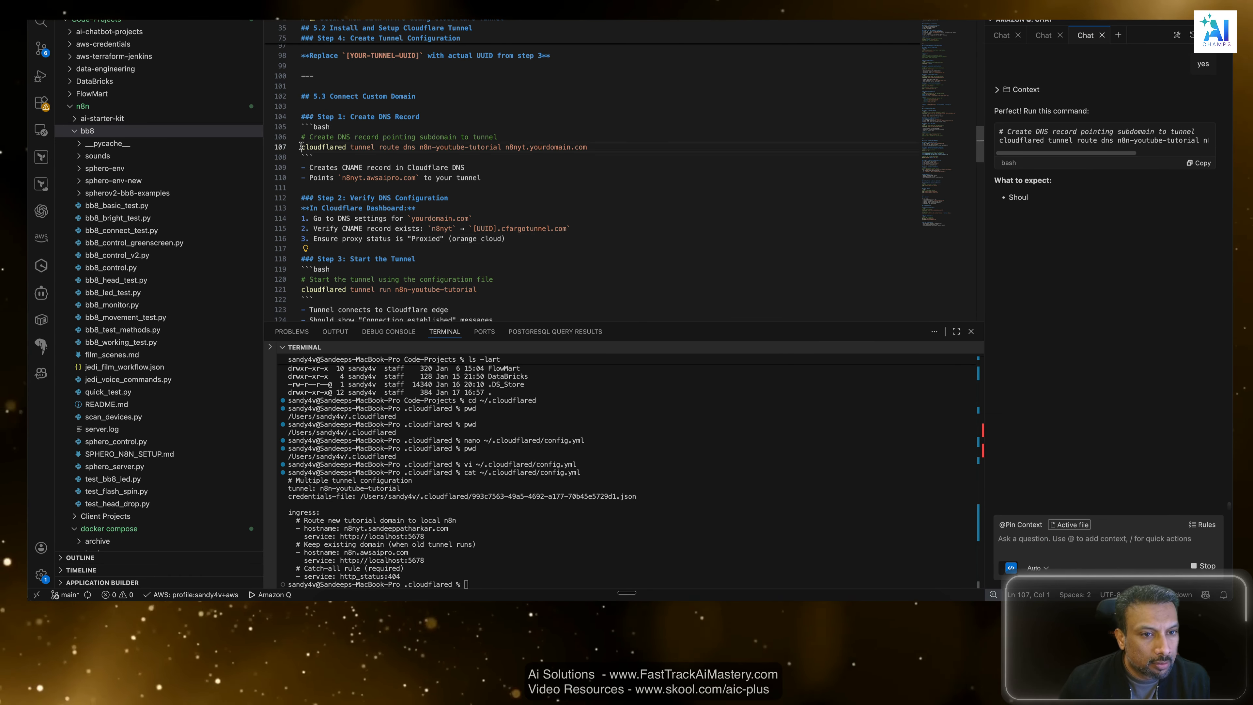
{"action": "left_click_drag", "start_coordinate": [302, 147], "coordinate": [593, 151]}
{"action": "left_click", "coordinate": [593, 150]}
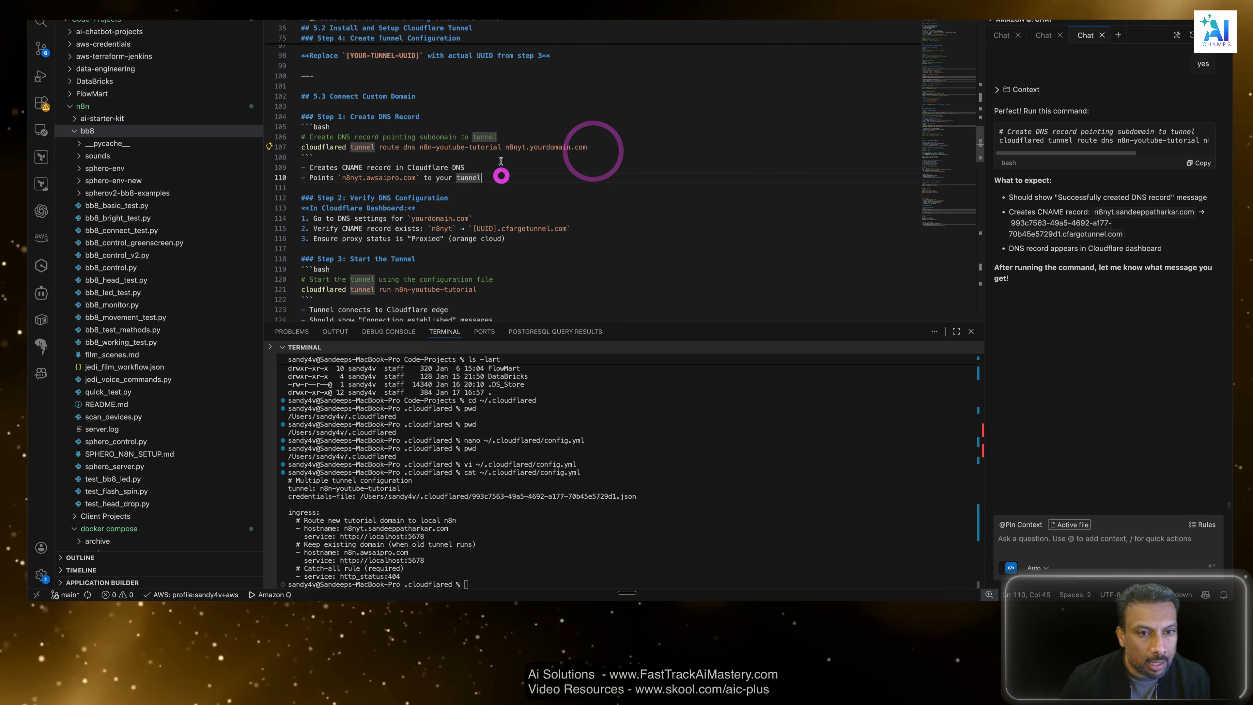
Check the n8n-youtube-tutorial tunnel name and the n8nyt.yourdomain.com hostname in the guide's Create DNS Record command.
{"action": "left_click", "coordinate": [501, 177]}
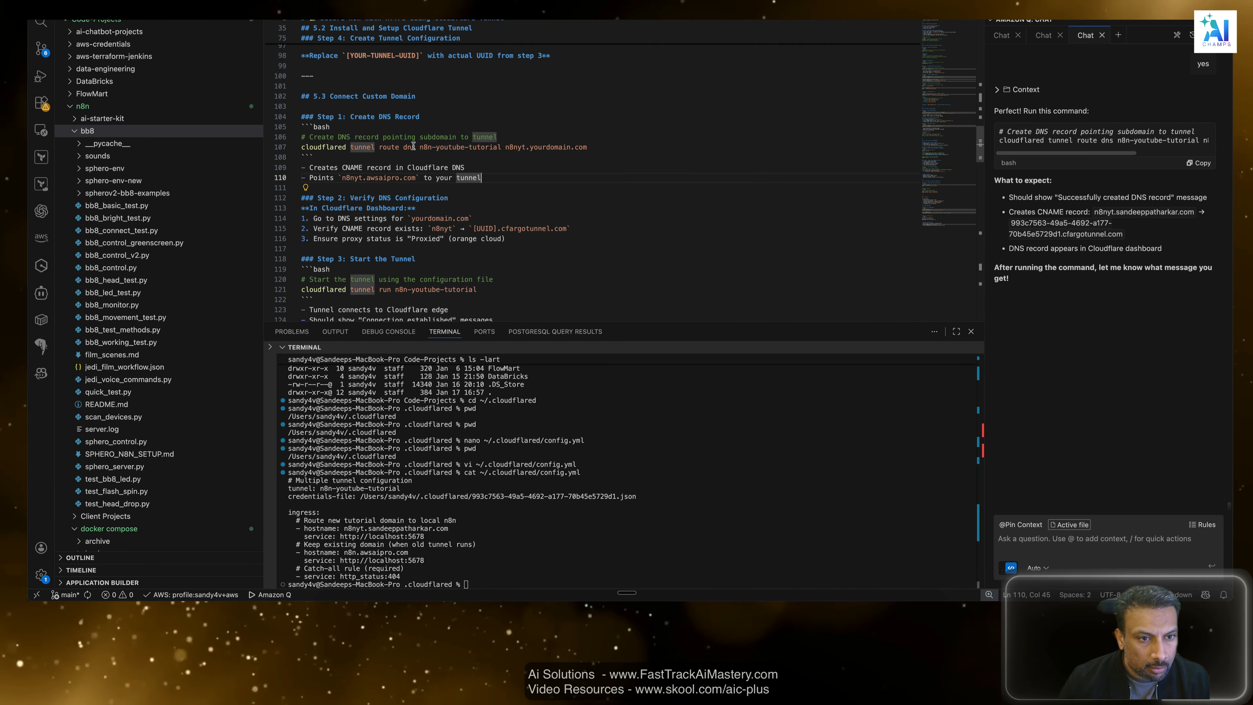
{"action": "left_click_drag", "start_coordinate": [417, 147], "coordinate": [527, 146]}
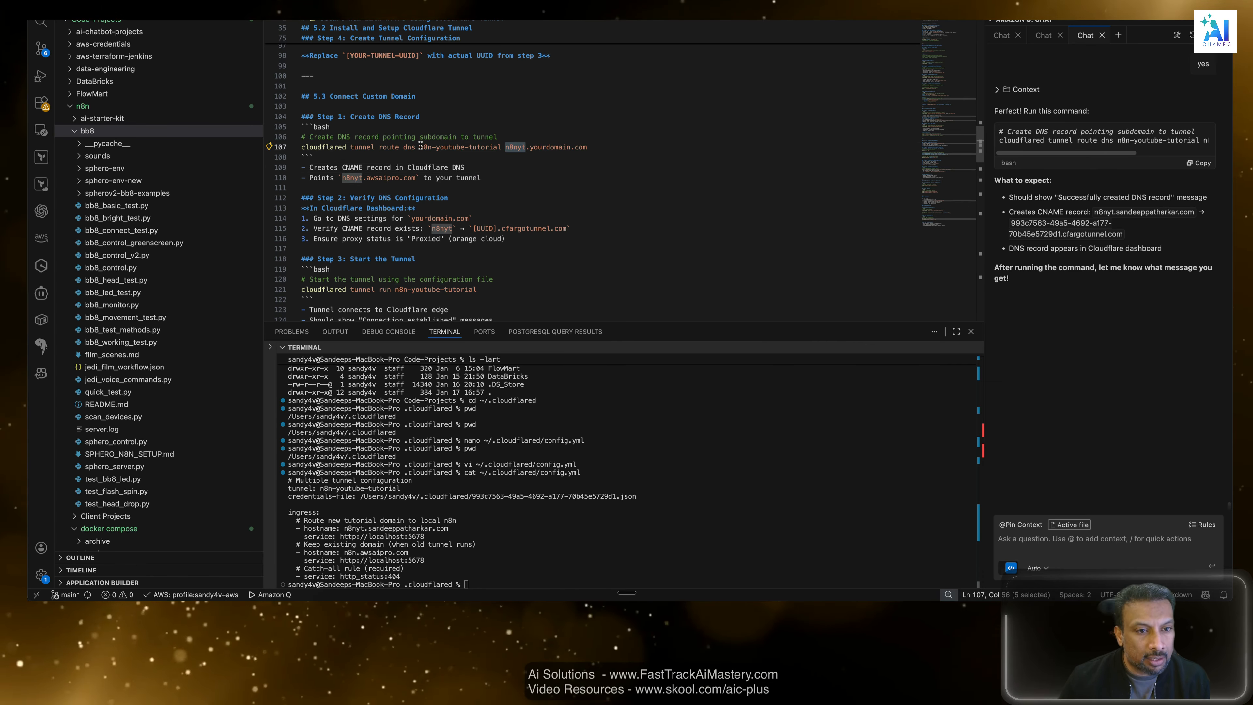
{"action": "left_click_drag", "start_coordinate": [420, 147], "coordinate": [498, 146]}
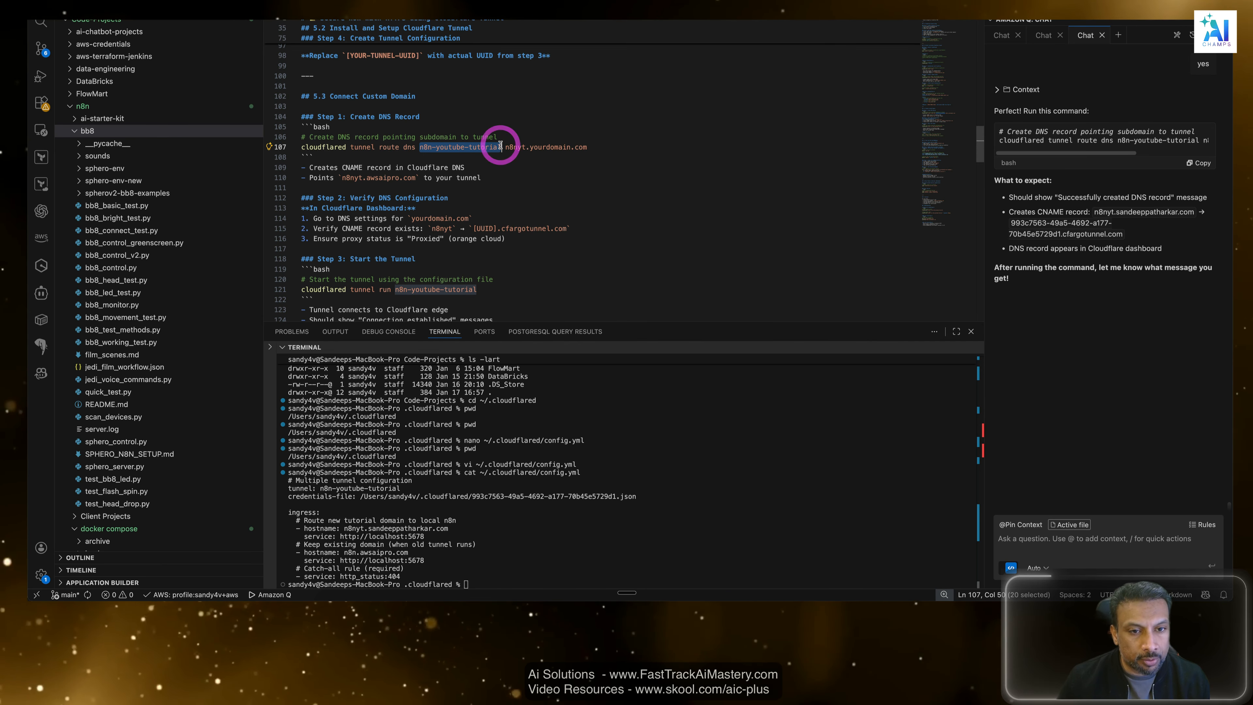
{"action": "left_click_drag", "start_coordinate": [652, 148], "coordinate": [514, 147]}
Switch to the Google Slides diagram of the request path from subdomain through tunnel to localhost:5678, then return to the VS Code guide.
{"action": "key", "text": "super+Tab"}
{"action": "key", "text": "super+Tab"}
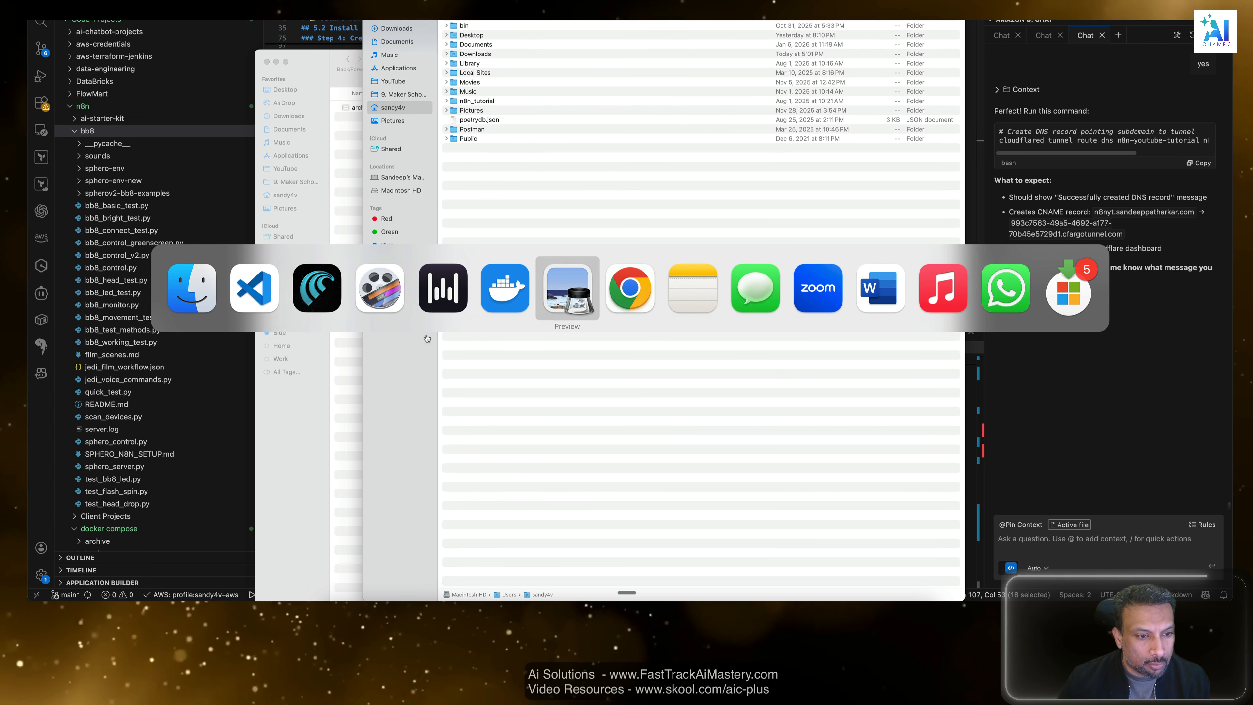
{"action": "left_click", "coordinate": [323, 297]}
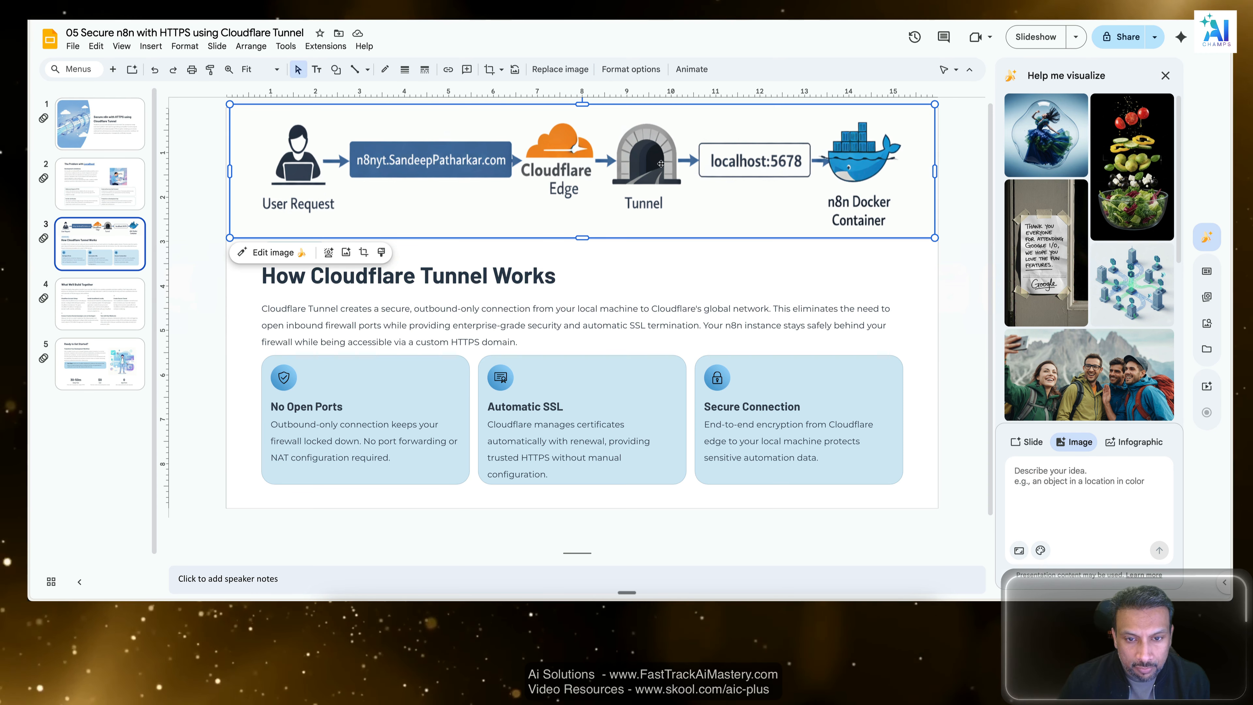
{"action": "key", "text": "super+Tab"}
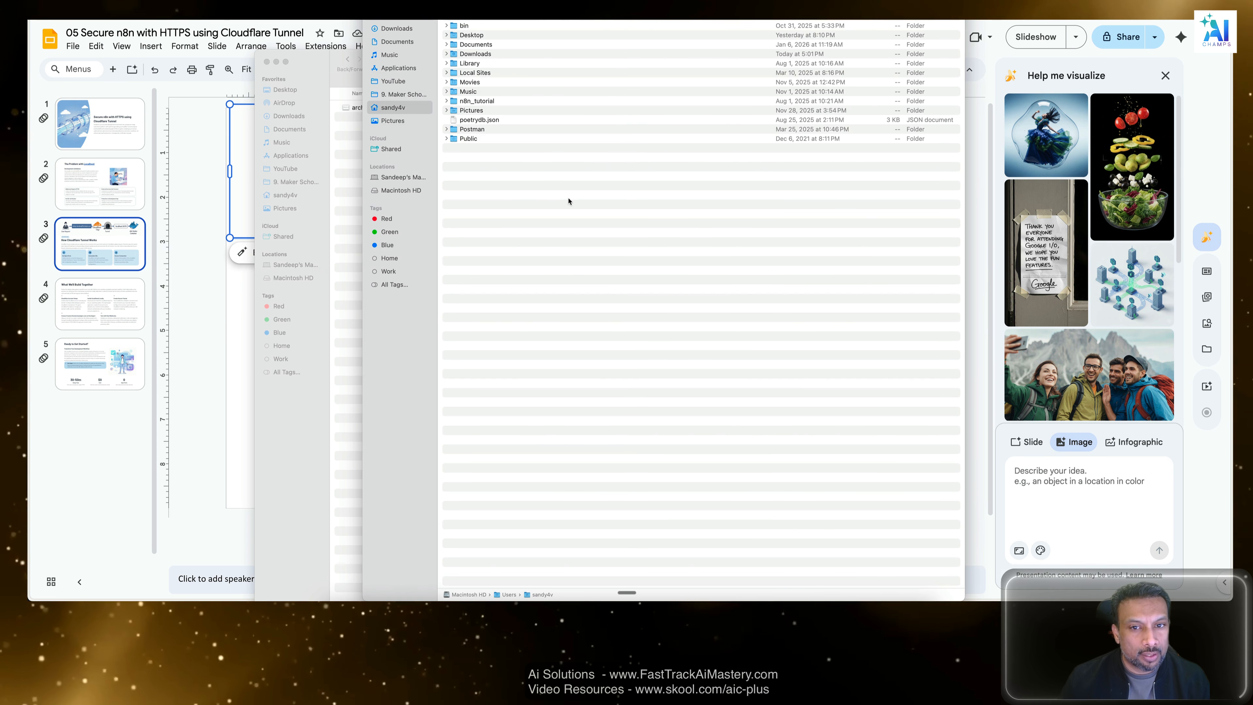
{"action": "key", "text": "super+Tab"}
{"action": "key", "text": "super+Tab"}
{"action": "left_click", "coordinate": [320, 288]}
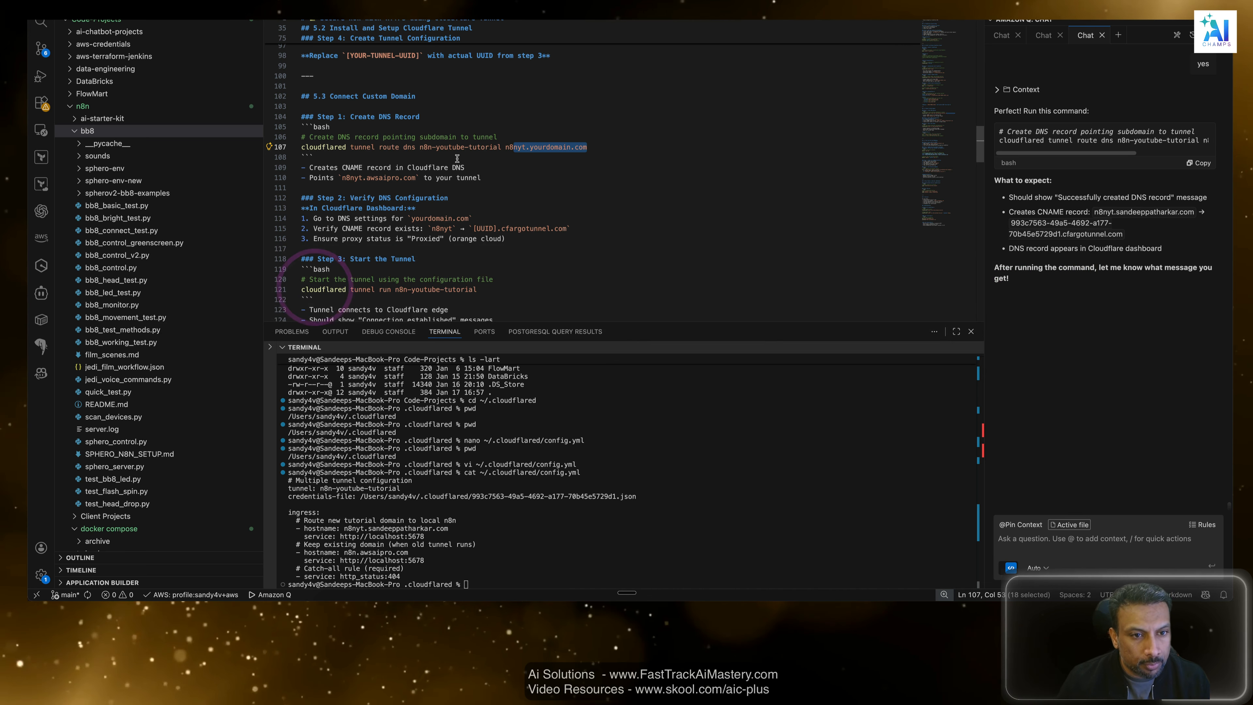
Compare the guide's full cloudflared tunnel route dns command with the assistant's version containing the actual domain.
{"action": "left_click_drag", "start_coordinate": [588, 147], "coordinate": [504, 145]}
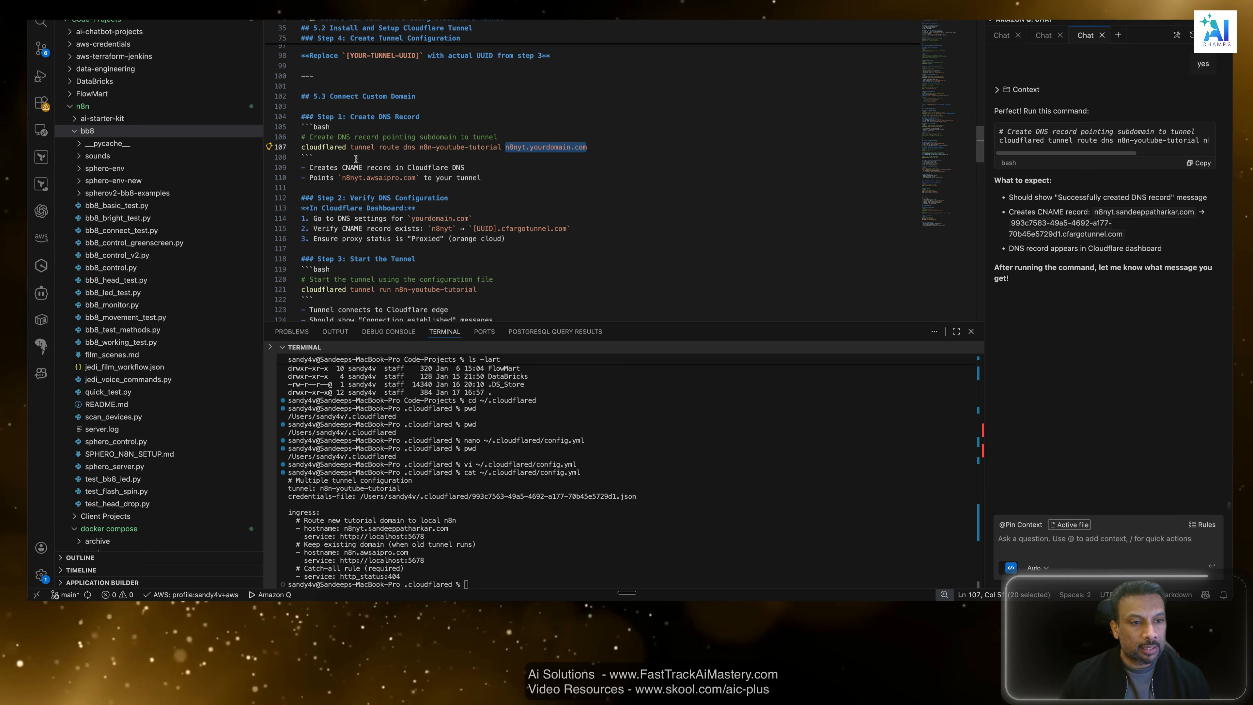
{"action": "double_click", "coordinate": [328, 148]}
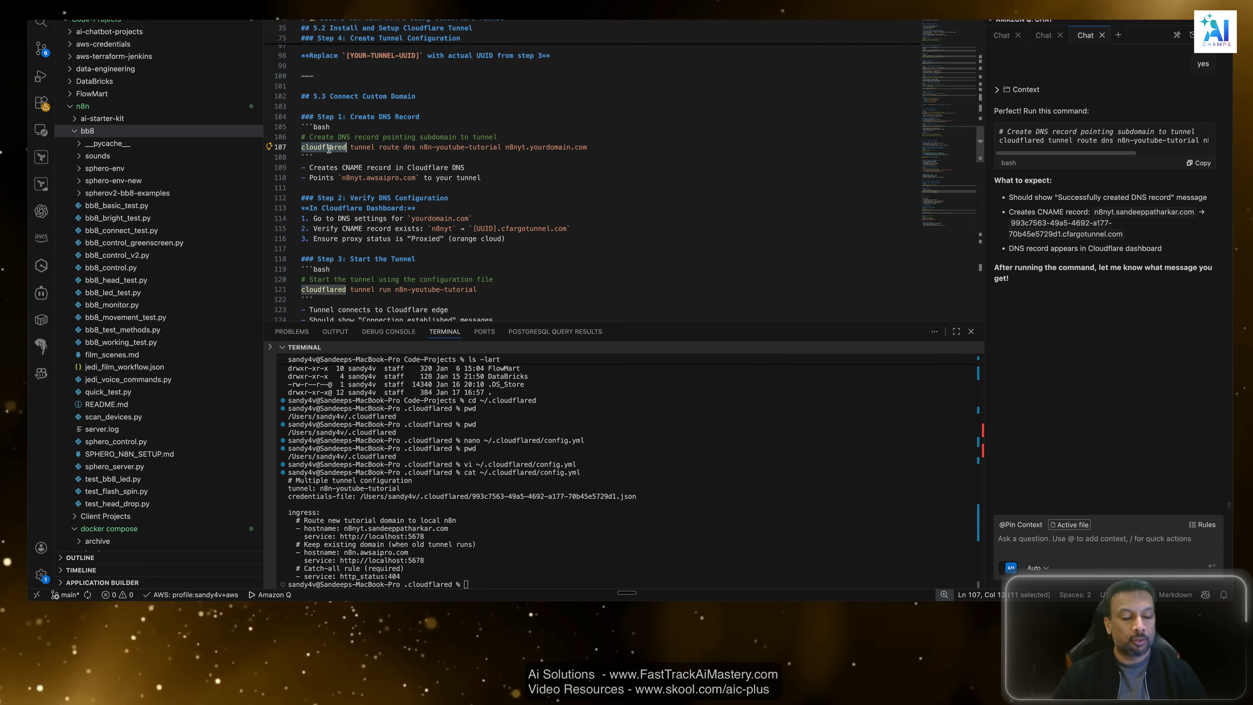
{"action": "left_click", "coordinate": [683, 392]}
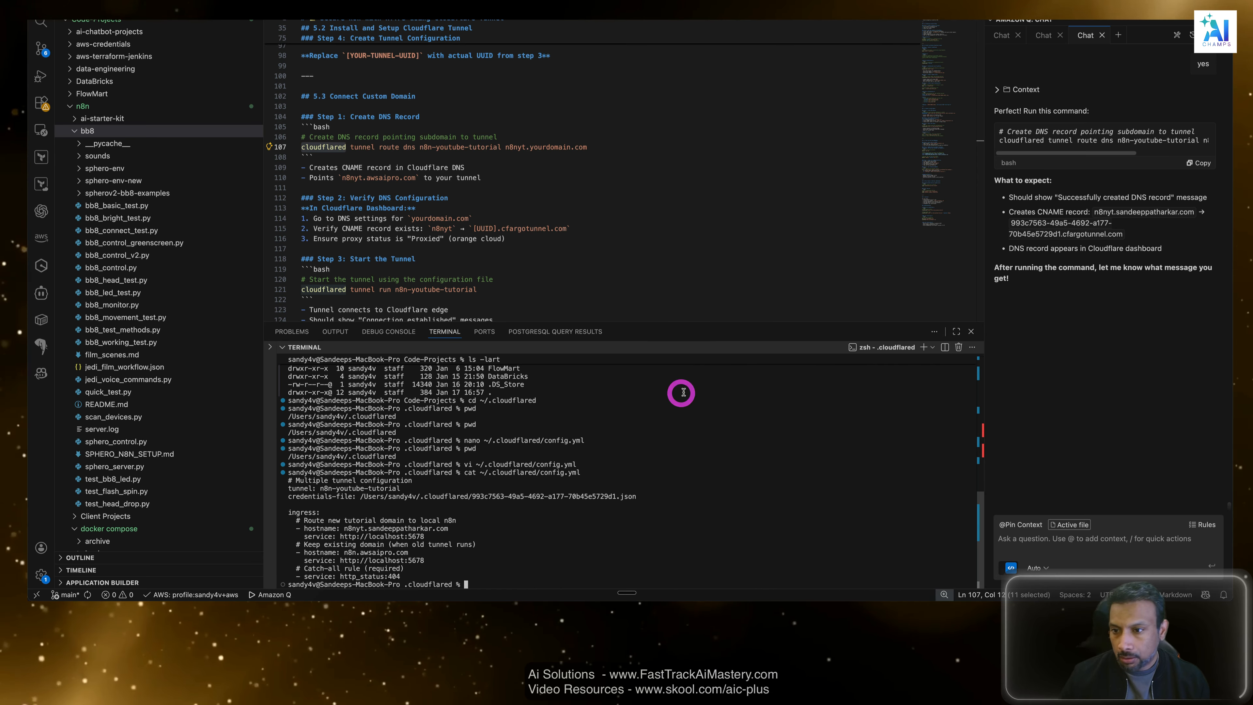
{"action": "left_click", "coordinate": [1136, 299]}
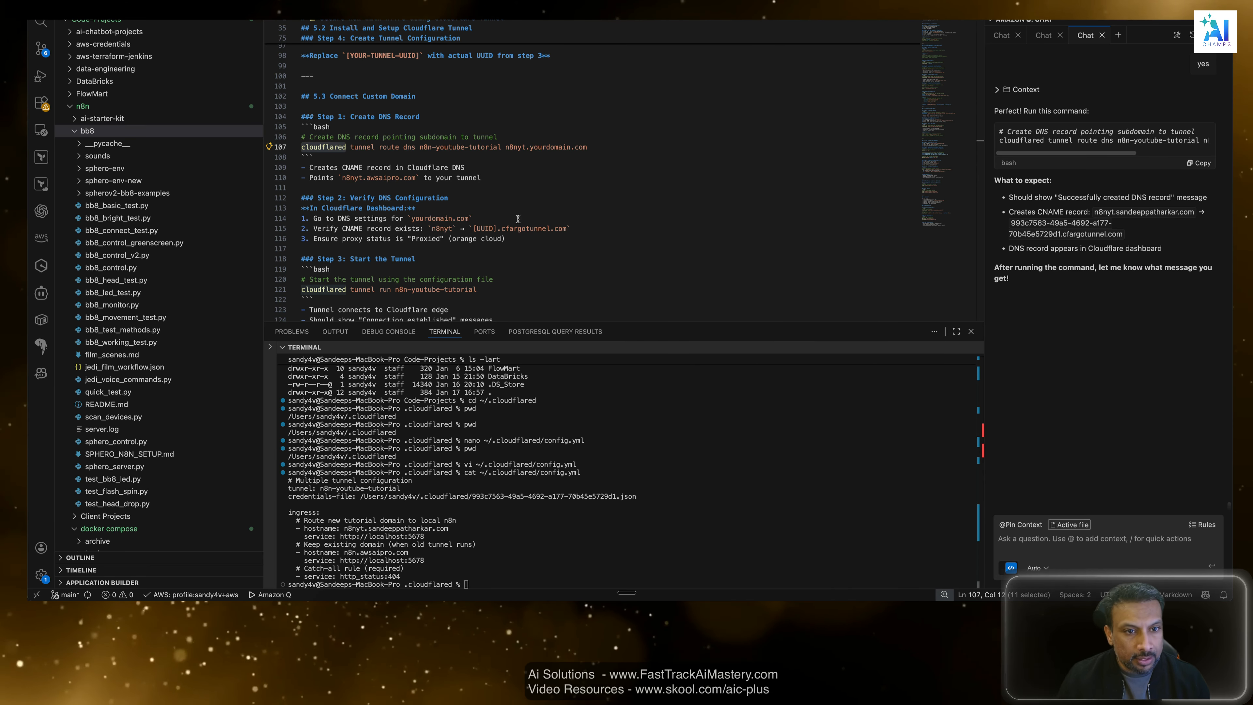
{"action": "left_click_drag", "start_coordinate": [603, 148], "coordinate": [278, 148]}
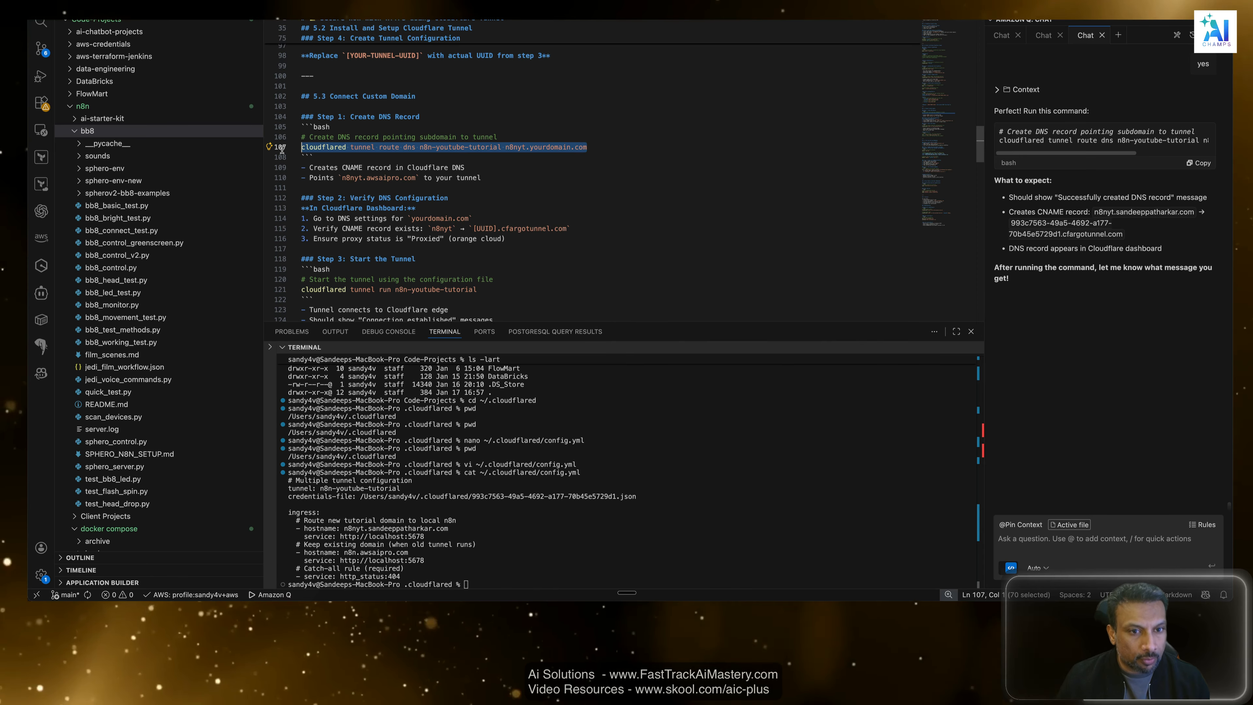
{"action": "left_click", "coordinate": [1160, 300]}
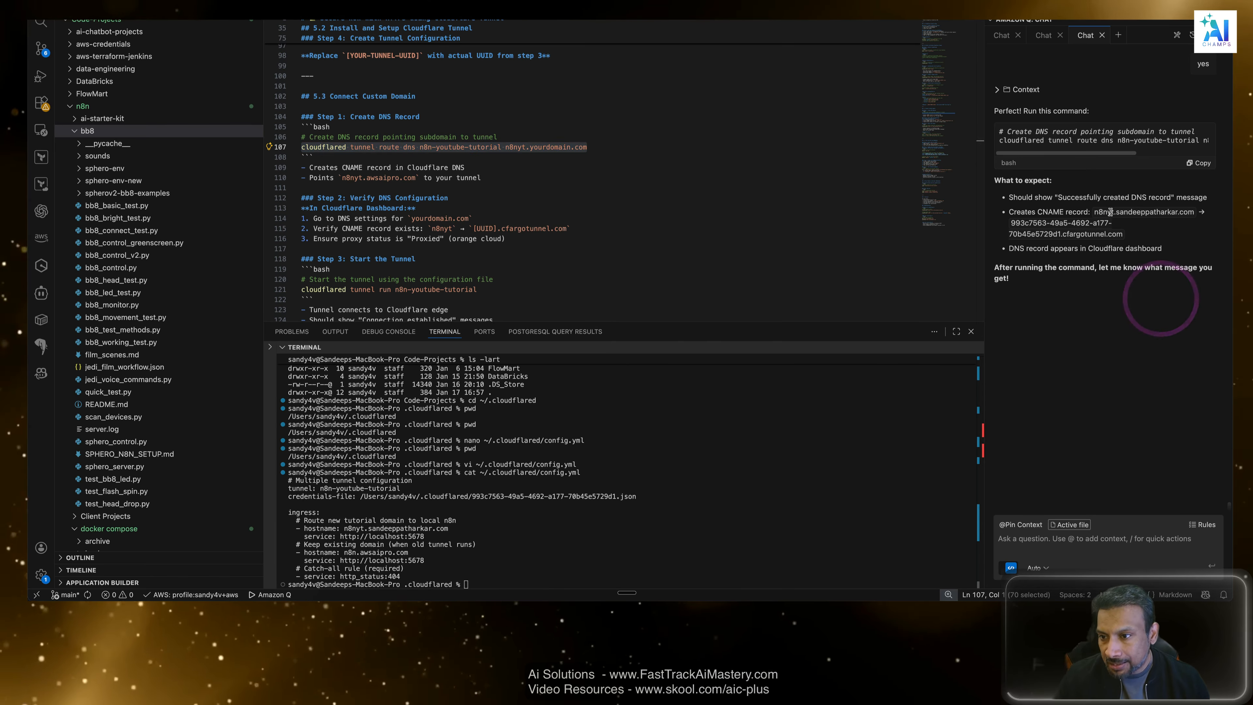
{"action": "left_click", "coordinate": [1187, 213]}
{"action": "left_click", "coordinate": [1156, 308]}
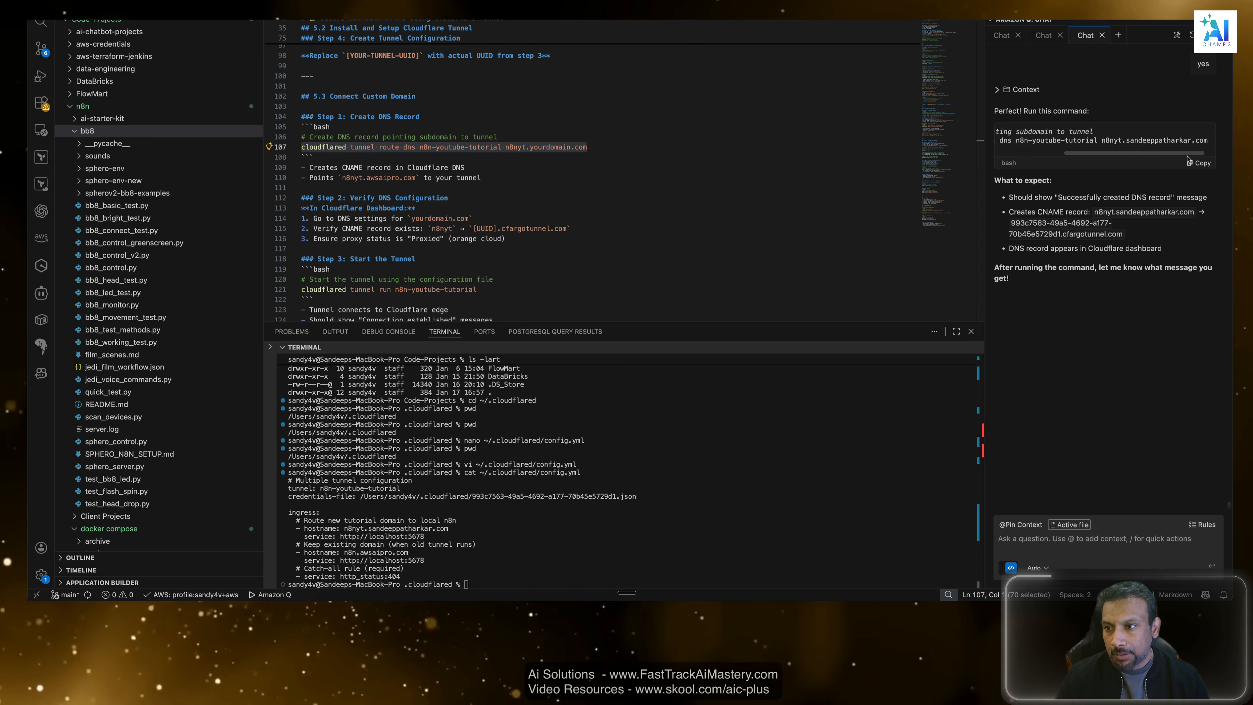
Copy the assistant's cloudflared tunnel route dns command for n8n-youtube-tutorial and the n8nyt subdomain, and run it in the terminal.
{"action": "left_click", "coordinate": [1199, 163]}
{"action": "left_click", "coordinate": [555, 562]}
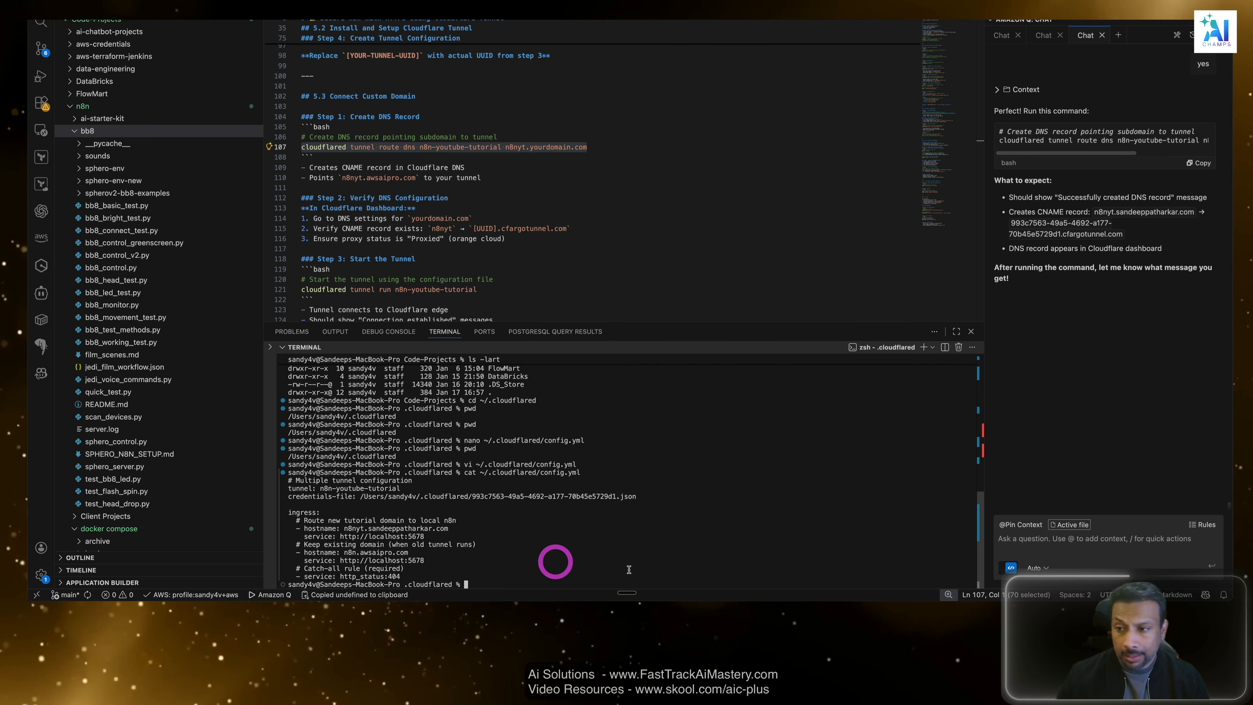
{"action": "key", "text": "super+v"}
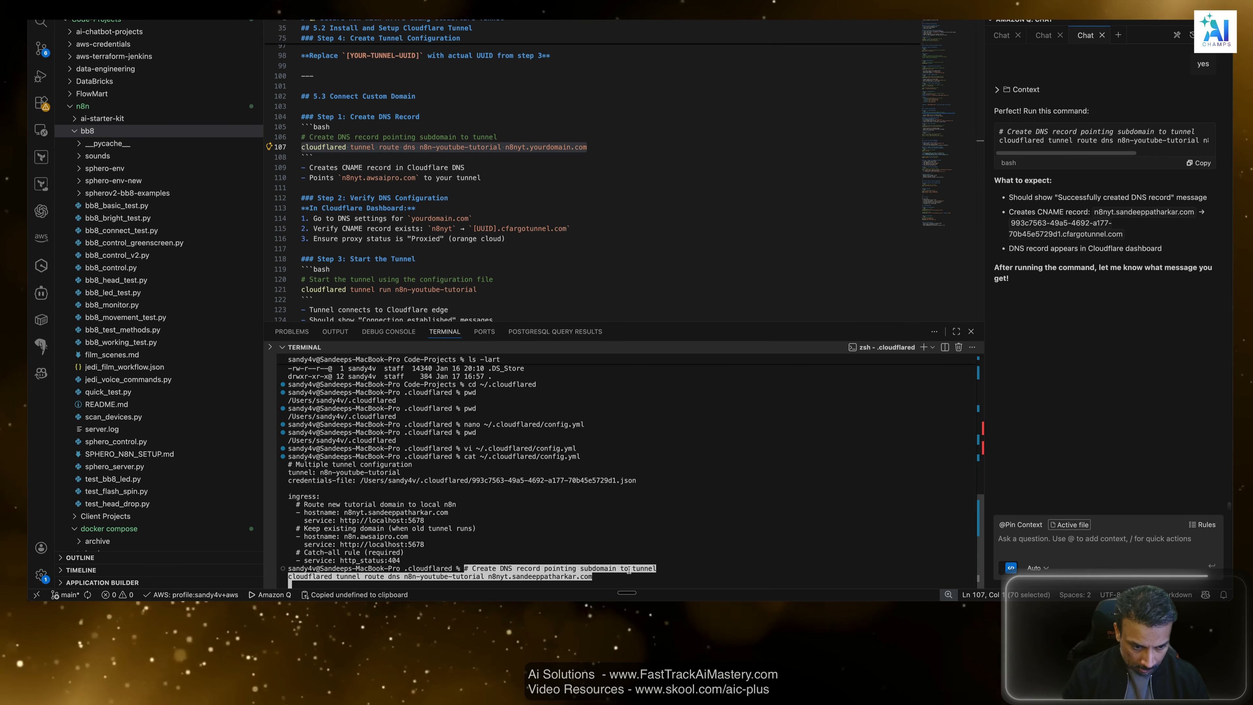
{"action": "left_click", "coordinate": [680, 533]}
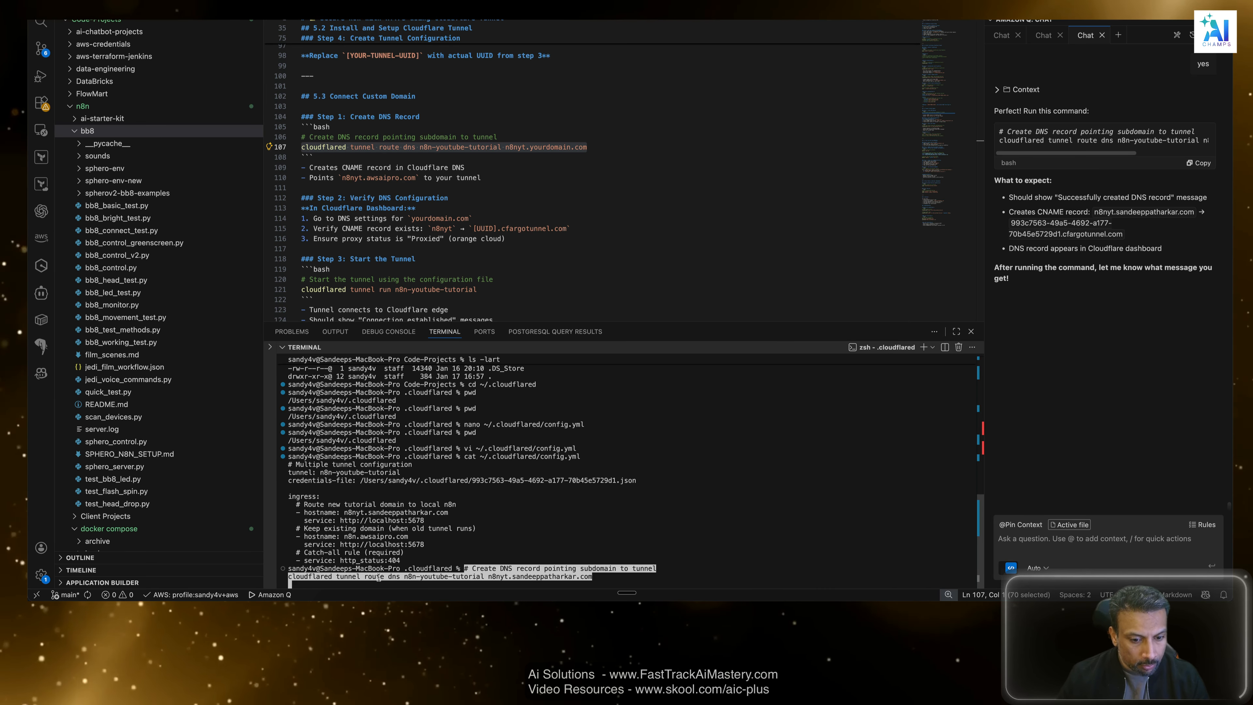
{"action": "key", "text": "Return"}
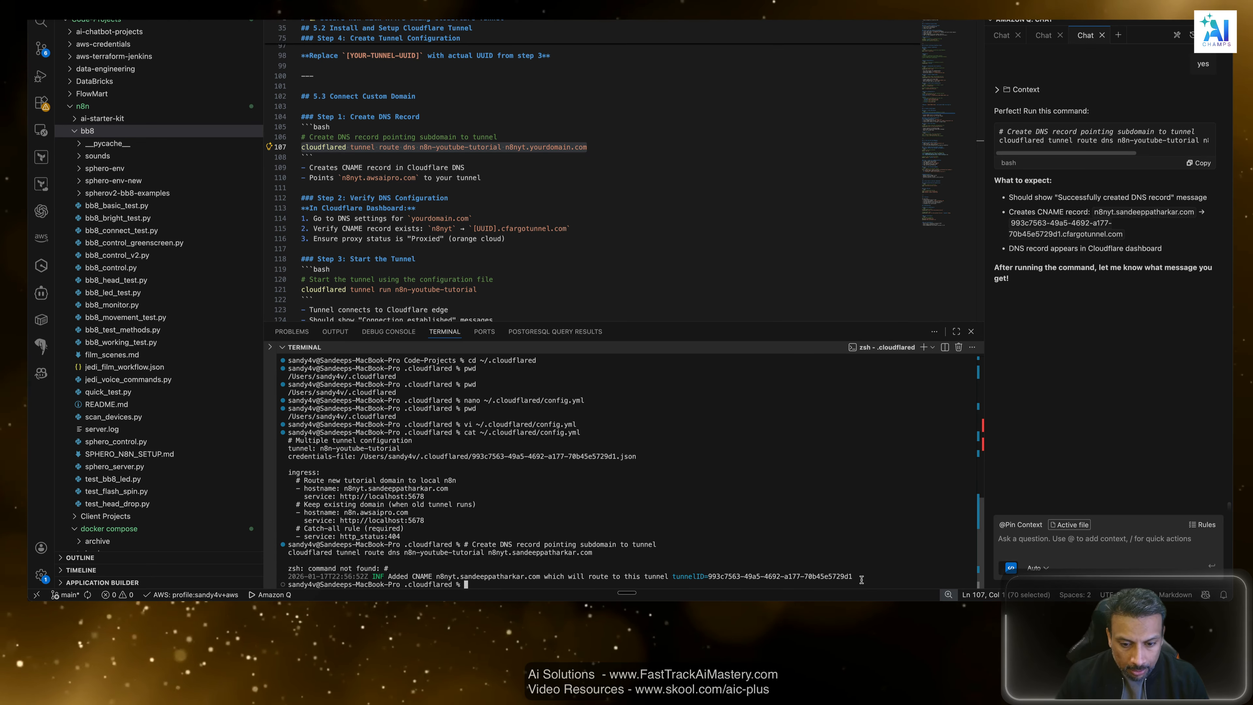
Send the assistant the terminal output of the DNS routing command, including the command itself.
{"action": "left_click_drag", "start_coordinate": [861, 578], "coordinate": [290, 551]}
{"action": "key", "text": "super+c"}
{"action": "left_click", "coordinate": [1085, 539]}
{"action": "key", "text": "super+v"}
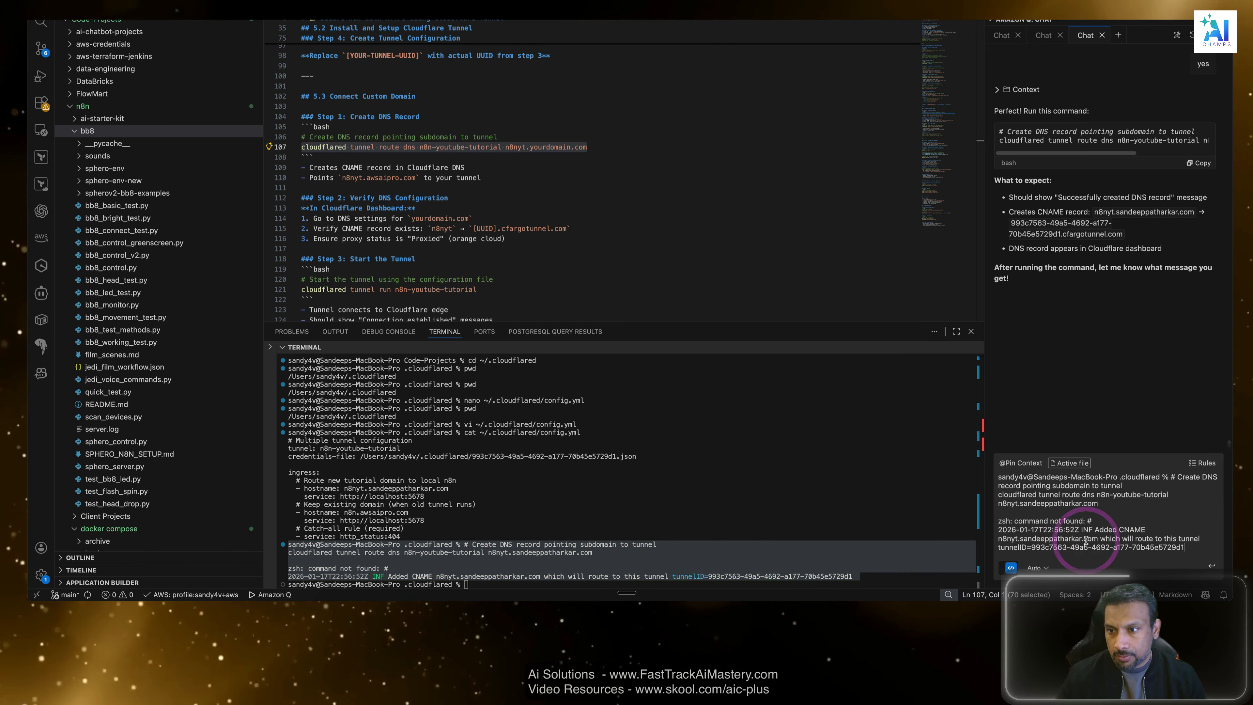
{"action": "key", "text": "Return"}
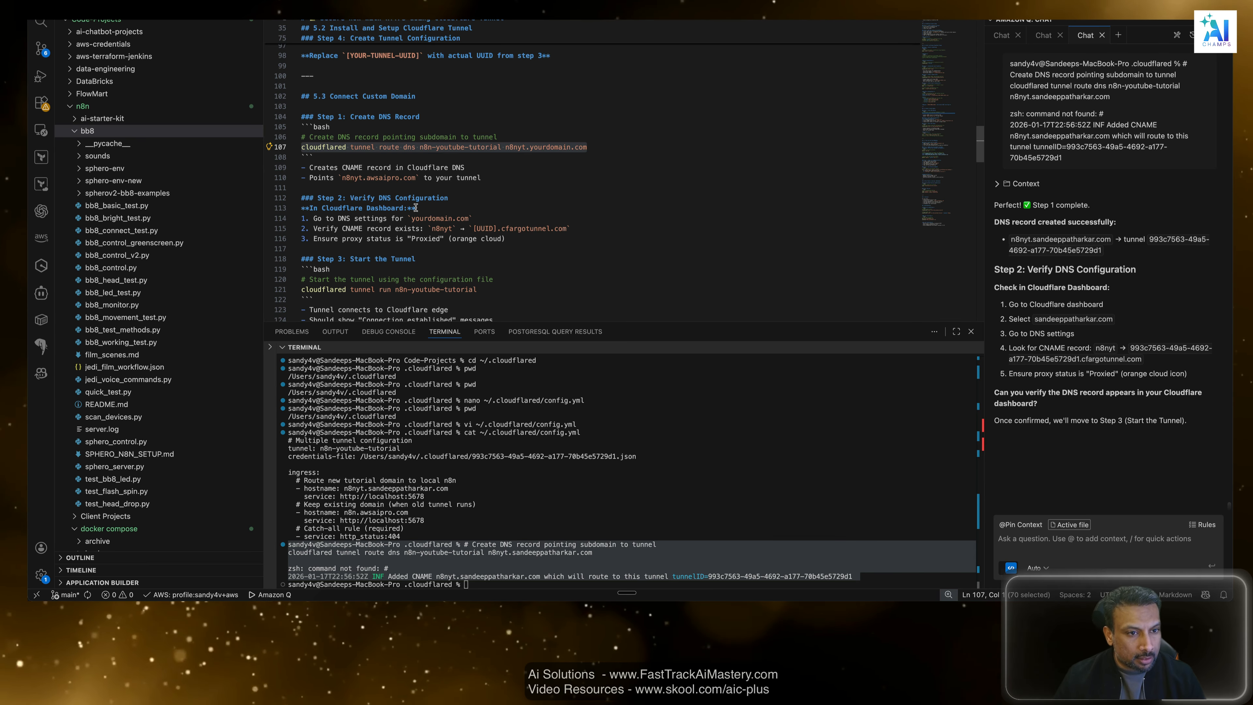
Review the guide's Step 2 Verify DNS Configuration instructions on opening the domain's DNS settings and verifying the n8nyt CNAME record.
{"action": "left_click_drag", "start_coordinate": [498, 177], "coordinate": [302, 177]}
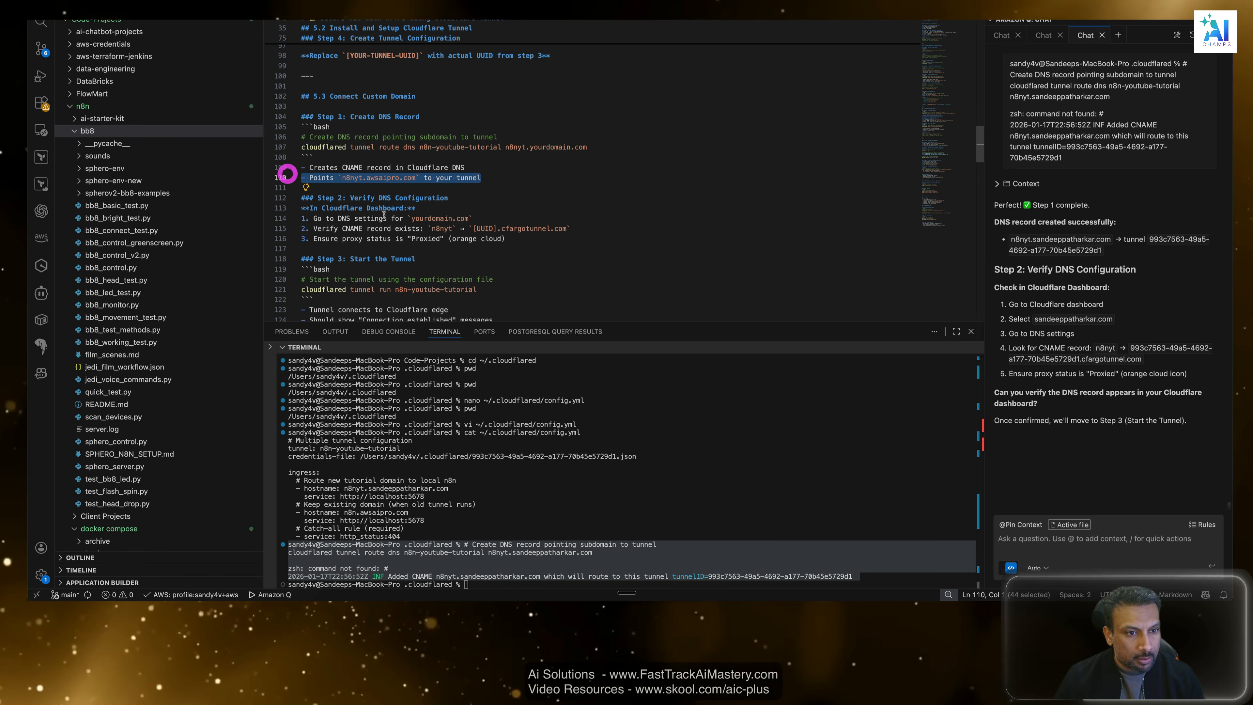
{"action": "scroll", "coordinate": [345, 197], "scroll_direction": "down", "scroll_amount": 2}
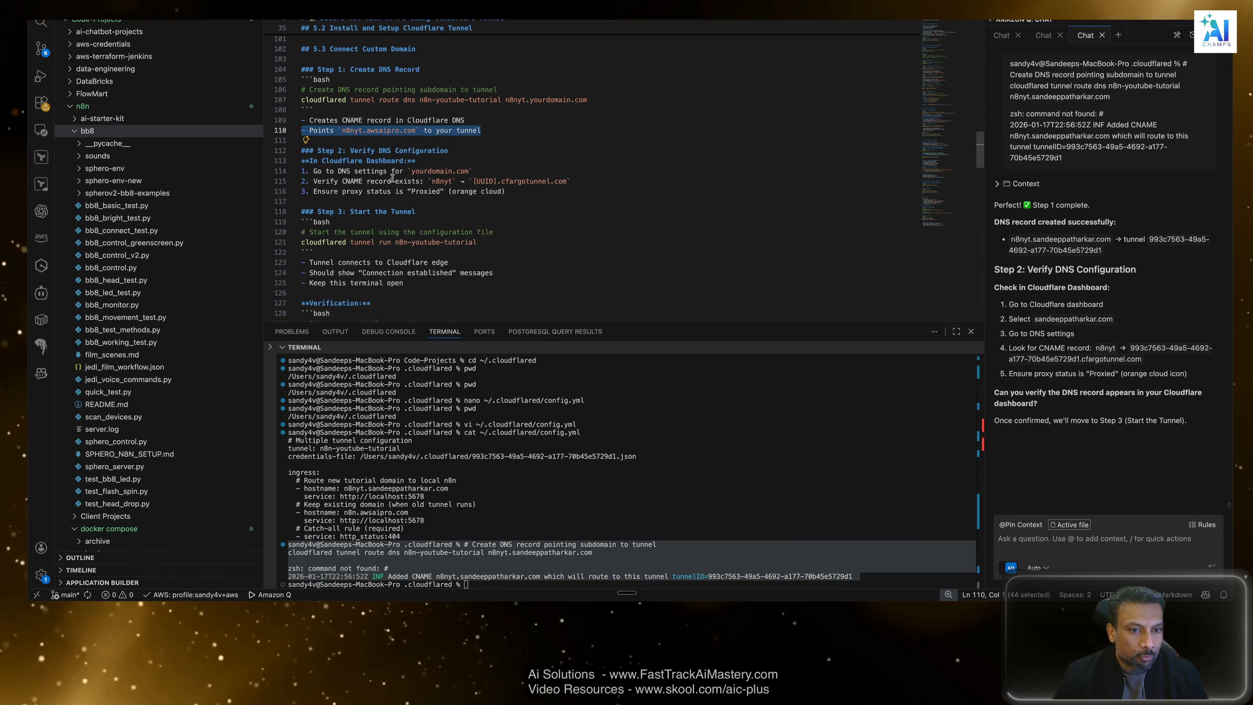
{"action": "left_click", "coordinate": [320, 169]}
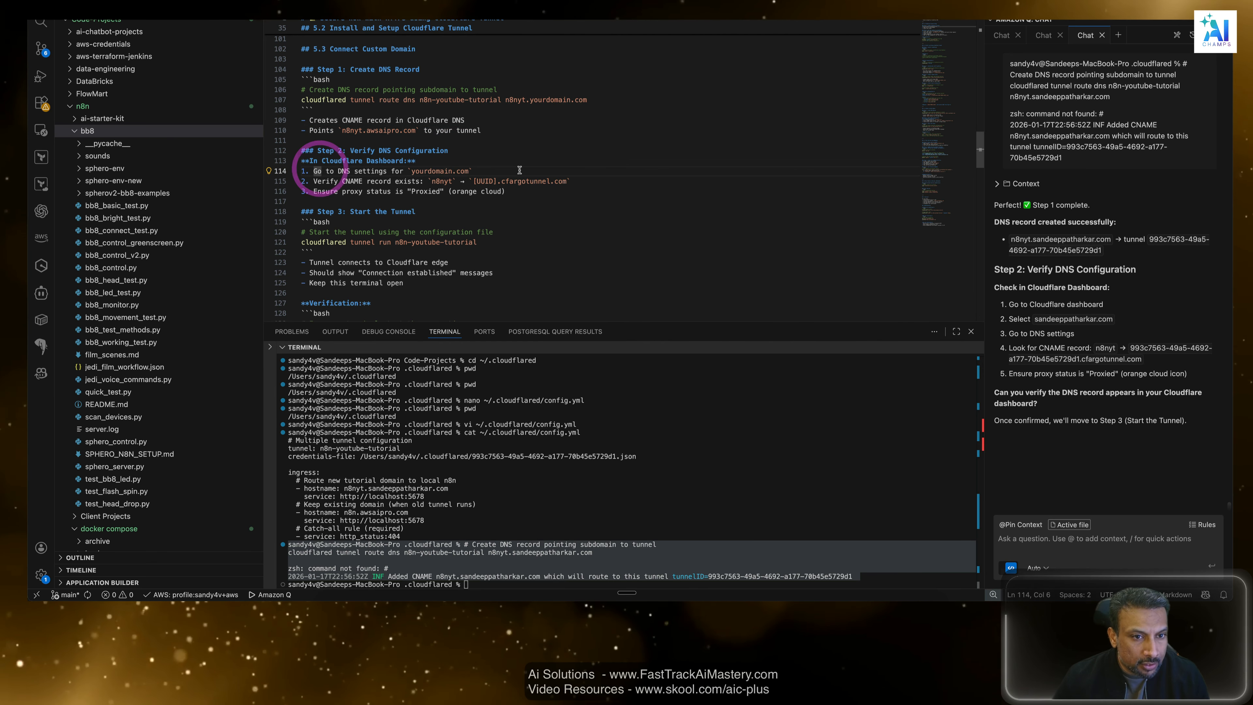
{"action": "left_click_drag", "start_coordinate": [516, 171], "coordinate": [300, 169]}
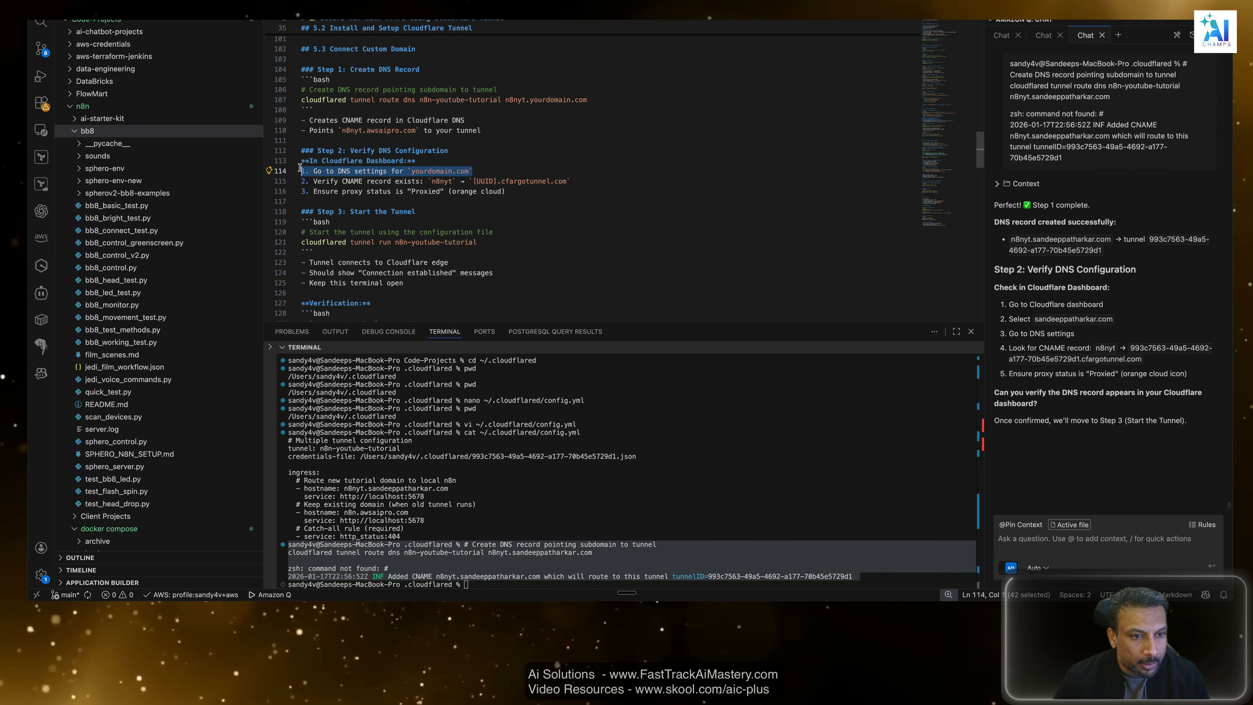
{"action": "left_click", "coordinate": [325, 178]}
{"action": "left_click_drag", "start_coordinate": [609, 184], "coordinate": [304, 182]}
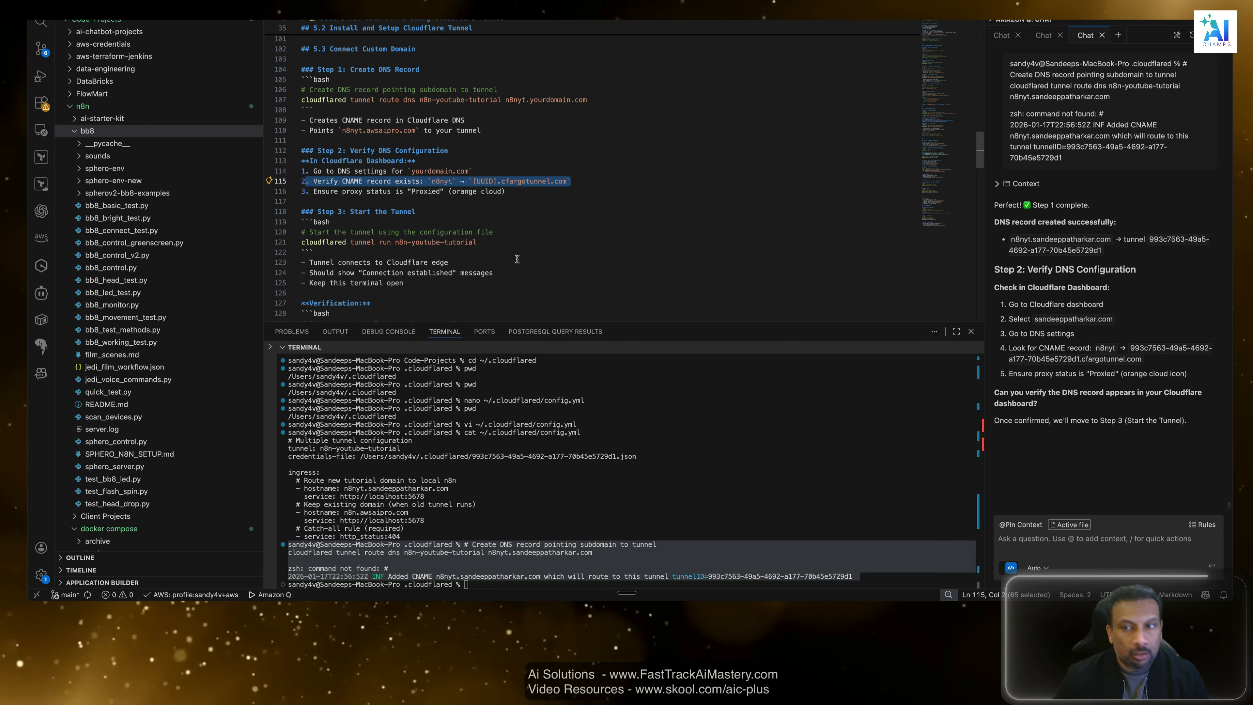
Switch to the Cloudflare dashboard in the browser and open the DNS records of the tutorial domain.
{"action": "key", "text": "super+Tab"}
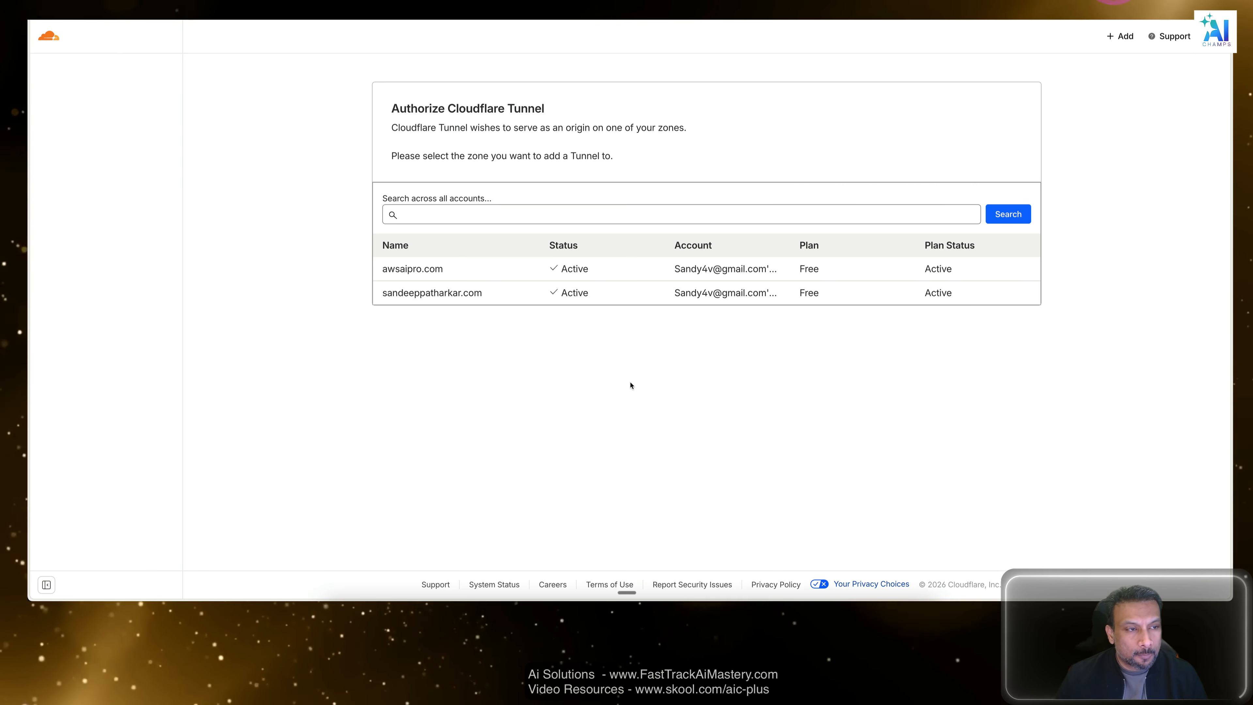
{"action": "left_click", "coordinate": [620, 361]}
{"action": "left_click", "coordinate": [46, 36]}
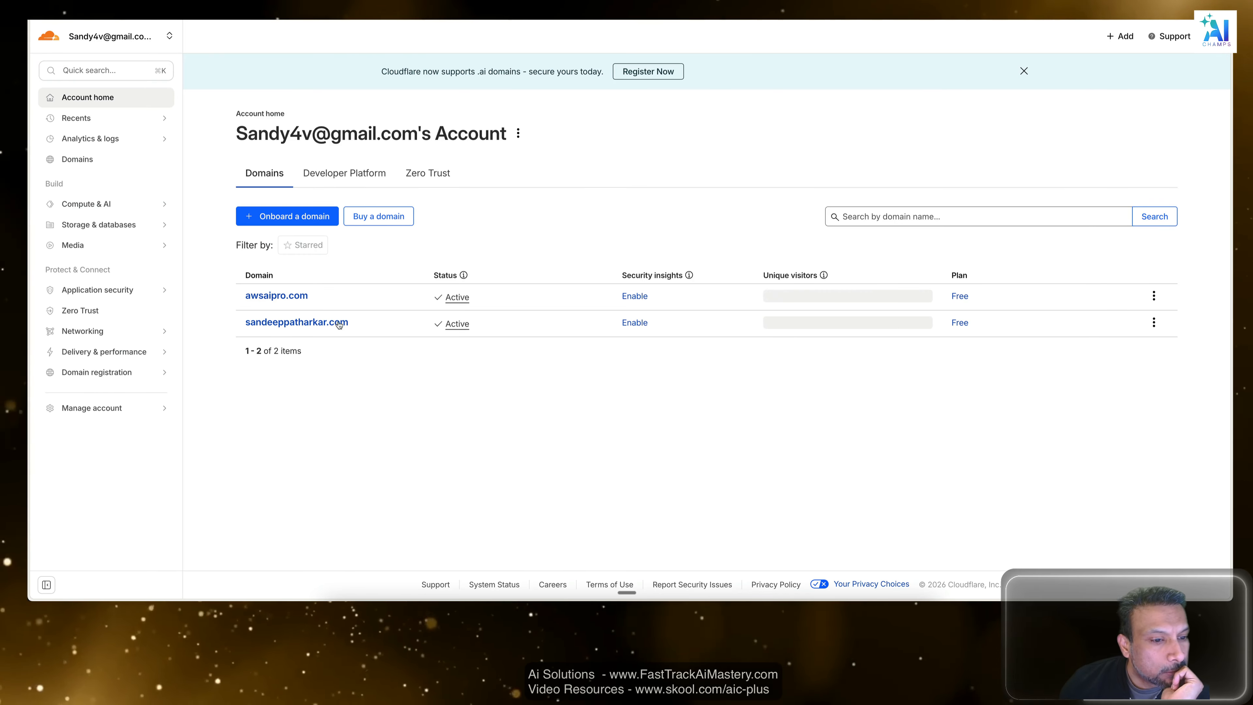
{"action": "left_click", "coordinate": [318, 325]}
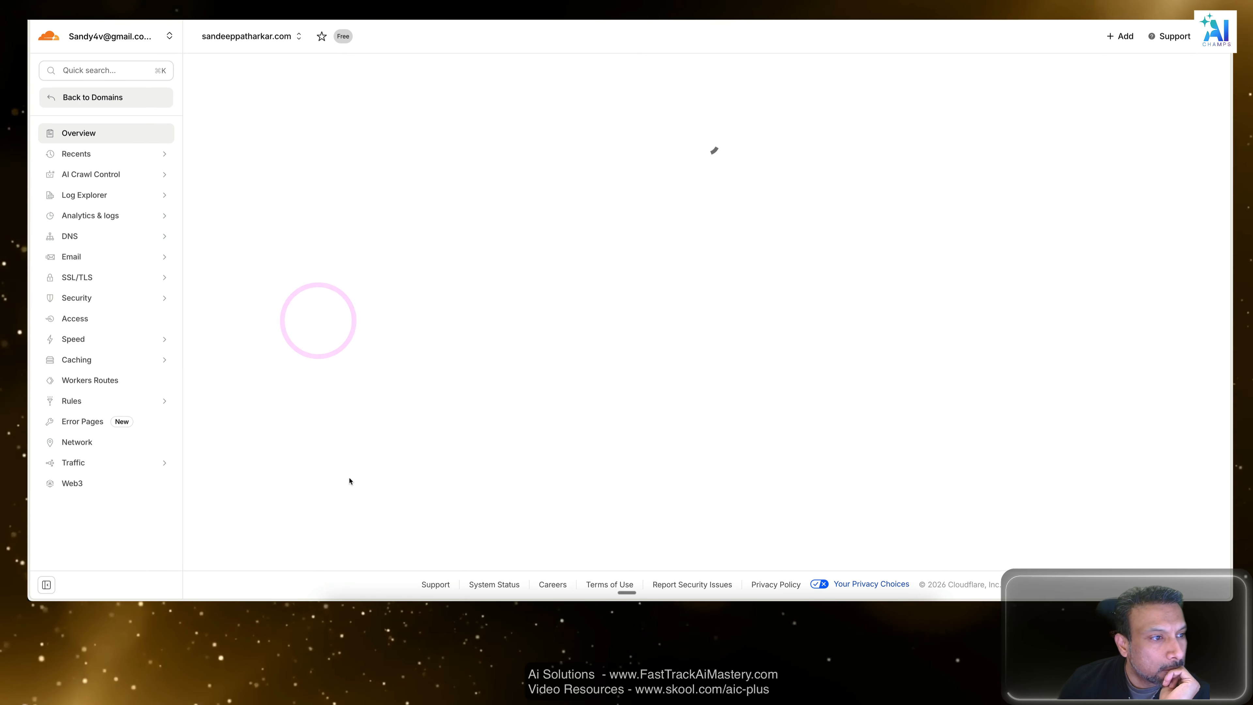
{"action": "left_click", "coordinate": [75, 237]}
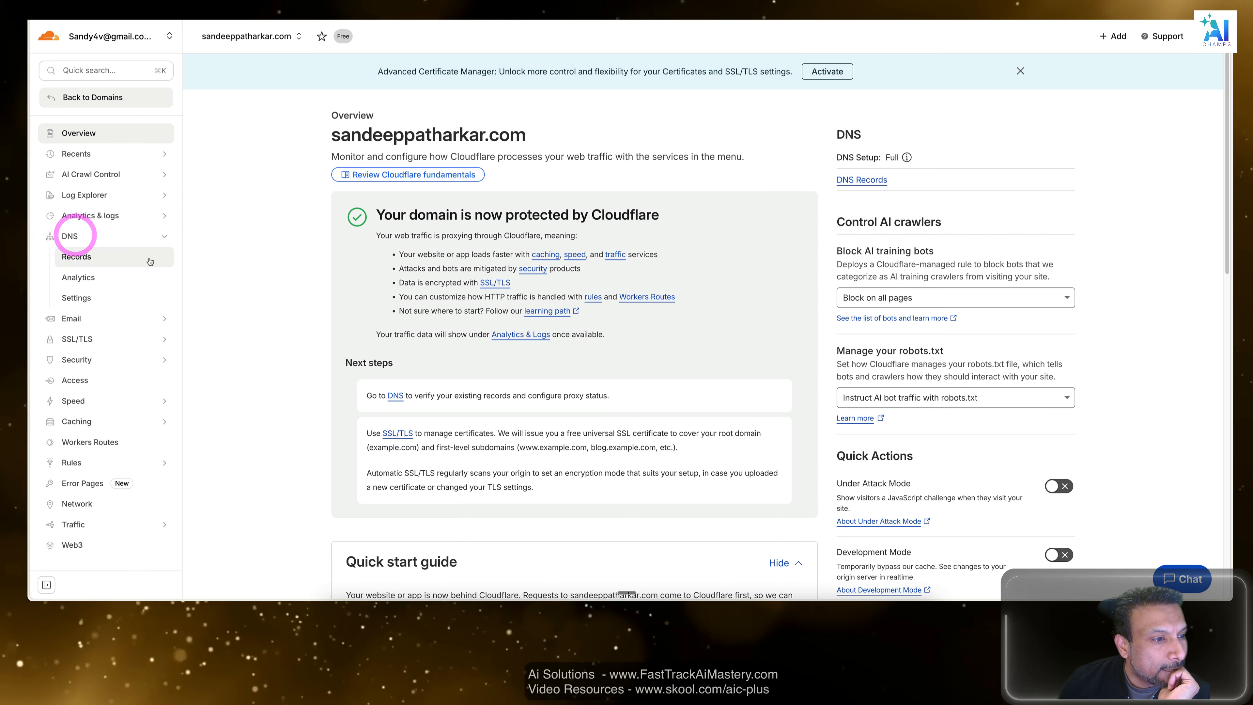
{"action": "left_click", "coordinate": [76, 254]}
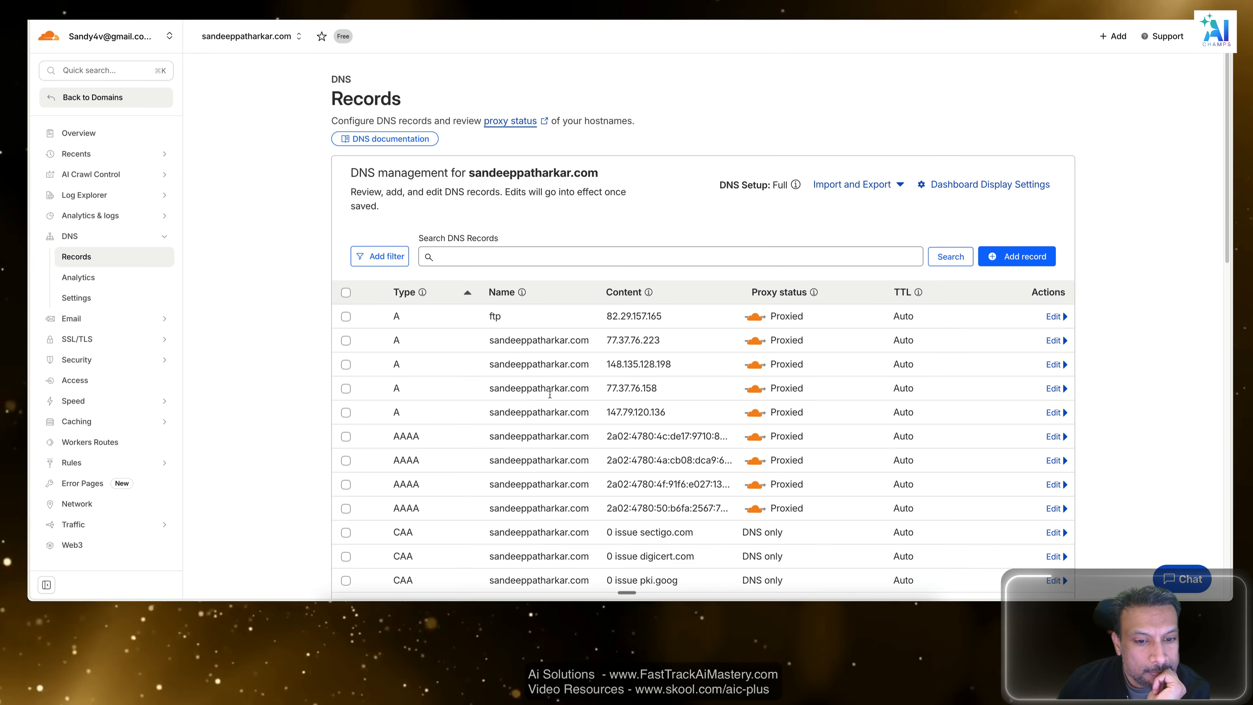
Search the DNS records for n8nyt and check the CNAME record's name.
{"action": "scroll", "coordinate": [561, 359], "scroll_direction": "down", "scroll_amount": 2}
{"action": "left_click", "coordinate": [527, 213]}
{"action": "type", "text": "n"}
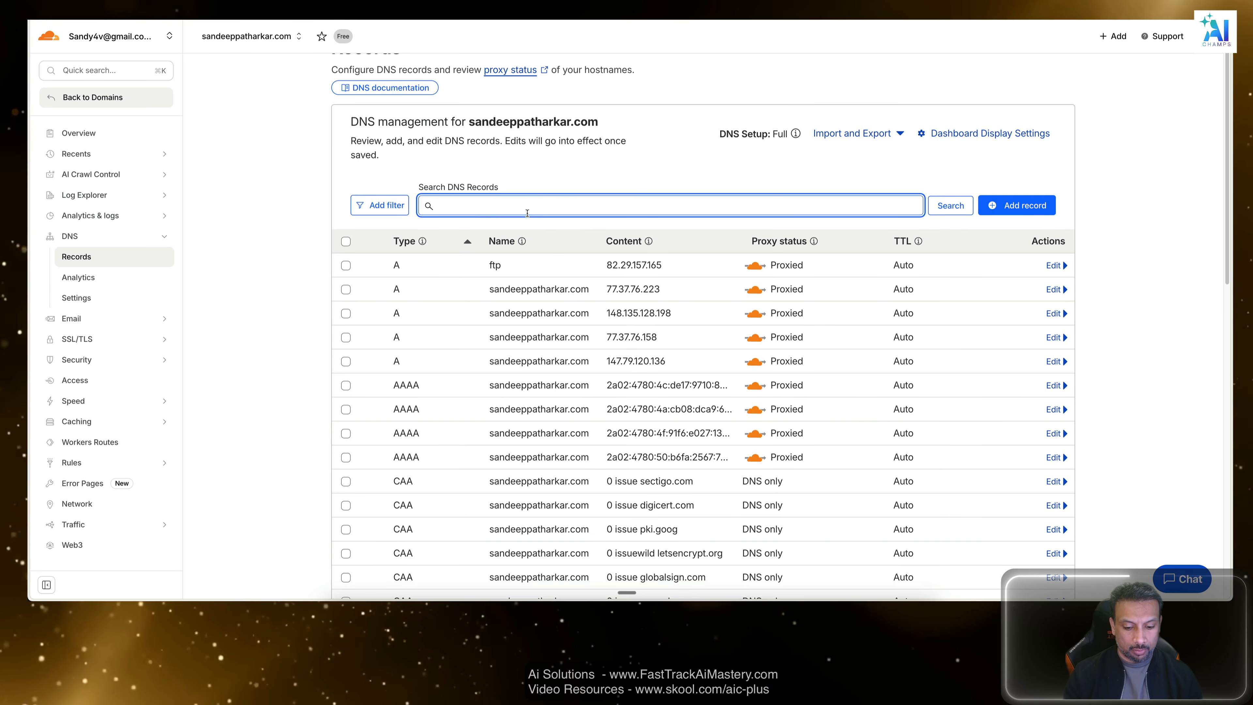
{"action": "type", "text": "8nyt"}
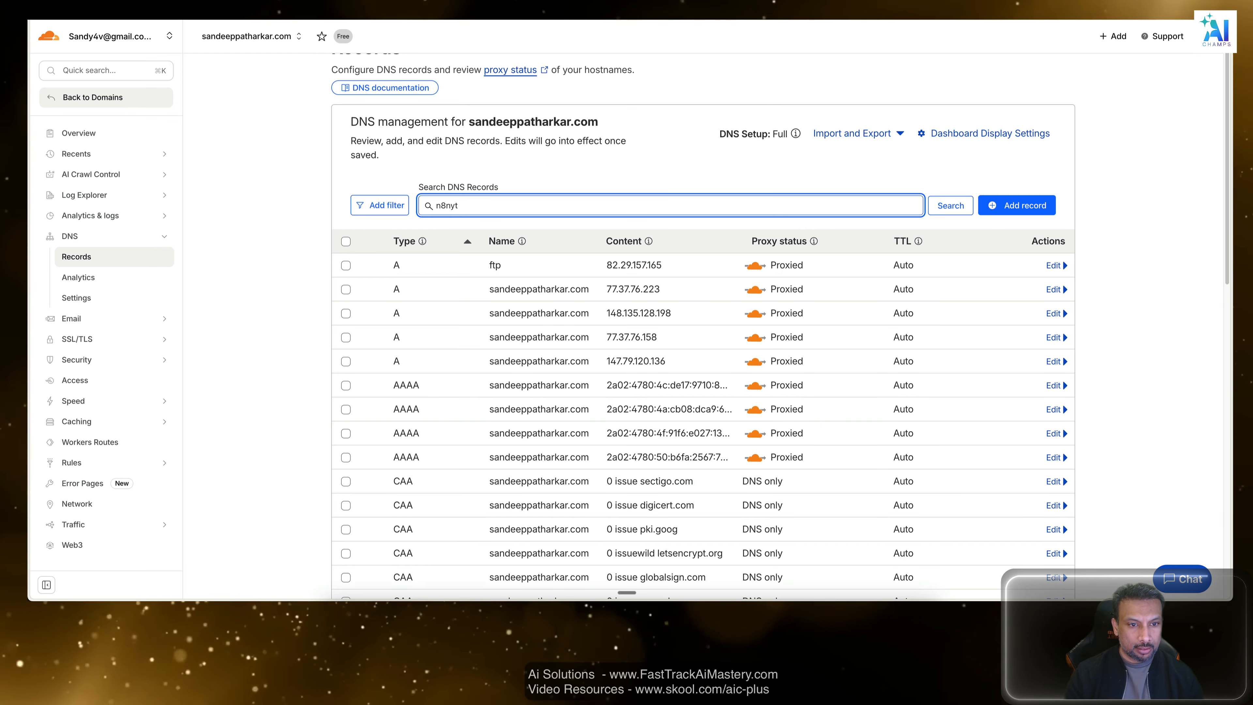
{"action": "key", "text": "Return"}
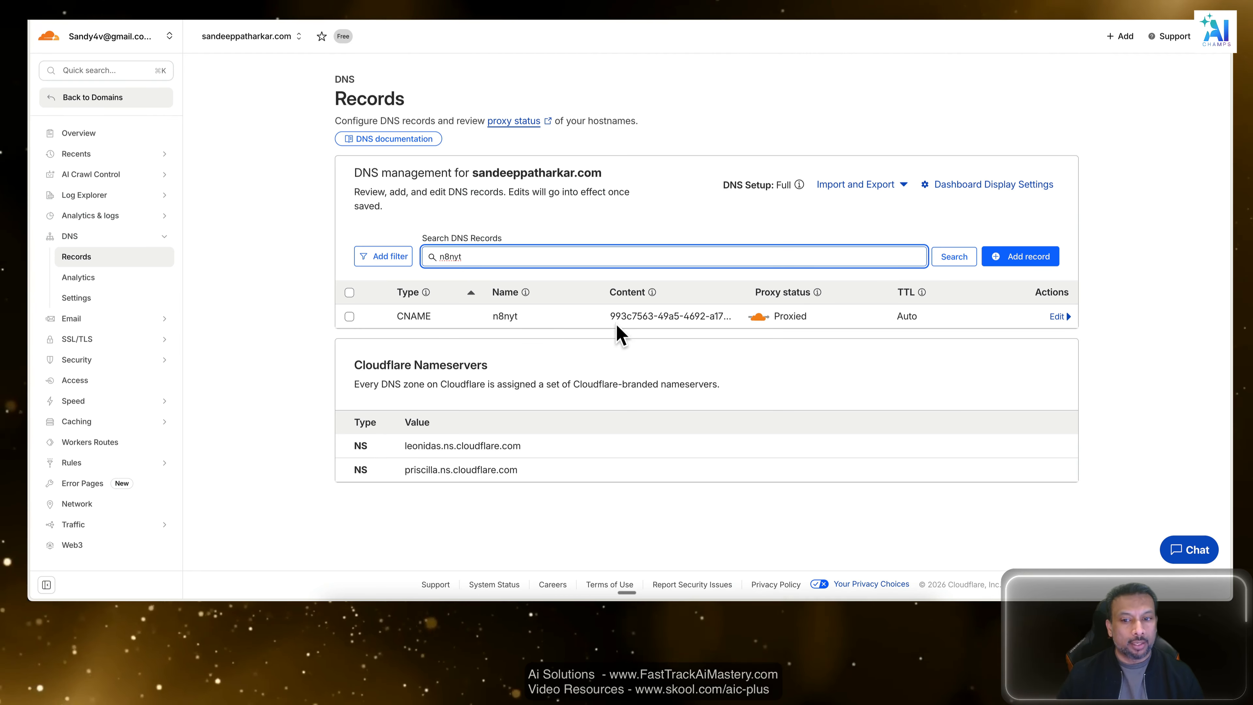
{"action": "left_click_drag", "start_coordinate": [530, 321], "coordinate": [494, 316]}
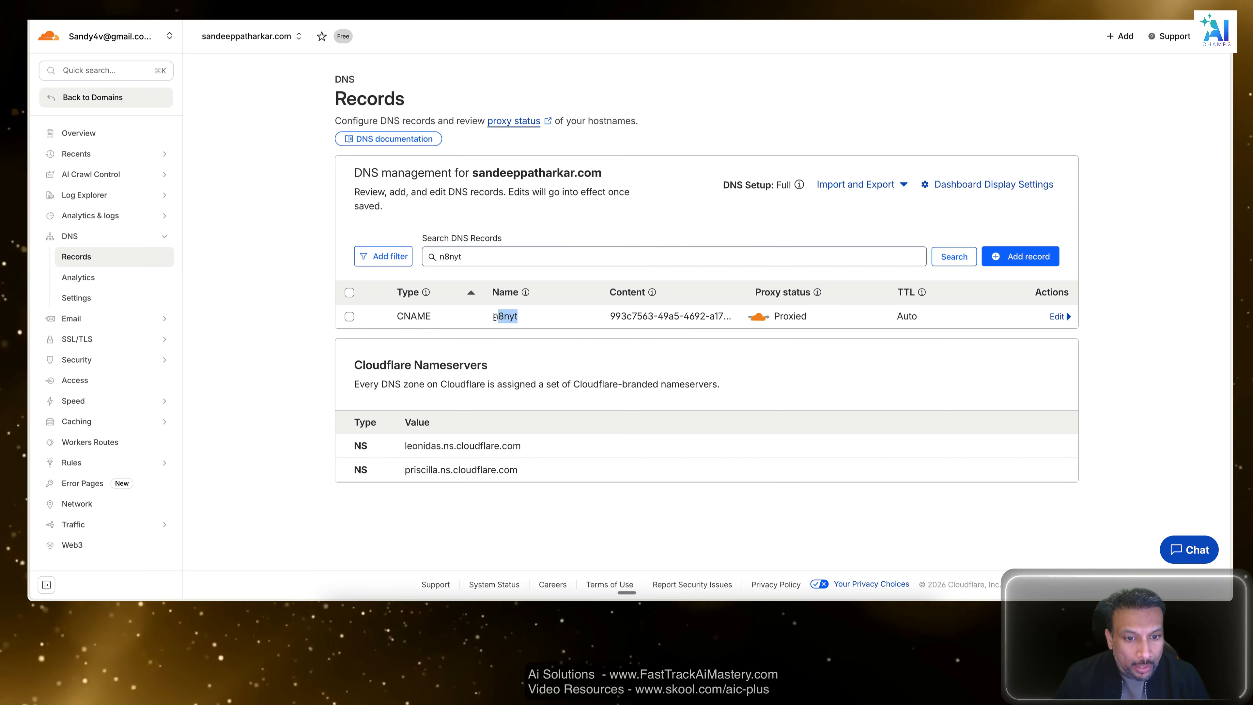
{"action": "double_click", "coordinate": [495, 316]}
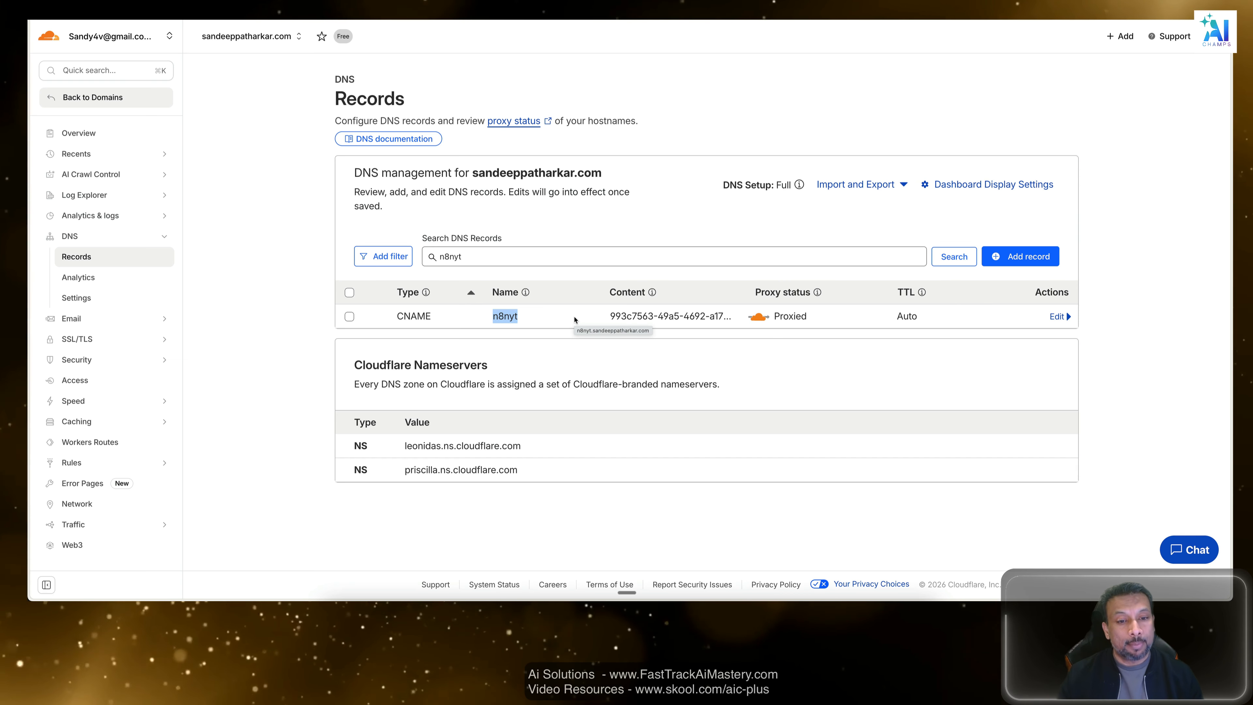
Check the n8nyt DNS record's name, content, proxy status and type against the guide's requirements.
{"action": "left_click", "coordinate": [534, 311]}
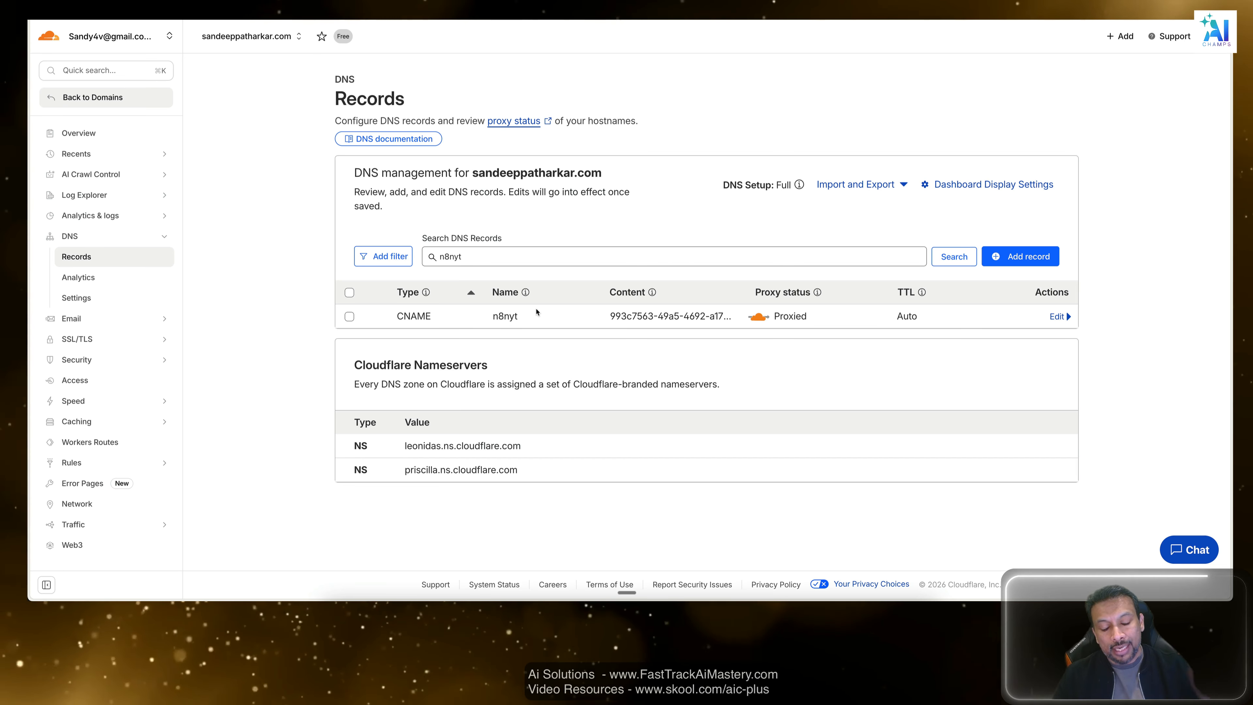
{"action": "left_click_drag", "start_coordinate": [490, 317], "coordinate": [564, 317]}
{"action": "left_click", "coordinate": [564, 317]}
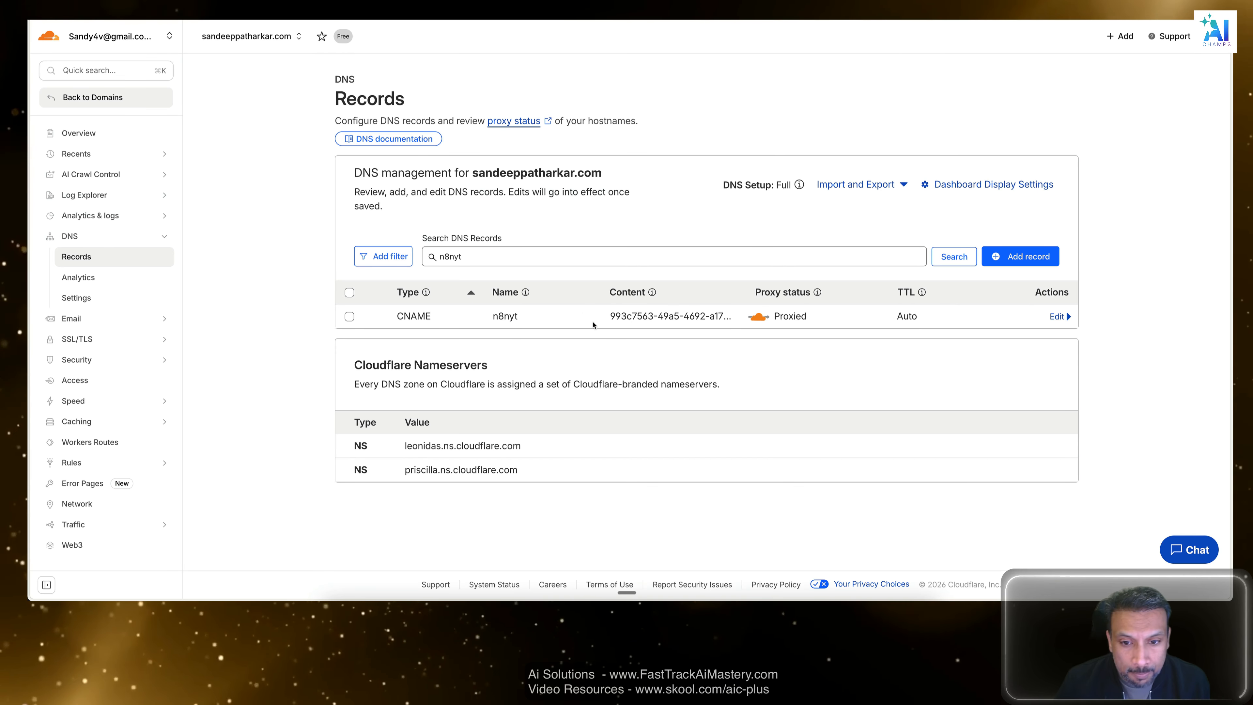
{"action": "left_click", "coordinate": [657, 322]}
{"action": "double_click", "coordinate": [670, 317]}
{"action": "left_click", "coordinate": [671, 317]}
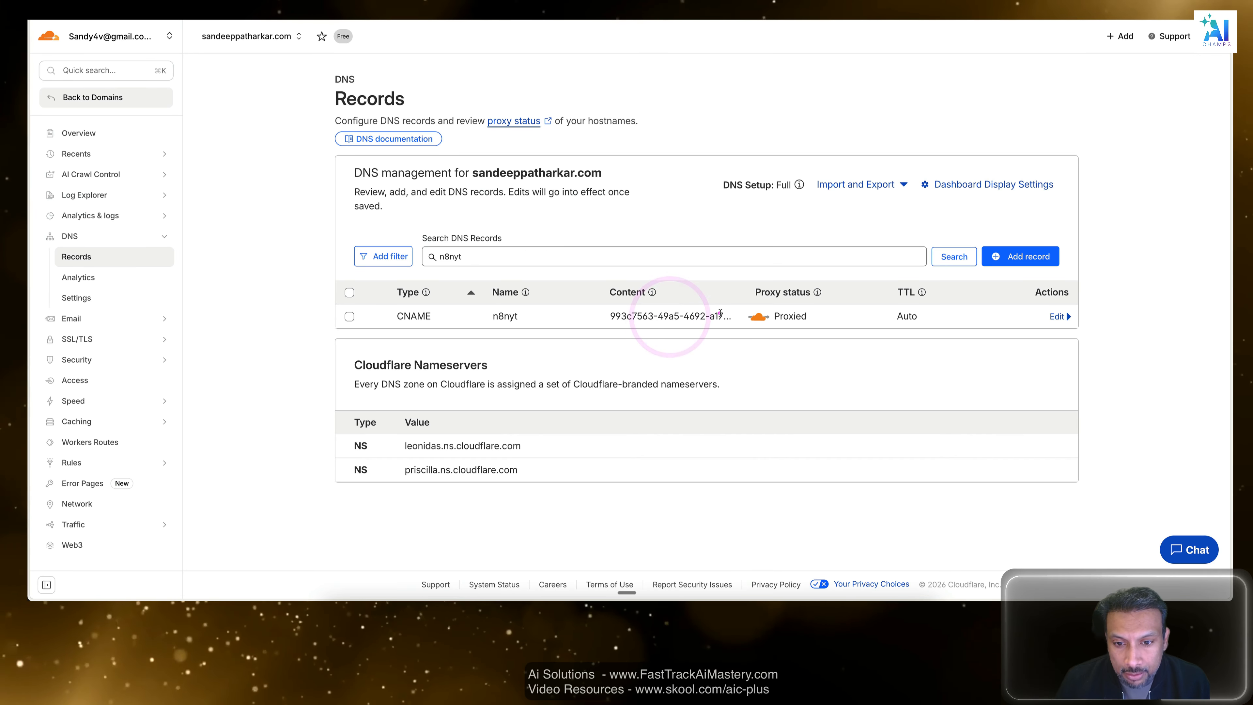
{"action": "left_click", "coordinate": [720, 314]}
{"action": "left_click_drag", "start_coordinate": [808, 318], "coordinate": [771, 316]}
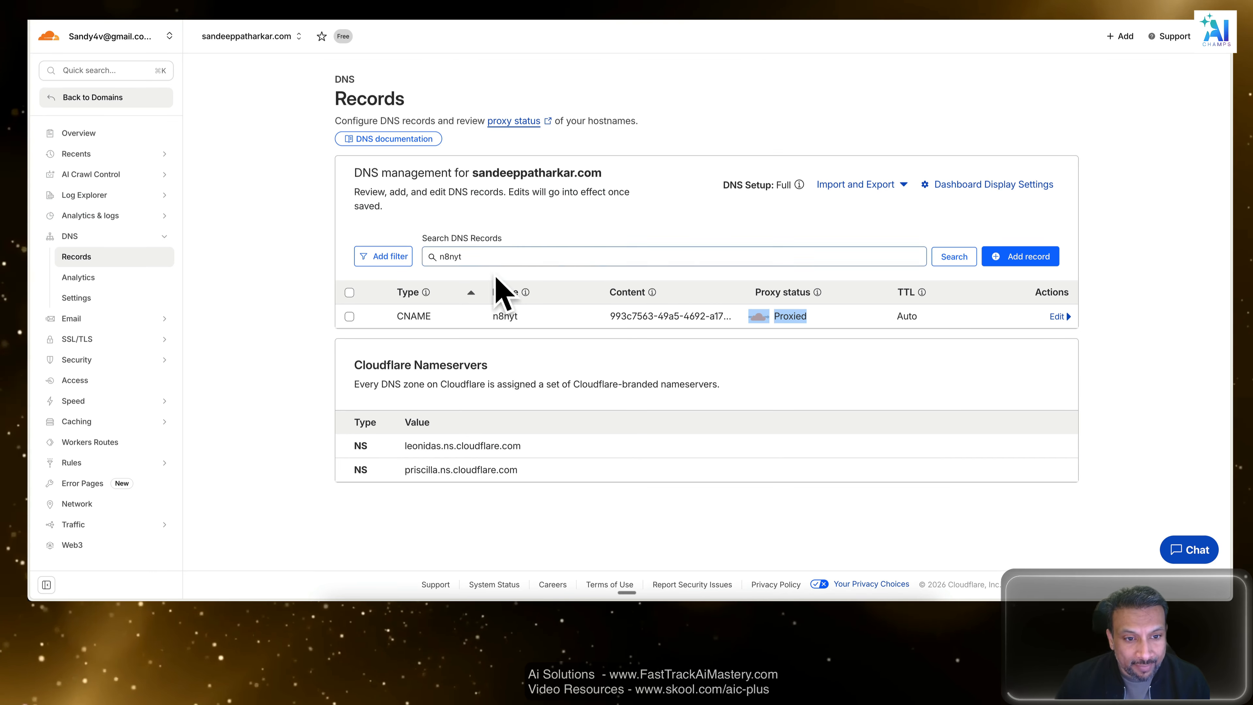
{"action": "left_click_drag", "start_coordinate": [392, 319], "coordinate": [467, 316]}
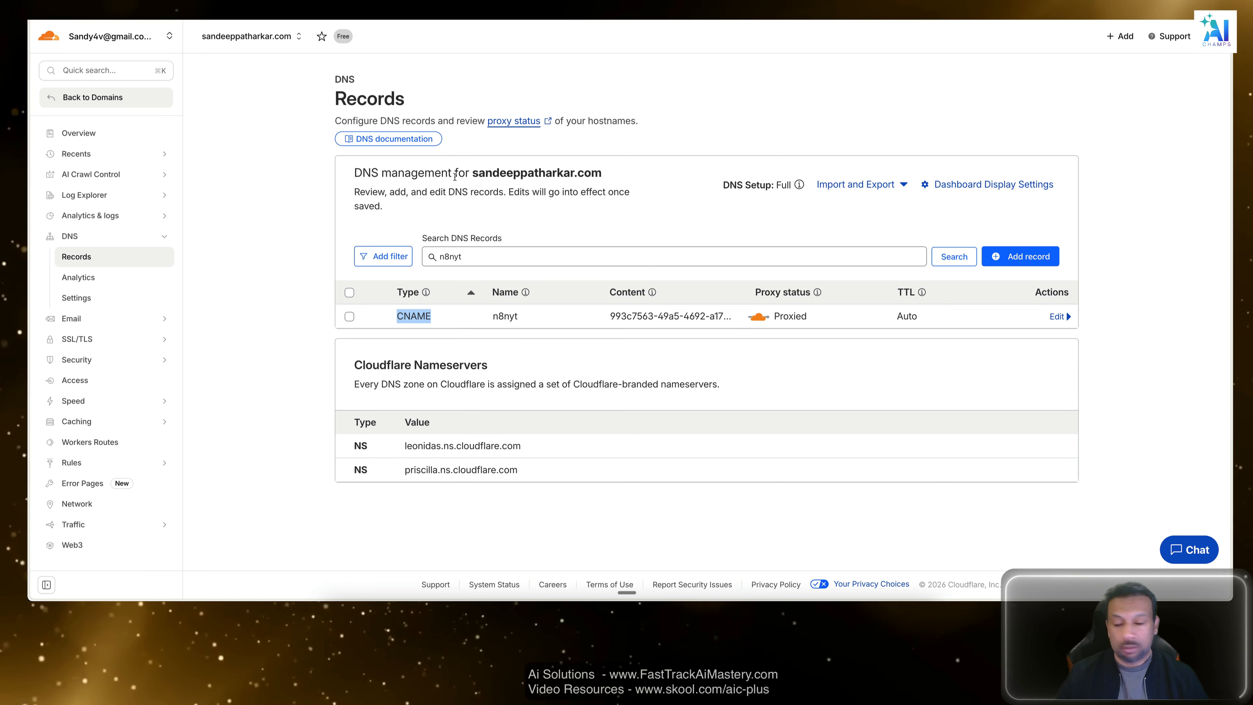
{"action": "left_click", "coordinate": [1145, 91]}
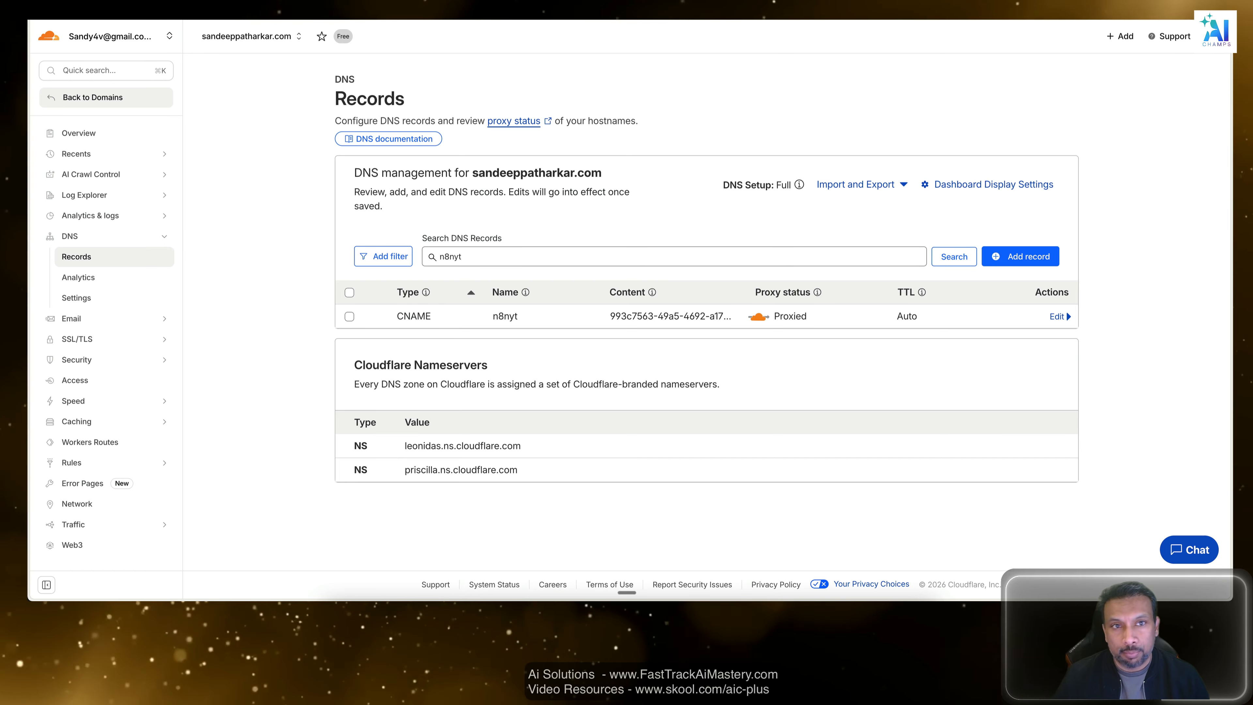
Switch to the code editor, confirm the DNS record to the assistant with "yes", and ask whether it can also be verified from the command line.
{"action": "key", "text": "super+Tab"}
{"action": "left_click", "coordinate": [240, 289]}
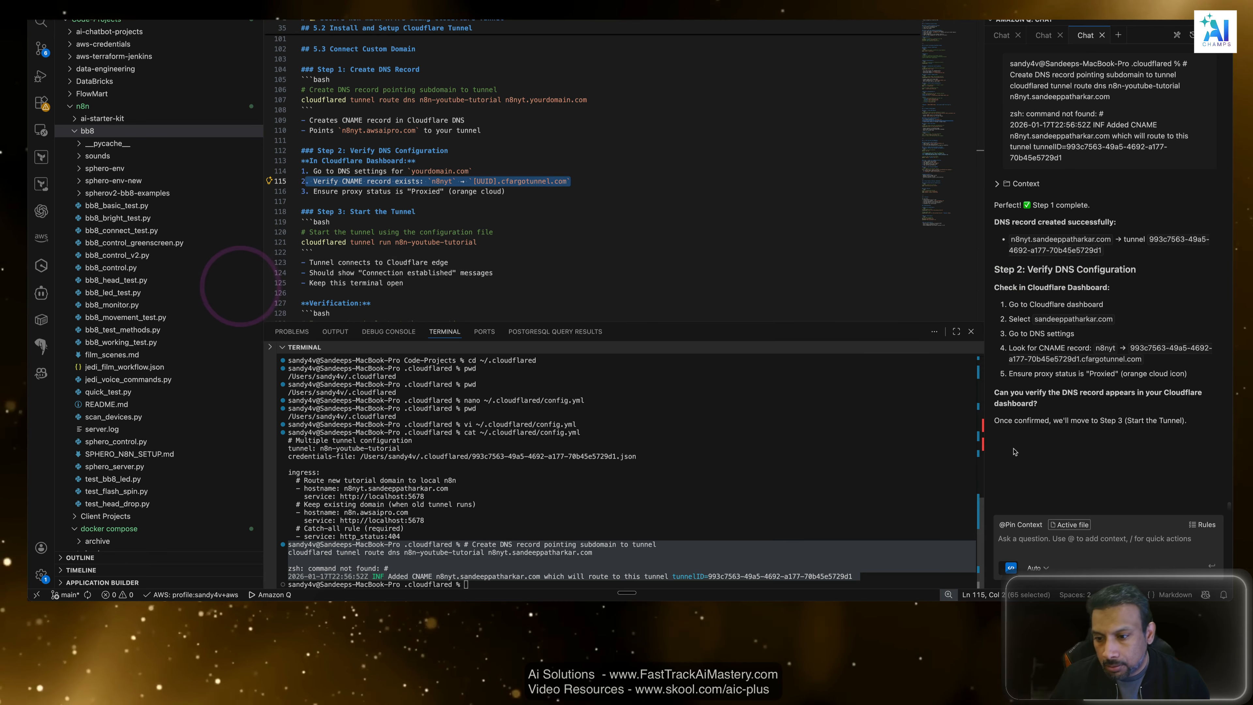
{"action": "left_click", "coordinate": [1076, 483]}
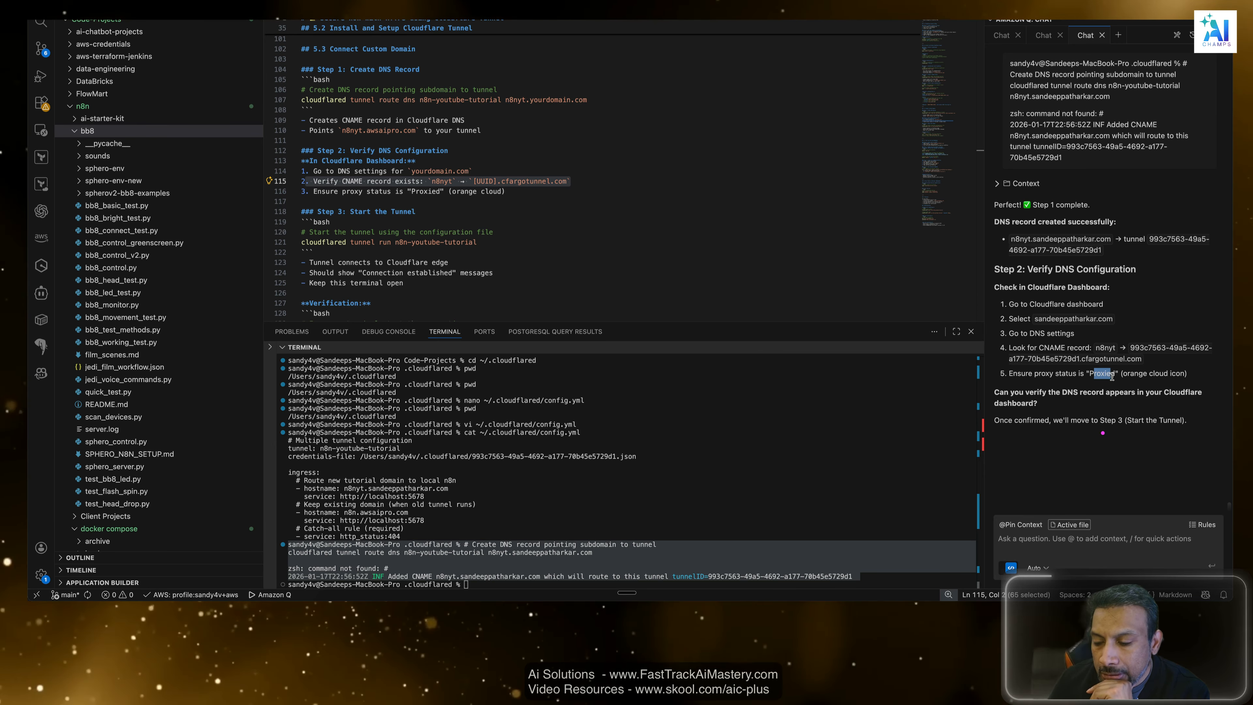
{"action": "left_click", "coordinate": [1076, 451]}
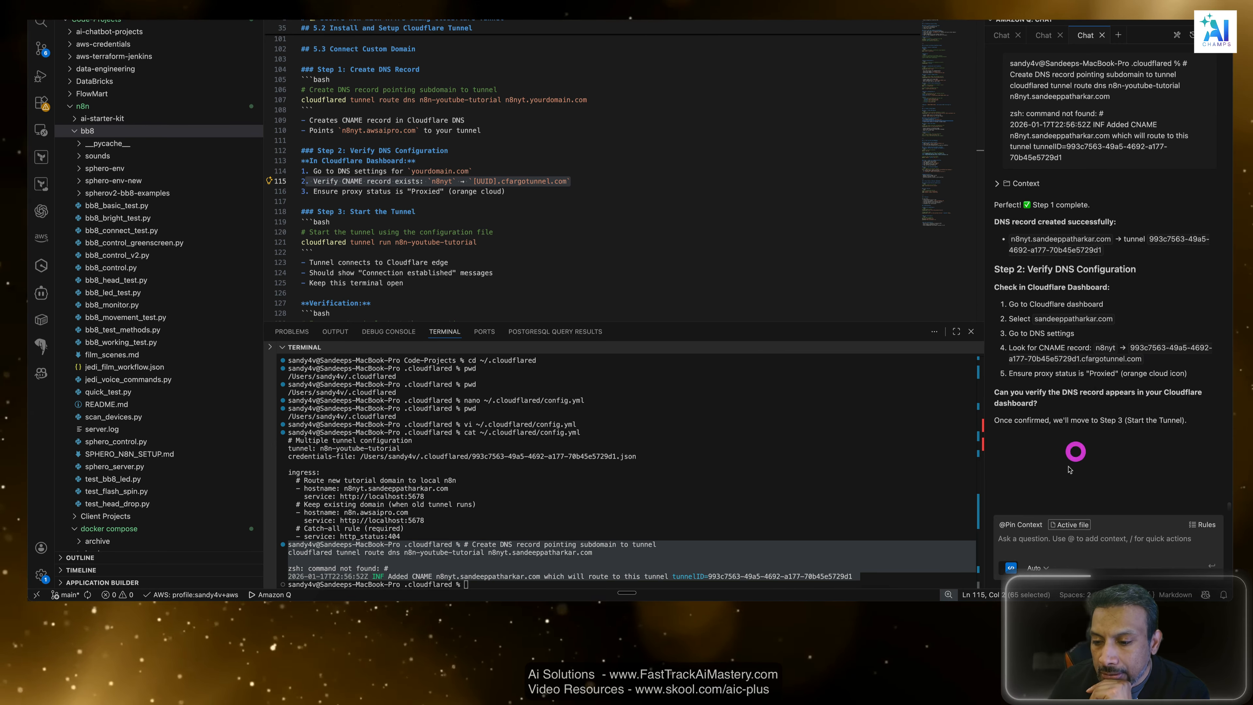
{"action": "left_click", "coordinate": [1095, 542]}
{"action": "type", "text": "yes"}
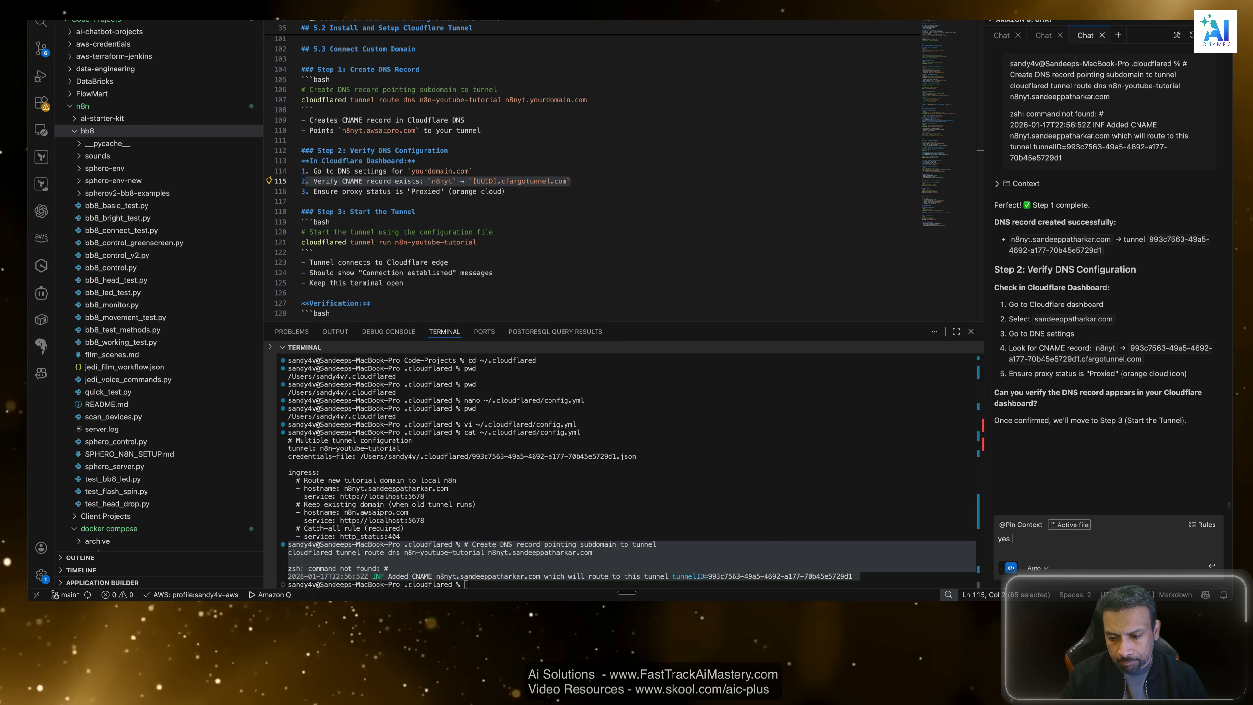
{"action": "key", "text": "shift+Return"}
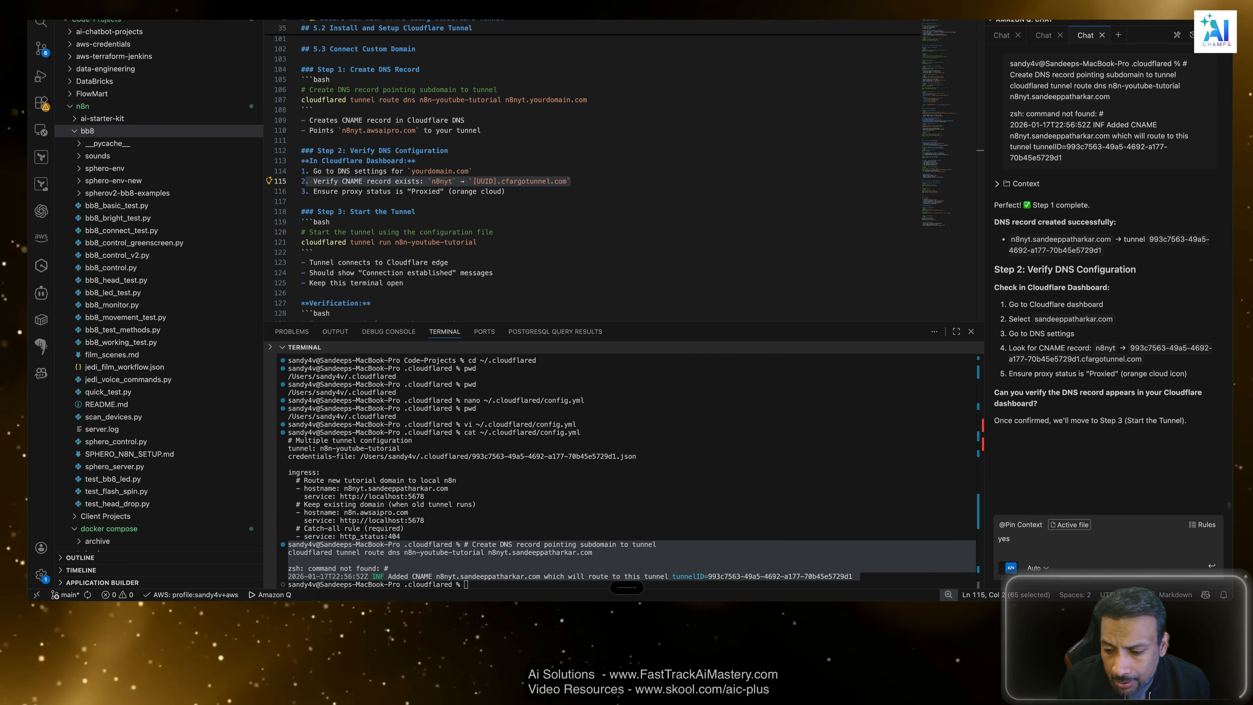
{"action": "key", "text": "fn"}
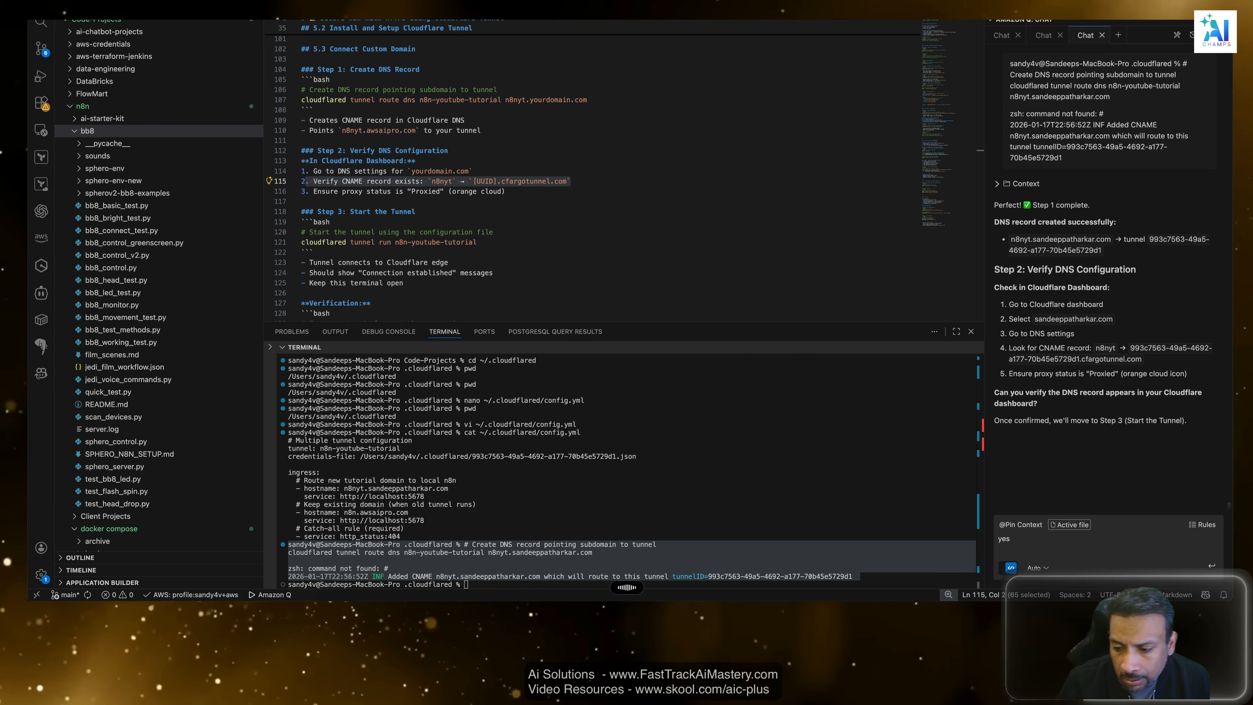
{"action": "key", "text": "fn"}
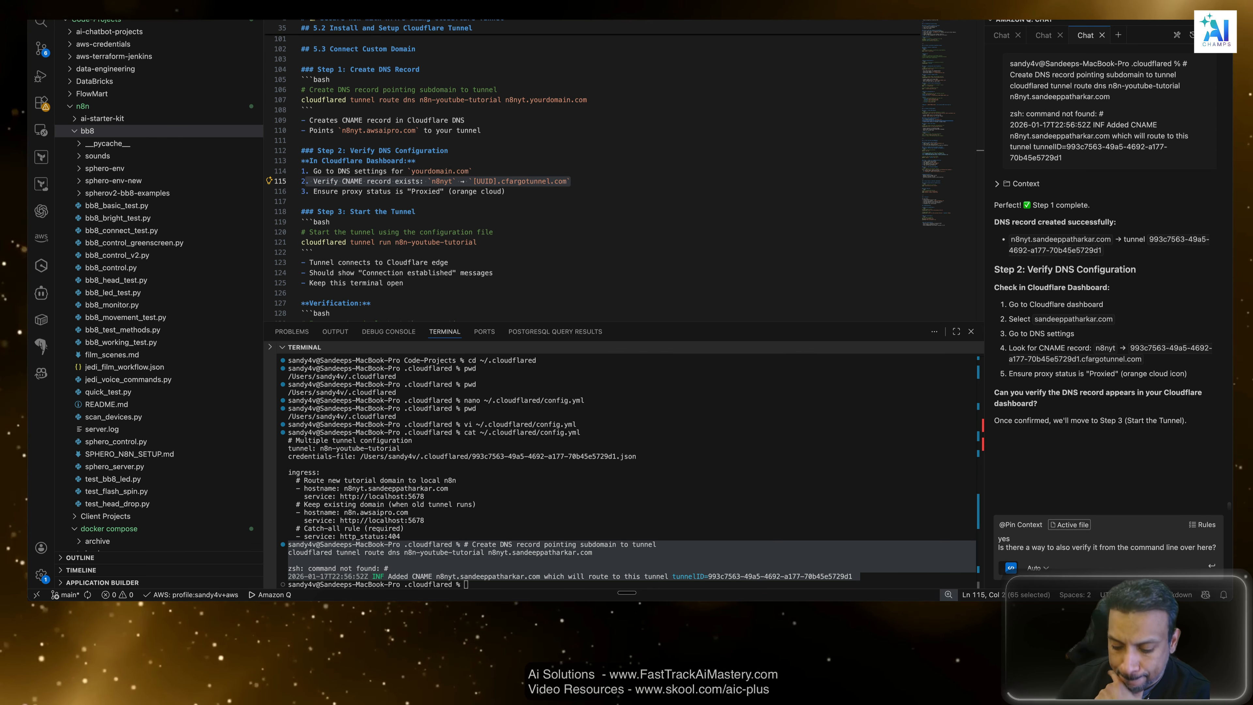
{"action": "key", "text": "Return"}
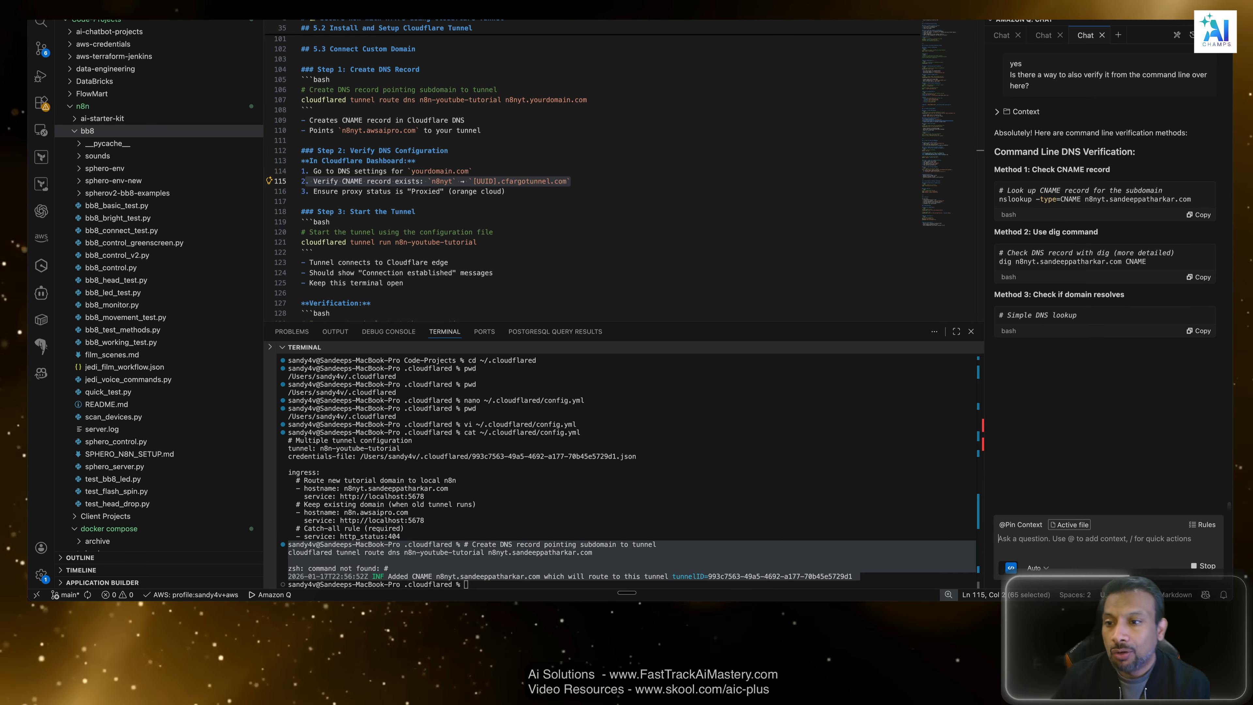
Insert two blank lines in the guide between the proxy status item of Step 2 and the Step 3 heading.
{"action": "left_click", "coordinate": [434, 200]}
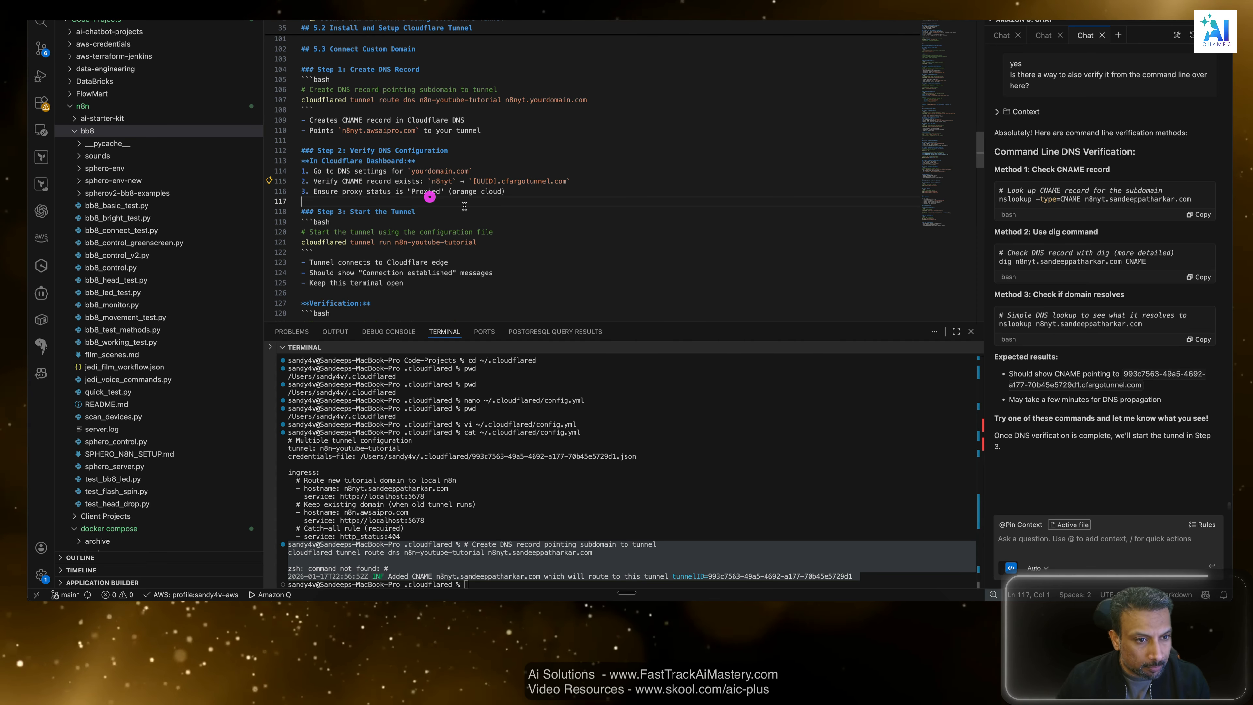
{"action": "key", "text": "Return"}
{"action": "key", "text": "Return"}
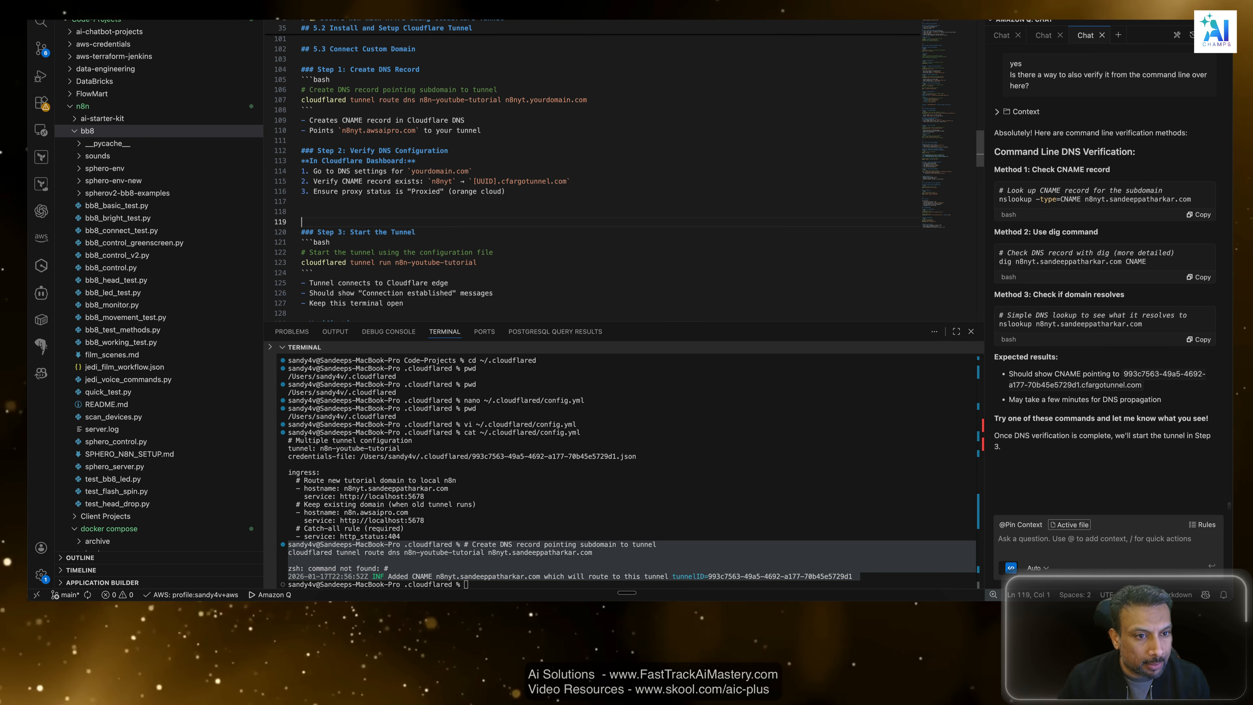
{"action": "key", "text": "Up"}
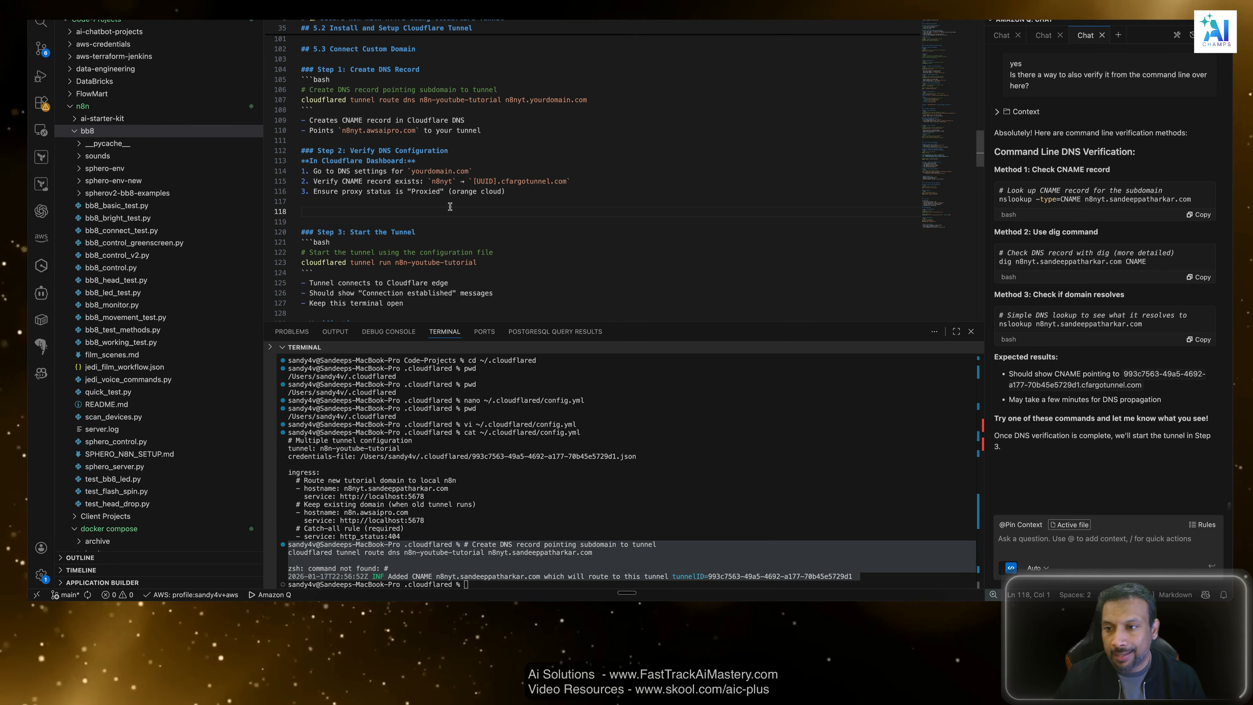
Clear the terminal, run the assistant's Method 1 command, nslookup -type=CNAME for the n8nyt subdomain, and review its output.
{"action": "left_click", "coordinate": [1198, 214]}
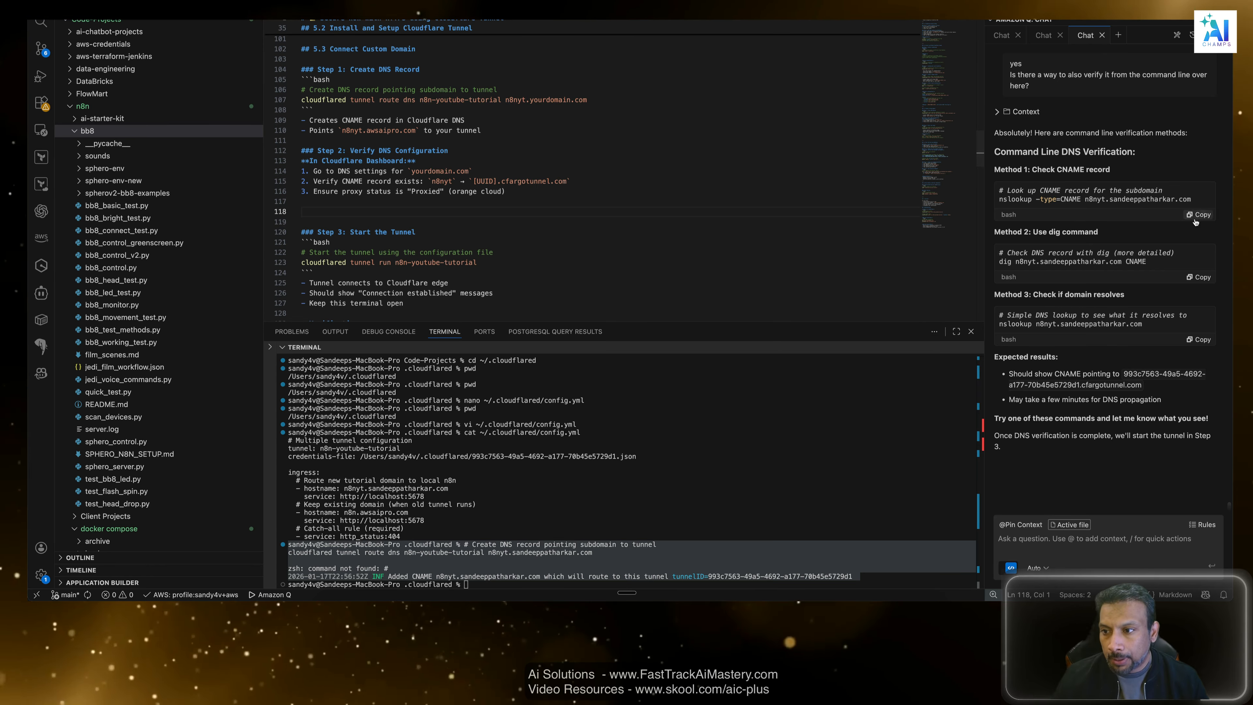
{"action": "left_click", "coordinate": [642, 490]}
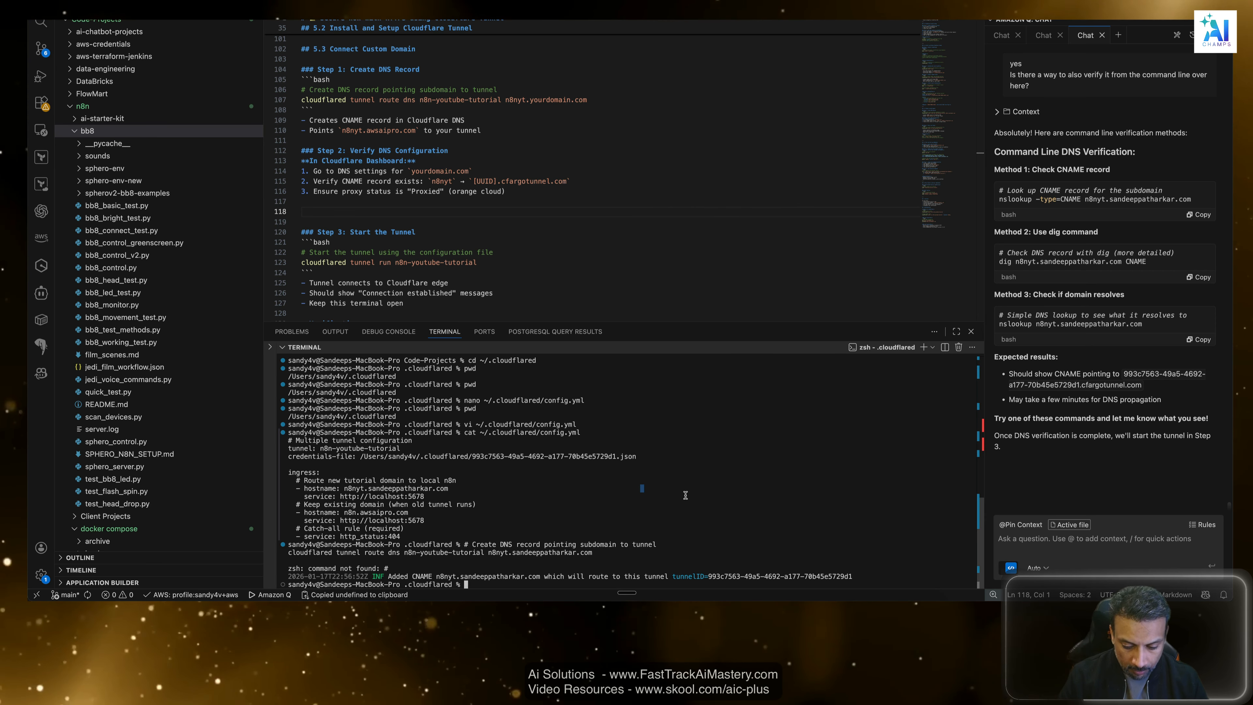
{"action": "type", "text": "clear"}
{"action": "key", "text": "Return"}
{"action": "key", "text": "super+v"}
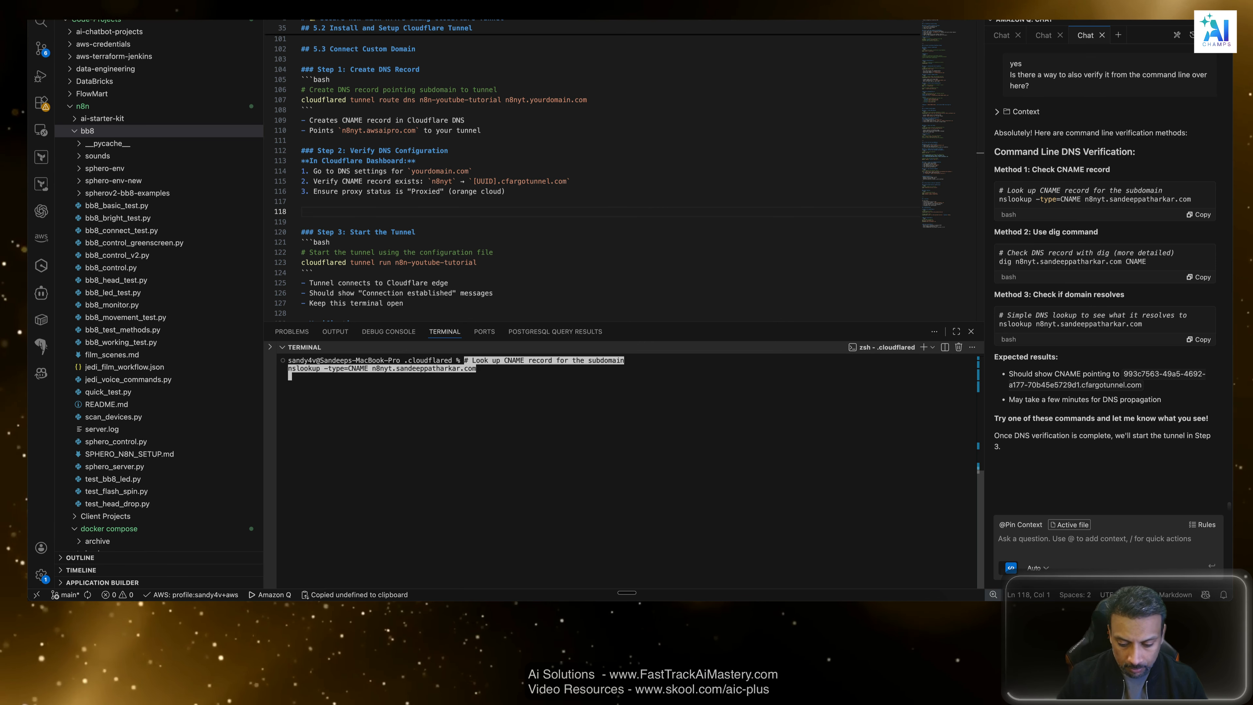
{"action": "key", "text": "Return"}
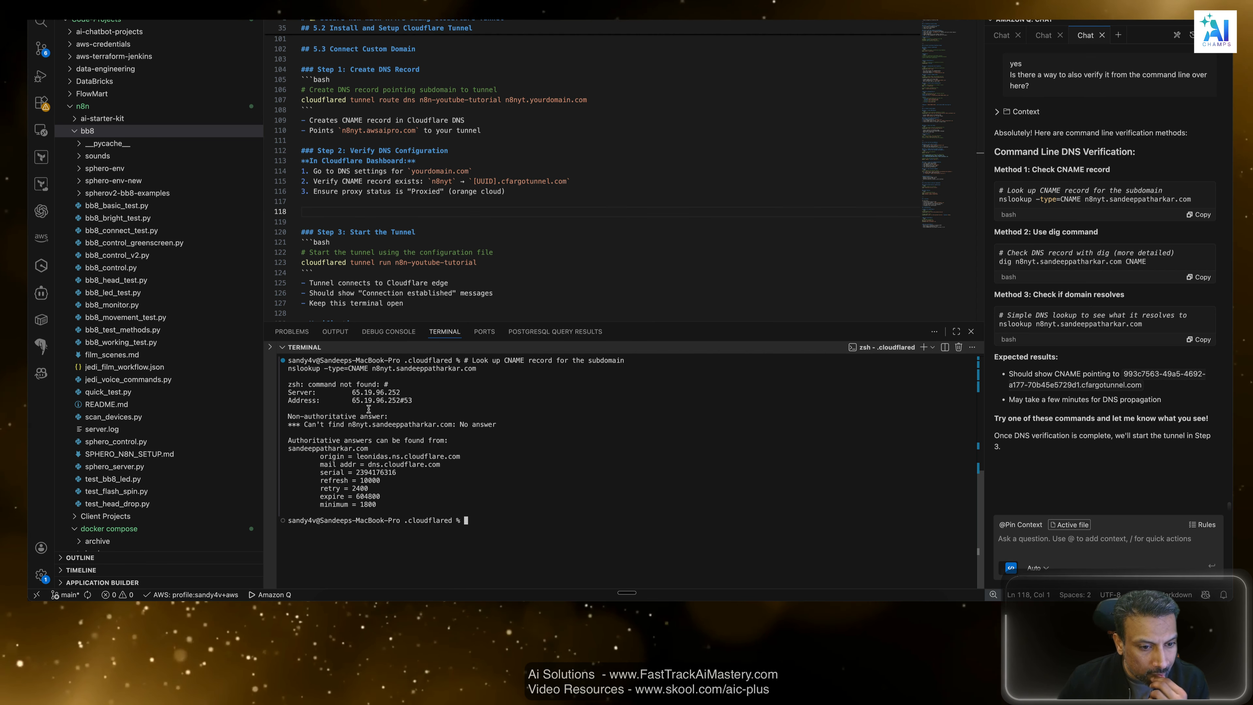
{"action": "left_click_drag", "start_coordinate": [289, 368], "coordinate": [327, 369]}
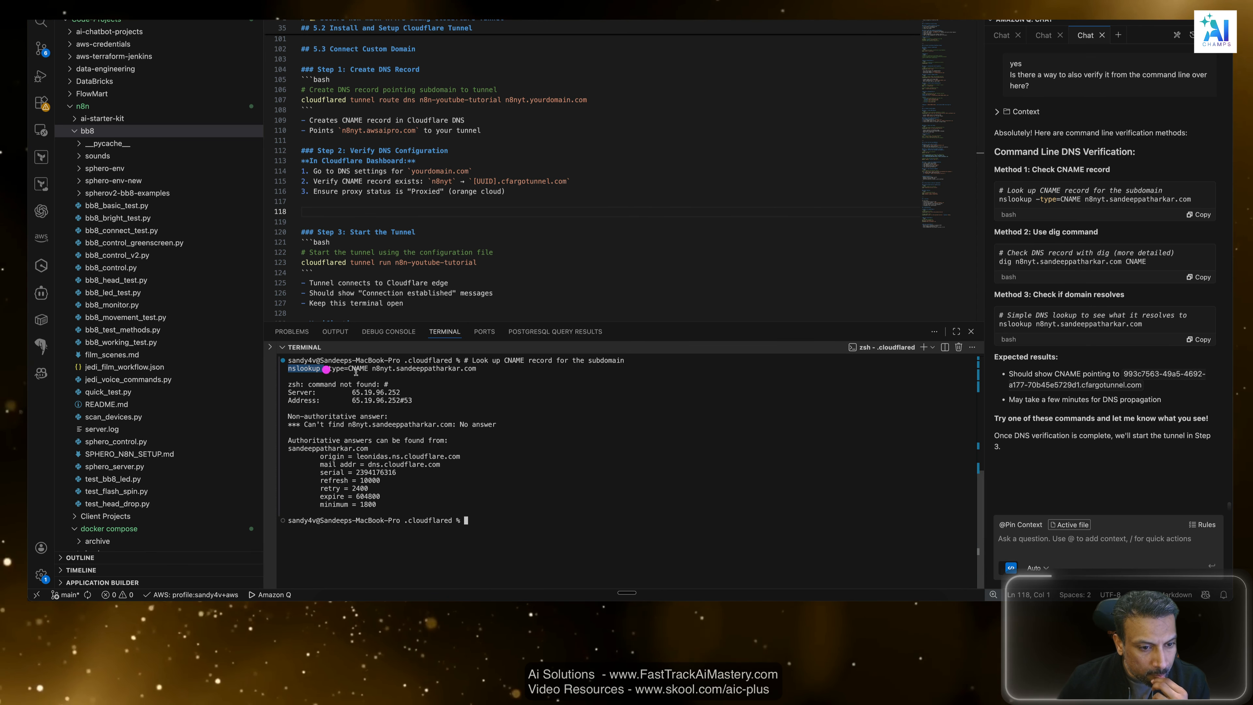
{"action": "left_click", "coordinate": [357, 370]}
{"action": "left_click_drag", "start_coordinate": [503, 368], "coordinate": [297, 368]}
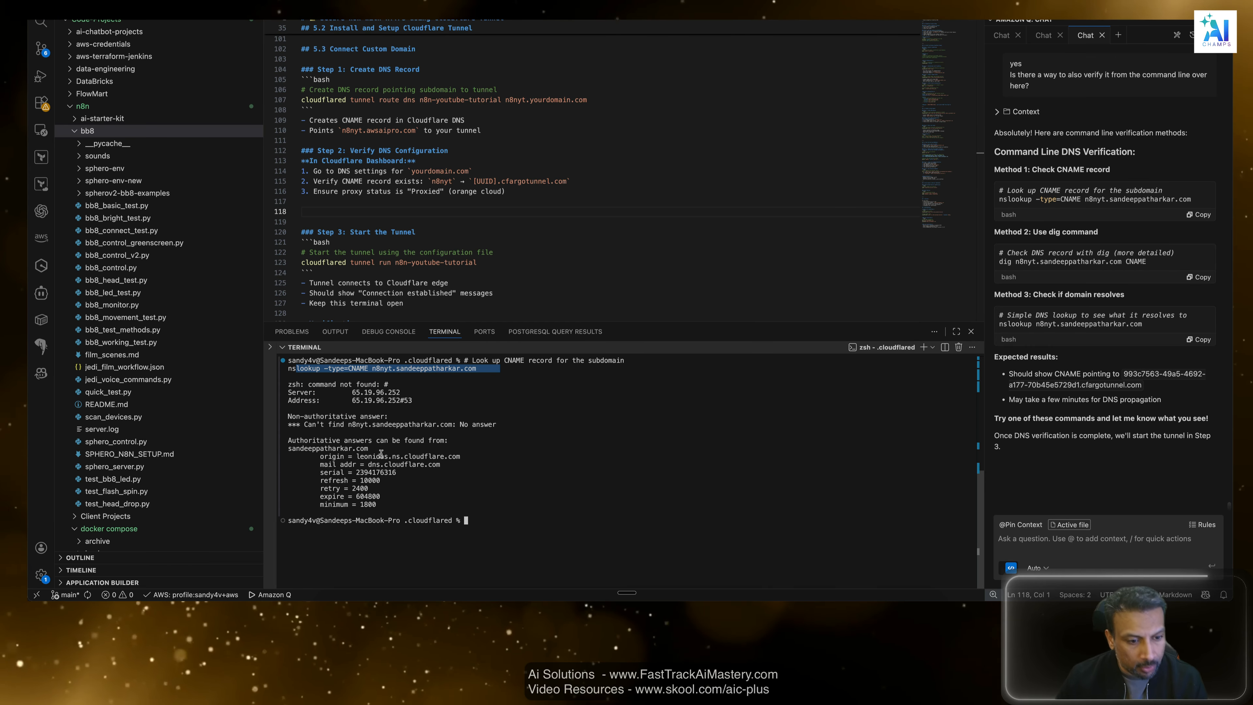
{"action": "left_click", "coordinate": [497, 514]}
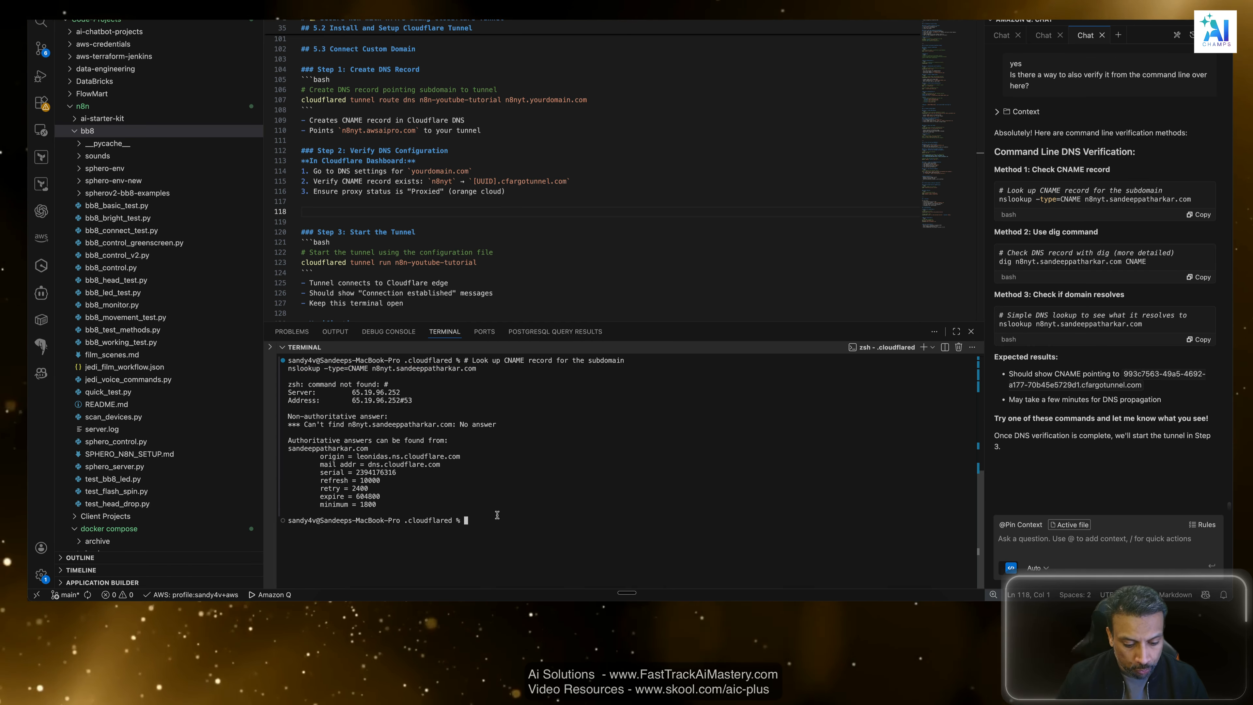
{"action": "key", "text": "super+v"}
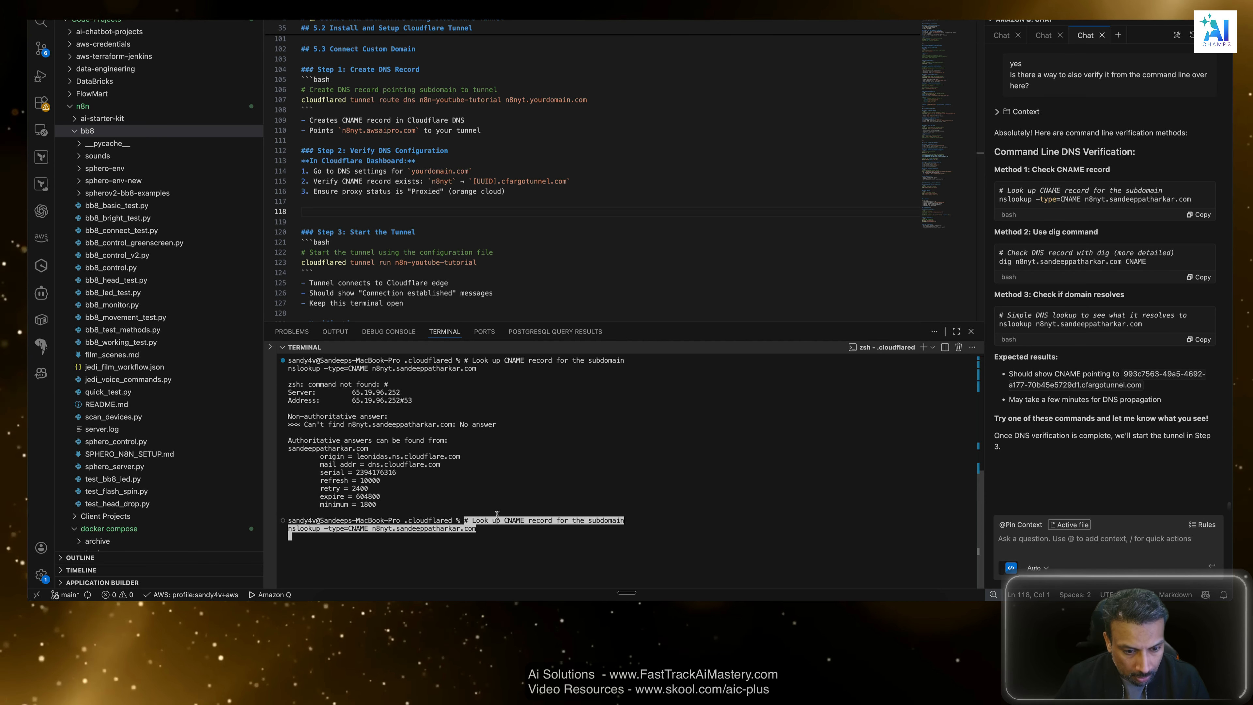
{"action": "key", "text": "ctrl+c"}
{"action": "key", "text": "ctrl+c"}
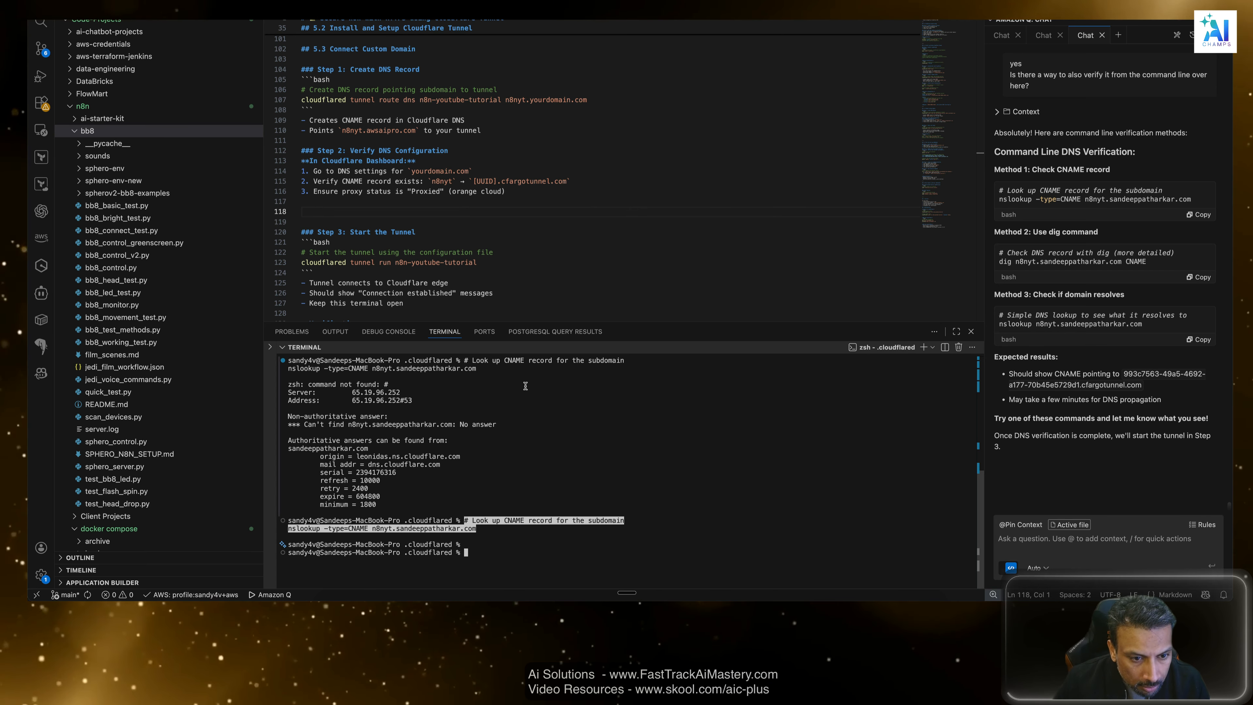
{"action": "left_click", "coordinate": [438, 382]}
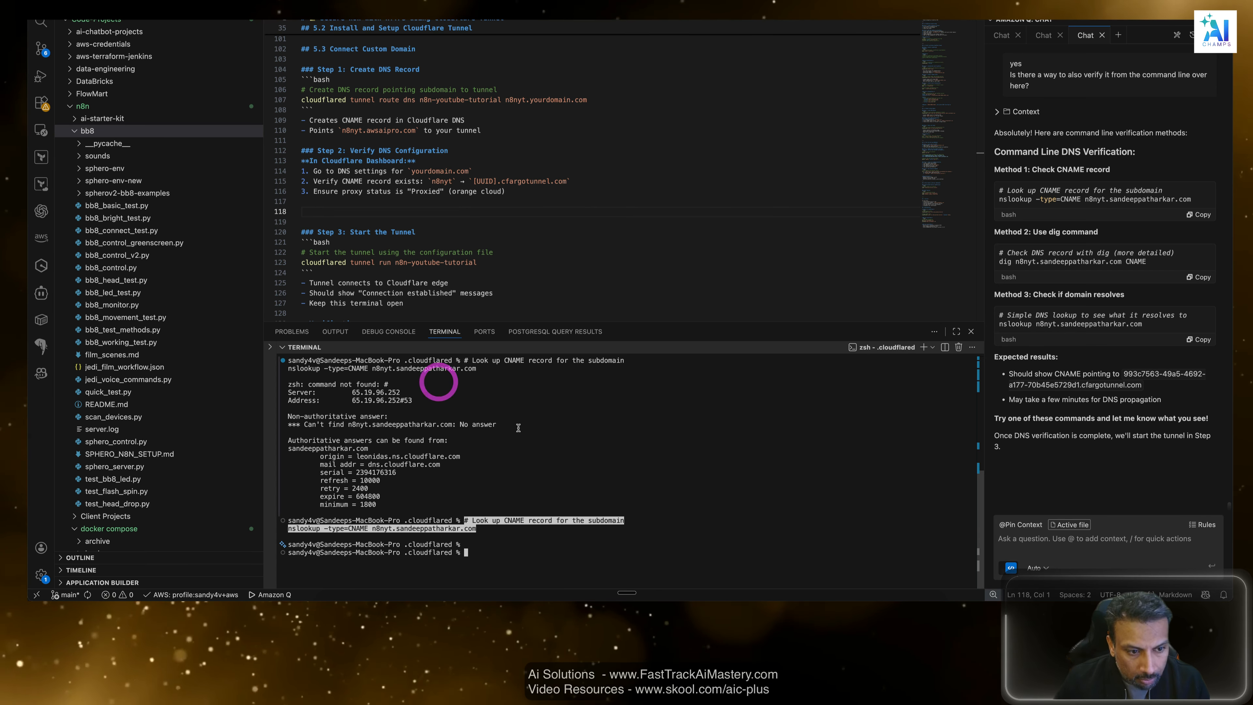
Run the Method 1 CNAME lookup with ueriue inserted before the domain name, and compare its output with the earlier lookup.
{"action": "left_click", "coordinate": [1193, 219]}
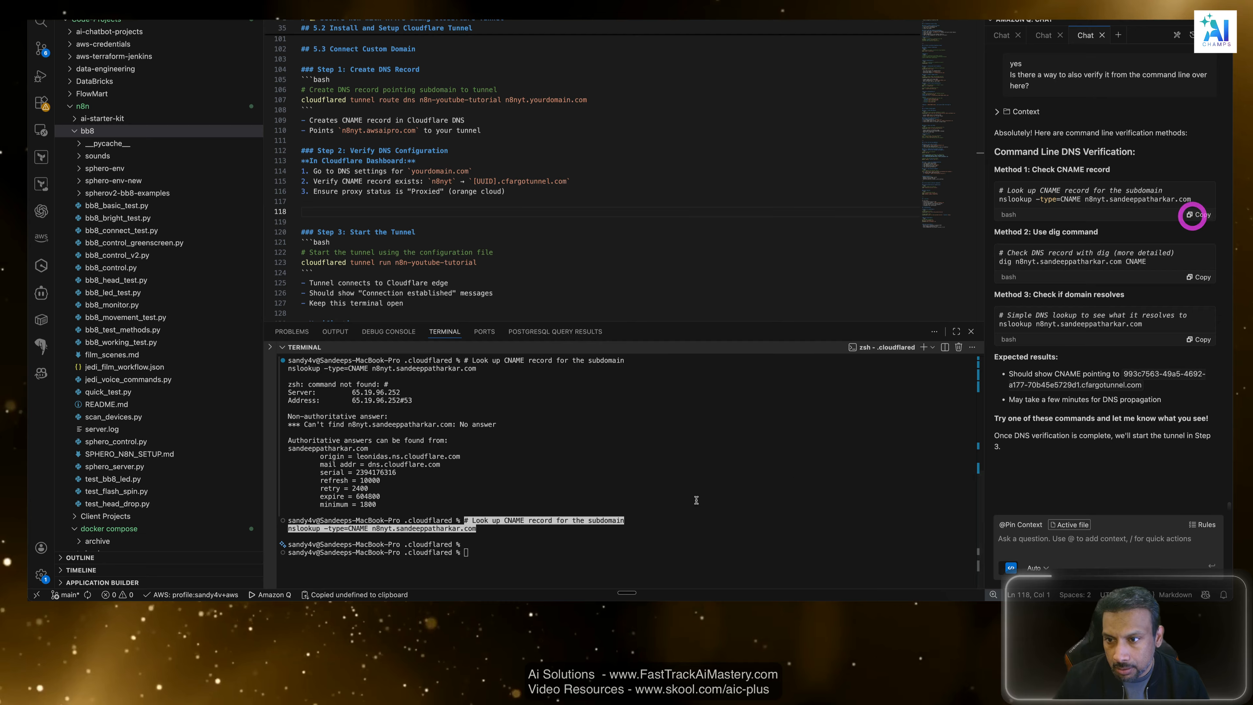
{"action": "left_click", "coordinate": [560, 560]}
{"action": "key", "text": "super+v"}
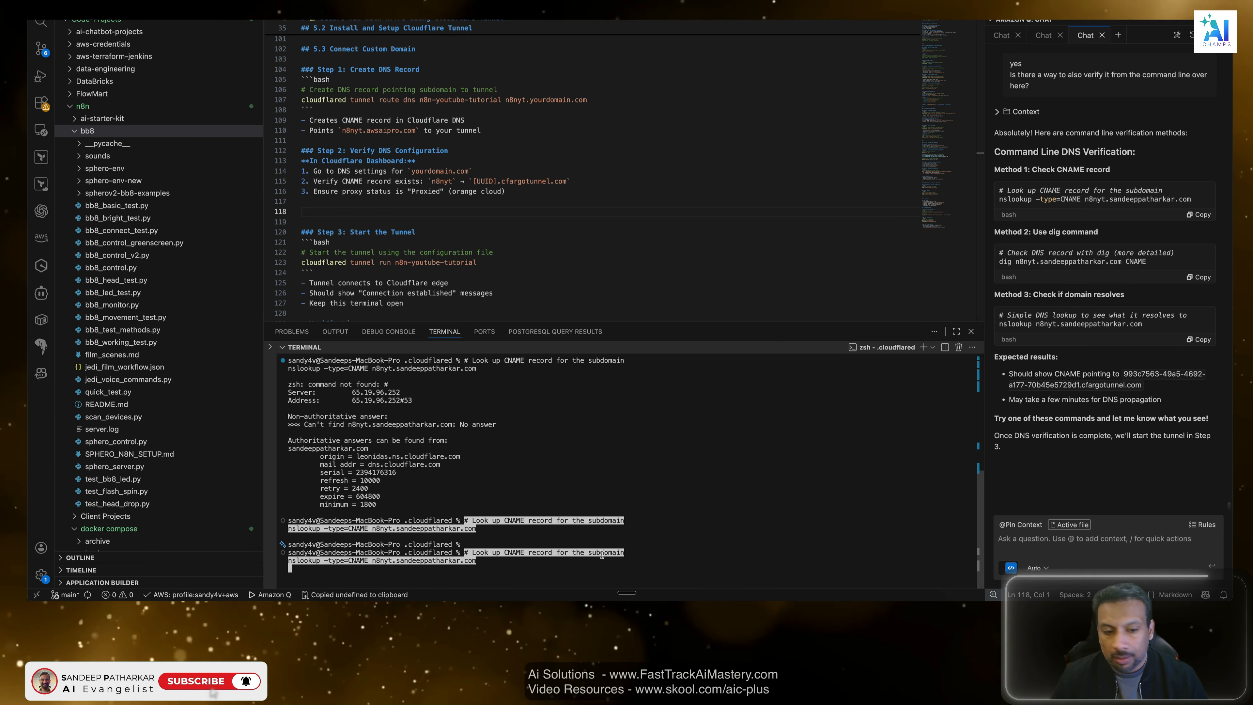
{"action": "key", "text": "Left"}
{"action": "key", "text": "Left"}
{"action": "key", "text": "Left"}
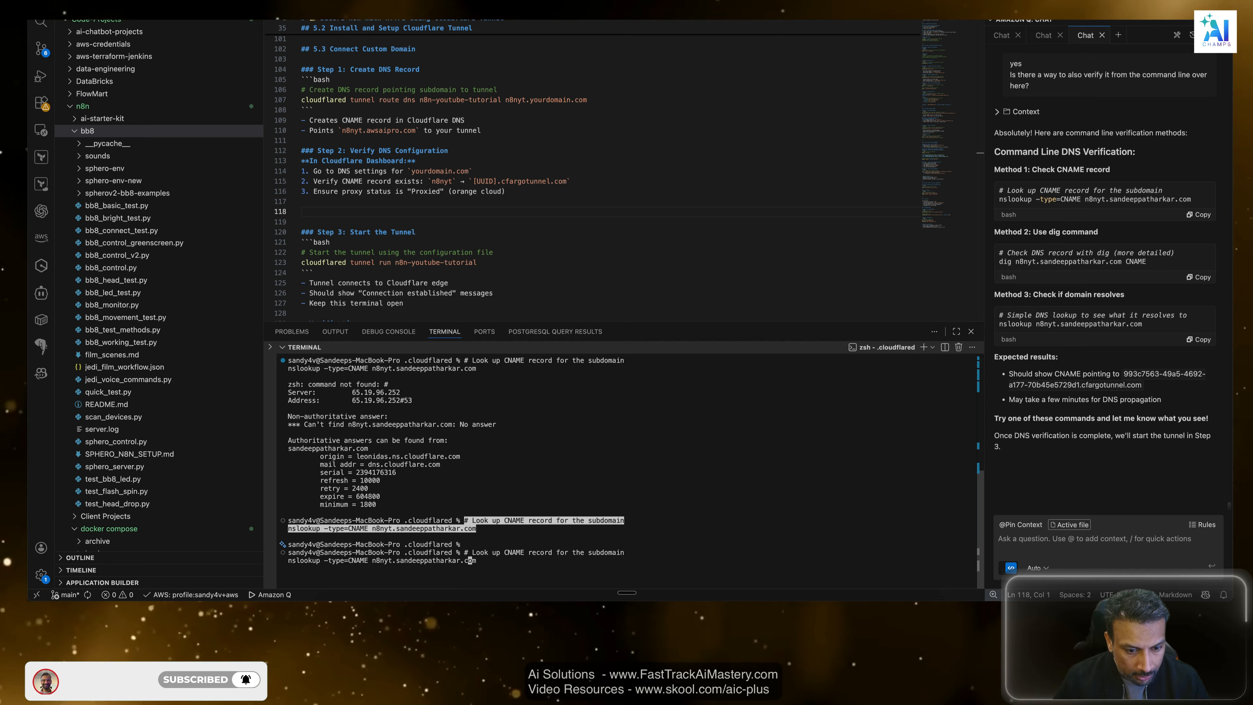
{"action": "key", "text": "Left"}
{"action": "key", "text": "Left"}
{"action": "key", "text": "Left"}
{"action": "key", "text": "Left"}
{"action": "key", "text": "Left"}
{"action": "key", "text": "Left"}
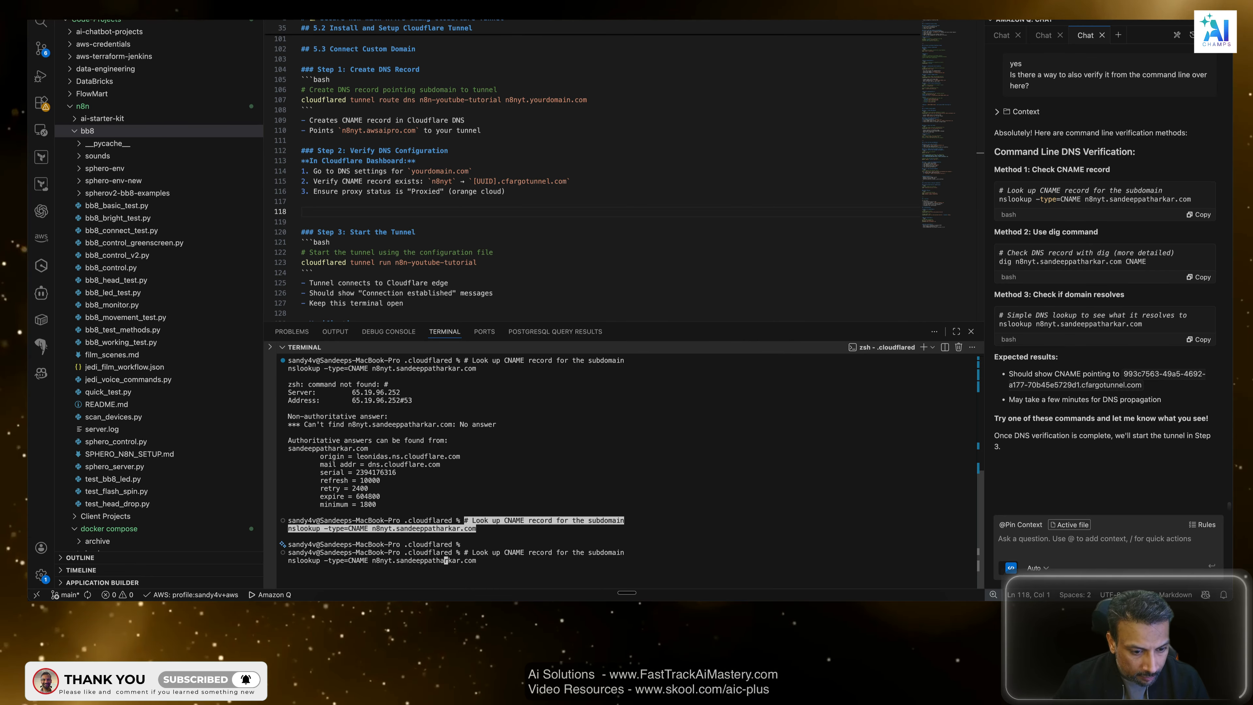
{"action": "key", "text": "Left"}
{"action": "key", "text": "Left"}
{"action": "key", "text": "Left"}
{"action": "key", "text": "Left"}
{"action": "key", "text": "Left"}
{"action": "key", "text": "Left"}
{"action": "key", "text": "Left"}
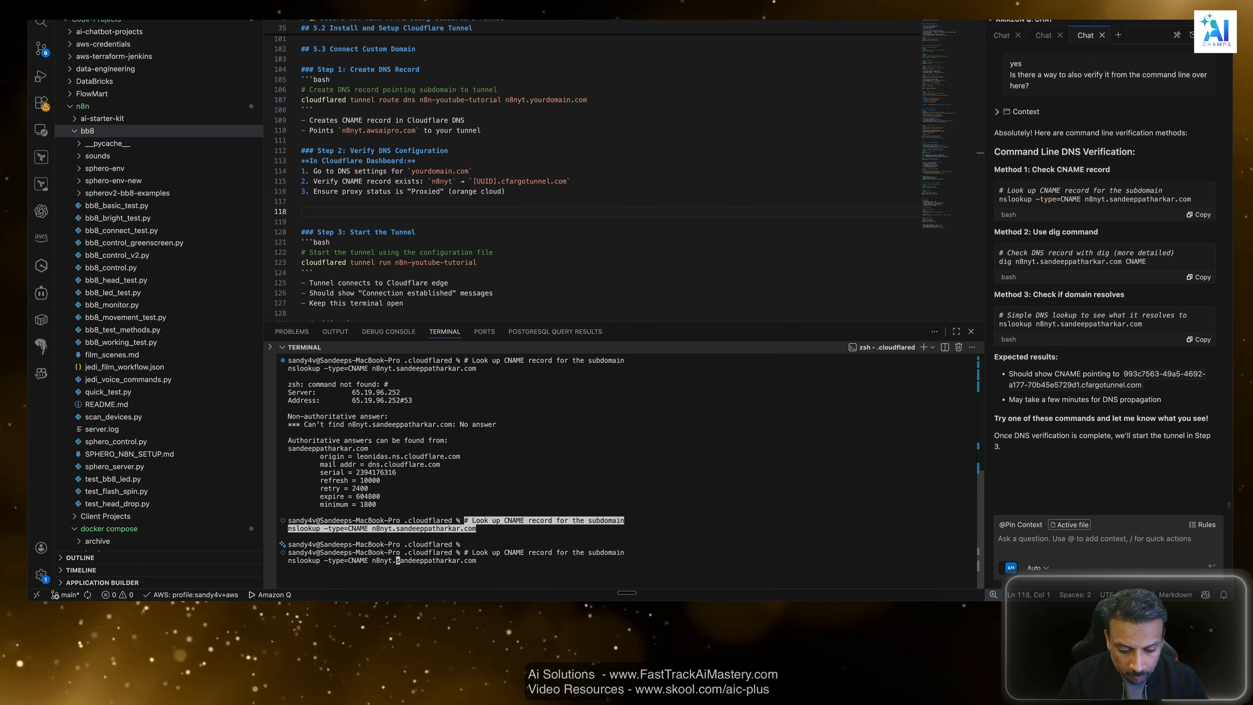
{"action": "key", "text": "Return"}
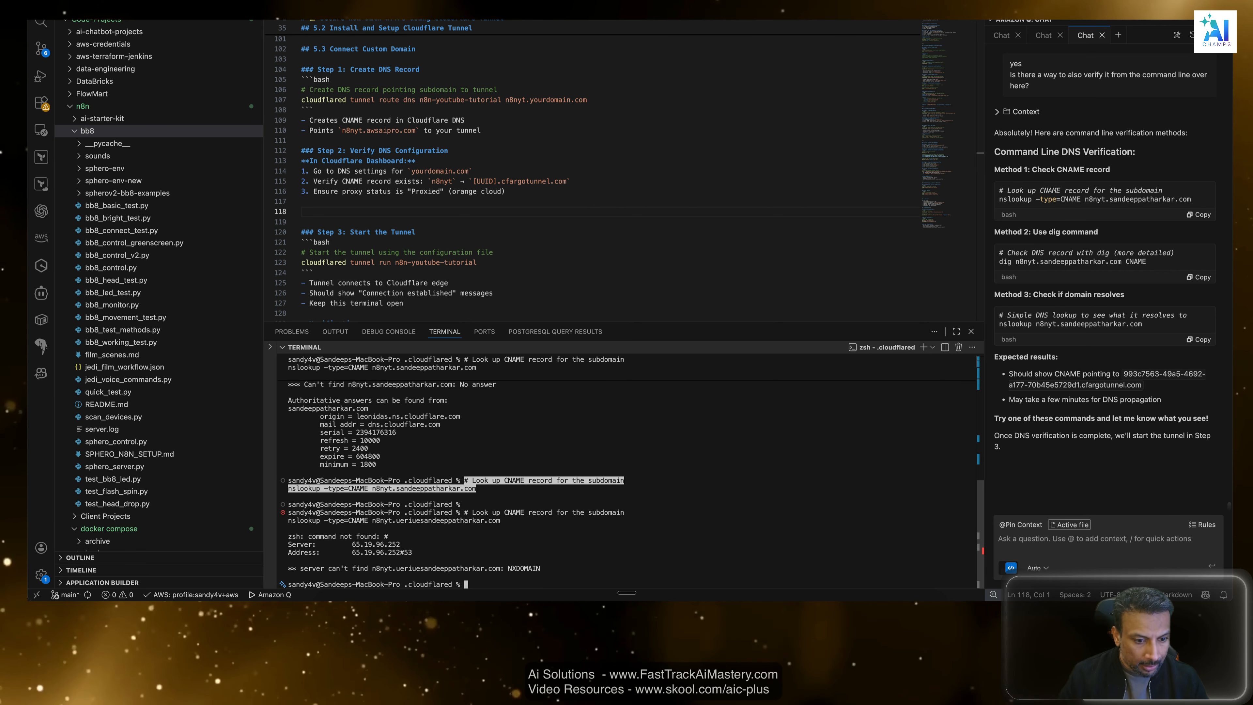
{"action": "left_click_drag", "start_coordinate": [423, 528], "coordinate": [288, 534]}
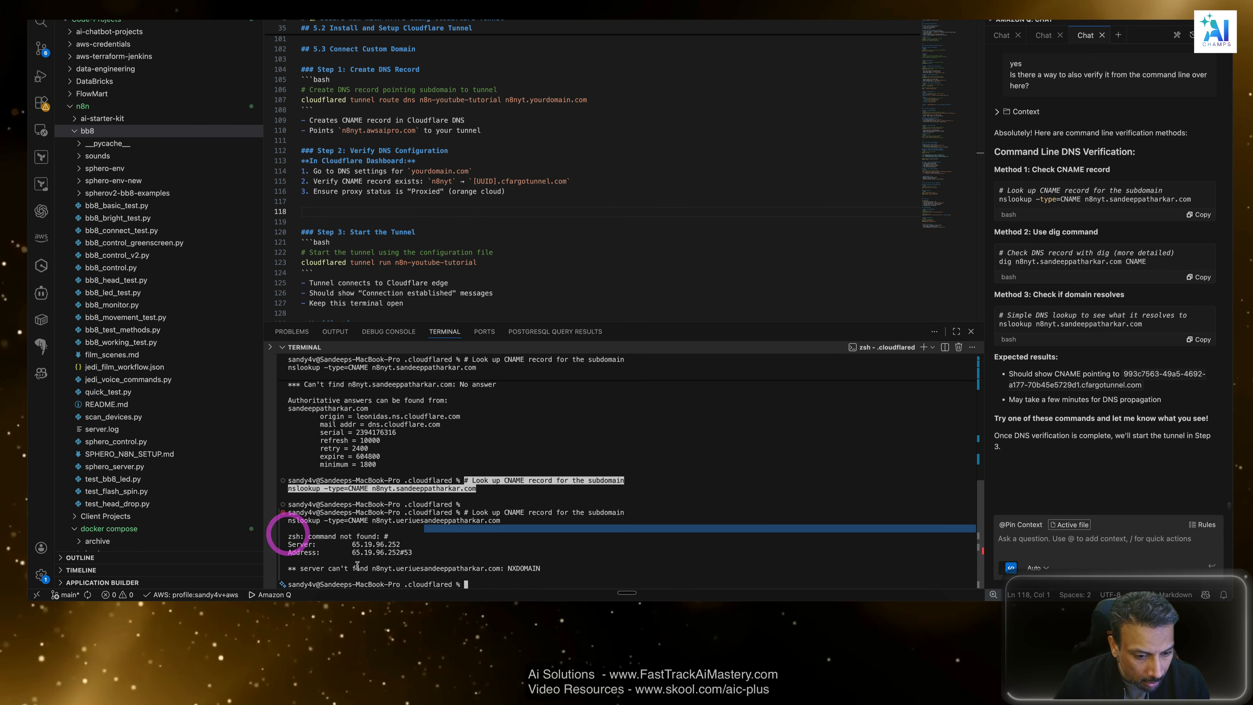
{"action": "left_click_drag", "start_coordinate": [538, 569], "coordinate": [283, 566]}
{"action": "left_click_drag", "start_coordinate": [288, 400], "coordinate": [396, 465]}
{"action": "left_click", "coordinate": [408, 460]}
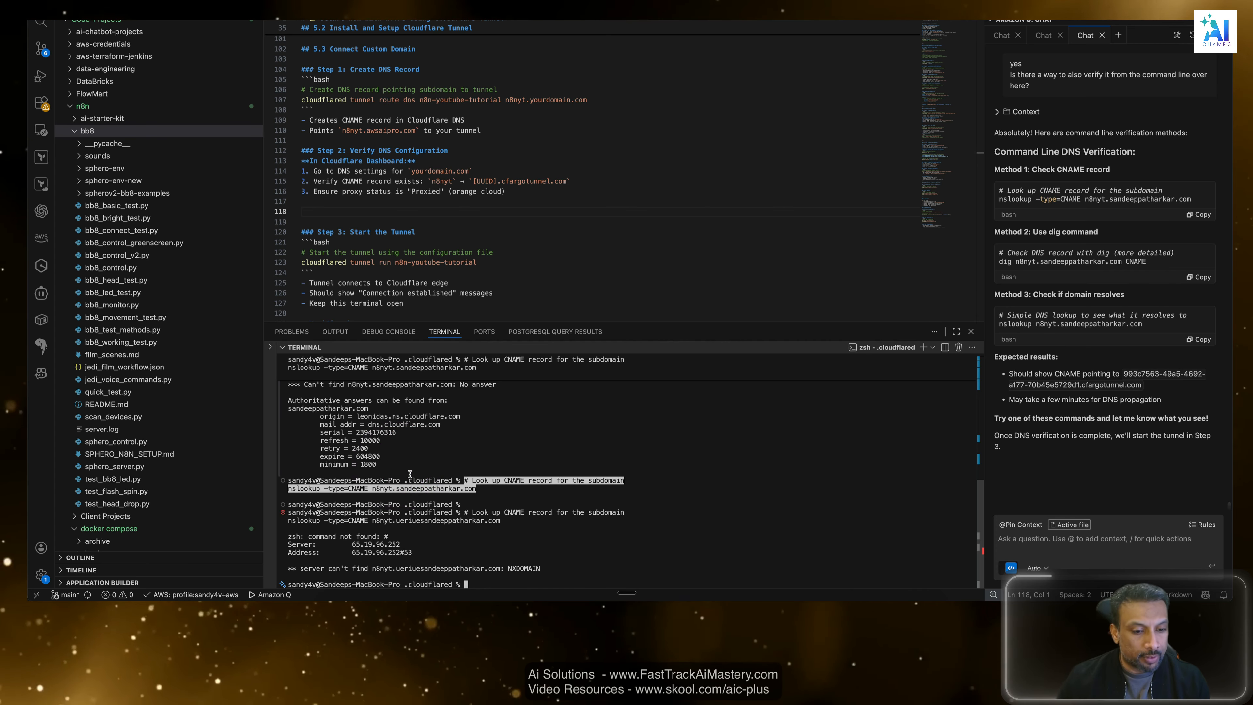
Add "** command line verification" below Step 2's proxy status item in the guide, followed by the assistant's Method 1 CNAME lookup command.
{"action": "left_click_drag", "start_coordinate": [463, 425], "coordinate": [321, 422]}
{"action": "left_click", "coordinate": [441, 437]}
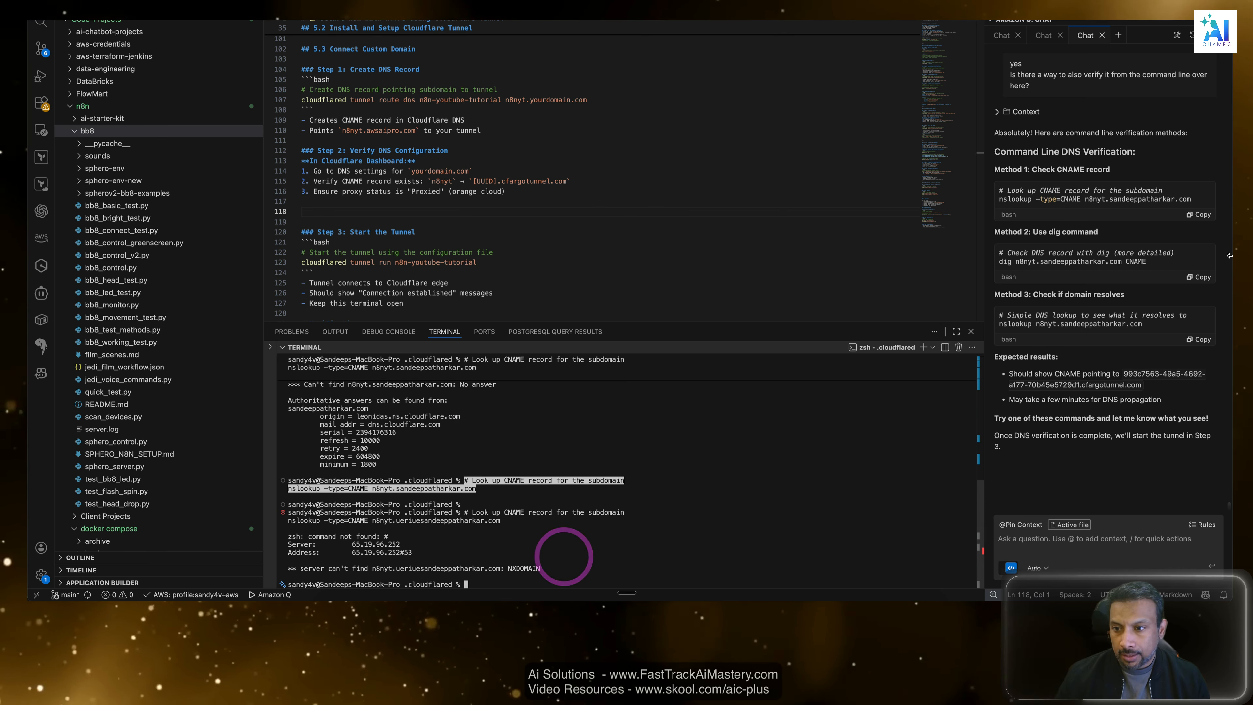
{"action": "left_click", "coordinate": [1190, 215]}
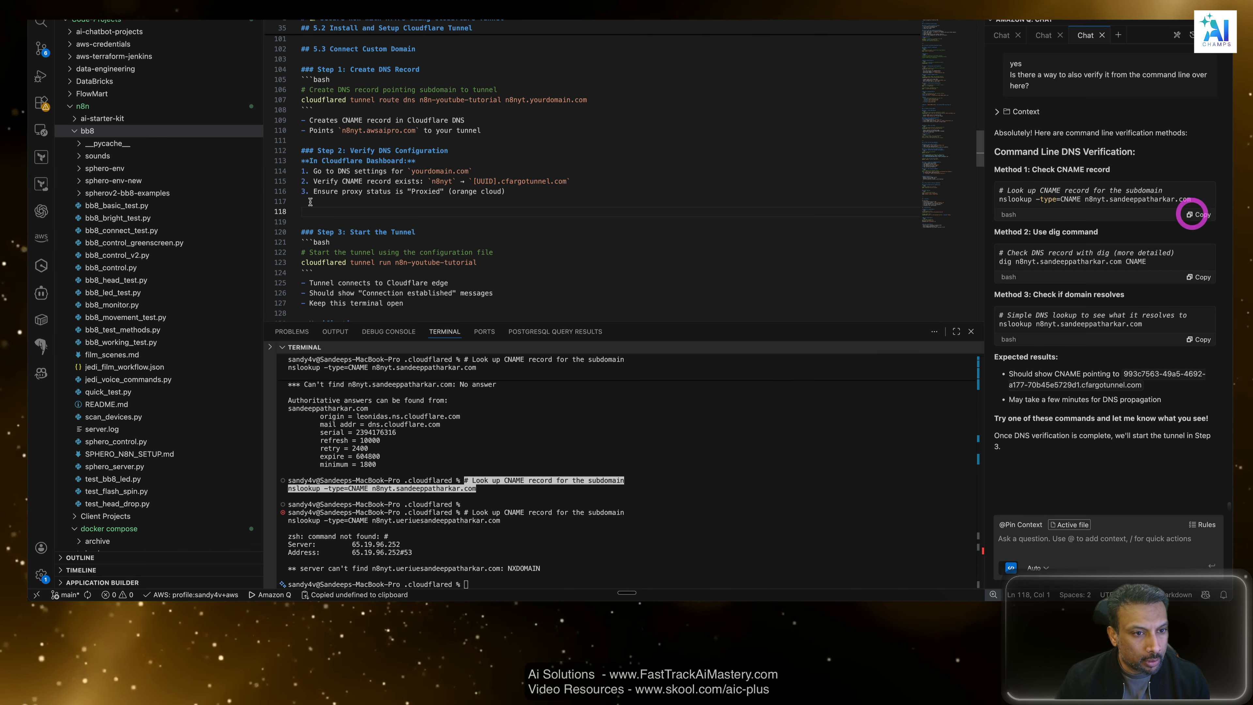
{"action": "left_click", "coordinate": [335, 211]}
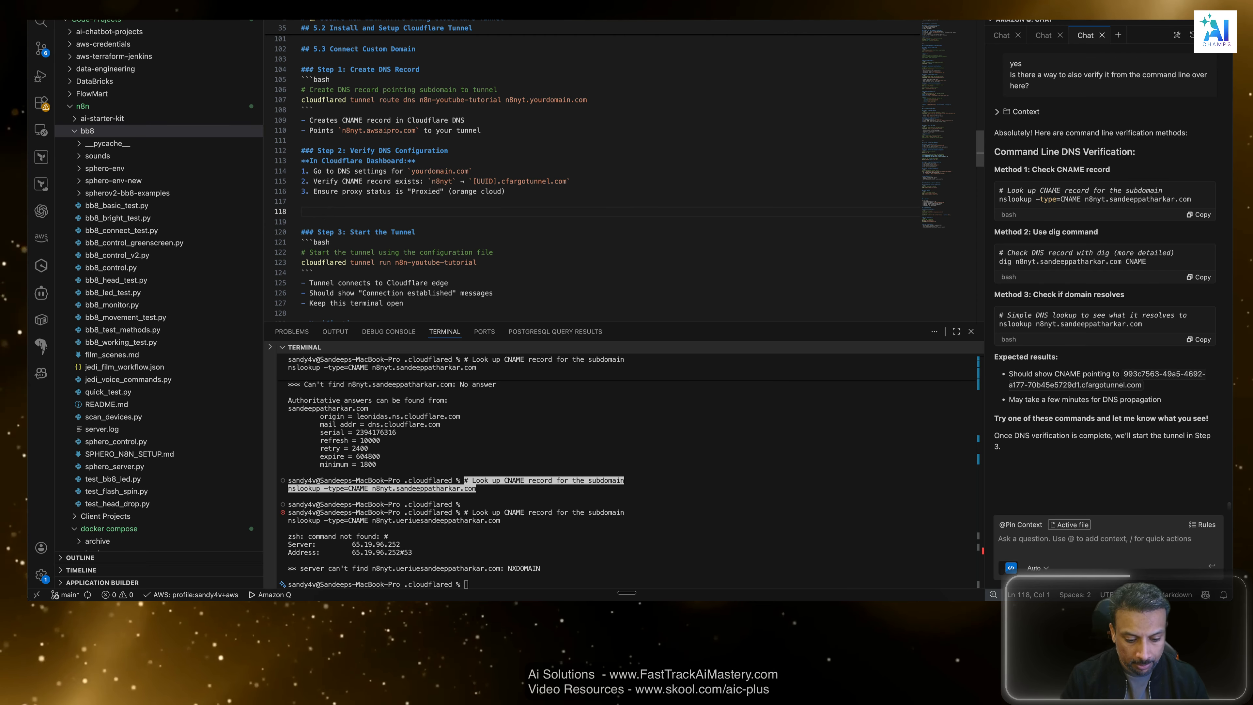
{"action": "type", "text": "comma"}
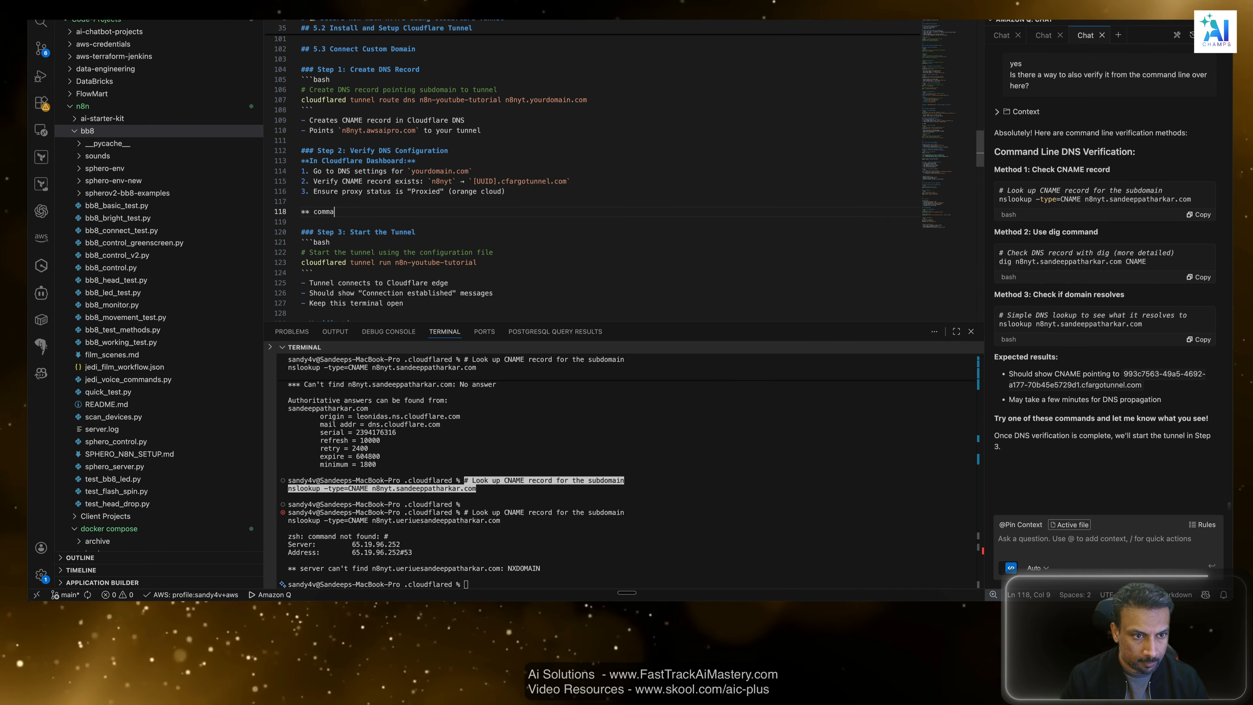
{"action": "type", "text": "nd line verification"}
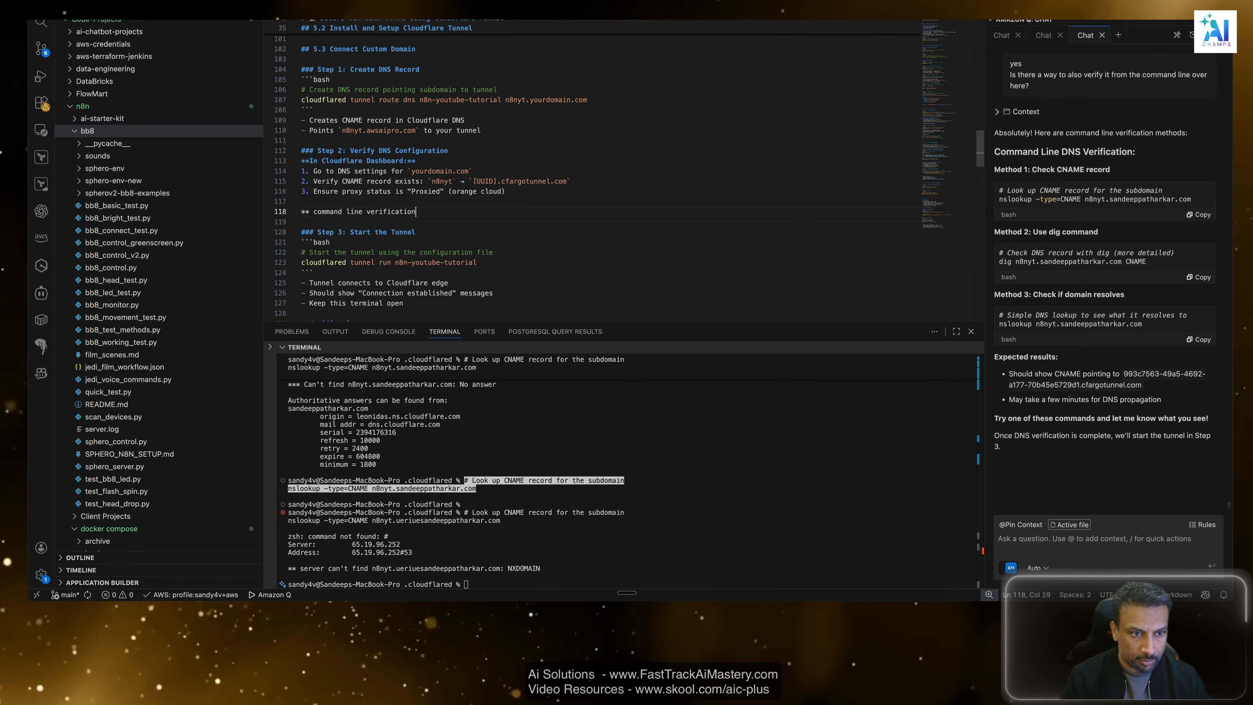
{"action": "key", "text": "Return"}
{"action": "key", "text": "super+v"}
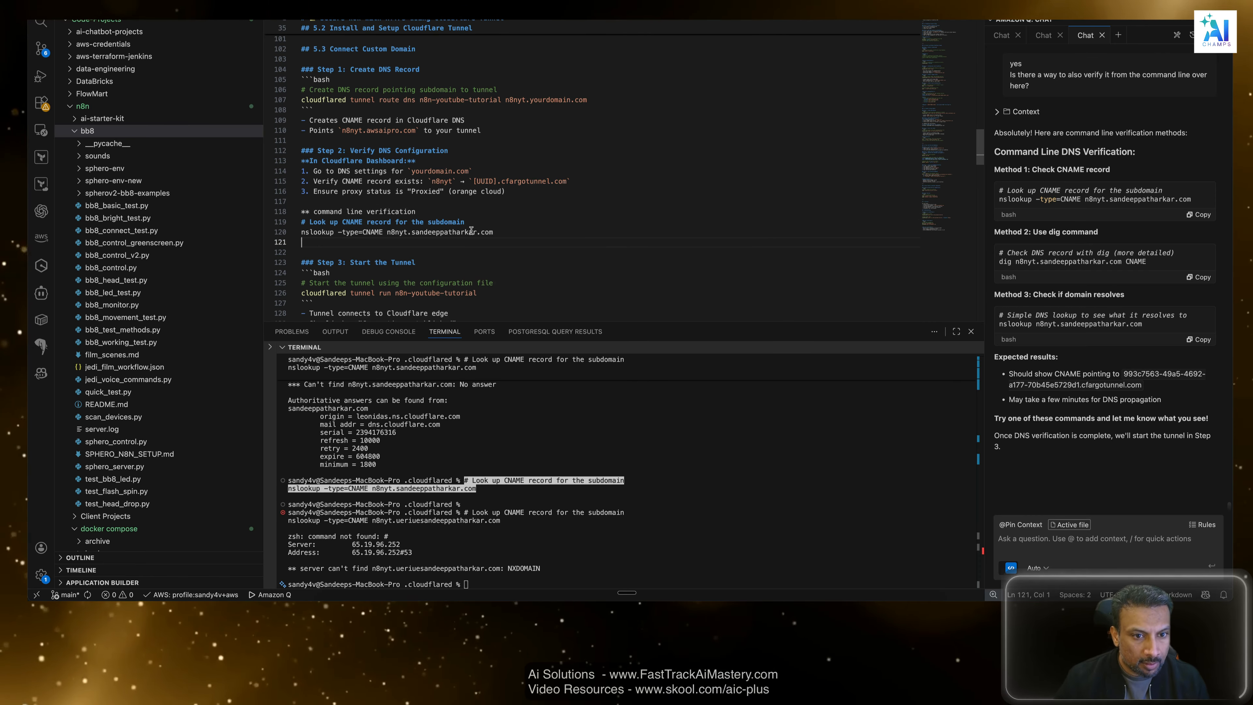
Replace the domain name in the guide's nslookup command with the placeholder [yourdomain.com], and remove the extra blank line before Step 3.
{"action": "left_click_drag", "start_coordinate": [476, 232], "coordinate": [412, 230]}
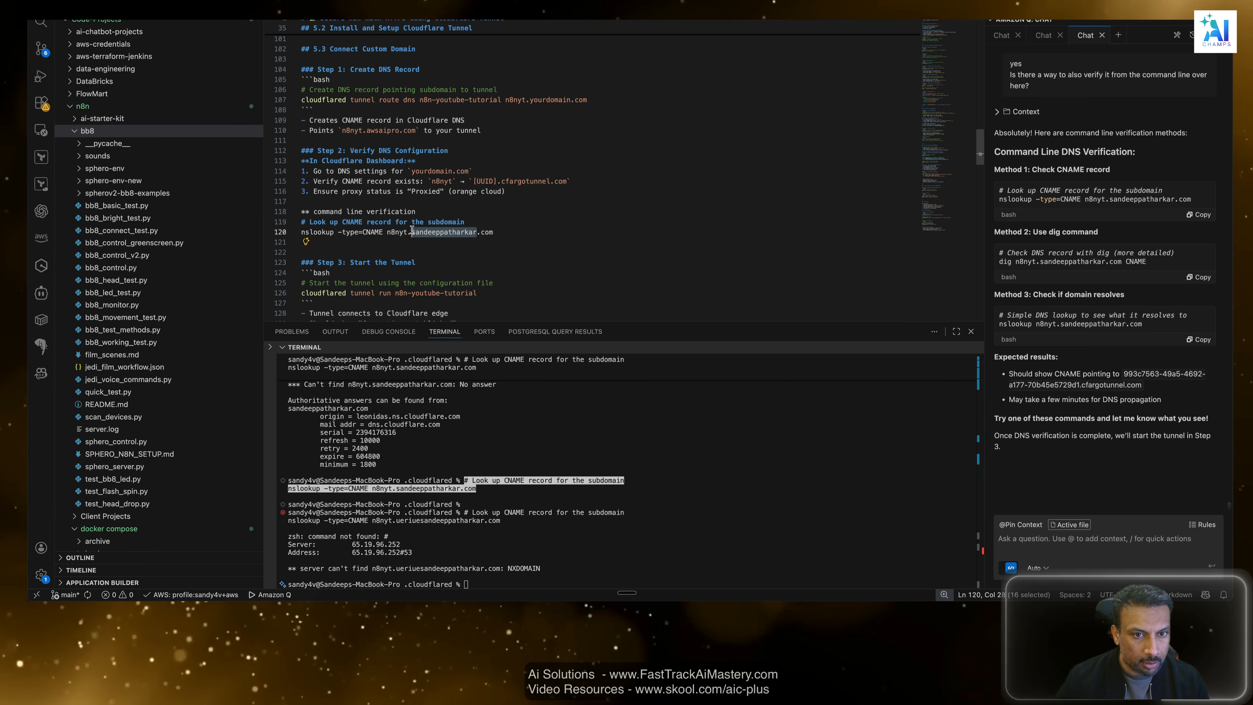
{"action": "type", "text": "["}
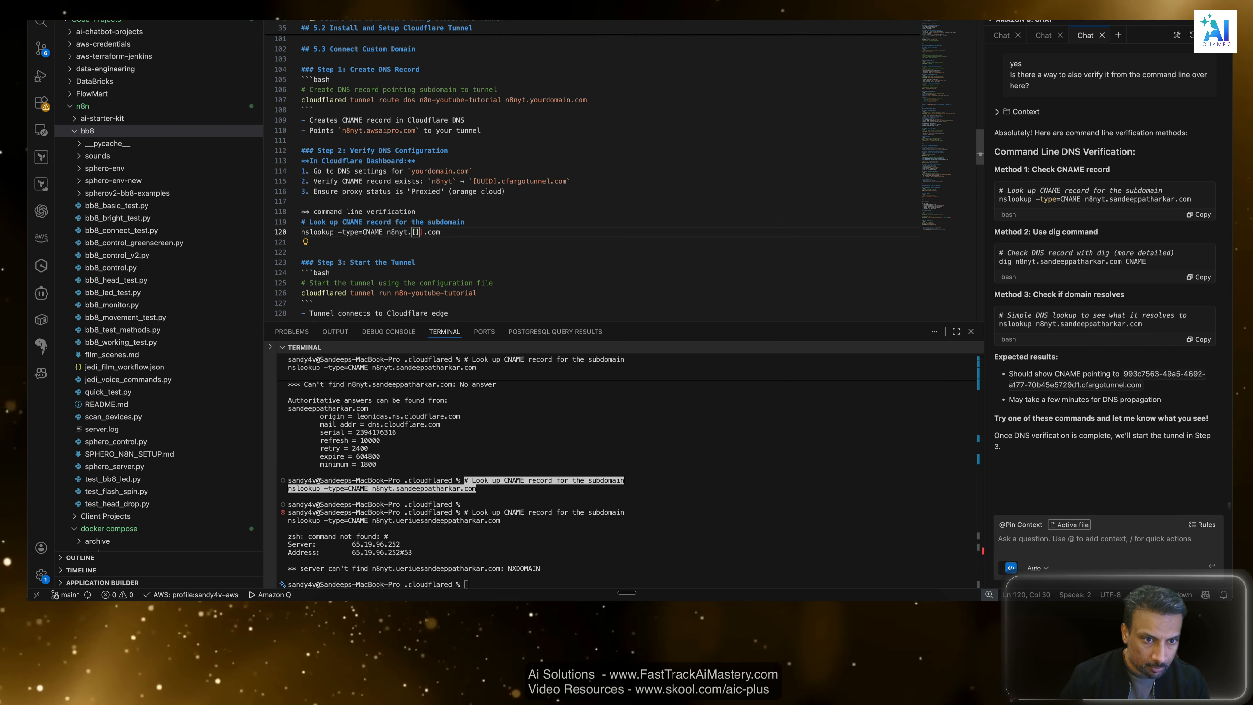
{"action": "type", "text": "yourcomain.com"}
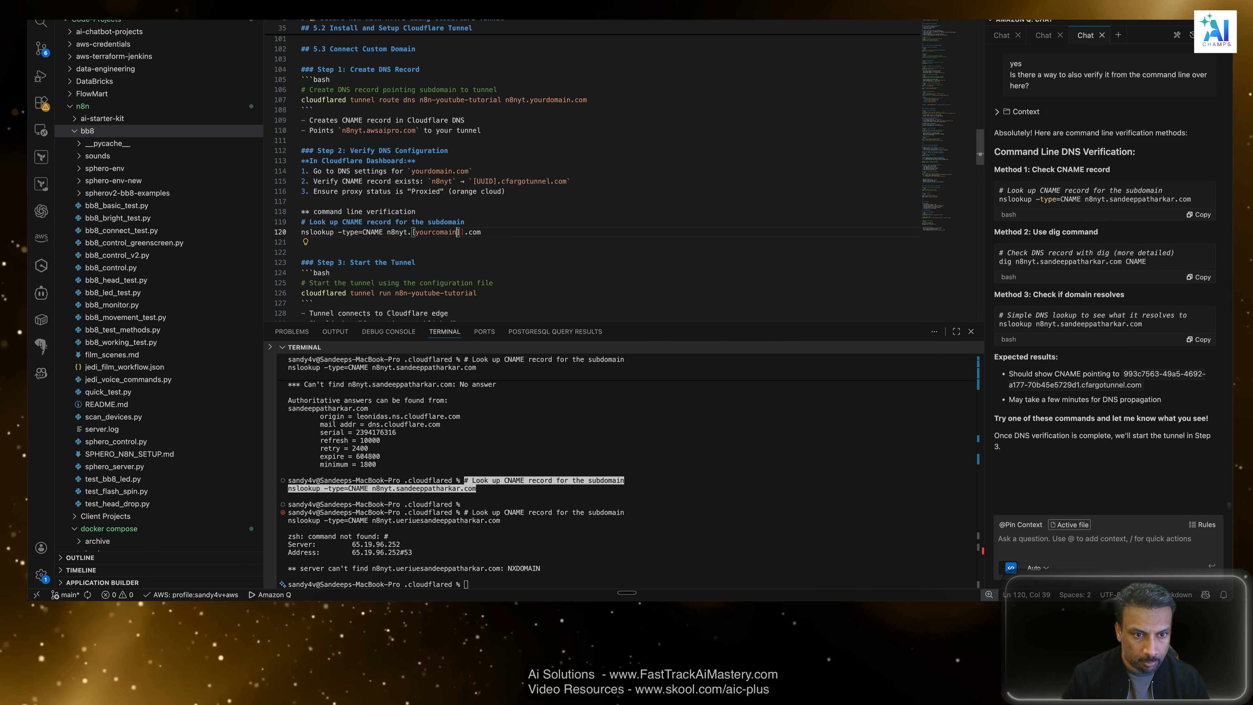
{"action": "left_click", "coordinate": [436, 231]}
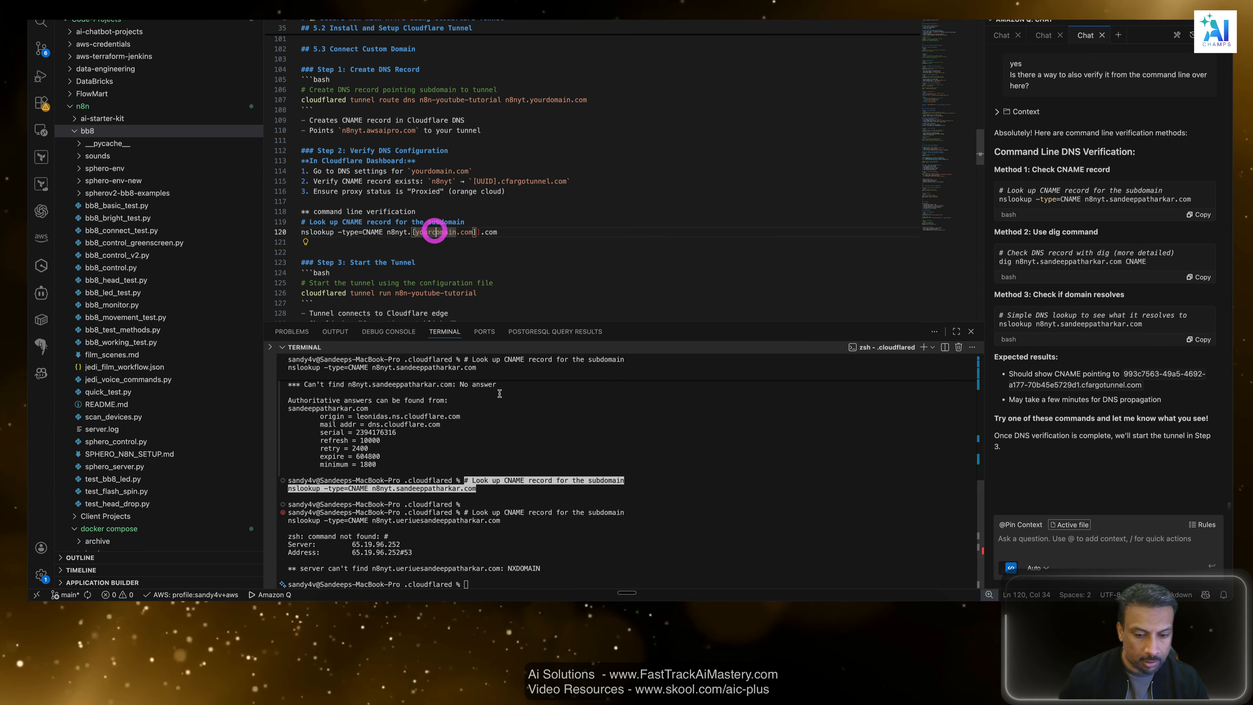
{"action": "key", "text": "BackSpace"}
{"action": "type", "text": "d"}
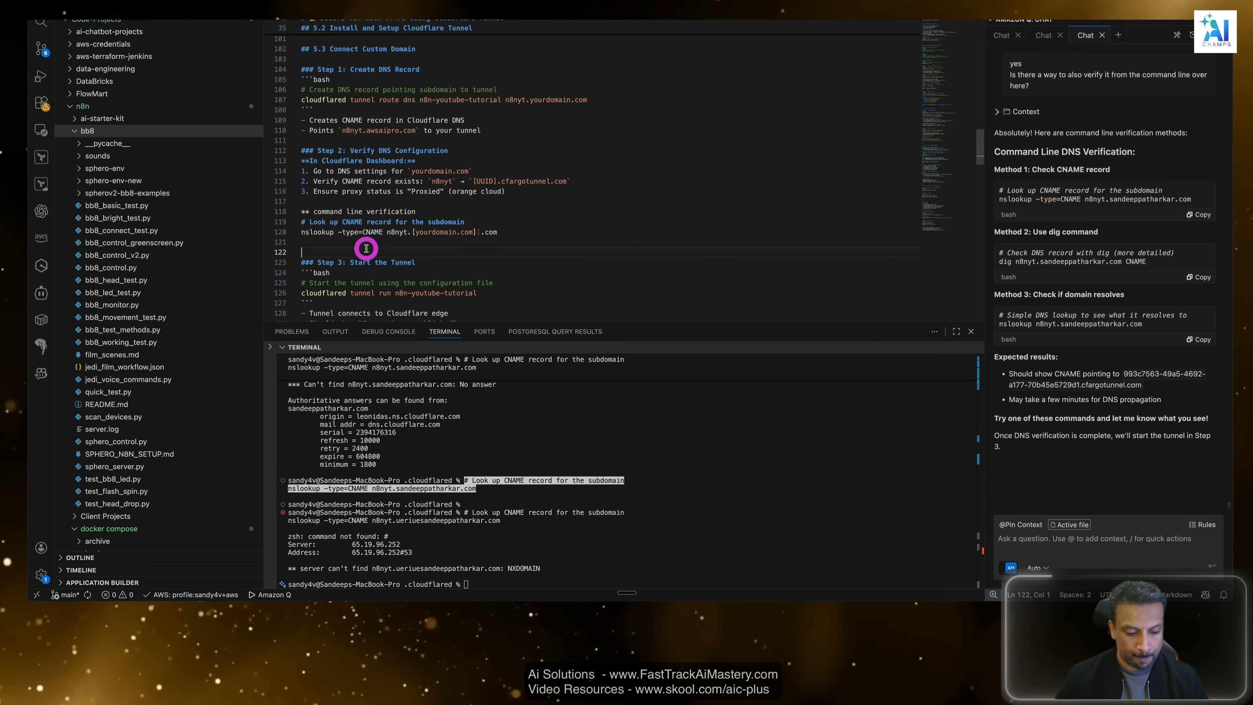
{"action": "left_click", "coordinate": [361, 247]}
{"action": "key", "text": "BackSpace"}
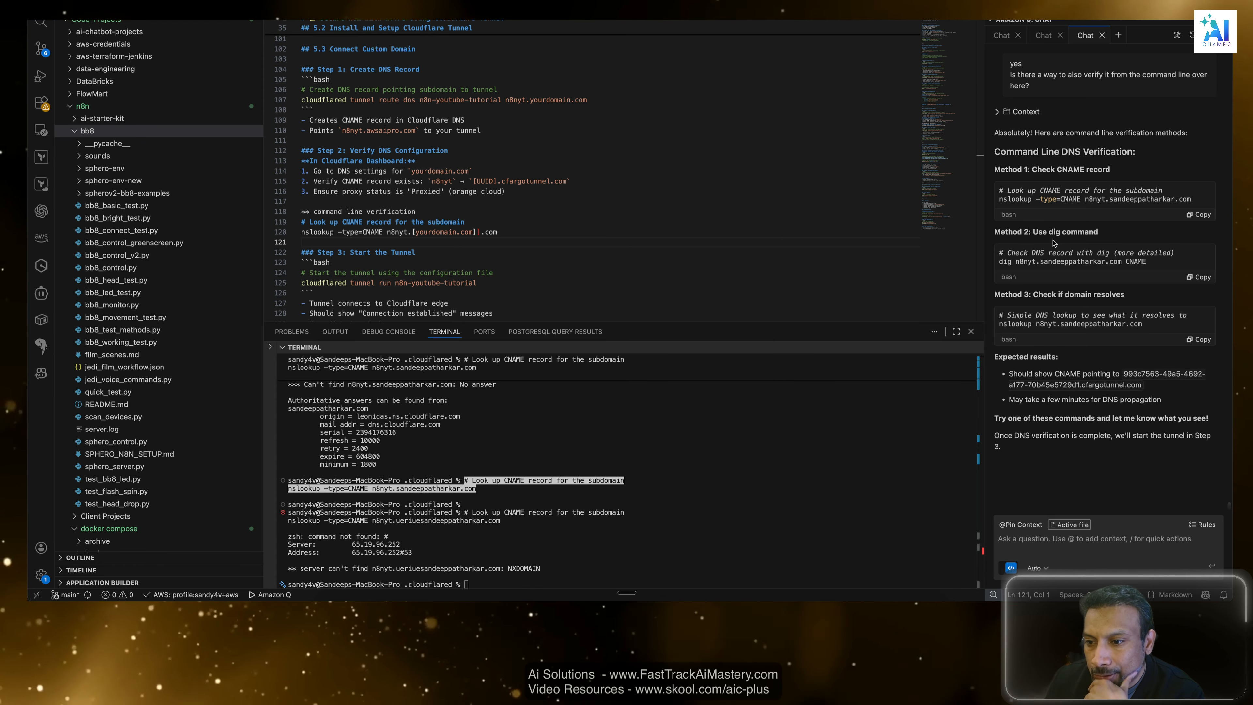
Run the assistant's Method 2 dig command in the terminal to check the n8nyt subdomain's CNAME record.
{"action": "left_click", "coordinate": [1200, 277]}
{"action": "left_click", "coordinate": [632, 545]}
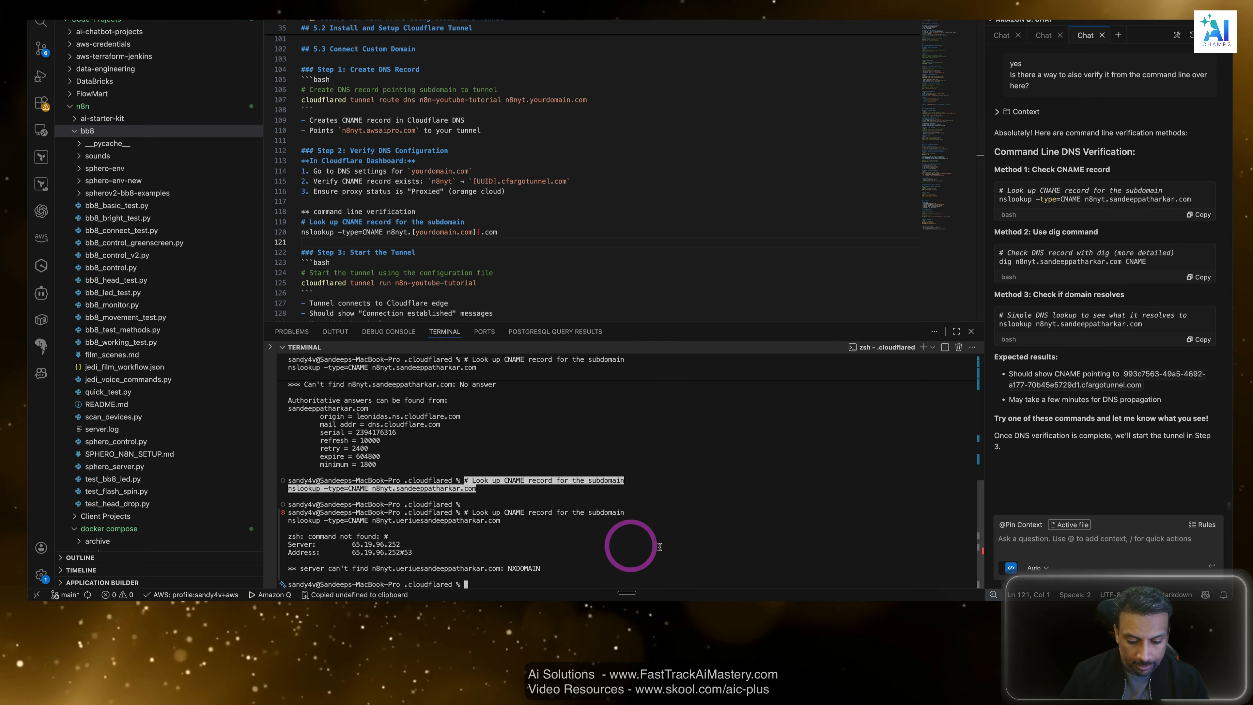
{"action": "key", "text": "super+v"}
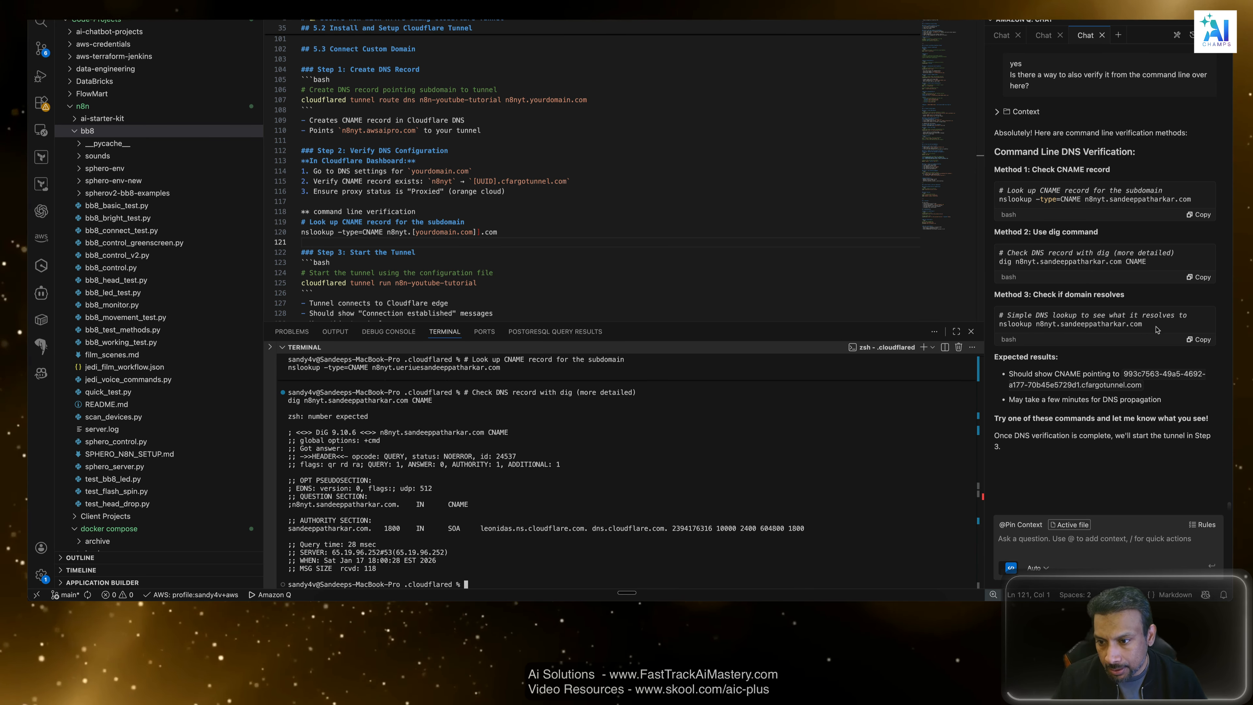
Try the Method 3 domain lookup for the n8nyt subdomain in the terminal, entered as noslookup.
{"action": "left_click_drag", "start_coordinate": [1142, 324], "coordinate": [998, 324]}
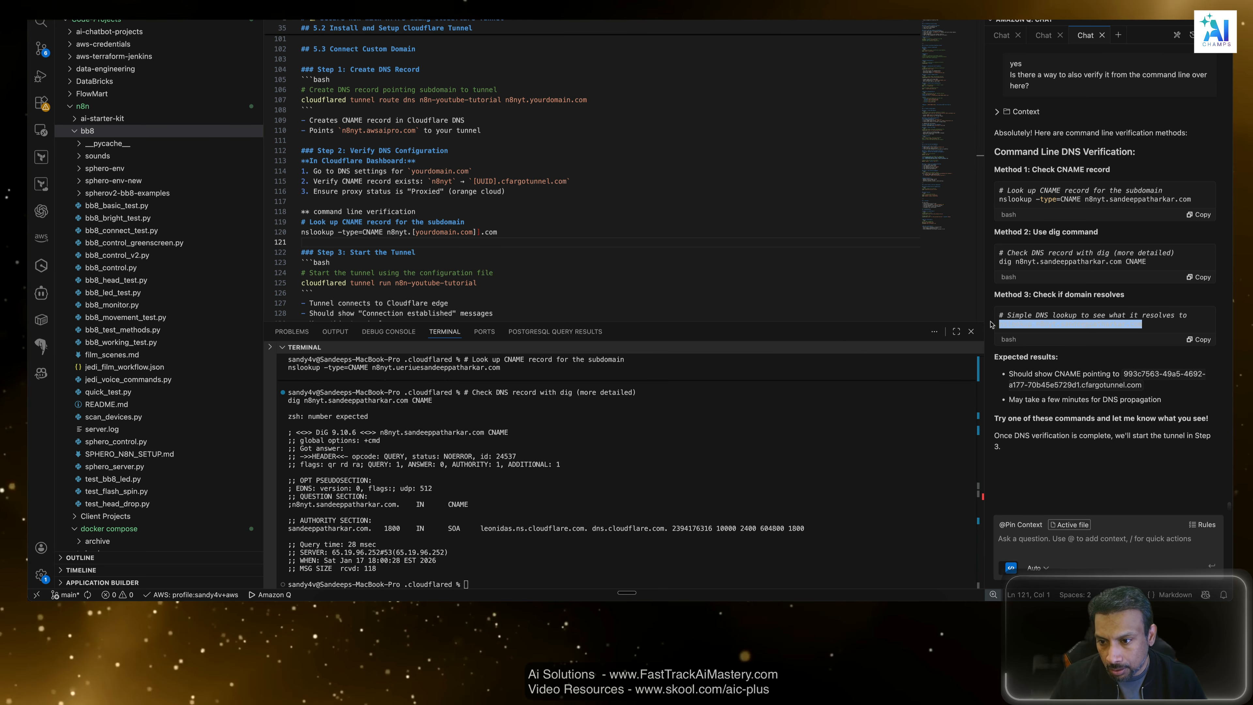
{"action": "left_click", "coordinate": [1102, 333]}
{"action": "left_click", "coordinate": [592, 545]}
{"action": "type", "text": "no"}
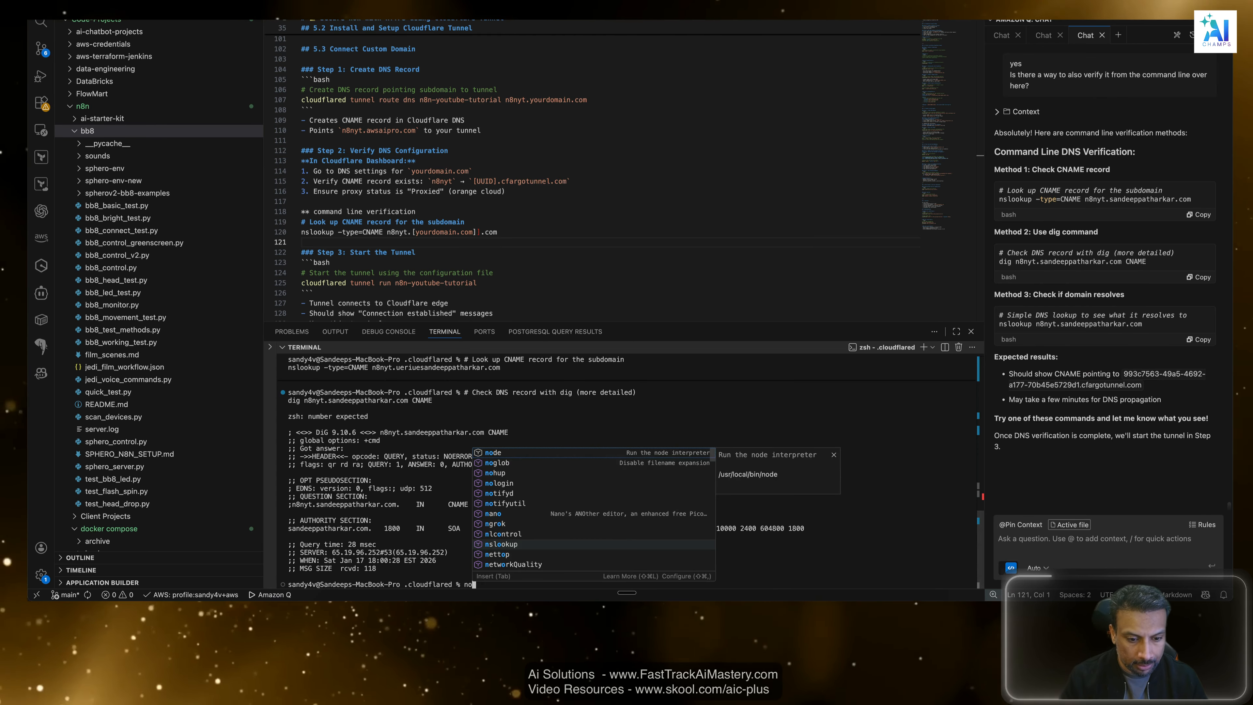
{"action": "type", "text": "slookup"}
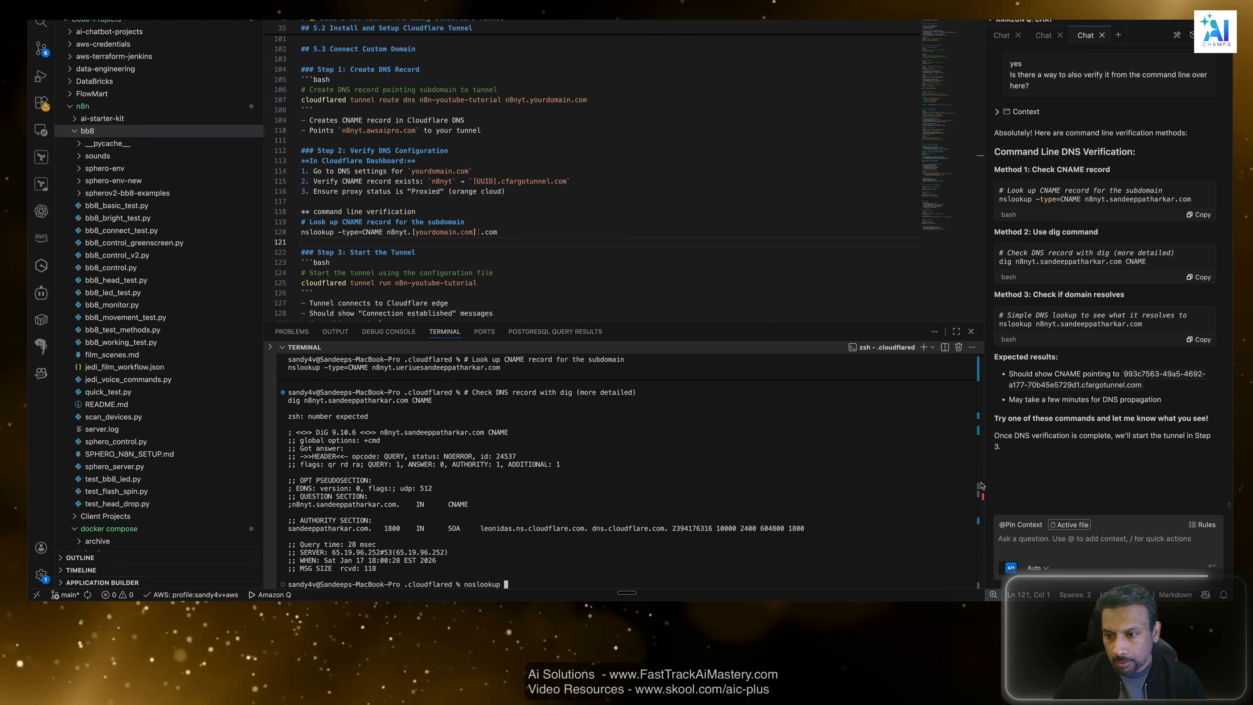
{"action": "left_click", "coordinate": [652, 521]}
{"action": "type", "text": "n8nyt"}
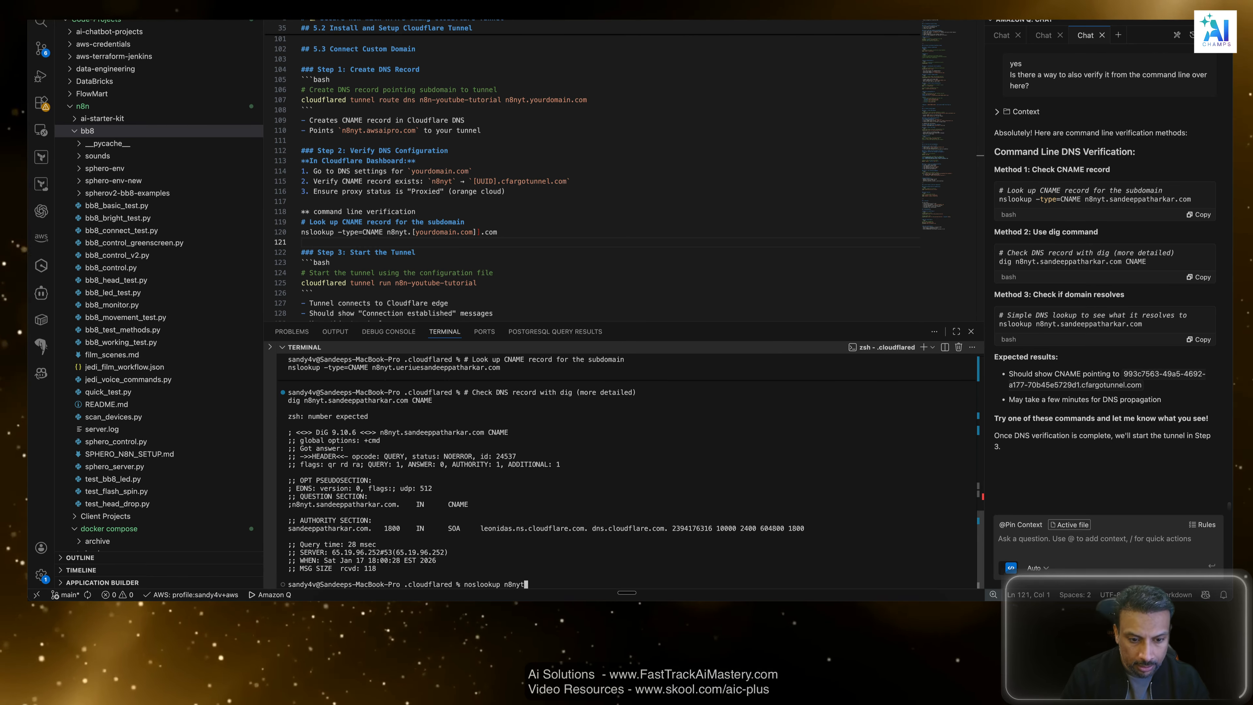
{"action": "type", "text": ".sandeeppathar"}
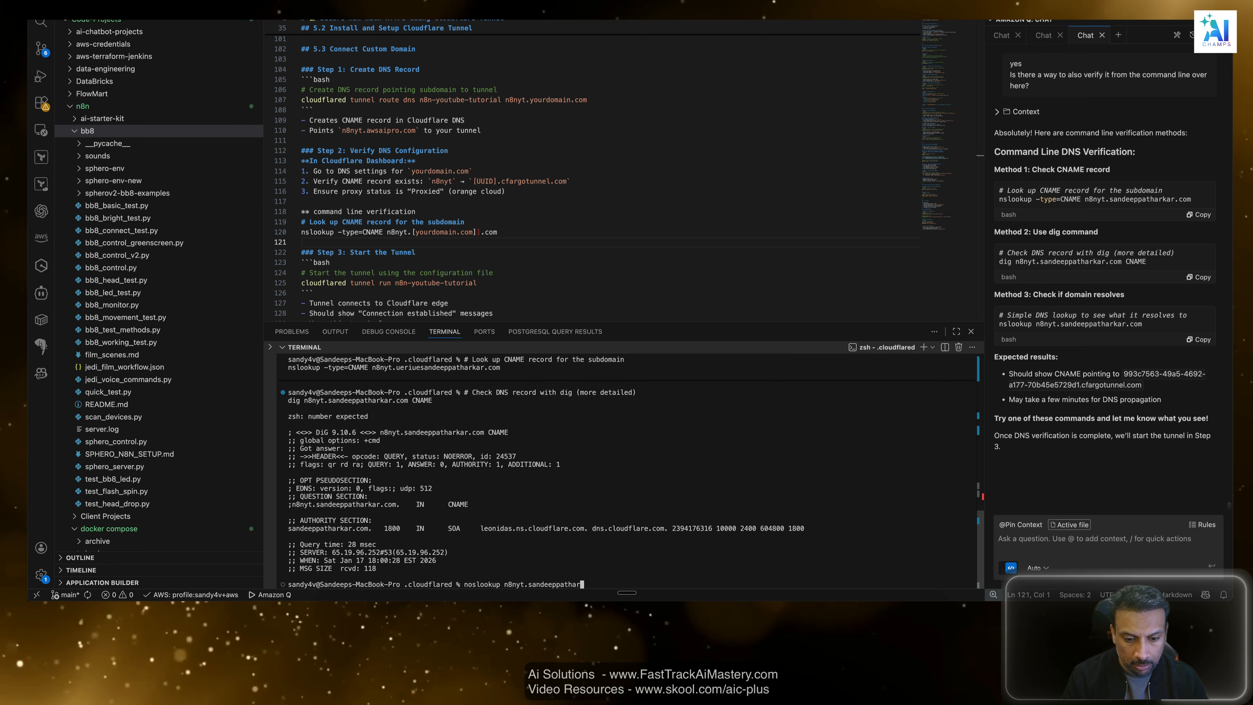
{"action": "type", "text": "kar.com"}
{"action": "key", "text": "Return"}
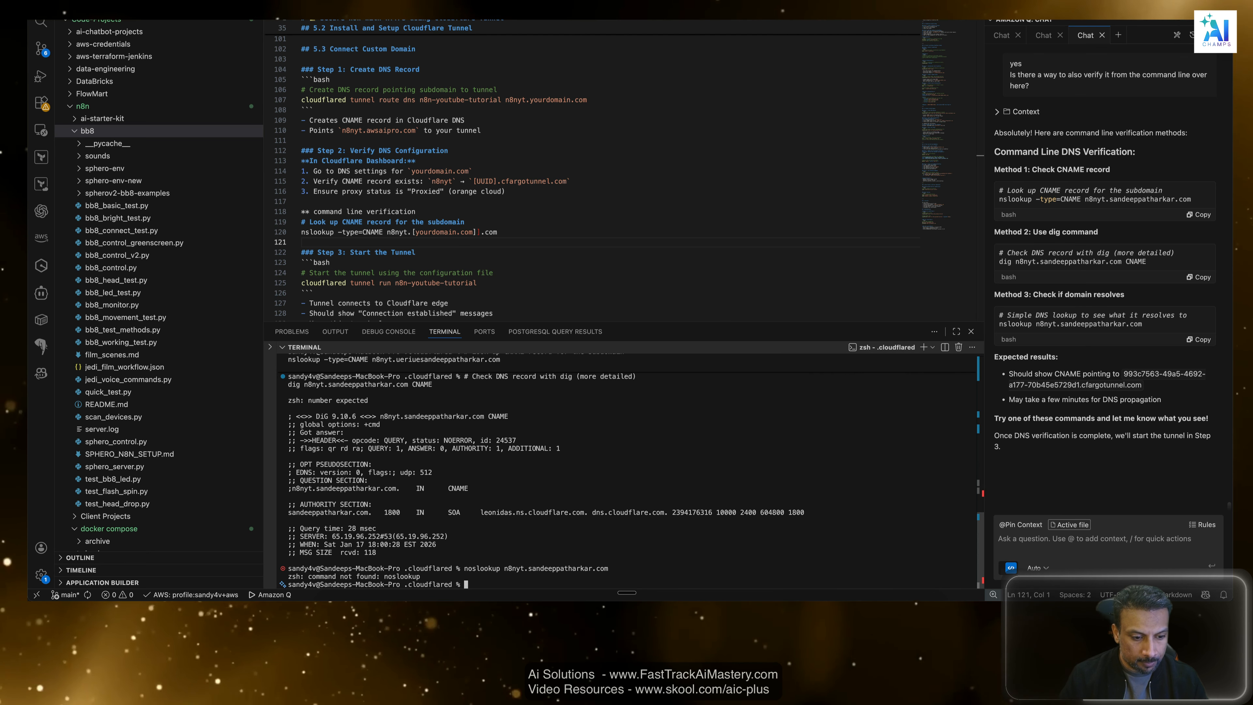
Correct the previous command to nslookup and rerun it to see what the n8nyt subdomain resolves to.
{"action": "key", "text": "Up"}
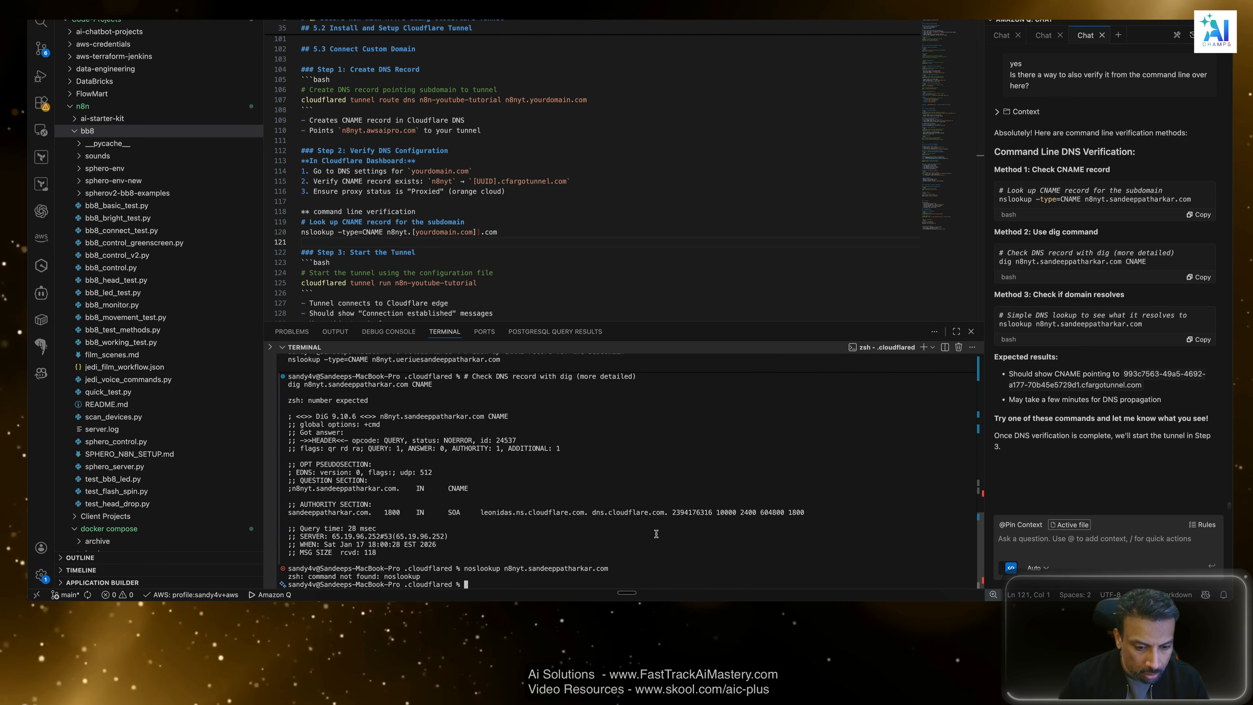
{"action": "key", "text": "Left"}
{"action": "key", "text": "Left"}
{"action": "key", "text": "Left"}
{"action": "key", "text": "Left"}
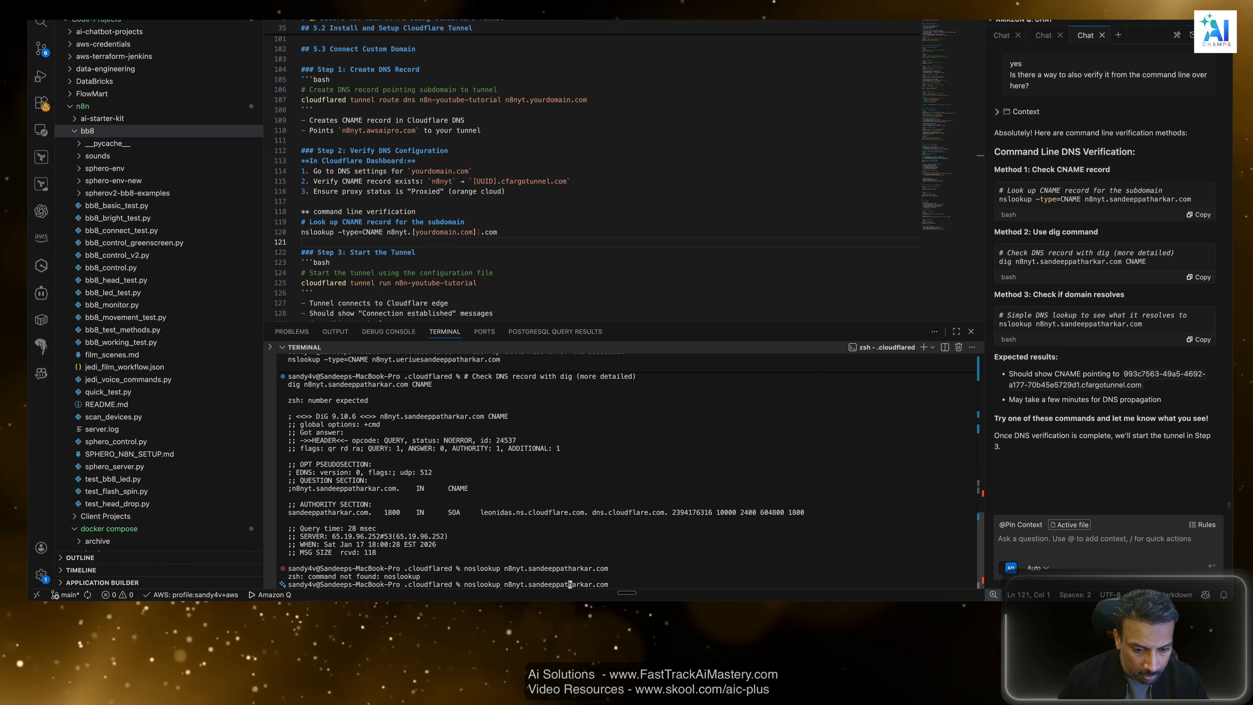
{"action": "key", "text": "Left"}
{"action": "key", "text": "Left"}
{"action": "key", "text": "Left"}
{"action": "key", "text": "Left"}
{"action": "key", "text": "Left"}
{"action": "key", "text": "Left"}
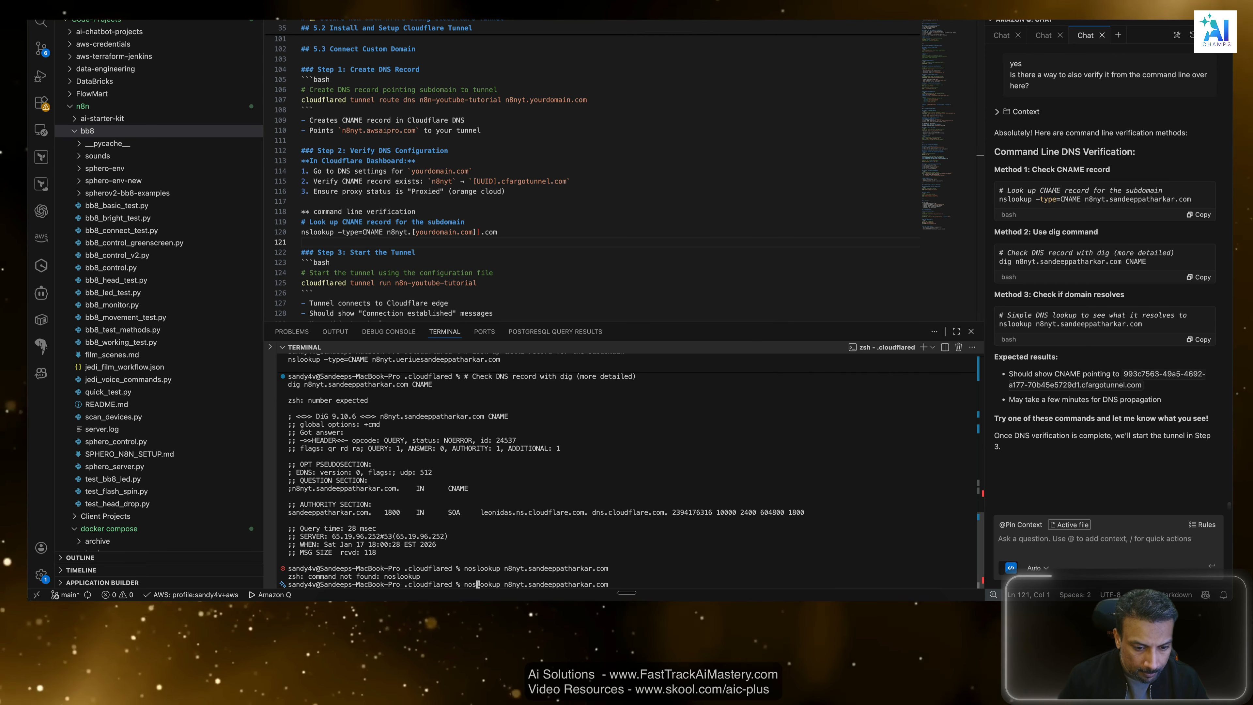
{"action": "key", "text": "BackSpace"}
{"action": "key", "text": "Return"}
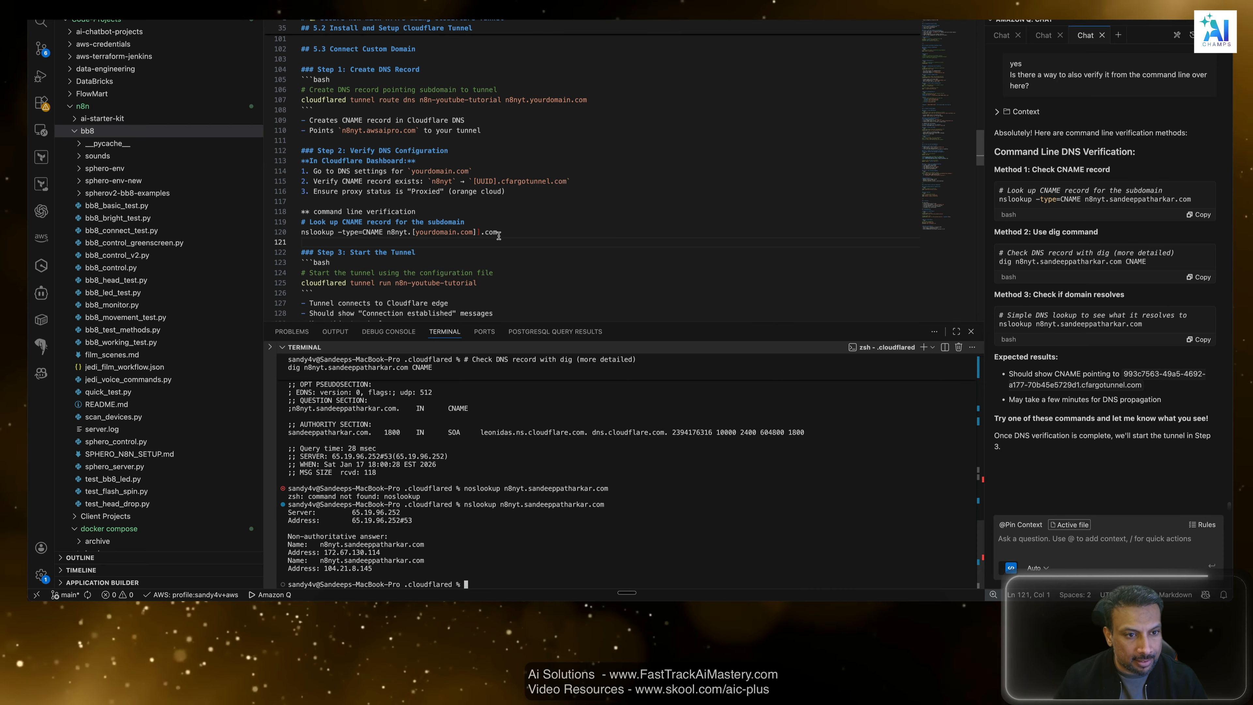
Duplicate the nslookup command line below itself in the guide's command line verification section.
{"action": "left_click", "coordinate": [510, 232]}
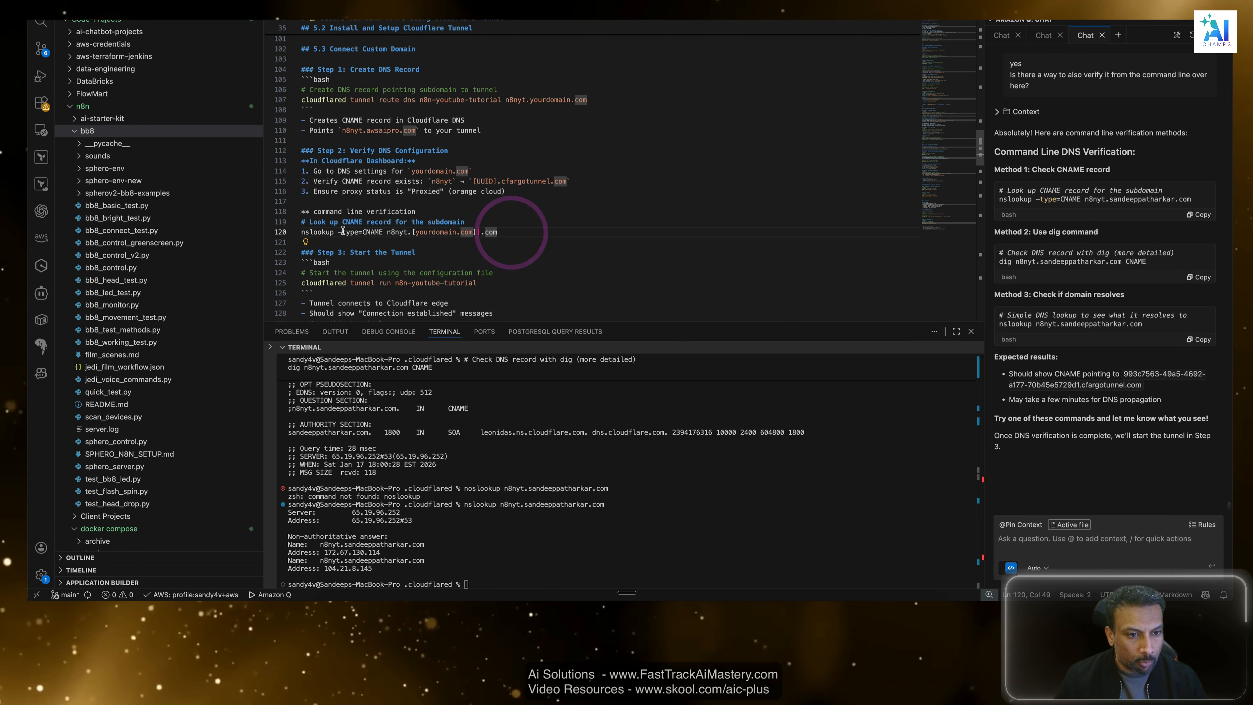
{"action": "key", "text": "Return"}
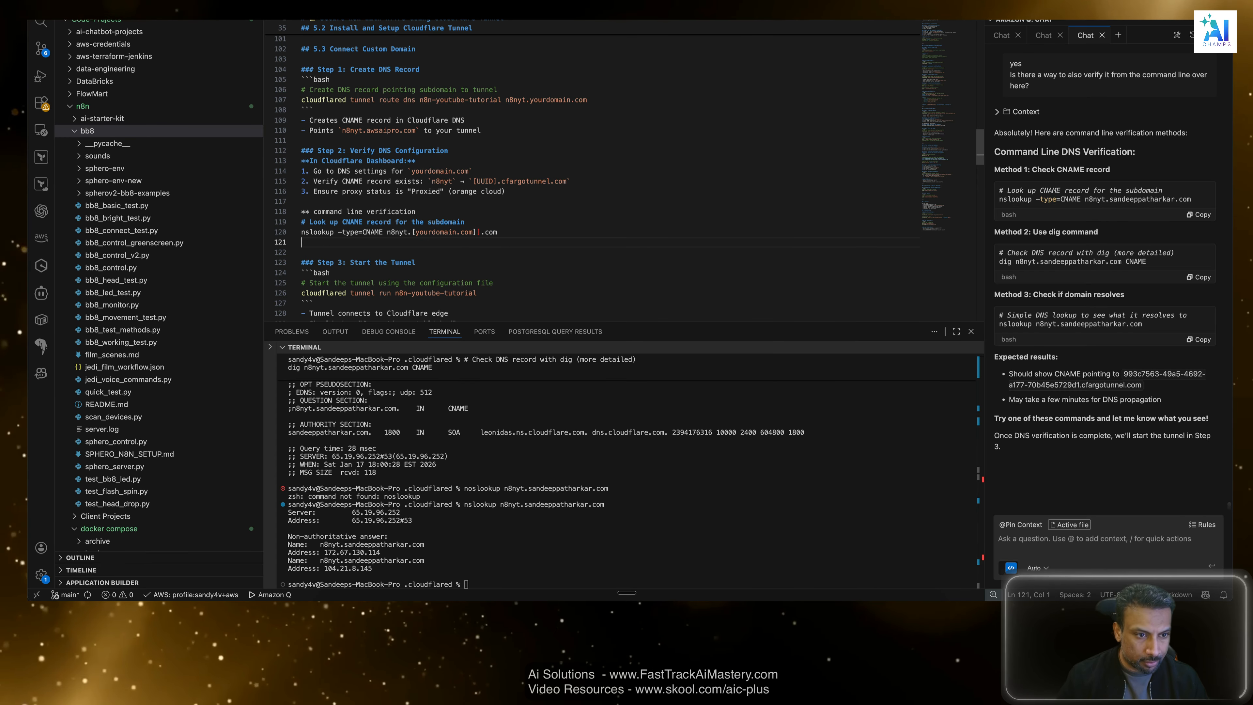
{"action": "triple_click", "coordinate": [317, 232]}
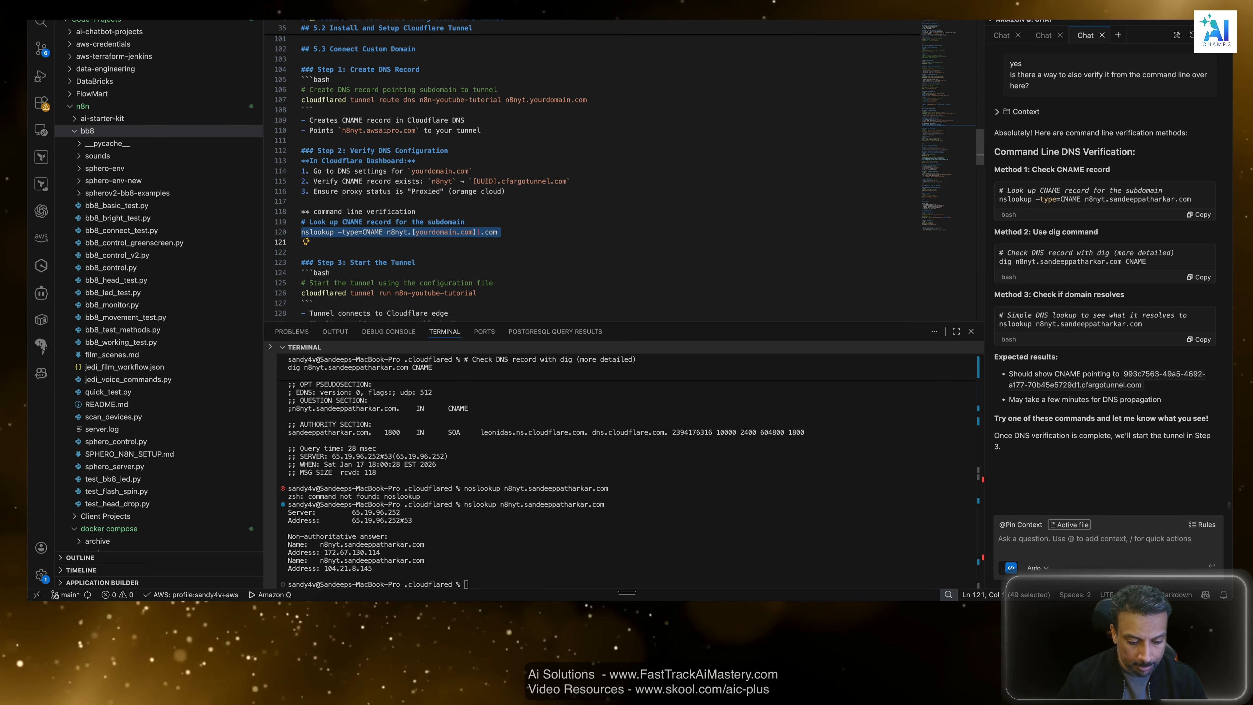
{"action": "key", "text": "super+c"}
{"action": "key", "text": "Down"}
{"action": "key", "text": "super+v"}
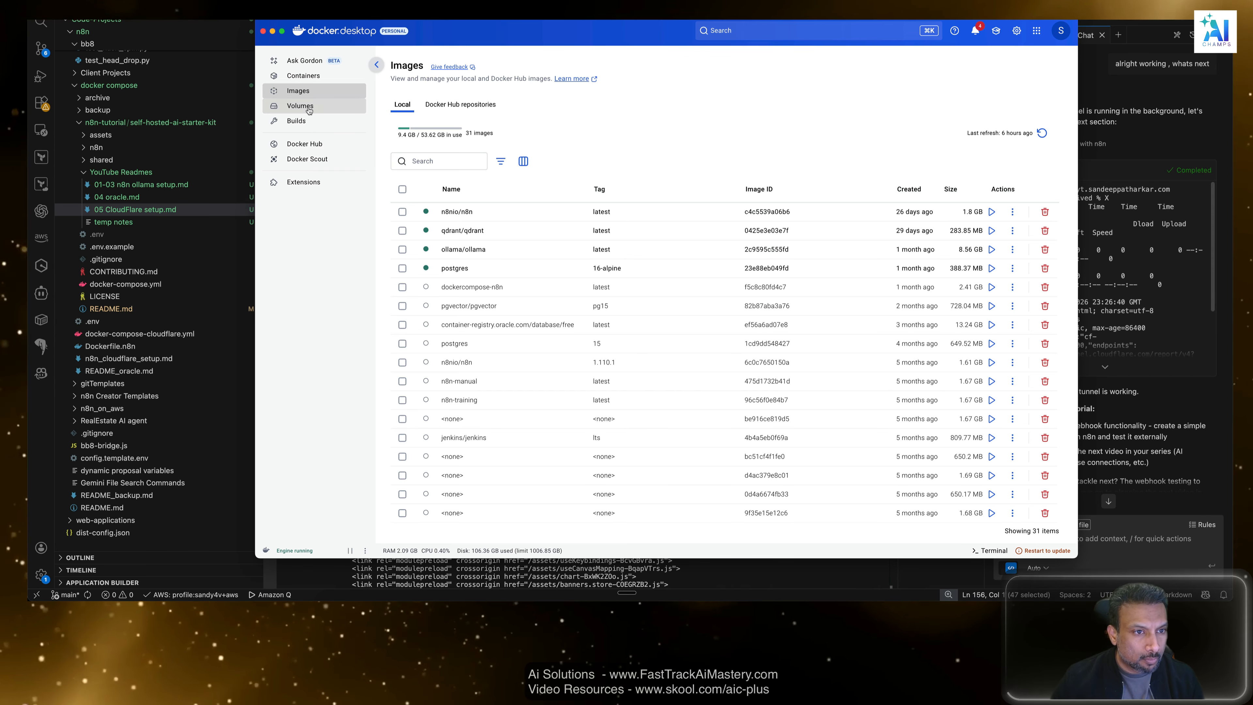
Look through the Docker Volumes, Builds, Docker Scout, Docker Hub and Extensions pages, ending with My extensions.
{"action": "left_click", "coordinate": [306, 106]}
{"action": "left_click", "coordinate": [298, 121]}
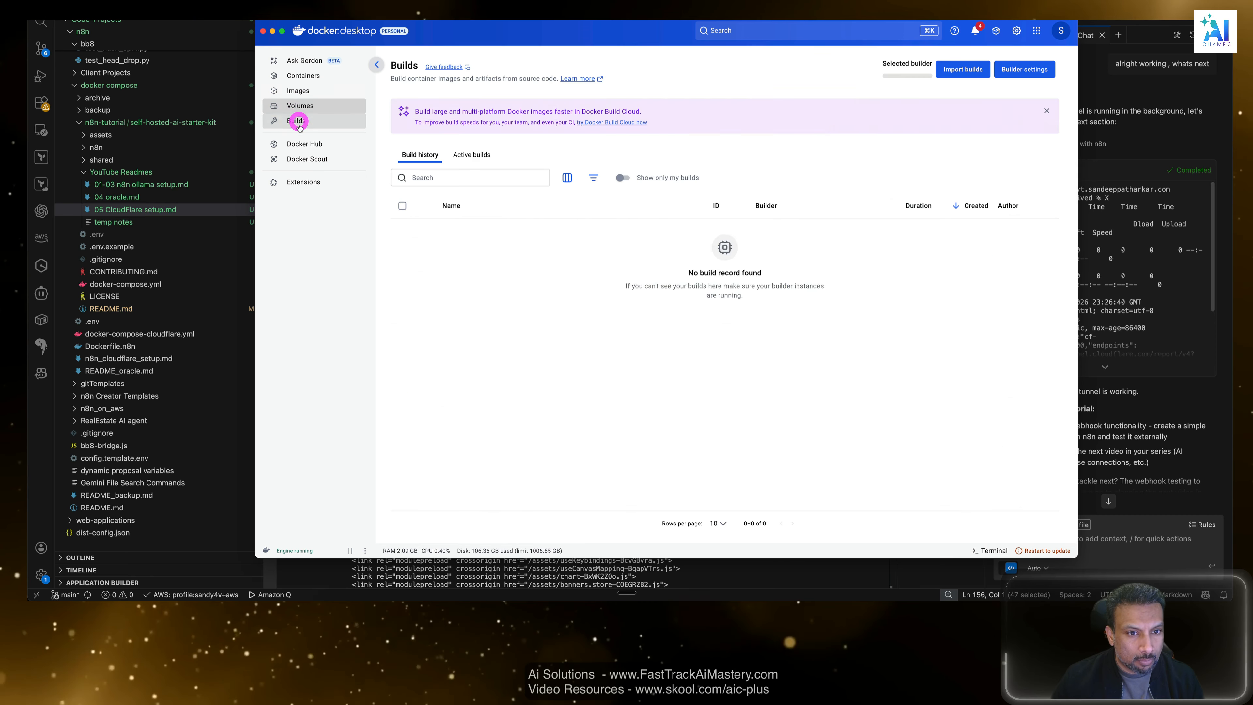
{"action": "left_click", "coordinate": [304, 159]}
{"action": "left_click", "coordinate": [302, 144]}
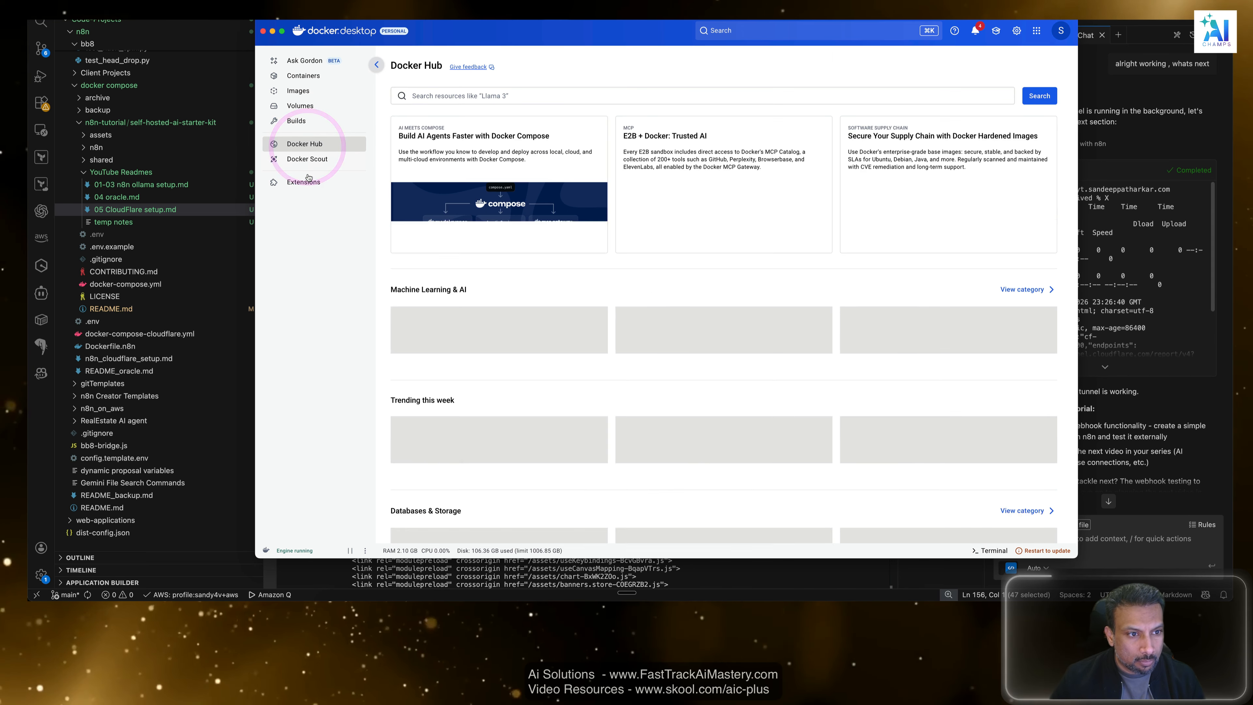
{"action": "left_click", "coordinate": [305, 182]}
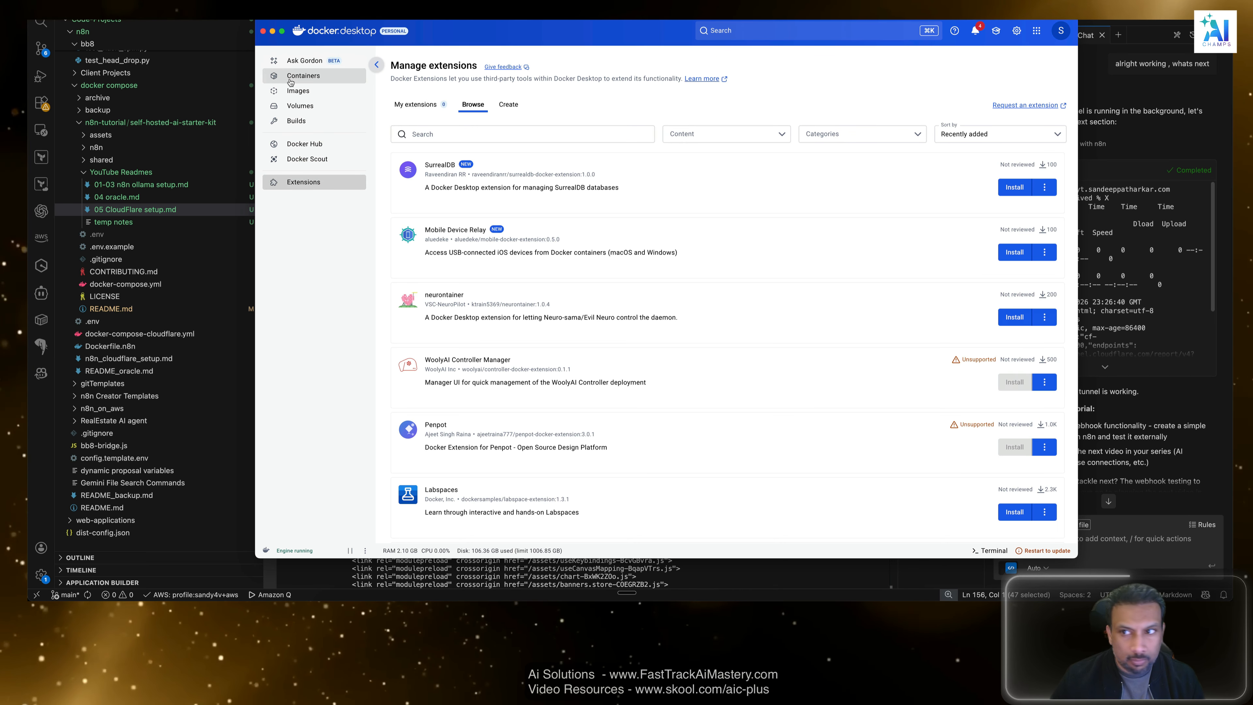
{"action": "left_click", "coordinate": [416, 104]}
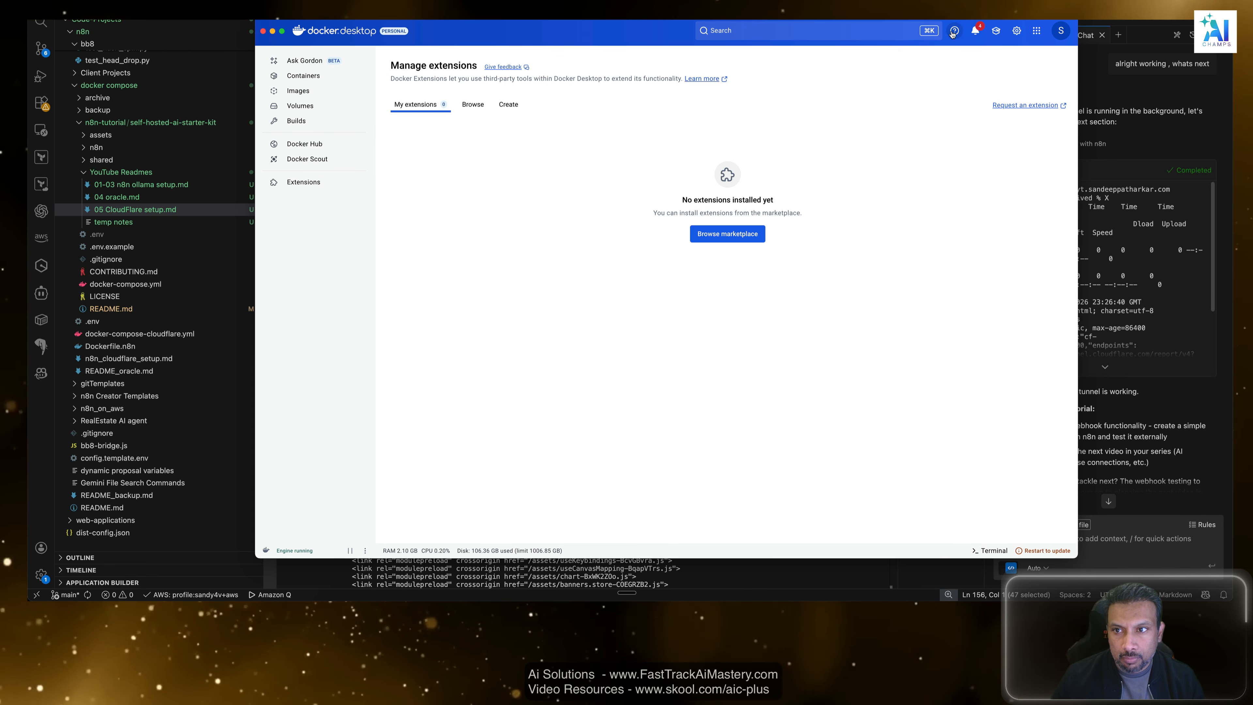
{"action": "left_click", "coordinate": [996, 31]}
{"action": "left_click", "coordinate": [996, 31]}
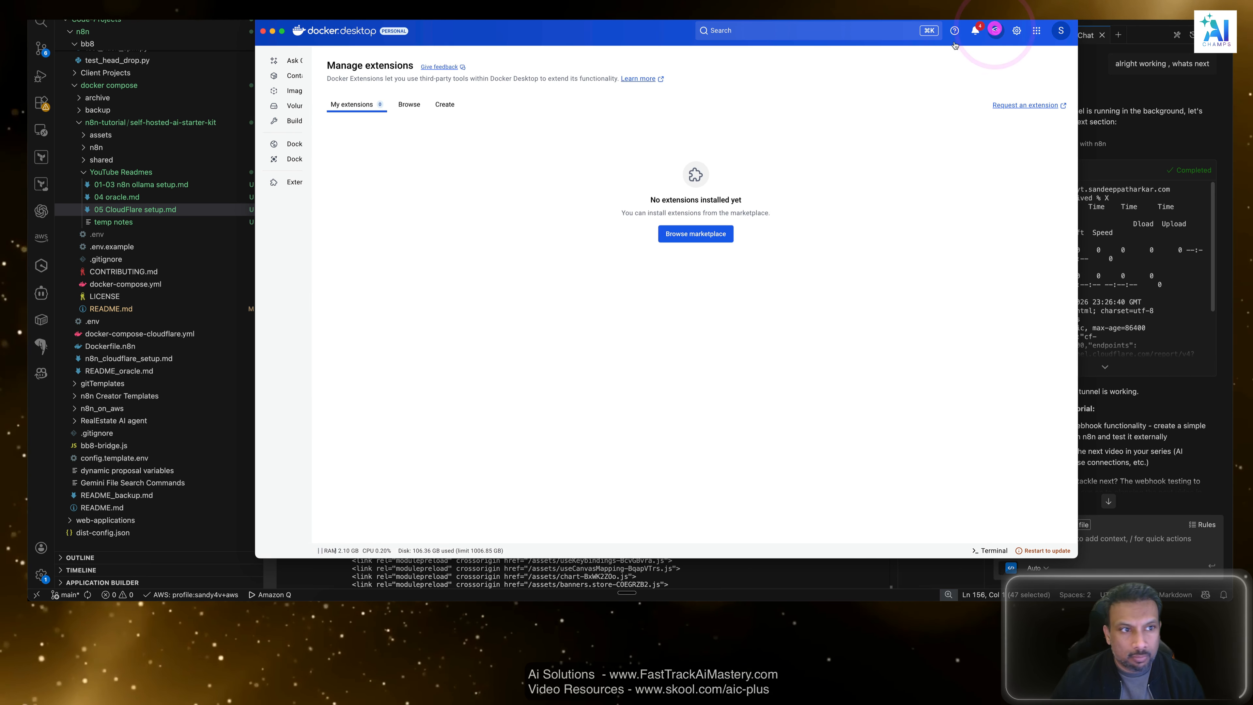
{"action": "left_click", "coordinate": [324, 33]}
{"action": "left_click", "coordinate": [719, 376]}
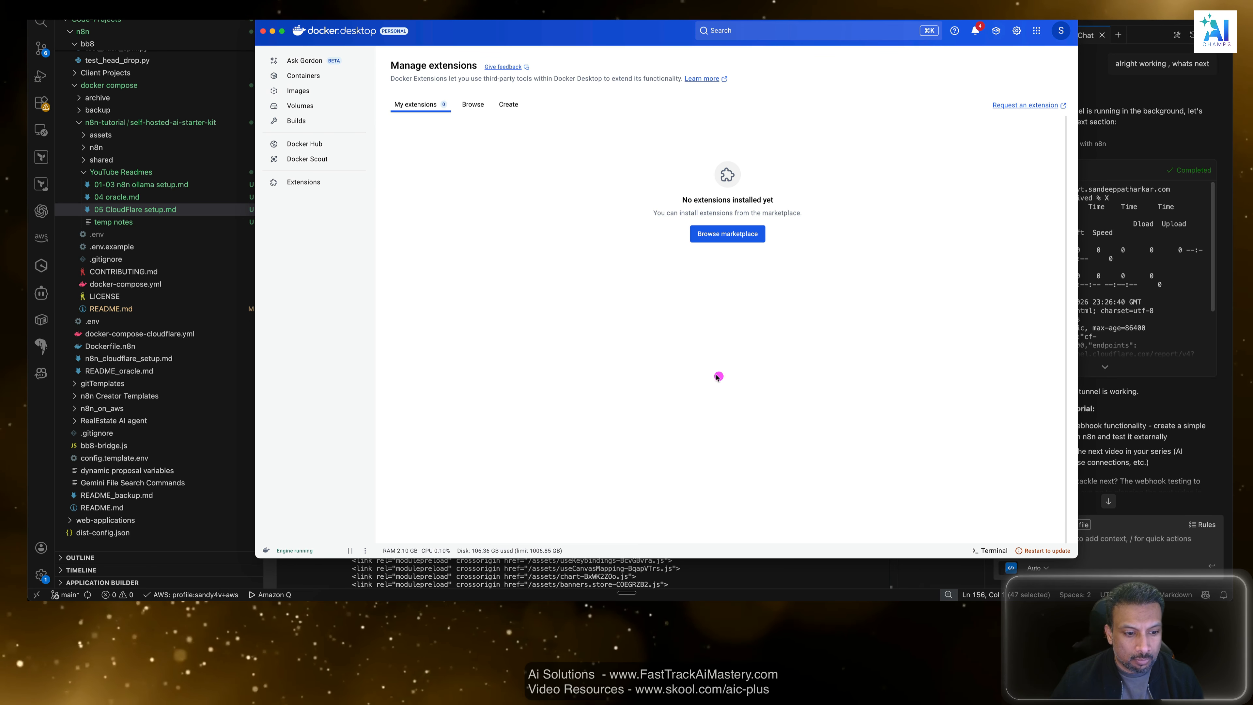
{"action": "left_click", "coordinate": [871, 426]}
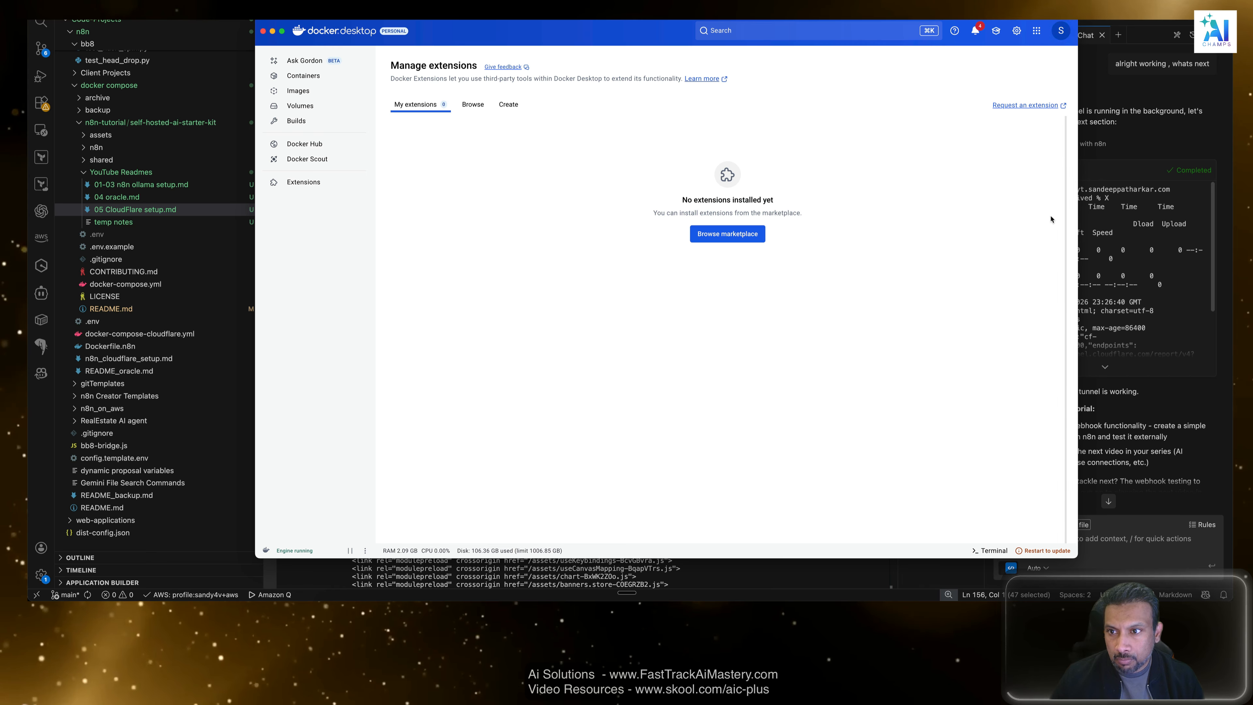
Check the options in the Docker account menu and close it without choosing any.
{"action": "left_click", "coordinate": [1049, 202]}
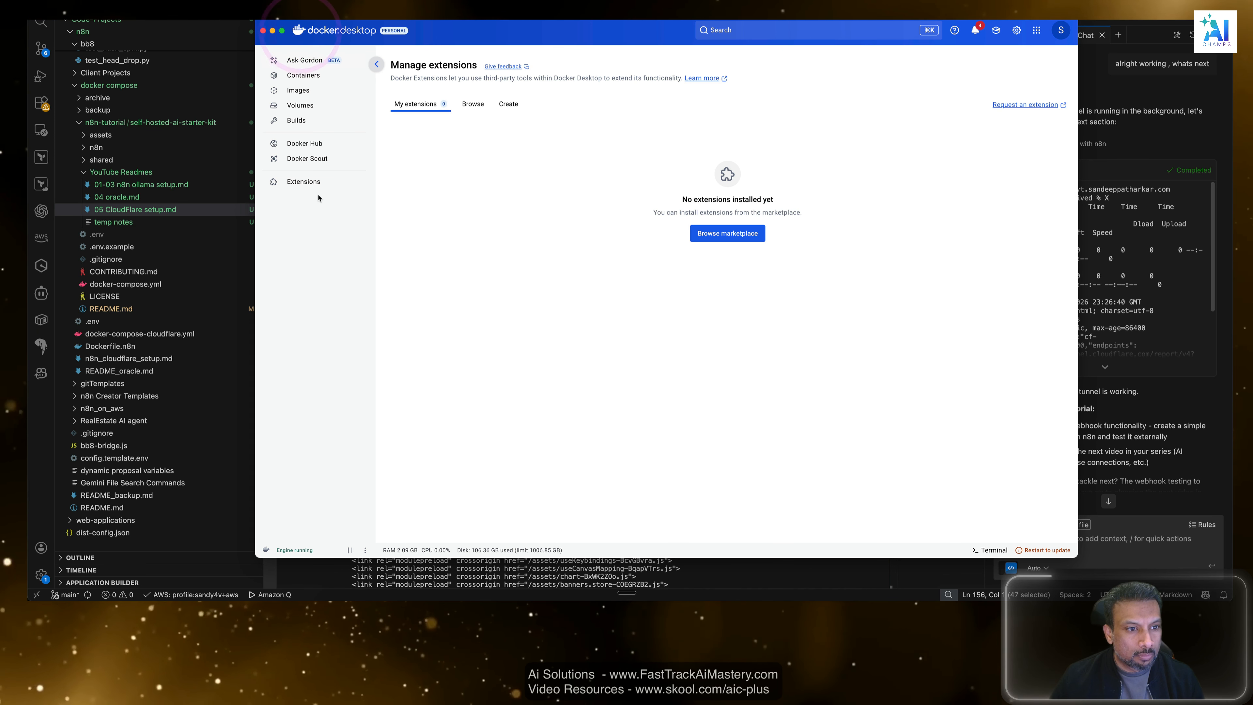
{"action": "left_click", "coordinate": [522, 232]}
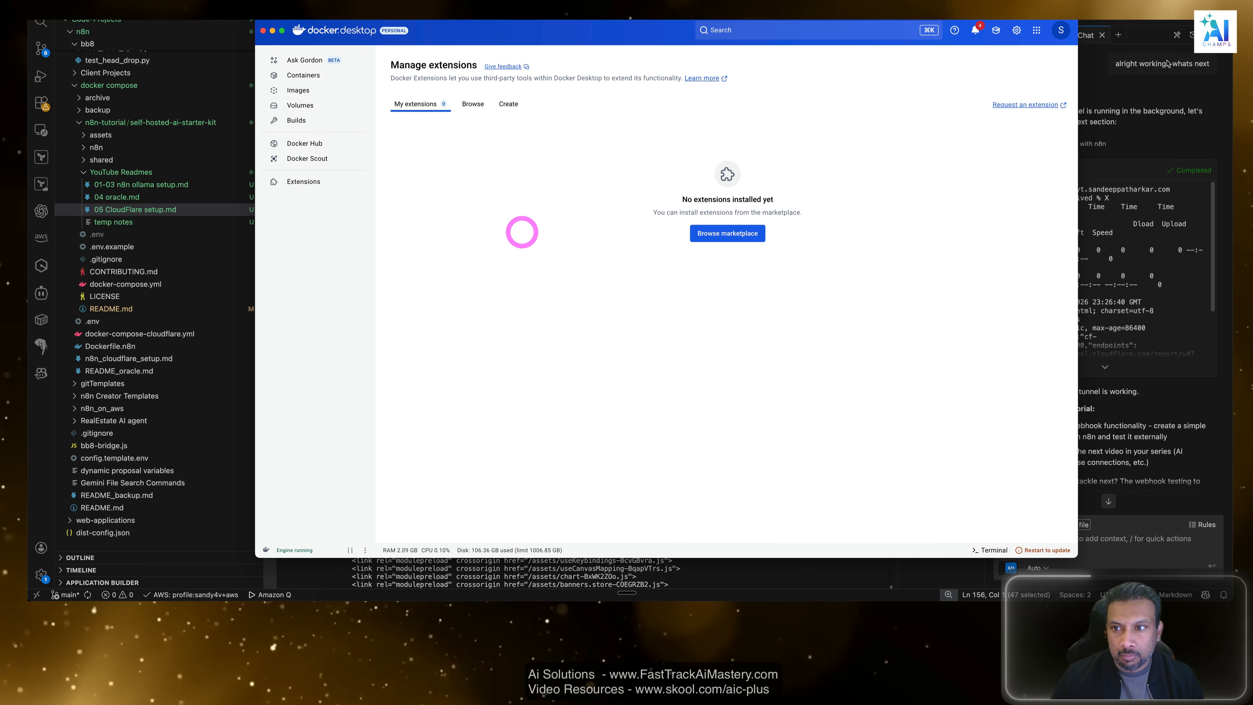
{"action": "left_click", "coordinate": [1060, 30]}
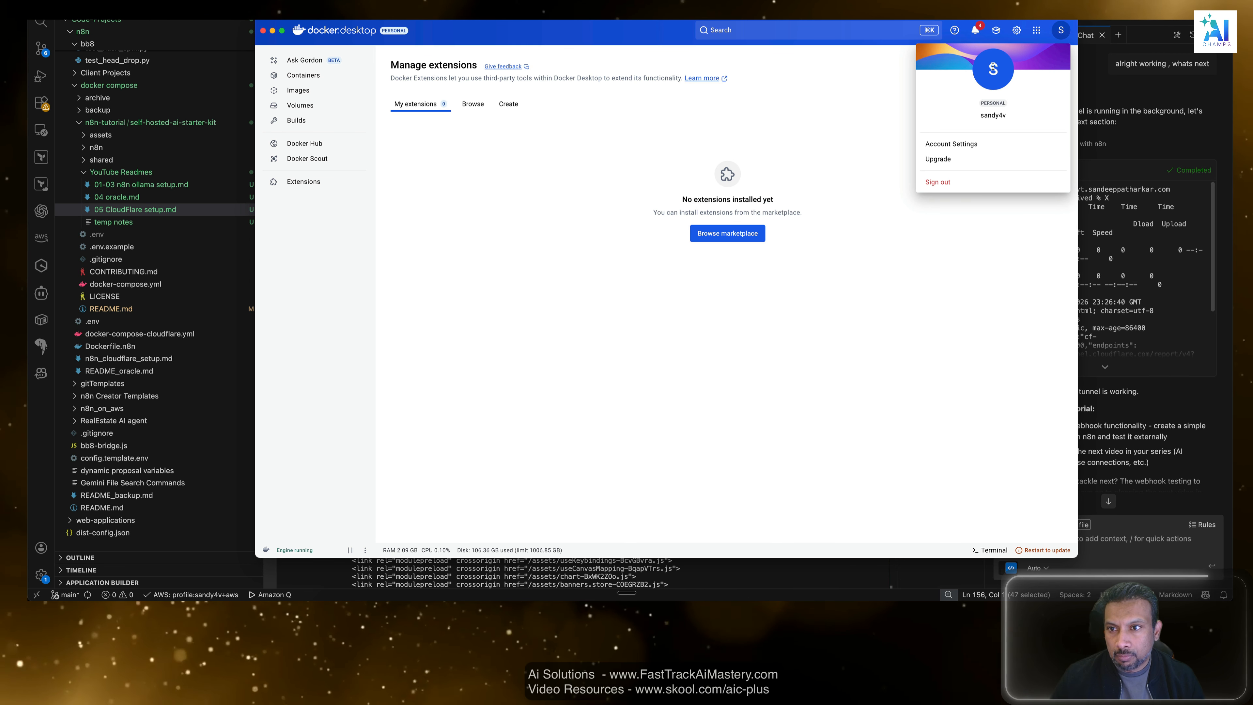
{"action": "left_click", "coordinate": [894, 56]}
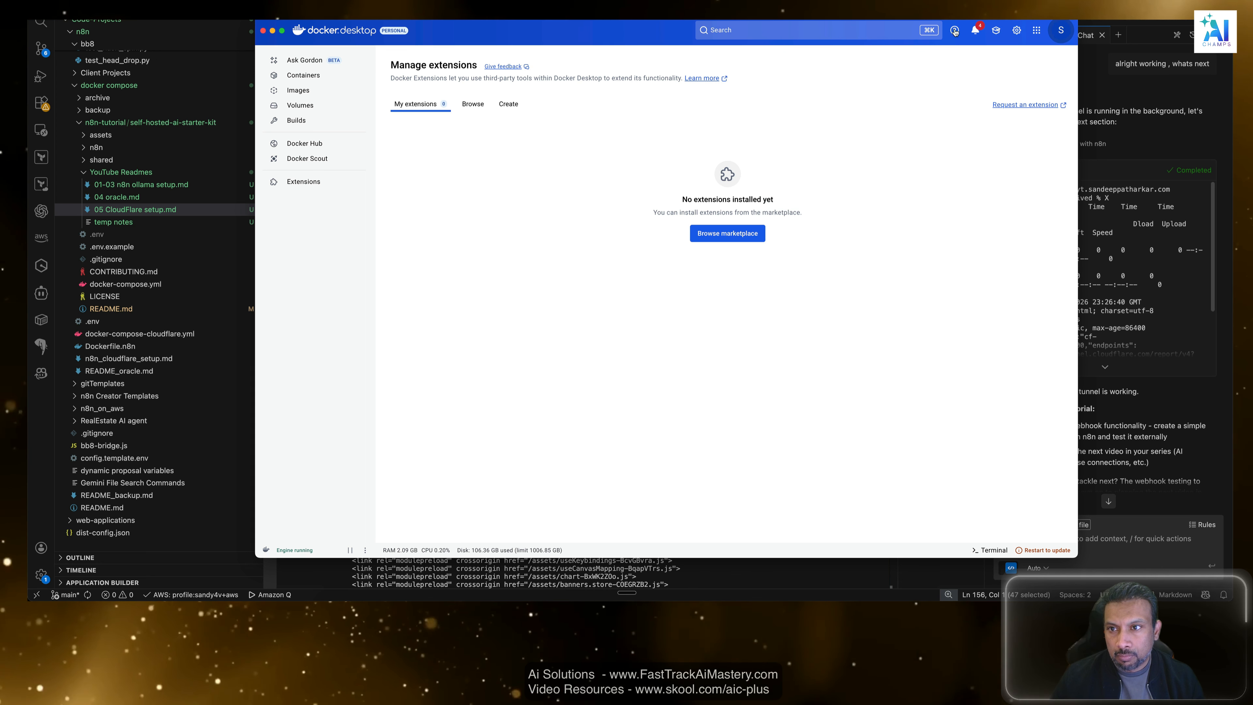
Look over Docker Desktop's General settings, bring the dashboard back to the front, and leave the settings without applying changes.
{"action": "left_click", "coordinate": [1017, 30]}
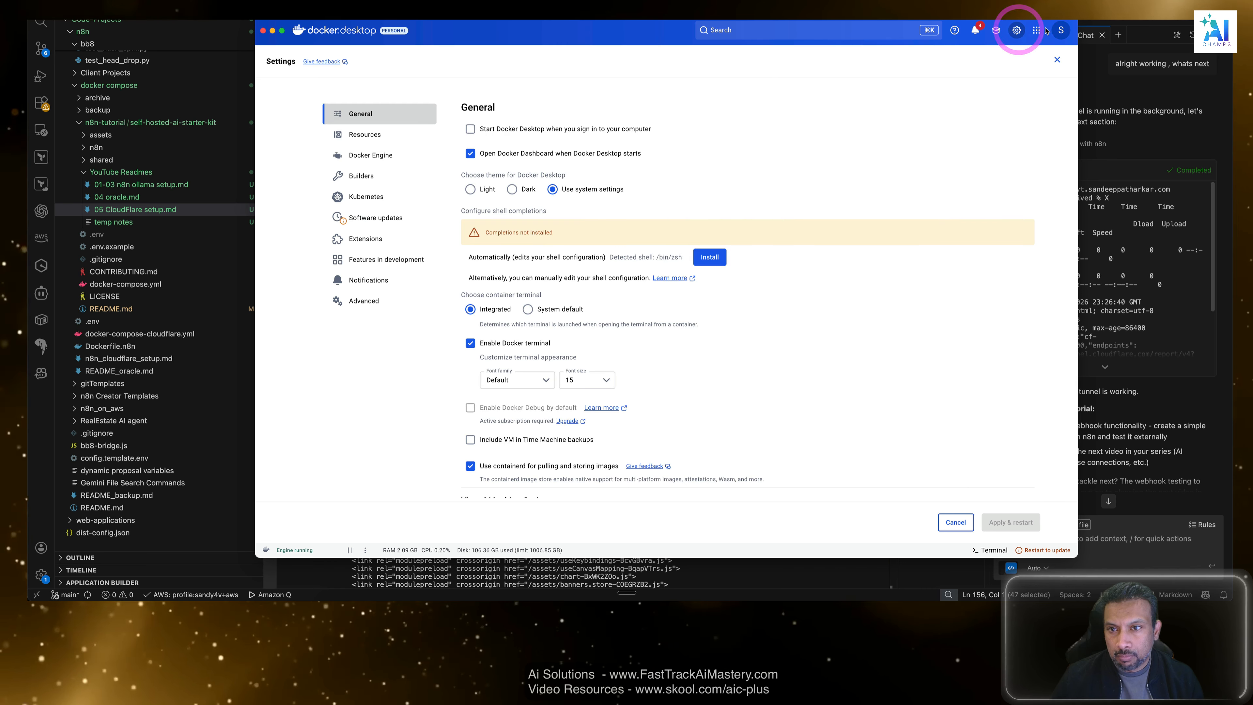
{"action": "left_click", "coordinate": [1036, 31]}
{"action": "left_click", "coordinate": [931, 54]}
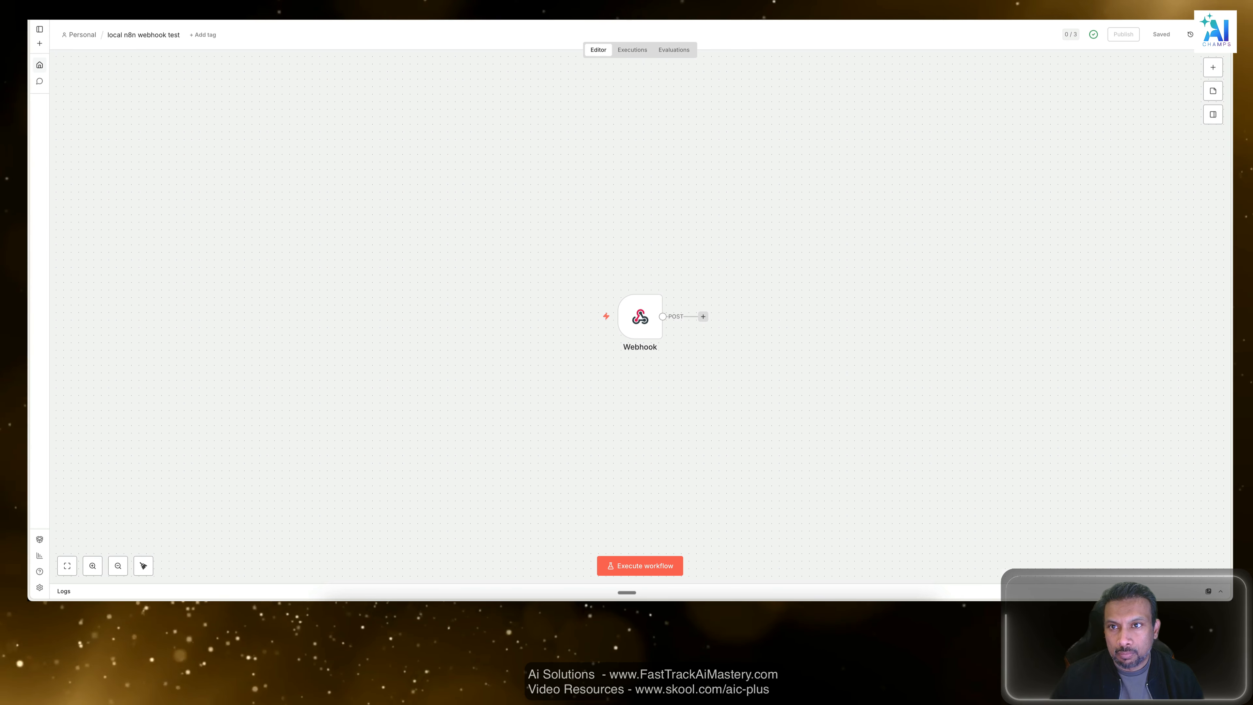
{"action": "left_click", "coordinate": [867, 4]}
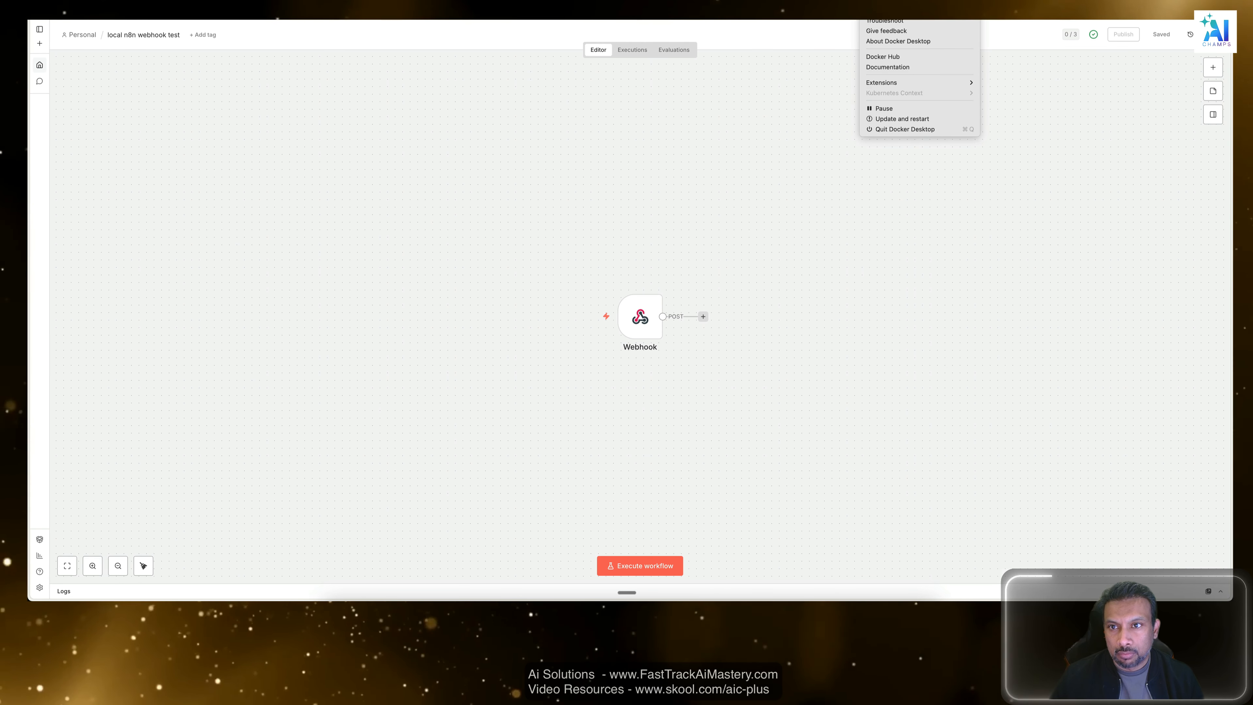
{"action": "left_click", "coordinate": [888, 1]}
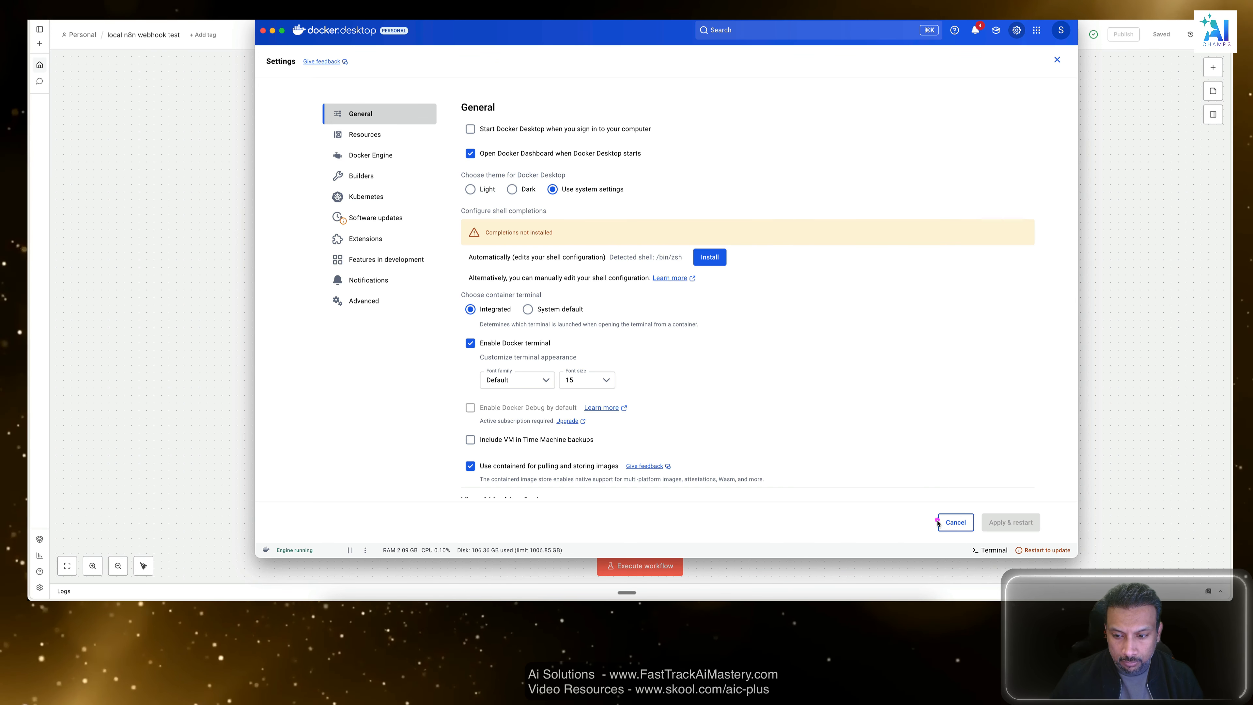
{"action": "left_click", "coordinate": [951, 521]}
{"action": "left_click", "coordinate": [395, 251]}
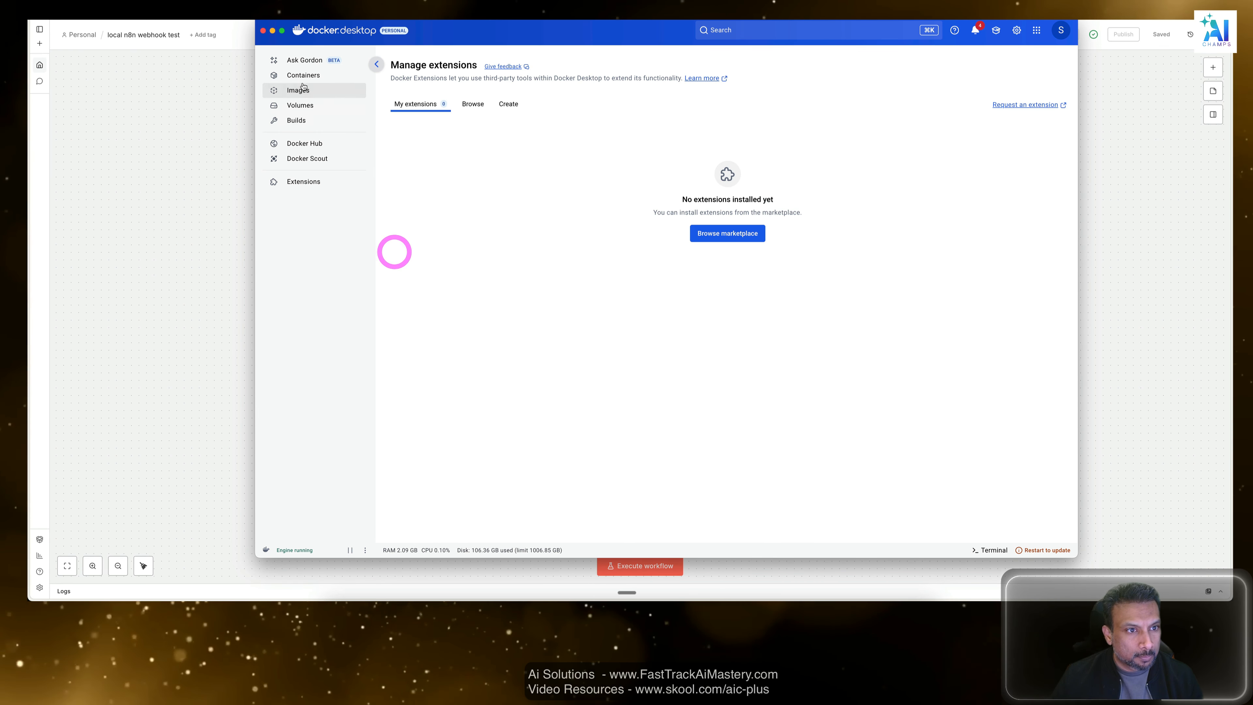
Look through the running containers and examine the n8n container's file listing, returning to the container list.
{"action": "left_click", "coordinate": [296, 75]}
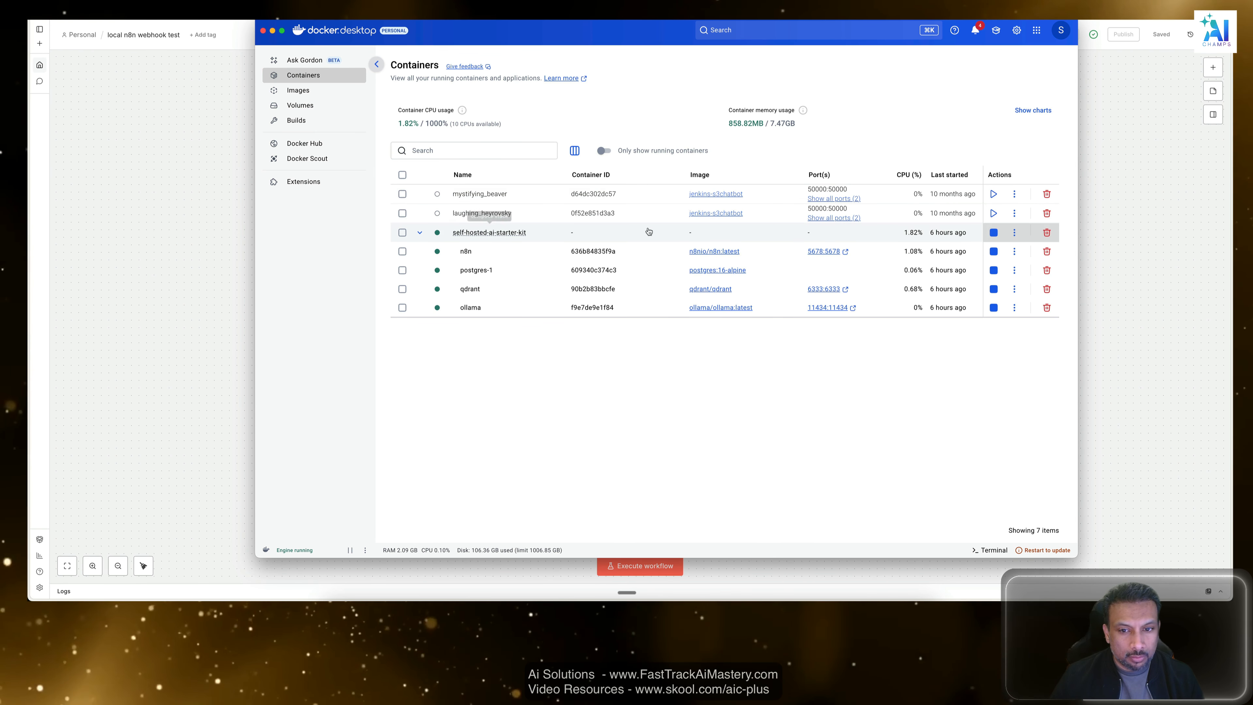
{"action": "left_click", "coordinate": [1014, 232]}
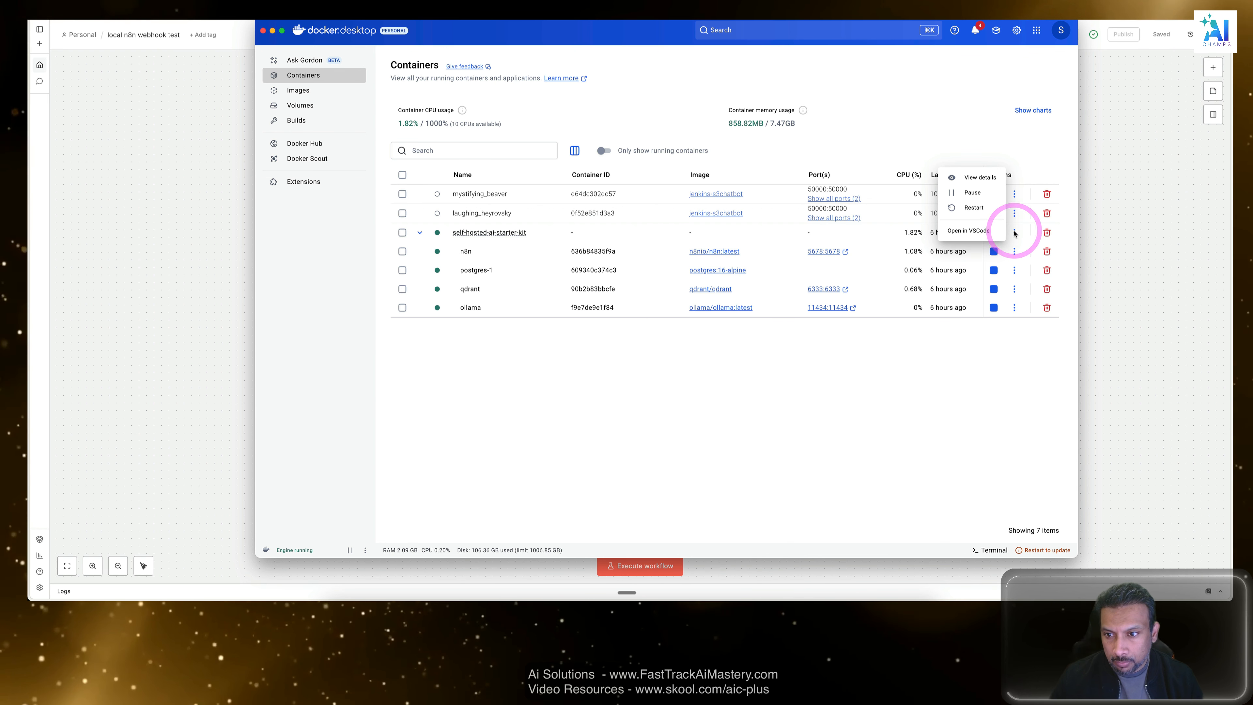
{"action": "left_click", "coordinate": [1014, 252]}
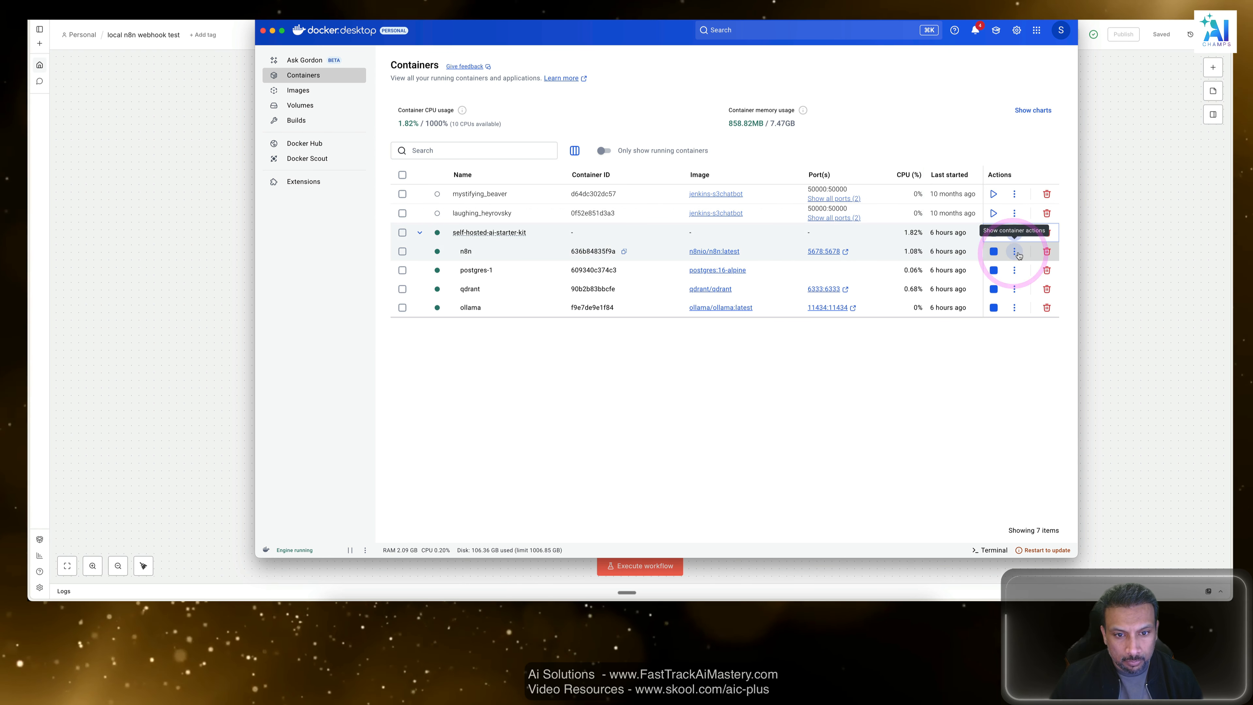
{"action": "left_click", "coordinate": [1016, 253]}
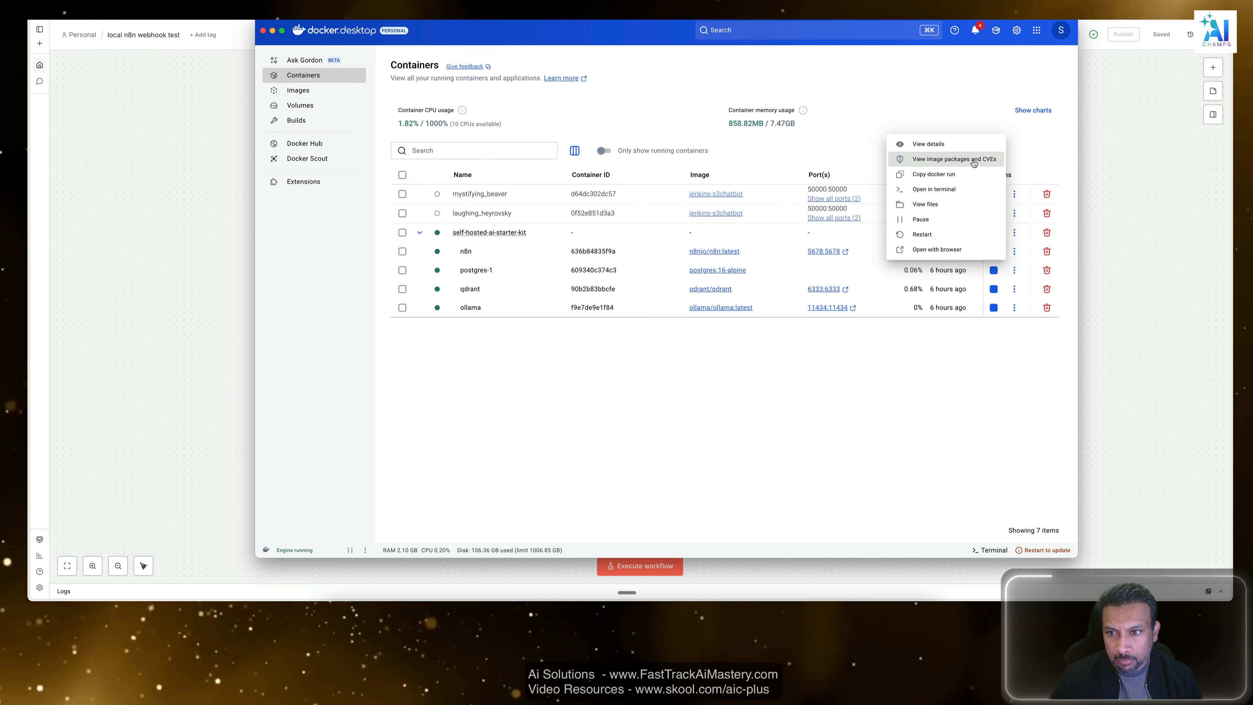
{"action": "left_click", "coordinate": [942, 211]}
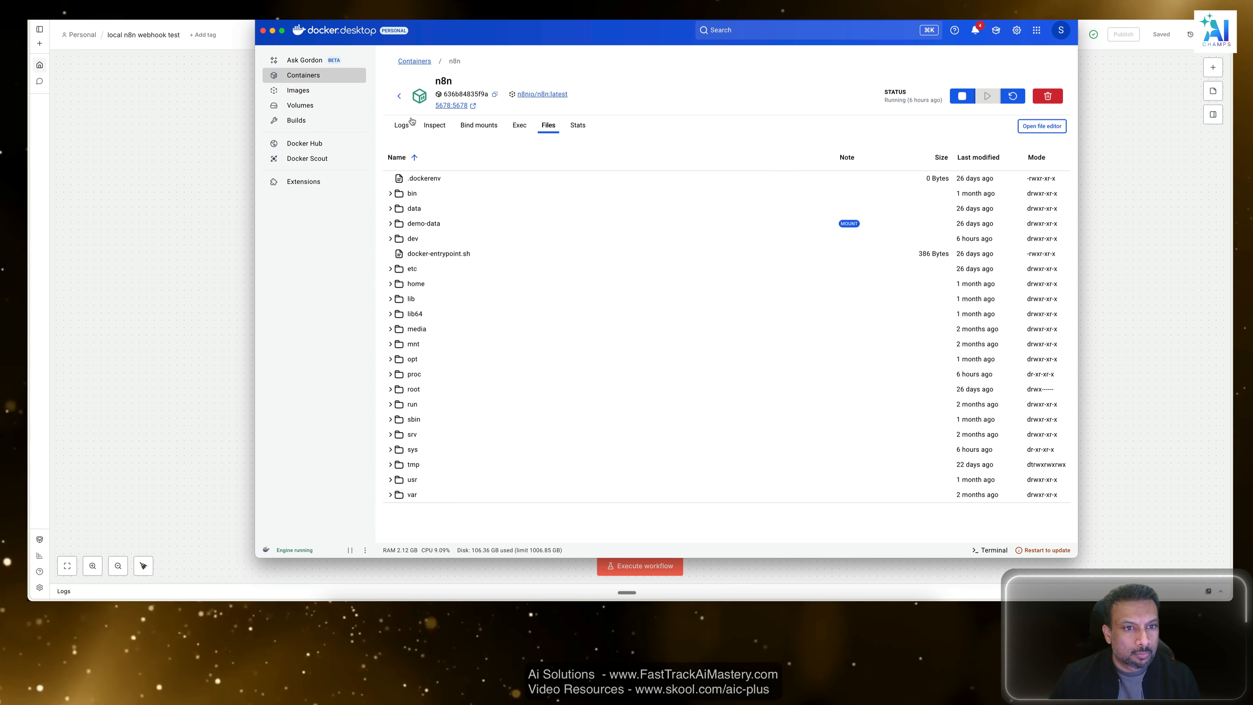
{"action": "left_click", "coordinate": [399, 95]}
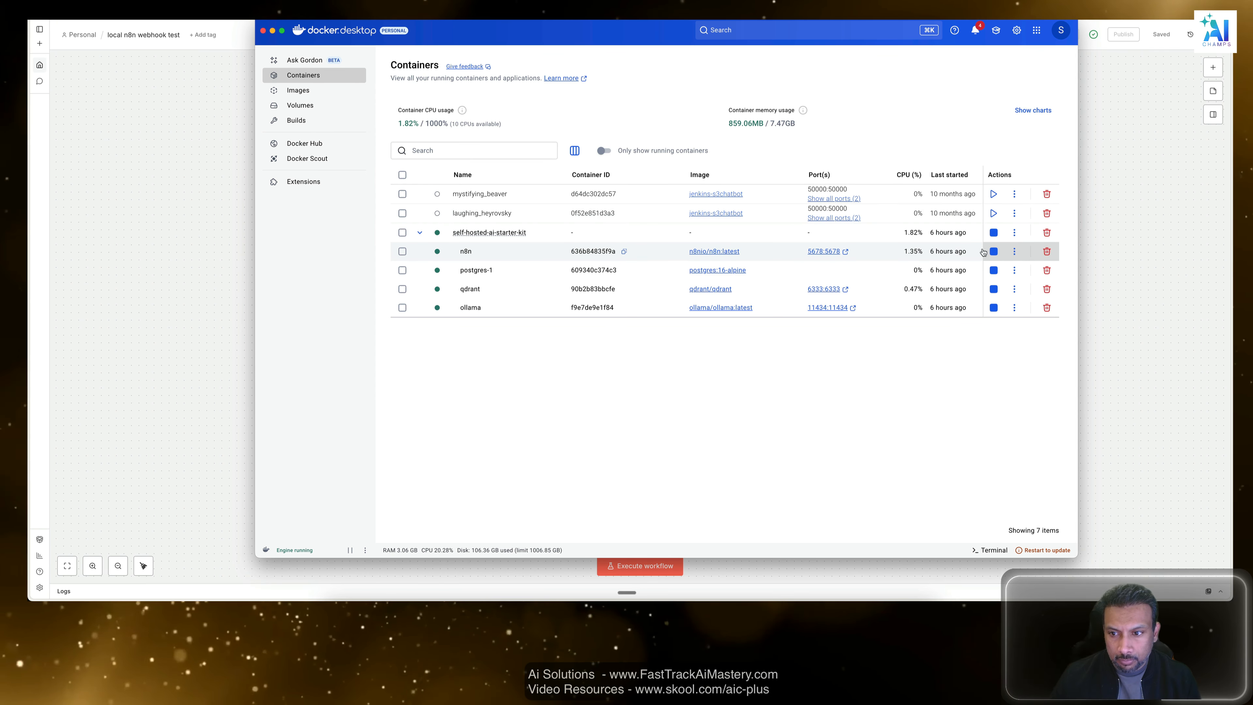
Select the n8n container and inspect the layers of its n8nio/n8n:latest image, returning to the container list.
{"action": "left_click", "coordinate": [1013, 251]}
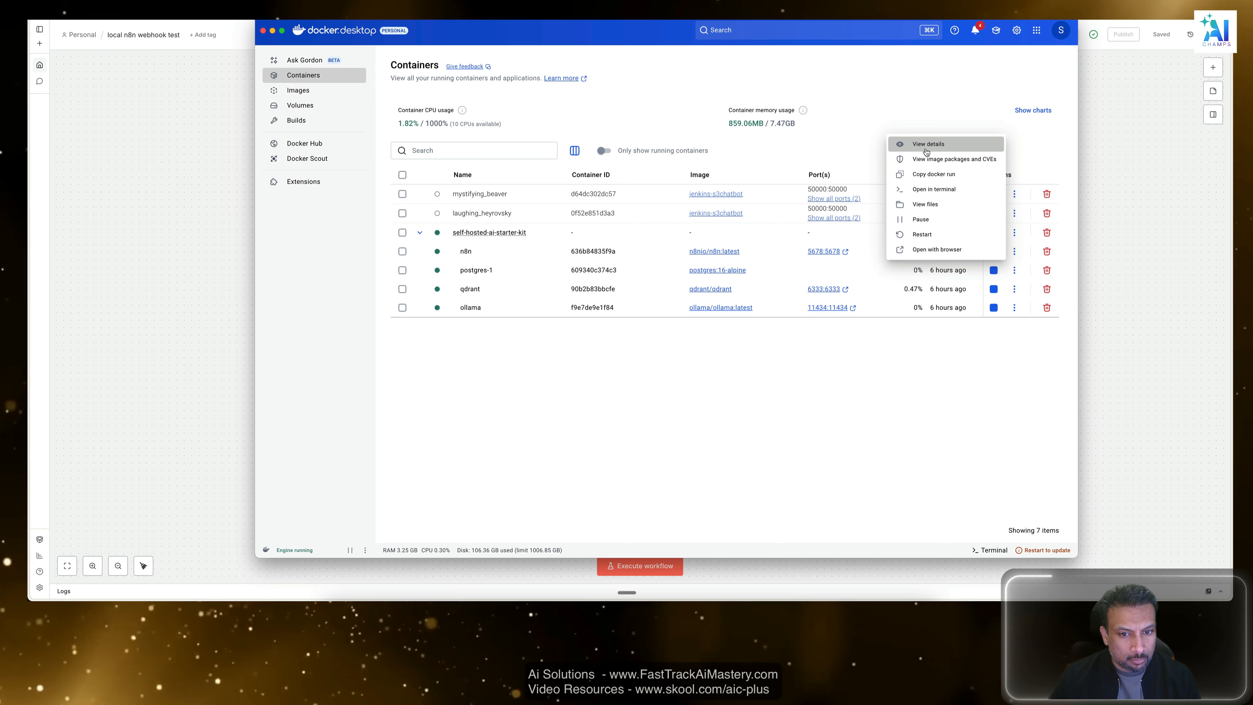
{"action": "left_click", "coordinate": [638, 459]}
{"action": "left_click", "coordinate": [402, 252]}
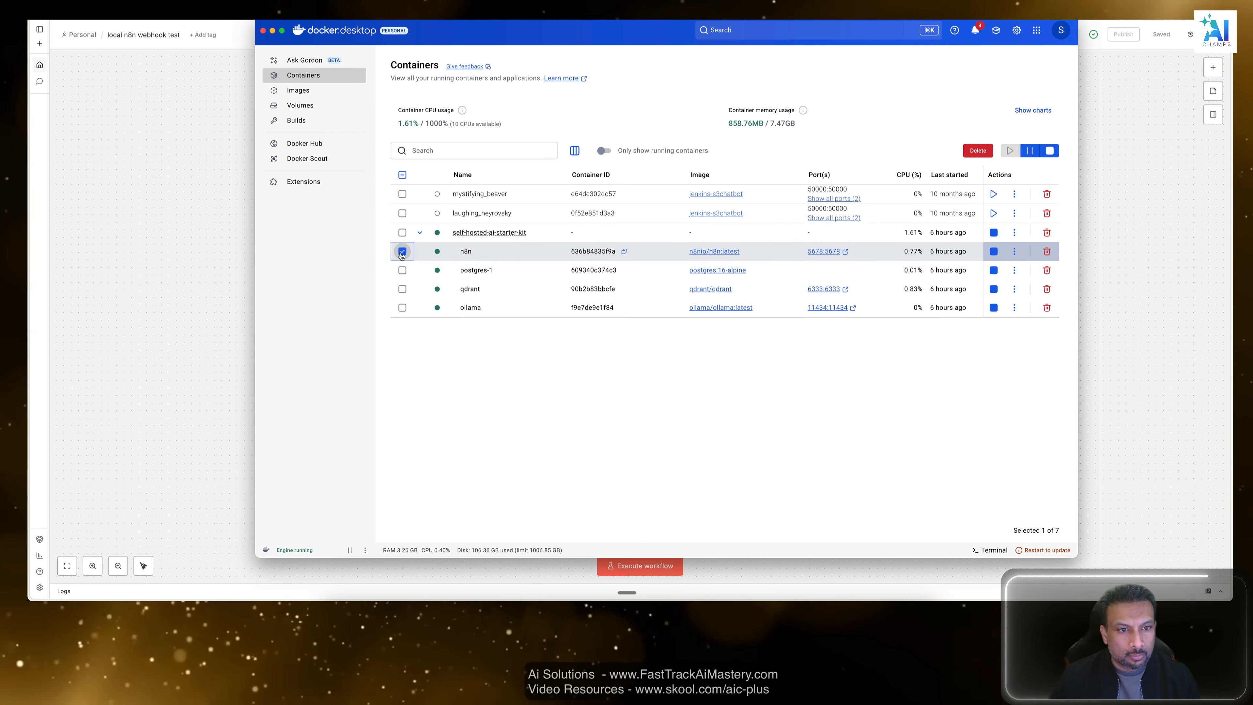
{"action": "left_click", "coordinate": [402, 252]}
{"action": "left_click", "coordinate": [402, 252]}
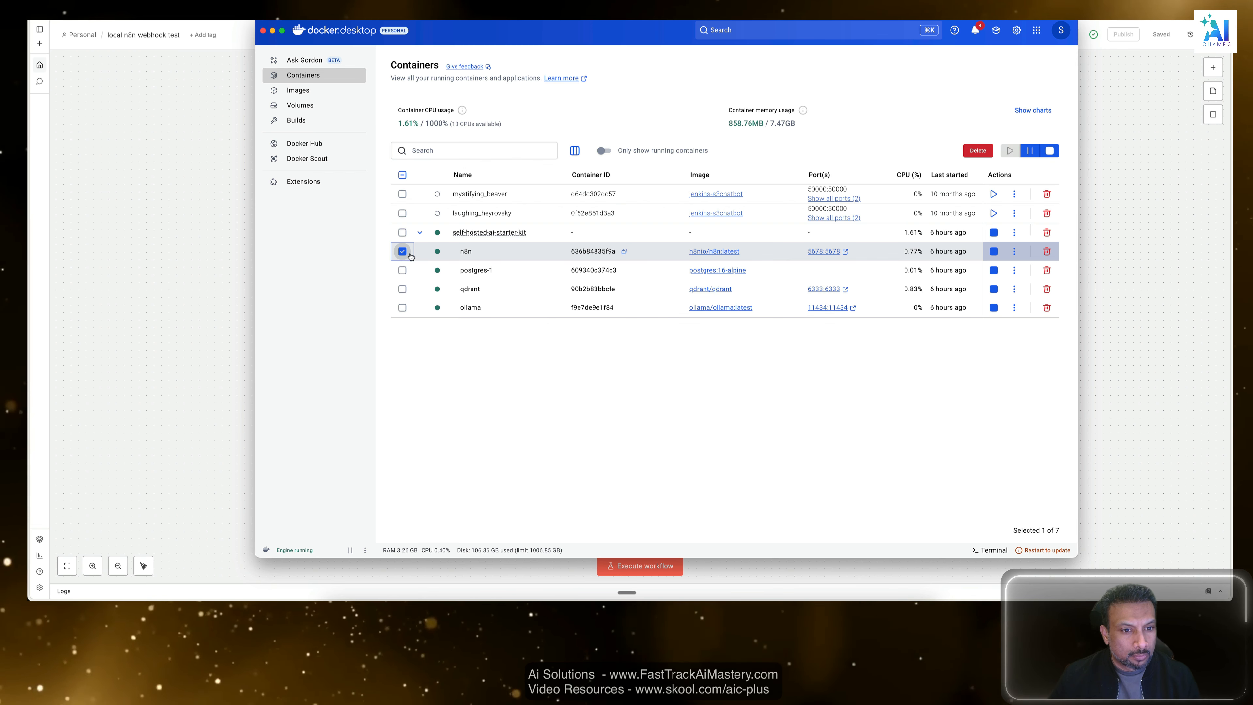
{"action": "left_click", "coordinate": [725, 252]}
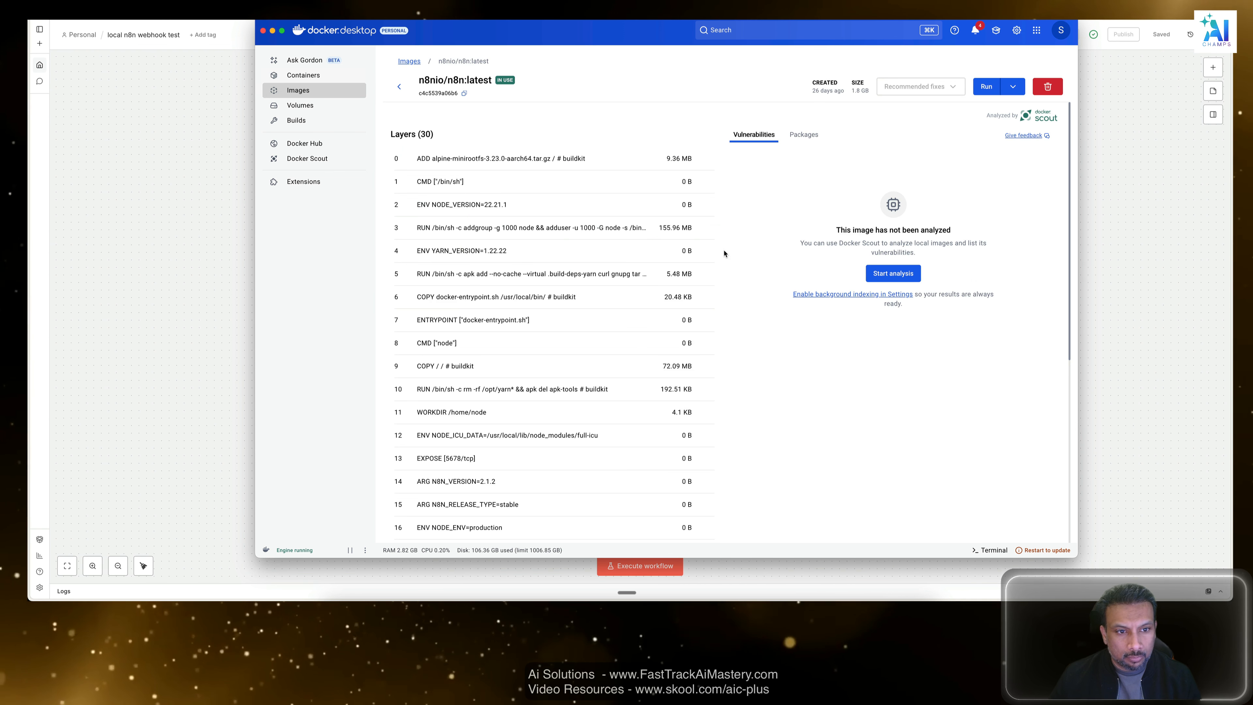
{"action": "left_click", "coordinate": [401, 87]}
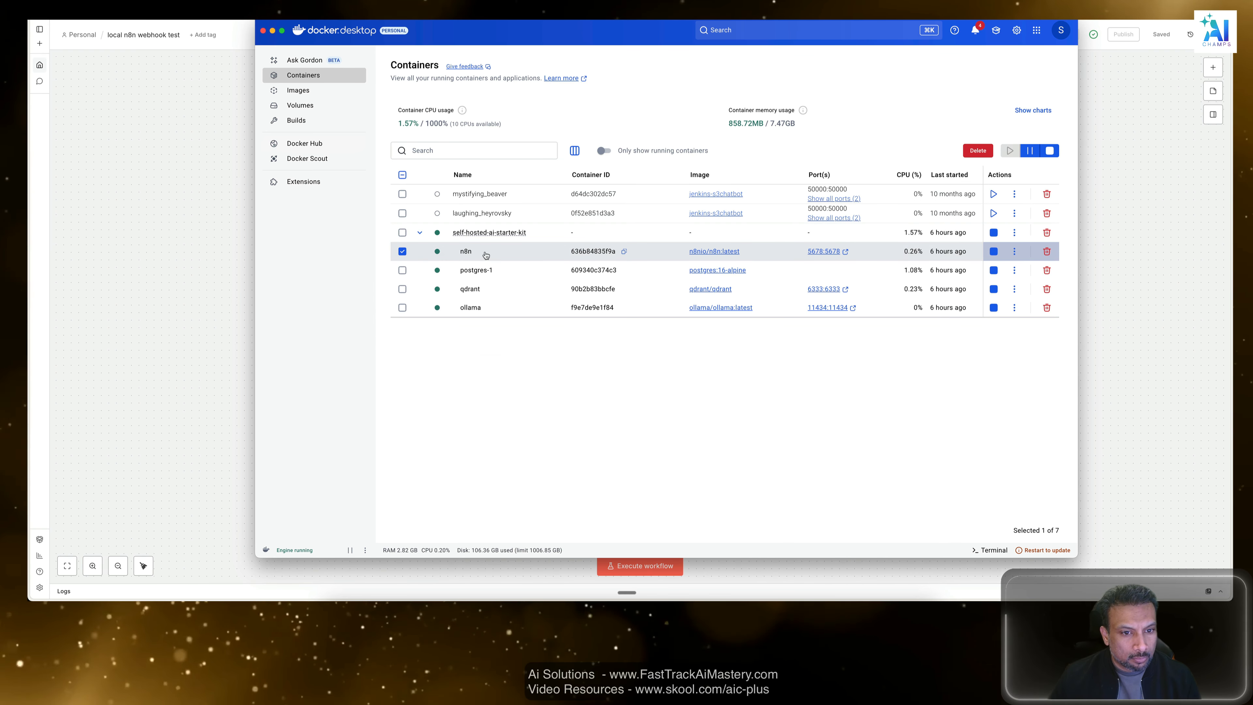
View the n8n container's details, checking its logs, stats and files.
{"action": "left_click", "coordinate": [1018, 252]}
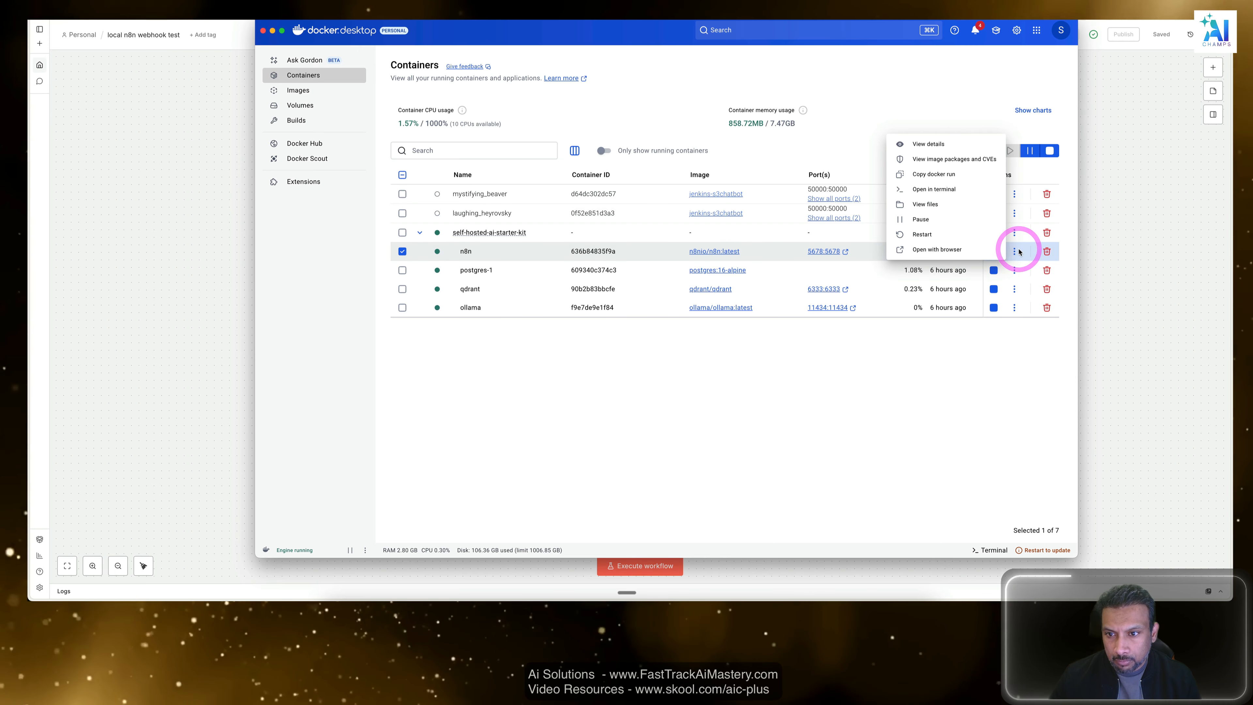
{"action": "left_click", "coordinate": [922, 145]}
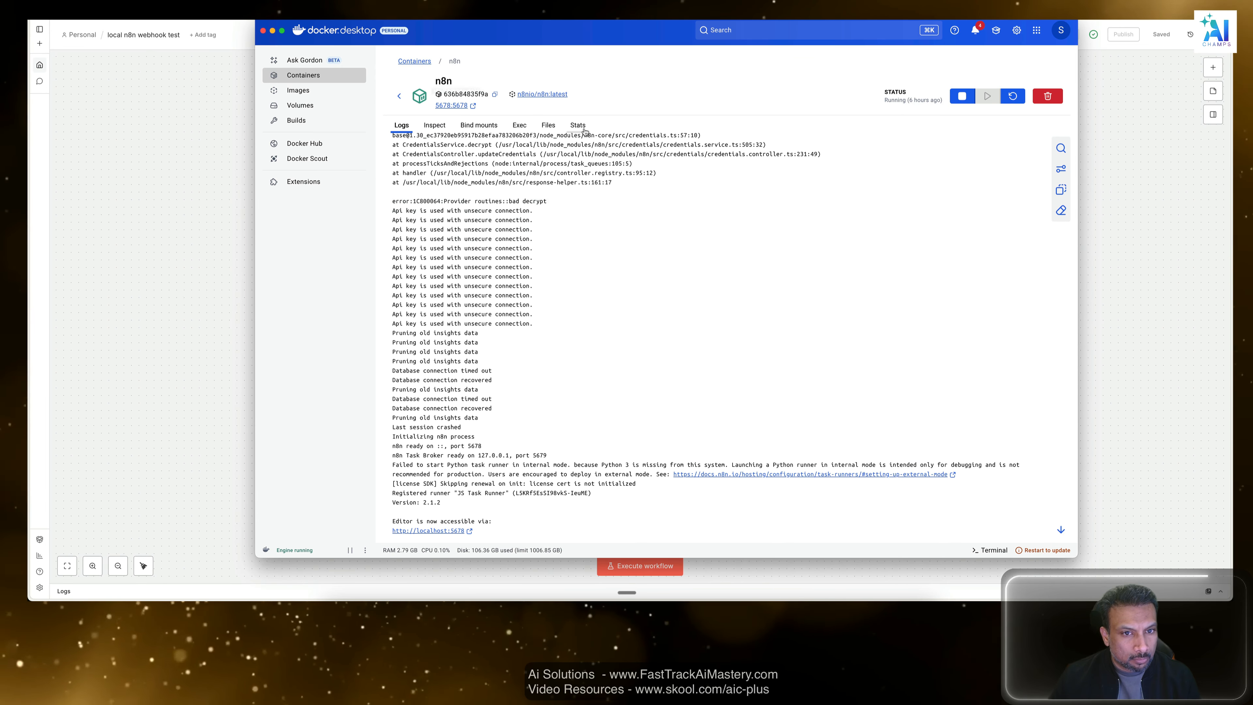
{"action": "left_click", "coordinate": [553, 126]}
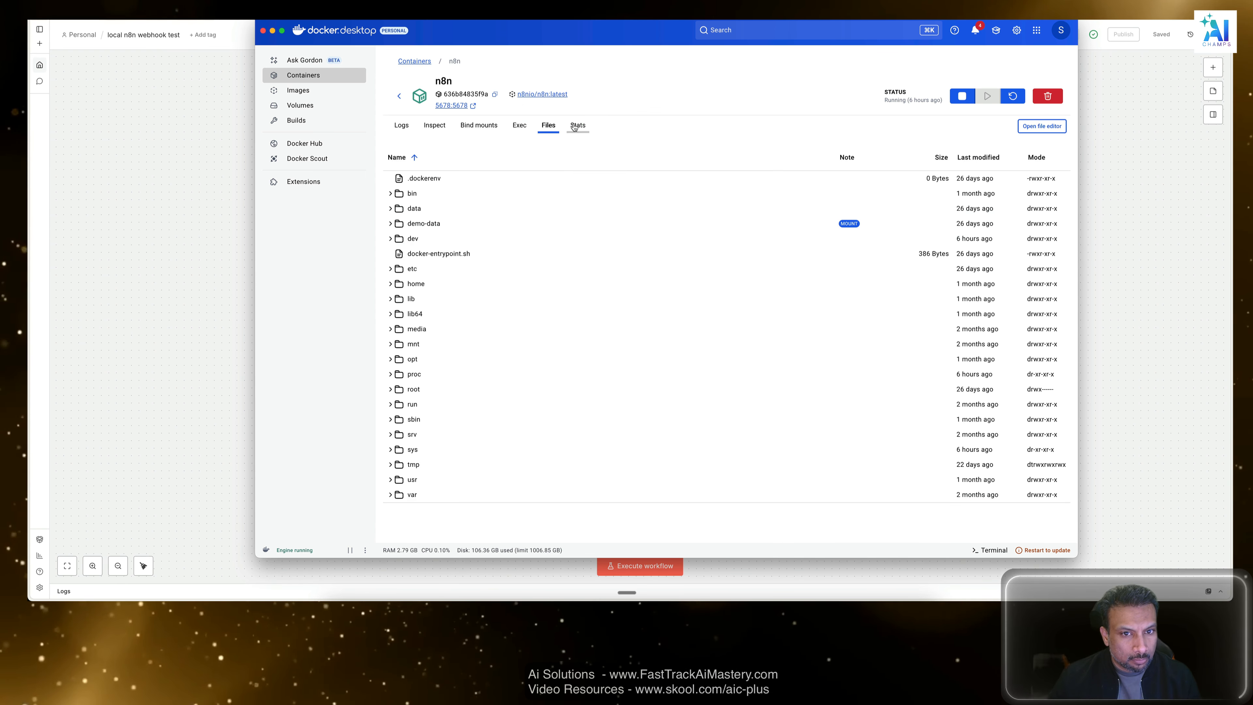
{"action": "left_click", "coordinate": [575, 126]}
{"action": "left_click", "coordinate": [553, 127]}
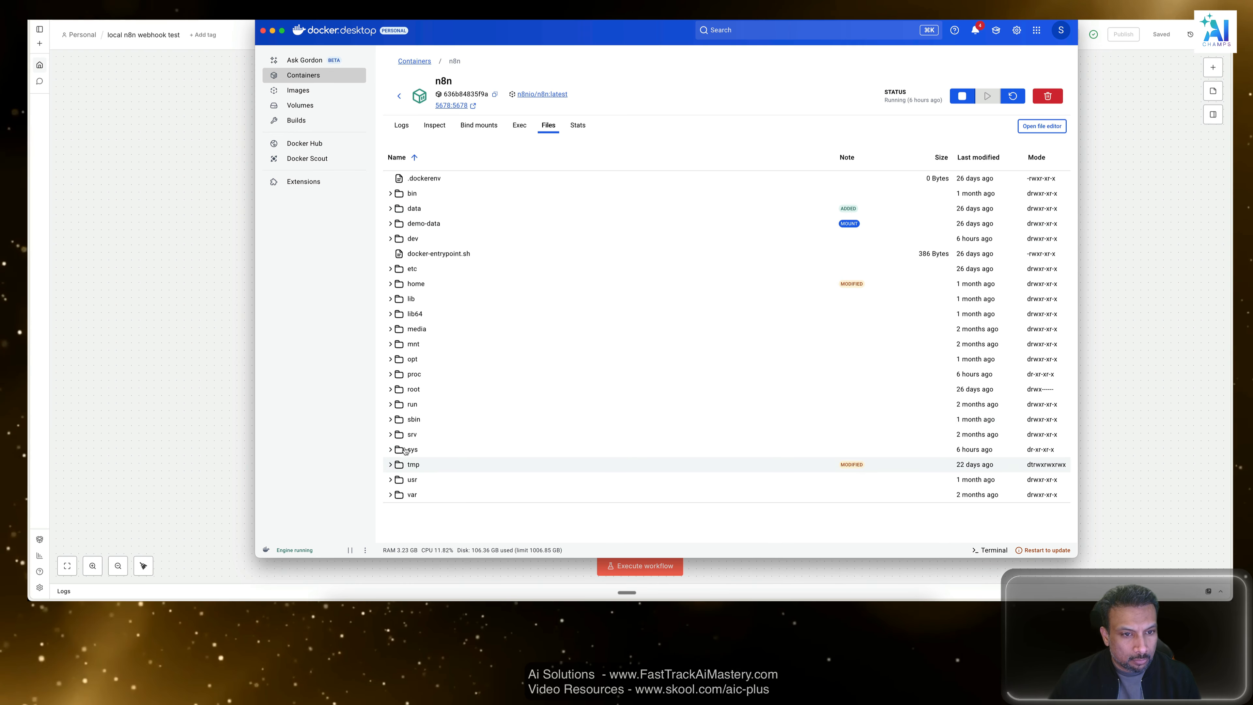
Open the n8n container's .dockerenv file to check its contents, close it unedited, and return to the container list.
{"action": "left_click", "coordinate": [409, 178]}
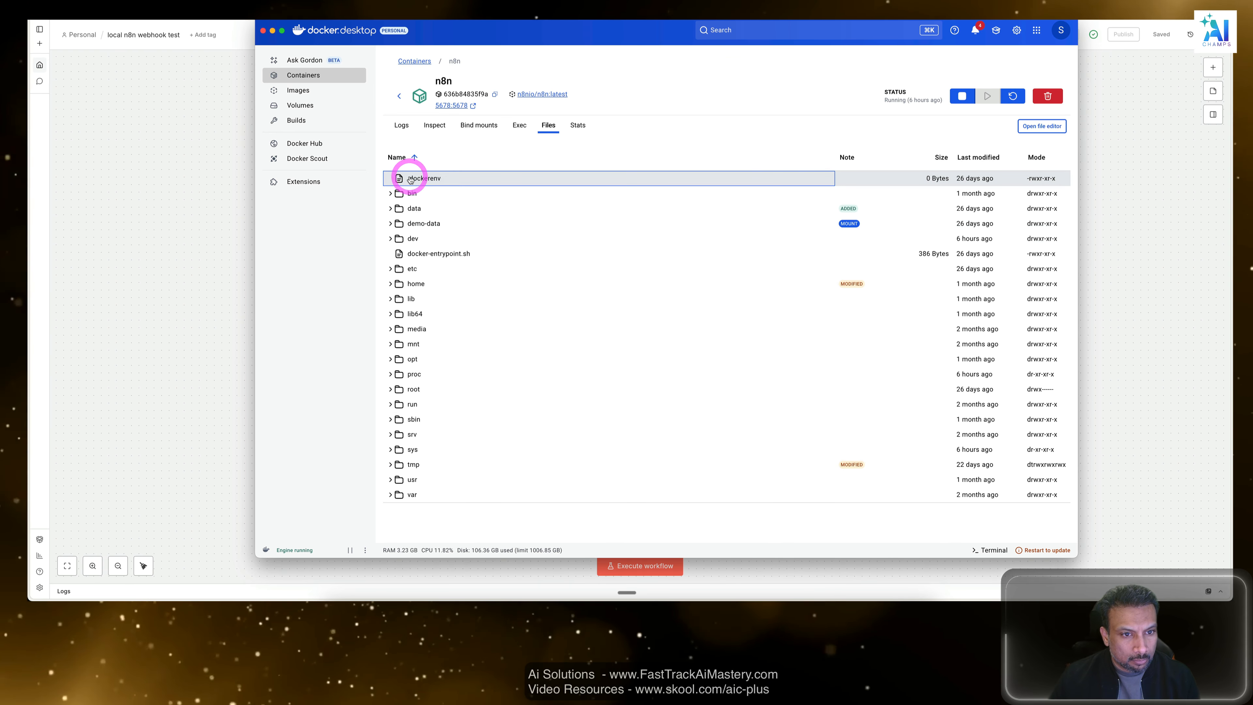
{"action": "left_click", "coordinate": [428, 178]}
{"action": "double_click", "coordinate": [436, 181]}
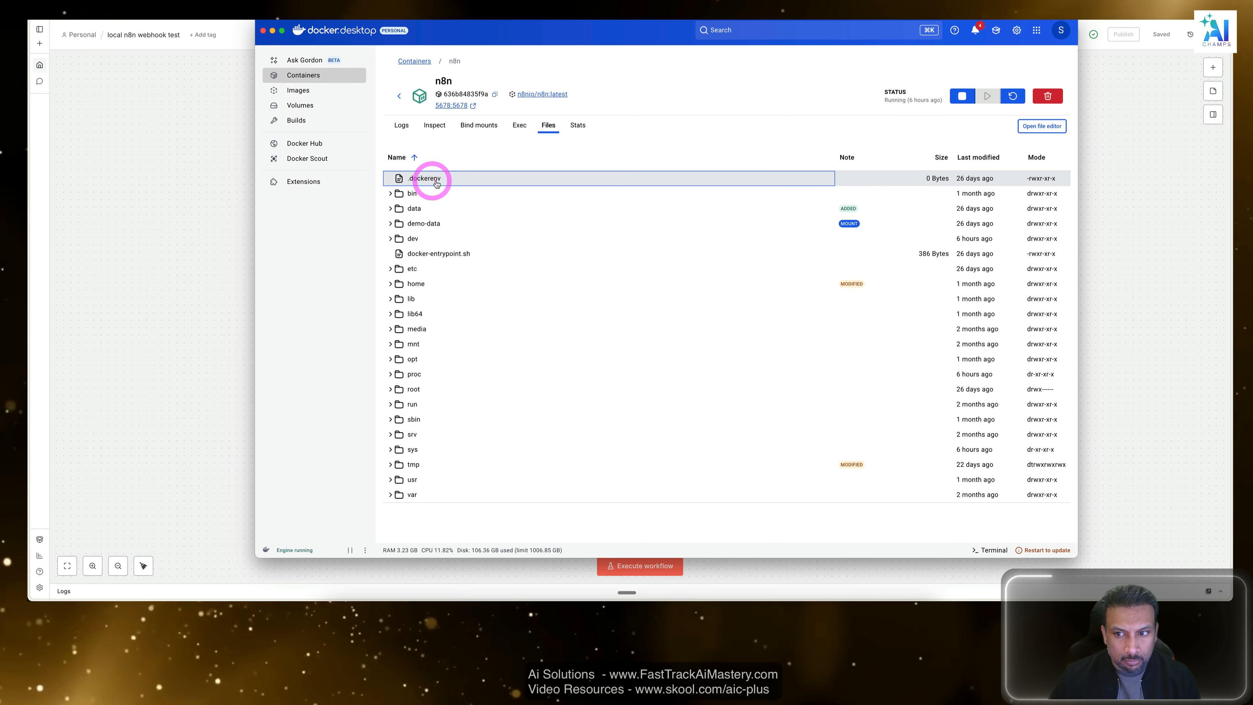
{"action": "right_click", "coordinate": [436, 180]}
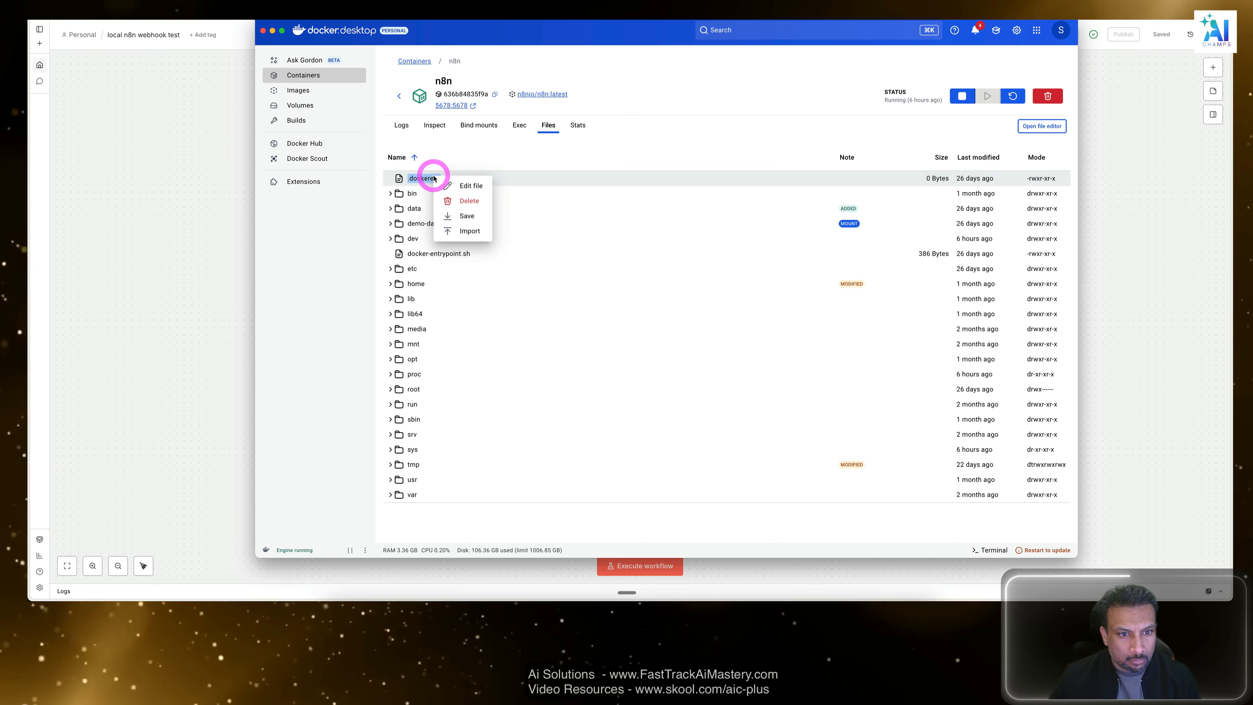
{"action": "left_click", "coordinate": [471, 186]}
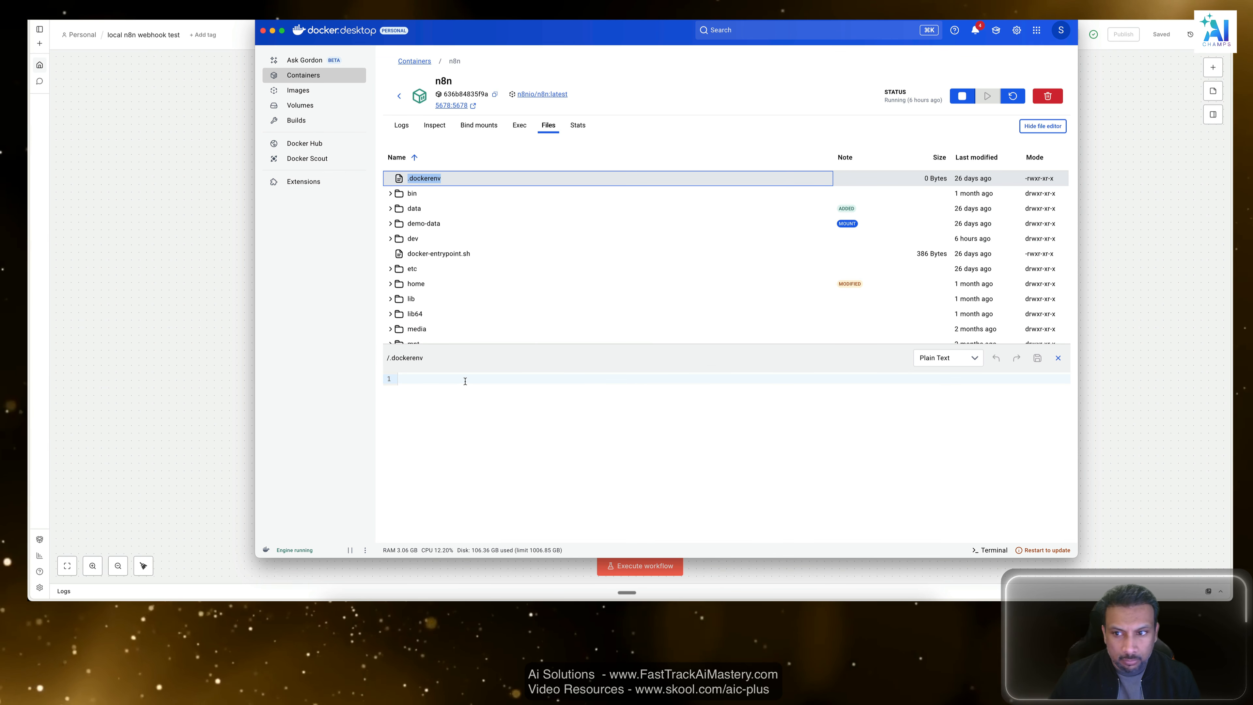
{"action": "left_click", "coordinate": [463, 380]}
{"action": "left_click", "coordinate": [1057, 360]}
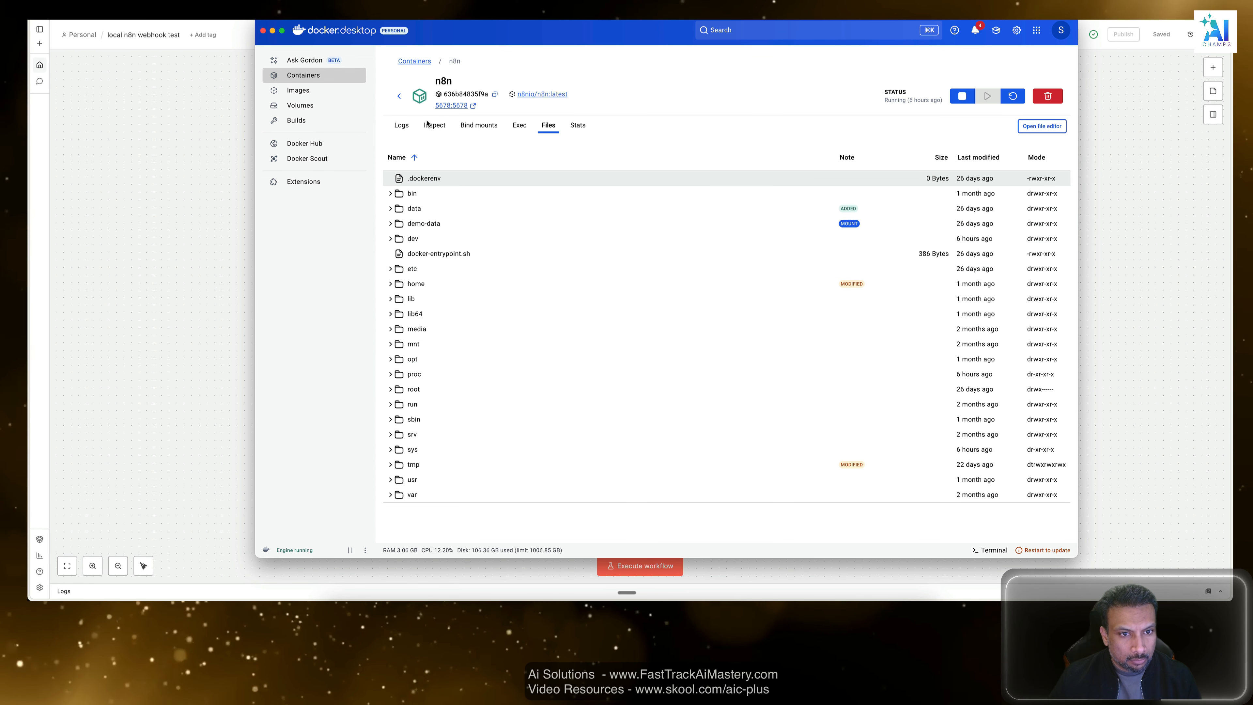
{"action": "left_click", "coordinate": [412, 127]}
{"action": "left_click", "coordinate": [399, 95]}
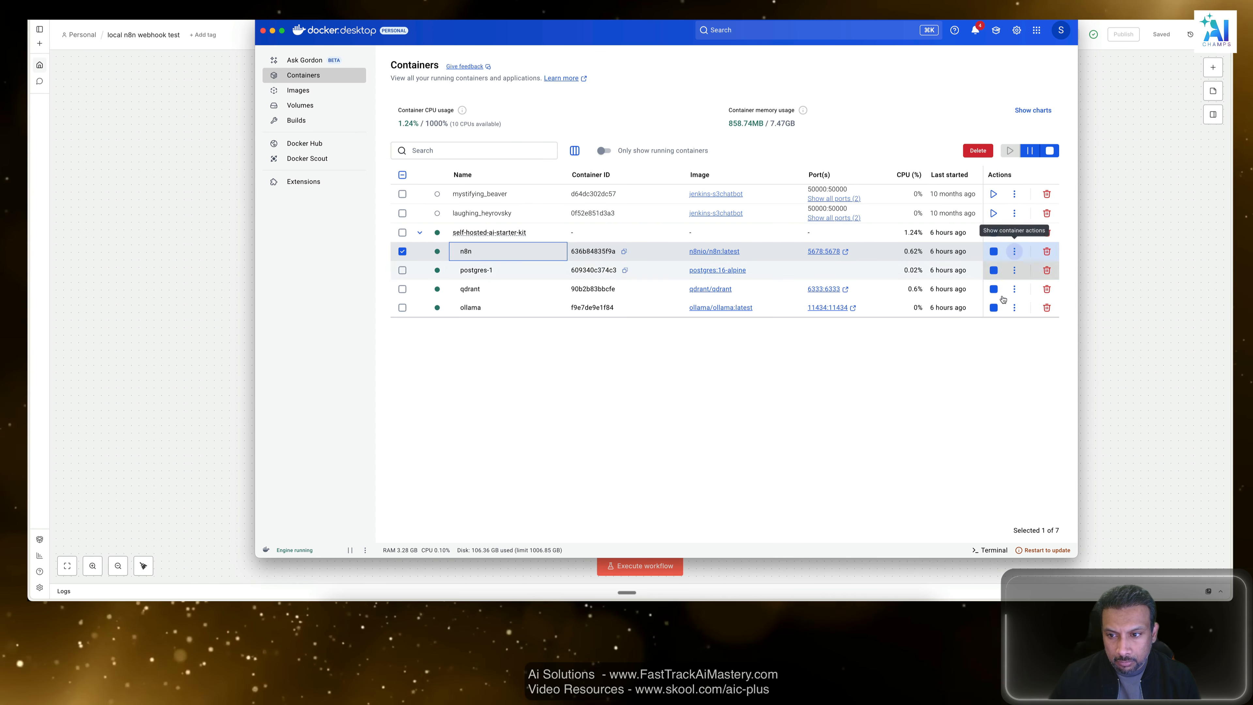
Switch to Visual Studio Code and read the tutorial's suggested next steps in the Amazon Q chat.
{"action": "left_click", "coordinate": [909, 439]}
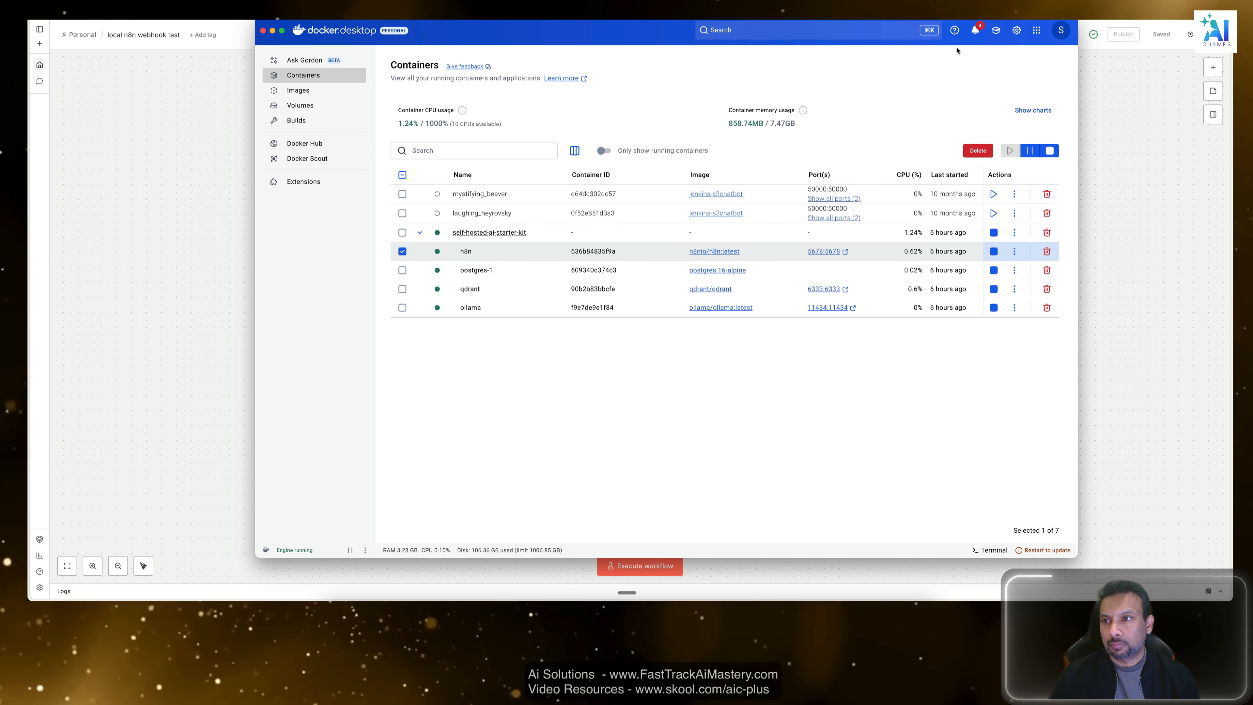
{"action": "left_click", "coordinate": [1112, 45]}
{"action": "key", "text": "super+Tab"}
{"action": "key", "text": "super+Tab"}
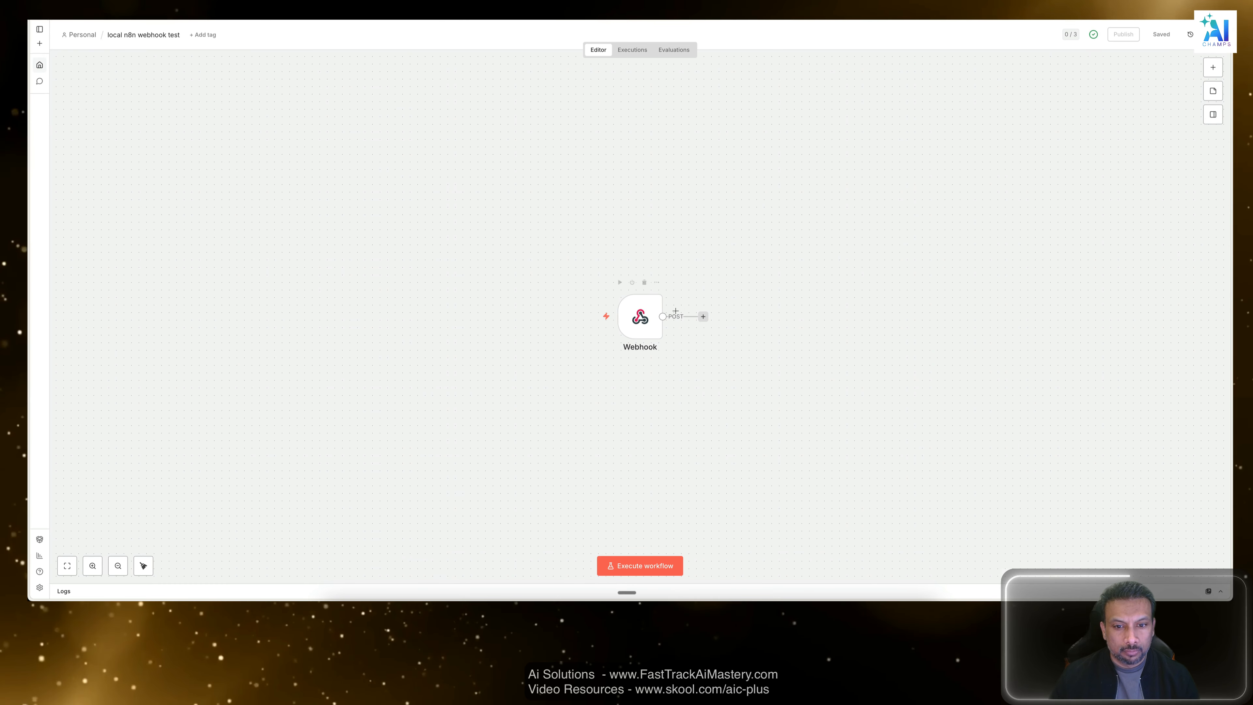
{"action": "left_click", "coordinate": [715, 212]}
{"action": "key", "text": "super+Tab"}
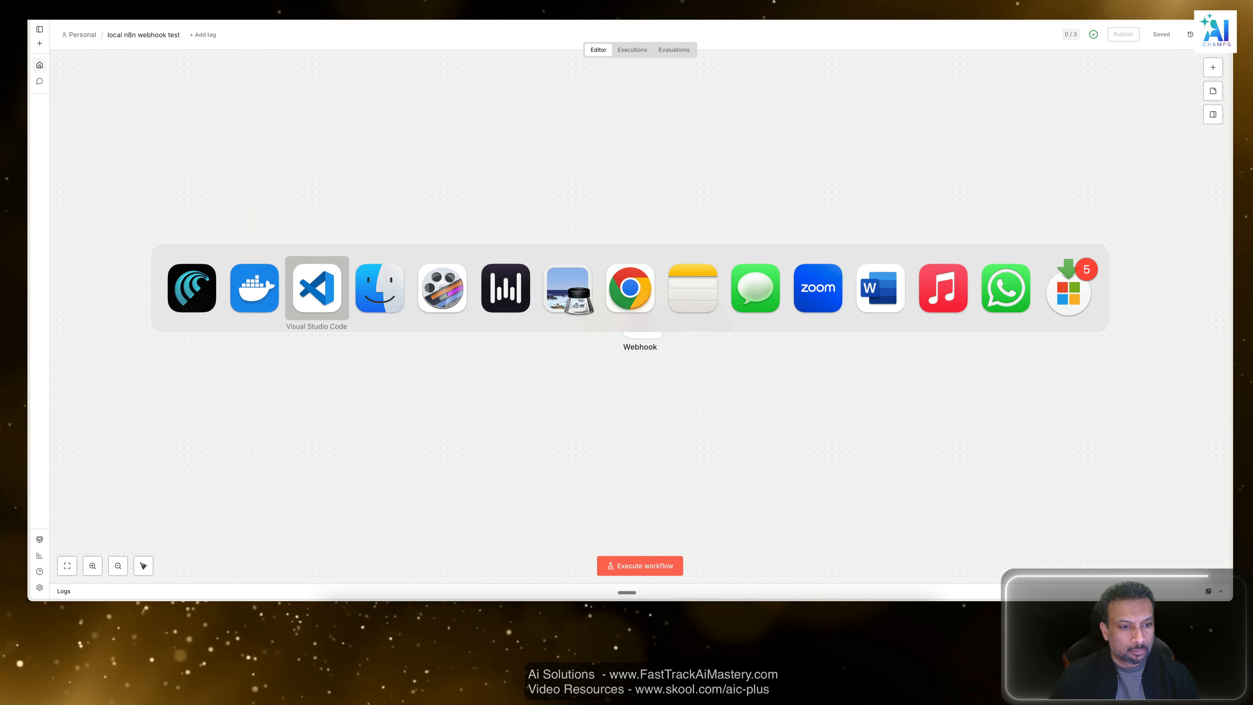
{"action": "scroll", "coordinate": [1166, 354], "scroll_direction": "down", "scroll_amount": 5}
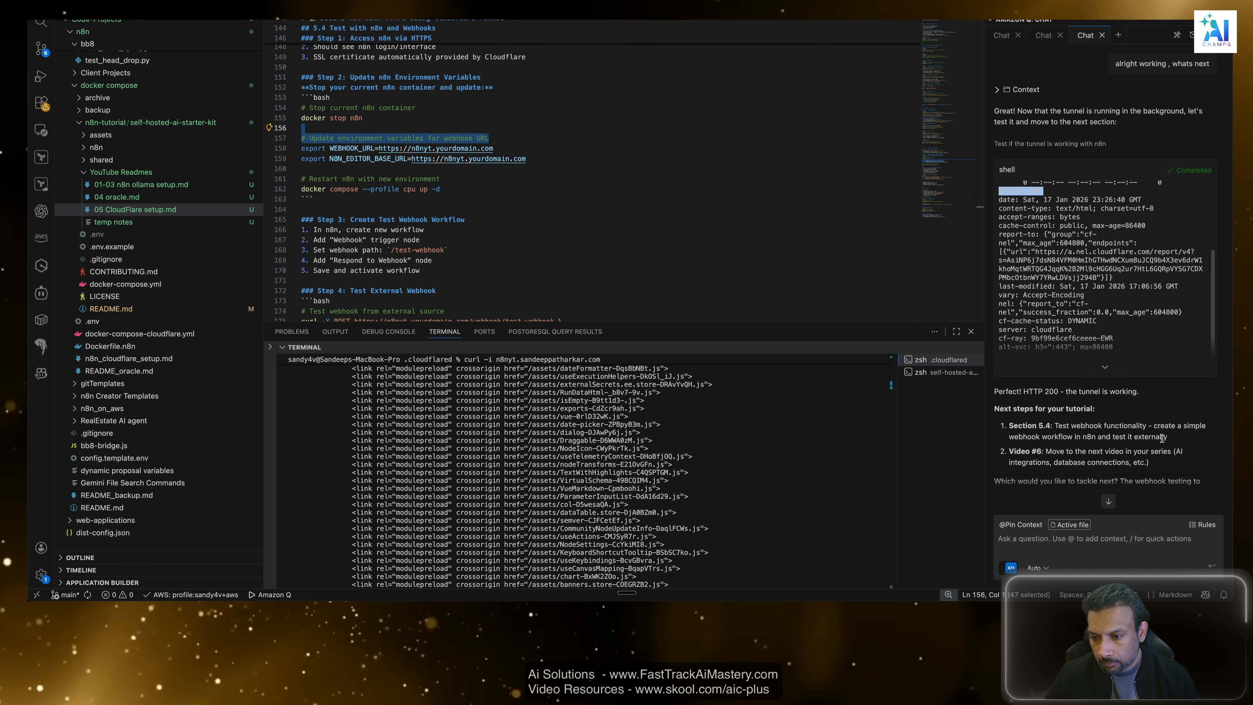
{"action": "left_click", "coordinate": [1166, 431]}
{"action": "scroll", "coordinate": [1166, 431], "scroll_direction": "down", "scroll_amount": 1}
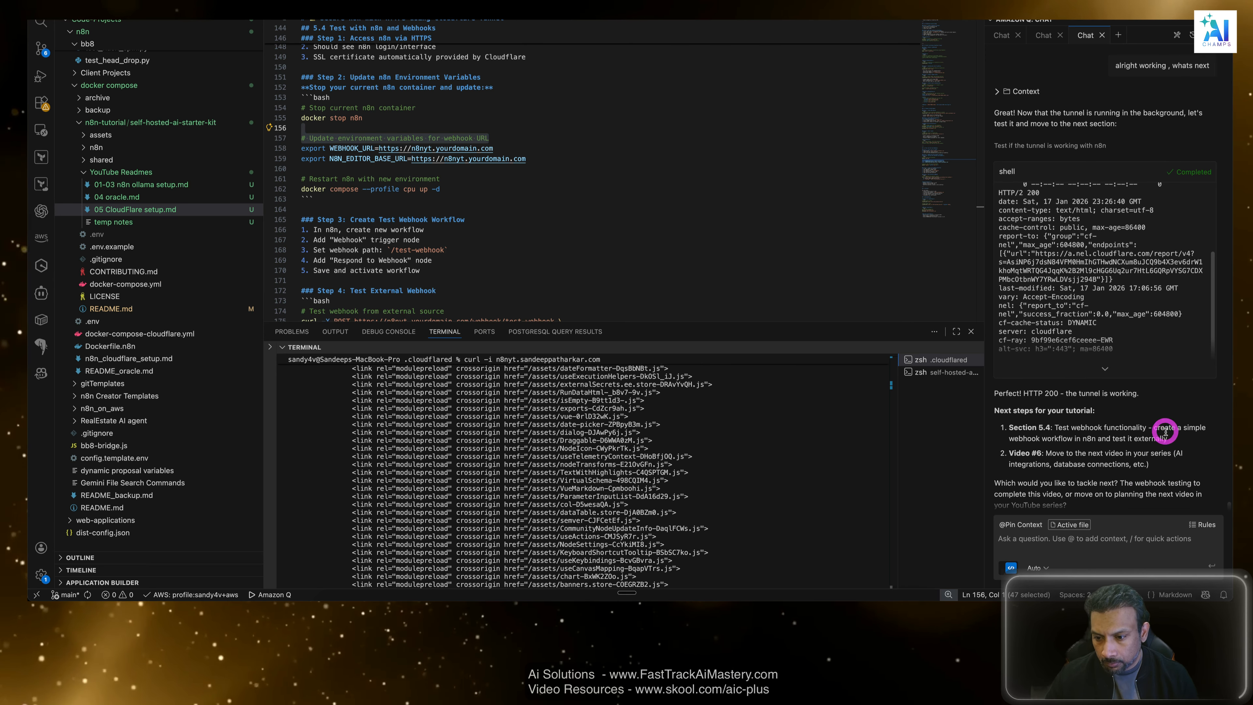
Review Amazon Q's suggested webhook test and read section 5.4 of the Cloudflare guide, including the environment variable, test workflow and troubleshooting instructions.
{"action": "left_click_drag", "start_coordinate": [1062, 404], "coordinate": [1185, 403]}
{"action": "left_click", "coordinate": [1184, 429]}
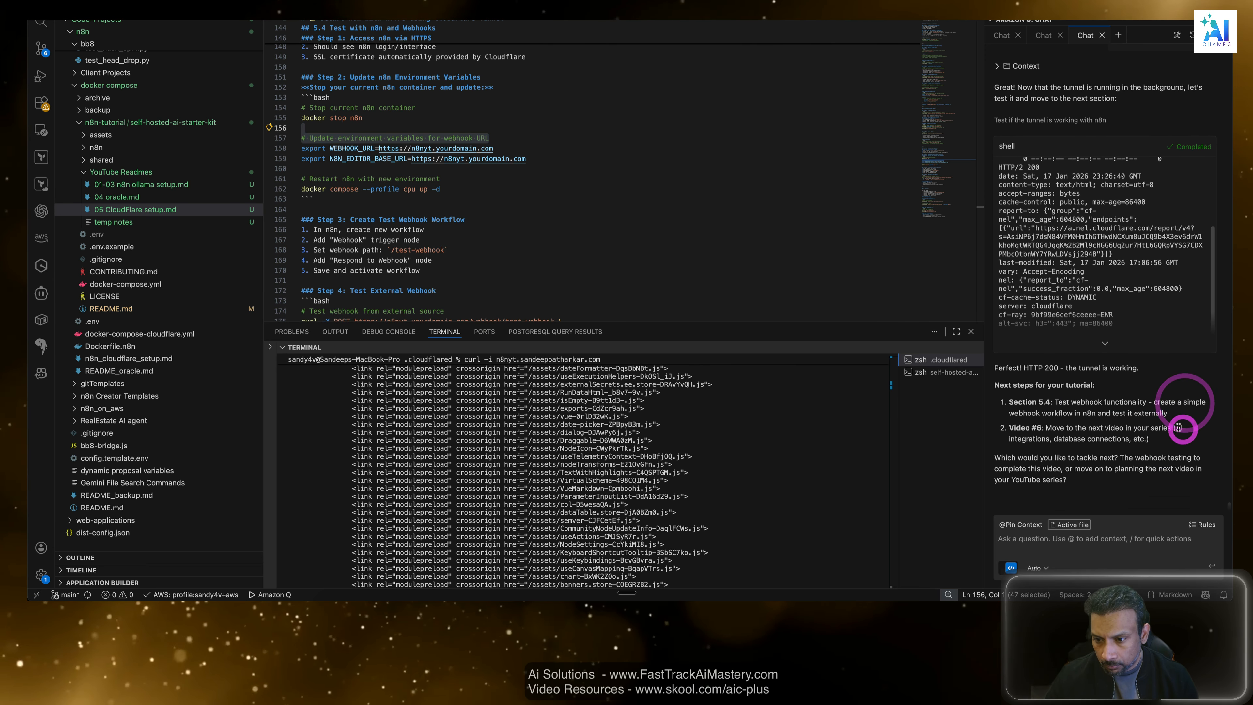
{"action": "left_click", "coordinate": [1105, 481]}
{"action": "left_click", "coordinate": [538, 241]}
{"action": "scroll", "coordinate": [540, 243], "scroll_direction": "down", "scroll_amount": 3}
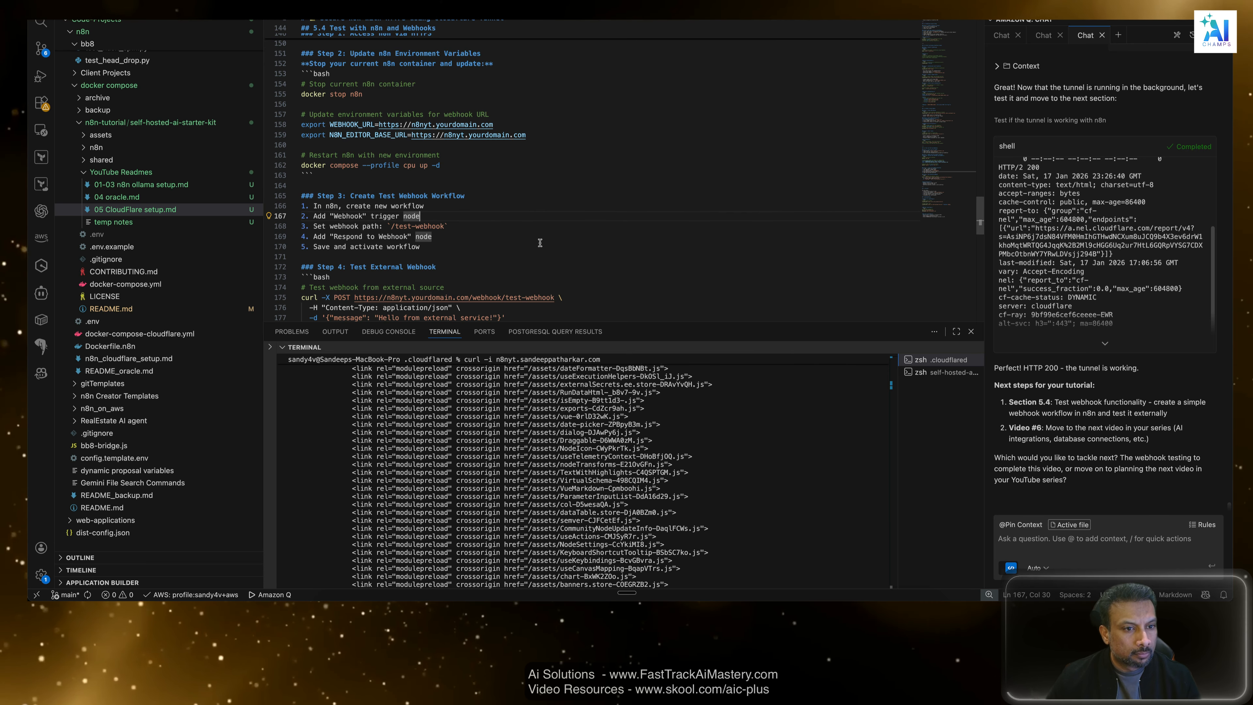
{"action": "scroll", "coordinate": [540, 242], "scroll_direction": "up", "scroll_amount": 3}
{"action": "scroll", "coordinate": [540, 243], "scroll_direction": "down", "scroll_amount": 15}
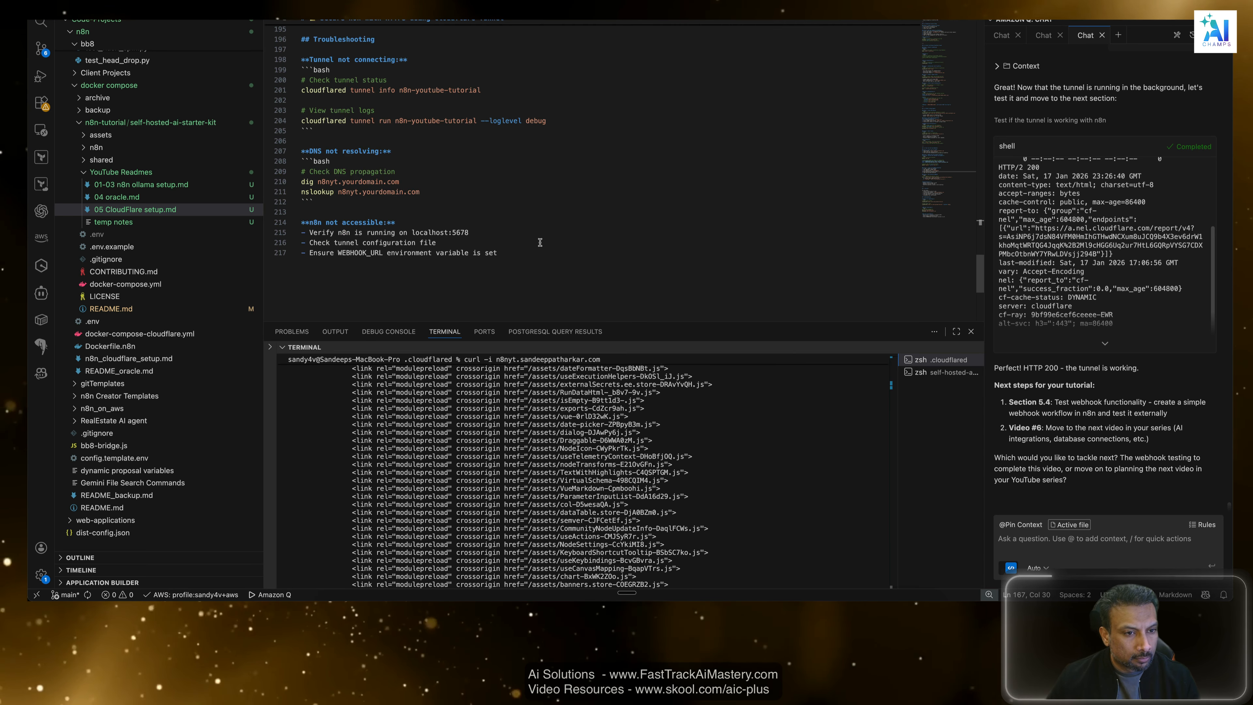
{"action": "scroll", "coordinate": [540, 242], "scroll_direction": "up", "scroll_amount": 7}
{"action": "scroll", "coordinate": [540, 242], "scroll_direction": "up", "scroll_amount": 3}
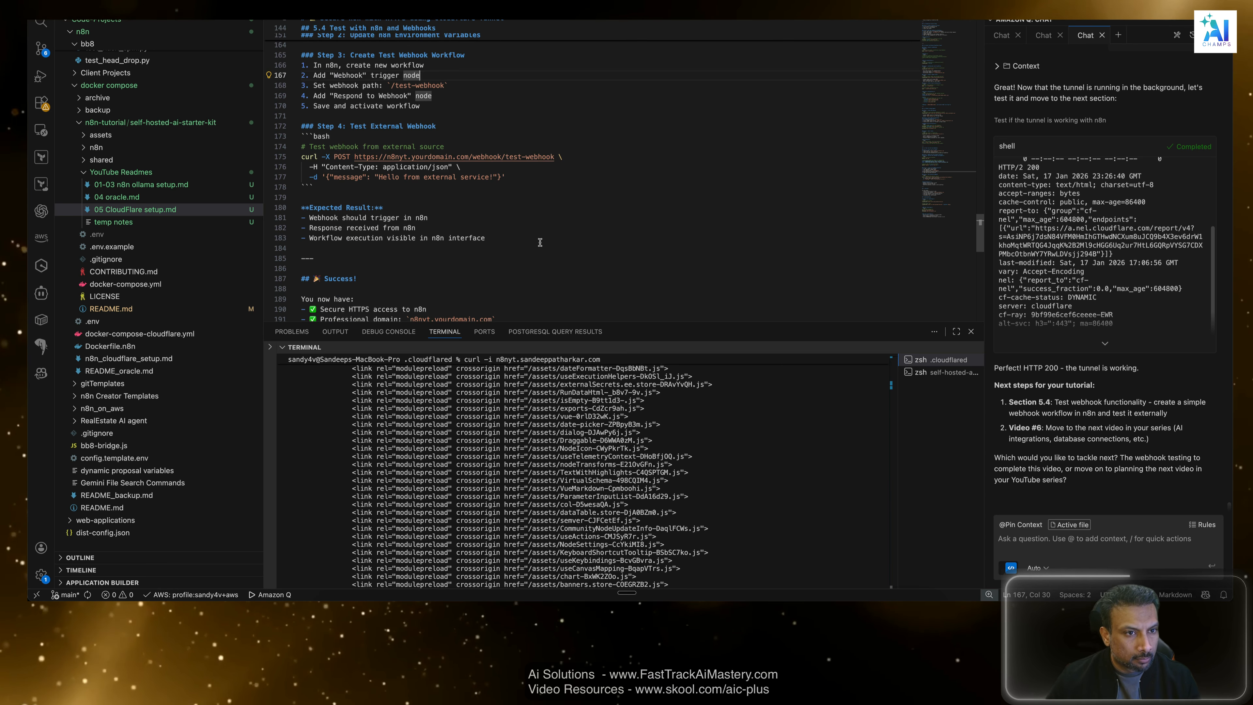
{"action": "scroll", "coordinate": [541, 243], "scroll_direction": "up", "scroll_amount": 4}
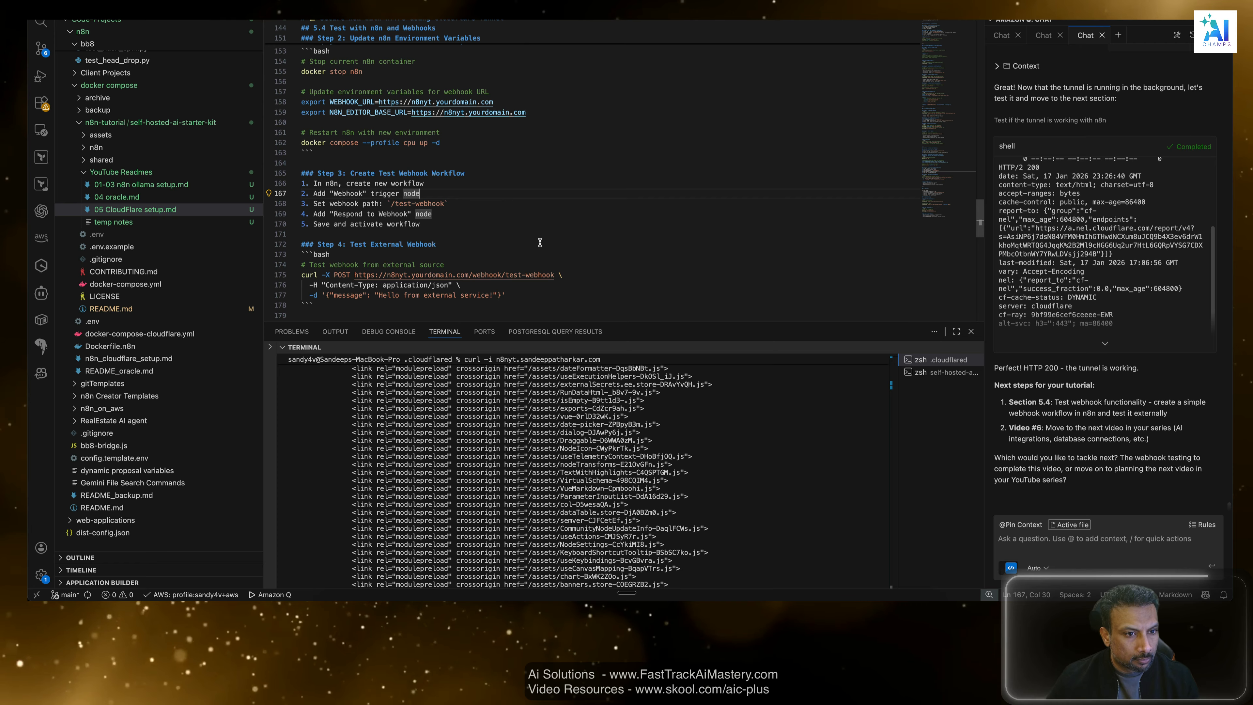
{"action": "scroll", "coordinate": [540, 242], "scroll_direction": "up", "scroll_amount": 6}
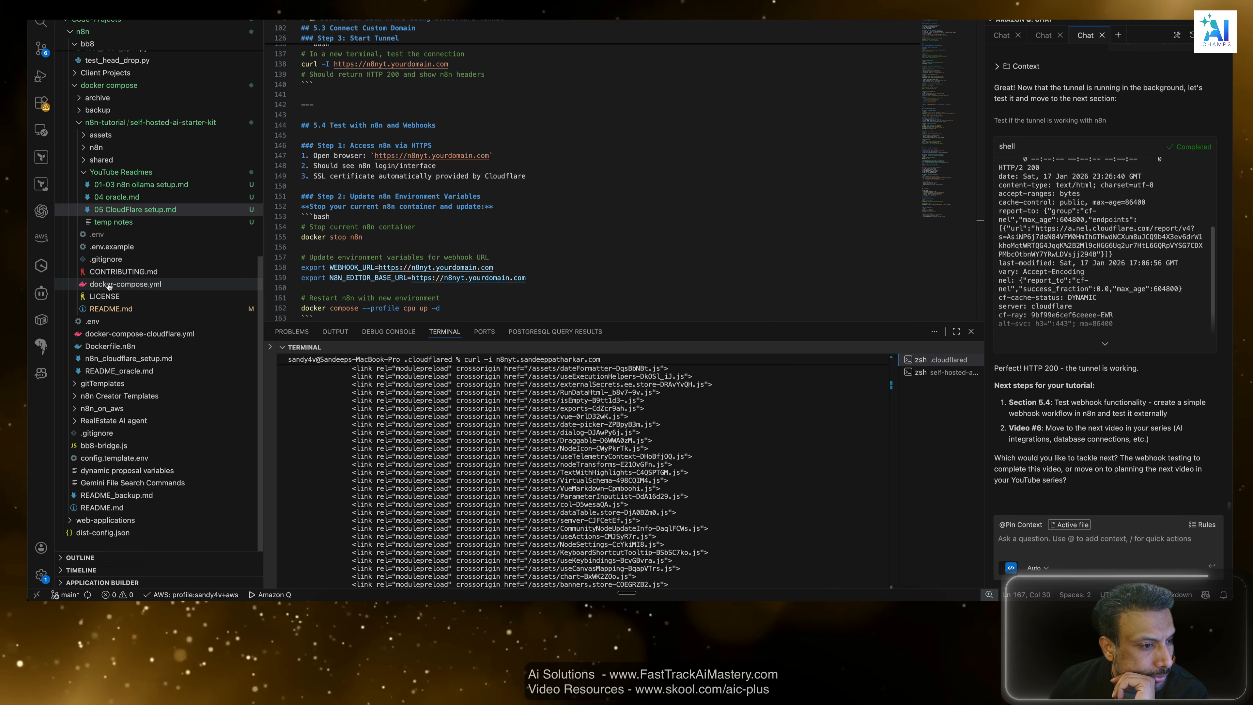
Open the starter kit's docker-compose.yml and examine the n8n service's image, environment variables, env_file entry and container definitions.
{"action": "left_click", "coordinate": [93, 173]}
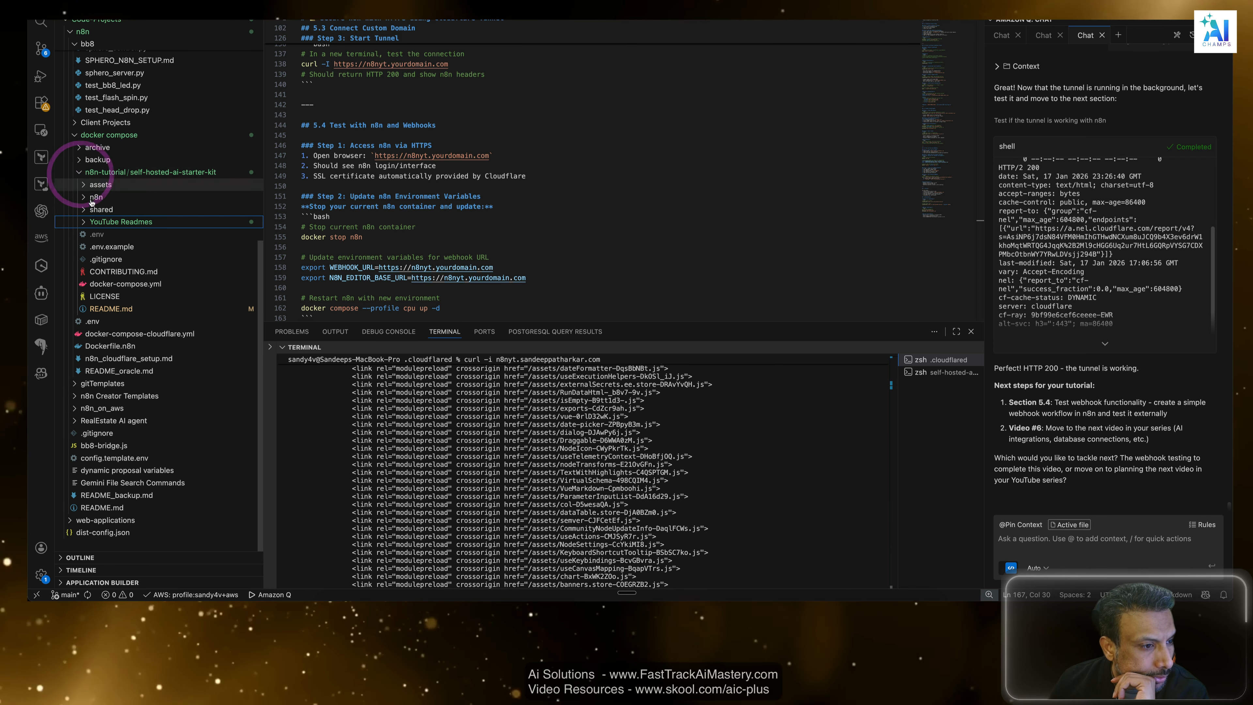
{"action": "left_click", "coordinate": [109, 285]}
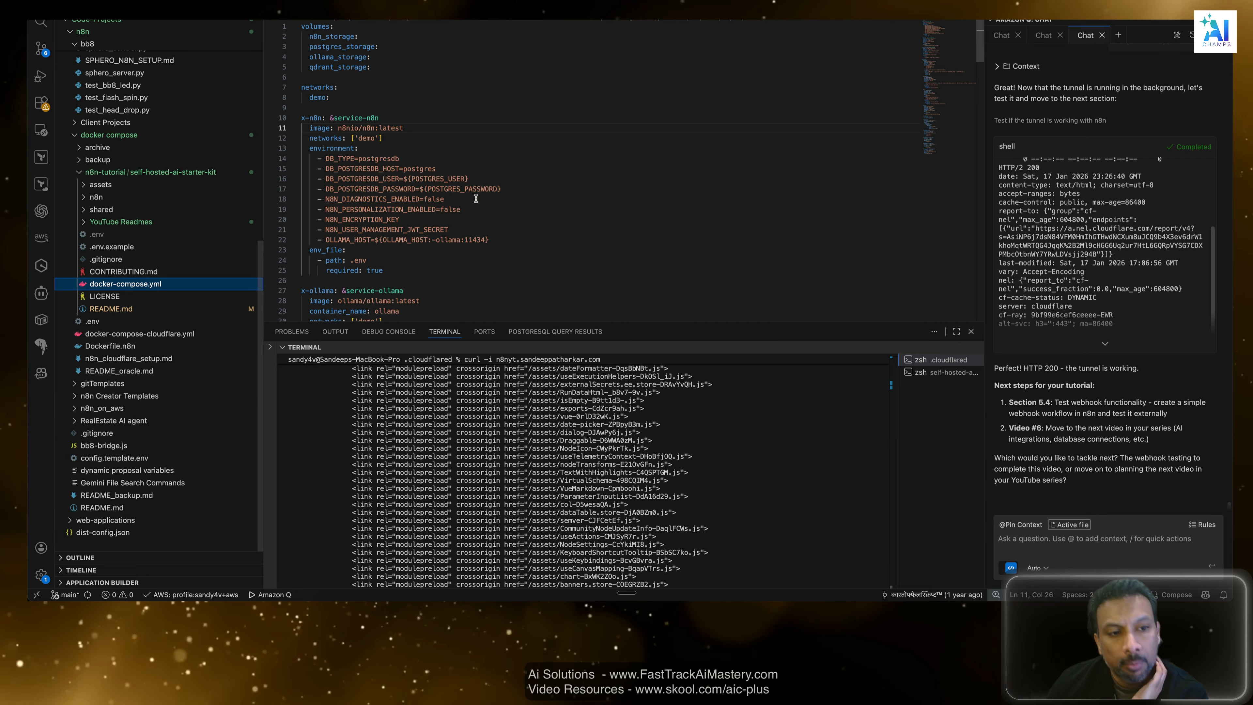
{"action": "left_click_drag", "start_coordinate": [540, 234], "coordinate": [344, 129]}
{"action": "scroll", "coordinate": [510, 158], "scroll_direction": "down", "scroll_amount": 20}
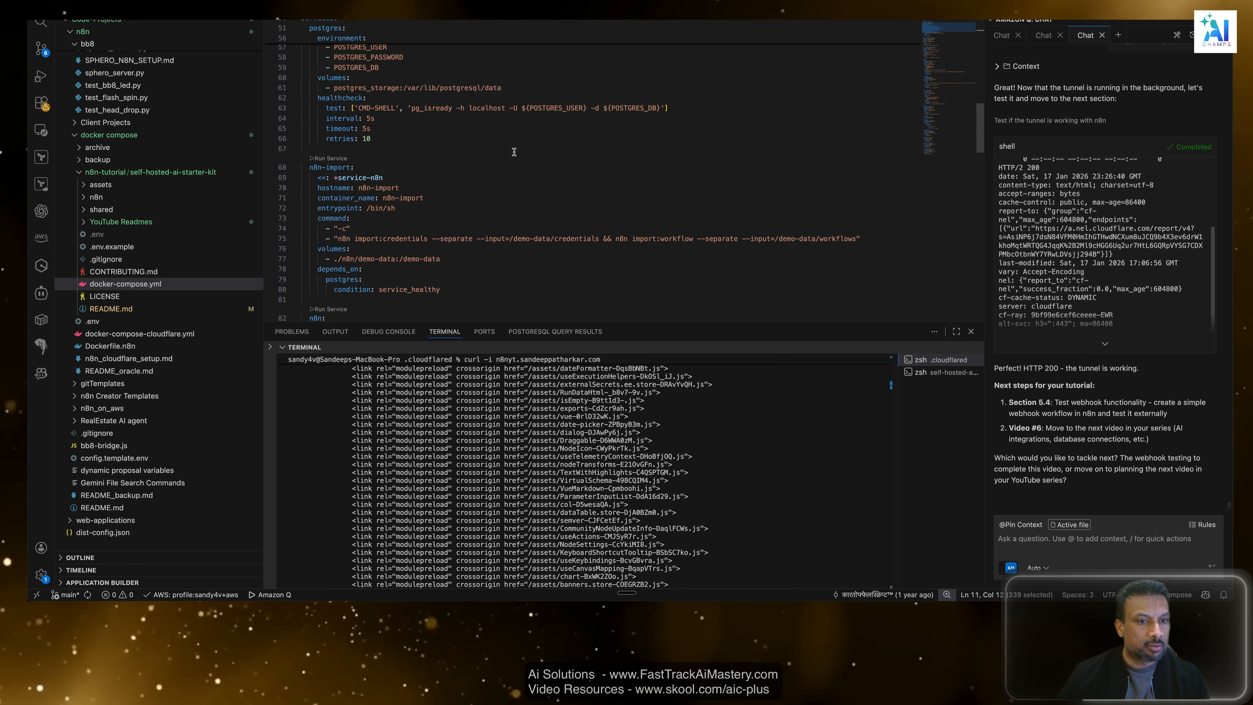
{"action": "scroll", "coordinate": [514, 152], "scroll_direction": "up", "scroll_amount": 20}
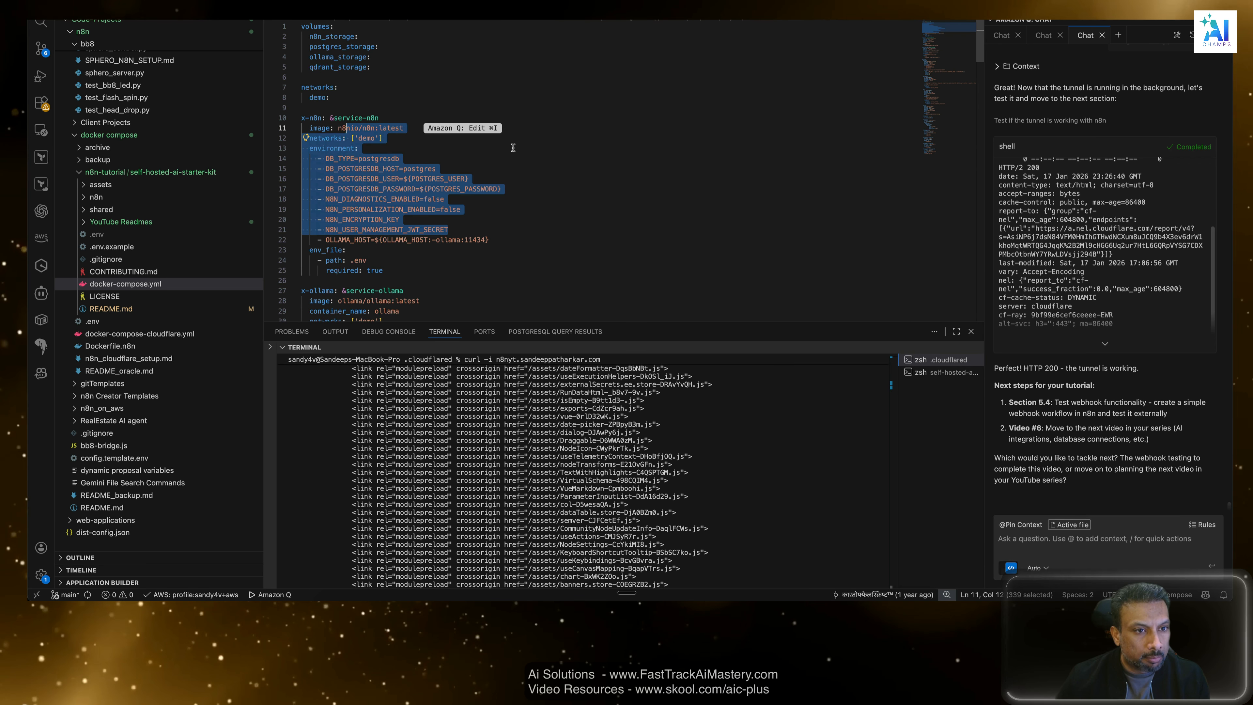
{"action": "left_click", "coordinate": [467, 86]}
{"action": "scroll", "coordinate": [455, 145], "scroll_direction": "down", "scroll_amount": 2}
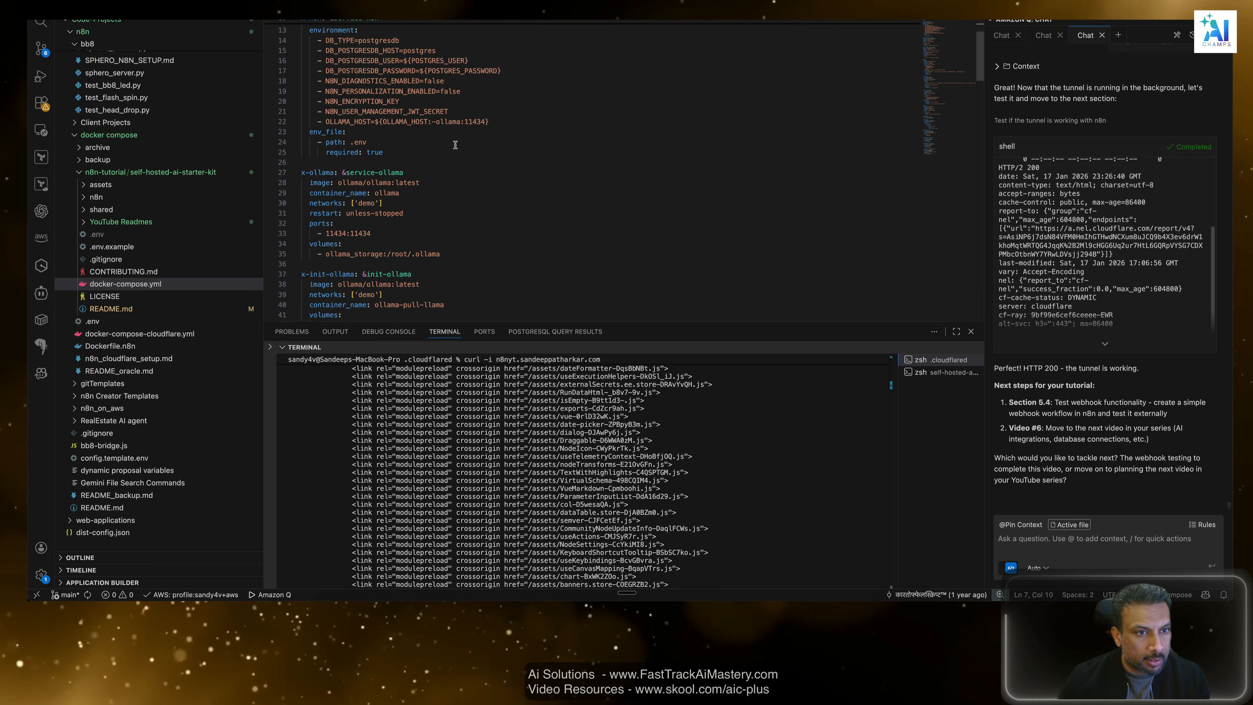
{"action": "scroll", "coordinate": [455, 146], "scroll_direction": "up", "scroll_amount": 2}
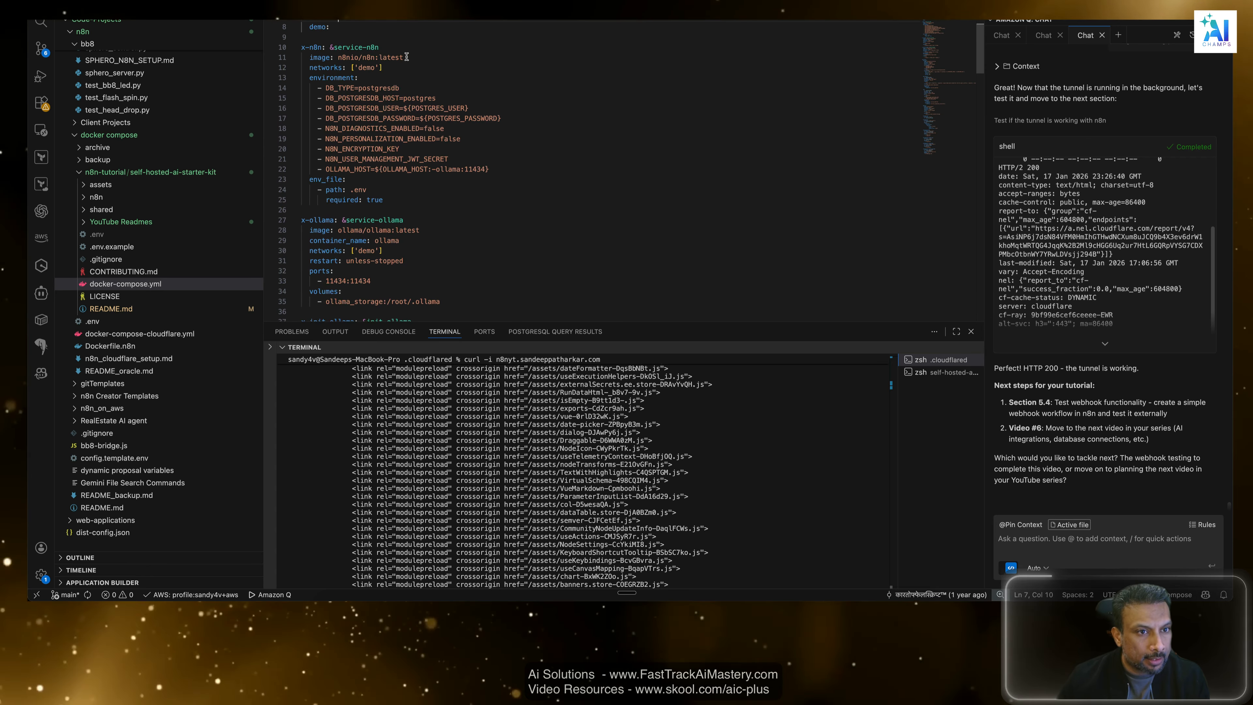
{"action": "left_click_drag", "start_coordinate": [404, 57], "coordinate": [312, 56]}
{"action": "scroll", "coordinate": [432, 101], "scroll_direction": "down", "scroll_amount": 4}
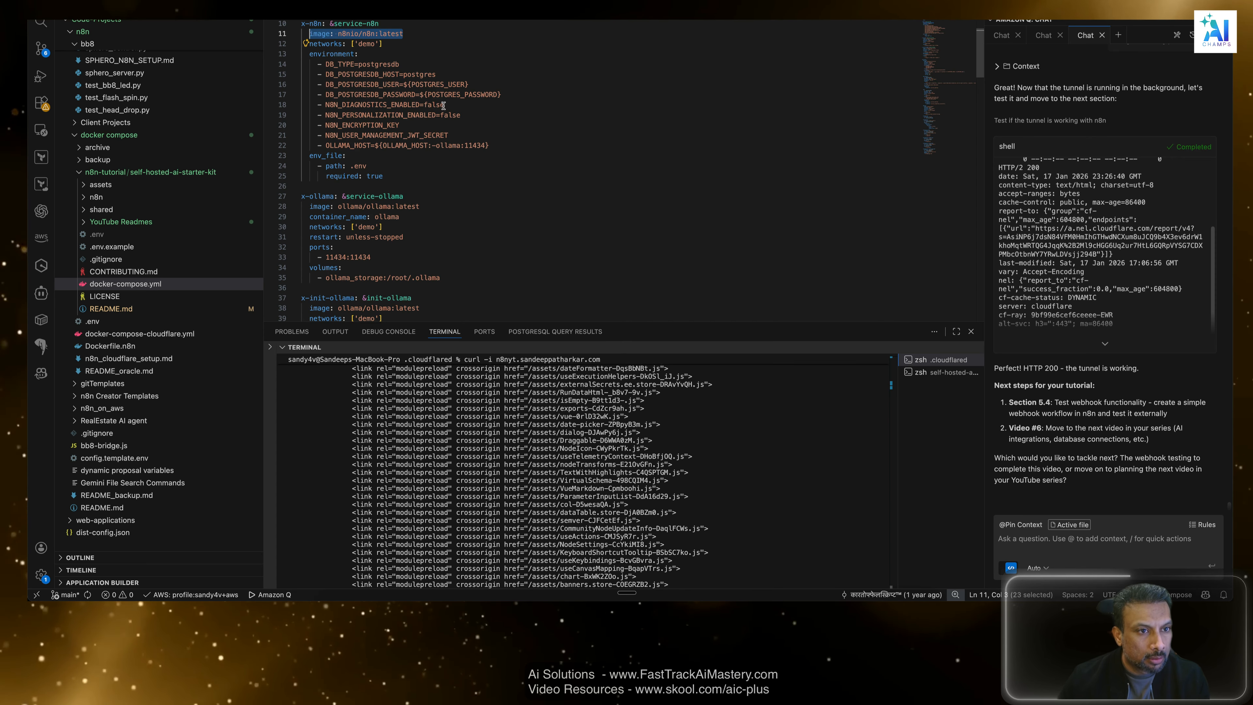
{"action": "scroll", "coordinate": [508, 159], "scroll_direction": "down", "scroll_amount": 15}
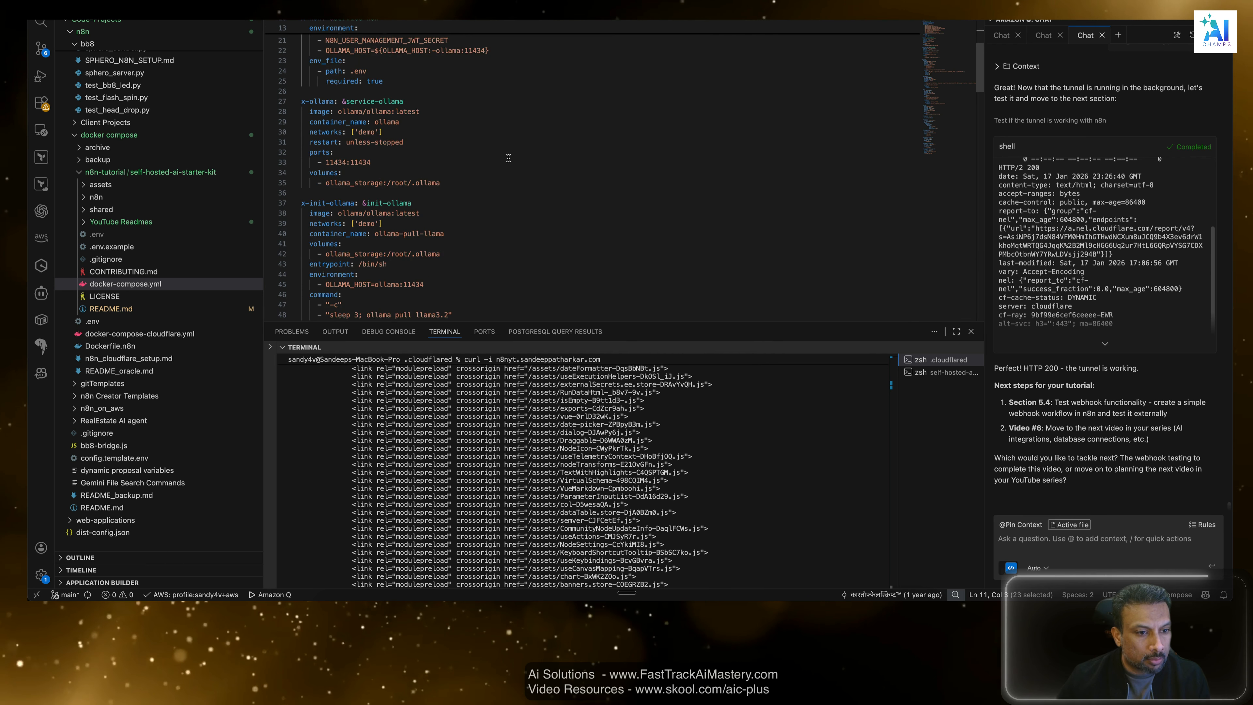
{"action": "scroll", "coordinate": [508, 157], "scroll_direction": "down", "scroll_amount": 10}
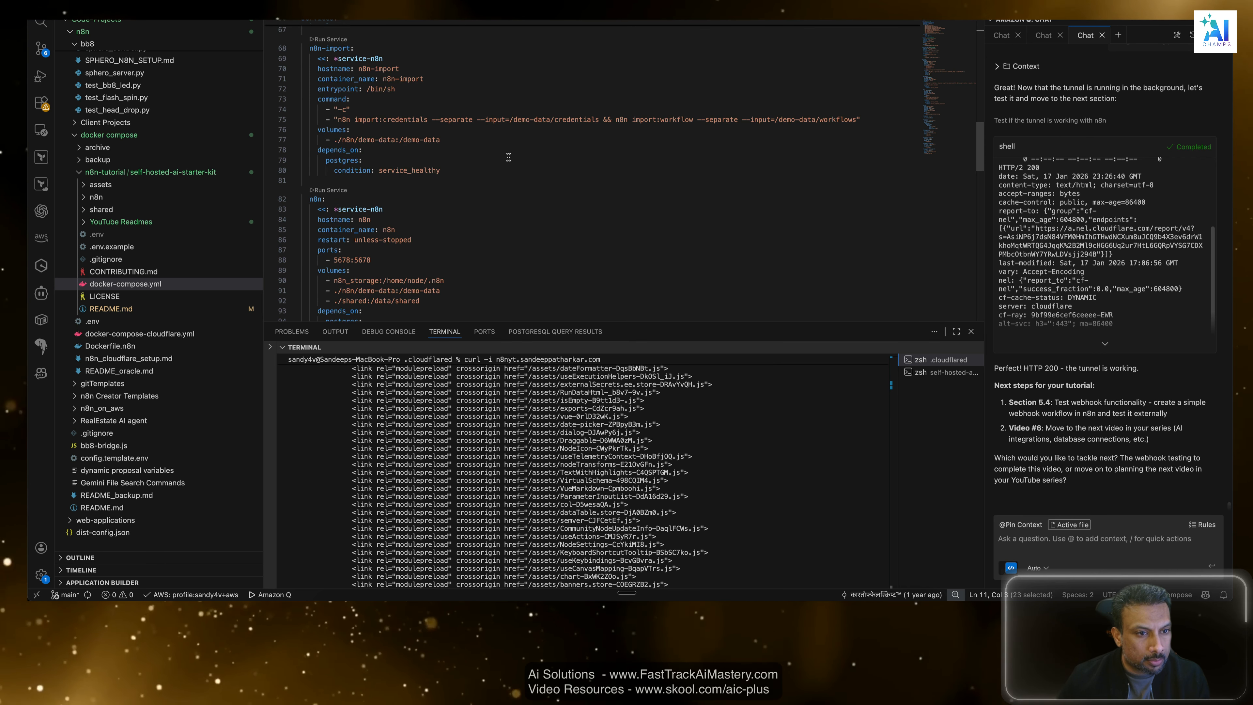
{"action": "scroll", "coordinate": [483, 188], "scroll_direction": "down", "scroll_amount": 8}
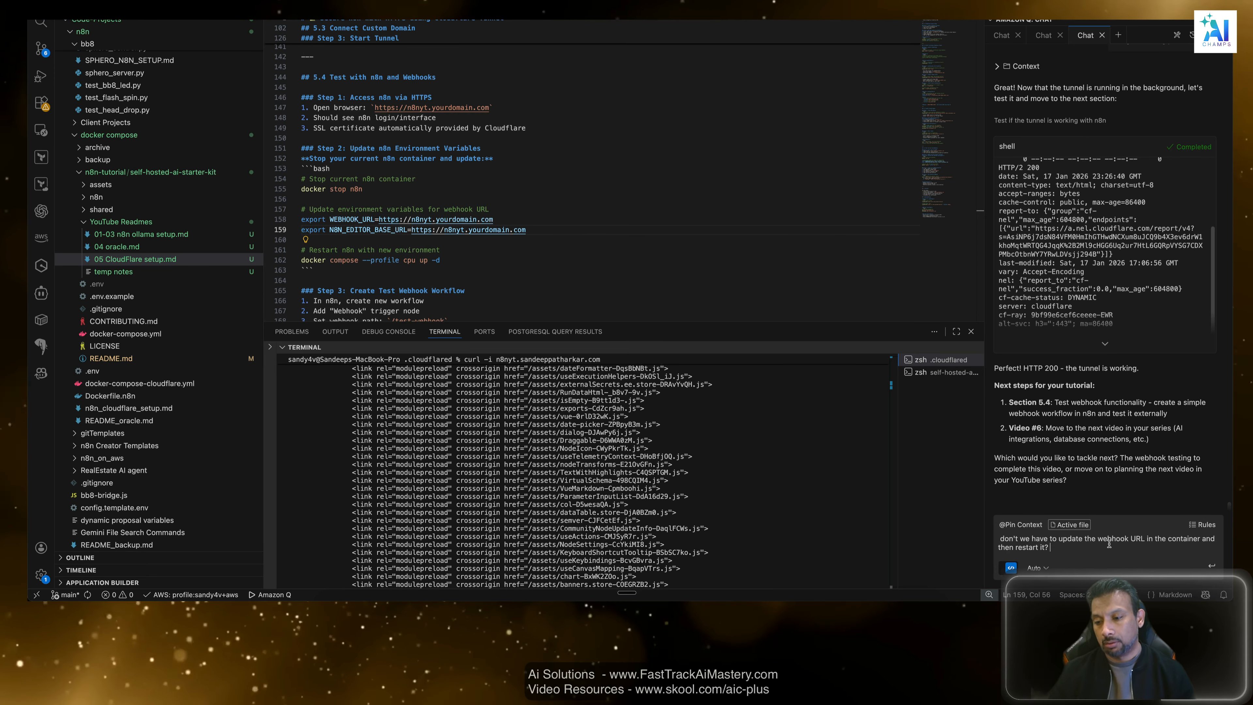
Ask Amazon Q "don't we have to update the webhook URL in the container and then restart it?".
{"action": "key", "text": "Return"}
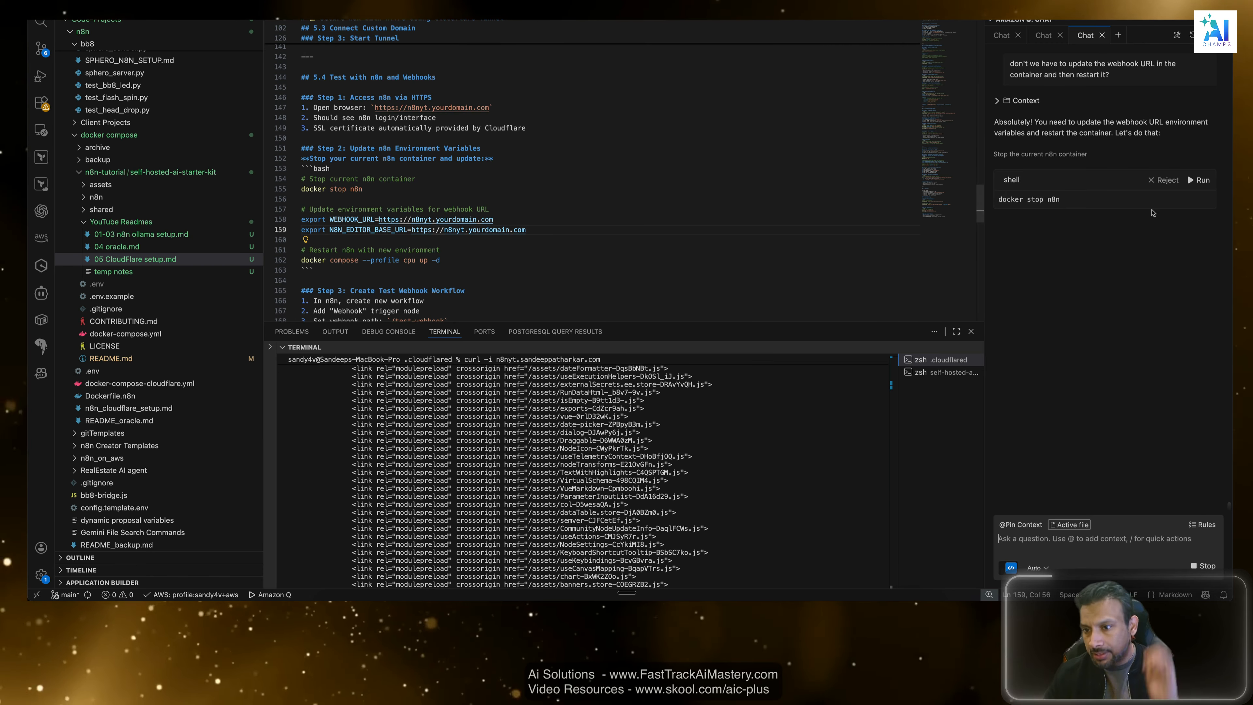
{"action": "left_click", "coordinate": [1126, 353]}
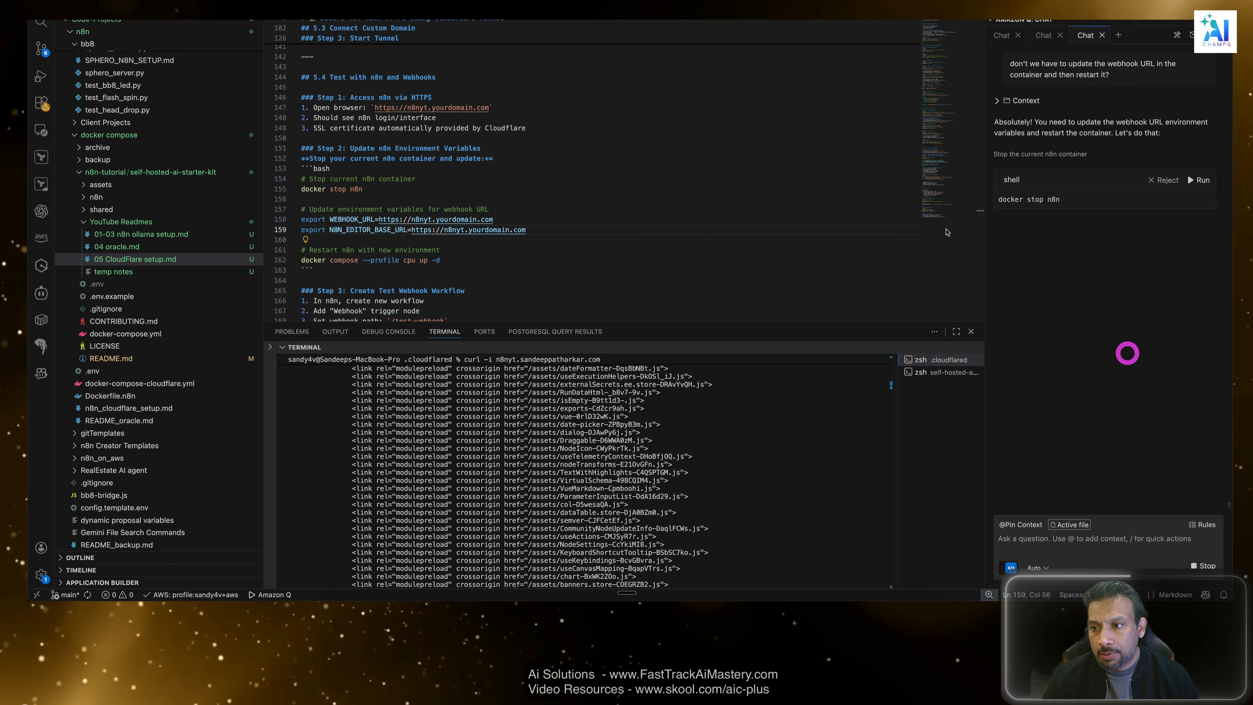
Ask Amazon Q "where can I see the current variables" without running its proposed docker stop n8n command.
{"action": "left_click", "coordinate": [1106, 542]}
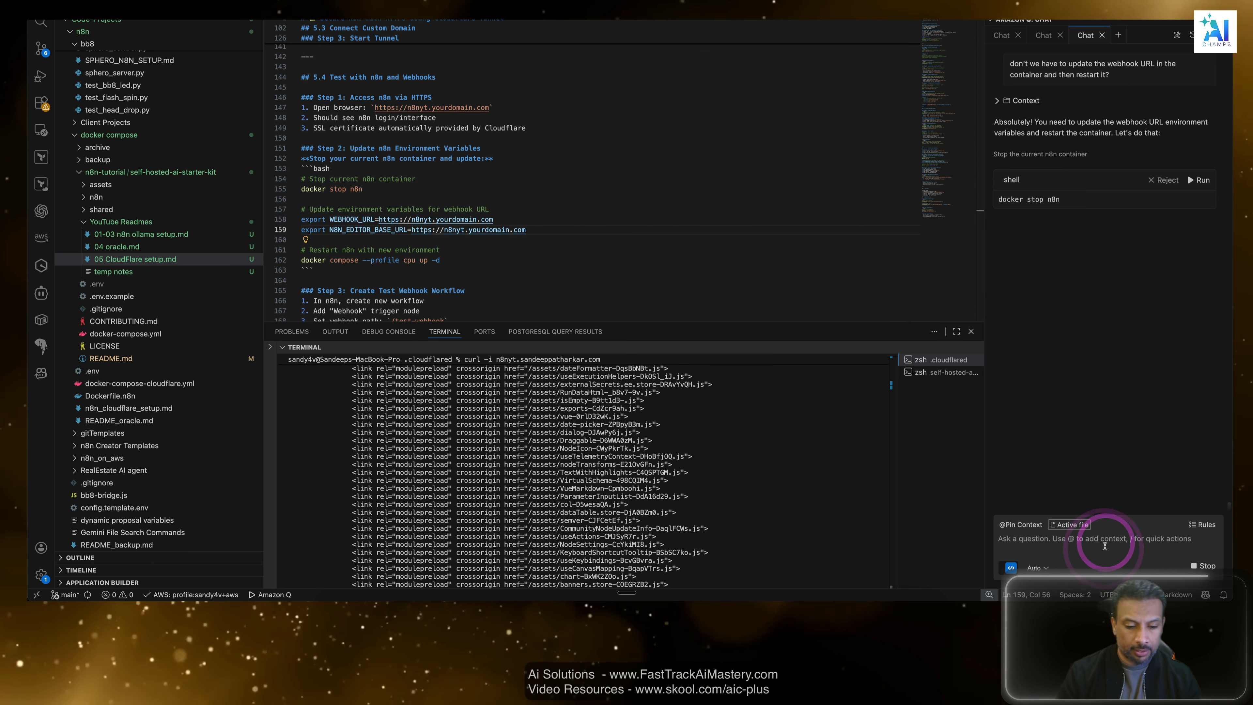
{"action": "type", "text": "where can "}
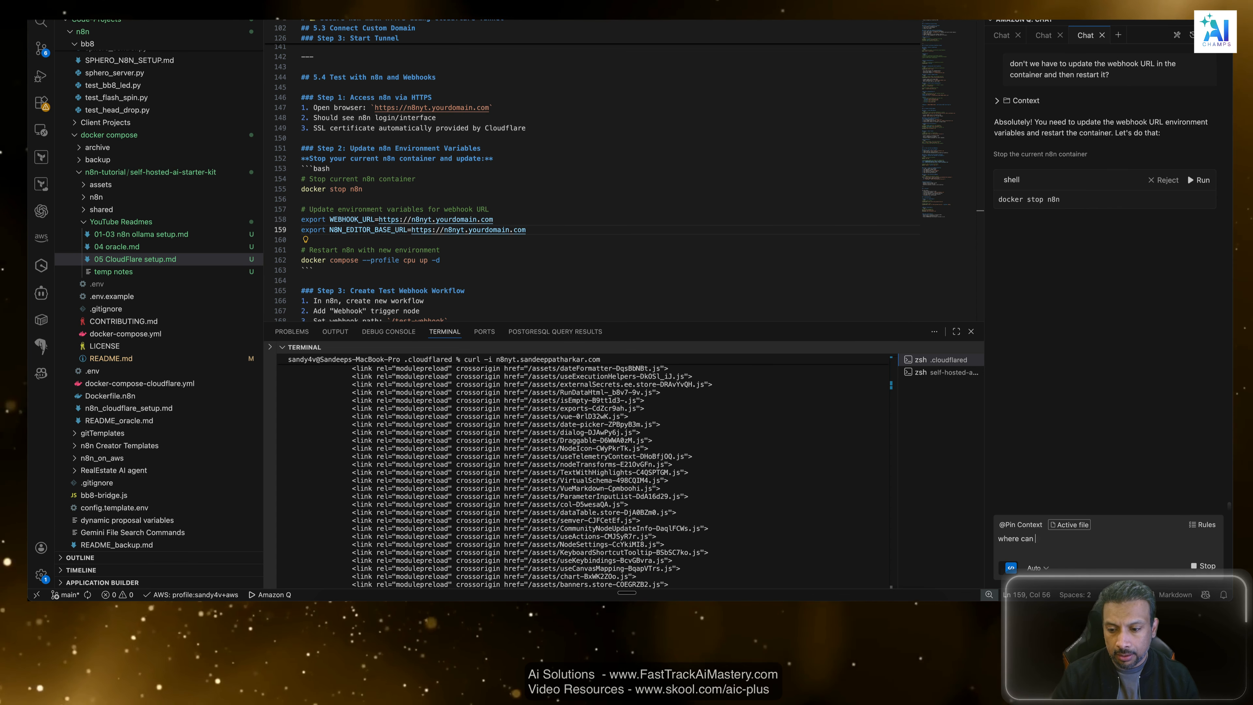
{"action": "type", "text": "I see the current variable"}
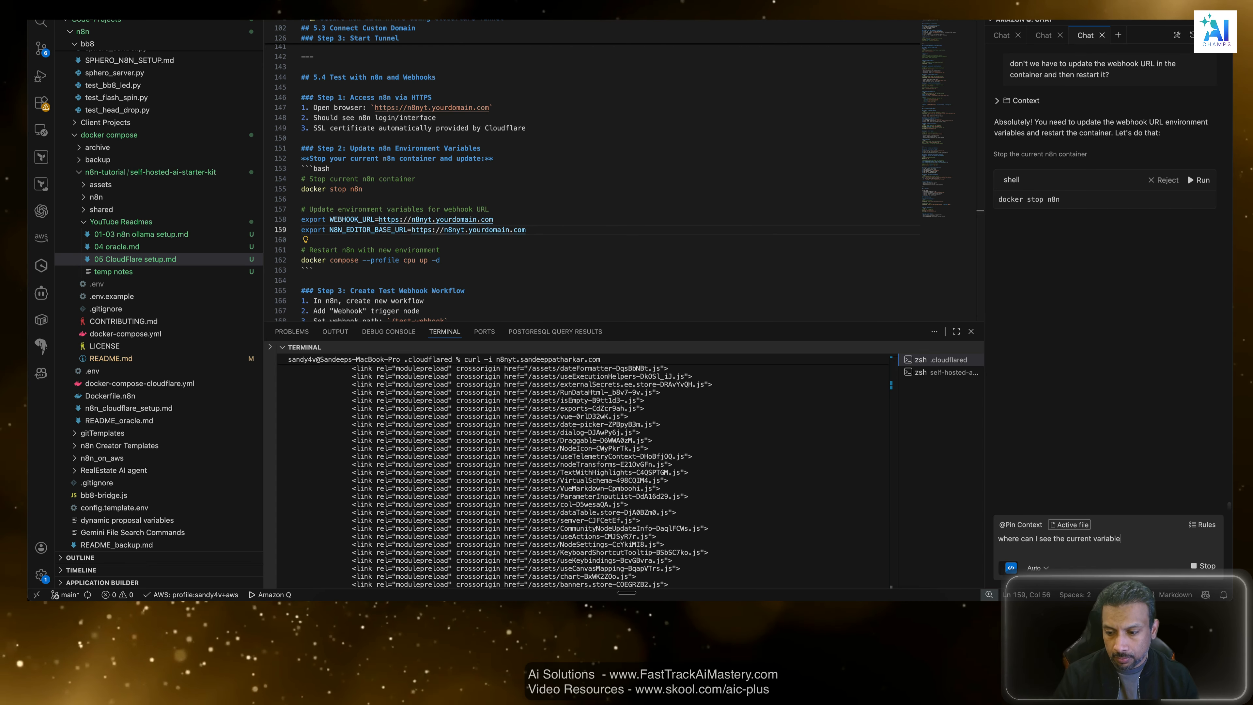
{"action": "key", "text": "Return"}
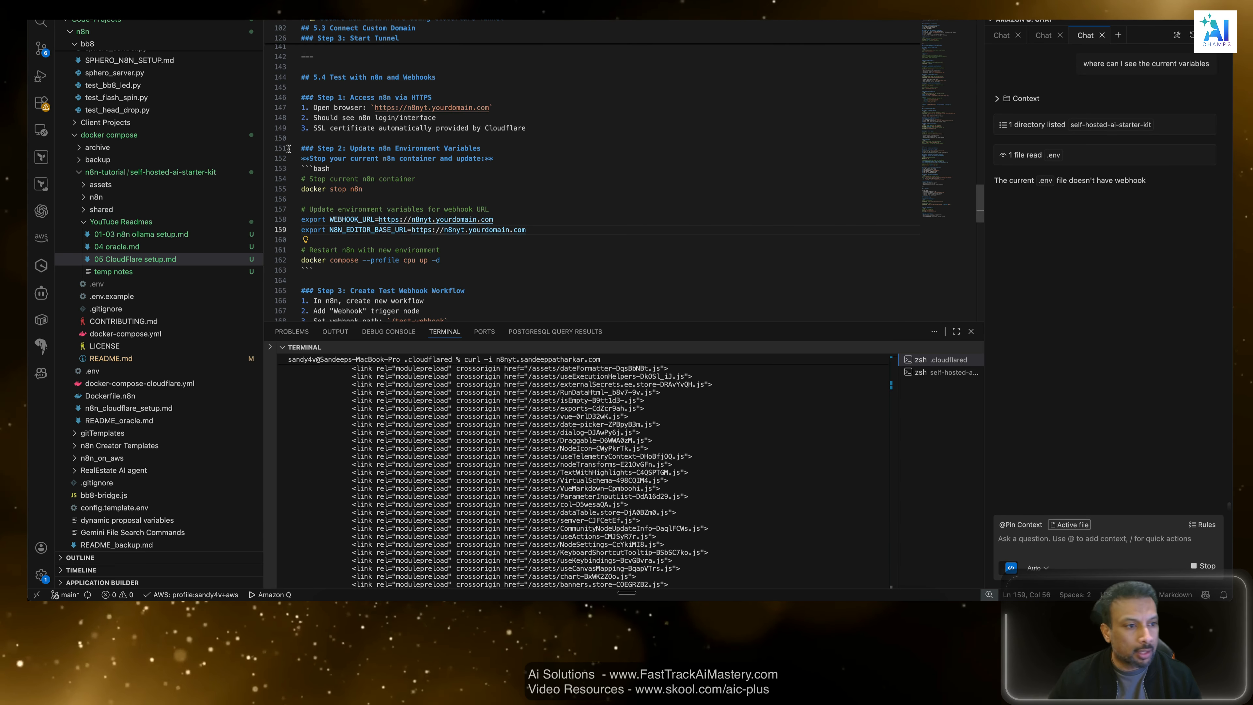
Open the starter kit's .env file and check the WEBHOOK_URL and N8N_EDITOR_BASE_URL entries.
{"action": "left_click", "coordinate": [94, 284]}
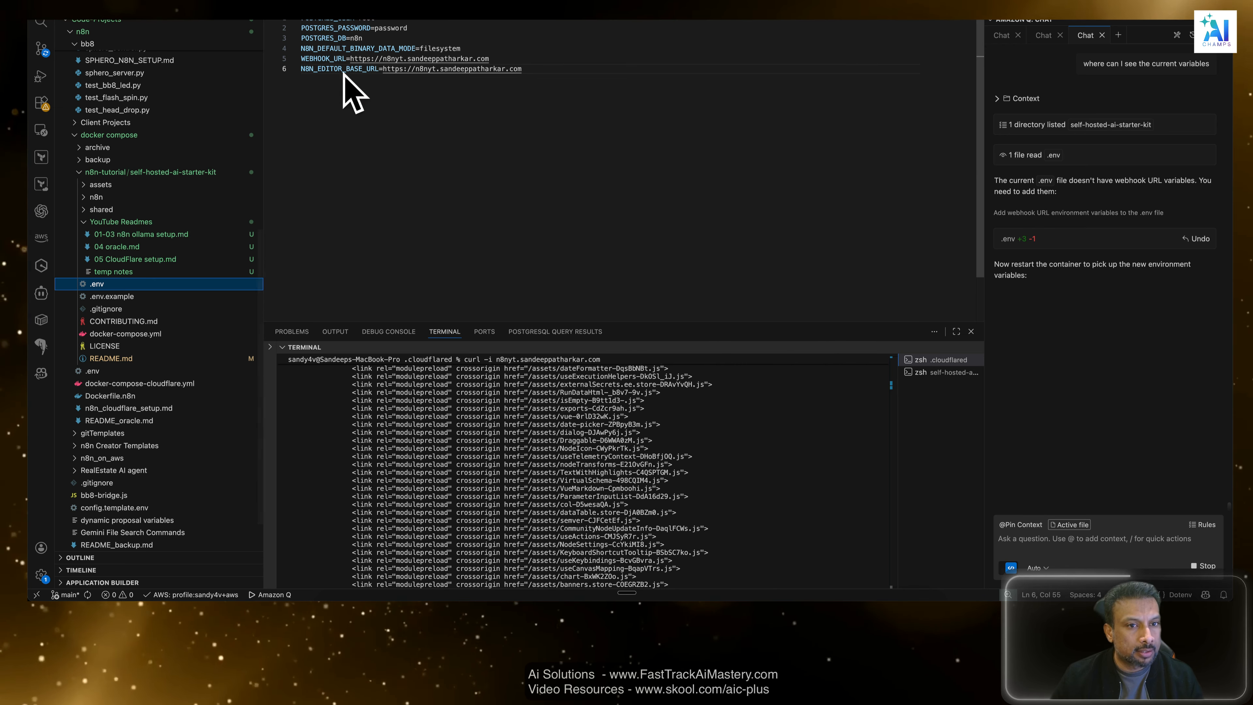
{"action": "left_click_drag", "start_coordinate": [522, 69], "coordinate": [384, 69]}
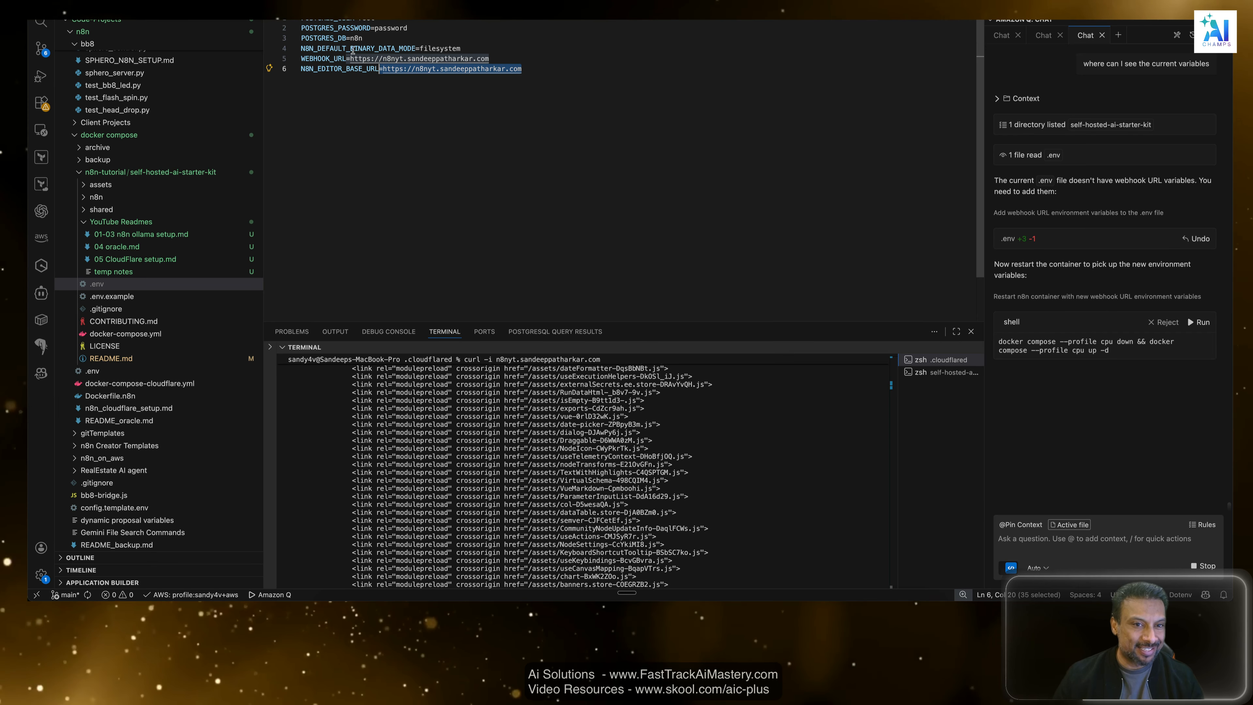
{"action": "left_click", "coordinate": [560, 75]}
{"action": "left_click_drag", "start_coordinate": [510, 61], "coordinate": [276, 59]}
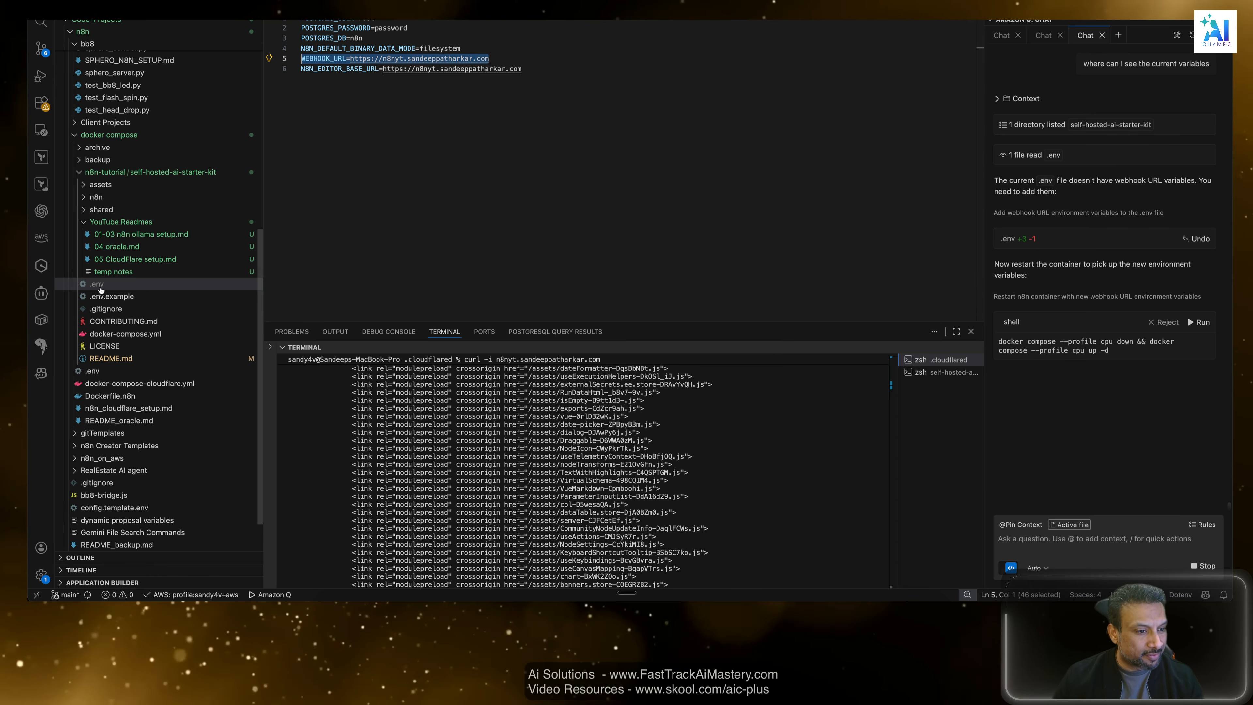
{"action": "left_click", "coordinate": [545, 68]}
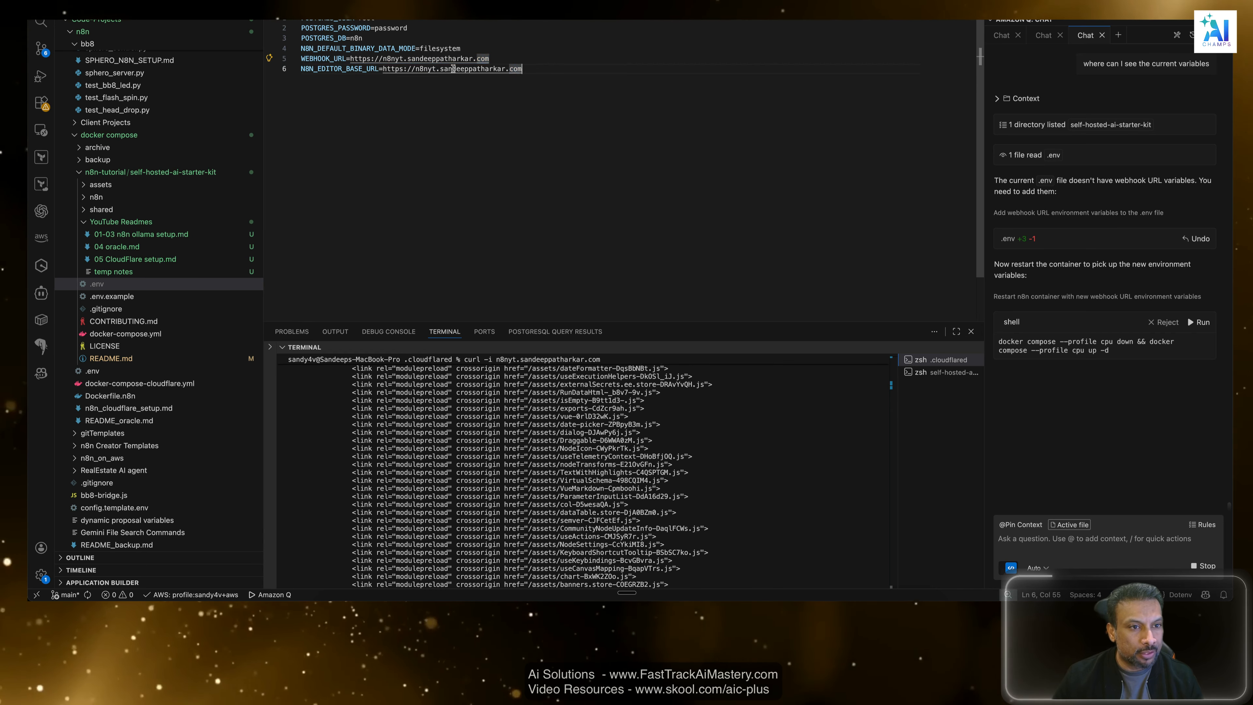
{"action": "left_click", "coordinate": [302, 68], "text": "shift"}
{"action": "left_click", "coordinate": [487, 107]}
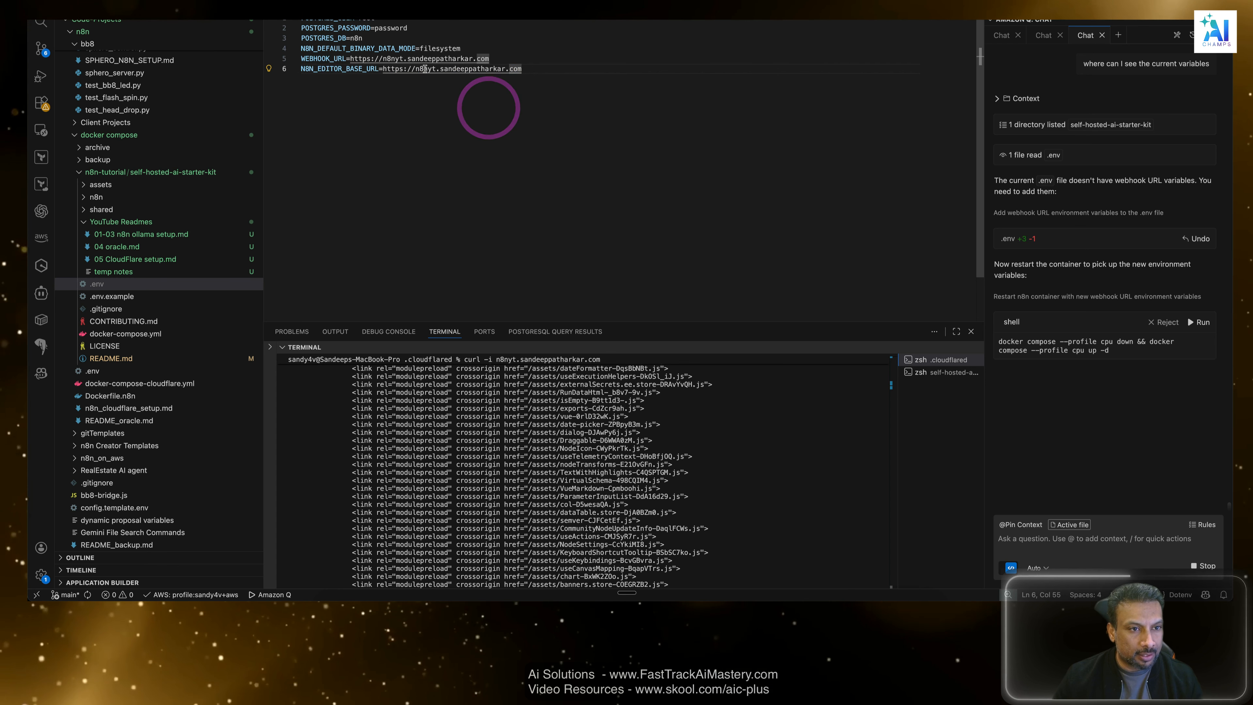
{"action": "left_click_drag", "start_coordinate": [523, 69], "coordinate": [327, 67]}
{"action": "left_click", "coordinate": [571, 150]}
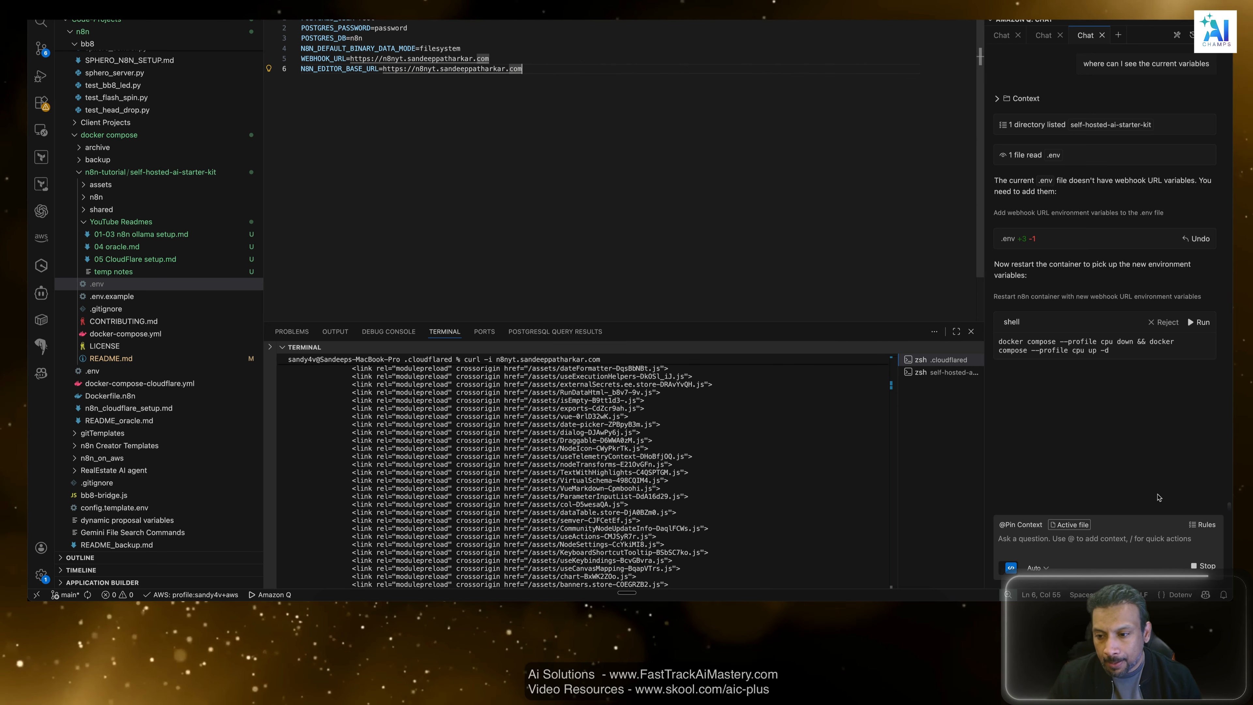
Copy the first half of Amazon Q's restart command, clear the .cloudflared terminal and try to run docker compose --profile cpu down there.
{"action": "left_click", "coordinate": [1138, 463]}
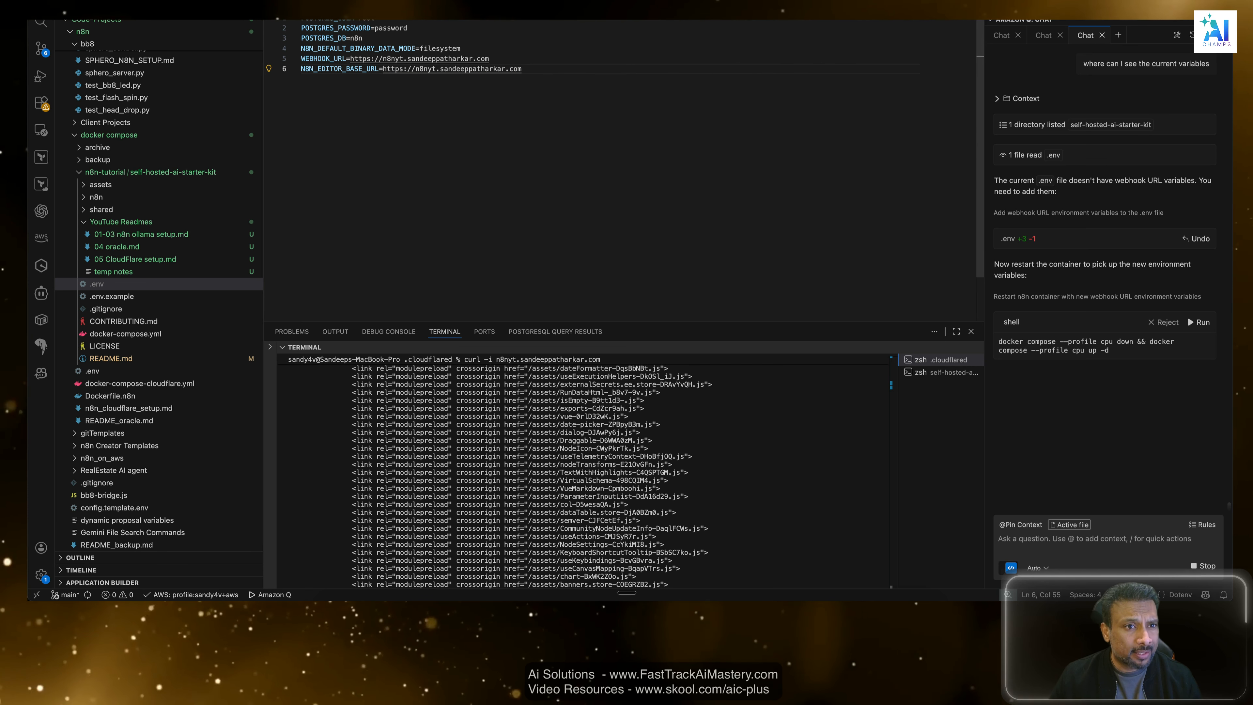
{"action": "left_click", "coordinate": [1108, 420]}
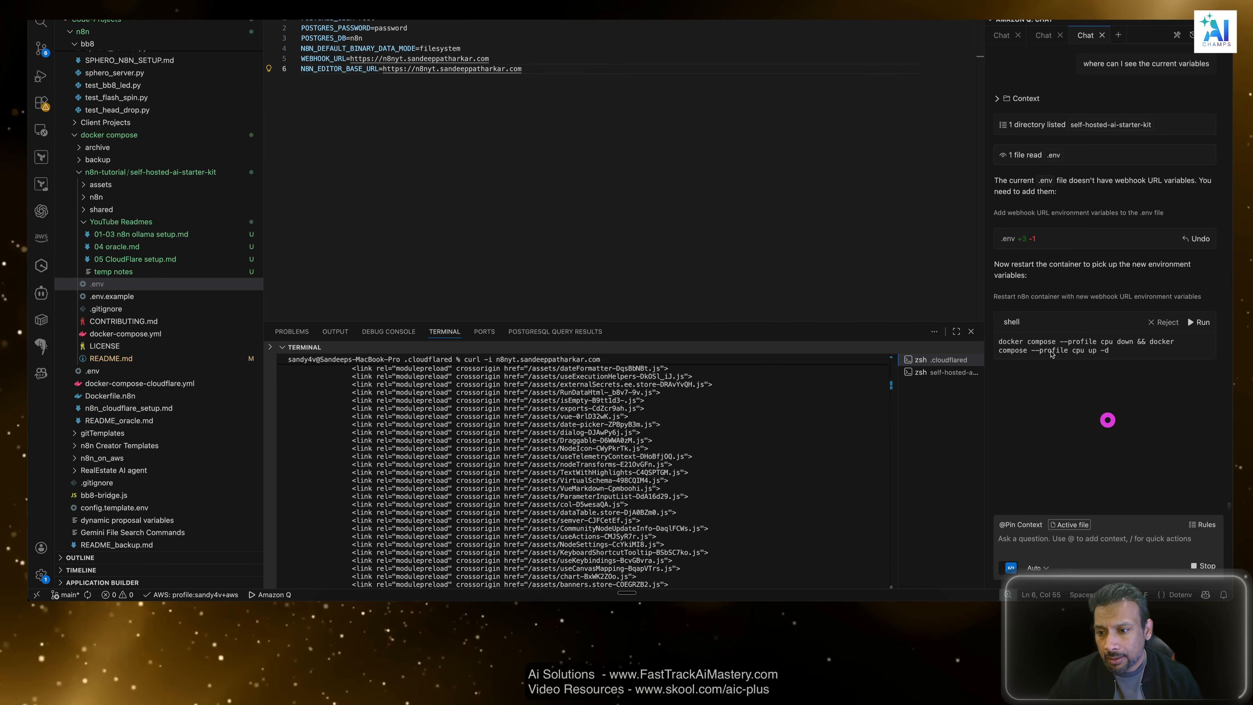
{"action": "scroll", "coordinate": [665, 450], "scroll_direction": "down", "scroll_amount": 10}
{"action": "left_click", "coordinate": [666, 448]}
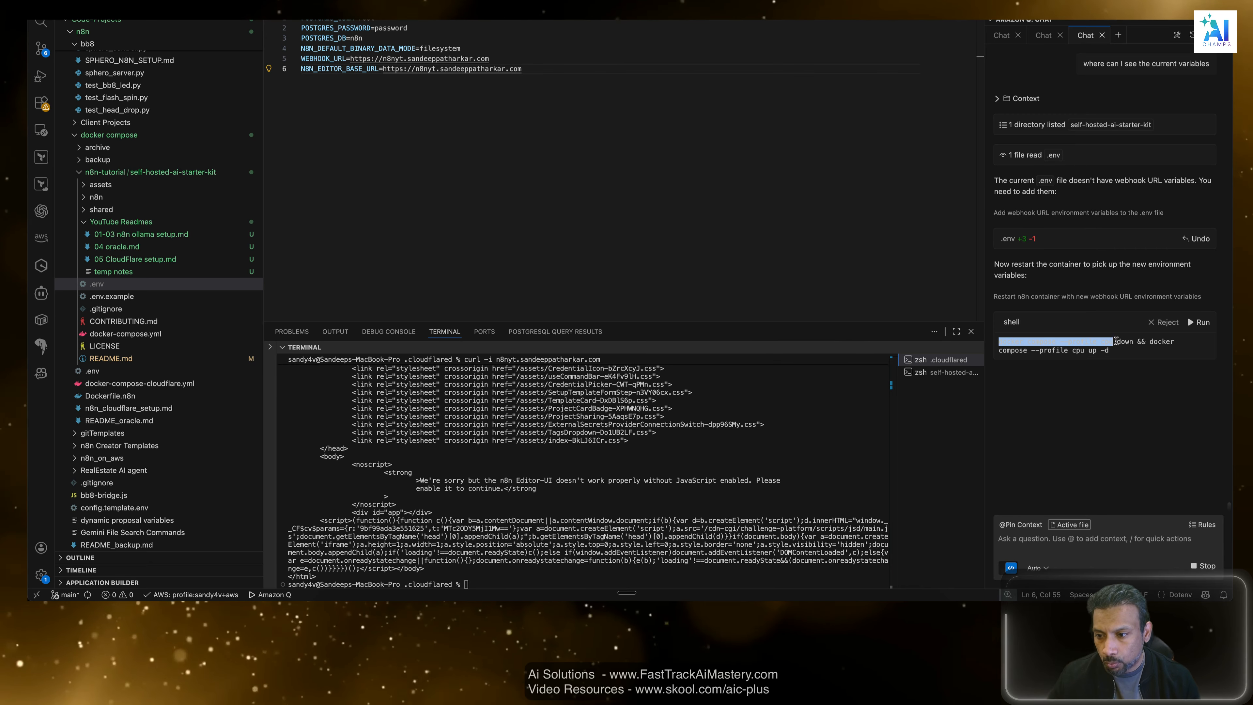
{"action": "key", "text": "super+c"}
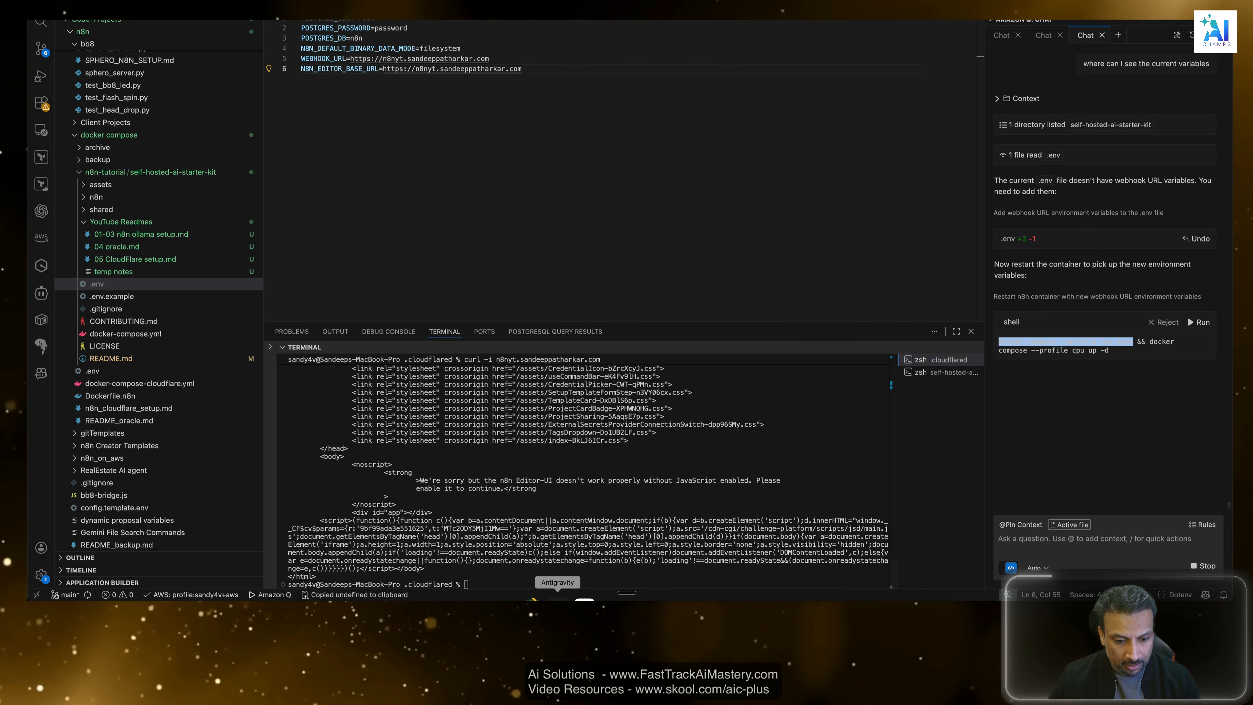
{"action": "left_click", "coordinate": [579, 551]}
{"action": "type", "text": "clear"}
{"action": "key", "text": "Return"}
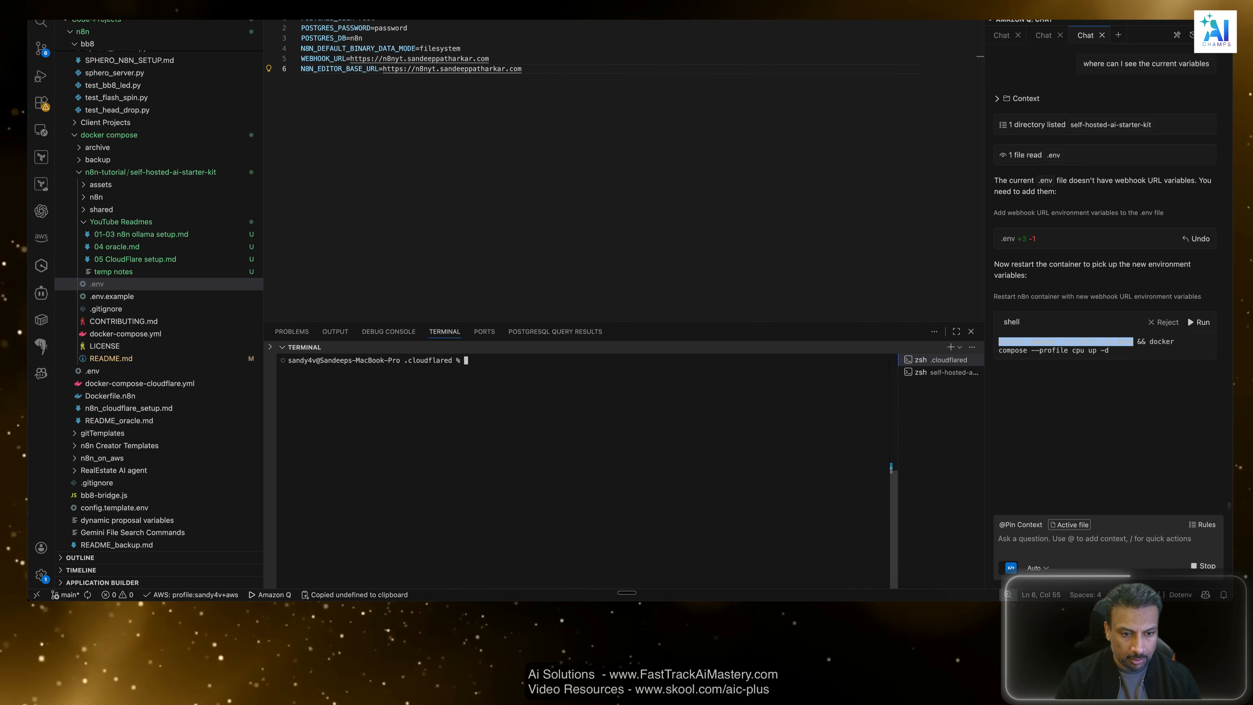
{"action": "key", "text": "super+v"}
{"action": "key", "text": "Return"}
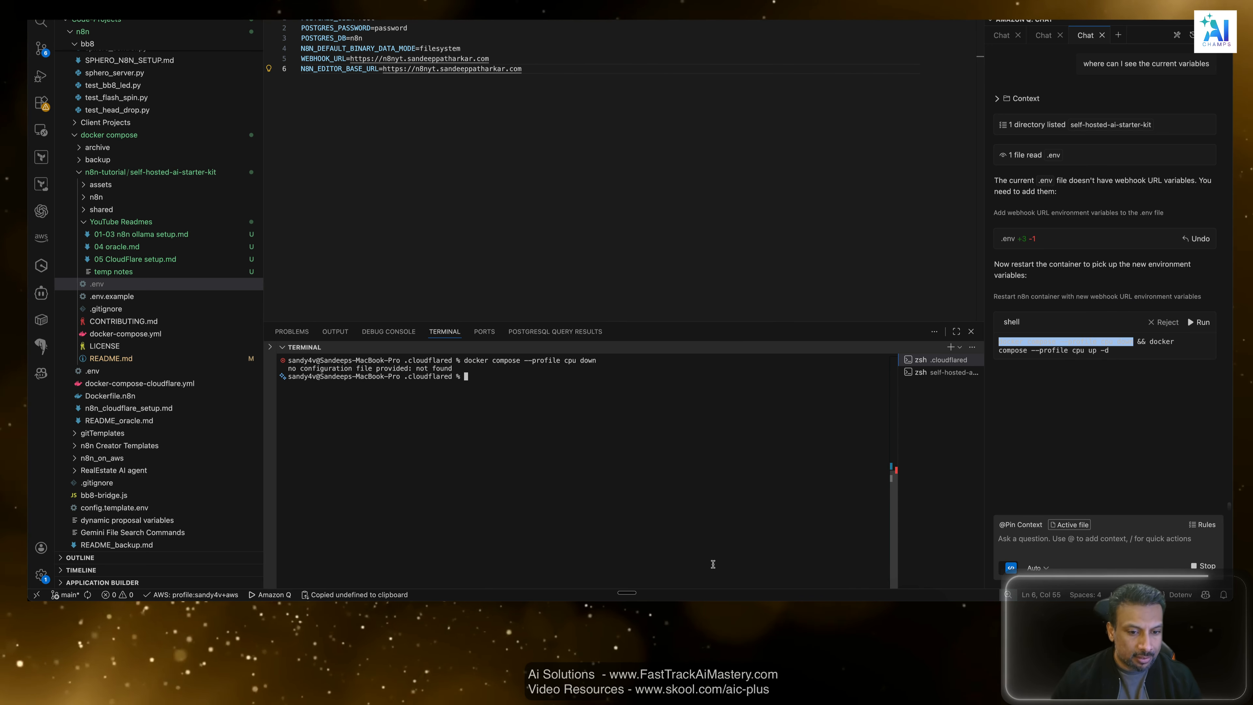
{"action": "left_click", "coordinate": [543, 445]}
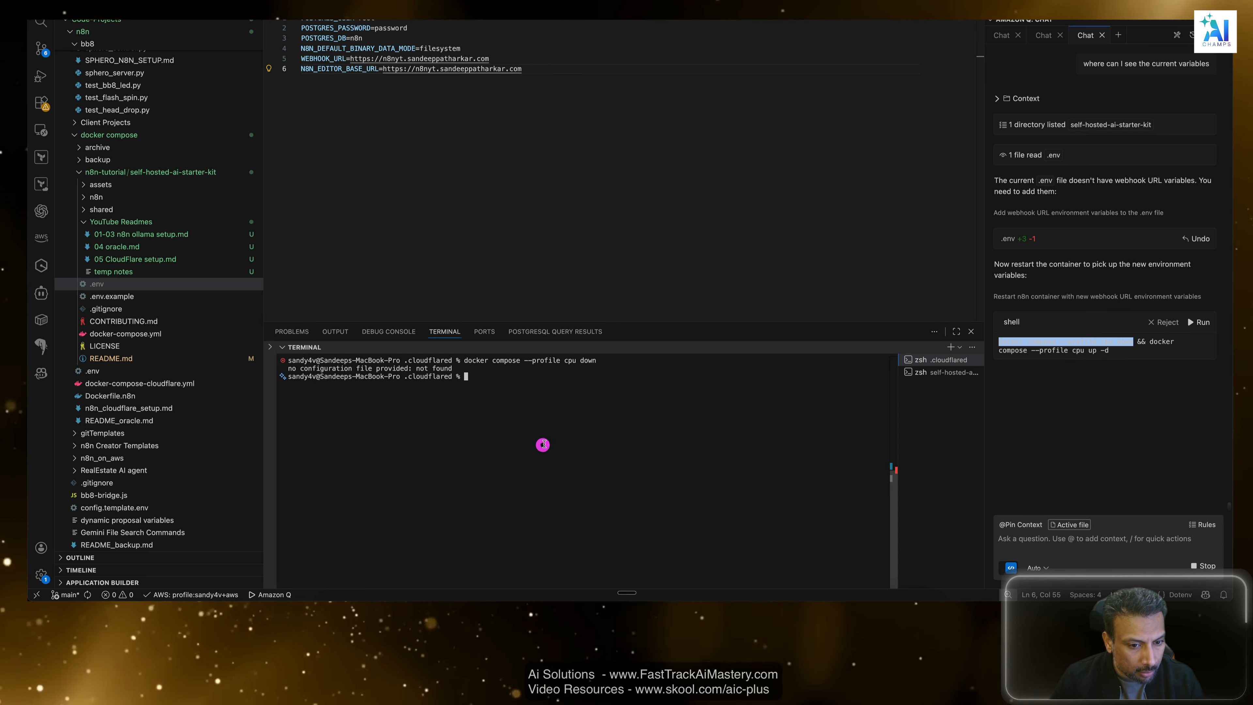
Open an integrated terminal in the n8n-tutorial/self-hosted-ai-starter-kit folder and close the duplicate terminal.
{"action": "type", "text": "c"}
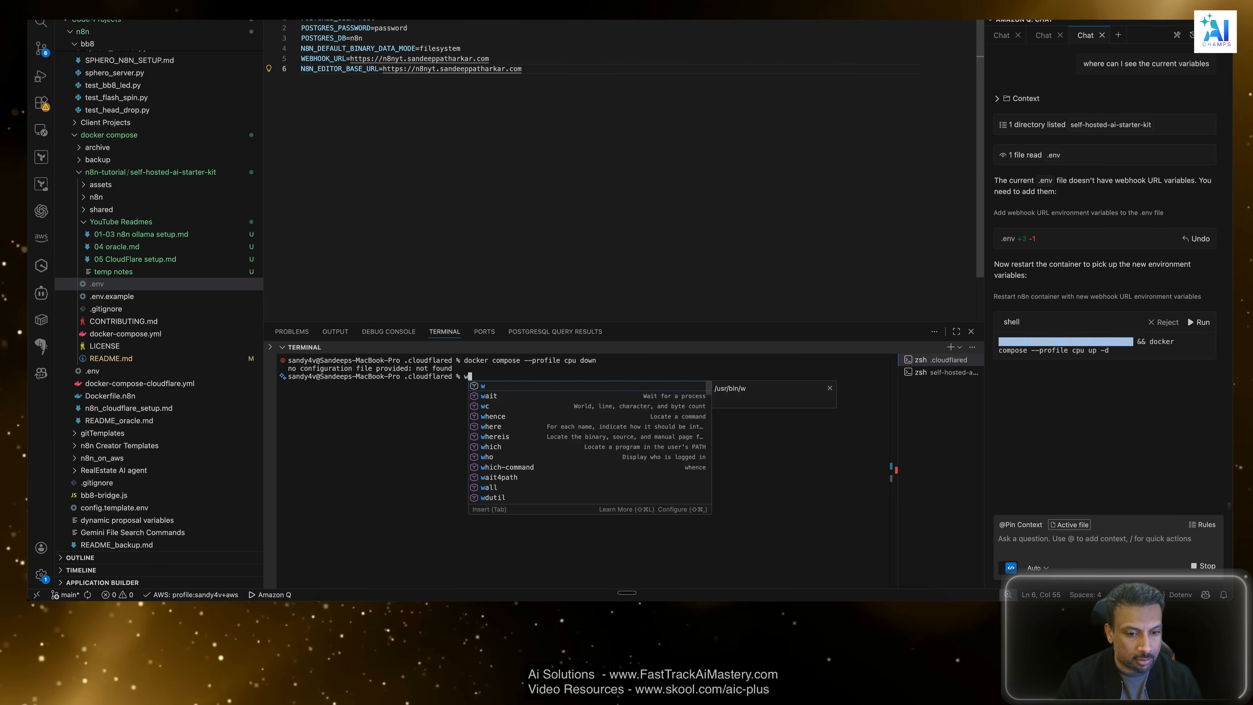
{"action": "key", "text": "BackSpace"}
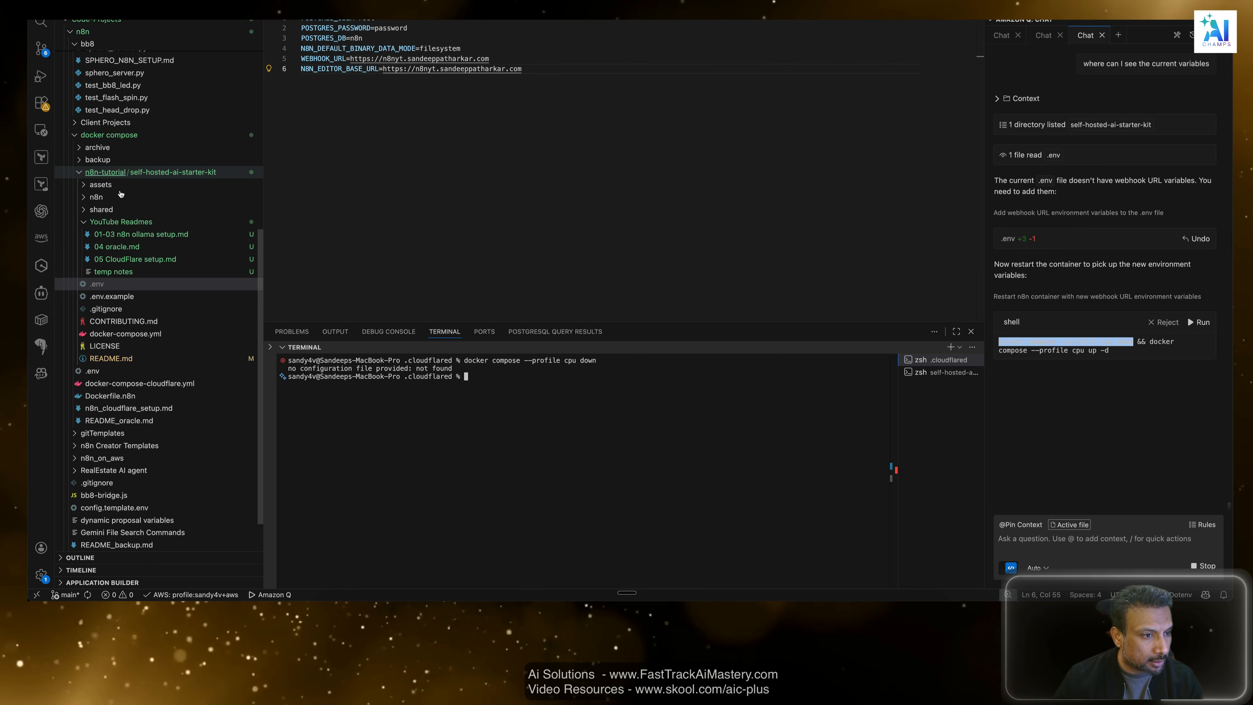
{"action": "left_click", "coordinate": [112, 172]}
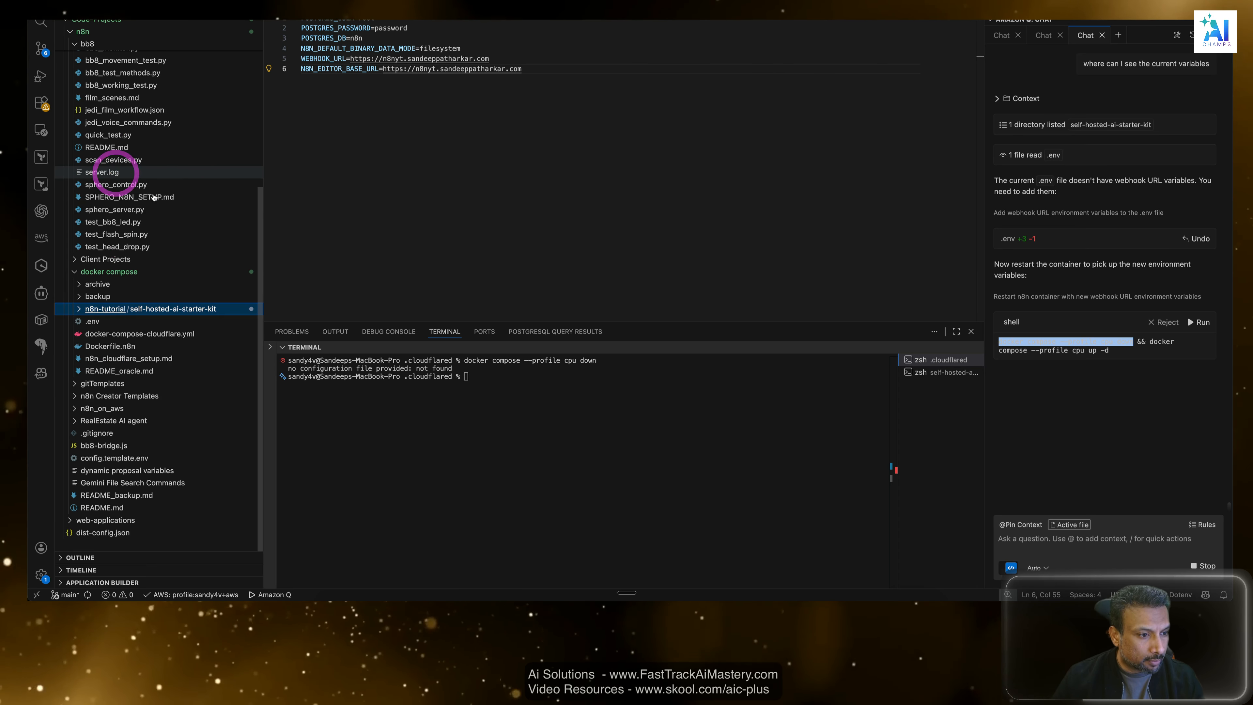
{"action": "left_click", "coordinate": [81, 310]}
{"action": "right_click", "coordinate": [90, 311]}
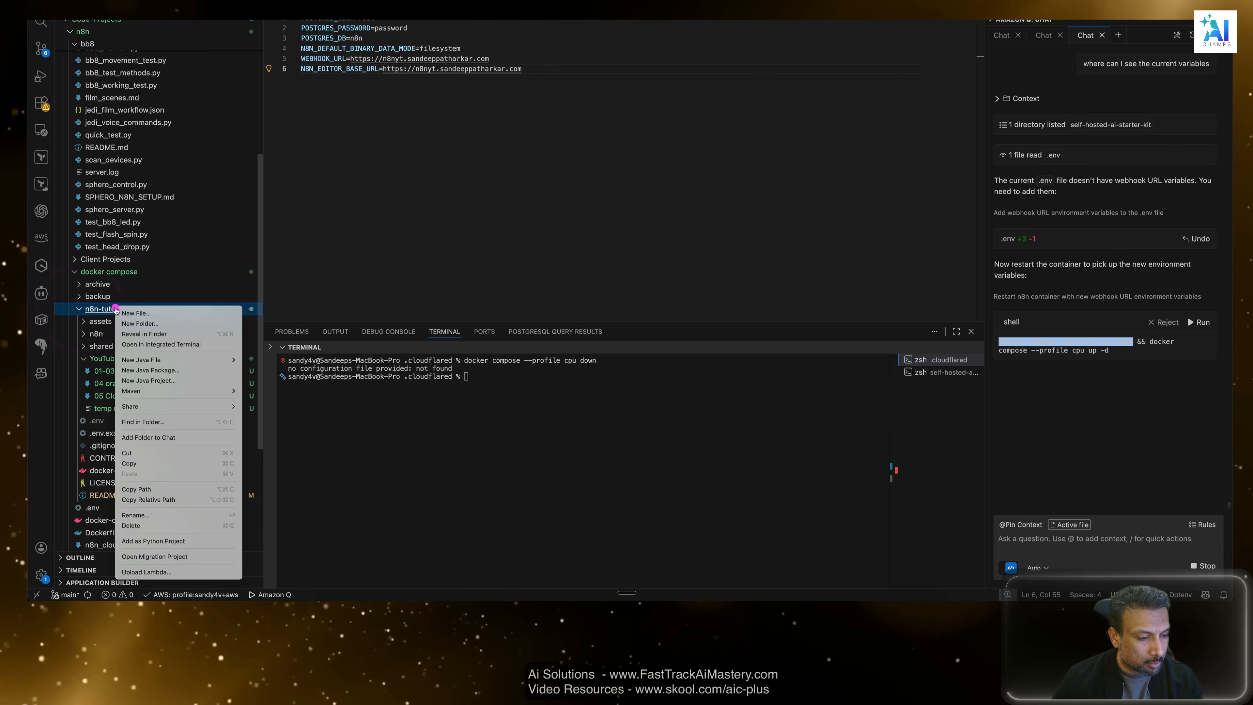
{"action": "left_click", "coordinate": [409, 285]}
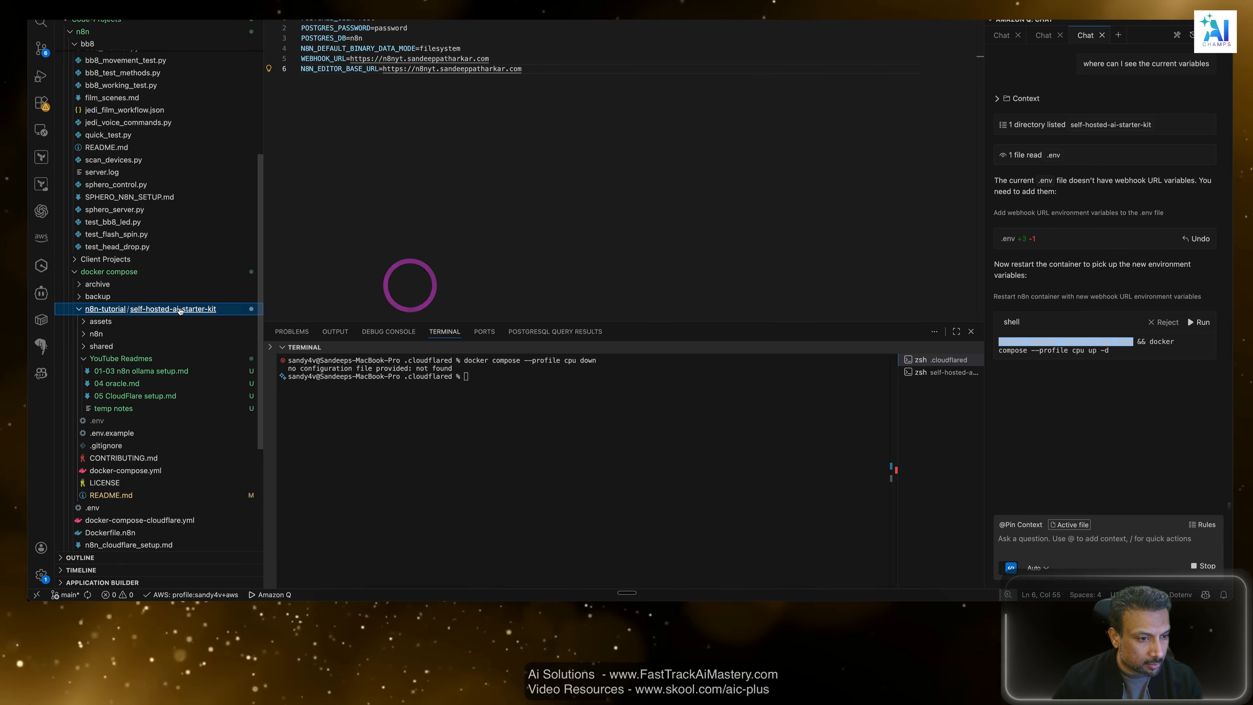
{"action": "right_click", "coordinate": [179, 309]}
{"action": "left_click", "coordinate": [230, 346]}
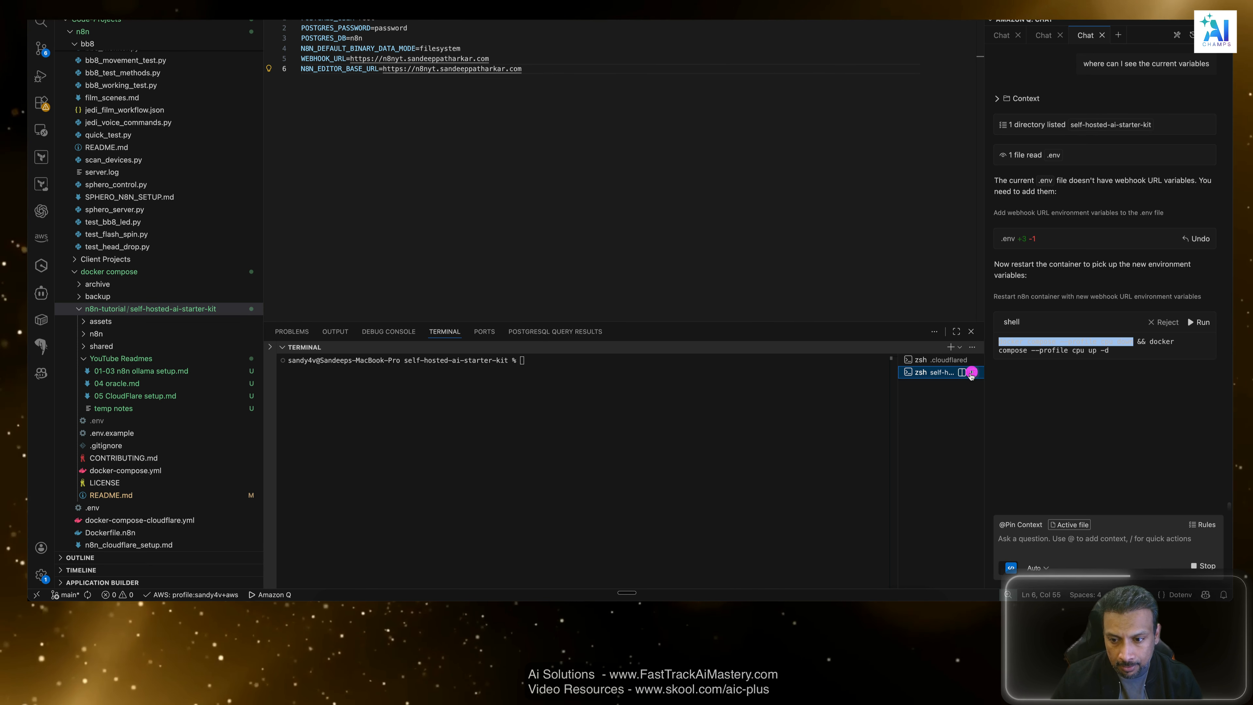
{"action": "left_click", "coordinate": [973, 385]}
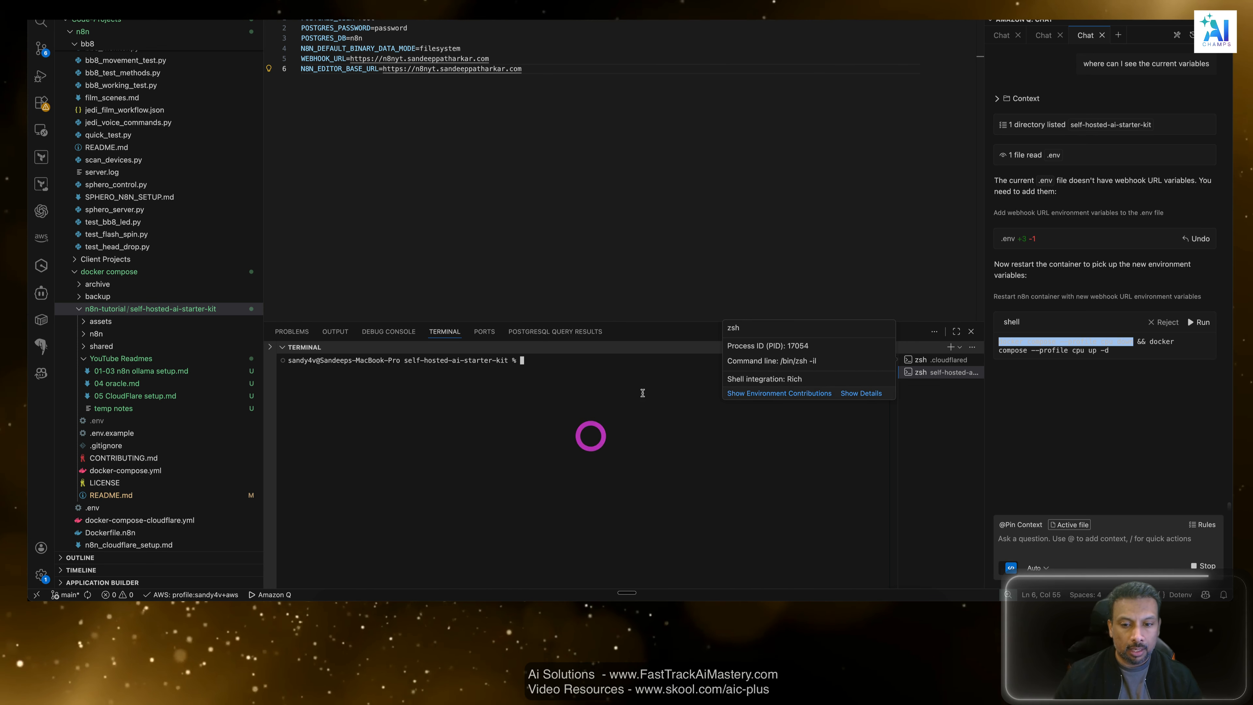
Run the copied docker compose --profile cpu down command in the self-hosted-ai-starter-kit terminal.
{"action": "left_click", "coordinate": [795, 222]}
{"action": "left_click", "coordinate": [691, 448]}
{"action": "key", "text": "super+v"}
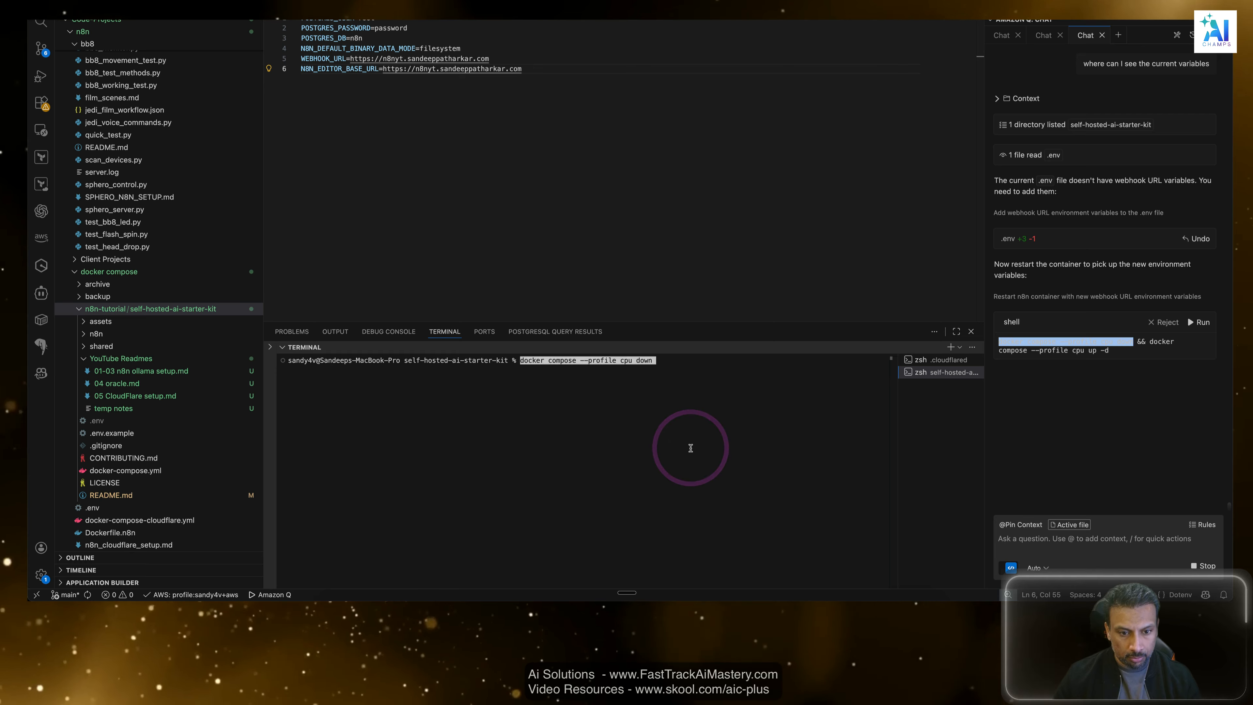
{"action": "key", "text": "Return"}
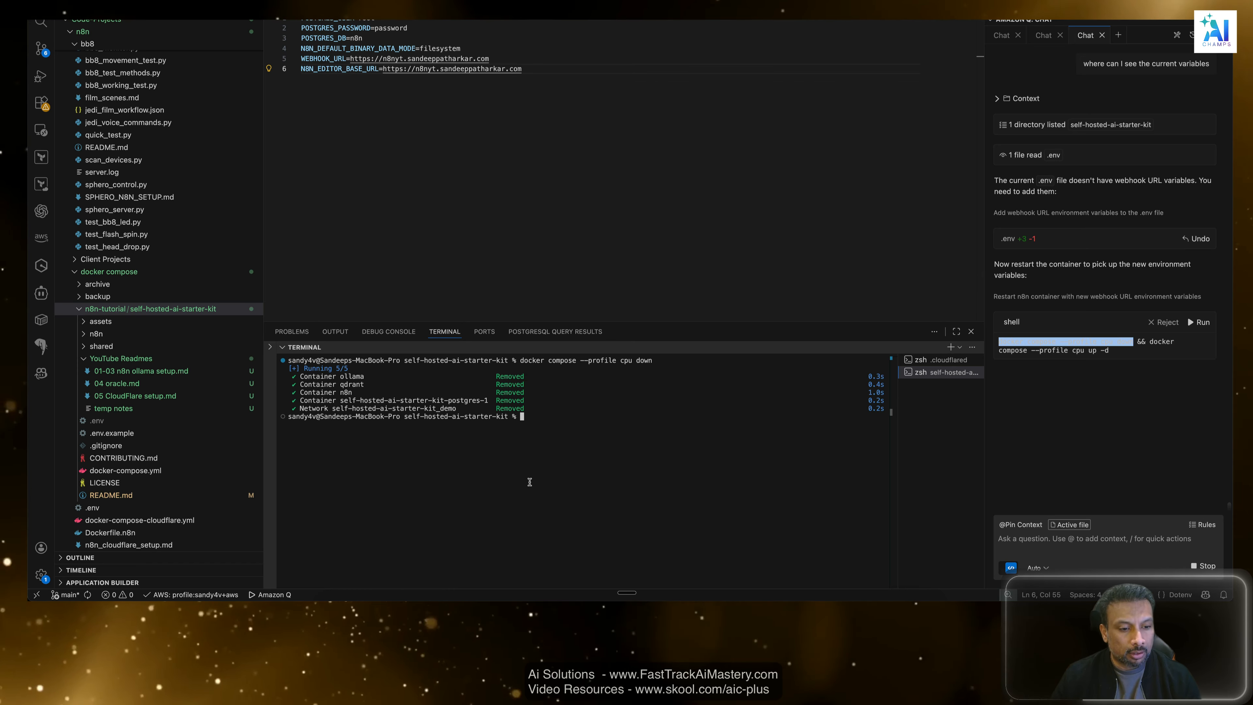
Switch to Docker Desktop and check its Containers list for the starter kit's containers.
{"action": "left_click", "coordinate": [866, 1]}
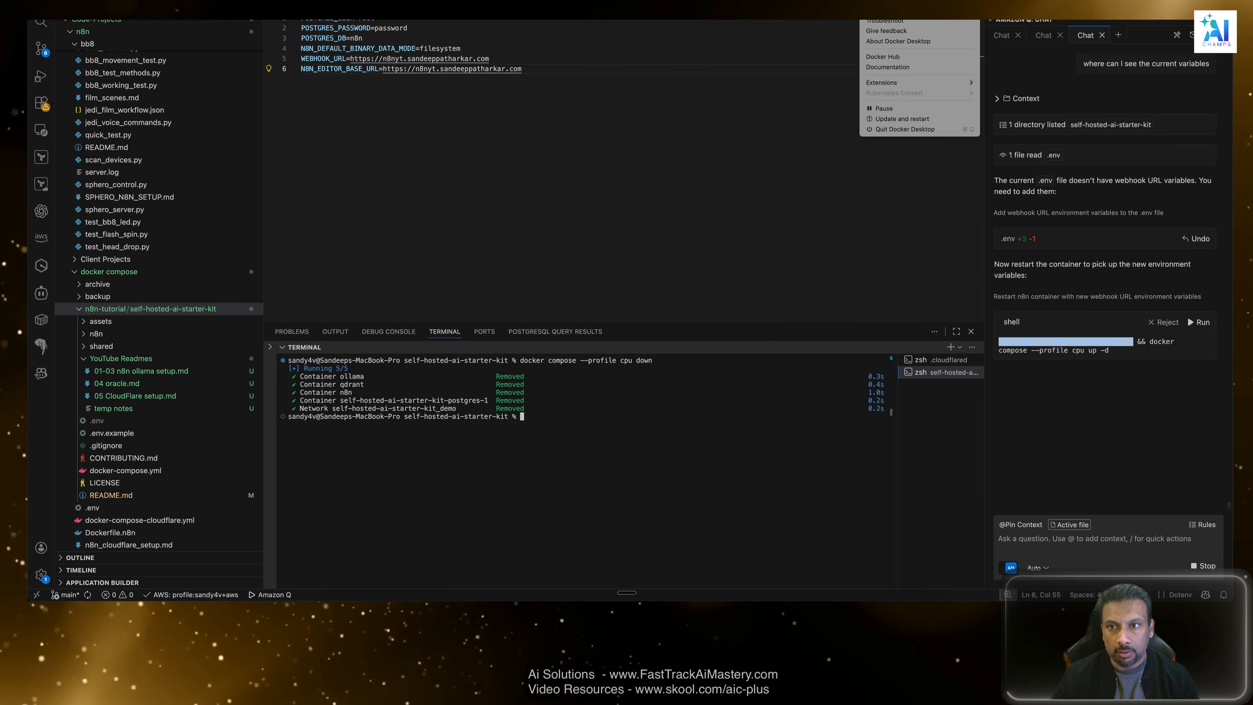
{"action": "left_click", "coordinate": [596, 265]}
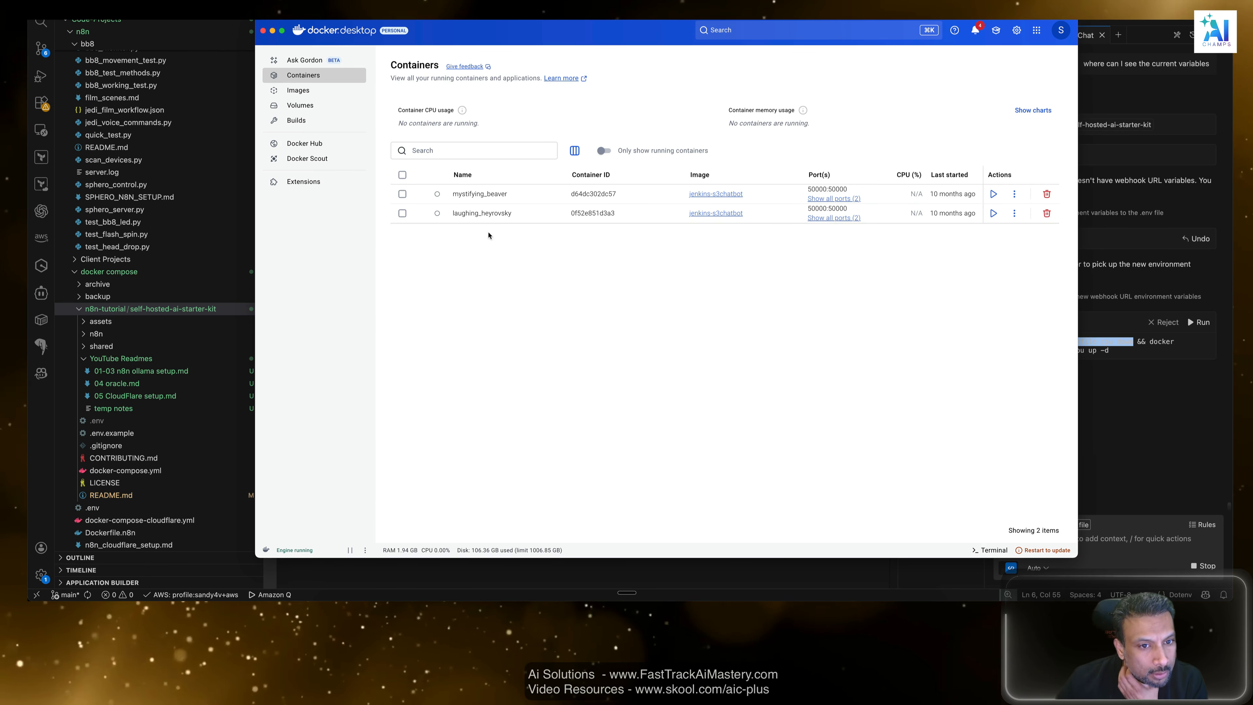
{"action": "left_click", "coordinate": [307, 73]}
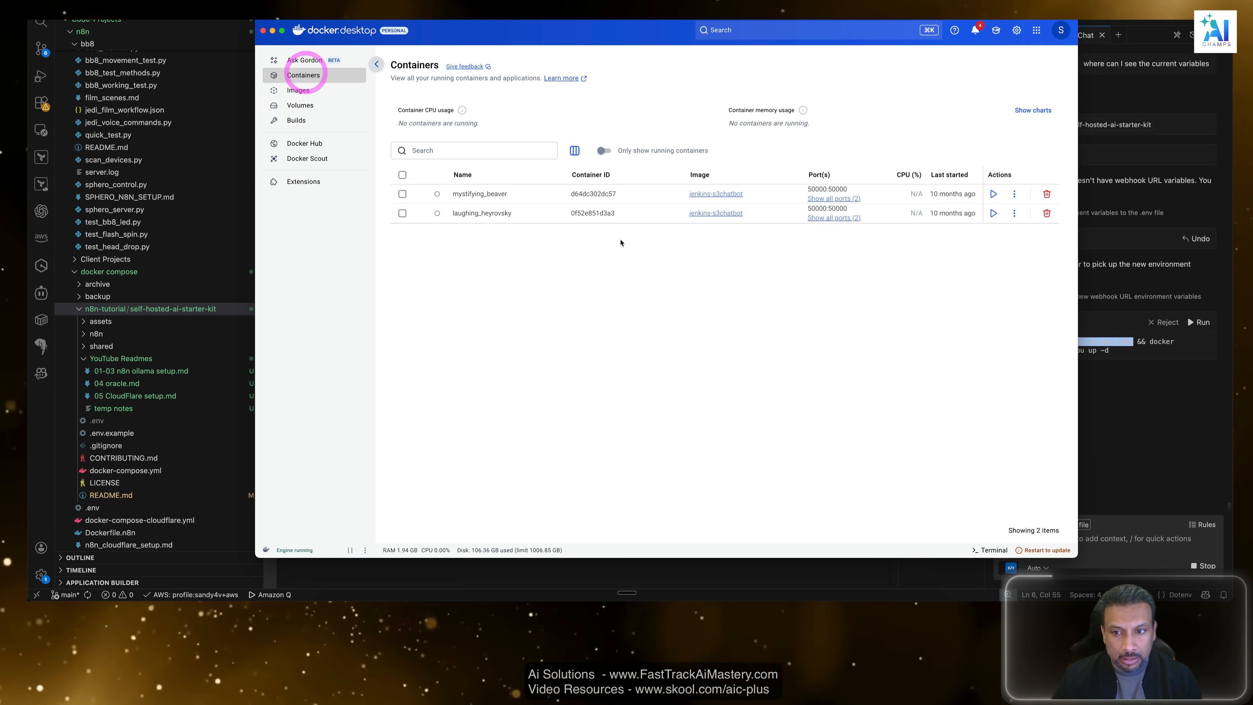
Return to the self-hosted-ai-starter-kit terminal in the code editor and run docker compose --profile cpu up -d.
{"action": "key", "text": "super+Tab"}
{"action": "left_click", "coordinate": [690, 411]}
{"action": "key", "text": "Up"}
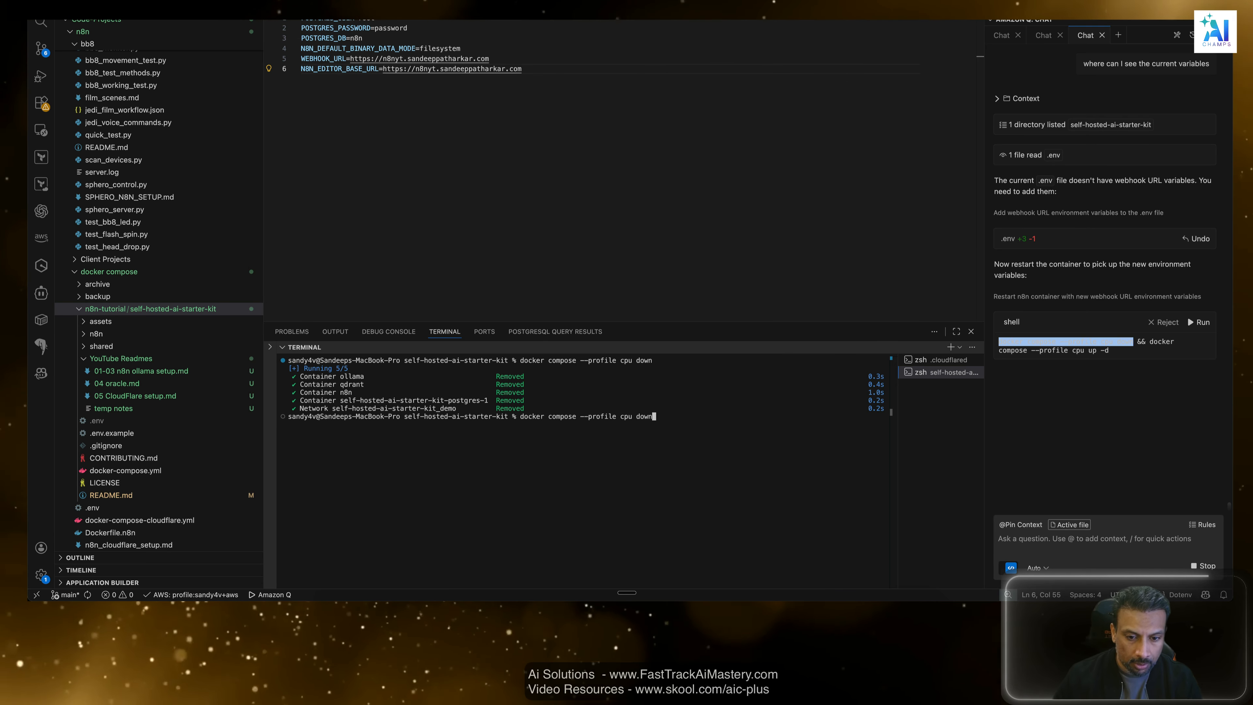
{"action": "type", "text": "up"}
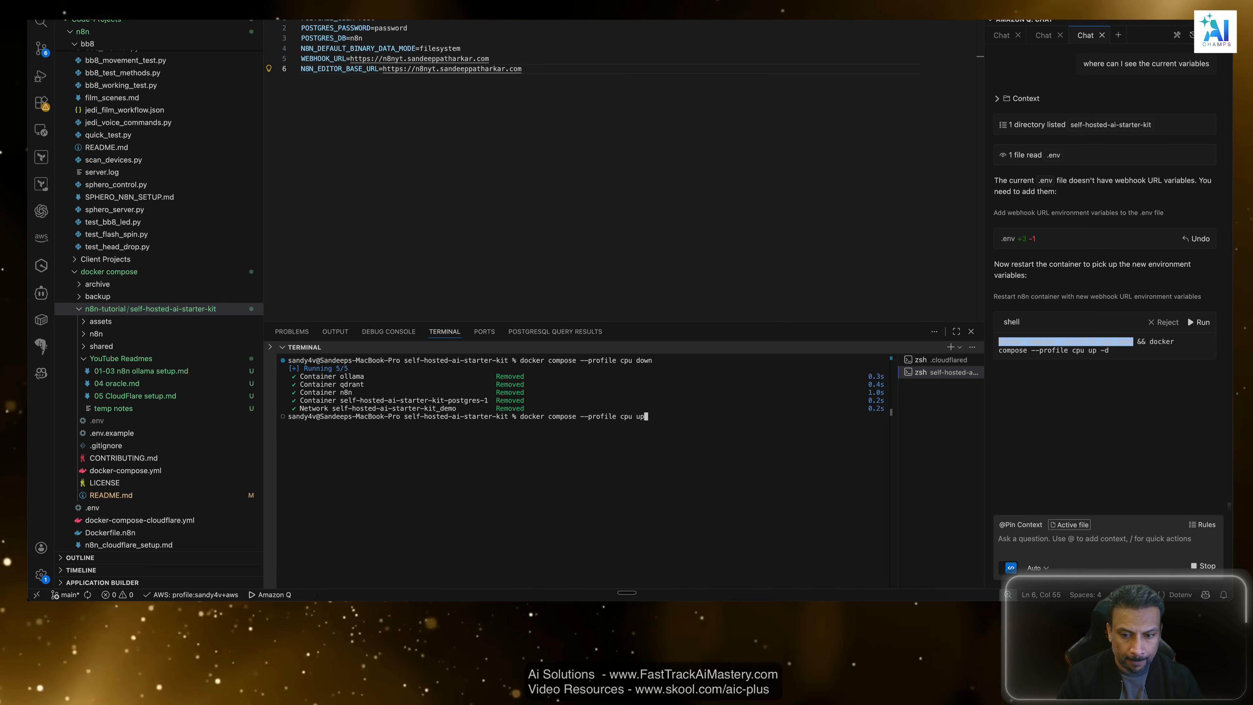
{"action": "type", "text": " -d"}
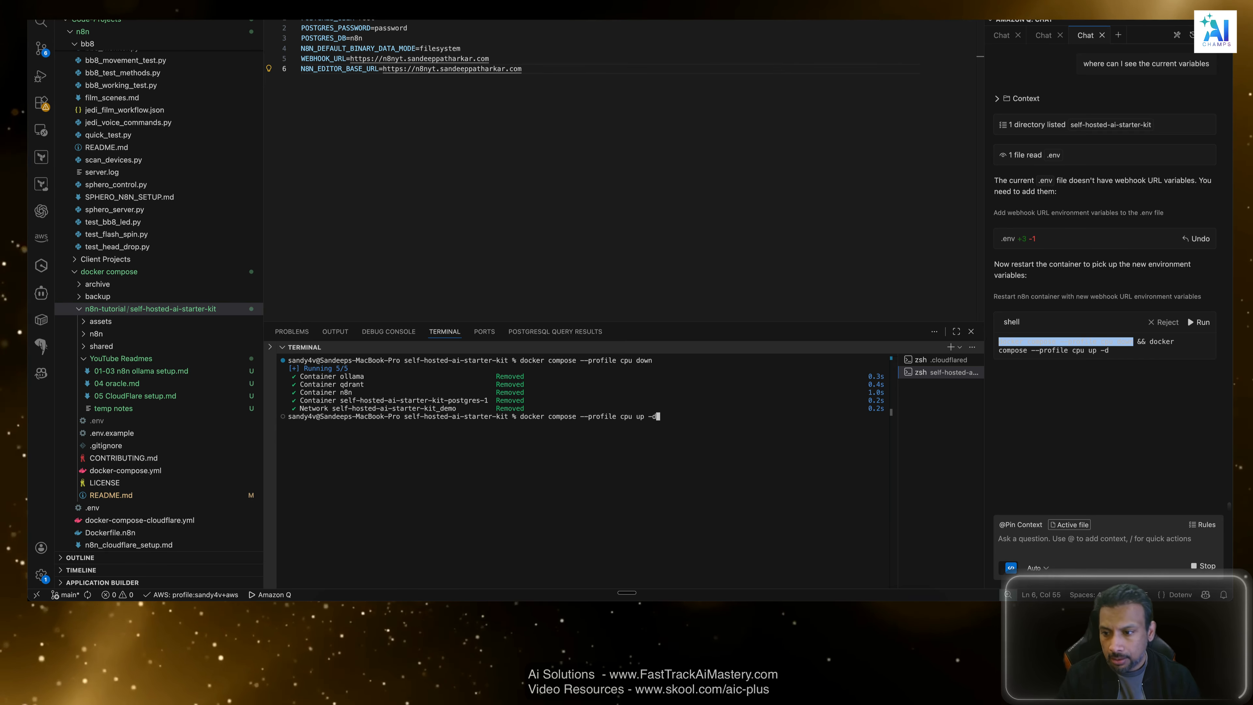
{"action": "key", "text": "Return"}
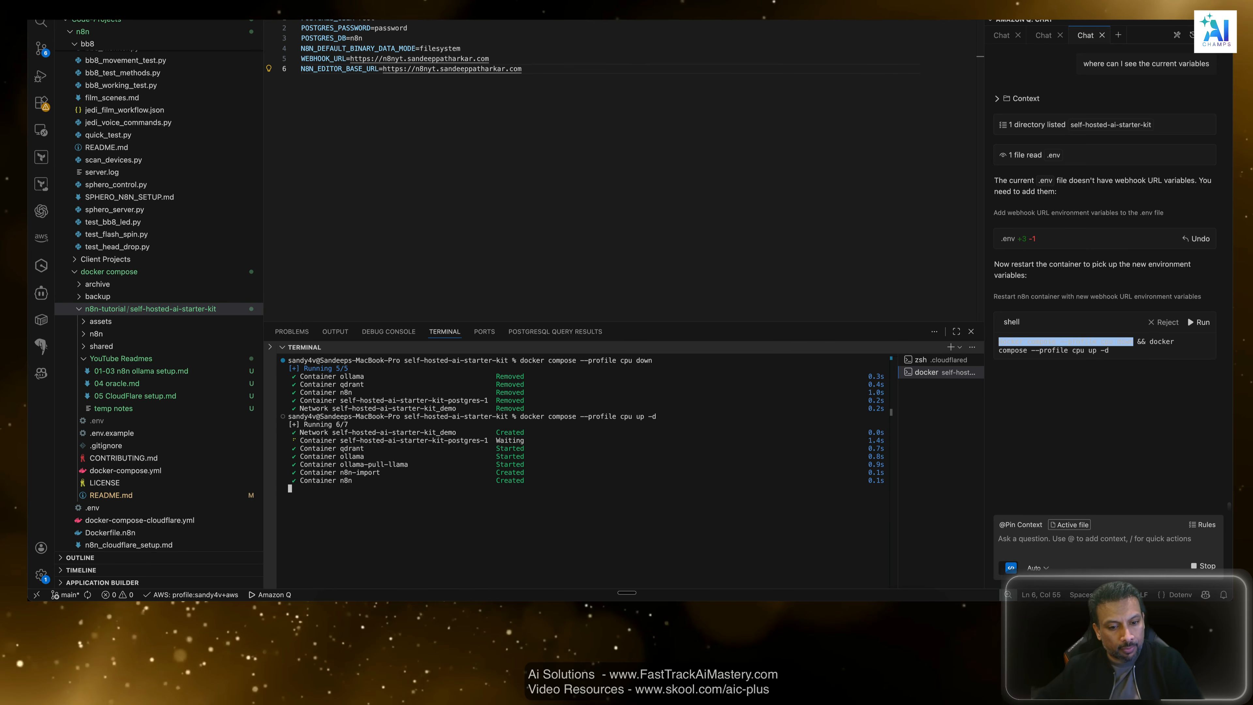
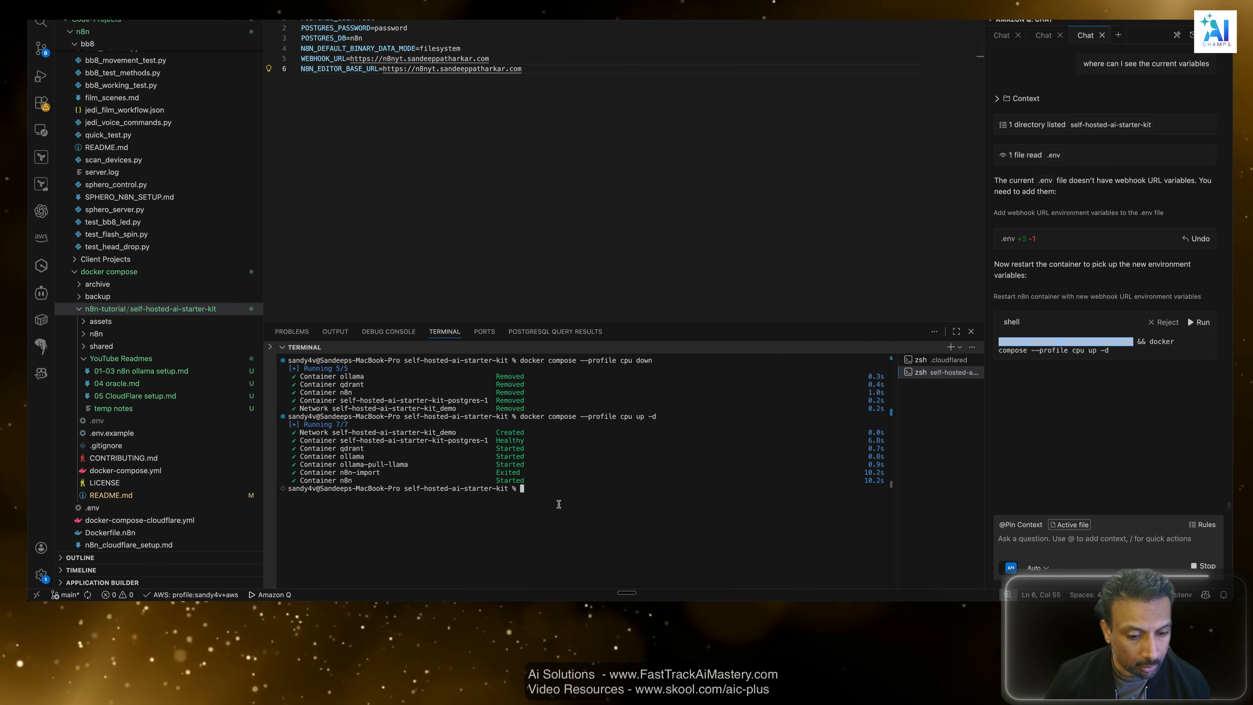
Compare the starter kit's container statuses in Docker Desktop with the docker compose output in the code editor's terminal.
{"action": "key", "text": "super+Tab"}
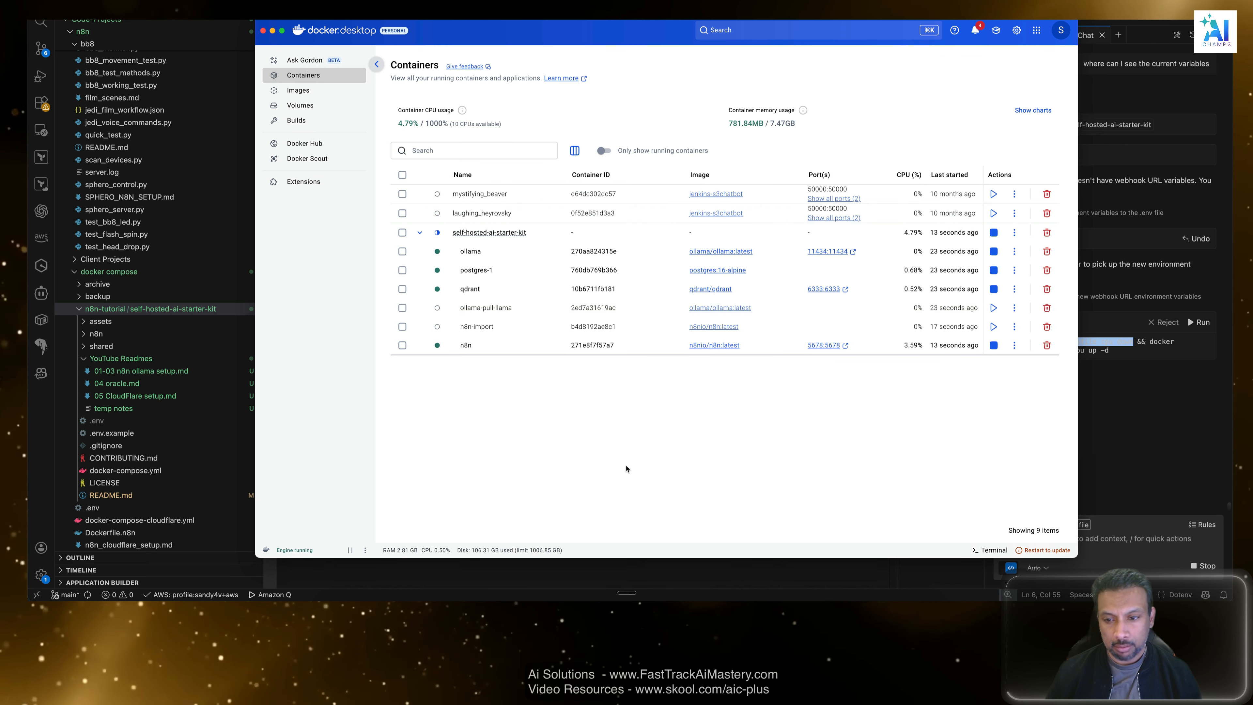
{"action": "key", "text": "super+Tab"}
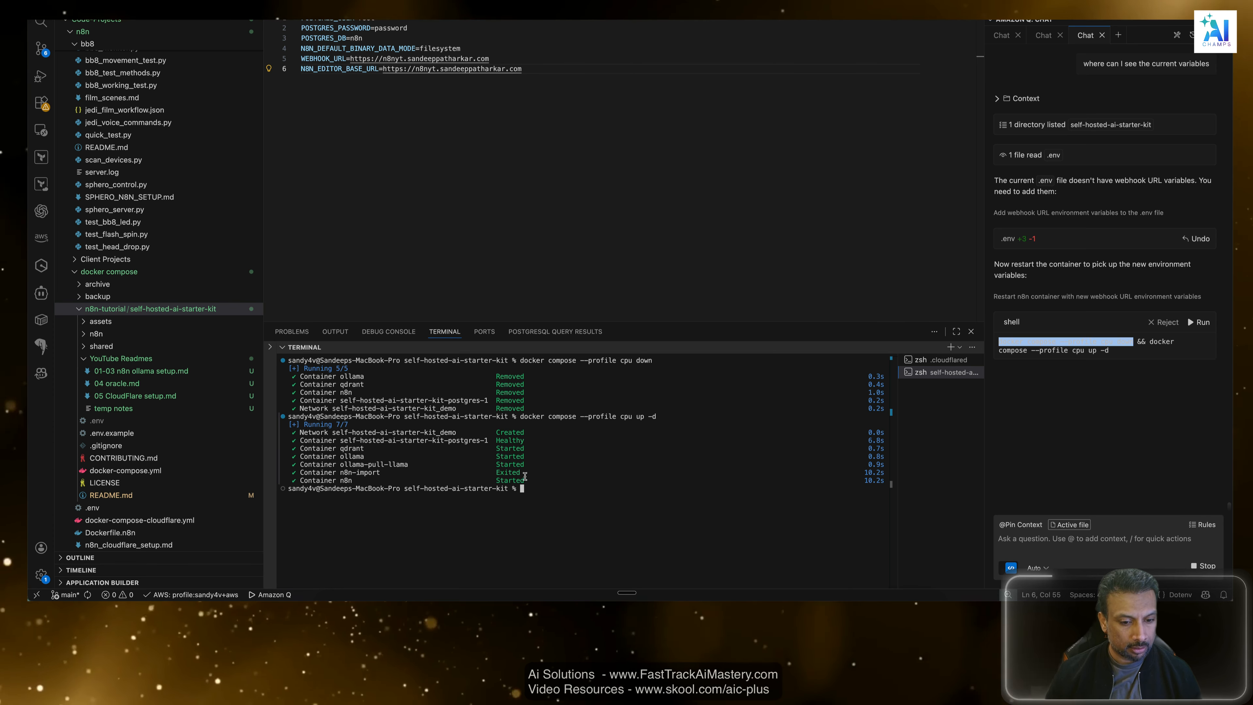
{"action": "left_click_drag", "start_coordinate": [525, 478], "coordinate": [447, 471]}
{"action": "left_click", "coordinate": [531, 448]}
{"action": "left_click", "coordinate": [570, 482]}
{"action": "key", "text": "super+Tab"}
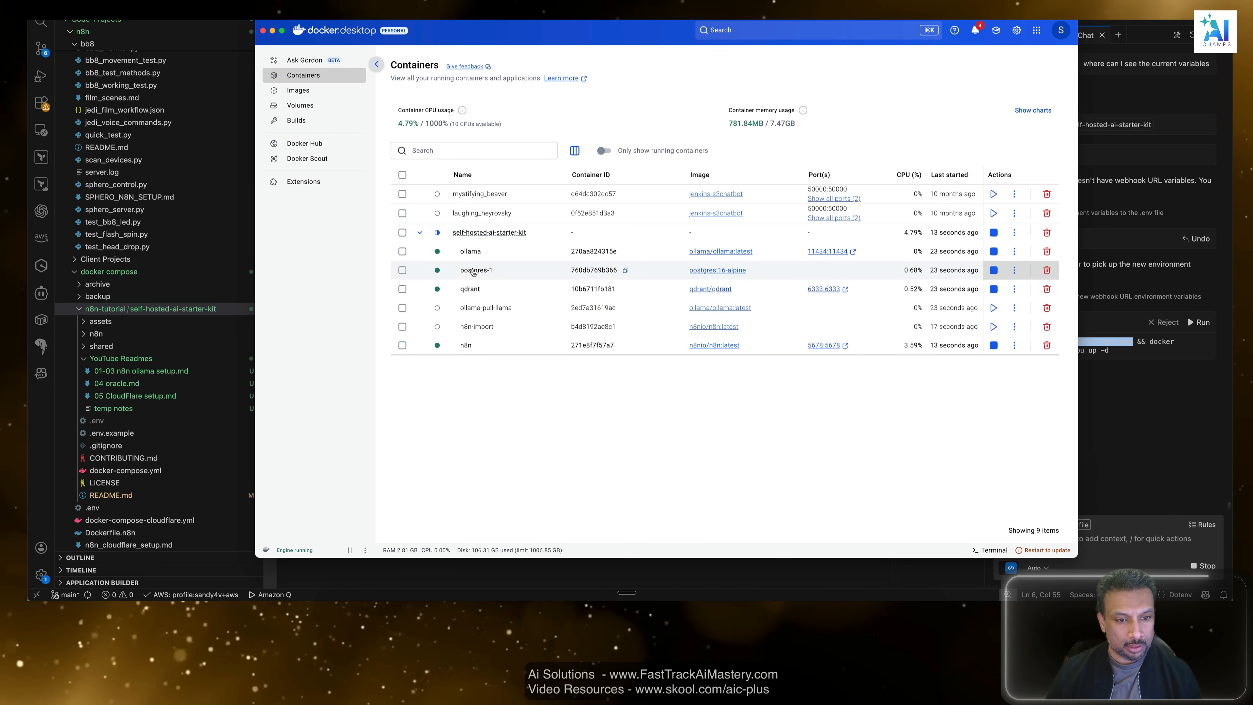
{"action": "key", "text": "super+Tab"}
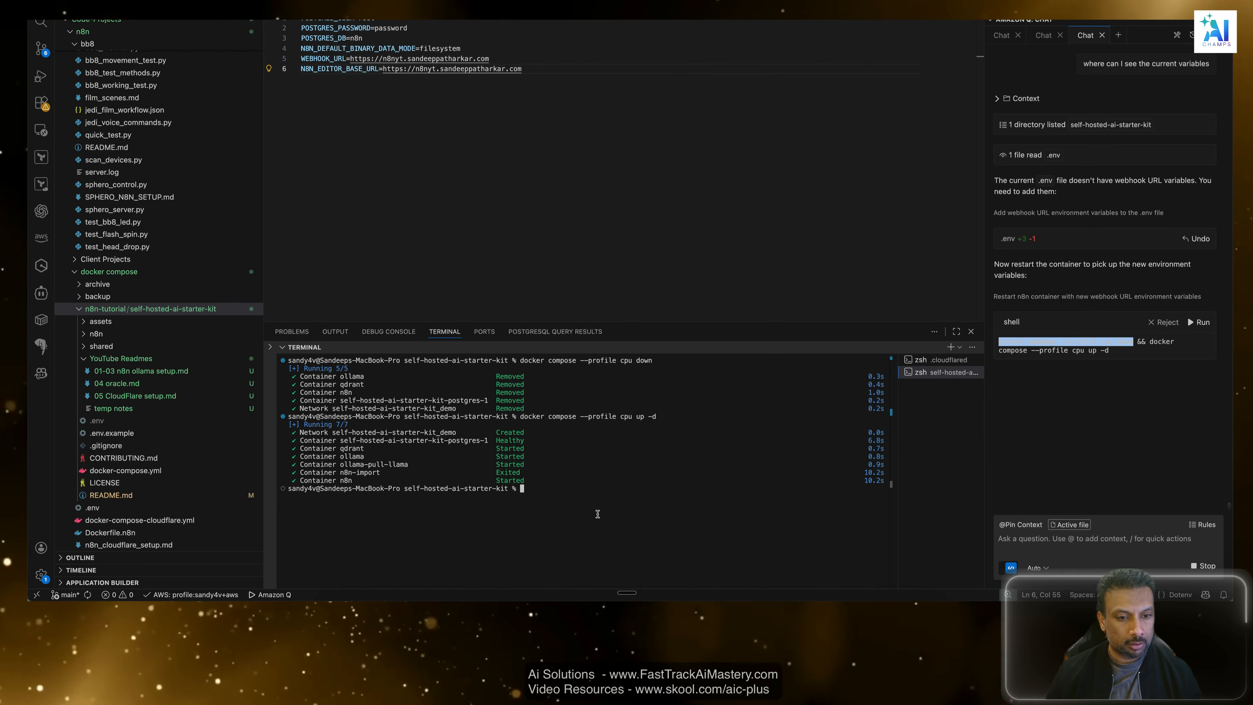
{"action": "left_click", "coordinate": [605, 488]}
{"action": "key", "text": "super+Tab"}
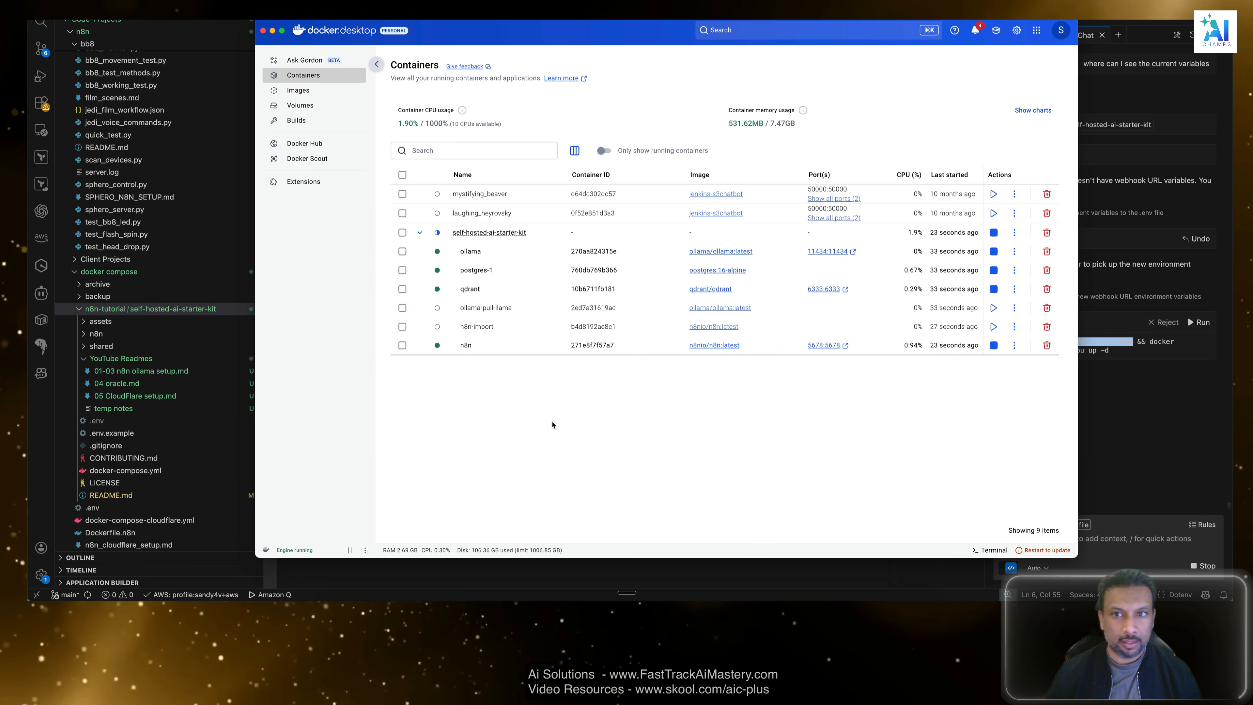
Switch to the browser and reload the "local n8n webhook test" workflow page.
{"action": "key", "text": "super+Tab"}
{"action": "key", "text": "super+Tab"}
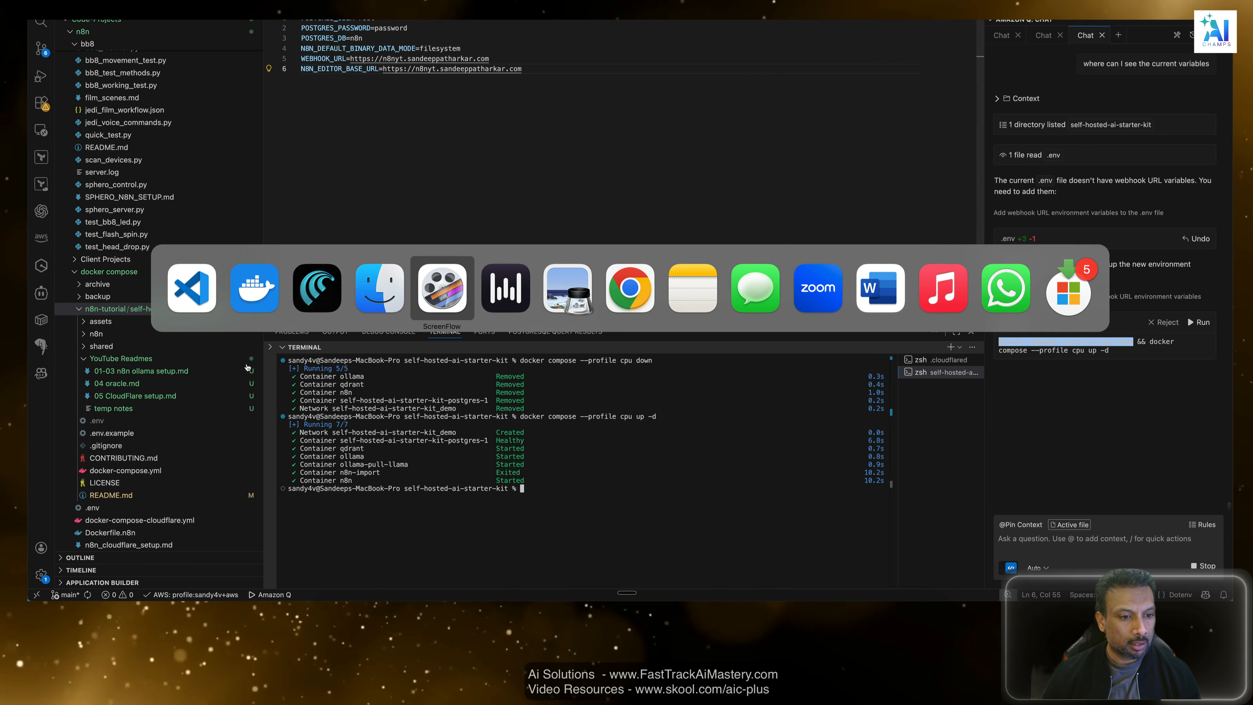
{"action": "left_click", "coordinate": [316, 281]}
{"action": "left_click", "coordinate": [1066, 132]}
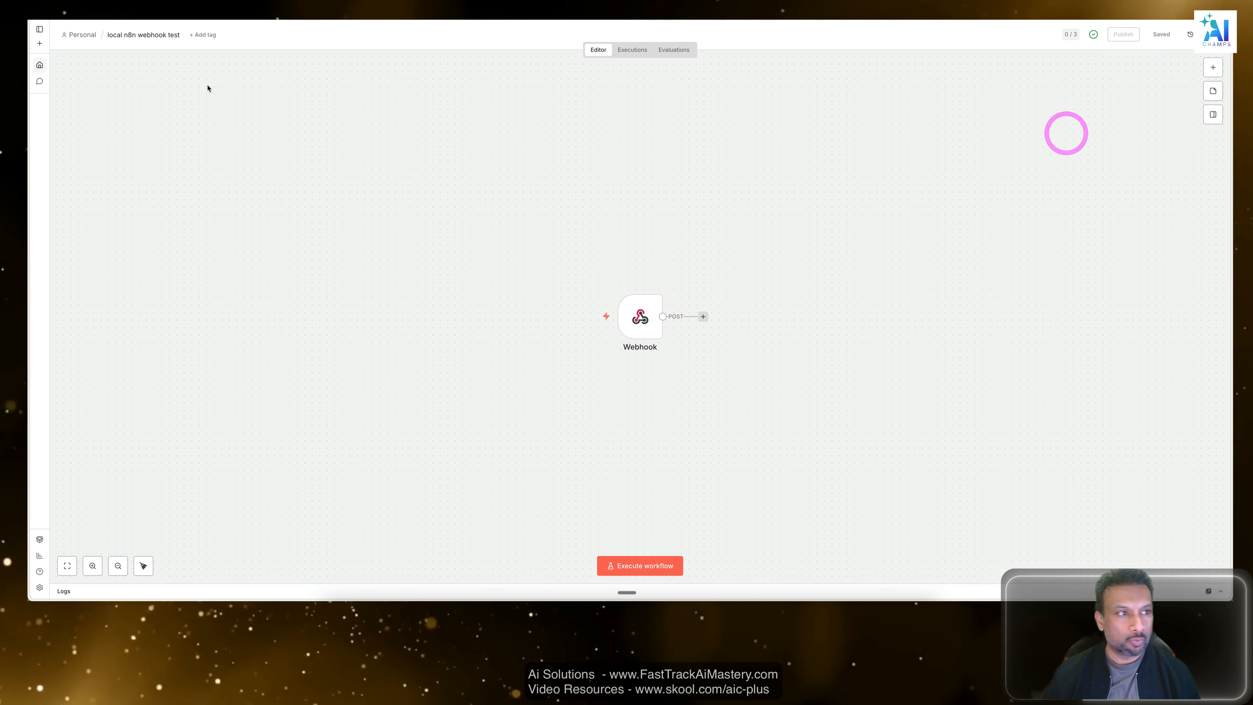
{"action": "key", "text": "super+r"}
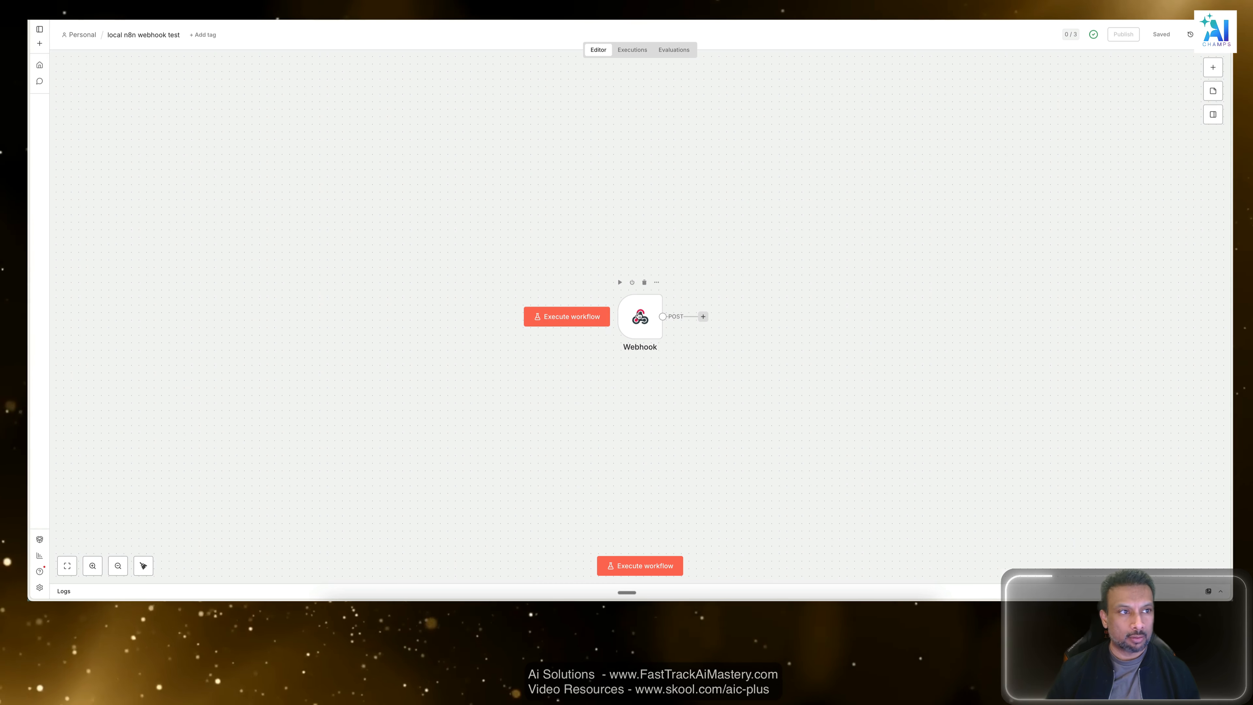
Move the Webhook node higher on the canvas and open it to check its test and production URLs.
{"action": "left_click_drag", "start_coordinate": [640, 317], "coordinate": [600, 187]}
{"action": "double_click", "coordinate": [600, 187]}
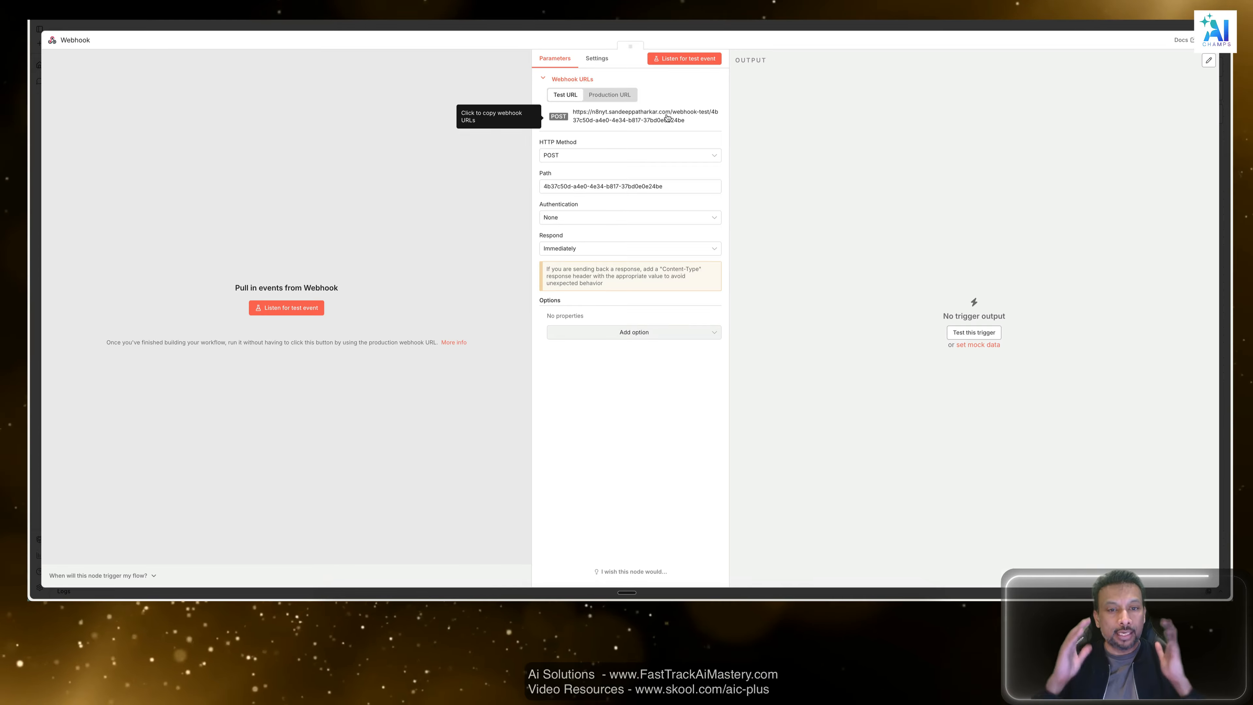
{"action": "left_click", "coordinate": [610, 95]}
{"action": "left_click", "coordinate": [558, 96]}
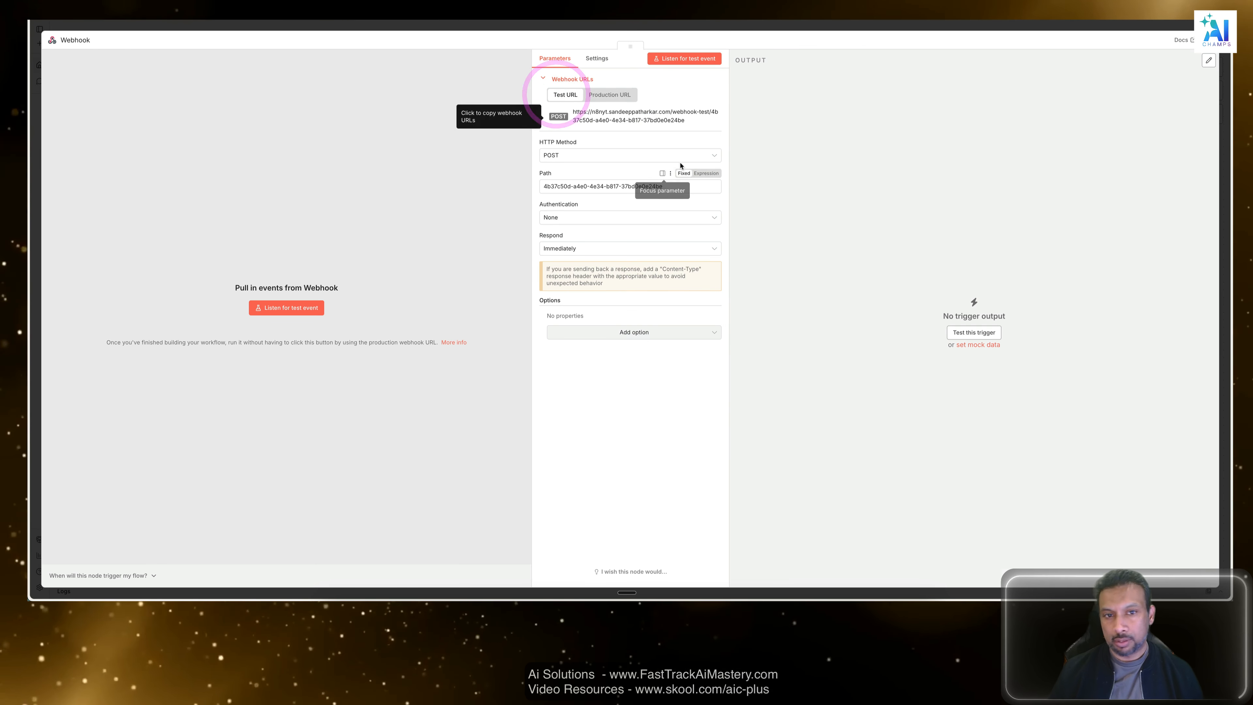
Close the Webhook node's settings and save the workflow.
{"action": "left_click", "coordinate": [865, 26]}
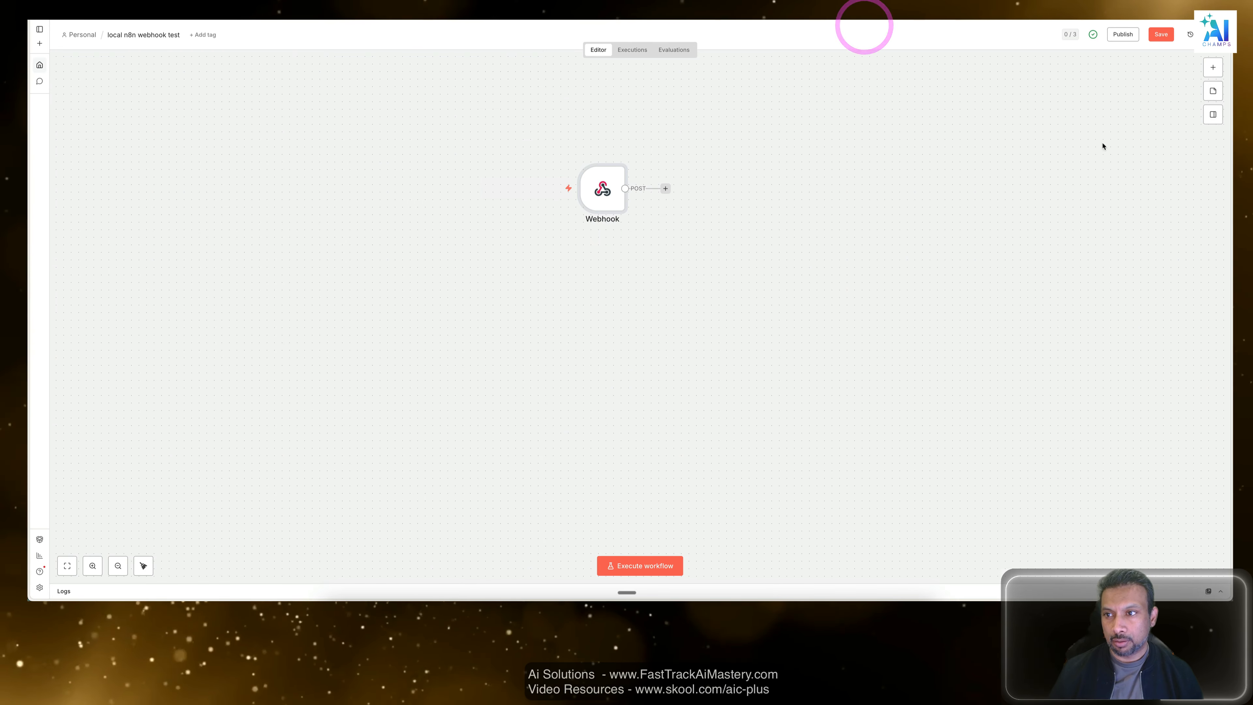
{"action": "left_click", "coordinate": [1162, 35]}
{"action": "left_click", "coordinate": [1043, 294]}
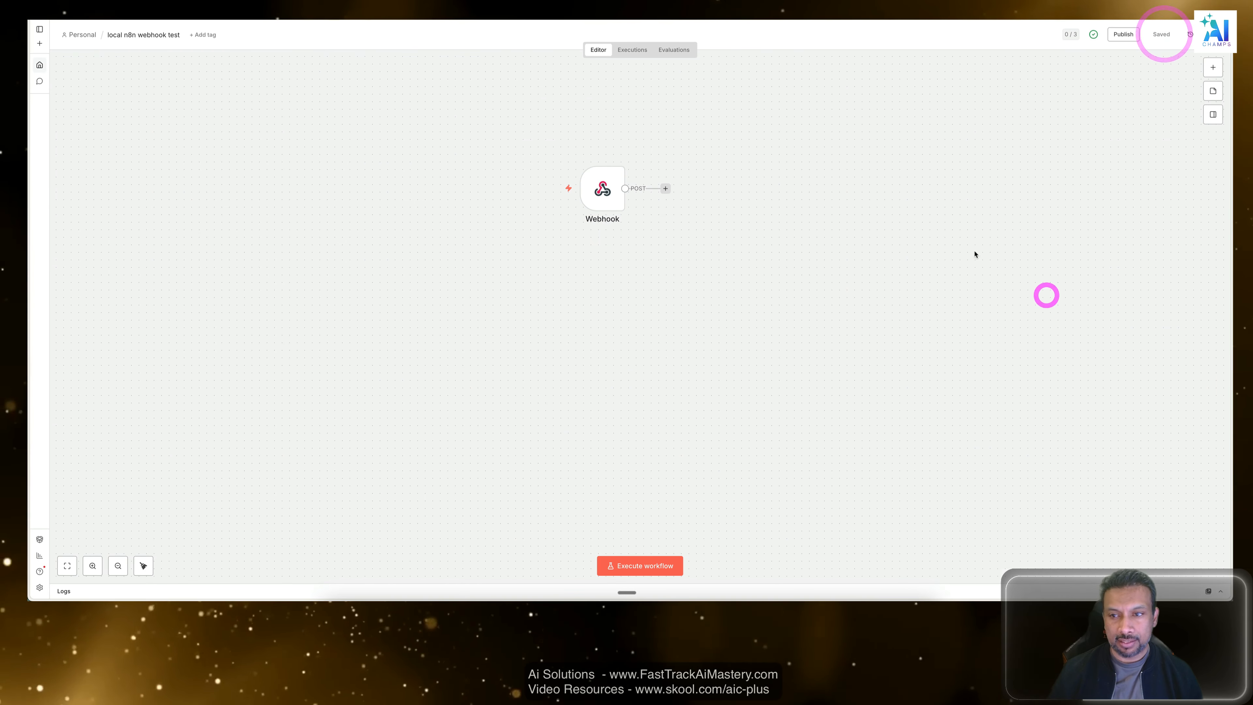
Reopen the Webhook node and copy its production URL.
{"action": "double_click", "coordinate": [608, 181]}
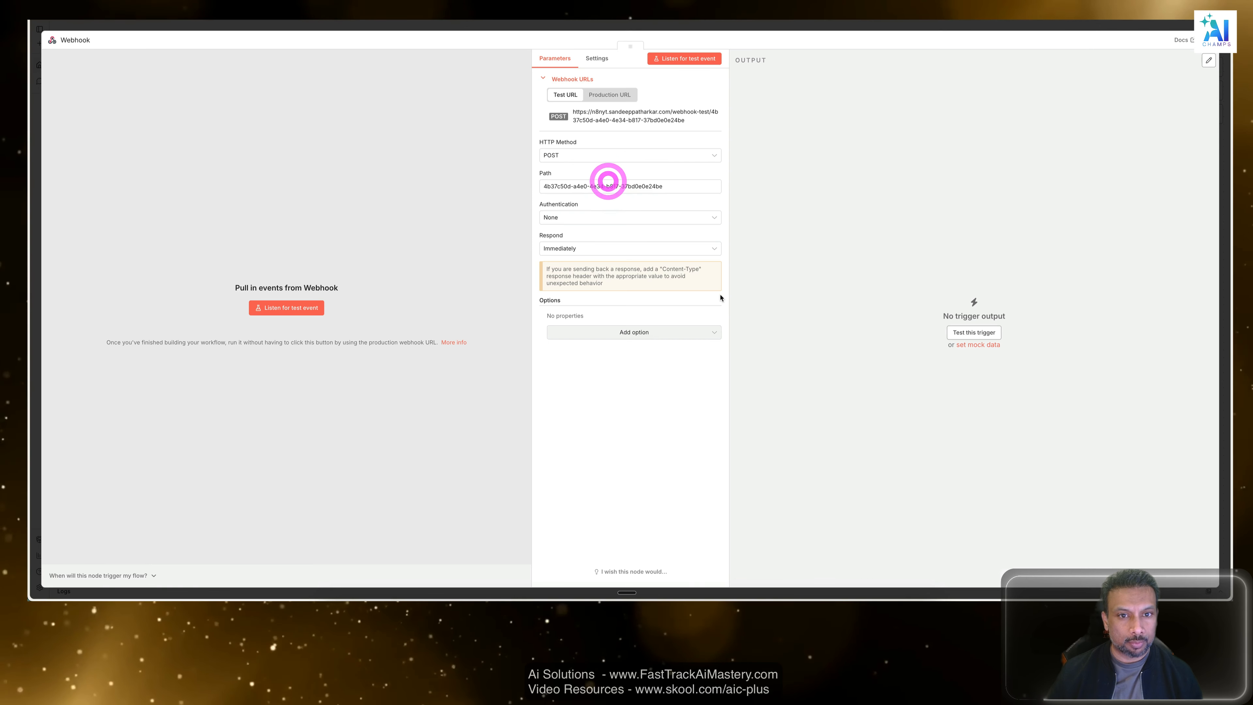
{"action": "left_click", "coordinate": [610, 94]}
{"action": "left_click", "coordinate": [605, 114]}
{"action": "double_click", "coordinate": [606, 119]}
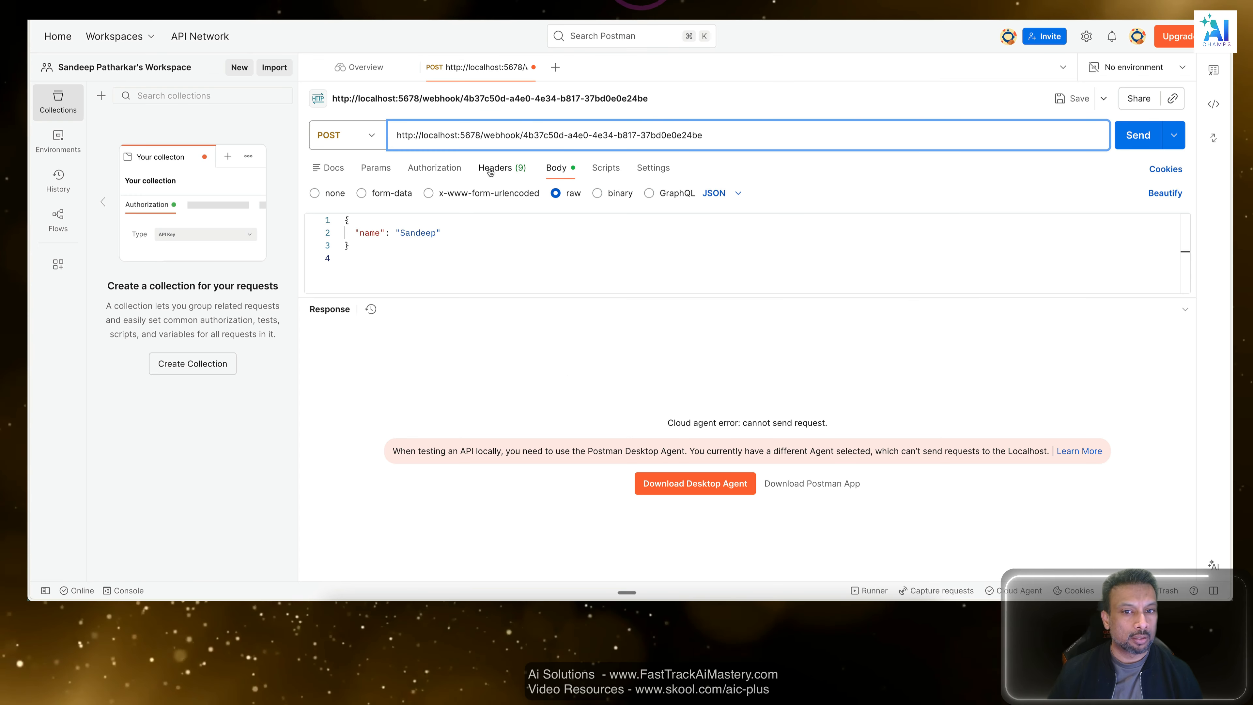
Switch to Postman and replace the POST request's localhost URL with the copied production webhook URL.
{"action": "left_click_drag", "start_coordinate": [733, 140], "coordinate": [312, 101]}
{"action": "key", "text": "super+v"}
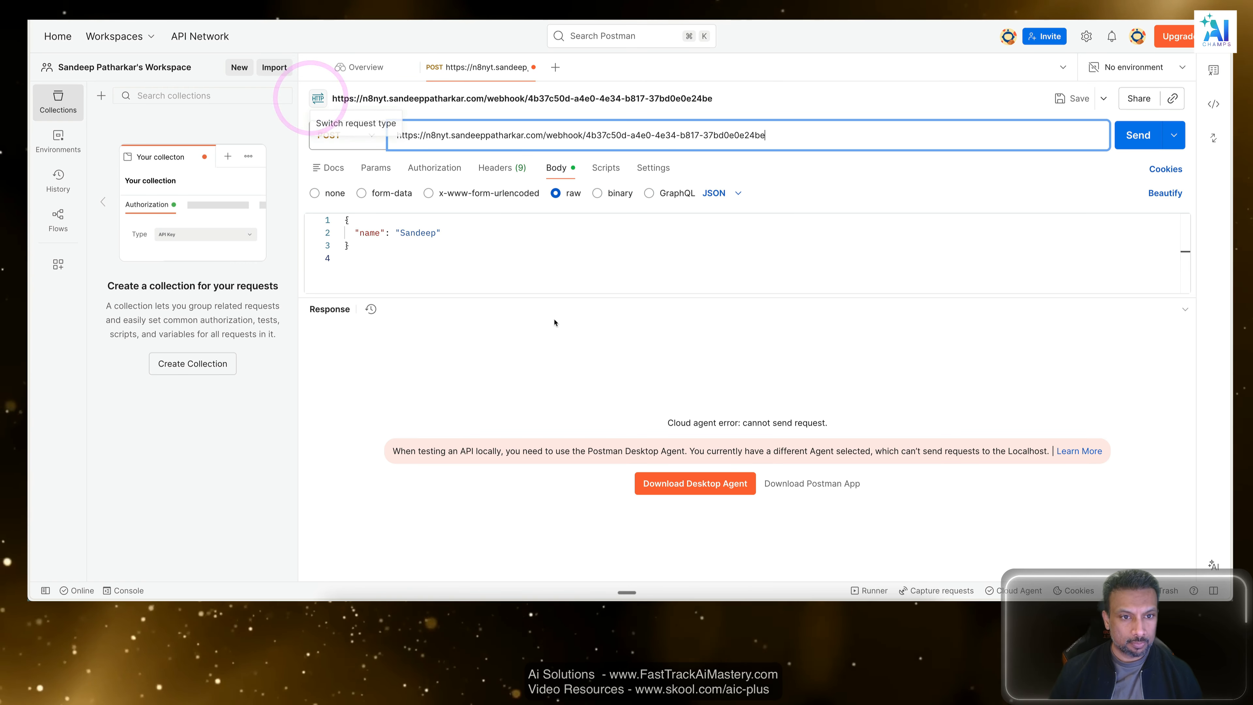
{"action": "left_click", "coordinate": [518, 322]}
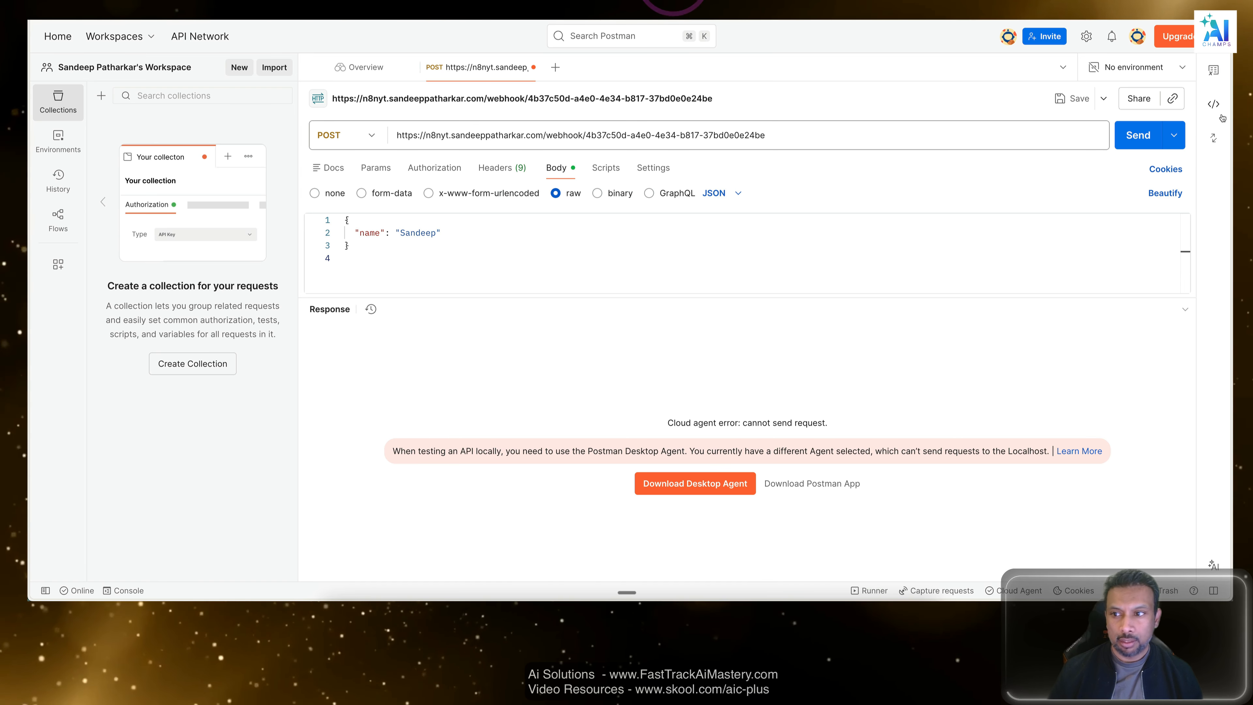
Send the POST request to the public webhook URL and inspect the response's test results and body.
{"action": "left_click", "coordinate": [1138, 134]}
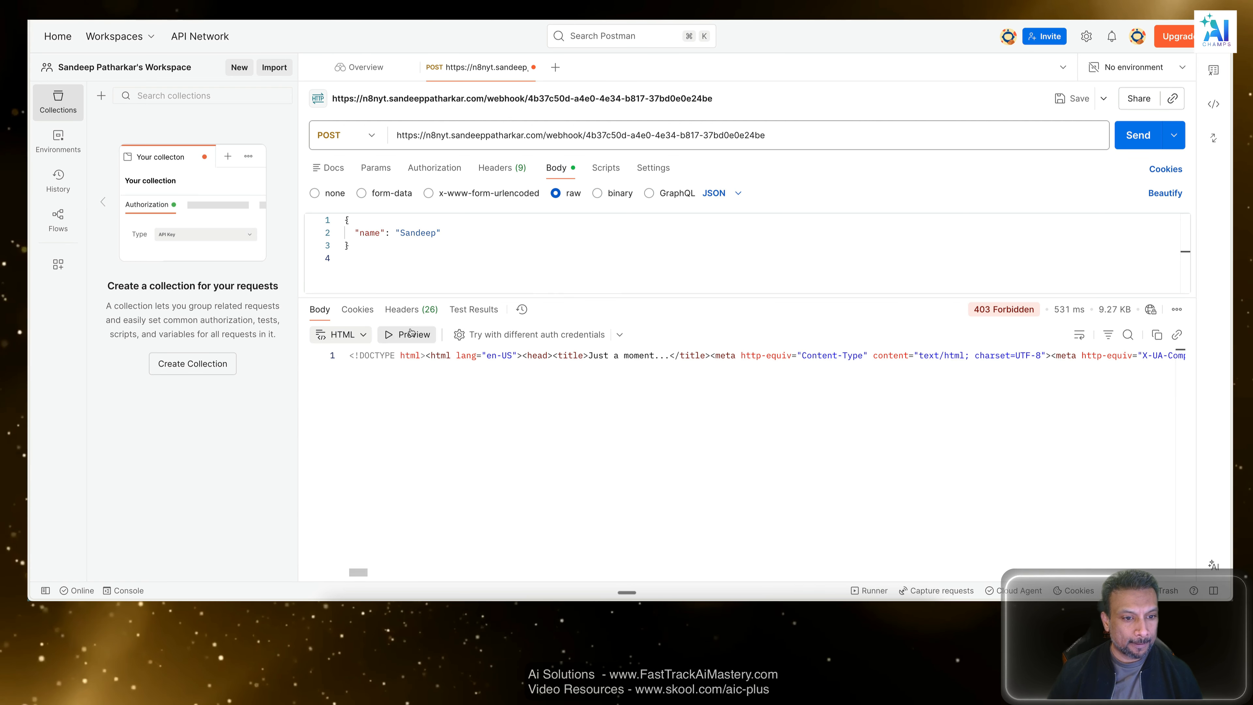
{"action": "left_click", "coordinate": [473, 311]}
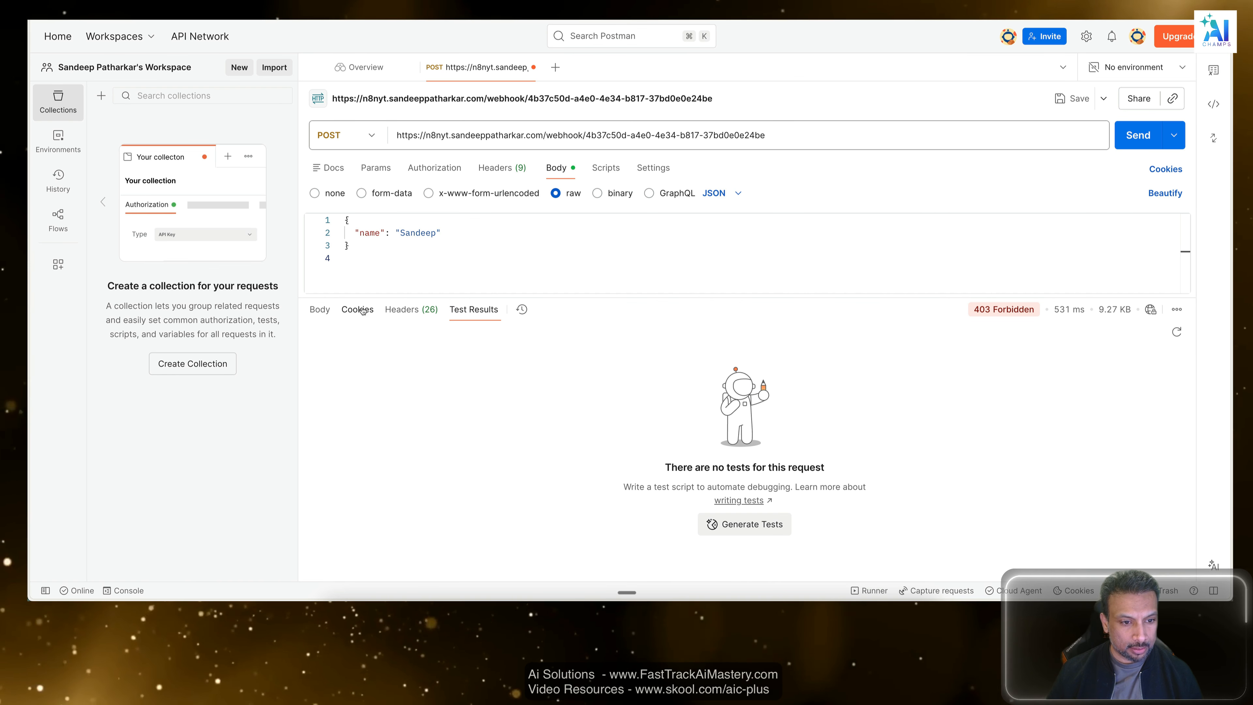
{"action": "left_click", "coordinate": [319, 310]}
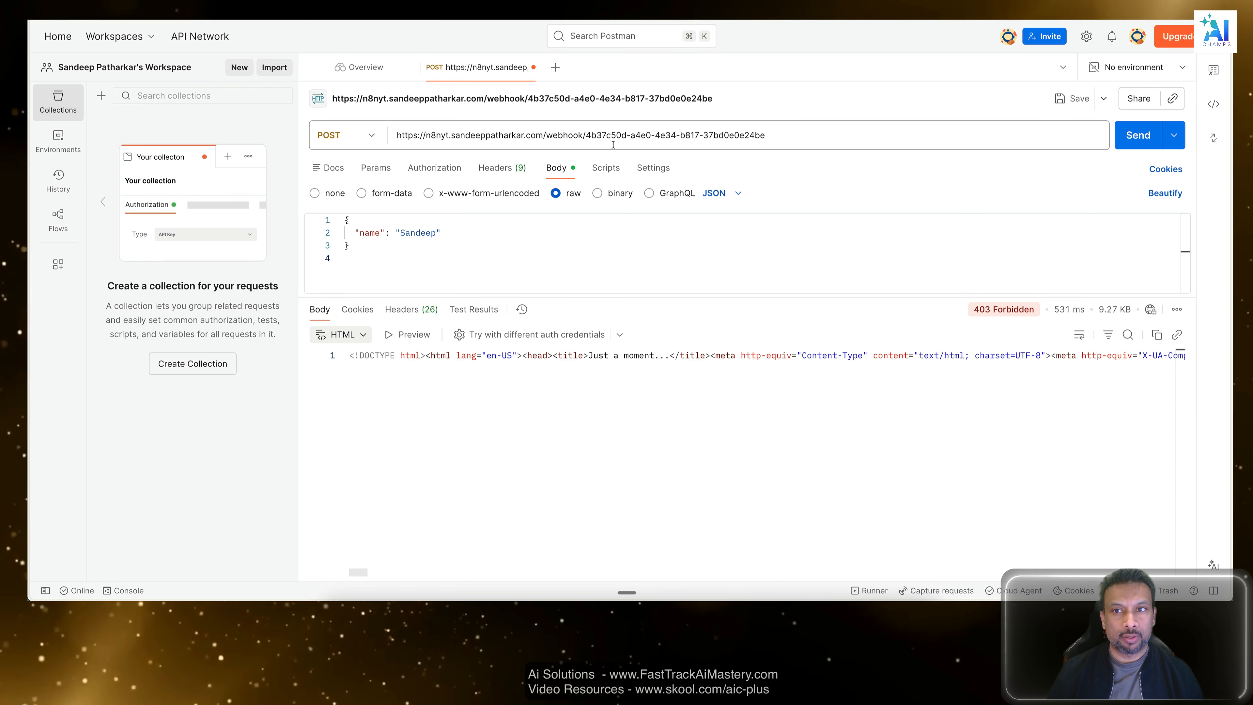
Return to n8n, close the Webhook node's settings and check the workflow's execution list.
{"action": "left_click", "coordinate": [1082, 21]}
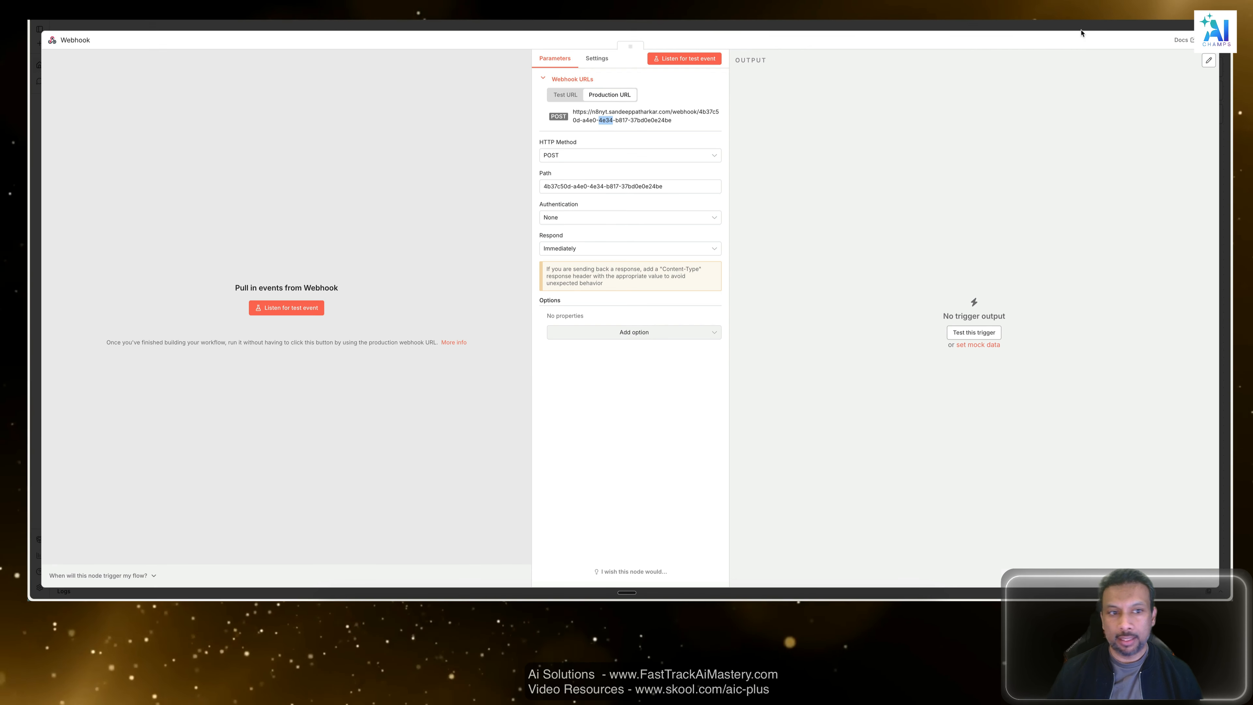
{"action": "left_click", "coordinate": [740, 33]}
{"action": "left_click", "coordinate": [636, 53]}
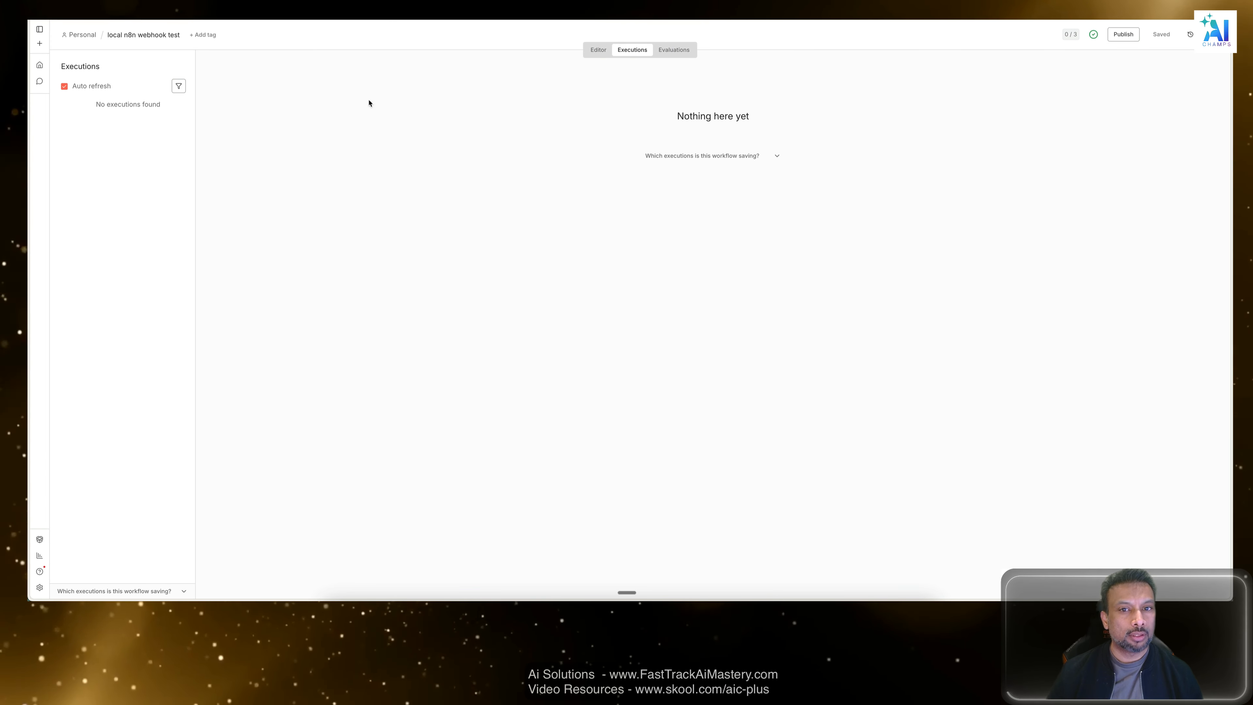
{"action": "left_click", "coordinate": [320, 119]}
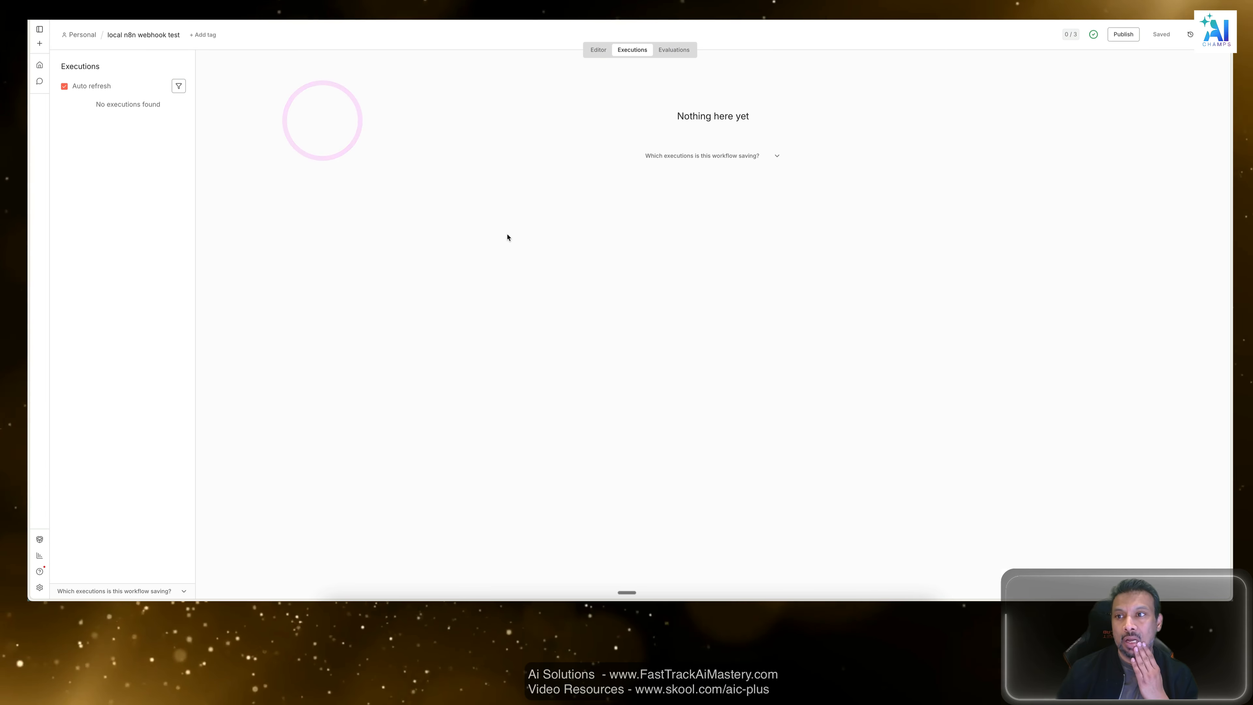
{"action": "left_click", "coordinate": [954, 319]}
{"action": "left_click", "coordinate": [439, 249]}
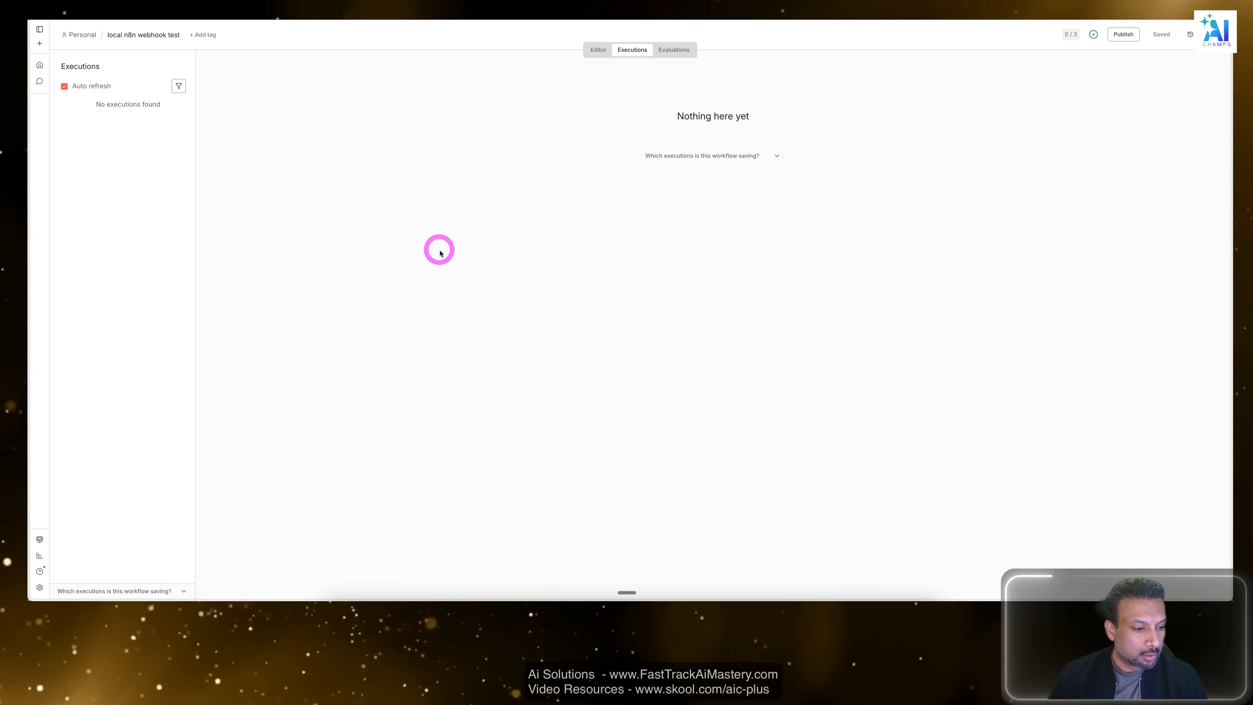
Go back to the workflow editor, copy the Webhook node's production URL again and close its settings.
{"action": "left_click", "coordinate": [598, 49]}
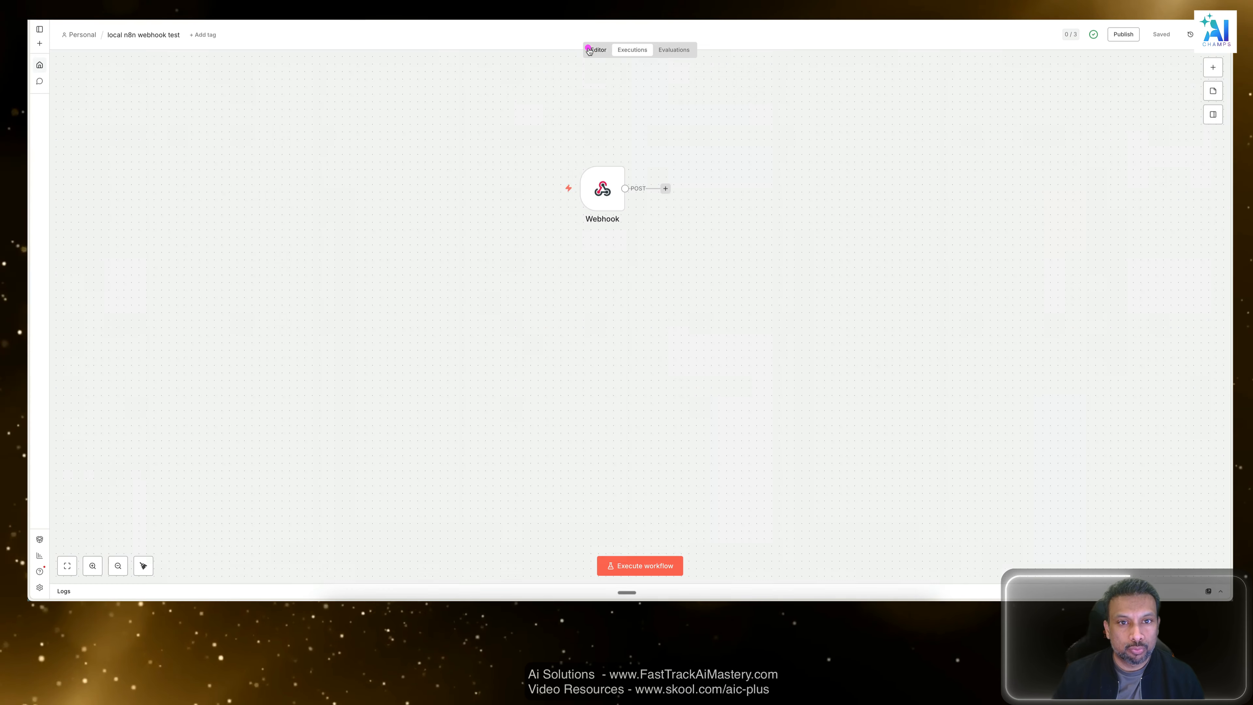
{"action": "left_click", "coordinate": [878, 151]}
{"action": "left_click", "coordinate": [298, 161]}
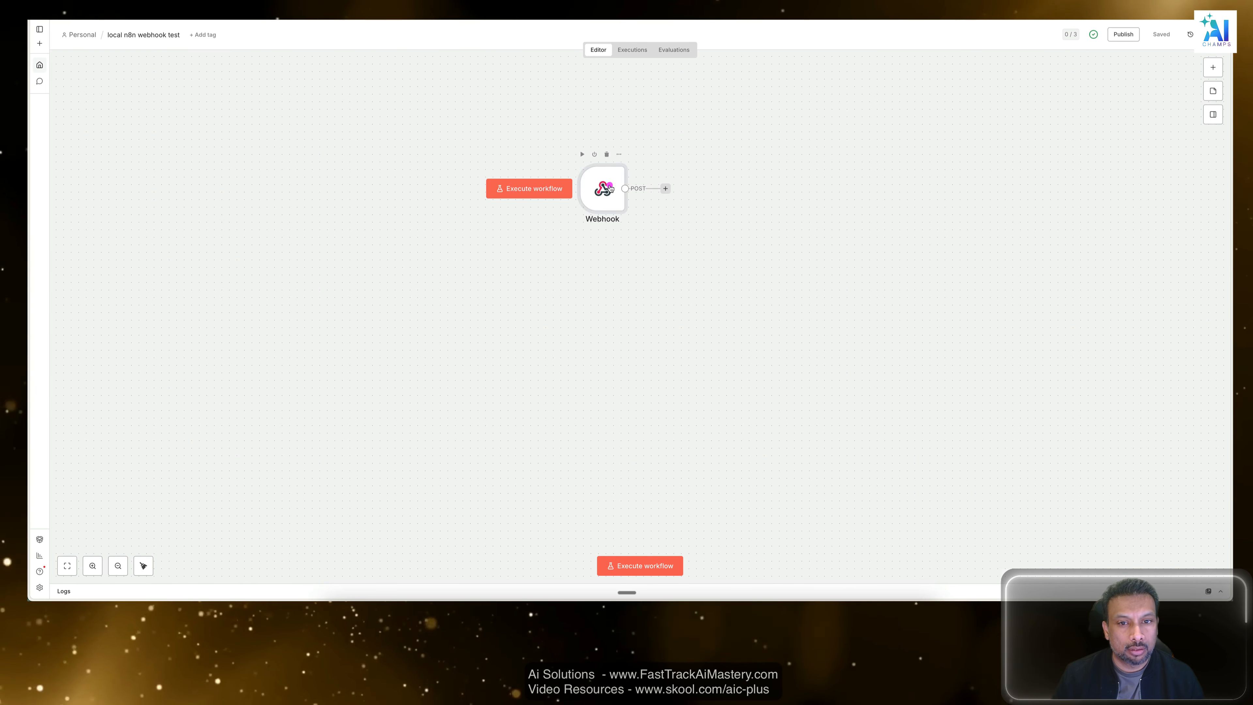
{"action": "double_click", "coordinate": [598, 189]}
{"action": "left_click", "coordinate": [626, 93]}
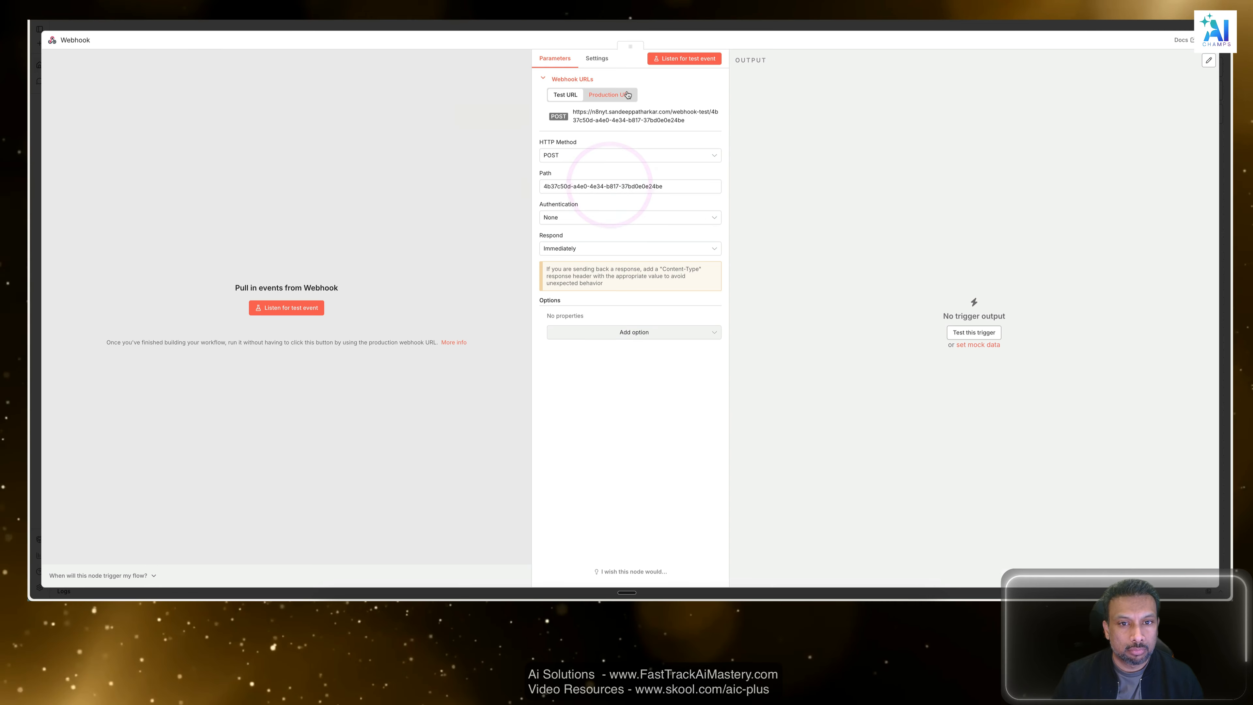
{"action": "left_click", "coordinate": [653, 119]}
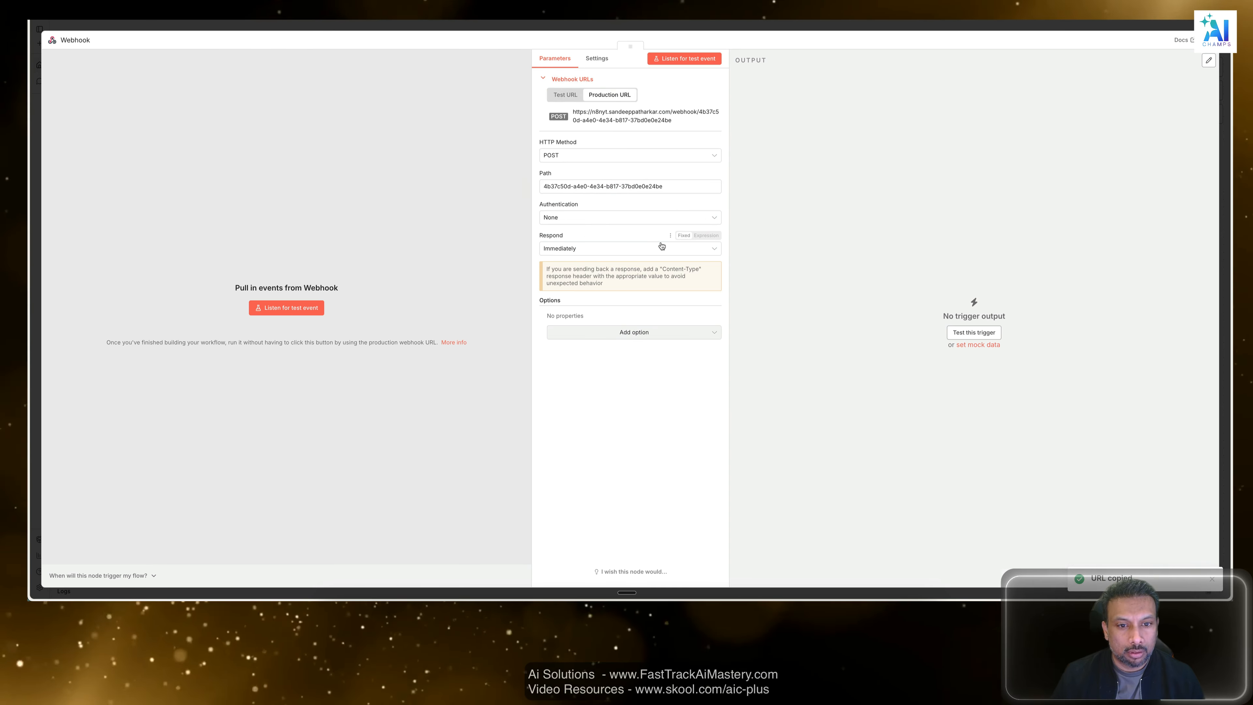
{"action": "left_click", "coordinate": [797, 28]}
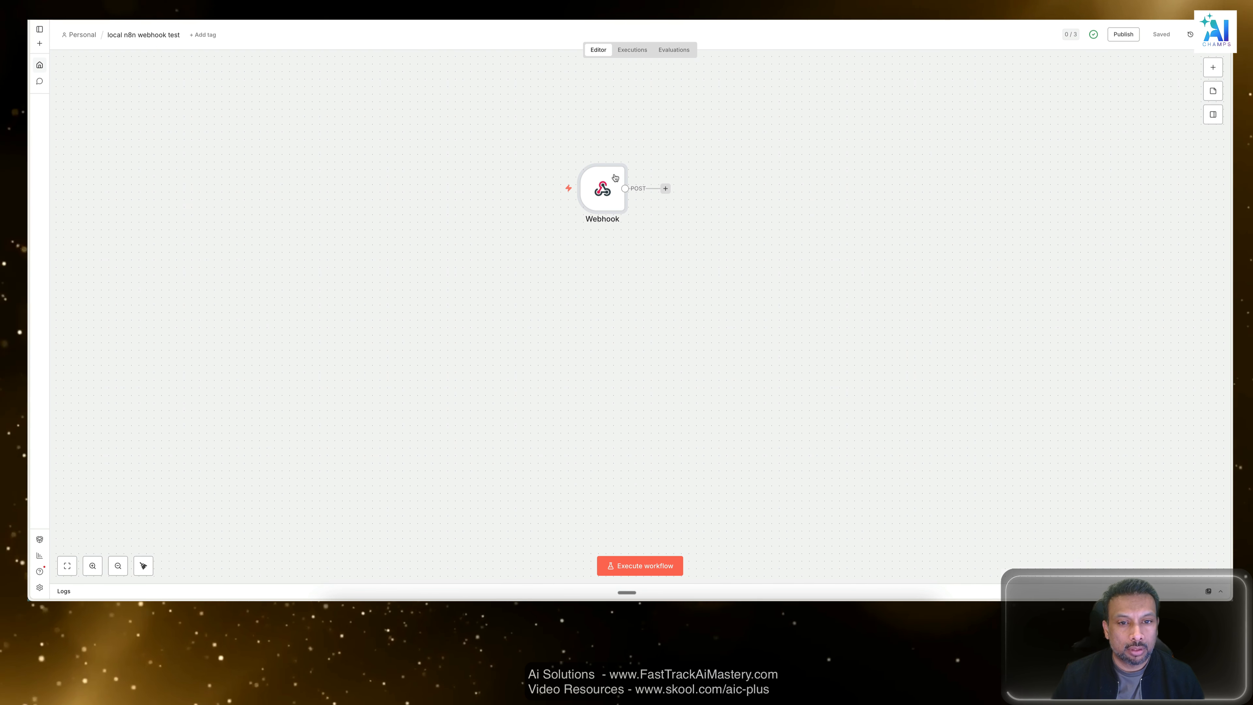
Switch to the self-hosted-ai-starter-kit terminal in the code editor and run a curl -X command with the copied webhook URL.
{"action": "key", "text": "ctrl+Up"}
{"action": "key", "text": "ctrl+Up"}
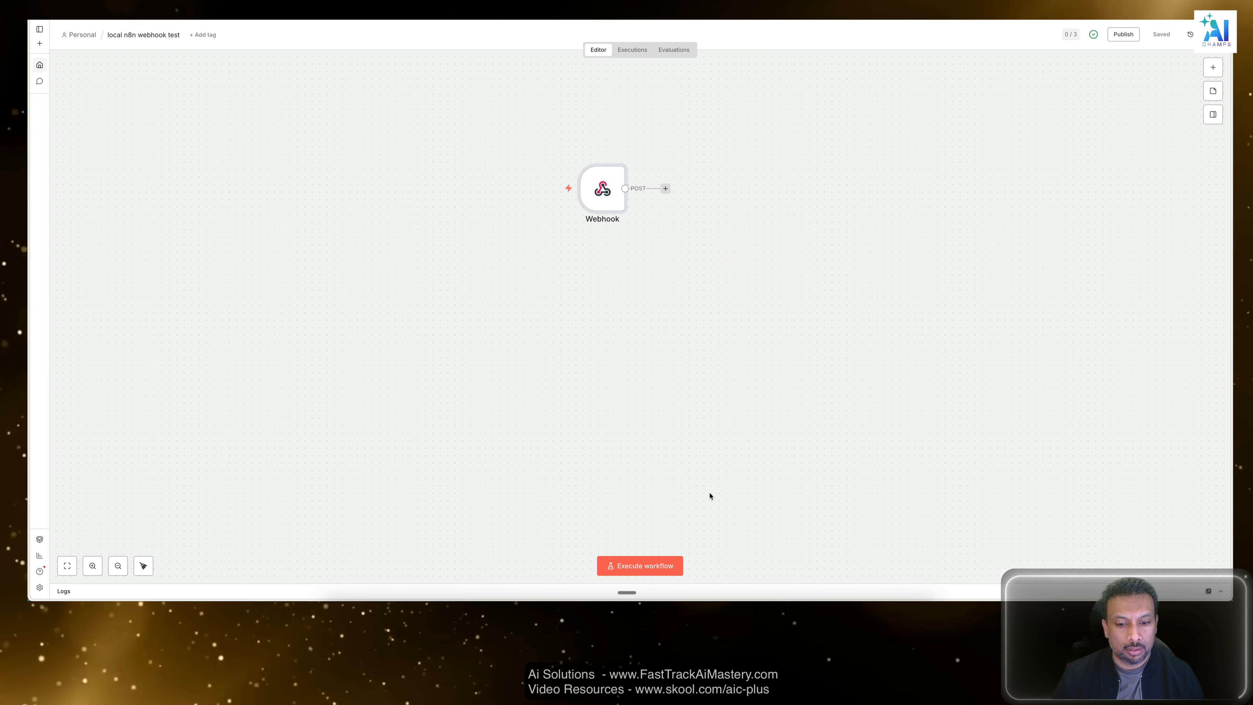
{"action": "left_click", "coordinate": [594, 595]}
{"action": "left_click", "coordinate": [623, 504]}
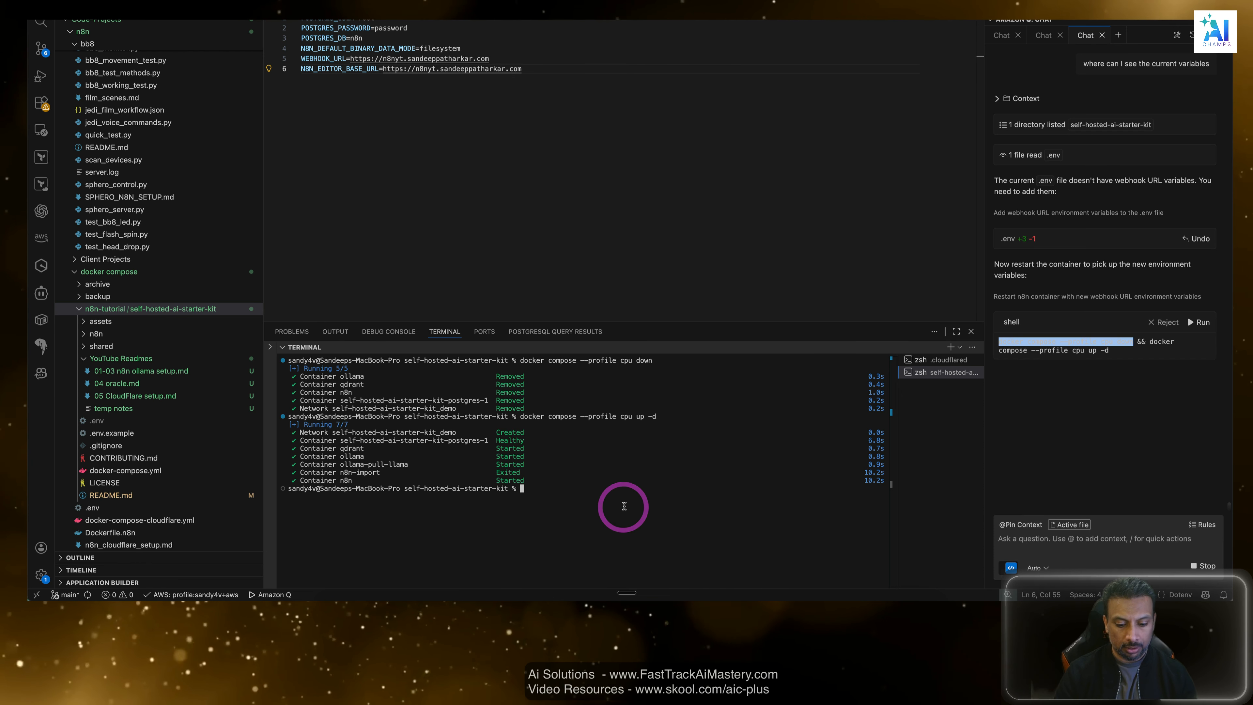
{"action": "type", "text": "curl 0"}
{"action": "key", "text": "BackSpace"}
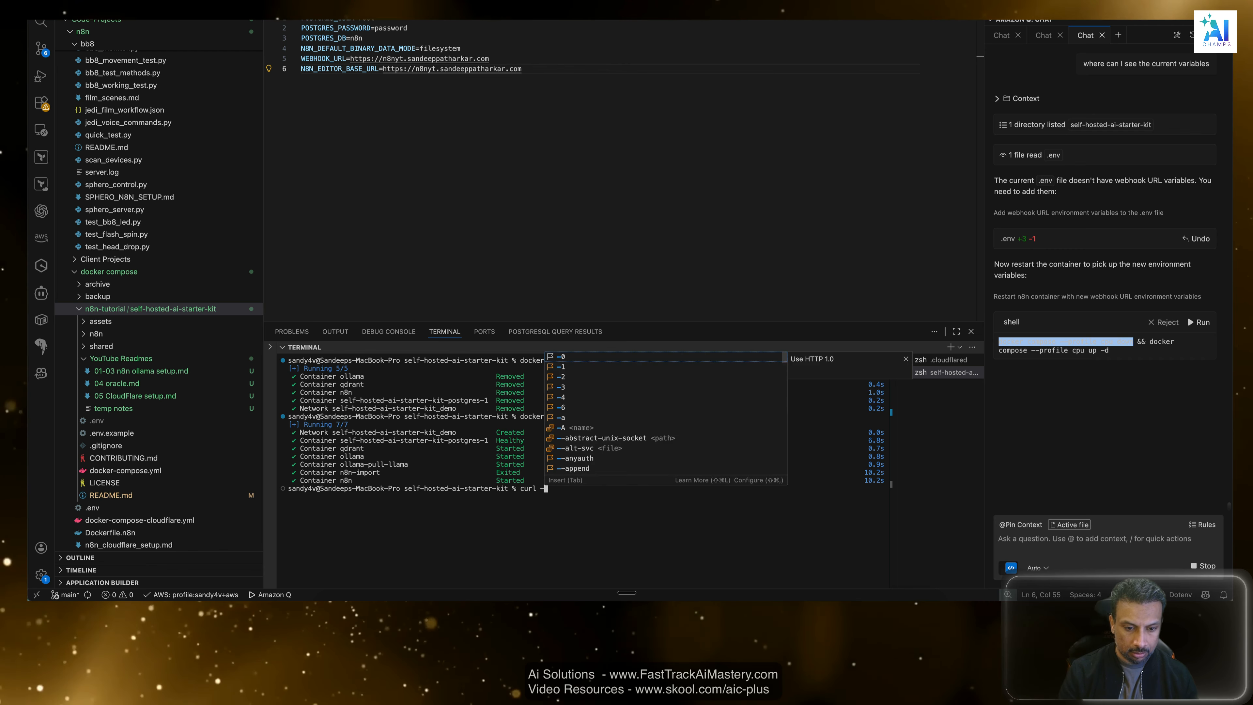
{"action": "type", "text": "-X"}
{"action": "key", "text": "super+v"}
{"action": "key", "text": "Return"}
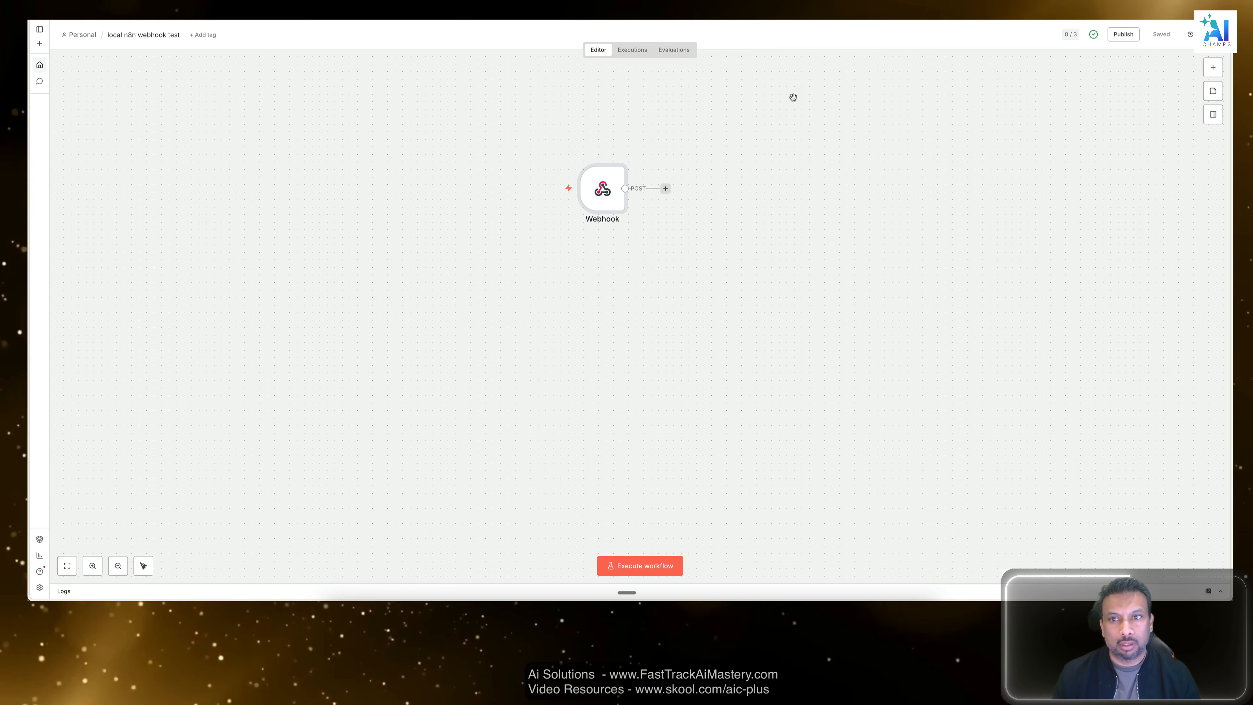
Check the domain's overview page in the Cloudflare dashboard and return to the n8n workflow editor.
{"action": "left_click", "coordinate": [786, 145]}
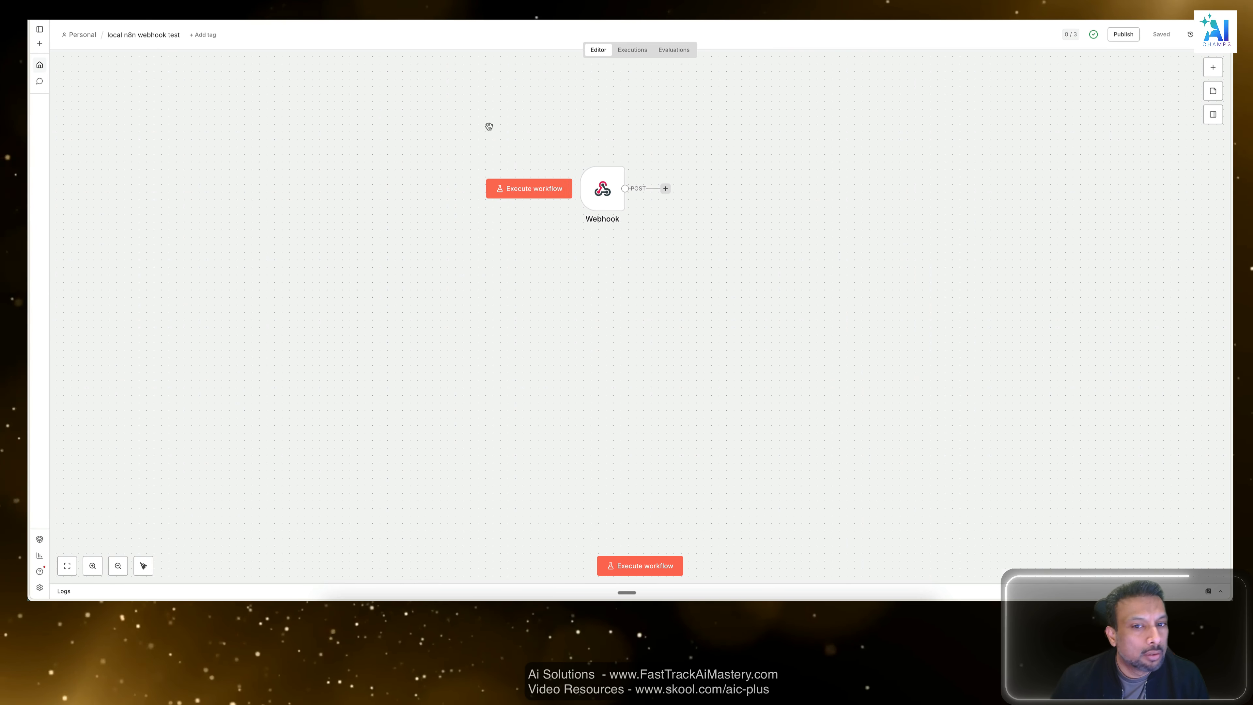
{"action": "left_click", "coordinate": [750, 129]}
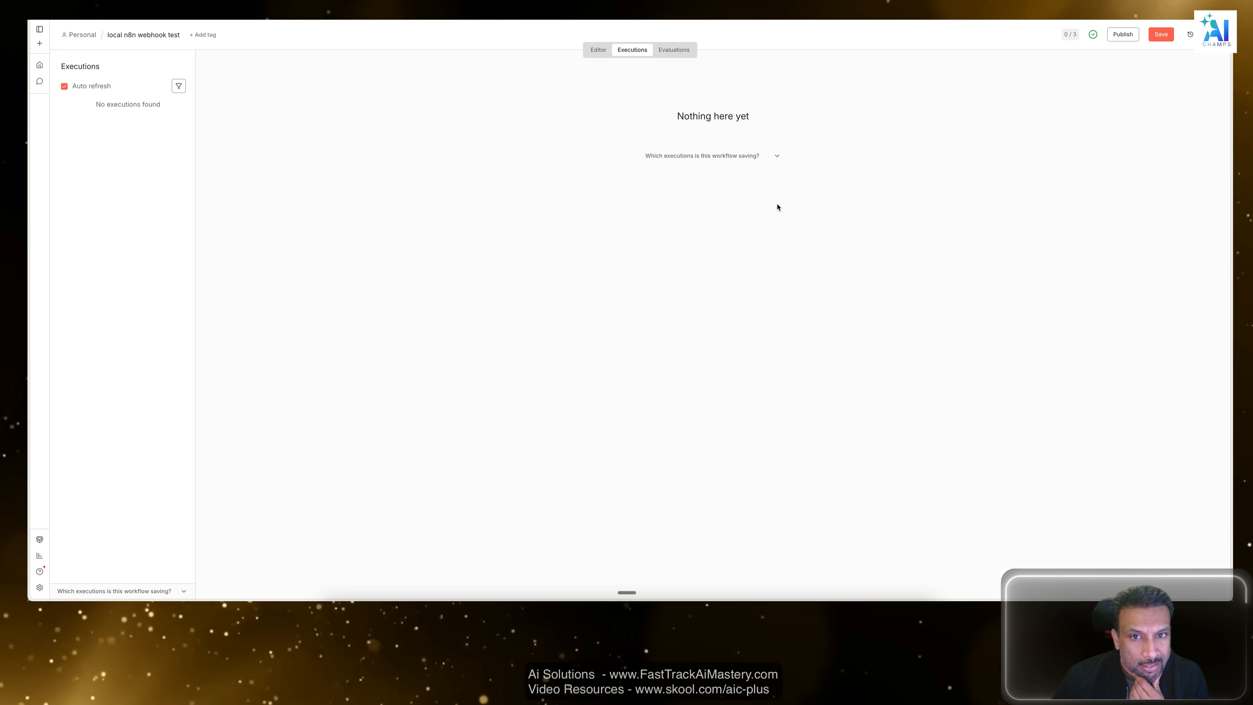
{"action": "left_click", "coordinate": [809, 180]}
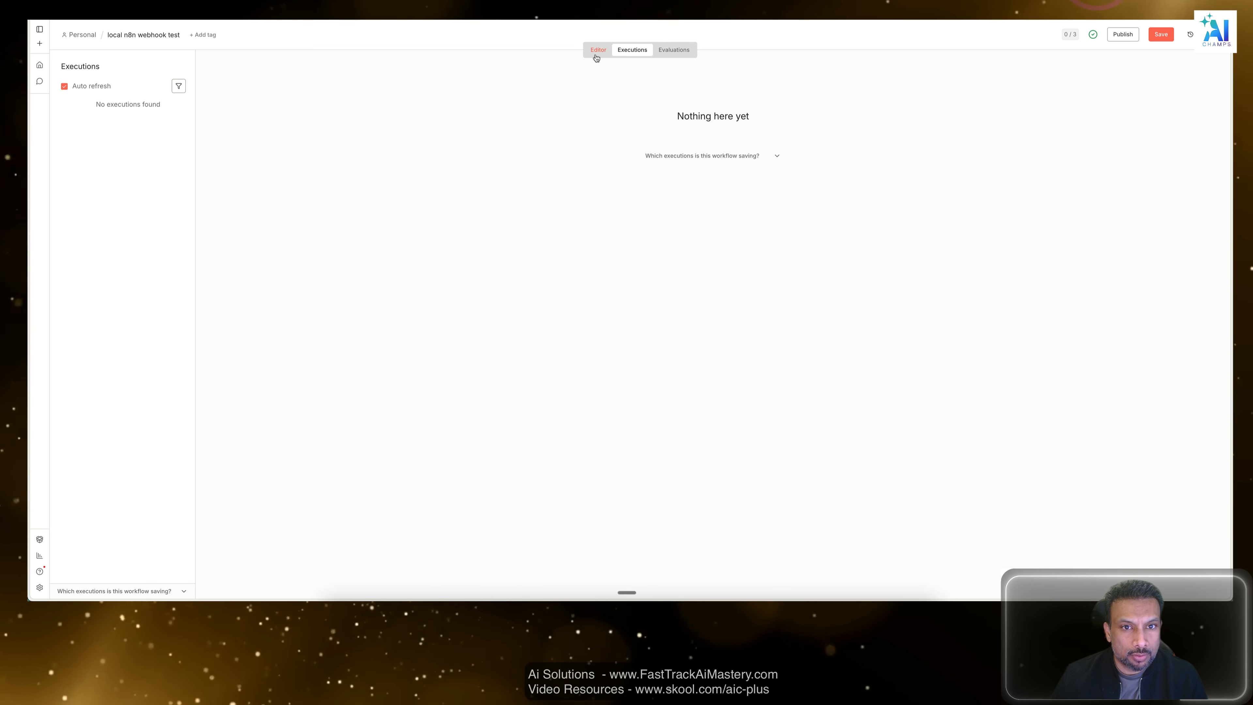
{"action": "left_click", "coordinate": [597, 51]}
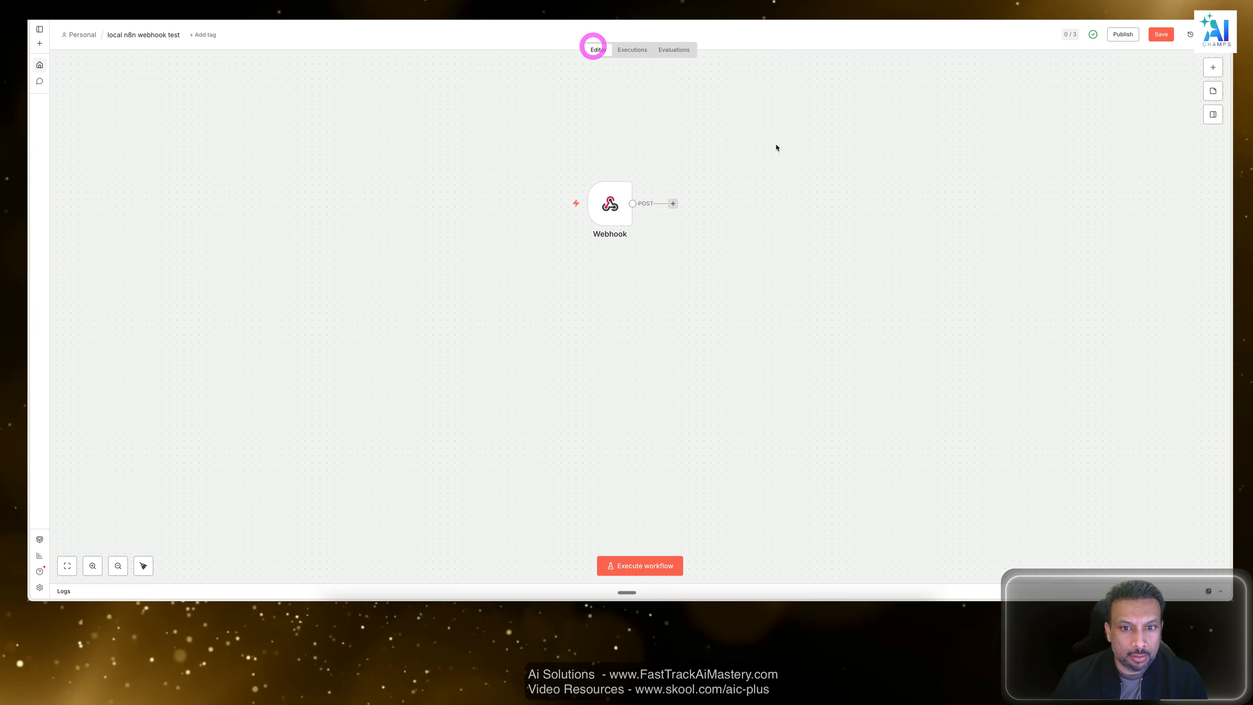
Open the Webhook node, show its production URL and set its path to webhook_test, keeping the HTTP method as POST.
{"action": "double_click", "coordinate": [610, 200]}
{"action": "left_click", "coordinate": [614, 99]}
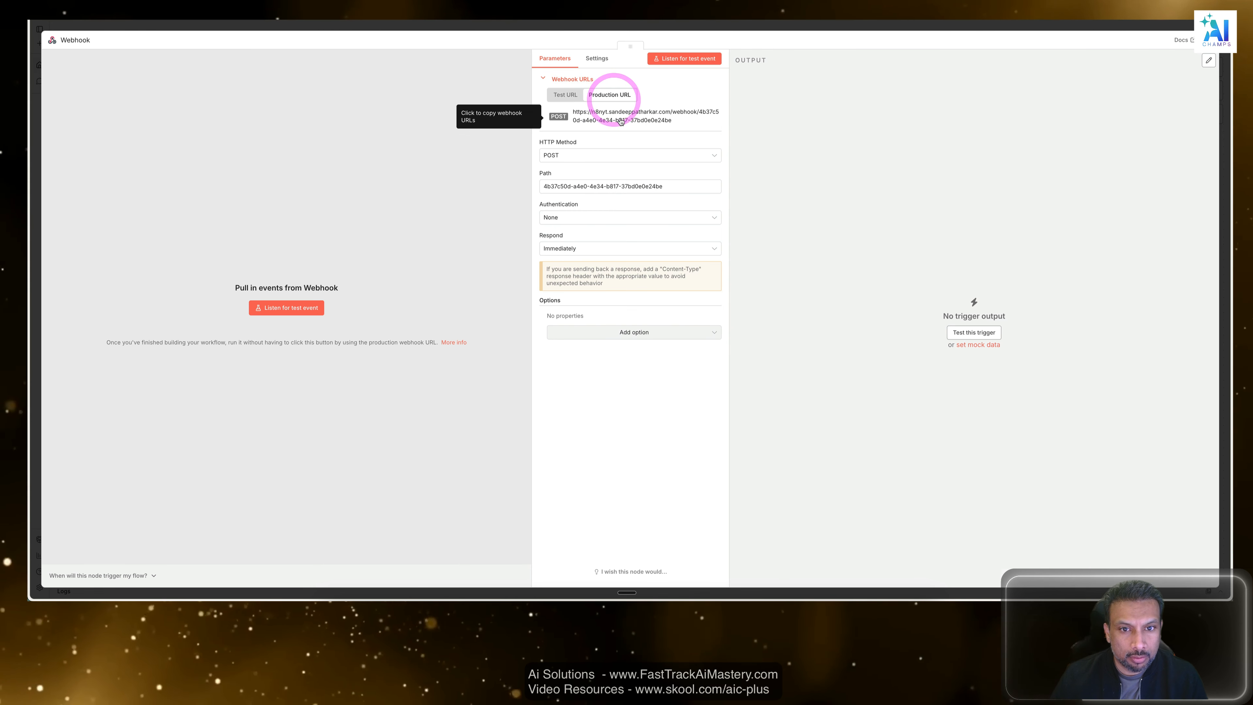
{"action": "left_click", "coordinate": [621, 115]}
{"action": "left_click_drag", "start_coordinate": [686, 186], "coordinate": [392, 168]}
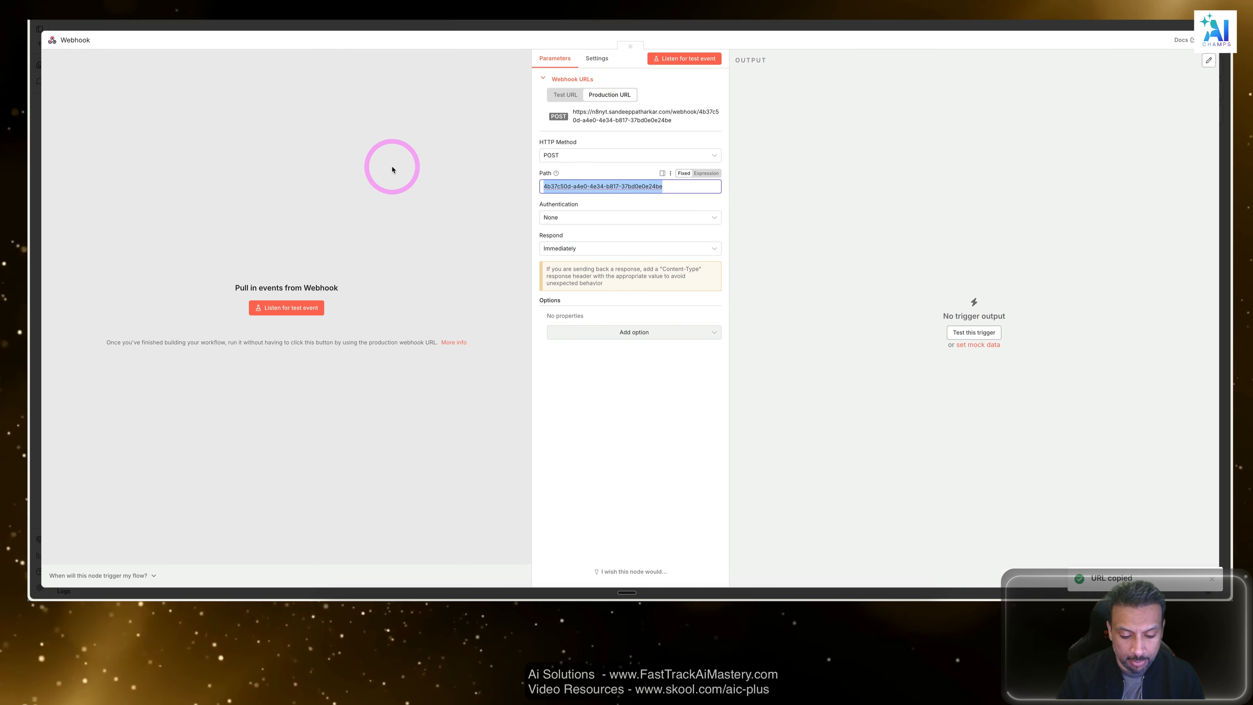
{"action": "type", "text": "webssh"}
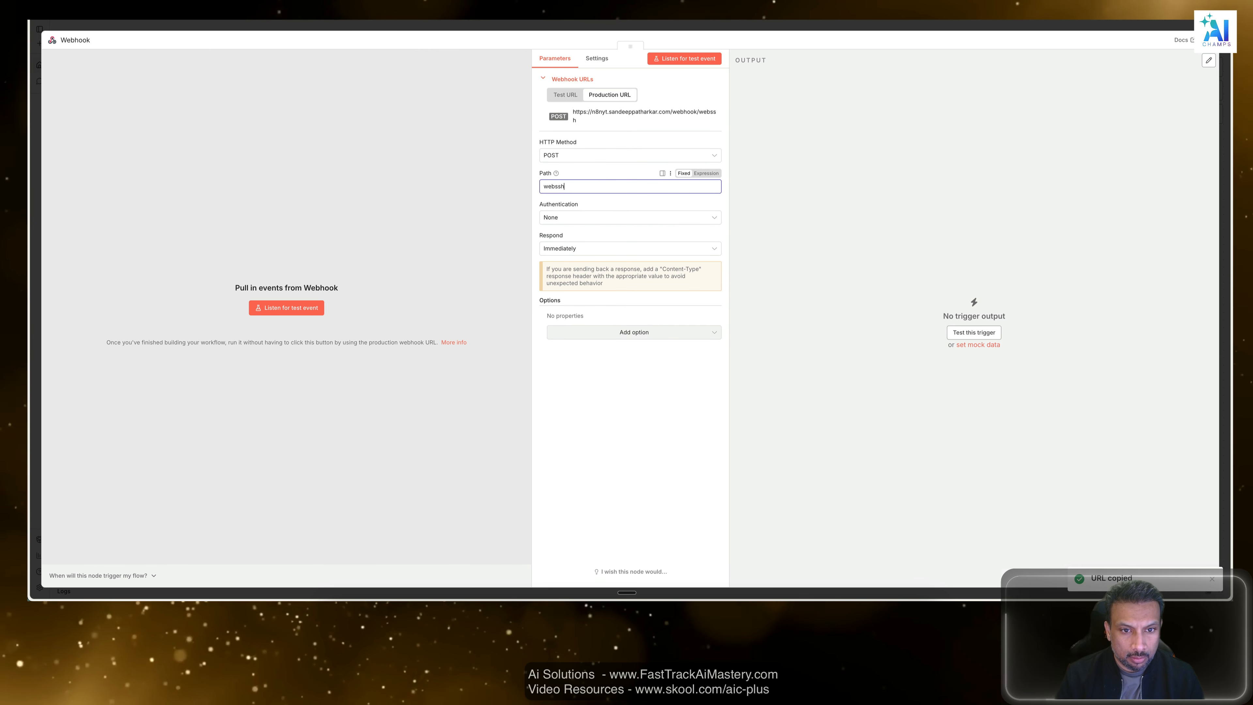
{"action": "key", "text": "BackSpace"}
{"action": "key", "text": "BackSpace"}
{"action": "key", "text": "BackSpace"}
{"action": "type", "text": "hook_test"}
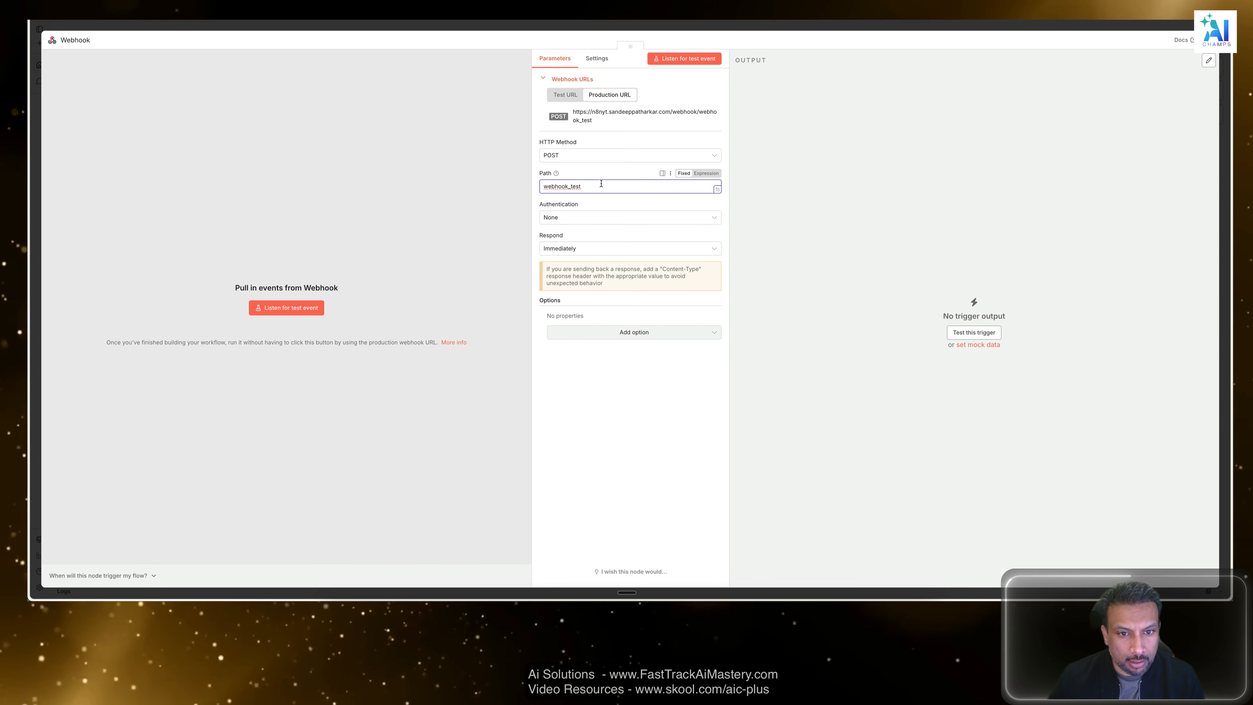
{"action": "left_click_drag", "start_coordinate": [602, 186], "coordinate": [481, 179]}
{"action": "left_click", "coordinate": [904, 197]}
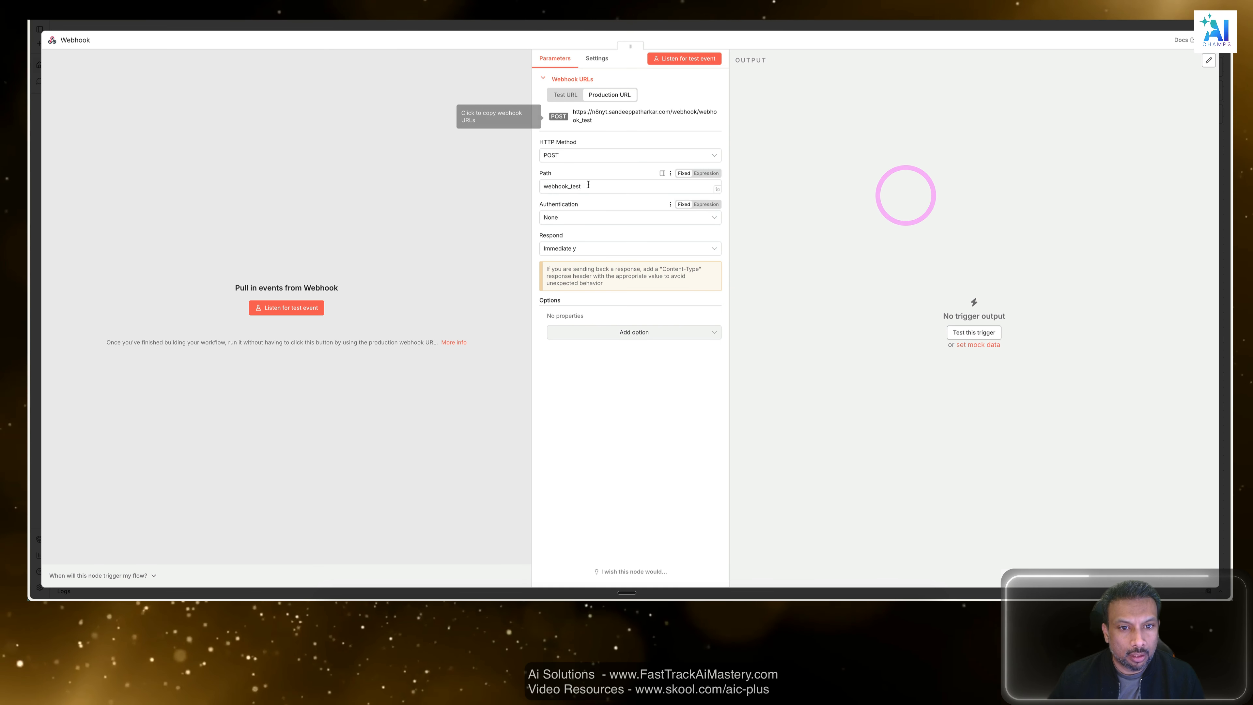
{"action": "left_click", "coordinate": [586, 154]}
{"action": "left_click", "coordinate": [814, 149]}
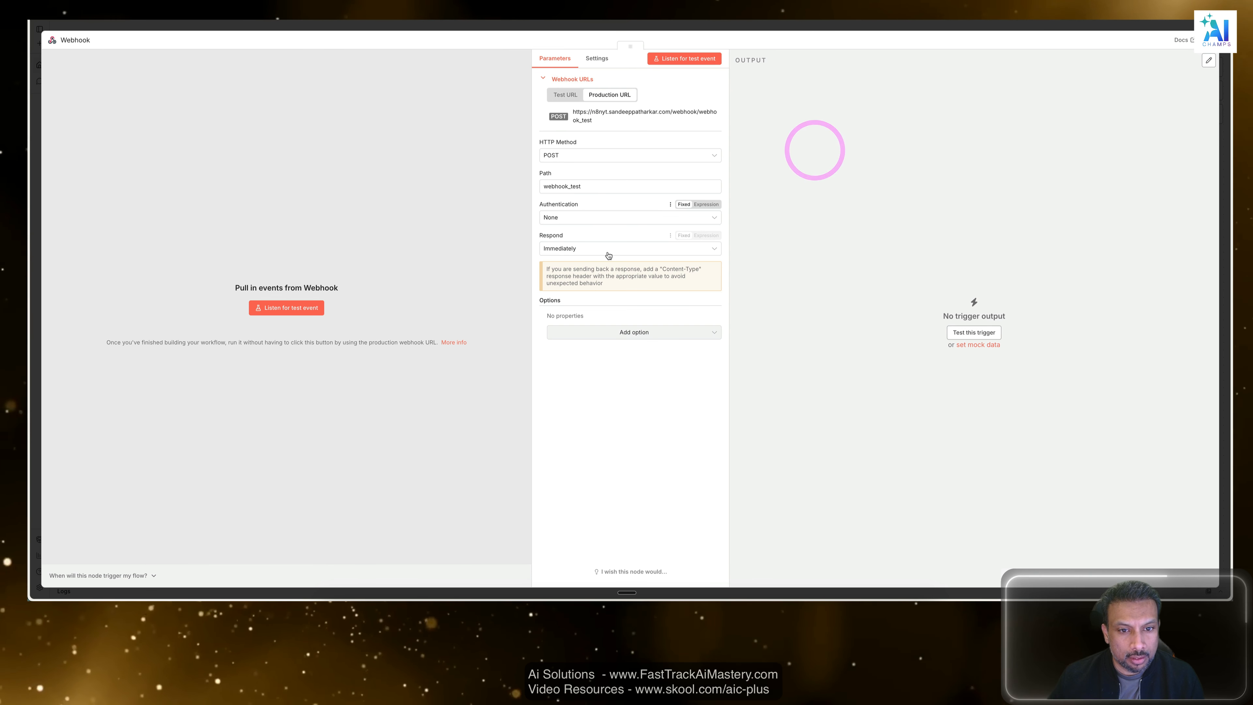
Close the Webhook node's settings and publish the workflow under the suggested version name.
{"action": "left_click", "coordinate": [603, 28]}
{"action": "left_click", "coordinate": [778, 230]}
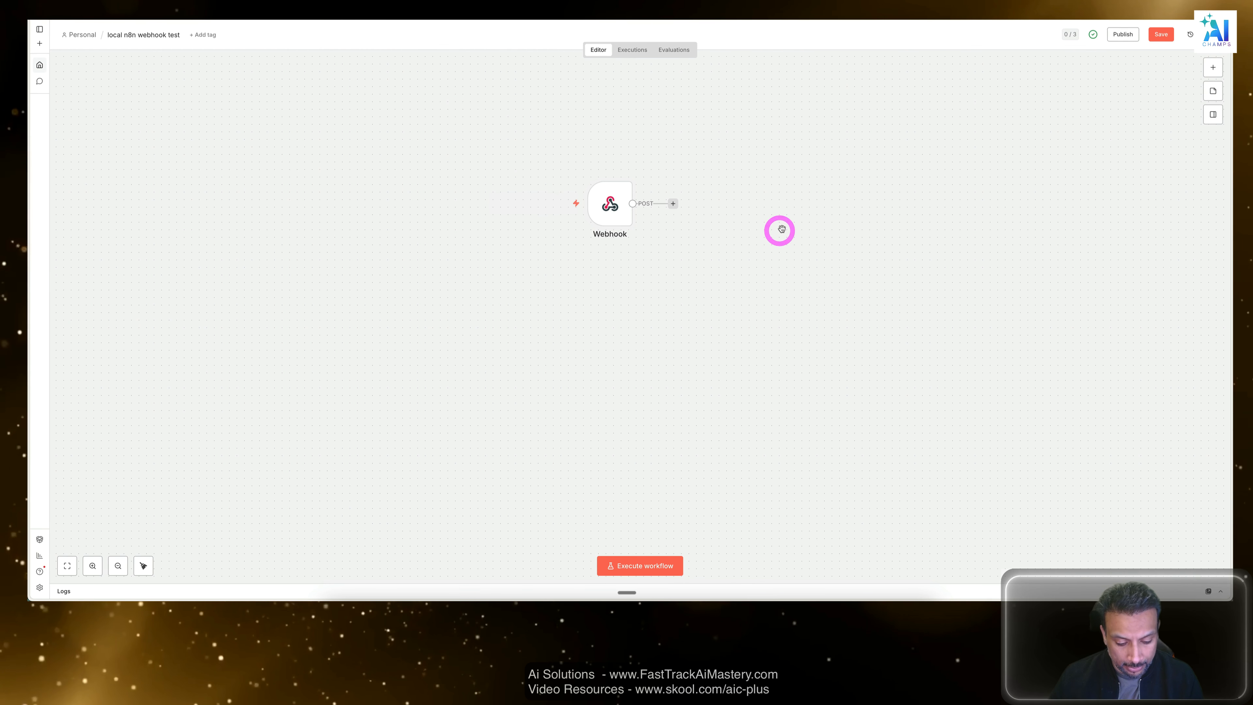
{"action": "left_click", "coordinate": [1122, 33]}
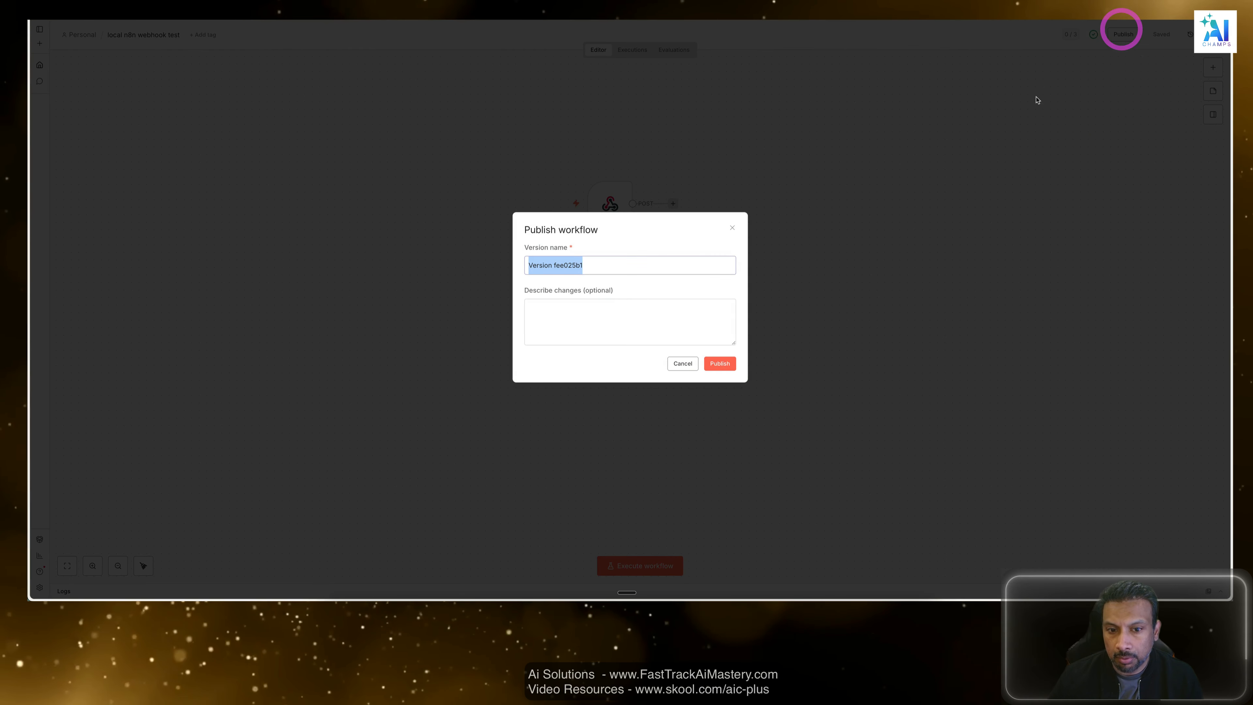
{"action": "left_click", "coordinate": [720, 363]}
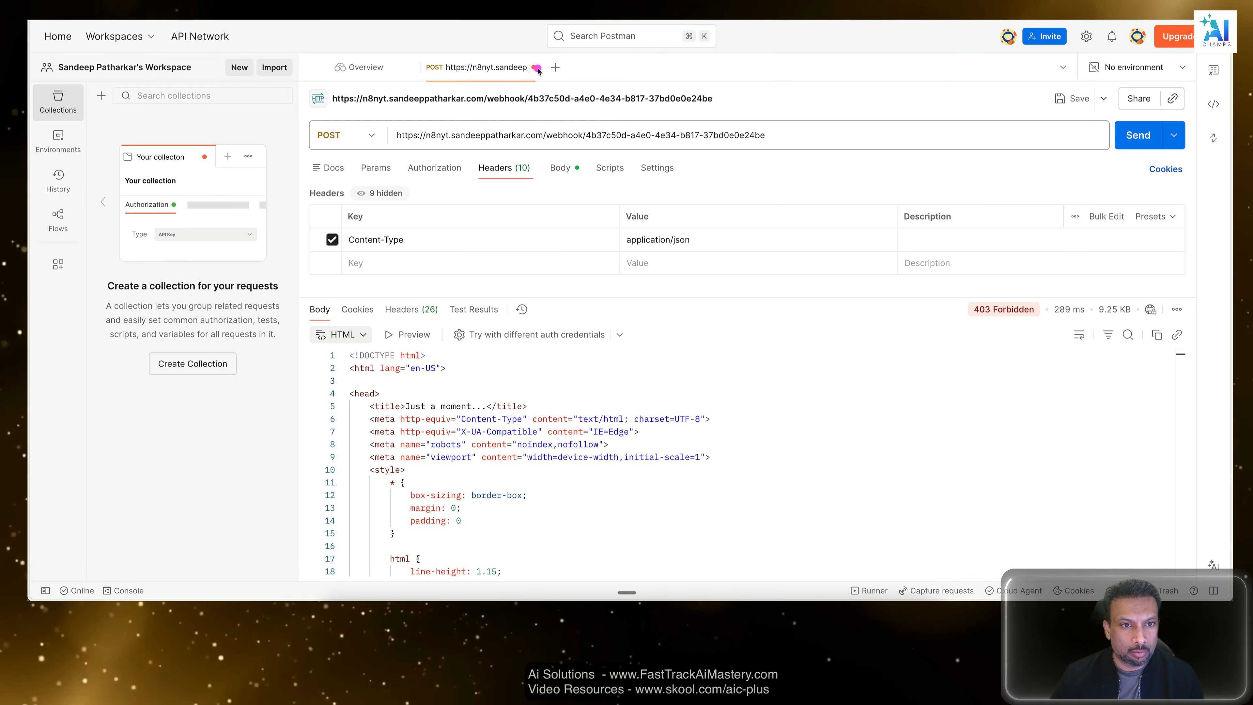
In Postman, close the old webhook request without saving and create a new request with the POST method.
{"action": "left_click", "coordinate": [532, 67]}
{"action": "left_click", "coordinate": [493, 413]}
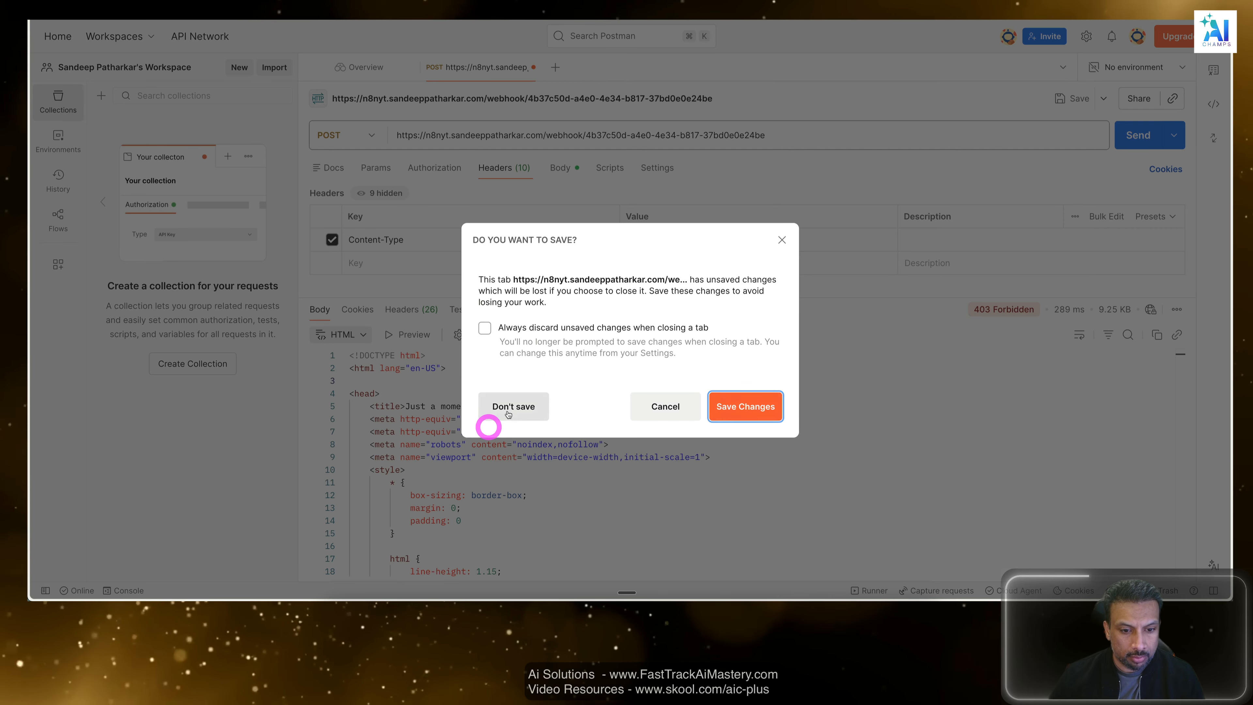
{"action": "double_click", "coordinate": [434, 68]}
{"action": "left_click", "coordinate": [345, 135]}
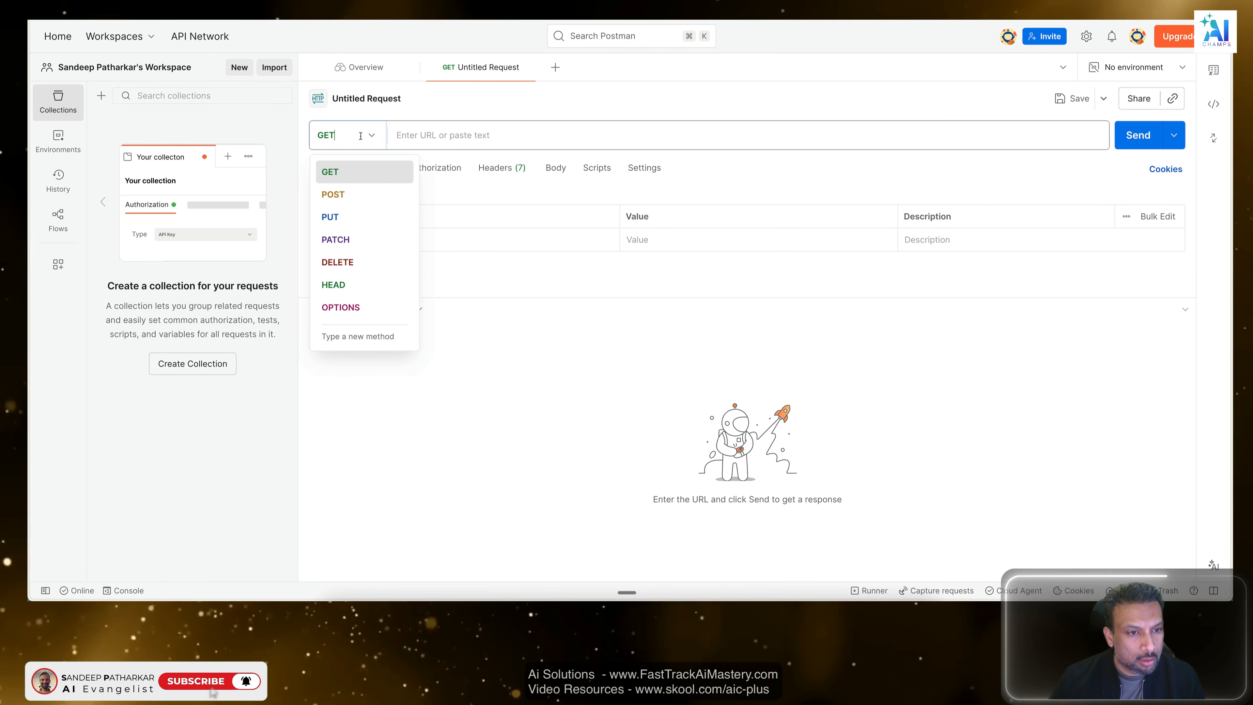
{"action": "left_click", "coordinate": [335, 192]}
{"action": "left_click", "coordinate": [469, 134]}
{"action": "key", "text": "super+v"}
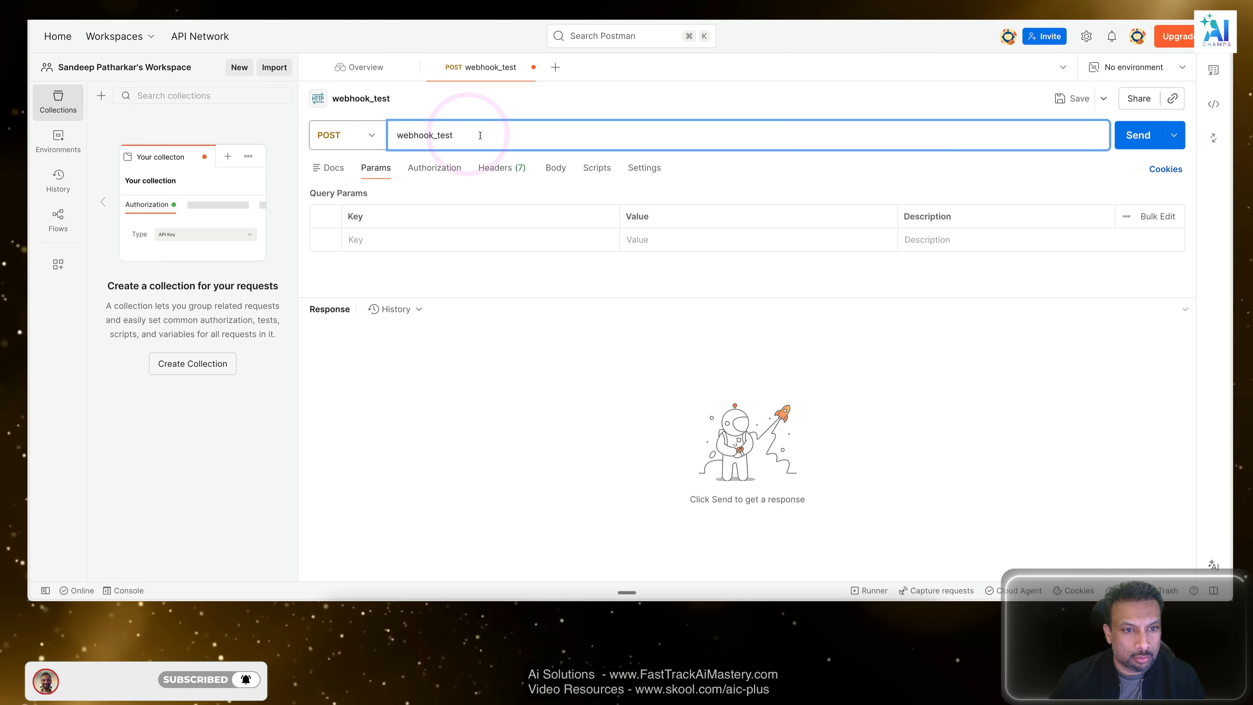
{"action": "key", "text": "super+a"}
Switch to n8n, reopen the Webhook node and copy its production URL.
{"action": "key", "text": "ctrl+Up"}
{"action": "key", "text": "ctrl+Up"}
{"action": "key", "text": "super+Tab"}
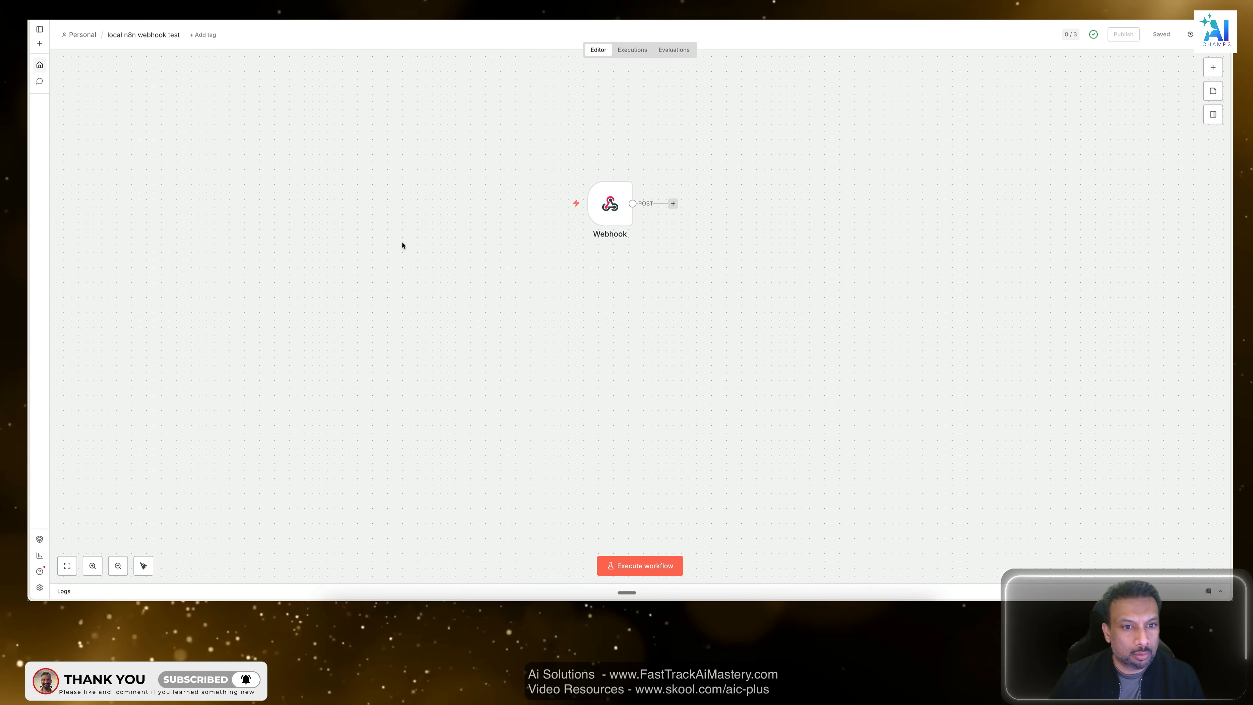
{"action": "double_click", "coordinate": [597, 201]}
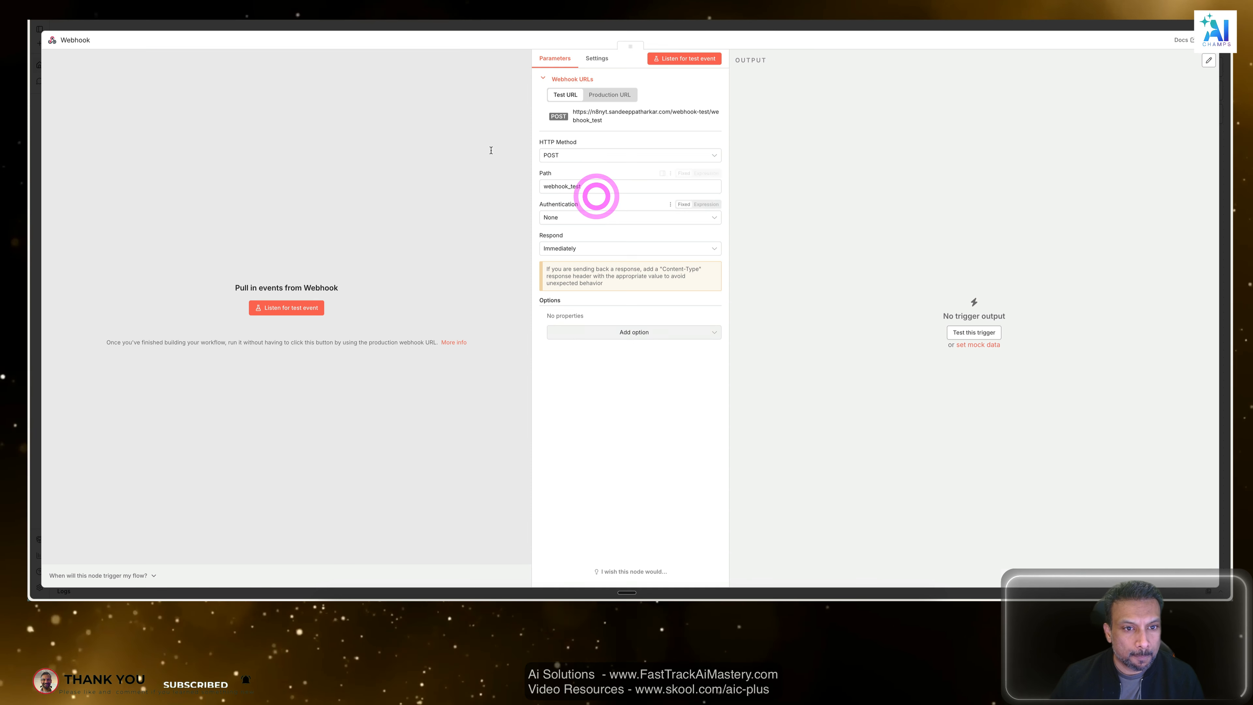
{"action": "left_click", "coordinate": [612, 94]}
{"action": "left_click", "coordinate": [607, 112]}
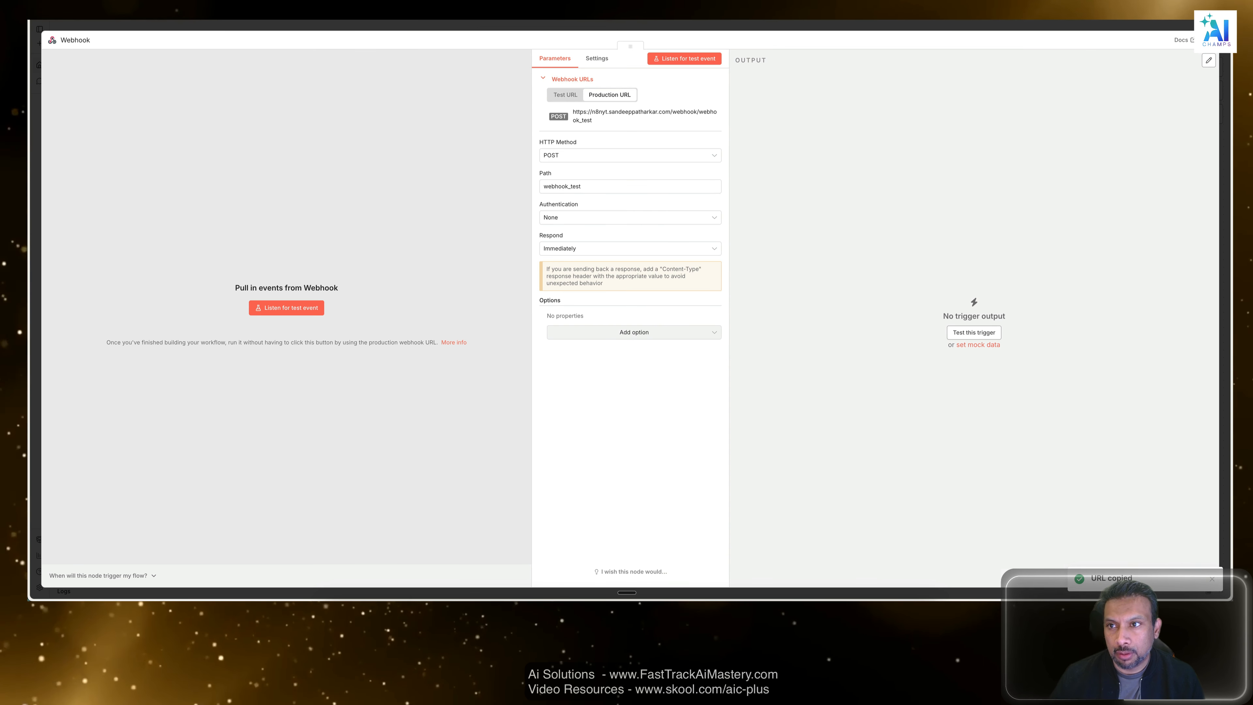
Switch to Postman and replace the request URL with the copied production webhook URL ending in /webhook/webhook_test.
{"action": "key", "text": "super+Tab"}
{"action": "left_click", "coordinate": [545, 131]}
{"action": "key", "text": "super+a"}
{"action": "key", "text": "super+v"}
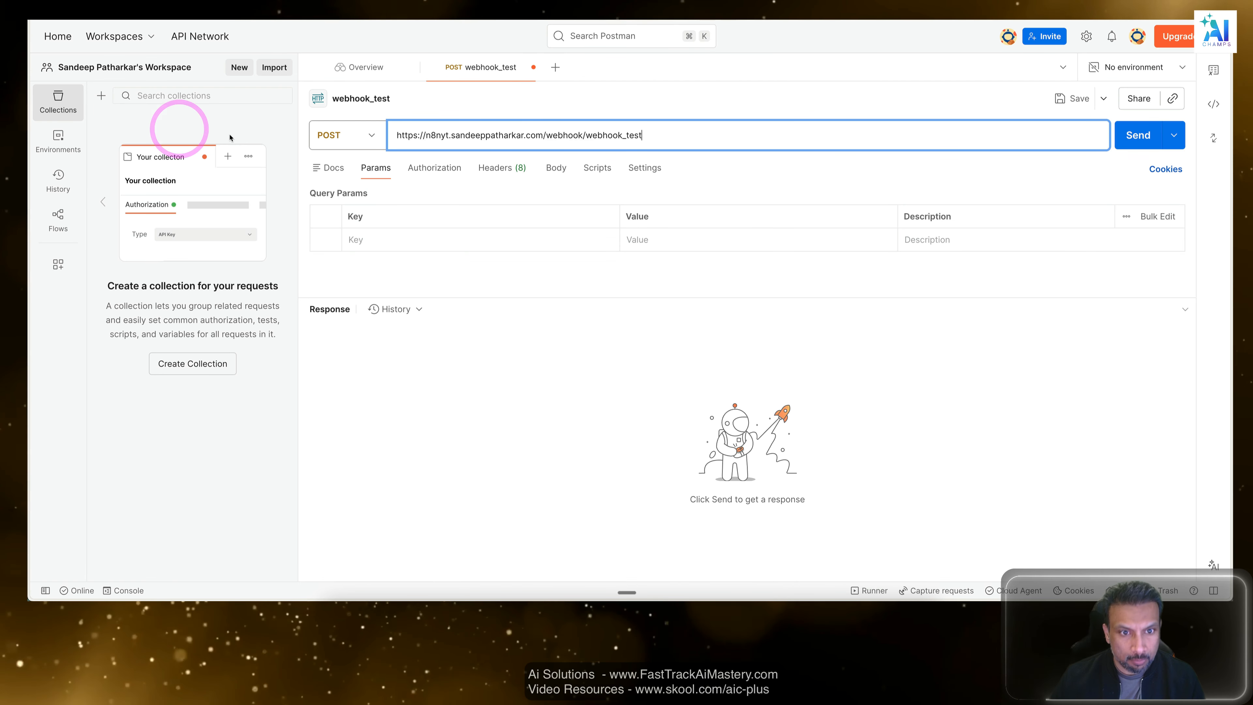
Enter a raw JSON body with a single-quoted 'name' key and a first name as its value.
{"action": "left_click", "coordinate": [557, 168]}
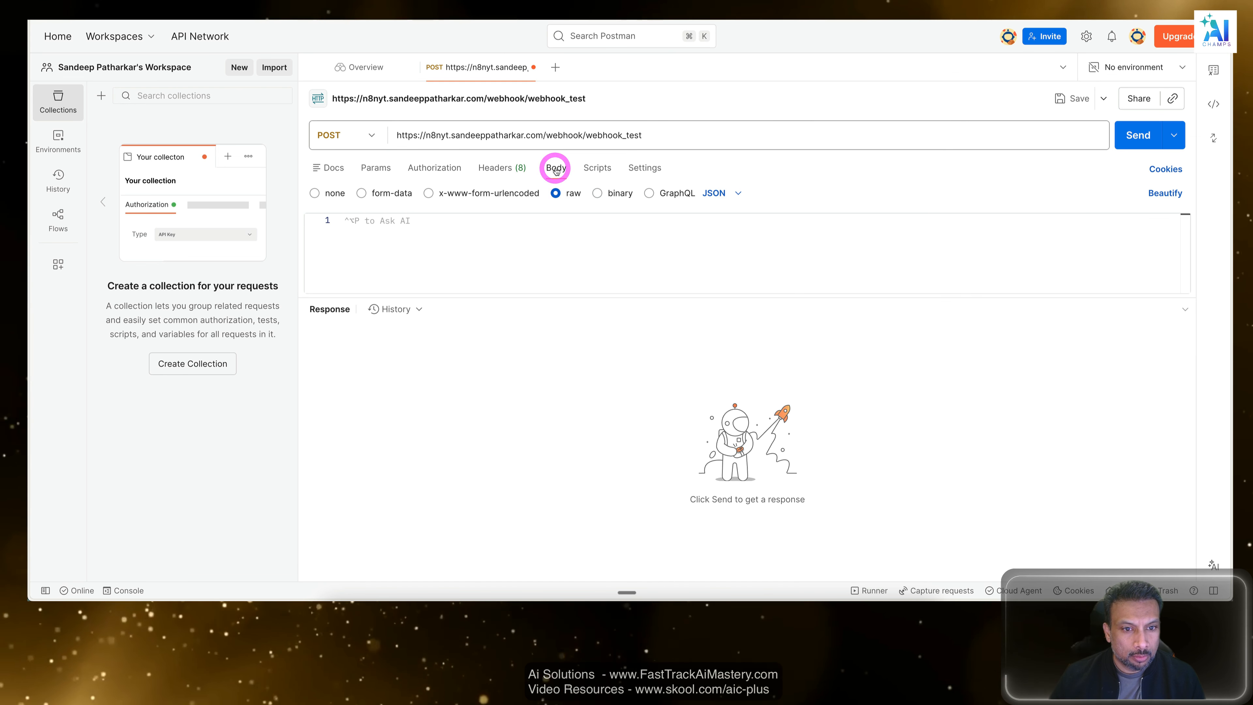
{"action": "left_click", "coordinate": [499, 244]}
{"action": "type", "text": "{"}
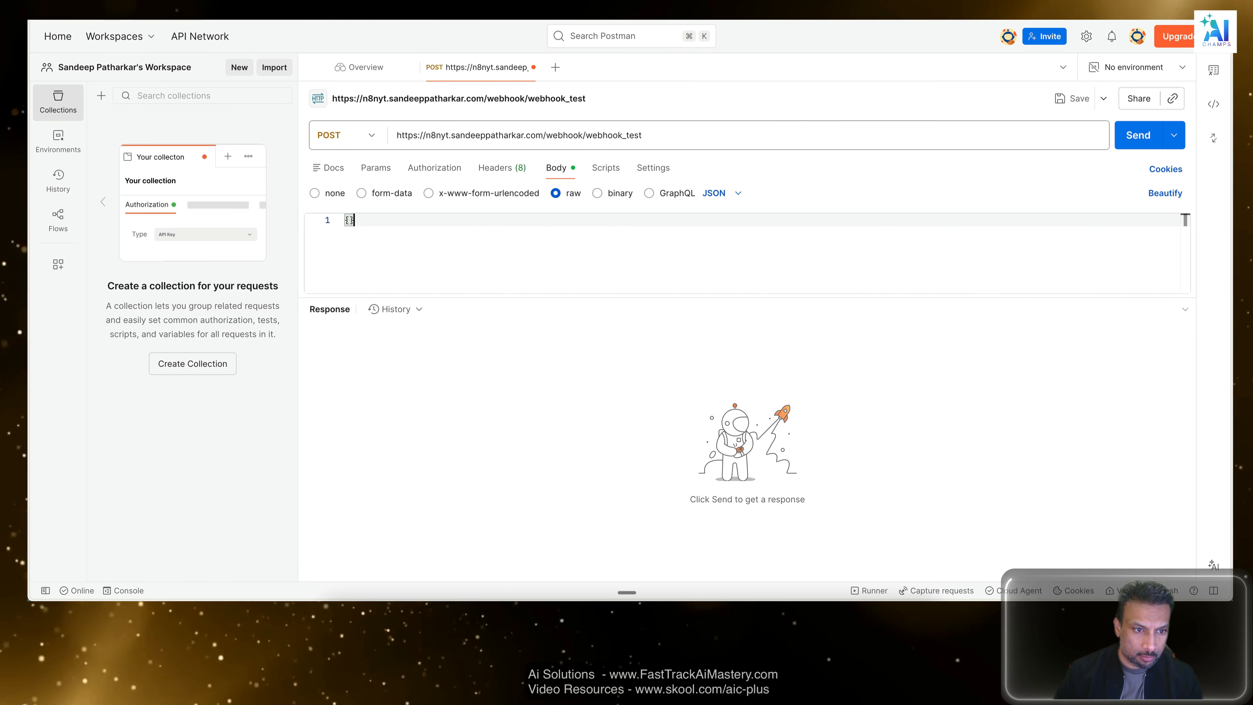
{"action": "type", "text": "\""}
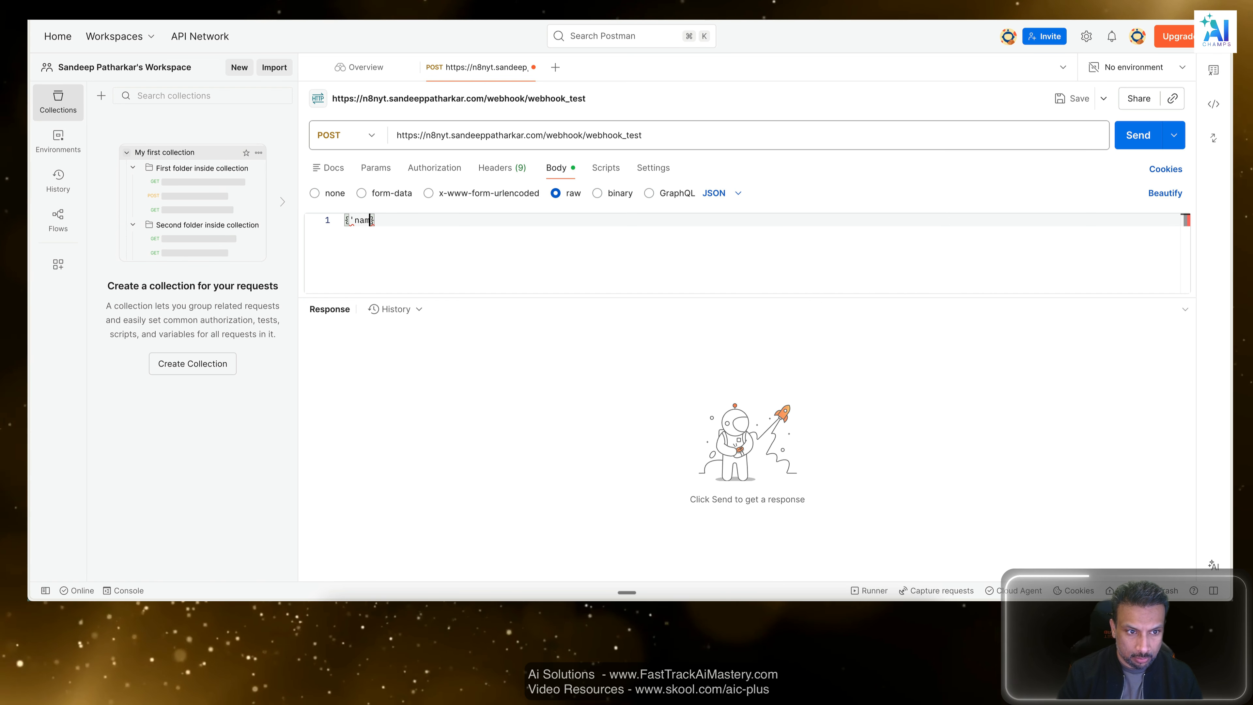
{"action": "type", "text": "name'"}
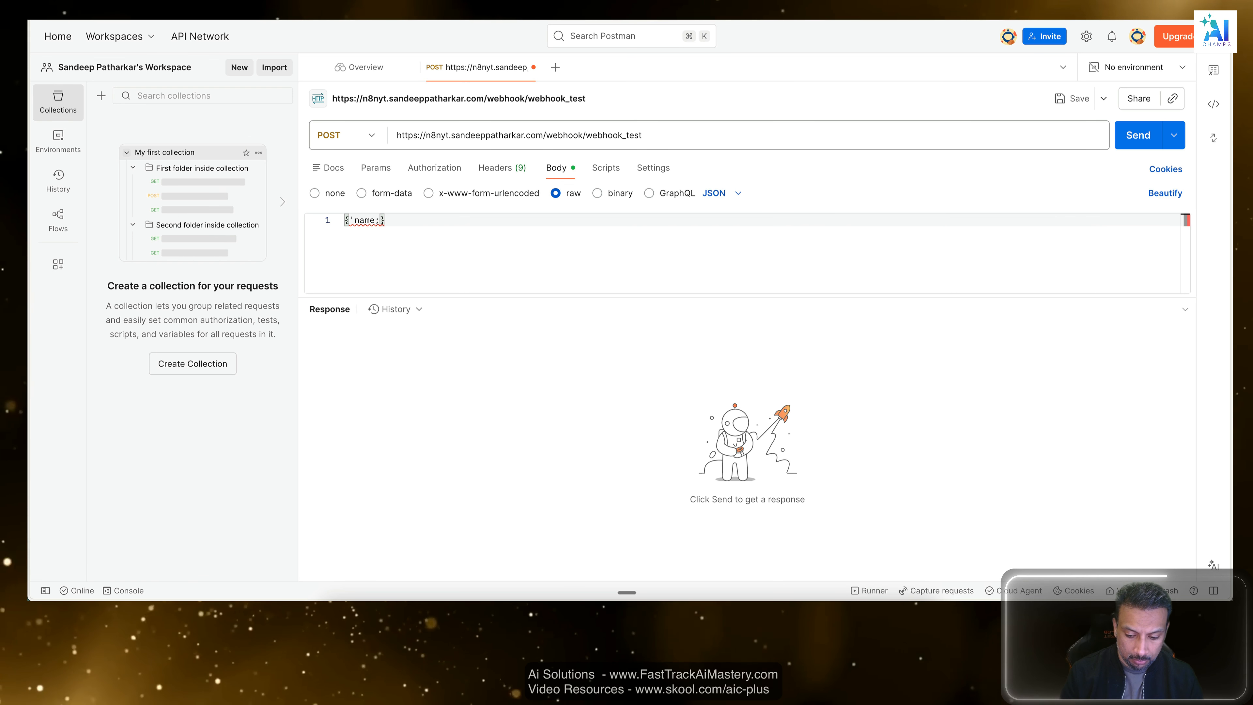
{"action": "type", "text": ":'Sandeep"}
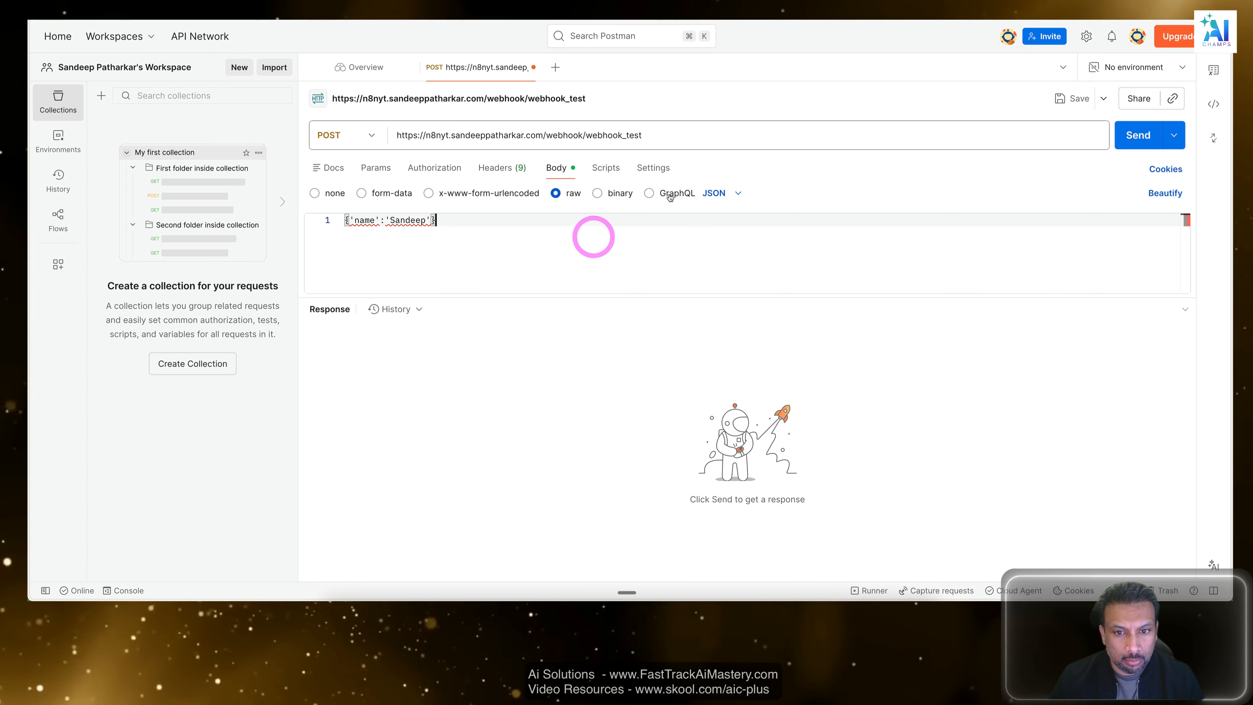
Check the raw body's format selection, leave it on JSON and cut the whole body text.
{"action": "left_click", "coordinate": [733, 193]}
{"action": "left_click", "coordinate": [732, 192]}
{"action": "left_click", "coordinate": [647, 261]}
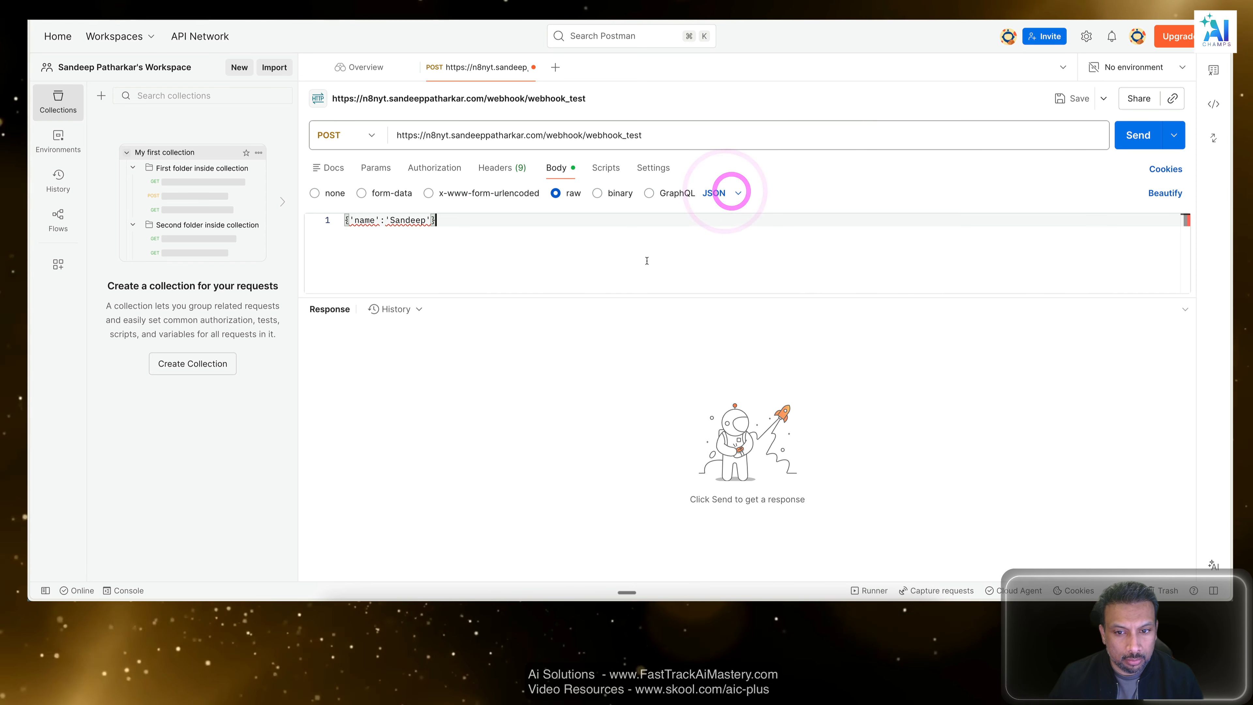
{"action": "left_click", "coordinate": [723, 194]}
{"action": "left_click", "coordinate": [621, 260]}
{"action": "left_click_drag", "start_coordinate": [621, 260], "coordinate": [235, 218]}
{"action": "key", "text": "super+c"}
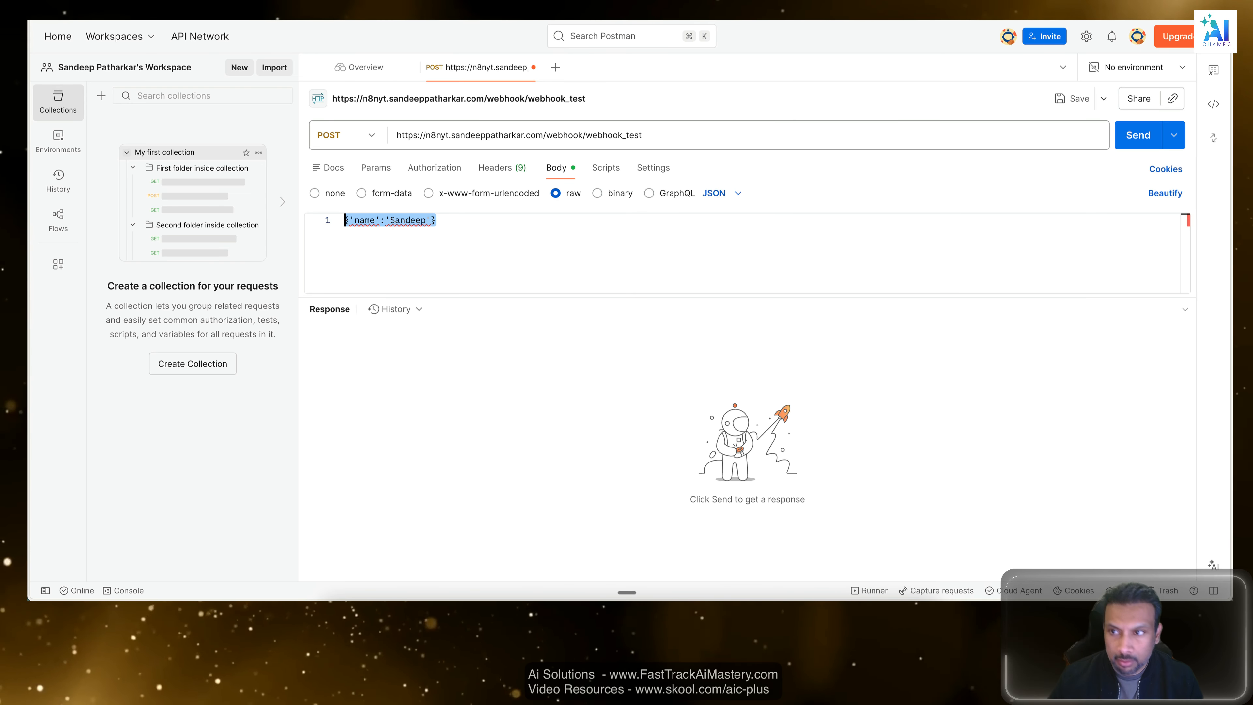
{"action": "key", "text": "BackSpace"}
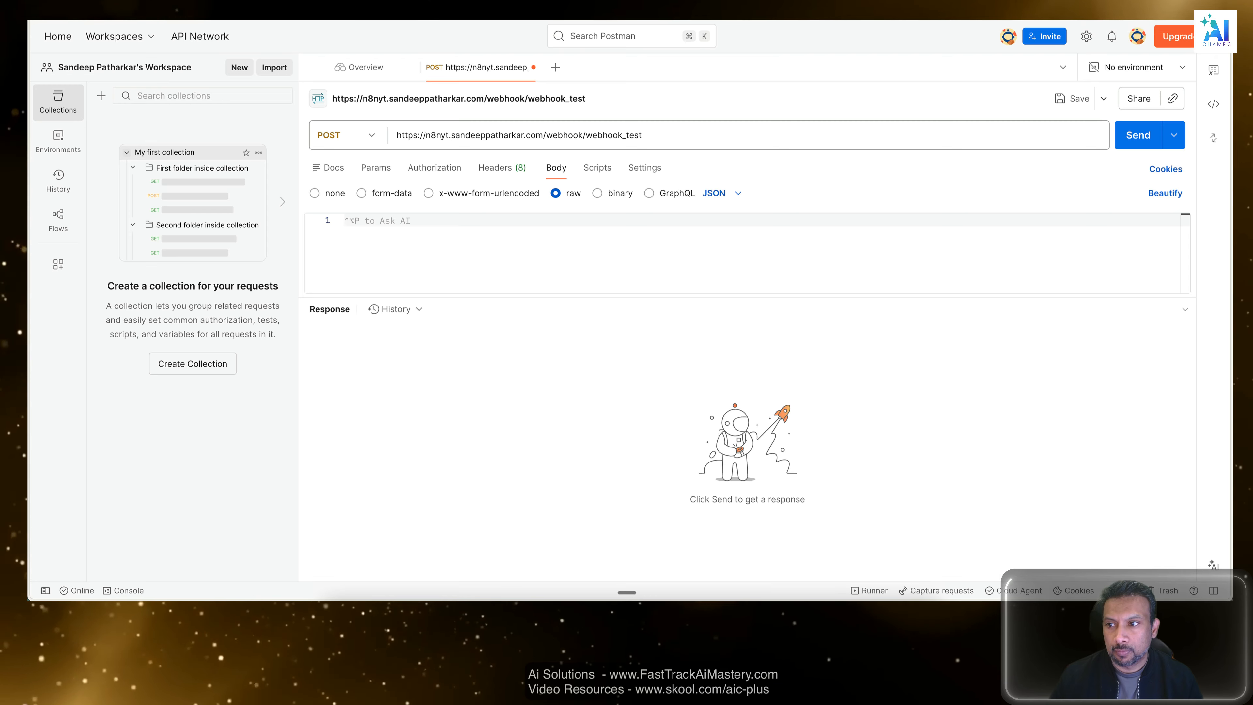
Open Perplexity in a new browser tab and ask whether the pasted JSON body is "good to send to webhook ?".
{"action": "key", "text": "super+t"}
{"action": "left_click", "coordinate": [660, 292]}
{"action": "key", "text": "super+v"}
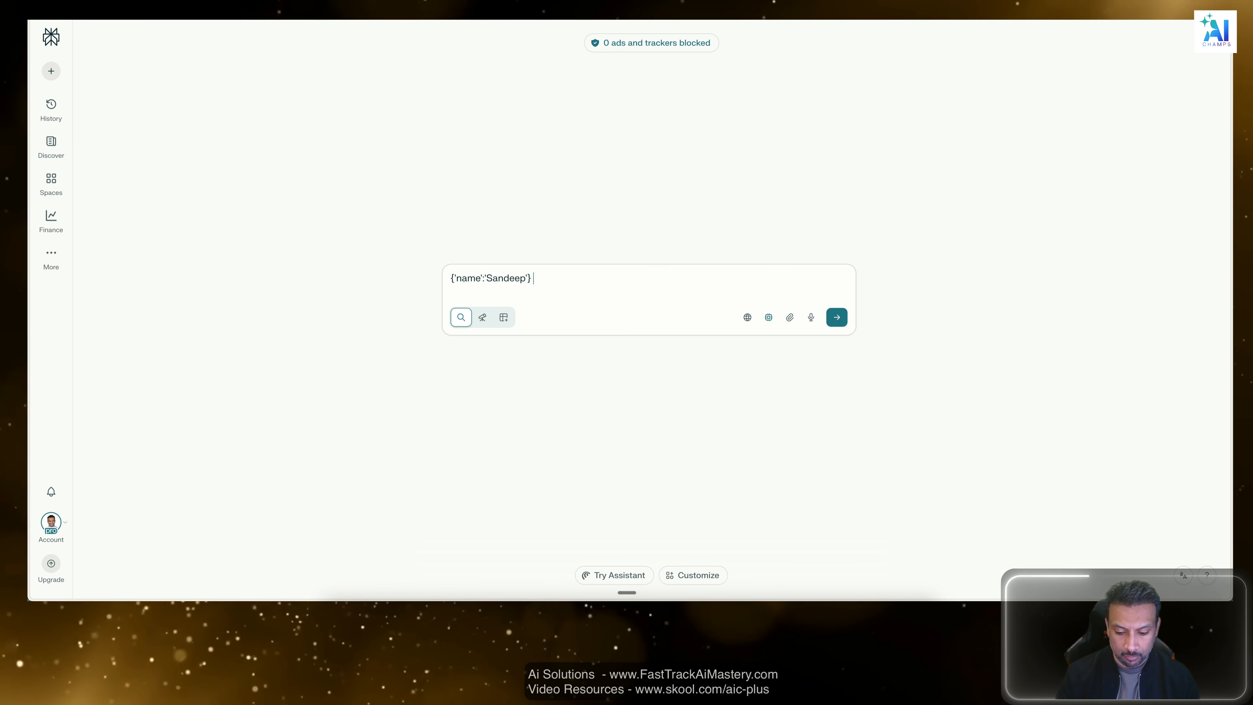
{"action": "type", "text": "good t"}
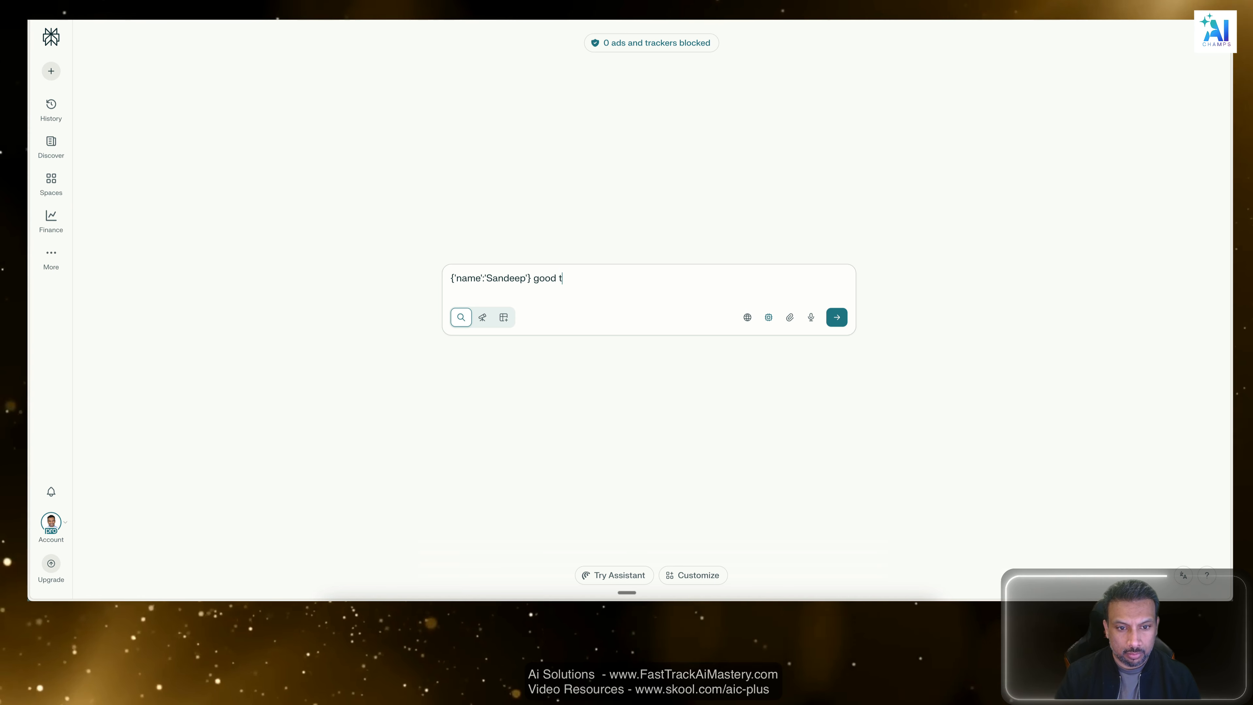
{"action": "type", "text": "o send to webhook ?"}
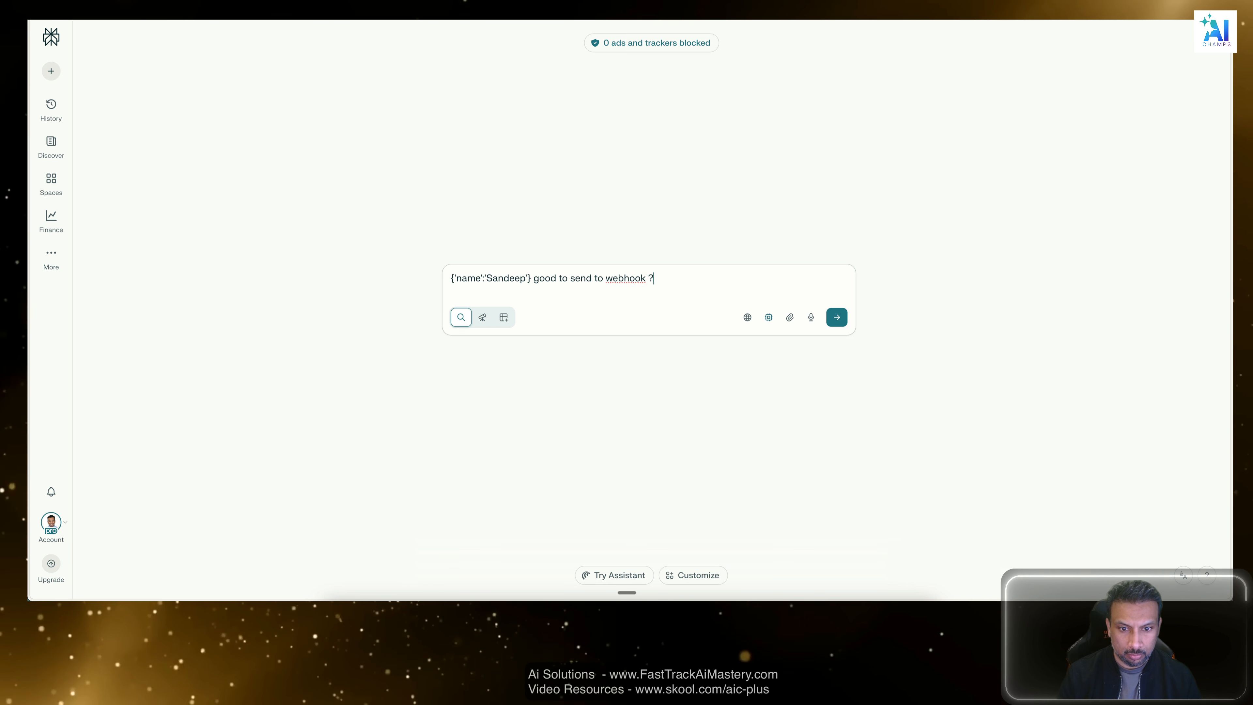
{"action": "key", "text": "Return"}
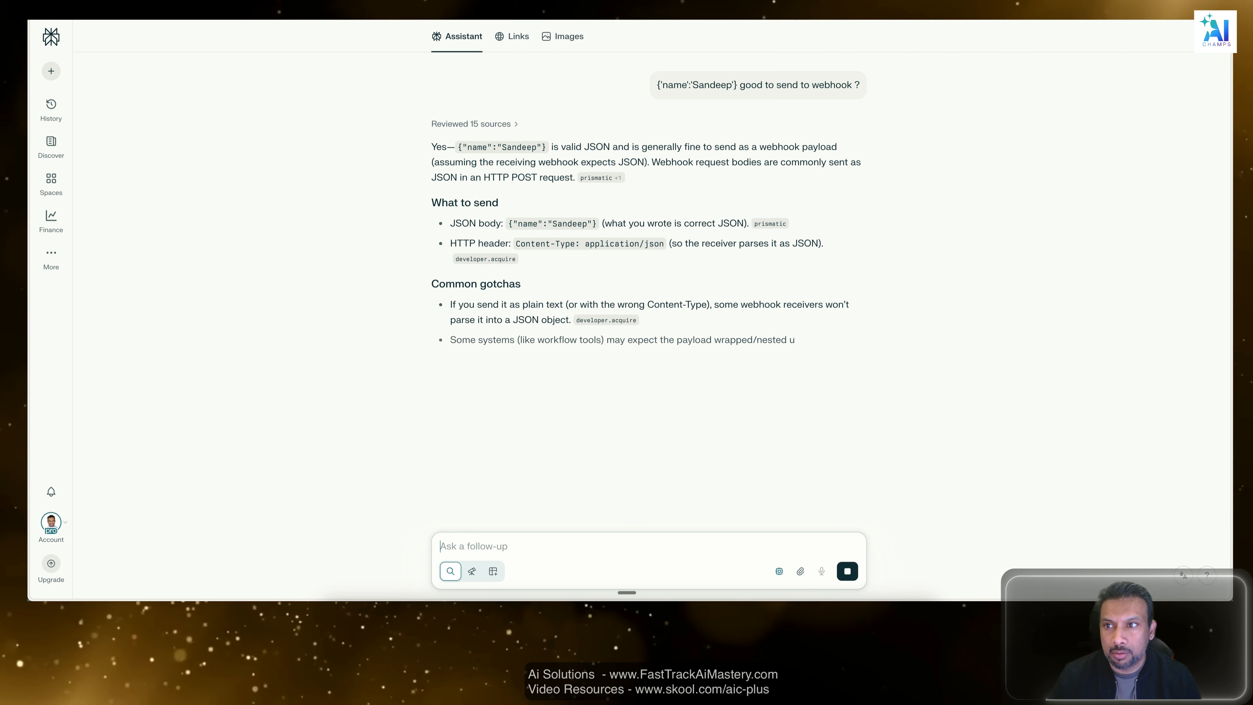
Return to Postman, paste the JSON body back, send the POST request and check its test results and response body.
{"action": "key", "text": "super+Tab"}
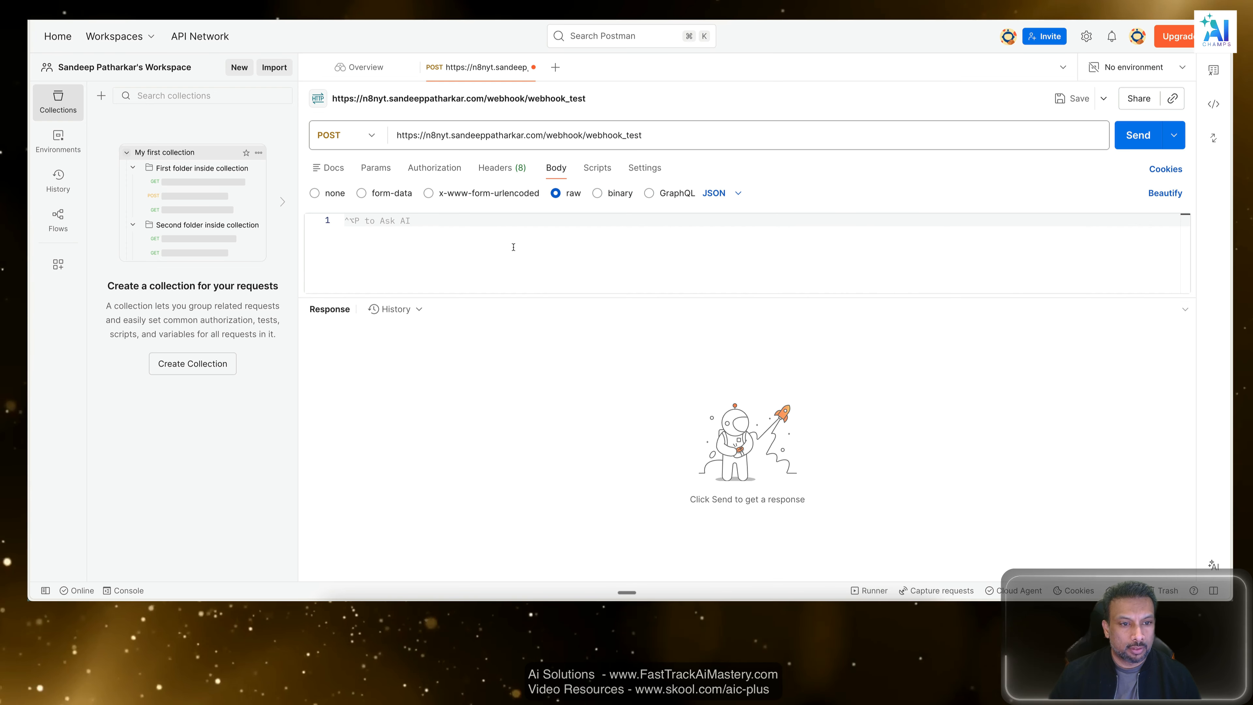
{"action": "left_click", "coordinate": [501, 257]}
{"action": "key", "text": "super+v"}
{"action": "left_click", "coordinate": [1138, 135]}
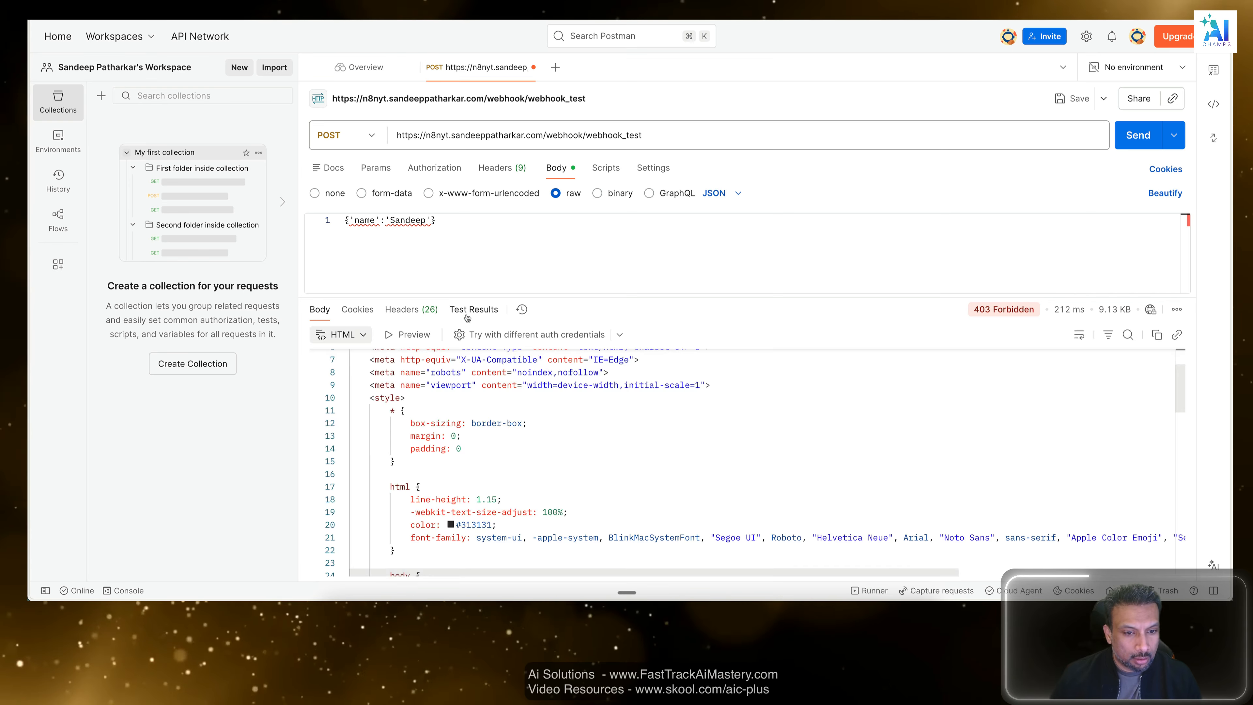
{"action": "left_click", "coordinate": [472, 309]}
{"action": "left_click", "coordinate": [327, 311]}
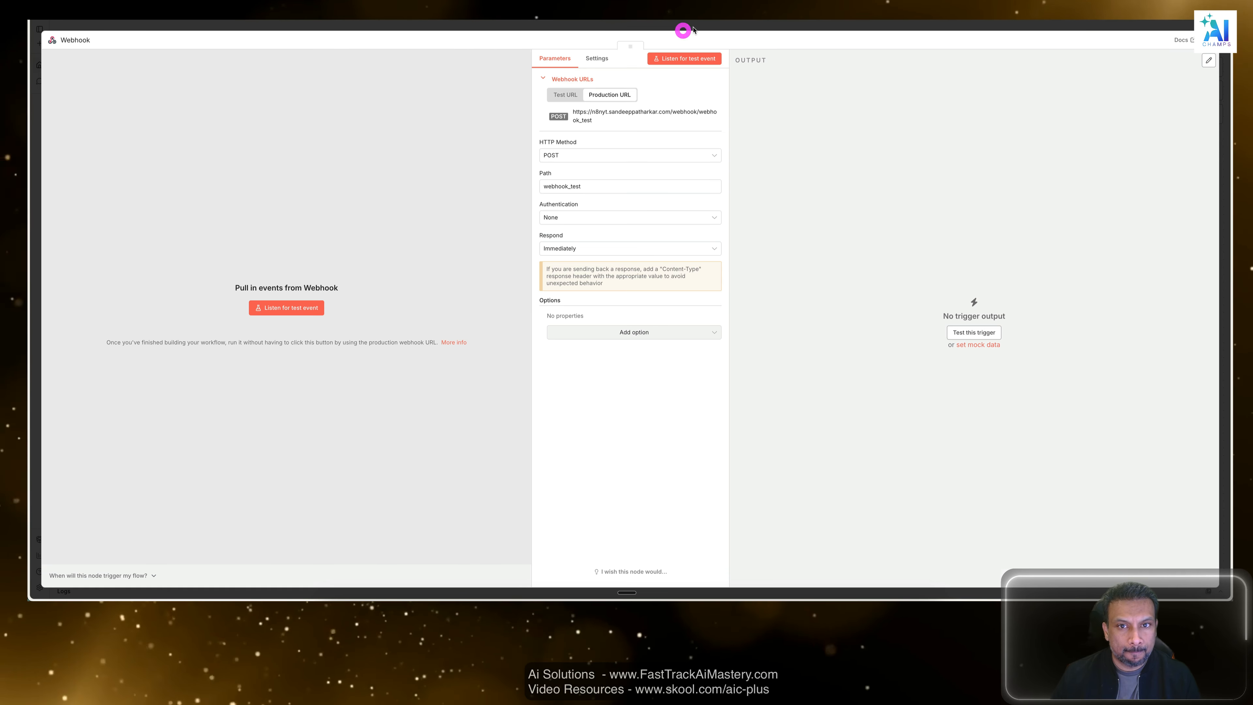
Close the Webhook node's settings in n8n and check the workflow's execution list.
{"action": "left_click", "coordinate": [693, 29]}
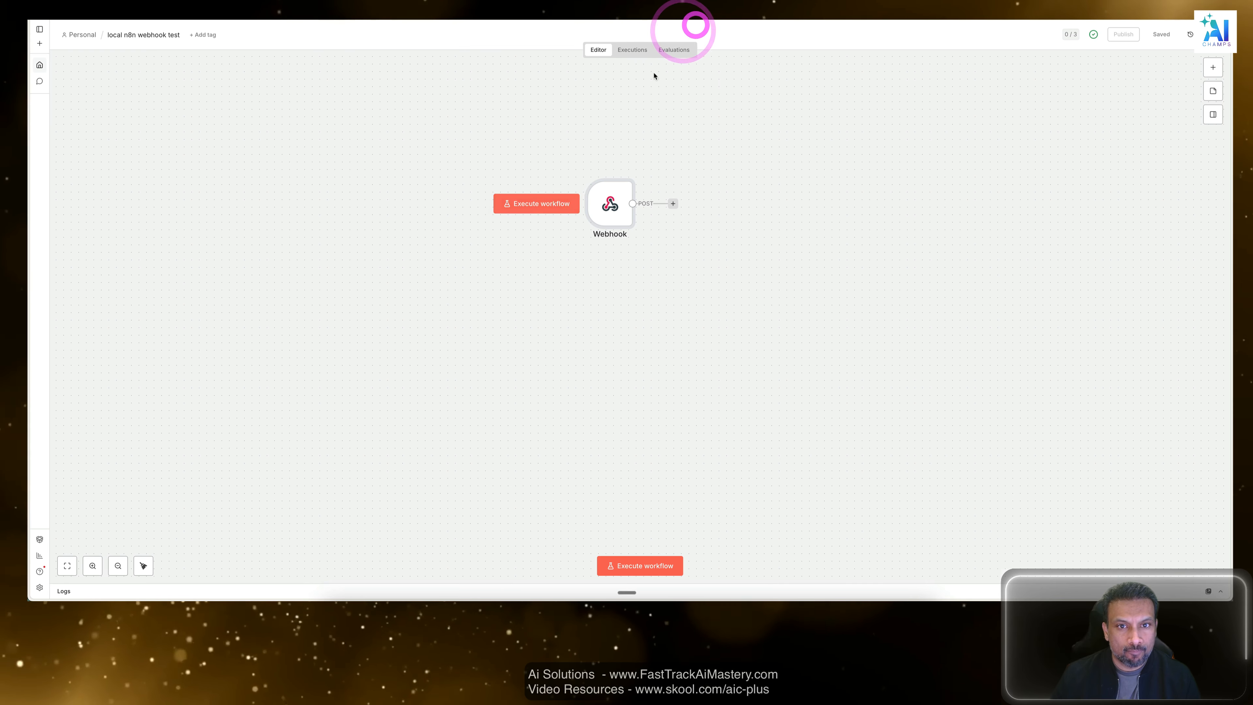
{"action": "left_click", "coordinate": [634, 49]}
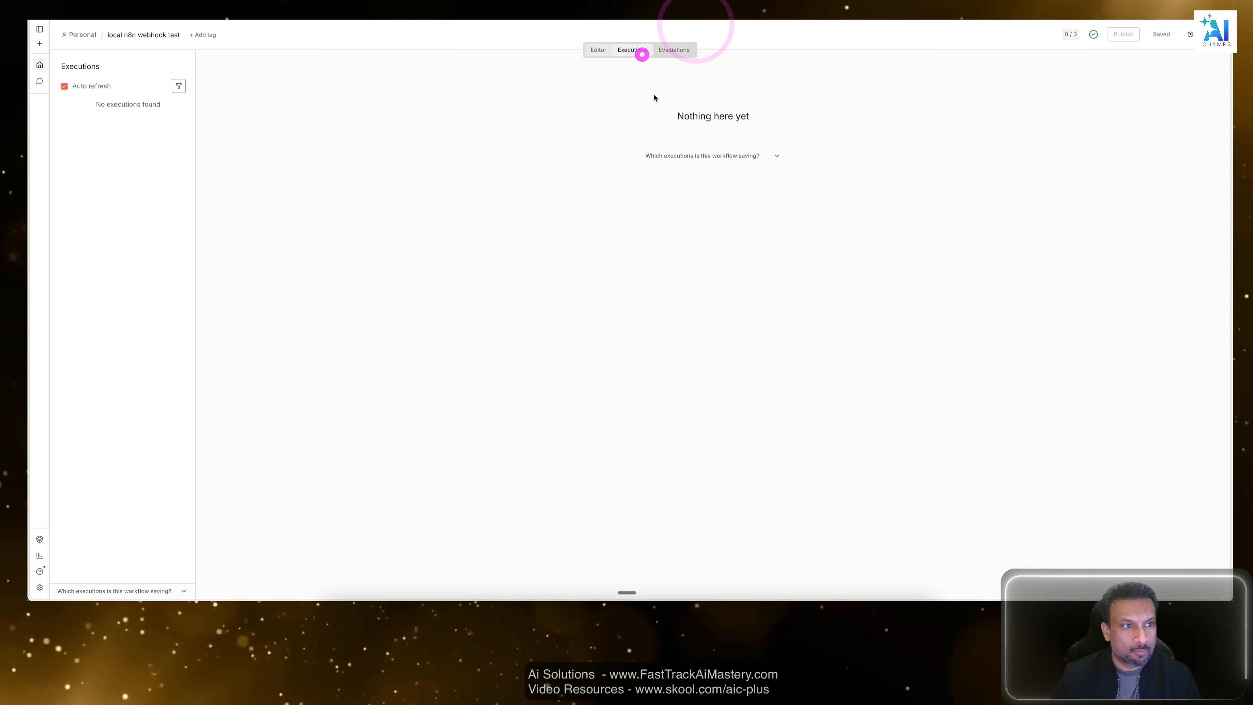
Go back to the workflow editor and save the workflow.
{"action": "left_click", "coordinate": [596, 57]}
{"action": "left_click", "coordinate": [831, 202]}
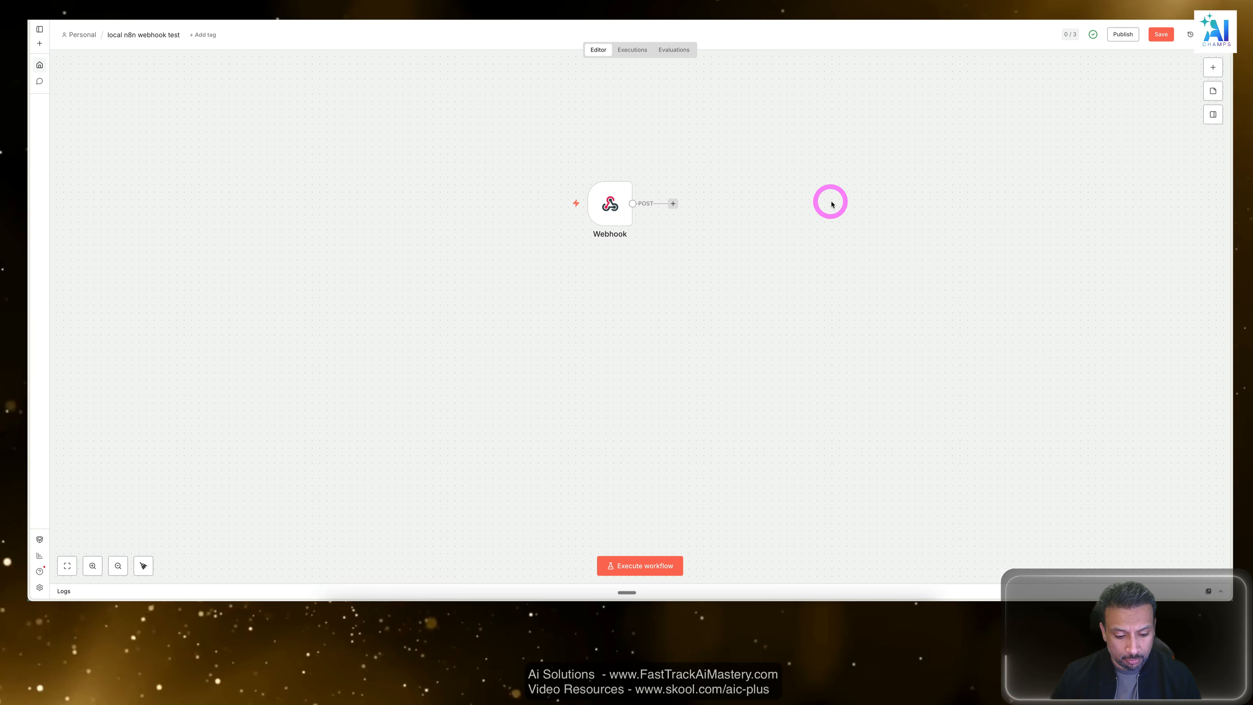
{"action": "left_click", "coordinate": [1162, 30]}
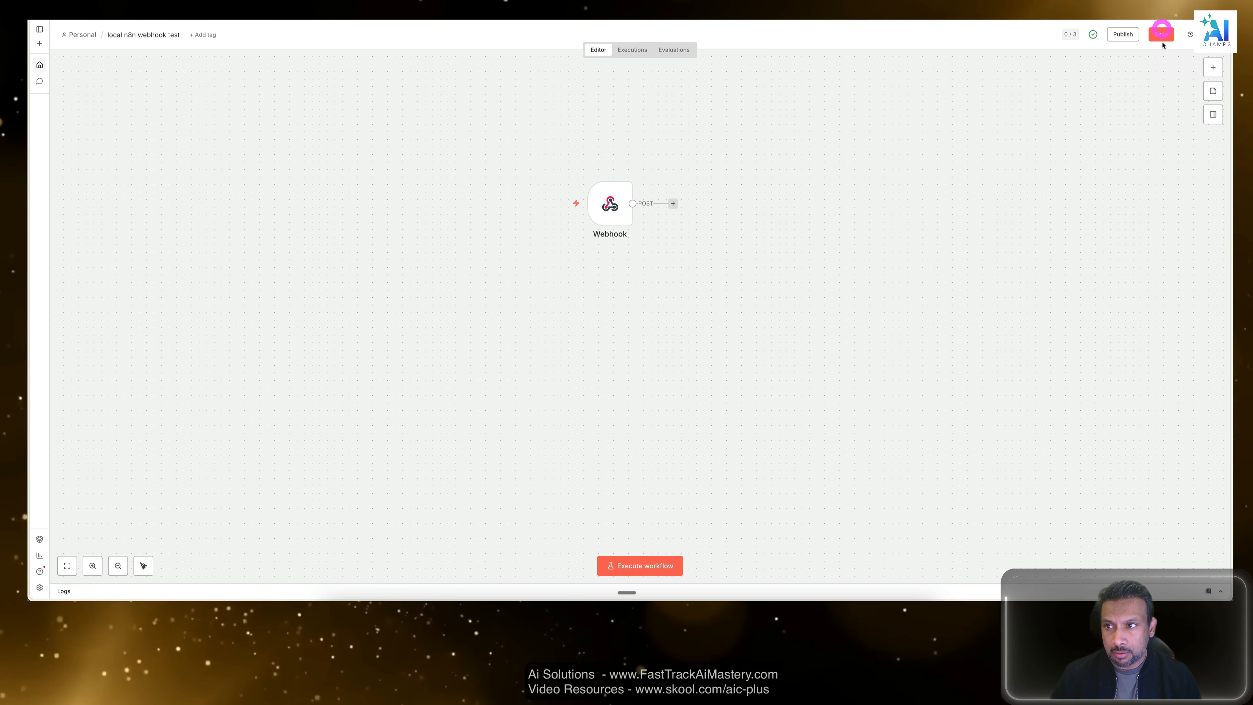
Publish the workflow, switch to Postman and resend the POST request to the production webhook, checking its response.
{"action": "left_click", "coordinate": [1124, 35]}
{"action": "left_click", "coordinate": [733, 365]}
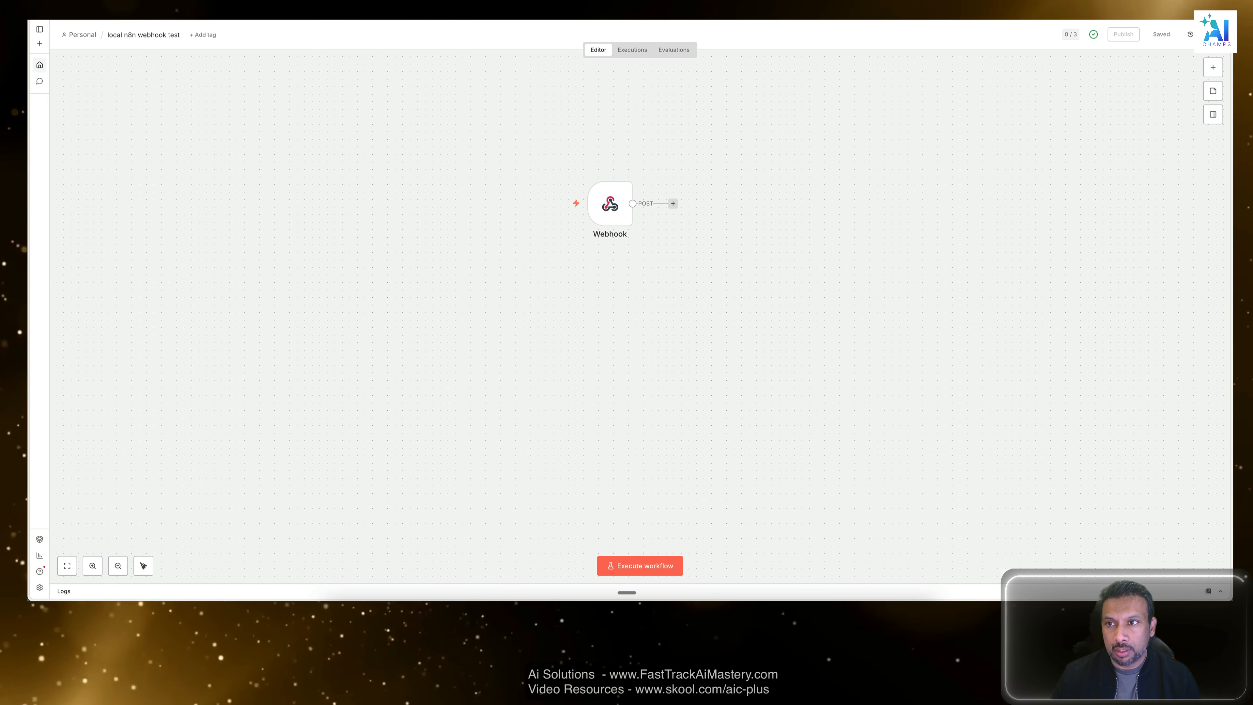
{"action": "key", "text": "super+Tab"}
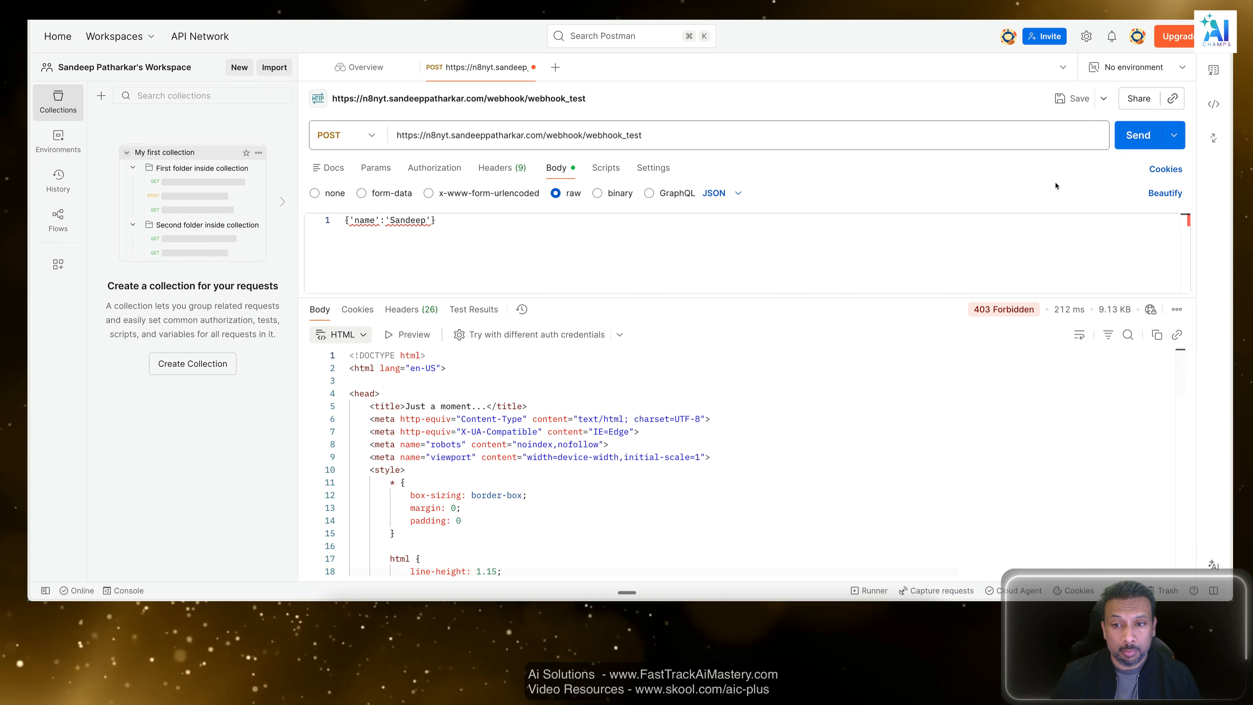
{"action": "left_click", "coordinate": [1140, 136]}
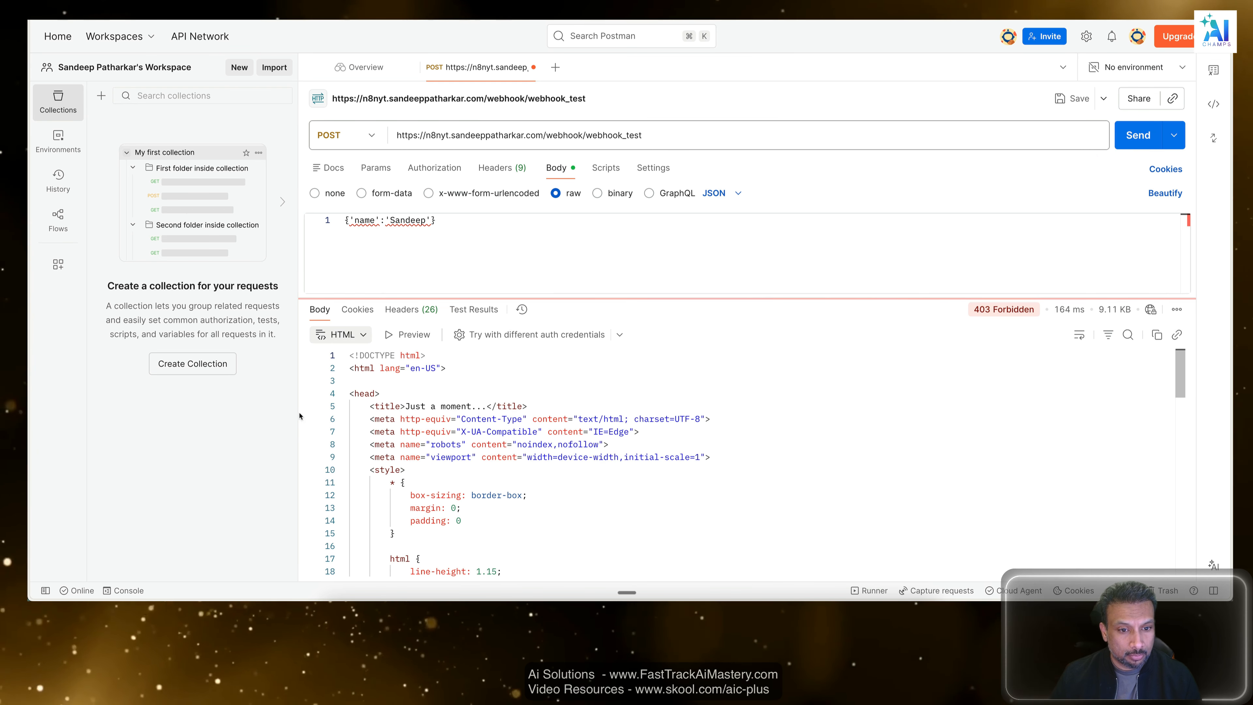
{"action": "left_click", "coordinate": [459, 310]}
{"action": "left_click", "coordinate": [319, 309]}
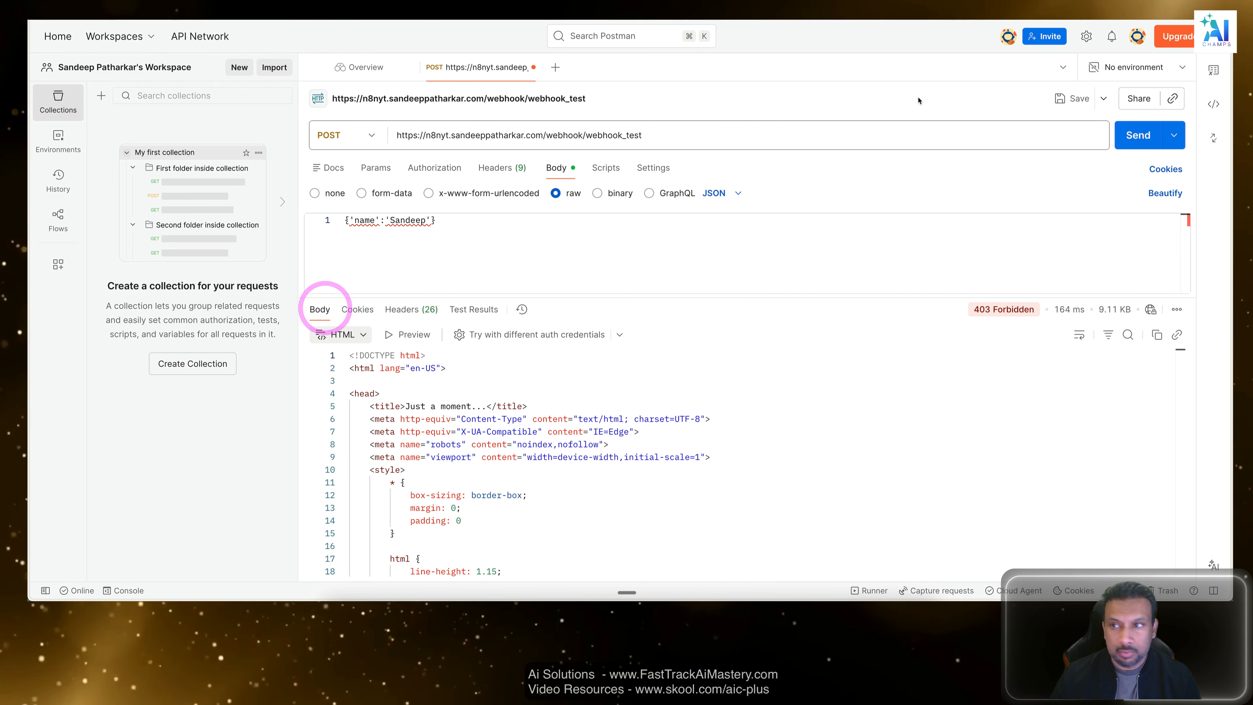
Return to n8n, check the workflow's execution list and review the Webhook node's settings.
{"action": "key", "text": "super+Tab"}
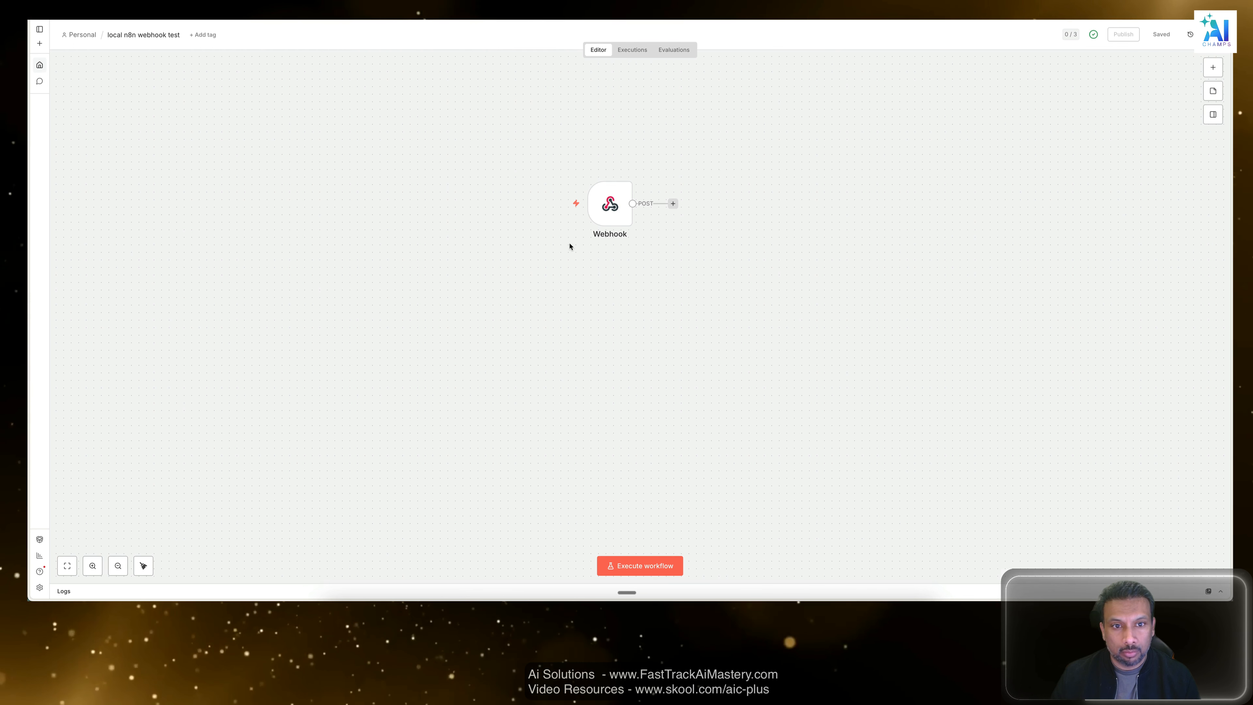
{"action": "left_click", "coordinate": [634, 49]}
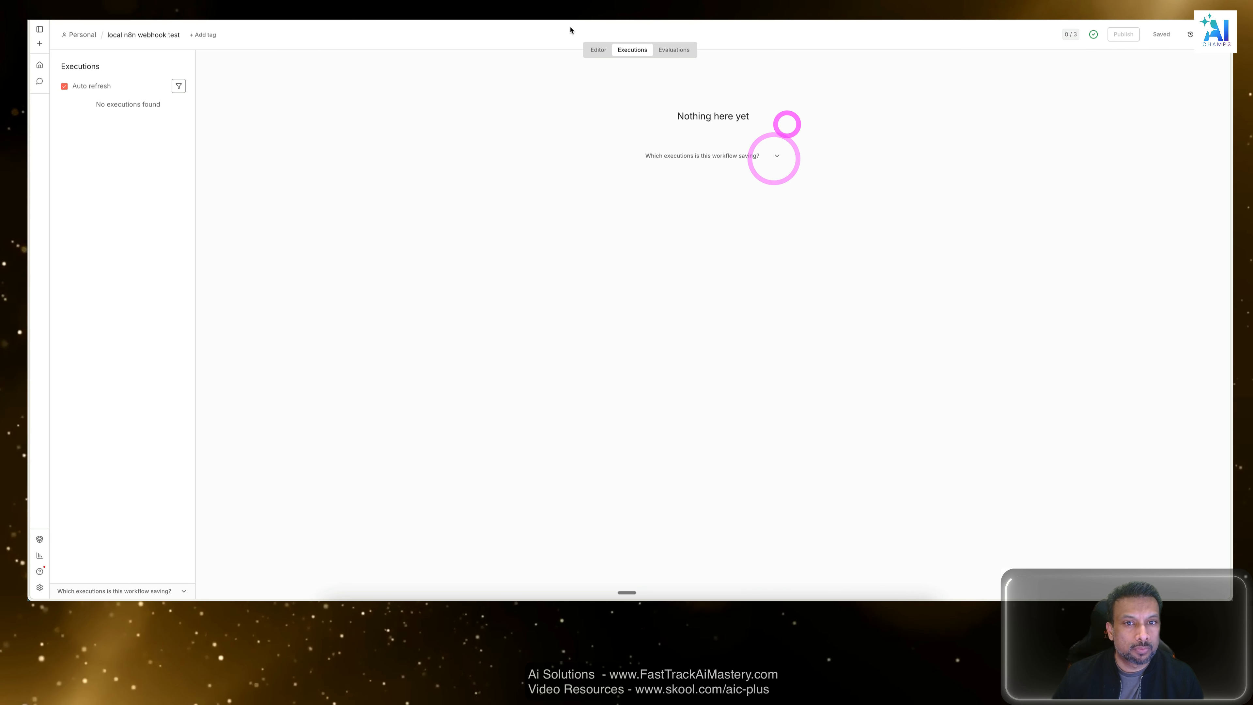
{"action": "left_click", "coordinate": [598, 49]}
{"action": "left_click", "coordinate": [751, 84]}
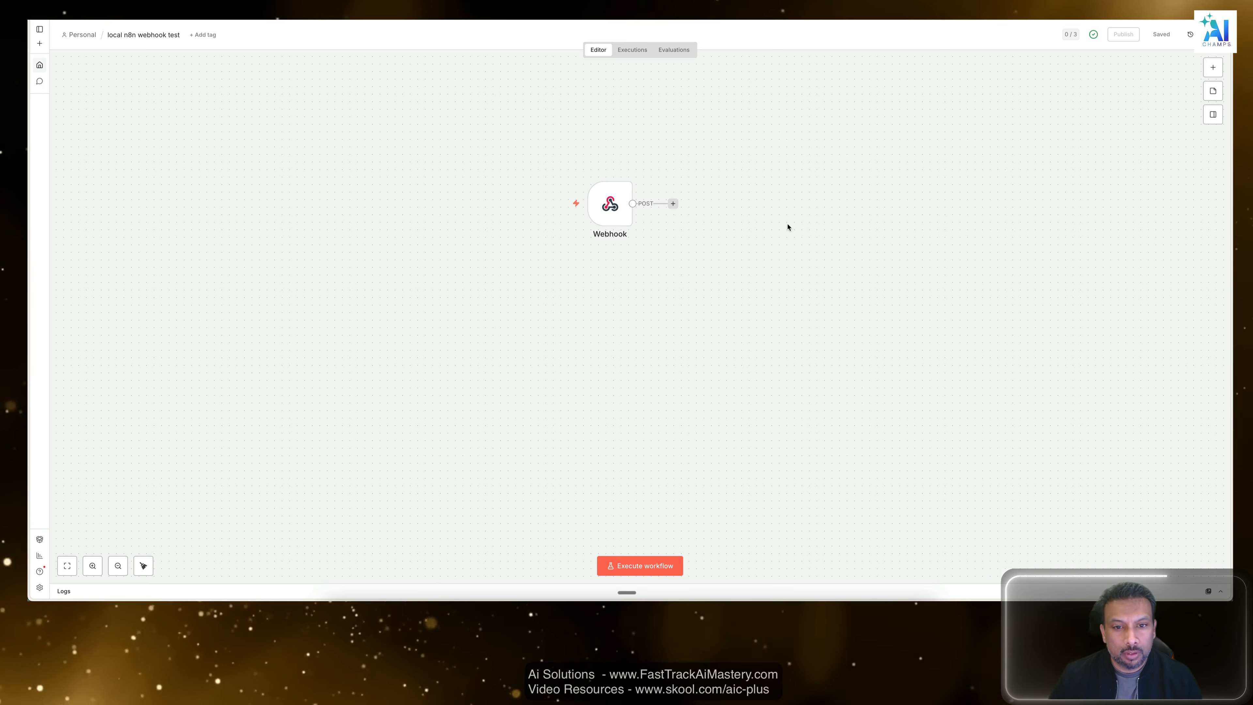
{"action": "double_click", "coordinate": [610, 205]}
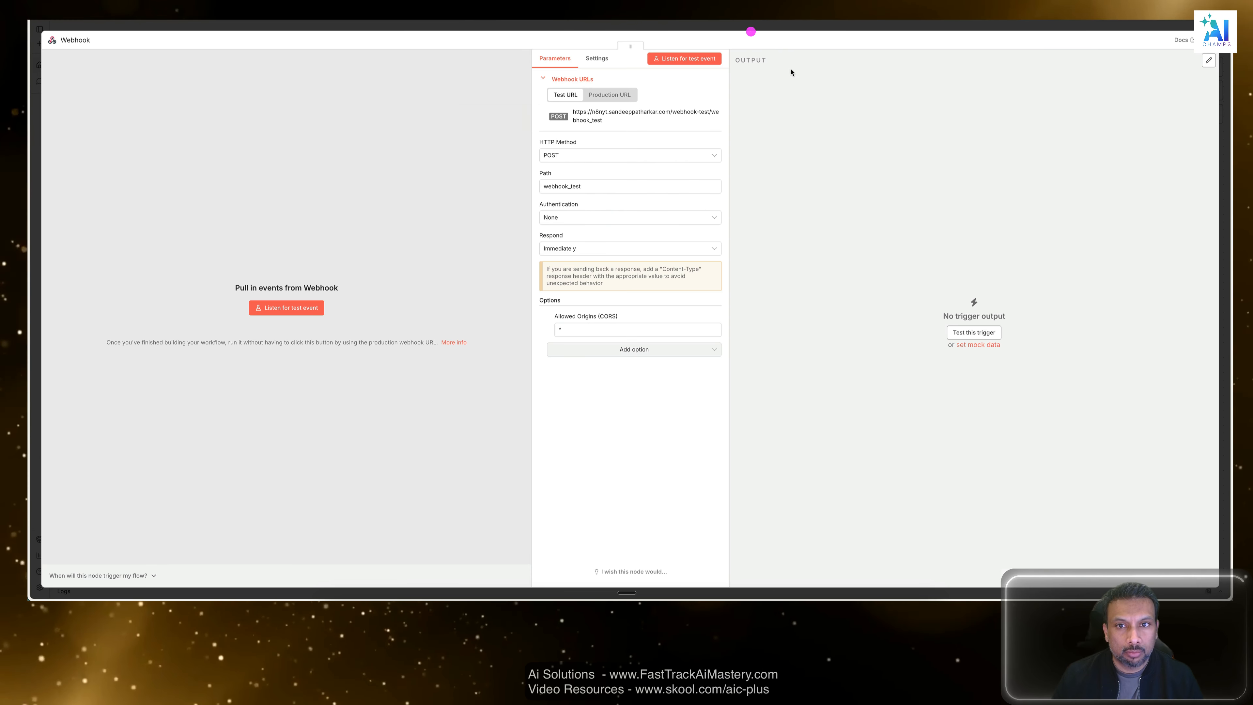
{"action": "left_click", "coordinate": [749, 26]}
Add an Edit Fields (Set) node after the Webhook node.
{"action": "left_click", "coordinate": [673, 203]}
{"action": "left_click", "coordinate": [1132, 92]}
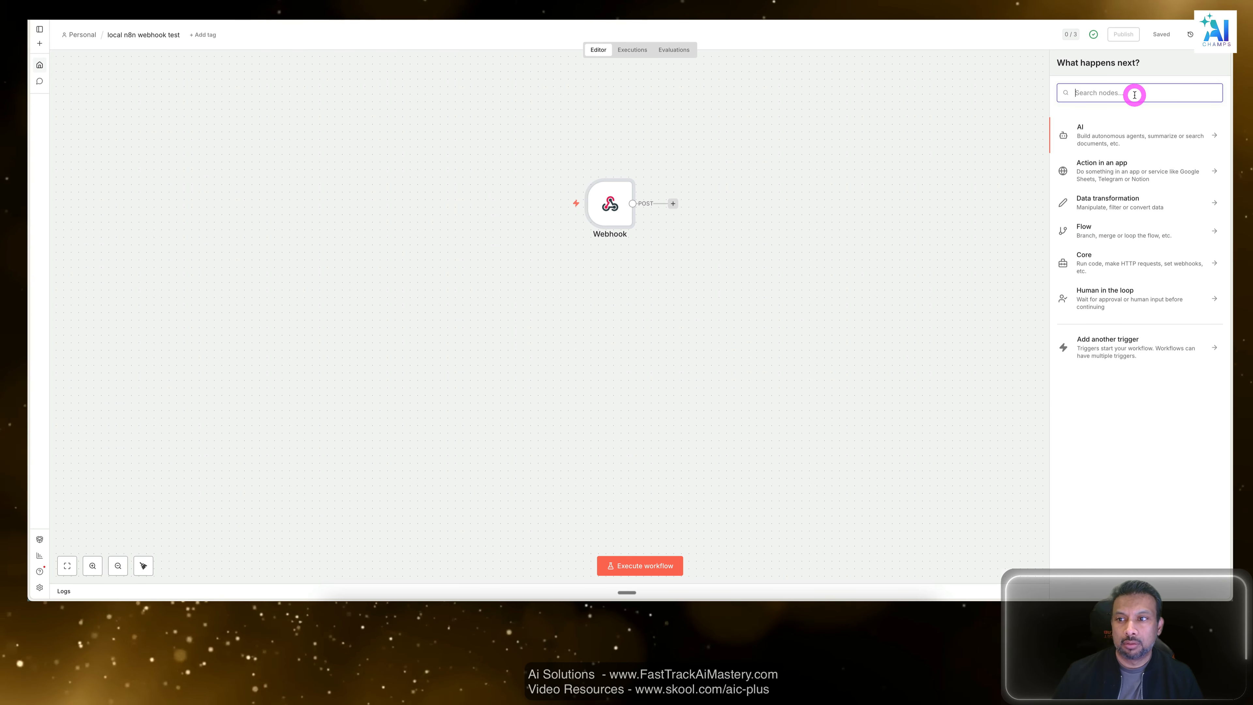
{"action": "type", "text": "set"}
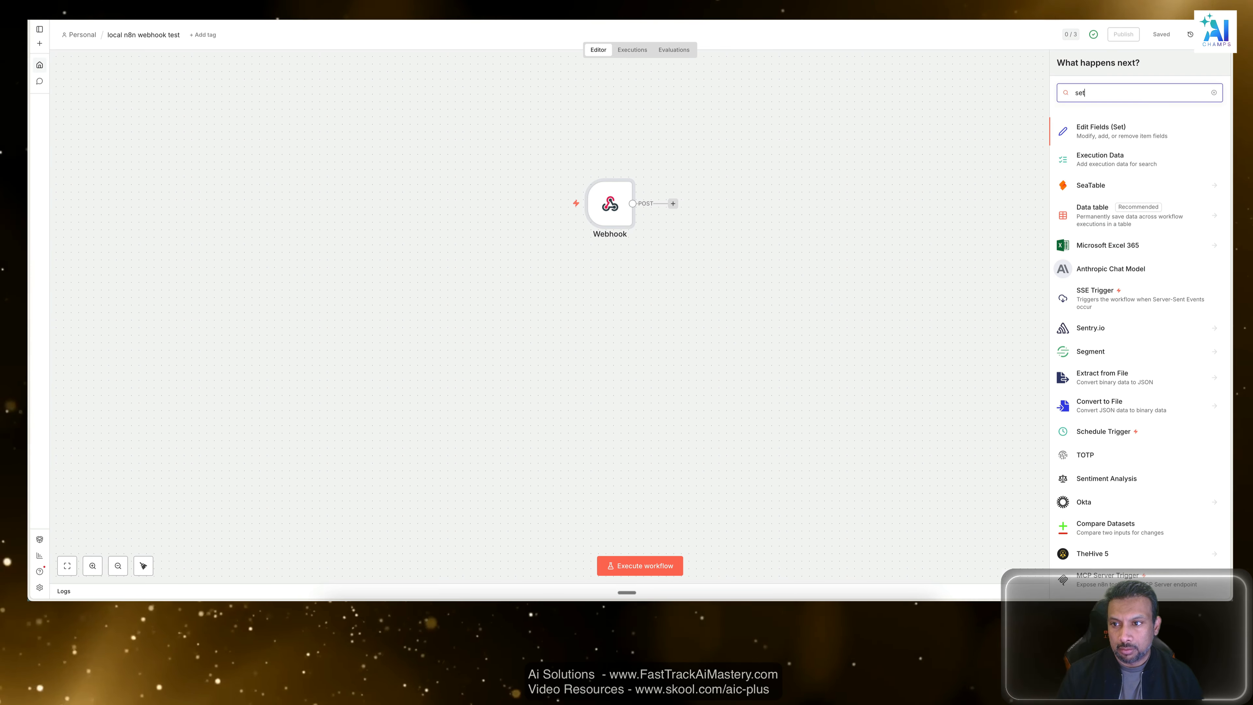
{"action": "left_click", "coordinate": [1093, 132]}
Add a string field named "text" with the value "I am working" to the Edit Fields node and close its settings.
{"action": "left_click", "coordinate": [679, 203]}
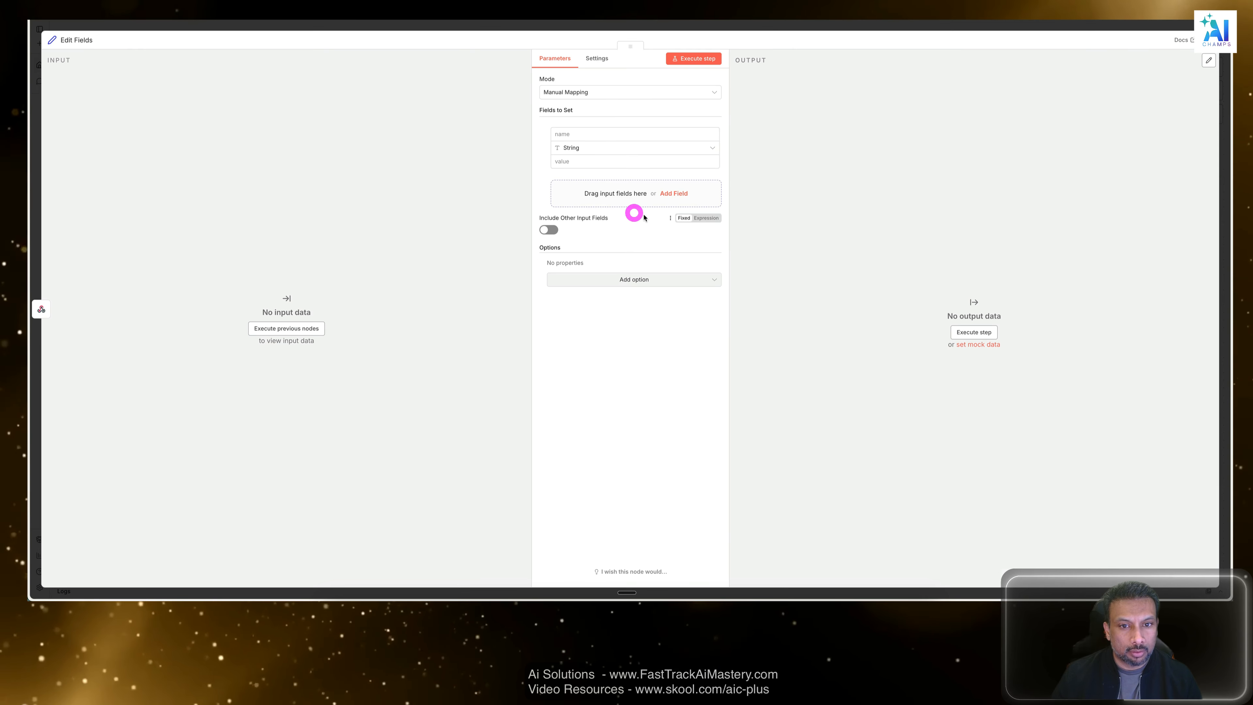
{"action": "left_click", "coordinate": [597, 135]}
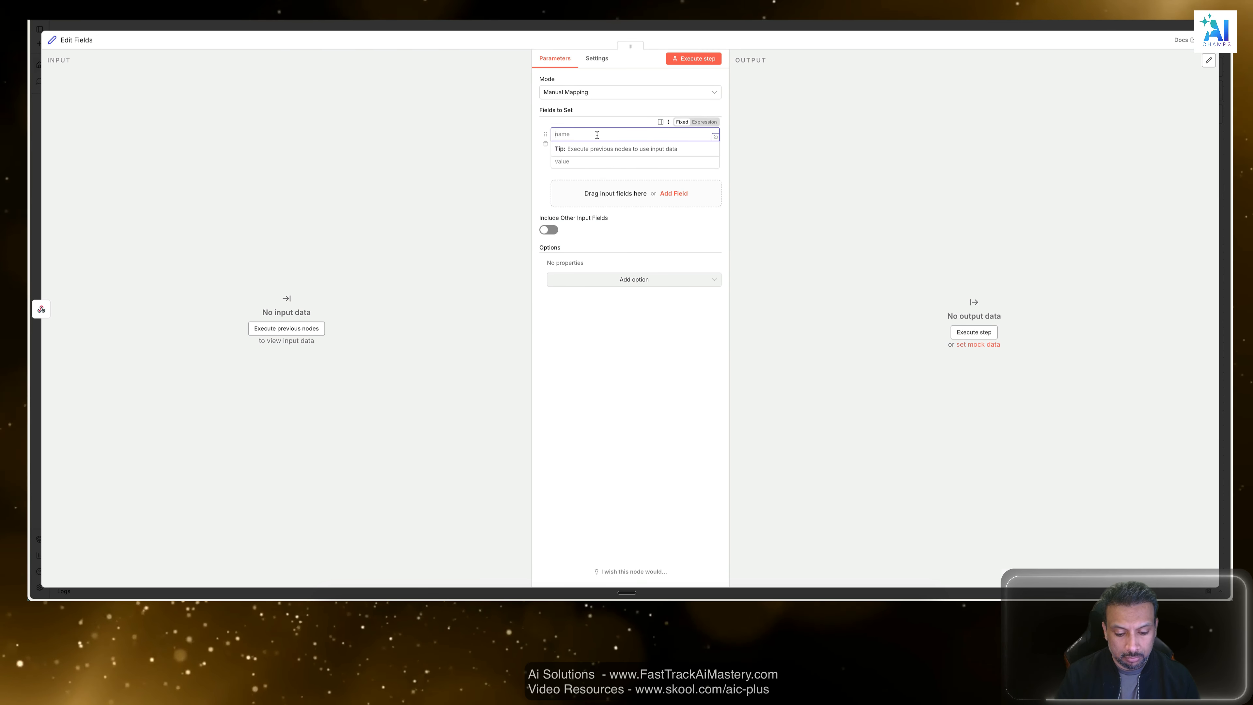
{"action": "key", "text": "Tab"}
{"action": "key", "text": "Tab"}
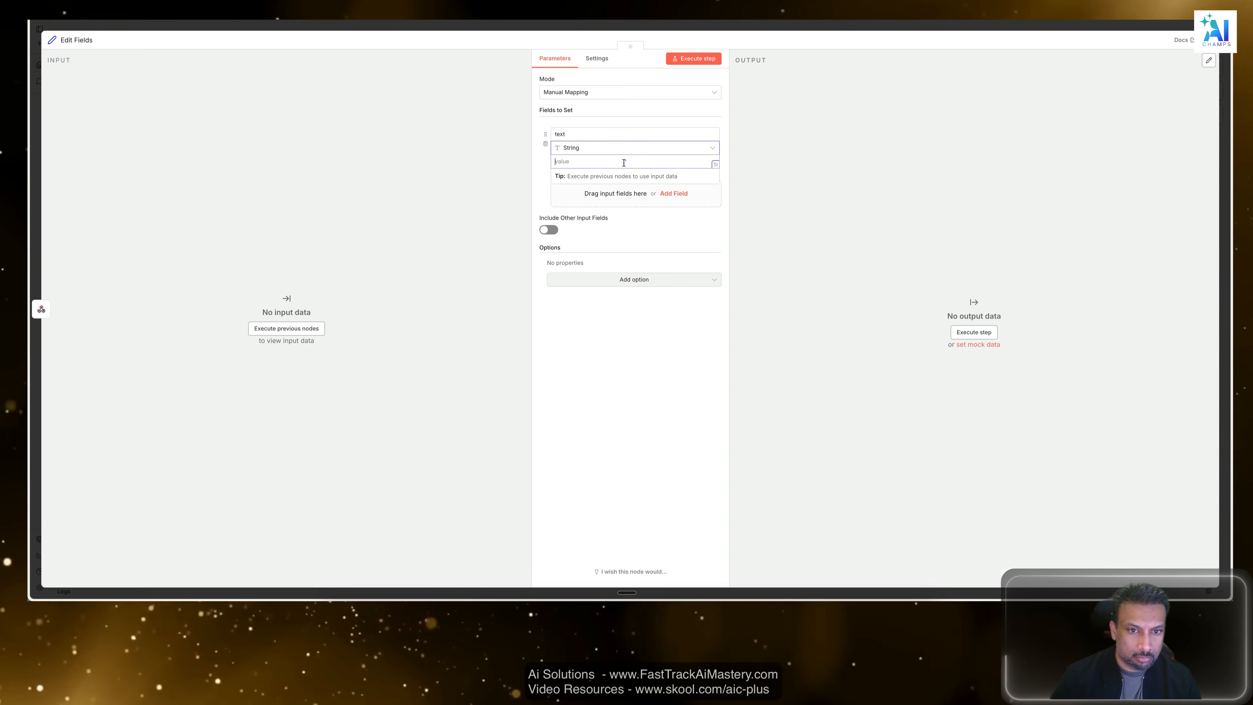
{"action": "left_click", "coordinate": [621, 163]}
{"action": "type", "text": "I am working"}
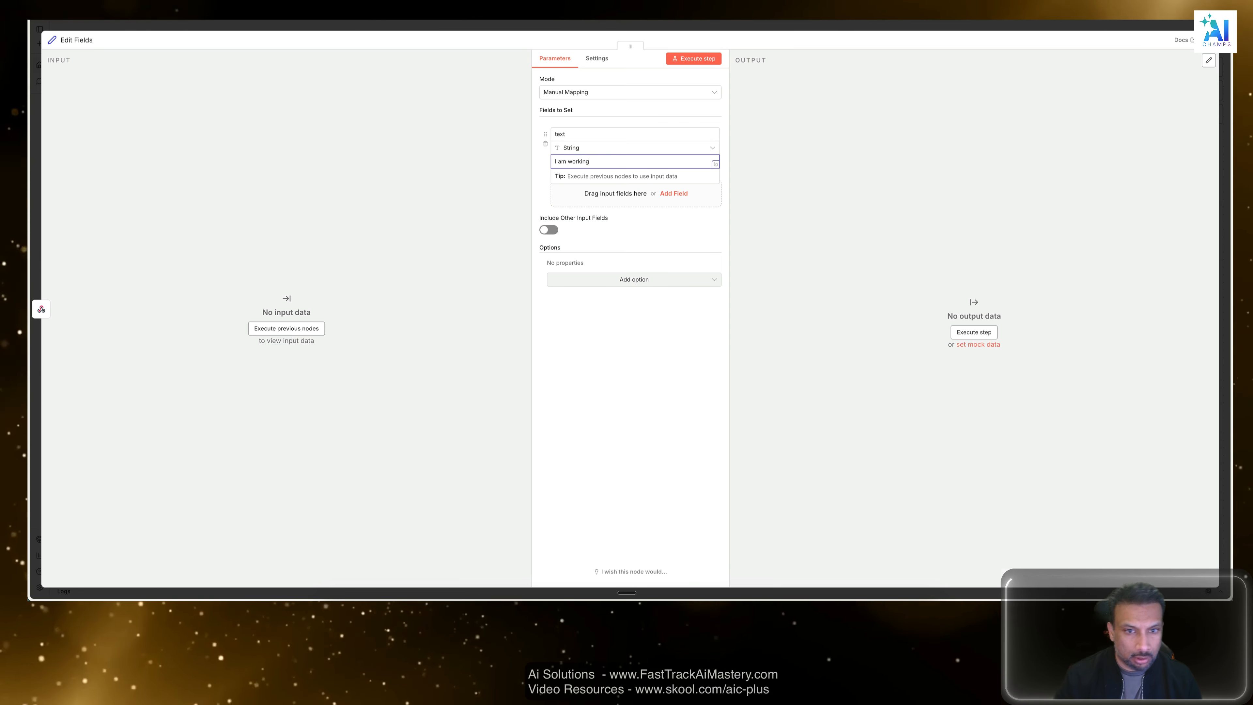
{"action": "left_click", "coordinate": [779, 29]}
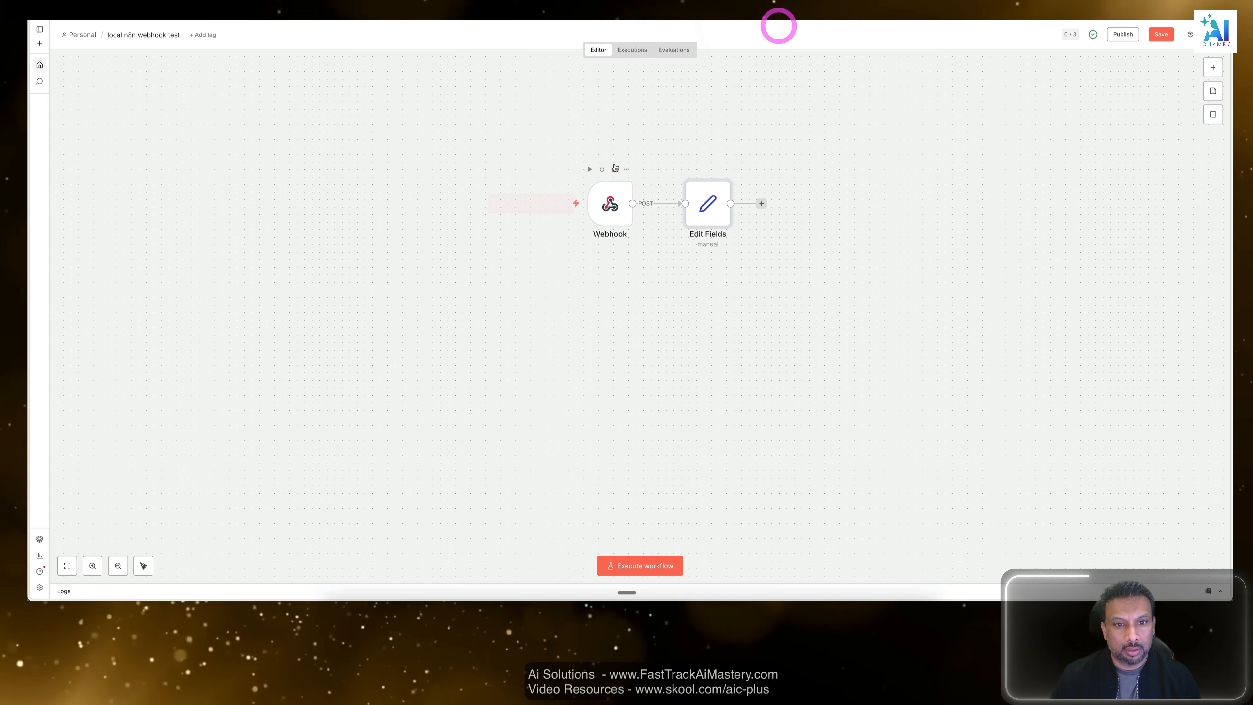
Set the Webhook node's HTTP method to GET and save the workflow.
{"action": "left_click", "coordinate": [610, 213]}
{"action": "double_click", "coordinate": [611, 213]}
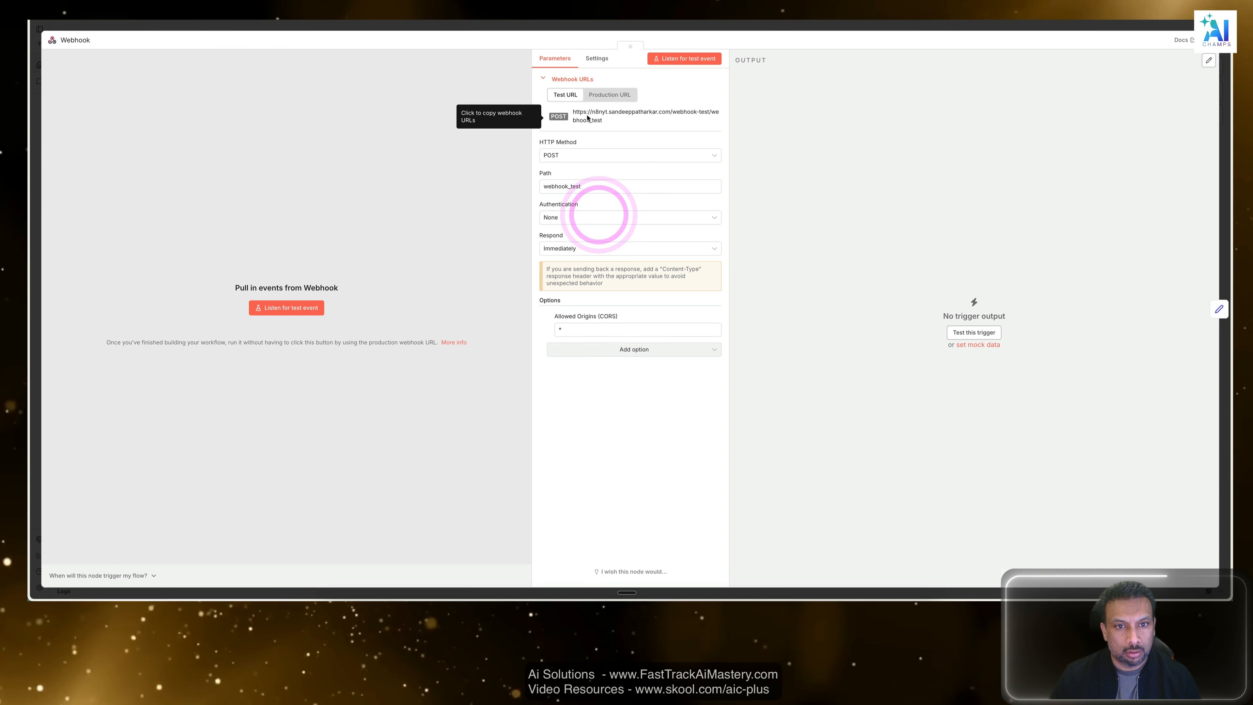
{"action": "left_click", "coordinate": [582, 156]}
{"action": "left_click", "coordinate": [566, 195]}
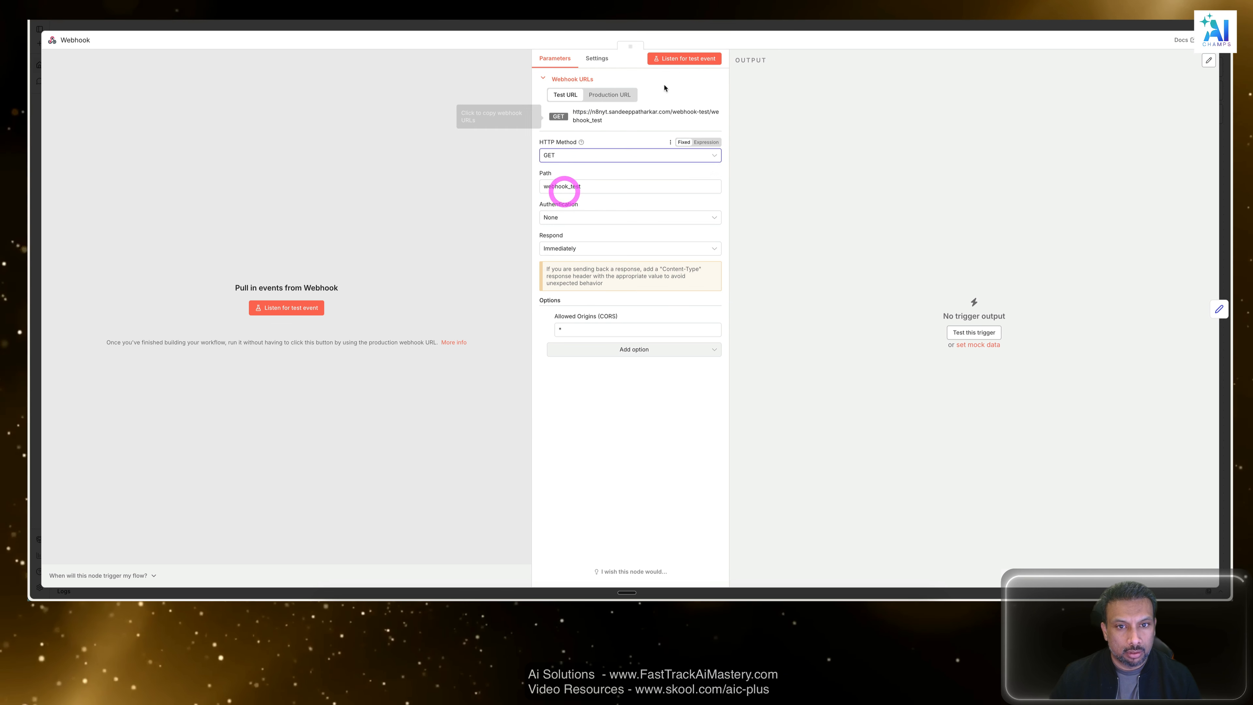
{"action": "left_click", "coordinate": [688, 27]}
{"action": "left_click", "coordinate": [762, 204]}
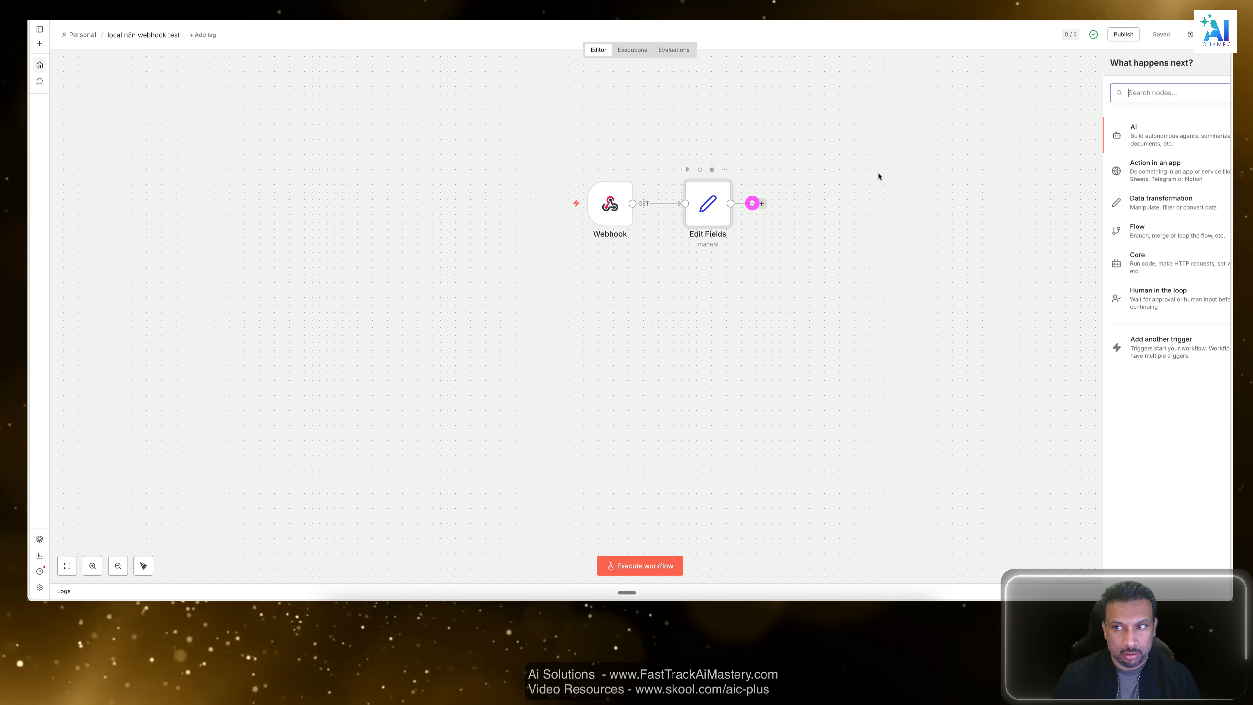
{"action": "left_click", "coordinate": [934, 193]}
{"action": "left_click", "coordinate": [685, 349]}
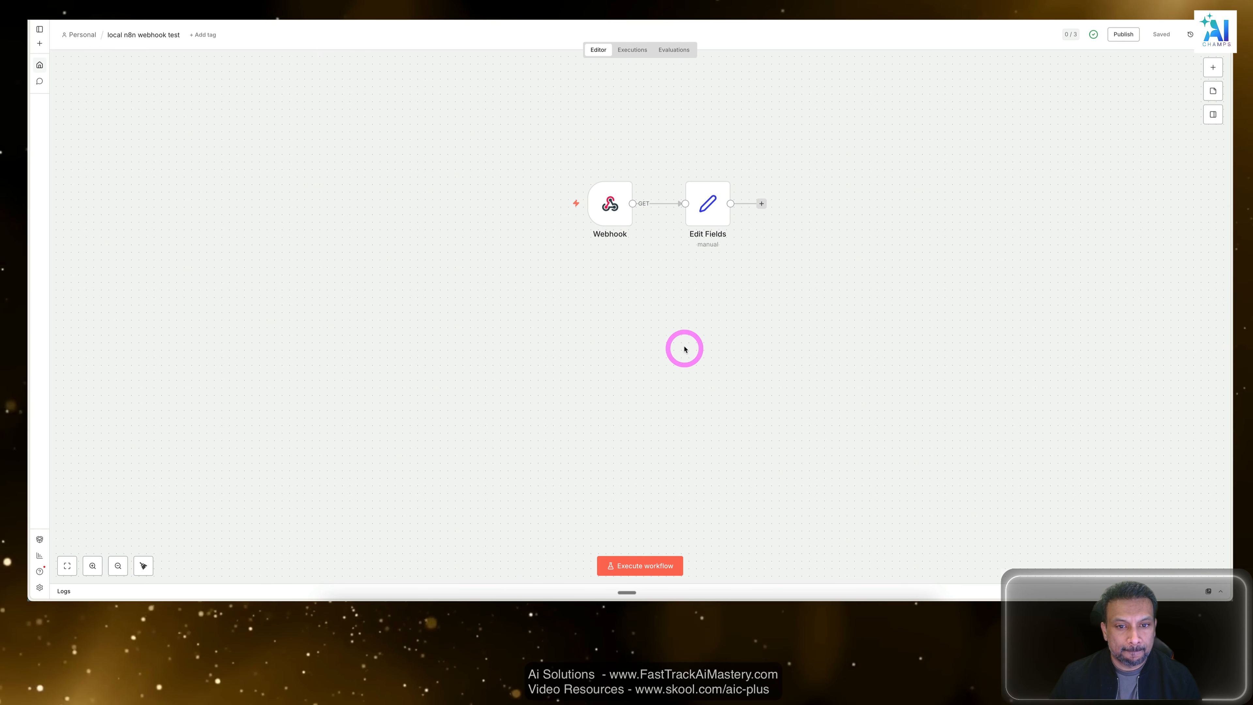
Copy the Webhook node's test URL and load it in a new browser tab.
{"action": "left_click", "coordinate": [611, 210]}
{"action": "left_click", "coordinate": [611, 209]}
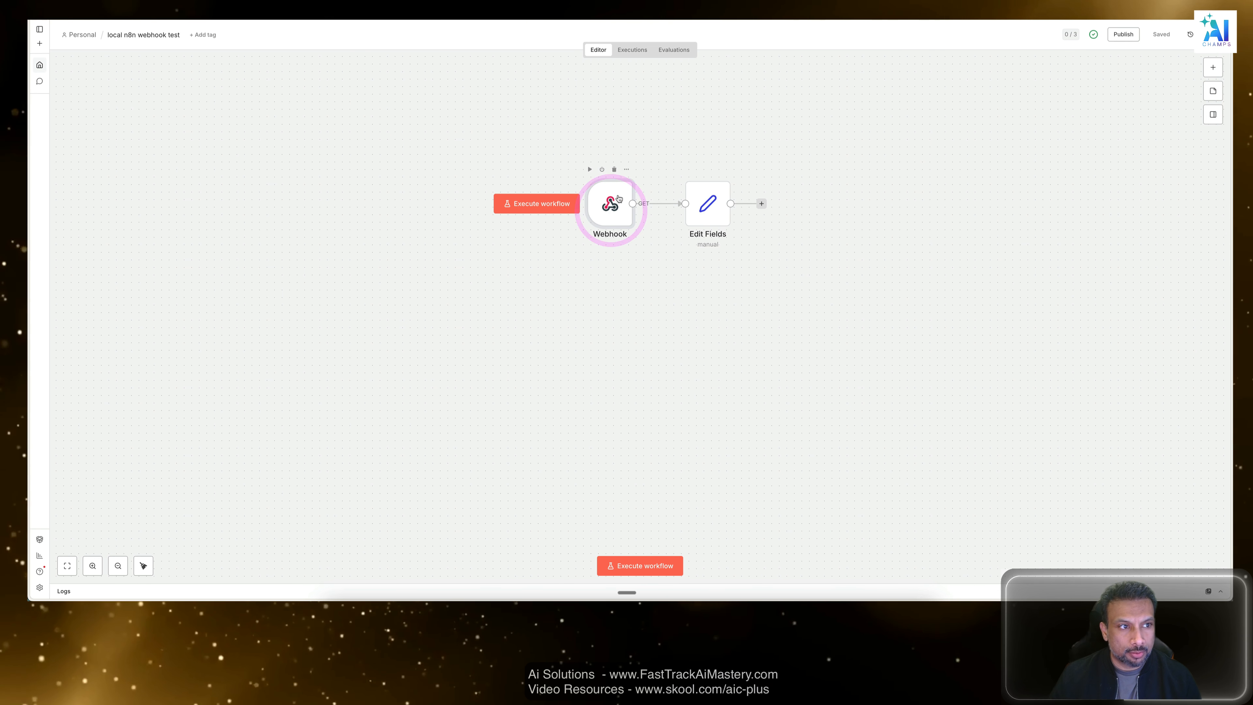
{"action": "double_click", "coordinate": [614, 202]}
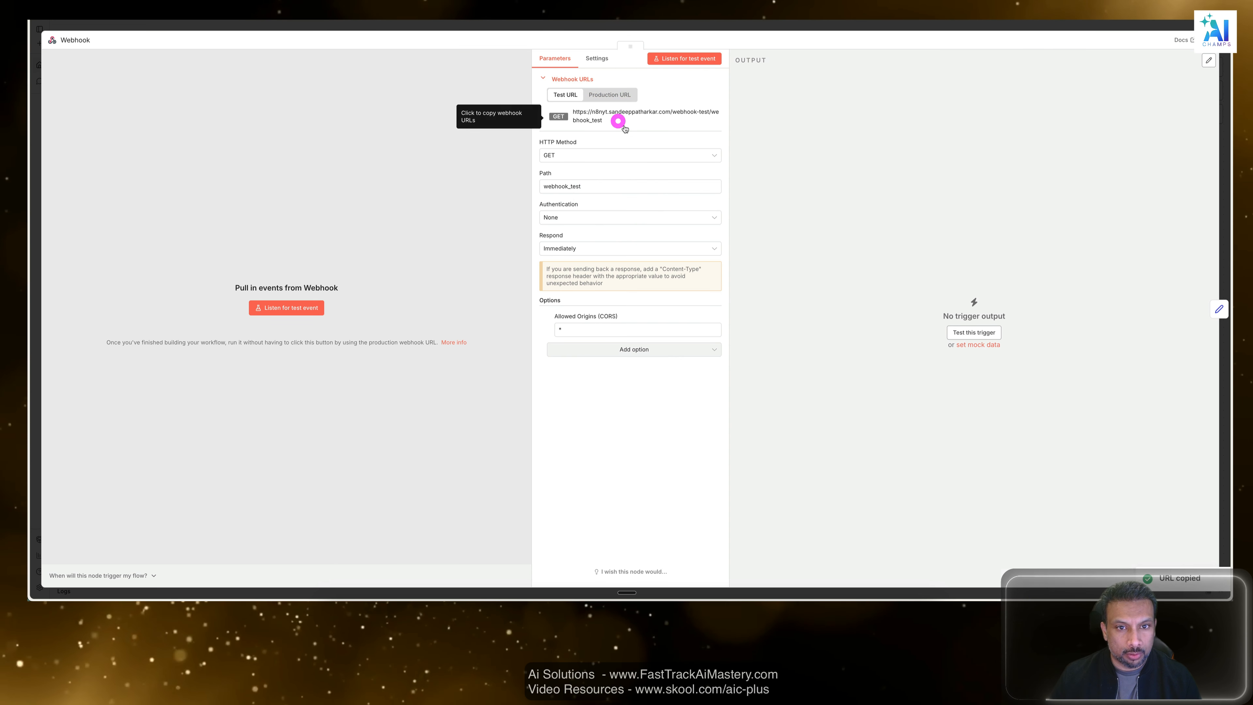
{"action": "left_click", "coordinate": [612, 116]}
{"action": "key", "text": "super+t"}
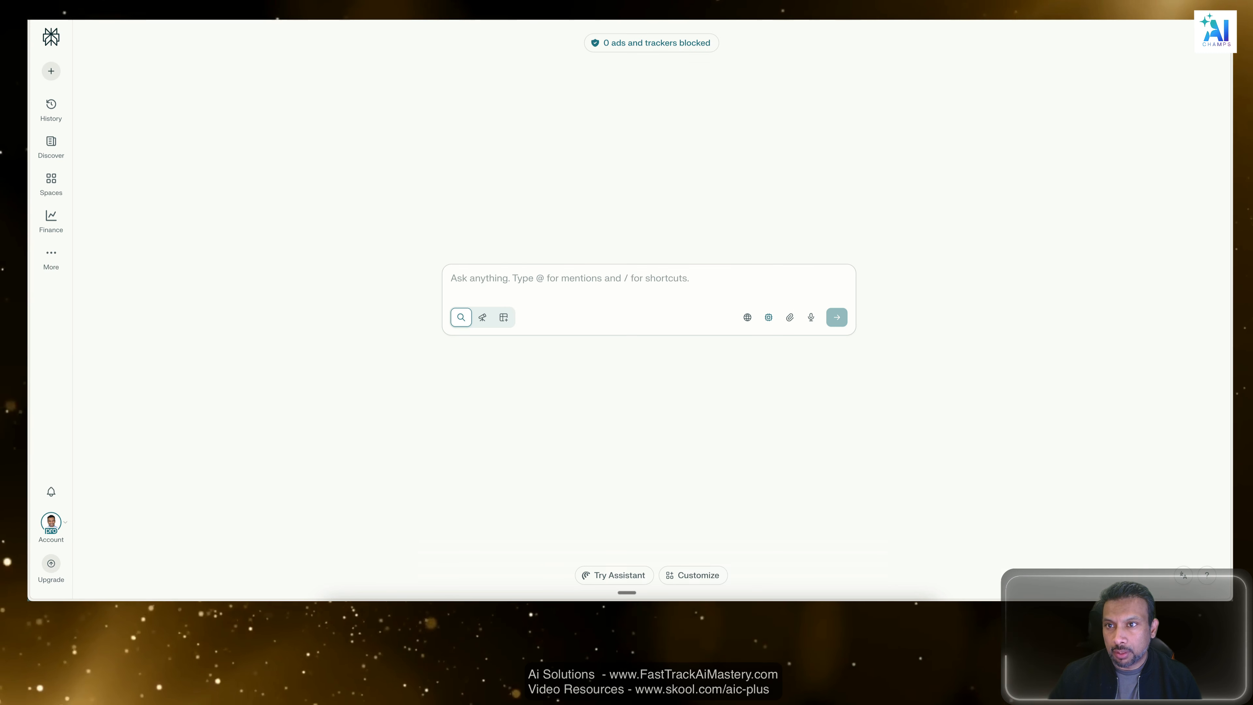
{"action": "key", "text": "super+v"}
{"action": "key", "text": "Return"}
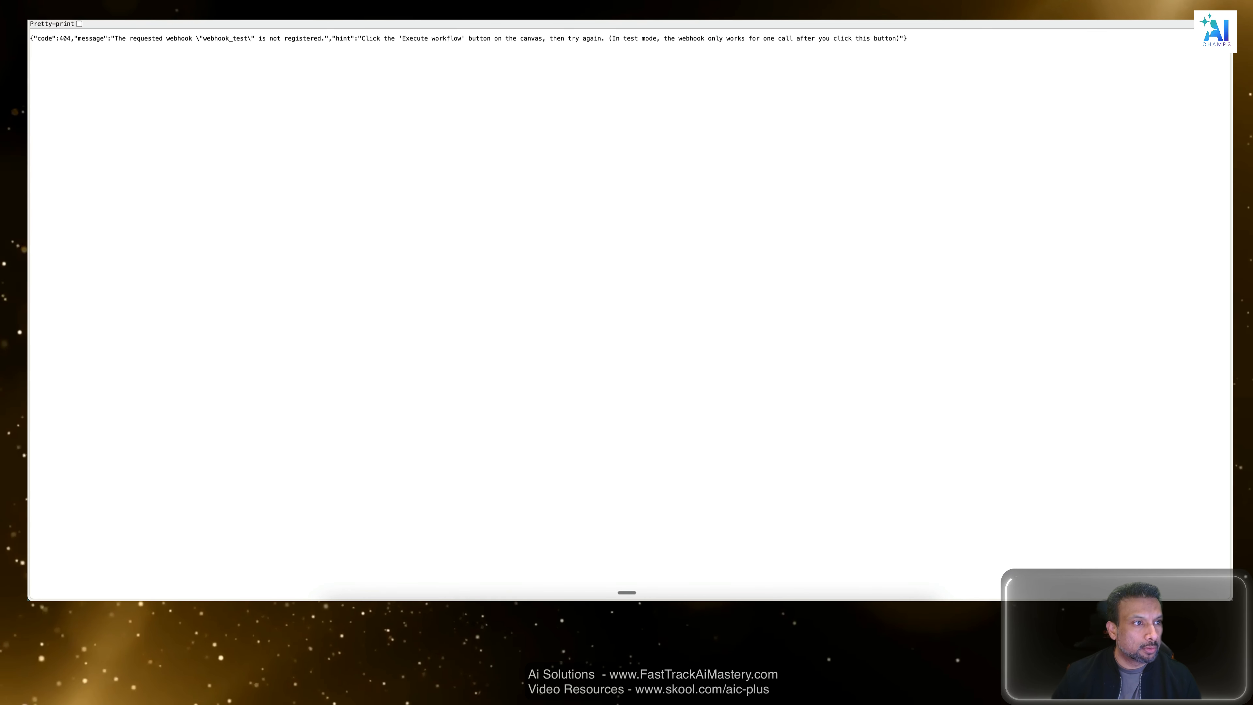
Pretty-print the JSON response and read its error message about the requested webhook.
{"action": "left_click", "coordinate": [79, 24]}
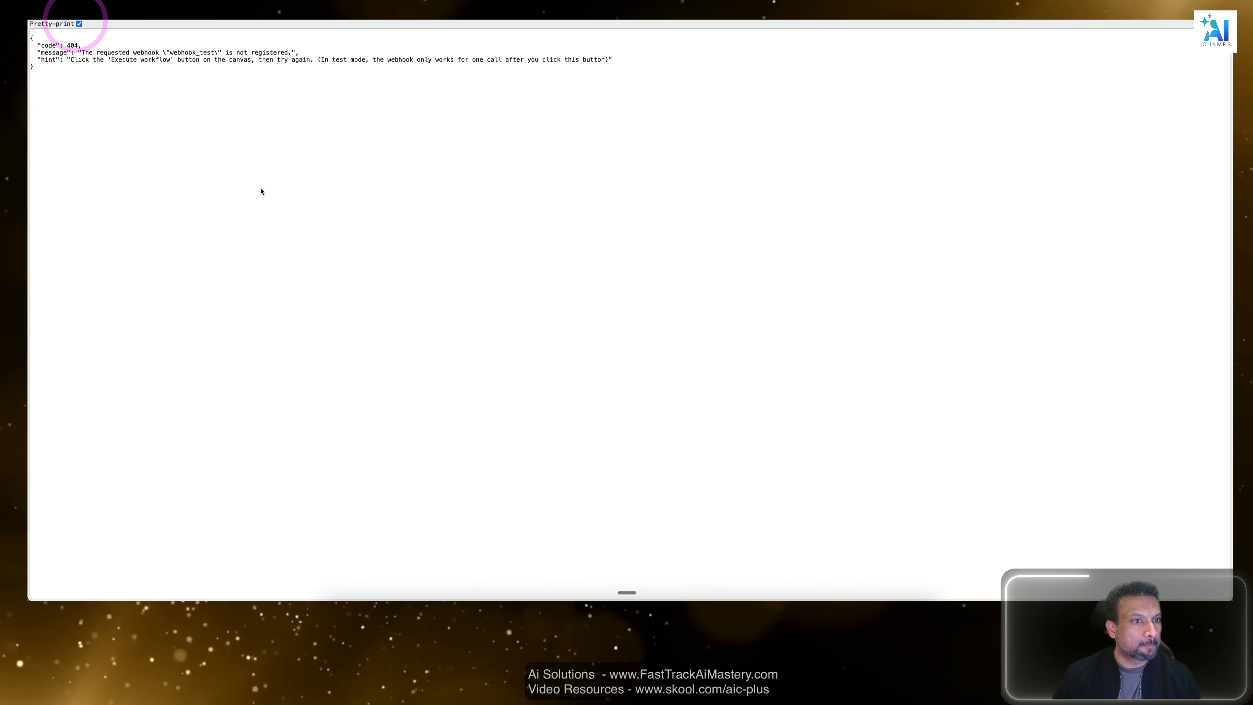
{"action": "left_click_drag", "start_coordinate": [290, 52], "coordinate": [187, 56]}
{"action": "left_click", "coordinate": [143, 52]}
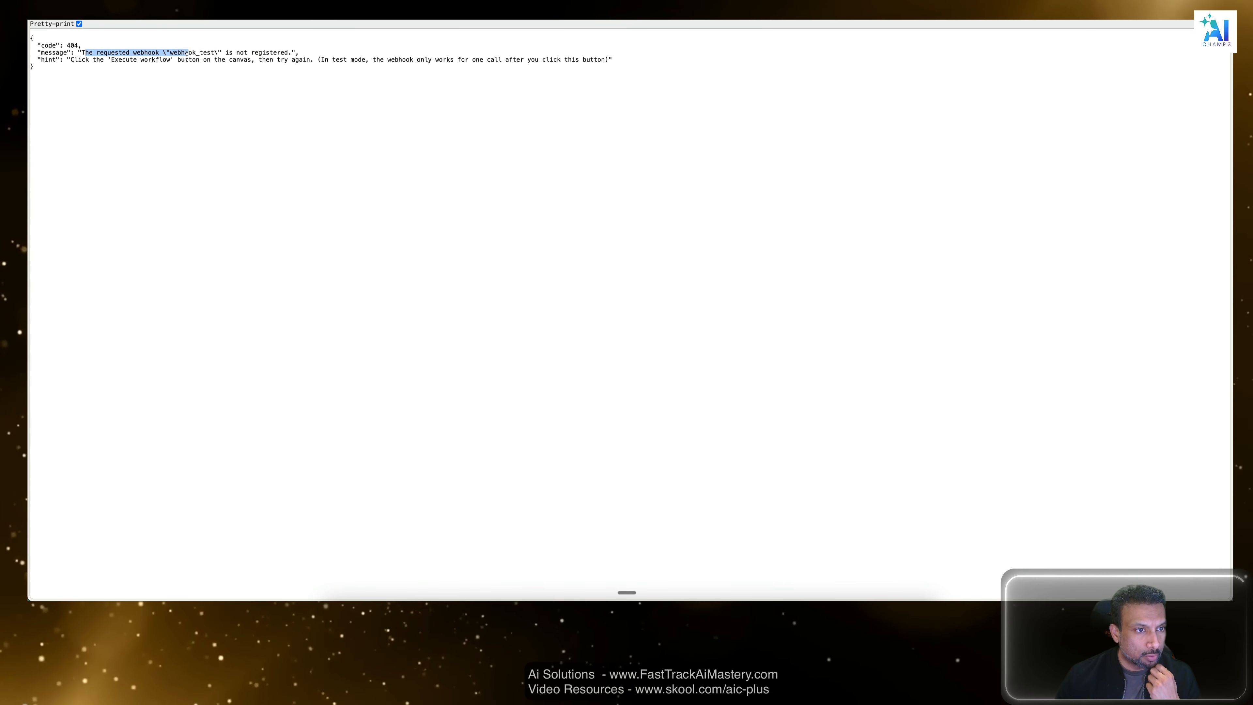
{"action": "left_click", "coordinate": [187, 55]}
Execute the n8n workflow so it waits for the trigger, and load the copied test URL in a new browser tab.
{"action": "key", "text": "ctrl+Up"}
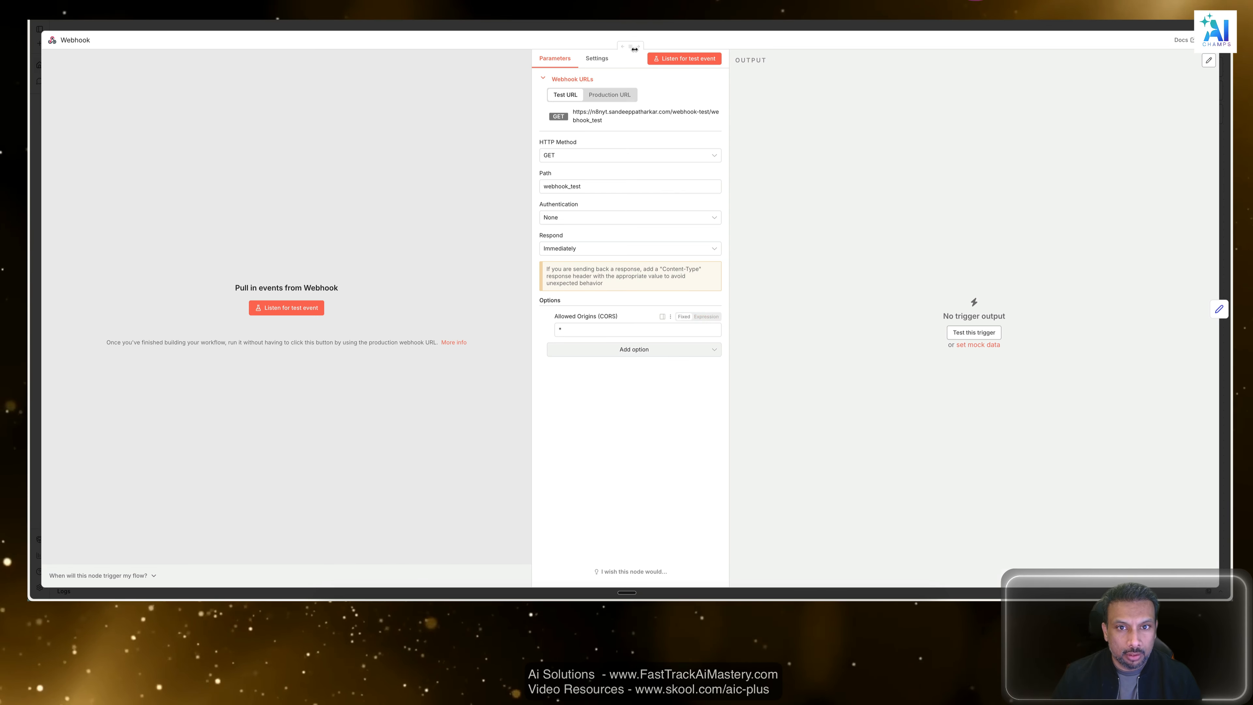
{"action": "left_click", "coordinate": [661, 22]}
{"action": "left_click", "coordinate": [720, 361]}
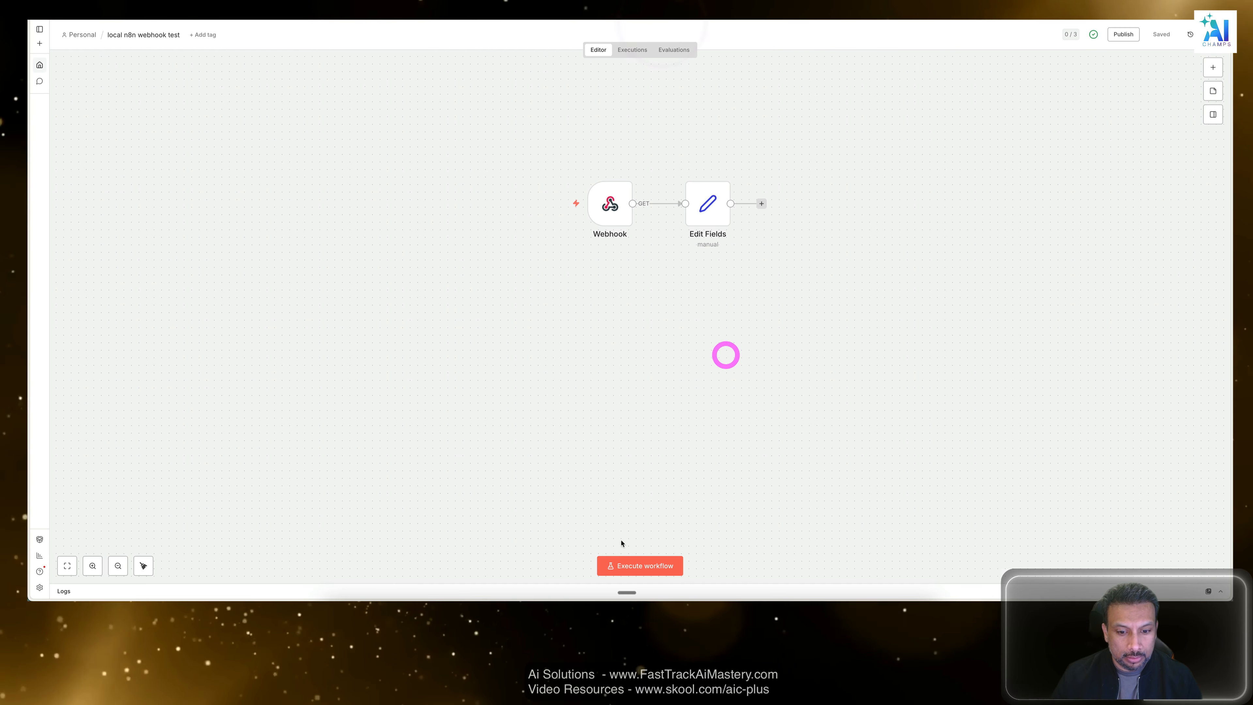
{"action": "left_click", "coordinate": [637, 566]}
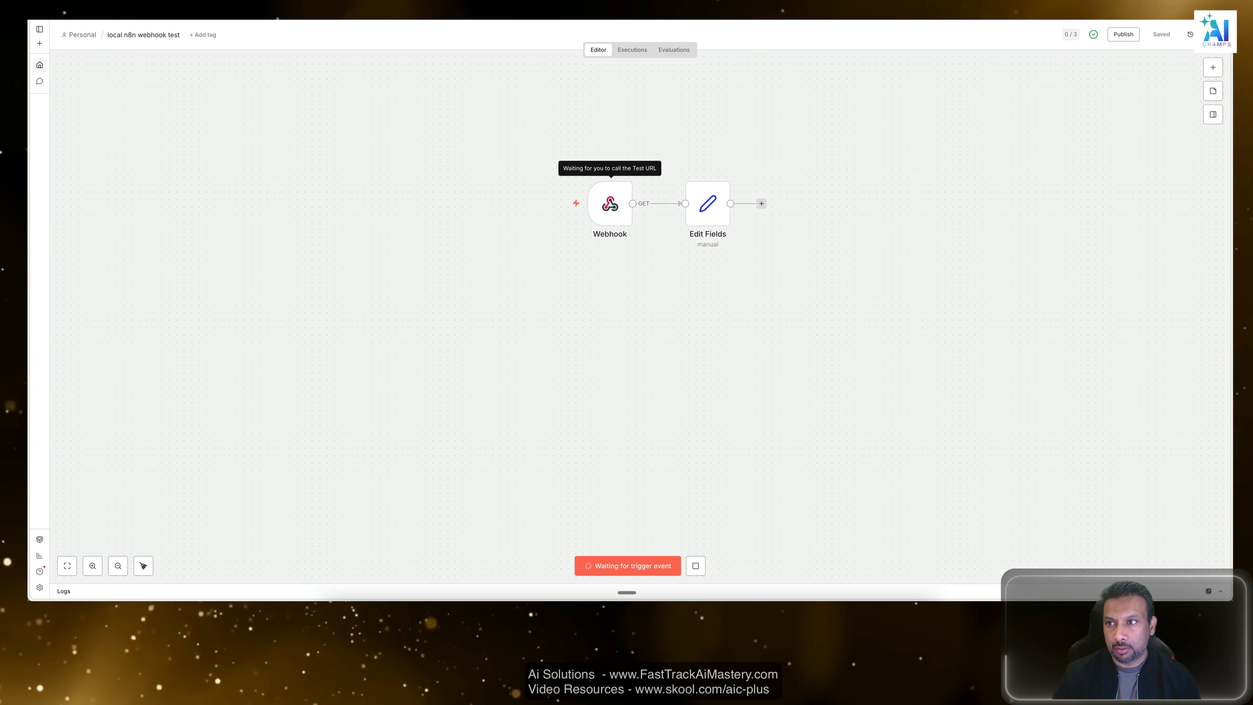
{"action": "key", "text": "super+t"}
{"action": "key", "text": "super+v"}
{"action": "key", "text": "Return"}
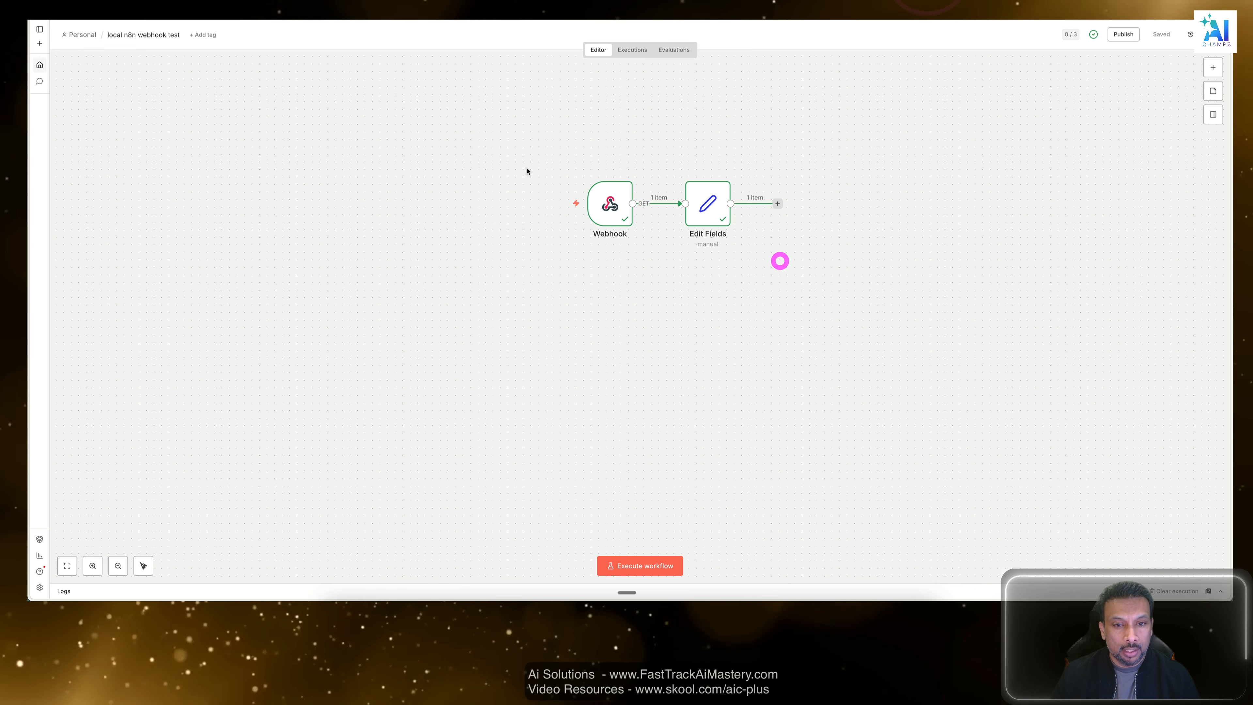
Examine the run on the Webhook and Edit Fields nodes and open its entry in the execution list.
{"action": "left_click_drag", "start_coordinate": [517, 140], "coordinate": [1044, 370]}
{"action": "left_click_drag", "start_coordinate": [882, 106], "coordinate": [415, 310]}
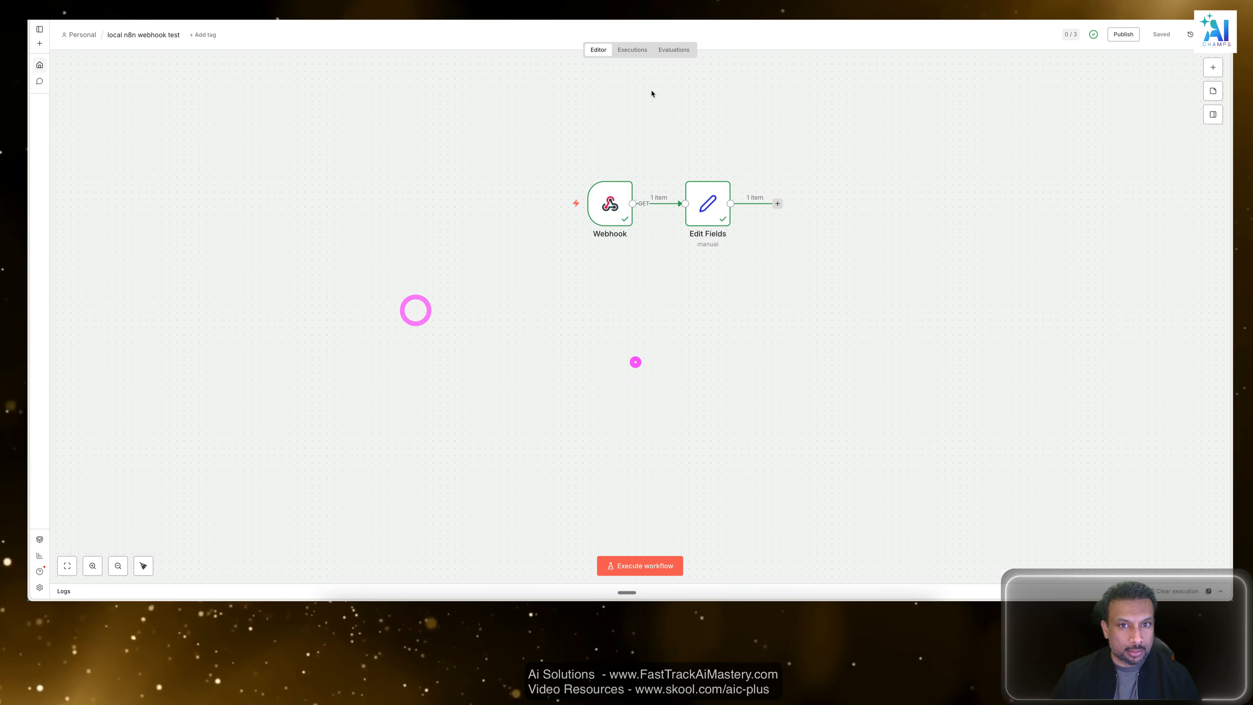
{"action": "left_click", "coordinate": [635, 362]}
{"action": "left_click", "coordinate": [632, 49]}
{"action": "left_click", "coordinate": [100, 114]}
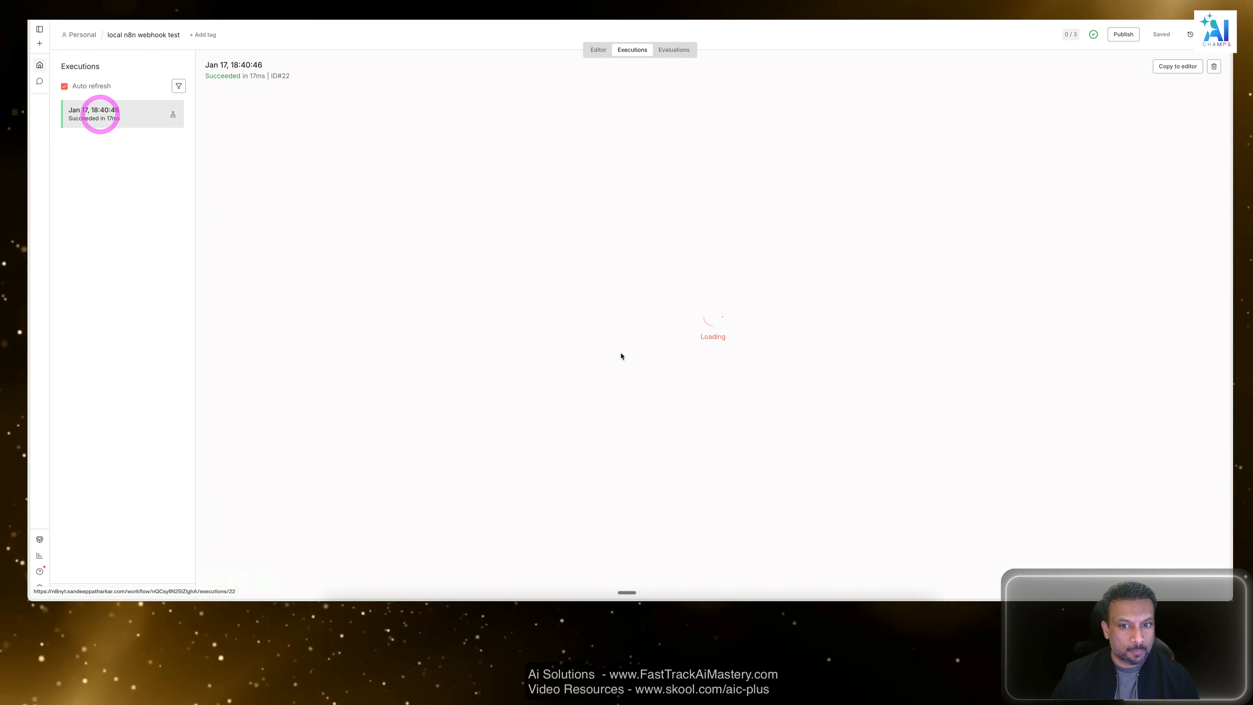
{"action": "left_click_drag", "start_coordinate": [1015, 238], "coordinate": [417, 420]}
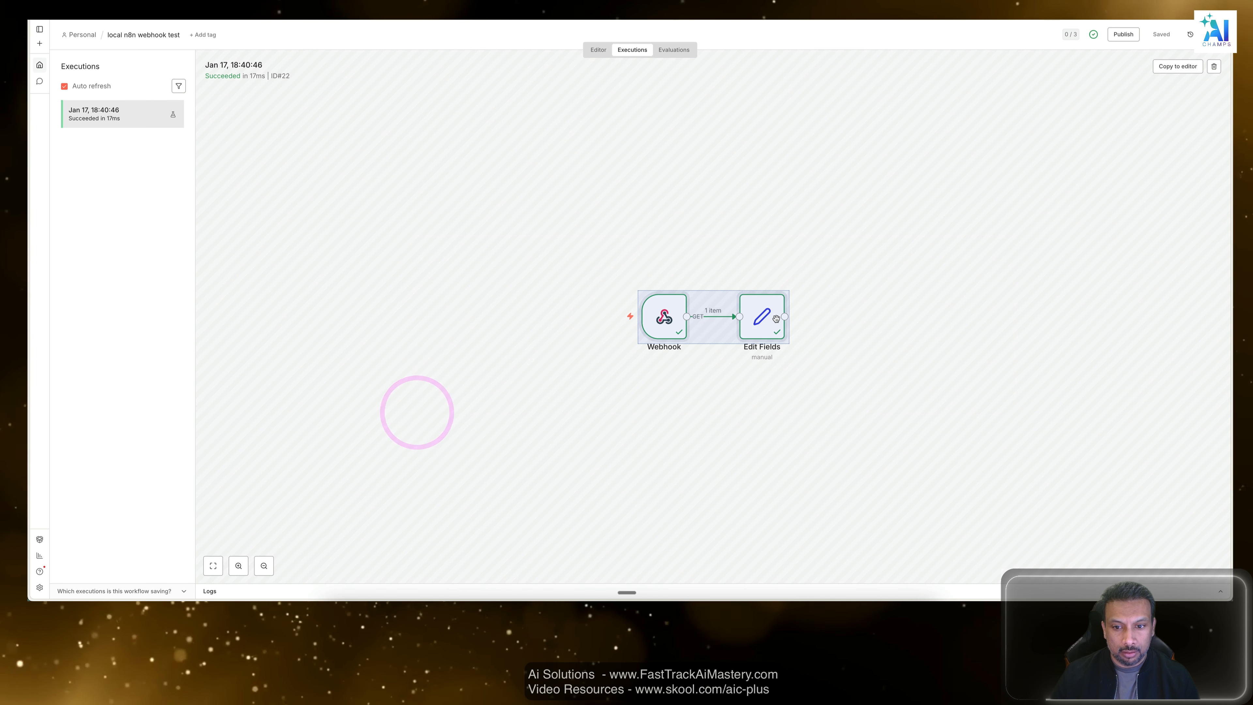
{"action": "left_click", "coordinate": [888, 191]}
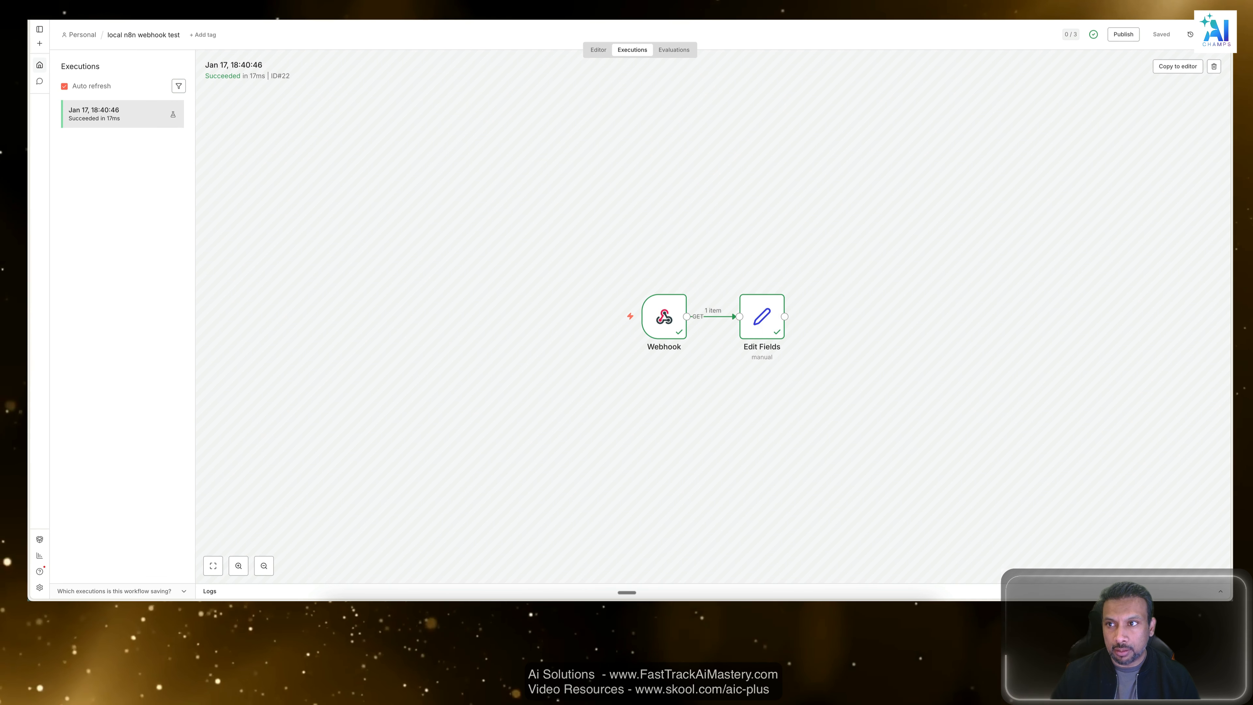
Examine the response body and test results of the Postman POST request and the pretty-printed JSON error from the browser call.
{"action": "key", "text": "ctrl+Tab"}
{"action": "key", "text": "ctrl+shift+Tab"}
{"action": "key", "text": "ctrl+shift+Tab"}
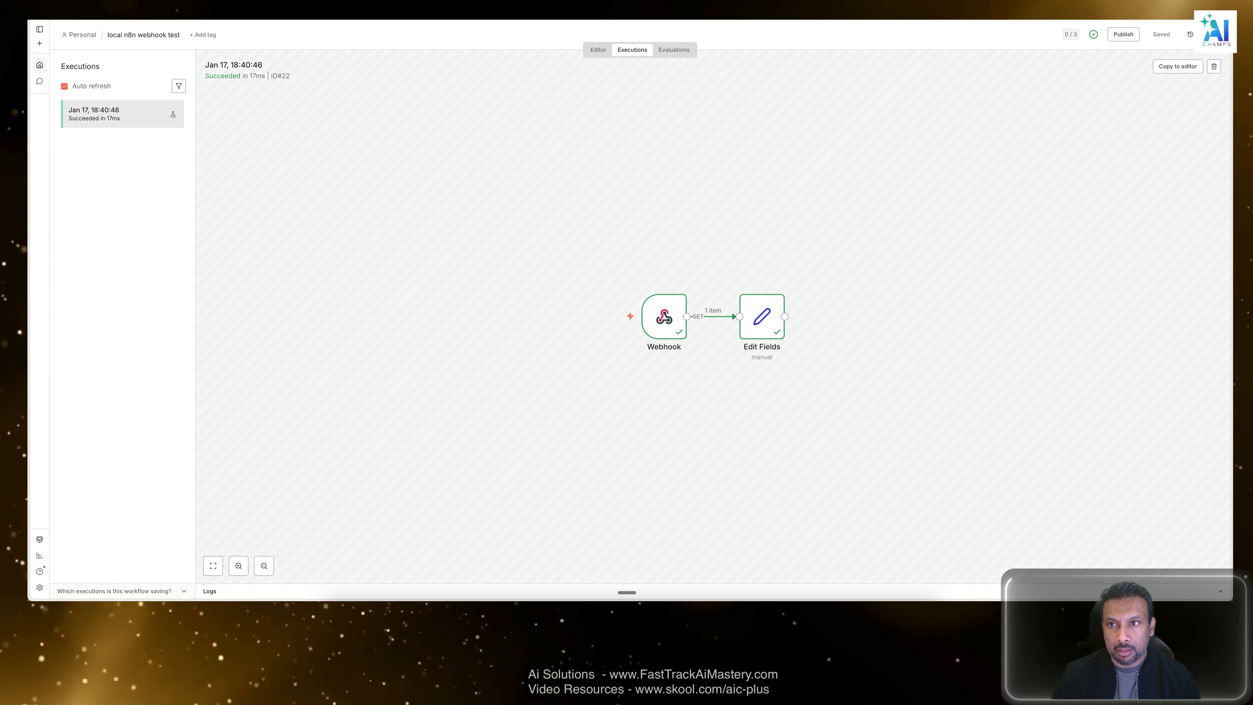
{"action": "left_click", "coordinate": [474, 309]}
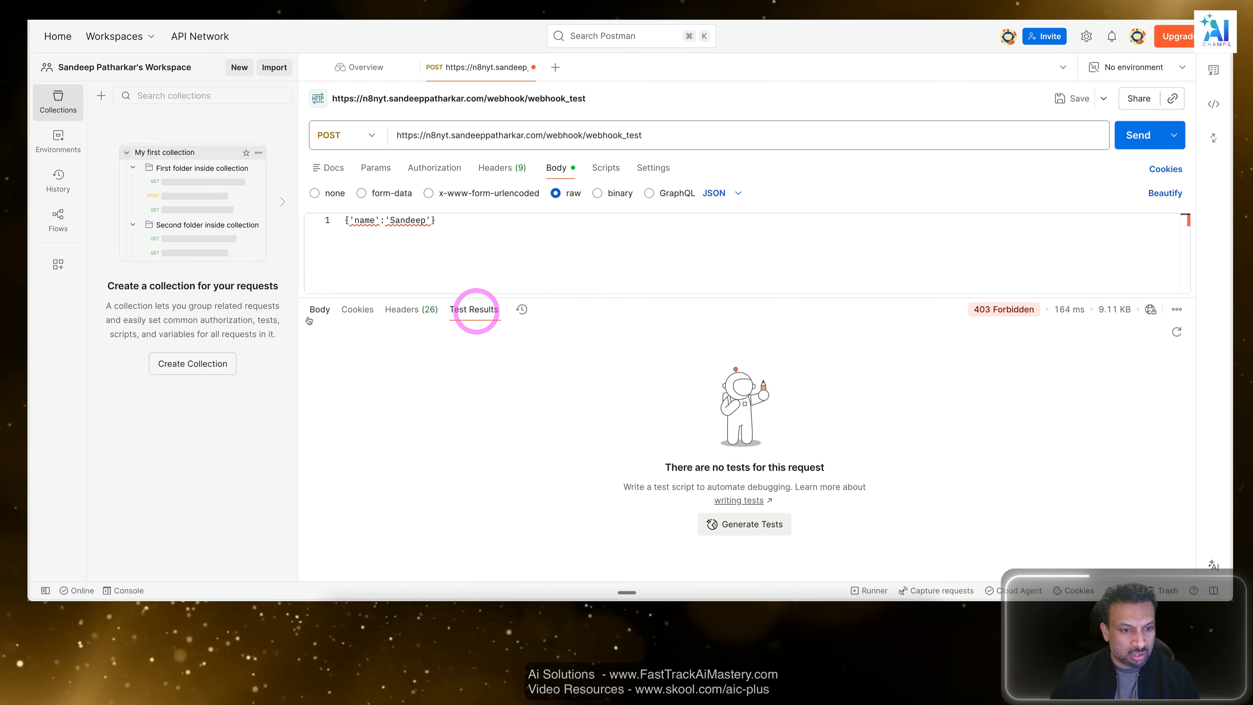
{"action": "left_click", "coordinate": [319, 309]}
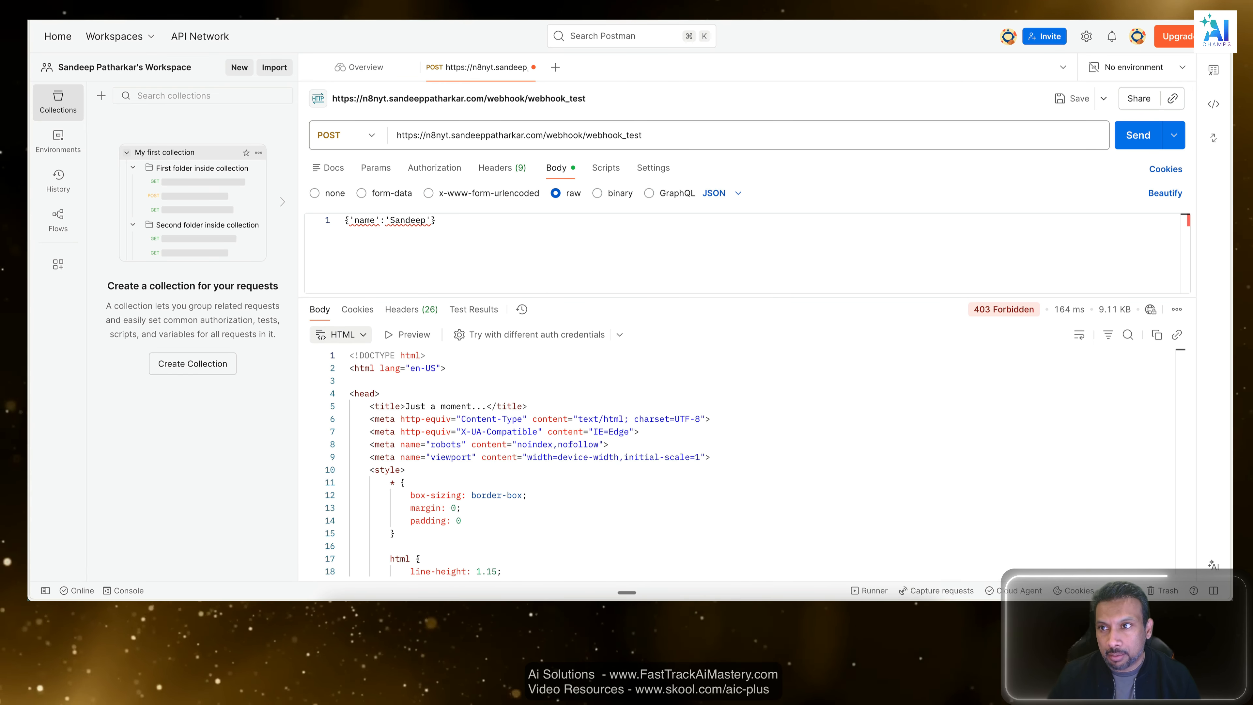
{"action": "key", "text": "ctrl+Tab"}
{"action": "key", "text": "ctrl+Tab"}
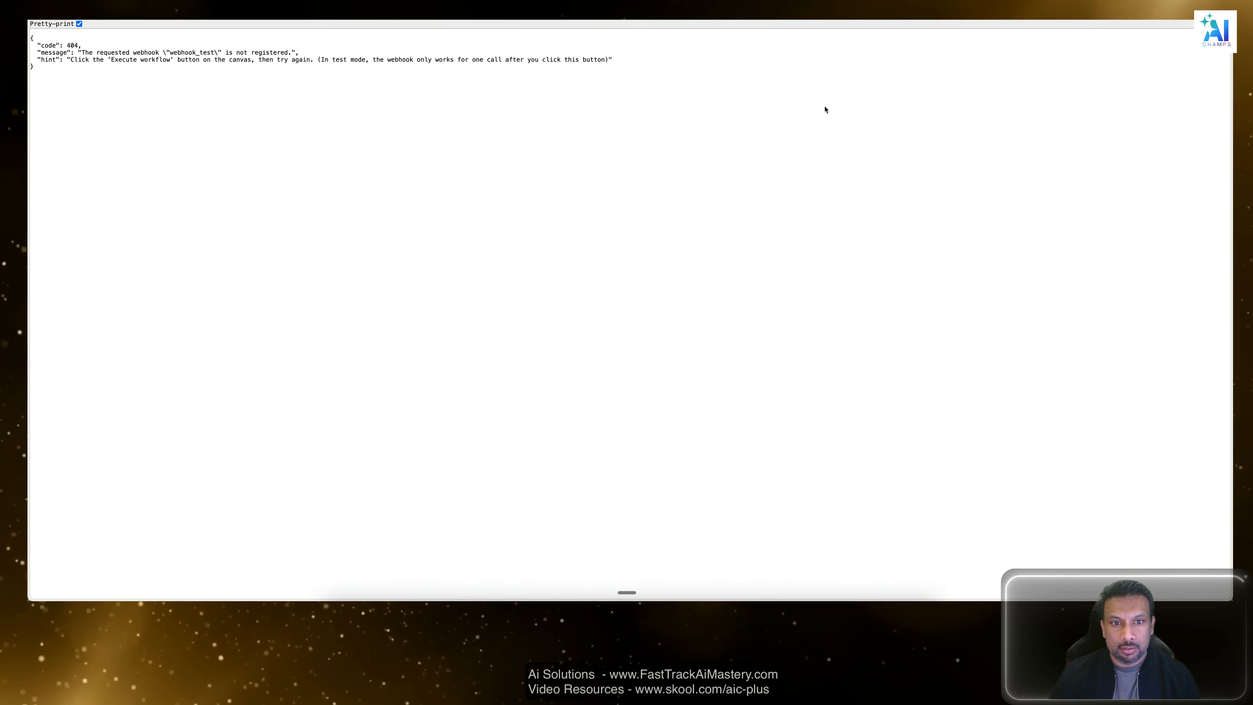
{"action": "key", "text": "ctrl+Tab"}
{"action": "key", "text": "ctrl+Tab"}
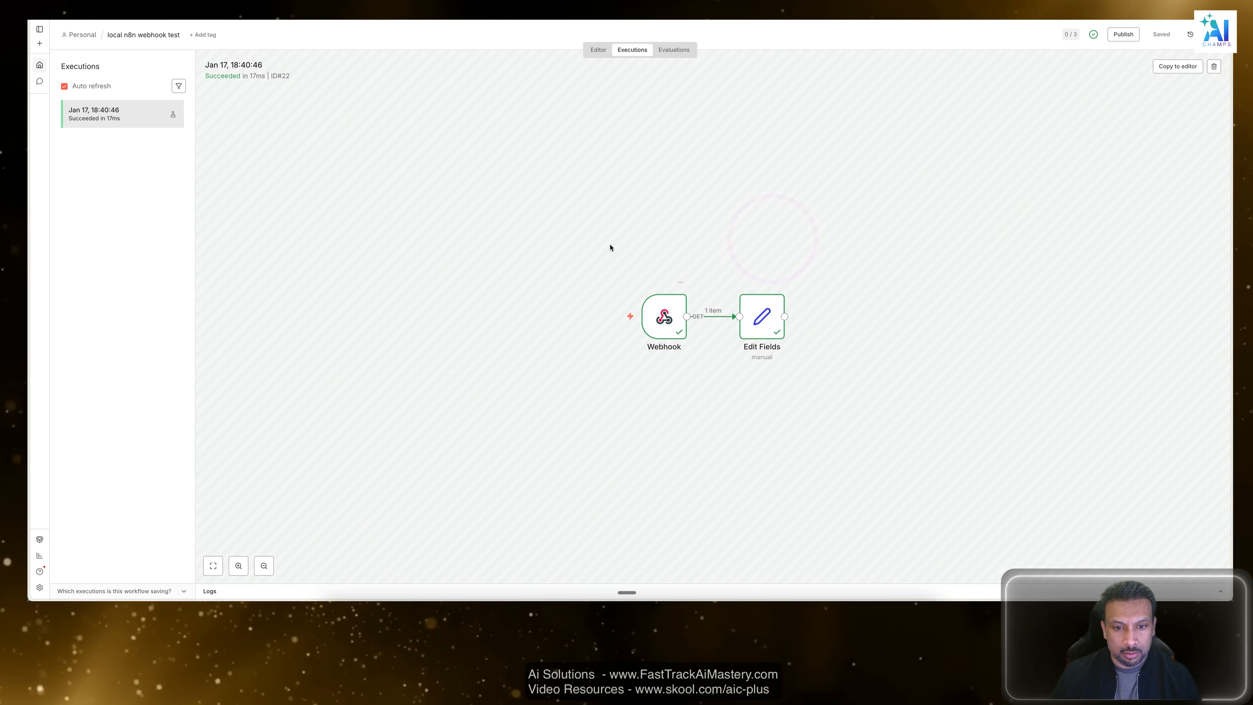
Check the Webhook node's recorded execution output, and set the node in the workflow editor to respond When Last Node Finishes.
{"action": "double_click", "coordinate": [669, 316]}
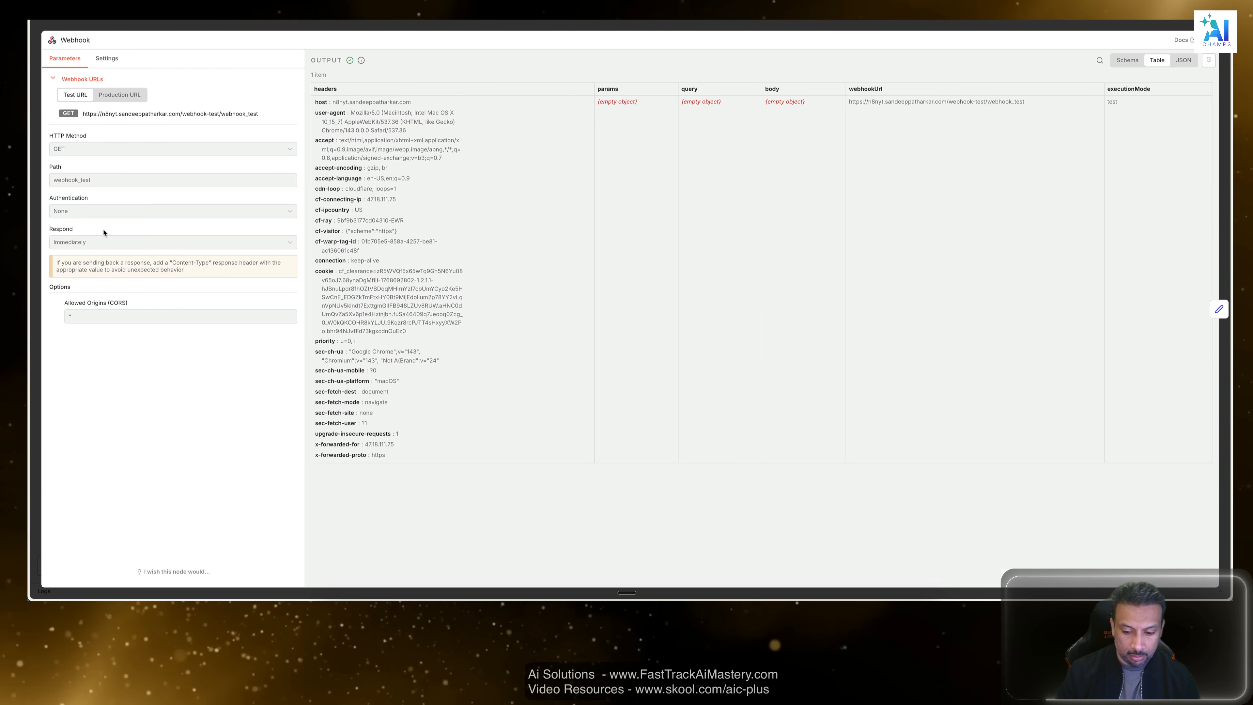
{"action": "key", "text": "super+equal"}
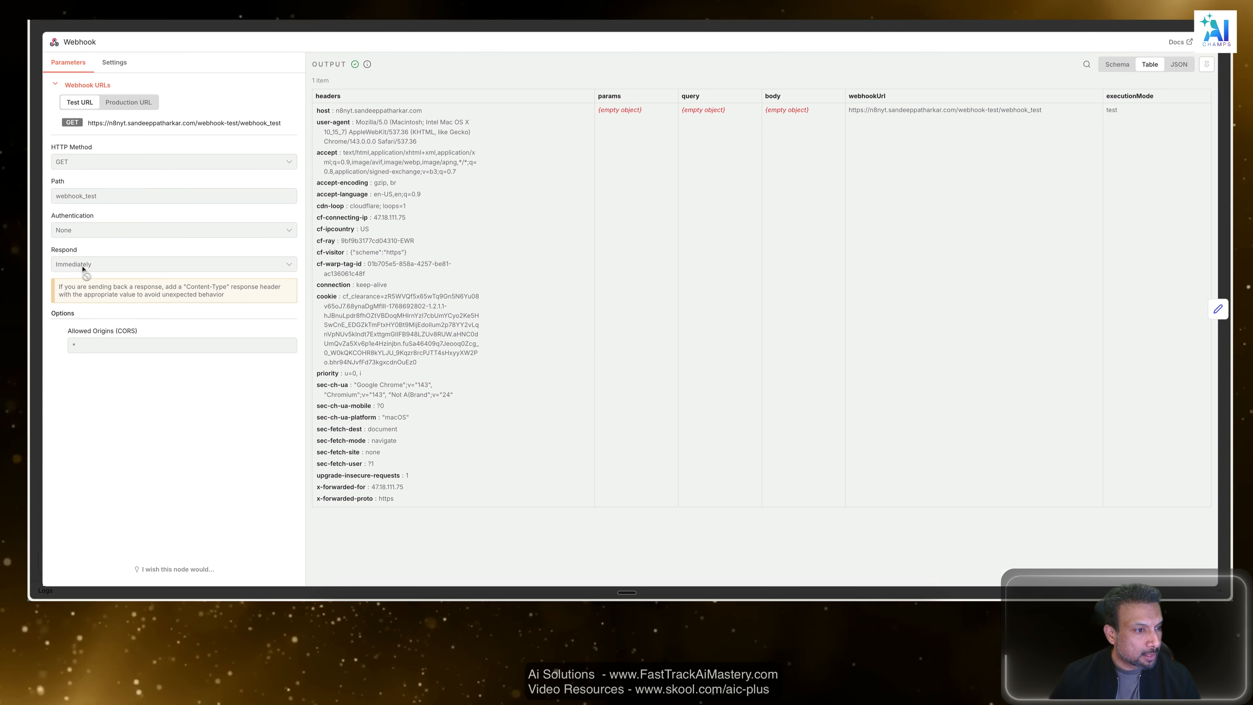
{"action": "left_click", "coordinate": [700, 27]}
{"action": "left_click", "coordinate": [594, 53]}
{"action": "double_click", "coordinate": [616, 198]}
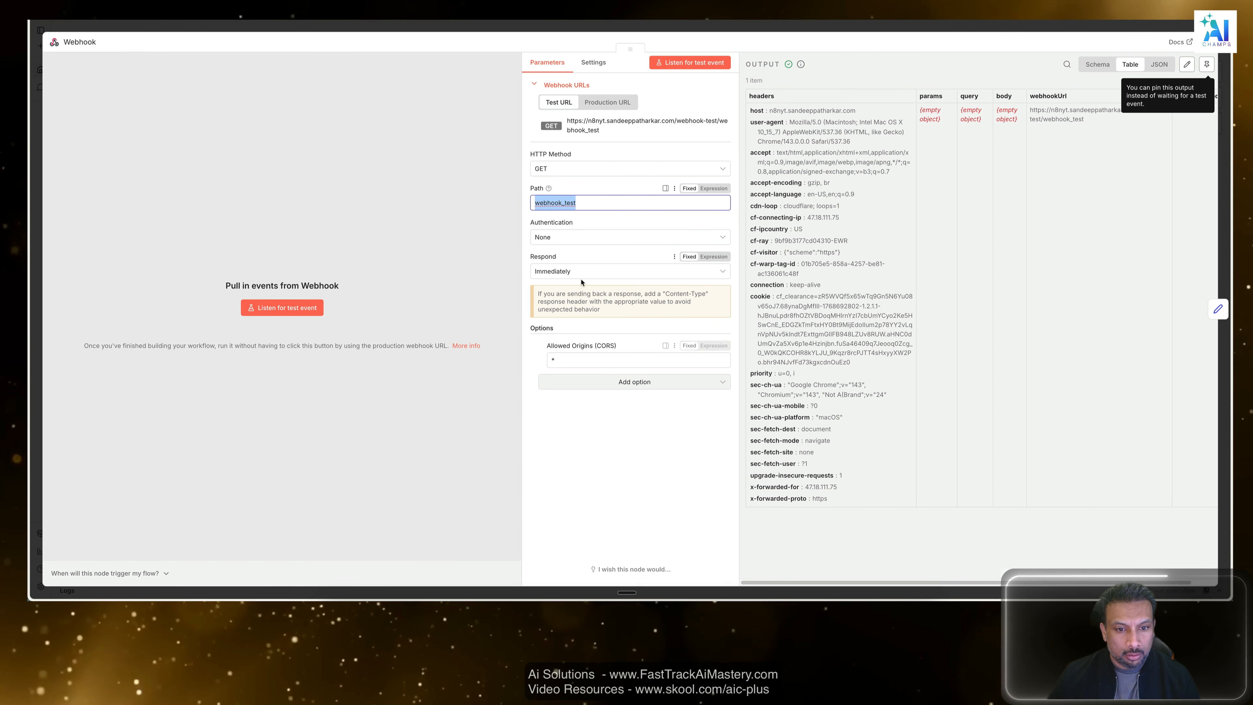
{"action": "left_click", "coordinate": [584, 271]}
{"action": "left_click", "coordinate": [584, 322]}
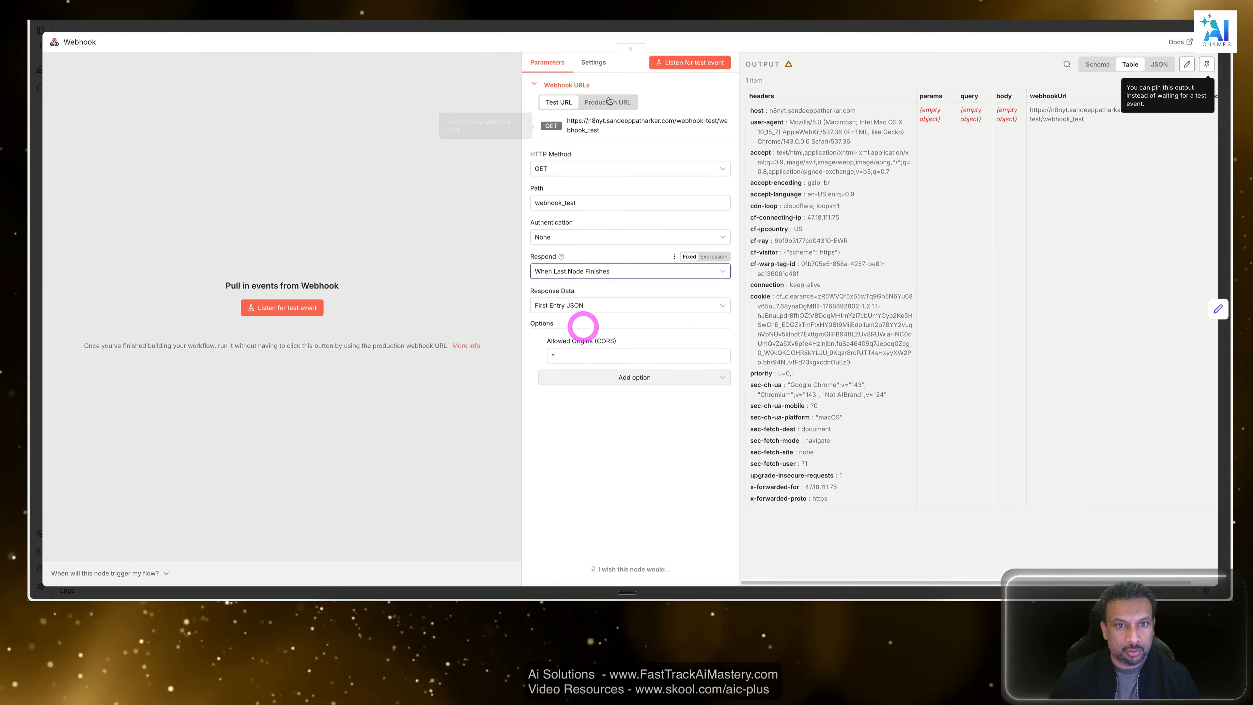
{"action": "left_click", "coordinate": [617, 25]}
{"action": "left_click", "coordinate": [887, 176]}
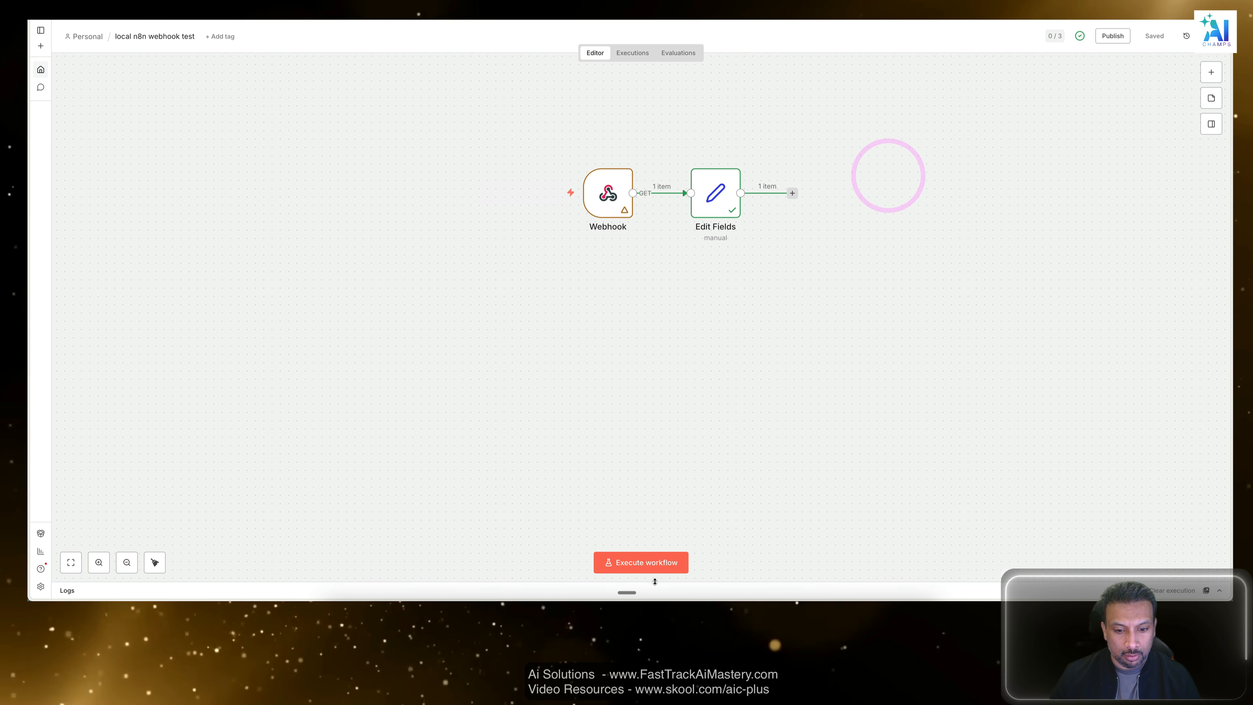
Execute the n8n workflow so it waits for the trigger, and reload the webhook test URL in its browser tab.
{"action": "left_click", "coordinate": [644, 562]}
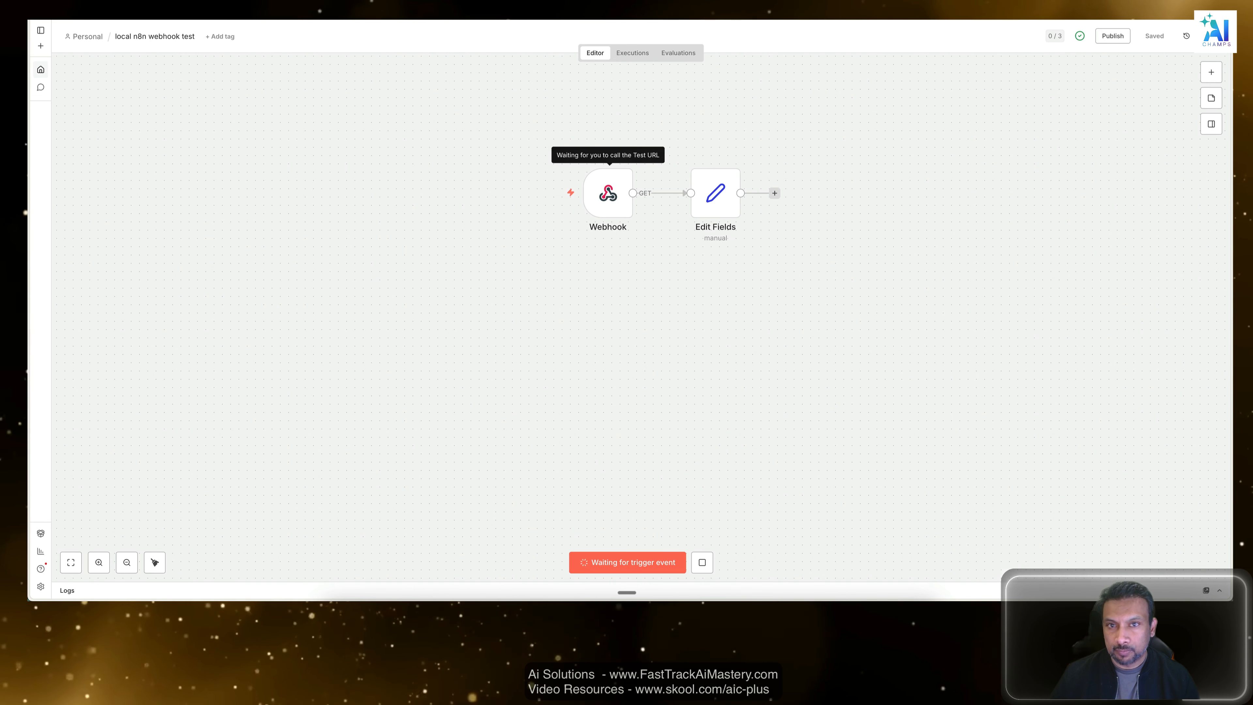
{"action": "left_click", "coordinate": [94, 5]}
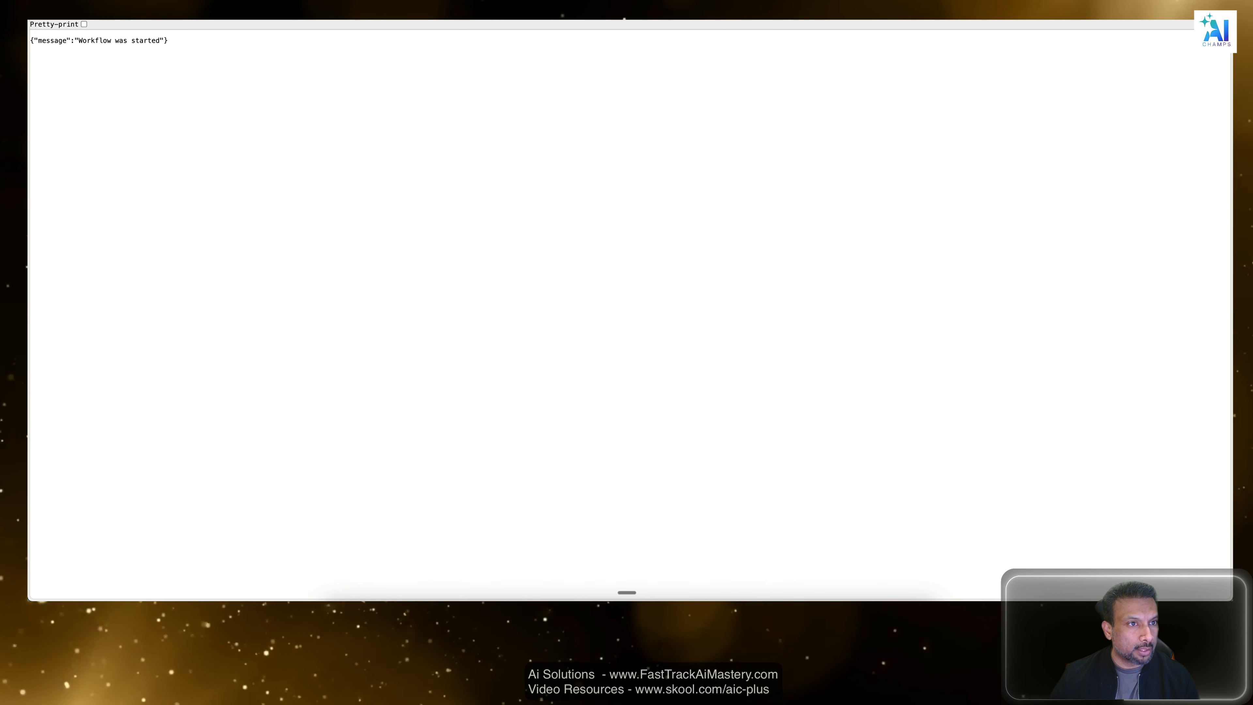
{"action": "left_click", "coordinate": [68, 1]}
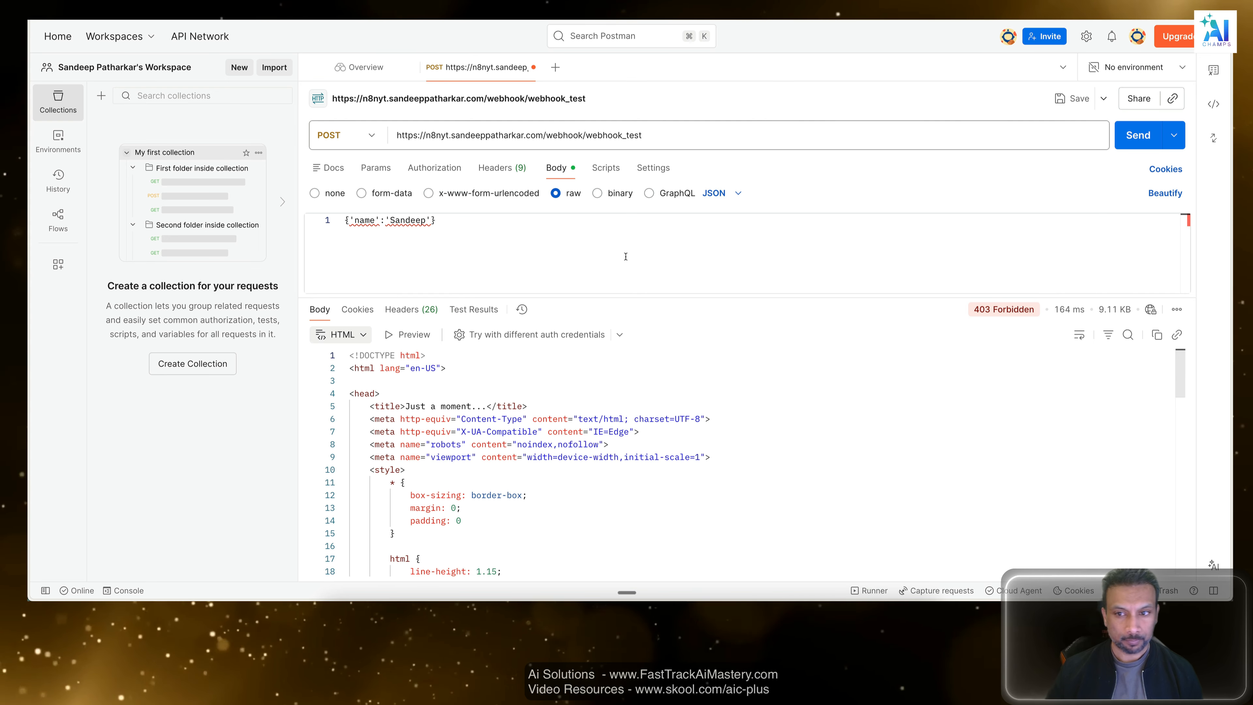
{"action": "left_click", "coordinate": [743, 233]}
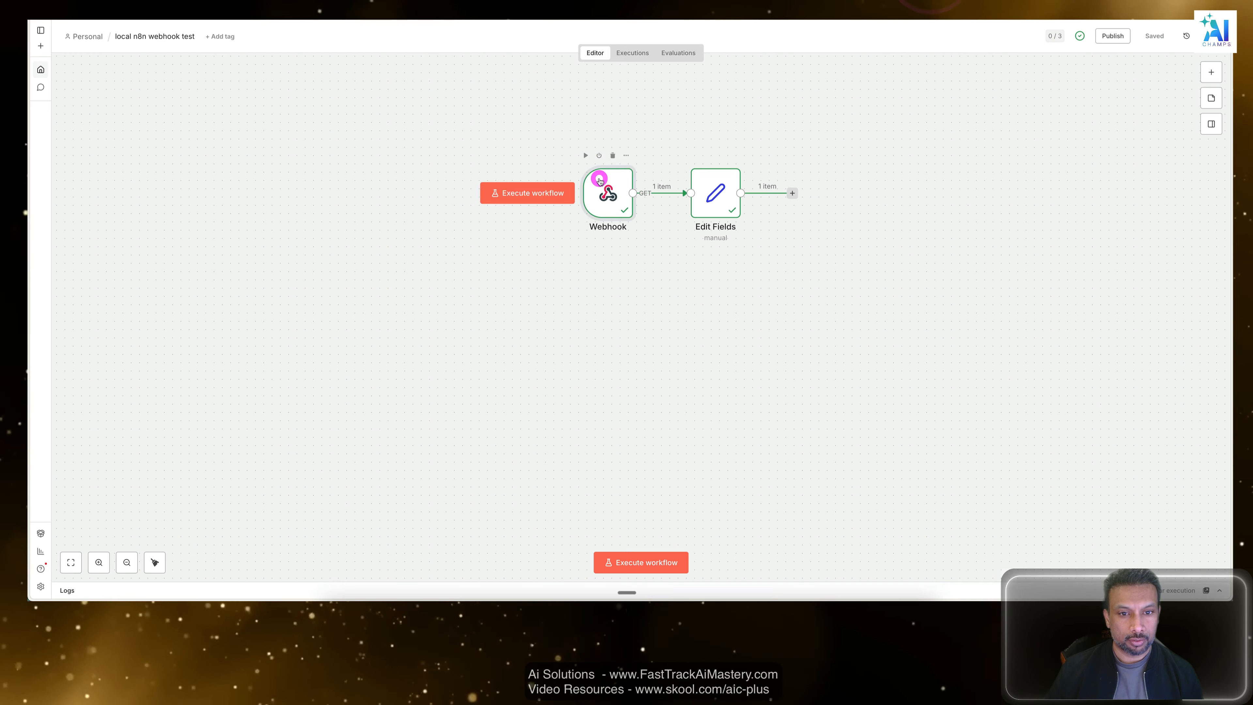
Change the Webhook node's HTTP method to POST and save the workflow.
{"action": "double_click", "coordinate": [595, 183]}
{"action": "left_click", "coordinate": [585, 177]}
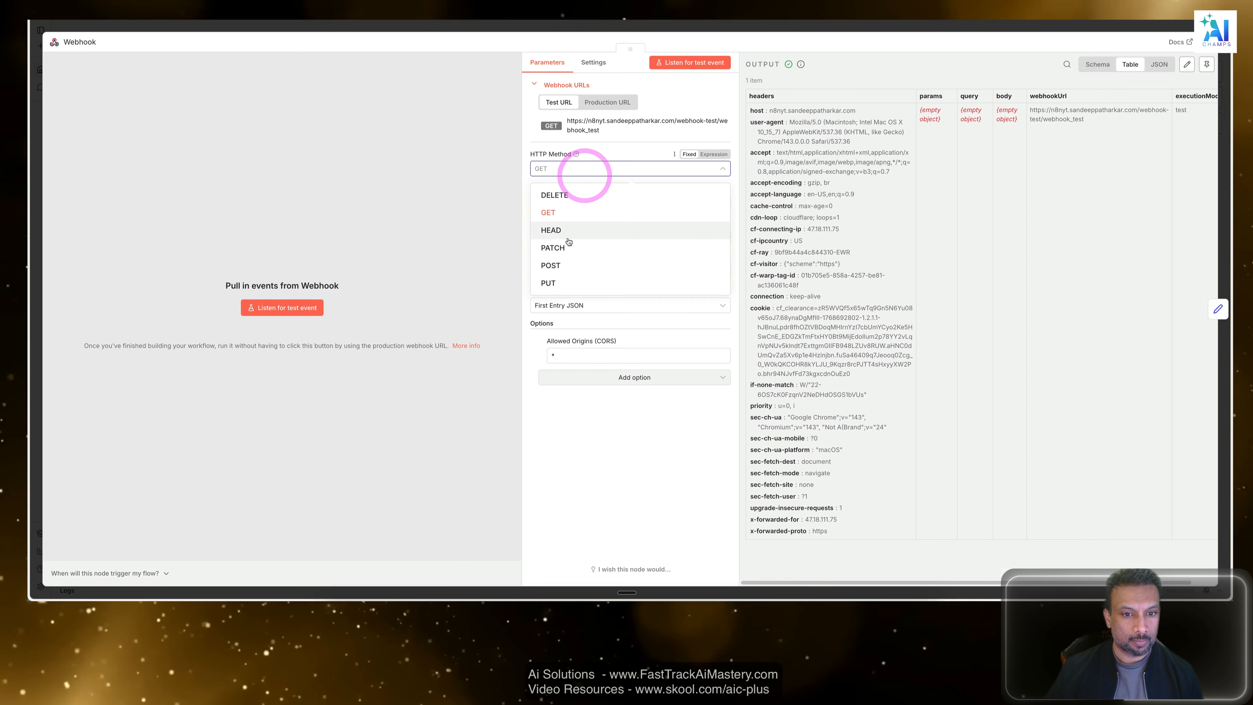
{"action": "left_click", "coordinate": [553, 255]}
{"action": "left_click", "coordinate": [609, 490]}
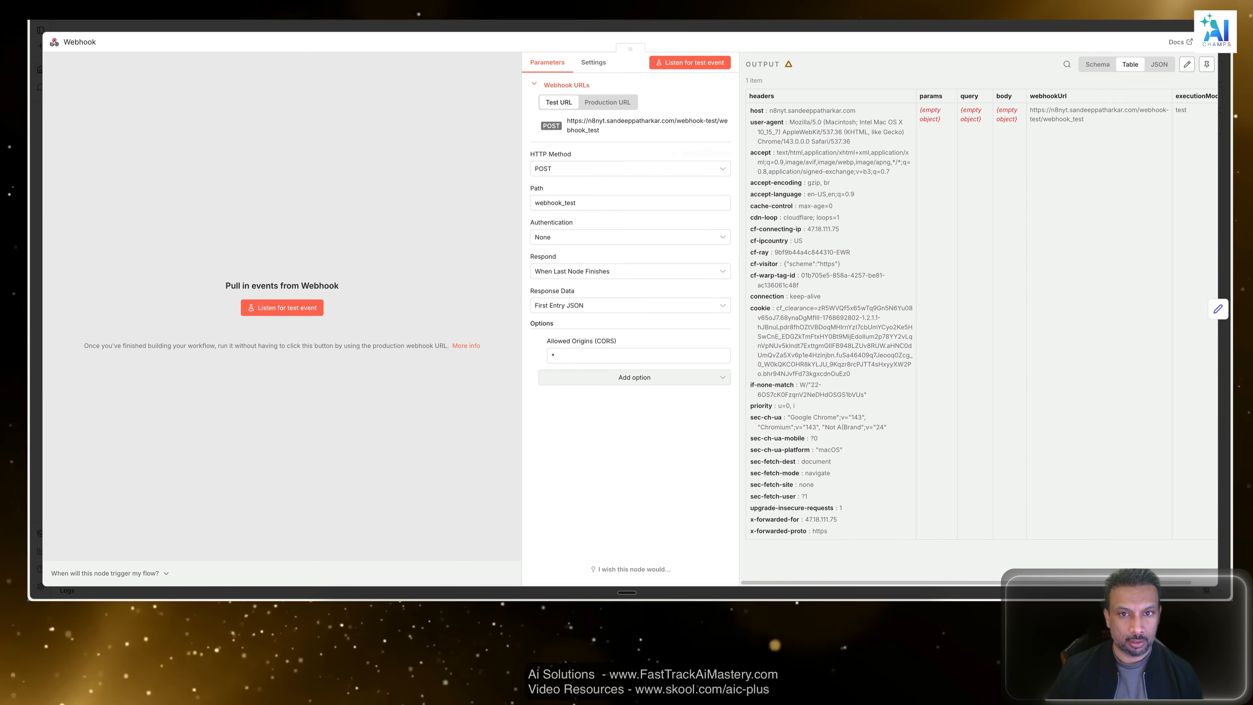
{"action": "left_click", "coordinate": [705, 26]}
{"action": "key", "text": "ctrl+s"}
{"action": "left_click", "coordinate": [768, 349]}
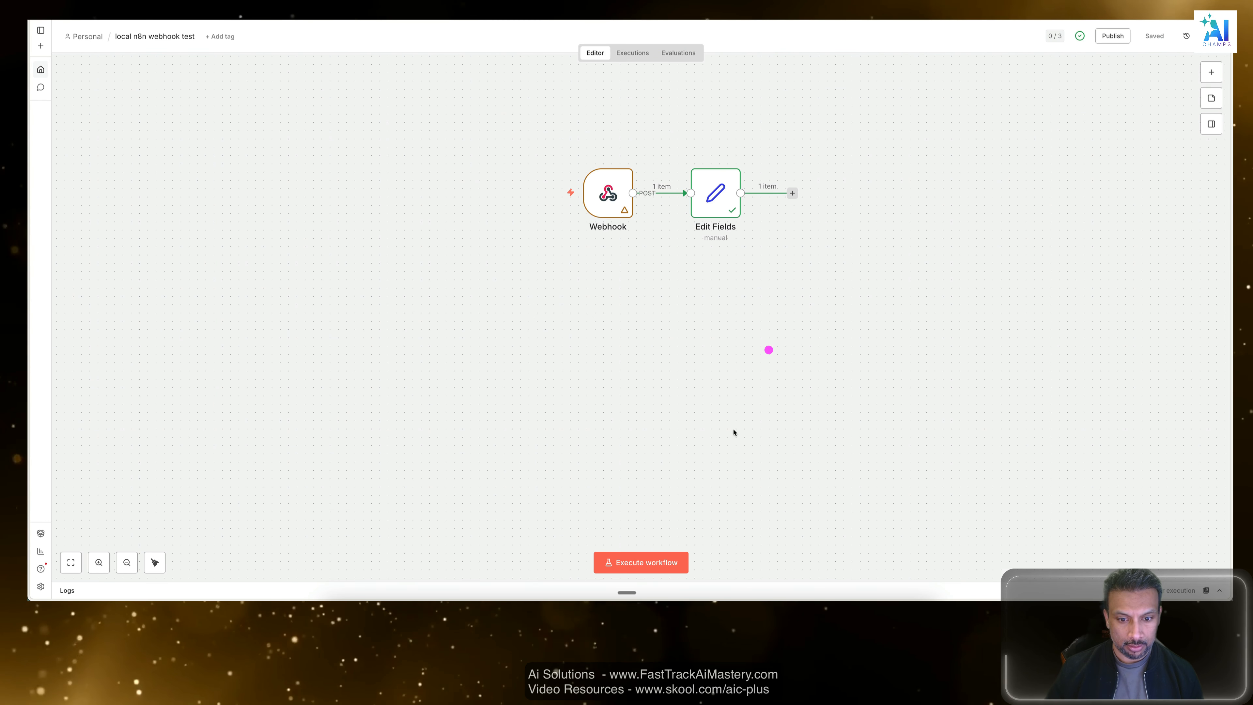
Execute the workflow so it listens for a POST request, and copy the test URL from the Webhook node.
{"action": "left_click", "coordinate": [652, 558]}
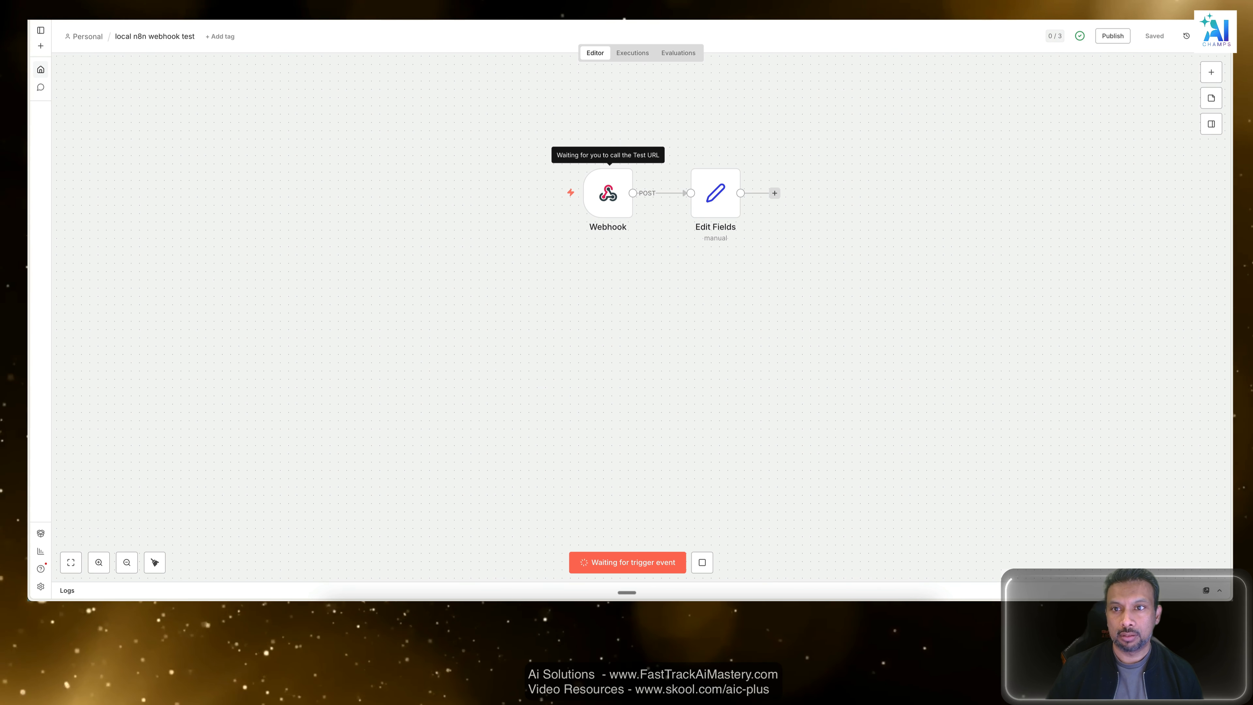
{"action": "double_click", "coordinate": [612, 188]}
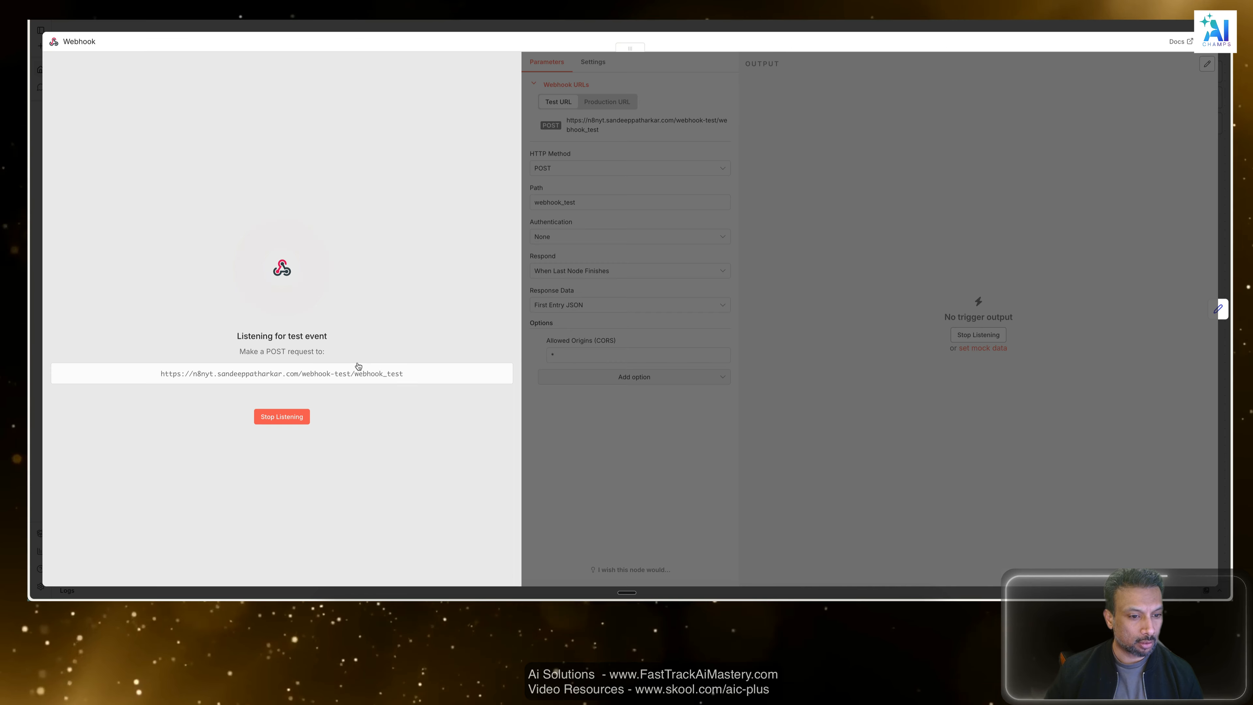
{"action": "left_click", "coordinate": [331, 373]}
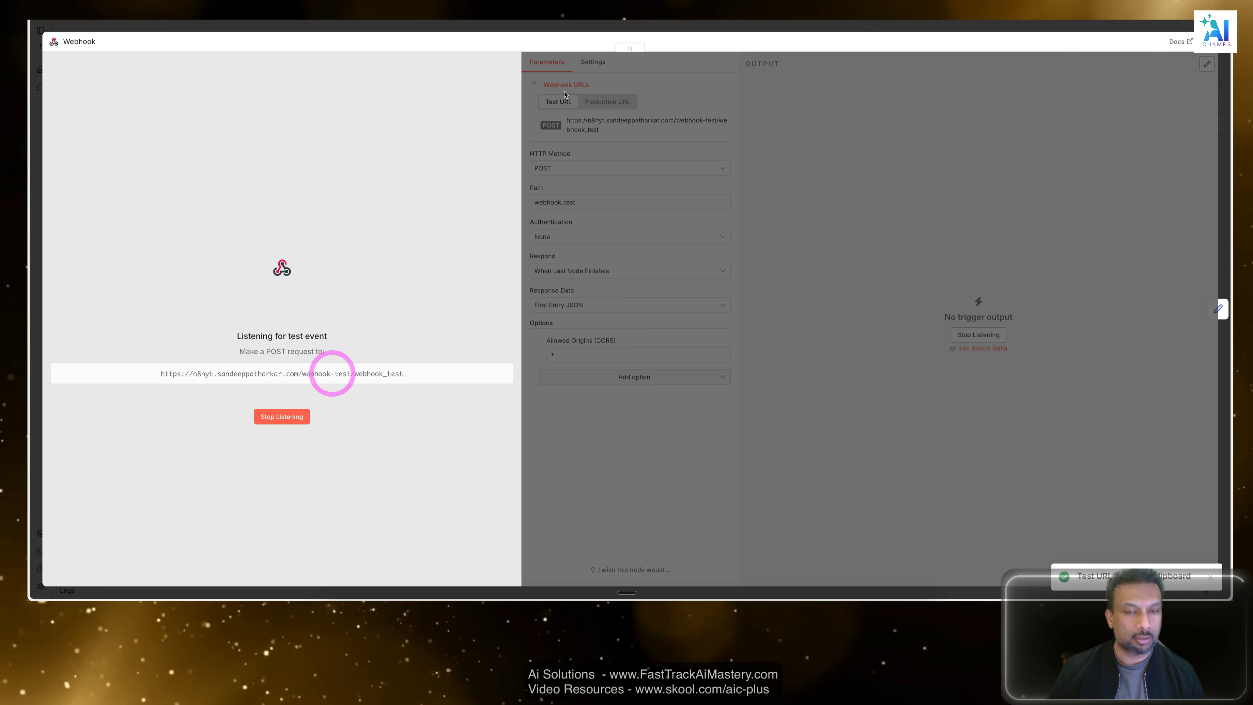
Replace the Postman request's URL with the copied test URL, send the POST request and review its response.
{"action": "key", "text": "ctrl+Tab"}
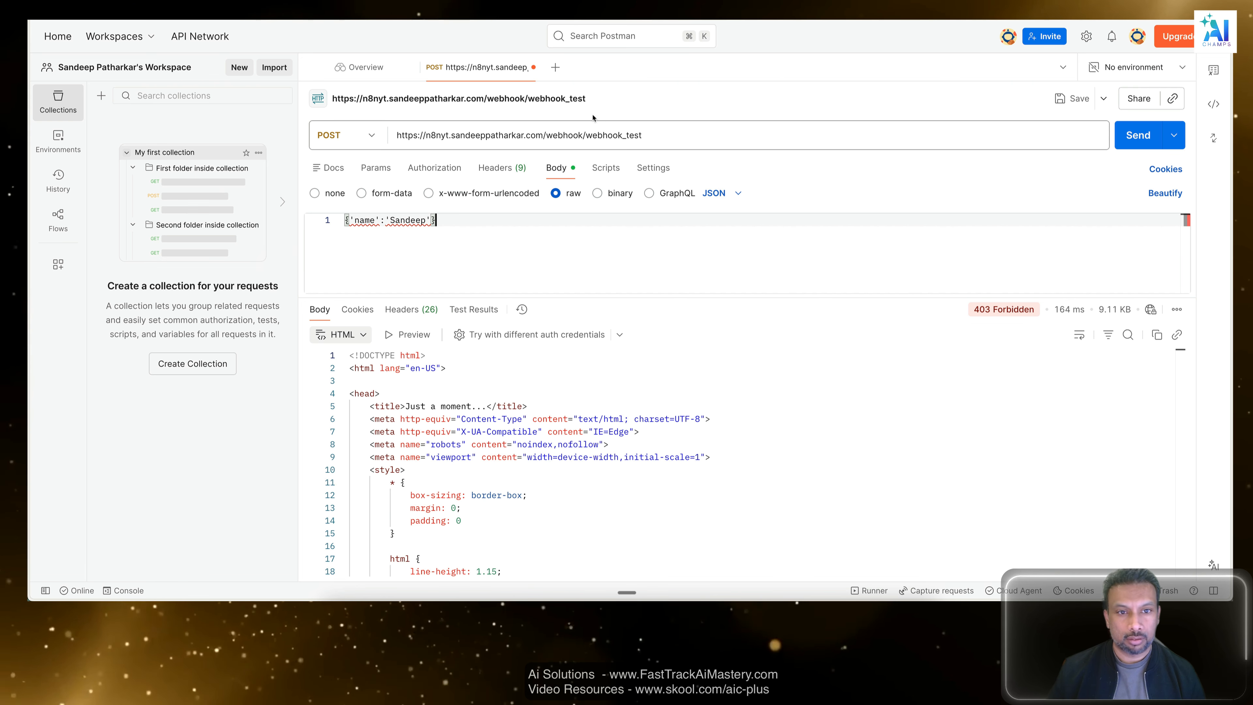
{"action": "left_click_drag", "start_coordinate": [680, 133], "coordinate": [374, 144]}
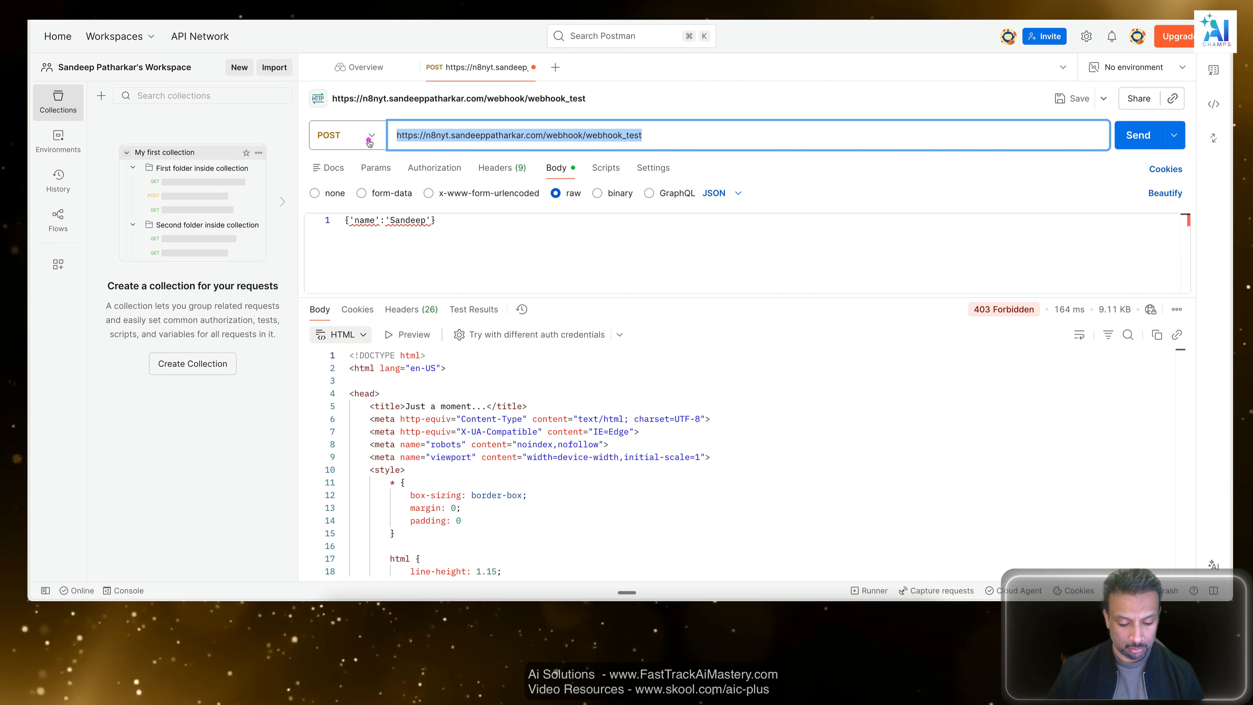
{"action": "key", "text": "super+v"}
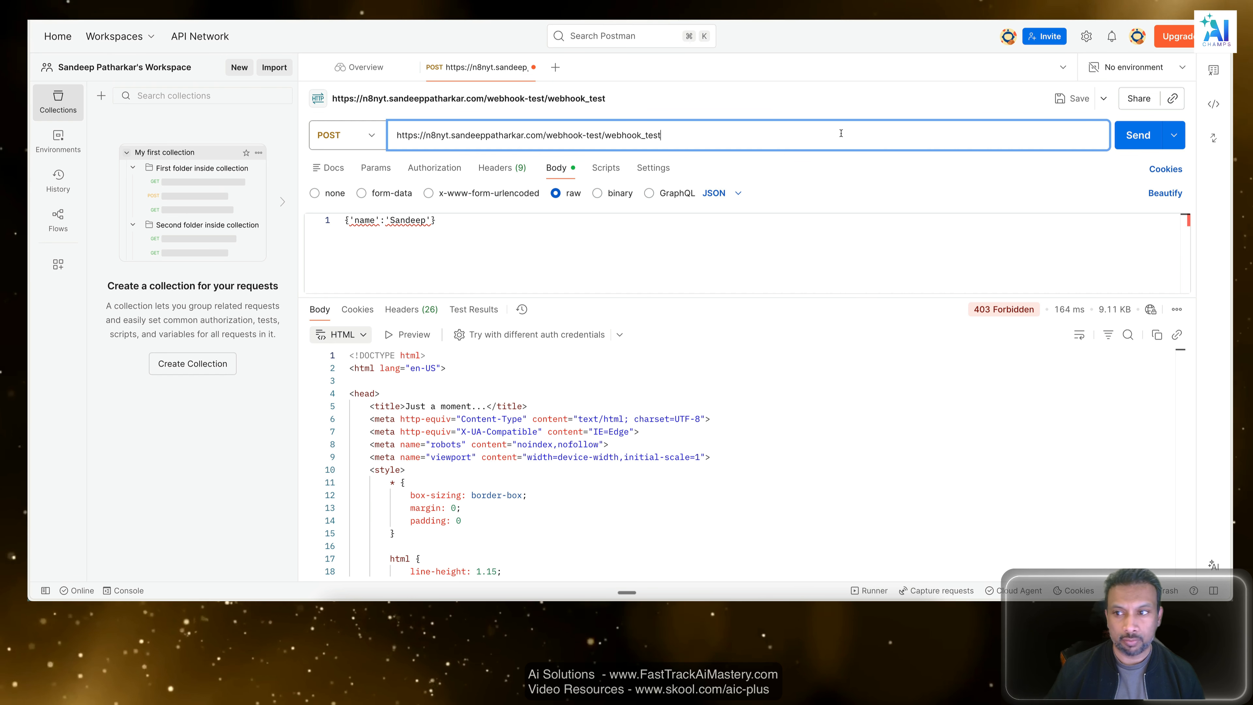
{"action": "left_click", "coordinate": [1140, 133]}
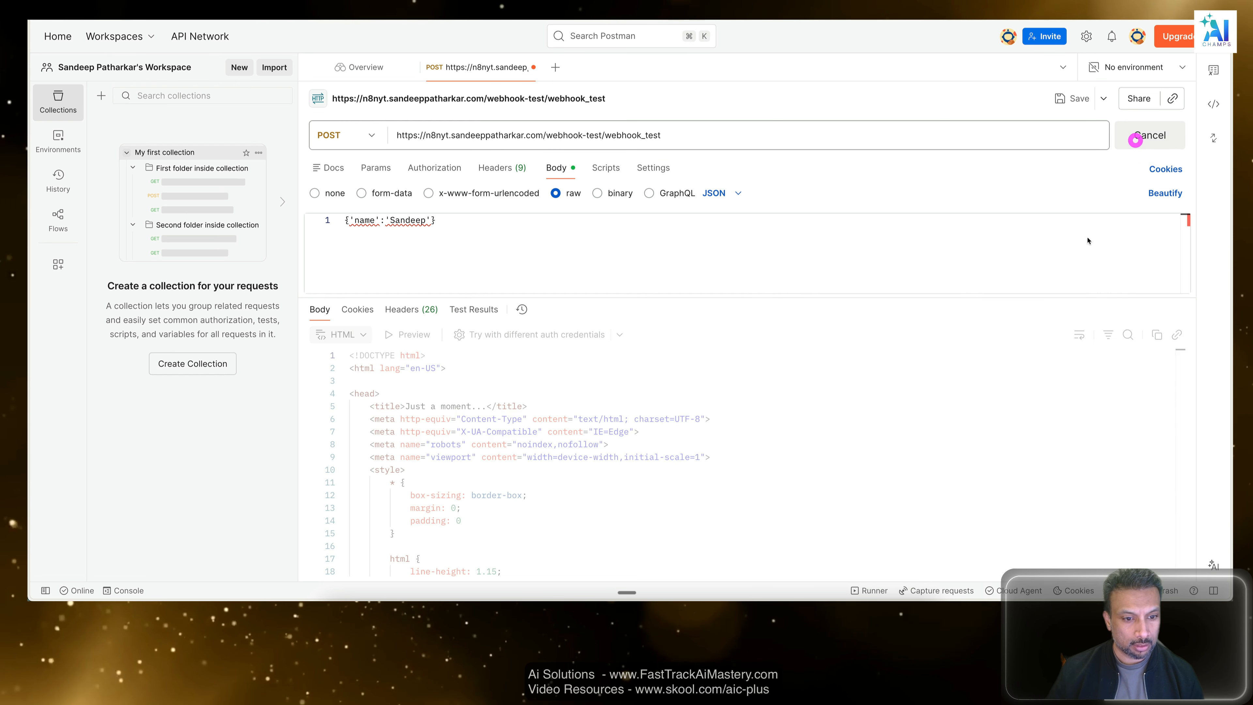
{"action": "left_click", "coordinate": [474, 309]}
{"action": "left_click", "coordinate": [326, 309]}
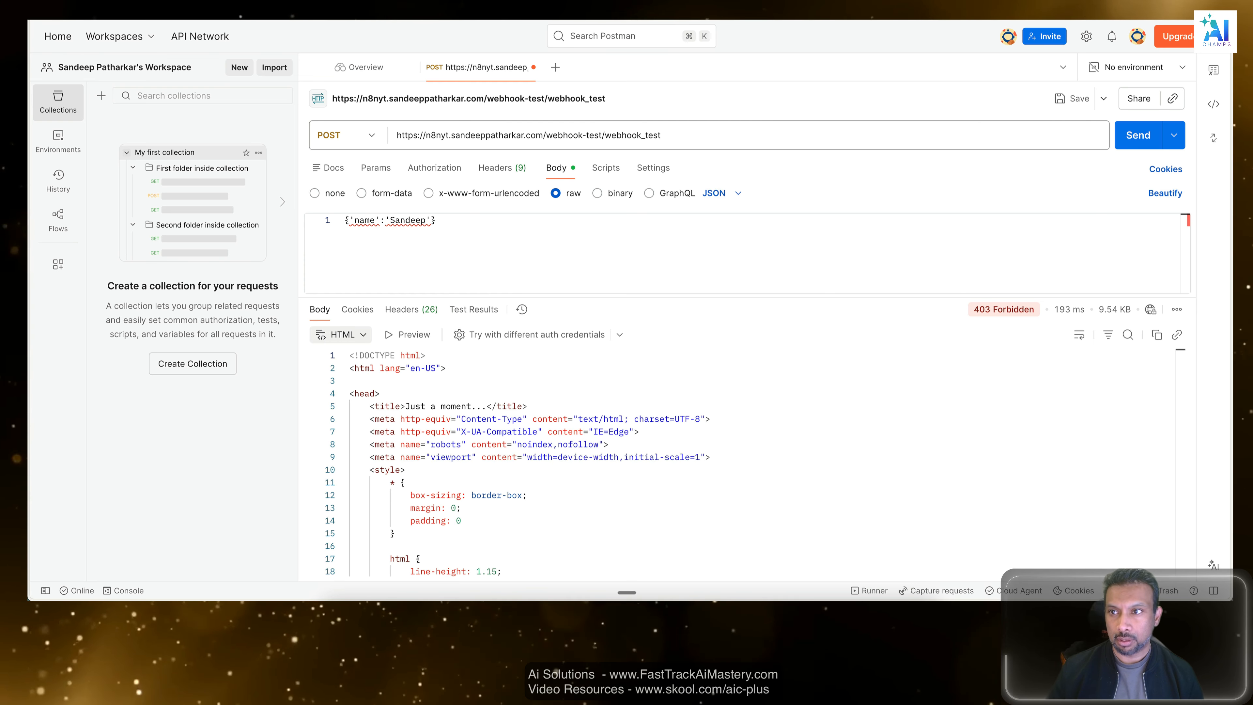
Open the browser's AI assistant beside the Postman request and send it the message "clear".
{"action": "key", "text": "super+Tab"}
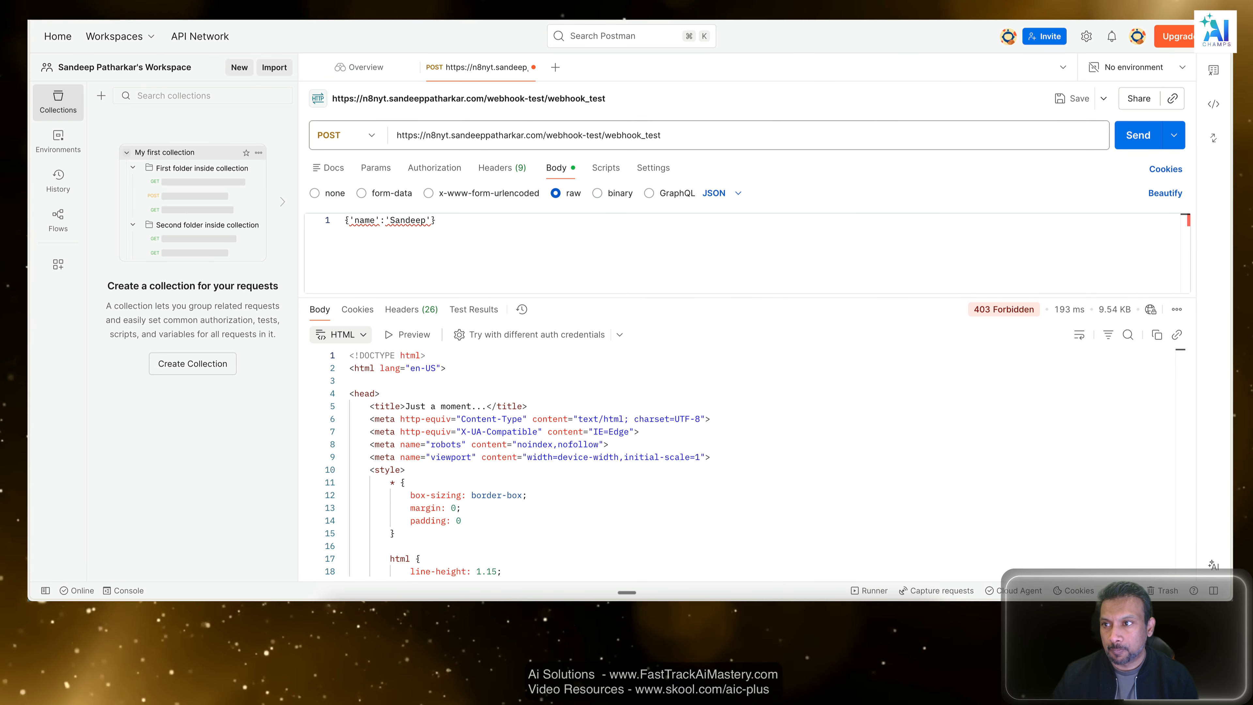
{"action": "left_click_drag", "start_coordinate": [1198, 60], "coordinate": [930, 60]}
{"action": "left_click", "coordinate": [1110, 572]}
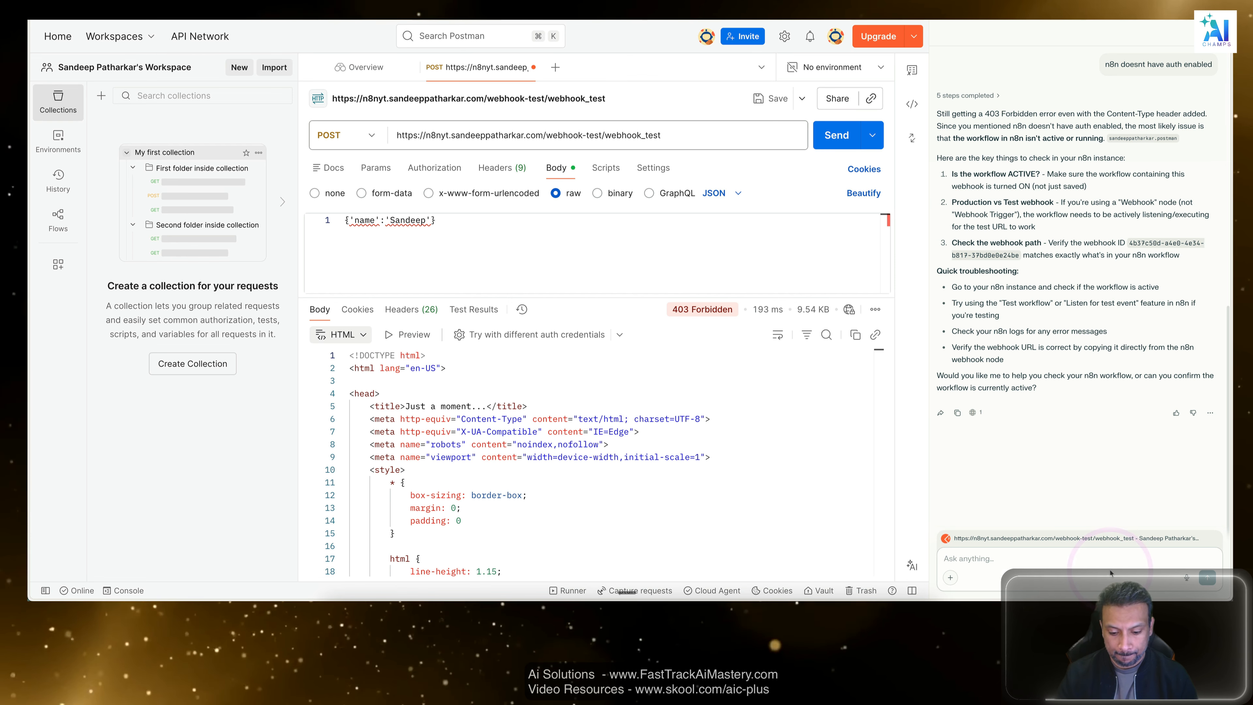
{"action": "type", "text": "clear"}
{"action": "key", "text": "Return"}
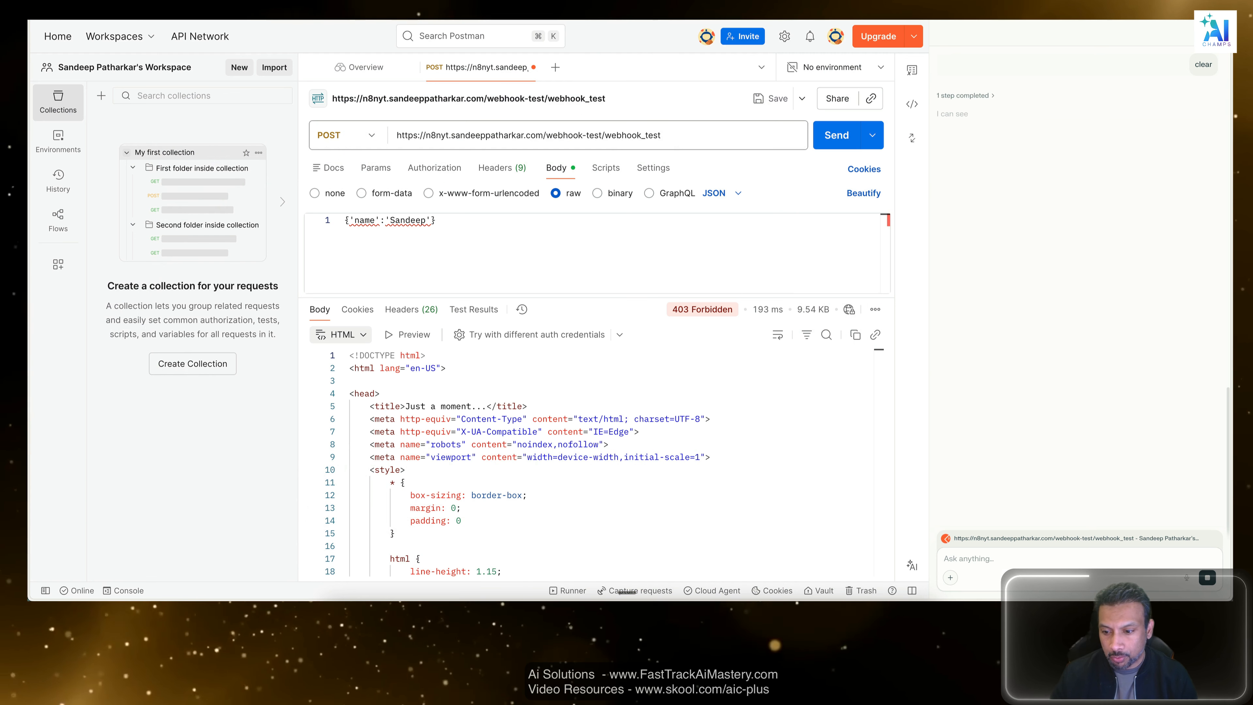
Tell the assistant that the get worked but the post is not working, and that "the course" is also enabled.
{"action": "left_click", "coordinate": [1051, 553]}
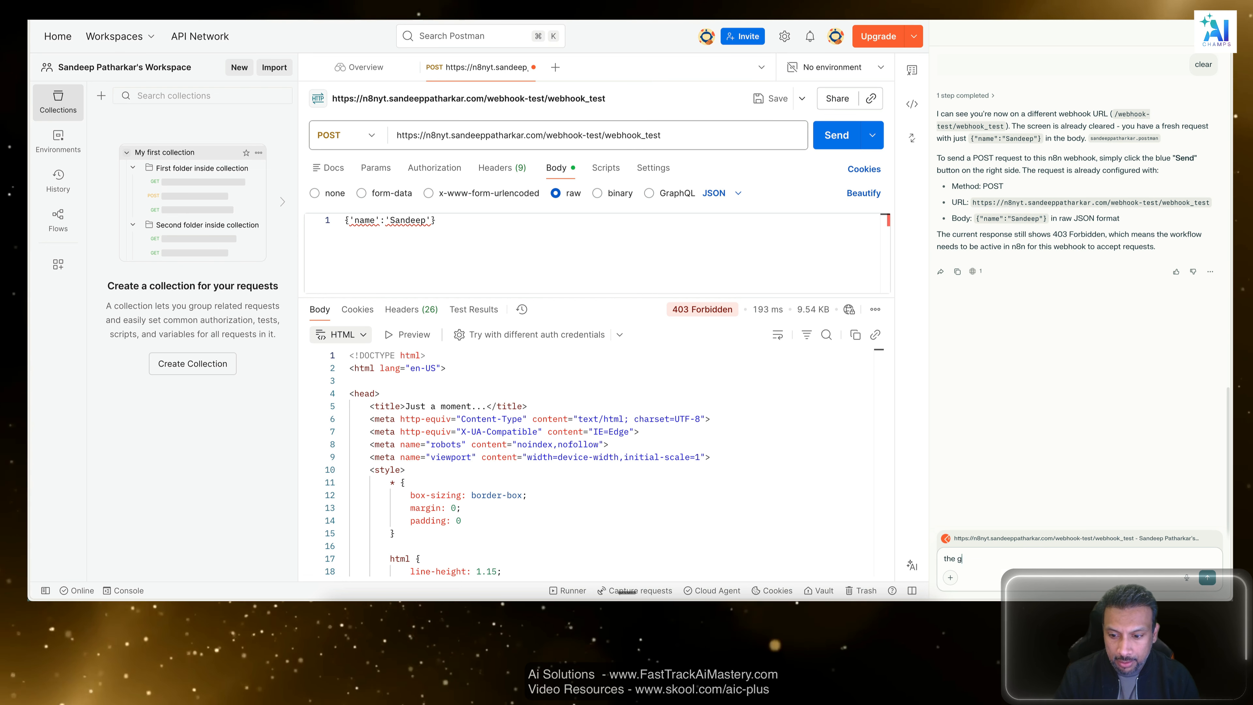
{"action": "type", "text": "et to this, and it worked, but"}
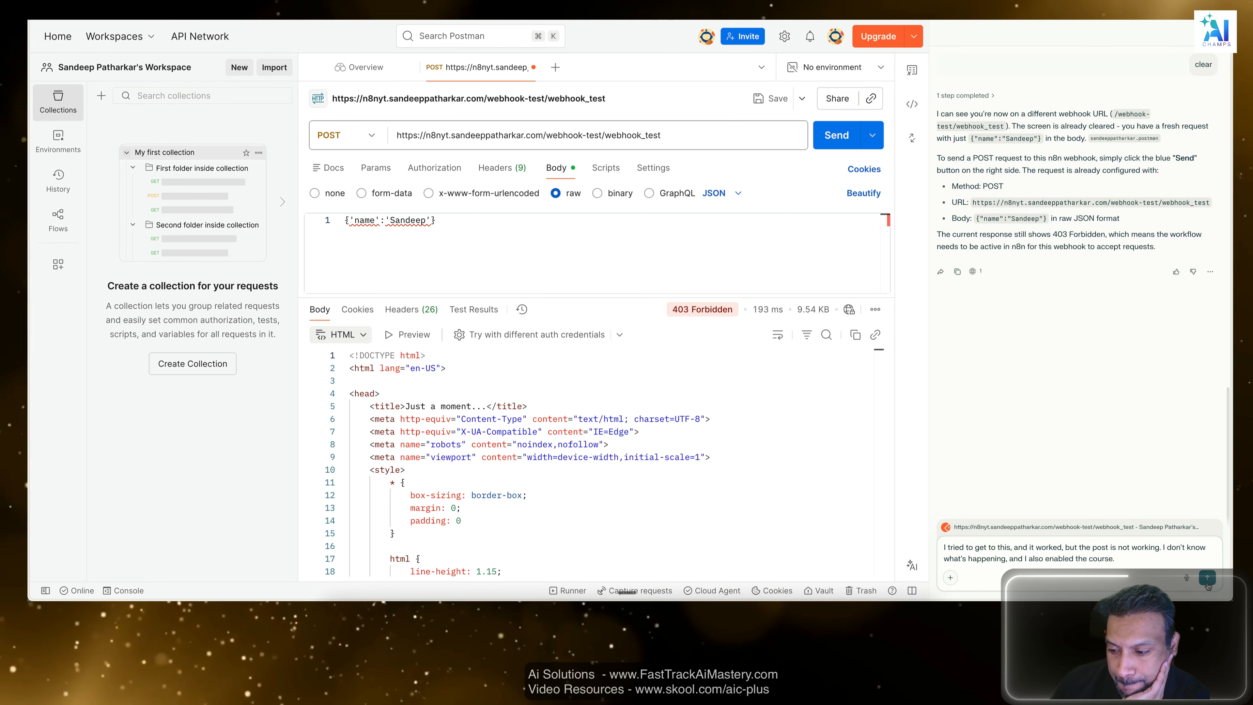
{"action": "left_click", "coordinate": [1208, 580]}
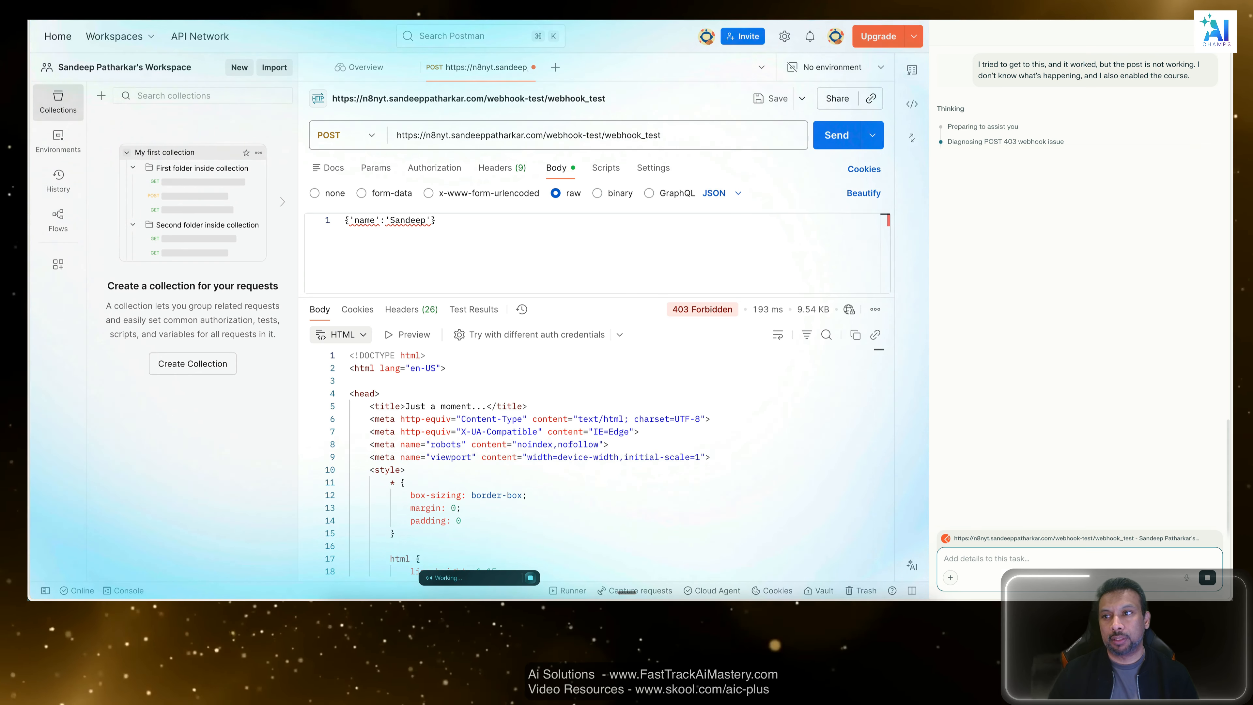
Search for "403 forbidden" in a new browser tab and read the explanation of the error.
{"action": "key", "text": "super+t"}
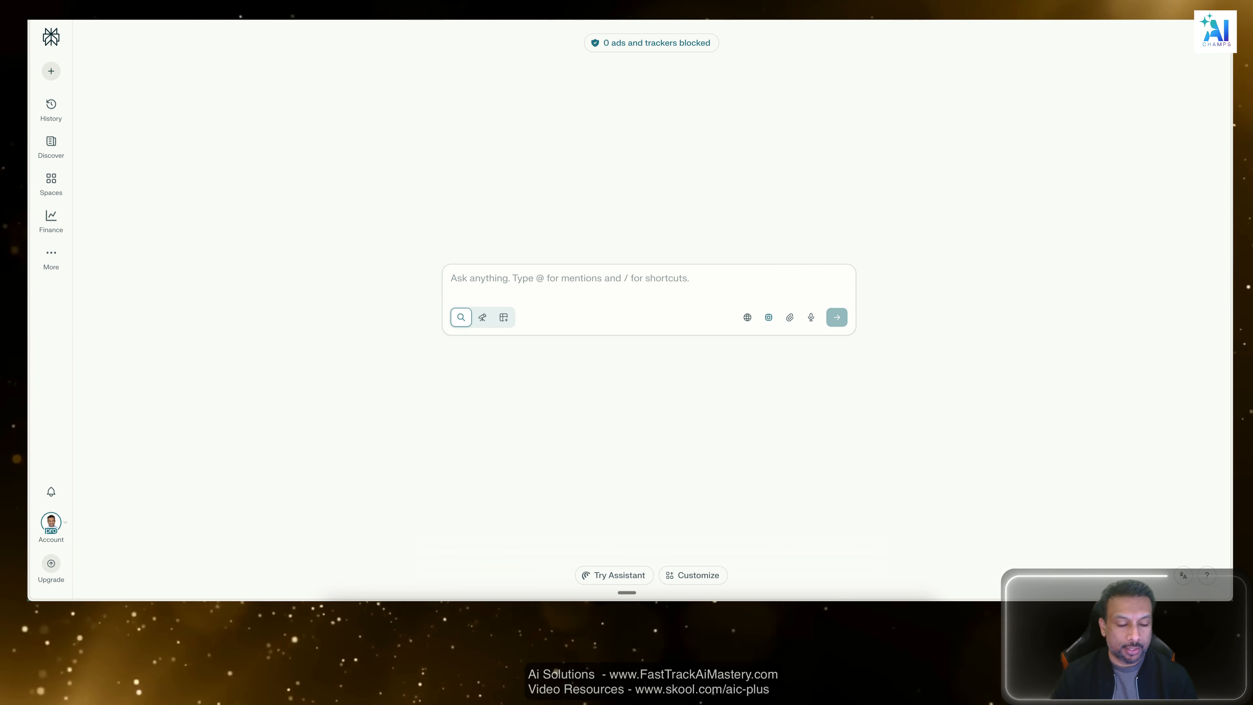
{"action": "type", "text": "3 forbidden"}
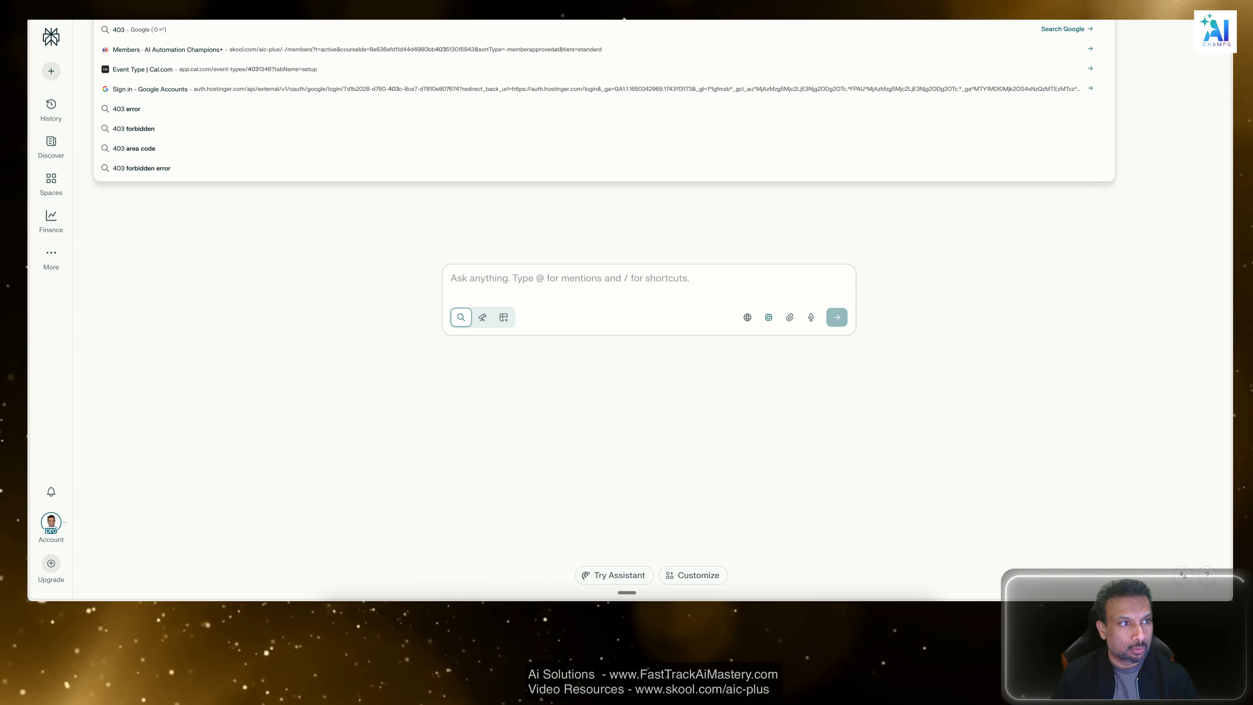
{"action": "key", "text": "Return"}
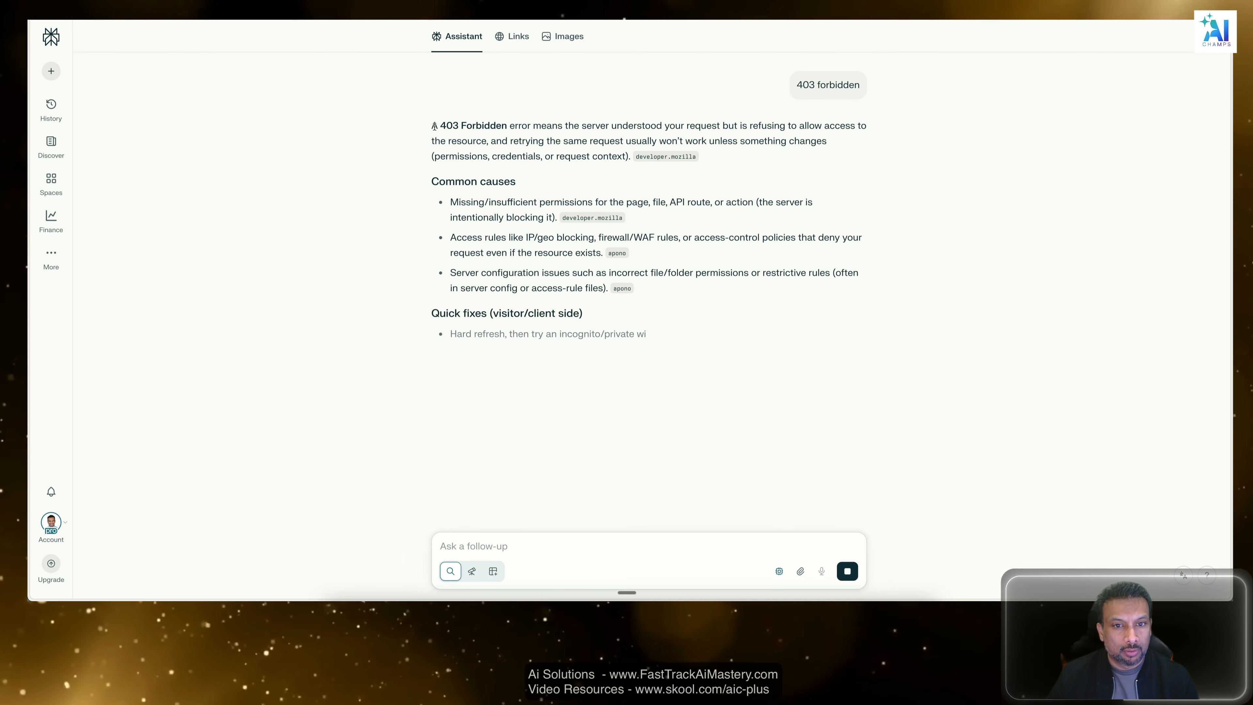
{"action": "left_click_drag", "start_coordinate": [434, 126], "coordinate": [574, 140]}
{"action": "key", "text": "super+Tab"}
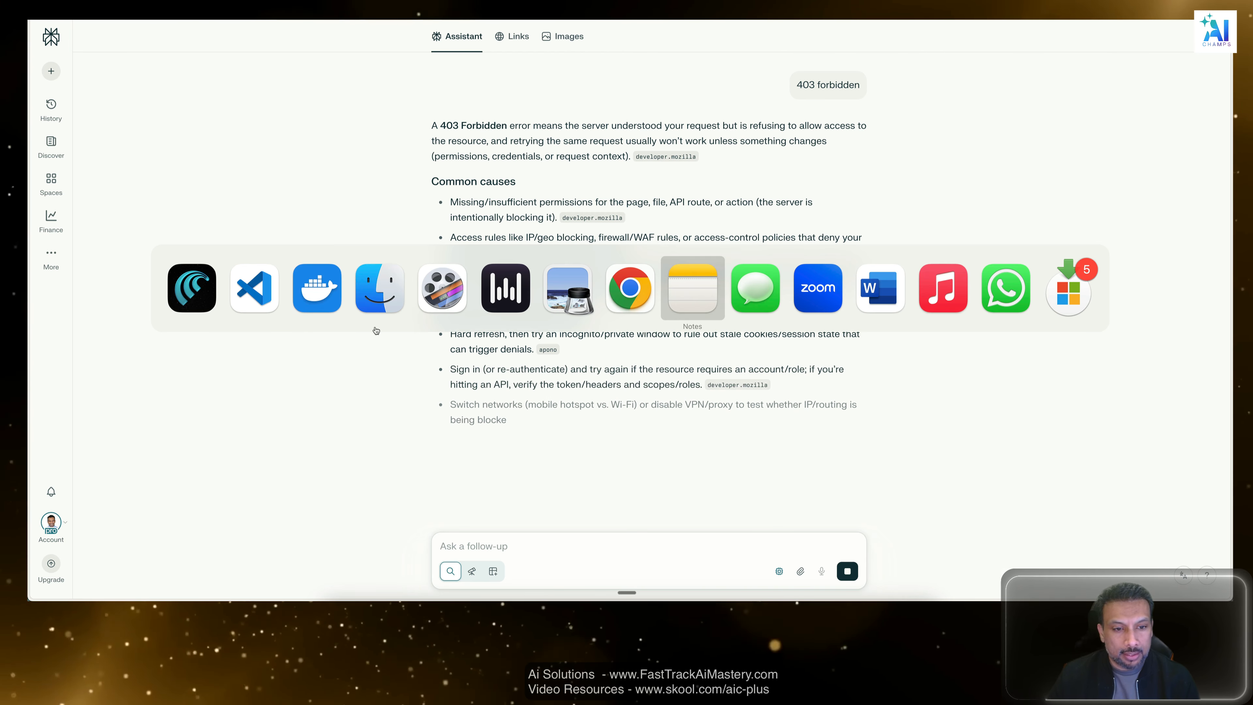
In VS Code, tell Amazon Q that it's running and a n8n workflow with a sample webhook was created, "get is working but post is giving 403 error".
{"action": "left_click", "coordinate": [252, 287]}
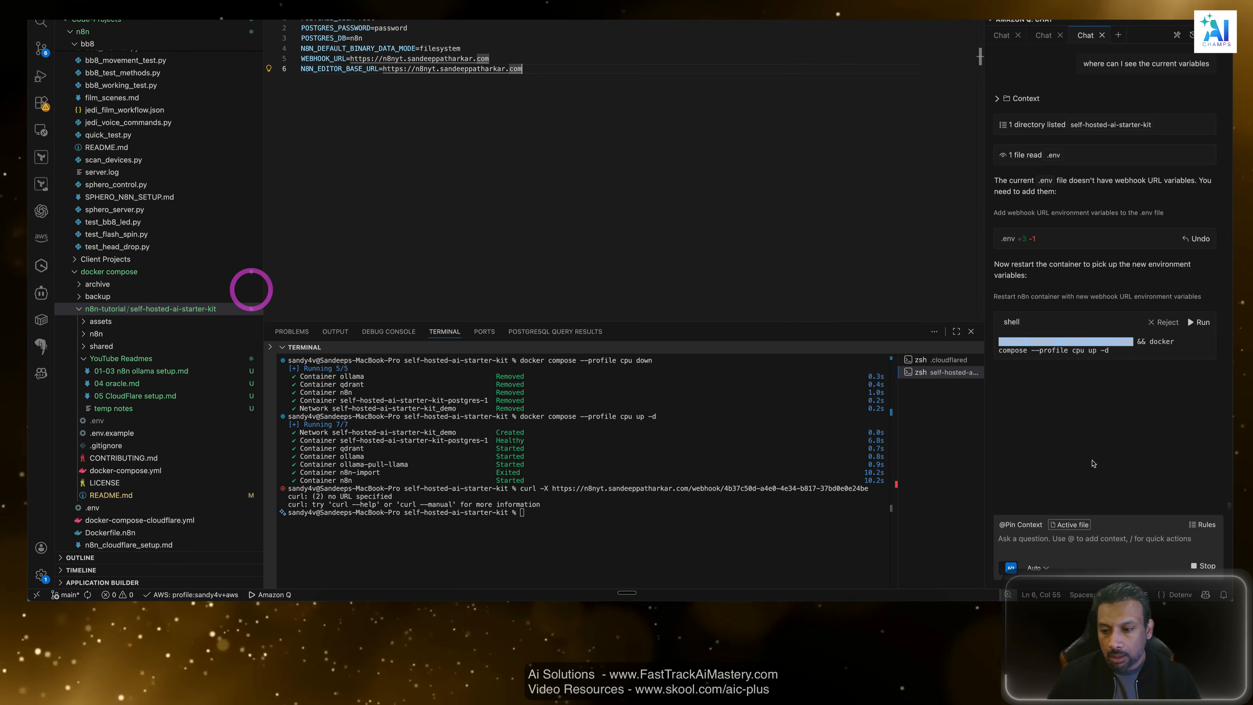
{"action": "left_click", "coordinate": [1089, 537]}
{"action": "type", "text": "it"}
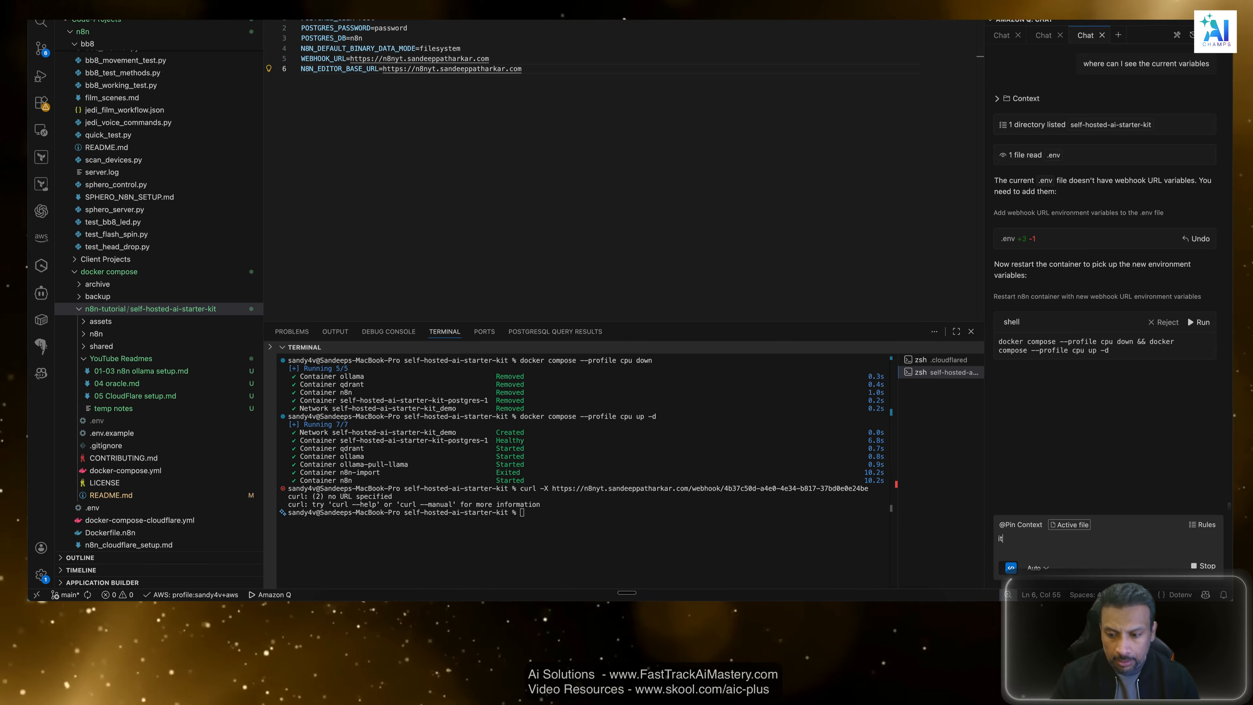
{"action": "type", "text": "s running . "}
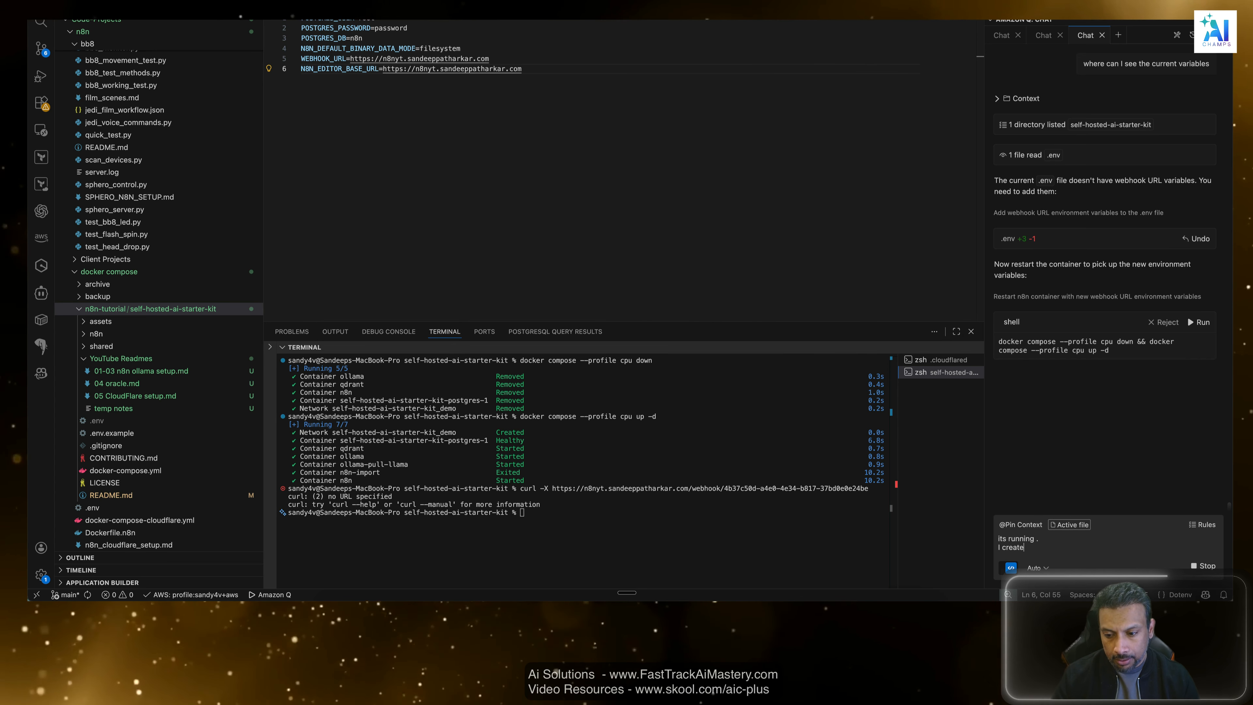
{"action": "type", "text": "I created a ni"}
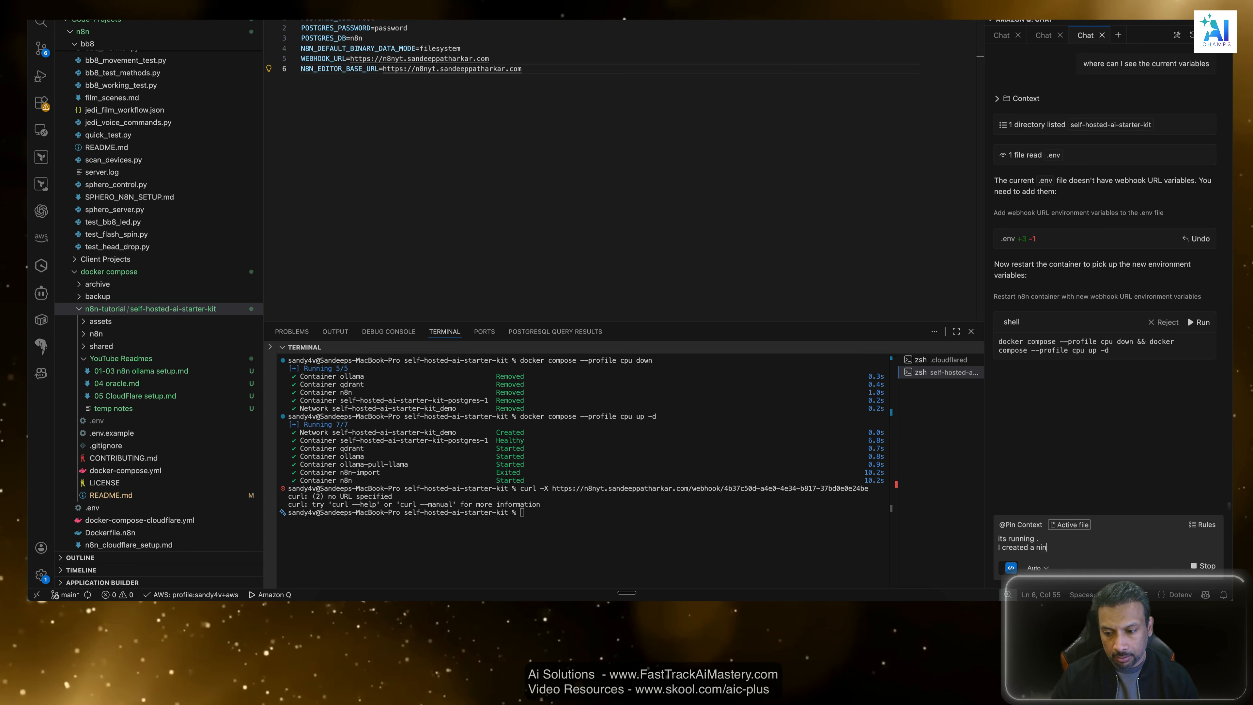
{"action": "key", "text": "BackSpace"}
{"action": "type", "text": "8n workflow with a sample"}
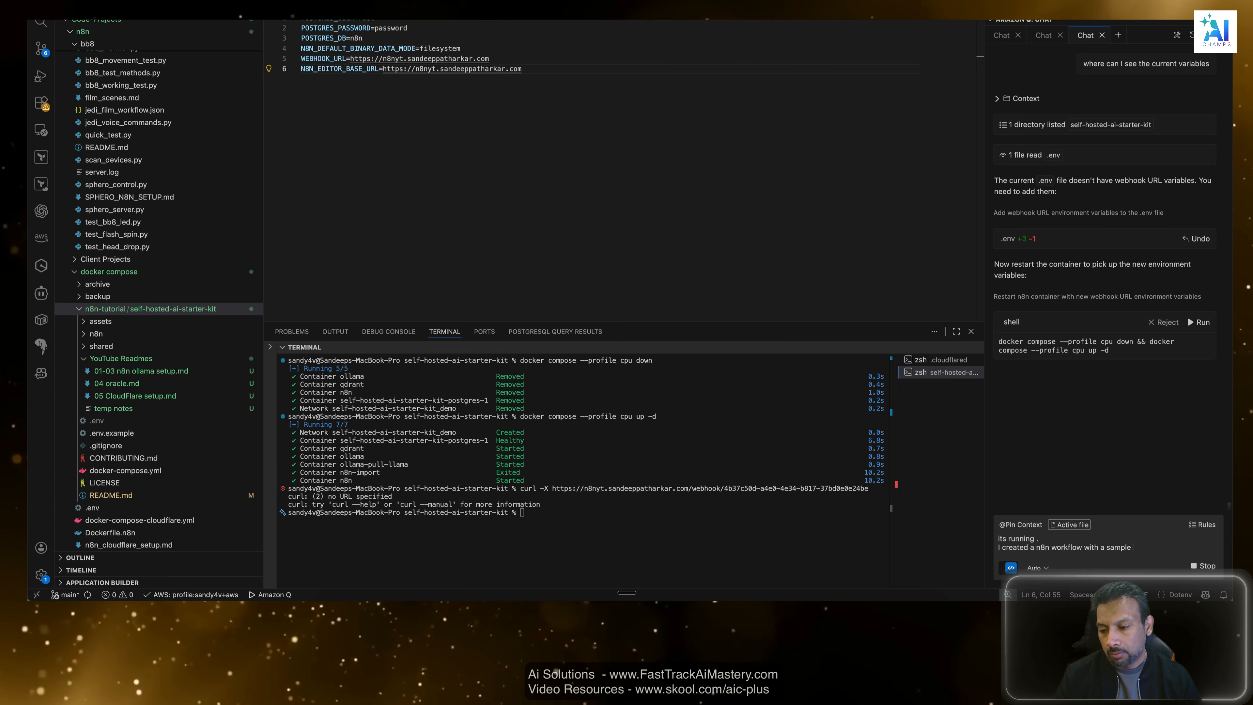
{"action": "type", "text": " webhook"}
{"action": "key", "text": "shift+Return"}
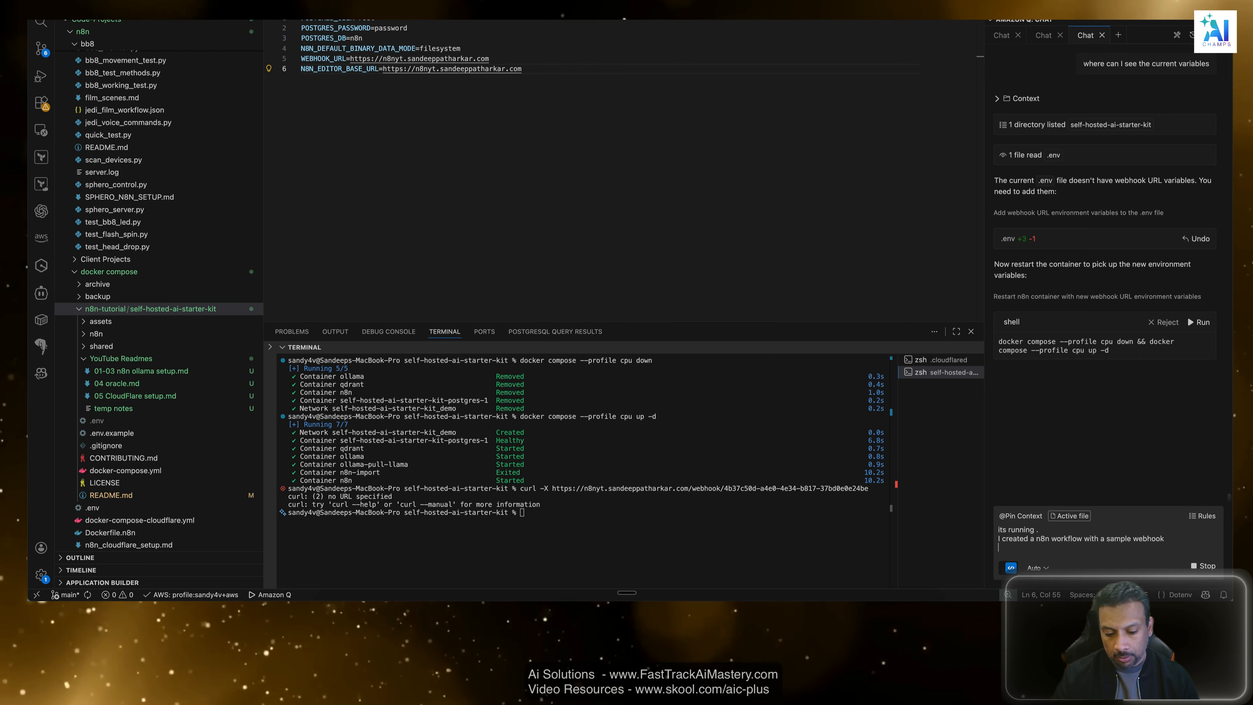
{"action": "type", "text": "work"}
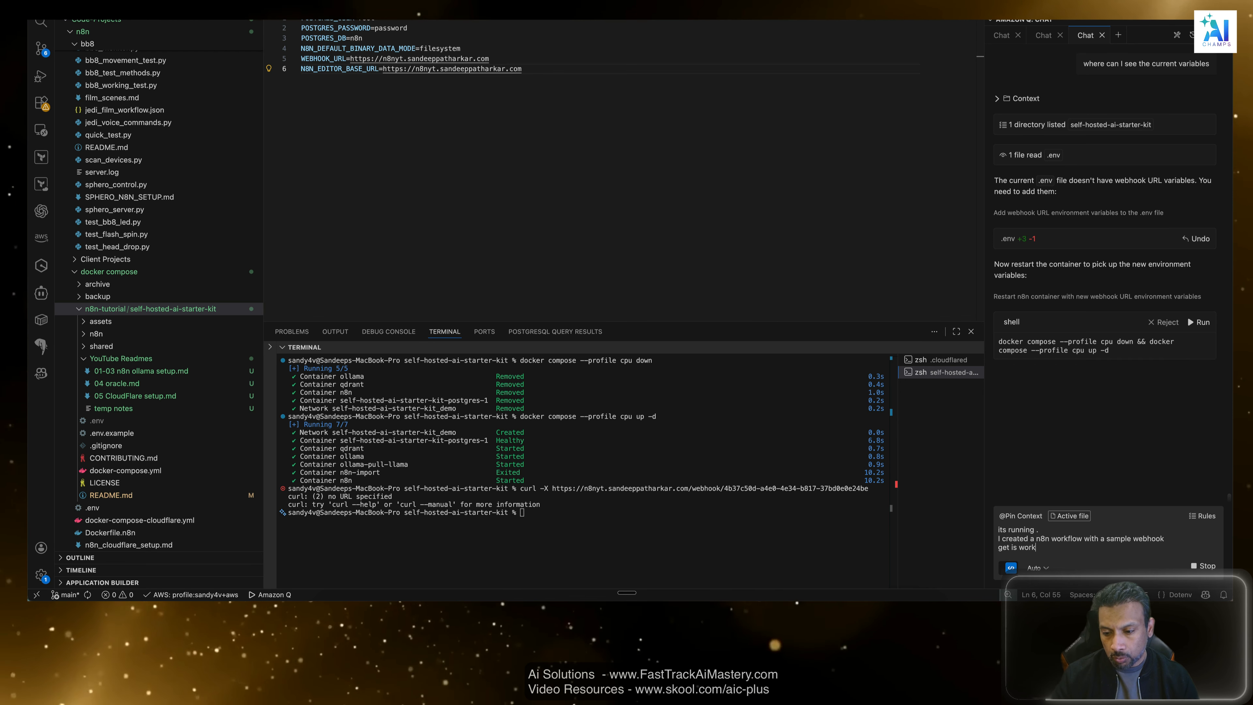
{"action": "type", "text": "ing"}
{"action": "key", "text": "shift+Return"}
{"action": "type", "text": "but post"}
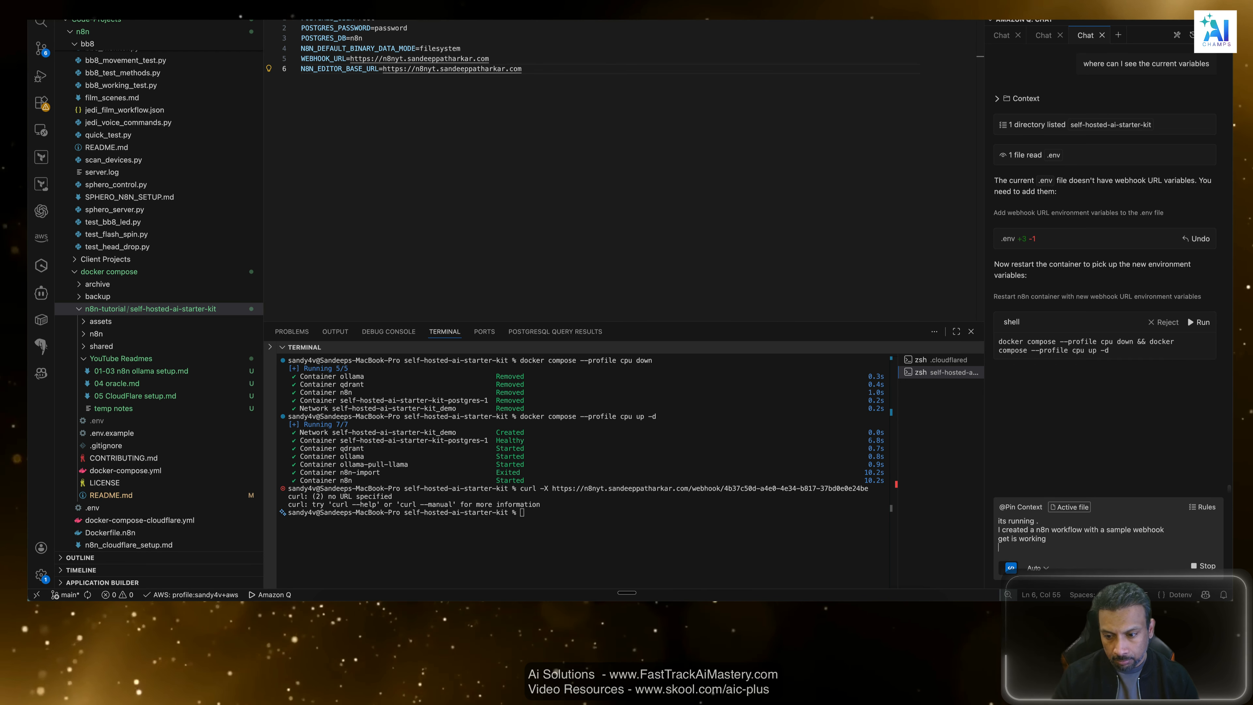
{"action": "type", "text": " is giving 403 error"}
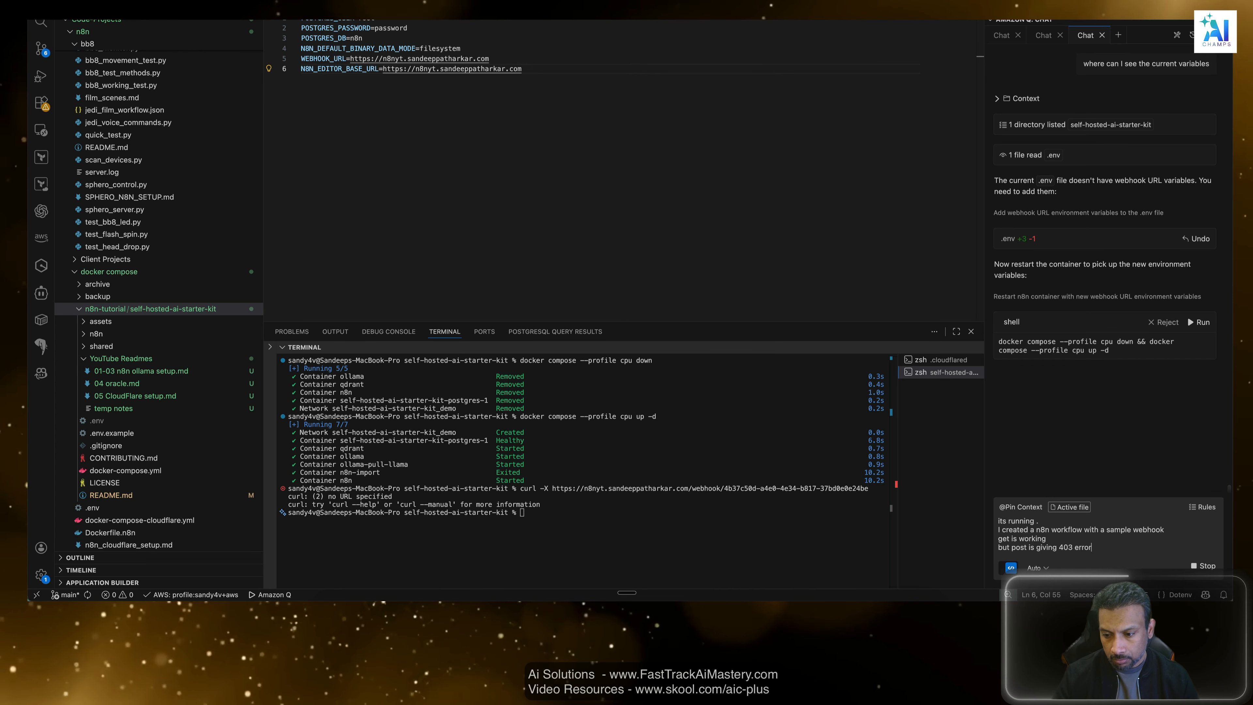
{"action": "key", "text": "Return"}
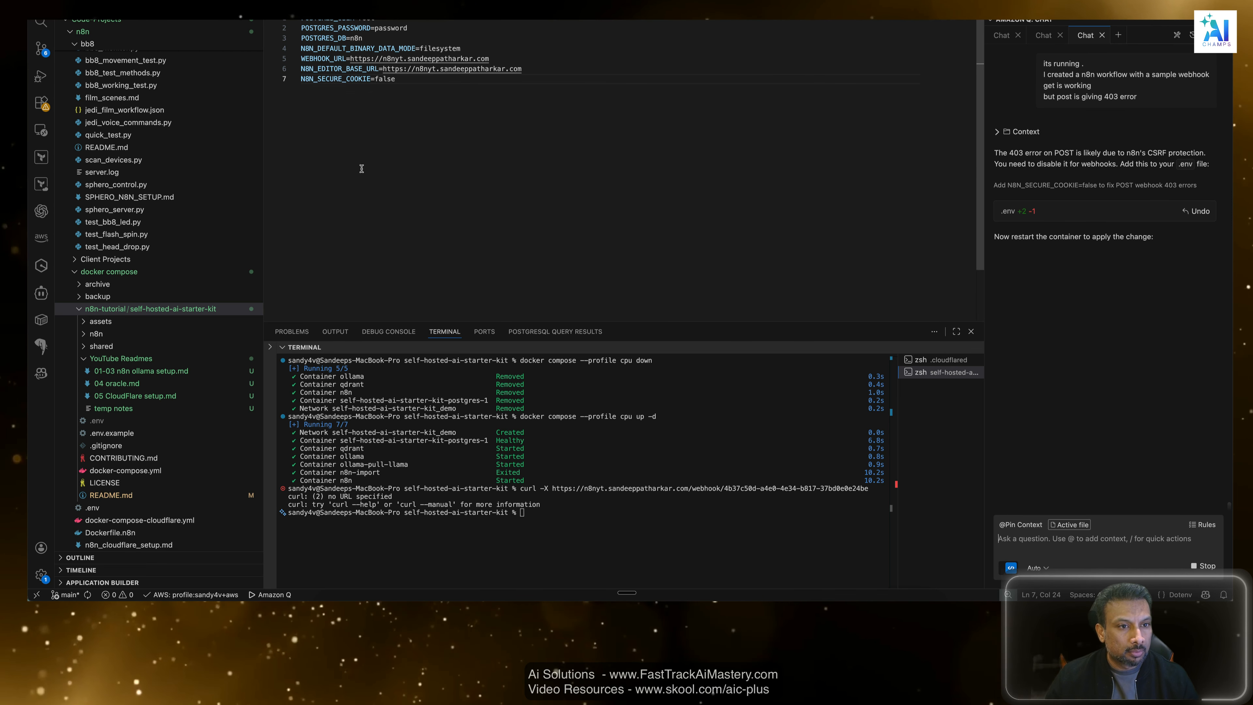
Review the N8N_SECURE_COOKIE line that the assistant added to the .env file and its proposed restart command.
{"action": "left_click", "coordinate": [396, 79]}
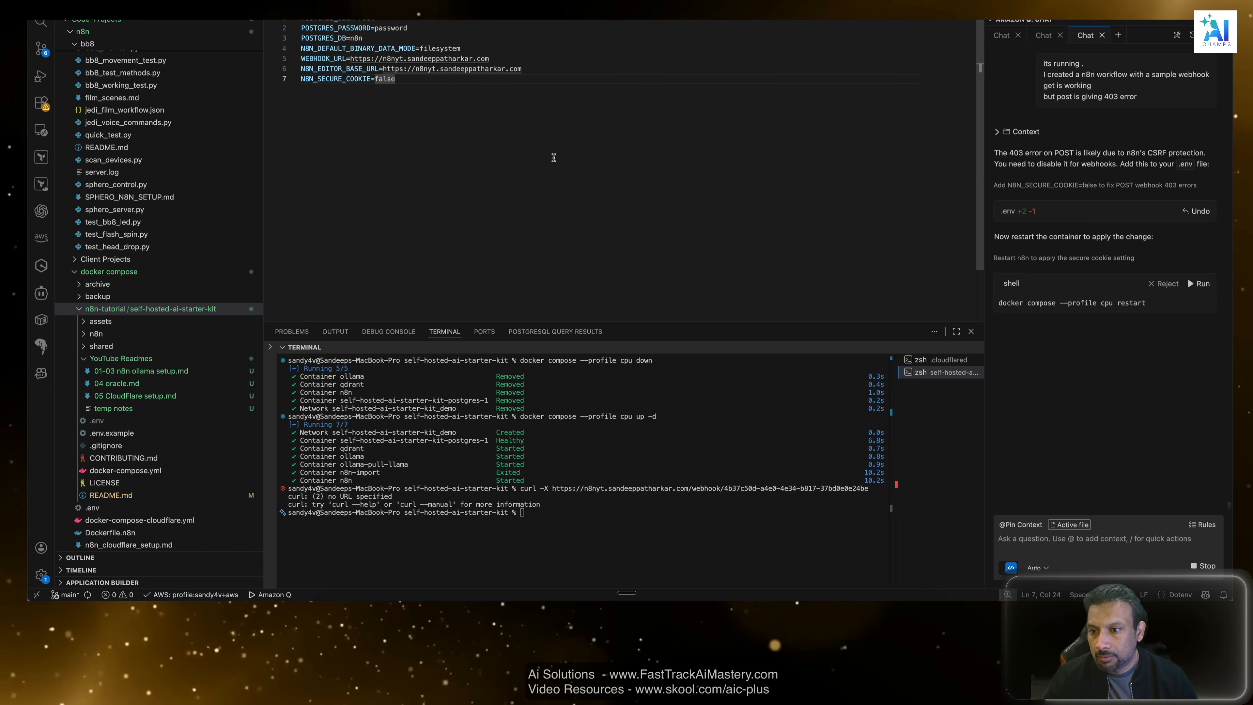
{"action": "left_click", "coordinate": [1106, 365]}
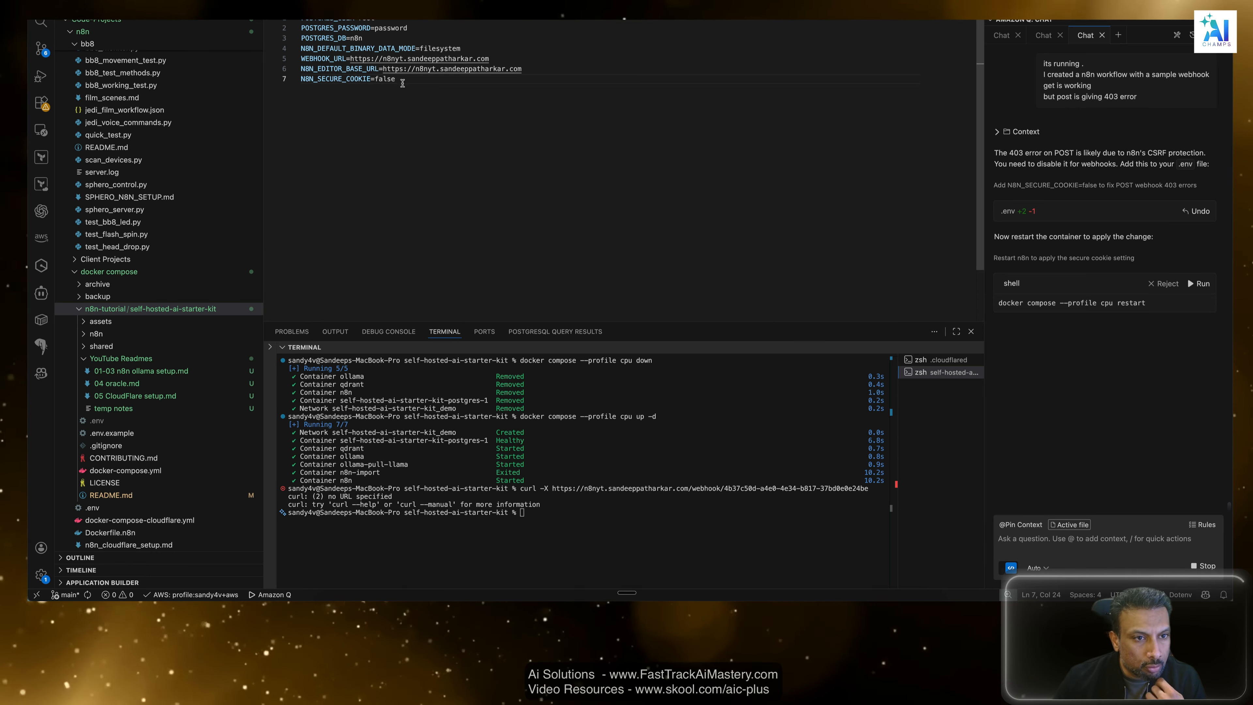
{"action": "left_click_drag", "start_coordinate": [400, 80], "coordinate": [249, 85]}
{"action": "left_click", "coordinate": [458, 203]}
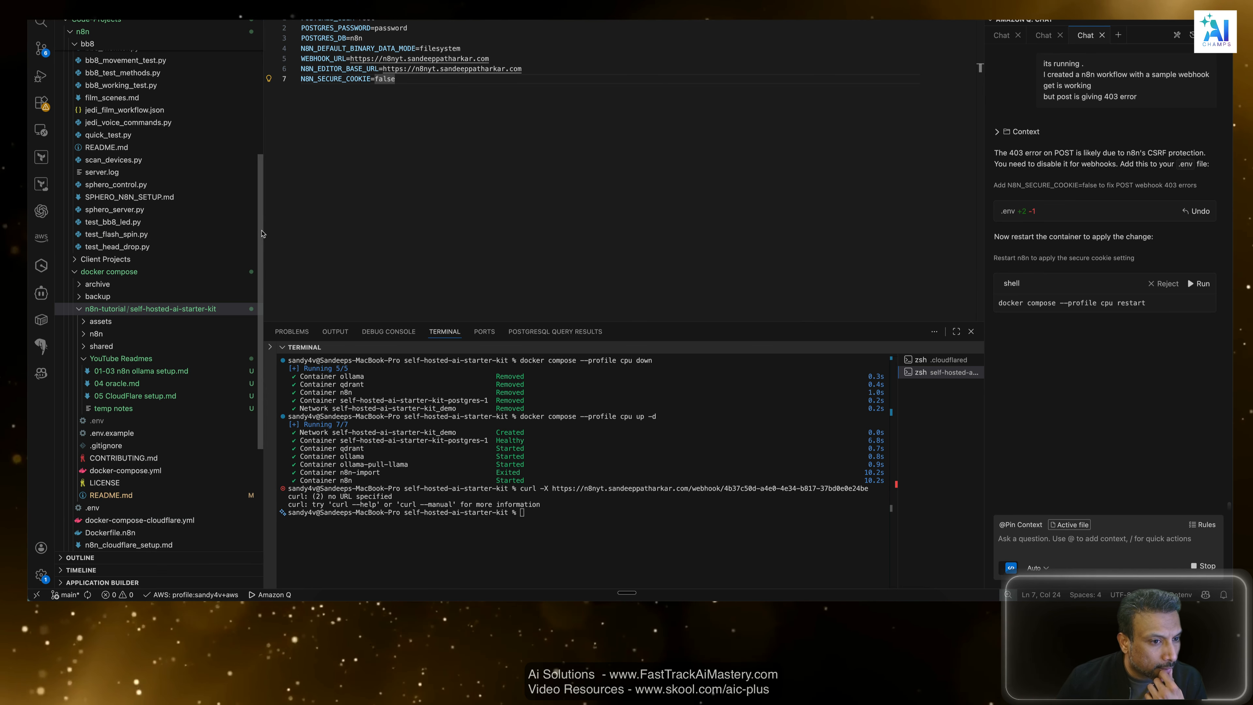
Open docker-compose-cloudflare.yml and examine the n8n service's environment variables for settings related to the webhook error.
{"action": "left_click_drag", "start_coordinate": [259, 232], "coordinate": [258, 275]}
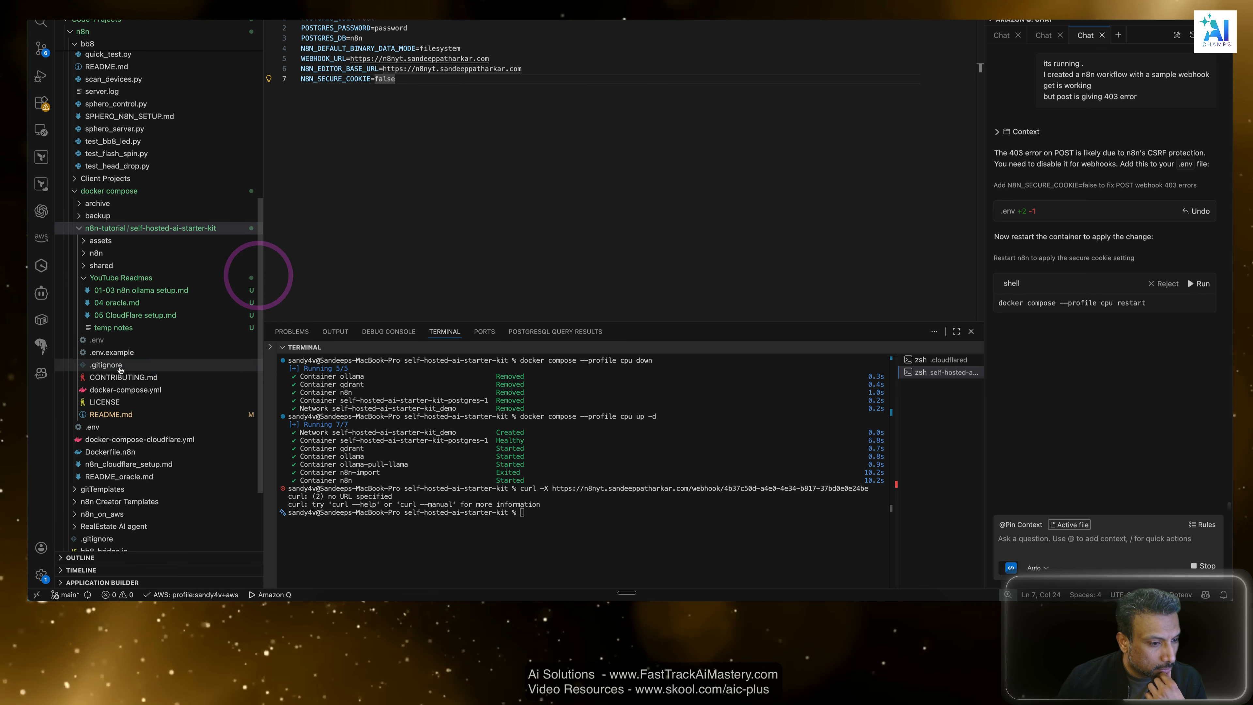
{"action": "left_click", "coordinate": [114, 442]}
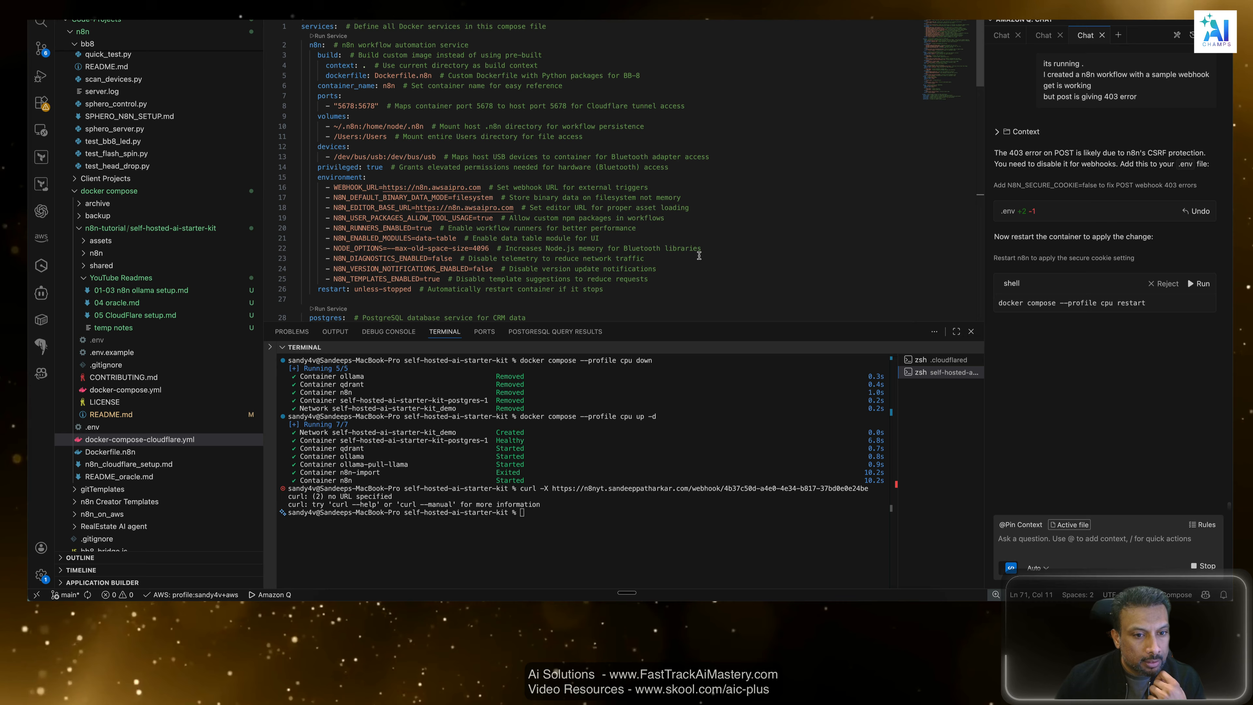
{"action": "left_click", "coordinate": [696, 286]}
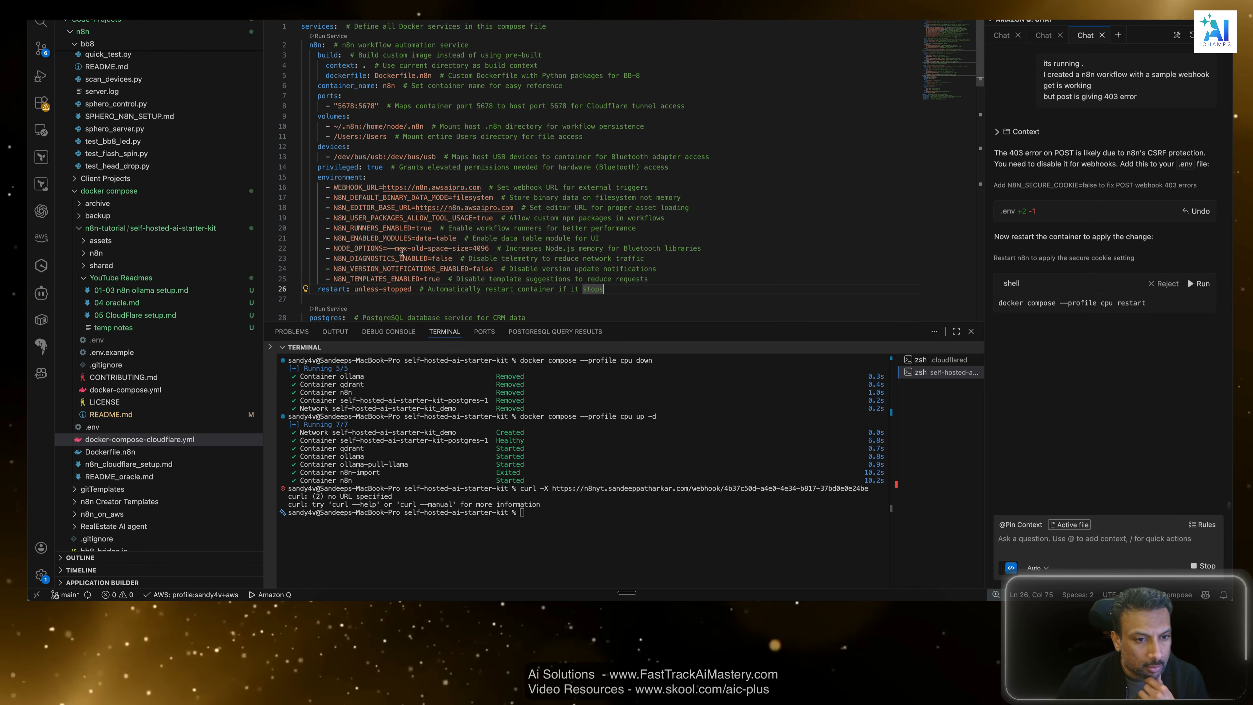
{"action": "scroll", "coordinate": [718, 283], "scroll_direction": "down", "scroll_amount": 8}
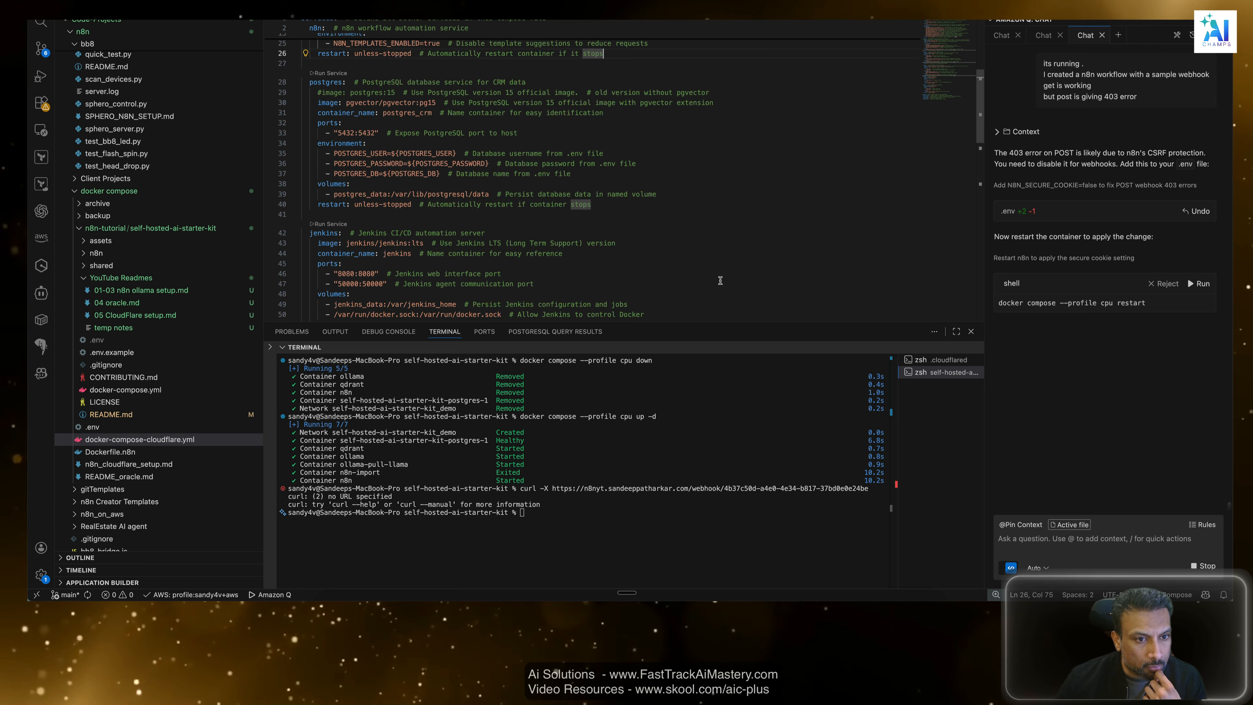
{"action": "scroll", "coordinate": [721, 280], "scroll_direction": "up", "scroll_amount": 6}
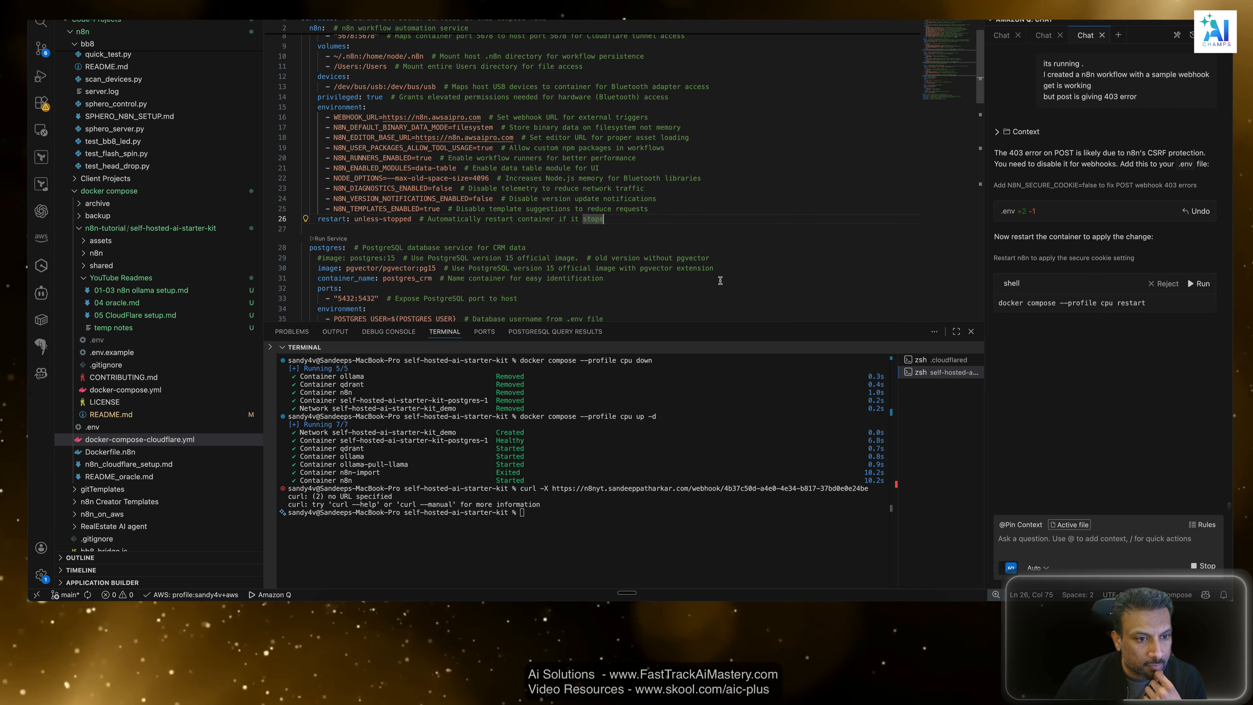
{"action": "scroll", "coordinate": [434, 153], "scroll_direction": "up", "scroll_amount": 2}
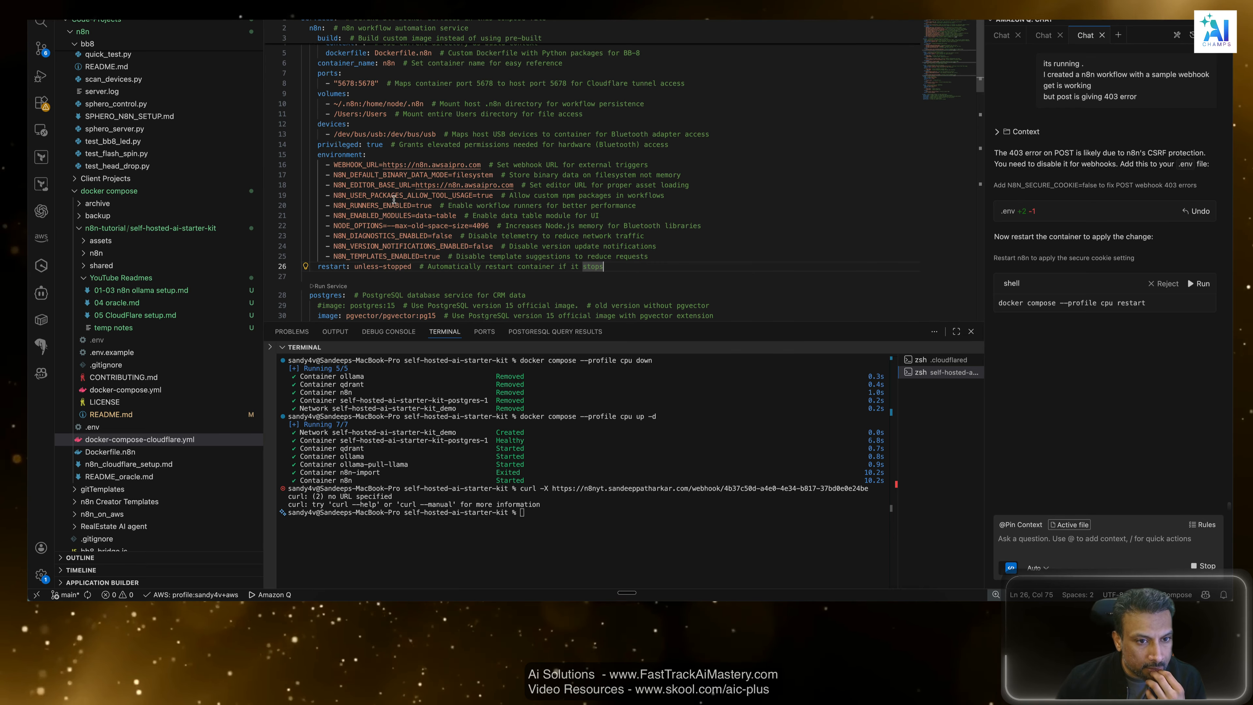
{"action": "left_click_drag", "start_coordinate": [371, 195], "coordinate": [439, 197]}
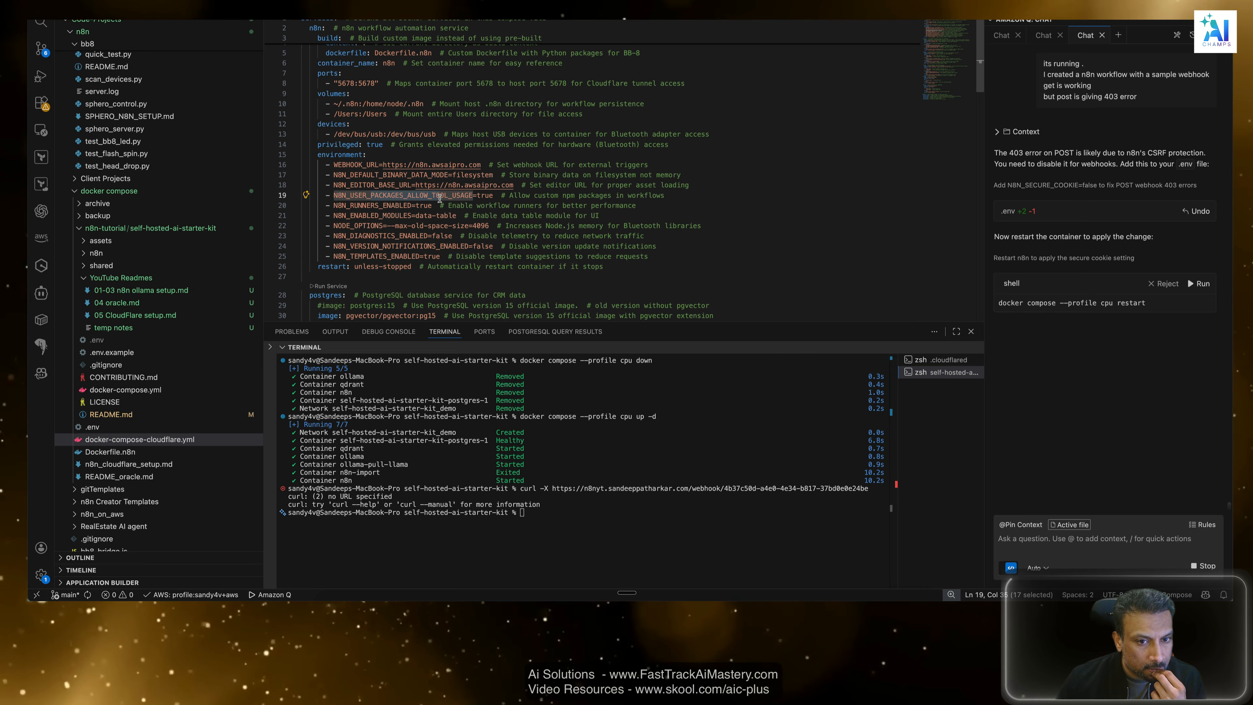
{"action": "left_click", "coordinate": [412, 205]}
{"action": "left_click", "coordinate": [445, 216]}
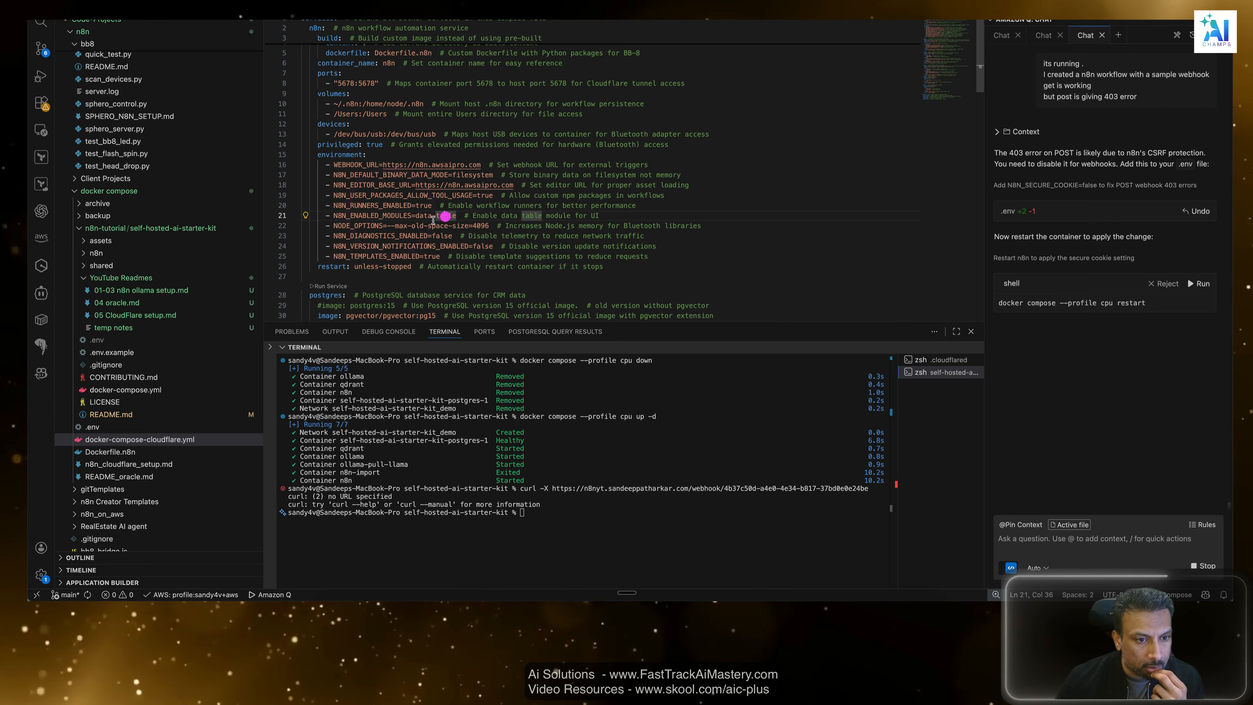
{"action": "left_click", "coordinate": [420, 226]}
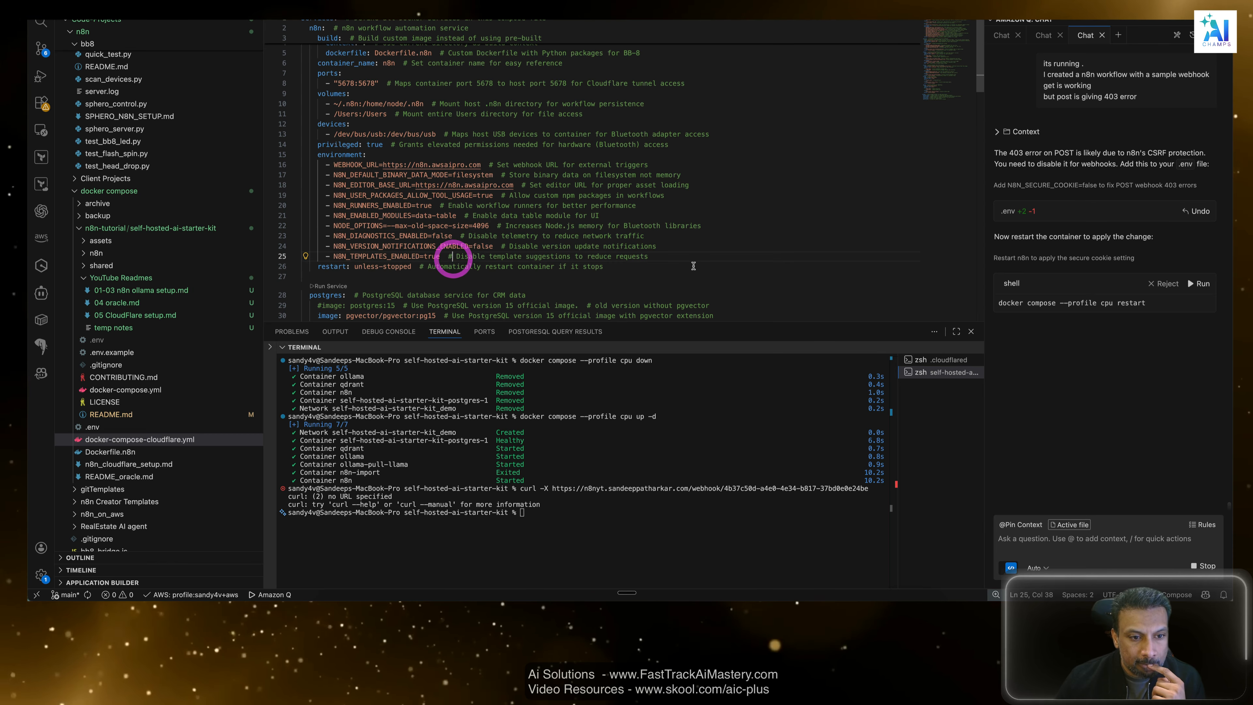
{"action": "left_click_drag", "start_coordinate": [603, 267], "coordinate": [371, 242]}
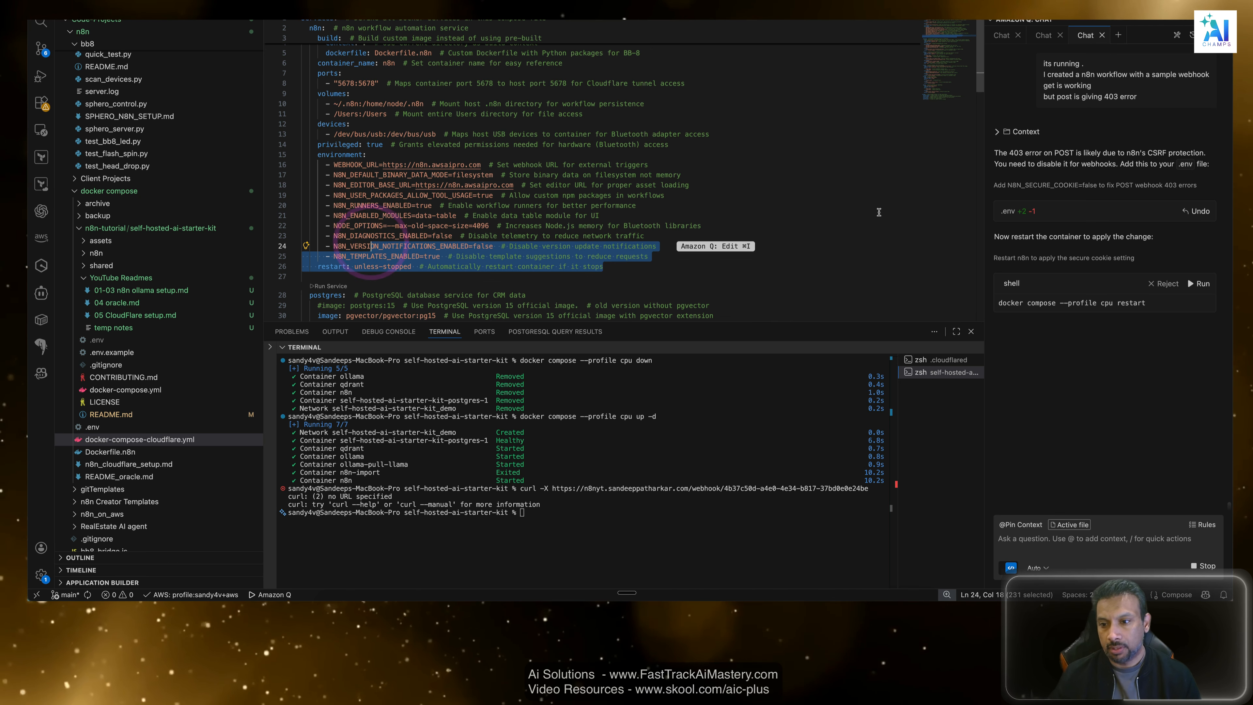
{"action": "left_click", "coordinate": [908, 248]}
{"action": "left_click", "coordinate": [909, 248]}
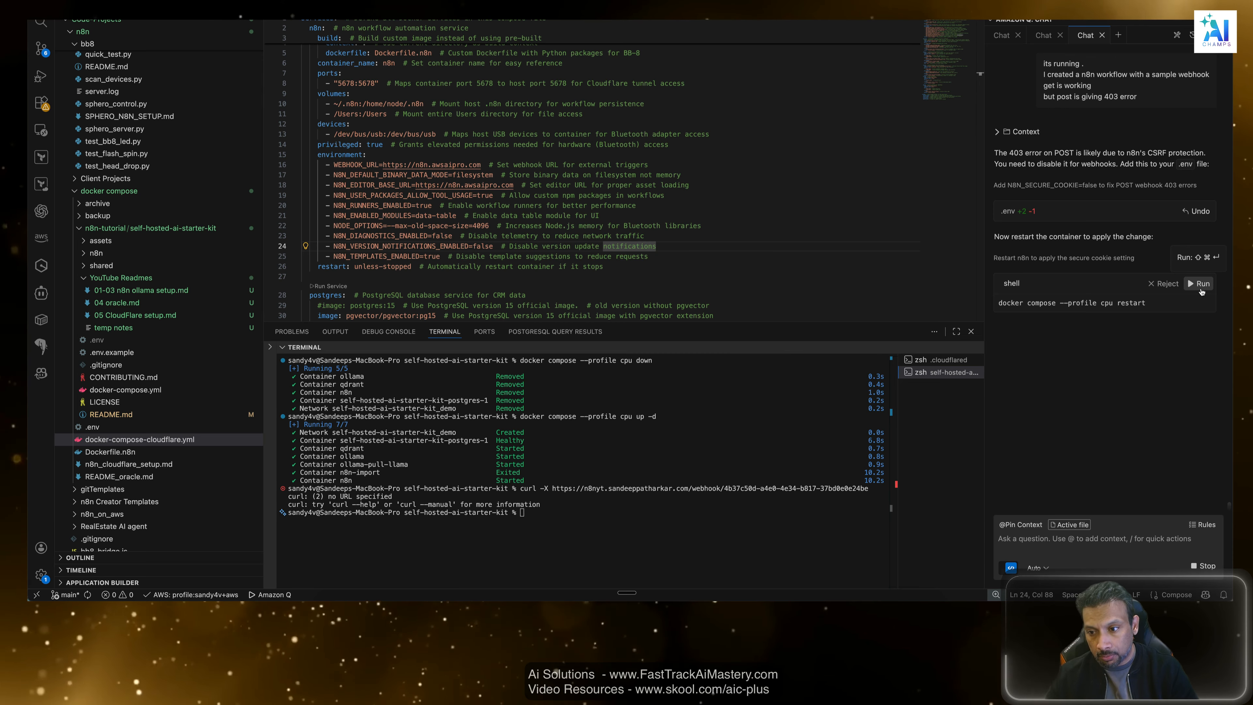
Run the assistant's proposed command "docker compose --profile cpu restart" and read its follow-up advice beside the CloudFlare setup notes.
{"action": "left_click", "coordinate": [1199, 284]}
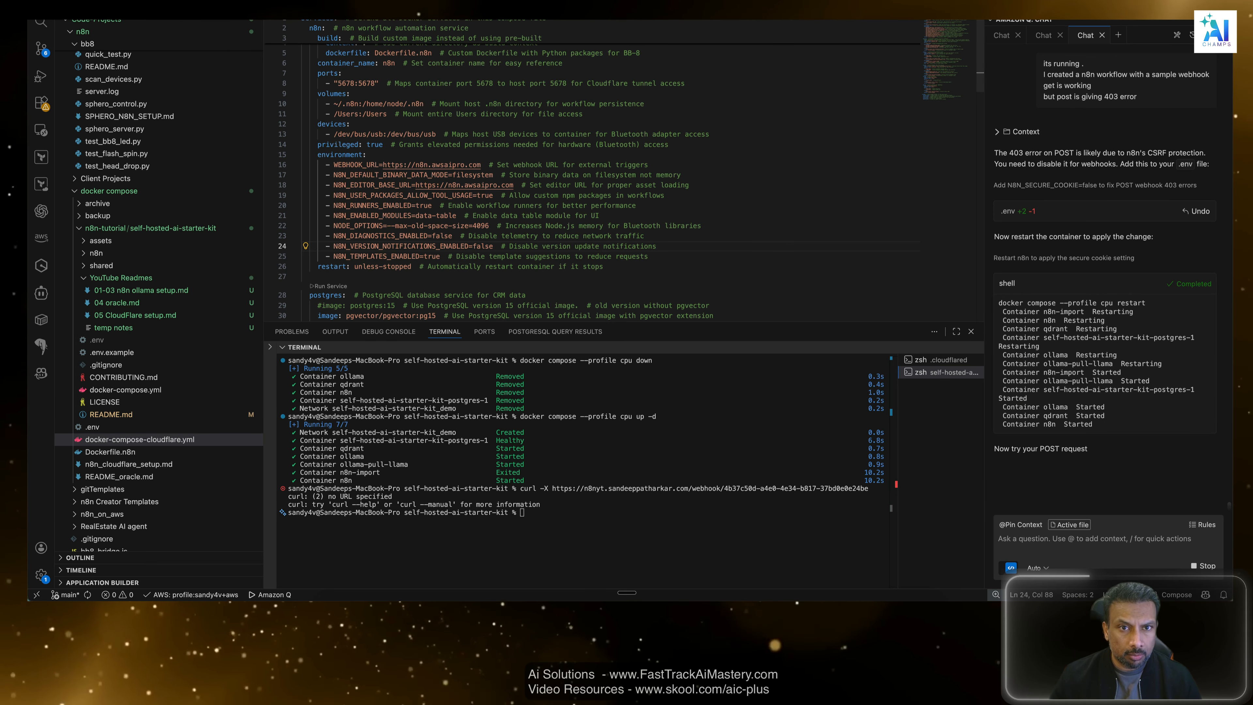
{"action": "key", "text": "ctrl+Tab"}
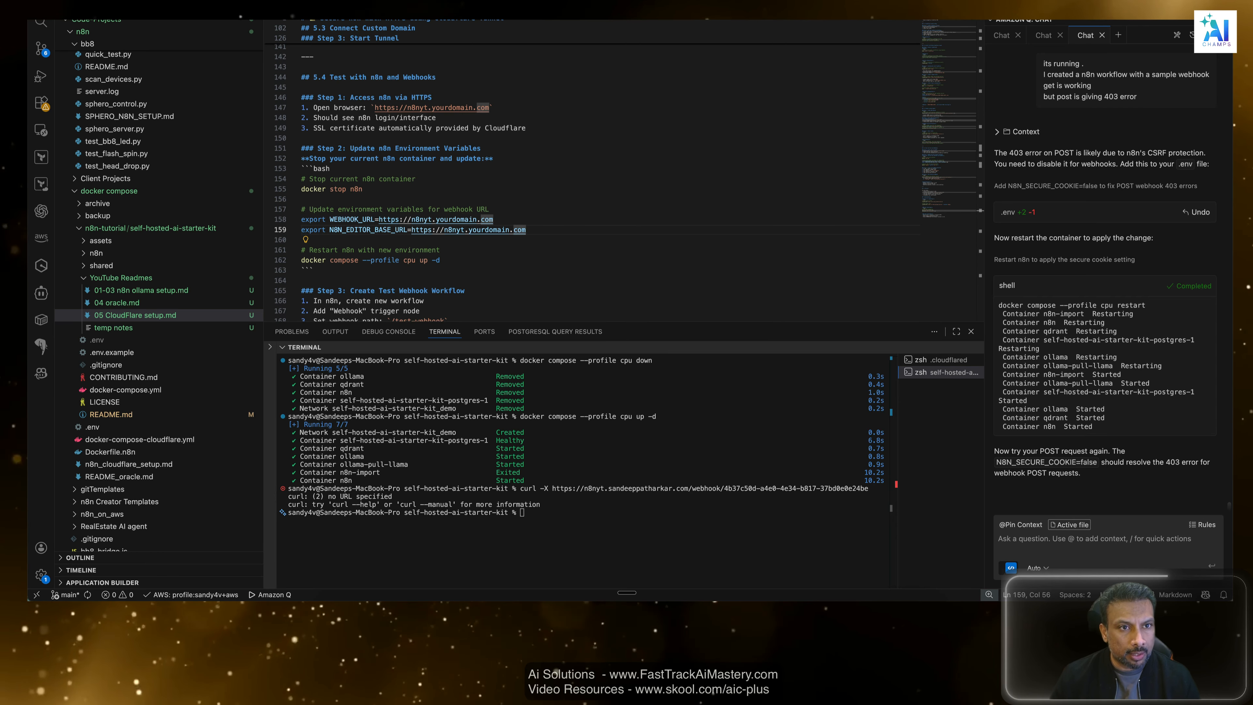
{"action": "scroll", "coordinate": [592, 222], "scroll_direction": "down", "scroll_amount": 1}
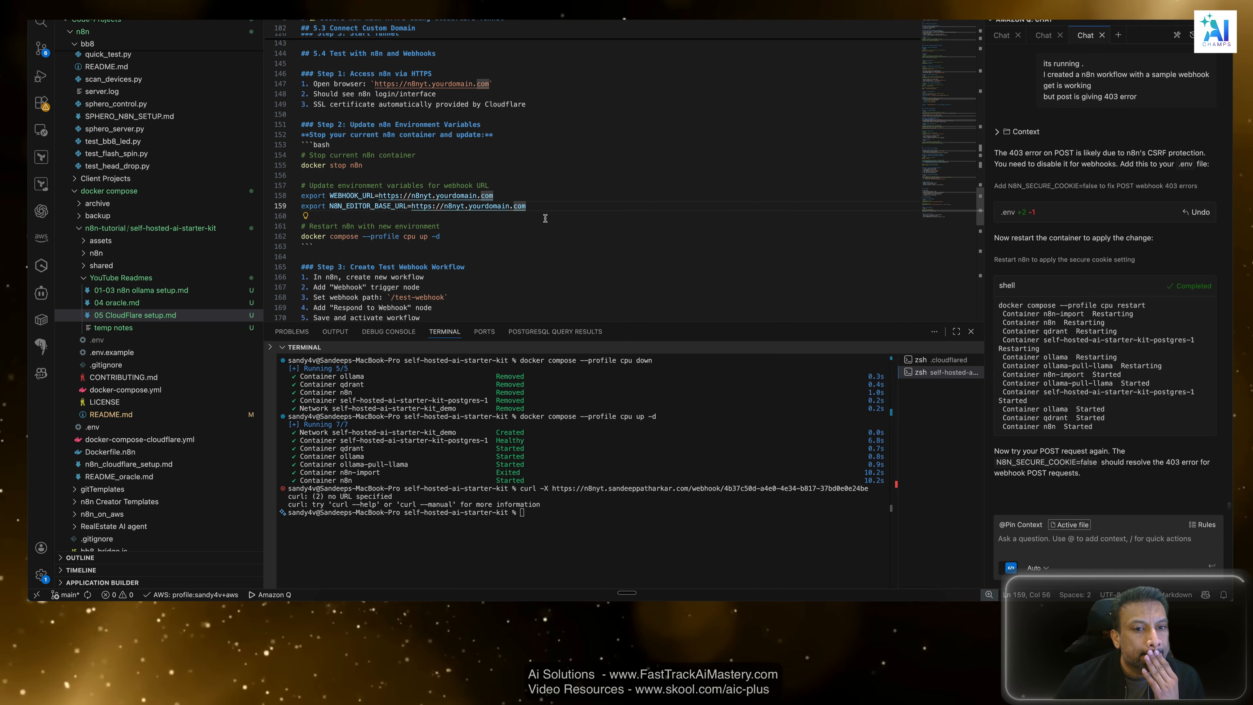
{"action": "left_click", "coordinate": [1095, 487]}
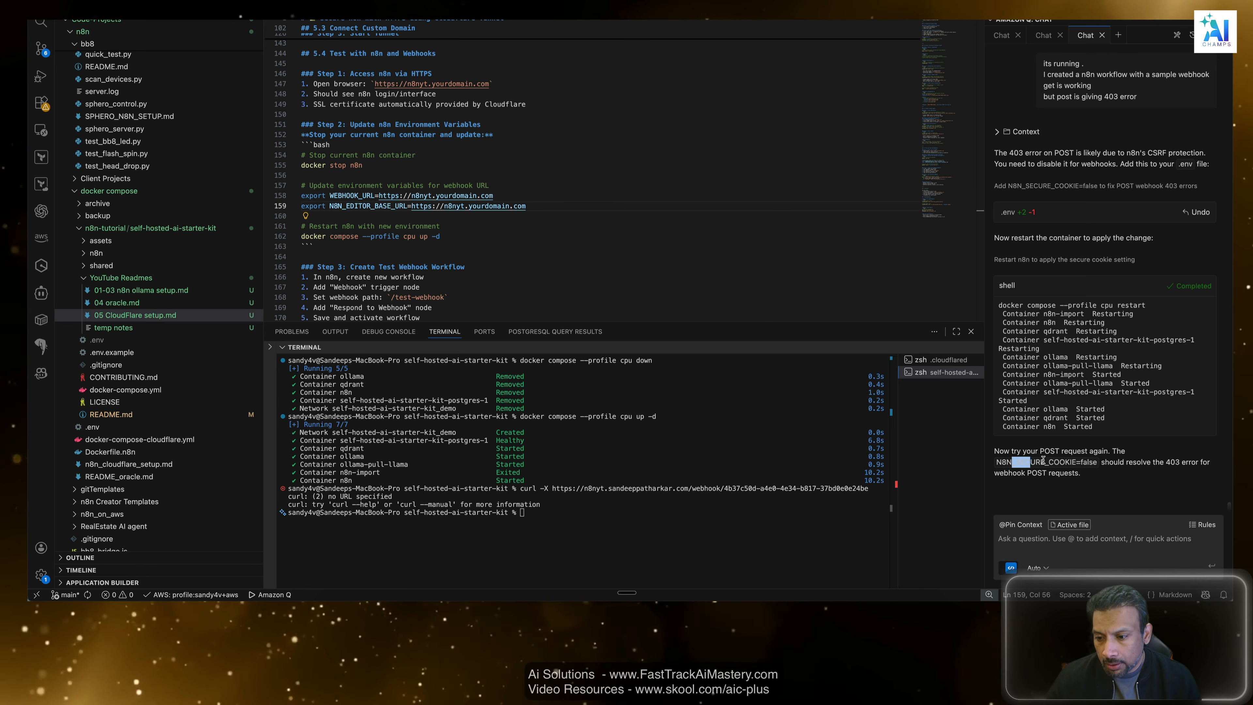
{"action": "left_click_drag", "start_coordinate": [1043, 460], "coordinate": [1102, 478]}
{"action": "left_click", "coordinate": [1103, 479]}
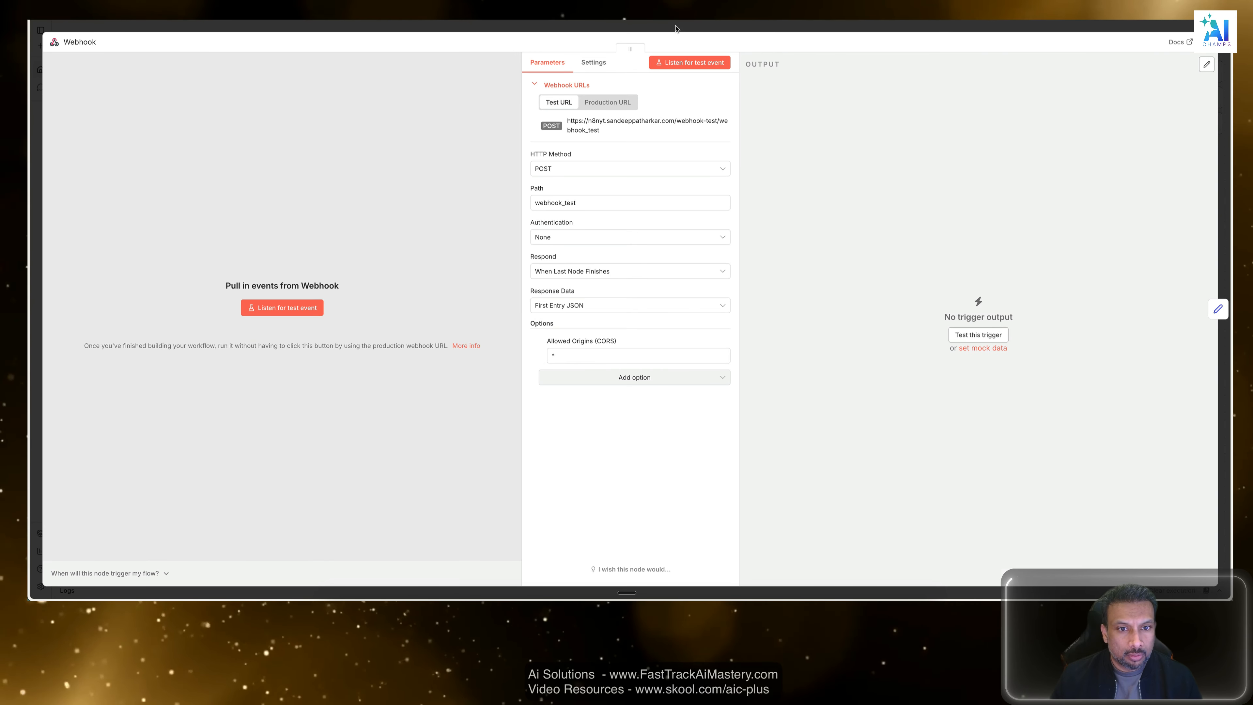
Return to the local n8n webhook test workflow, copy the Webhook node's test URL and execute the workflow to listen for a call.
{"action": "left_click", "coordinate": [698, 25]}
{"action": "left_click", "coordinate": [642, 365]}
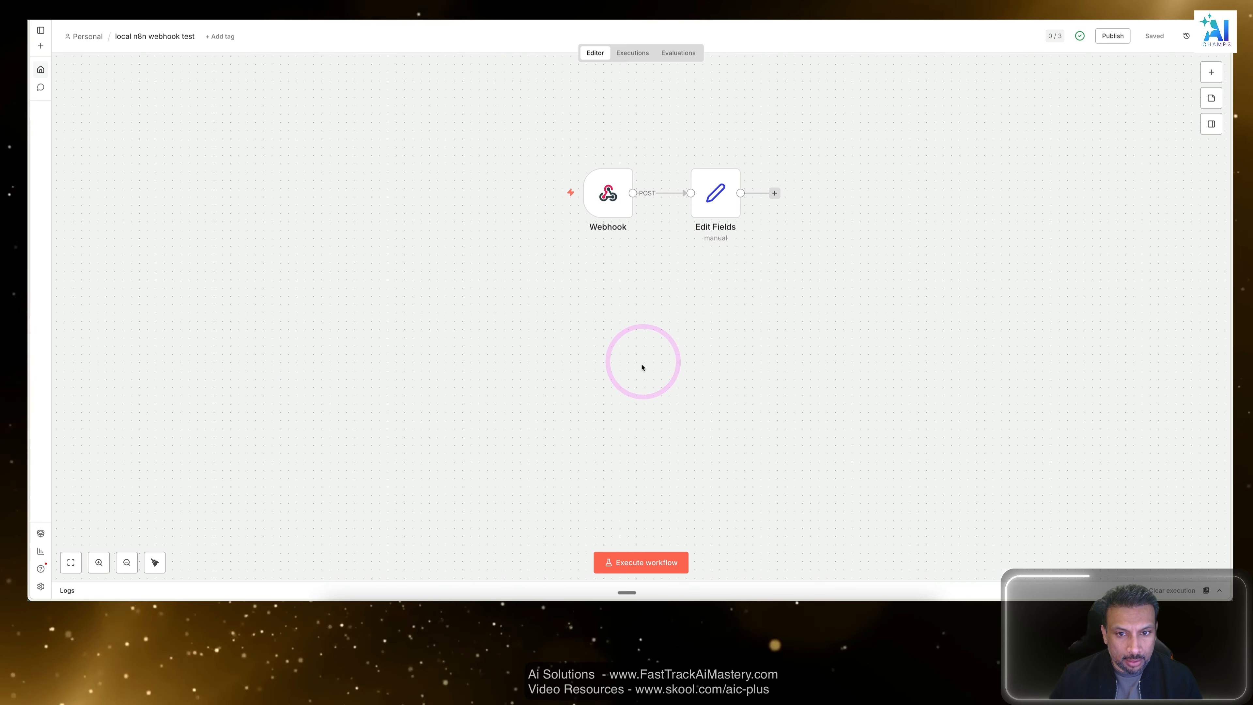
{"action": "left_click", "coordinate": [642, 365]}
{"action": "left_click", "coordinate": [619, 203]}
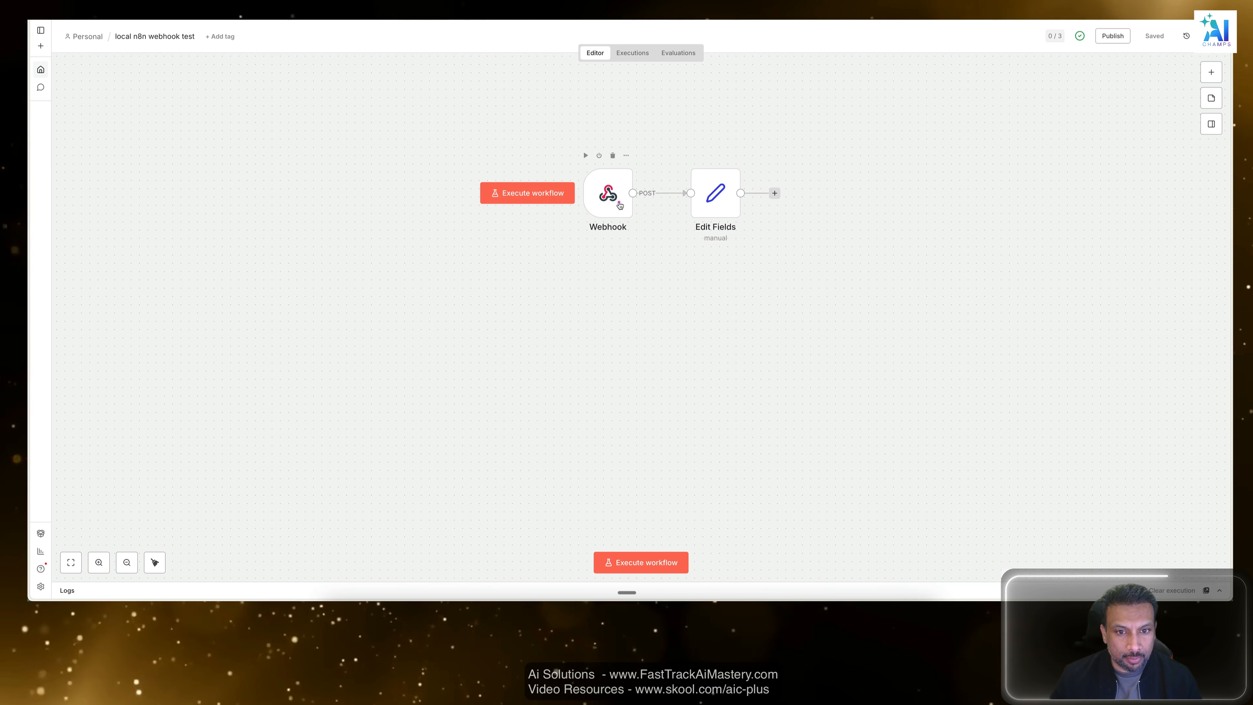
{"action": "double_click", "coordinate": [619, 203]}
{"action": "left_click", "coordinate": [636, 126]}
{"action": "key", "text": "Escape"}
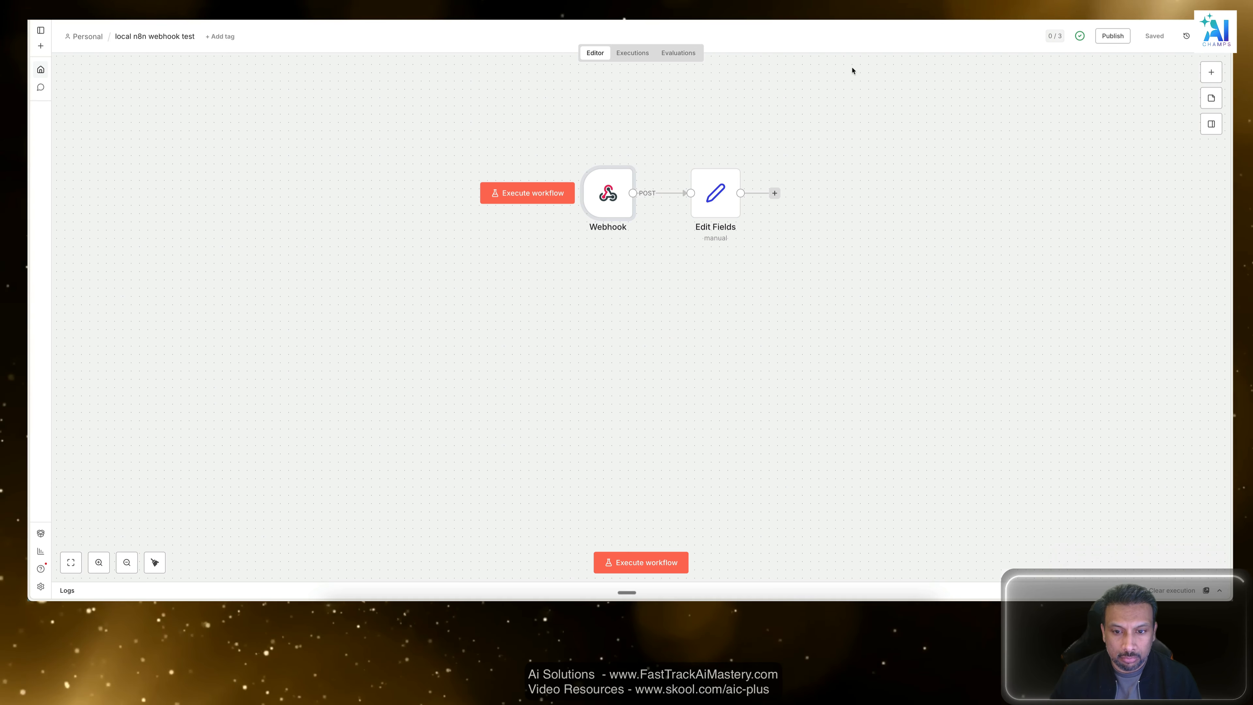
{"action": "left_click", "coordinate": [651, 561]}
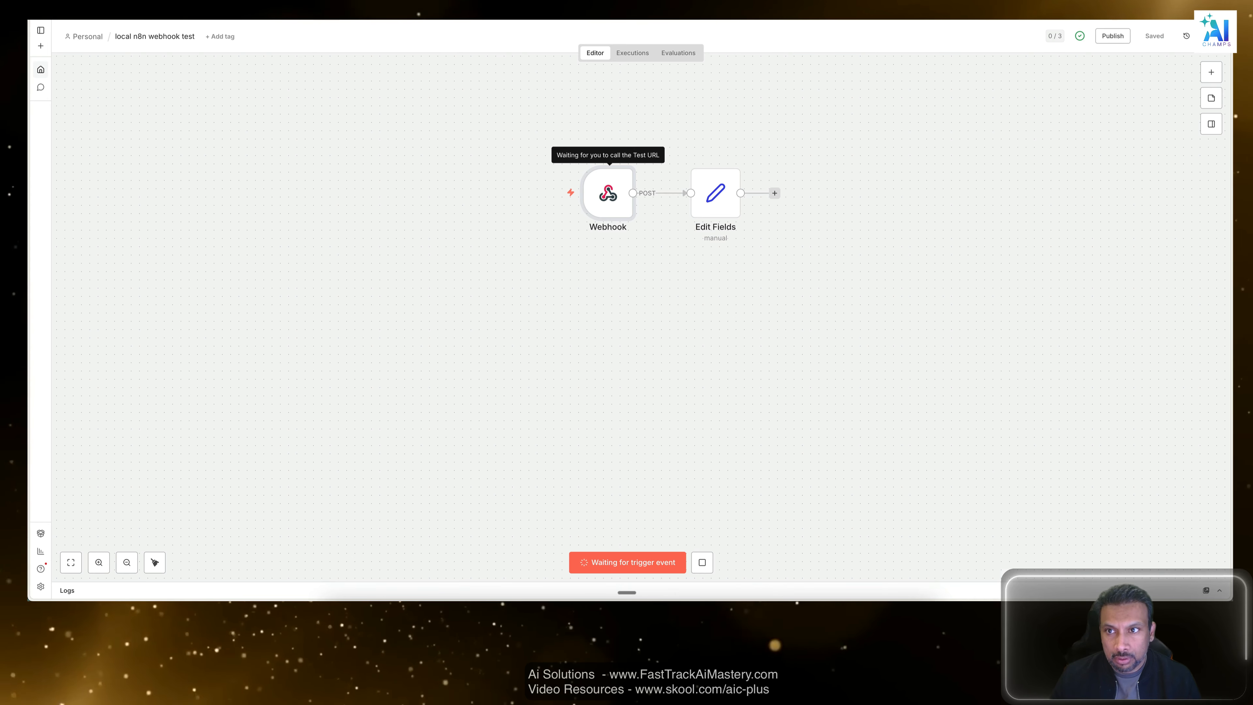
Send the webhook_test request again in Postman and open its test results.
{"action": "key", "text": "ctrl+Tab"}
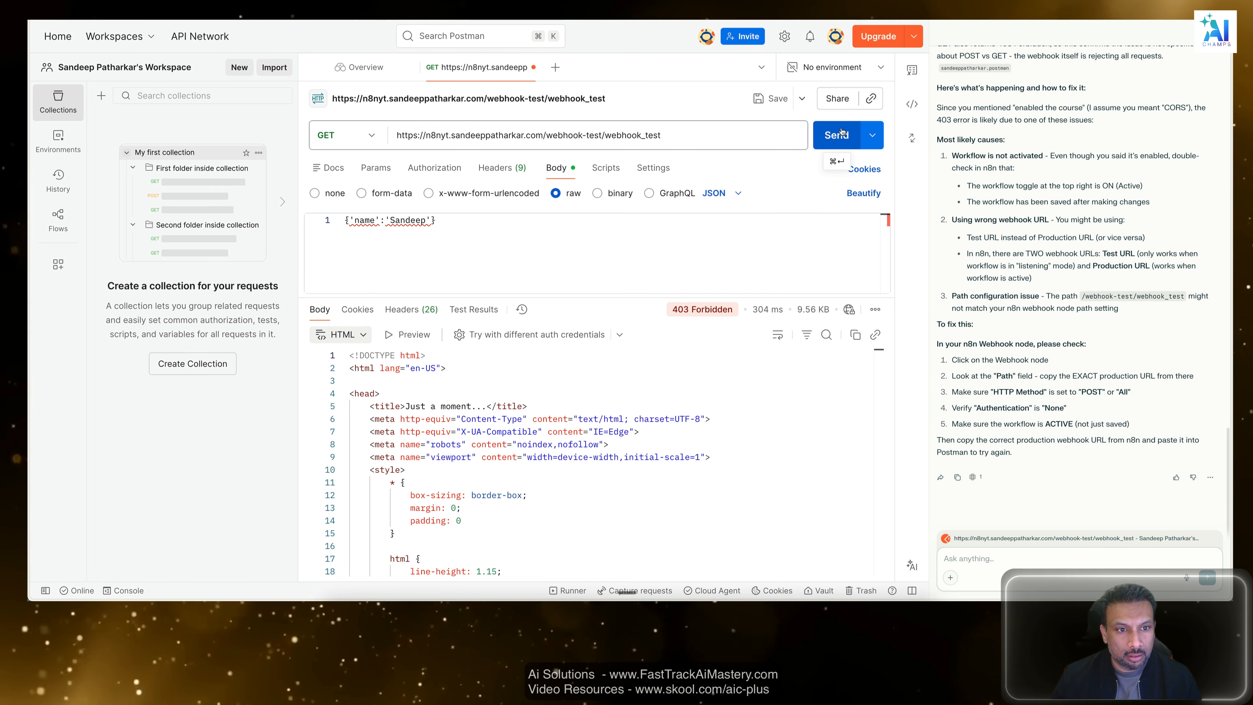
{"action": "left_click", "coordinate": [841, 133]}
{"action": "left_click", "coordinate": [476, 309]}
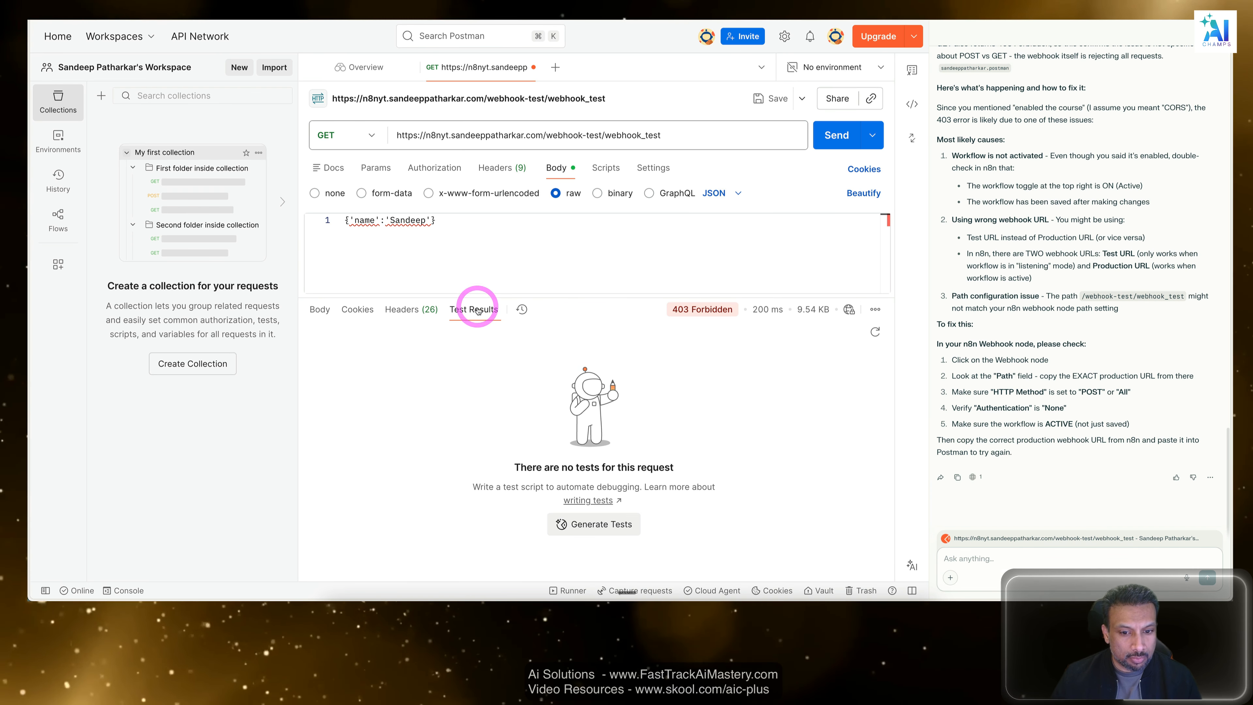
Inspect the webhook_test request's status details, response body and cookies, and resend the request.
{"action": "mouse_move", "coordinate": [688, 311]}
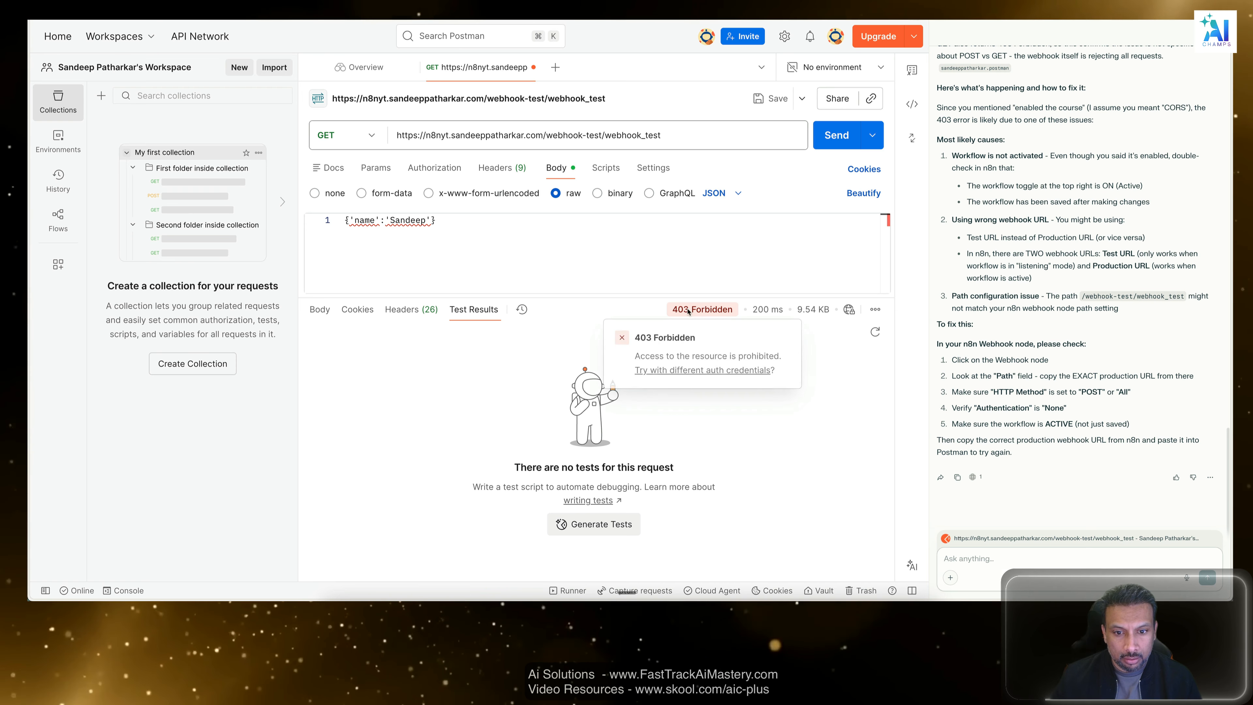
{"action": "triple_click", "coordinate": [730, 309]}
{"action": "left_click", "coordinate": [320, 309]}
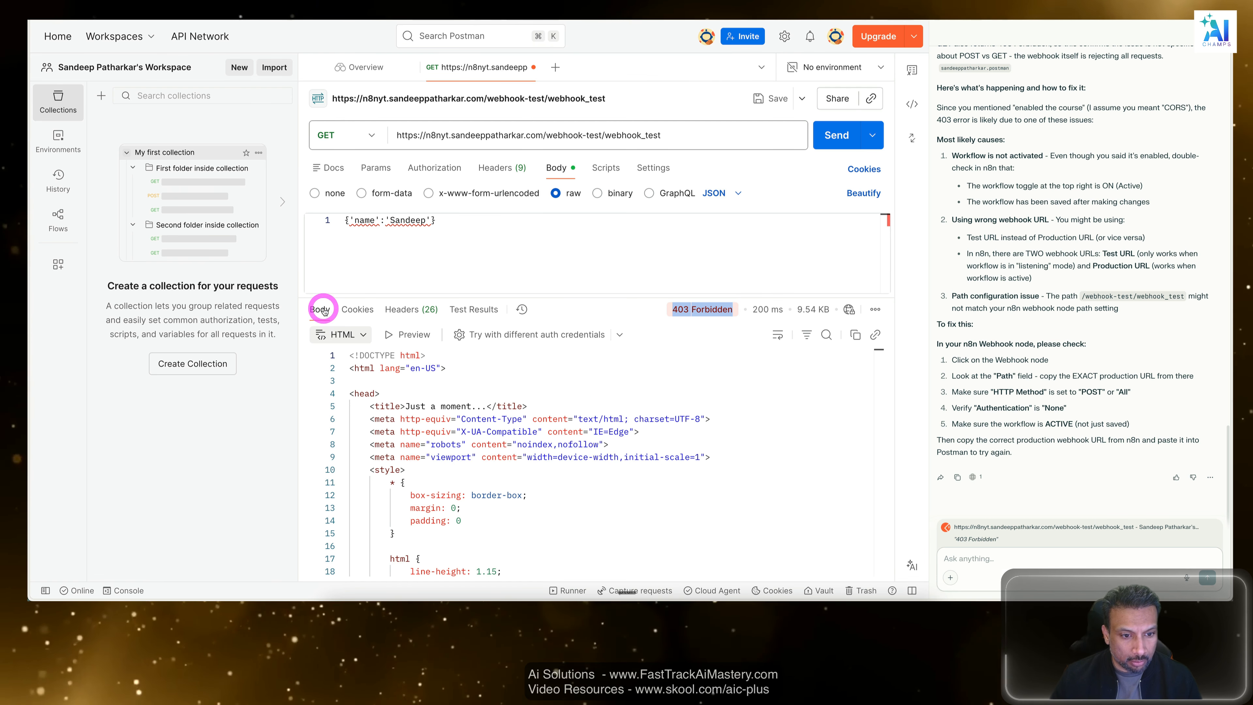
{"action": "left_click", "coordinate": [357, 310]}
{"action": "left_click", "coordinate": [321, 309]}
{"action": "left_click", "coordinate": [839, 135]}
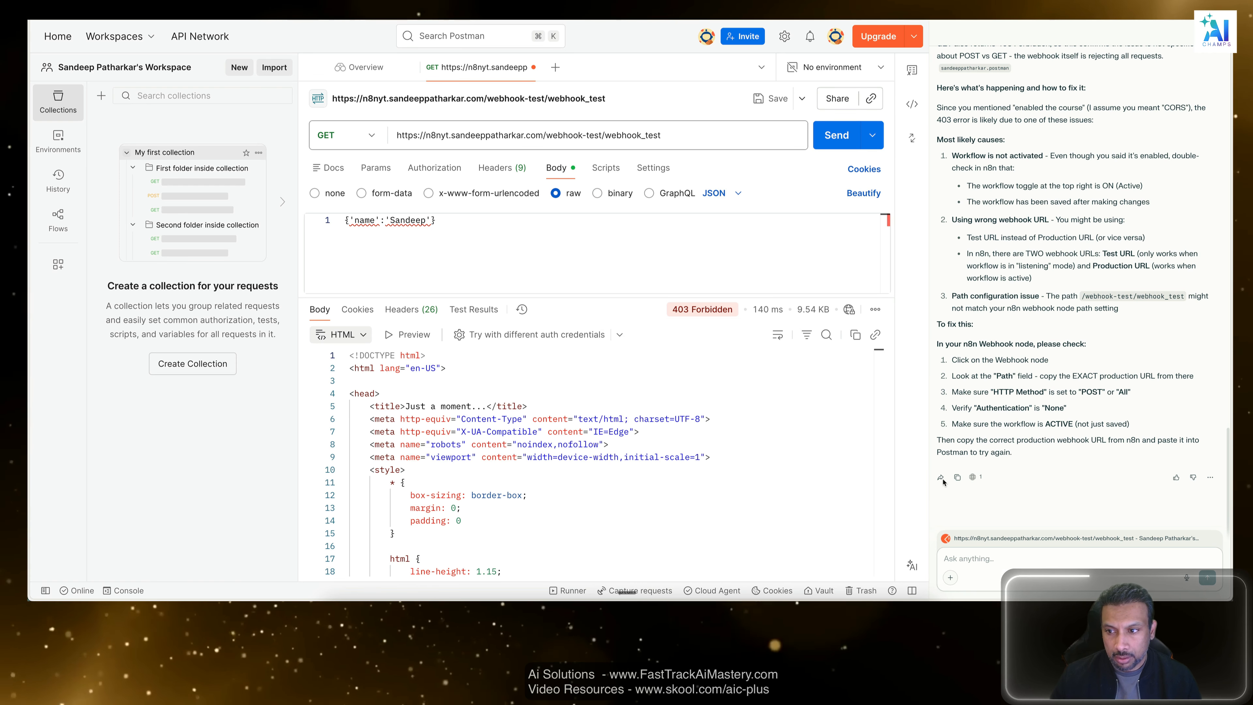
In VS Code, tell Amazon Q "still 403 and I dont see that we have disabled this in our previous n8n cloudflare setup and that works fine".
{"action": "key", "text": "super+Tab"}
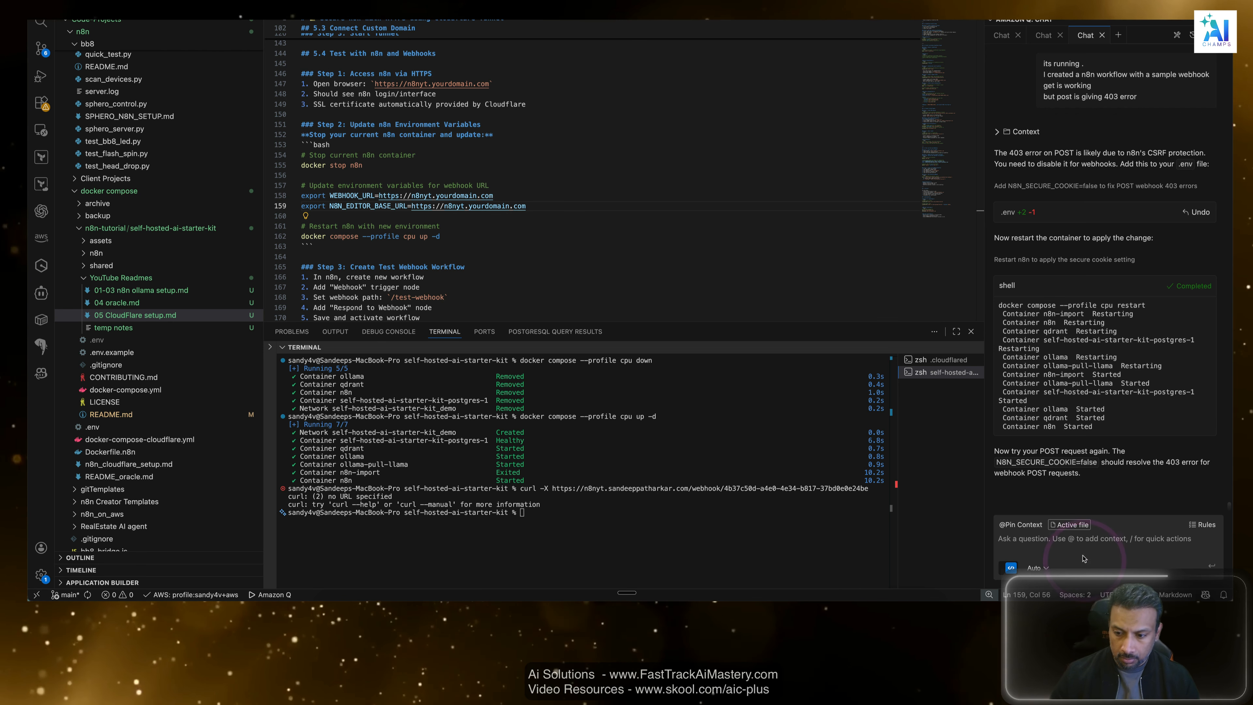
{"action": "type", "text": "still 4"}
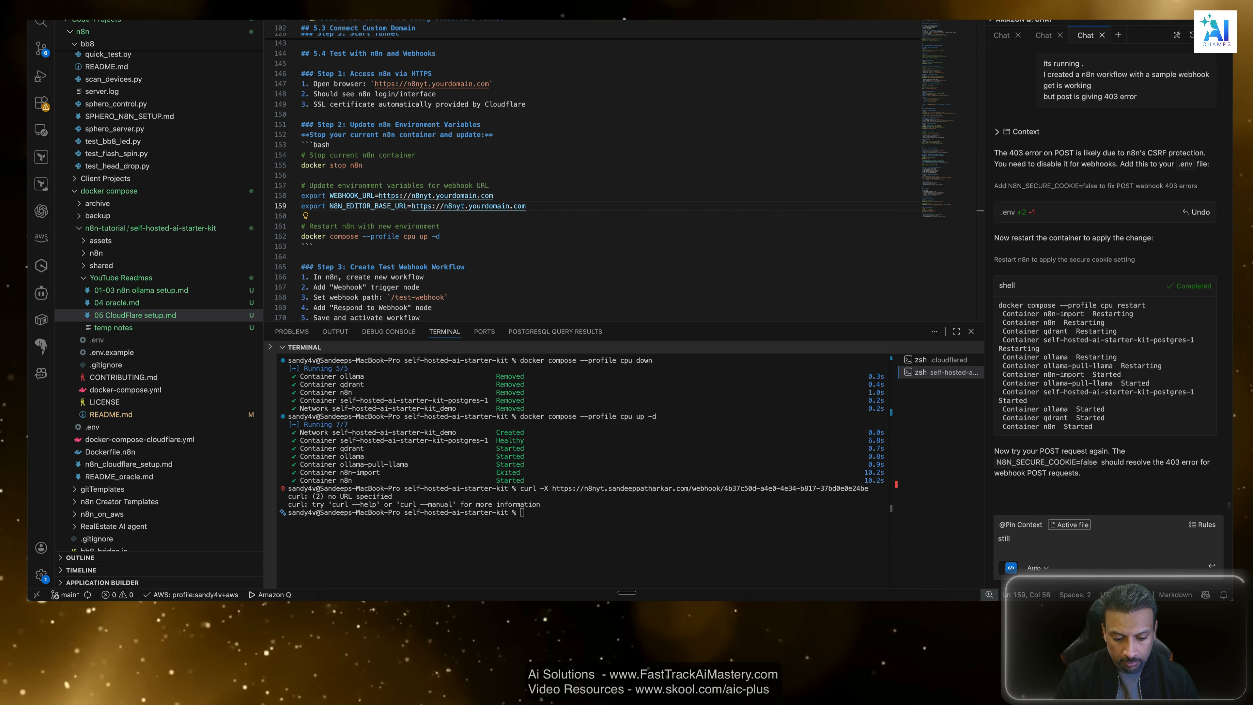
{"action": "key", "text": "BackSpace"}
{"action": "key", "text": "BackSpace"}
{"action": "key", "text": "BackSpace"}
{"action": "key", "text": "BackSpace"}
{"action": "key", "text": "BackSpace"}
{"action": "key", "text": "BackSpace"}
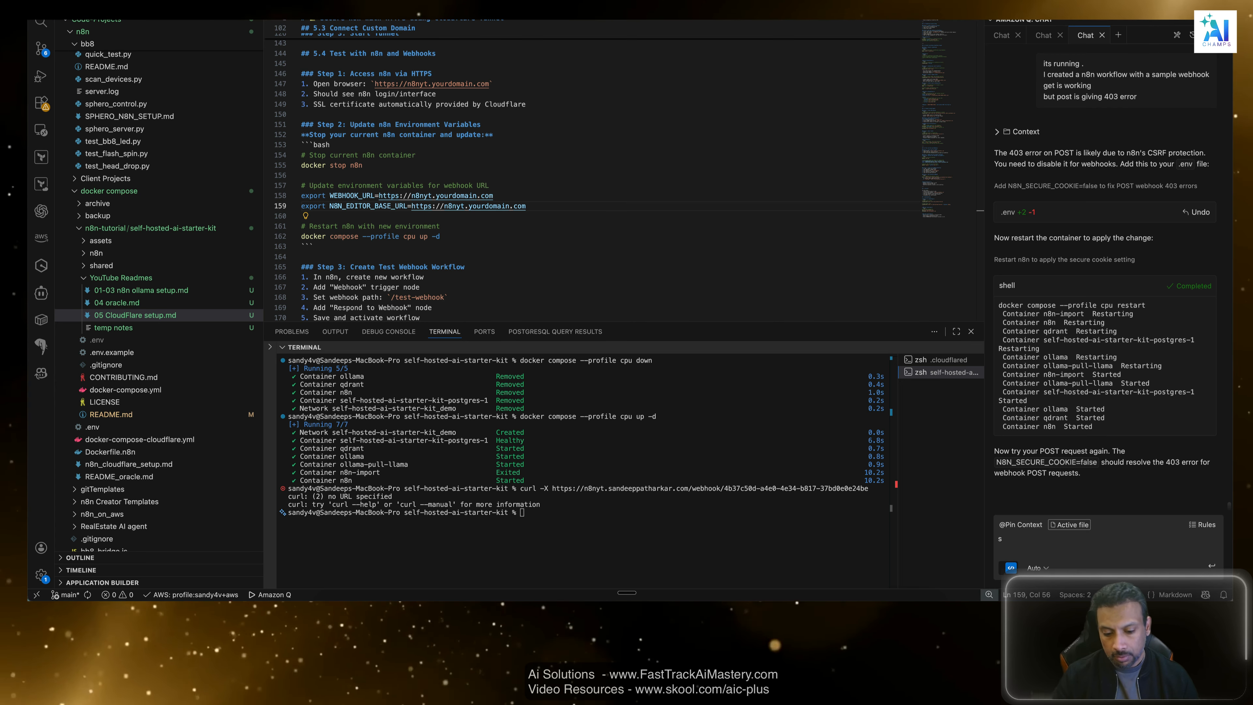
{"action": "type", "text": "till 4"}
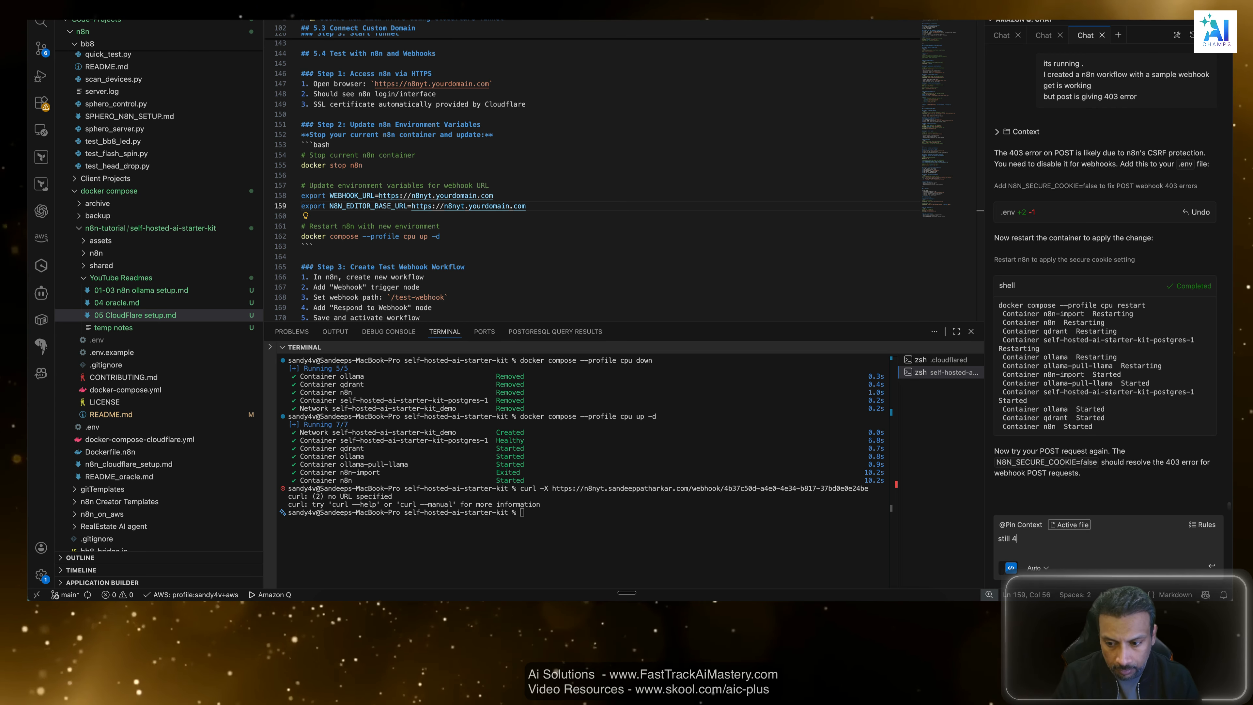
{"action": "type", "text": "03 and I dotn s"}
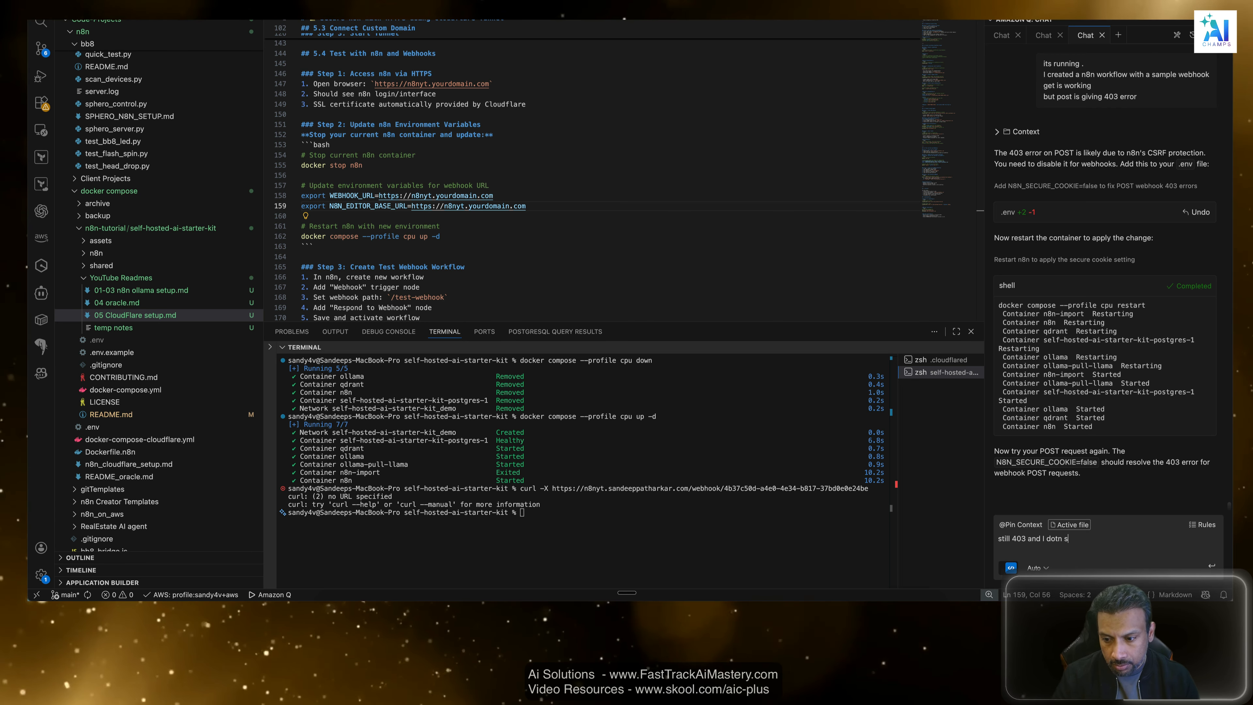
{"action": "key", "text": "BackSpace"}
{"action": "key", "text": "BackSpace"}
{"action": "key", "text": "BackSpace"}
{"action": "key", "text": "BackSpace"}
{"action": "type", "text": "nt see that we have"}
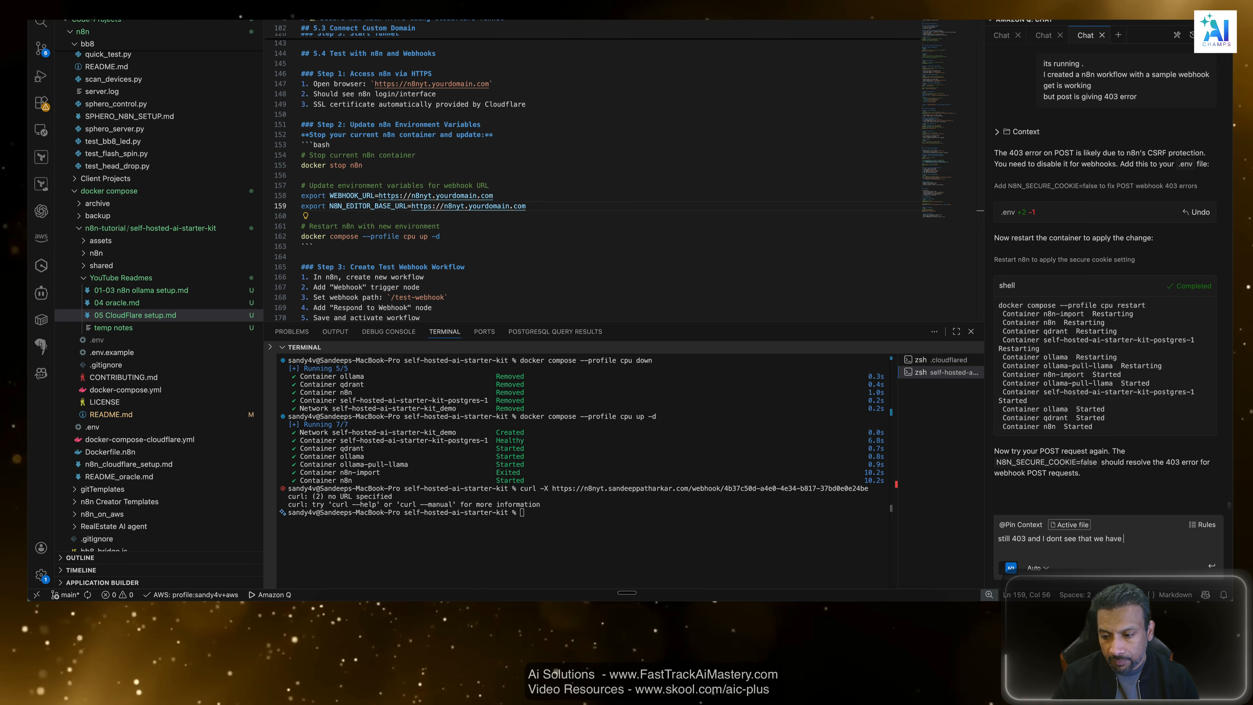
{"action": "type", "text": " disabled t"}
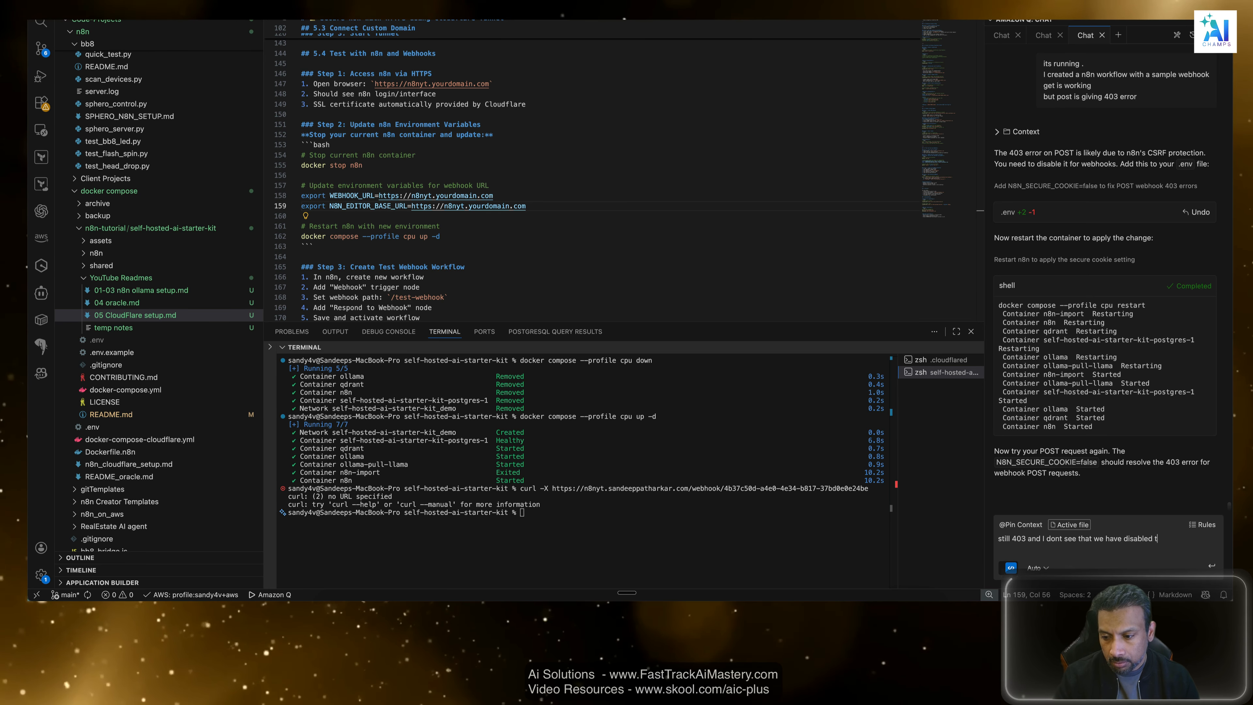
{"action": "type", "text": "his in our previous "}
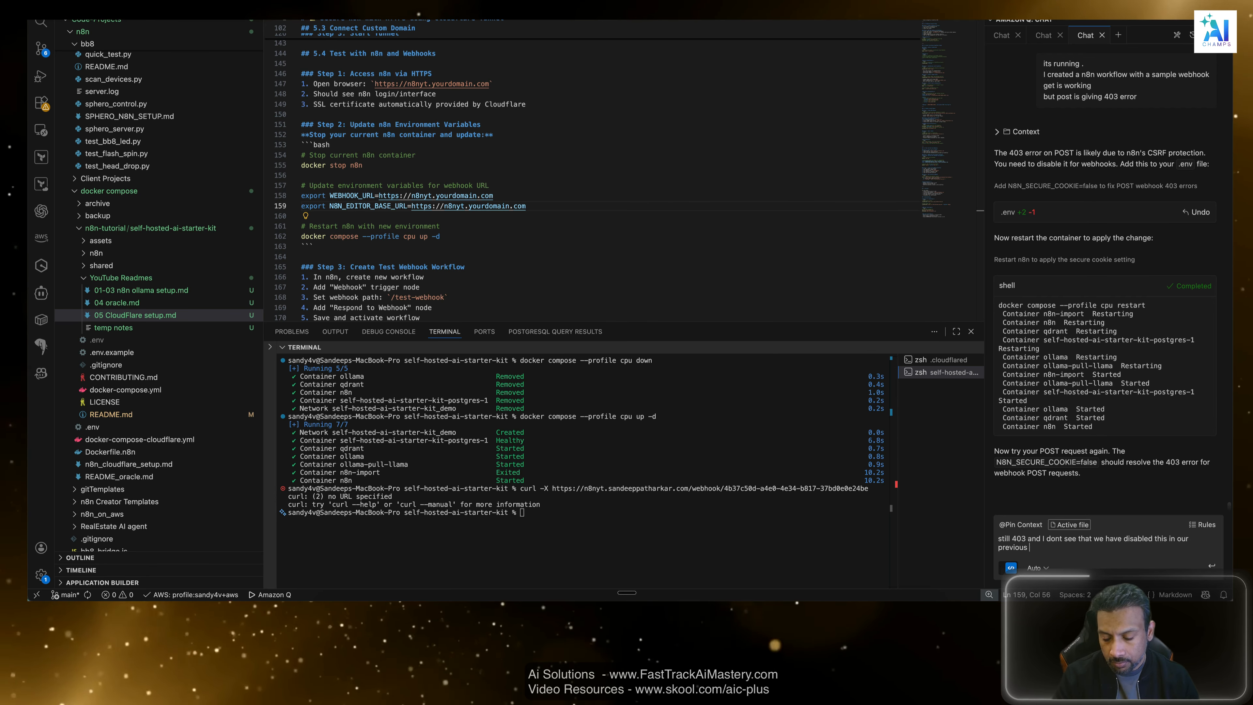
{"action": "type", "text": "cl"}
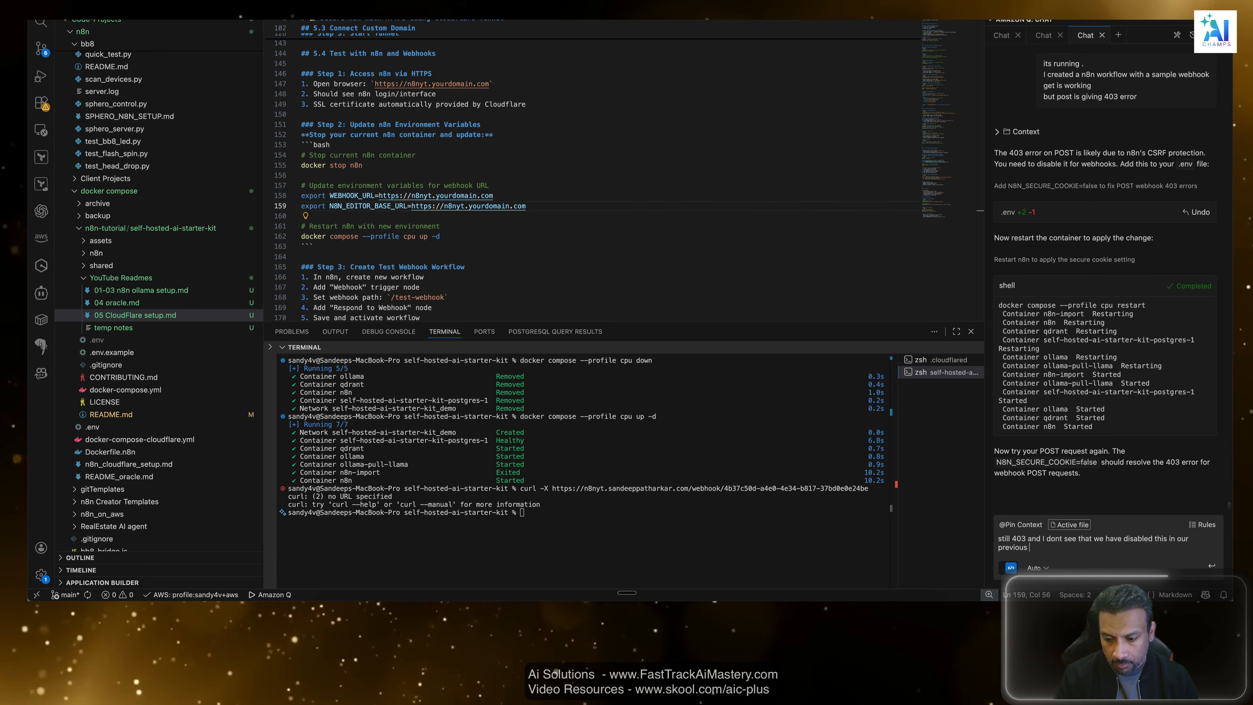
{"action": "type", "text": "8n cloudflare setup and that works f"}
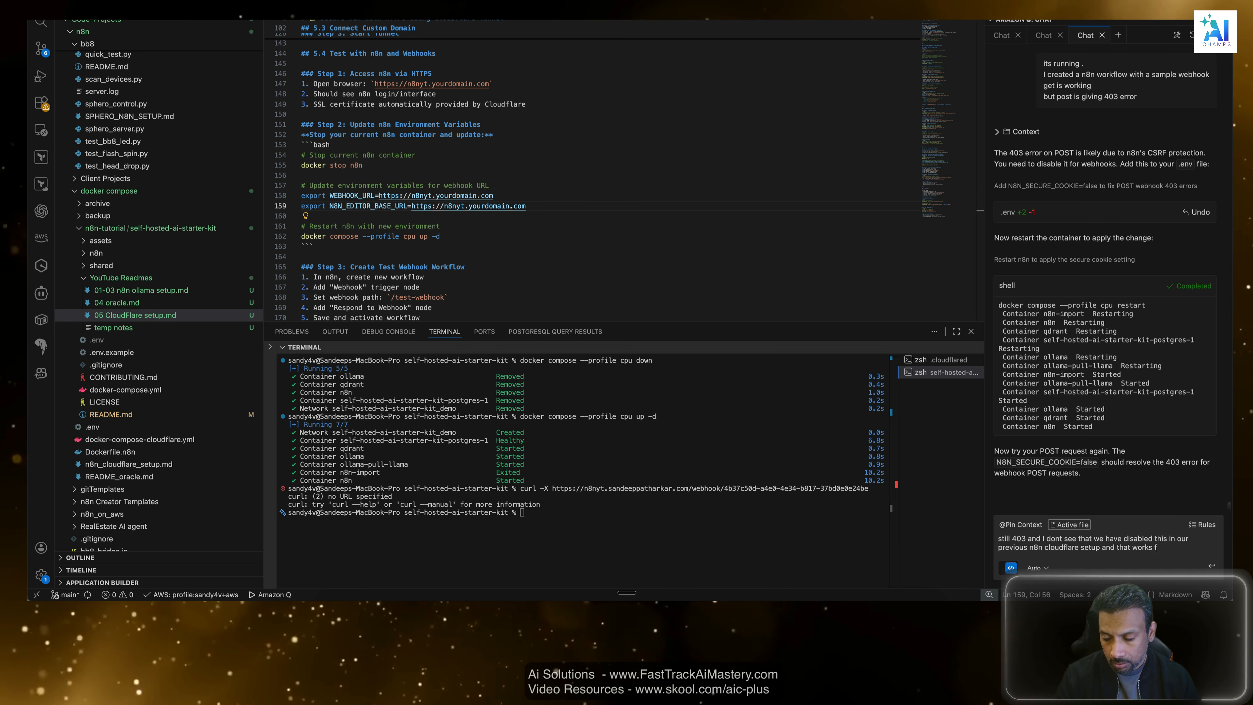
{"action": "type", "text": "ine"}
{"action": "key", "text": "Return"}
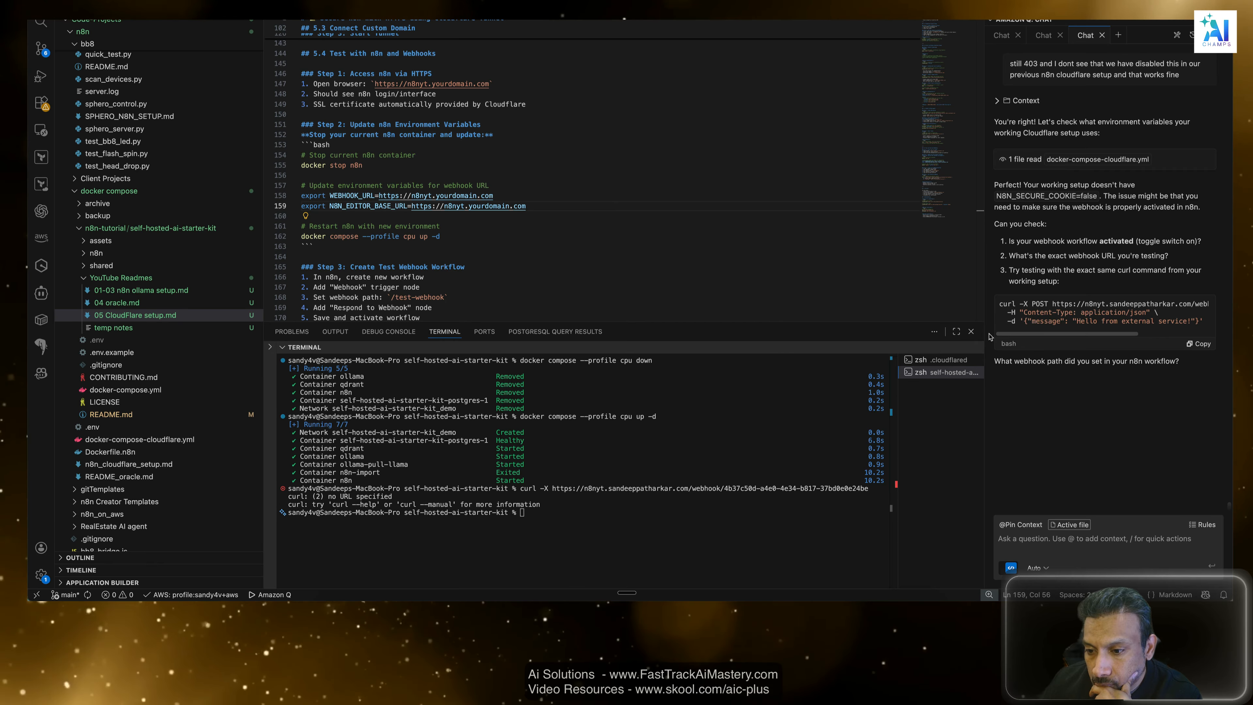
Get the Webhook node's test URL from n8n and send it to Amazon Q with "this is the path" and "and webhook is waiting".
{"action": "left_click_drag", "start_coordinate": [1003, 304], "coordinate": [1203, 326]}
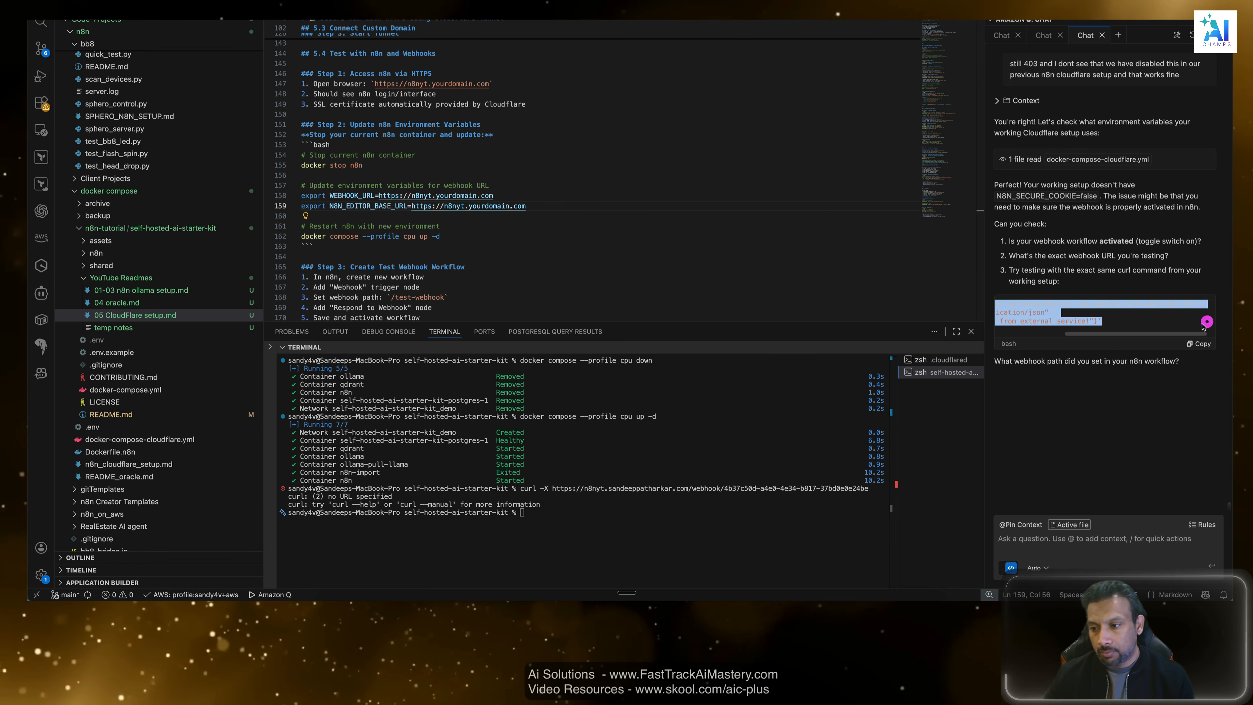
{"action": "left_click", "coordinate": [1199, 344]}
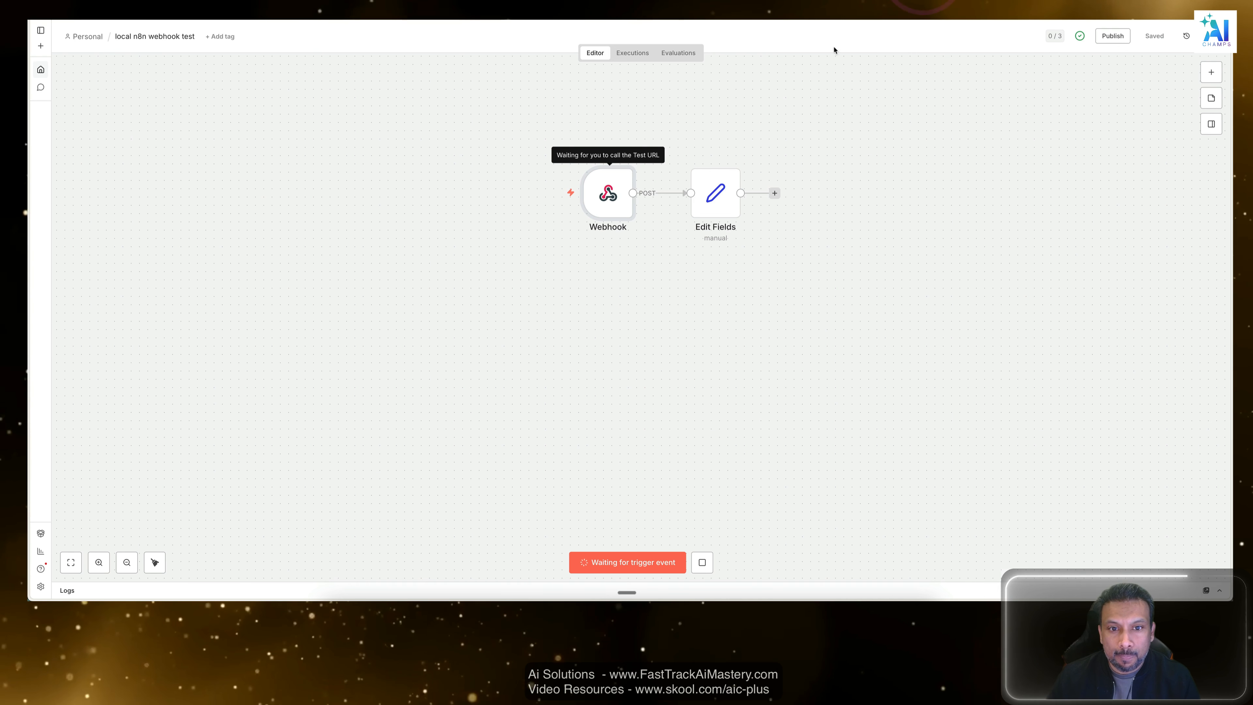
{"action": "double_click", "coordinate": [603, 184]}
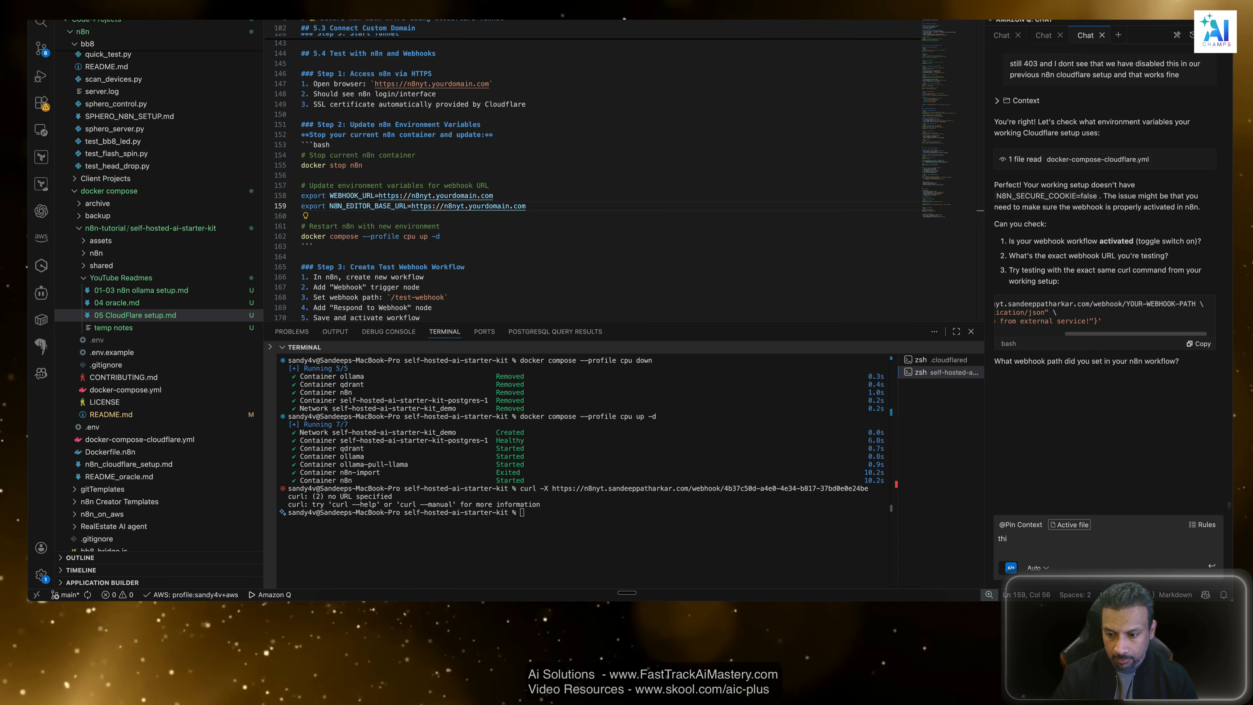
{"action": "type", "text": "path"}
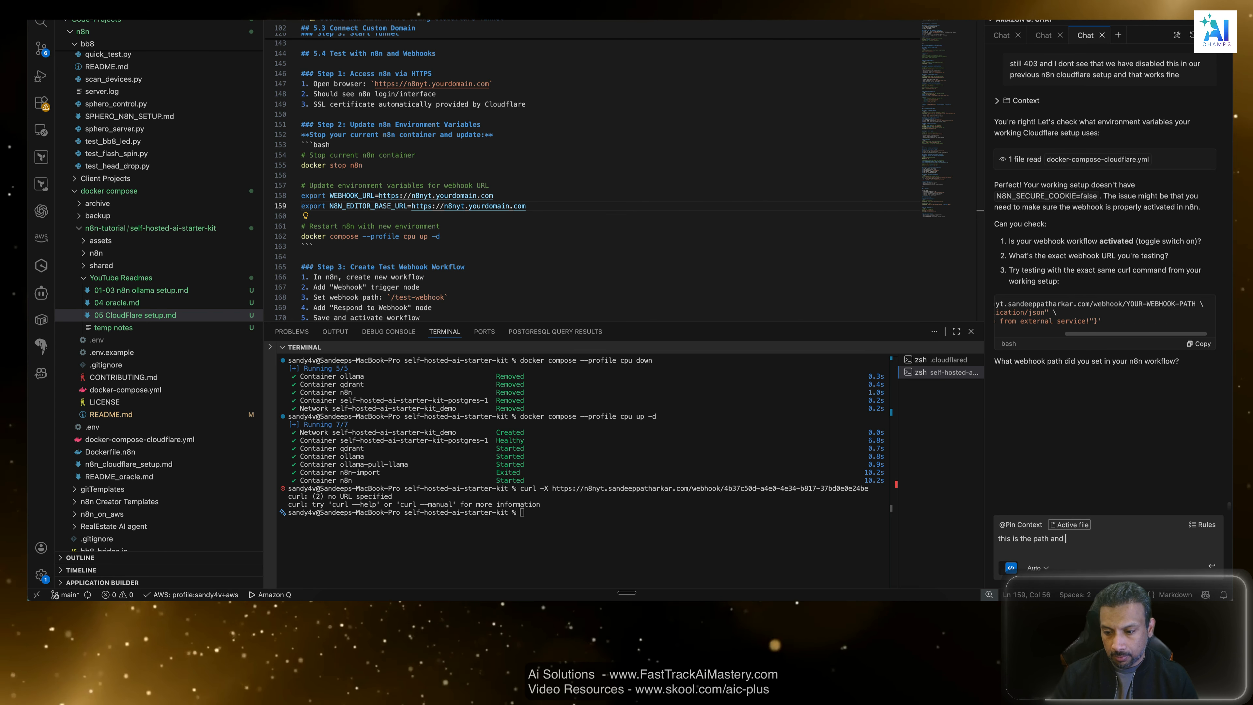
{"action": "type", "text": " and"}
{"action": "key", "text": "BackSpace"}
{"action": "key", "text": "BackSpace"}
{"action": "key", "text": "shift+Return"}
{"action": "type", "text": "a"}
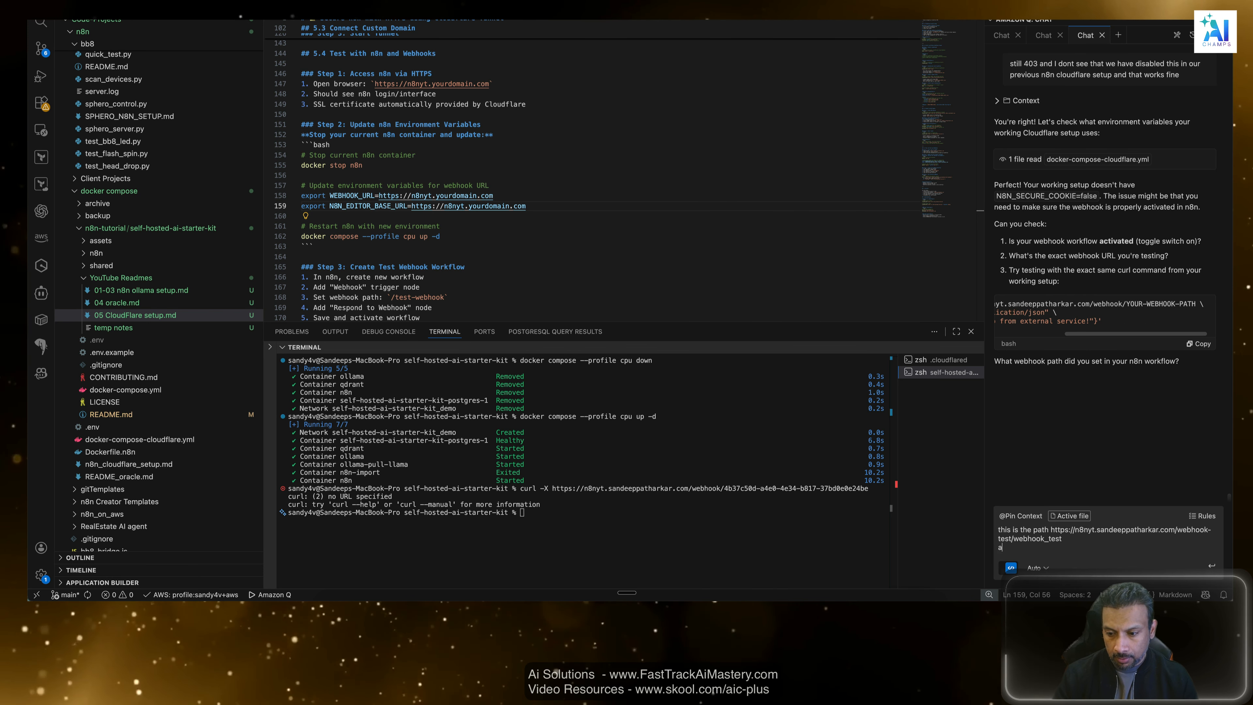
{"action": "type", "text": "nd webh"}
{"action": "key", "text": "BackSpace"}
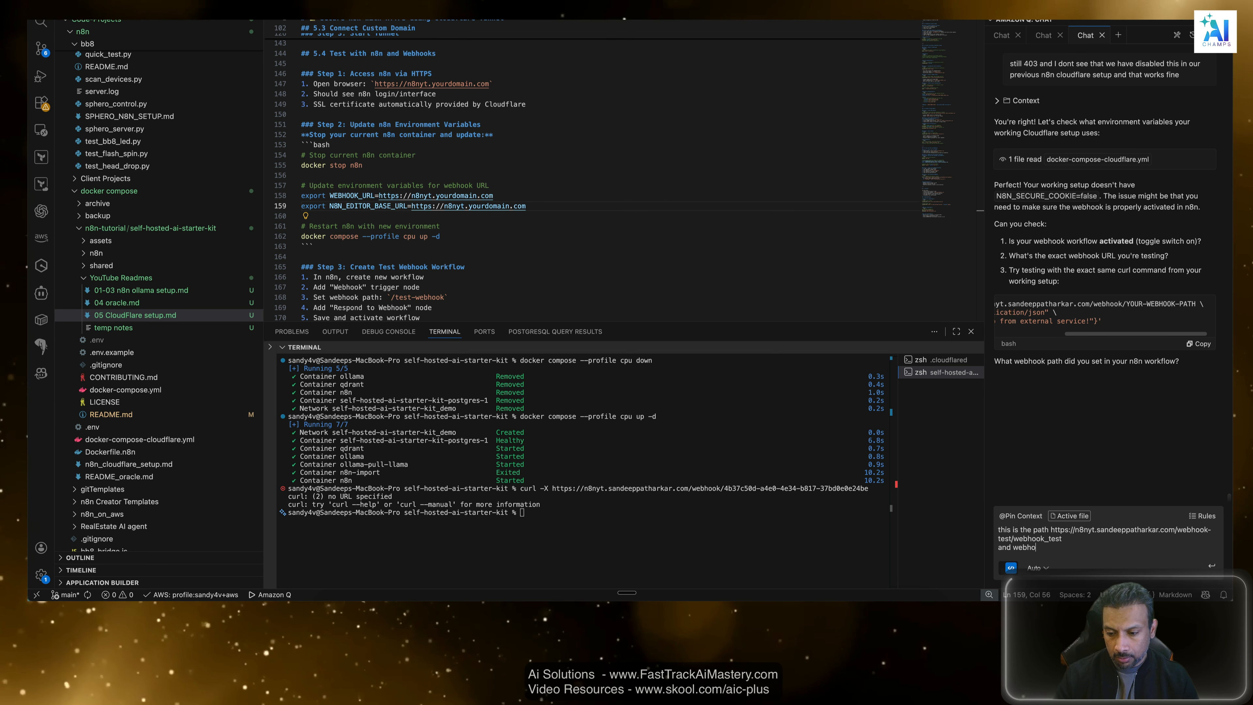
{"action": "type", "text": "ok is wati"}
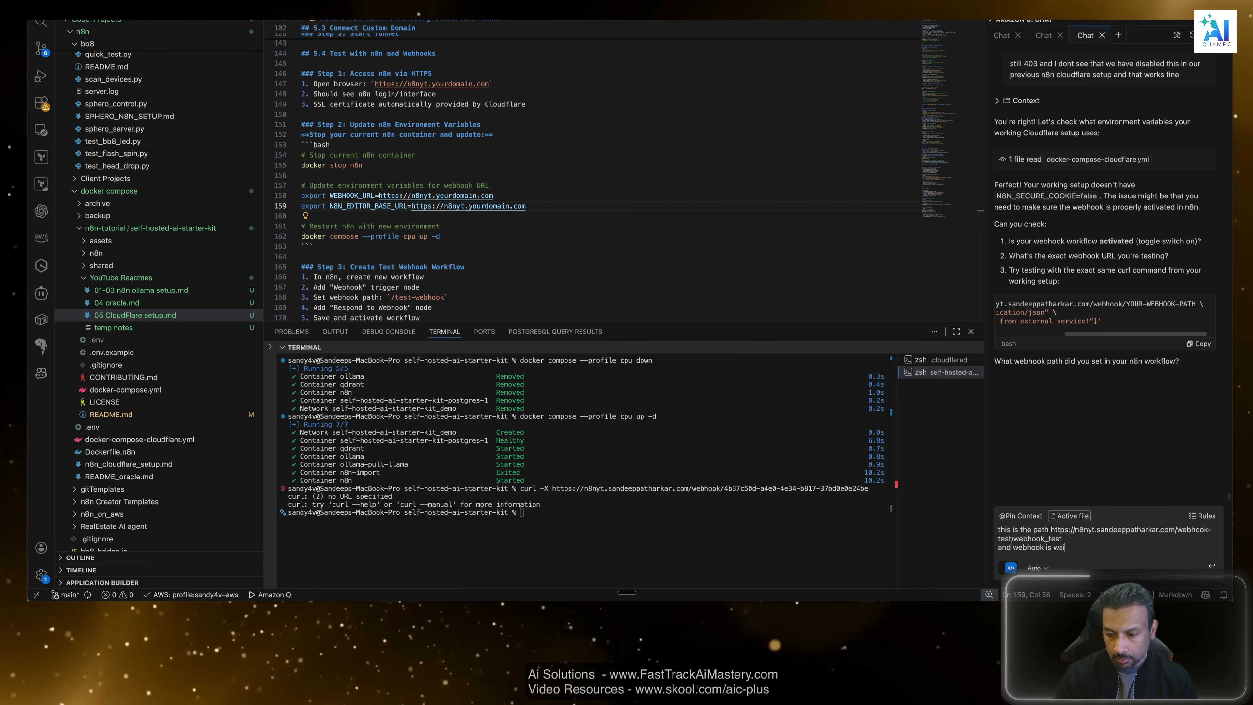
{"action": "key", "text": "Return"}
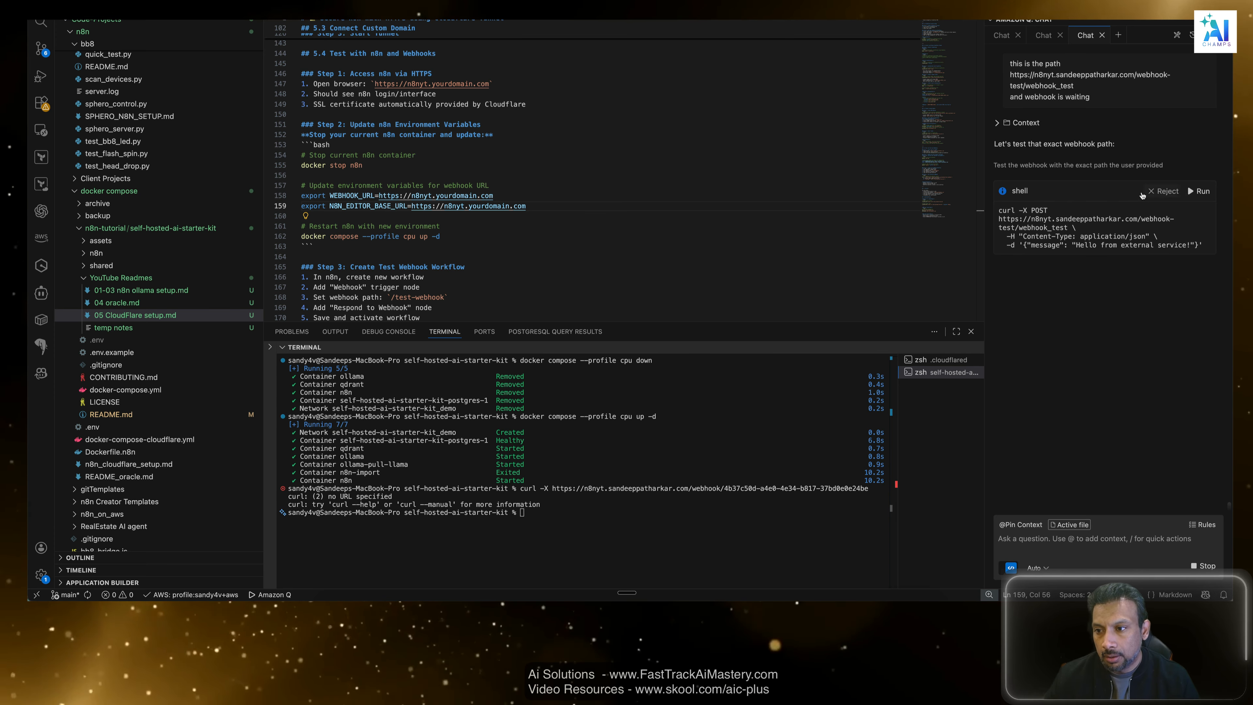
Run Amazon Q's proposed curl POST command against the webhook_test test URL and read its output and explanation.
{"action": "left_click", "coordinate": [1209, 191]}
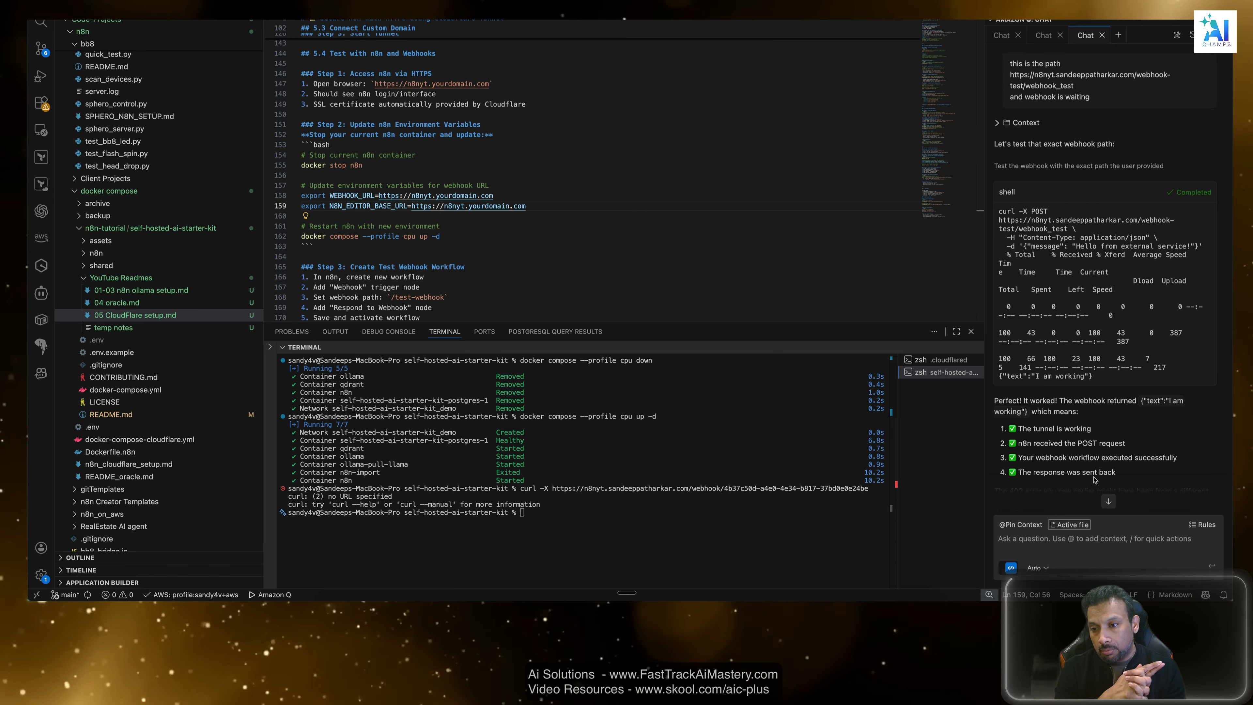
{"action": "scroll", "coordinate": [1152, 285], "scroll_direction": "down", "scroll_amount": 3}
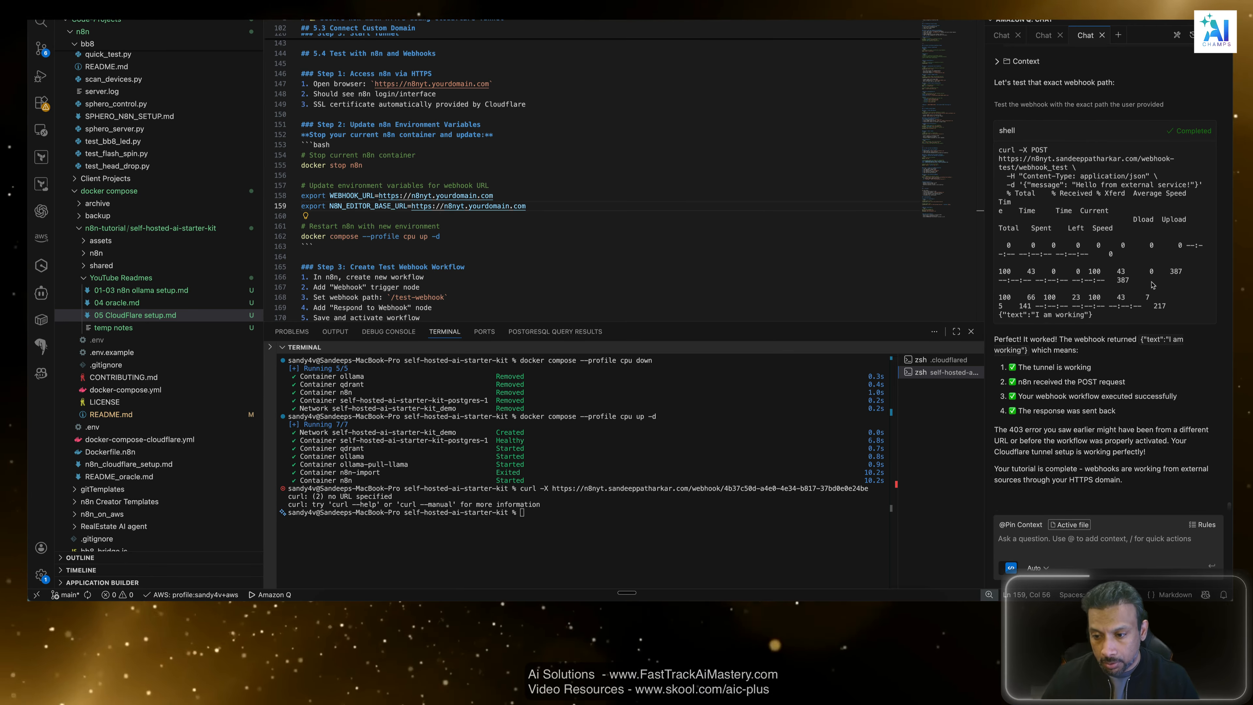
{"action": "left_click", "coordinate": [1080, 547]}
{"action": "type", "text": "why is it"}
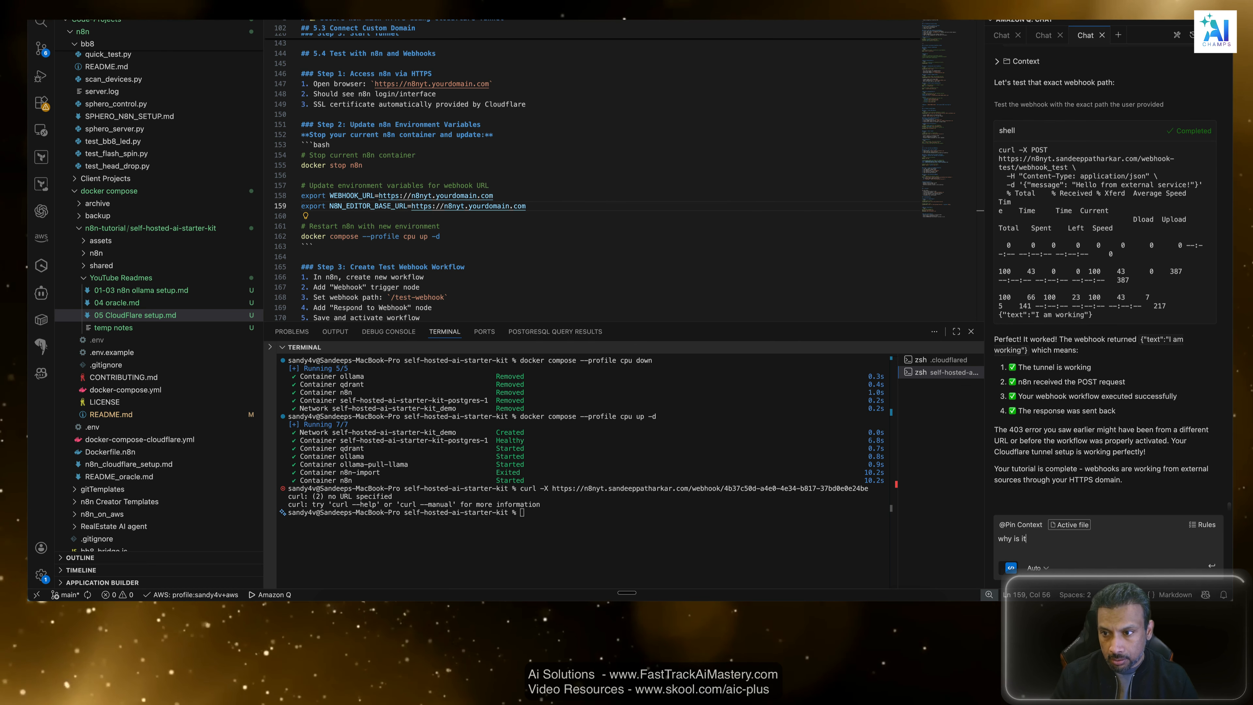
{"action": "type", "text": " not working"}
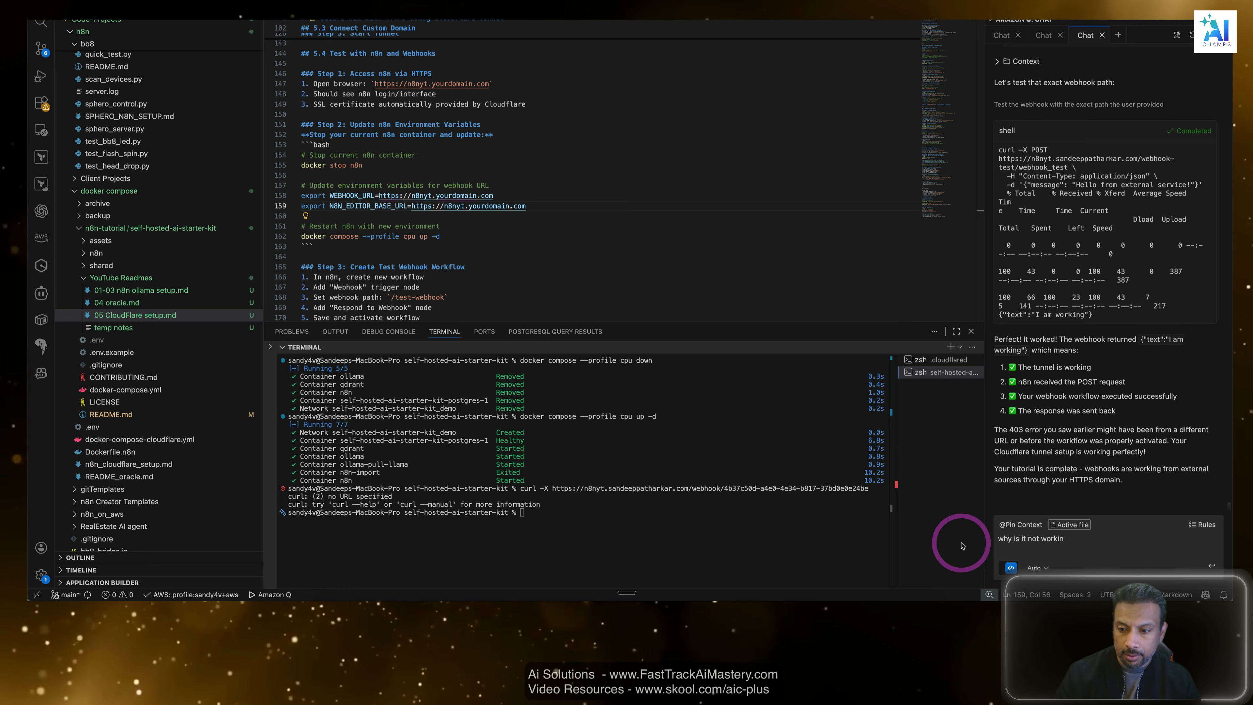
{"action": "left_click_drag", "start_coordinate": [1066, 541], "coordinate": [943, 530]}
{"action": "key", "text": "BackSpace"}
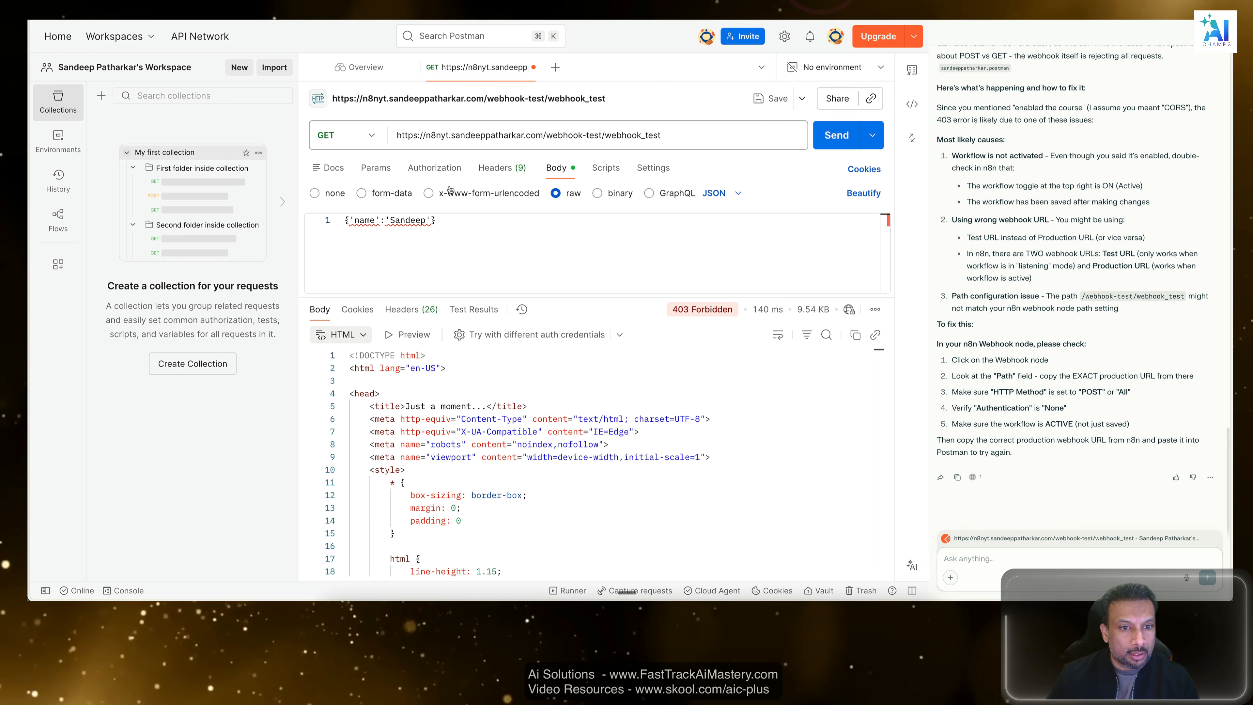
In Postman, add a Content-Type header with value application/json to the webhook_test request and send it.
{"action": "left_click", "coordinate": [454, 169]}
{"action": "left_click", "coordinate": [488, 172]}
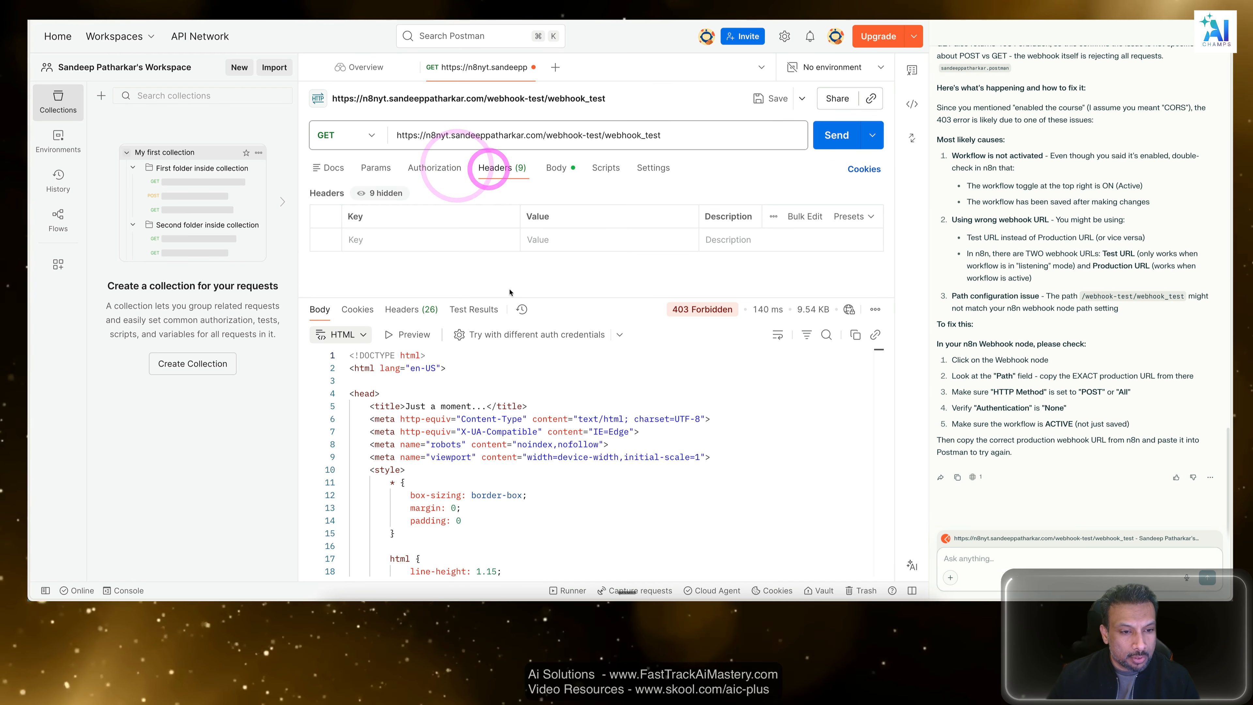
{"action": "left_click", "coordinate": [429, 243]}
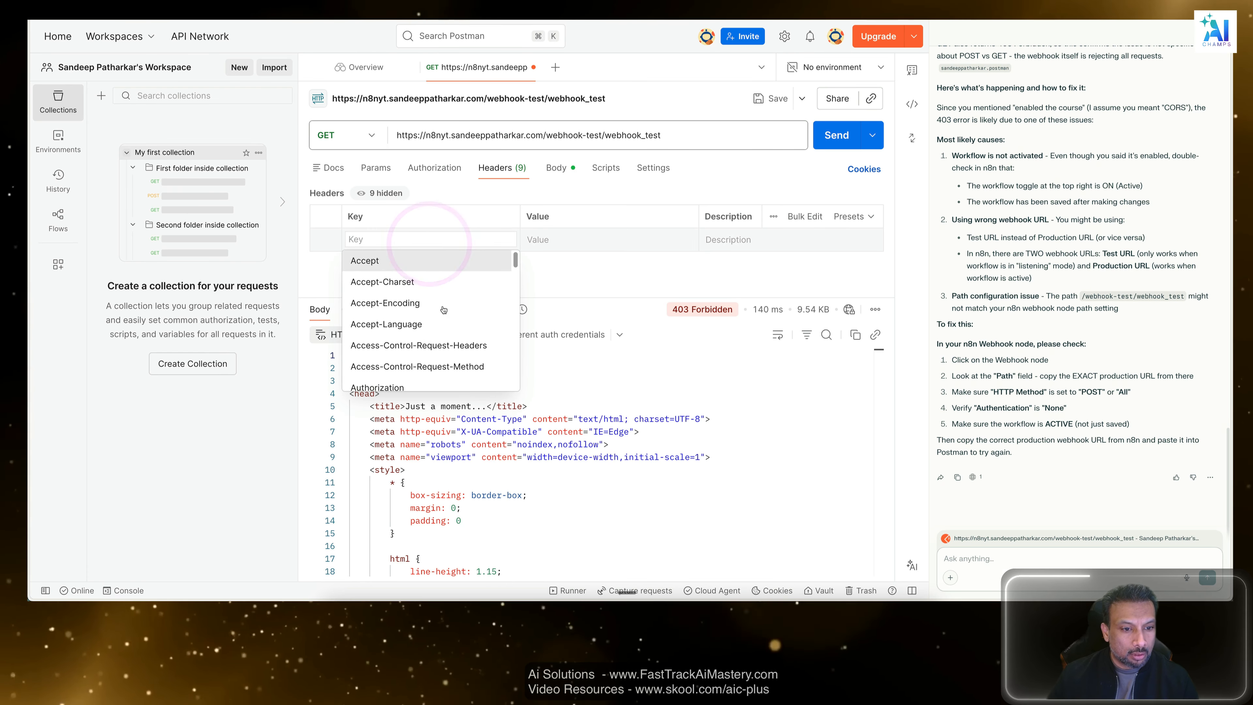
{"action": "scroll", "coordinate": [419, 277], "scroll_direction": "down", "scroll_amount": 3}
{"action": "left_click", "coordinate": [418, 305]}
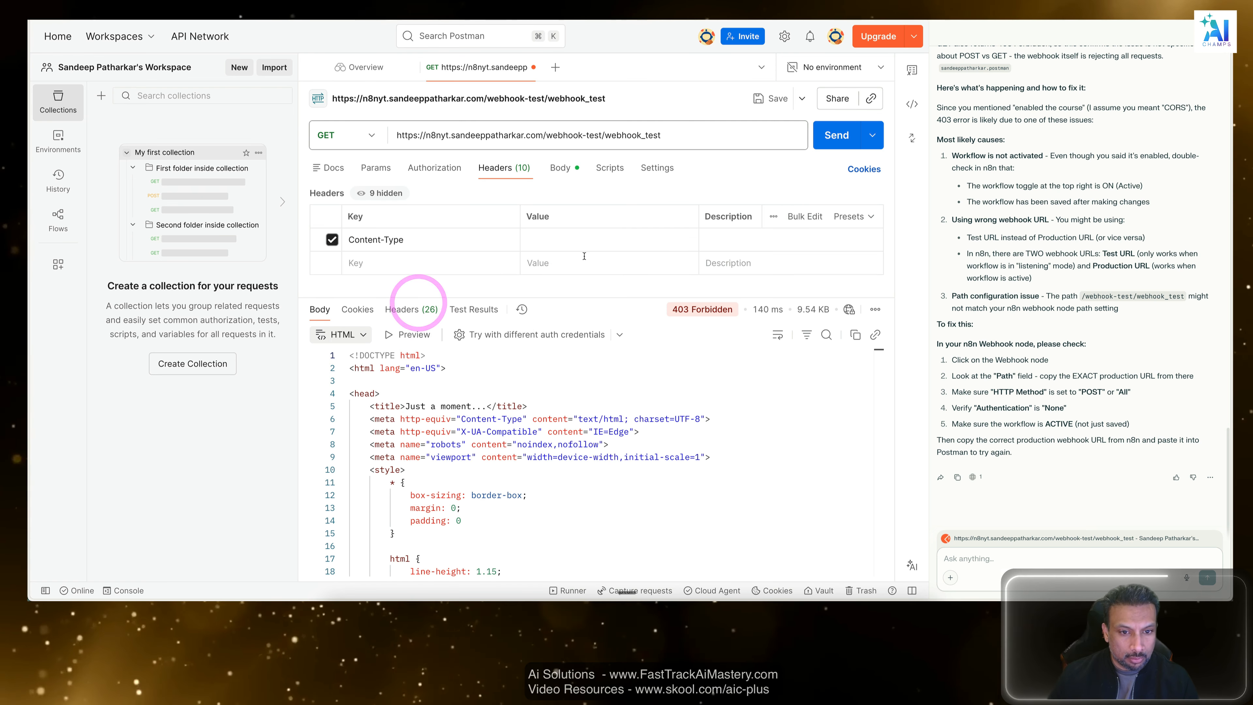
{"action": "left_click", "coordinate": [583, 267]}
{"action": "left_click", "coordinate": [575, 241]}
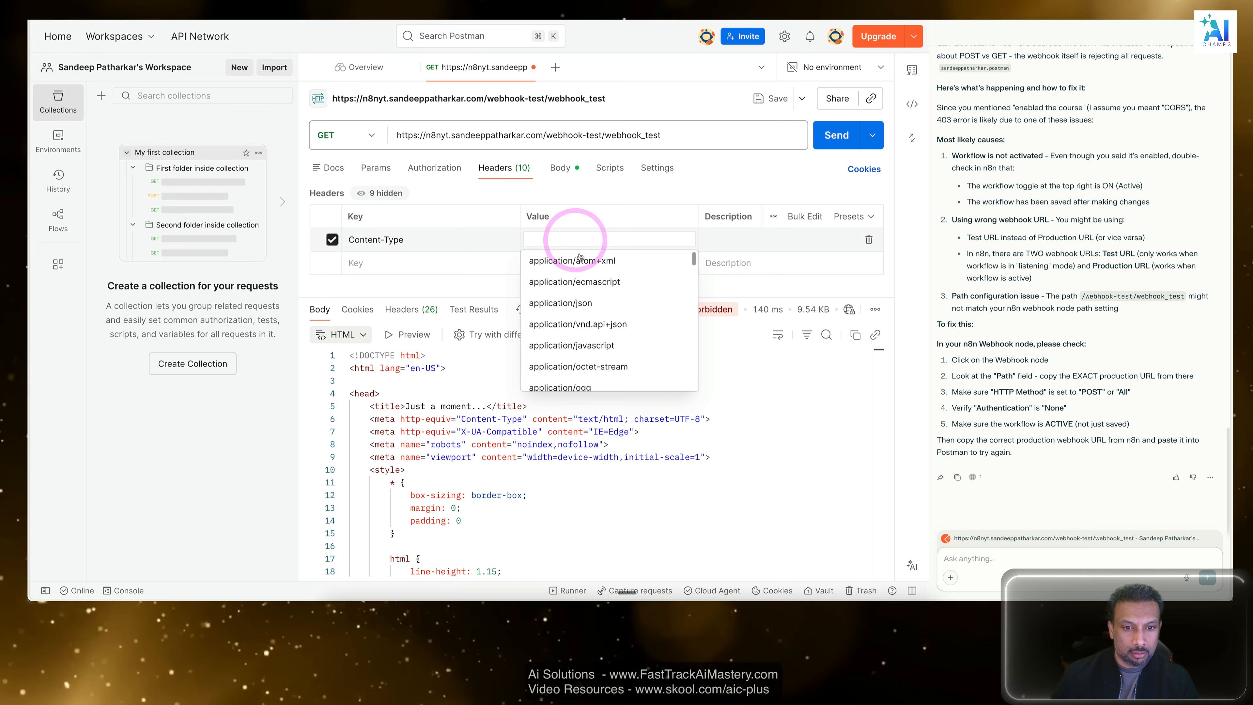
{"action": "left_click", "coordinate": [598, 305]}
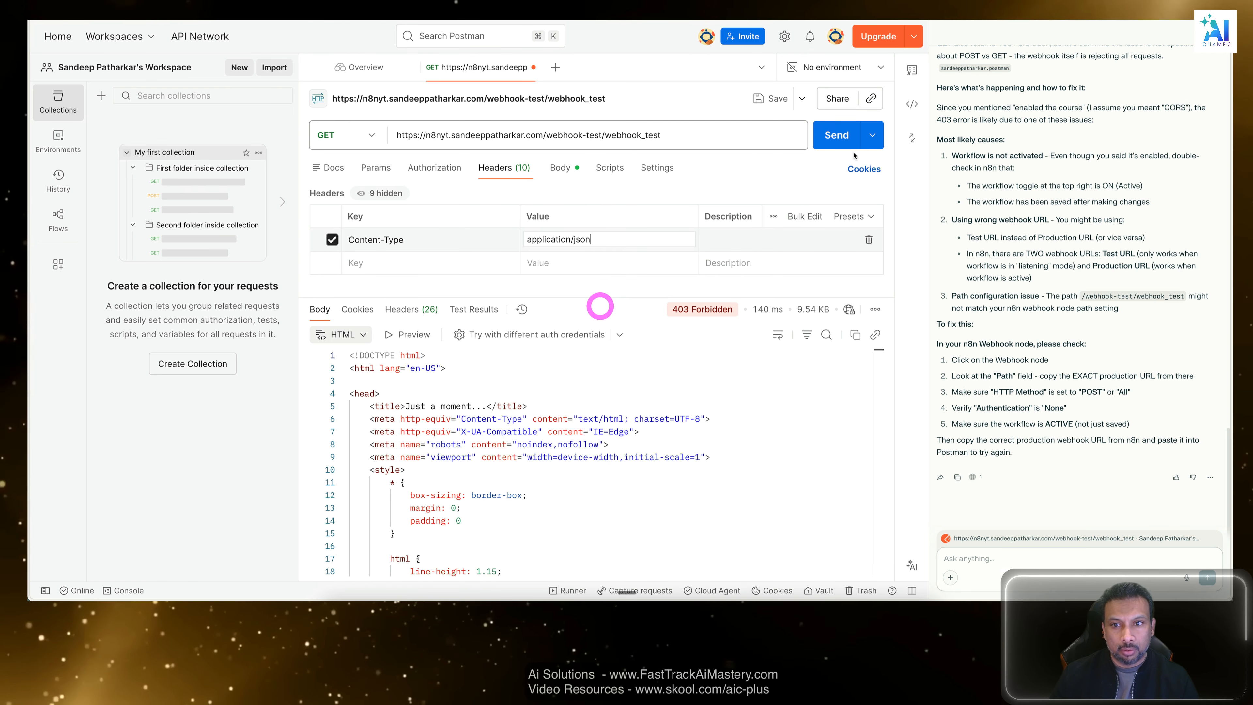
{"action": "left_click", "coordinate": [833, 134]}
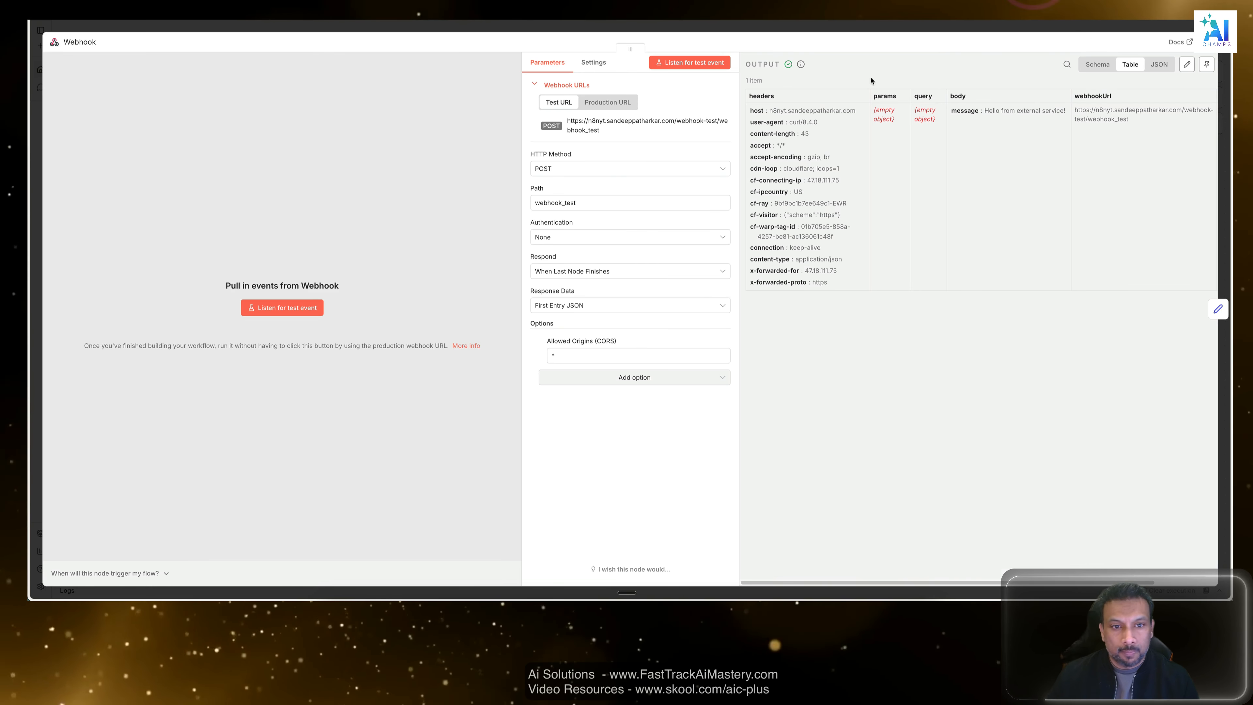
Check the Webhook node's output in n8n and return to the local n8n webhook test workflow canvas.
{"action": "left_click", "coordinate": [833, 25]}
{"action": "left_click", "coordinate": [691, 454]}
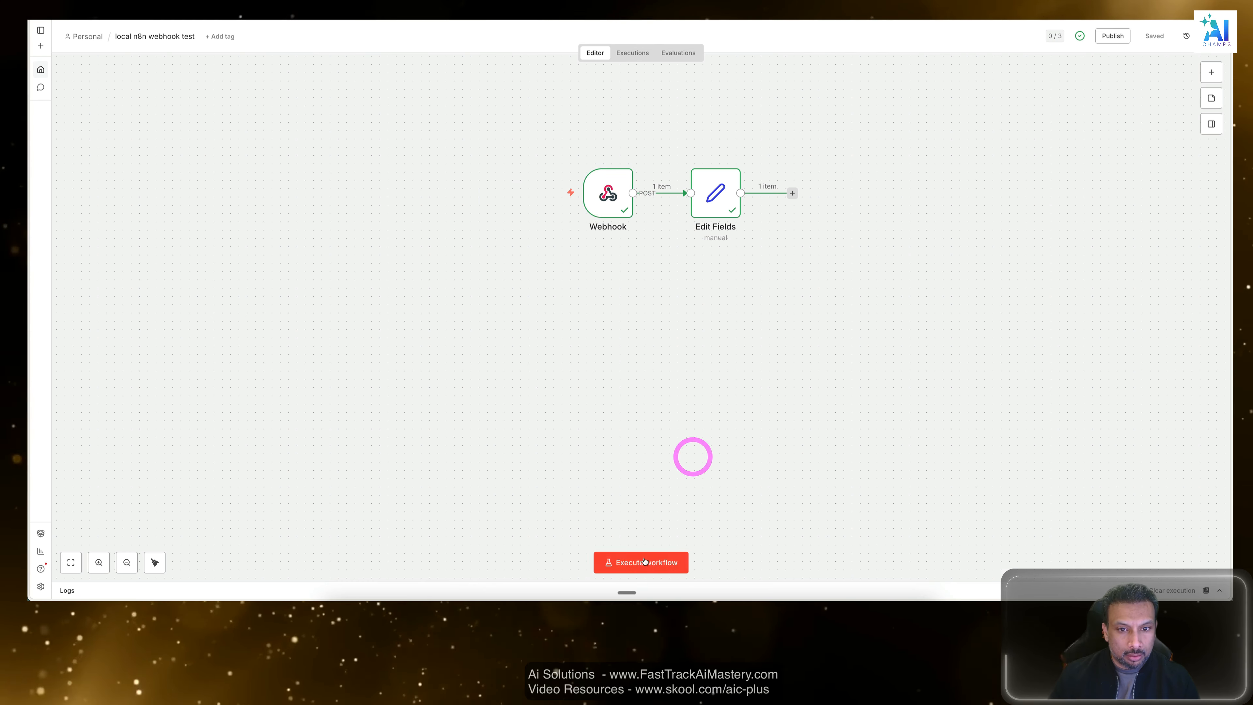
{"action": "left_click", "coordinate": [635, 45]}
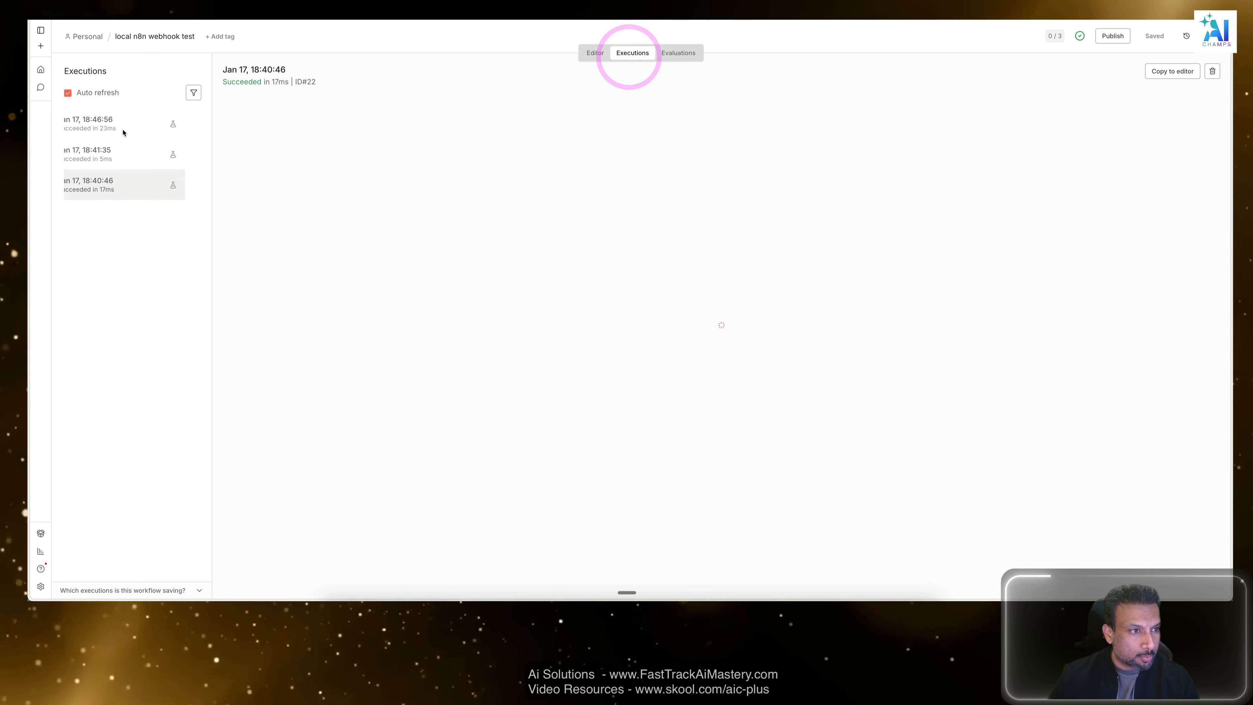
Open the latest execution of the local n8n webhook test workflow and inspect its Webhook node's output.
{"action": "left_click", "coordinate": [119, 126]}
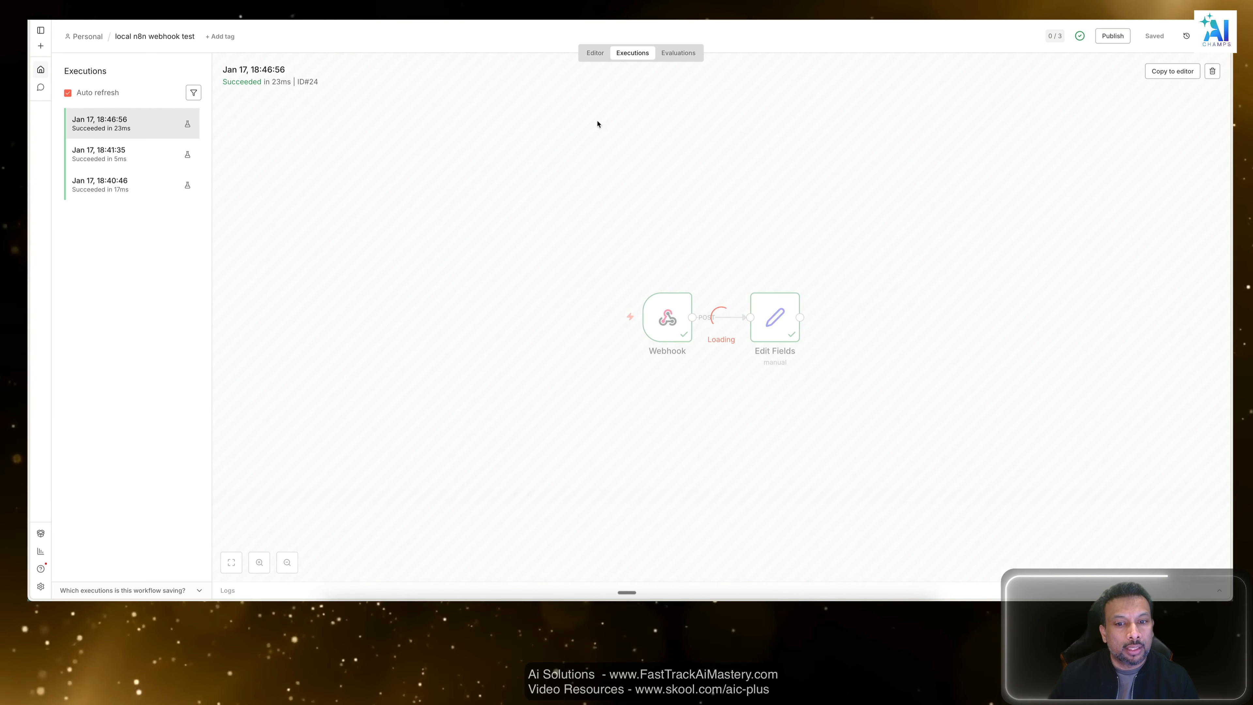
{"action": "left_click", "coordinate": [667, 315]}
{"action": "double_click", "coordinate": [667, 315]}
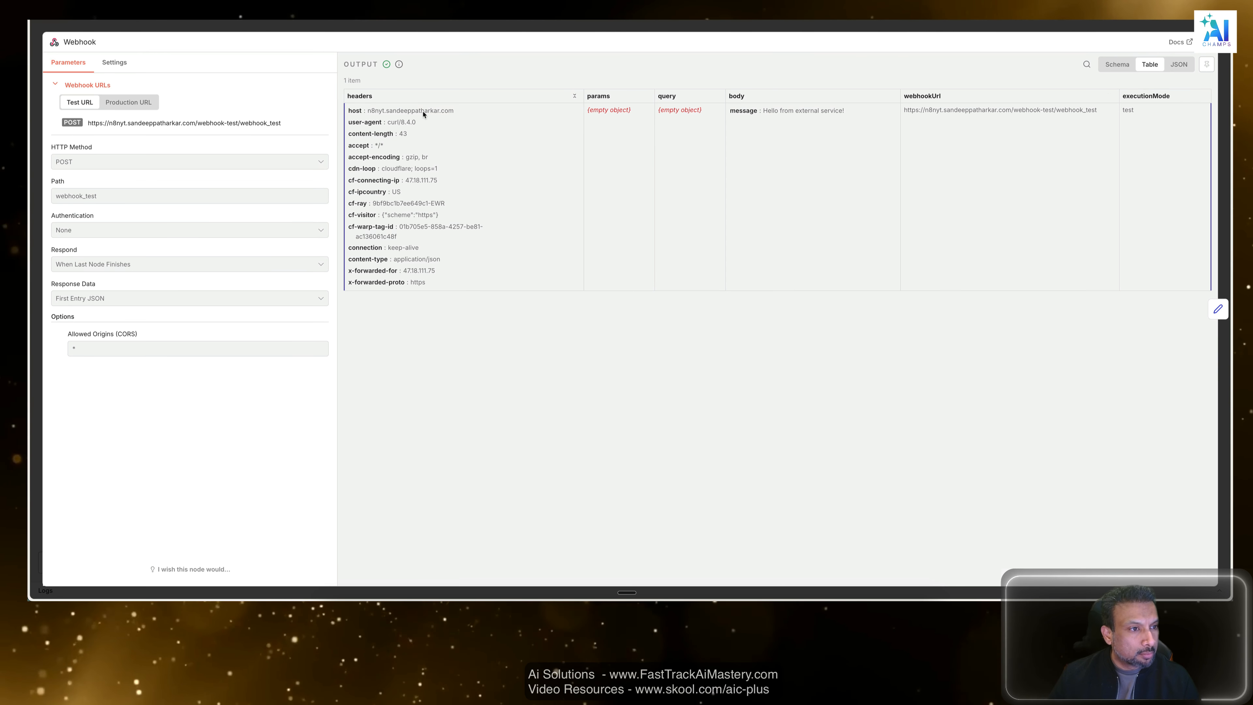
{"action": "key", "text": "Escape"}
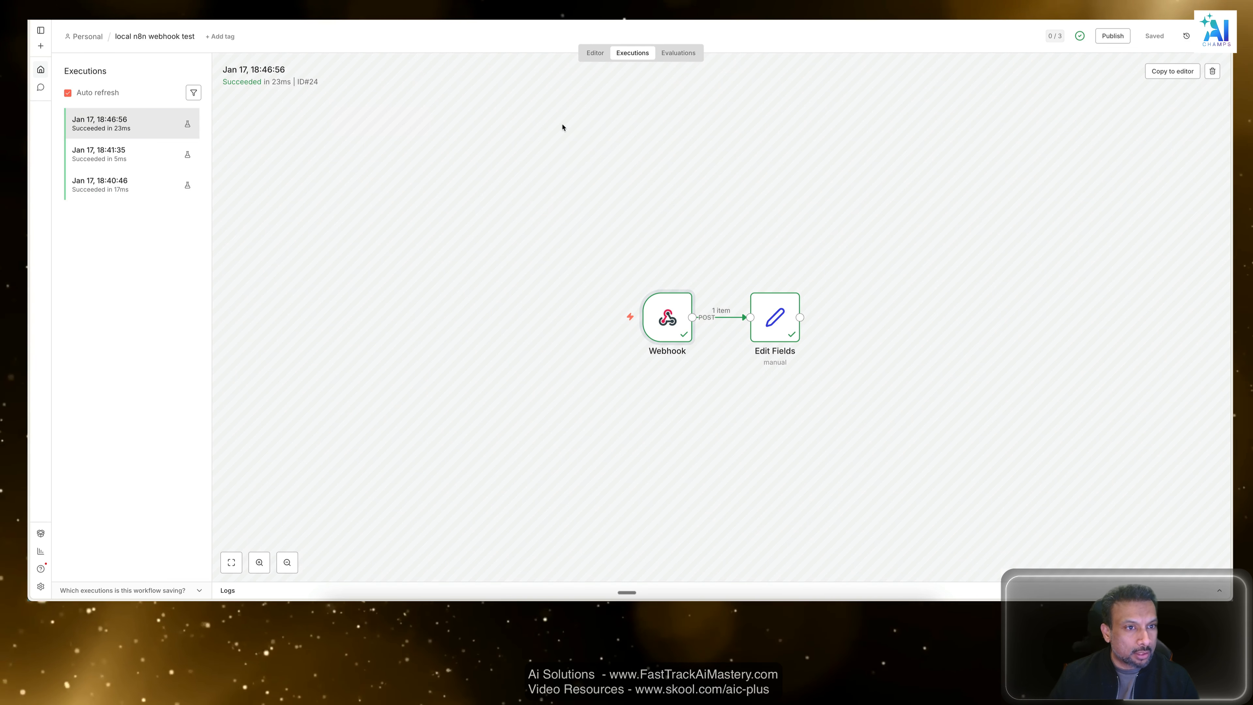
{"action": "left_click", "coordinate": [543, 135]}
{"action": "left_click", "coordinate": [741, 140]}
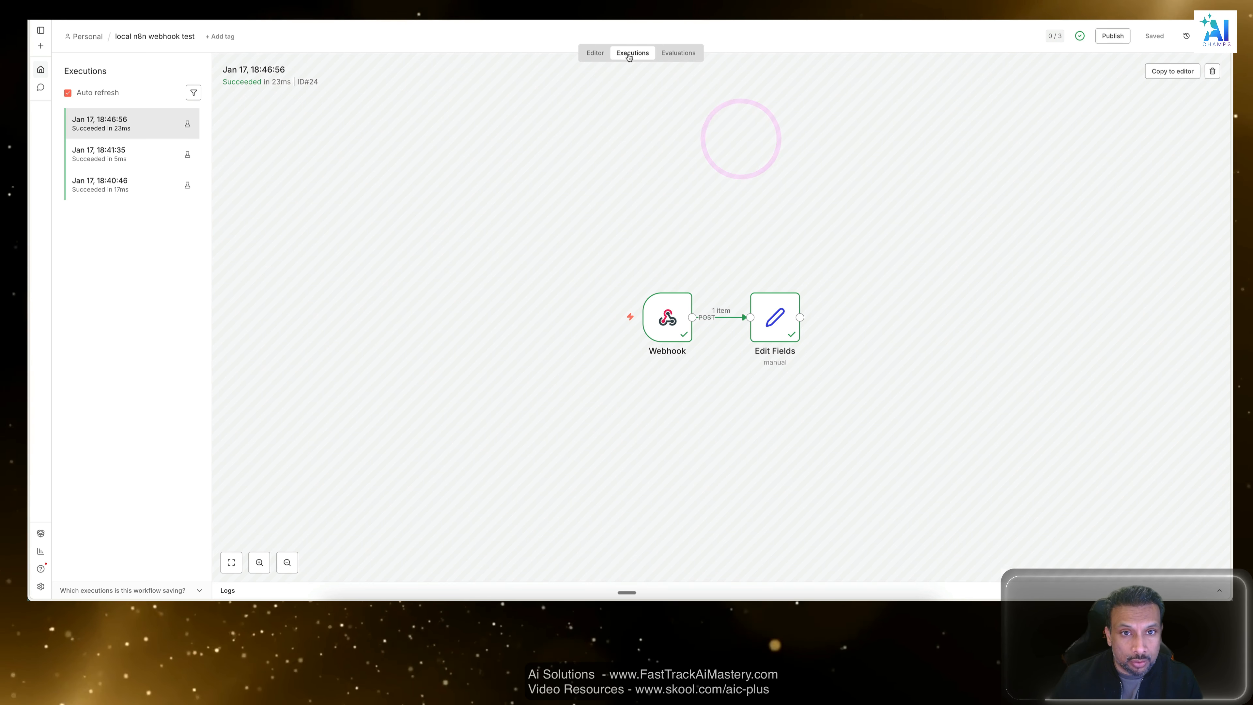
Return to the workflow editor and execute the workflow so the Webhook node listens for a test call.
{"action": "left_click", "coordinate": [599, 52]}
{"action": "left_click", "coordinate": [652, 108]}
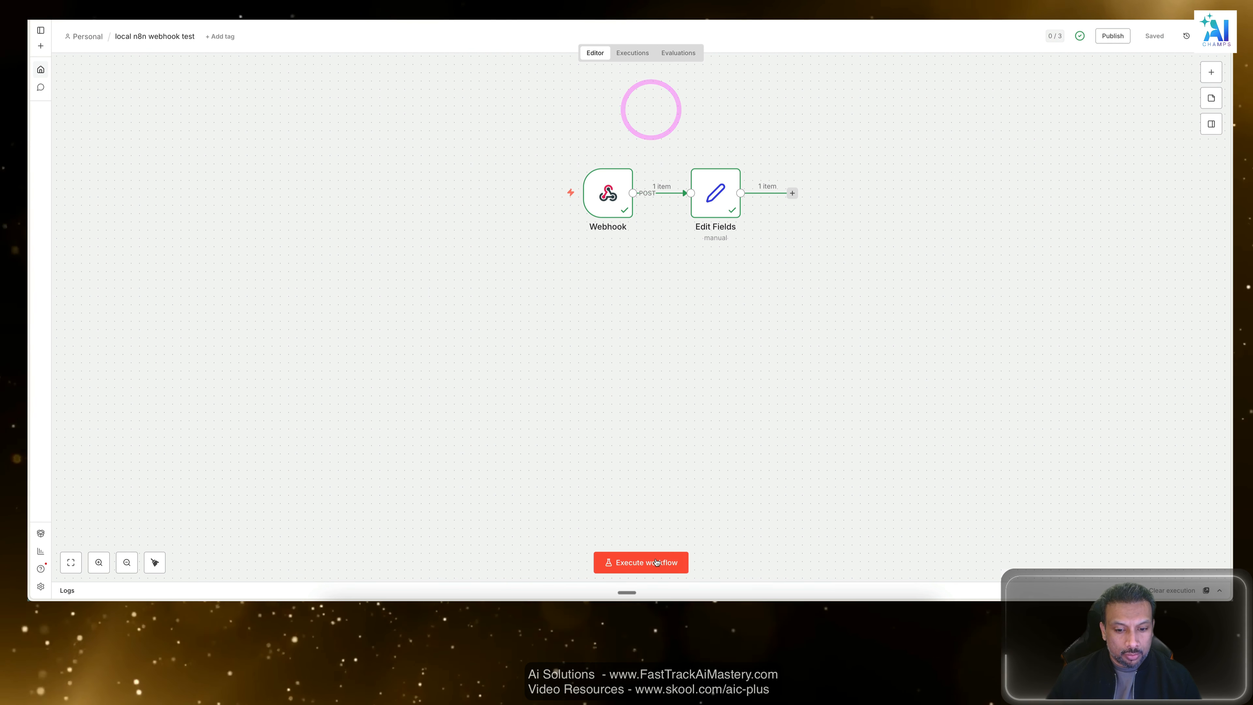
{"action": "left_click", "coordinate": [656, 562]}
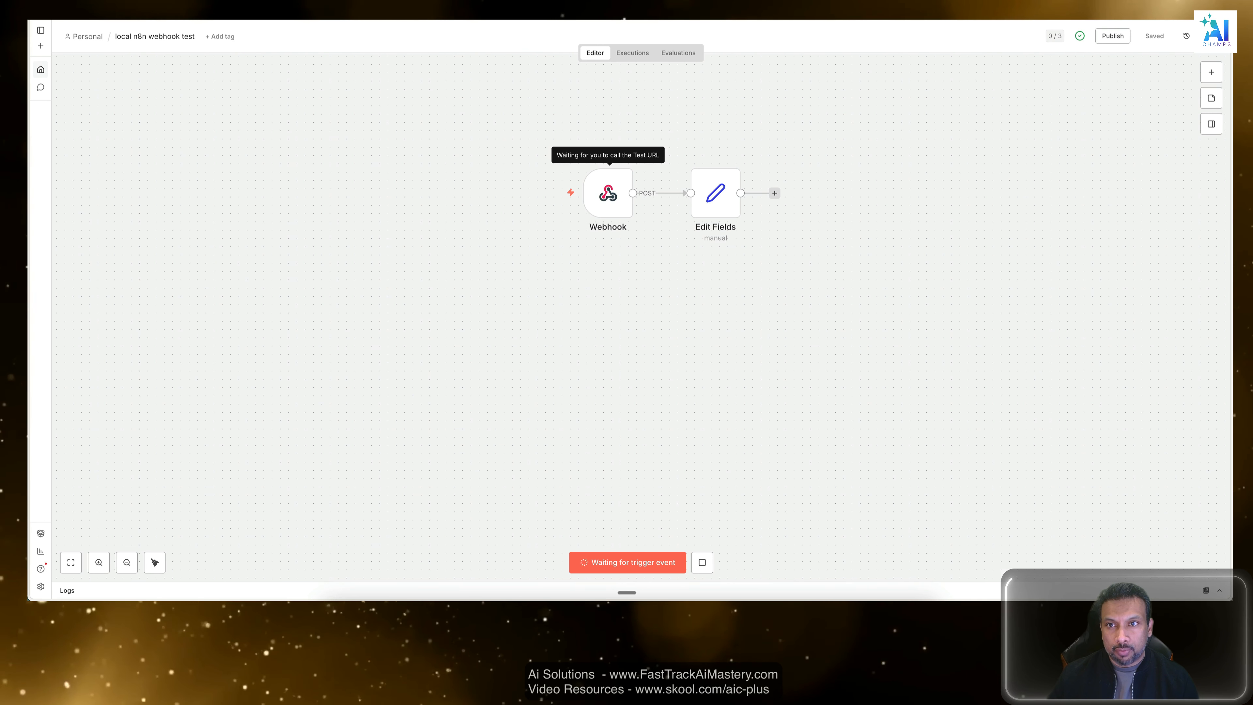
Switch to Postman, resend the GET request to the webhook_test test URL and review its response.
{"action": "key", "text": "ctrl+Tab"}
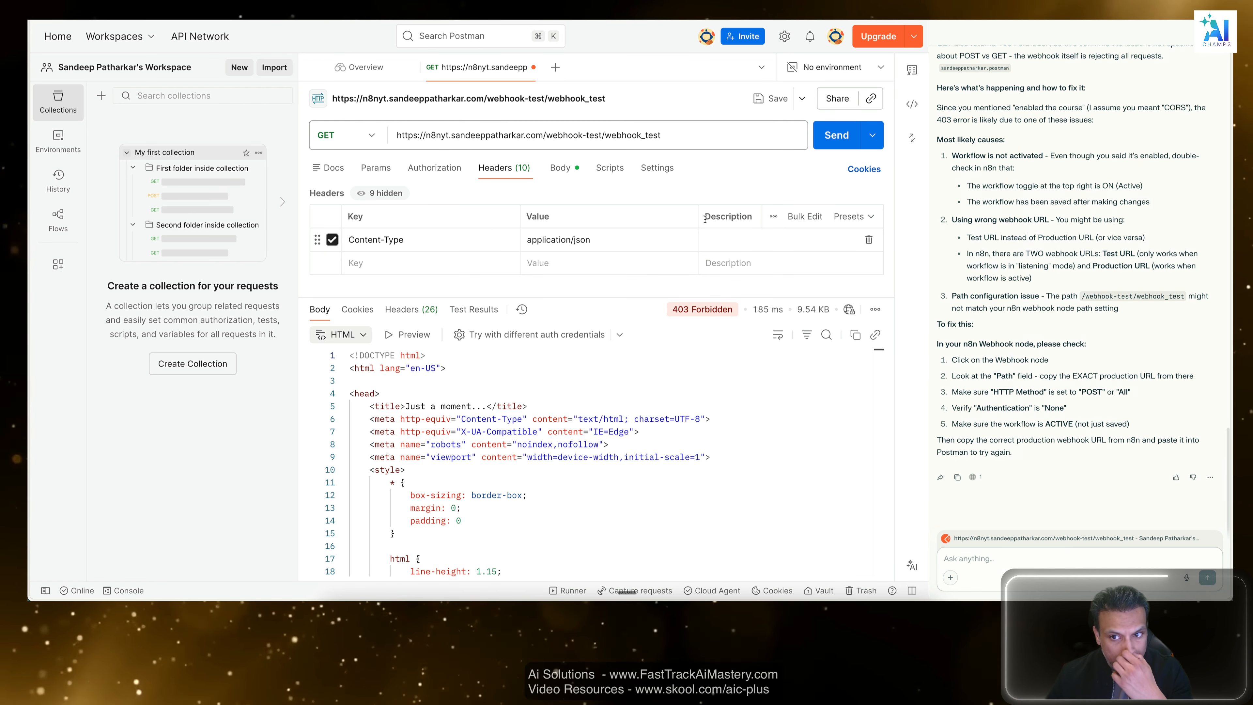
{"action": "left_click", "coordinate": [839, 136]}
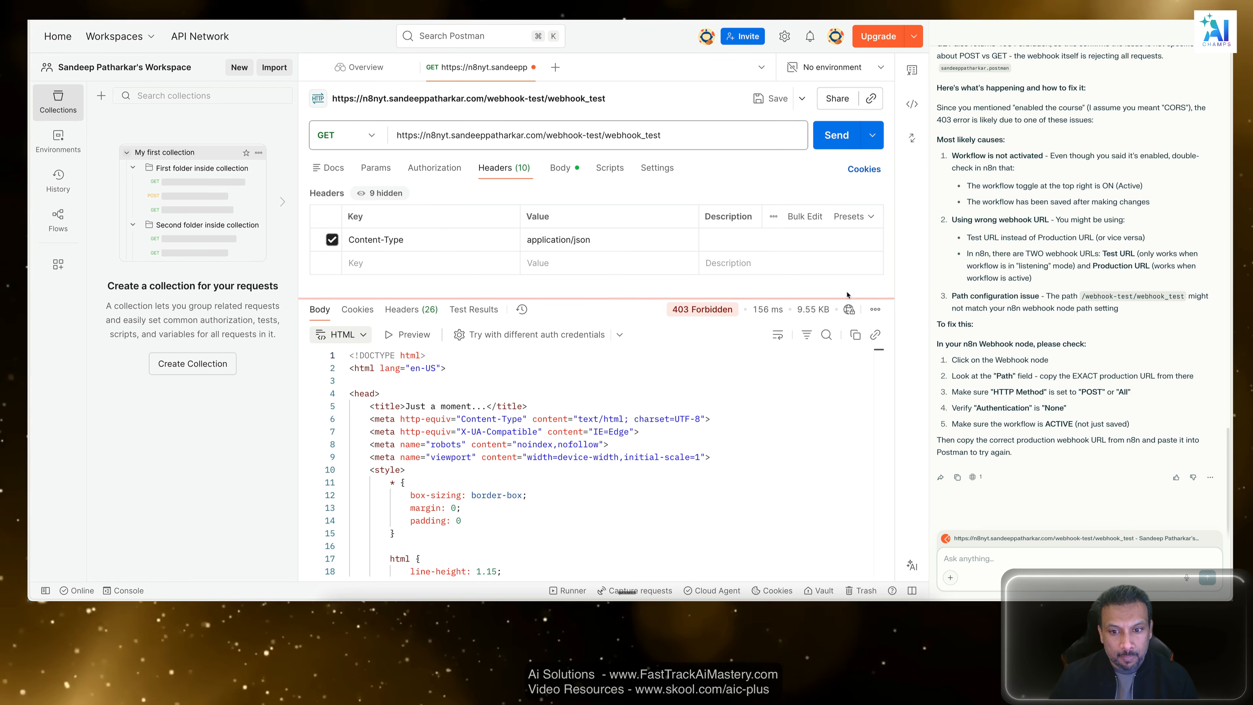
{"action": "mouse_move", "coordinate": [679, 310]}
{"action": "left_mouse_down"}
{"action": "mouse_move", "coordinate": [690, 310]}
{"action": "mouse_move", "coordinate": [668, 311]}
{"action": "left_mouse_up"}
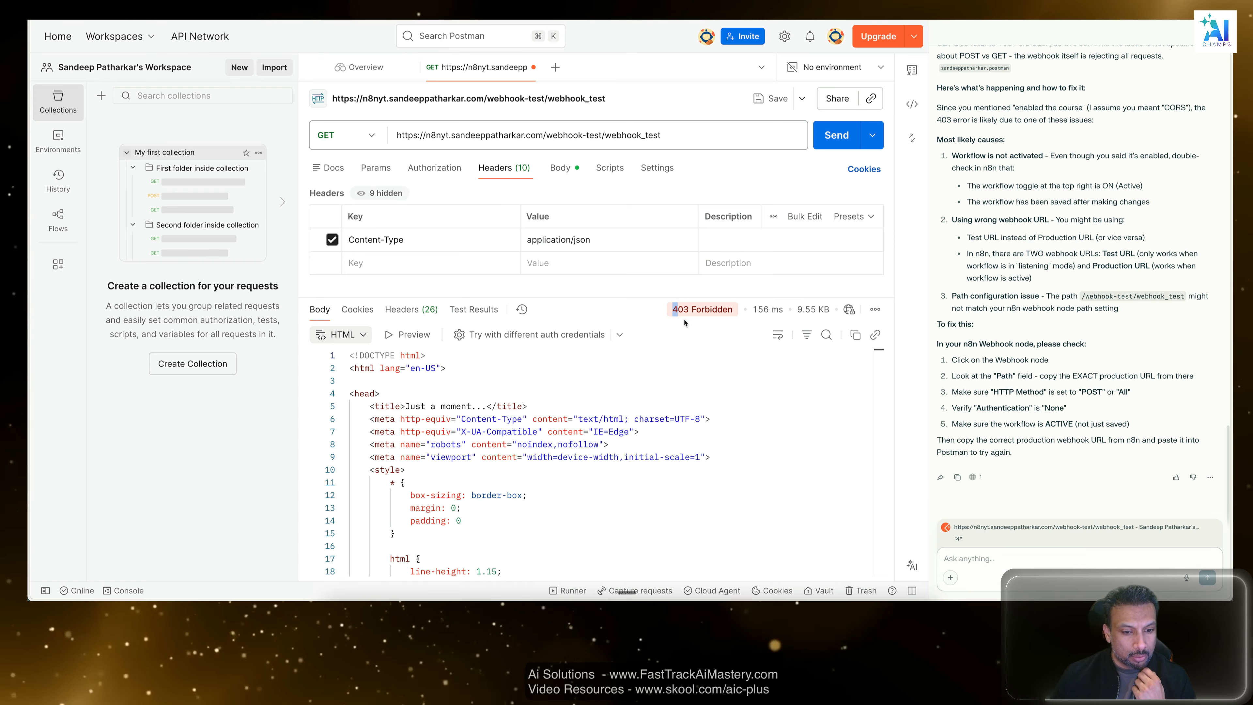
{"action": "scroll", "coordinate": [622, 416], "scroll_direction": "down", "scroll_amount": 10}
{"action": "scroll", "coordinate": [648, 387], "scroll_direction": "up", "scroll_amount": 10}
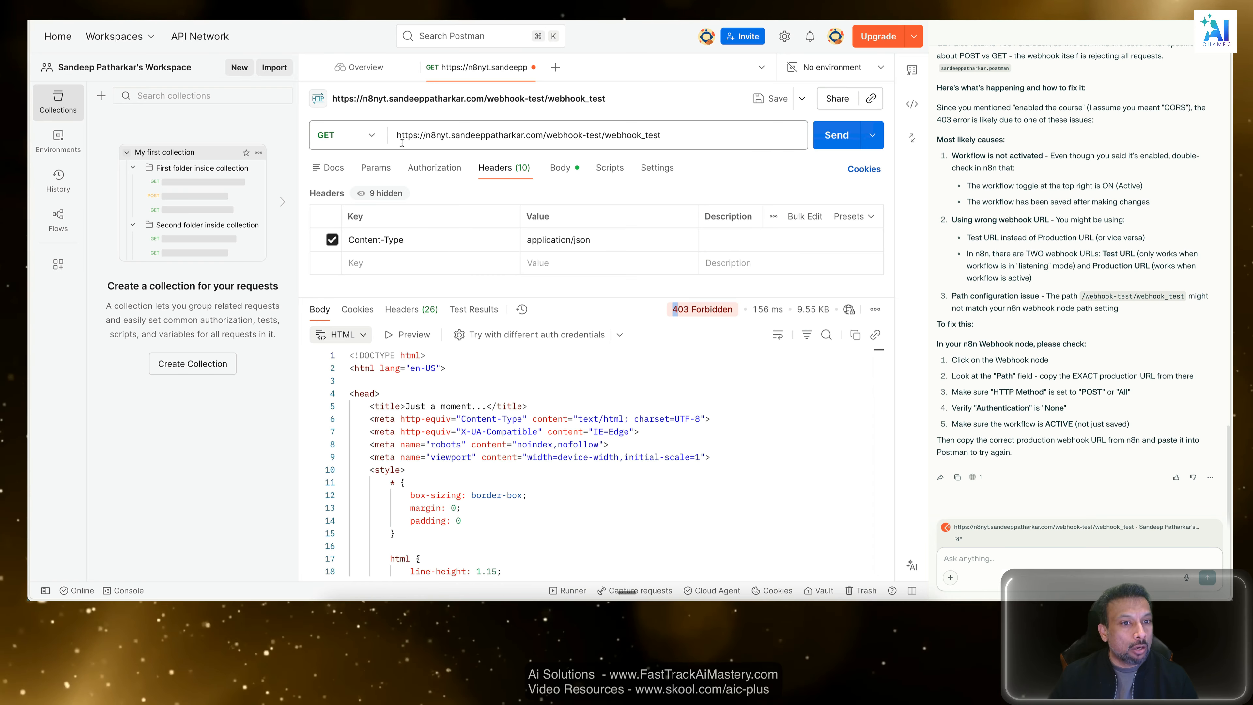
Change the webhook_test request's method to POST and send it.
{"action": "left_click", "coordinate": [373, 134]}
{"action": "left_click", "coordinate": [335, 191]}
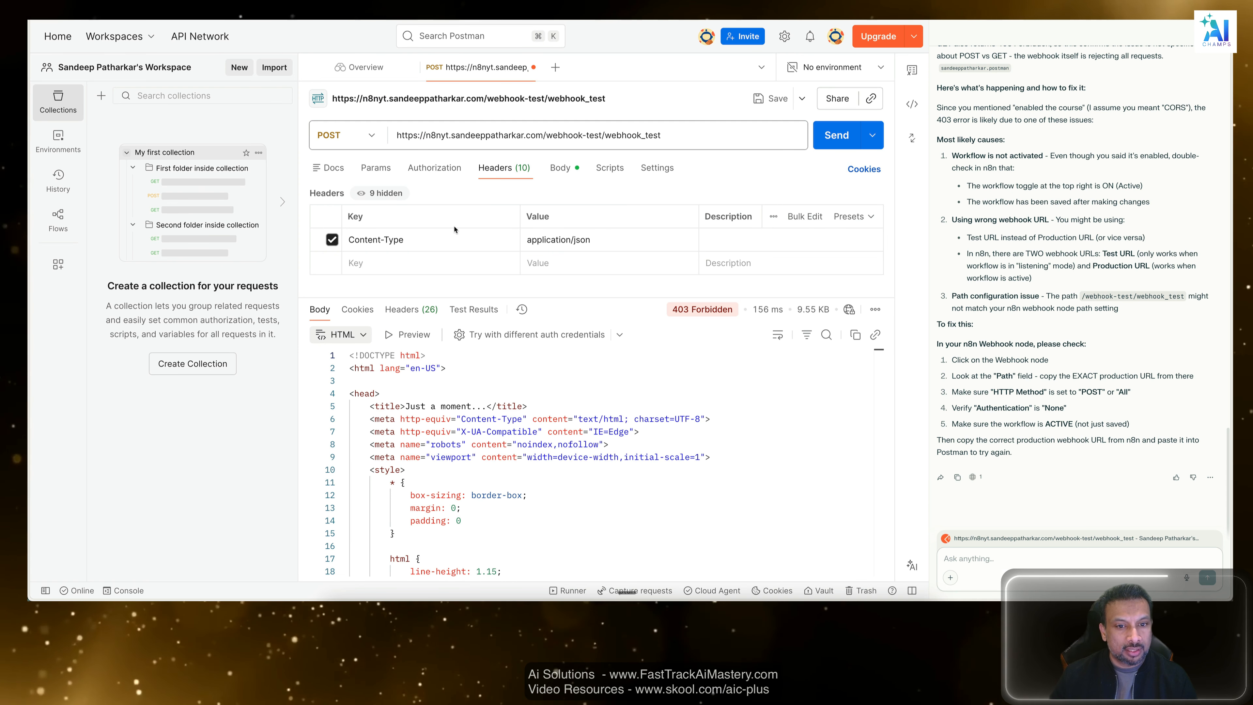
{"action": "left_click", "coordinate": [837, 135]}
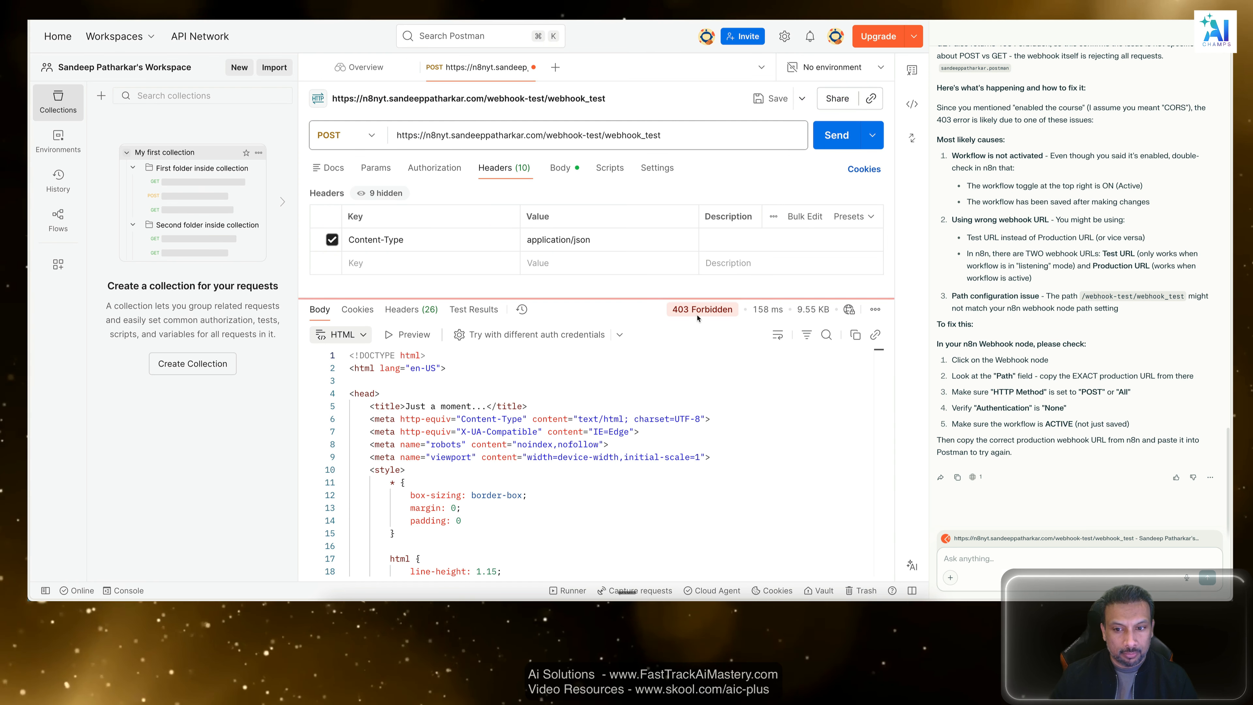
{"action": "mouse_move", "coordinate": [698, 317]}
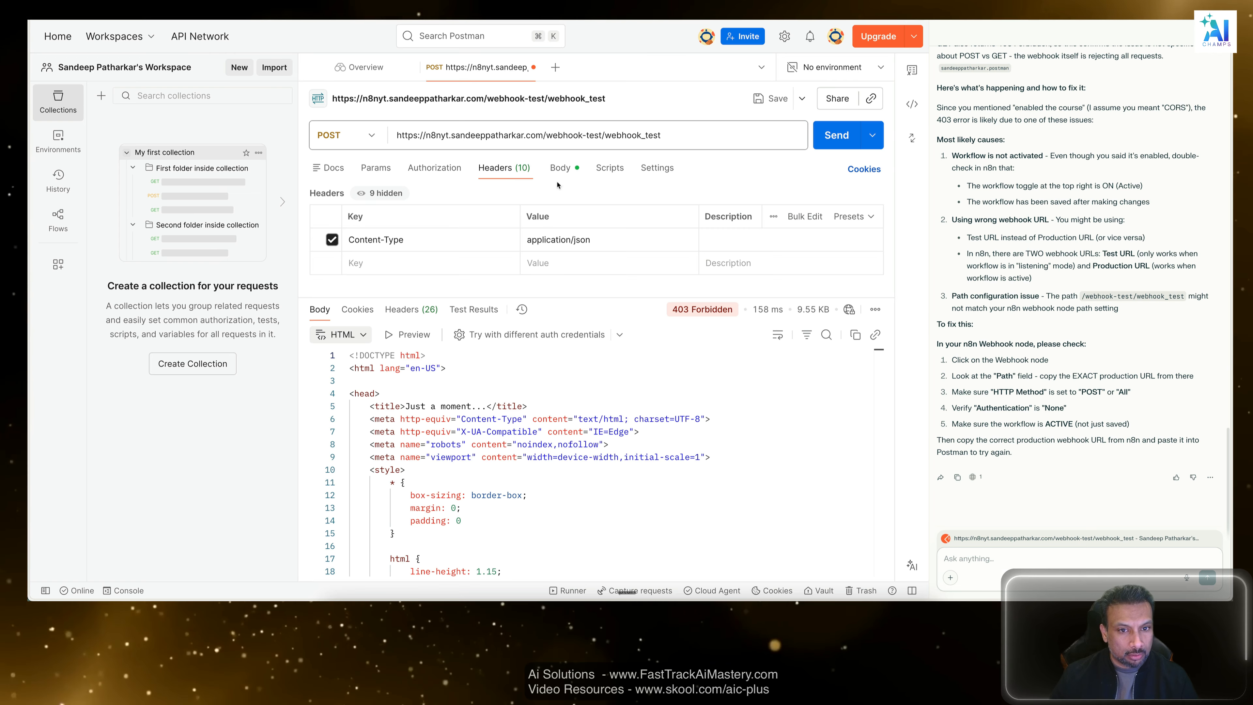
Open the POST request's body, check in n8n whether the waiting Webhook node was triggered, and return to Postman.
{"action": "left_click", "coordinate": [568, 170]}
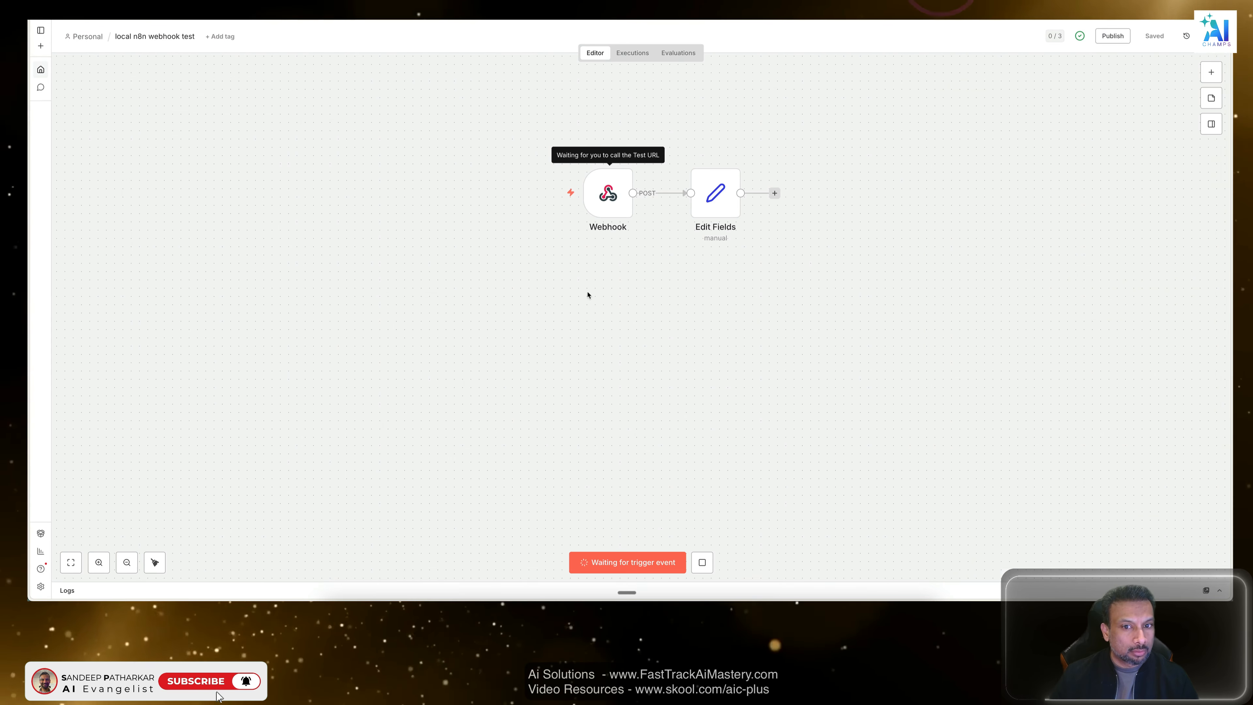
{"action": "left_click", "coordinate": [588, 289]}
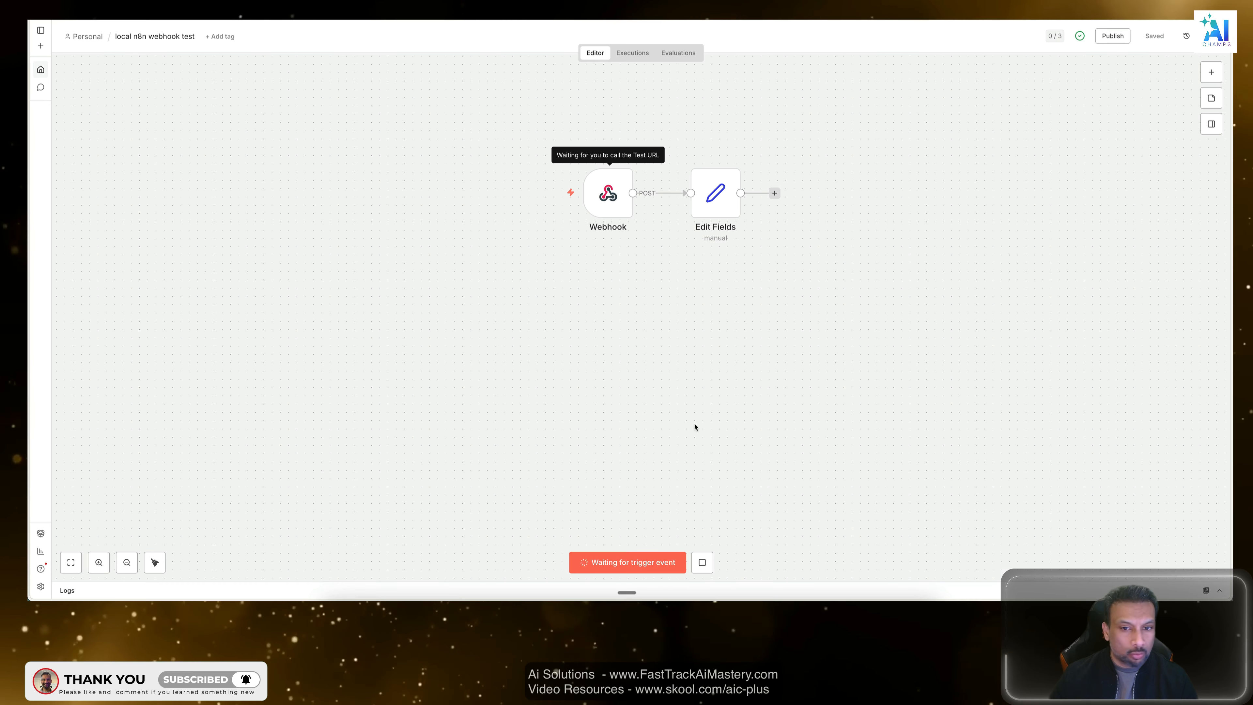
{"action": "left_click", "coordinate": [819, 269]}
{"action": "key", "text": "ctrl+Tab"}
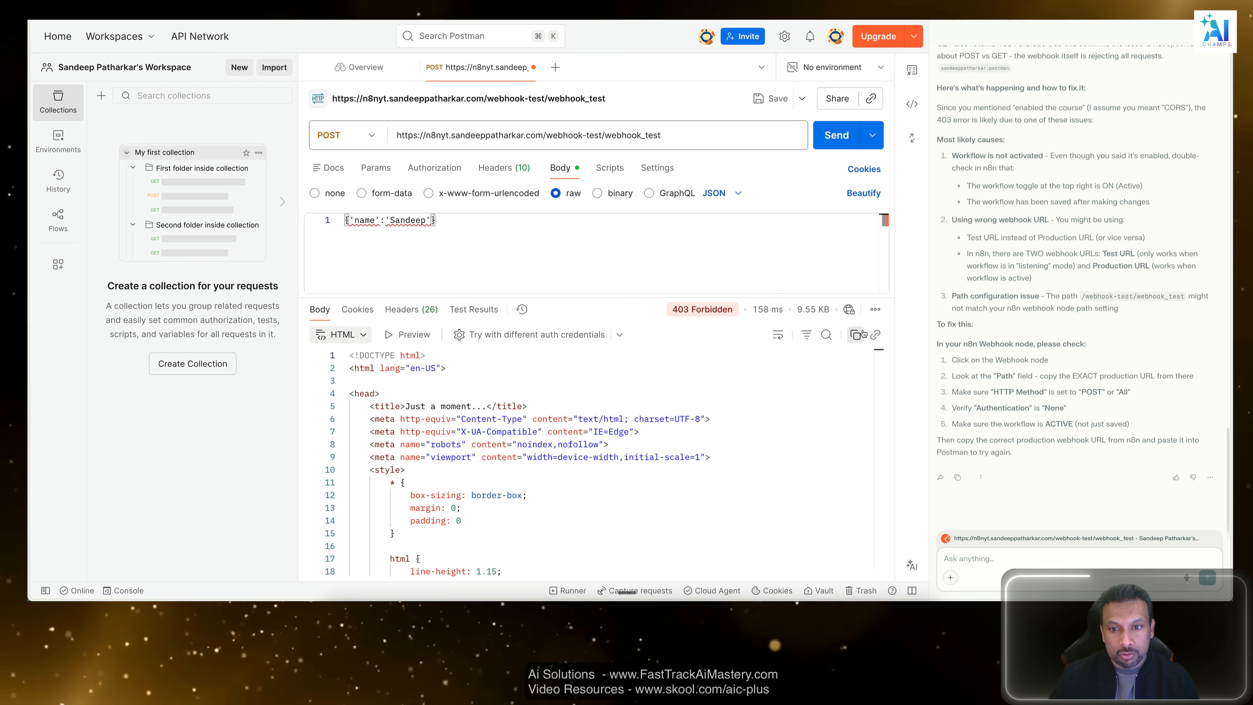
Review the POST request's raw JSON body, headers, authorization and documentation settings in Postman.
{"action": "left_click", "coordinate": [841, 142]}
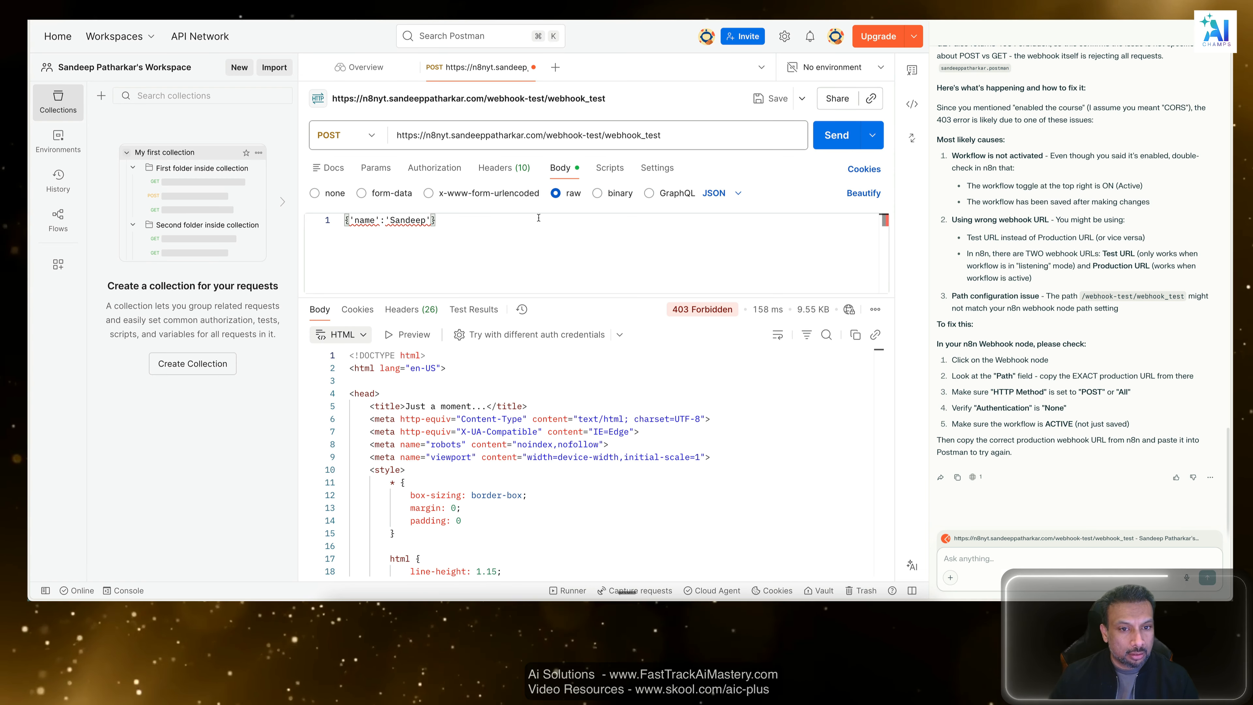
{"action": "key", "text": "super+a"}
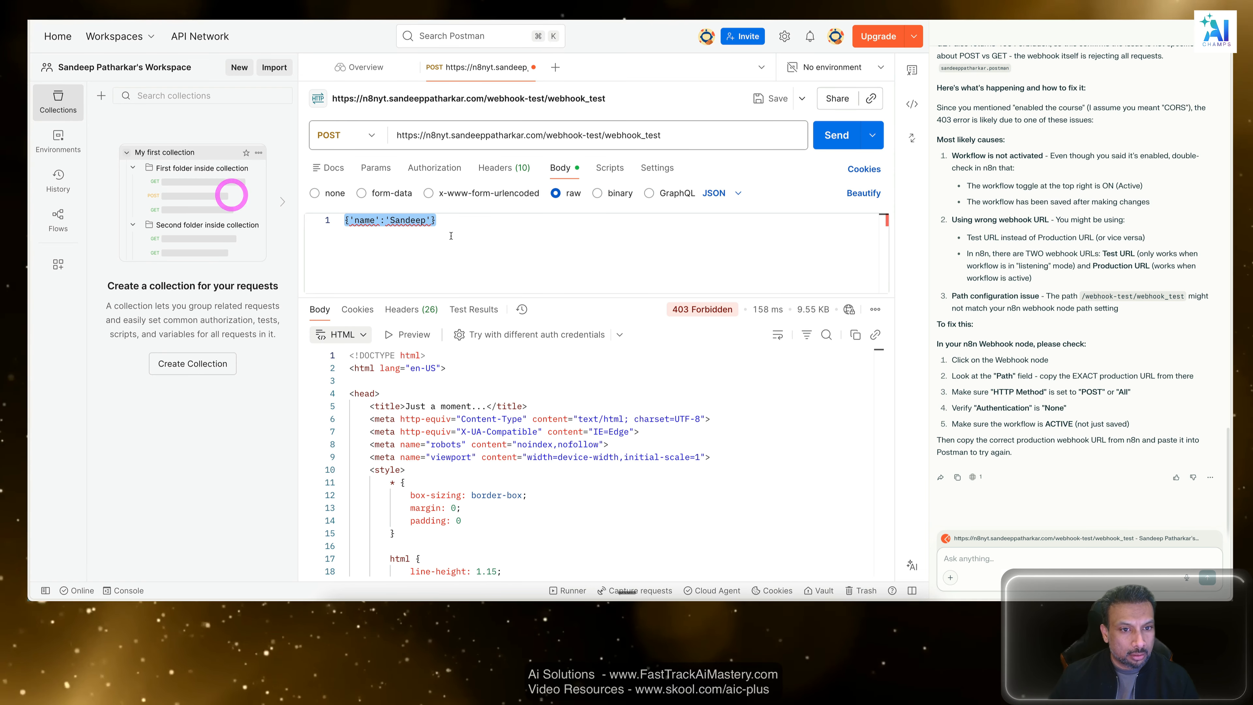
{"action": "left_click", "coordinate": [504, 168]}
{"action": "left_click", "coordinate": [434, 168]}
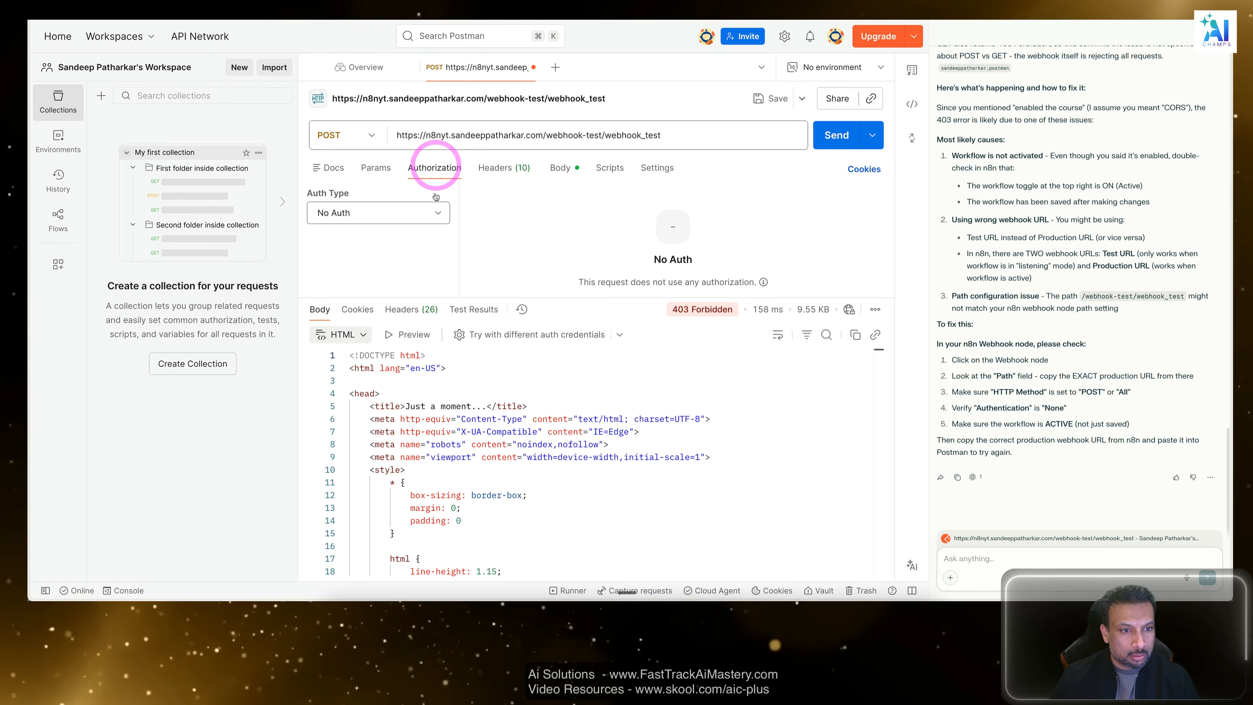
{"action": "left_click", "coordinate": [429, 212]}
{"action": "left_click", "coordinate": [429, 212]}
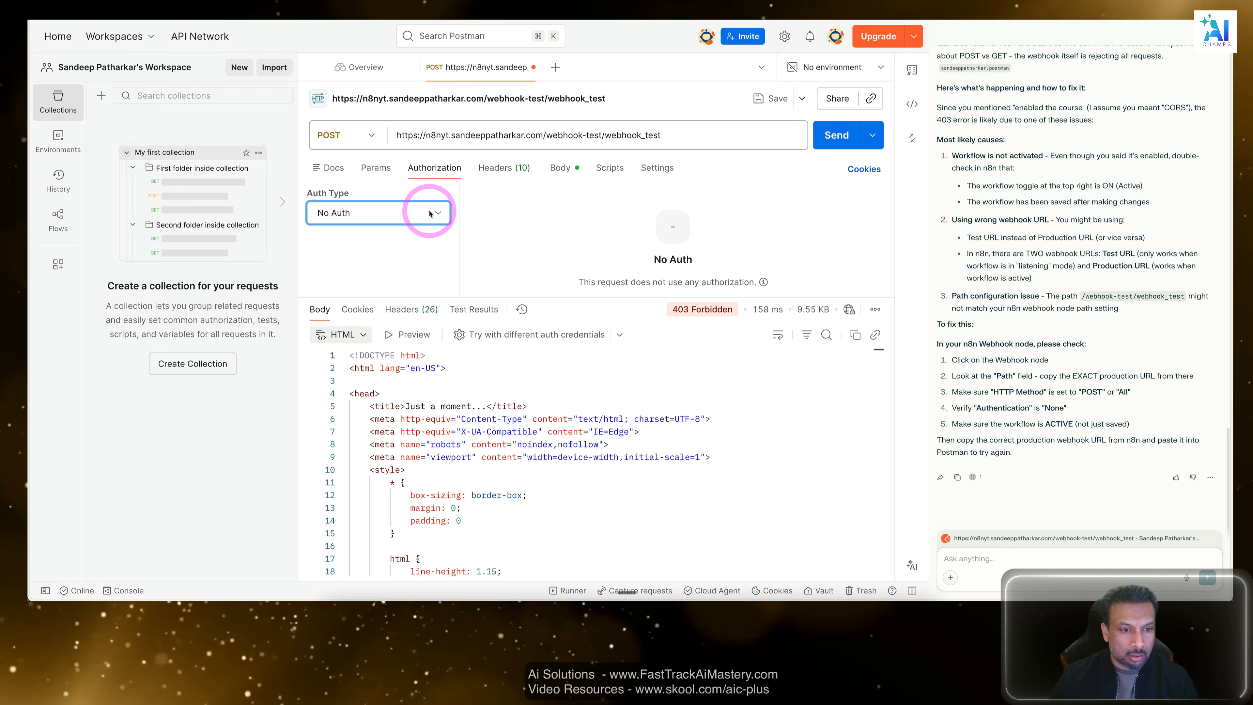
{"action": "left_click", "coordinate": [367, 167]}
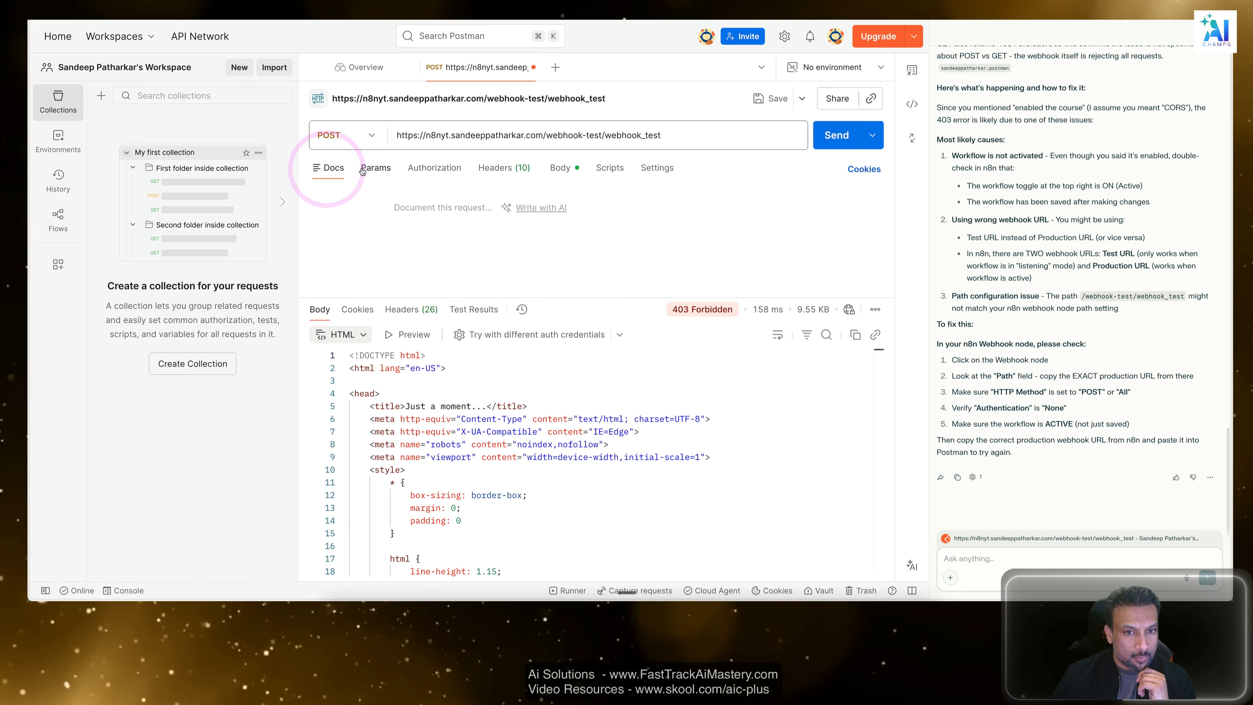
{"action": "left_click", "coordinate": [560, 167]}
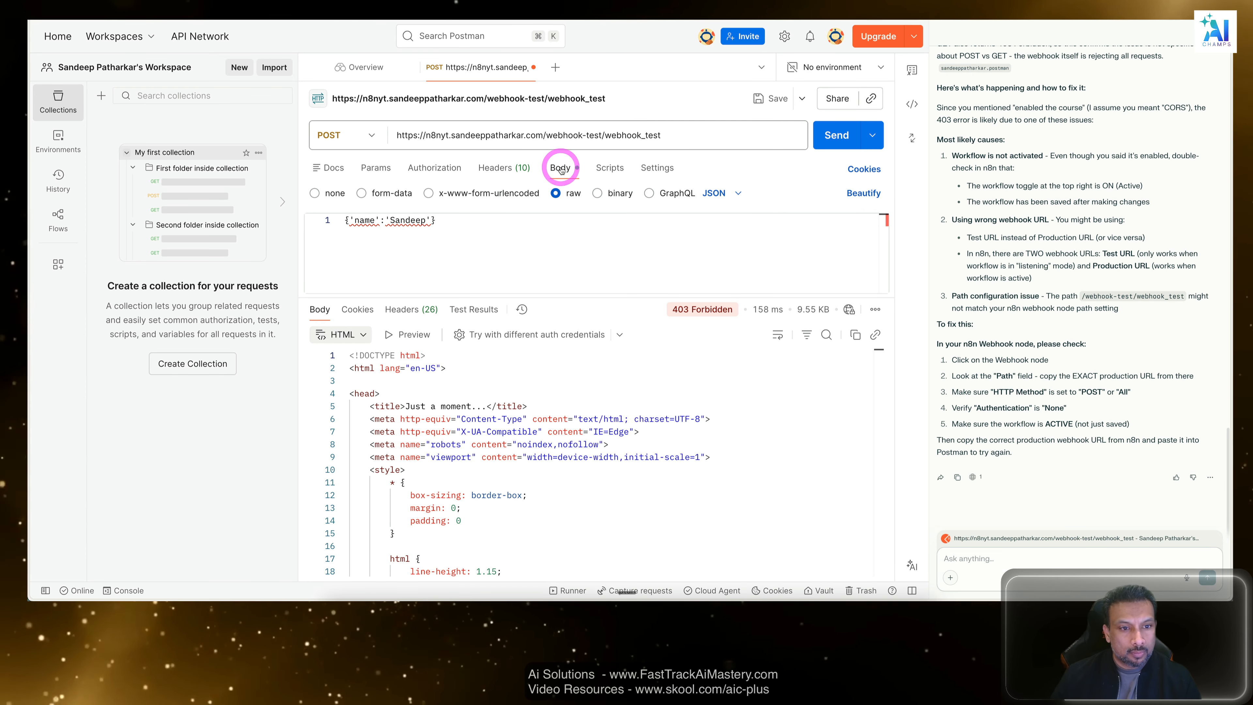
{"action": "left_click", "coordinate": [503, 224]}
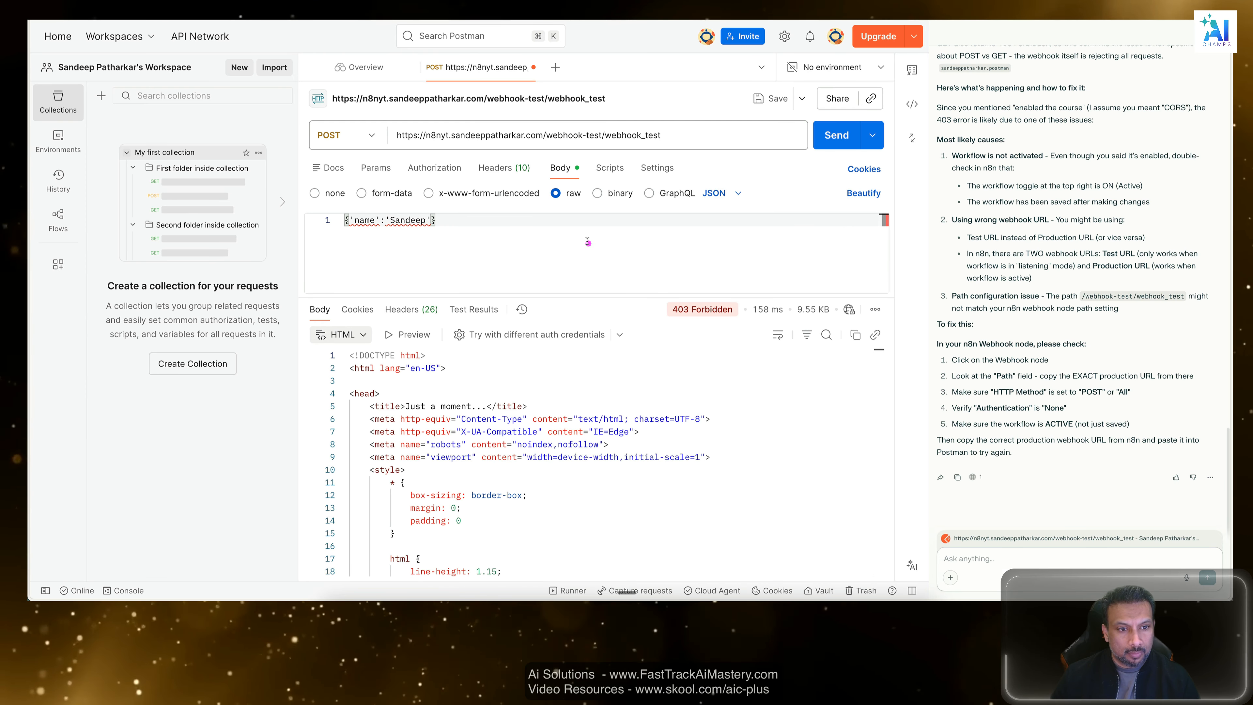
{"action": "left_click_drag", "start_coordinate": [587, 241], "coordinate": [198, 217]}
Send the browser's AI assistant the message "curl -X worked from cli".
{"action": "left_click", "coordinate": [1070, 545]}
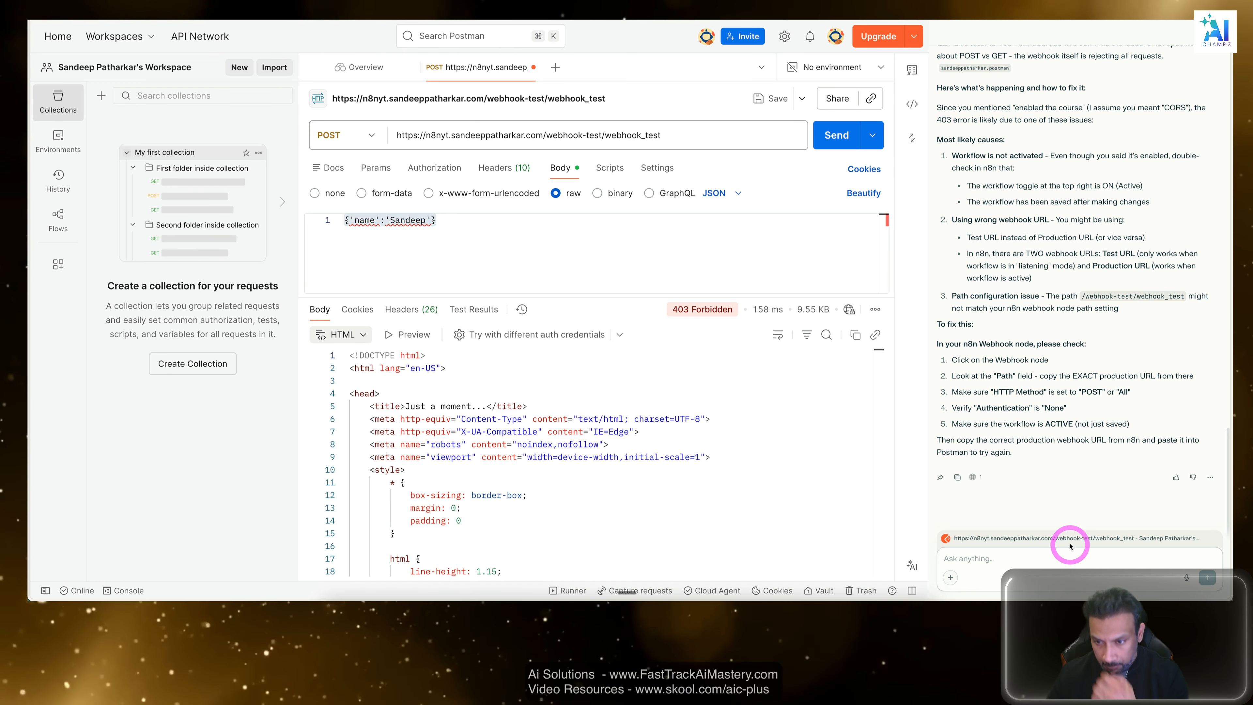
{"action": "left_click", "coordinate": [1087, 562]}
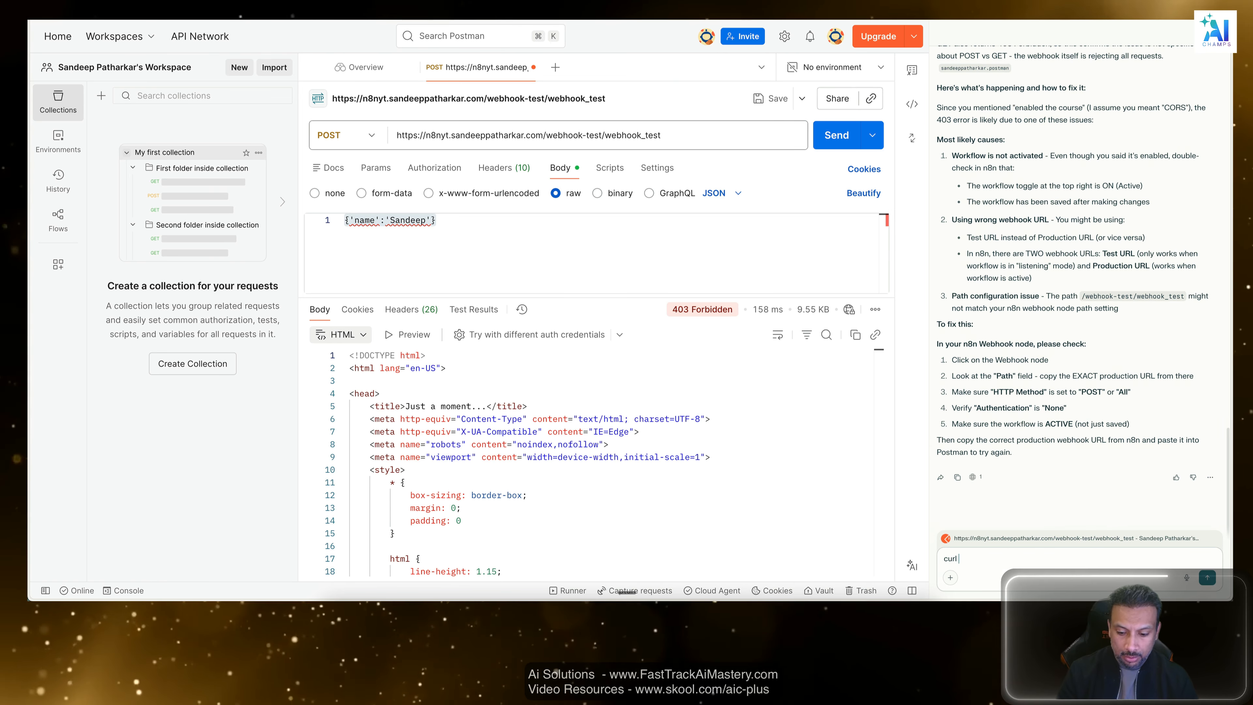
{"action": "type", "text": "curl -X worked from t"}
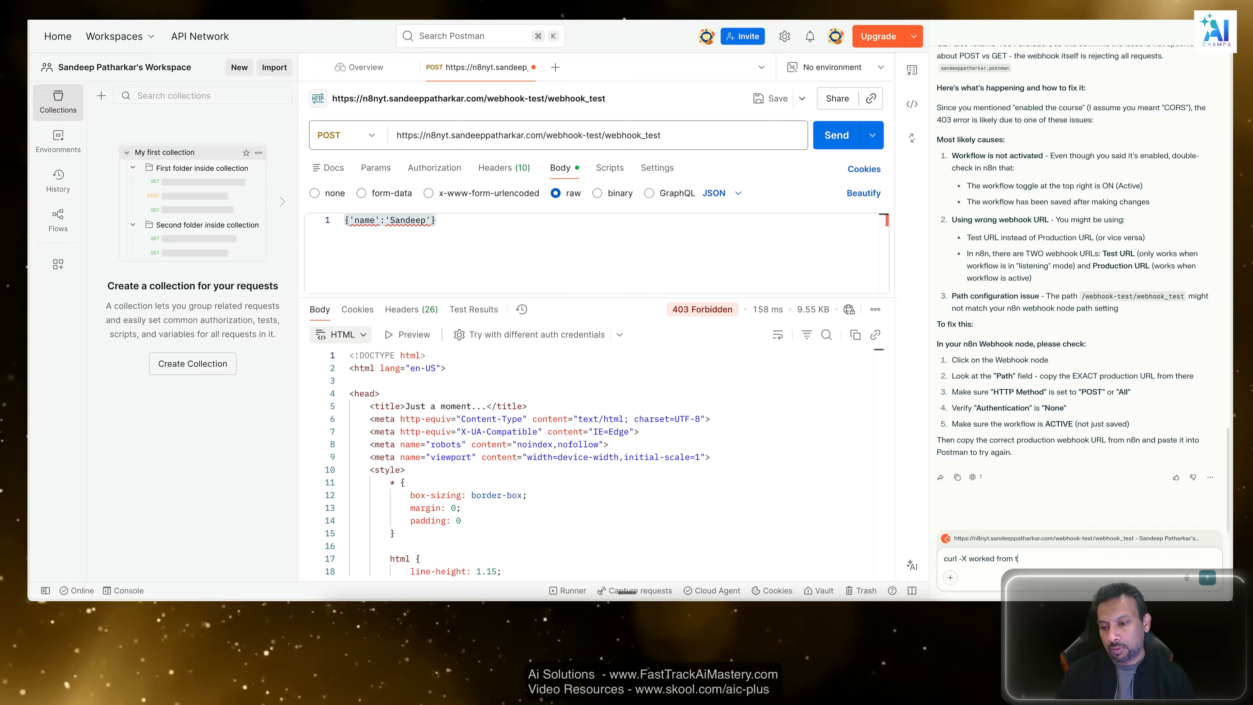
{"action": "type", "text": "i"}
{"action": "key", "text": "Return"}
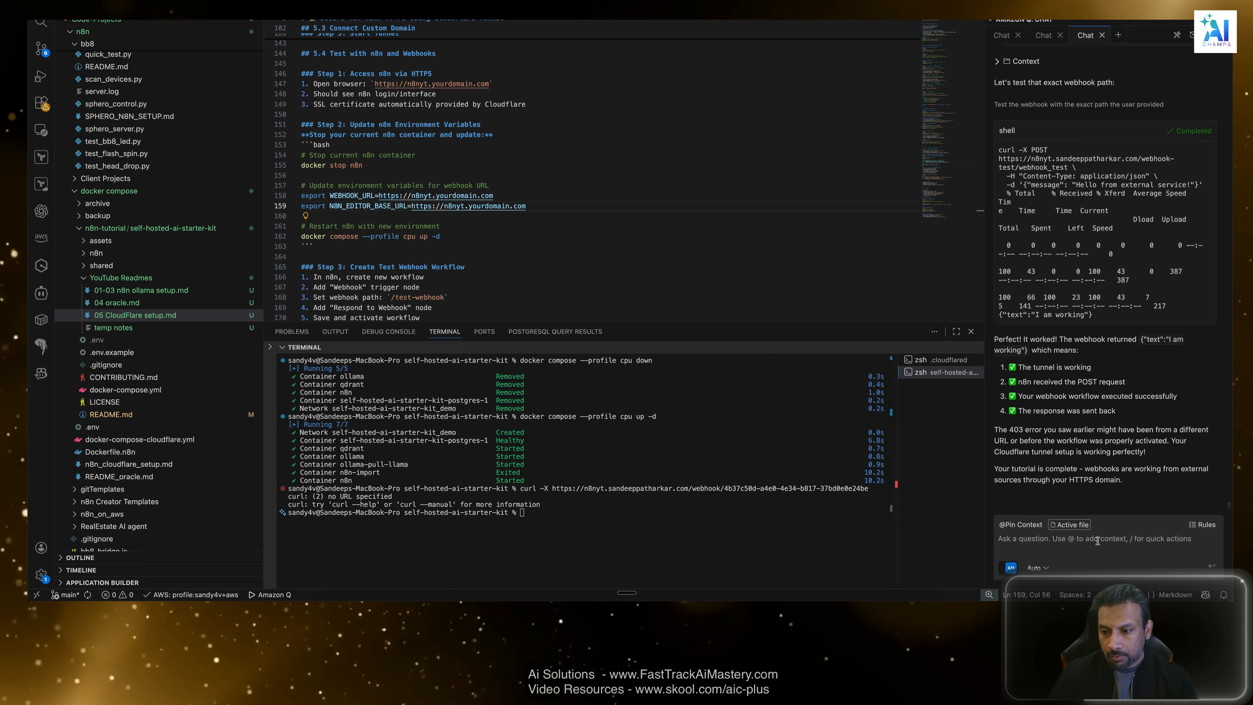
Switch to the code editor, copy Amazon Q's curl POST command for webhook_test and run it in the terminal.
{"action": "left_click", "coordinate": [1098, 542]}
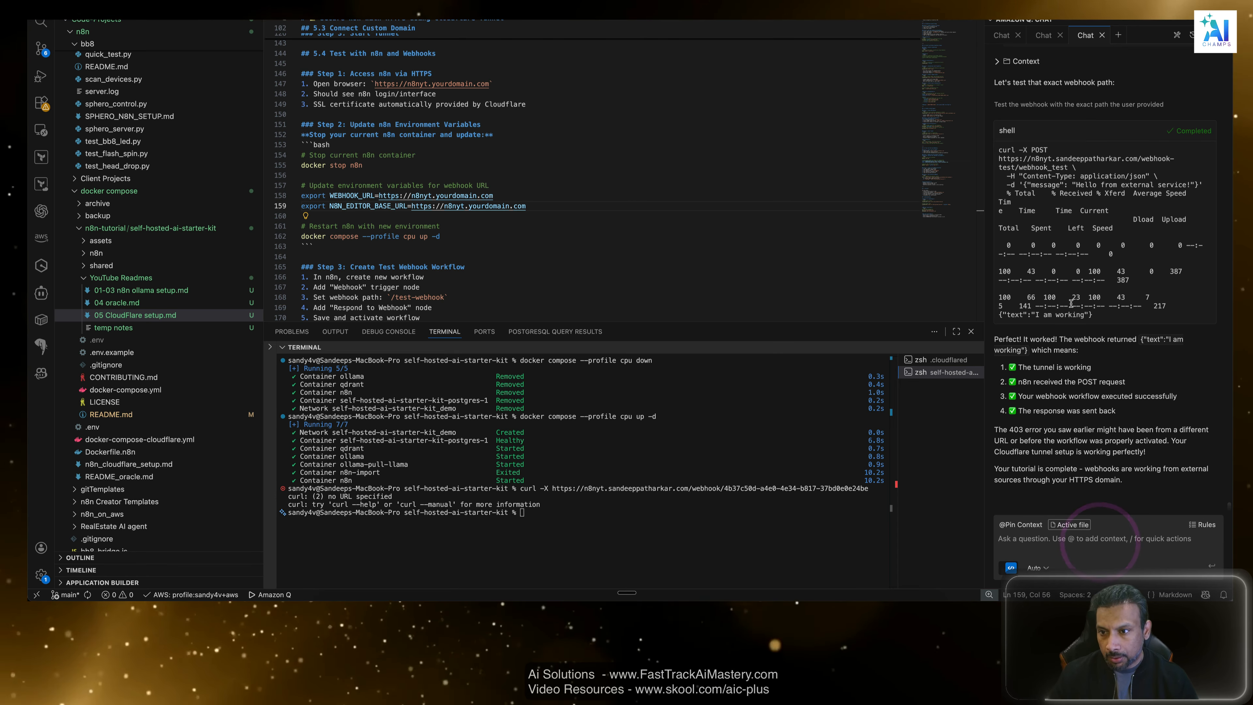
{"action": "scroll", "coordinate": [1071, 303], "scroll_direction": "up", "scroll_amount": 1}
{"action": "left_click_drag", "start_coordinate": [1000, 151], "coordinate": [1213, 189]}
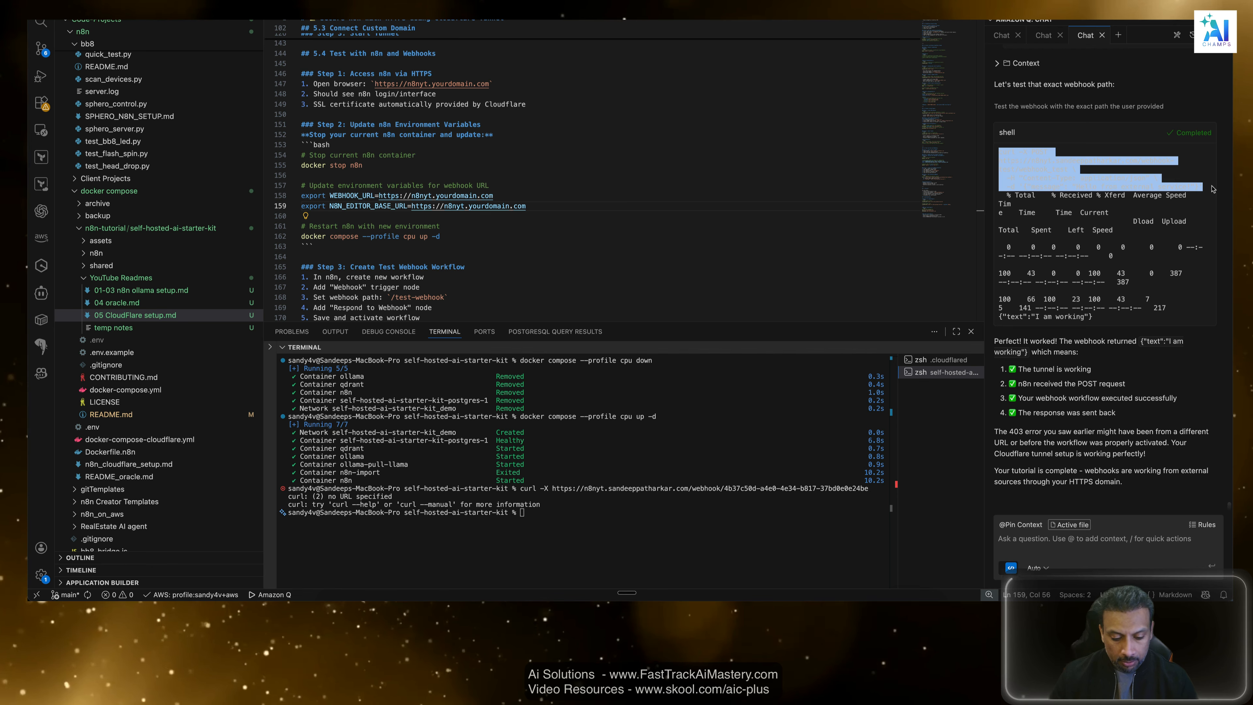
{"action": "left_click", "coordinate": [573, 531]}
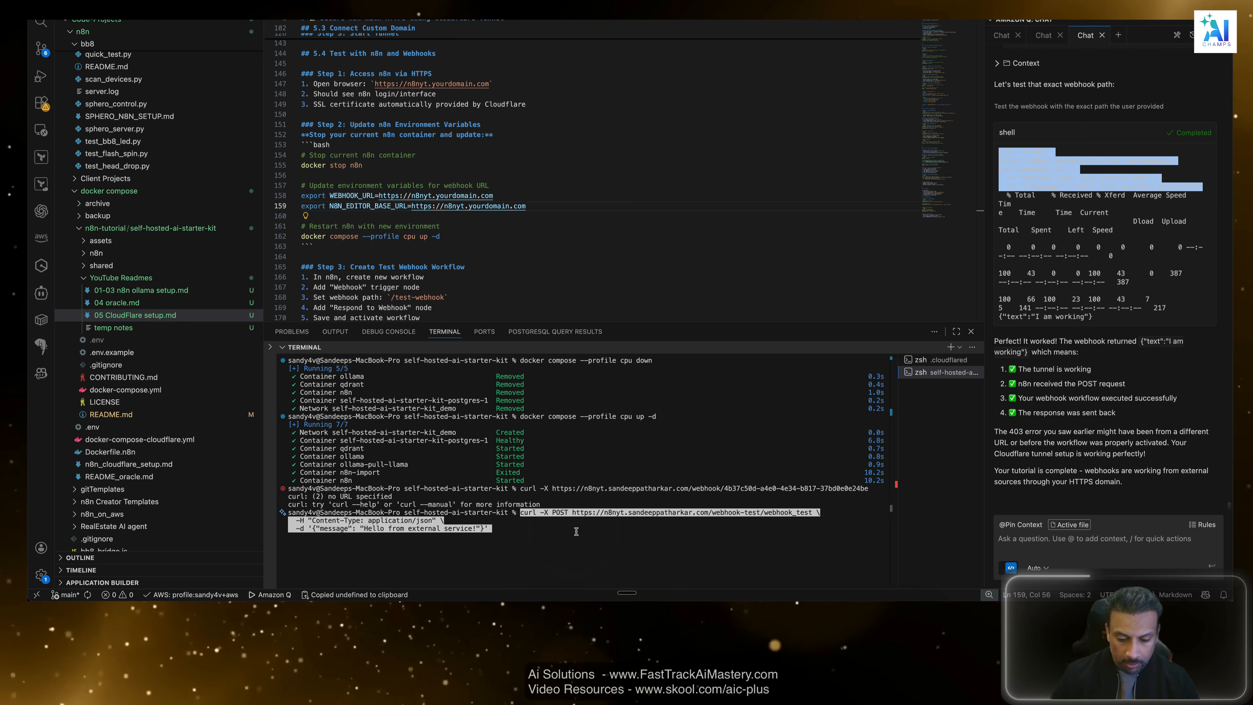
{"action": "key", "text": "Return"}
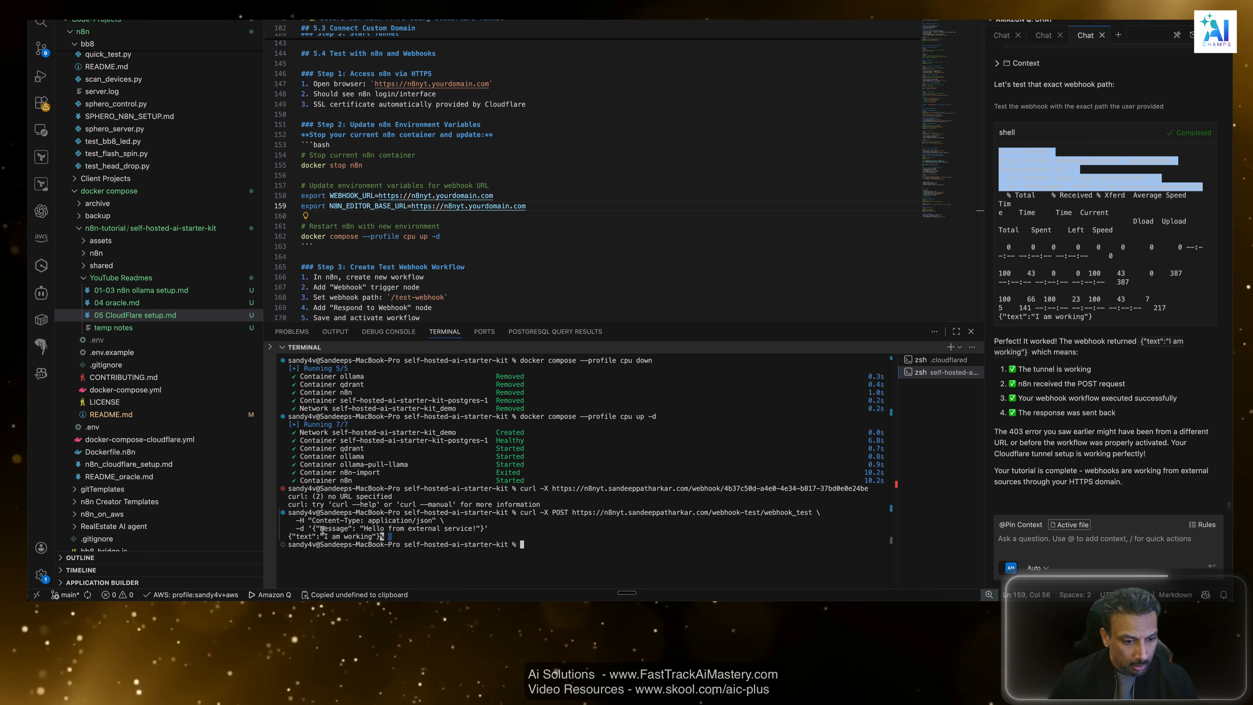
{"action": "left_click", "coordinate": [270, 518]}
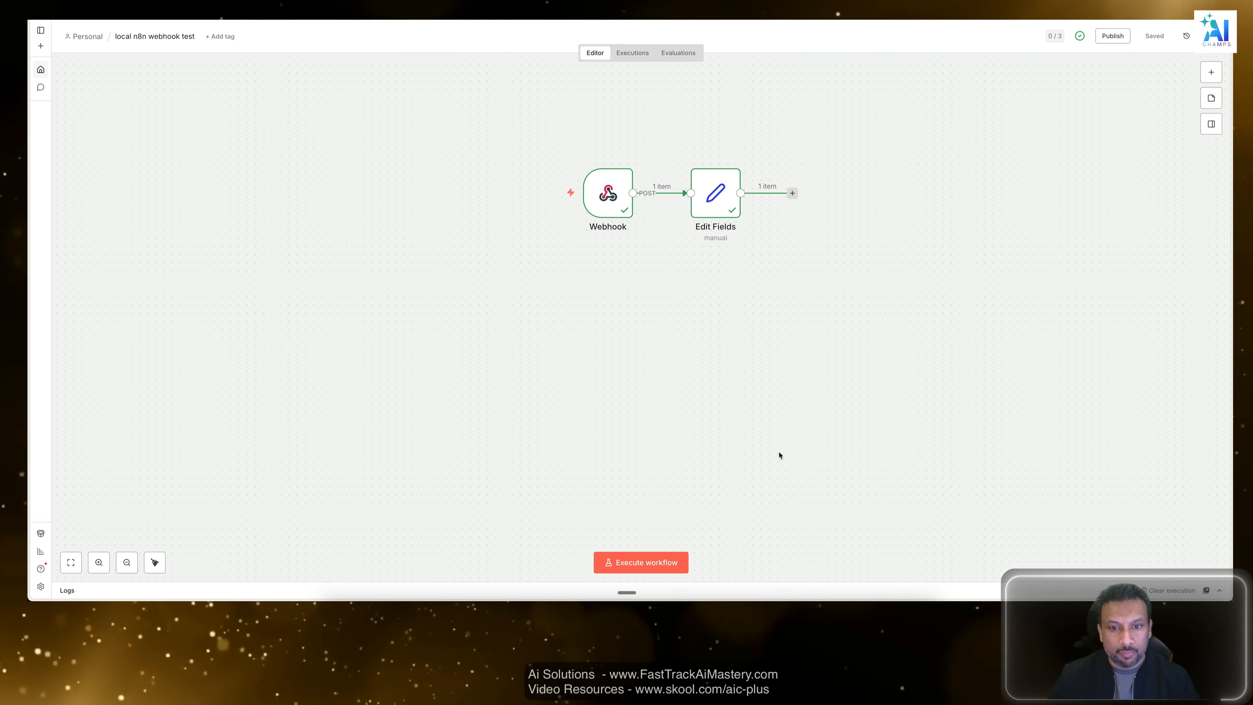
Check on the n8n workflow canvas whether the curl request ran the Webhook and Edit Fields nodes, and return to Postman.
{"action": "left_click", "coordinate": [684, 354]}
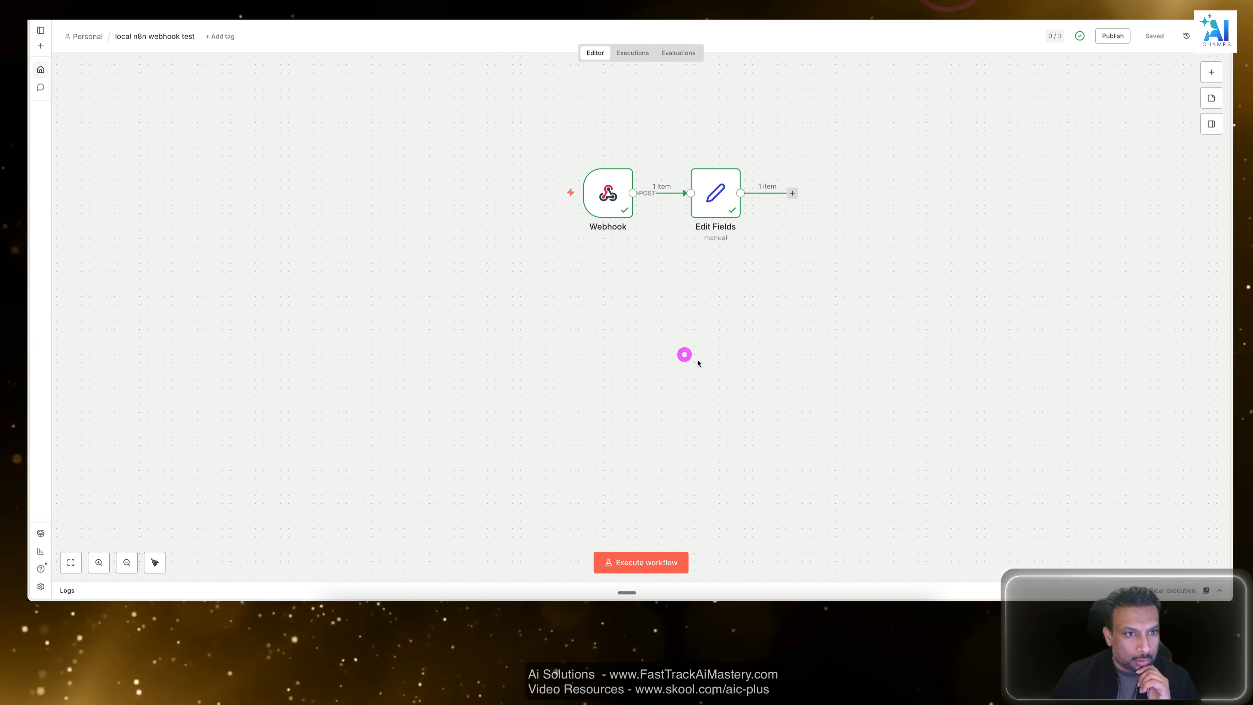
{"action": "left_click_drag", "start_coordinate": [913, 146], "coordinate": [330, 326]}
{"action": "left_click", "coordinate": [691, 373]}
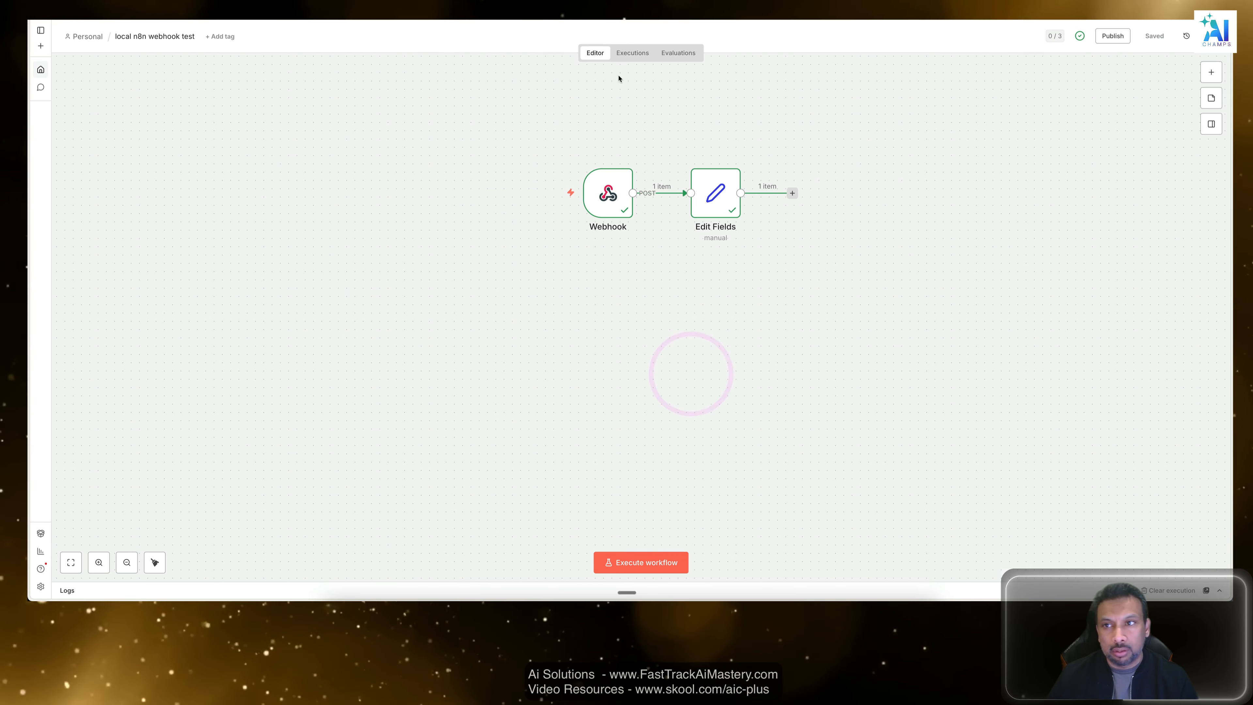
{"action": "left_click_drag", "start_coordinate": [945, 110], "coordinate": [257, 337]}
{"action": "left_click", "coordinate": [462, 437]}
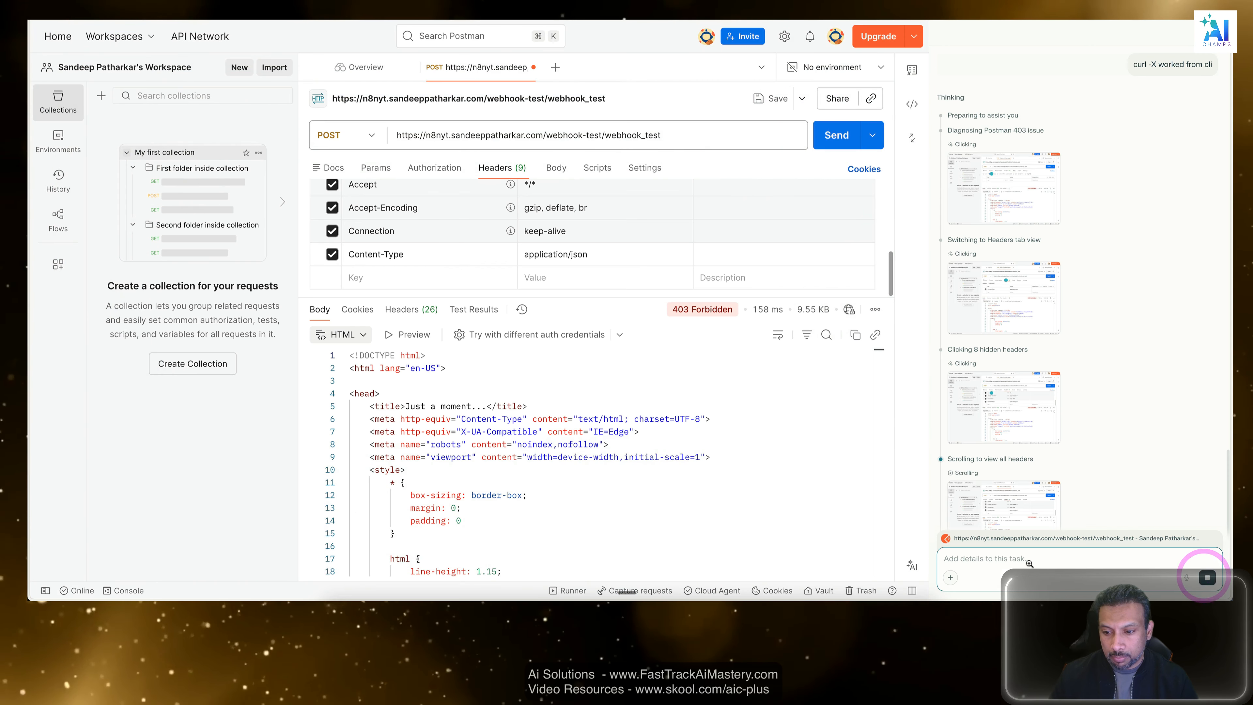
Send the browser's AI assistant "this command worked -" followed by the copied curl POST command for webhook_test.
{"action": "left_click", "coordinate": [1035, 558]}
{"action": "type", "text": "this "}
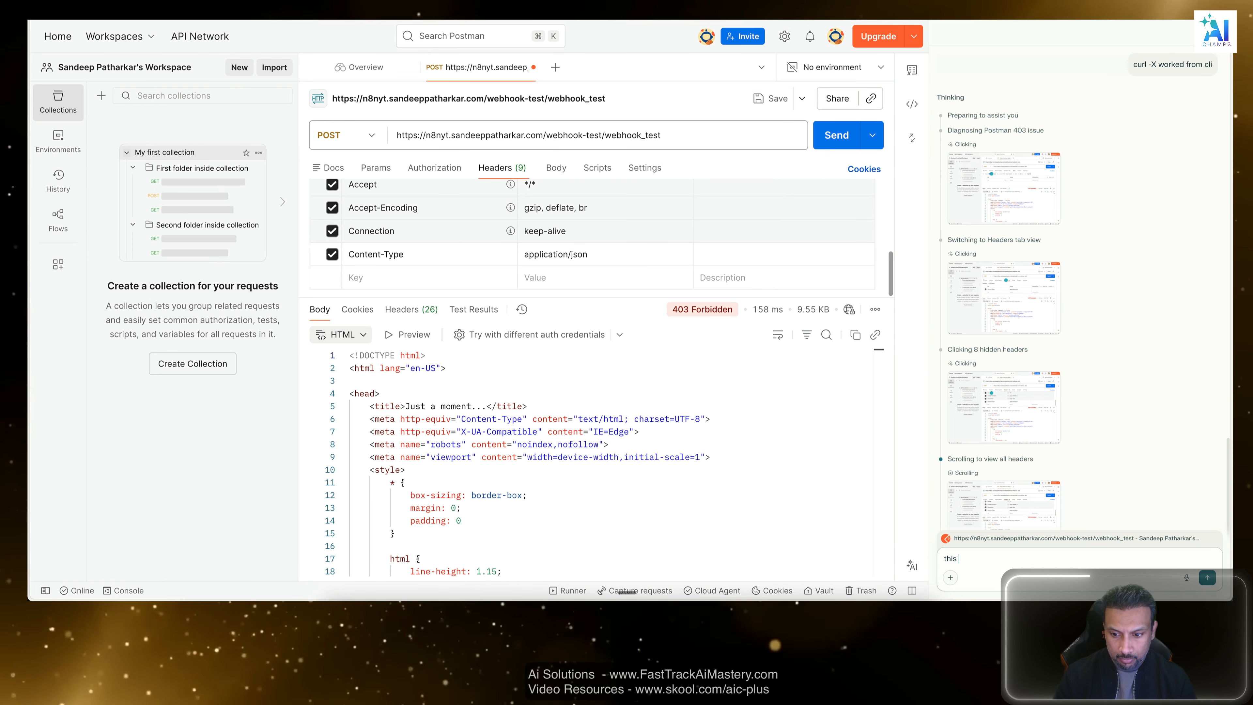
{"action": "type", "text": "command worked"}
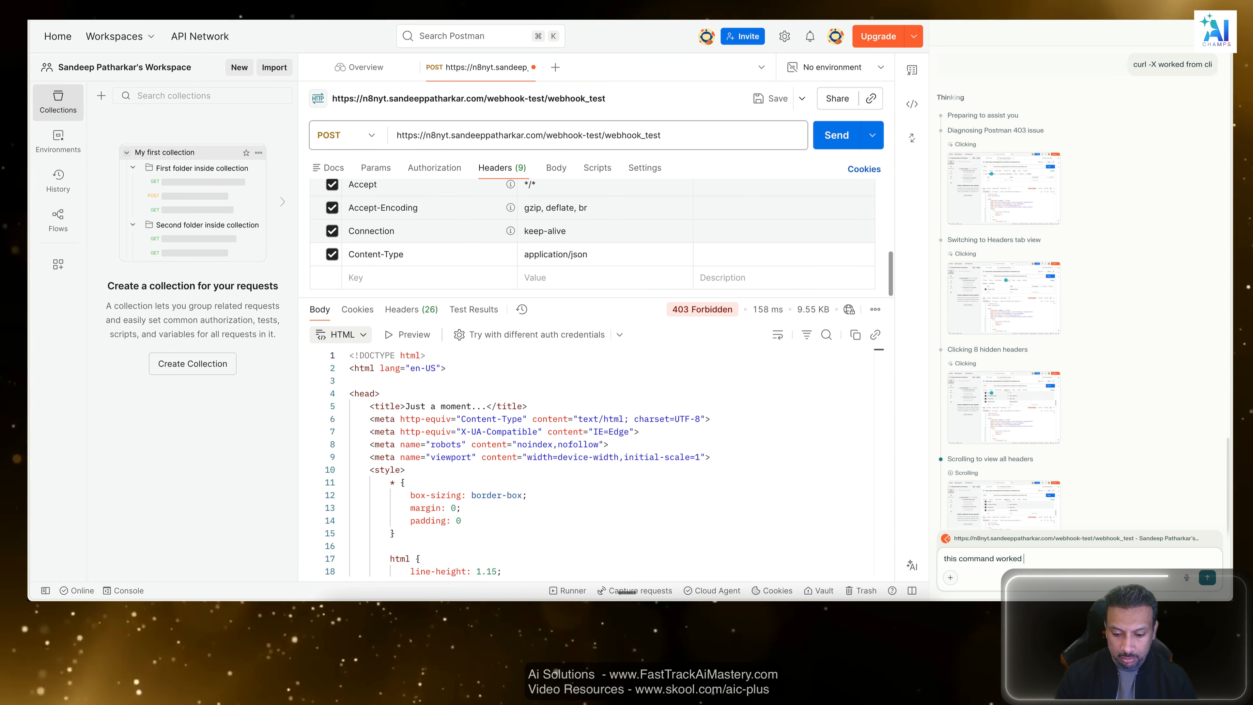
{"action": "type", "text": " -"}
{"action": "key", "text": "Return"}
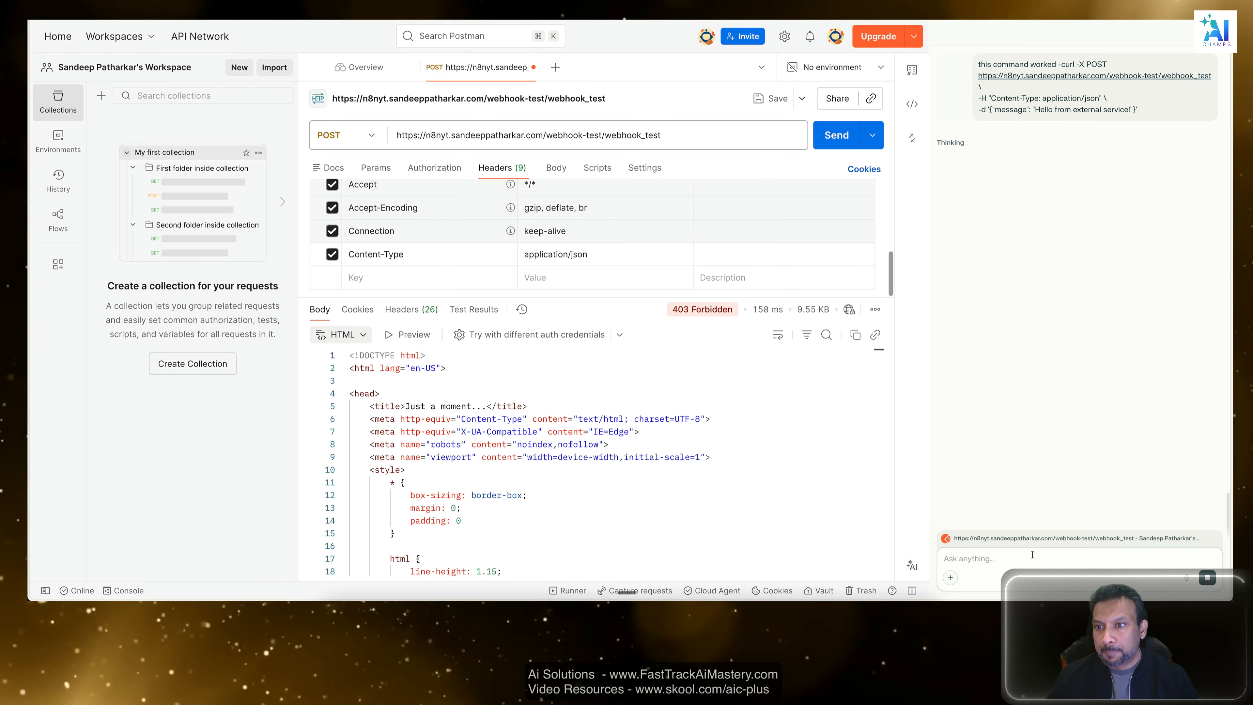
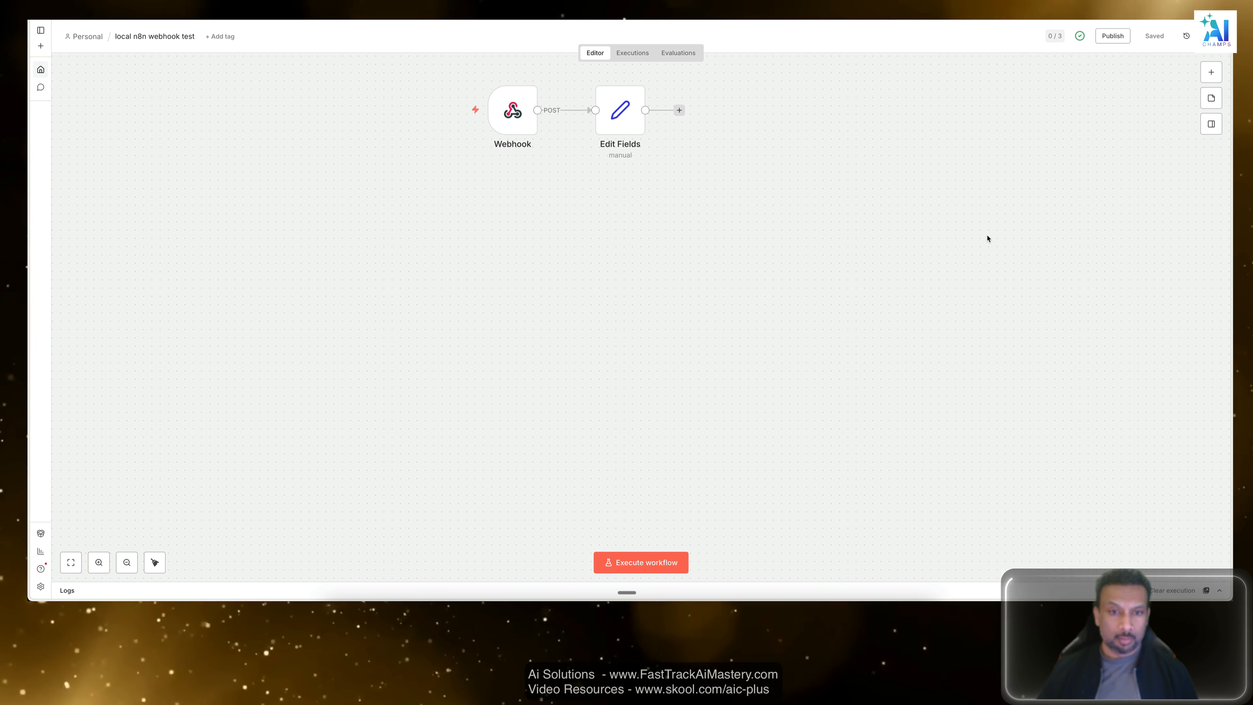
Add a manual trigger node below the Webhook node and save the workflow.
{"action": "left_click", "coordinate": [987, 238]}
{"action": "scroll", "coordinate": [839, 310], "scroll_direction": "up", "scroll_amount": 3}
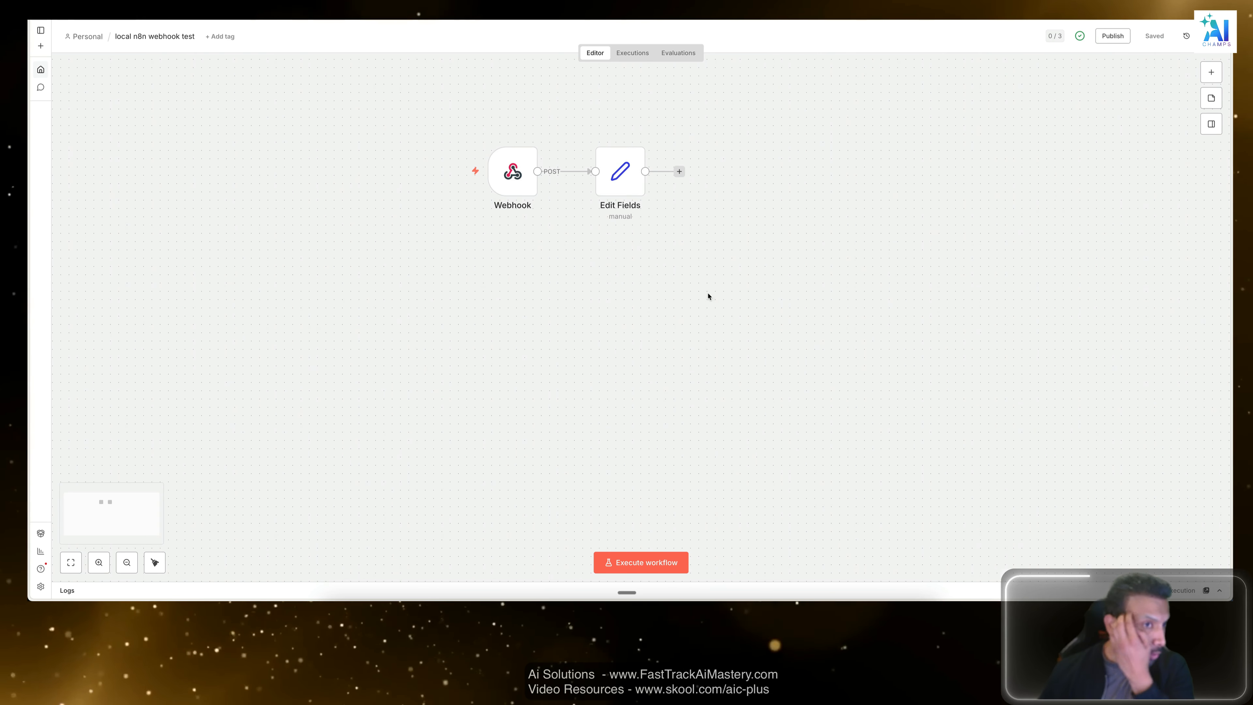
{"action": "left_click", "coordinate": [1020, 194]}
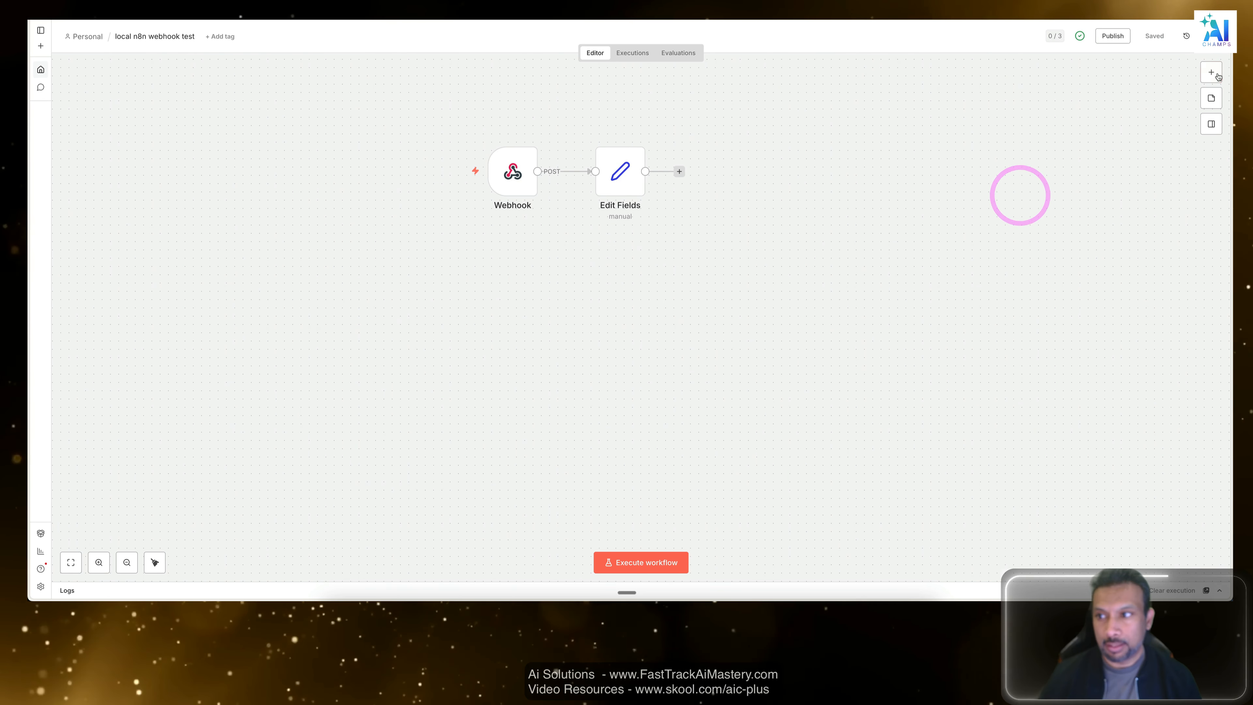
{"action": "left_click", "coordinate": [1212, 72]}
{"action": "left_click", "coordinate": [1100, 389]}
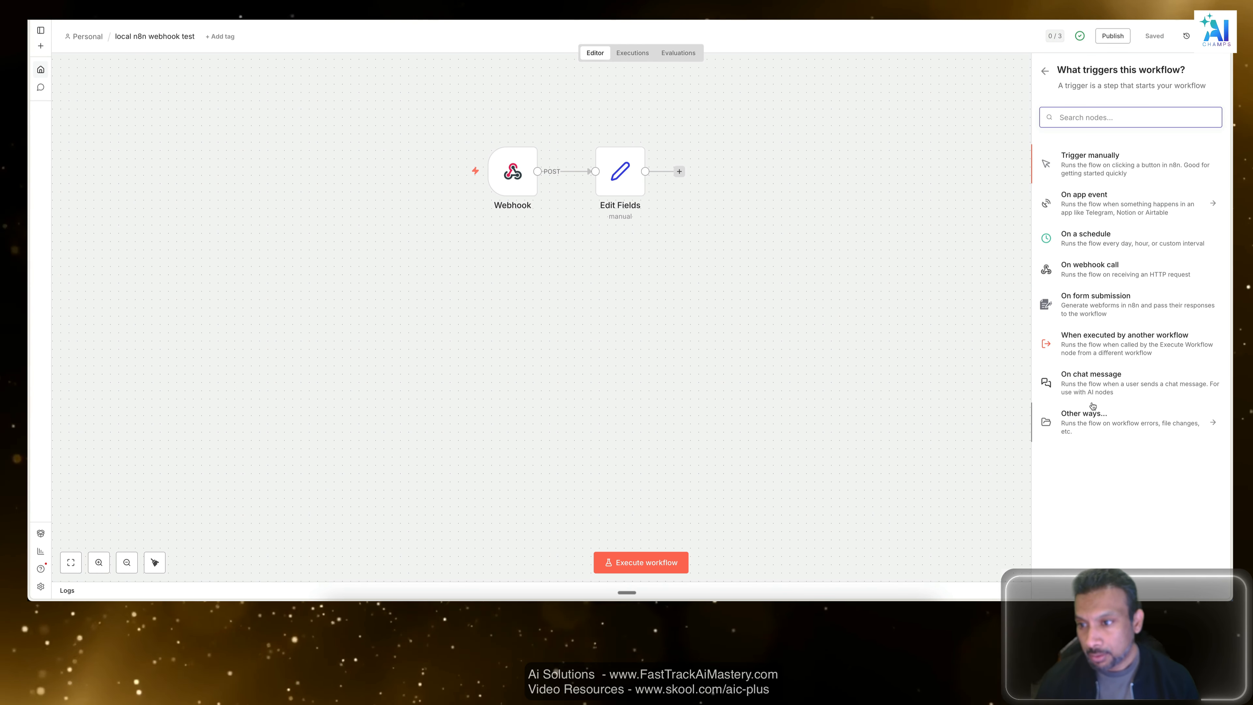
{"action": "left_click", "coordinate": [1089, 166]}
{"action": "left_click", "coordinate": [660, 434]}
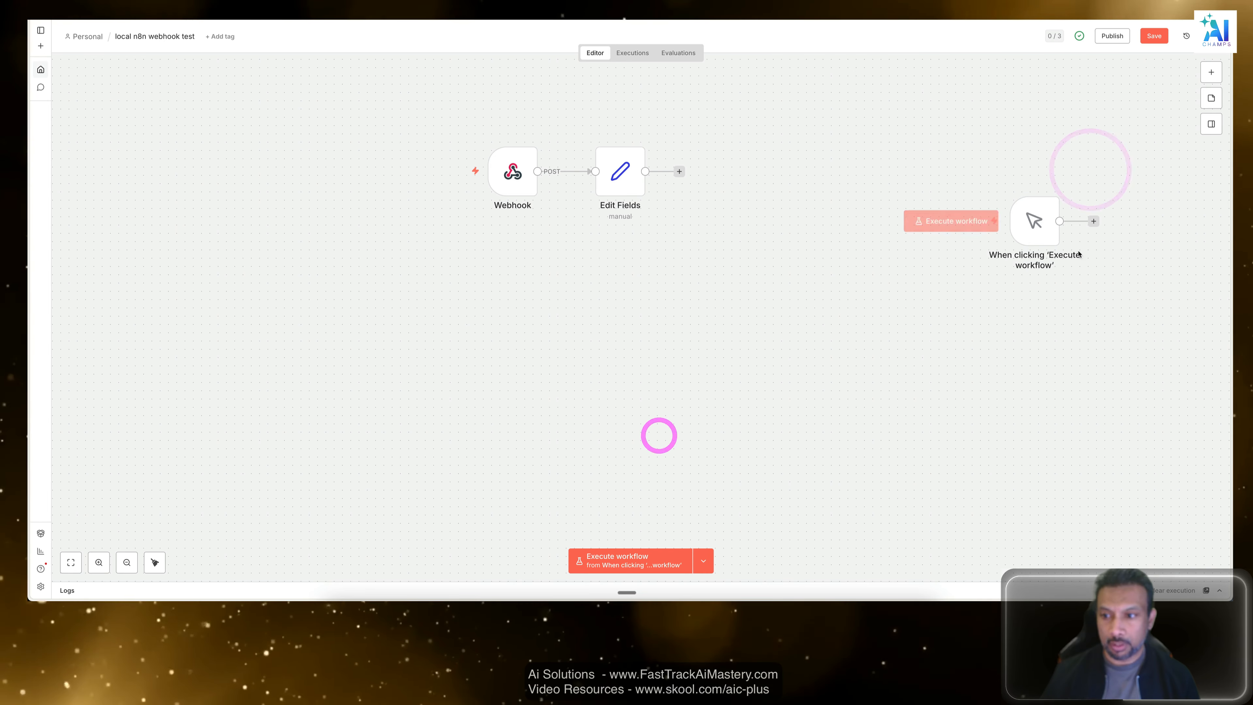
{"action": "left_click_drag", "start_coordinate": [622, 283], "coordinate": [506, 291]}
{"action": "left_click", "coordinate": [865, 271]}
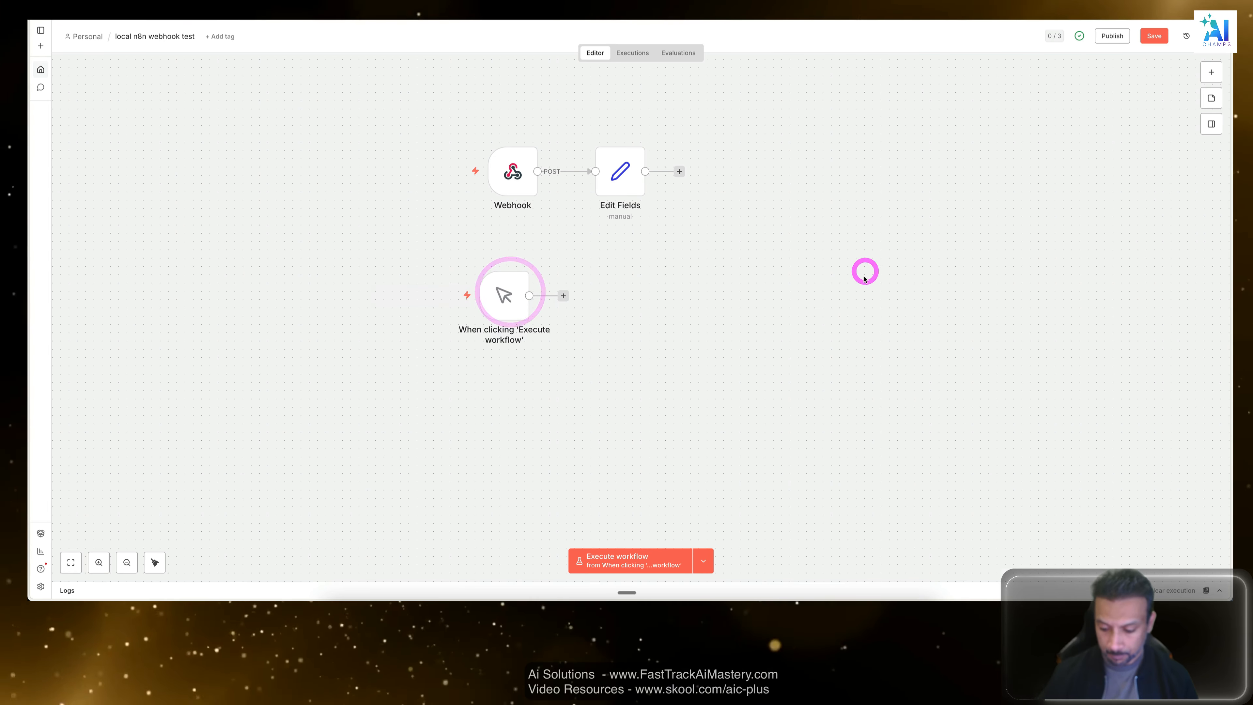
{"action": "key", "text": "ctrl+s"}
Find the Gmail node and add its "Get many messages" action to the workflow.
{"action": "left_click", "coordinate": [1209, 72]}
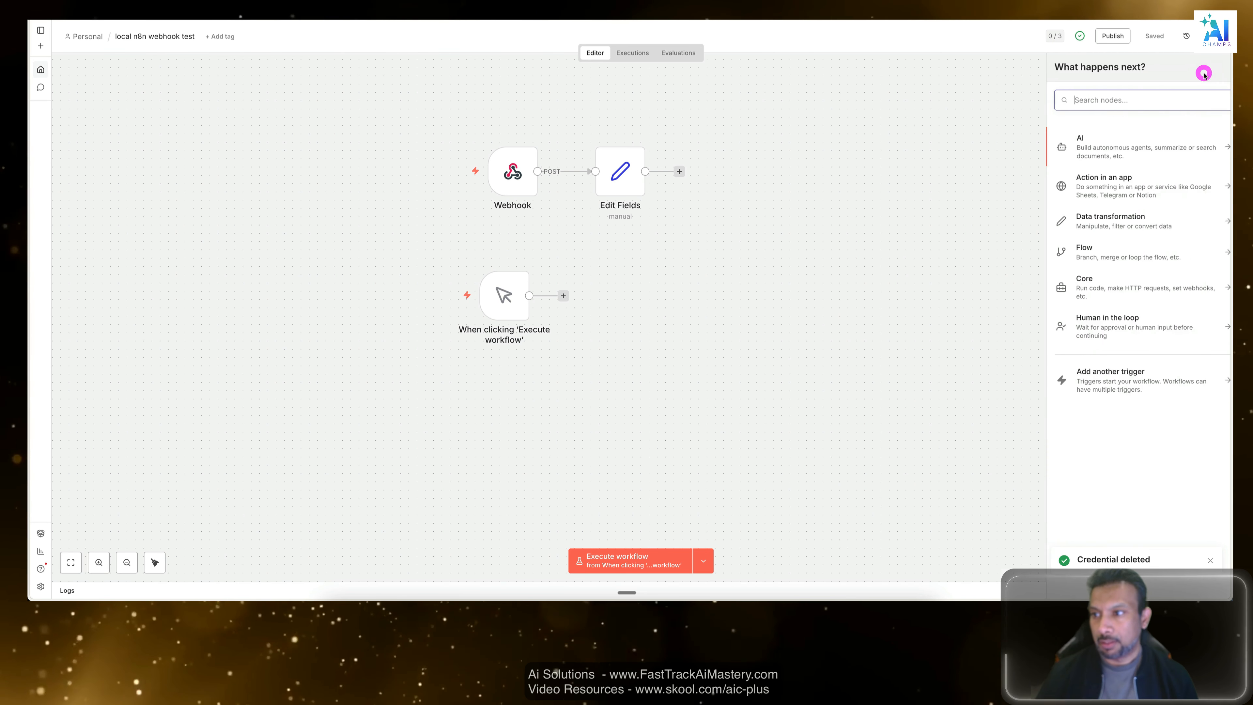
{"action": "type", "text": "gm"}
{"action": "key", "text": "Return"}
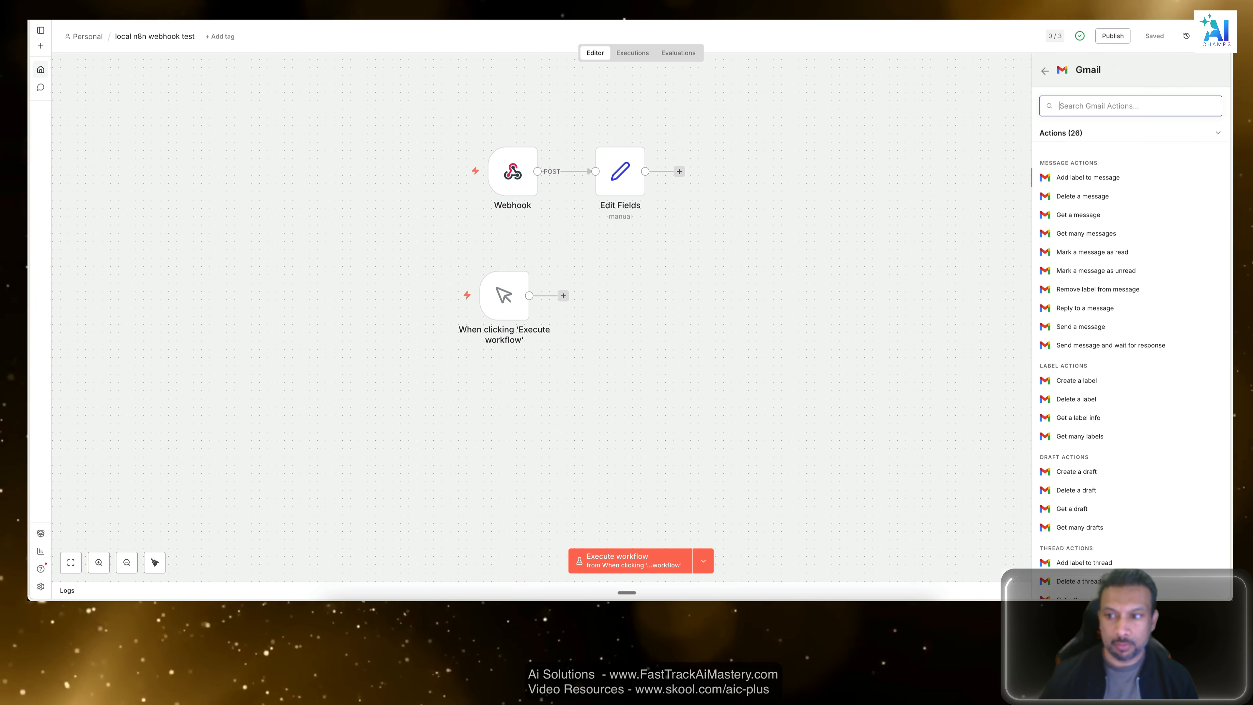
{"action": "left_click", "coordinate": [1077, 234]}
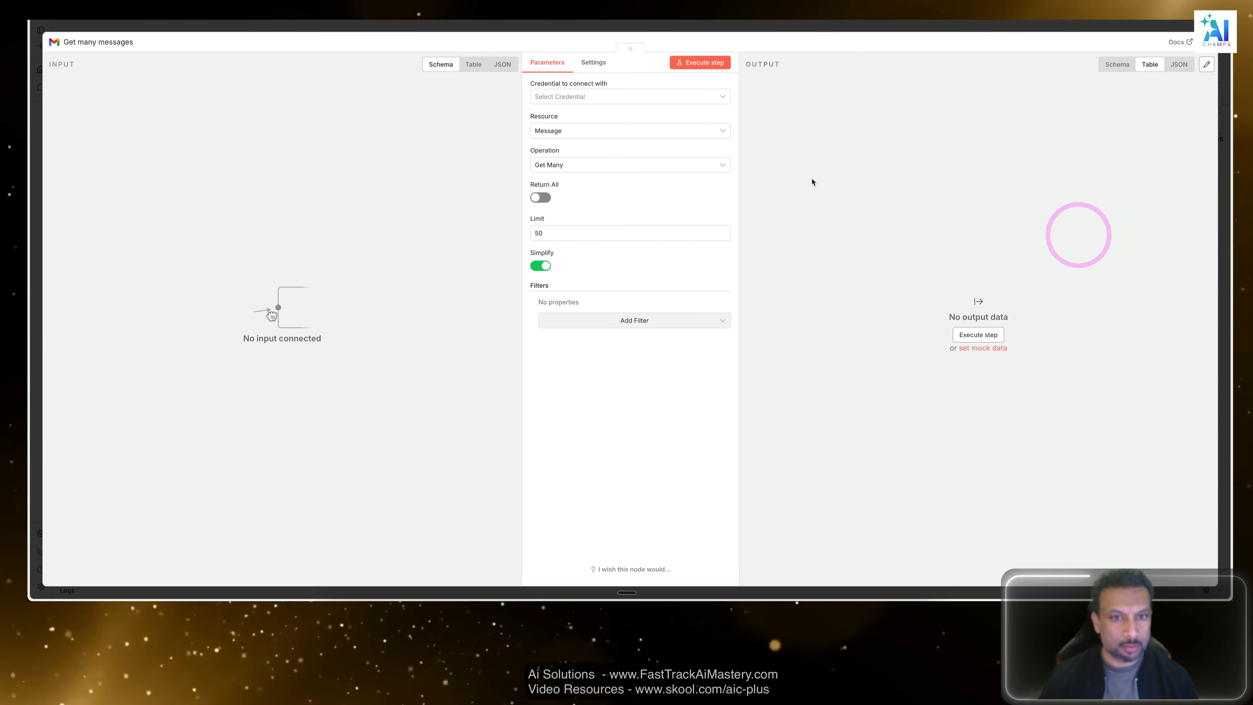
Create a new Gmail OAuth2 credential and fill in its Client ID and Client Secret.
{"action": "left_click", "coordinate": [597, 104]}
{"action": "left_click", "coordinate": [590, 121]}
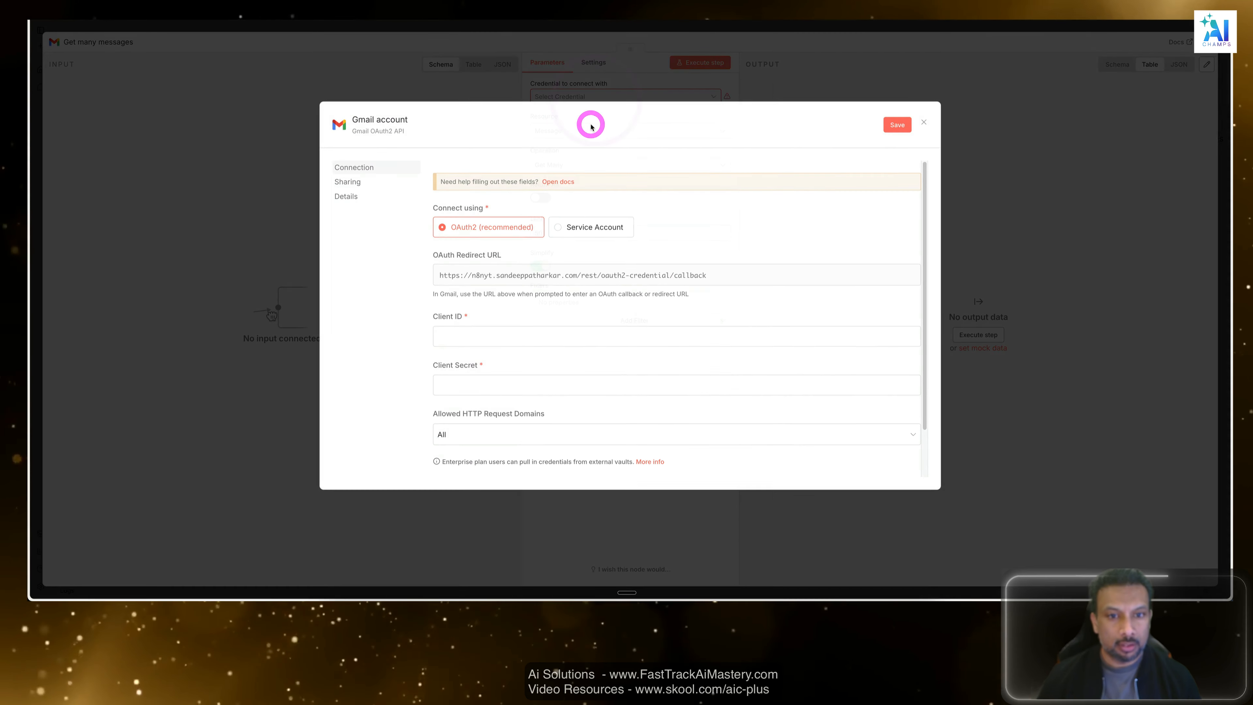
{"action": "scroll", "coordinate": [504, 303], "scroll_direction": "down", "scroll_amount": 1}
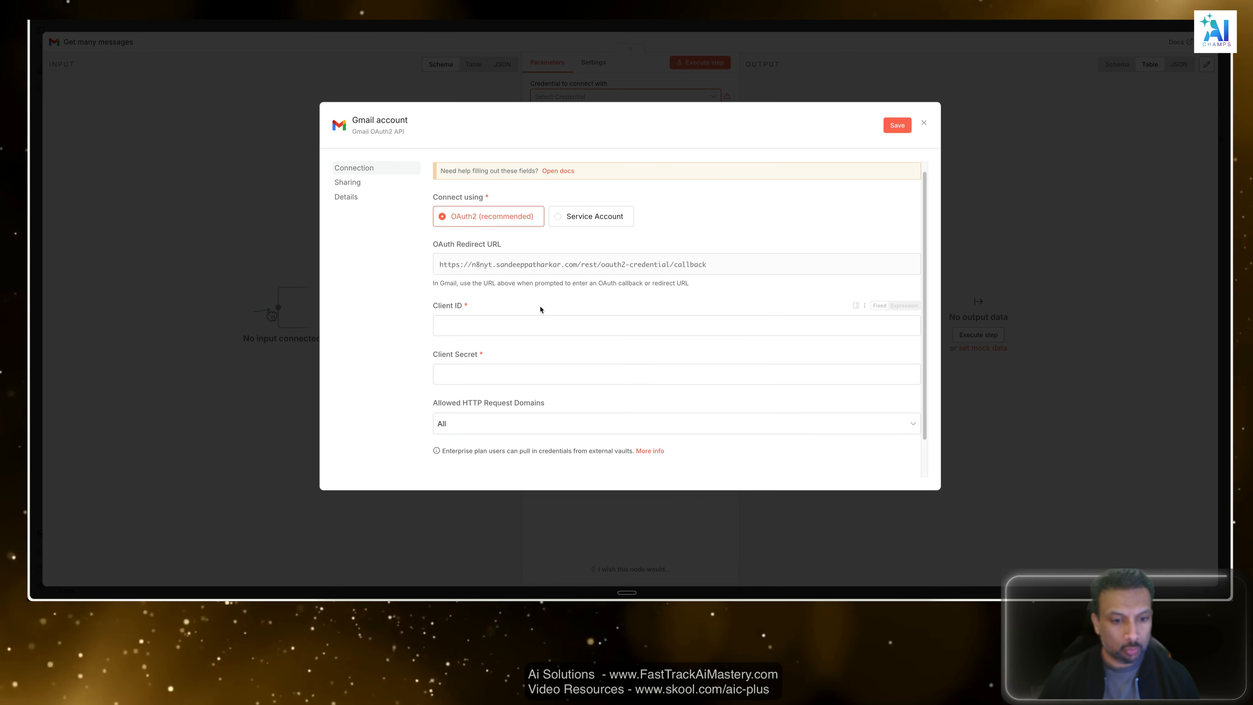
{"action": "left_click", "coordinate": [482, 325]}
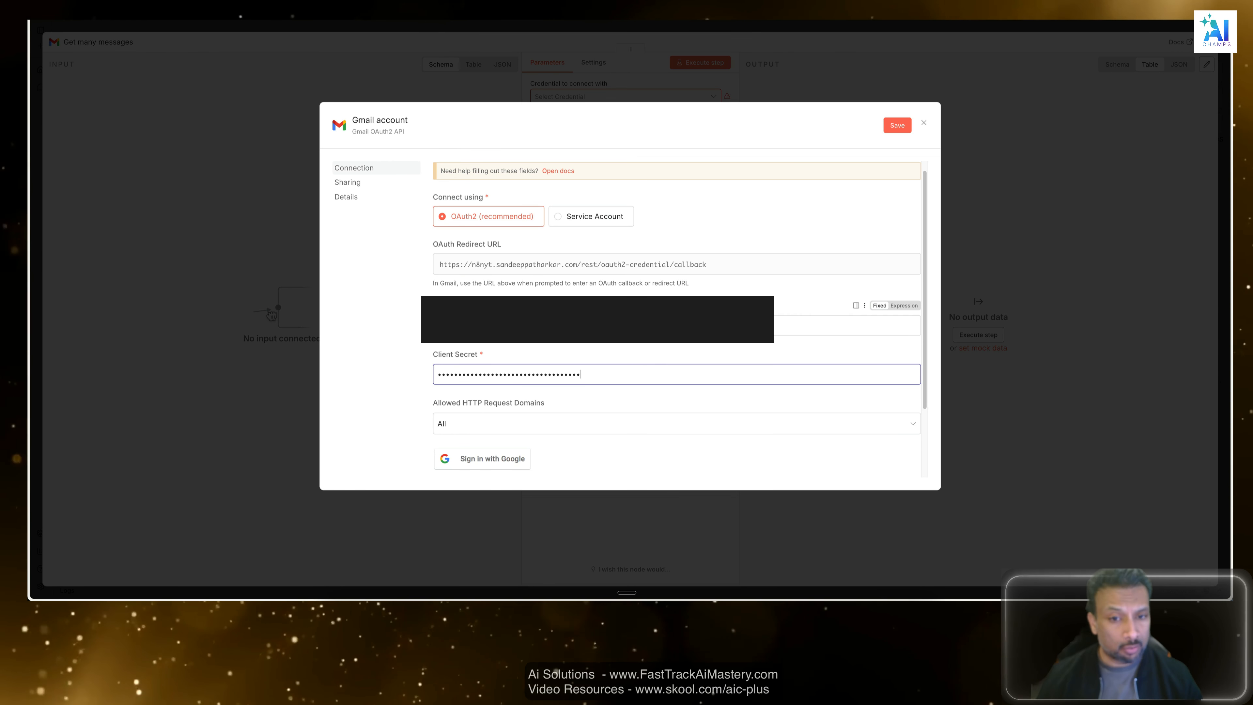
Rename the credential to "Gmail" plus the account's username, and bring up the Google account chooser for it.
{"action": "left_click", "coordinate": [393, 117]}
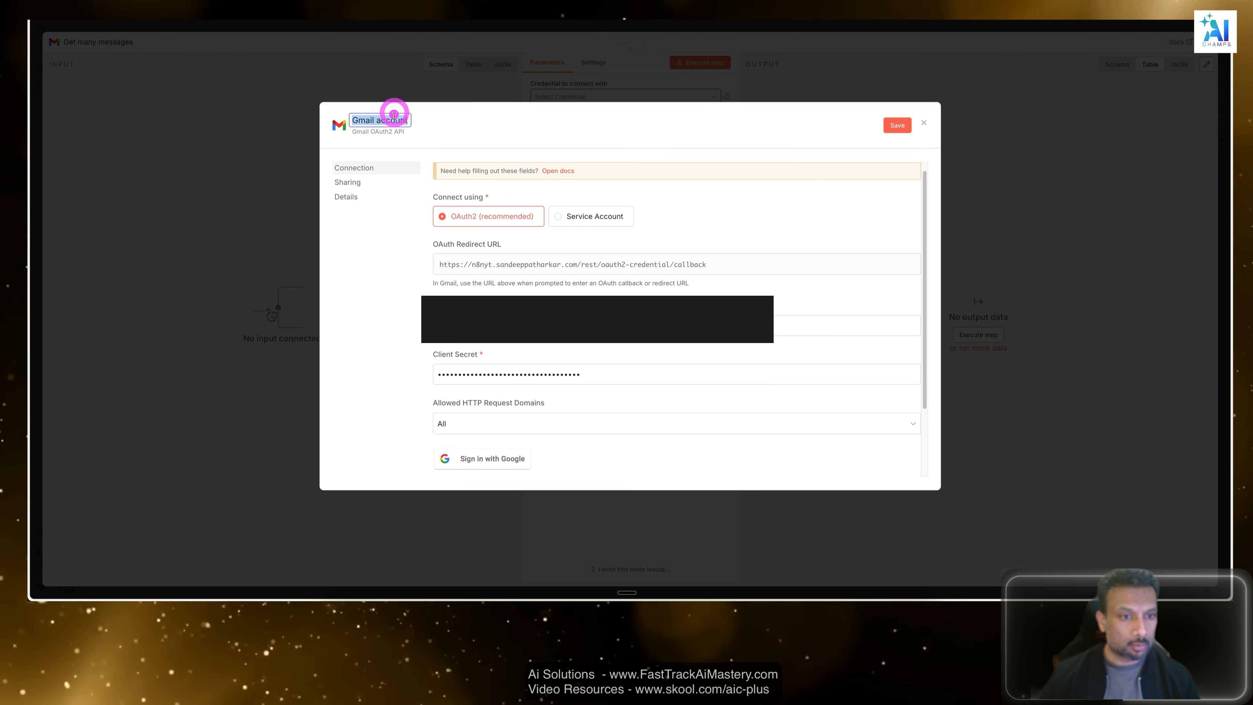
{"action": "left_click_drag", "start_coordinate": [378, 120], "coordinate": [514, 134]}
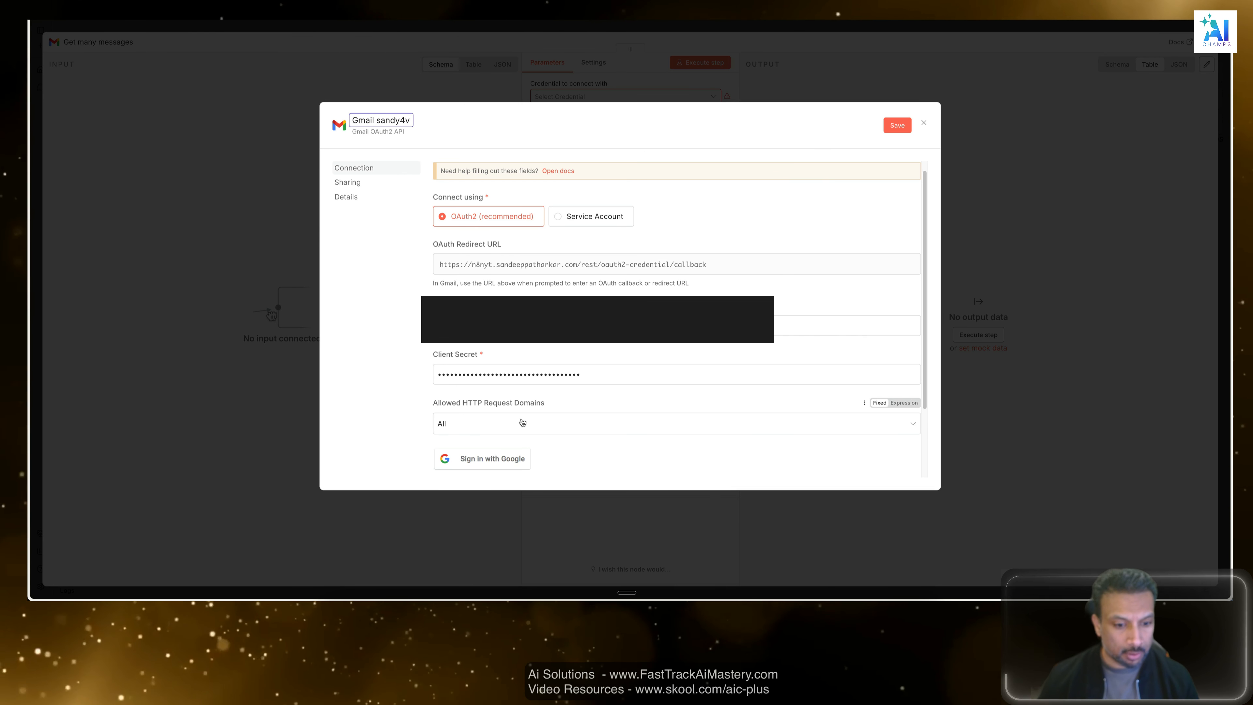
{"action": "left_click", "coordinate": [498, 459]}
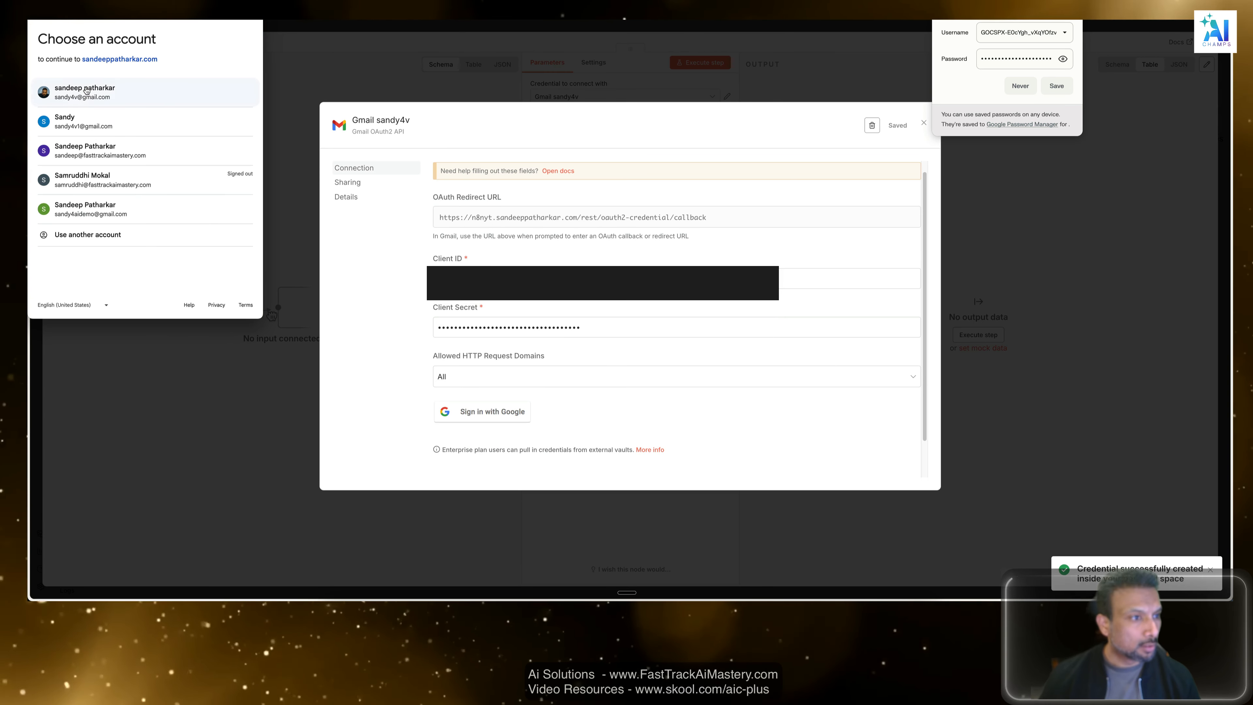
{"action": "left_click_drag", "start_coordinate": [86, 90], "coordinate": [113, 118]}
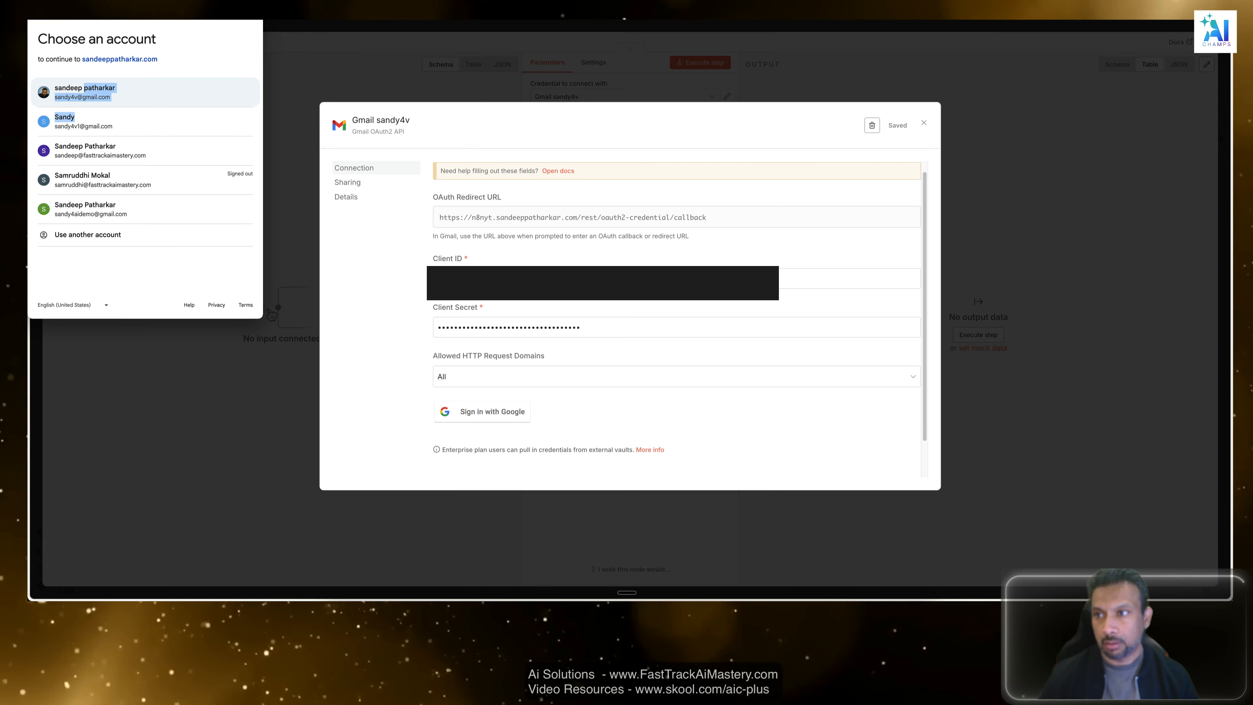
Open the Google Cloud console in a new browser tab, starting from the Google Cloud home page.
{"action": "key", "text": "super+t"}
{"action": "type", "text": "c"}
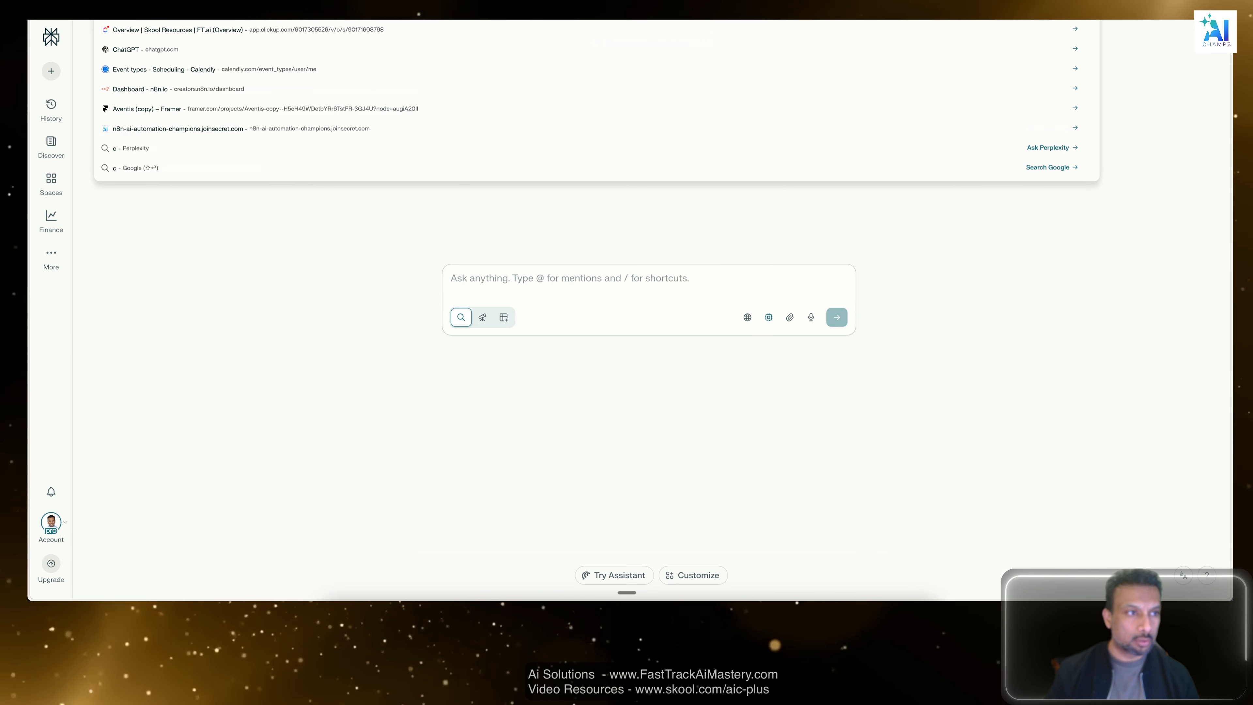
{"action": "type", "text": "loud.go"}
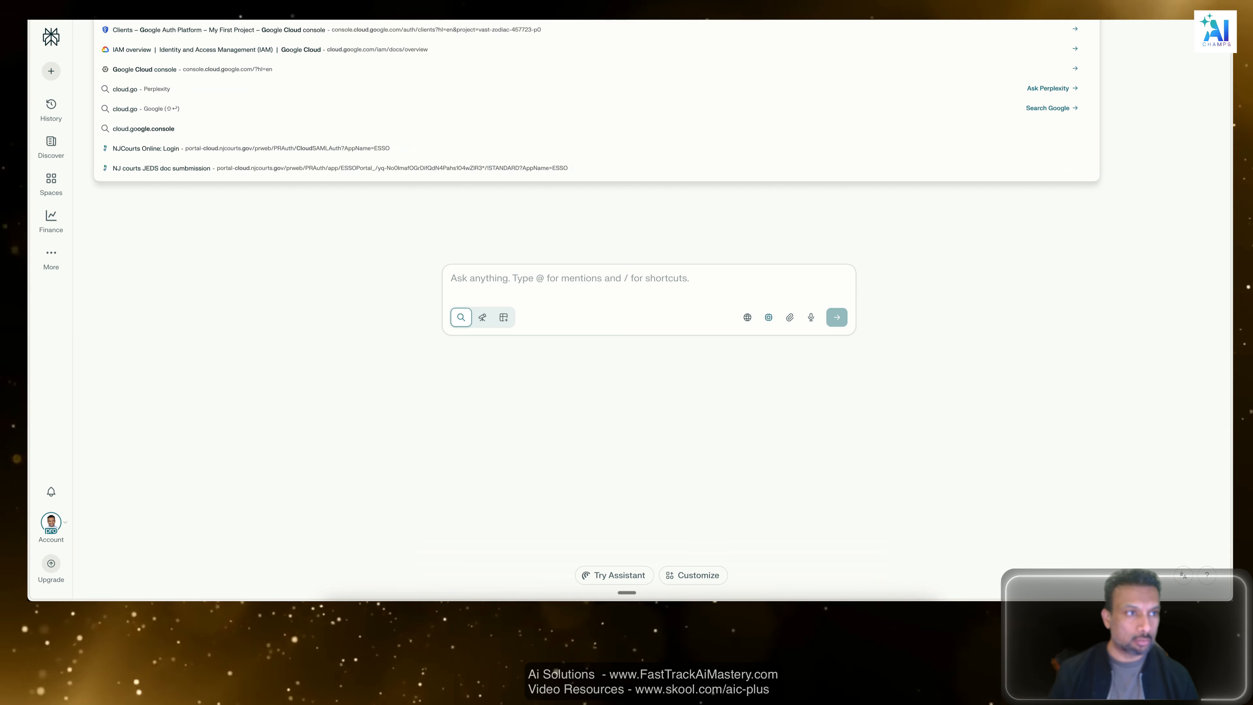
{"action": "key", "text": "Return"}
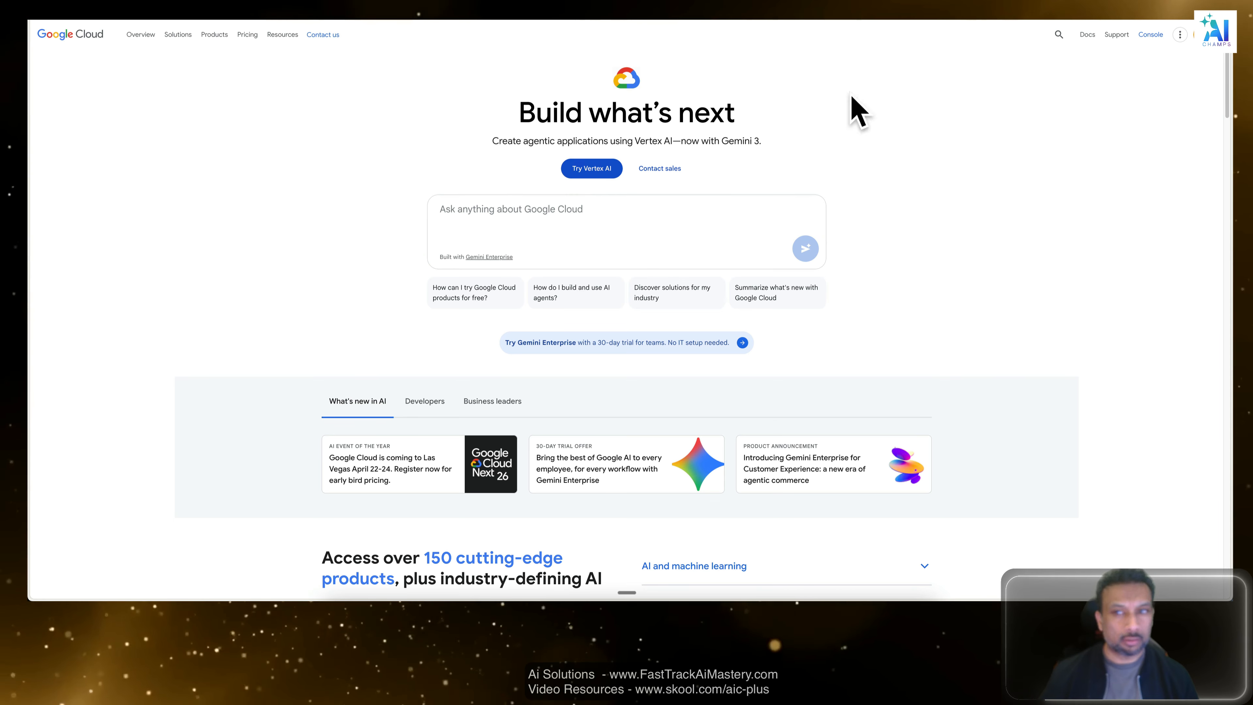
{"action": "left_click", "coordinate": [1150, 33]}
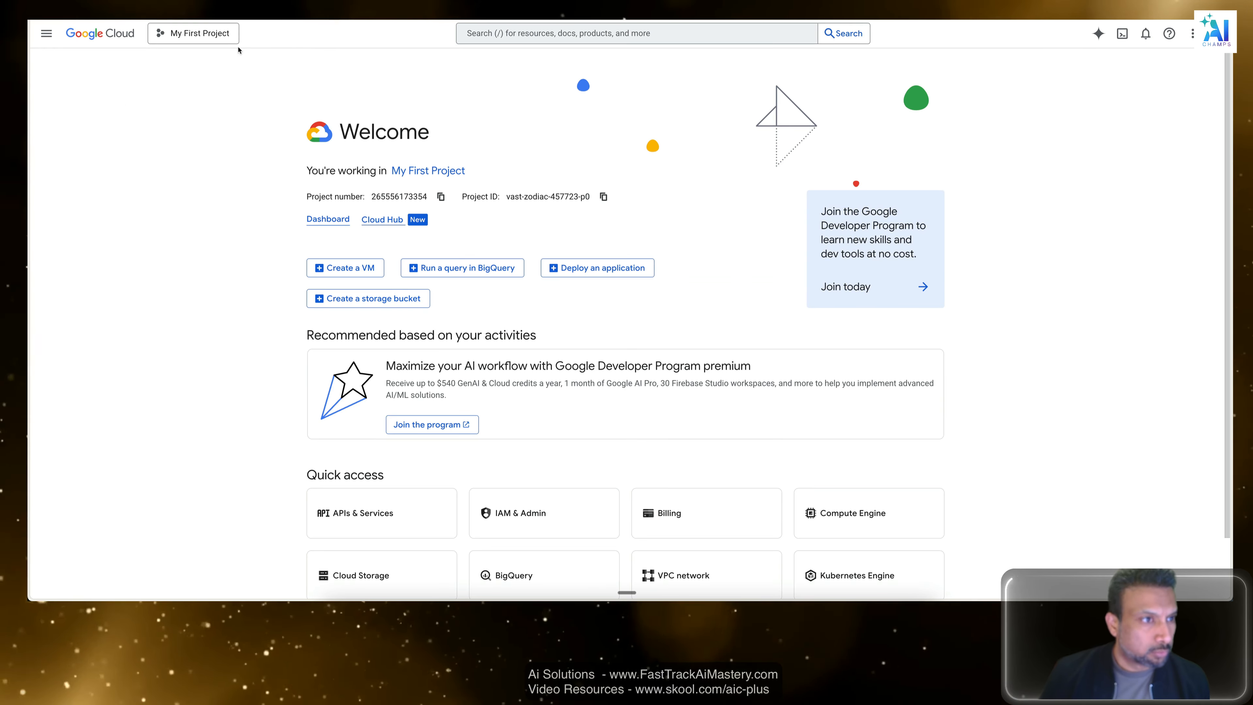
Open the OAuth client named n8n from the OAuth clients of My First Project.
{"action": "left_click", "coordinate": [232, 31]}
{"action": "left_click", "coordinate": [214, 272]}
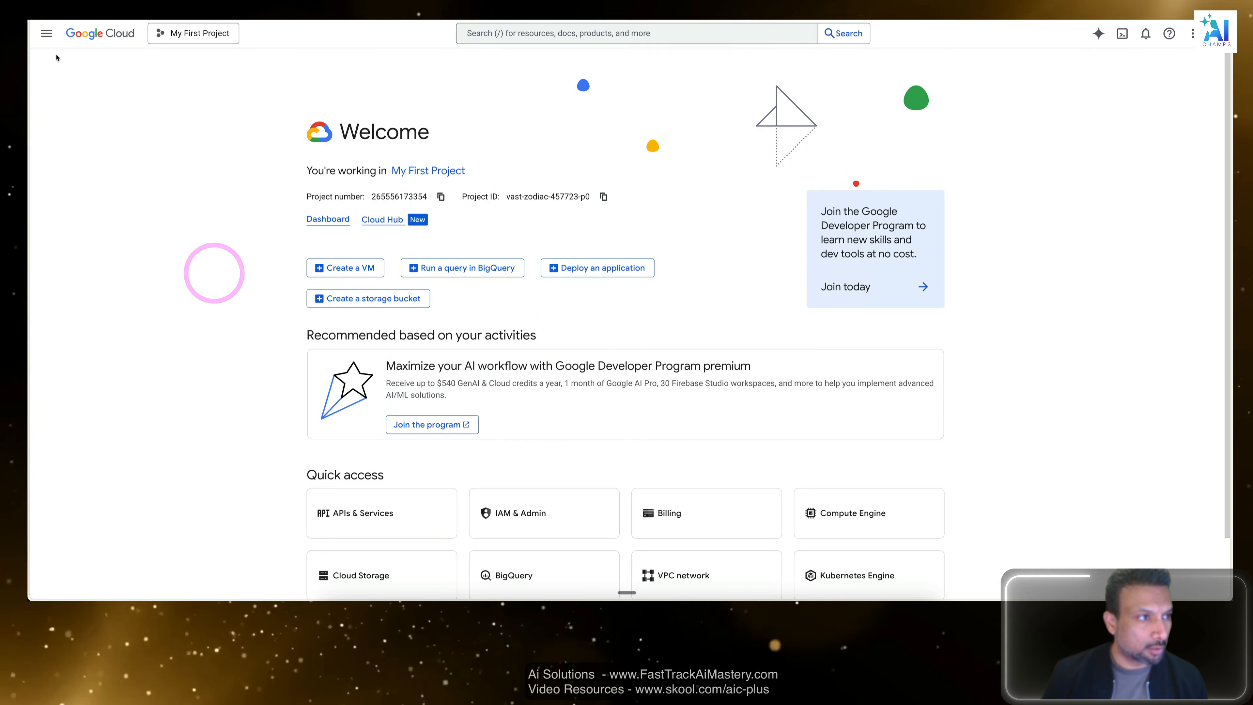
{"action": "left_click", "coordinate": [46, 33]}
{"action": "mouse_move", "coordinate": [101, 249]}
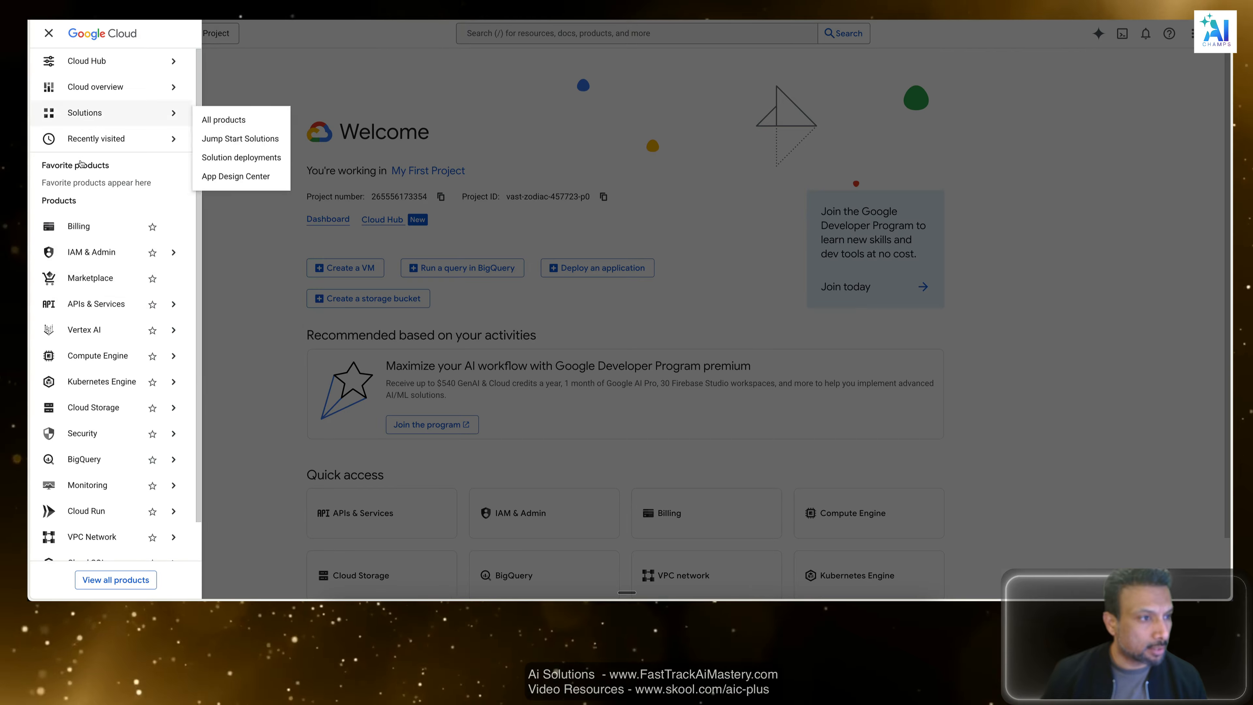
{"action": "left_click", "coordinate": [95, 303]}
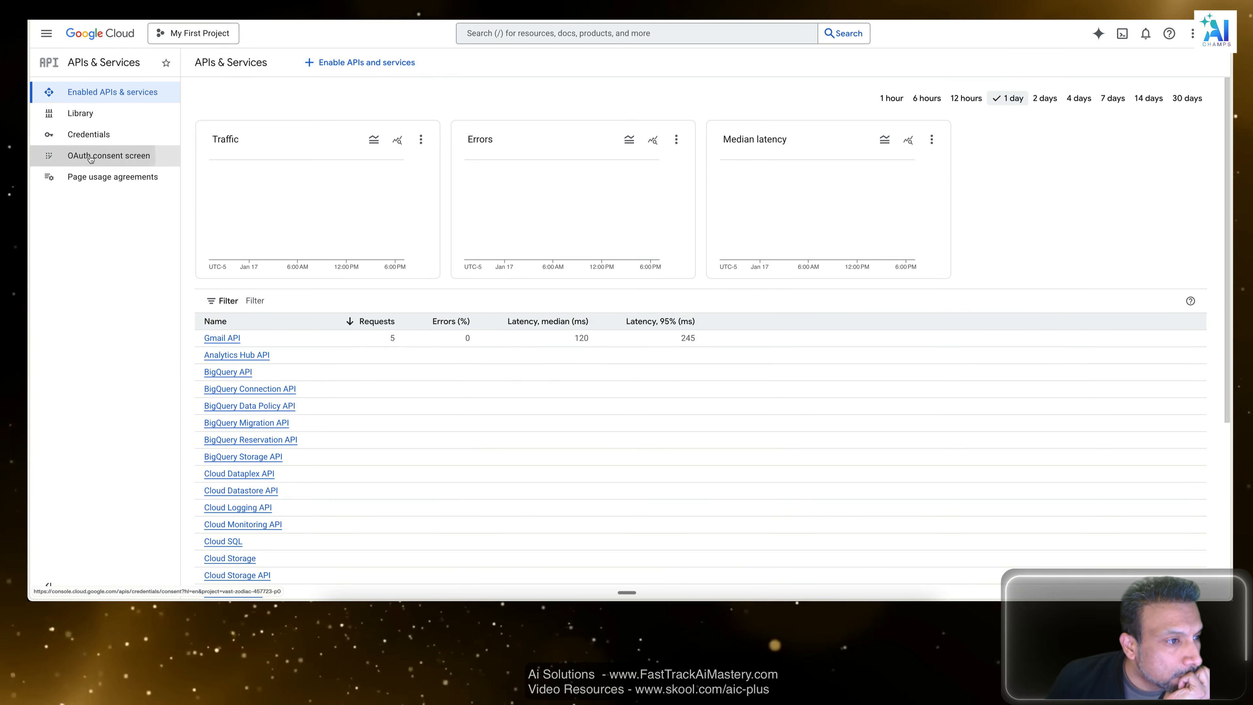
{"action": "left_click", "coordinate": [91, 157]}
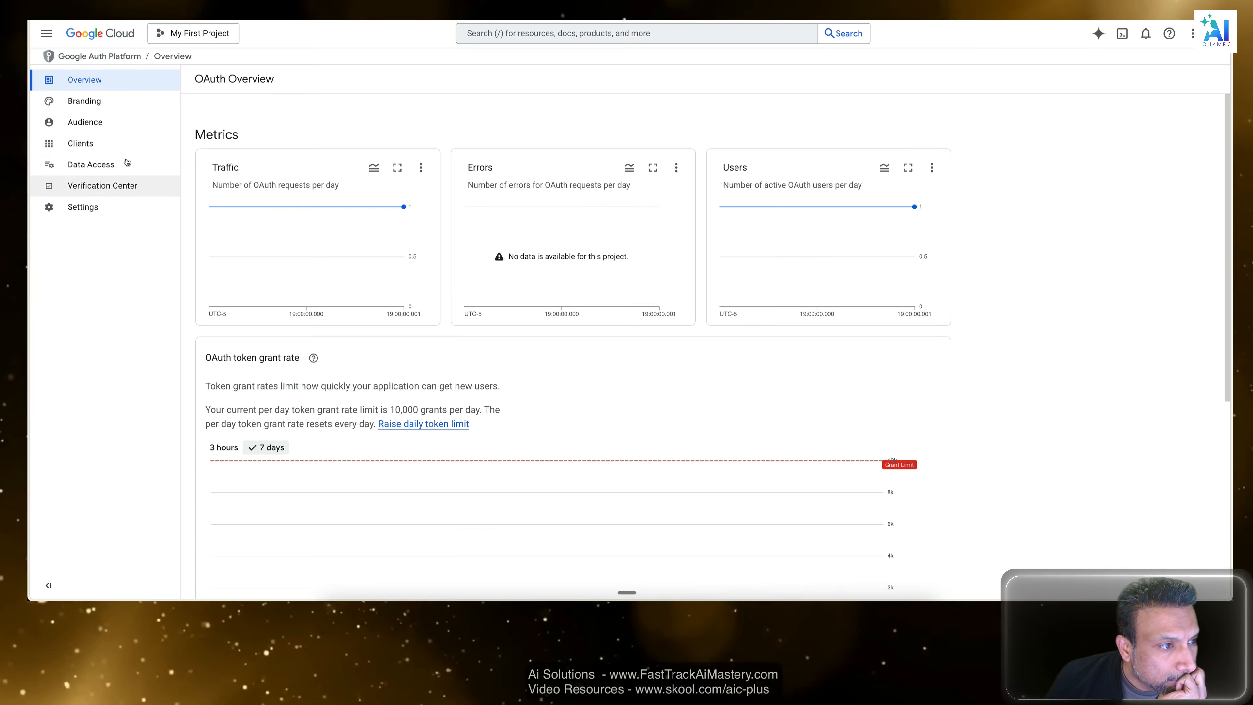
{"action": "left_click", "coordinate": [89, 147]}
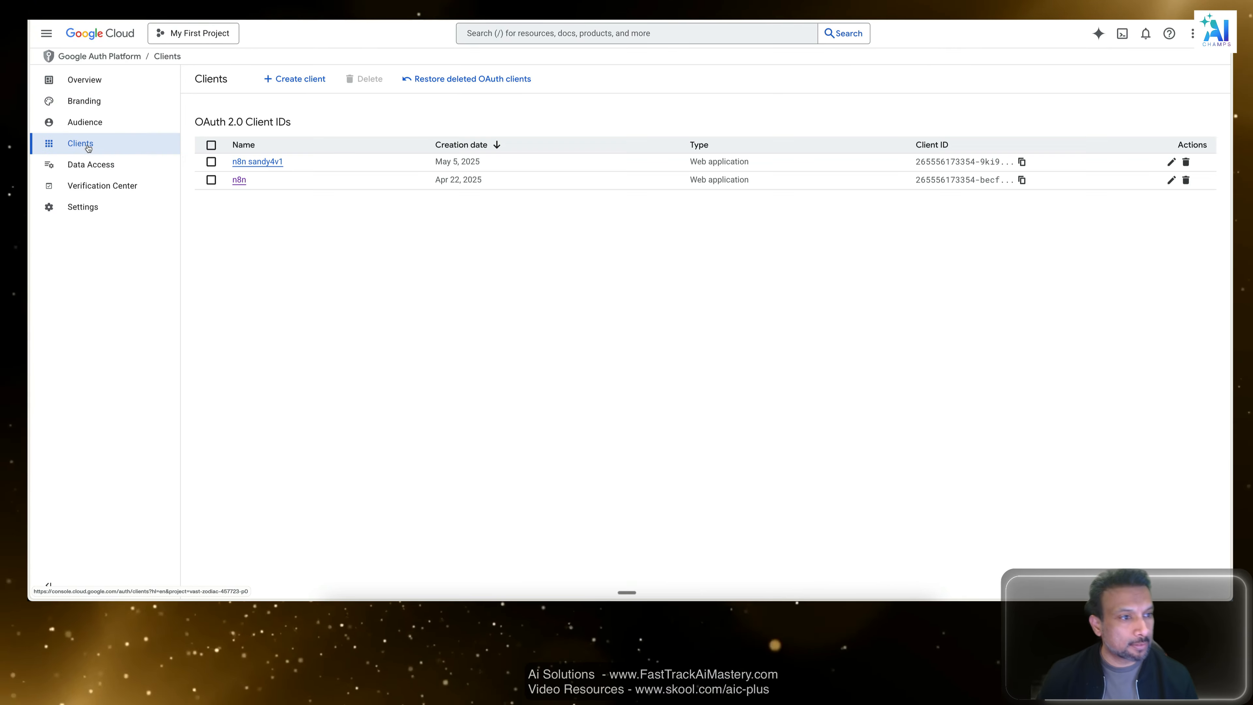
{"action": "left_click", "coordinate": [249, 185]}
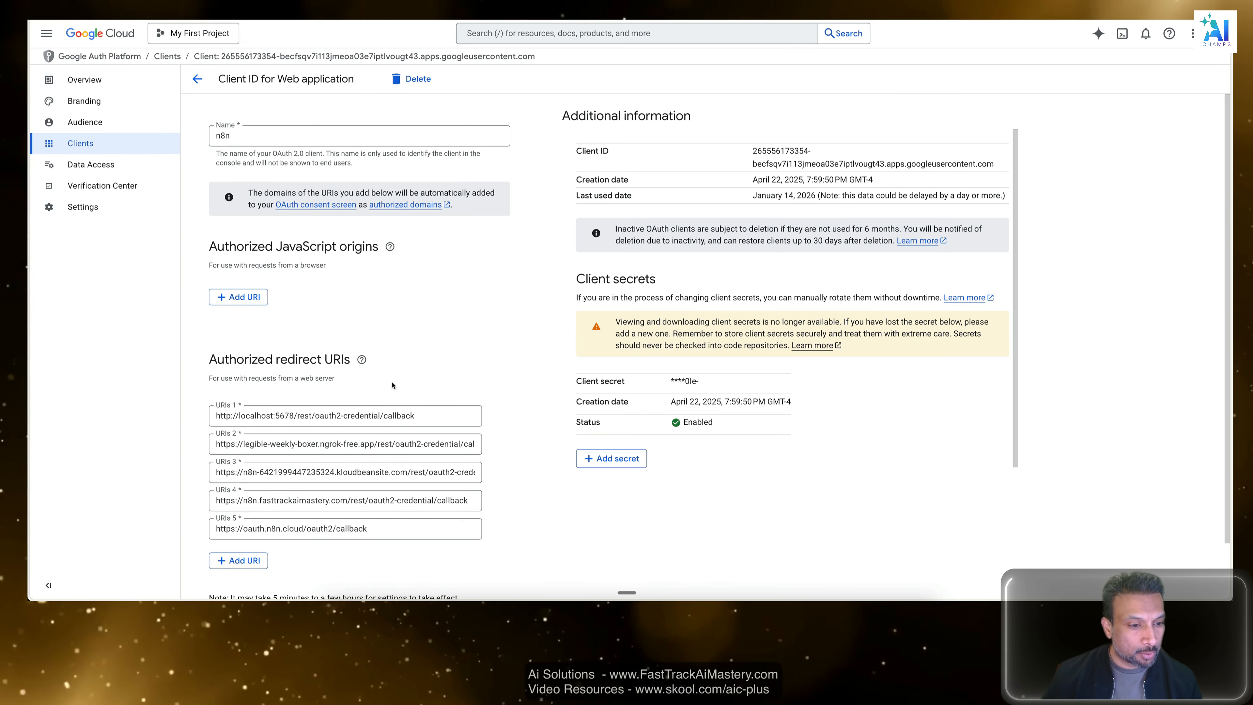
Copy the OAuth Redirect URL from the n8n Gmail credential, add it to the OAuth client's authorized redirect URIs and save.
{"action": "scroll", "coordinate": [392, 385], "scroll_direction": "down", "scroll_amount": 2}
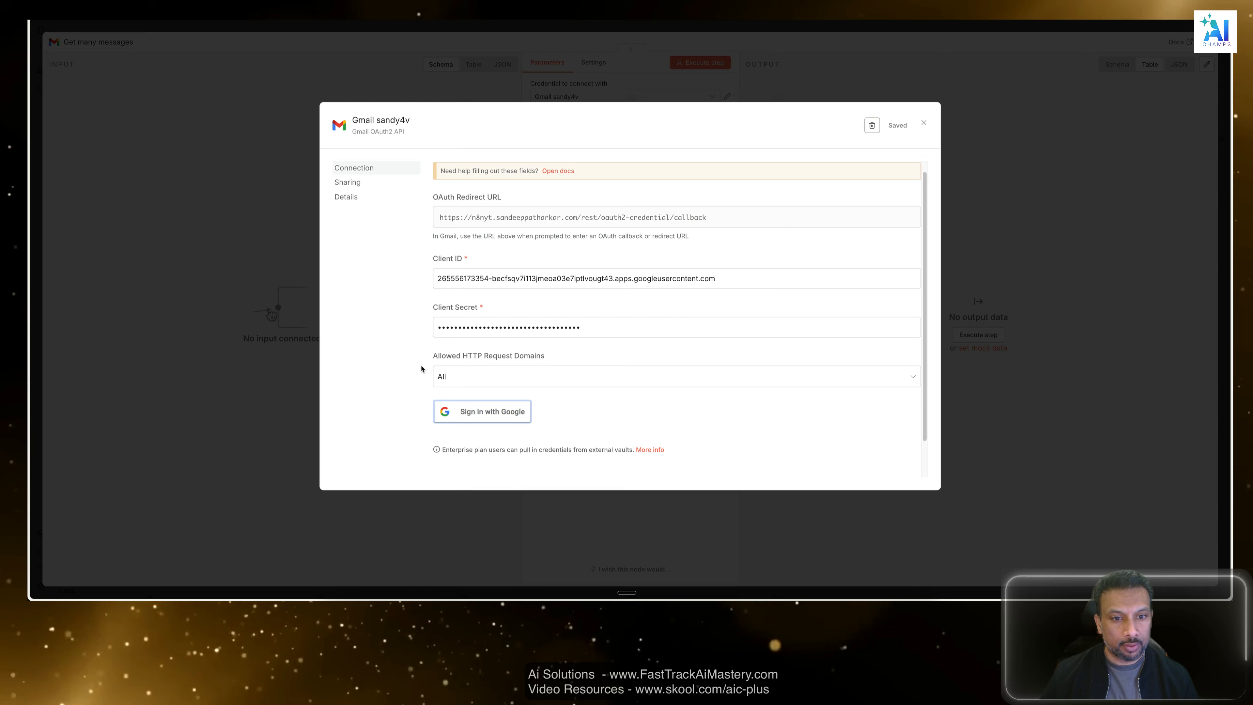
{"action": "left_click", "coordinate": [492, 220]}
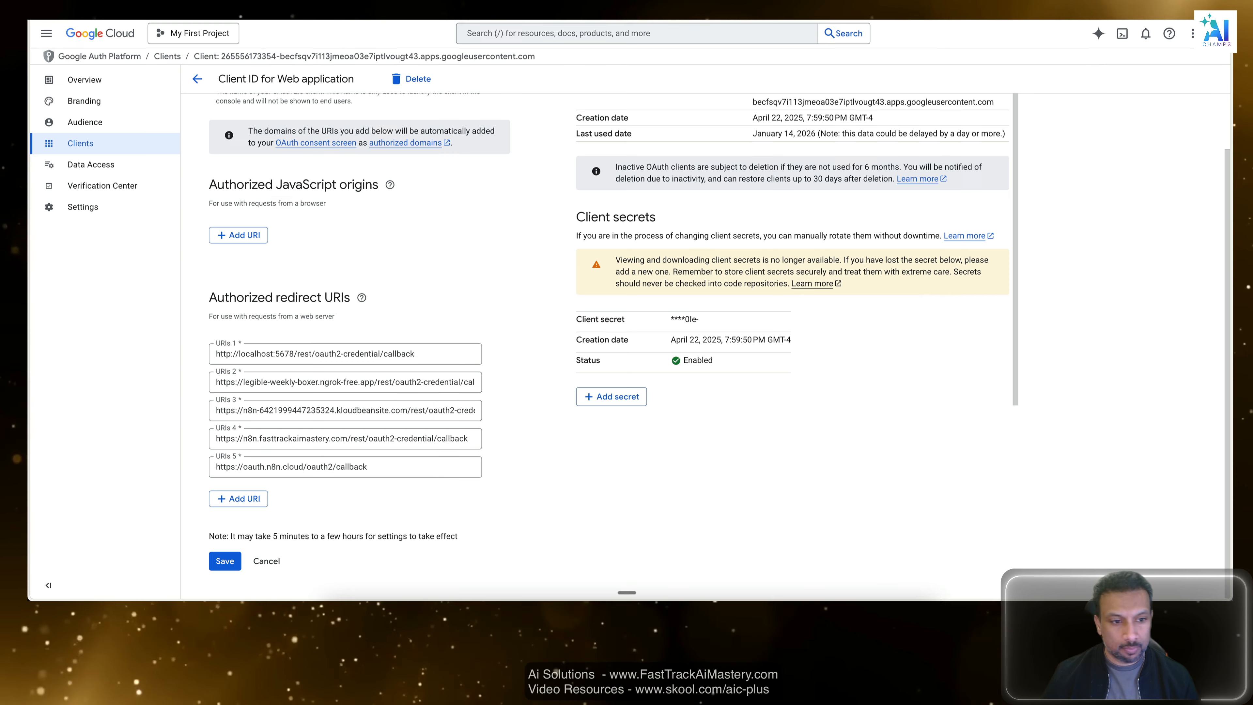
{"action": "left_click", "coordinate": [247, 499]}
{"action": "key", "text": "ctrl+v"}
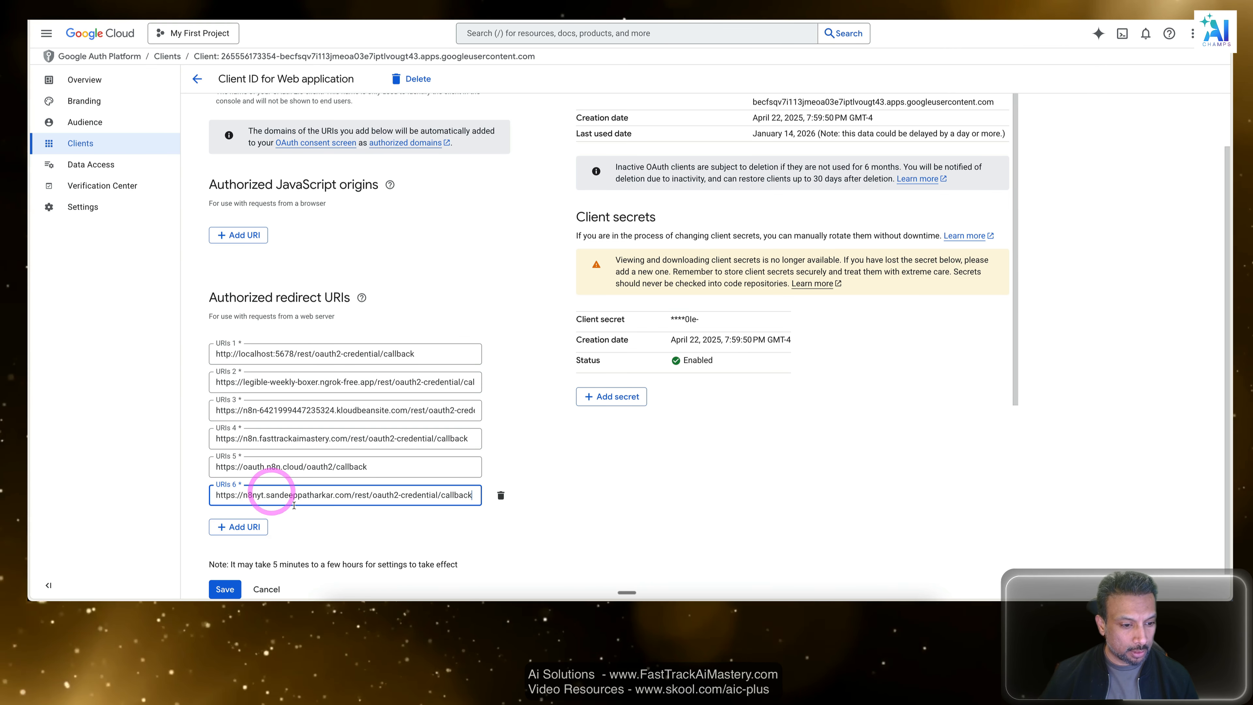
{"action": "scroll", "coordinate": [346, 444], "scroll_direction": "down", "scroll_amount": 1}
{"action": "left_click", "coordinate": [232, 561]}
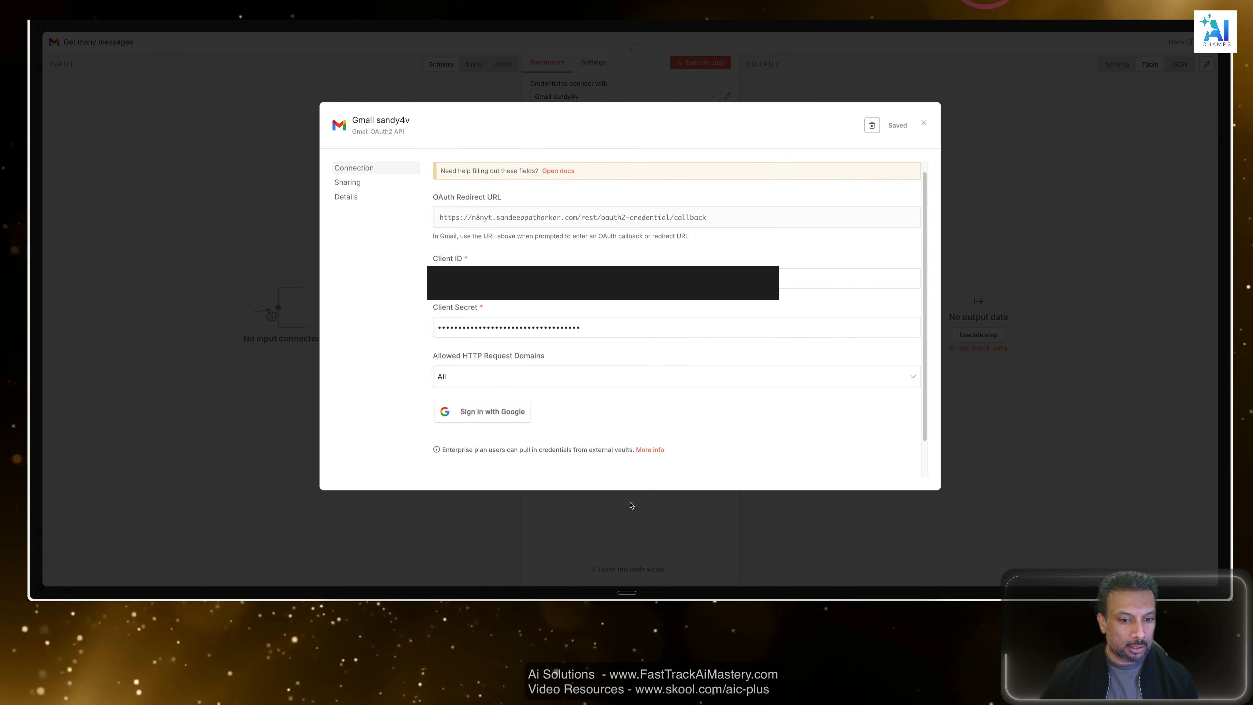
Sign in to the Gmail credential with the matching Google account, grant the unverified app access and return to the node parameters.
{"action": "left_click", "coordinate": [493, 412]}
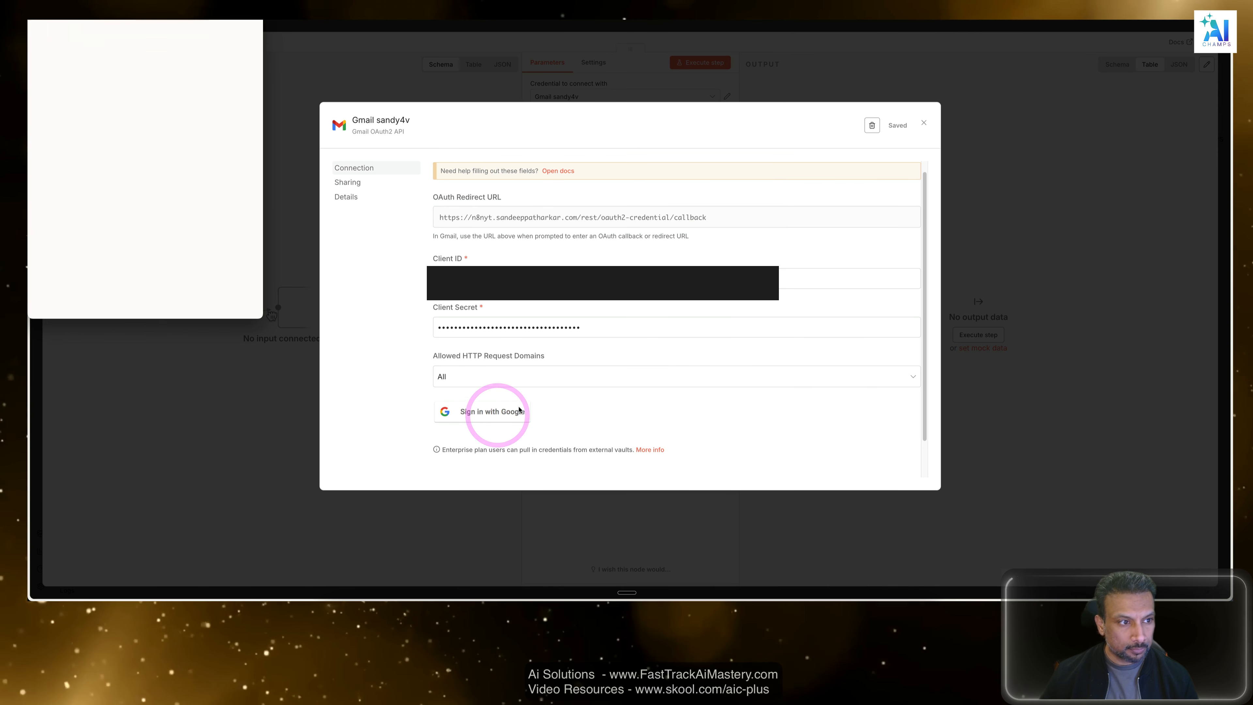
{"action": "left_click", "coordinate": [101, 93]}
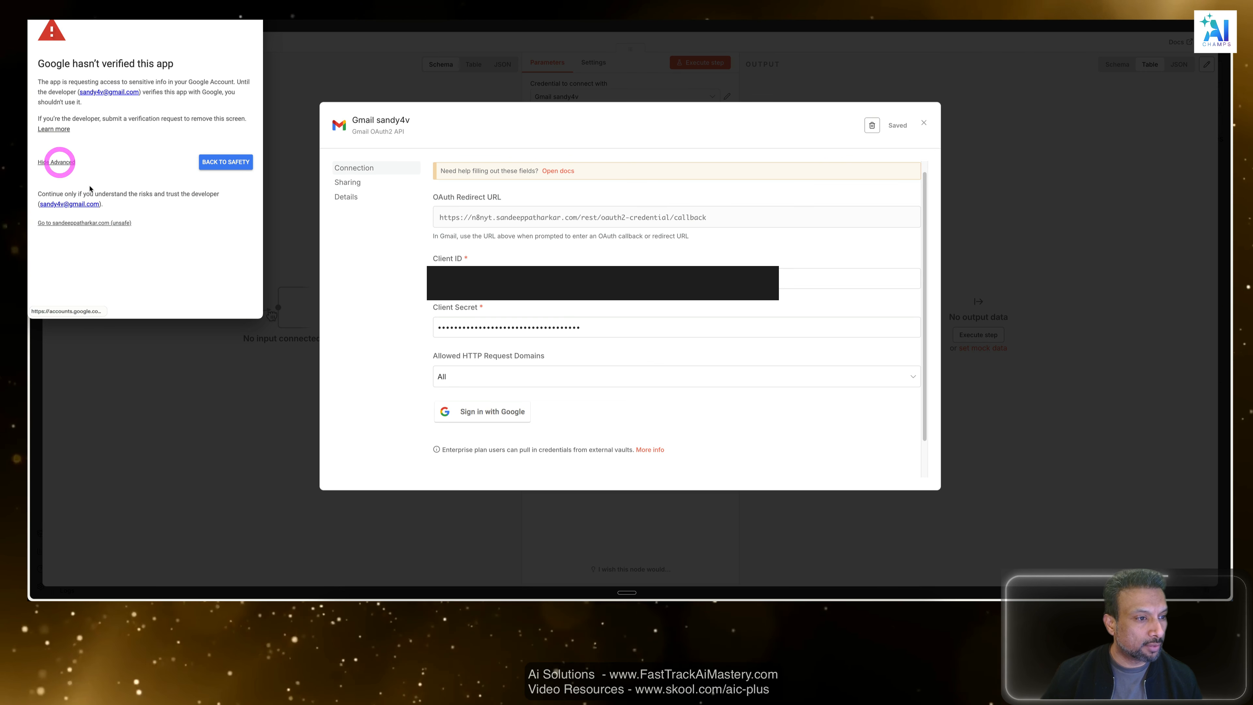
{"action": "left_click", "coordinate": [83, 223]}
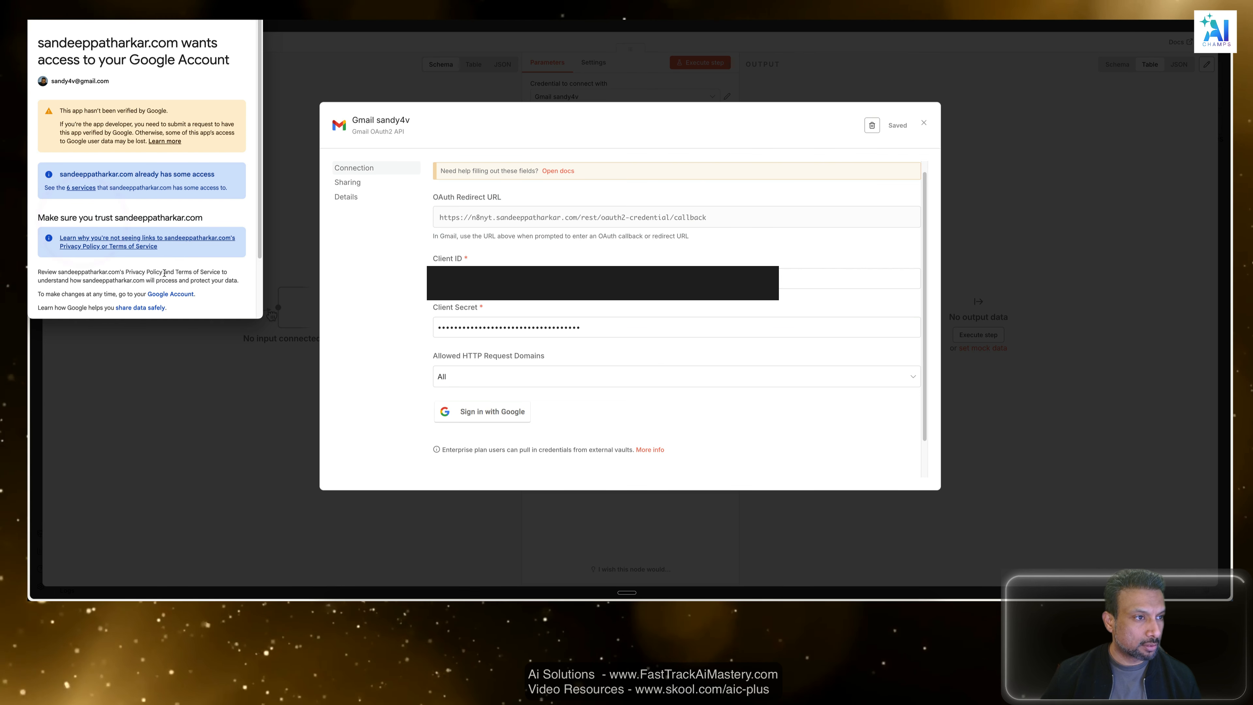
{"action": "scroll", "coordinate": [180, 253], "scroll_direction": "down", "scroll_amount": 3}
{"action": "left_click", "coordinate": [229, 278]}
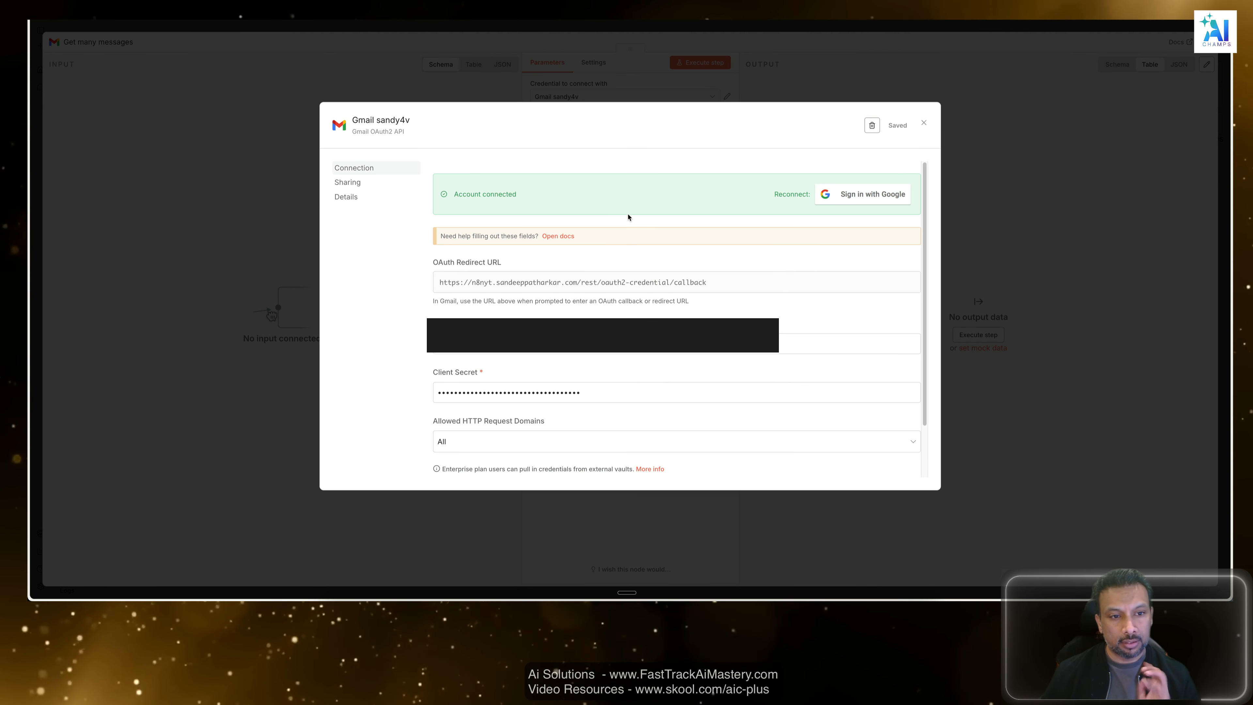
{"action": "left_click", "coordinate": [925, 122]}
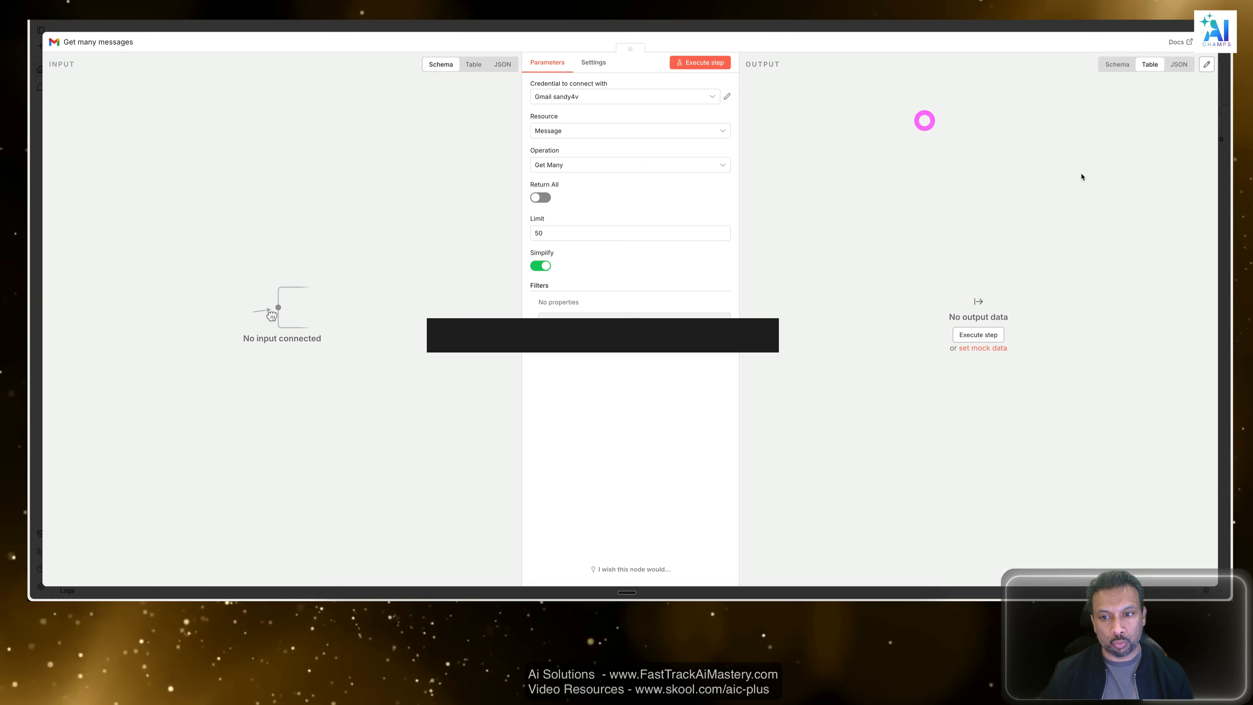
{"action": "left_click", "coordinate": [788, 403]}
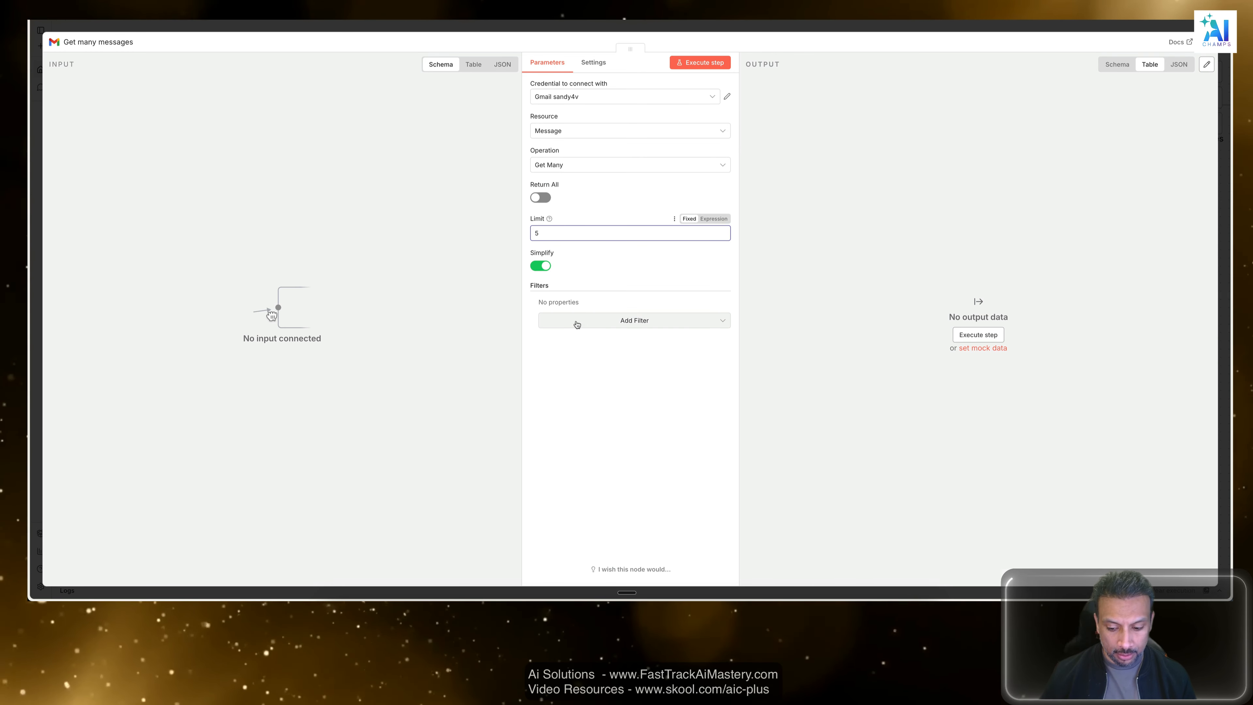
Run the Get many messages node, return to the canvas and connect it after the manual 'When clicking Execute workflow' trigger.
{"action": "left_click", "coordinate": [710, 63]}
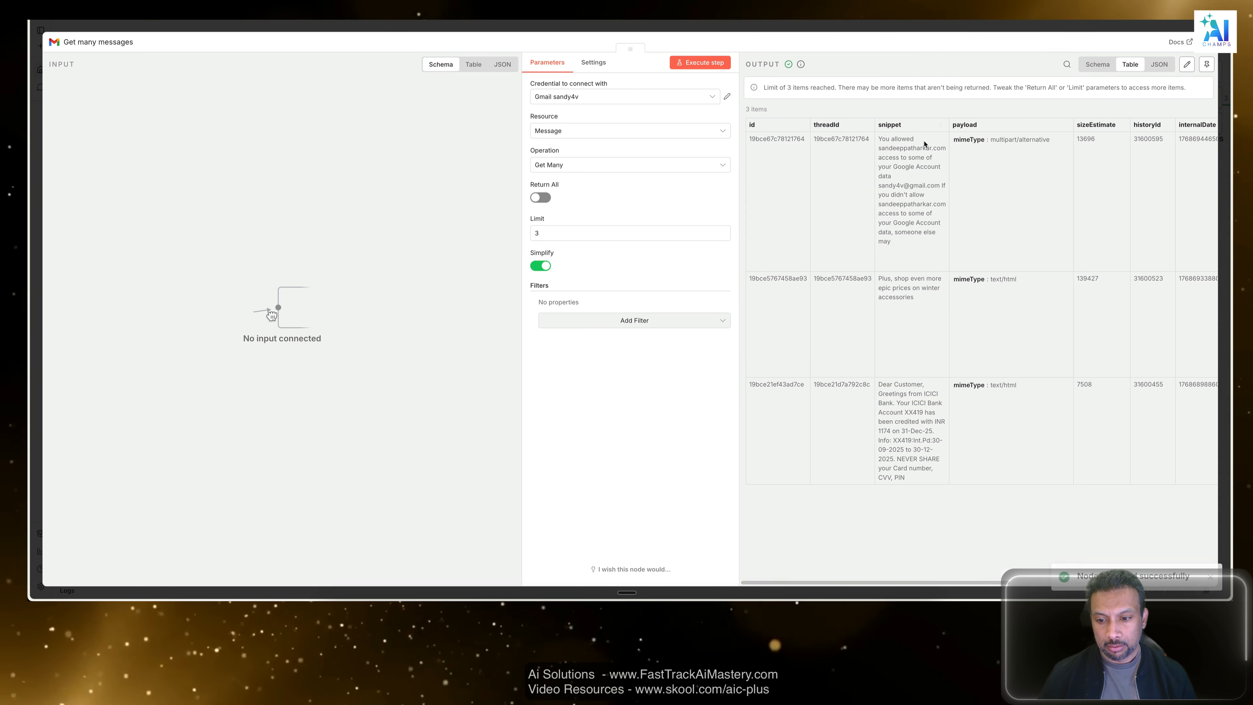
{"action": "left_click", "coordinate": [920, 25]}
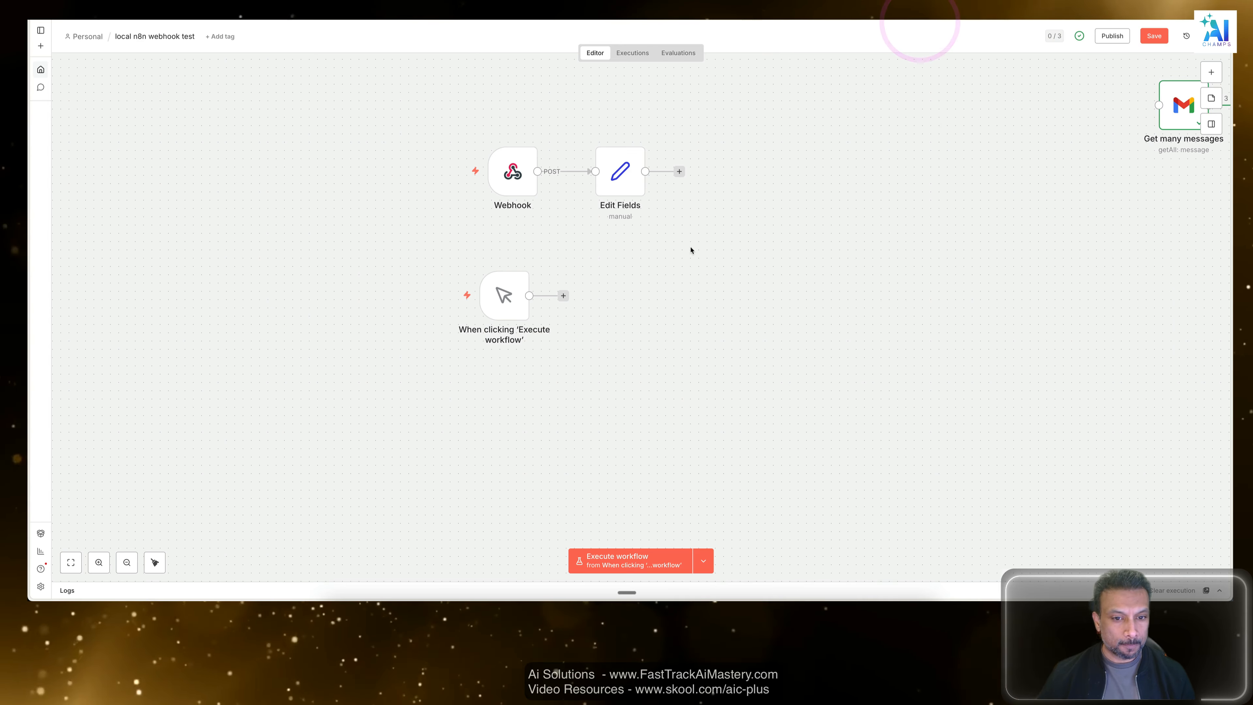
{"action": "left_click_drag", "start_coordinate": [1188, 108], "coordinate": [702, 309]}
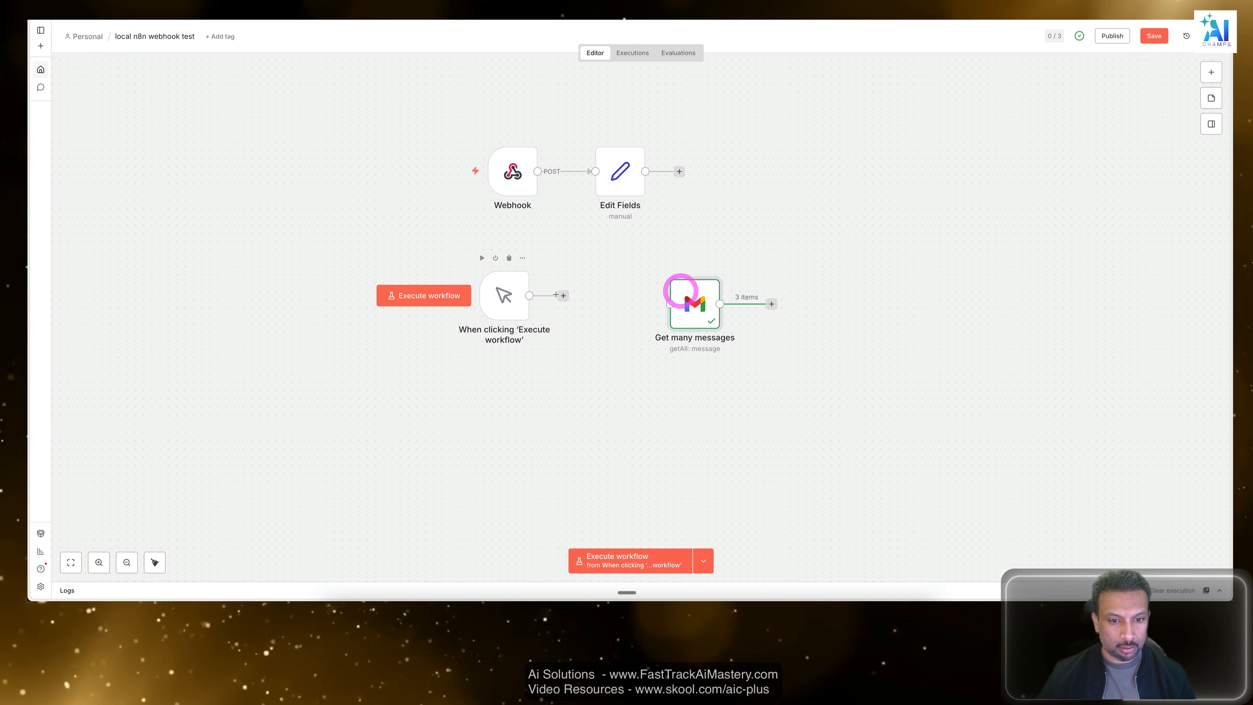
{"action": "left_click_drag", "start_coordinate": [529, 296], "coordinate": [664, 278]}
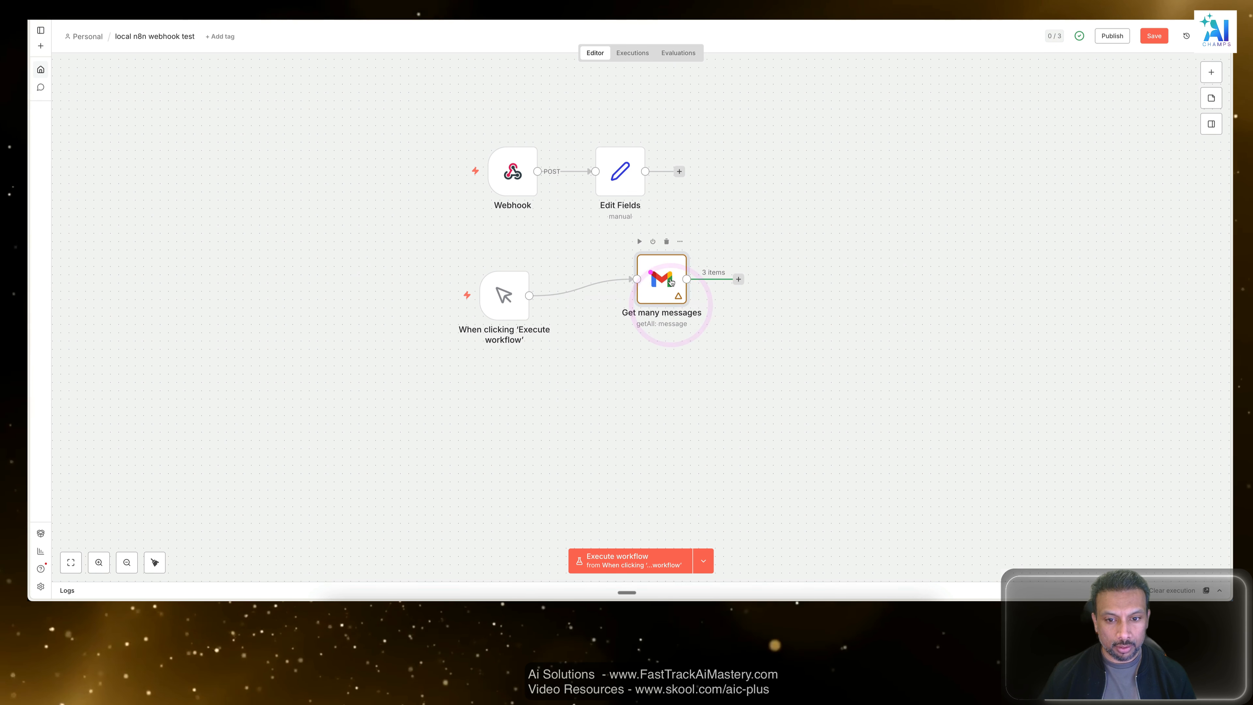
{"action": "left_click", "coordinate": [772, 290]}
{"action": "left_click", "coordinate": [665, 276]}
{"action": "left_click", "coordinate": [805, 378]}
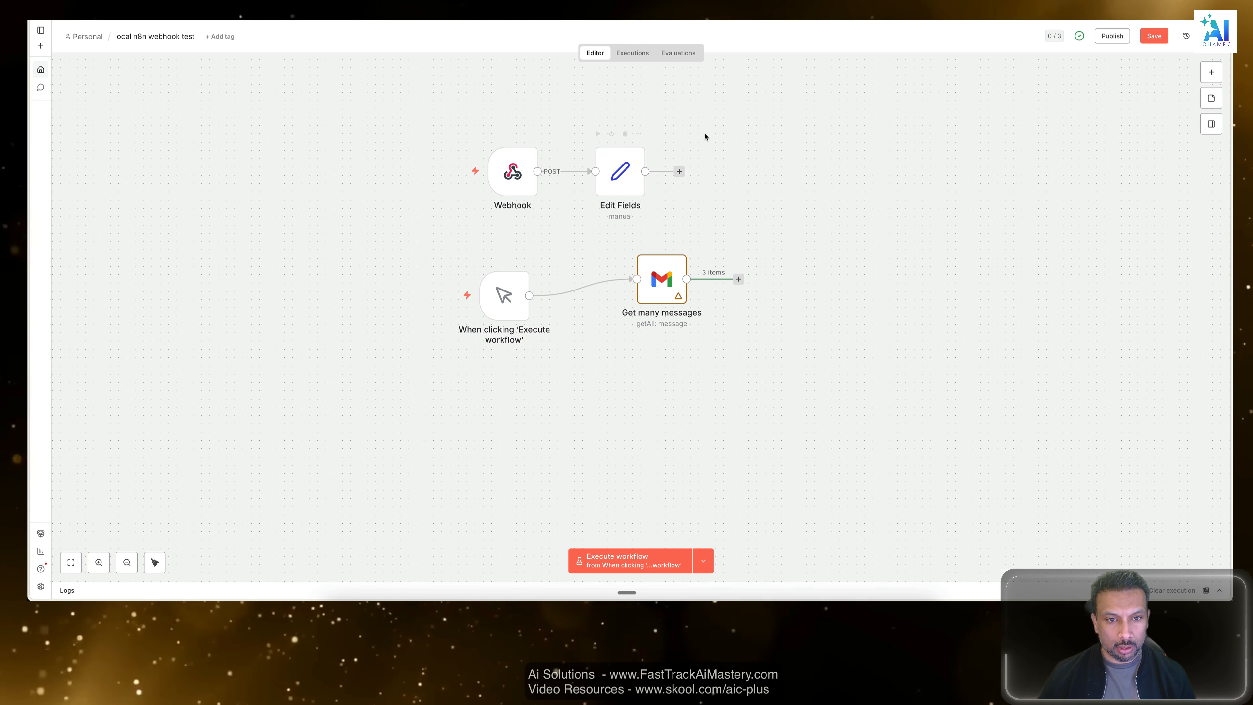
Execute the workflow from the 'When clicking Execute workflow' trigger.
{"action": "left_click_drag", "start_coordinate": [706, 133], "coordinate": [604, 282]}
{"action": "left_click", "coordinate": [703, 561]}
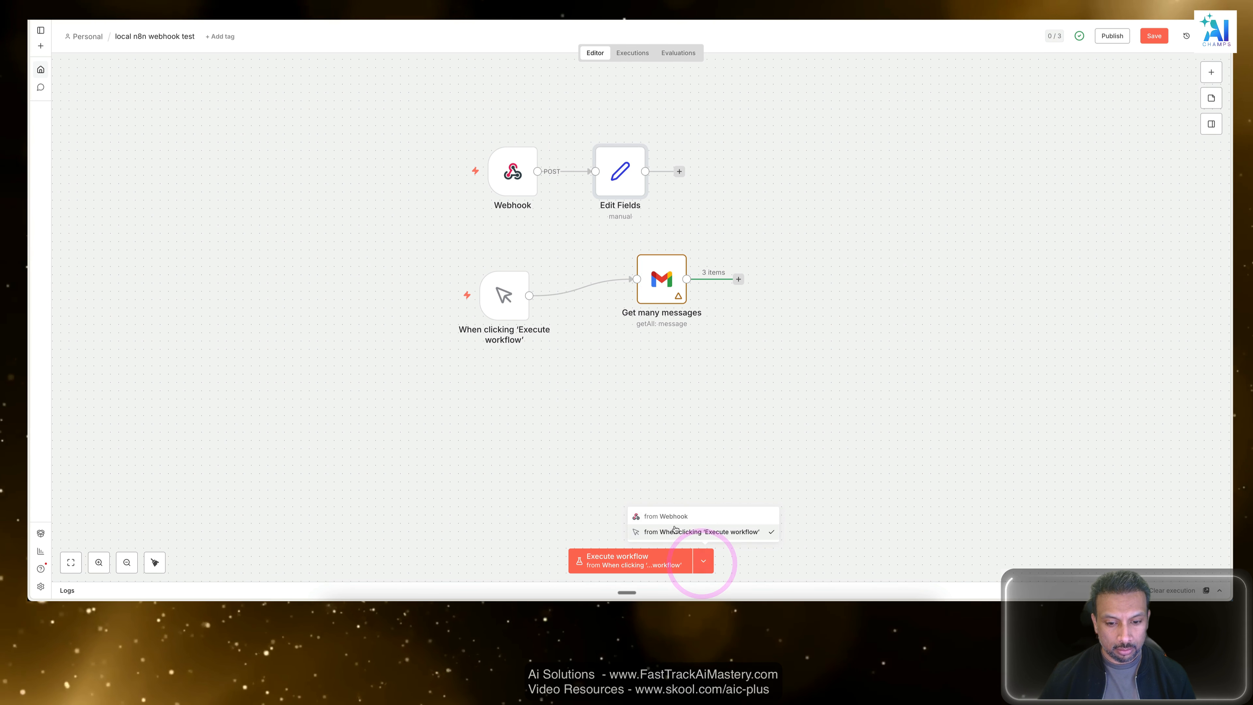
{"action": "left_click", "coordinate": [682, 533]}
{"action": "left_click", "coordinate": [886, 434]}
{"action": "left_click", "coordinate": [666, 560]}
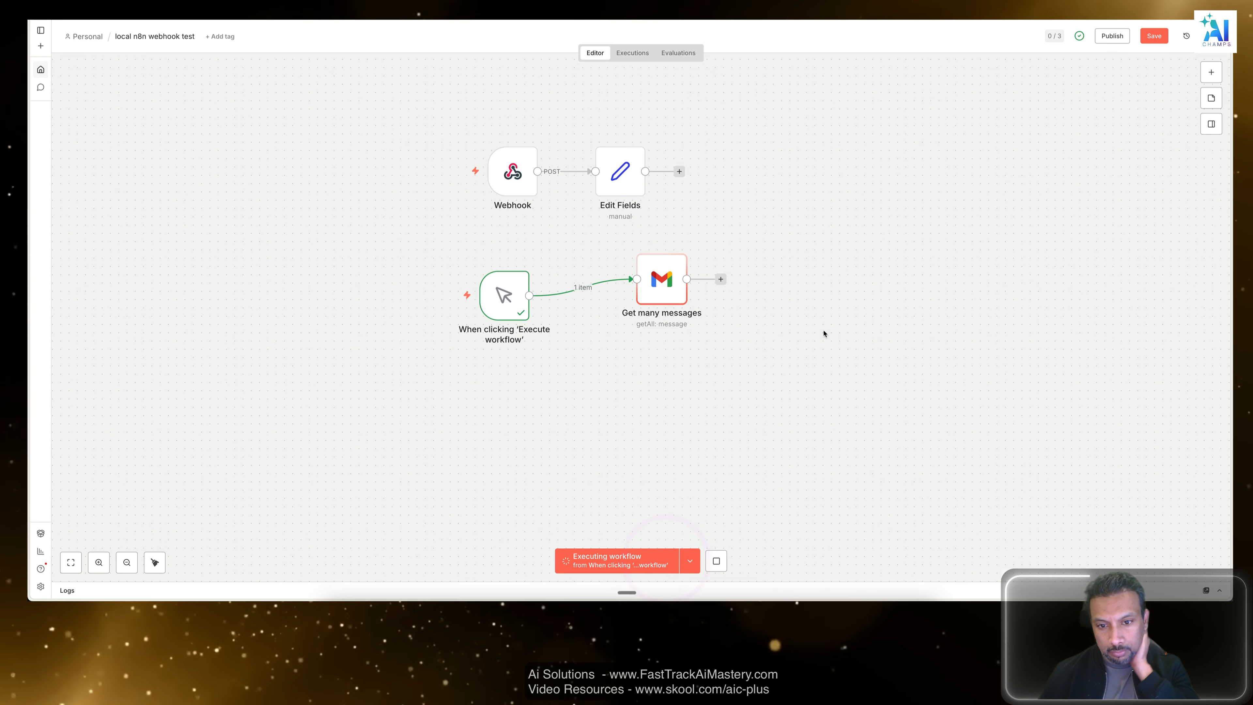
{"action": "left_click_drag", "start_coordinate": [792, 218], "coordinate": [448, 411]}
{"action": "left_click", "coordinate": [451, 412]}
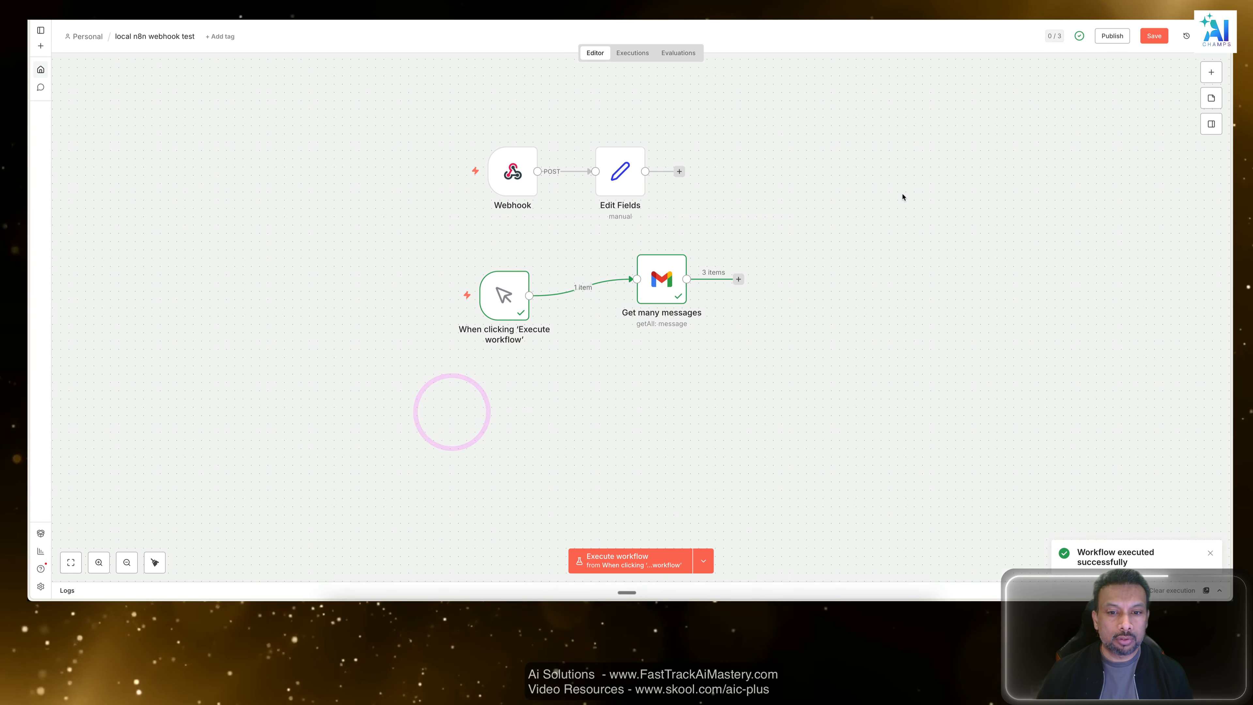
{"action": "left_click_drag", "start_coordinate": [883, 171], "coordinate": [413, 442]}
{"action": "left_click", "coordinate": [705, 267]}
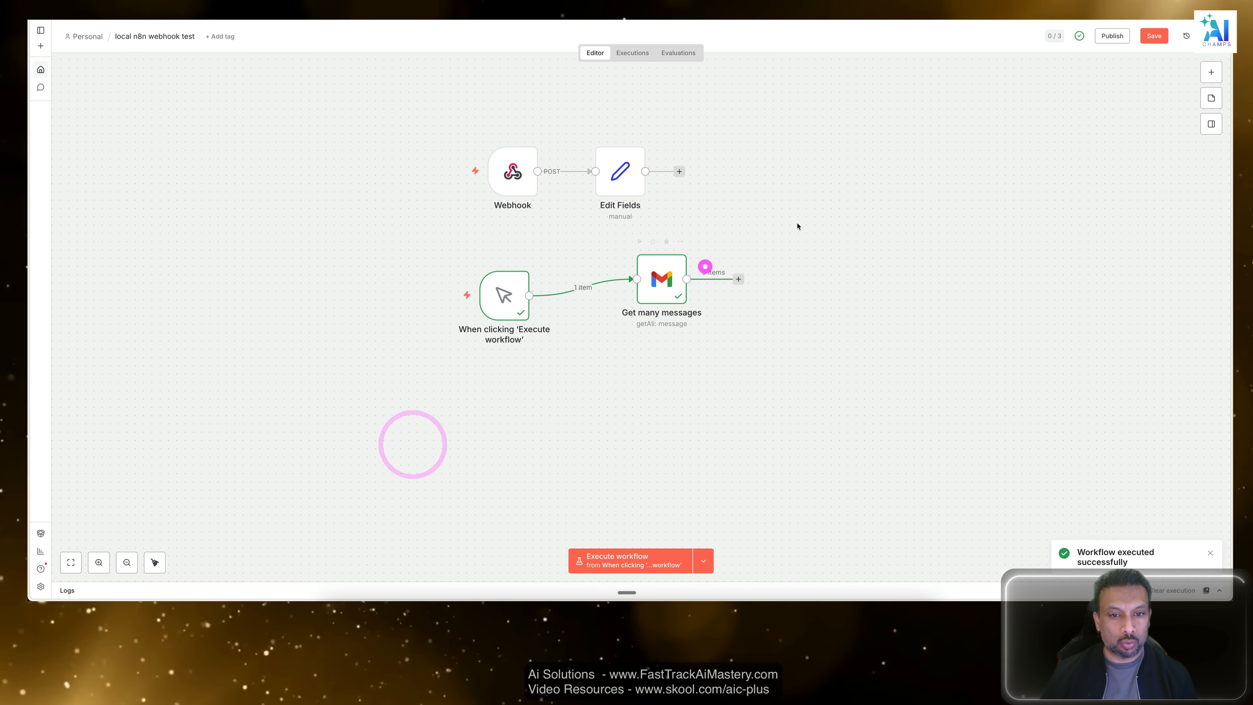
{"action": "left_click_drag", "start_coordinate": [797, 226], "coordinate": [442, 372]}
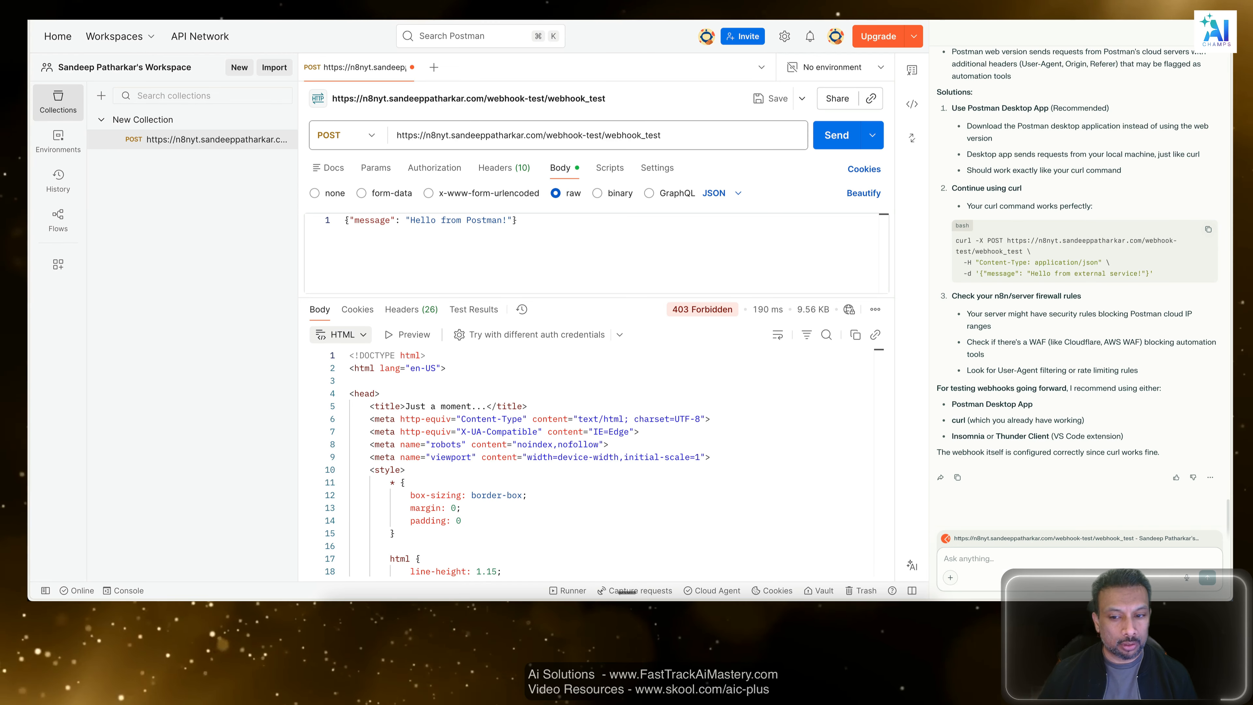
Switch to the code editor and send "gmail node also worked" to the Amazon Q chat.
{"action": "key", "text": "super+w"}
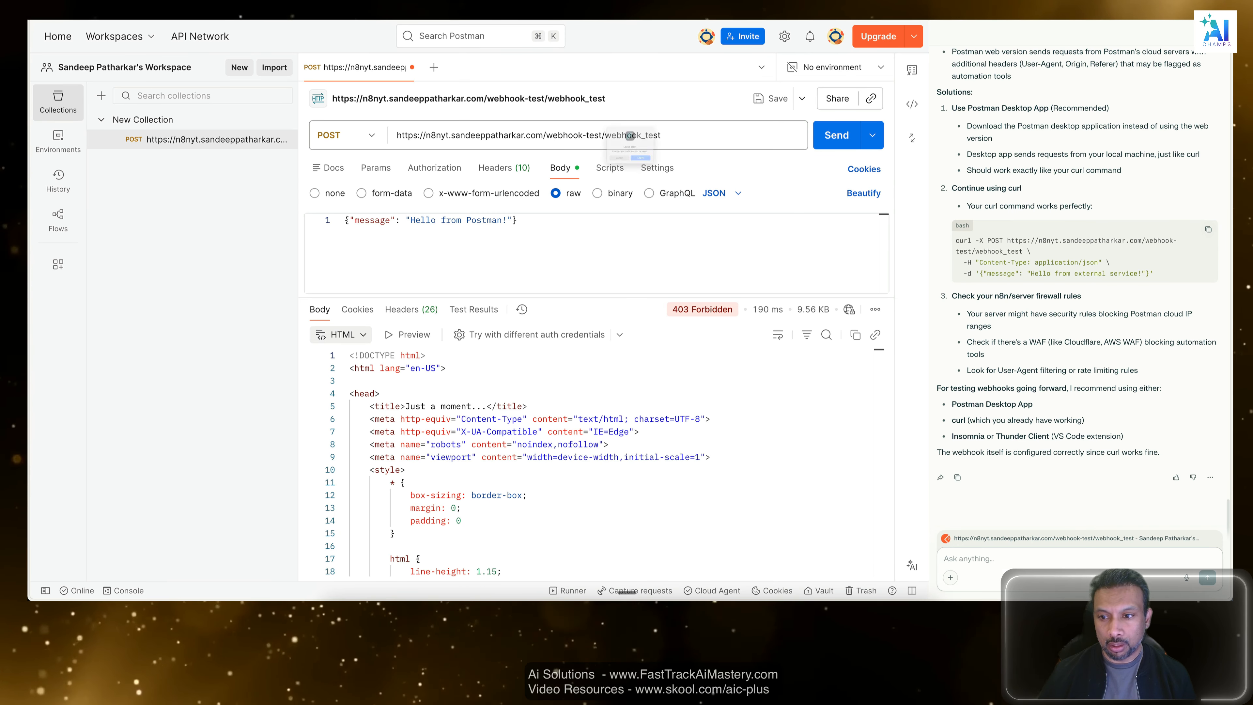
{"action": "key", "text": "Escape"}
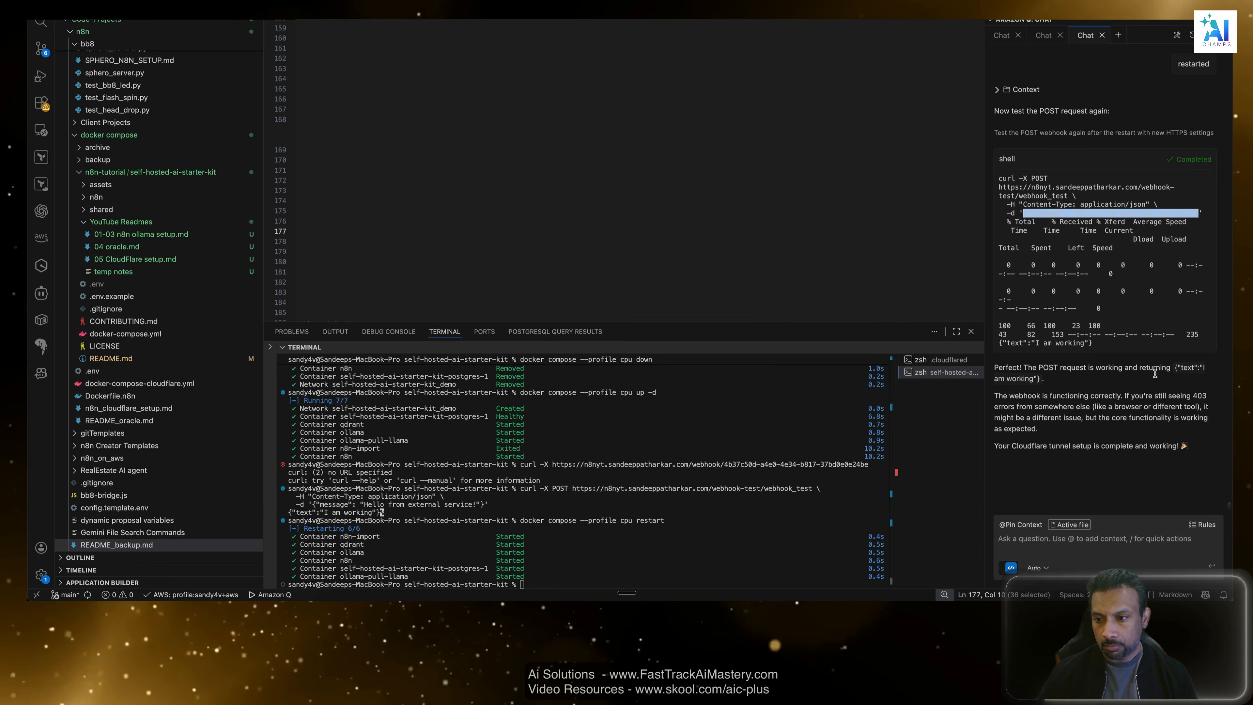
{"action": "left_click", "coordinate": [1104, 215]}
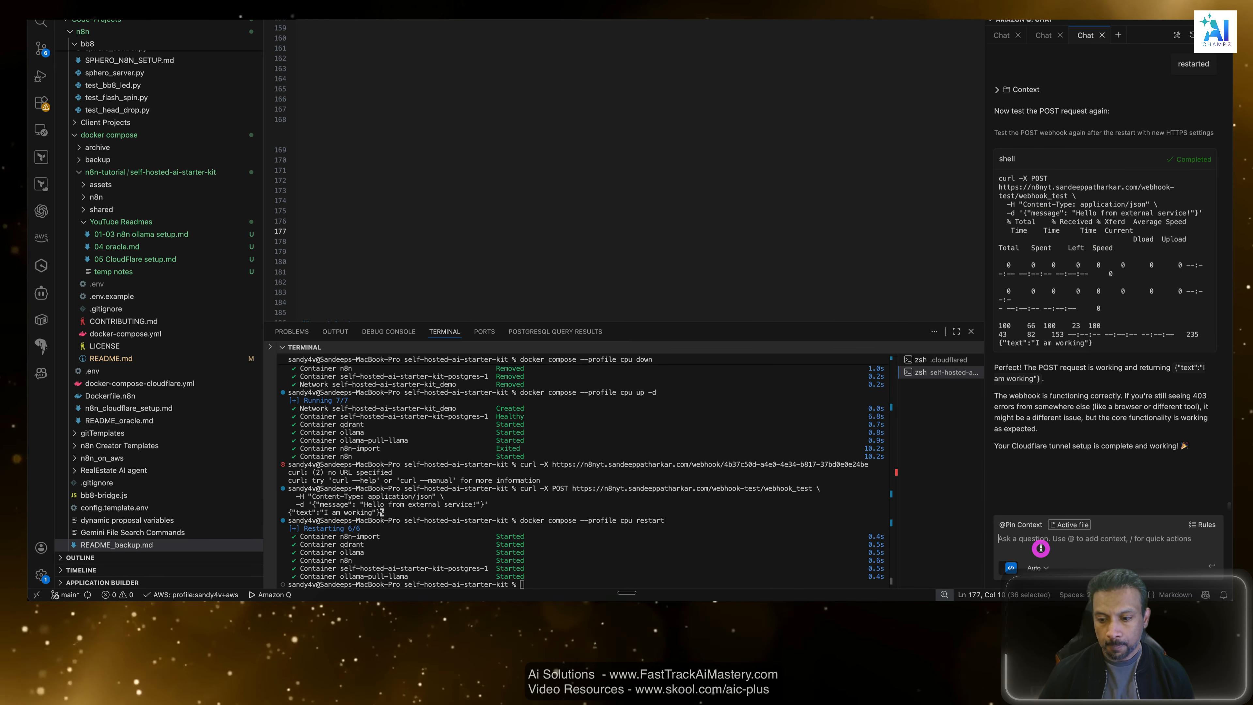
{"action": "type", "text": "gmail"}
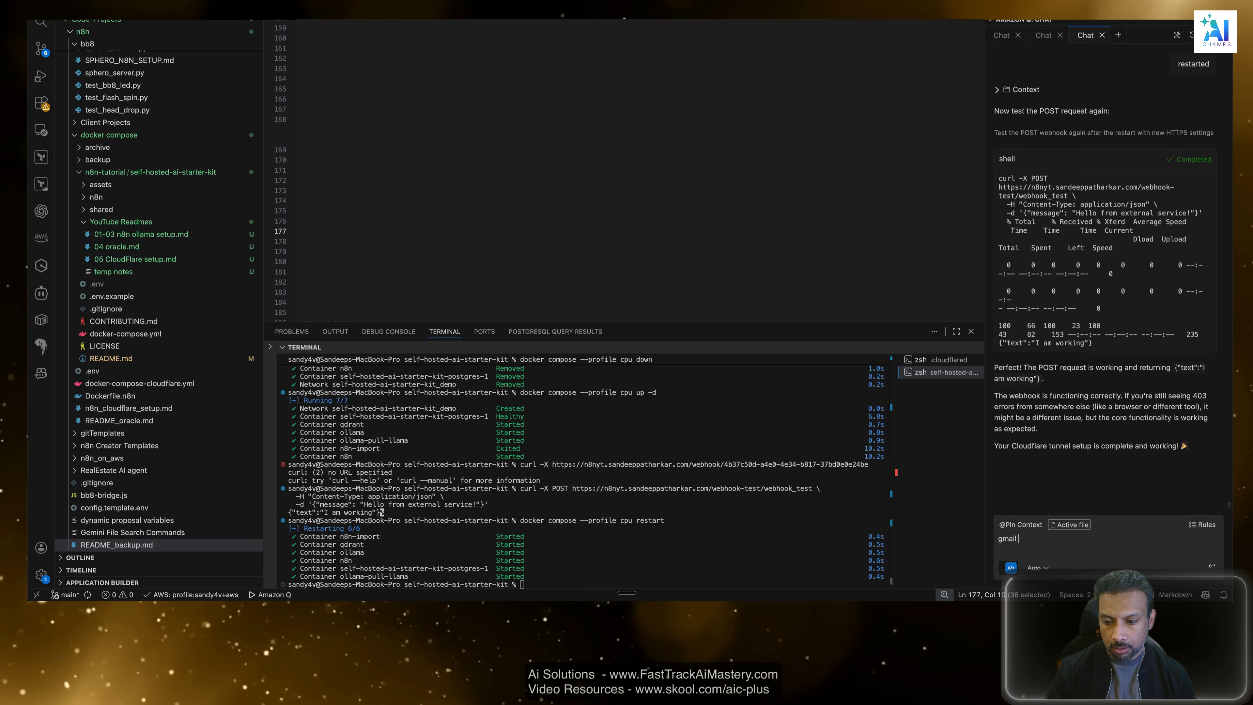
{"action": "type", "text": " node also worked"}
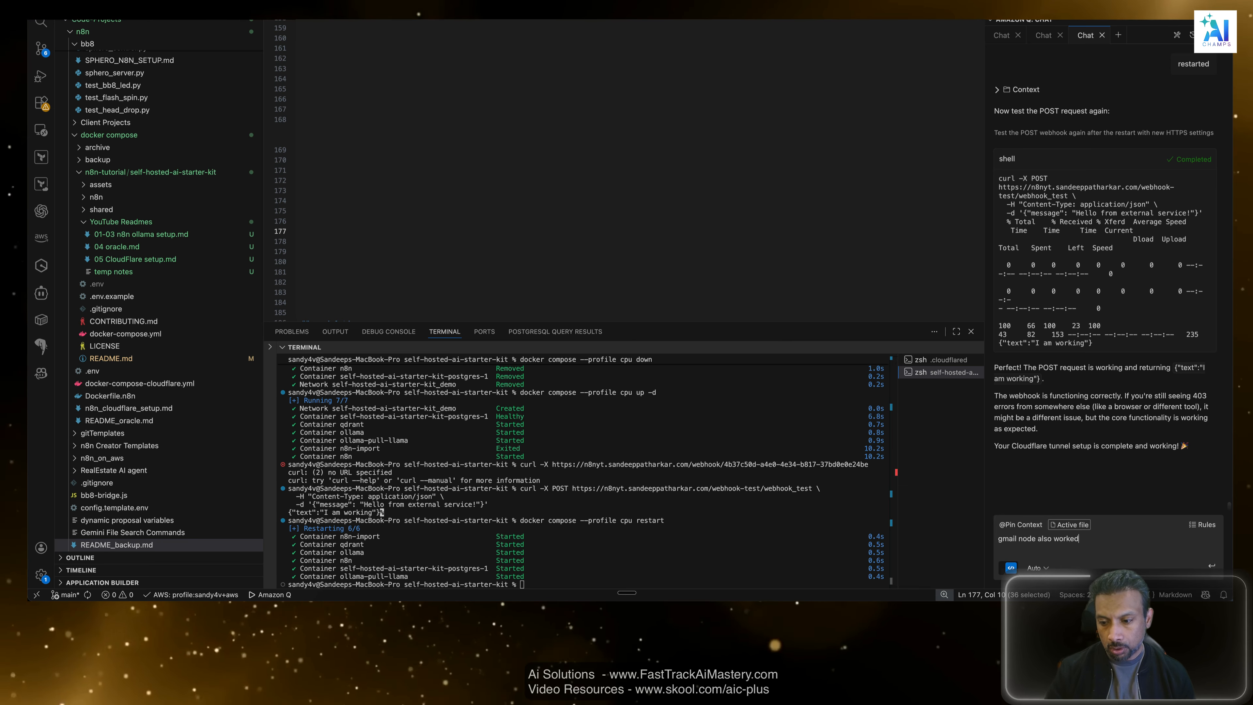
{"action": "key", "text": "Return"}
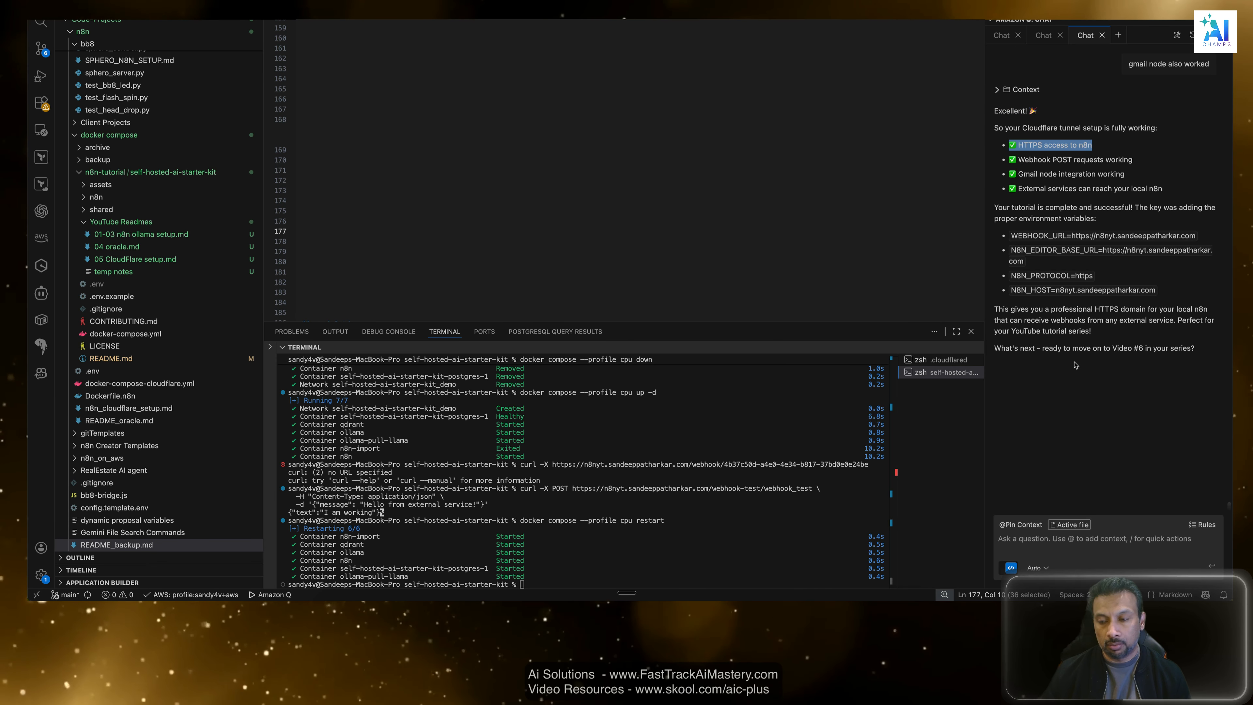
{"action": "left_click", "coordinate": [1087, 413]}
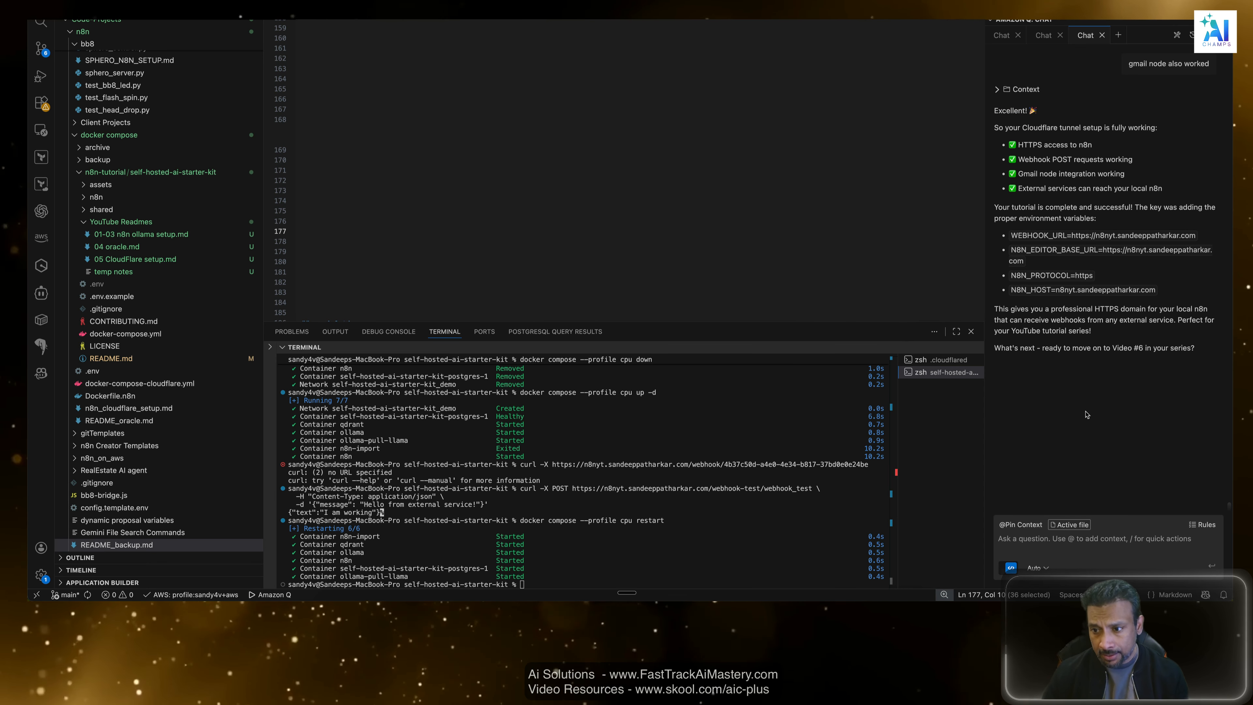
Open 05 CloudFlare setup.md at Step 2, the section on updating the n8n environment variables.
{"action": "left_click", "coordinate": [688, 285]}
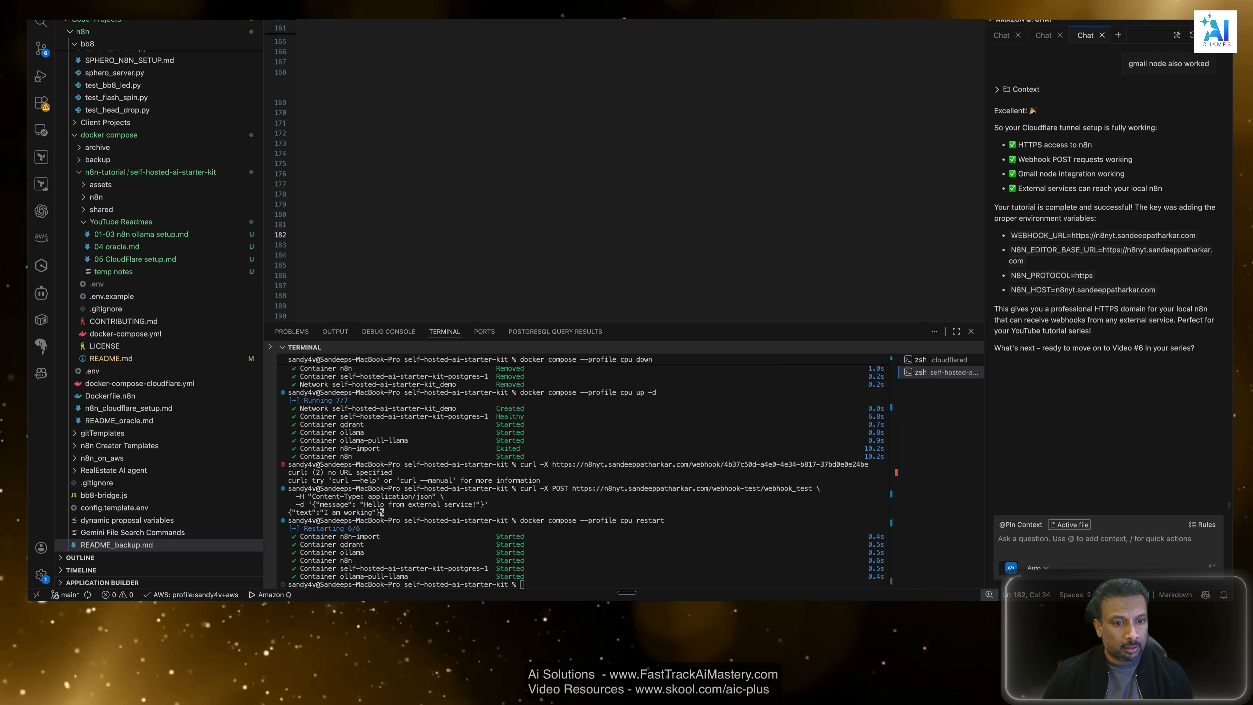
{"action": "scroll", "coordinate": [689, 285], "scroll_direction": "down", "scroll_amount": 5}
{"action": "scroll", "coordinate": [688, 285], "scroll_direction": "down", "scroll_amount": 3}
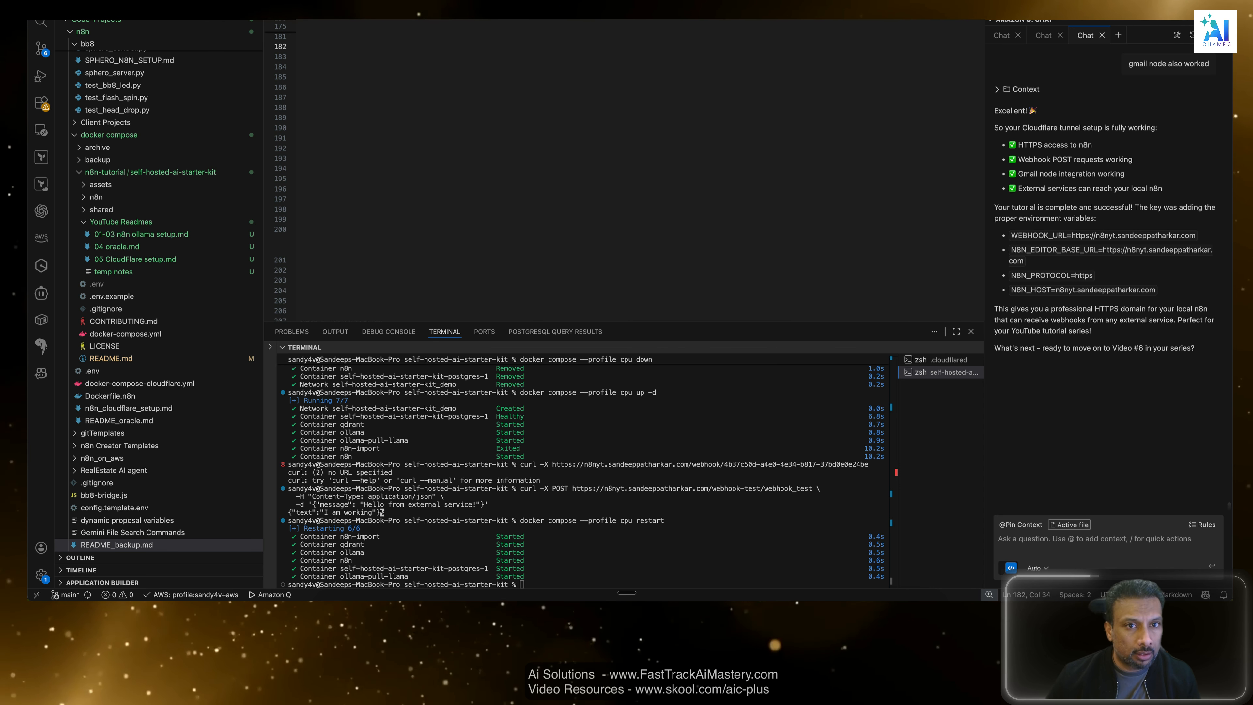
{"action": "left_click", "coordinate": [573, 1]}
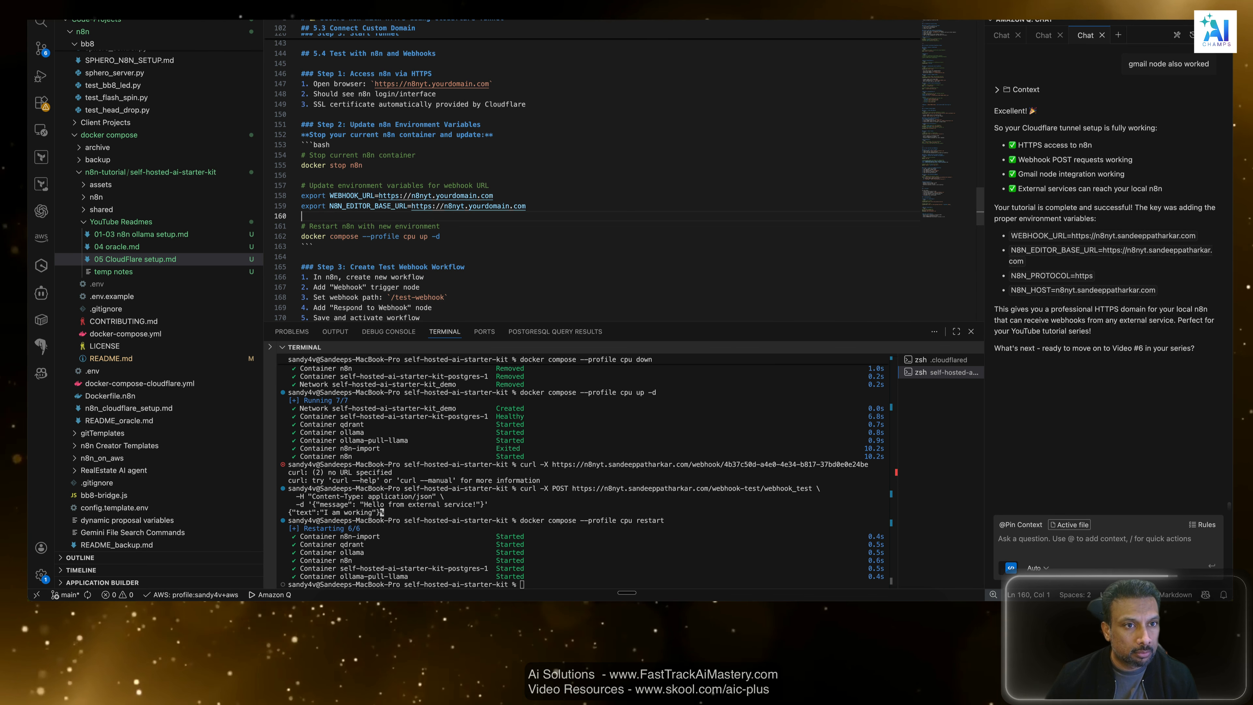
{"action": "scroll", "coordinate": [542, 212], "scroll_direction": "down", "scroll_amount": 4}
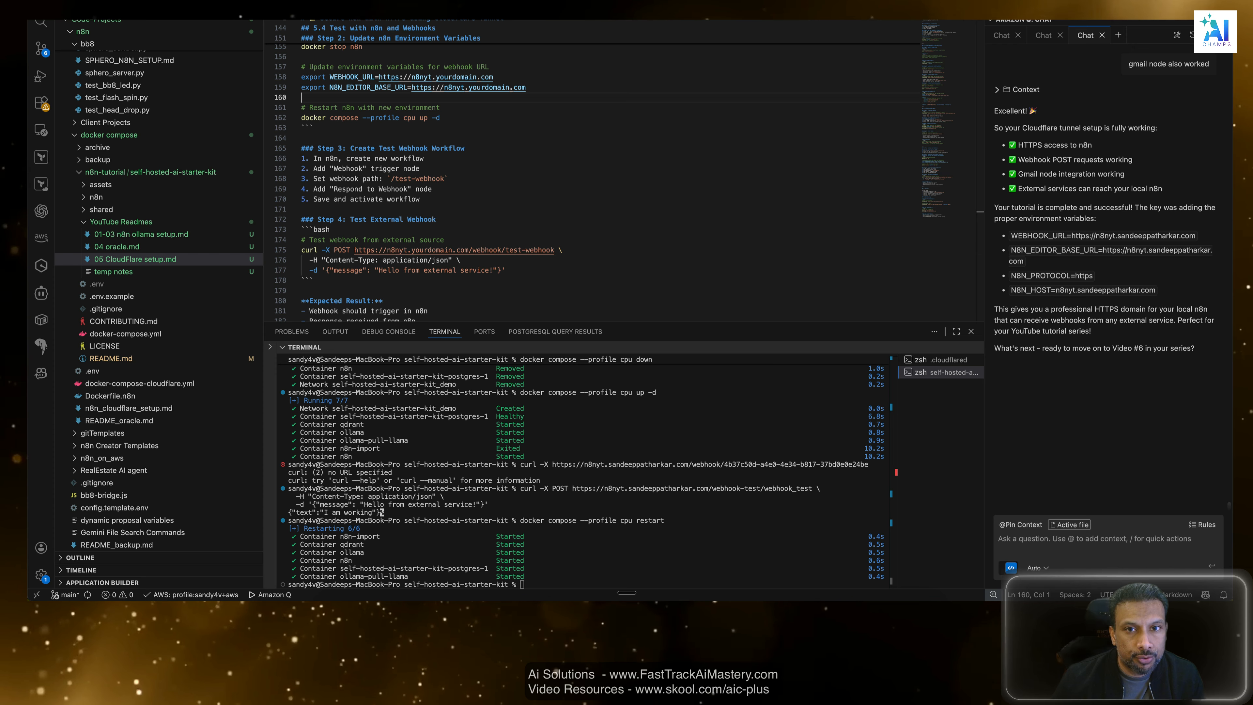
Open the self-hosted-ai-starter-kit .env file and copy its N8N_CORS_ALLOW_ORIGIN, N8N_PROTOCOL and N8N_HOST lines.
{"action": "left_click", "coordinate": [474, 0]}
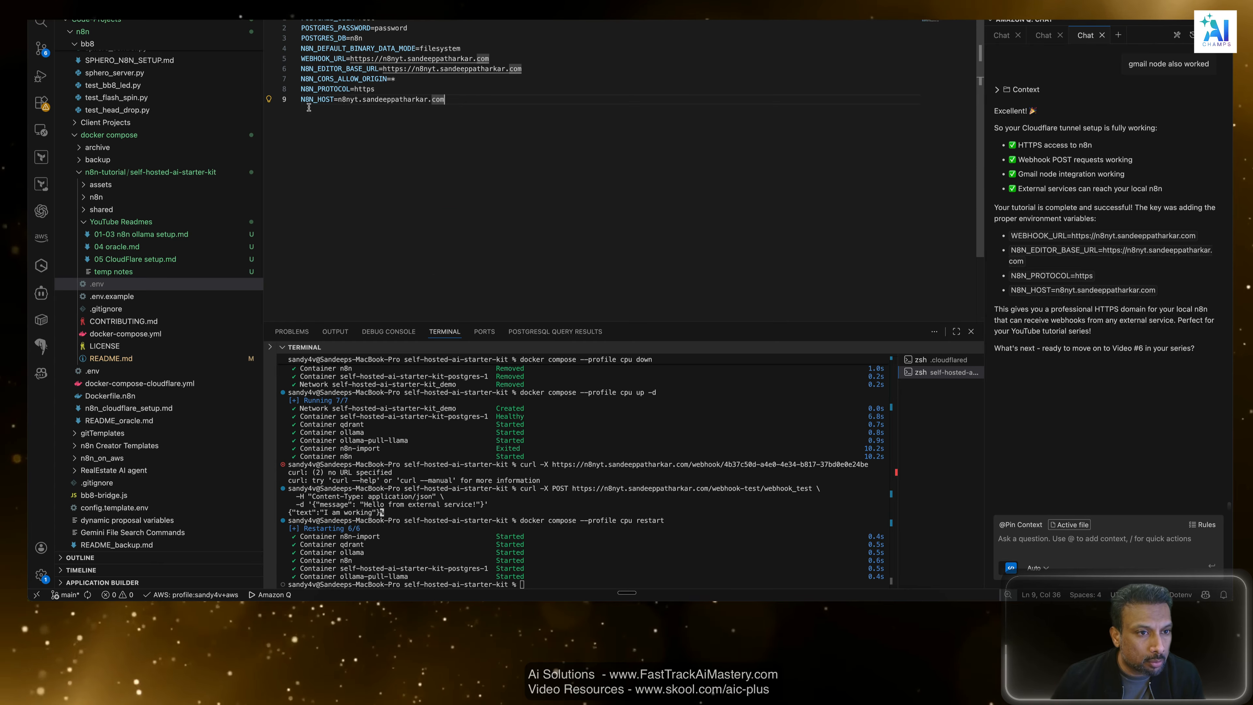
{"action": "left_click", "coordinate": [242, 85]}
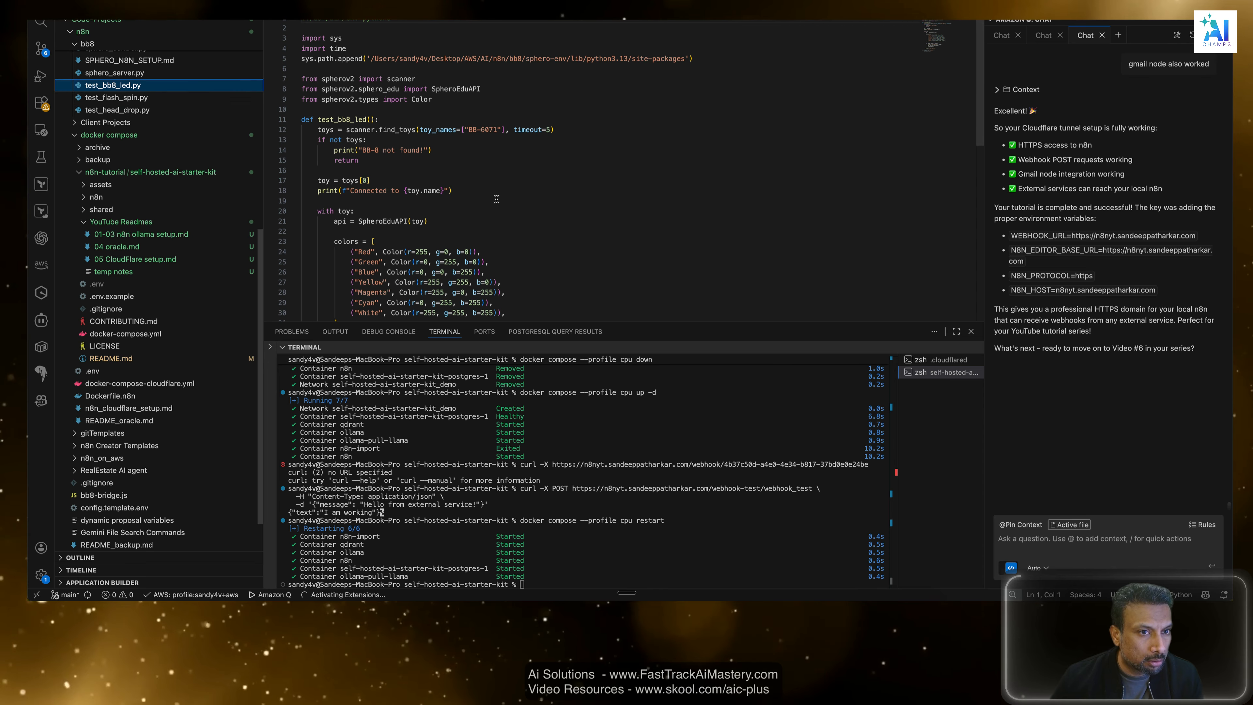
{"action": "left_click", "coordinate": [99, 285]}
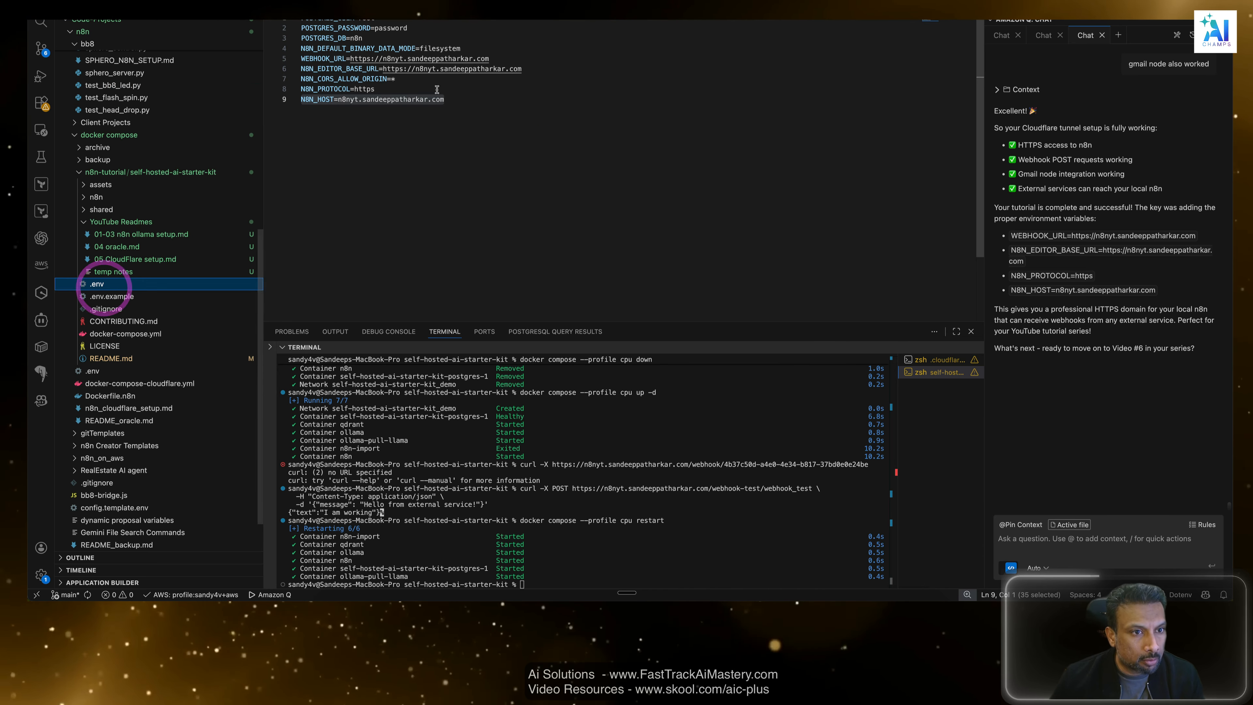
{"action": "left_click", "coordinate": [449, 100]}
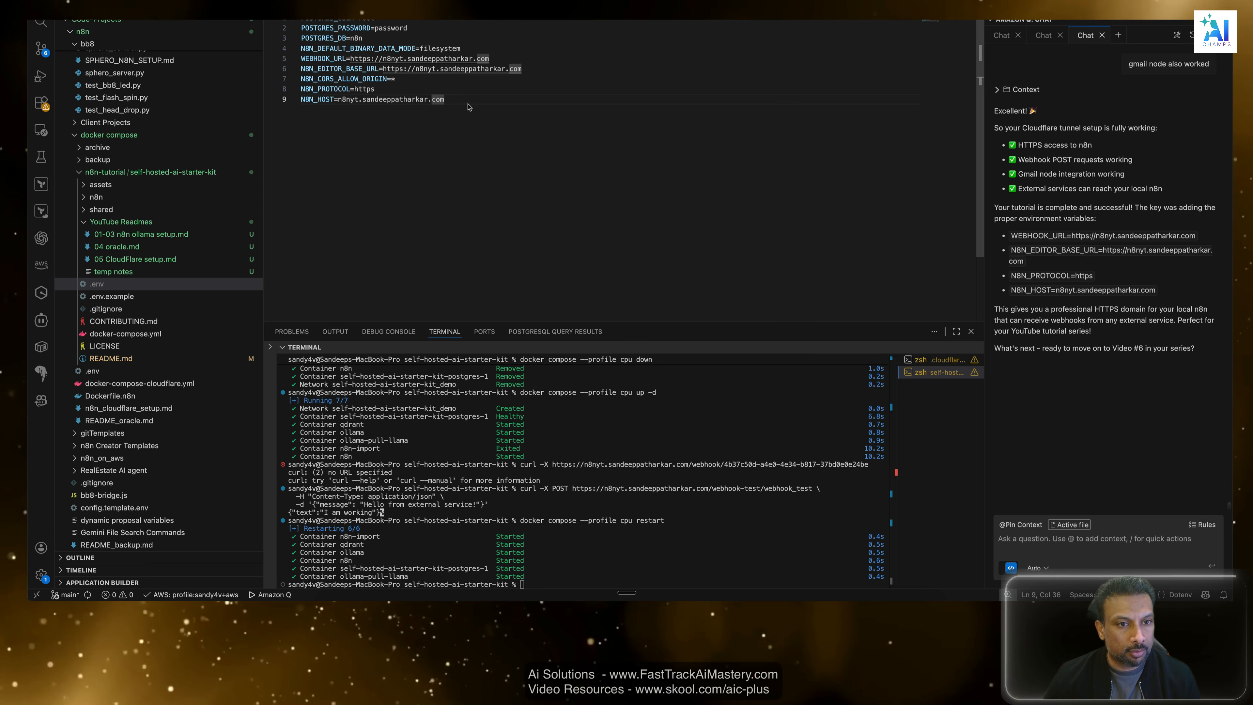
{"action": "left_click_drag", "start_coordinate": [446, 100], "coordinate": [298, 75]}
{"action": "left_click", "coordinate": [300, 79]}
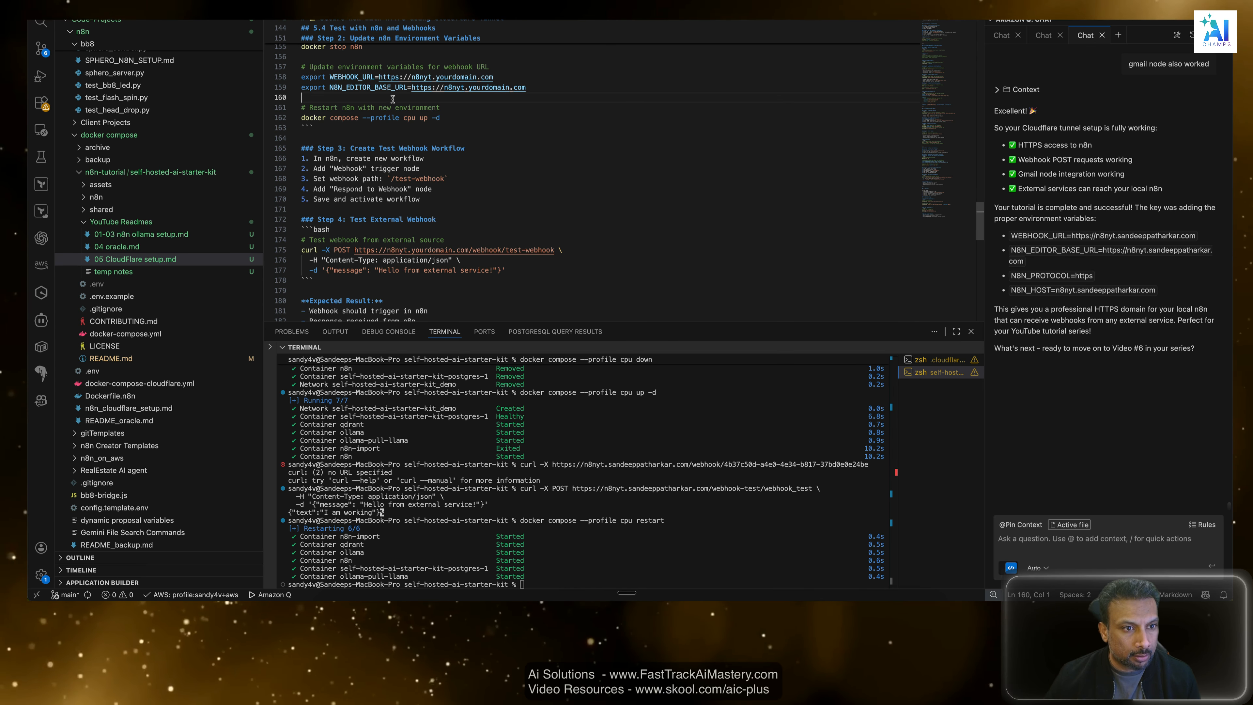
Paste the copied variables below N8N_EDITOR_BASE_URL in 05 CloudFlare setup.md and change the N8N_HOST domain to yourdomain.
{"action": "left_click", "coordinate": [392, 99]}
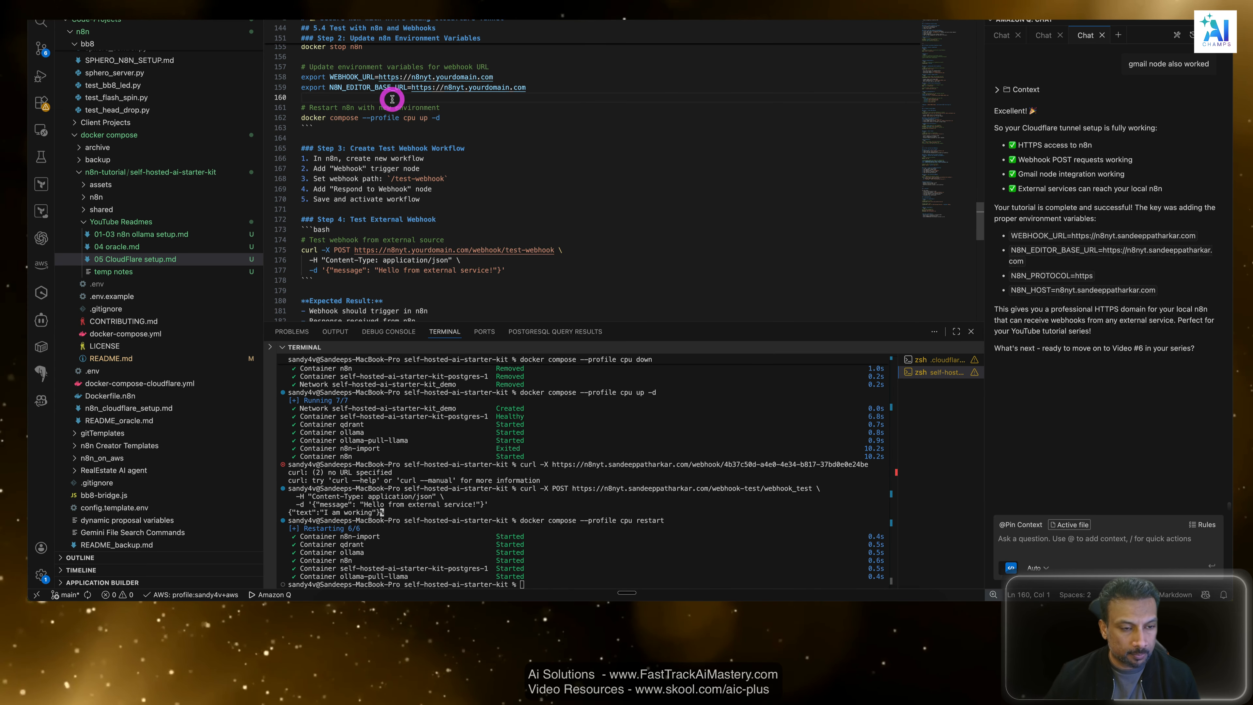
{"action": "type", "text": "N8N_CORS_ALLOW_ORIGIN=* N8N_PROTOCOL=https N8N_HOST=n8nyt.sandeeppatharkar.com"}
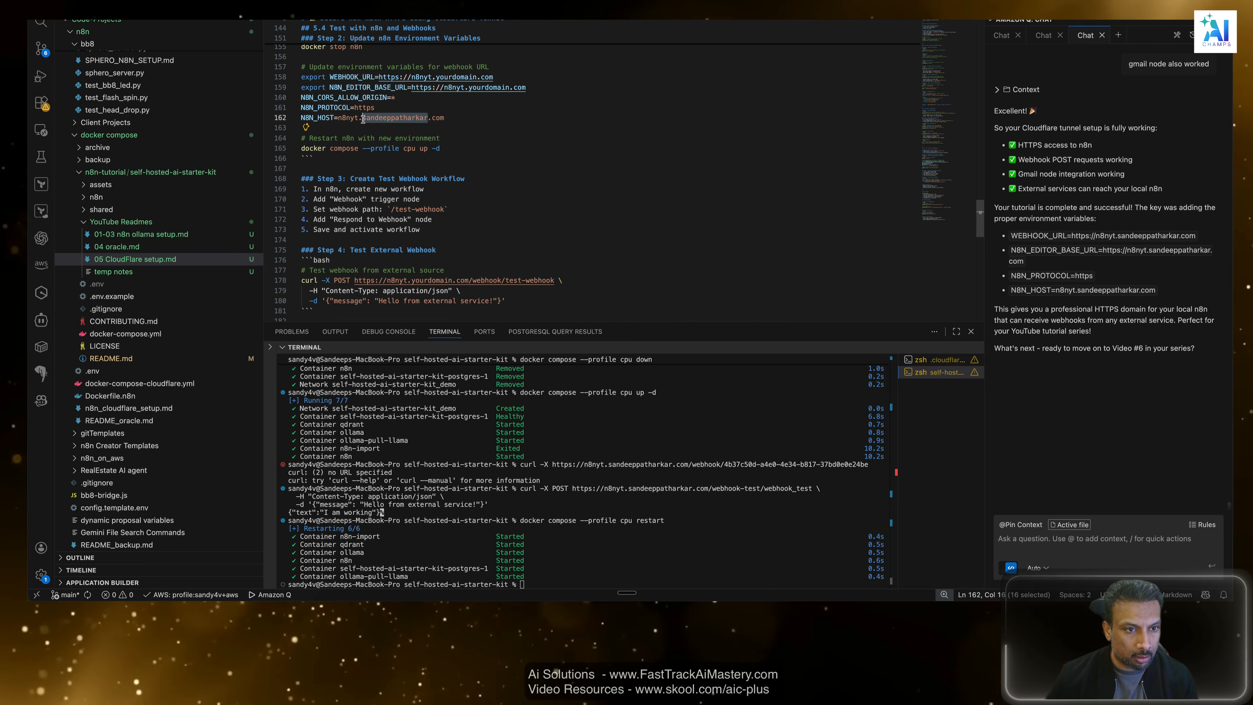
{"action": "type", "text": "yourdomain"}
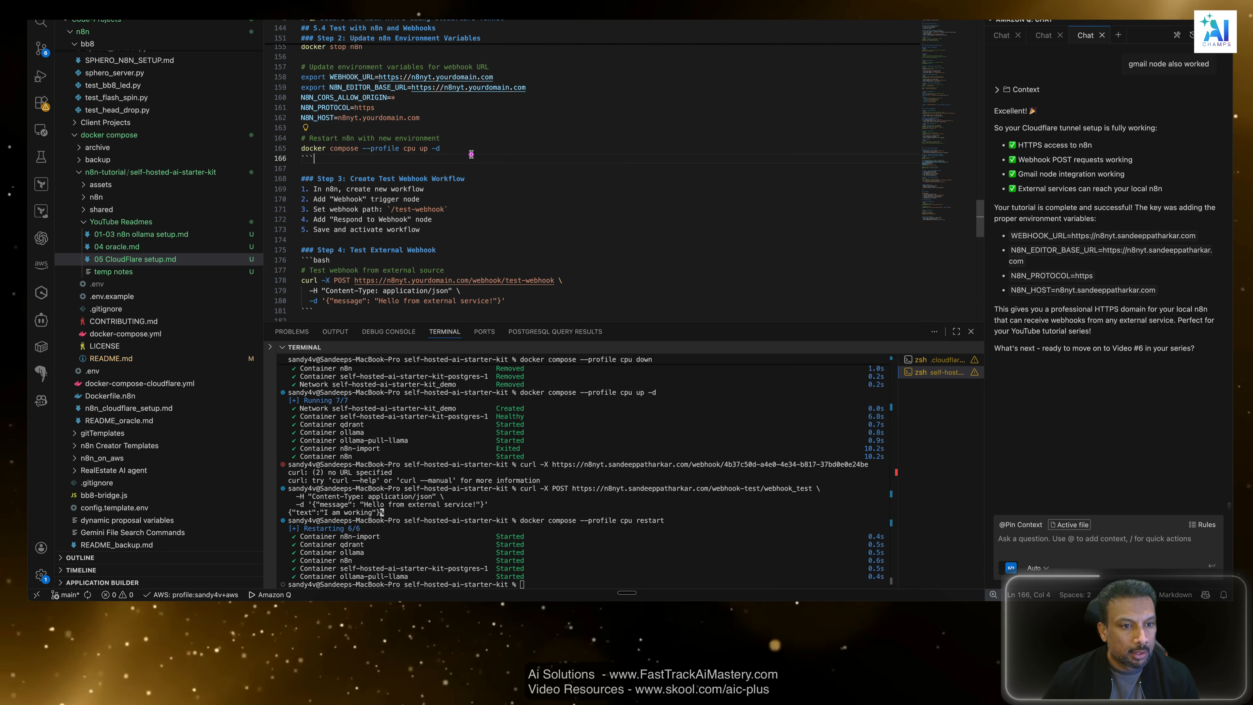
Review the restart command, test webhook workflow, external curl test and expected results in the Cloudflare setup guide.
{"action": "scroll", "coordinate": [474, 154], "scroll_direction": "down", "scroll_amount": 3}
{"action": "left_click_drag", "start_coordinate": [441, 121], "coordinate": [317, 121]}
{"action": "scroll", "coordinate": [441, 175], "scroll_direction": "down", "scroll_amount": 2}
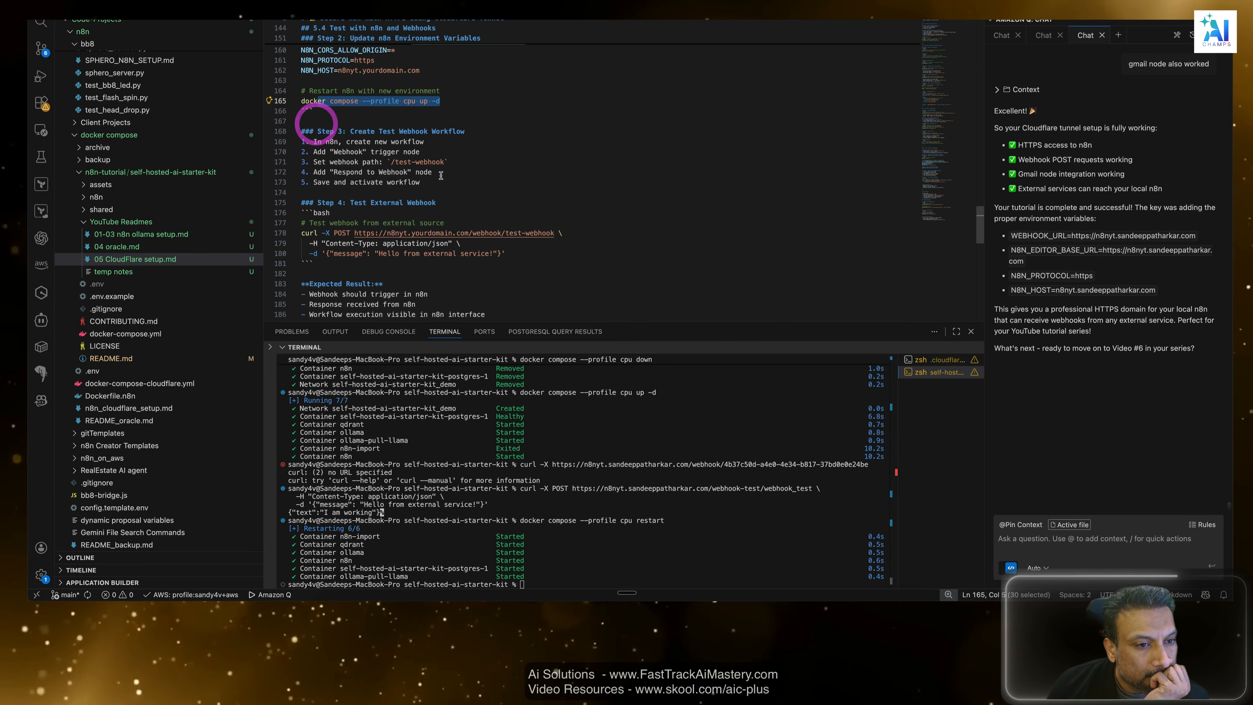
{"action": "scroll", "coordinate": [441, 175], "scroll_direction": "down", "scroll_amount": 1}
{"action": "left_click_drag", "start_coordinate": [447, 138], "coordinate": [339, 129]}
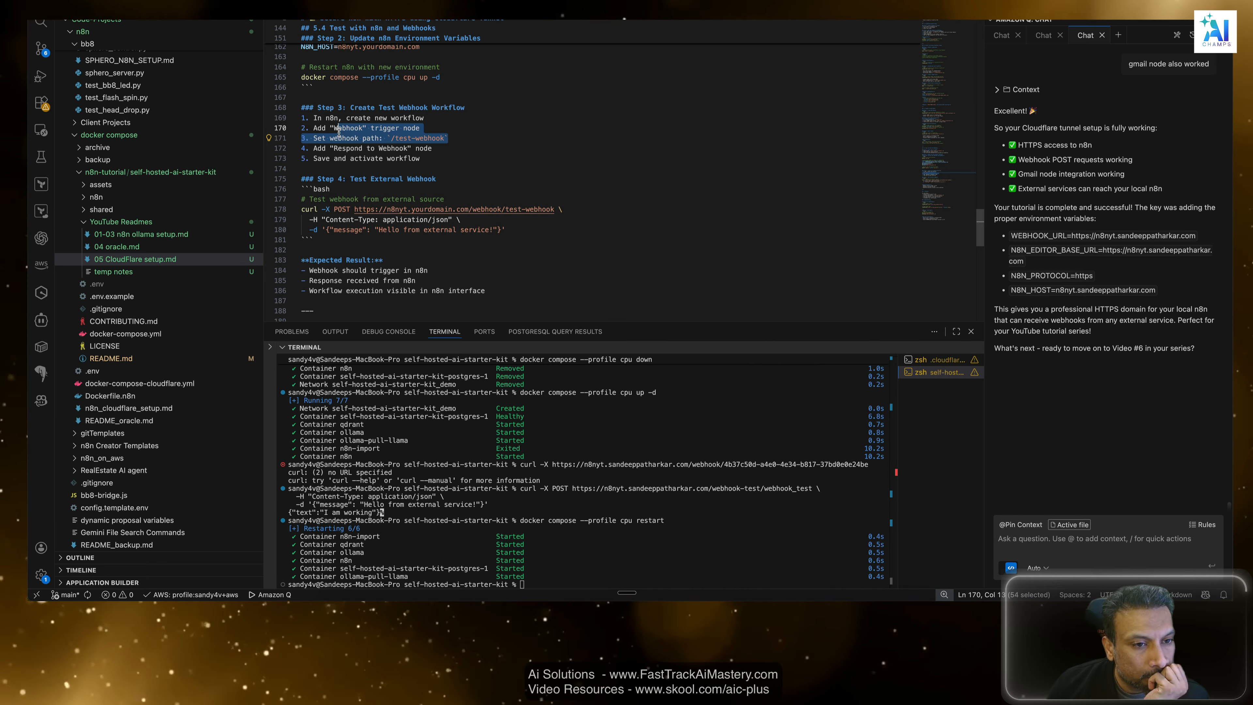
{"action": "scroll", "coordinate": [534, 161], "scroll_direction": "down", "scroll_amount": 1}
{"action": "scroll", "coordinate": [524, 190], "scroll_direction": "down", "scroll_amount": 1}
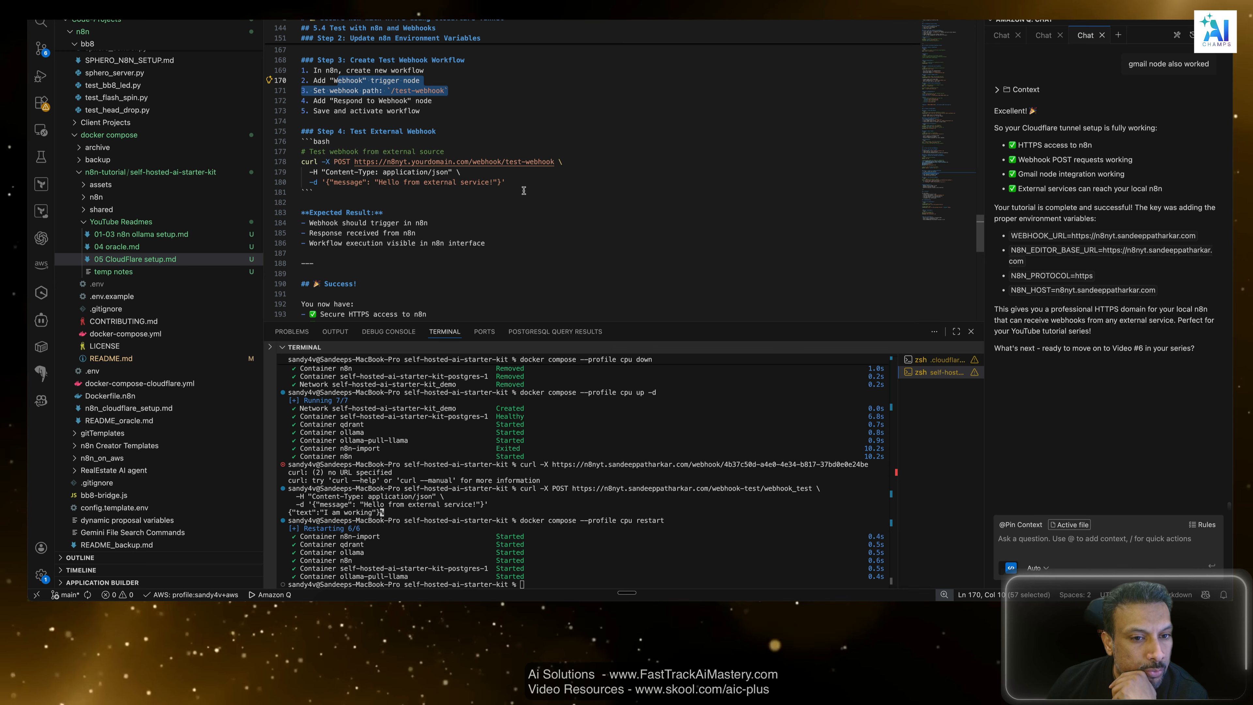
{"action": "left_click_drag", "start_coordinate": [591, 162], "coordinate": [337, 162]}
{"action": "left_click_drag", "start_coordinate": [513, 184], "coordinate": [342, 182]}
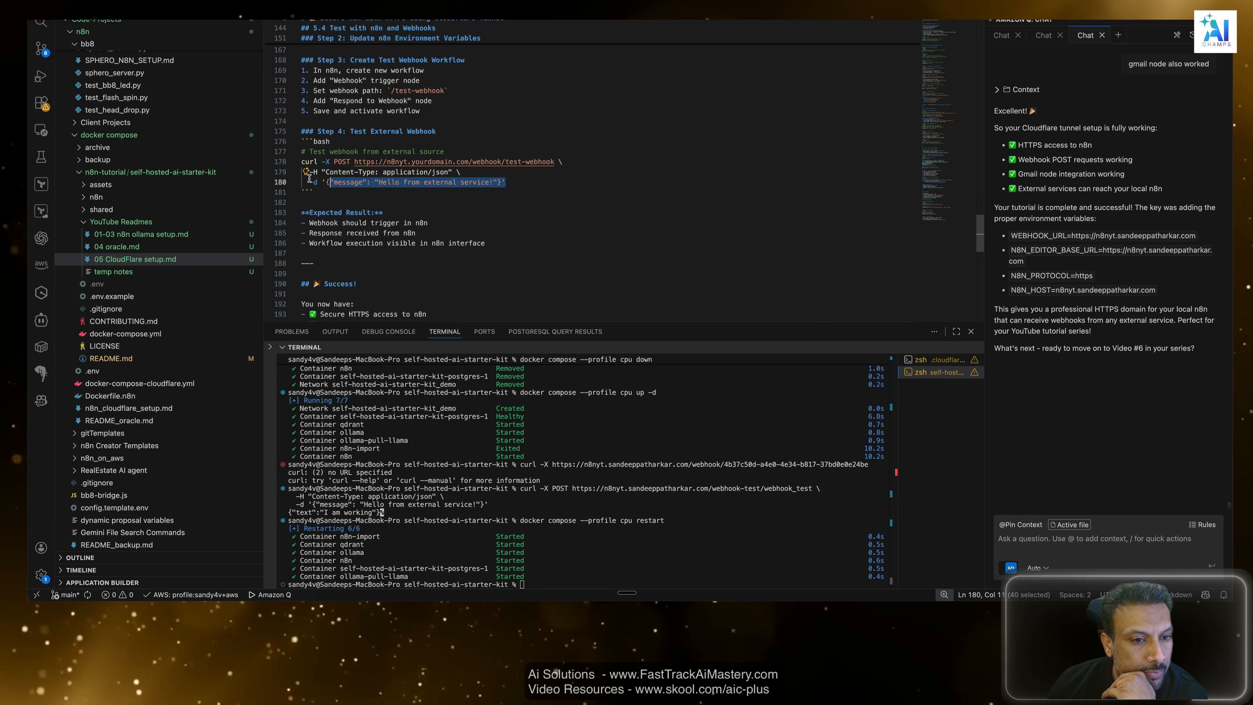
{"action": "scroll", "coordinate": [470, 230], "scroll_direction": "down", "scroll_amount": 3}
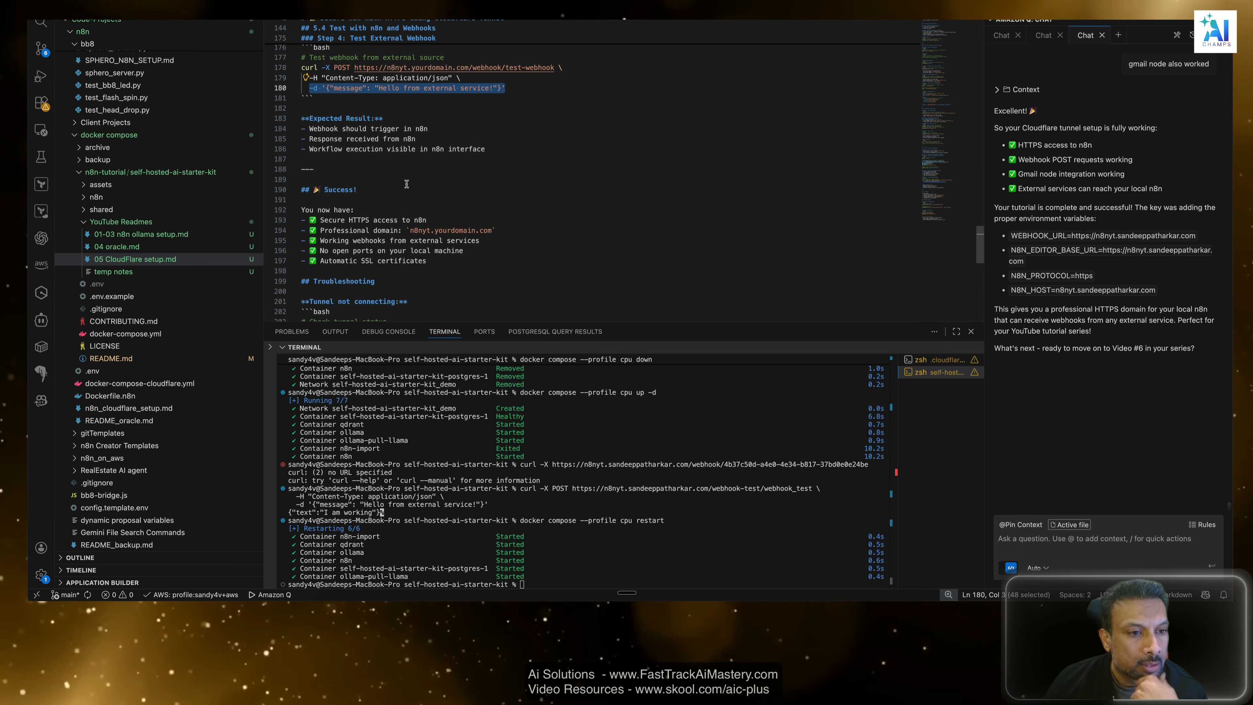
{"action": "left_click_drag", "start_coordinate": [428, 129], "coordinate": [297, 135]}
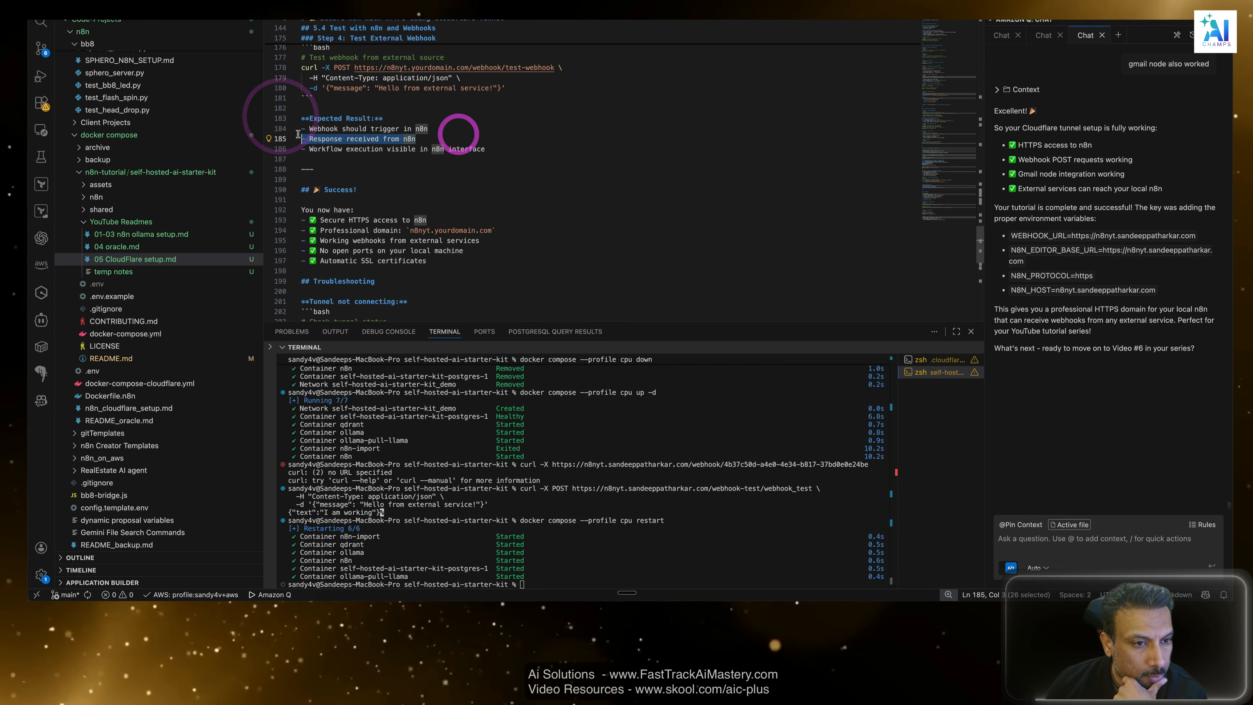
Review the last expected result of the external webhook test and each item in the guide's Success checklist.
{"action": "left_click_drag", "start_coordinate": [486, 149], "coordinate": [326, 149]}
{"action": "scroll", "coordinate": [520, 179], "scroll_direction": "down", "scroll_amount": 2}
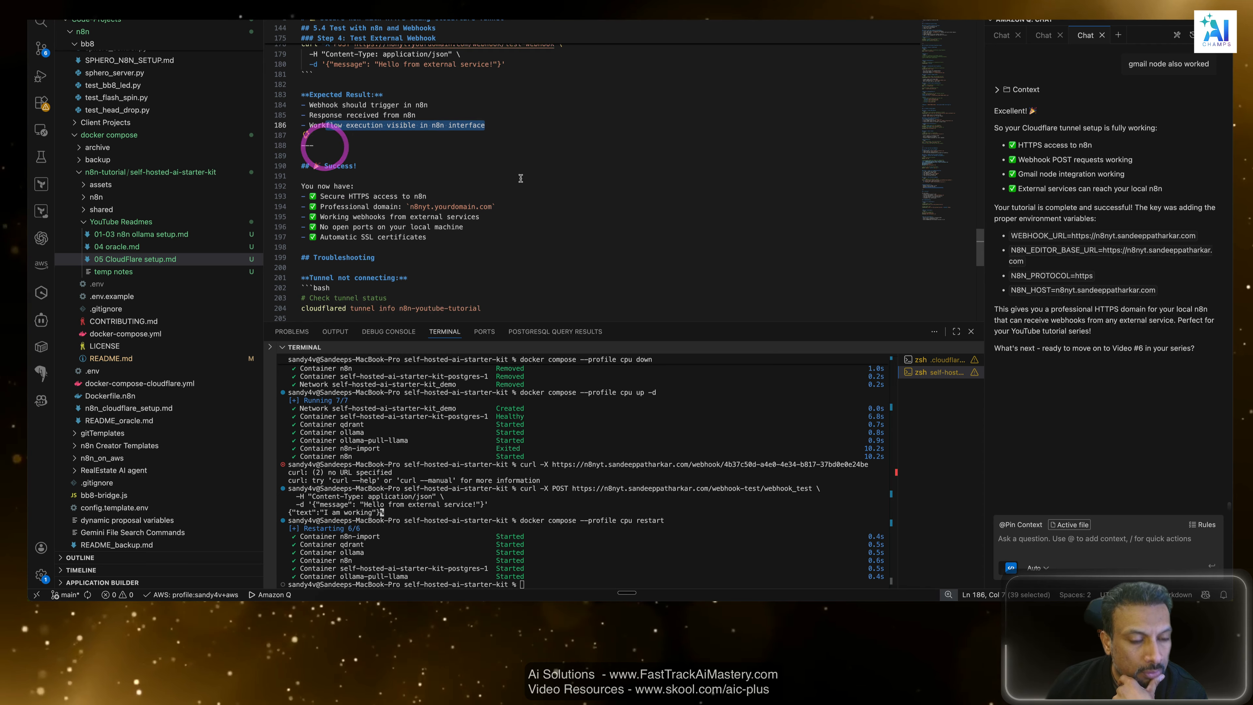
{"action": "scroll", "coordinate": [520, 178], "scroll_direction": "down", "scroll_amount": 2}
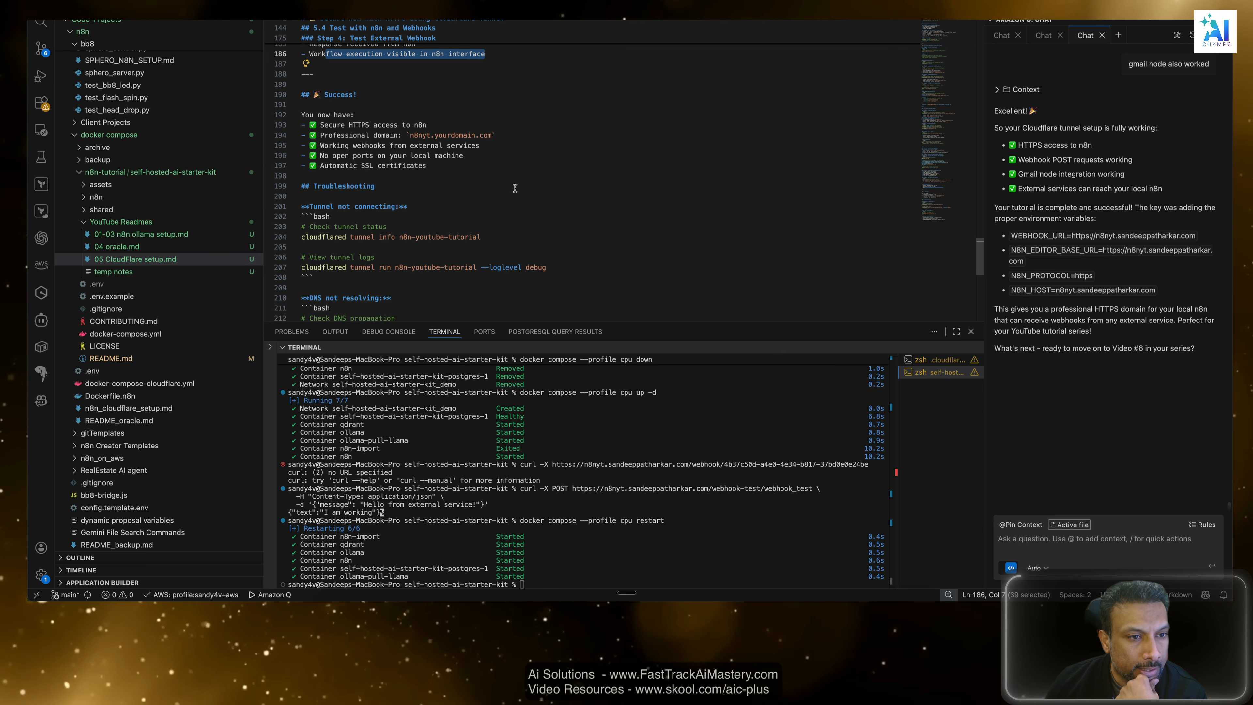
{"action": "left_click", "coordinate": [517, 190]}
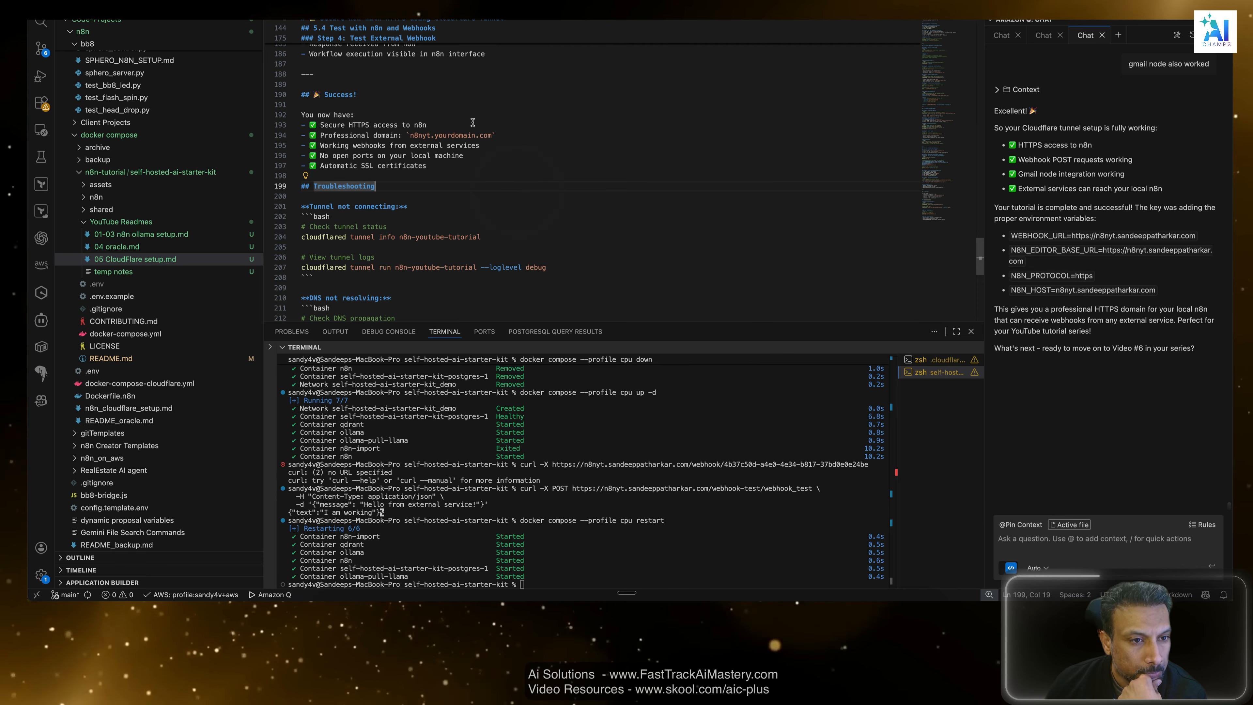
{"action": "left_click_drag", "start_coordinate": [427, 125], "coordinate": [231, 121]}
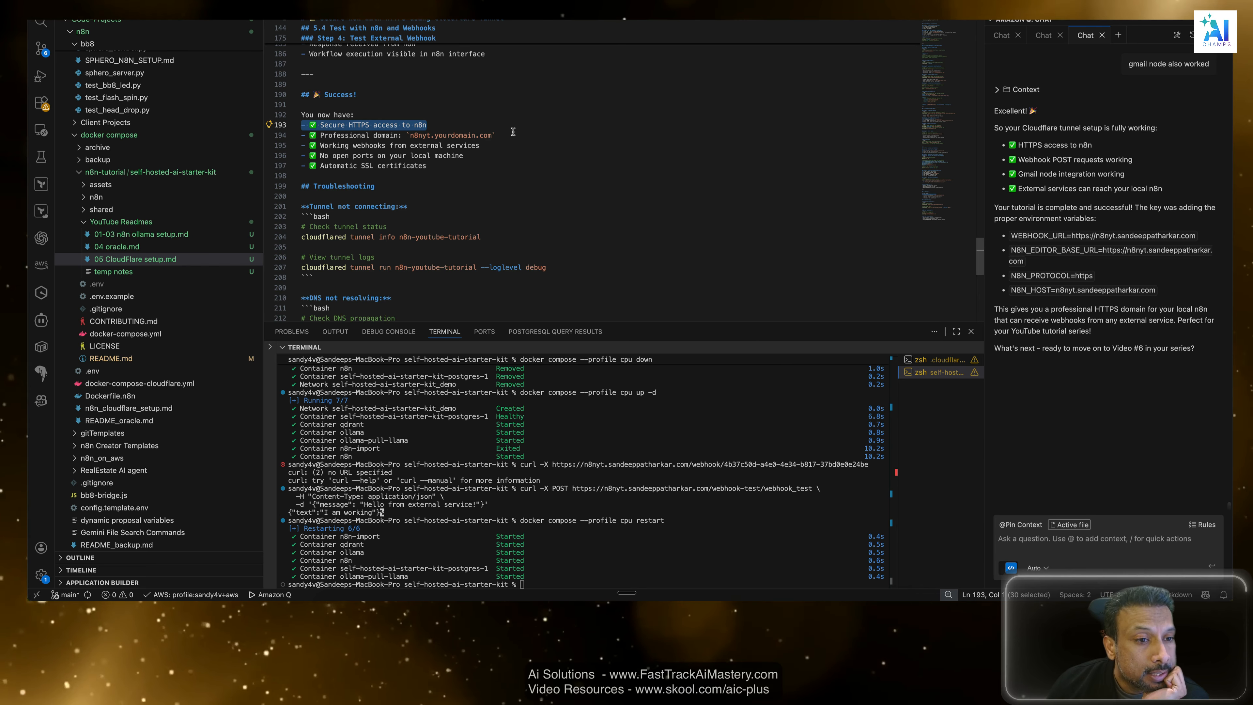
{"action": "left_click_drag", "start_coordinate": [495, 135], "coordinate": [346, 136]}
{"action": "left_click", "coordinate": [467, 166]}
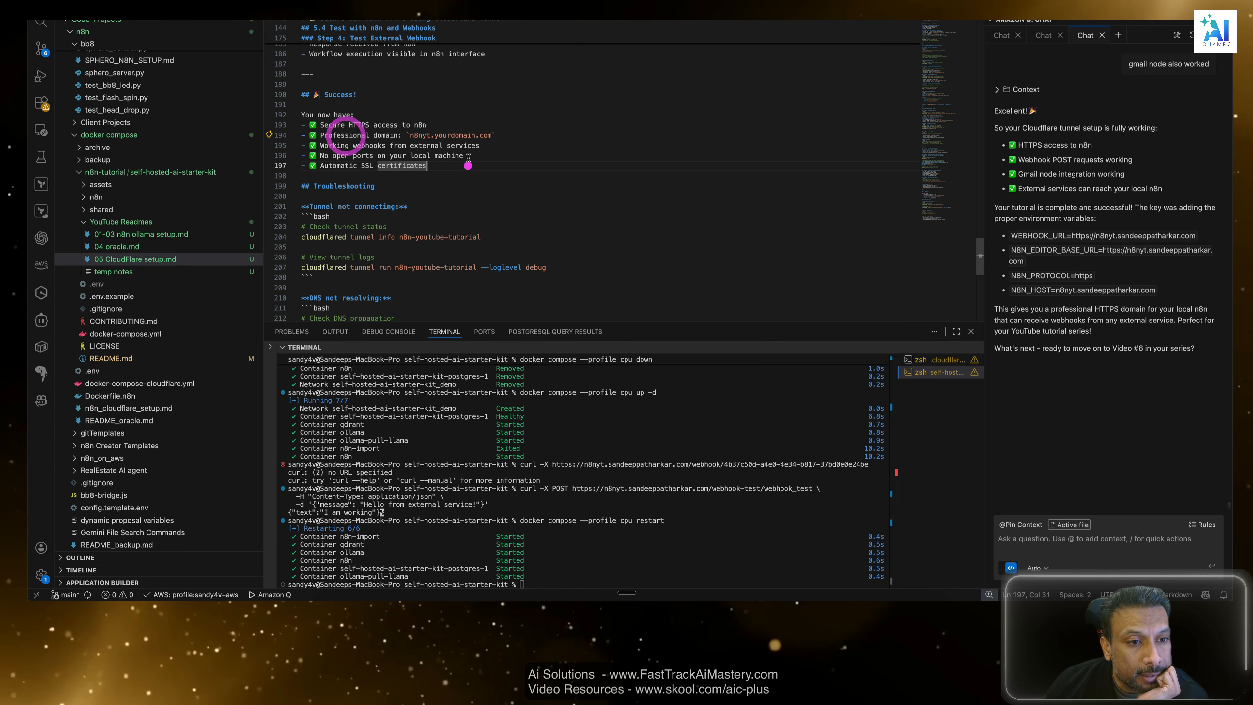
{"action": "double_click", "coordinate": [483, 184]}
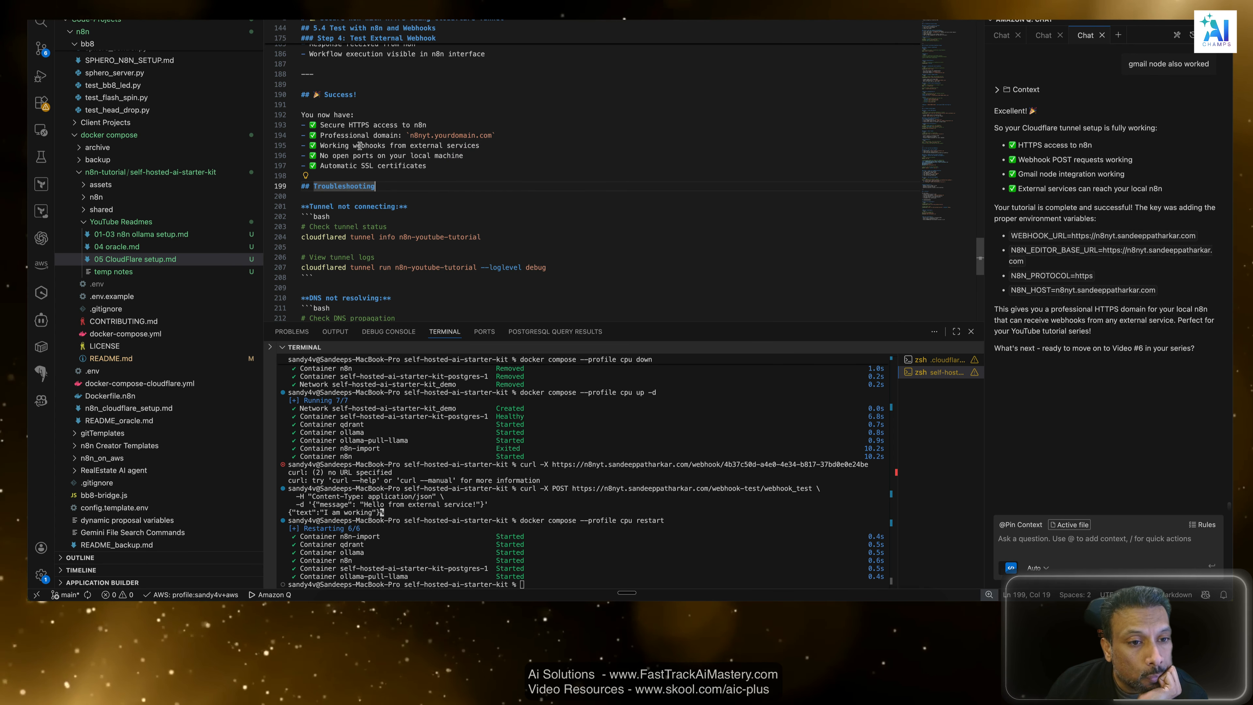
{"action": "left_click_drag", "start_coordinate": [479, 145], "coordinate": [359, 146]}
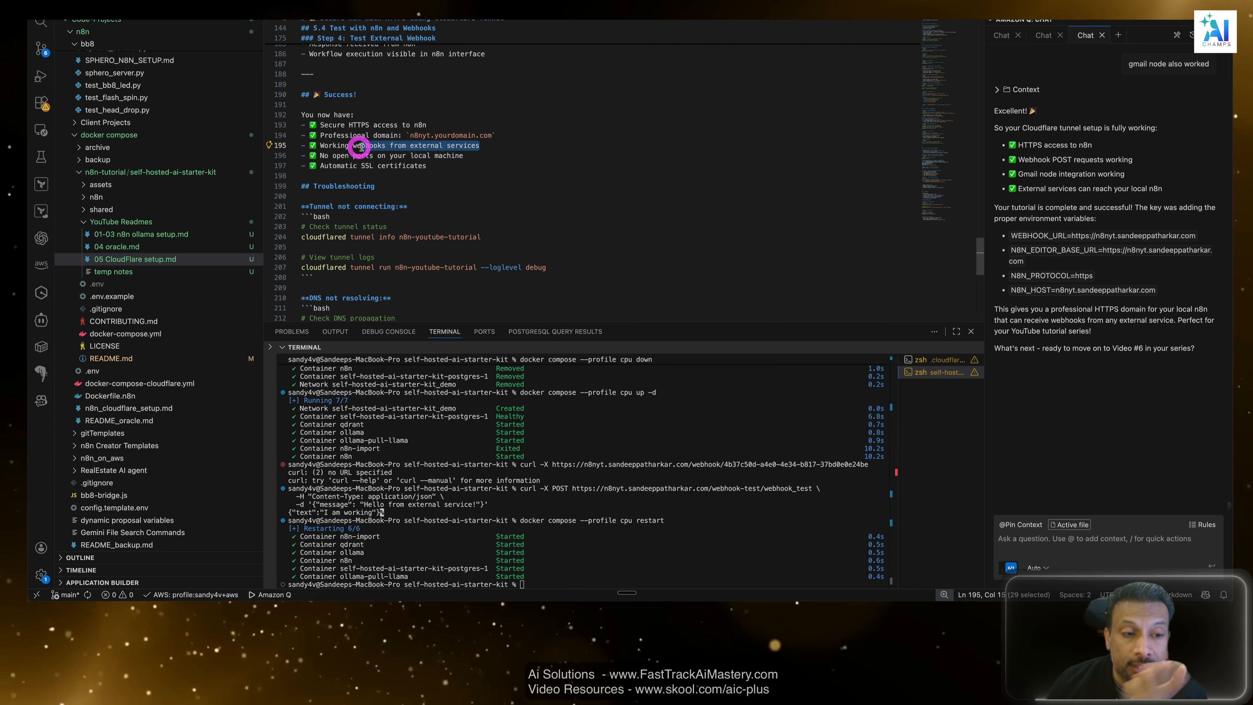
{"action": "left_click", "coordinate": [403, 177]}
{"action": "left_click_drag", "start_coordinate": [491, 158], "coordinate": [267, 155]}
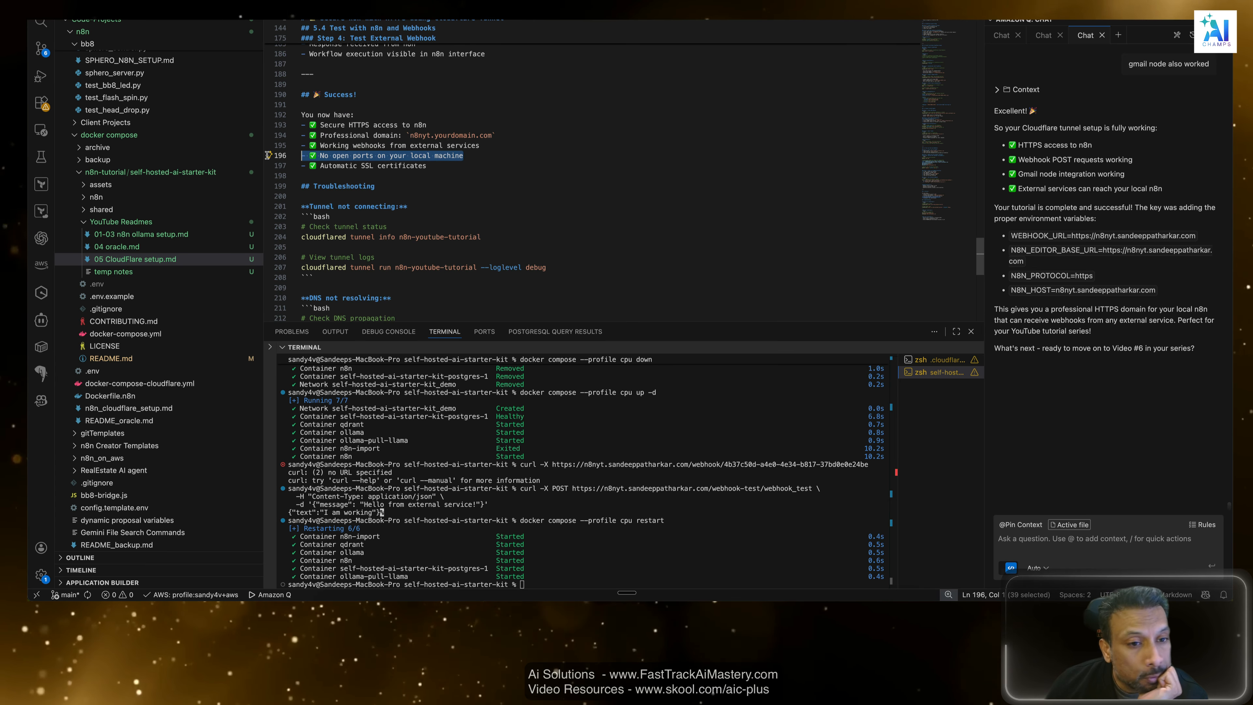
{"action": "left_click", "coordinate": [268, 155]}
{"action": "double_click", "coordinate": [506, 184]}
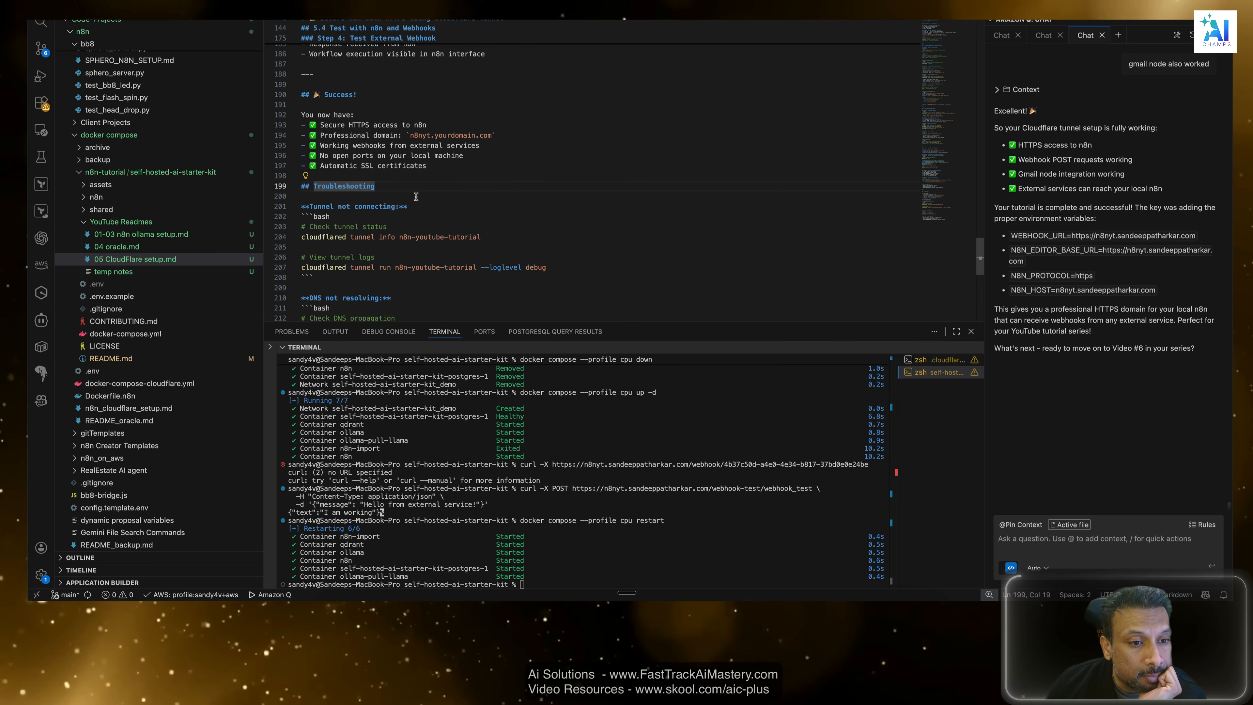
{"action": "left_click_drag", "start_coordinate": [432, 168], "coordinate": [225, 170]}
{"action": "left_click", "coordinate": [508, 175]}
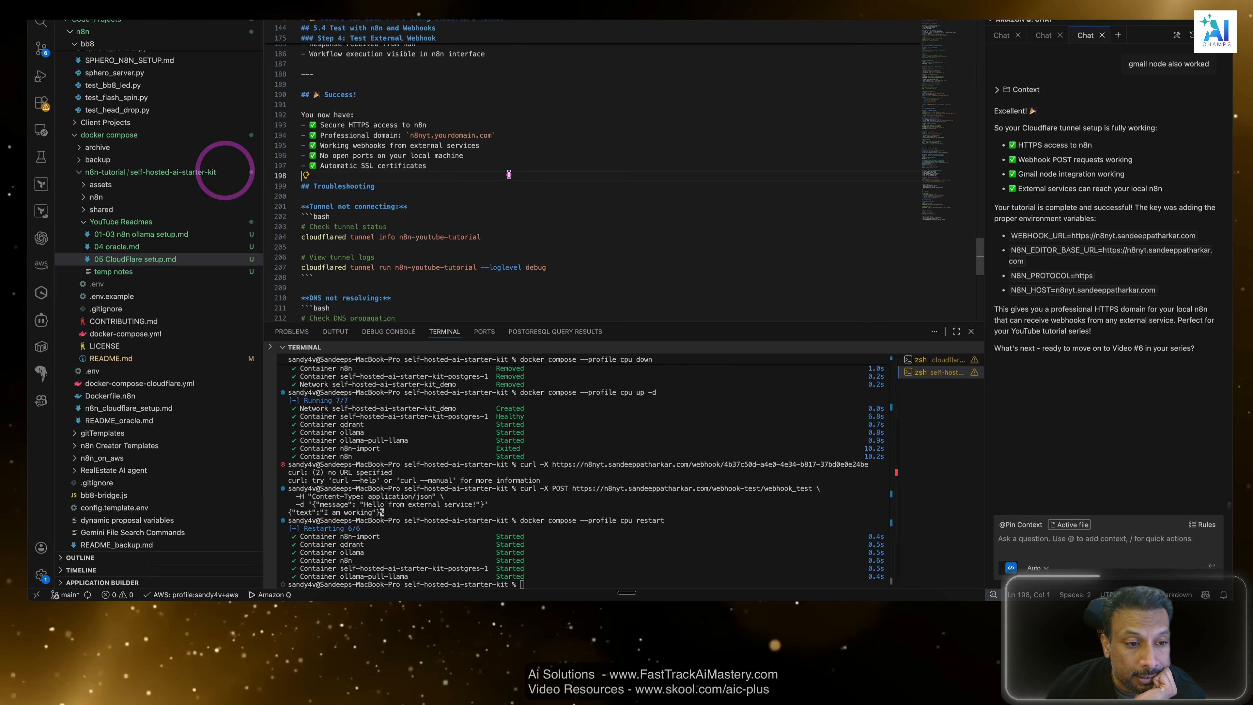
Examine the Troubleshooting section's advice on tunnel connection, DNS resolution and n8n access through to the end of the guide.
{"action": "scroll", "coordinate": [508, 175], "scroll_direction": "down", "scroll_amount": 2}
{"action": "scroll", "coordinate": [510, 176], "scroll_direction": "down", "scroll_amount": 2}
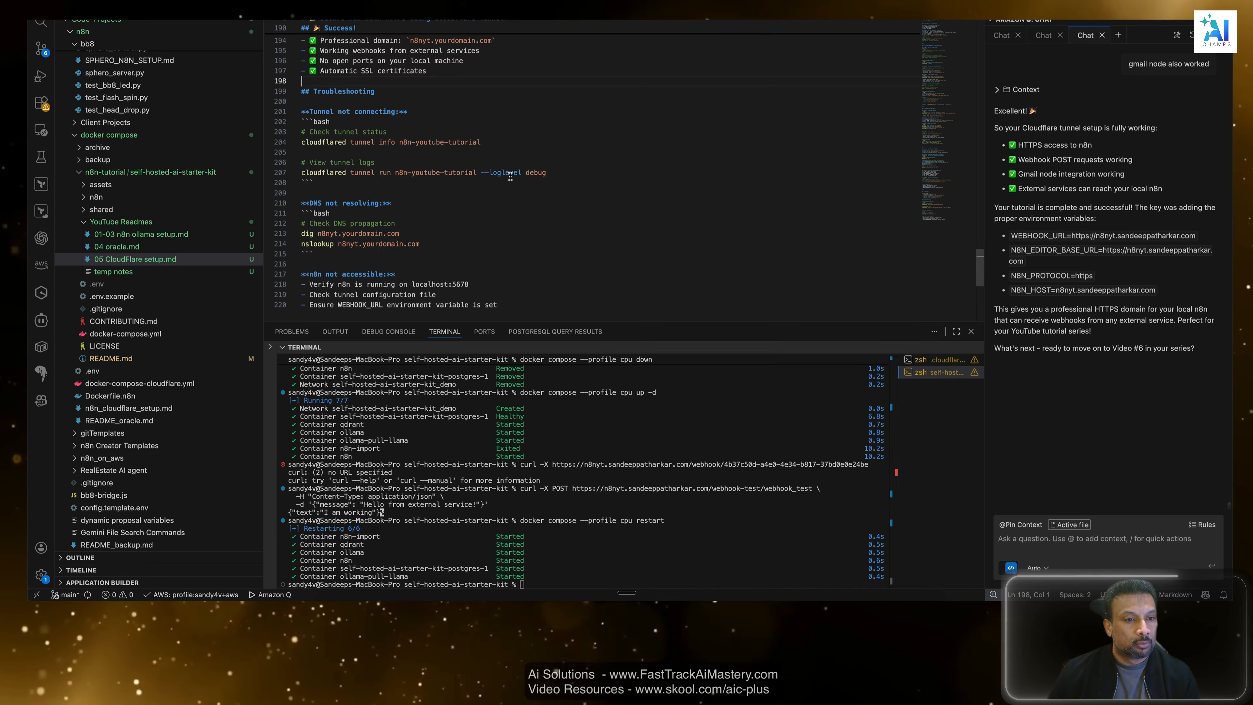
{"action": "scroll", "coordinate": [510, 176], "scroll_direction": "up", "scroll_amount": 2}
{"action": "double_click", "coordinate": [428, 139]}
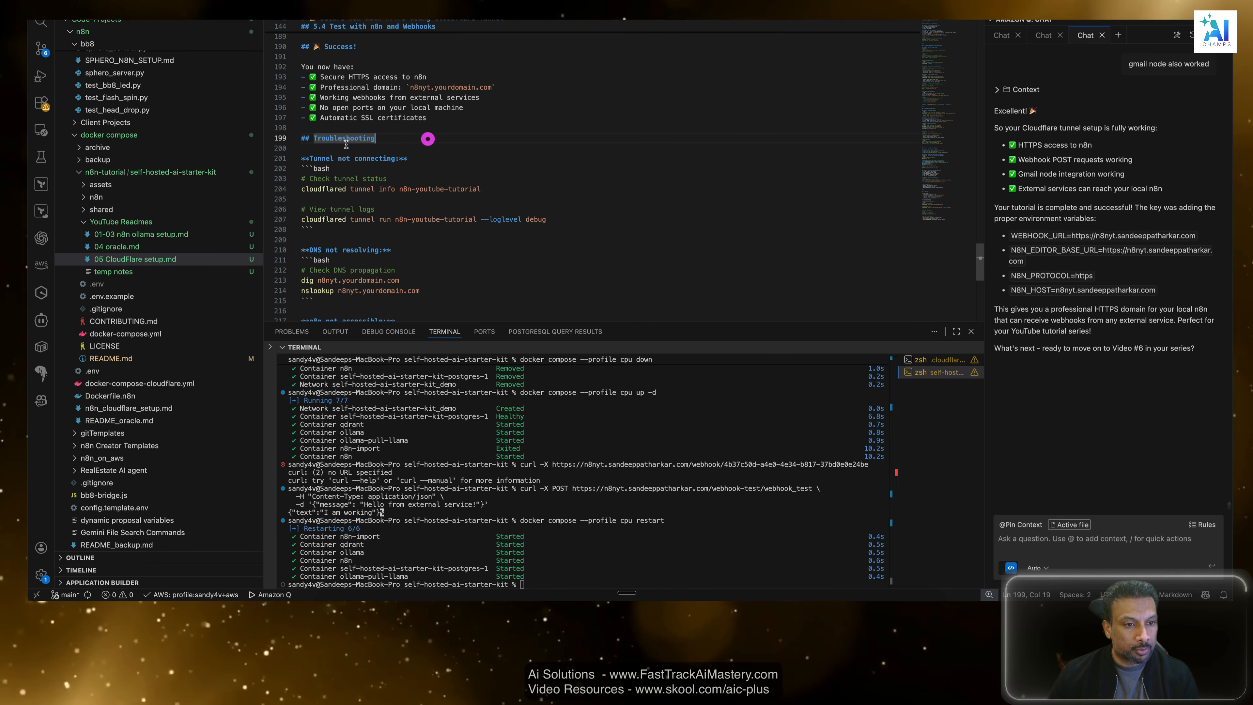
{"action": "left_click", "coordinate": [348, 157]}
{"action": "left_click", "coordinate": [305, 149]}
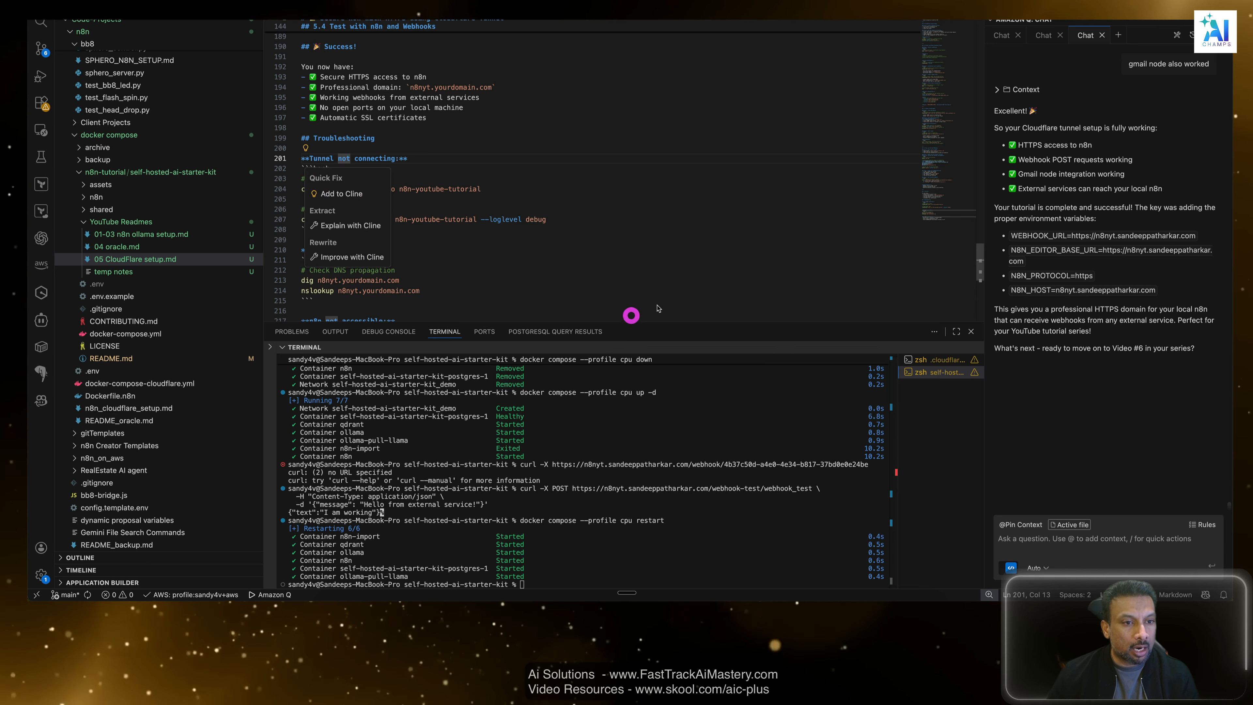
{"action": "scroll", "coordinate": [658, 309], "scroll_direction": "down", "scroll_amount": 3}
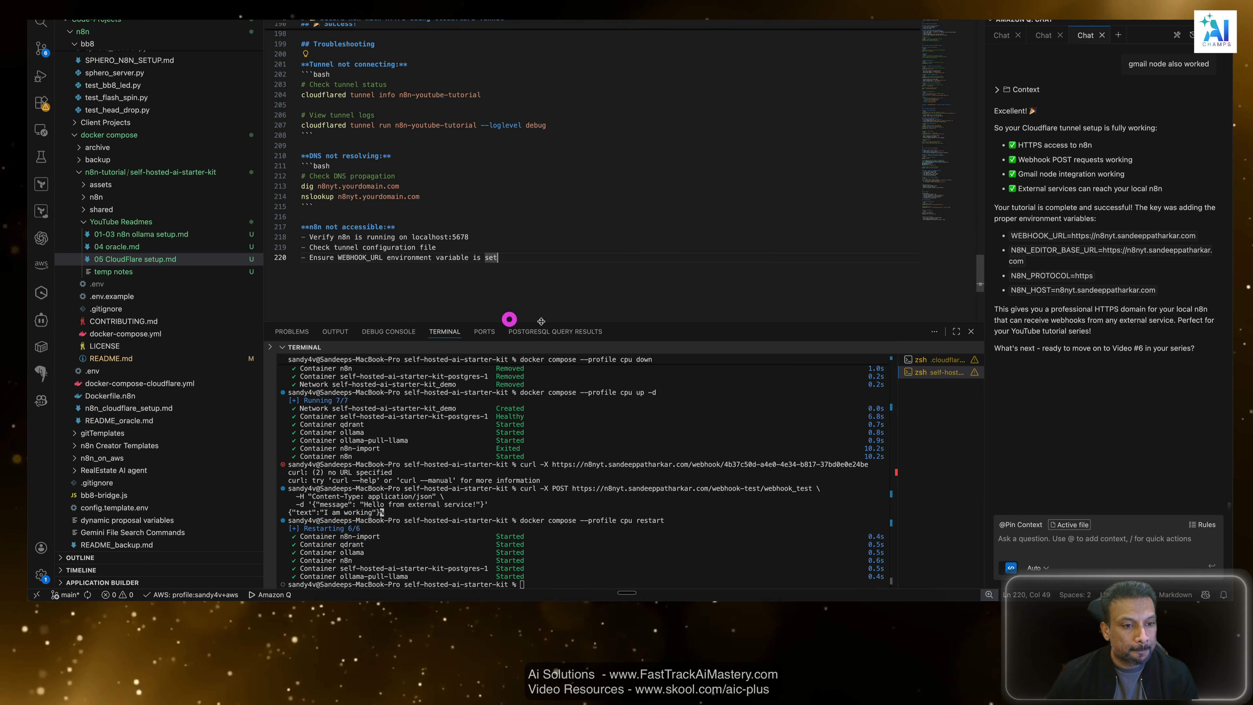
{"action": "left_click", "coordinate": [516, 271]}
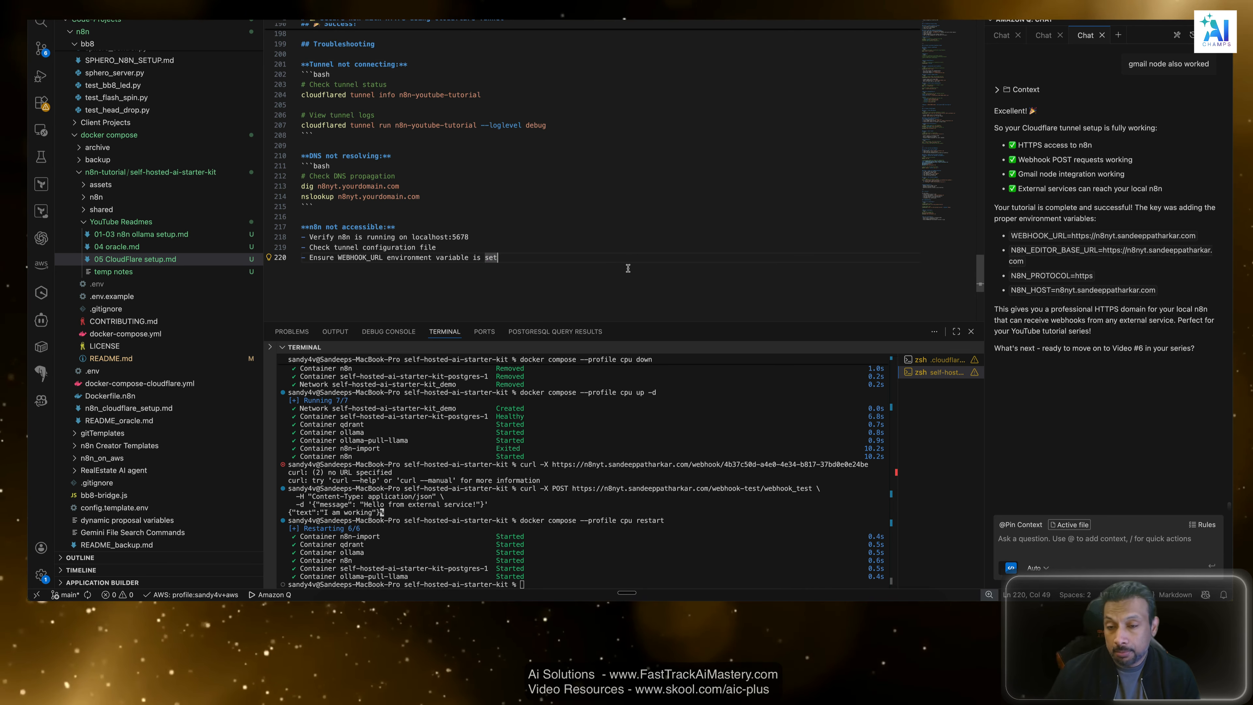
{"action": "scroll", "coordinate": [628, 268], "scroll_direction": "up", "scroll_amount": 2}
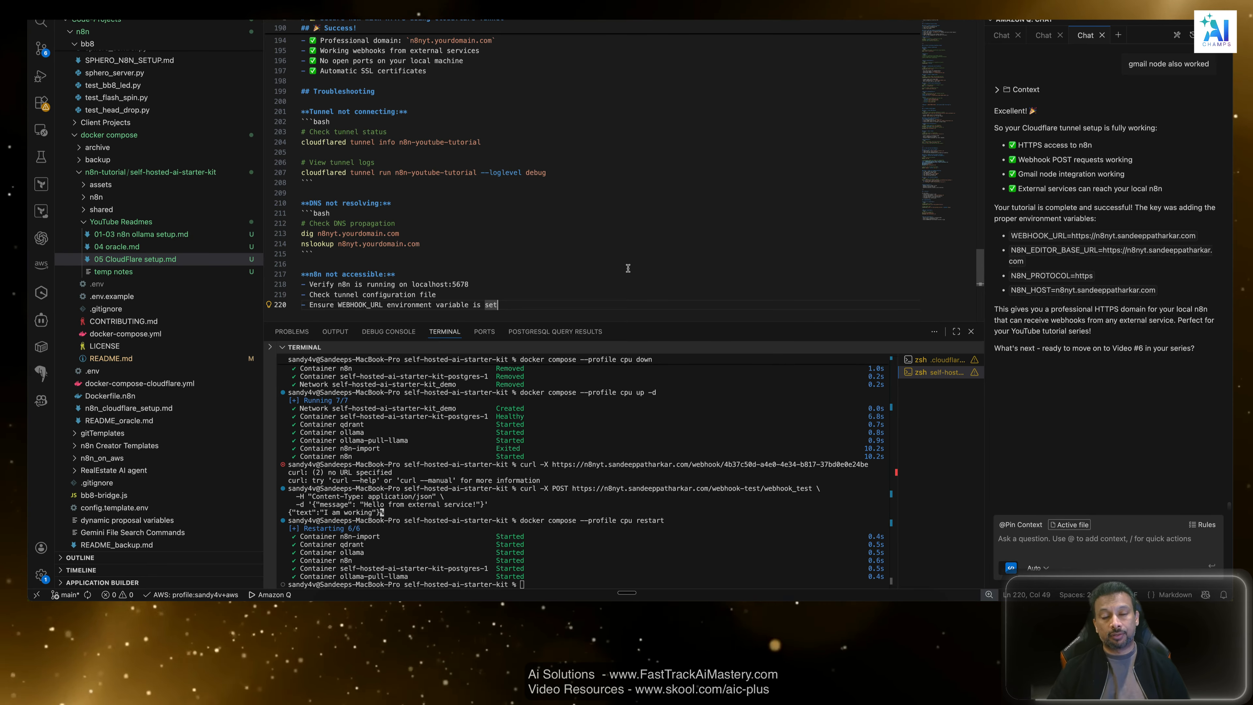